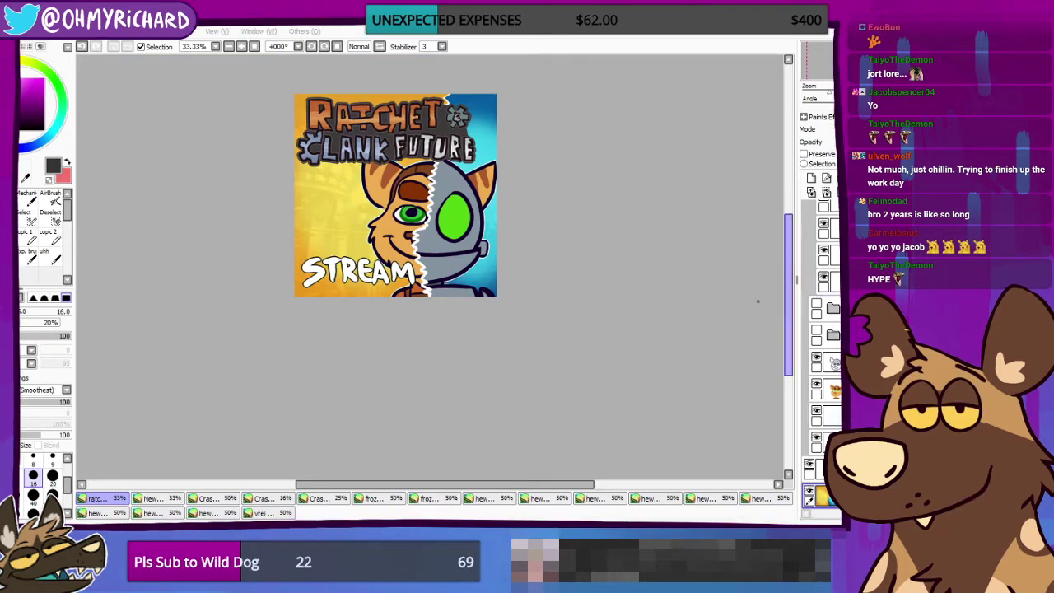
{"action": "scroll", "coordinate": [411, 251], "scroll_direction": "up", "scroll_amount": 2}
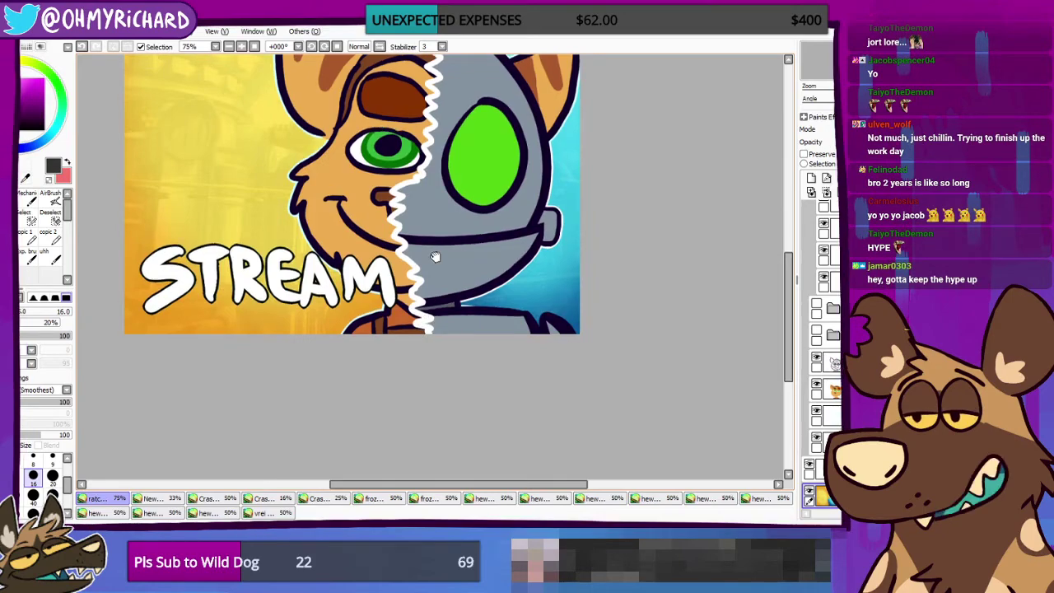
{"action": "scroll", "coordinate": [435, 257], "scroll_direction": "down", "scroll_amount": 2}
{"action": "scroll", "coordinate": [384, 312], "scroll_direction": "up", "scroll_amount": 3}
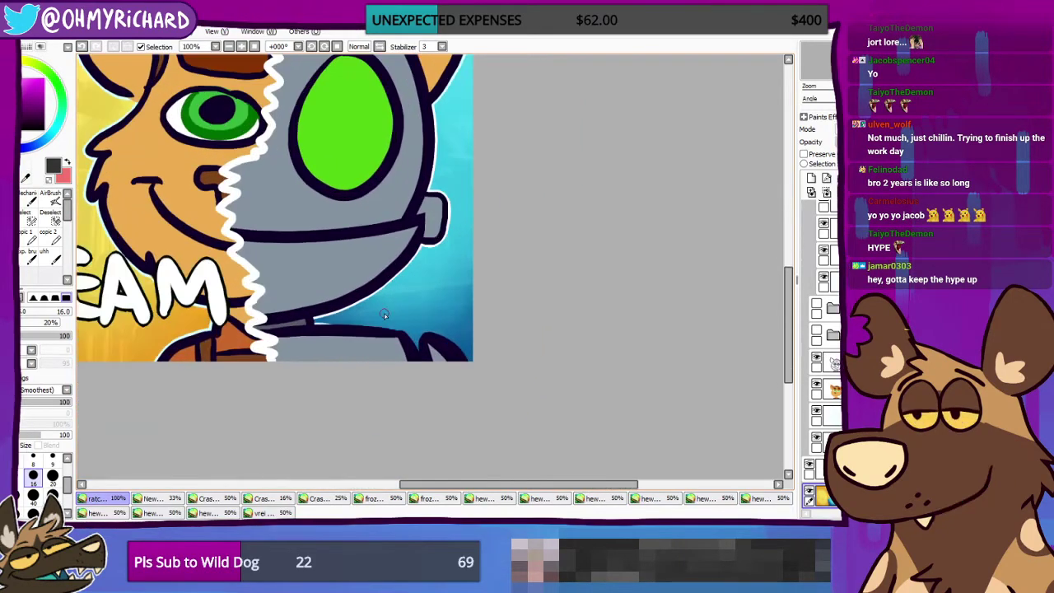
{"action": "scroll", "coordinate": [360, 254], "scroll_direction": "down", "scroll_amount": 3}
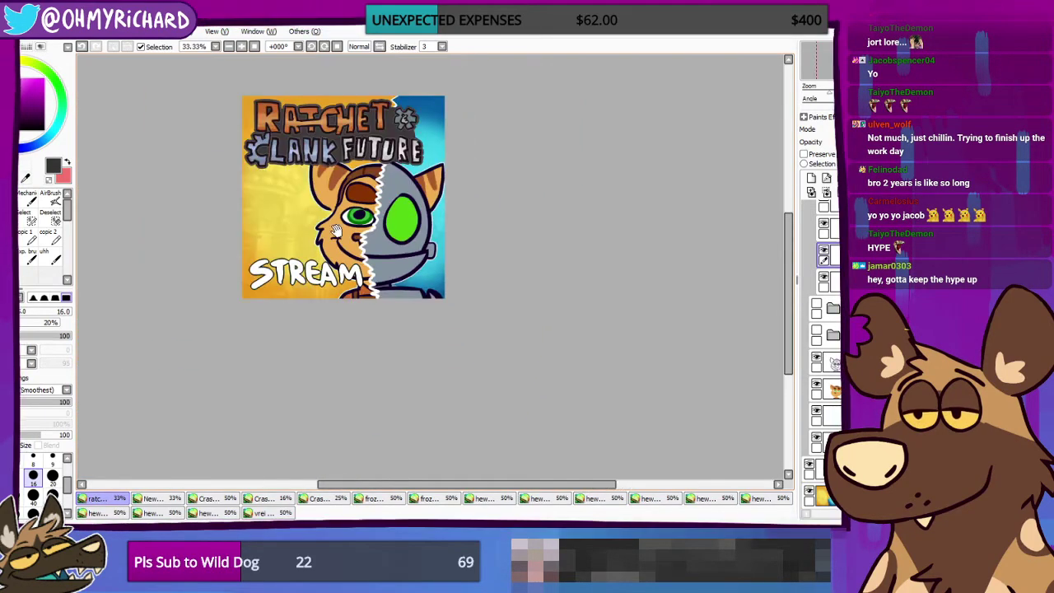
{"action": "scroll", "coordinate": [363, 272], "scroll_direction": "up", "scroll_amount": 3}
{"action": "scroll", "coordinate": [388, 254], "scroll_direction": "down", "scroll_amount": 2}
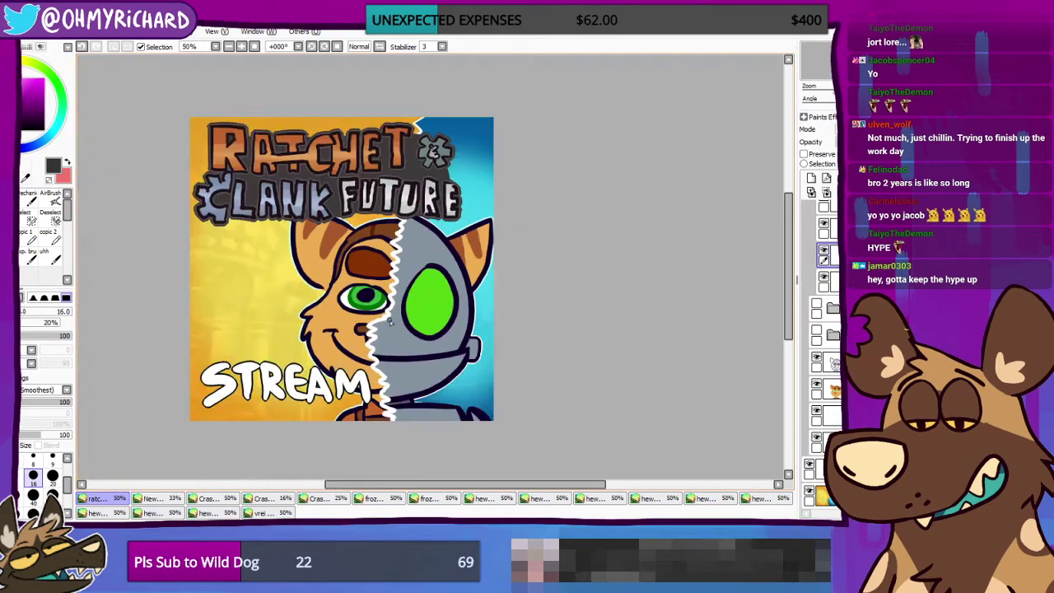
Step: Look through the other open sketches and return to the Ratchet & Clank Future artwork
{"action": "left_click", "coordinate": [277, 499]}
{"action": "left_click", "coordinate": [210, 498]}
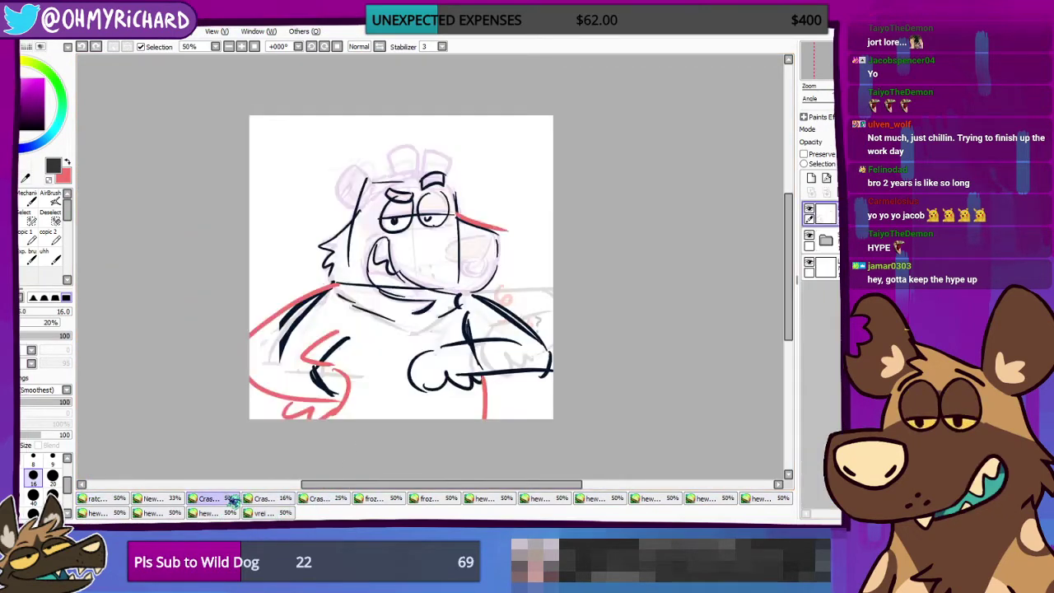
{"action": "left_click", "coordinate": [319, 499]}
{"action": "left_click", "coordinate": [375, 499]}
{"action": "left_click", "coordinate": [435, 499]}
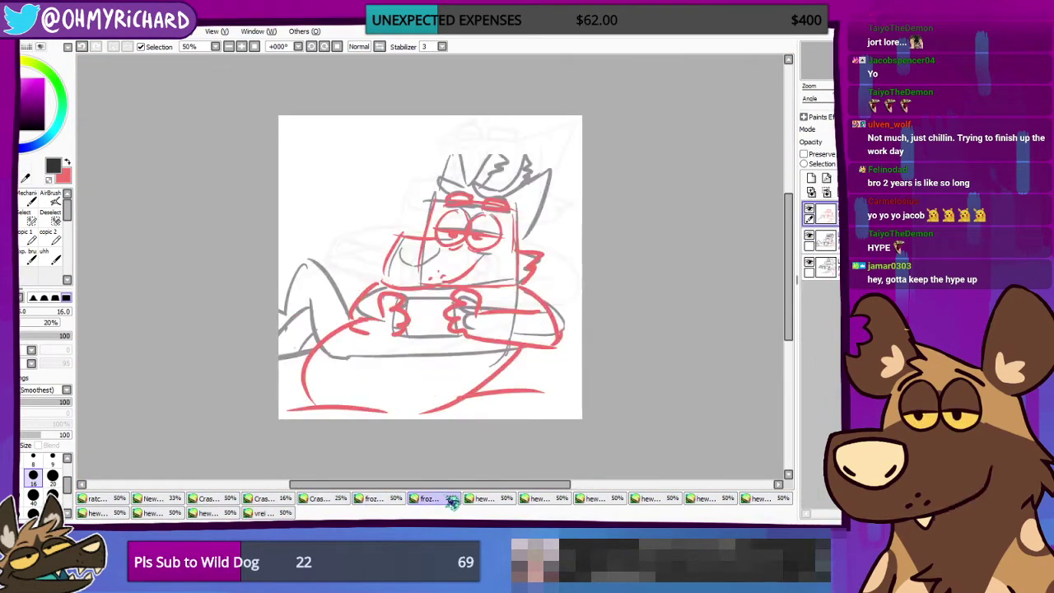
{"action": "left_click", "coordinate": [494, 498]}
{"action": "left_click", "coordinate": [529, 499]}
{"action": "left_click", "coordinate": [318, 498]}
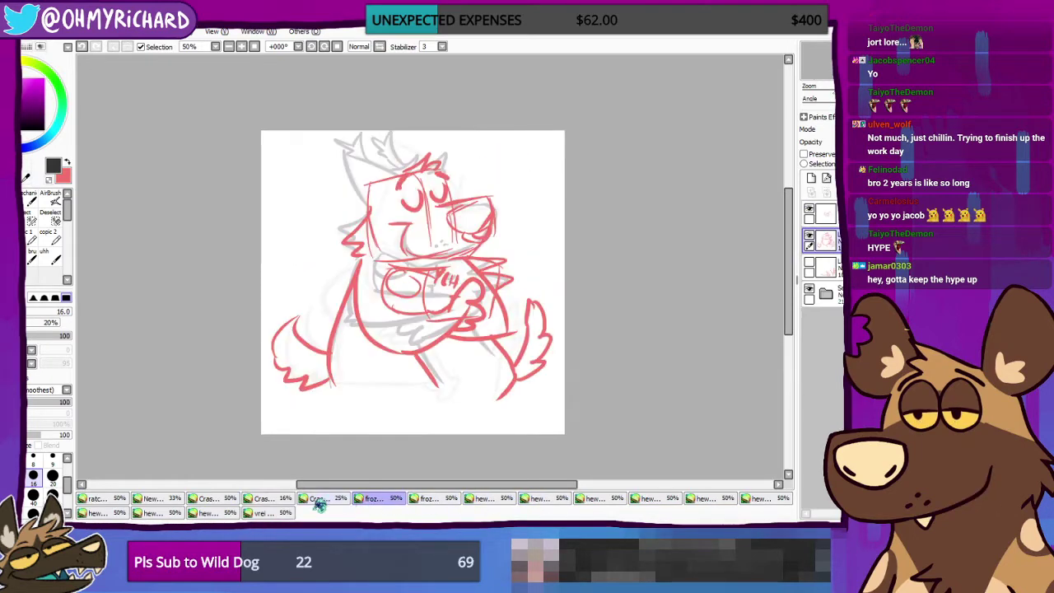
{"action": "left_click", "coordinate": [263, 498]}
{"action": "left_click", "coordinate": [206, 499]}
{"action": "left_click", "coordinate": [116, 499]}
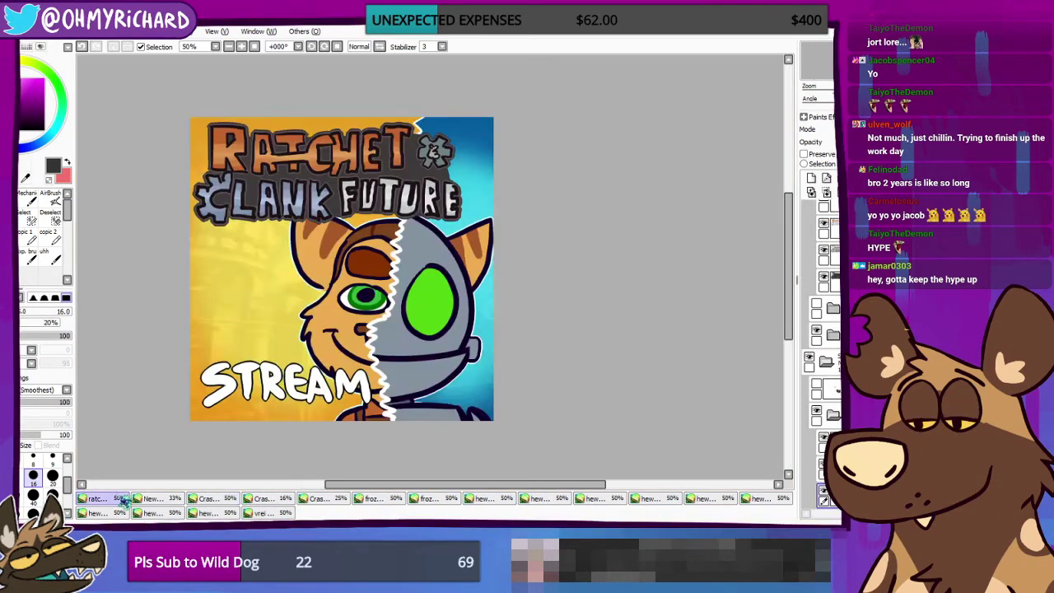
Step: Select the dark outline of the robot's neck and shoulders with the Magic Wand on its line layer
{"action": "scroll", "coordinate": [377, 308], "scroll_direction": "up", "scroll_amount": 4}
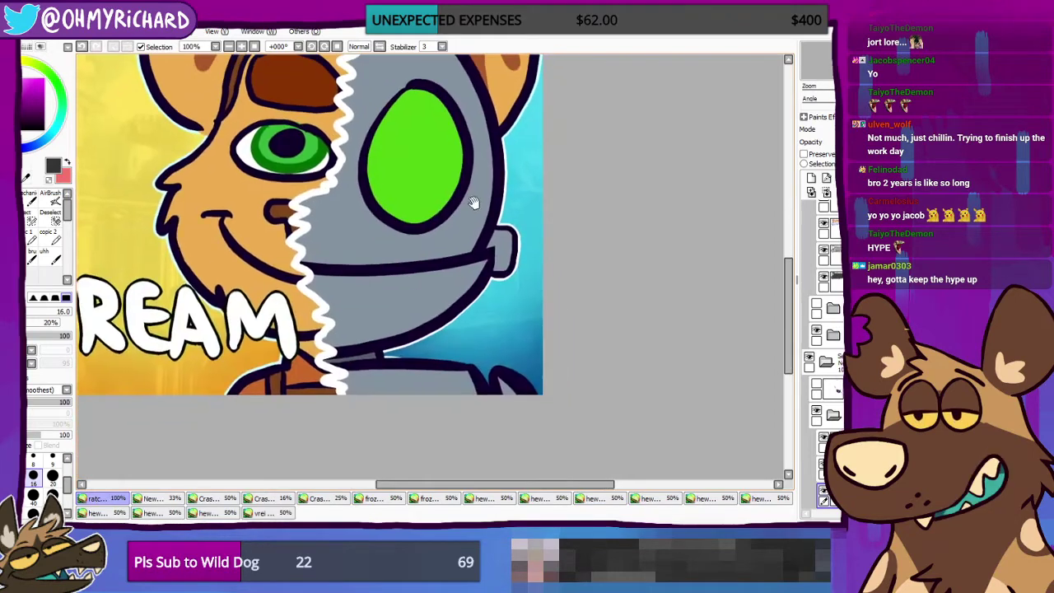
{"action": "left_click_drag", "start_coordinate": [448, 371], "coordinate": [400, 299]}
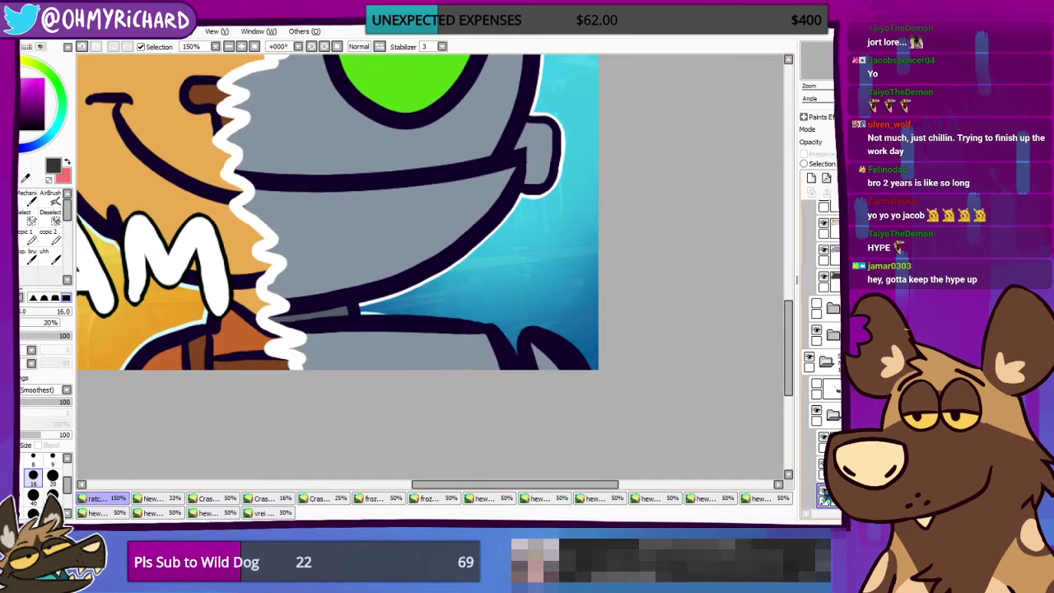
{"action": "left_click", "coordinate": [825, 496]}
{"action": "left_click", "coordinate": [411, 329], "text": "ctrl+shift"}
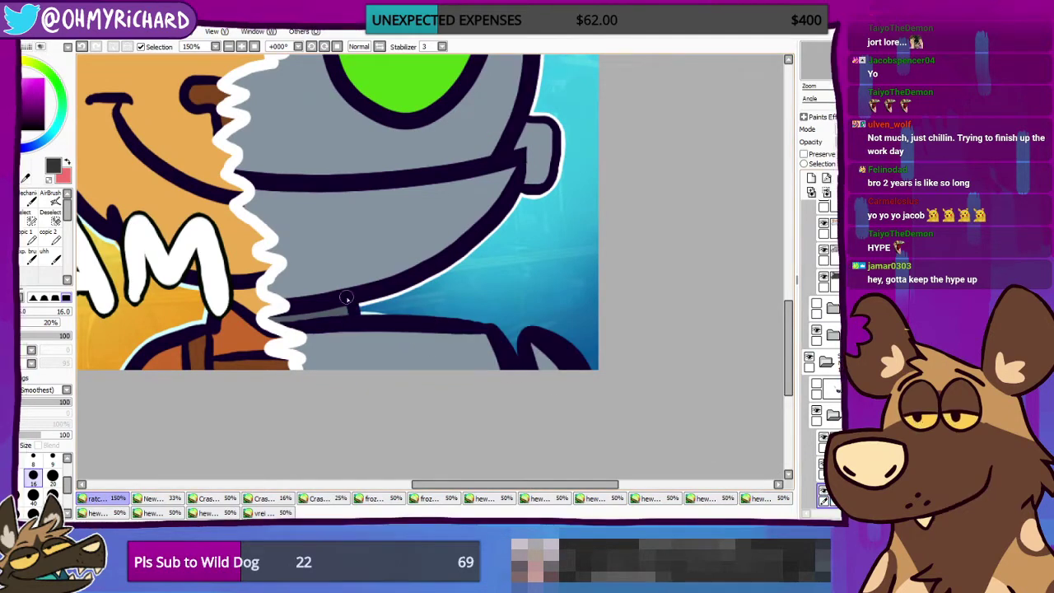
{"action": "key", "text": "w"}
{"action": "left_click", "coordinate": [371, 329]}
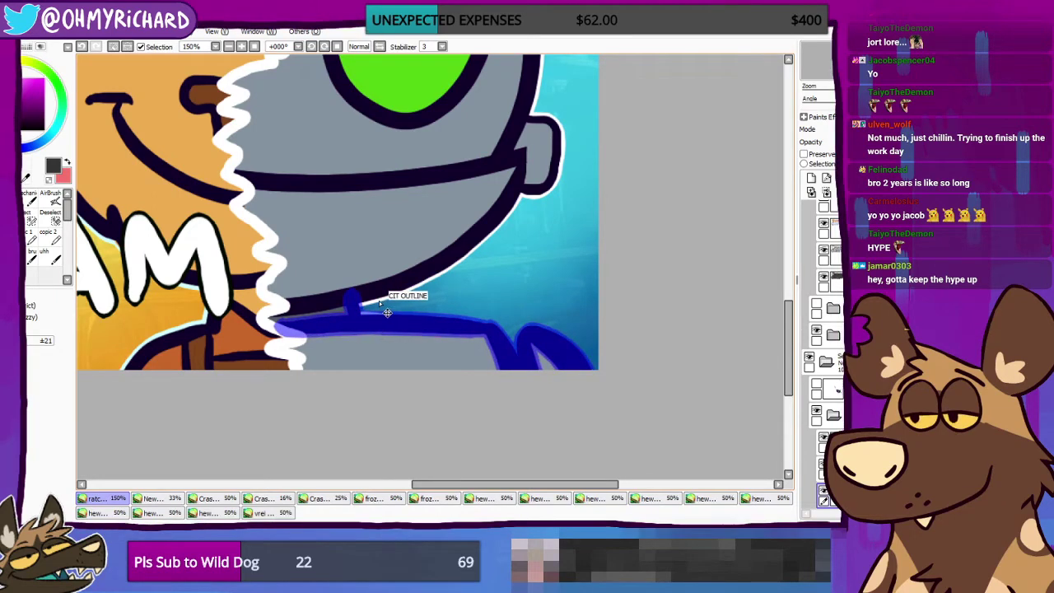
Step: Fill the selected neck and shoulder contour with white on the white outline layer and clear the selection
{"action": "left_click", "coordinate": [381, 303], "text": "ctrl+shift"}
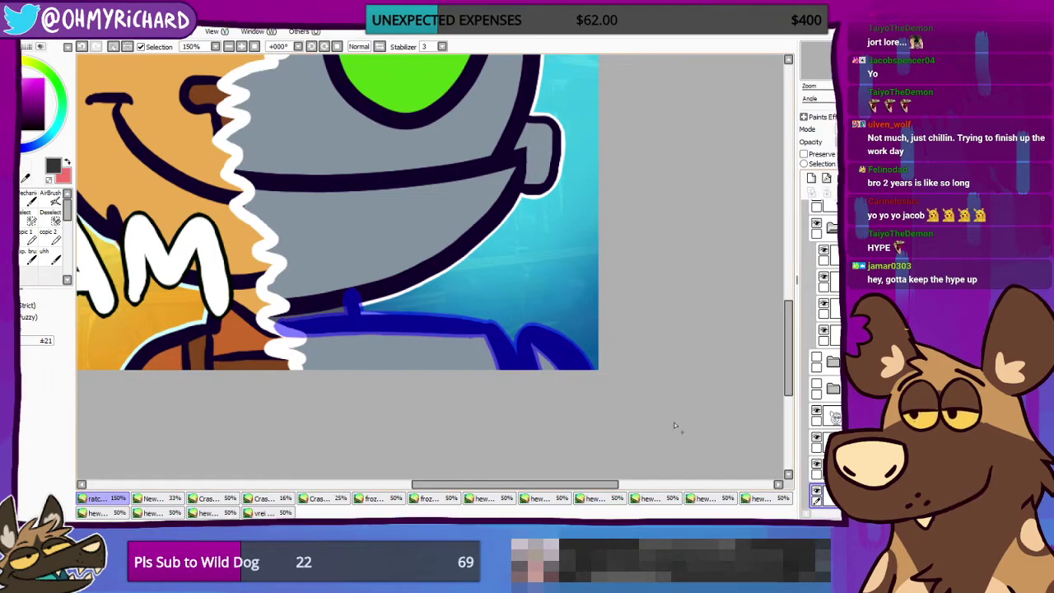
{"action": "scroll", "coordinate": [823, 412], "scroll_direction": "down", "scroll_amount": 2}
{"action": "left_click", "coordinate": [827, 422]}
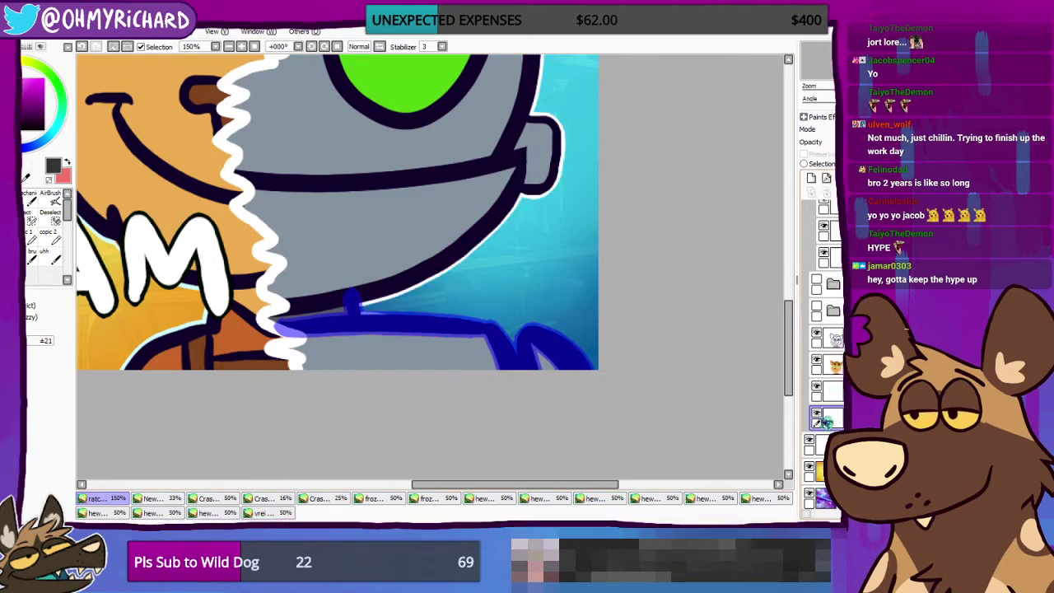
{"action": "key", "text": "g"}
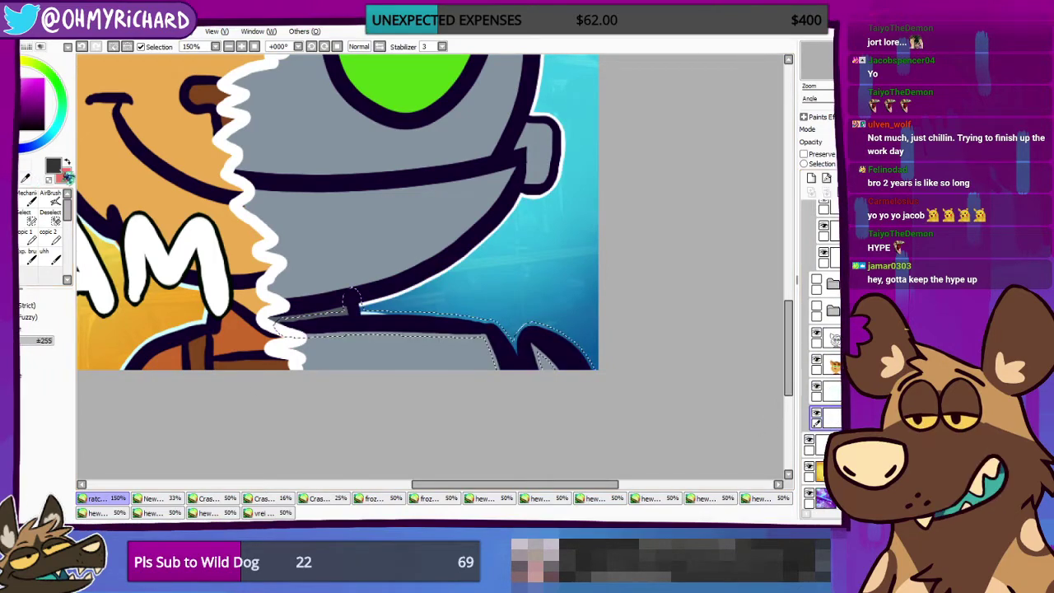
{"action": "left_click", "coordinate": [67, 162]}
{"action": "left_click", "coordinate": [20, 79]}
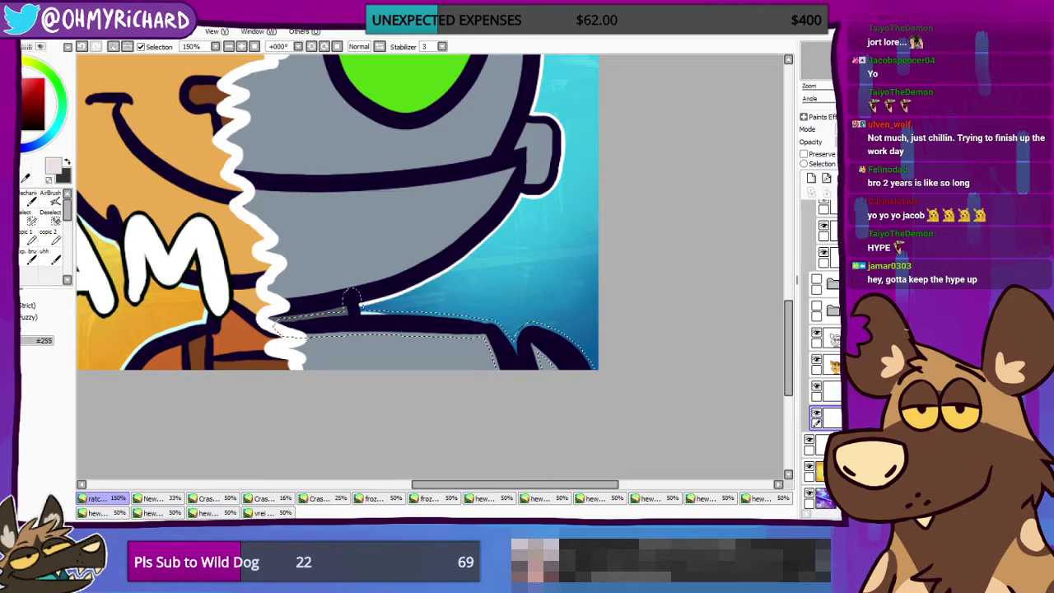
{"action": "left_click", "coordinate": [383, 318]}
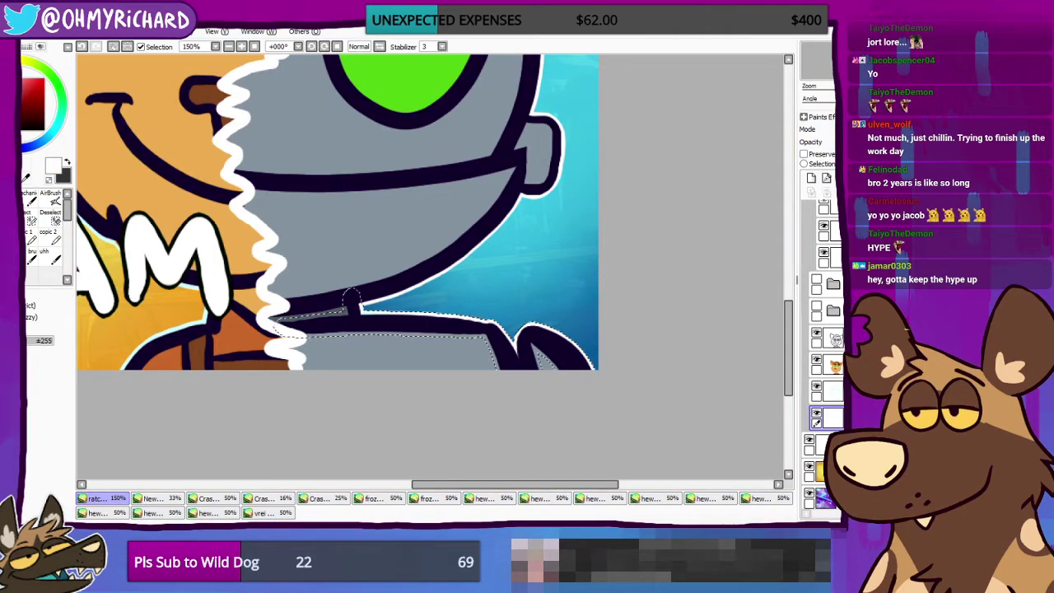
{"action": "key", "text": "ctrl+d"}
{"action": "key", "text": "ctrl+minus"}
{"action": "key", "text": "ctrl+minus"}
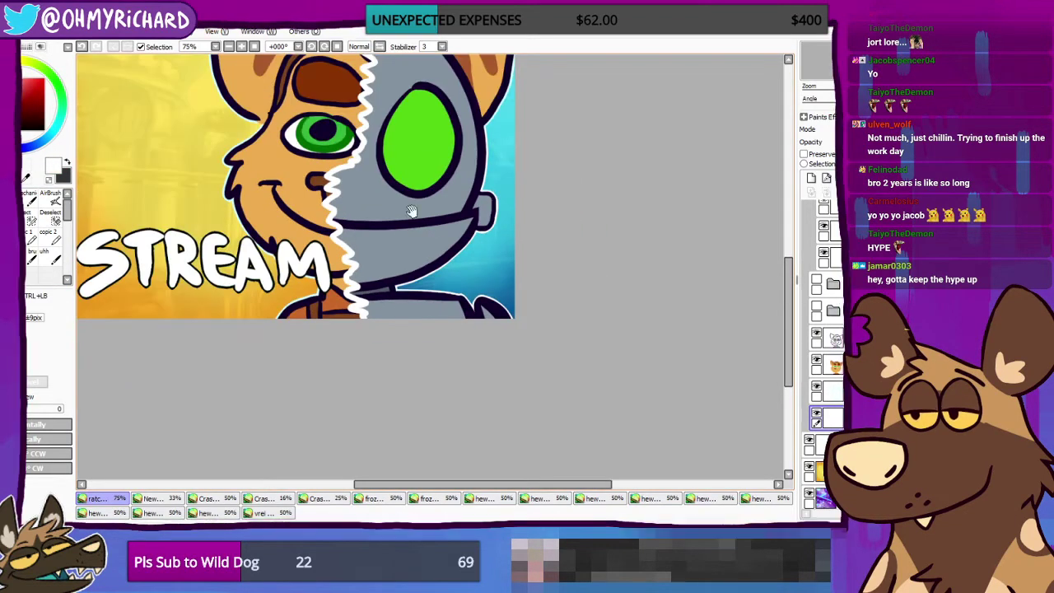
Step: Try airbrushing a soft white glow along the jagged divider between the two faces with a size 50 AirBrush
{"action": "left_click_drag", "start_coordinate": [411, 211], "coordinate": [432, 349]}
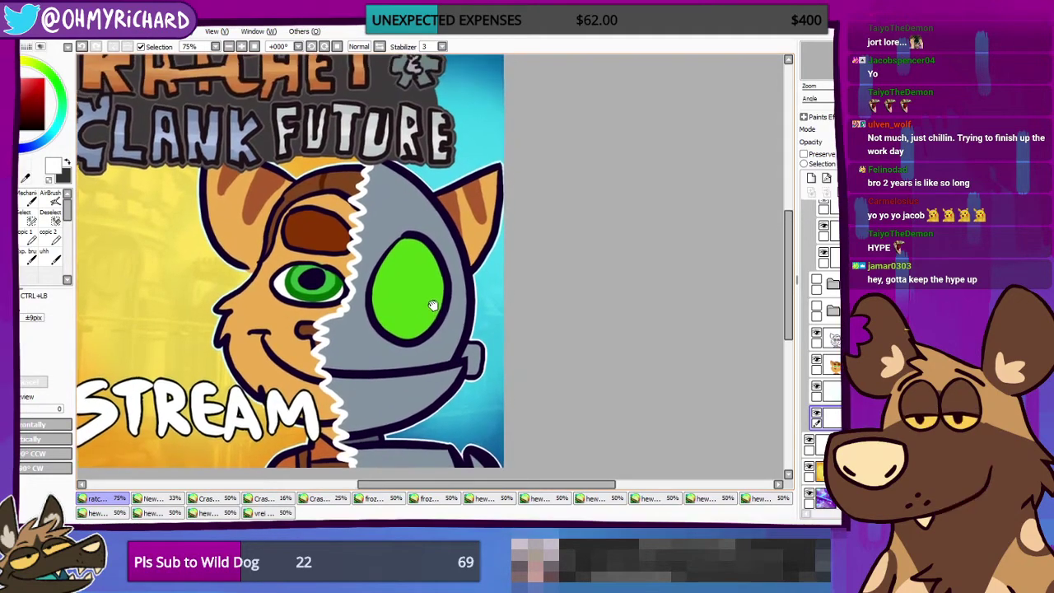
{"action": "scroll", "coordinate": [431, 349], "scroll_direction": "up", "scroll_amount": 2}
{"action": "scroll", "coordinate": [528, 286], "scroll_direction": "down", "scroll_amount": 4}
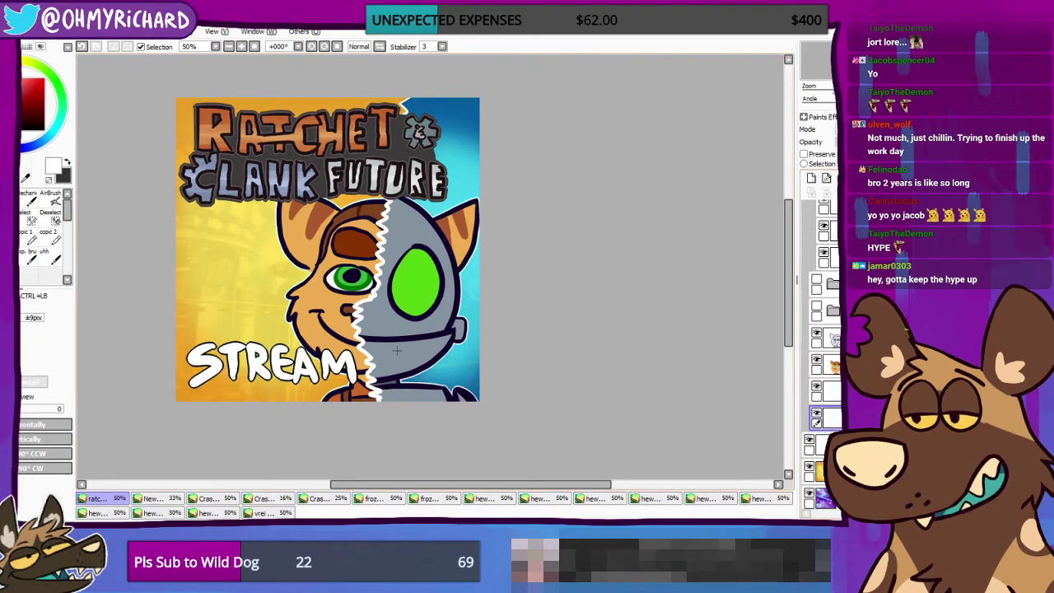
{"action": "scroll", "coordinate": [336, 336], "scroll_direction": "up", "scroll_amount": 4}
{"action": "left_click", "coordinate": [281, 314], "text": "ctrl"}
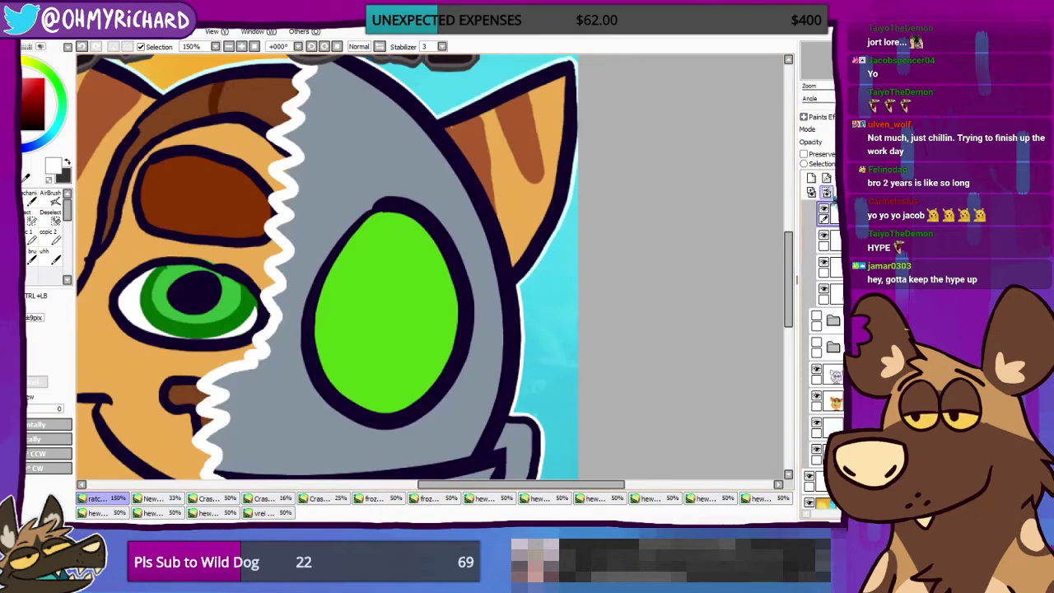
{"action": "scroll", "coordinate": [398, 237], "scroll_direction": "down", "scroll_amount": 2}
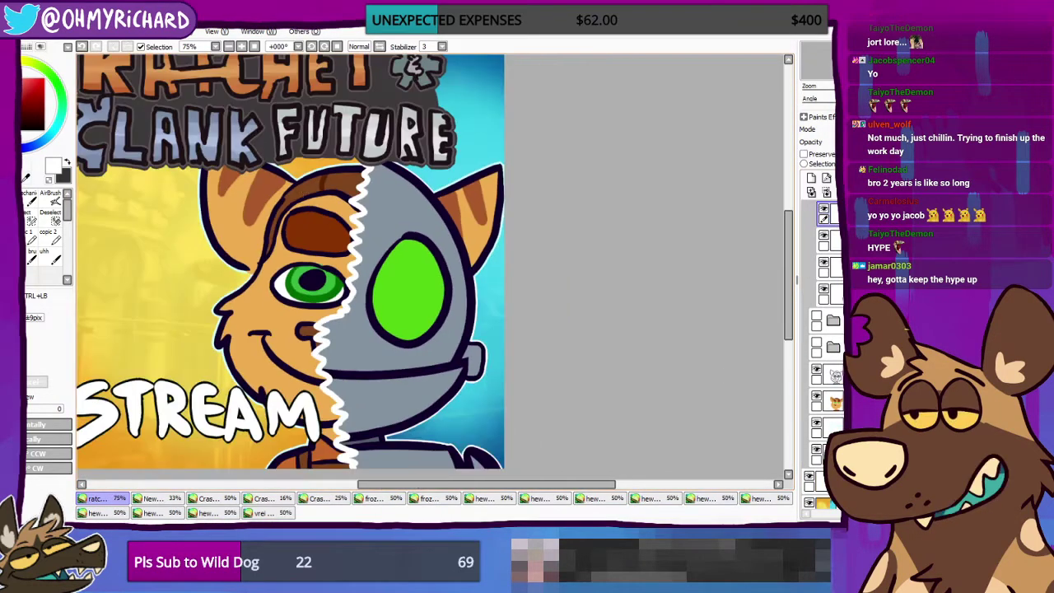
{"action": "left_click", "coordinate": [54, 199]}
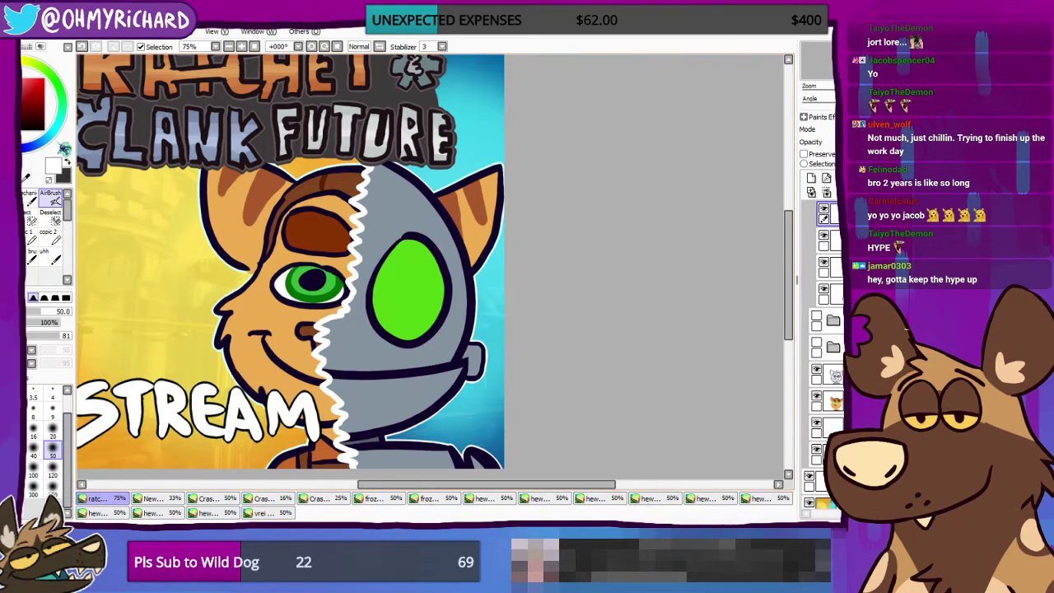
{"action": "mouse_move", "coordinate": [371, 167]}
{"action": "left_mouse_down"}
{"action": "mouse_move", "coordinate": [341, 280]}
{"action": "mouse_move", "coordinate": [354, 291]}
{"action": "mouse_move", "coordinate": [351, 313]}
{"action": "mouse_move", "coordinate": [319, 328]}
{"action": "mouse_move", "coordinate": [317, 374]}
{"action": "mouse_move", "coordinate": [366, 237]}
{"action": "left_mouse_up"}
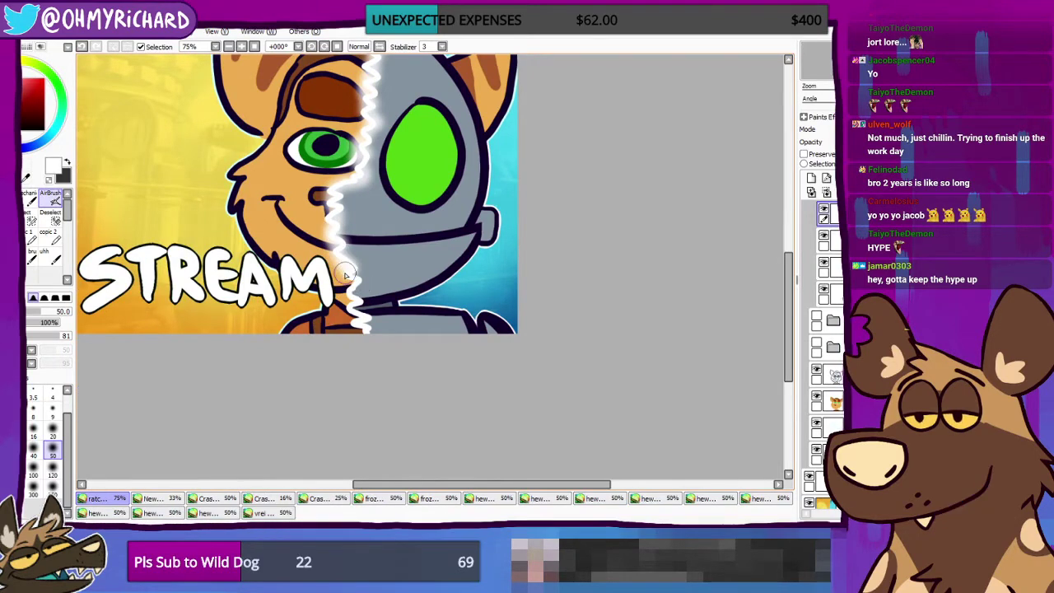
{"action": "left_click_drag", "start_coordinate": [346, 275], "coordinate": [352, 306]}
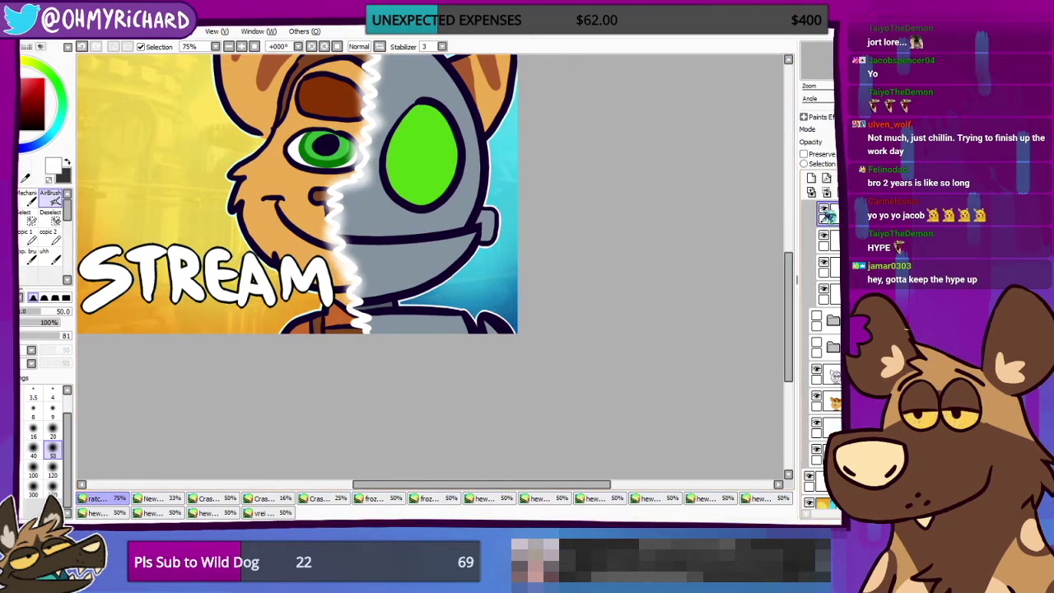
{"action": "key", "text": "ctrl+z"}
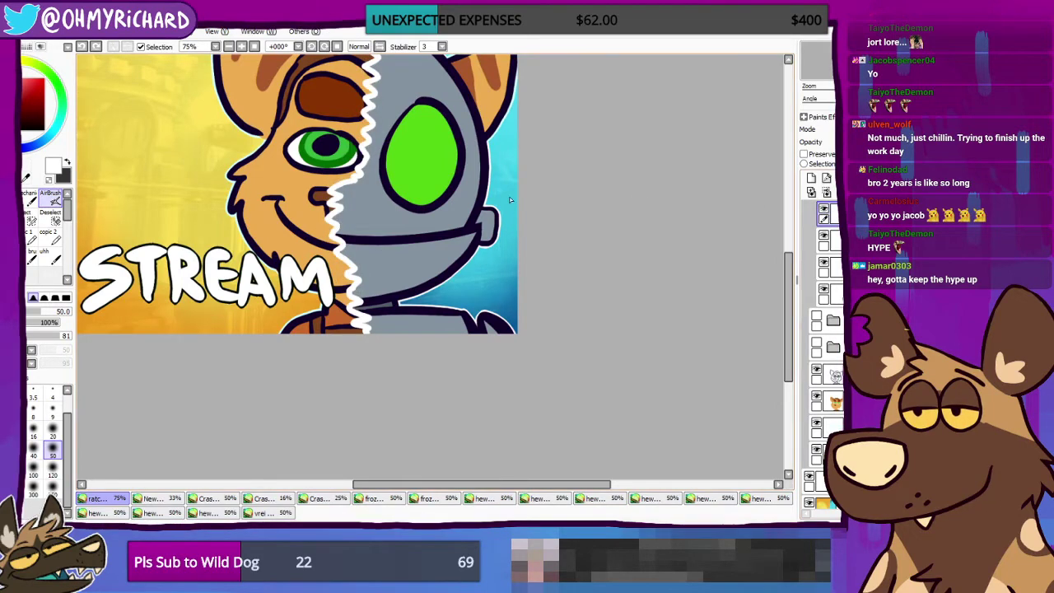
Step: Add a new layer and airbrush a soft white glow along the jagged divider between the two faces
{"action": "left_click_drag", "start_coordinate": [404, 150], "coordinate": [401, 262]}
{"action": "left_click", "coordinate": [814, 178]}
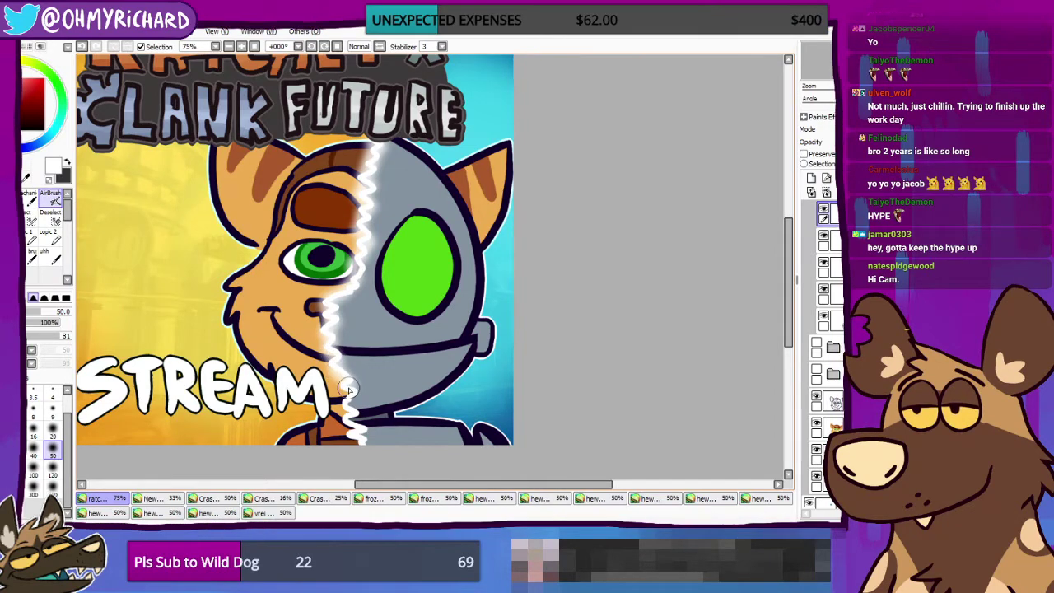
{"action": "scroll", "coordinate": [348, 392], "scroll_direction": "down", "scroll_amount": 3}
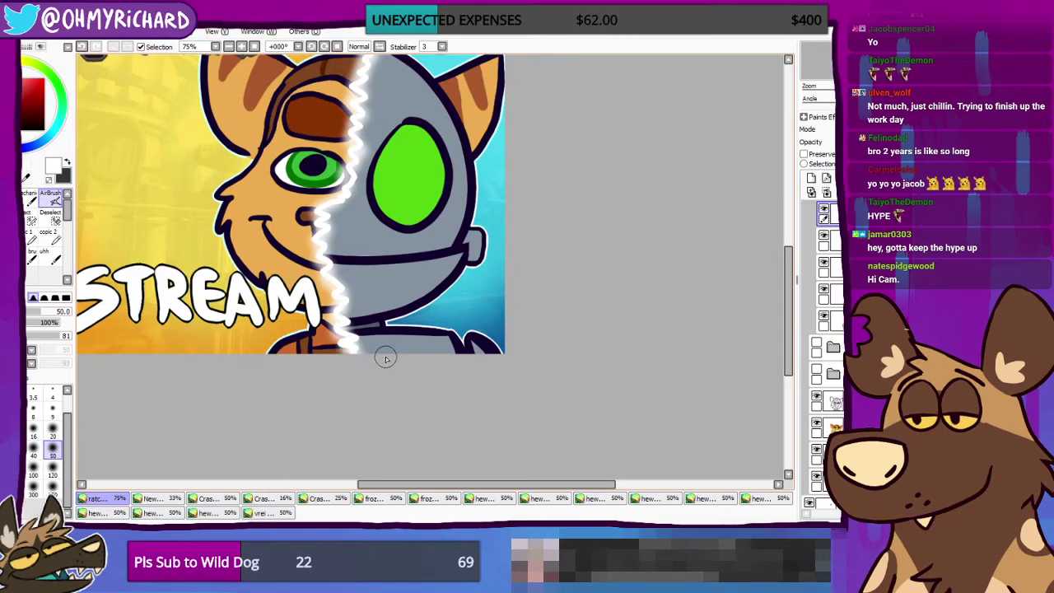
Step: Examine the glow along the jagged divider and the whole artwork at different zoom levels
{"action": "scroll", "coordinate": [418, 331], "scroll_direction": "up", "scroll_amount": 5}
{"action": "scroll", "coordinate": [622, 247], "scroll_direction": "down", "scroll_amount": 2}
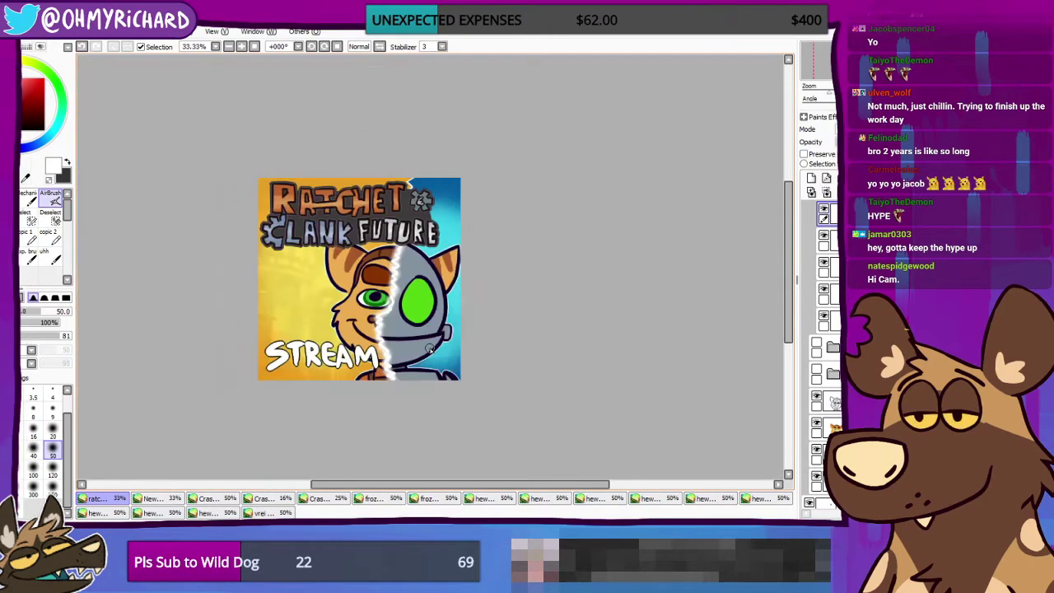
{"action": "scroll", "coordinate": [745, 270], "scroll_direction": "up", "scroll_amount": 2}
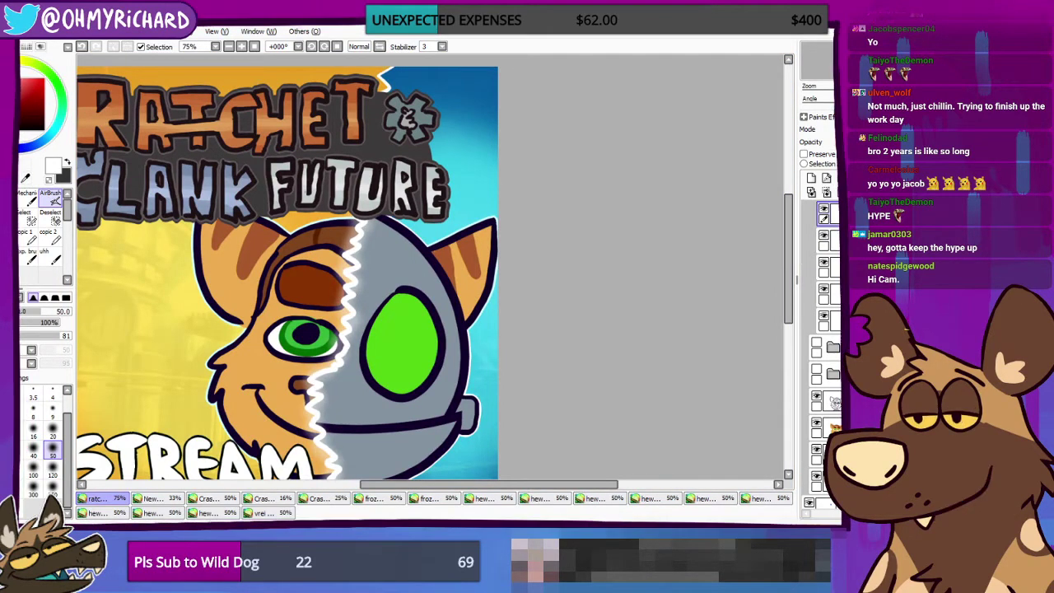
{"action": "scroll", "coordinate": [518, 321], "scroll_direction": "down", "scroll_amount": 2}
{"action": "scroll", "coordinate": [434, 375], "scroll_direction": "up", "scroll_amount": 4}
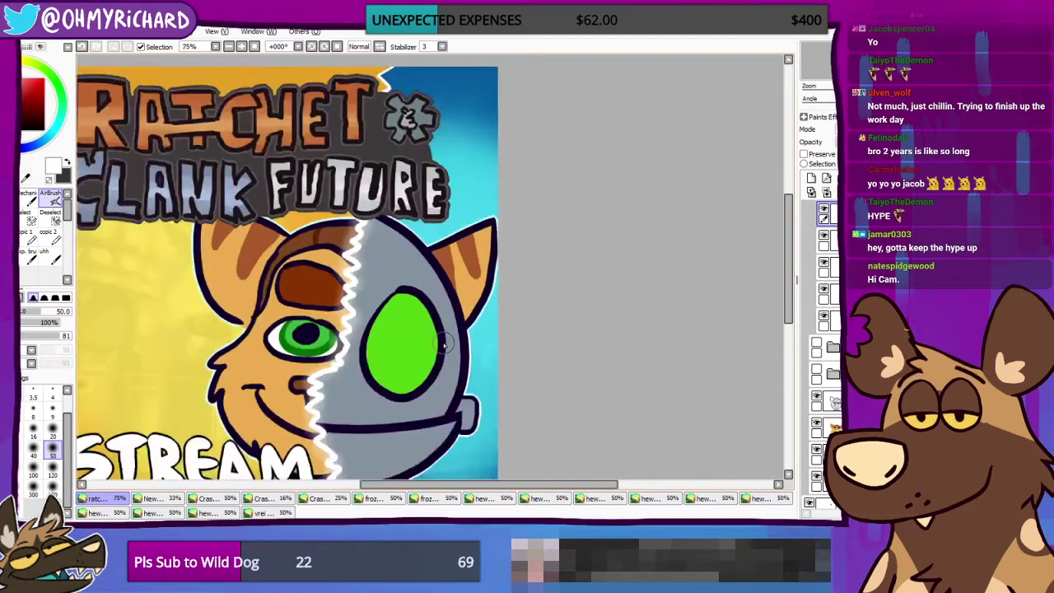
{"action": "scroll", "coordinate": [434, 375], "scroll_direction": "down", "scroll_amount": 4}
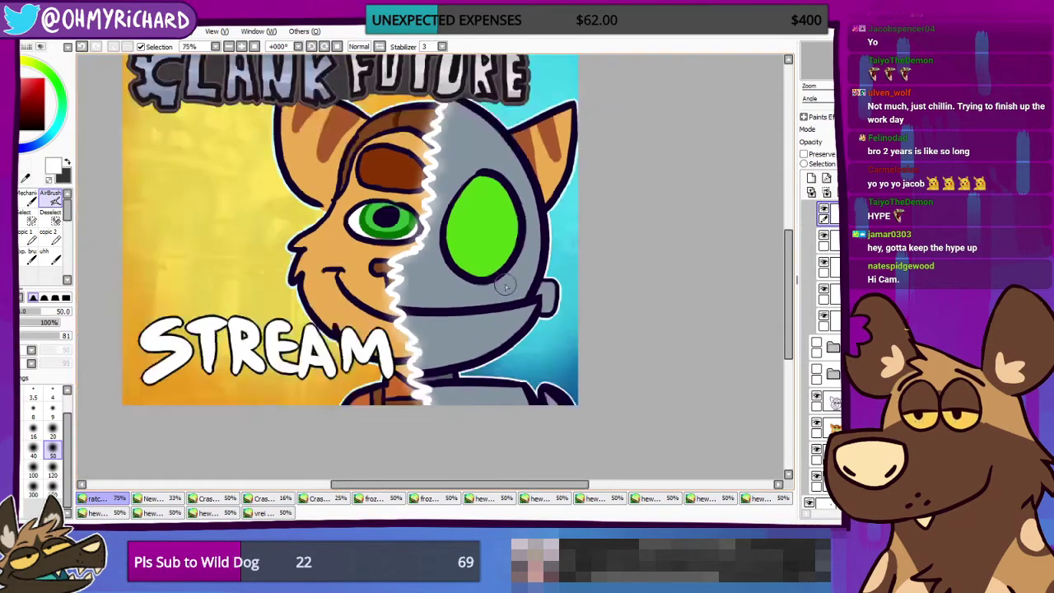
{"action": "scroll", "coordinate": [504, 284], "scroll_direction": "up", "scroll_amount": 1}
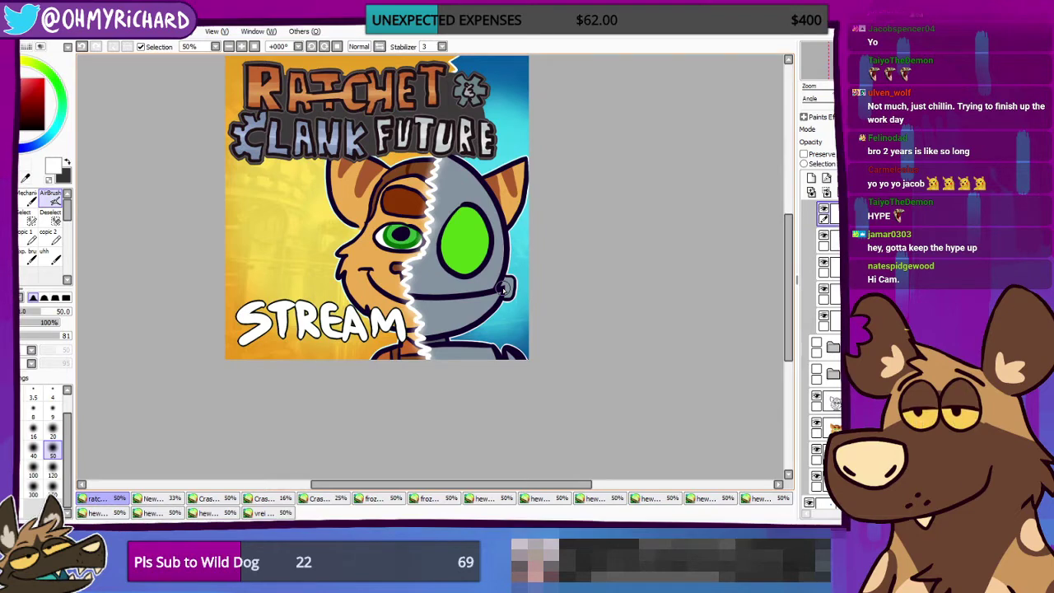
{"action": "scroll", "coordinate": [398, 239], "scroll_direction": "up", "scroll_amount": 2}
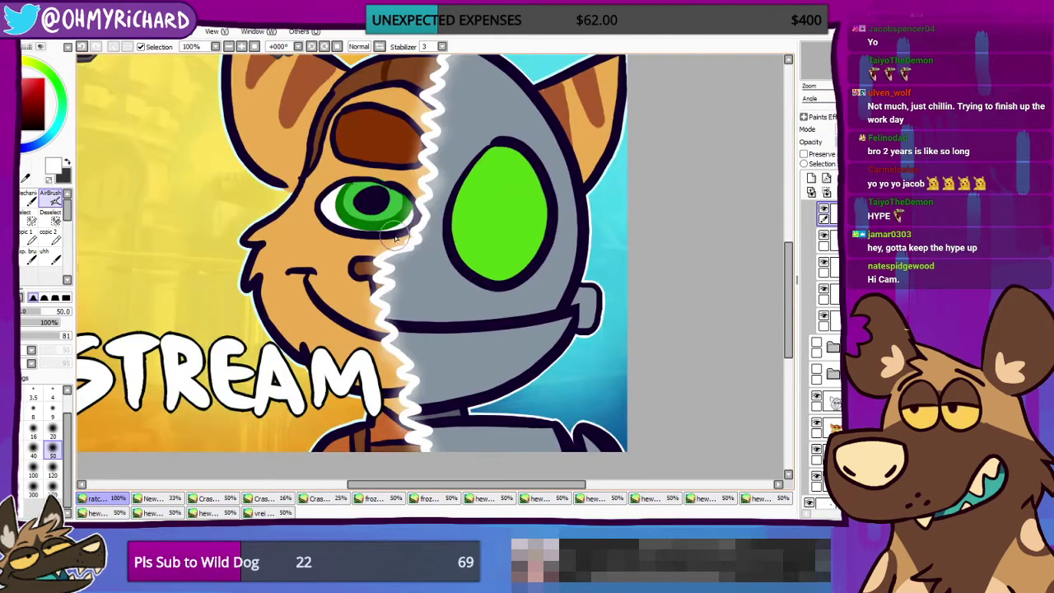
{"action": "scroll", "coordinate": [397, 238], "scroll_direction": "down", "scroll_amount": 2}
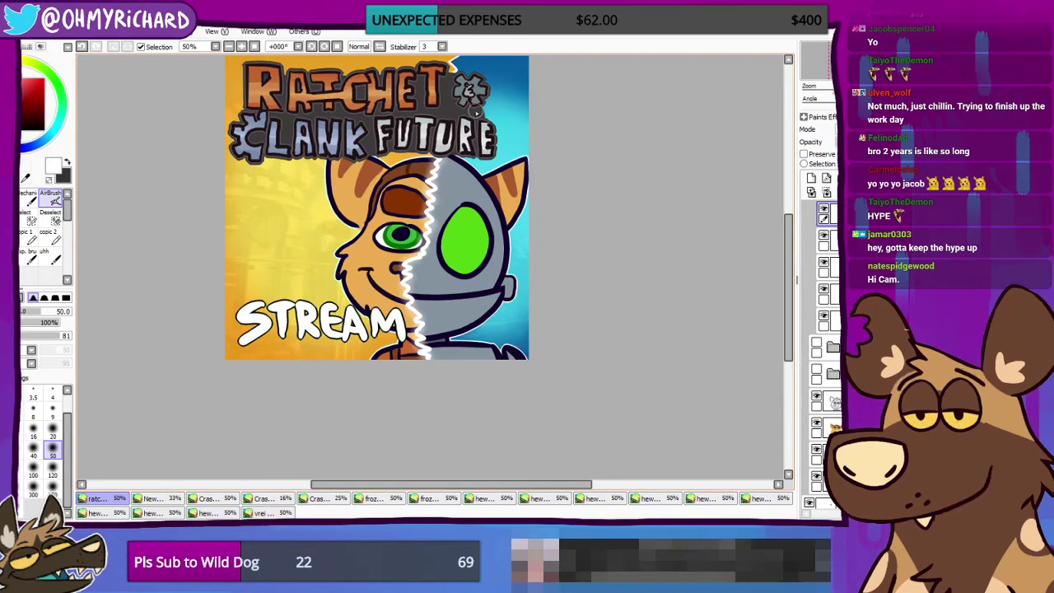
Step: Airbrush a soft white glow around the top end of the jagged divider, above the logo
{"action": "scroll", "coordinate": [428, 197], "scroll_direction": "up", "scroll_amount": 2}
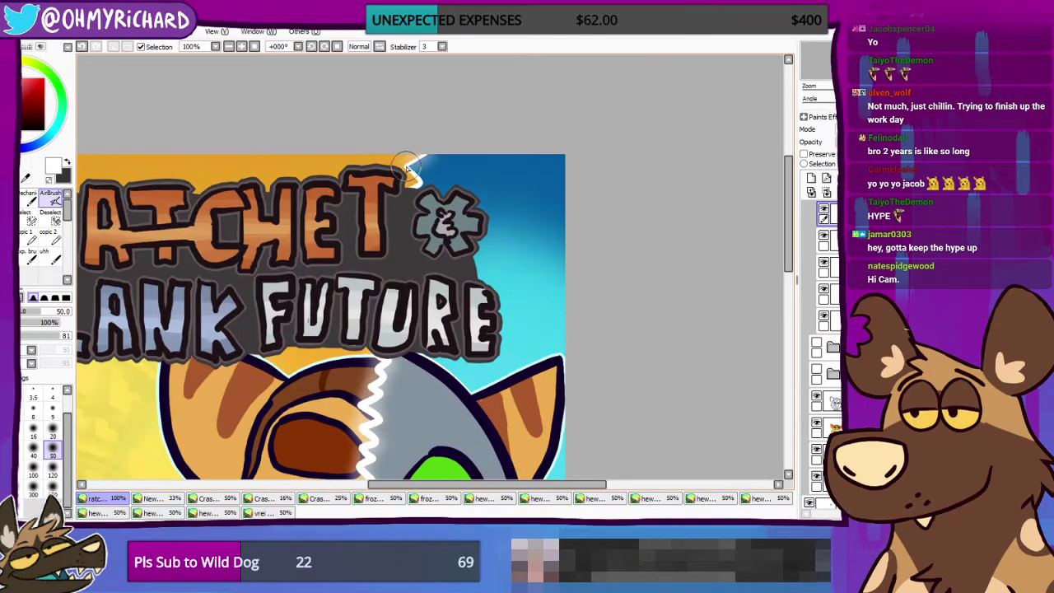
{"action": "mouse_move", "coordinate": [406, 167]}
{"action": "left_mouse_down"}
{"action": "mouse_move", "coordinate": [406, 195]}
{"action": "mouse_move", "coordinate": [417, 166]}
{"action": "mouse_move", "coordinate": [404, 167]}
{"action": "mouse_move", "coordinate": [429, 153]}
{"action": "mouse_move", "coordinate": [421, 185]}
{"action": "left_mouse_up"}
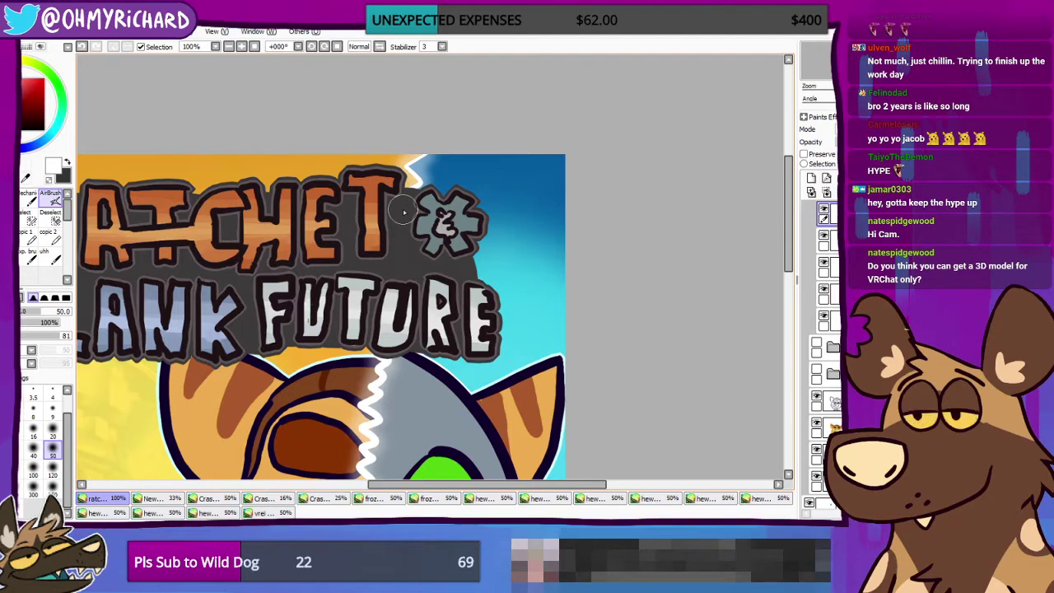
{"action": "scroll", "coordinate": [419, 213], "scroll_direction": "down", "scroll_amount": 3}
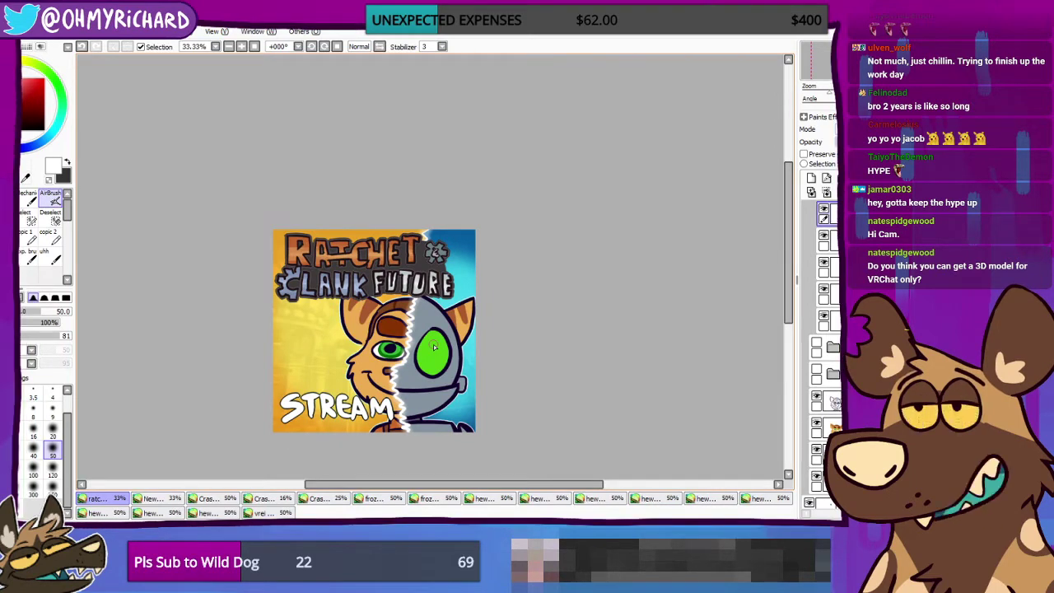
{"action": "scroll", "coordinate": [434, 347], "scroll_direction": "up", "scroll_amount": 2}
{"action": "scroll", "coordinate": [452, 390], "scroll_direction": "down", "scroll_amount": 3}
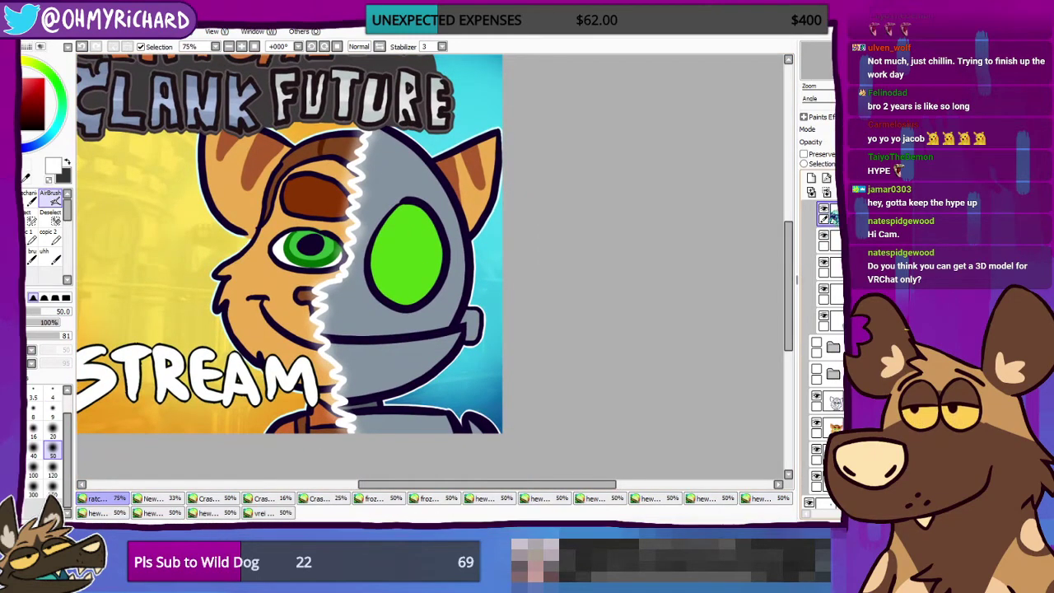
{"action": "scroll", "coordinate": [330, 282], "scroll_direction": "down", "scroll_amount": 2}
{"action": "scroll", "coordinate": [330, 281], "scroll_direction": "up", "scroll_amount": 1}
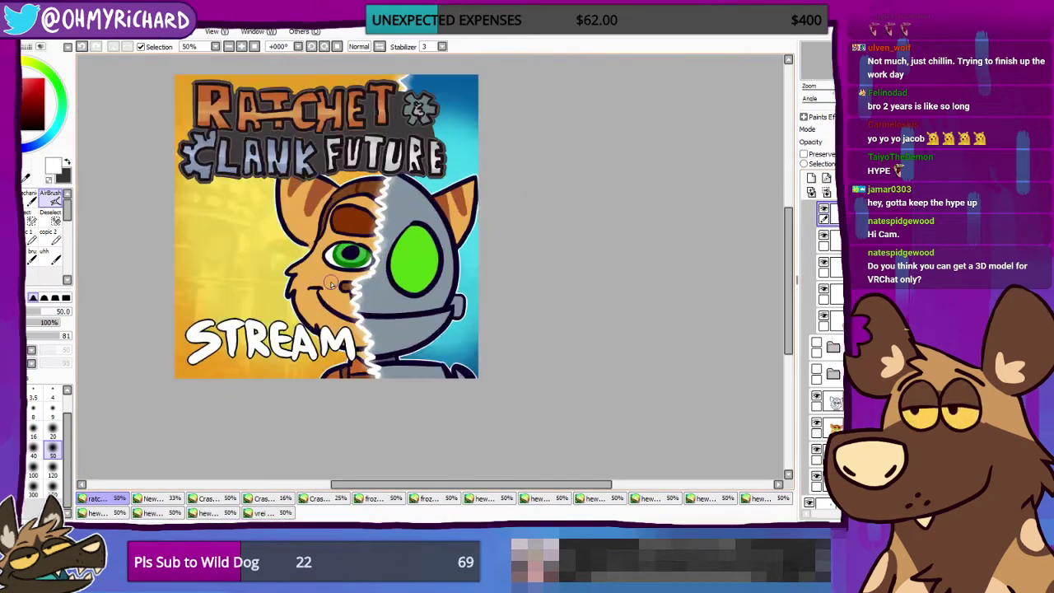
{"action": "mouse_move", "coordinate": [330, 282]}
{"action": "left_mouse_down"}
{"action": "mouse_move", "coordinate": [386, 314]}
{"action": "mouse_move", "coordinate": [394, 295]}
{"action": "left_mouse_up"}
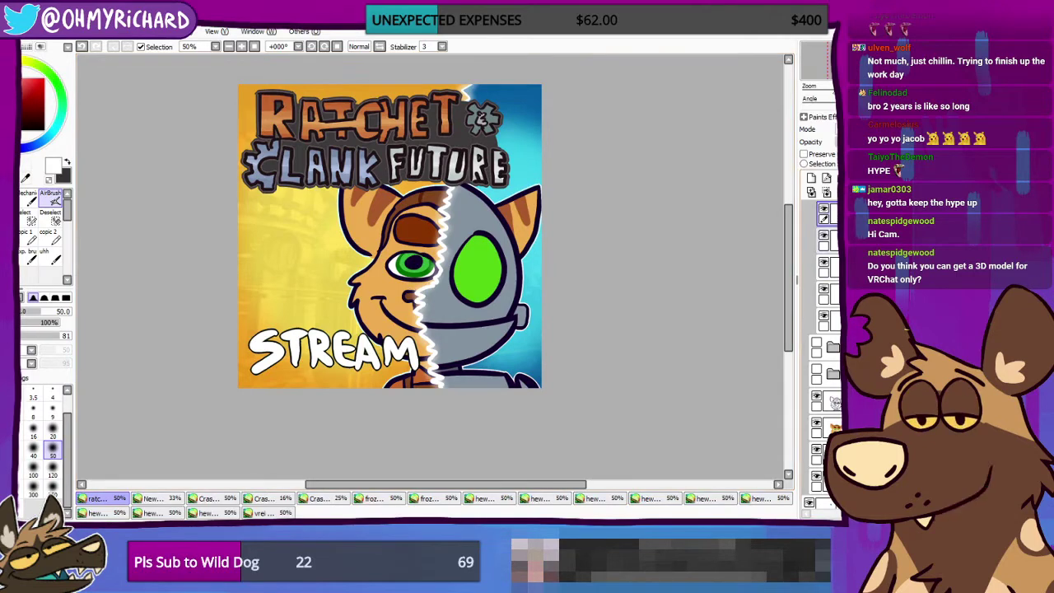
Step: Create a new layer folder above the glow layer and compare the artwork with the Clank half's folder hidden and shown
{"action": "left_click", "coordinate": [836, 178]}
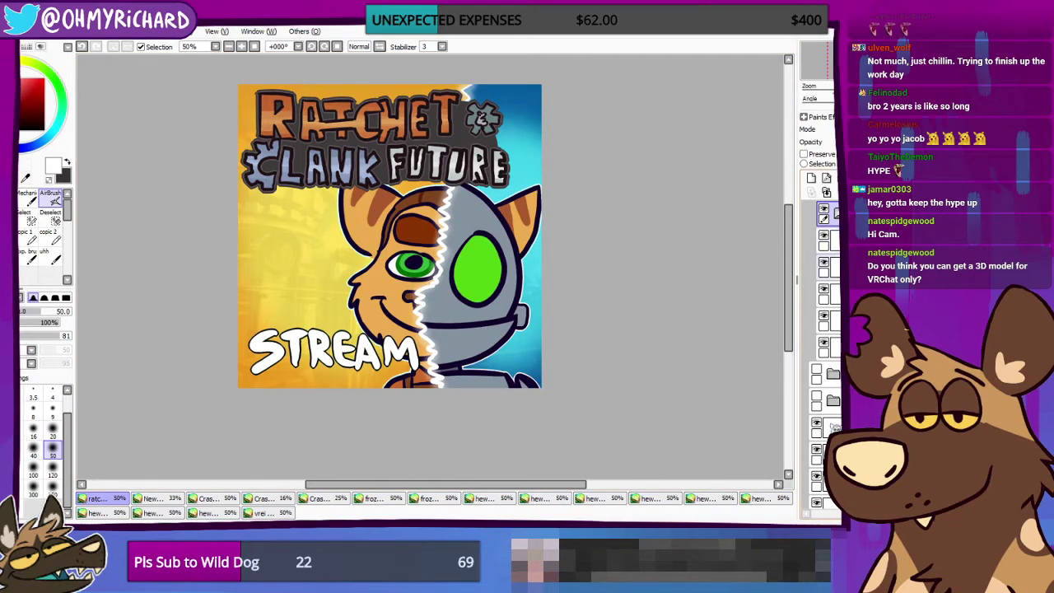
{"action": "scroll", "coordinate": [826, 293], "scroll_direction": "up", "scroll_amount": 3}
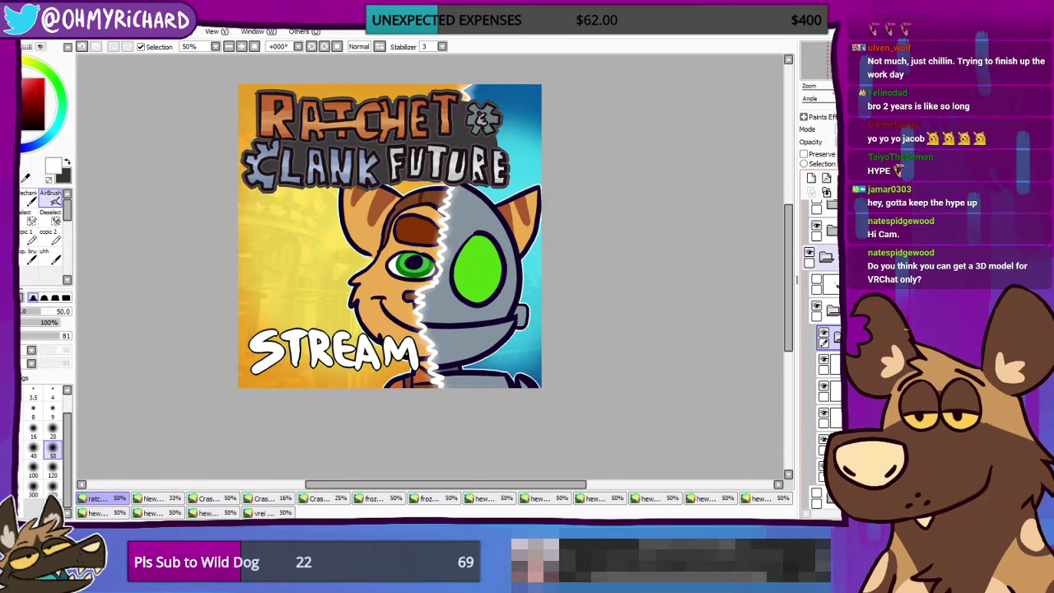
{"action": "left_click", "coordinate": [817, 310]}
{"action": "left_click", "coordinate": [817, 310]}
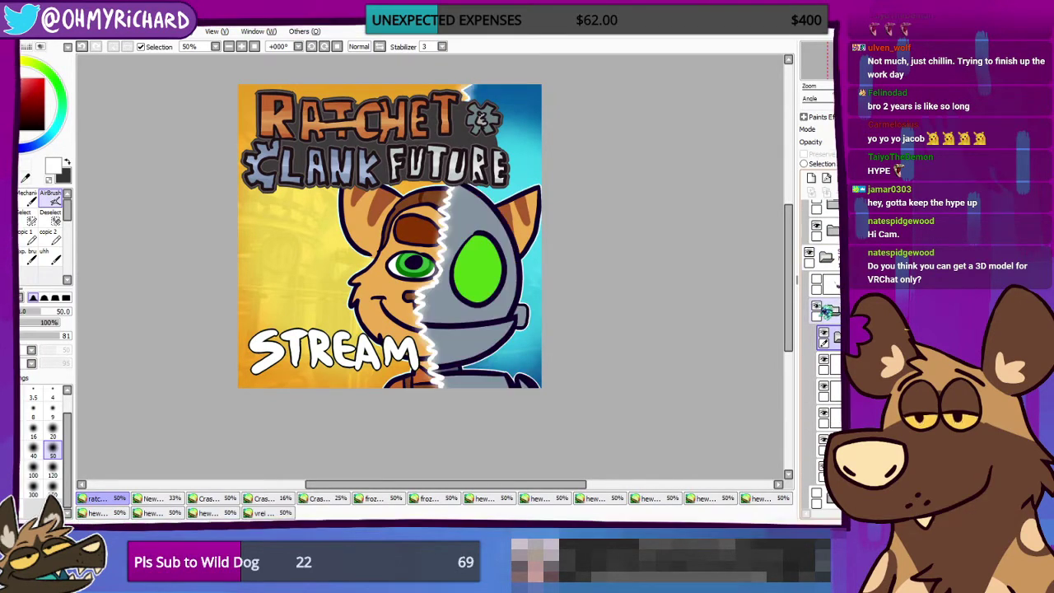
{"action": "left_click", "coordinate": [817, 310]}
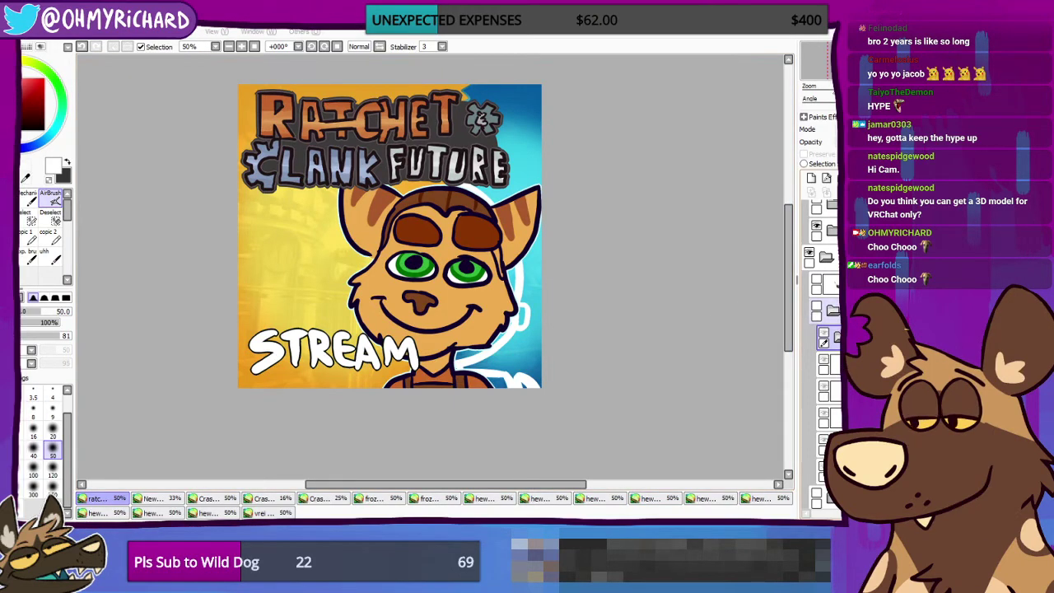
{"action": "left_click", "coordinate": [816, 305]}
{"action": "scroll", "coordinate": [494, 337], "scroll_direction": "down", "scroll_amount": 2}
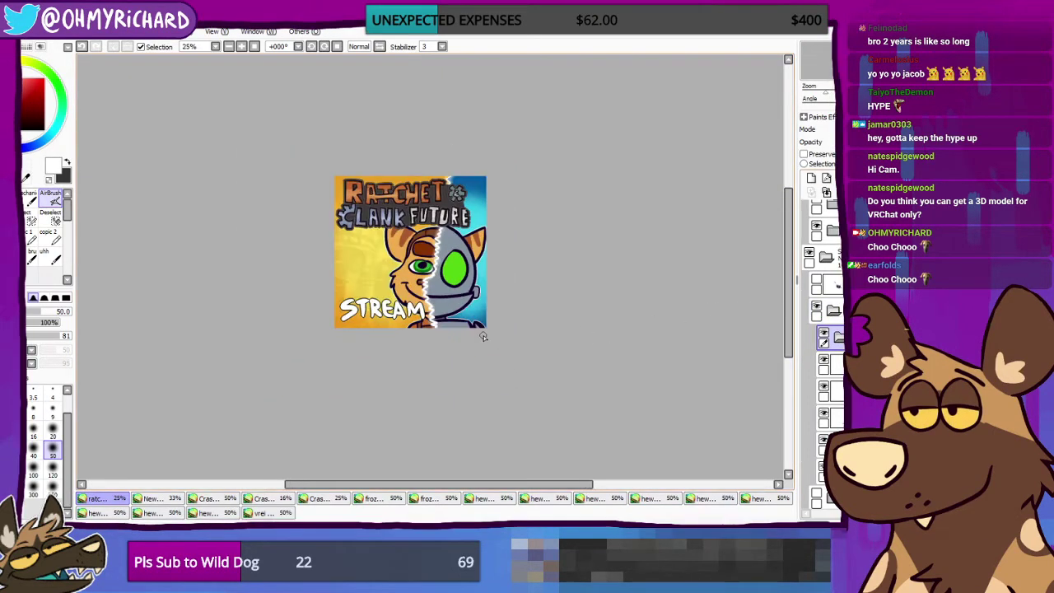
{"action": "scroll", "coordinate": [527, 342], "scroll_direction": "up", "scroll_amount": 2}
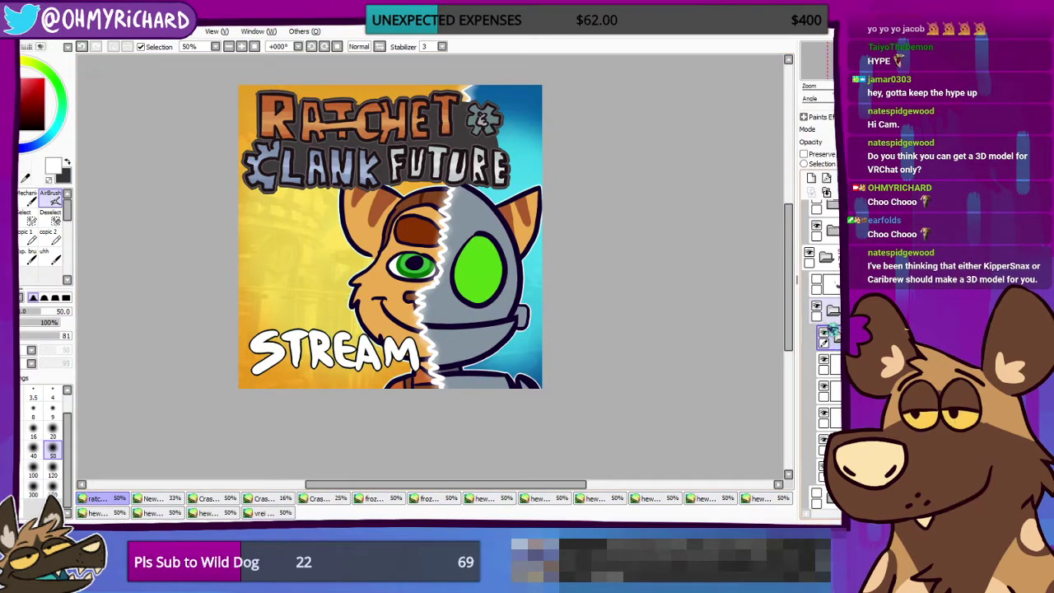
Step: Hide the folder containing the Clank half and the layer with Clank's white outline
{"action": "left_click", "coordinate": [817, 309]}
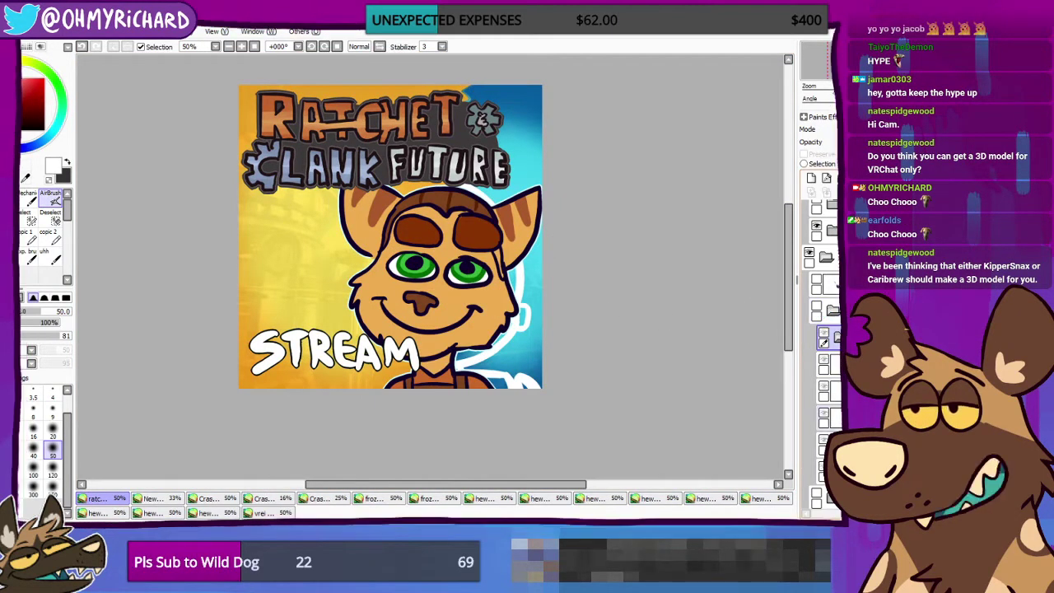
{"action": "scroll", "coordinate": [822, 346], "scroll_direction": "down", "scroll_amount": 5}
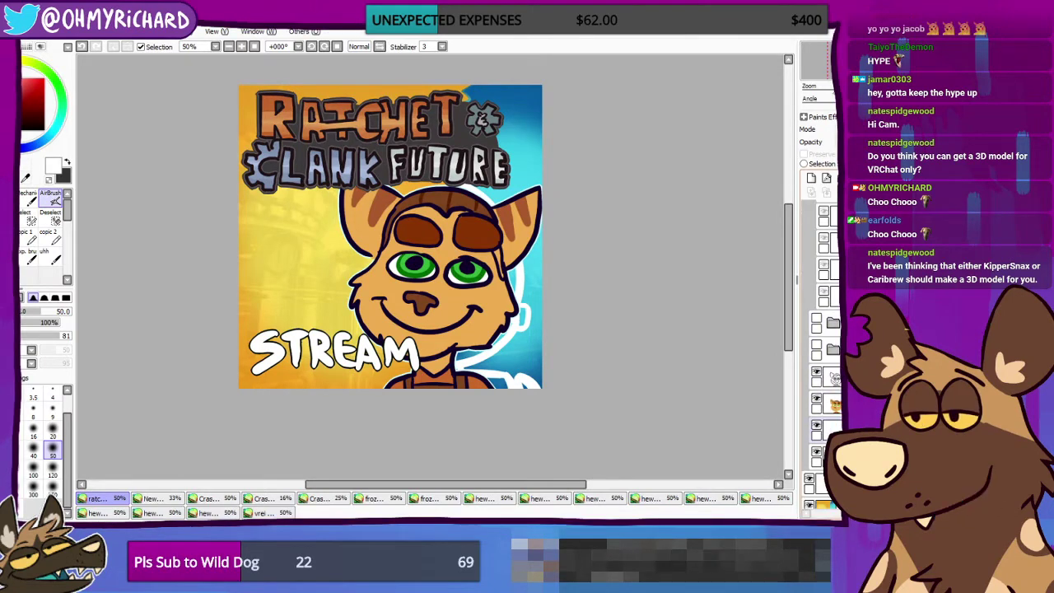
{"action": "left_click", "coordinate": [816, 452]}
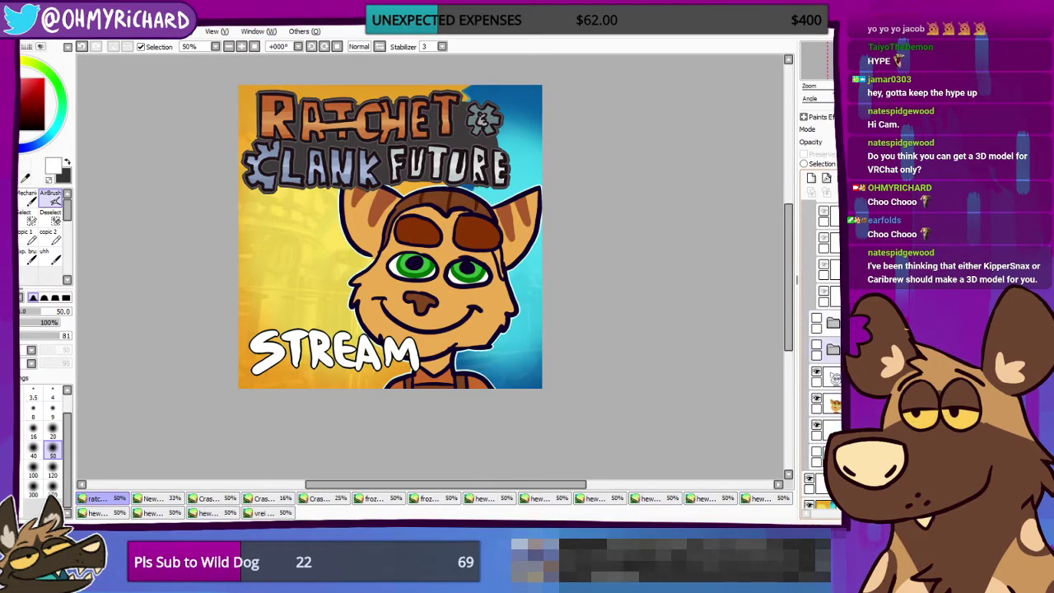
{"action": "scroll", "coordinate": [821, 349], "scroll_direction": "up", "scroll_amount": 3}
{"action": "scroll", "coordinate": [821, 391], "scroll_direction": "up", "scroll_amount": 3}
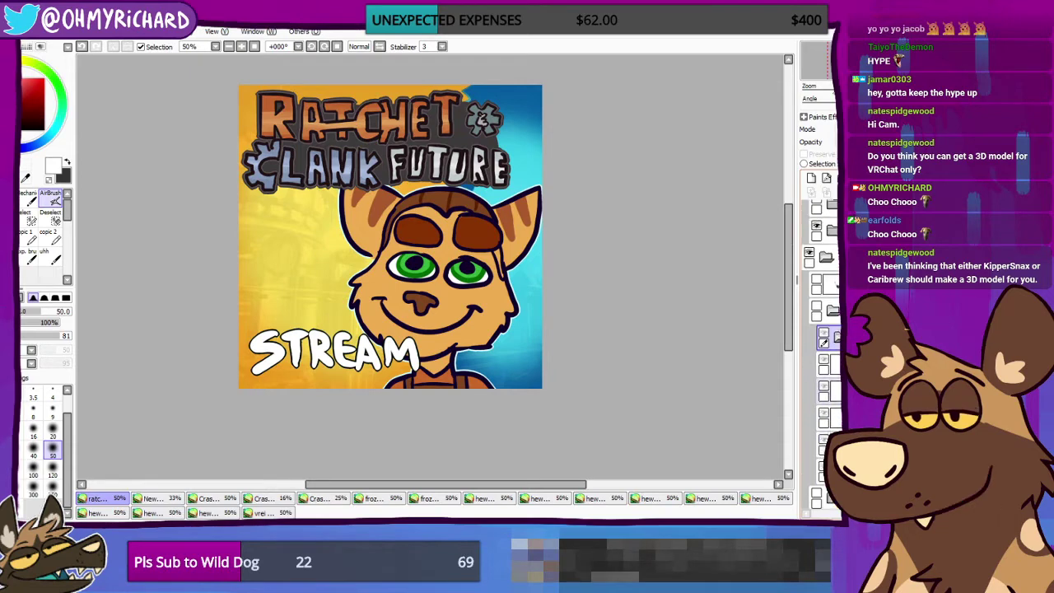
Step: Preview the skull eyepatch layer on Ratchet's face, hide it again and collapse the Clank half's folder
{"action": "left_click", "coordinate": [816, 280]}
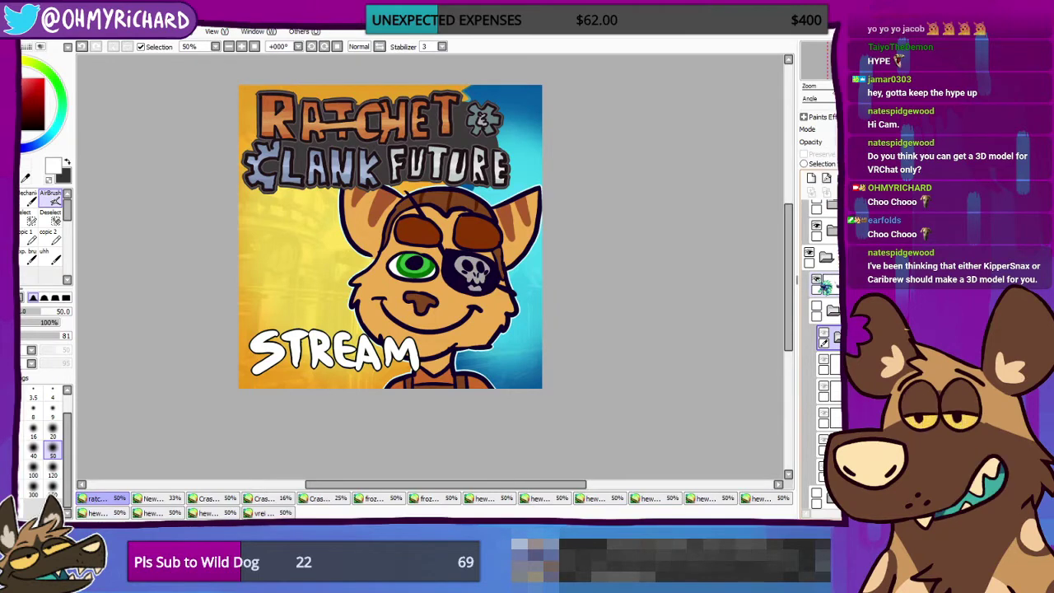
{"action": "left_click", "coordinate": [824, 286]}
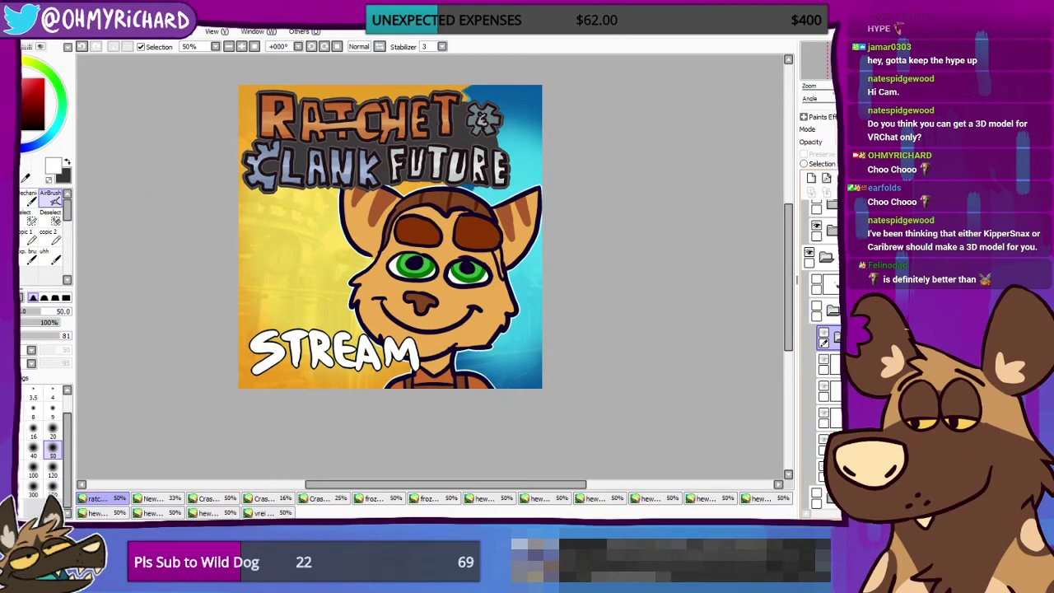
{"action": "left_click", "coordinate": [832, 311]}
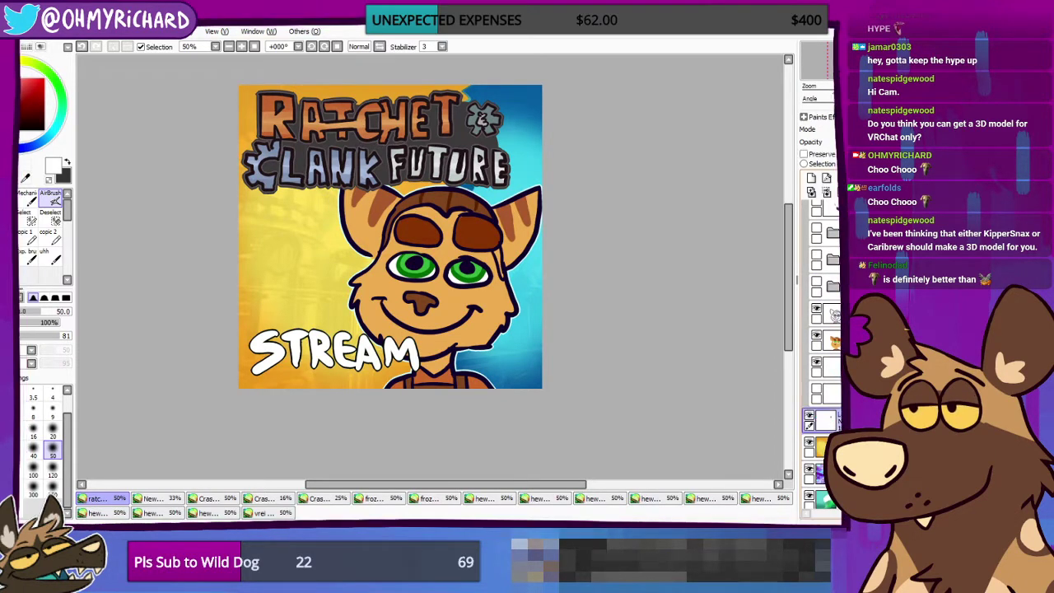
Step: Hide the folder containing the Ratchet & Clank Future logo
{"action": "scroll", "coordinate": [823, 345], "scroll_direction": "up", "scroll_amount": 4}
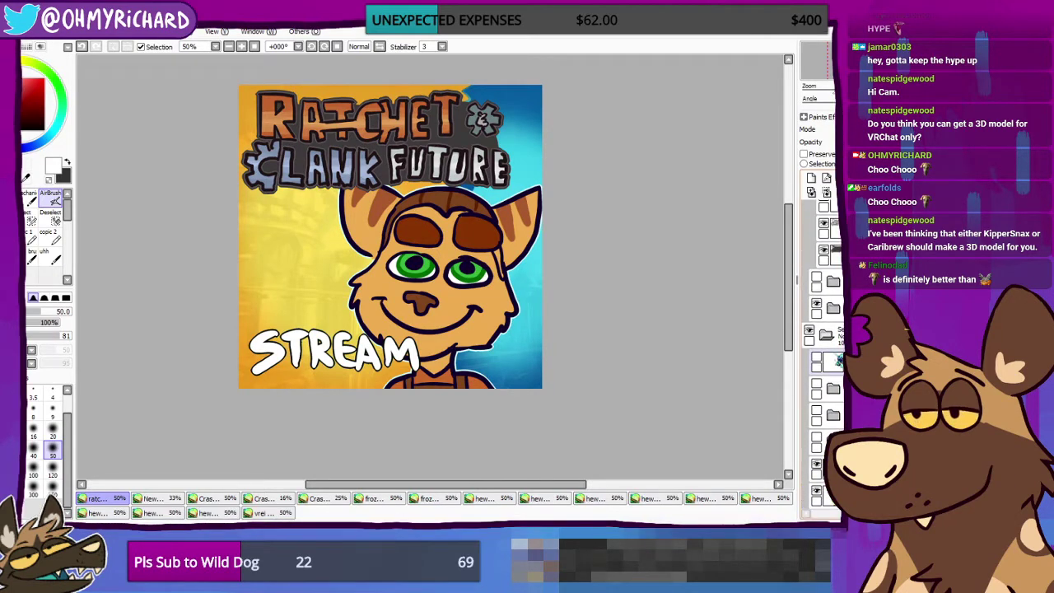
{"action": "scroll", "coordinate": [834, 359], "scroll_direction": "up", "scroll_amount": 3}
{"action": "left_click", "coordinate": [817, 221]}
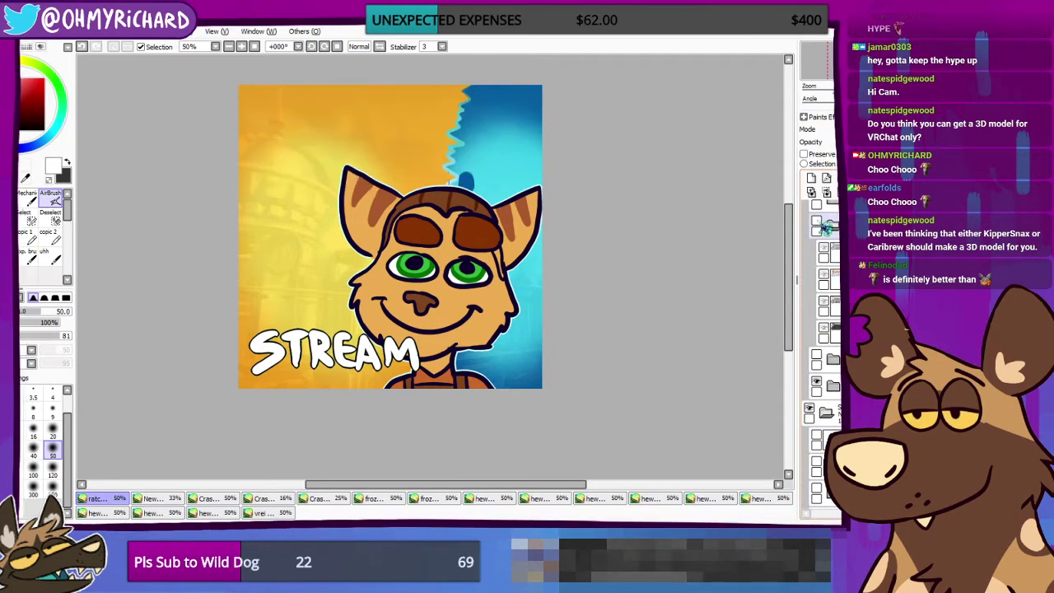
Step: Find and select the layer holding the stray dark blue blob beside the divider above Ratchet's head
{"action": "scroll", "coordinate": [564, 160], "scroll_direction": "up", "scroll_amount": 4}
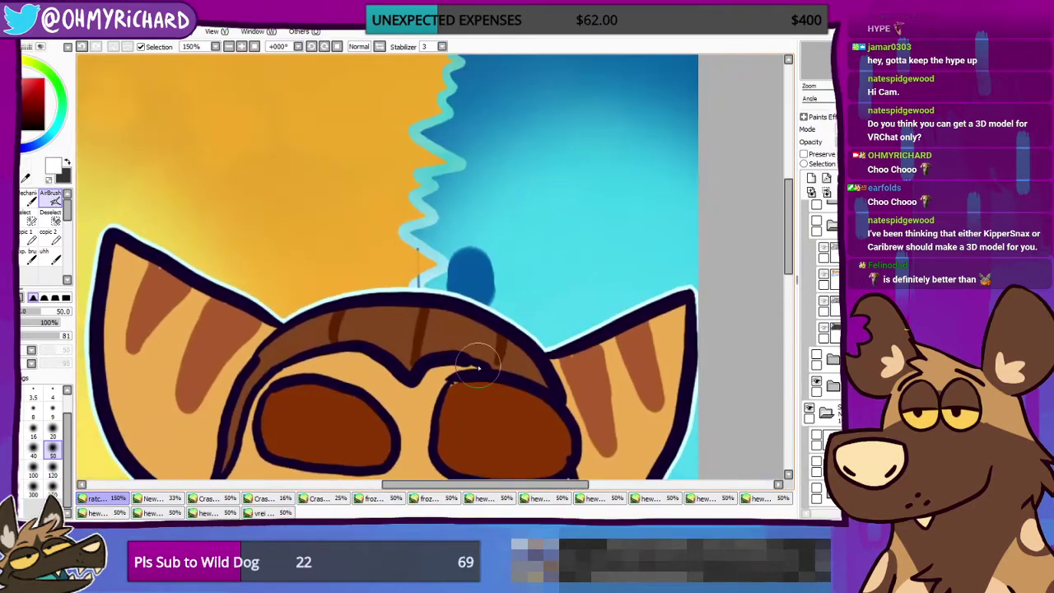
{"action": "scroll", "coordinate": [432, 271], "scroll_direction": "up", "scroll_amount": 4}
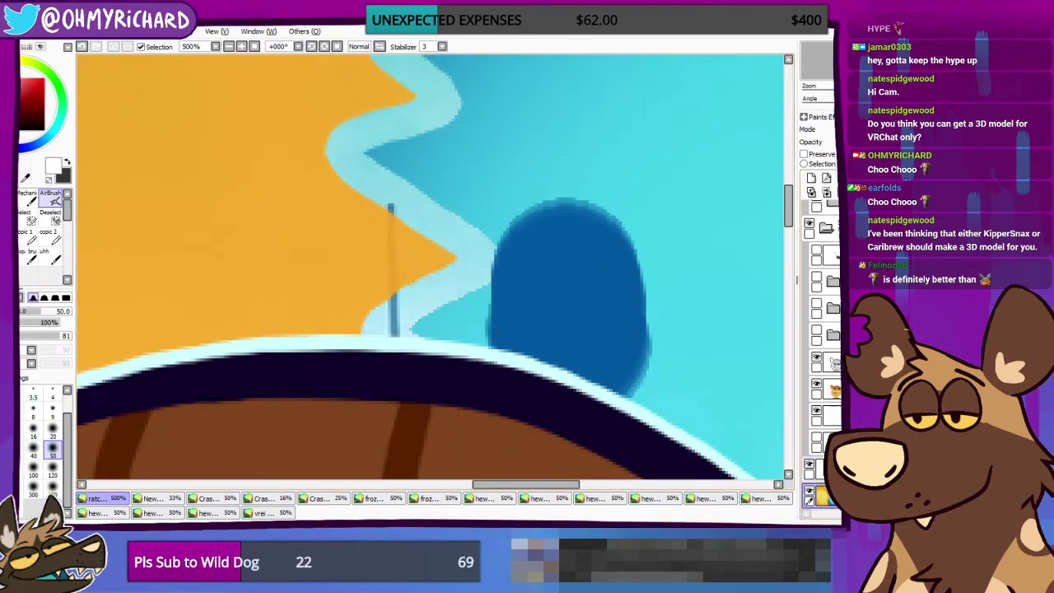
{"action": "scroll", "coordinate": [448, 296], "scroll_direction": "down", "scroll_amount": 6}
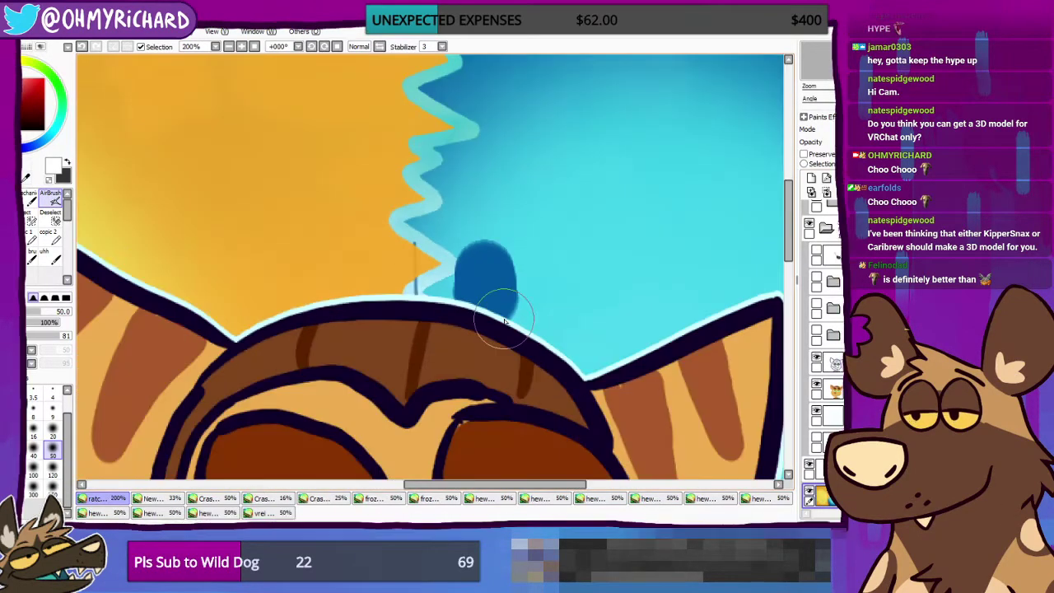
{"action": "scroll", "coordinate": [449, 297], "scroll_direction": "down", "scroll_amount": 1}
{"action": "scroll", "coordinate": [449, 297], "scroll_direction": "up", "scroll_amount": 4}
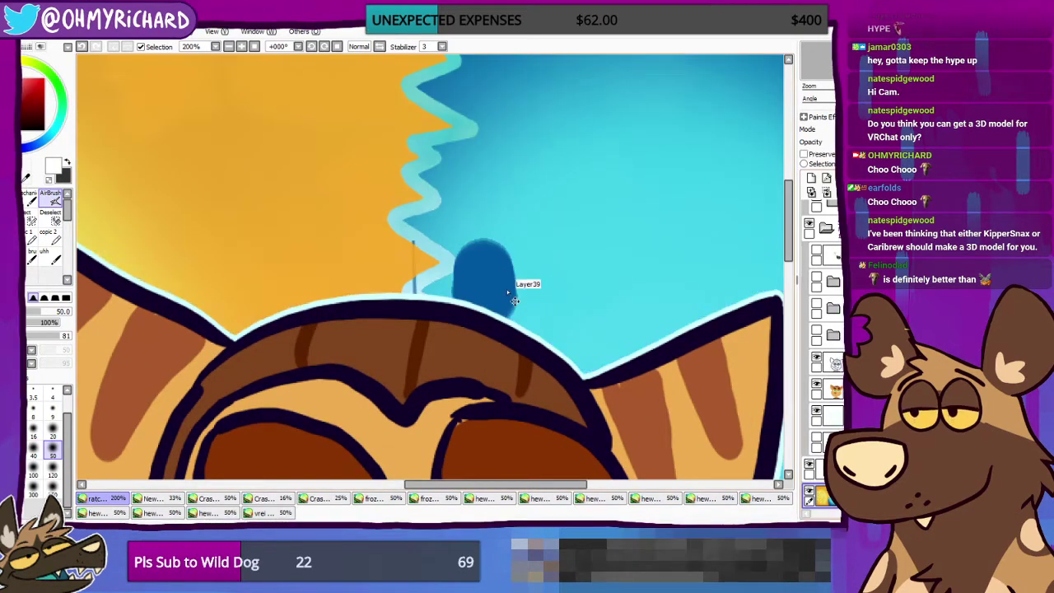
{"action": "left_click", "coordinate": [507, 293], "text": "ctrl+shift"}
{"action": "left_click", "coordinate": [809, 465]}
{"action": "left_click", "coordinate": [809, 465]}
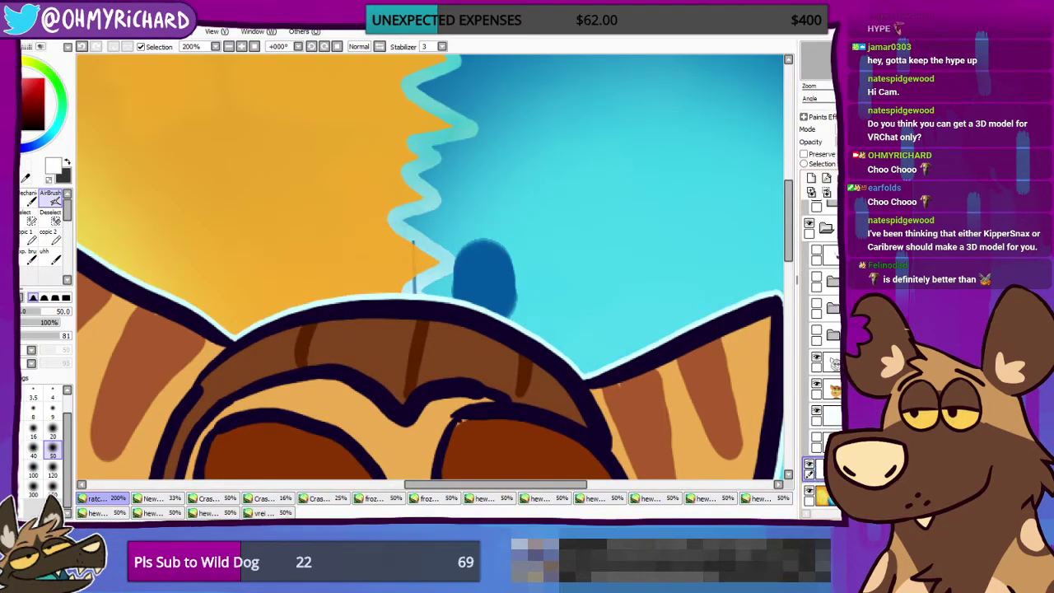
Step: Erase the stray dark blue blob above Ratchet's head with a size 50 eraser
{"action": "left_click", "coordinate": [22, 229]}
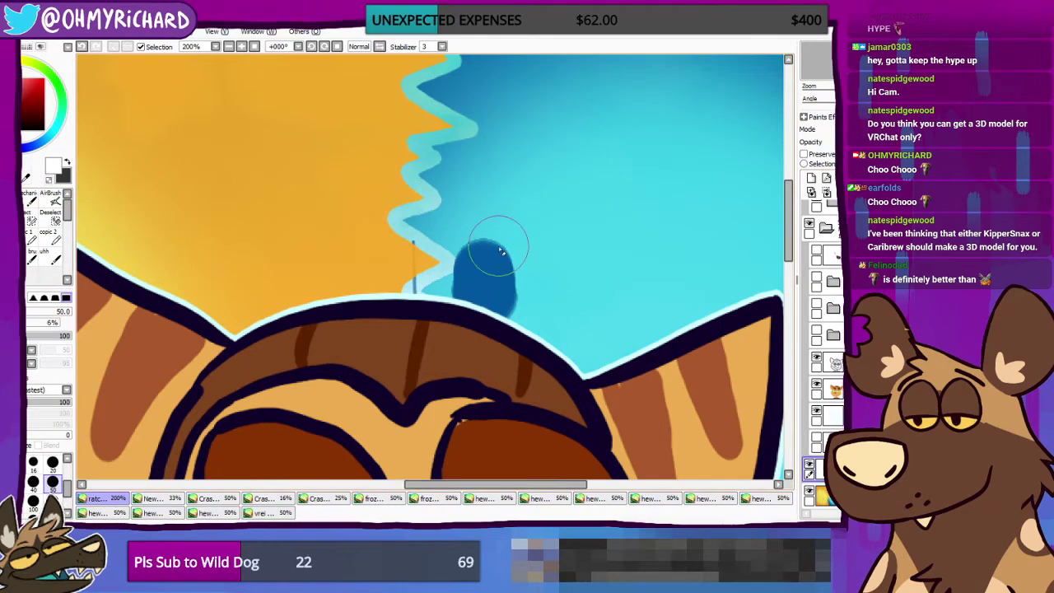
{"action": "left_click_drag", "start_coordinate": [499, 251], "coordinate": [504, 275]}
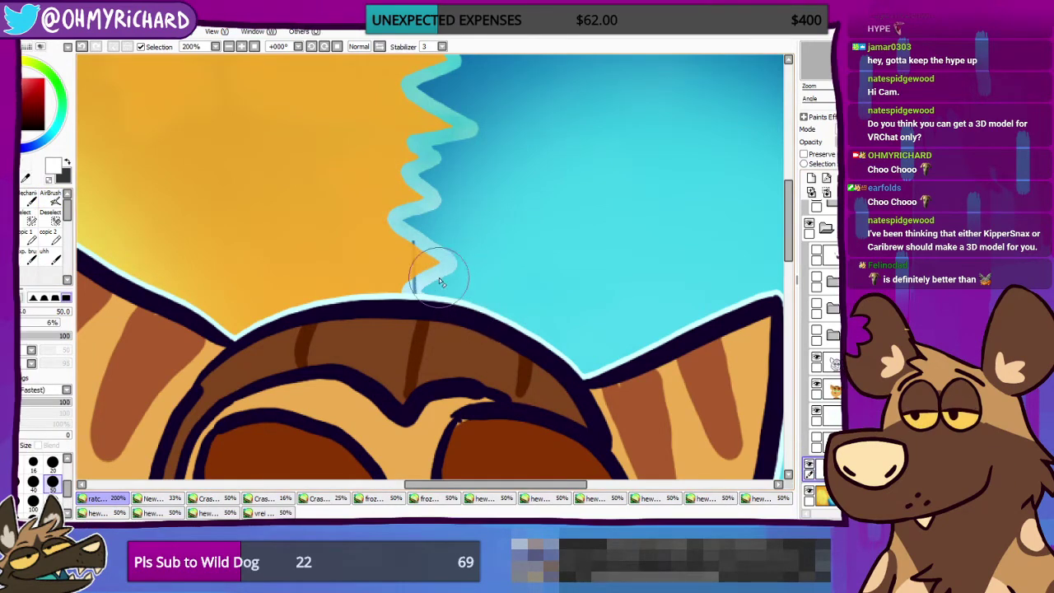
{"action": "key", "text": "Page_Down"}
{"action": "key", "text": "Page_Down"}
{"action": "key", "text": "Page_Down"}
{"action": "left_click_drag", "start_coordinate": [428, 397], "coordinate": [452, 279]}
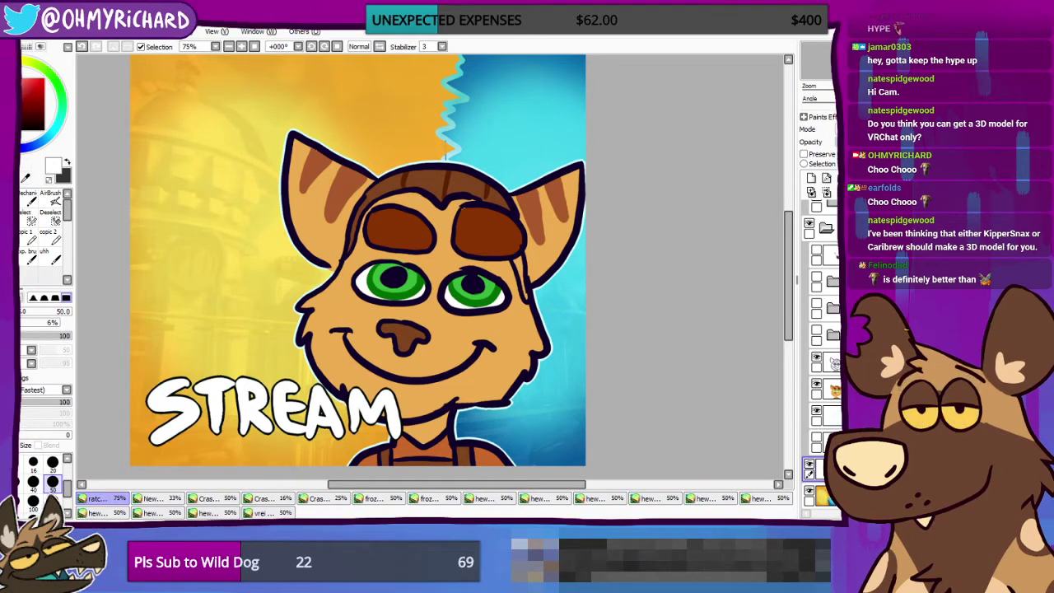
{"action": "scroll", "coordinate": [526, 384], "scroll_direction": "down", "scroll_amount": 2}
{"action": "scroll", "coordinate": [526, 385], "scroll_direction": "up", "scroll_amount": 1}
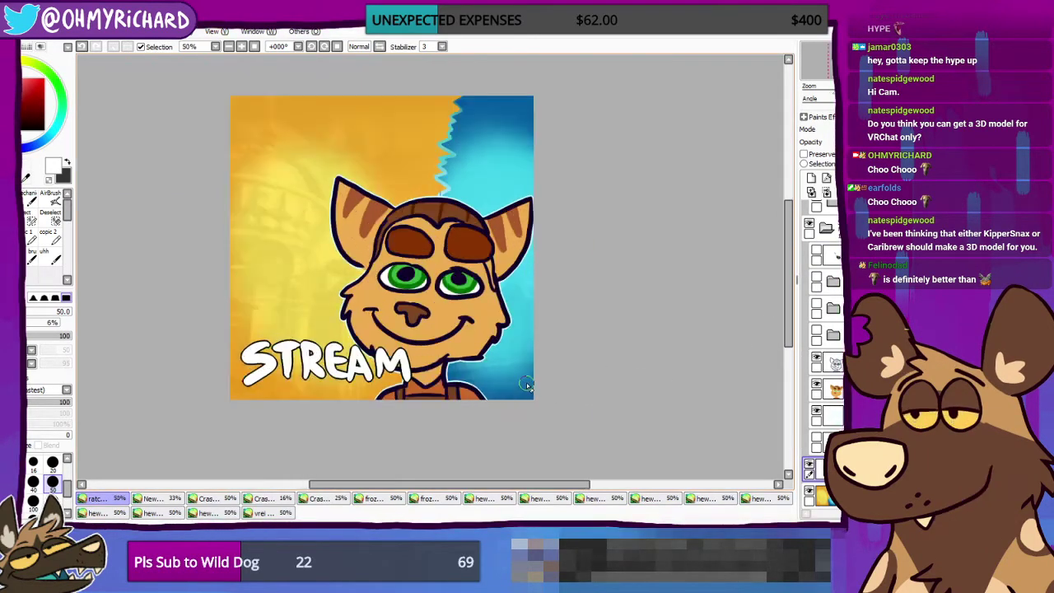
Step: Collapse the character folder and toggle its visibility to examine the background and divider behind Ratchet
{"action": "scroll", "coordinate": [822, 436], "scroll_direction": "down", "scroll_amount": 3}
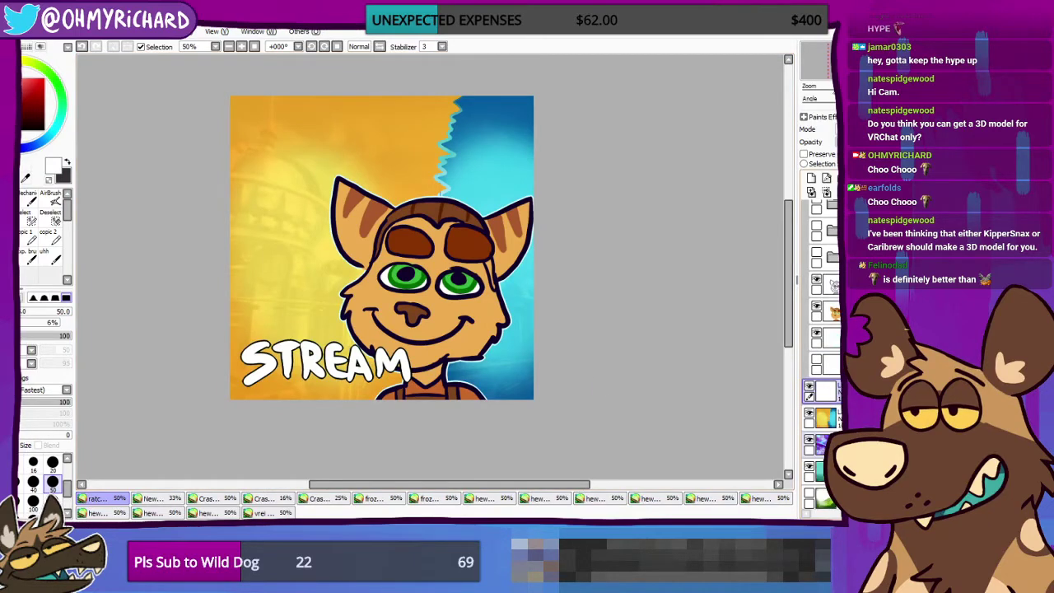
{"action": "scroll", "coordinate": [822, 354], "scroll_direction": "down", "scroll_amount": 3}
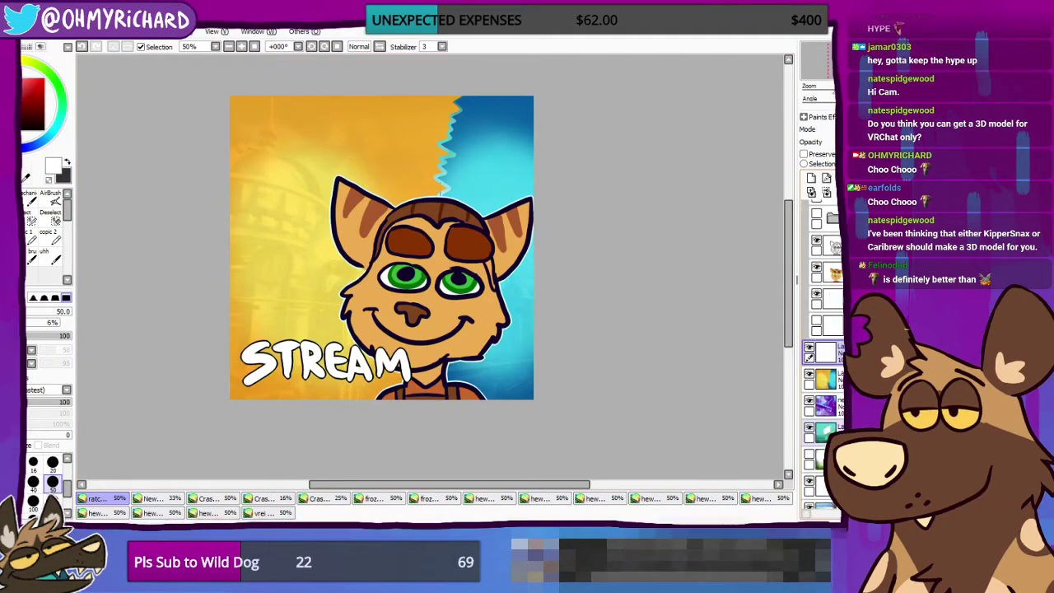
{"action": "scroll", "coordinate": [821, 354], "scroll_direction": "down", "scroll_amount": 5}
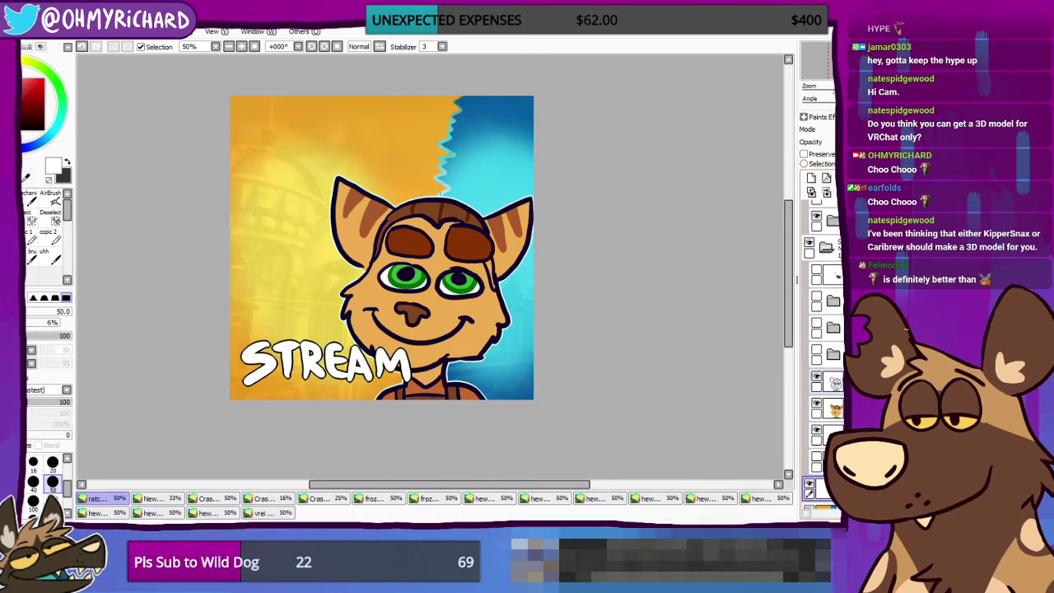
{"action": "scroll", "coordinate": [831, 298], "scroll_direction": "up", "scroll_amount": 1}
{"action": "left_click", "coordinate": [809, 282]}
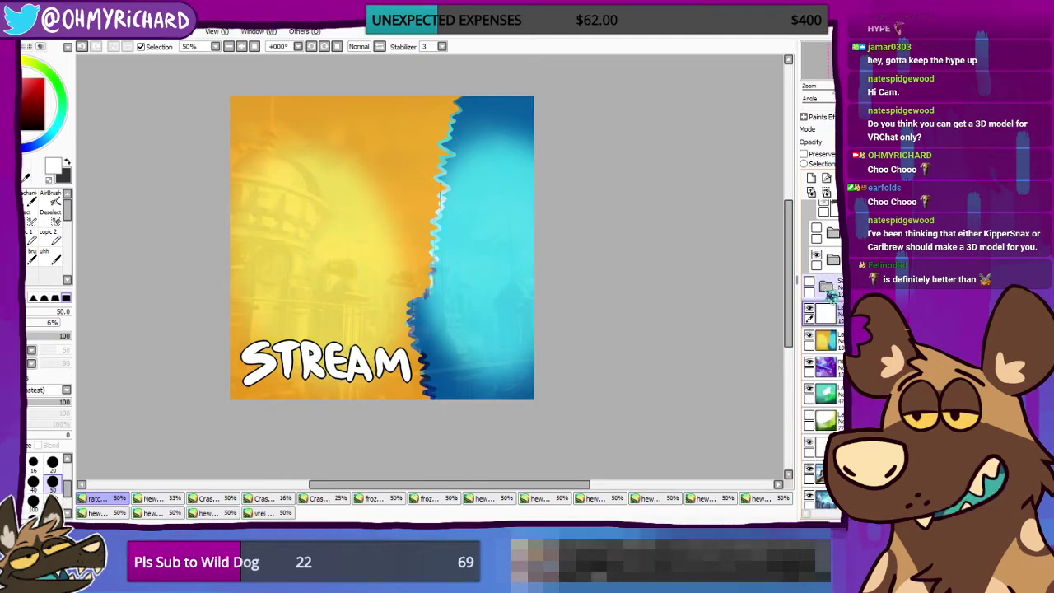
{"action": "left_click", "coordinate": [809, 281]}
{"action": "left_click", "coordinate": [809, 281]}
{"action": "left_click", "coordinate": [809, 281]}
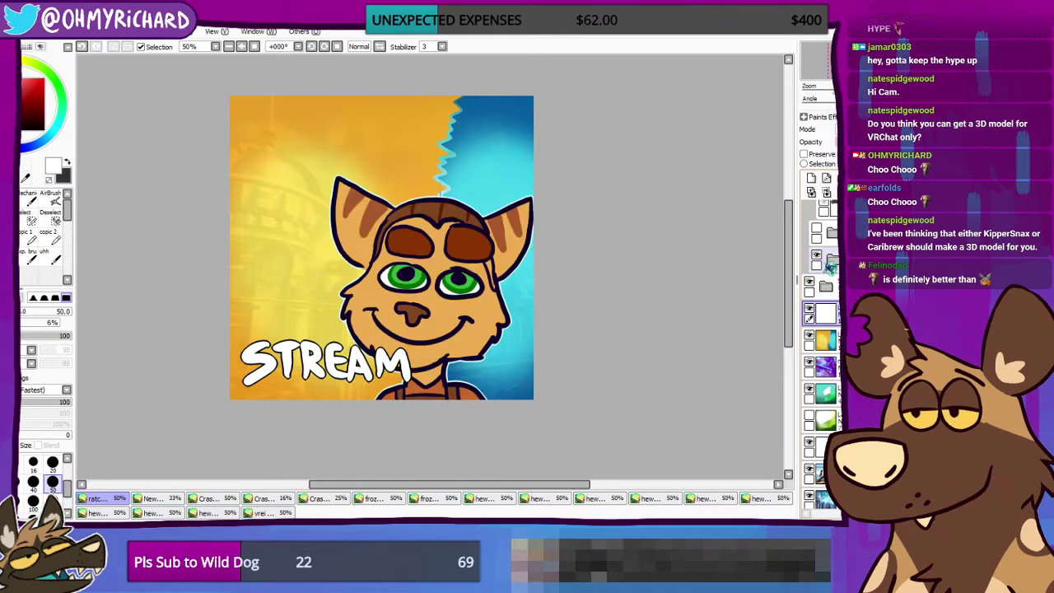
Step: Toggle the visibility of the lettering subfolders on and off to check what each one holds
{"action": "left_click", "coordinate": [815, 228]}
{"action": "left_click", "coordinate": [816, 228]}
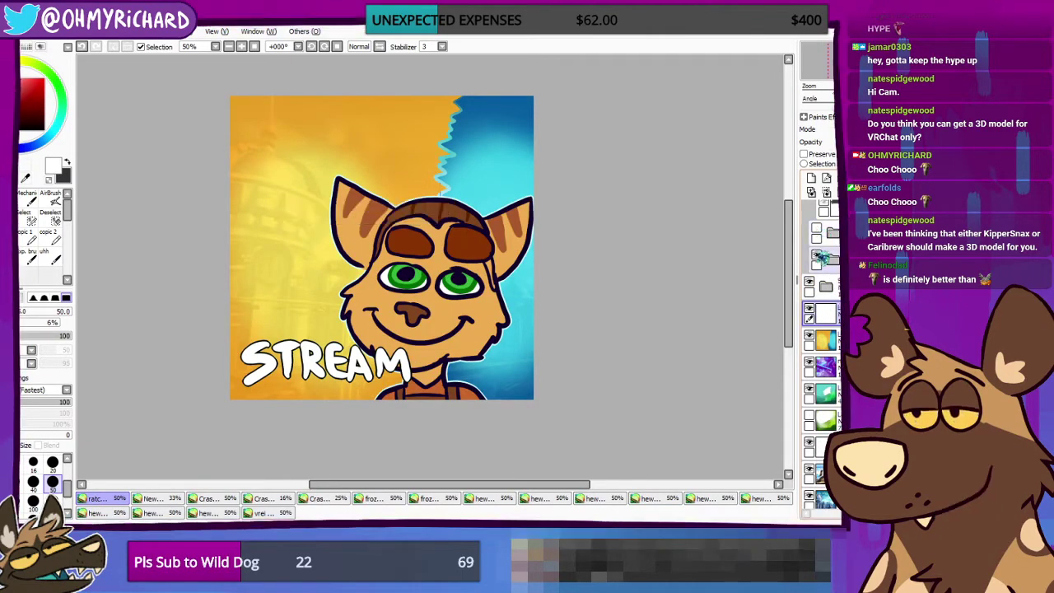
{"action": "left_click", "coordinate": [816, 254]}
{"action": "left_click", "coordinate": [815, 254]}
{"action": "scroll", "coordinate": [815, 254], "scroll_direction": "up", "scroll_amount": 3}
{"action": "scroll", "coordinate": [819, 345], "scroll_direction": "up", "scroll_amount": 3}
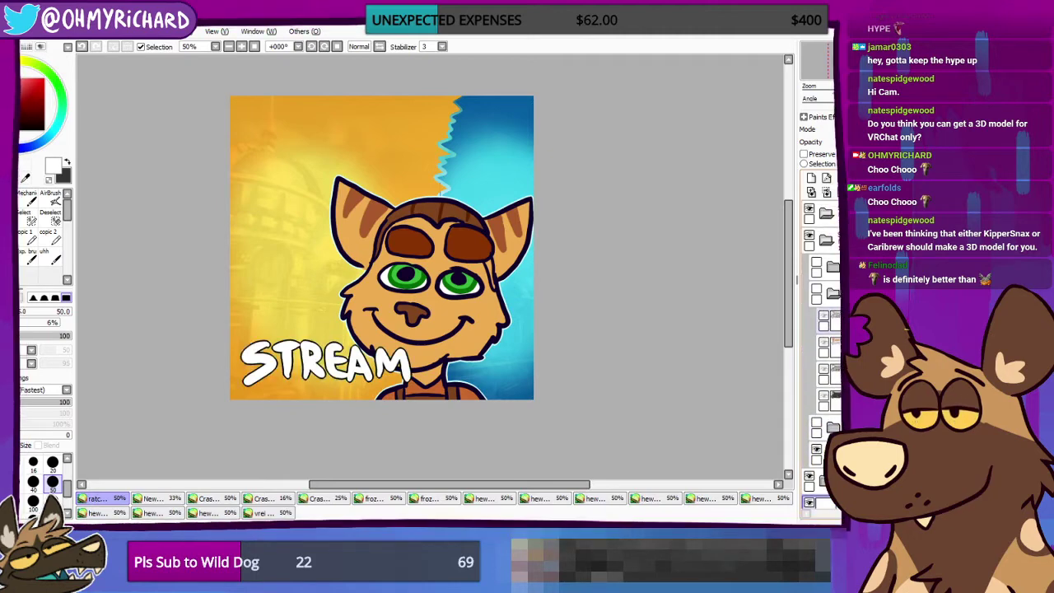
Step: Toggle the whole lettering folder's visibility, collapse it, and check the character folder below it the same way
{"action": "left_click", "coordinate": [813, 240]}
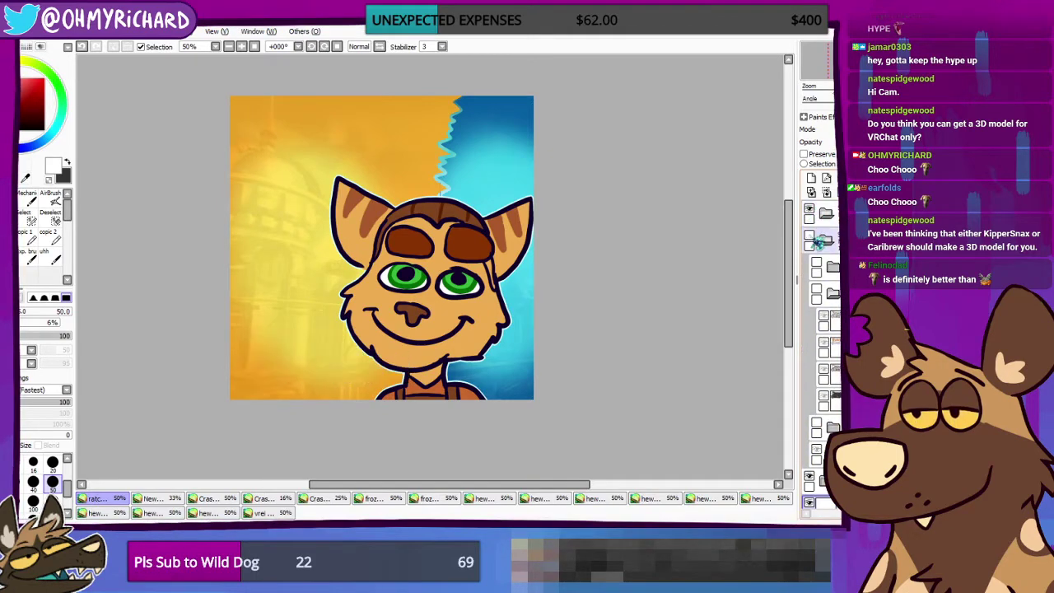
{"action": "left_click", "coordinate": [815, 241]}
{"action": "left_click", "coordinate": [826, 240]}
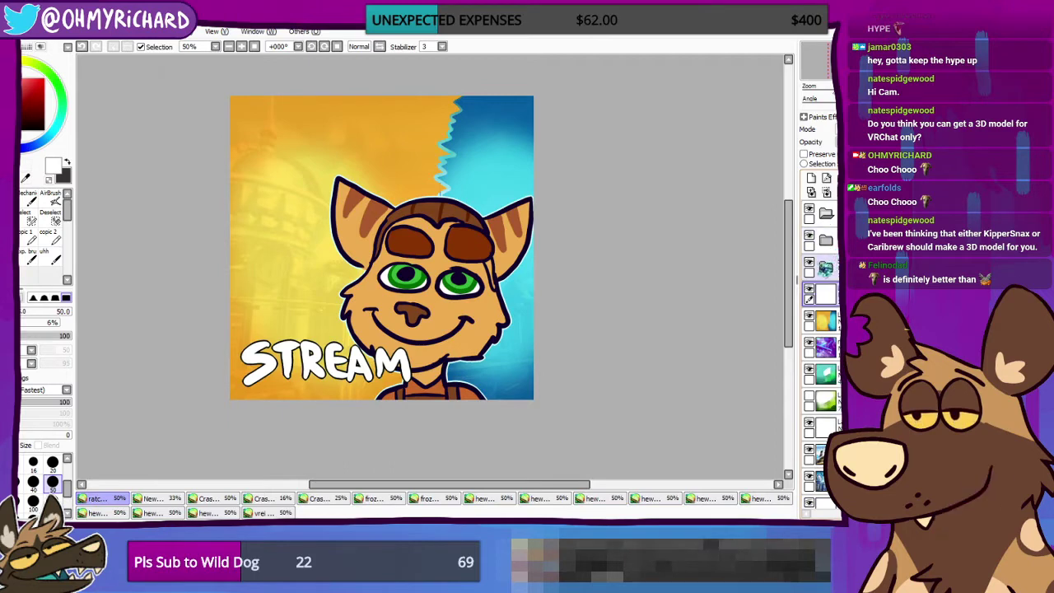
{"action": "left_click", "coordinate": [811, 262]}
{"action": "left_click", "coordinate": [810, 263]}
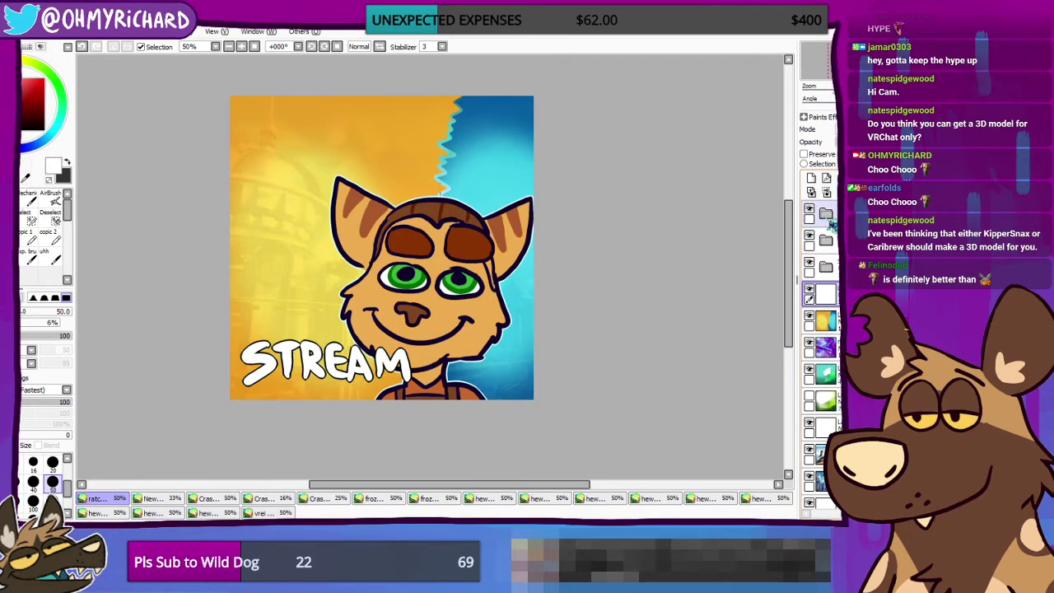
Step: Expand the lettering folder and briefly show its Tools of Destruction subtitle and Ratchet & Clank Future logo subfolders
{"action": "left_click", "coordinate": [824, 240]}
{"action": "left_click", "coordinate": [810, 236]}
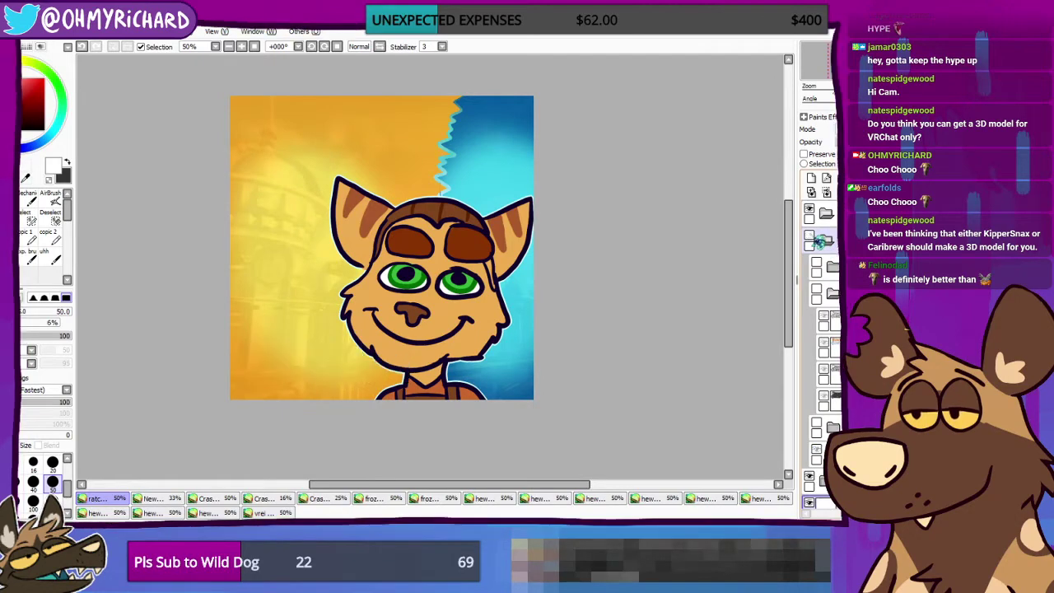
{"action": "left_click", "coordinate": [810, 236]}
{"action": "left_click", "coordinate": [816, 265]}
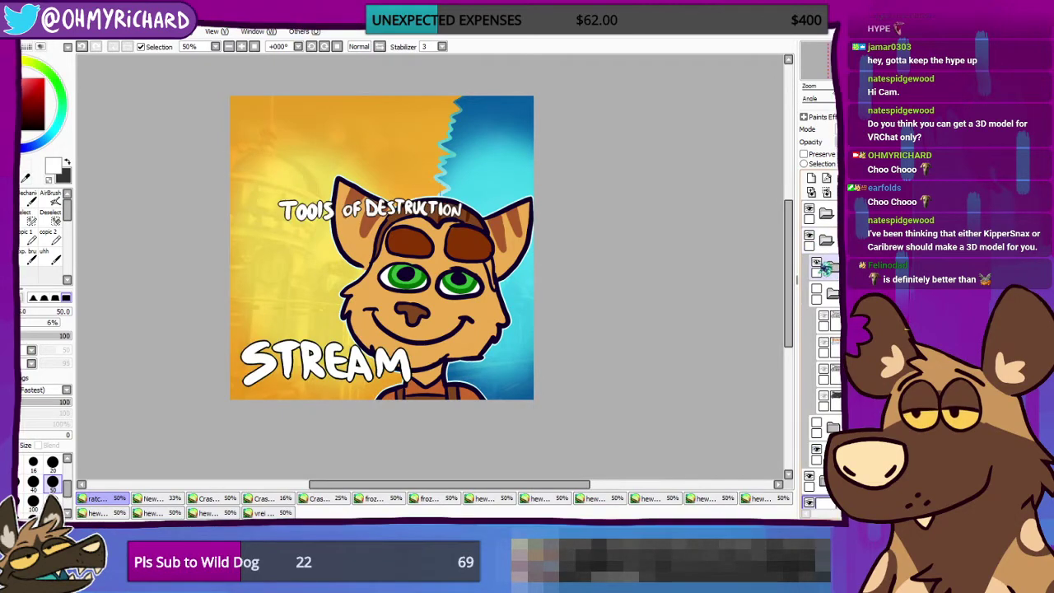
{"action": "left_click", "coordinate": [816, 265]}
{"action": "left_click", "coordinate": [817, 288]}
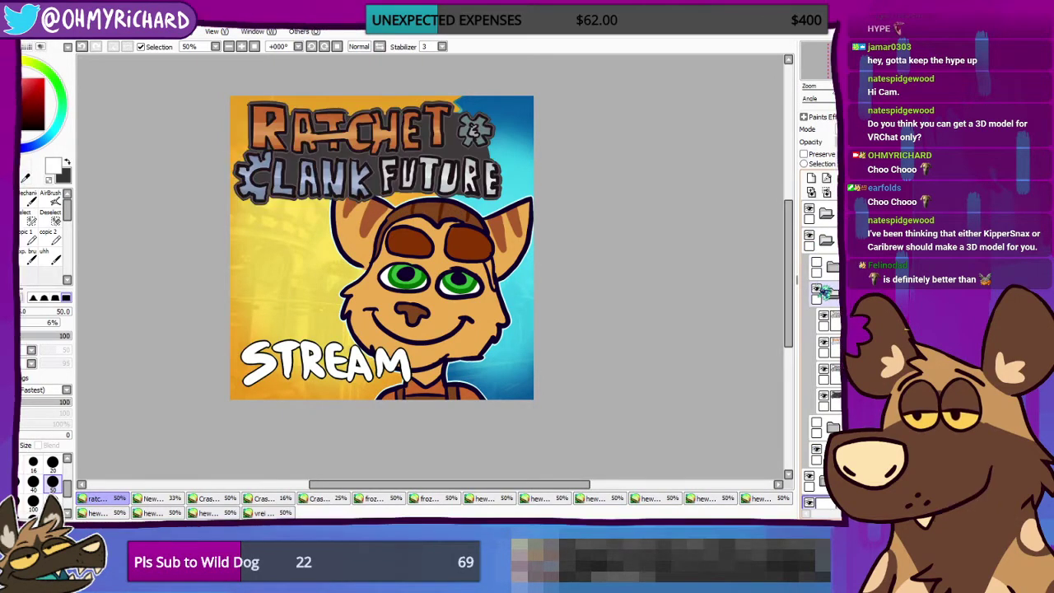
{"action": "left_click", "coordinate": [816, 289]}
Step: Collapse the logo subfolder and toggle the two remaining lettering subfolders to check their contents
{"action": "left_click", "coordinate": [831, 293]}
{"action": "left_click", "coordinate": [816, 317]}
{"action": "left_click", "coordinate": [817, 316]}
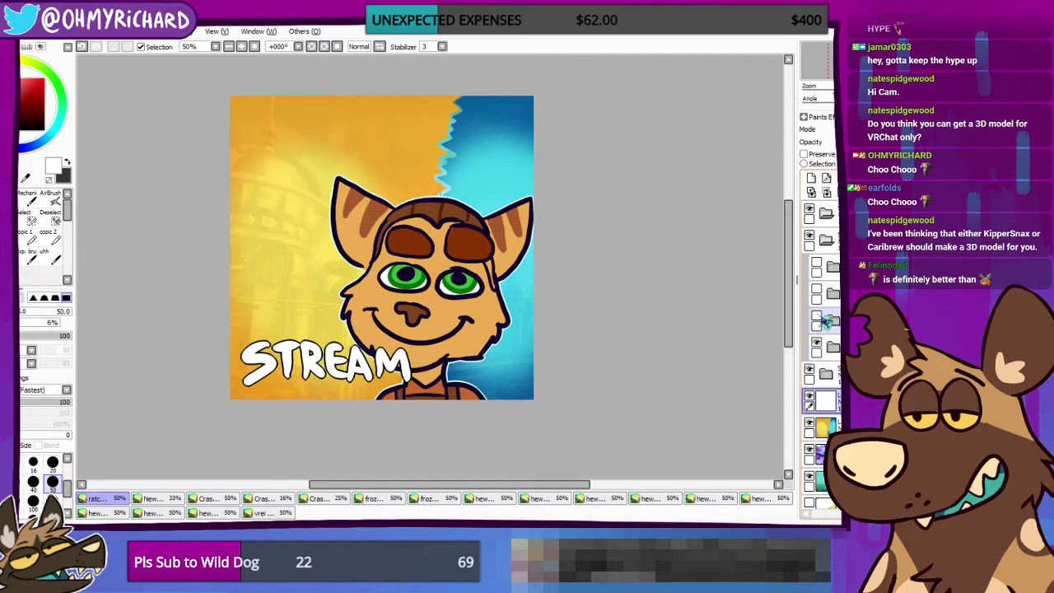
{"action": "left_click", "coordinate": [816, 316]}
{"action": "left_click", "coordinate": [816, 316]}
{"action": "left_click", "coordinate": [815, 346]}
{"action": "left_click", "coordinate": [815, 346]}
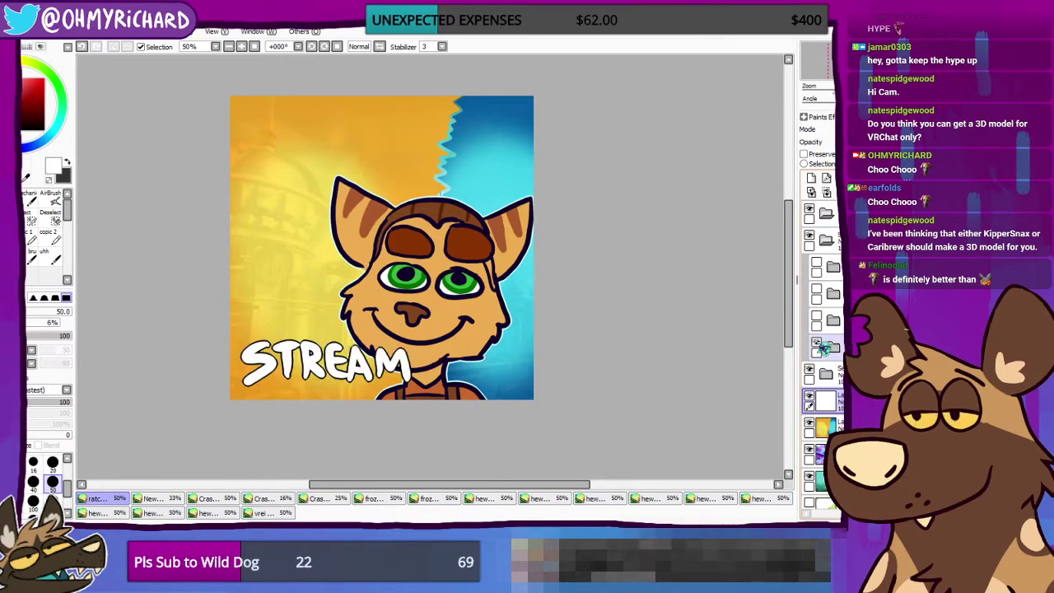
{"action": "left_click", "coordinate": [815, 346]}
Step: Make the Tools of Destruction subtitle and the Ratchet & Clank Future logo visible alongside the STREAM lettering
{"action": "left_click", "coordinate": [827, 243]}
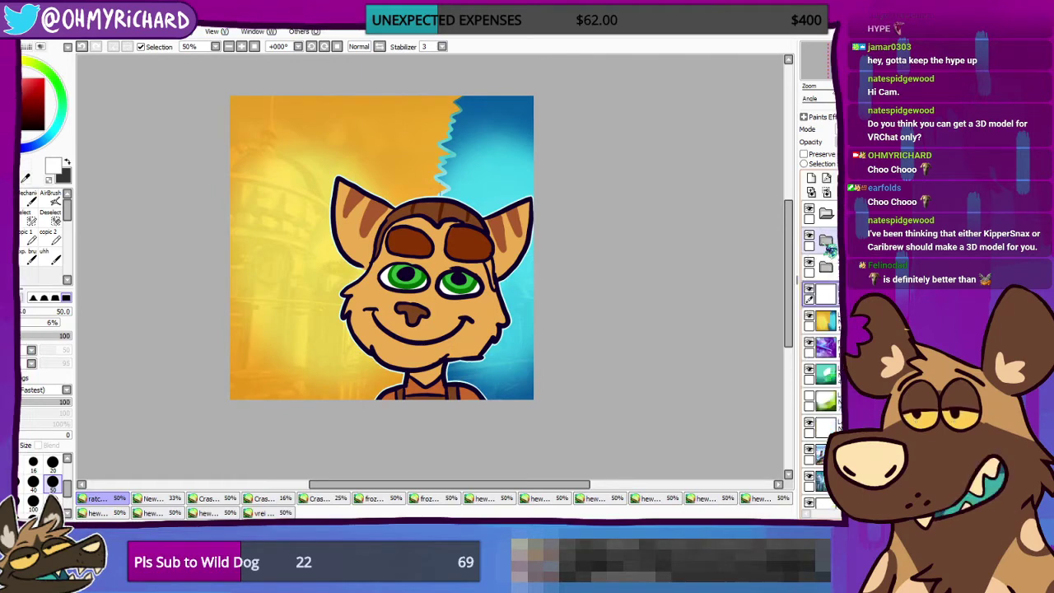
{"action": "left_click", "coordinate": [827, 243]}
{"action": "left_click", "coordinate": [817, 345]}
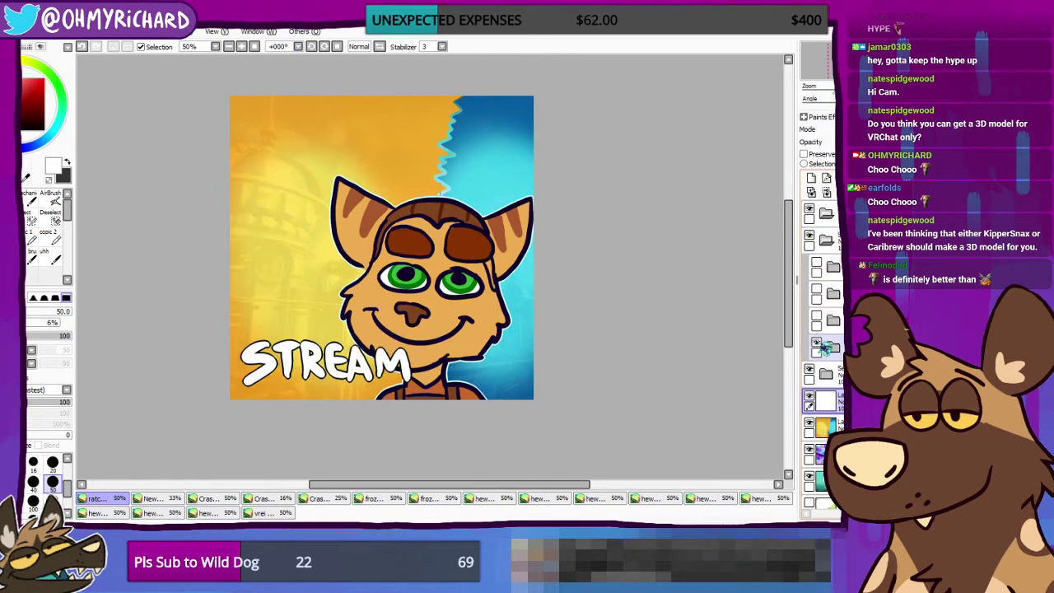
{"action": "left_click", "coordinate": [817, 265]}
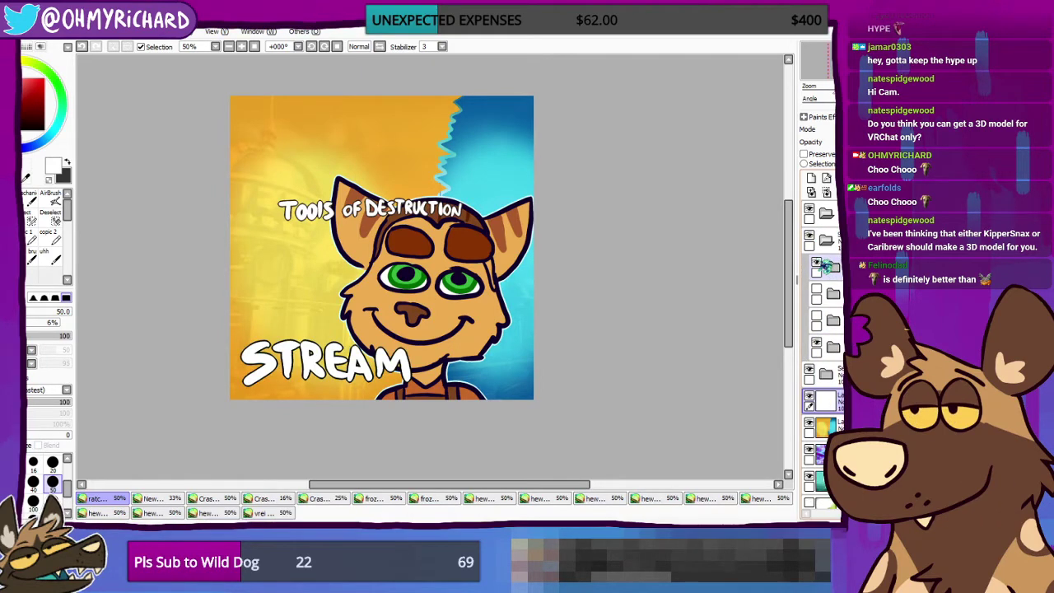
{"action": "left_click", "coordinate": [819, 293]}
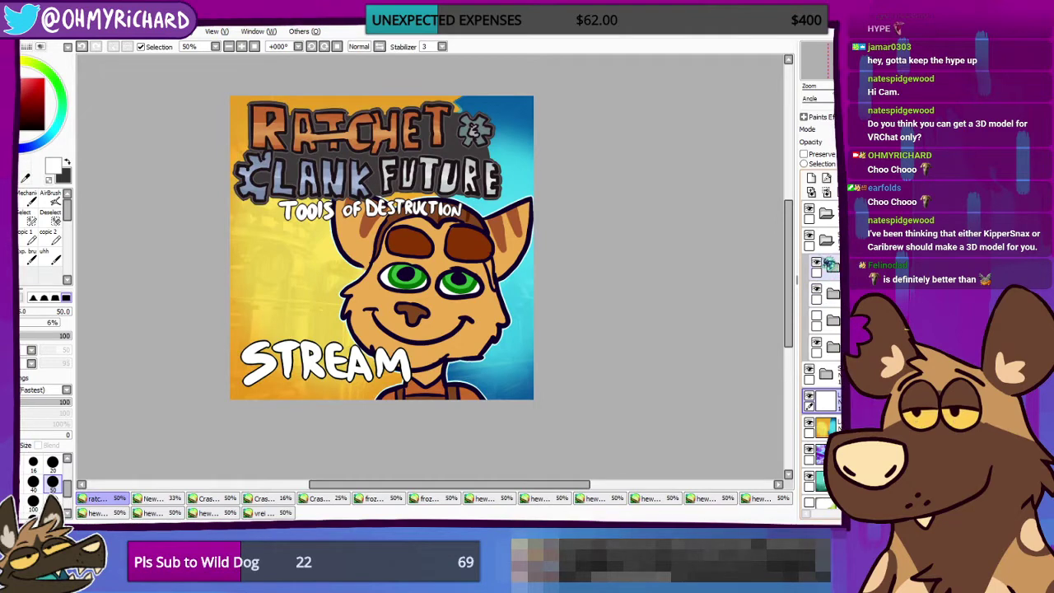
Step: Check the full lettering folder by toggling its visibility, collapse it, and toggle the character folder for comparison
{"action": "left_click", "coordinate": [817, 239]}
{"action": "left_click", "coordinate": [817, 239]}
{"action": "left_click", "coordinate": [821, 239]}
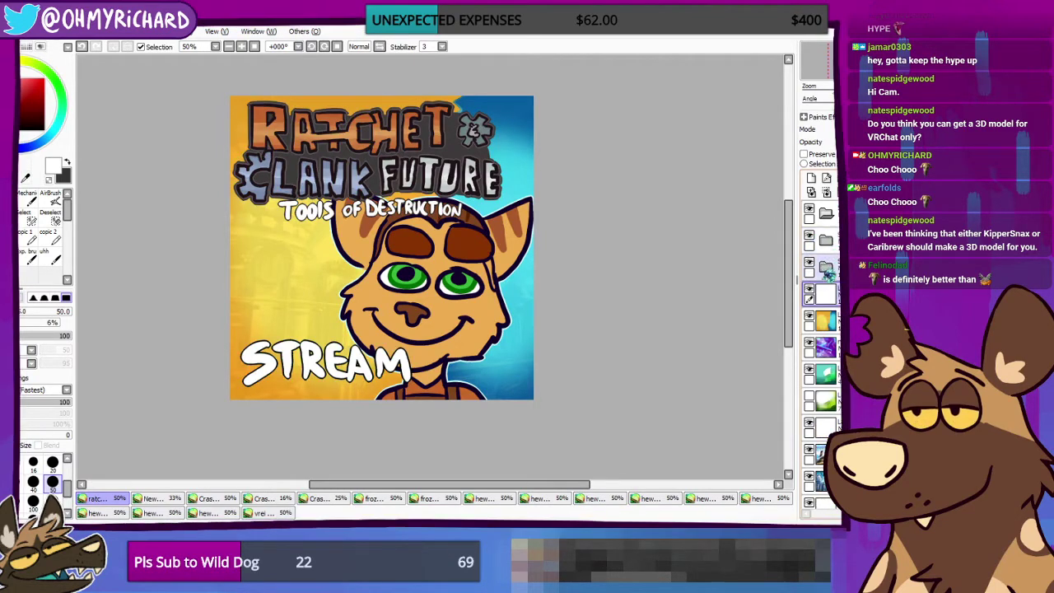
{"action": "left_click", "coordinate": [813, 267]}
{"action": "left_click", "coordinate": [814, 267]}
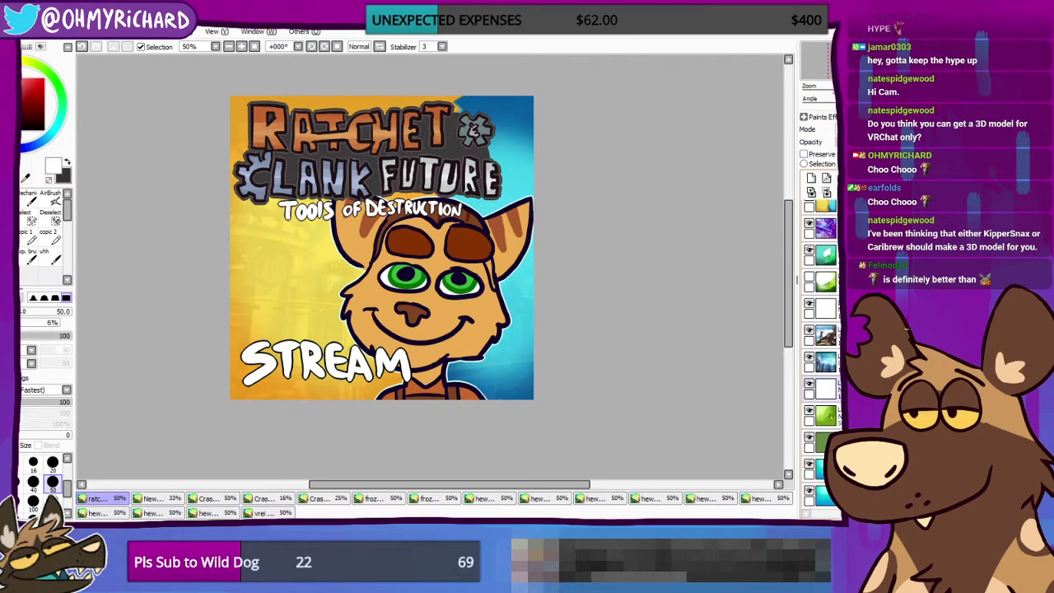
Step: Expand the lettering and character folders to examine how their subfolders are arranged
{"action": "left_click", "coordinate": [826, 240]}
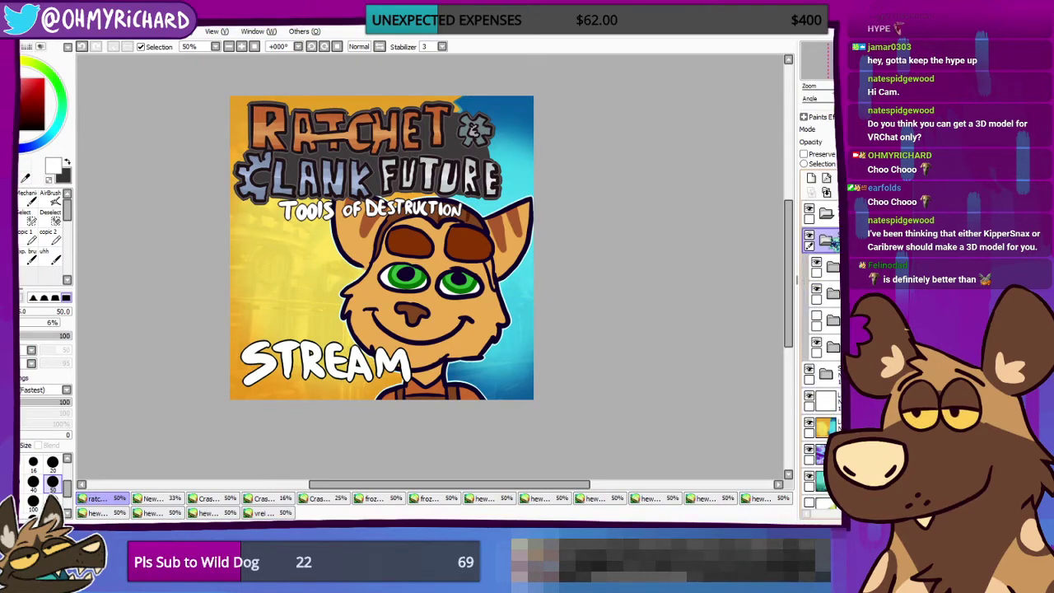
{"action": "left_click", "coordinate": [816, 262]}
{"action": "left_click", "coordinate": [830, 267]}
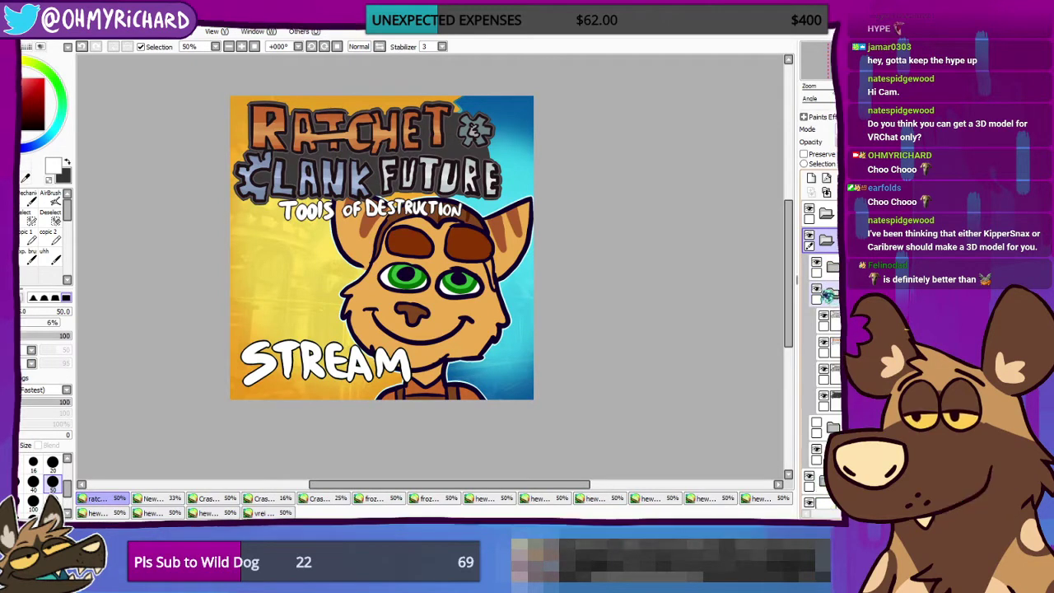
{"action": "left_click", "coordinate": [833, 320]}
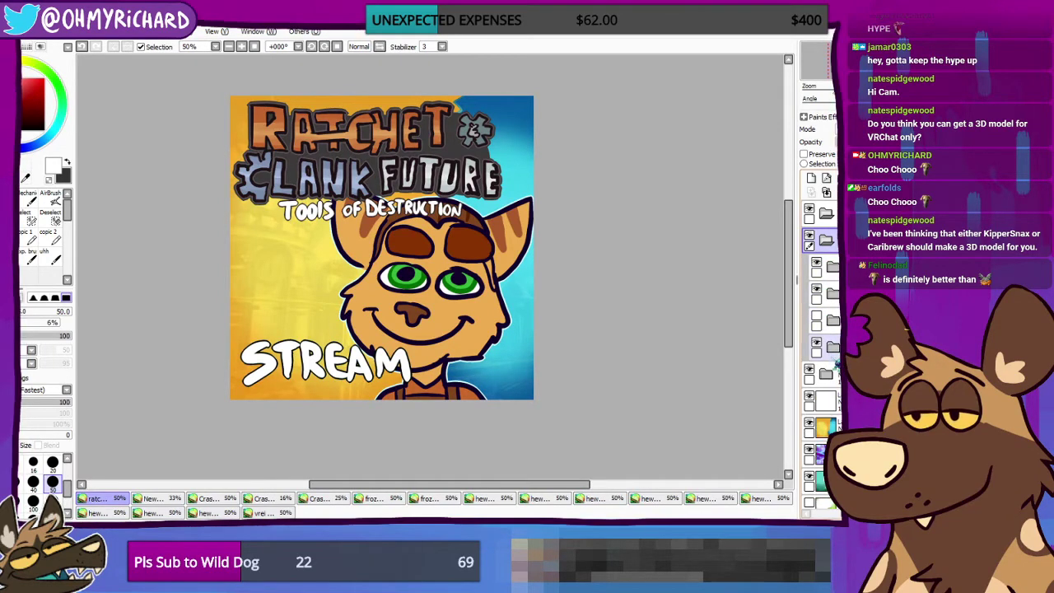
{"action": "left_click", "coordinate": [833, 348]}
{"action": "left_click", "coordinate": [831, 374]}
{"action": "scroll", "coordinate": [831, 374], "scroll_direction": "down", "scroll_amount": 2}
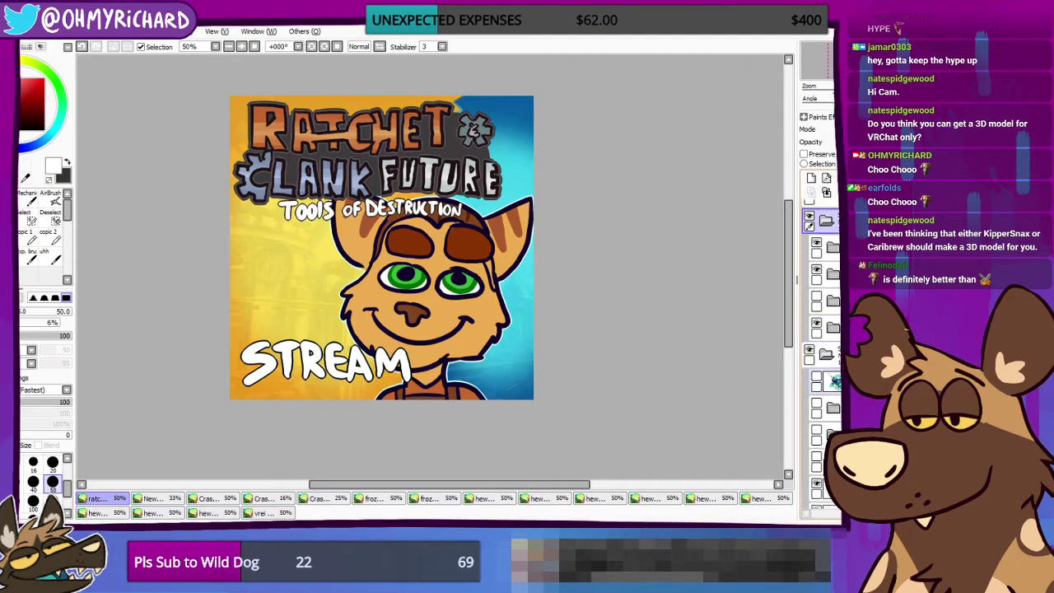
Step: Check the hidden layers in the character folder, including the grey robot half-face, and make Ratchet's helmet visible
{"action": "left_click", "coordinate": [815, 358]}
{"action": "left_click", "coordinate": [816, 357]}
{"action": "left_click", "coordinate": [816, 357]}
{"action": "left_click", "coordinate": [816, 357]}
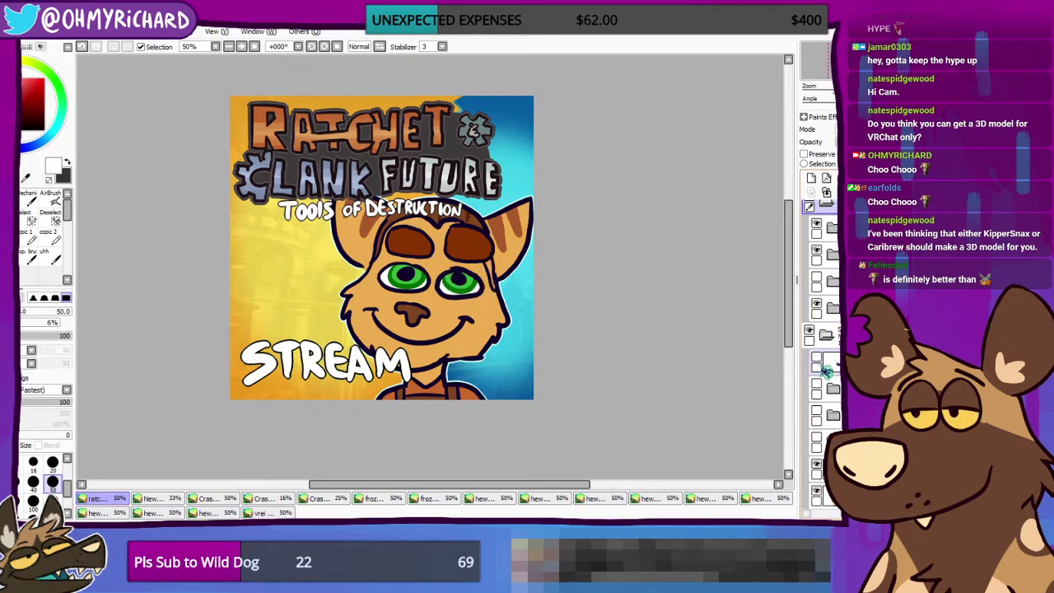
{"action": "left_click", "coordinate": [816, 383]}
{"action": "left_click", "coordinate": [817, 386]}
{"action": "left_click", "coordinate": [817, 413]}
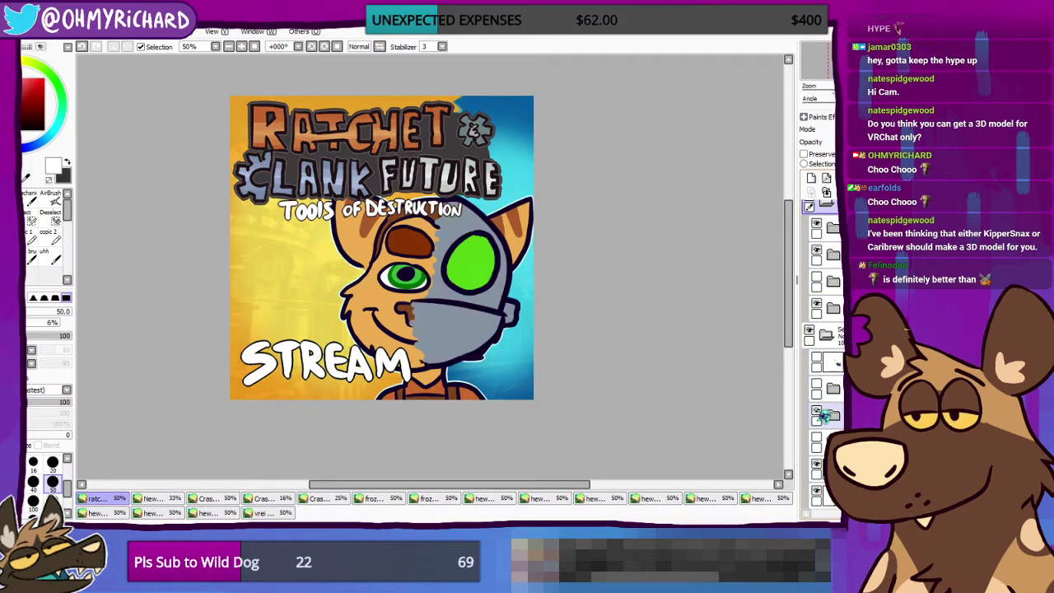
{"action": "left_click", "coordinate": [817, 413]}
{"action": "left_click", "coordinate": [817, 440]}
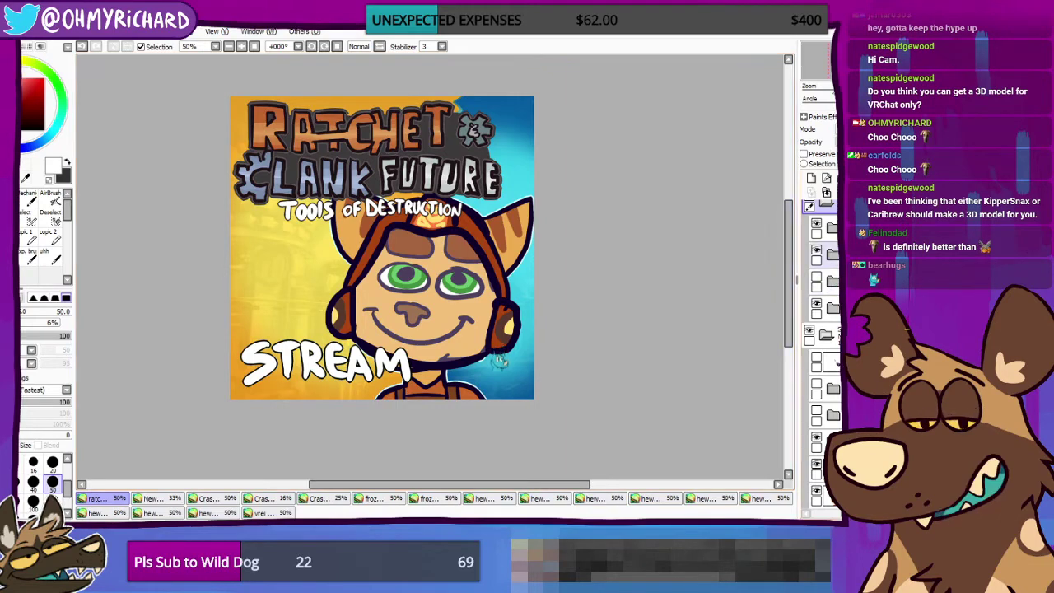
Step: Preview the purple background behind the artwork, restore the orange-and-blue background, and hide the purple layer
{"action": "left_click", "coordinate": [828, 335]}
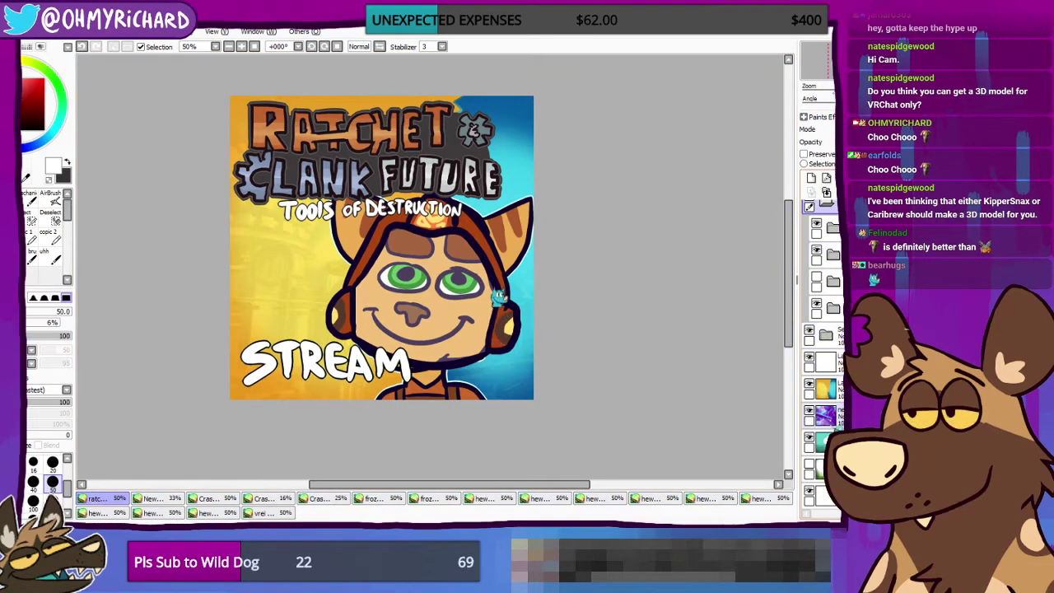
{"action": "left_click", "coordinate": [809, 384]}
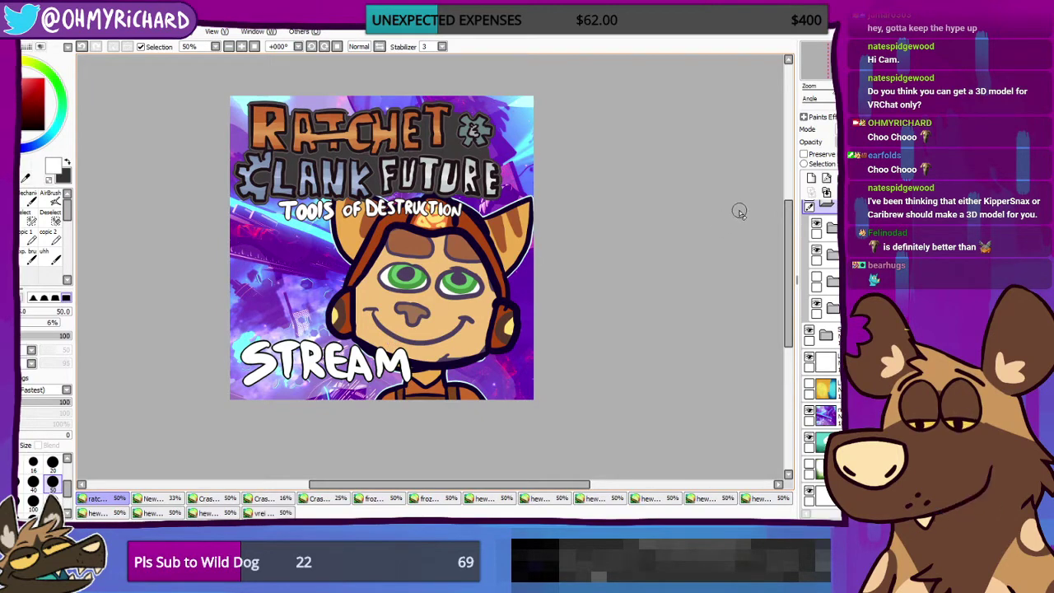
{"action": "scroll", "coordinate": [821, 279], "scroll_direction": "up", "scroll_amount": 1}
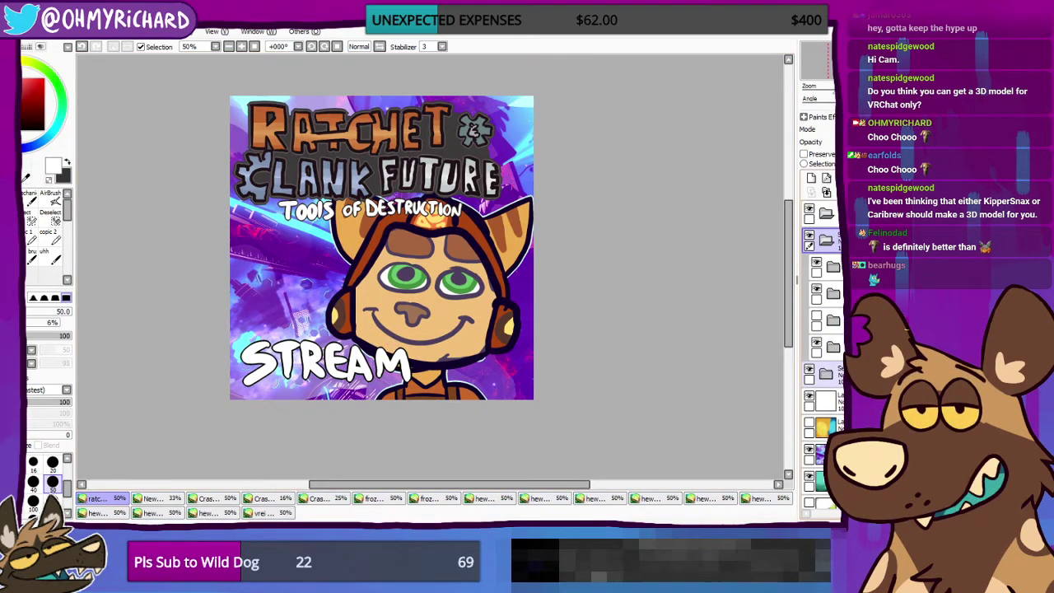
{"action": "left_click", "coordinate": [810, 235]}
{"action": "left_click", "coordinate": [810, 235]}
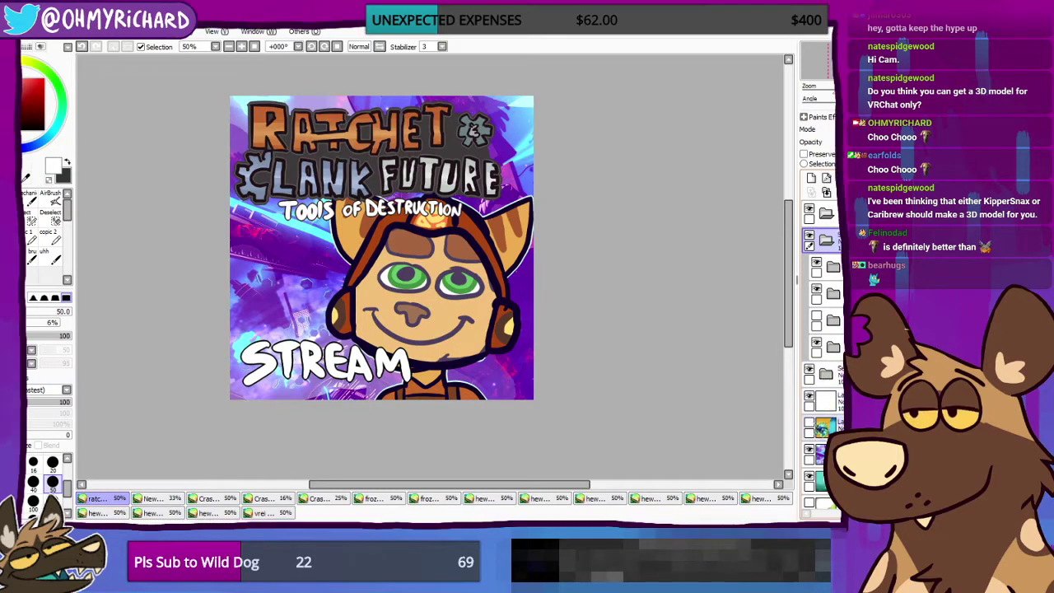
{"action": "left_click", "coordinate": [809, 423]}
{"action": "left_click", "coordinate": [809, 449]}
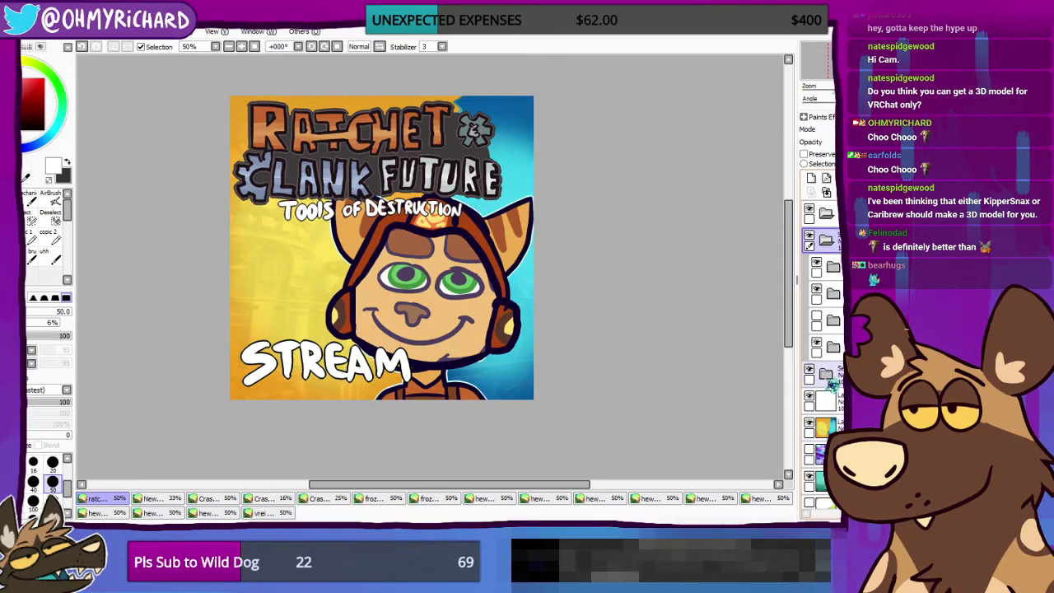
Step: Expand the character folder and toggle the helmet subfolder repeatedly to compare Ratchet with and without the helmet
{"action": "left_click", "coordinate": [827, 378]}
{"action": "scroll", "coordinate": [831, 382], "scroll_direction": "down", "scroll_amount": 2}
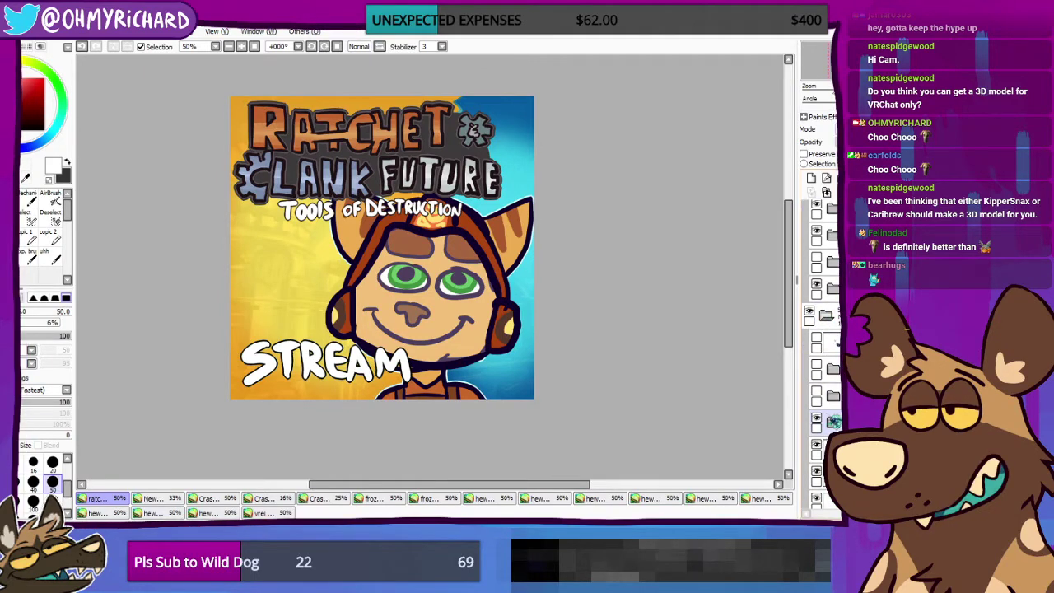
{"action": "left_click", "coordinate": [817, 418]}
{"action": "left_click", "coordinate": [816, 418]}
{"action": "left_click", "coordinate": [816, 418]}
{"action": "left_click", "coordinate": [816, 418]}
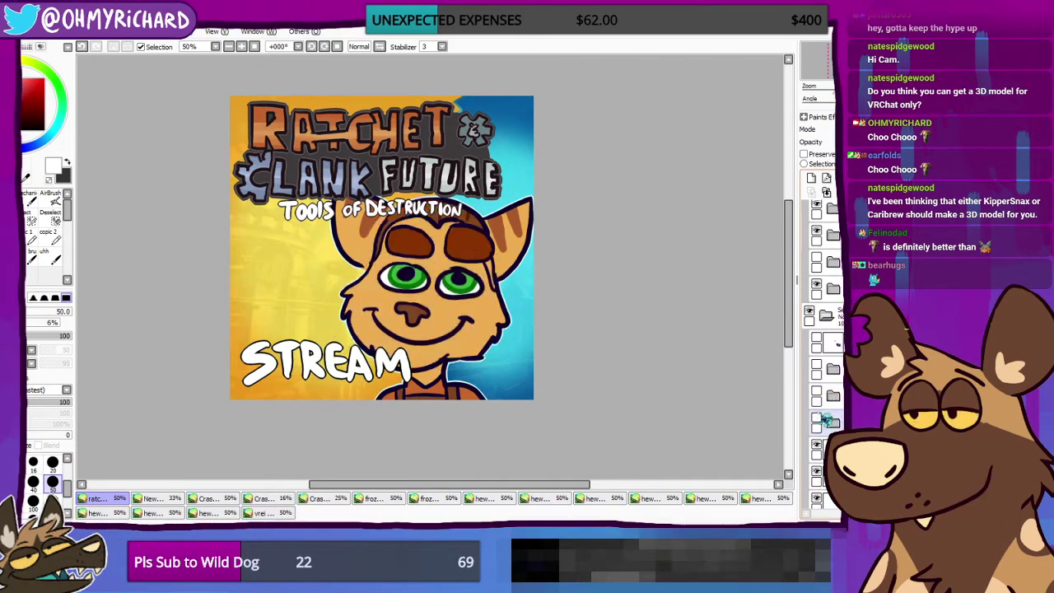
{"action": "left_click", "coordinate": [816, 418]}
{"action": "left_click", "coordinate": [816, 418]}
{"action": "left_click", "coordinate": [819, 420]}
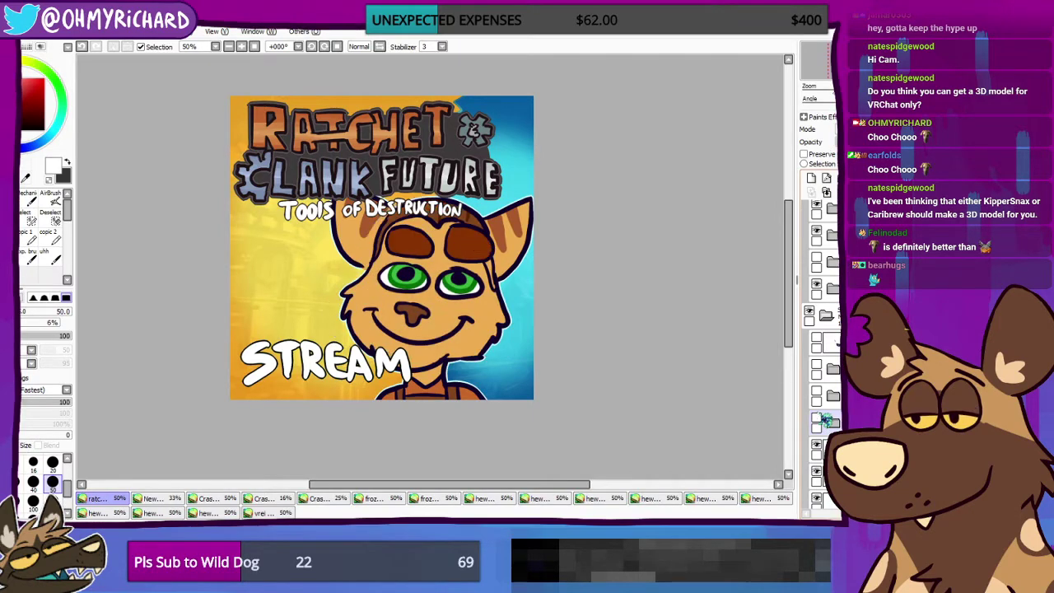
{"action": "left_click", "coordinate": [819, 420]}
{"action": "left_click", "coordinate": [819, 420]}
{"action": "left_click", "coordinate": [819, 420]}
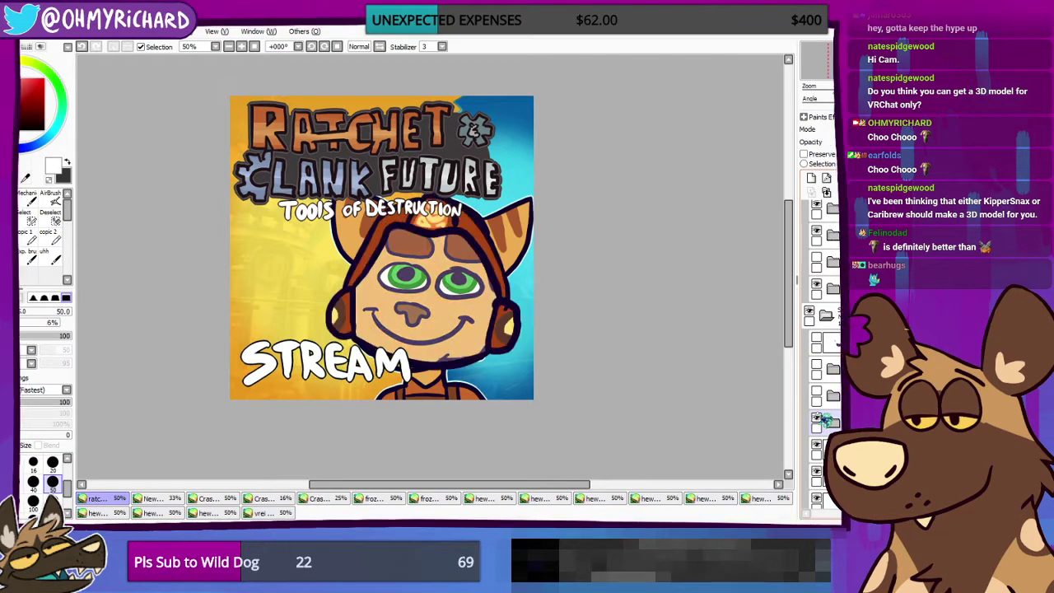
{"action": "left_click", "coordinate": [819, 420]}
{"action": "left_click", "coordinate": [819, 420]}
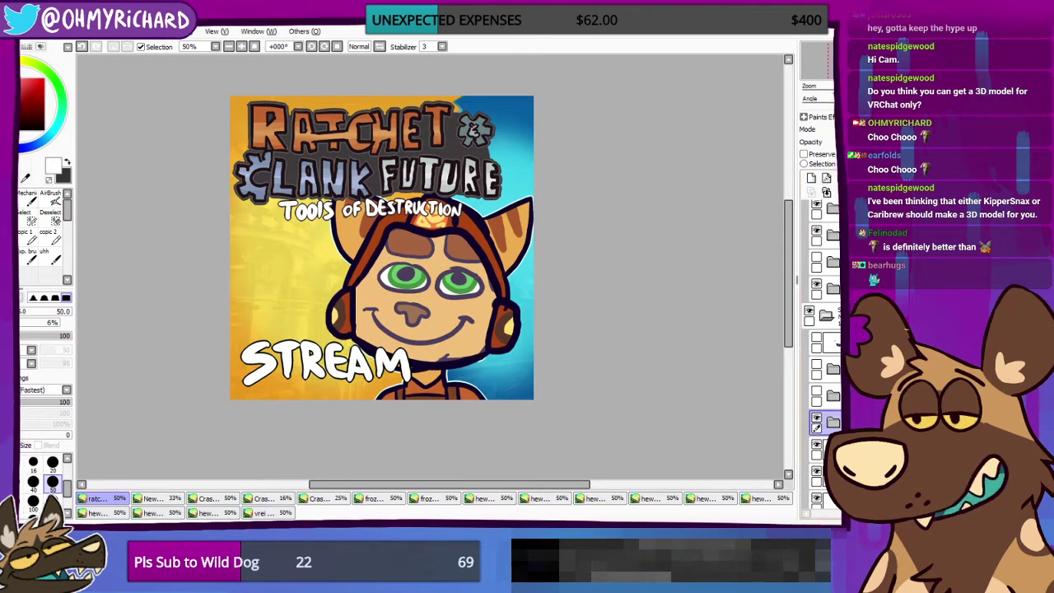
Step: Move the helmet subfolder above the grey robot half-face subfolder and hide the character folder
{"action": "left_click_drag", "start_coordinate": [830, 421], "coordinate": [830, 393]}
{"action": "left_click", "coordinate": [815, 336]}
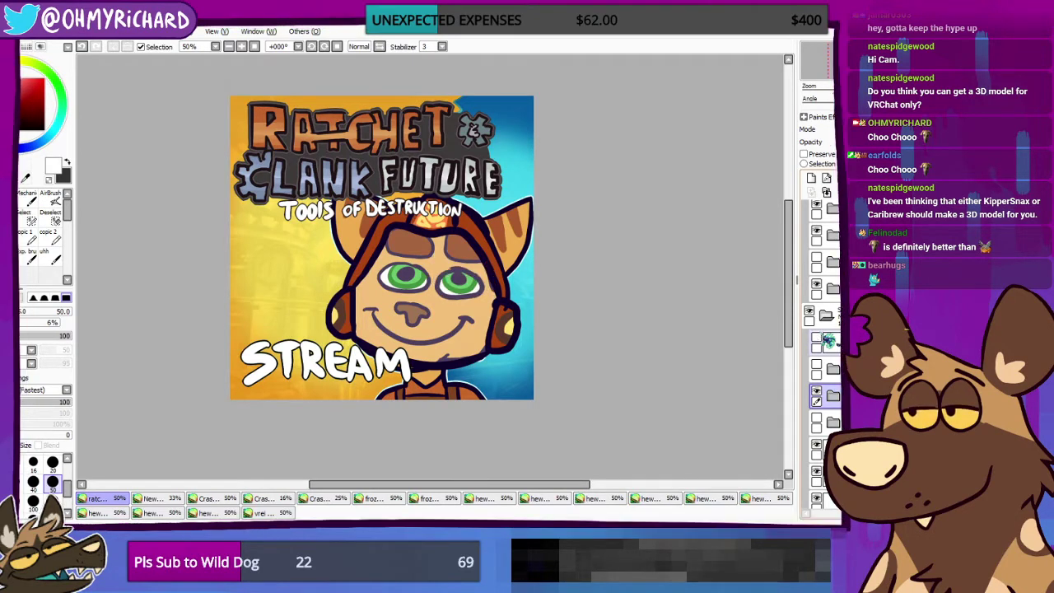
{"action": "left_click", "coordinate": [810, 314]}
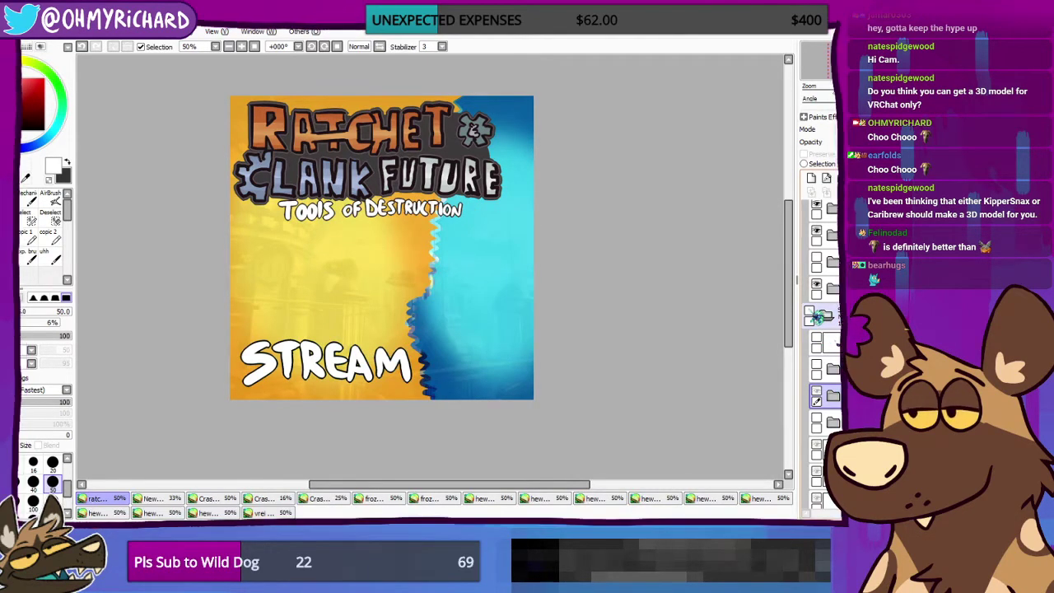
Step: Make the character folder visible again, collapse it, and close the Ratchet & Clank artwork
{"action": "left_click", "coordinate": [811, 315]}
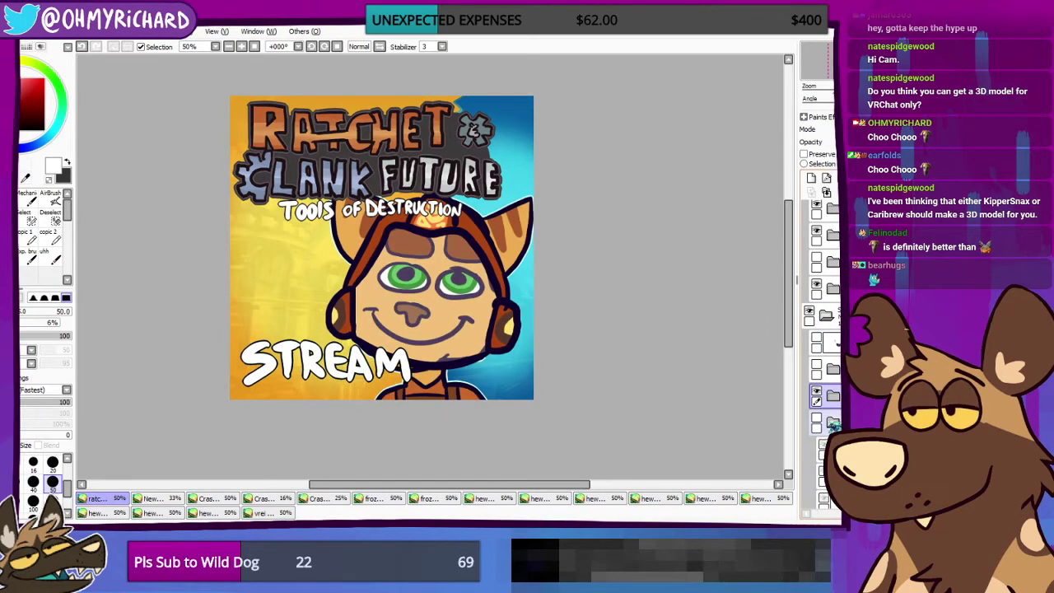
{"action": "left_click", "coordinate": [832, 423]}
{"action": "left_click", "coordinate": [833, 396]}
{"action": "left_click", "coordinate": [833, 396]}
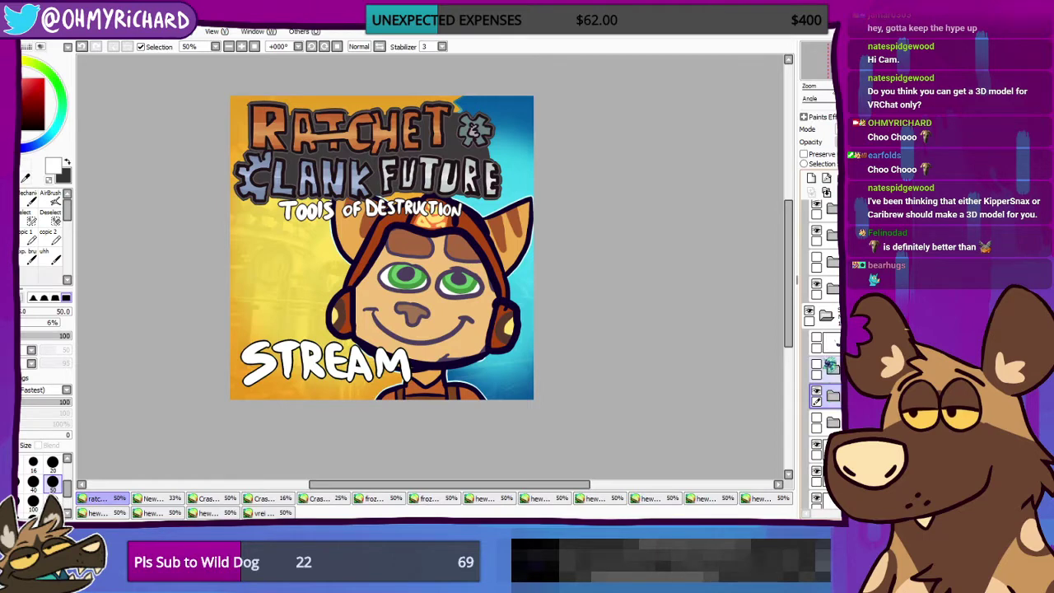
{"action": "left_click", "coordinate": [826, 315]}
{"action": "left_click", "coordinate": [811, 313]}
{"action": "left_click", "coordinate": [811, 313]}
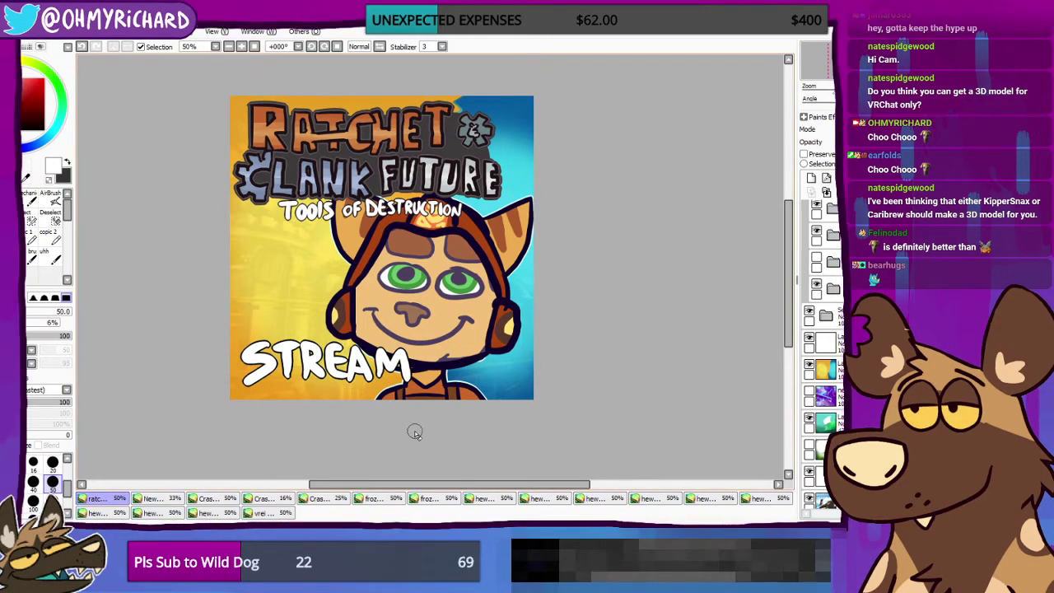
{"action": "key", "text": "ctrl+w"}
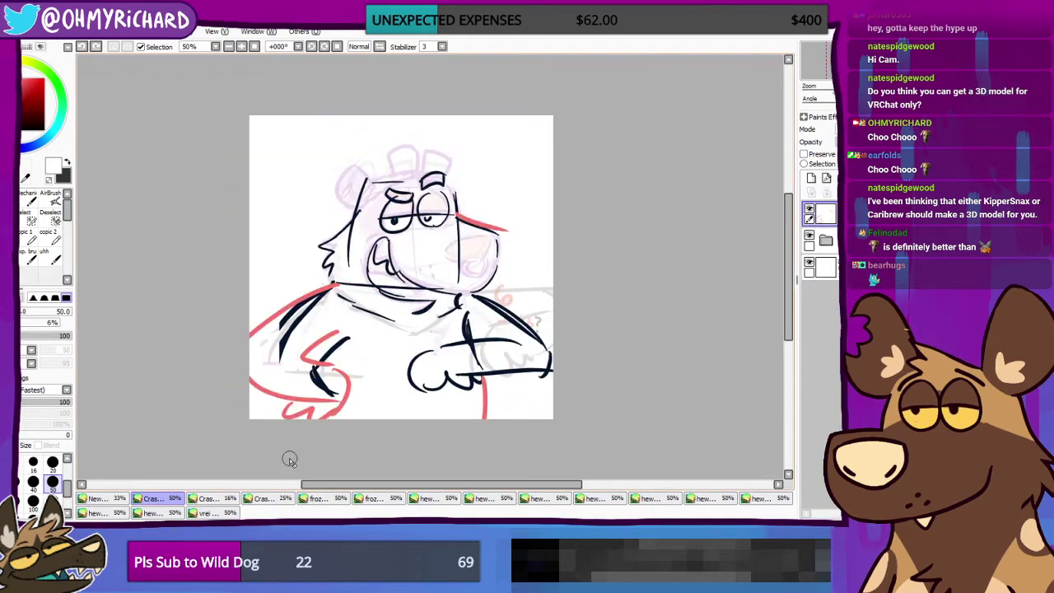
Step: Look through the open bear, panda and antlered-character sketches, including a closer view of the character holding a mug
{"action": "left_click", "coordinate": [119, 498]}
{"action": "left_click", "coordinate": [190, 498]}
{"action": "left_click", "coordinate": [210, 498]}
{"action": "left_click", "coordinate": [169, 500]}
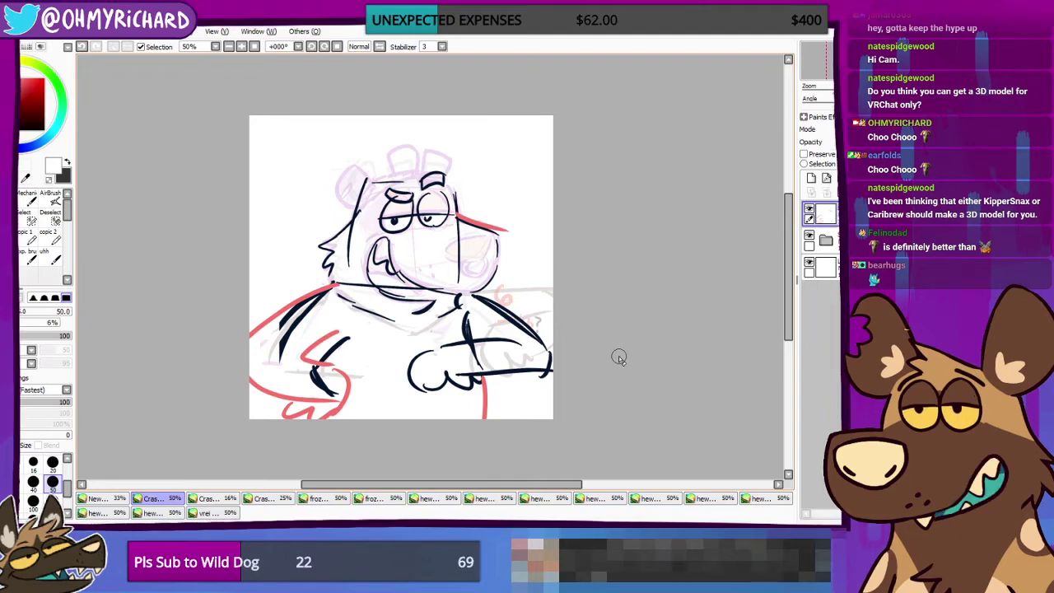
{"action": "left_click", "coordinate": [205, 499]}
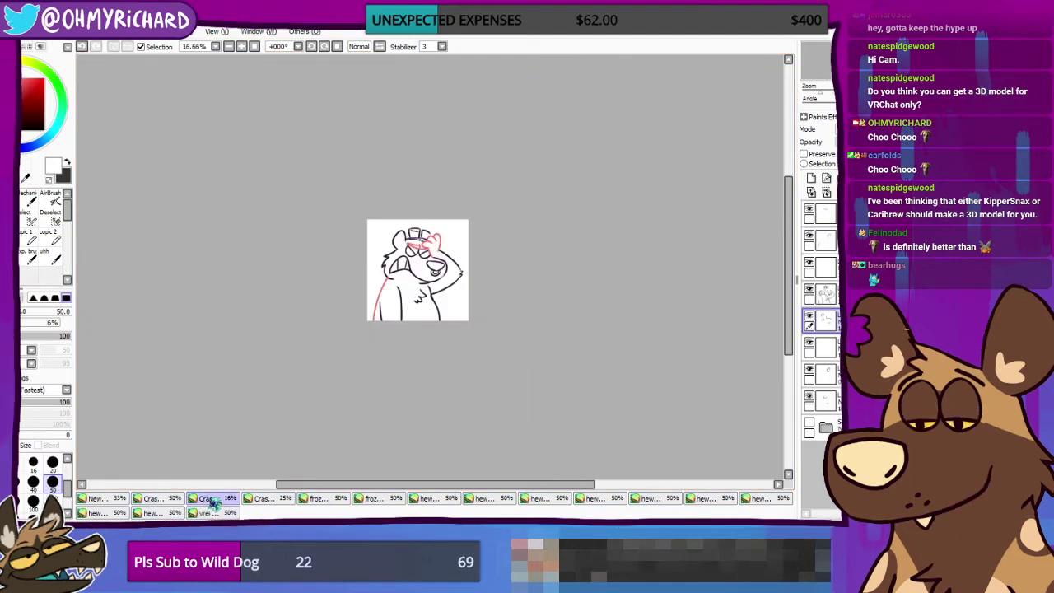
{"action": "left_click", "coordinate": [263, 499]}
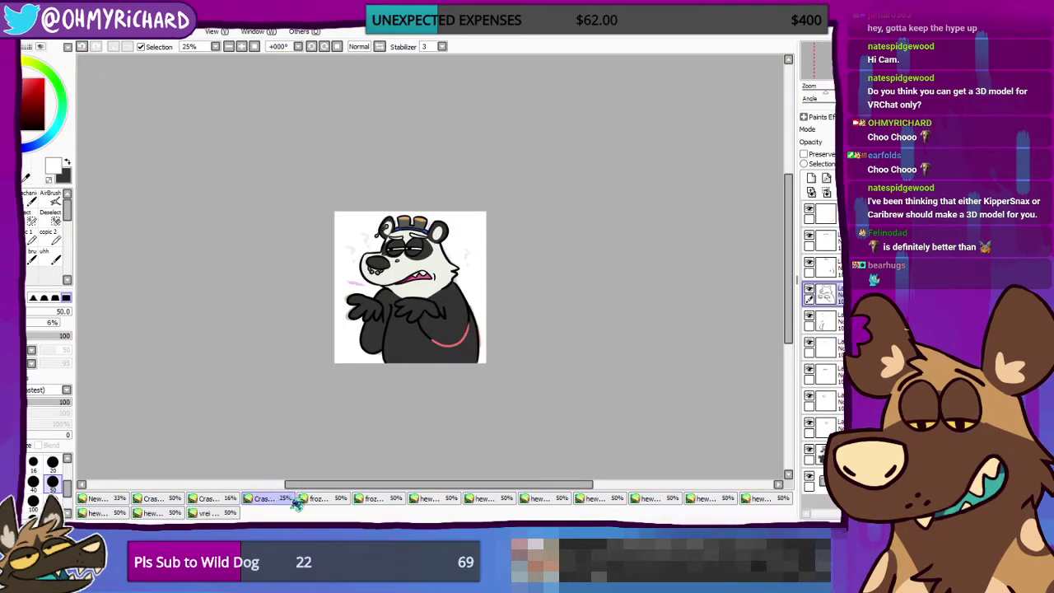
{"action": "left_click", "coordinate": [319, 498]}
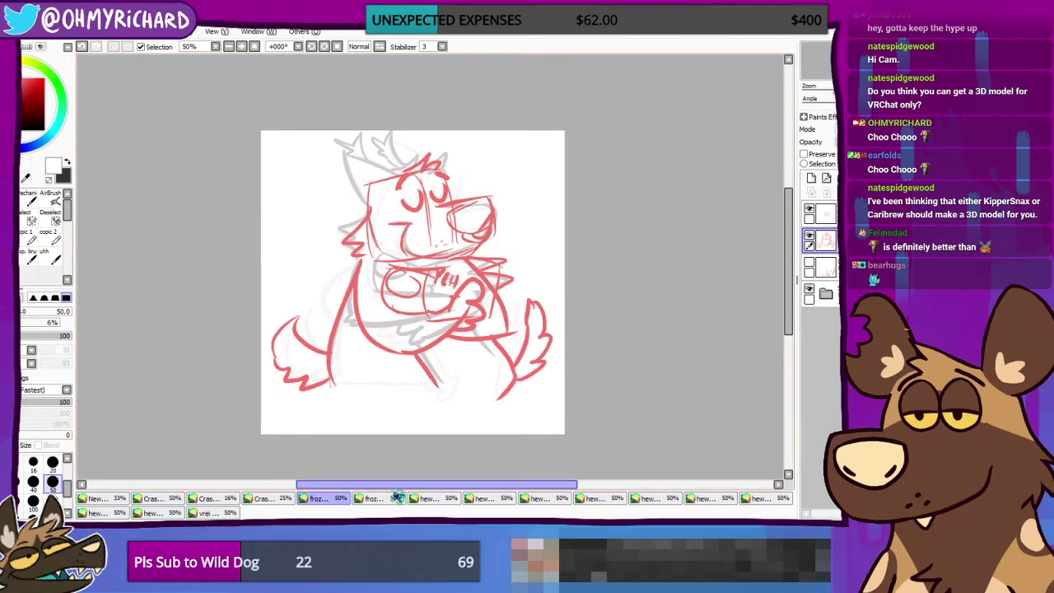
{"action": "key", "text": "Page_Up"}
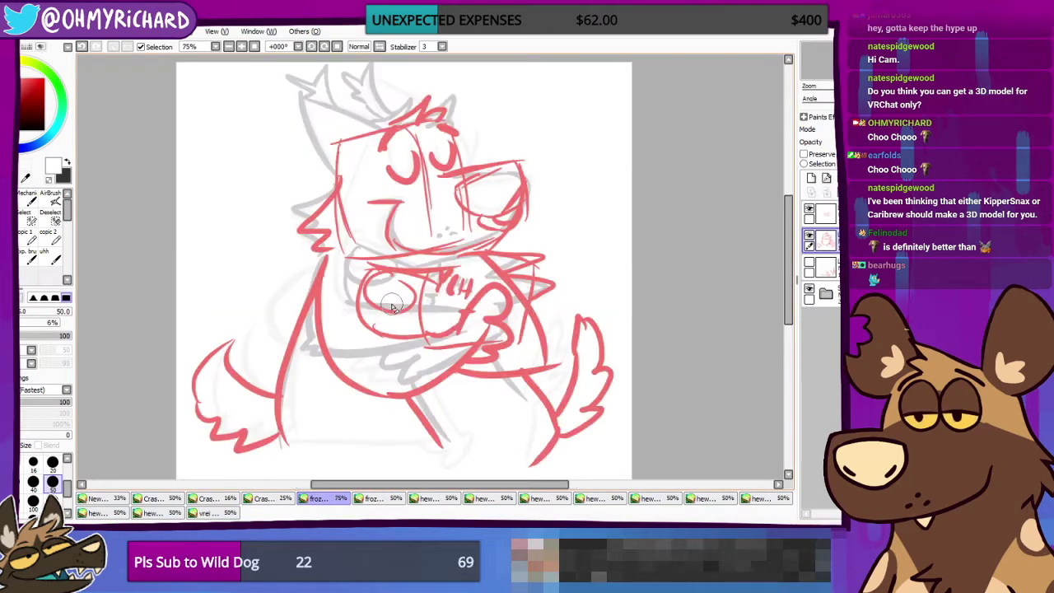
{"action": "left_click", "coordinate": [380, 498]}
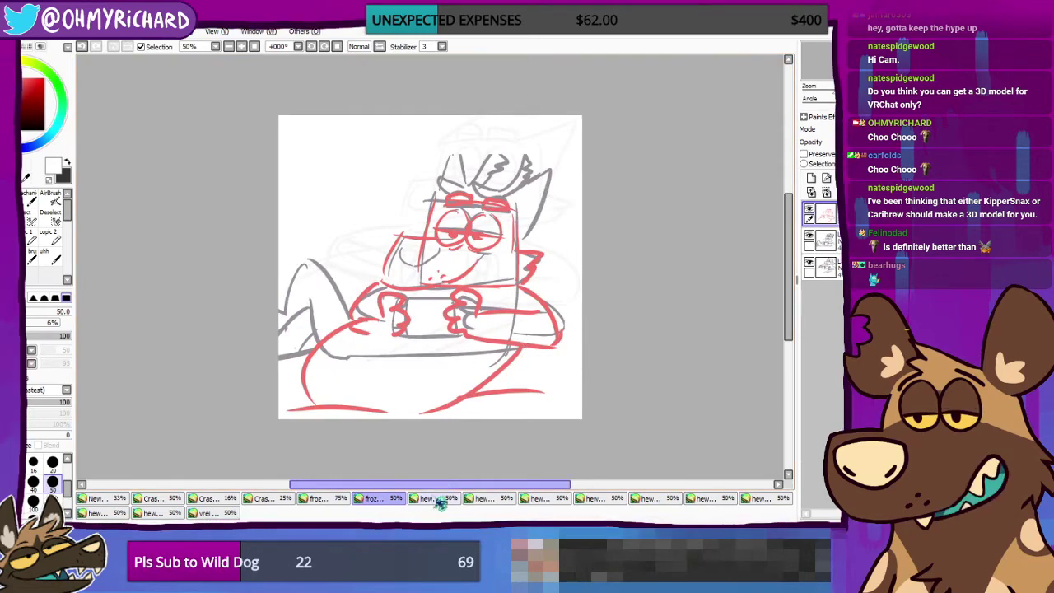
Step: Look through the remaining open black-line wolf sketches up to the document containing two heads
{"action": "left_click", "coordinate": [437, 499]}
{"action": "left_click", "coordinate": [484, 499]}
{"action": "left_click", "coordinate": [558, 501]}
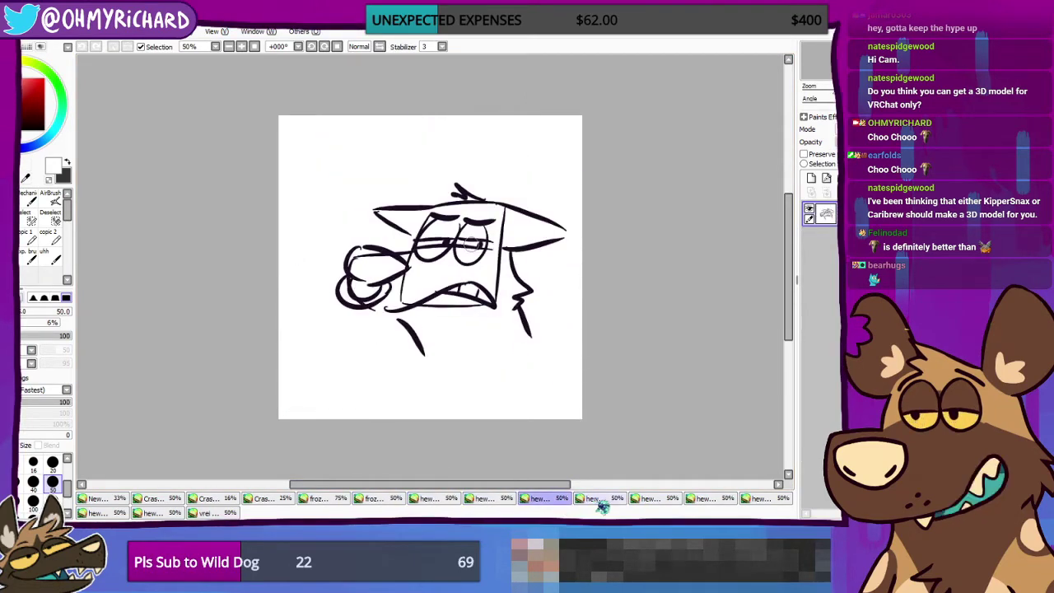
{"action": "left_click", "coordinate": [616, 501]}
{"action": "left_click", "coordinate": [663, 500]}
{"action": "left_click", "coordinate": [726, 502]}
{"action": "left_click", "coordinate": [762, 500]}
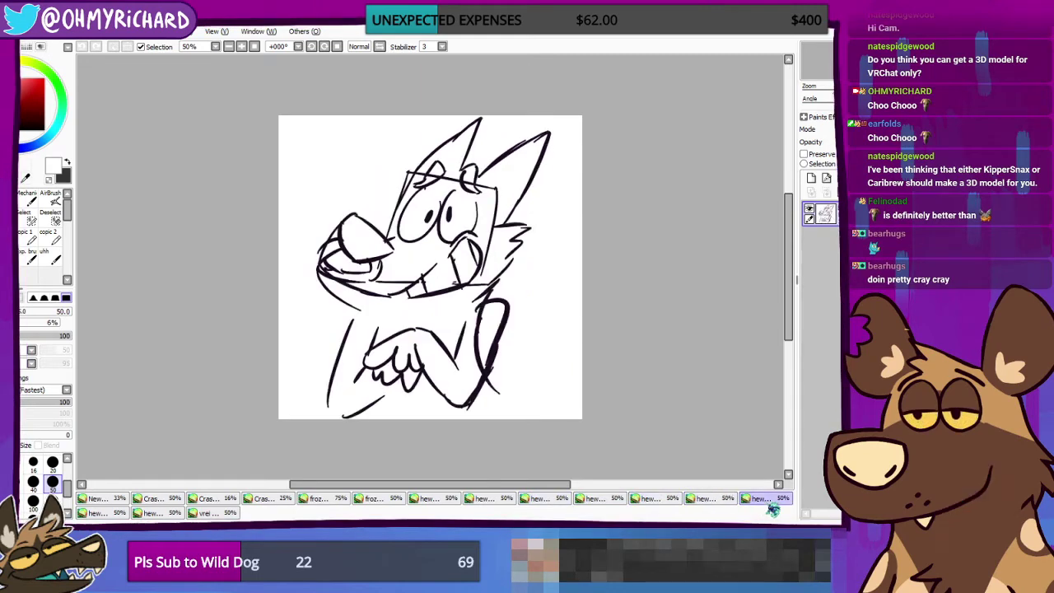
{"action": "left_click", "coordinate": [115, 513]}
{"action": "left_click", "coordinate": [156, 513]}
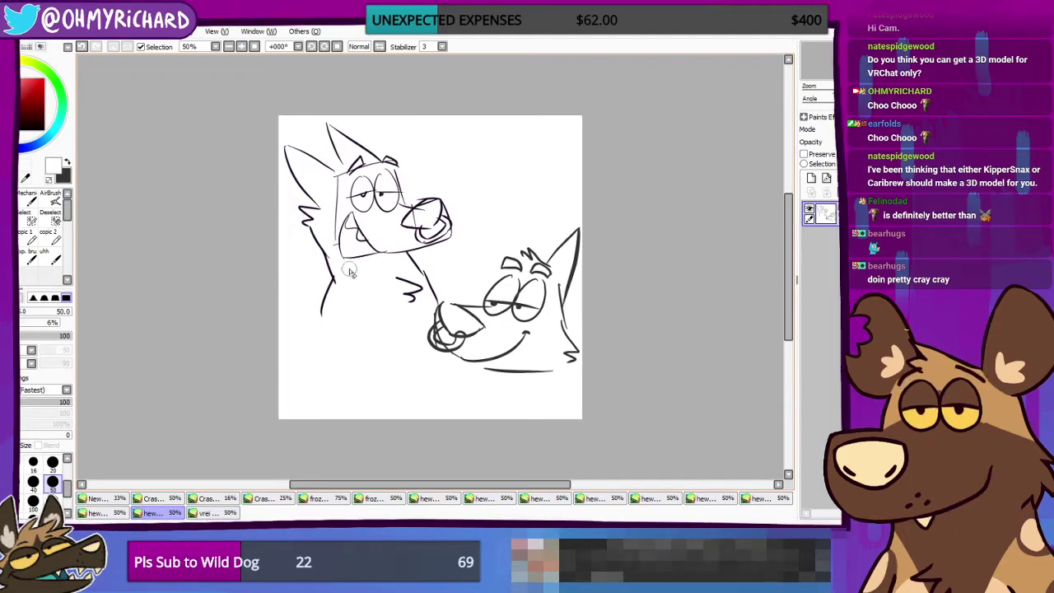
Step: Lasso the smirking lower head in the two-head sketch and copy it
{"action": "left_click", "coordinate": [13, 167]}
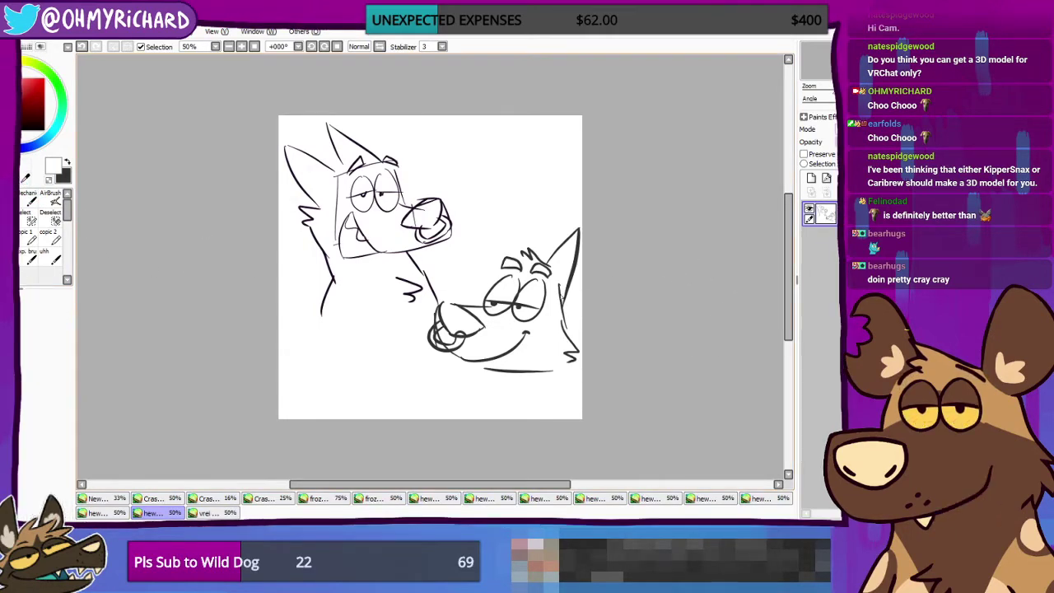
{"action": "mouse_move", "coordinate": [616, 305]}
{"action": "left_mouse_down"}
{"action": "mouse_move", "coordinate": [598, 225]}
{"action": "mouse_move", "coordinate": [561, 195]}
{"action": "mouse_move", "coordinate": [434, 308]}
{"action": "left_mouse_up"}
{"action": "mouse_move", "coordinate": [424, 360]}
{"action": "left_mouse_down"}
{"action": "mouse_move", "coordinate": [634, 400]}
{"action": "mouse_move", "coordinate": [619, 395]}
{"action": "left_mouse_up"}
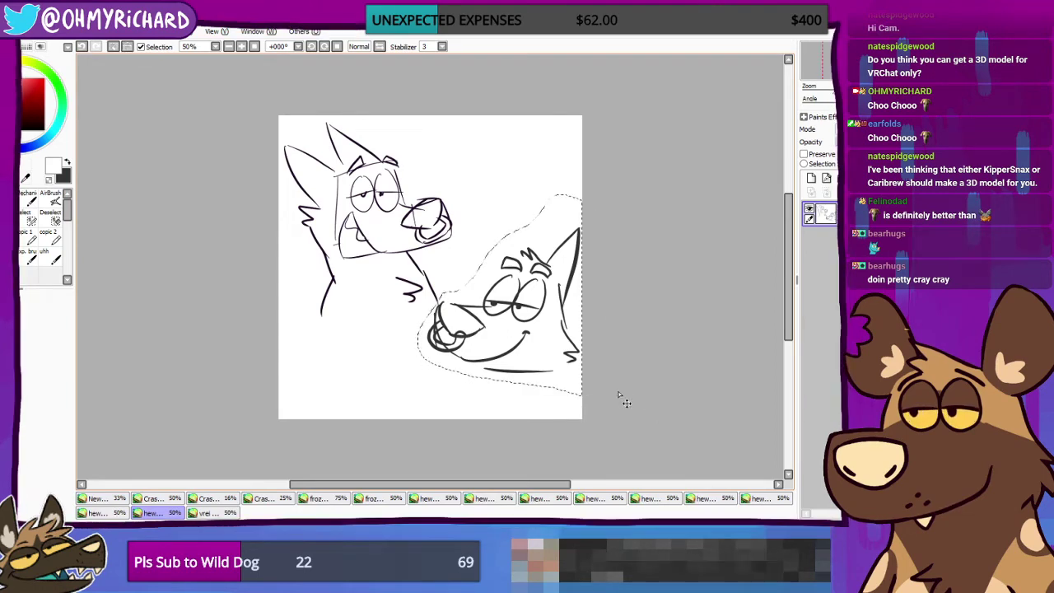
Step: Paste the copied head into the sketch of the large half-lidded wolf bust and hide that document's original drawing layer
{"action": "left_click", "coordinate": [120, 512]}
{"action": "left_click", "coordinate": [763, 500]}
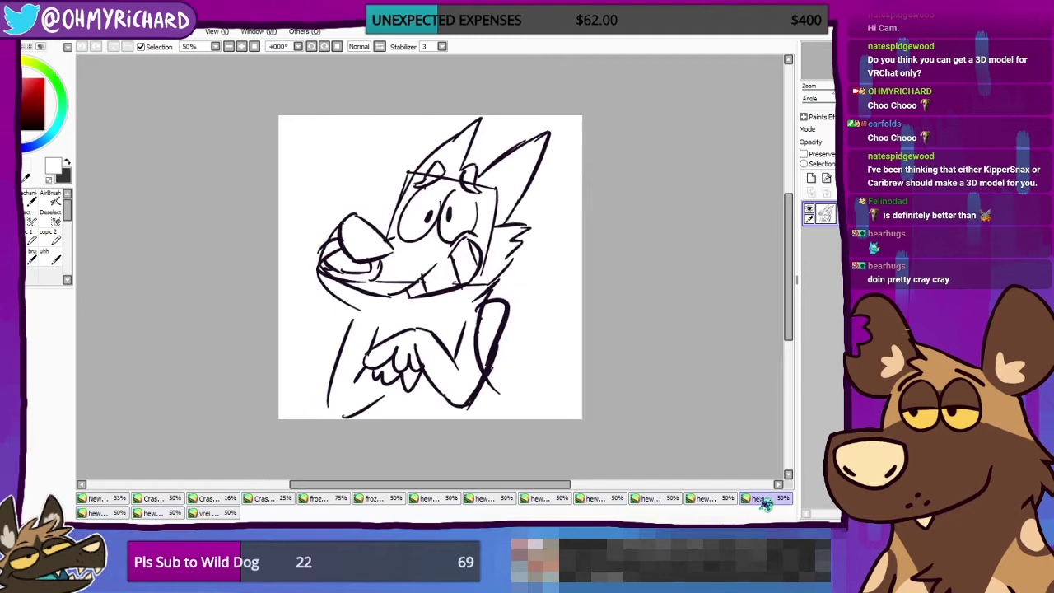
{"action": "left_click", "coordinate": [701, 500]}
{"action": "left_click", "coordinate": [667, 502]}
{"action": "left_click", "coordinate": [615, 499]}
{"action": "left_click", "coordinate": [634, 499]}
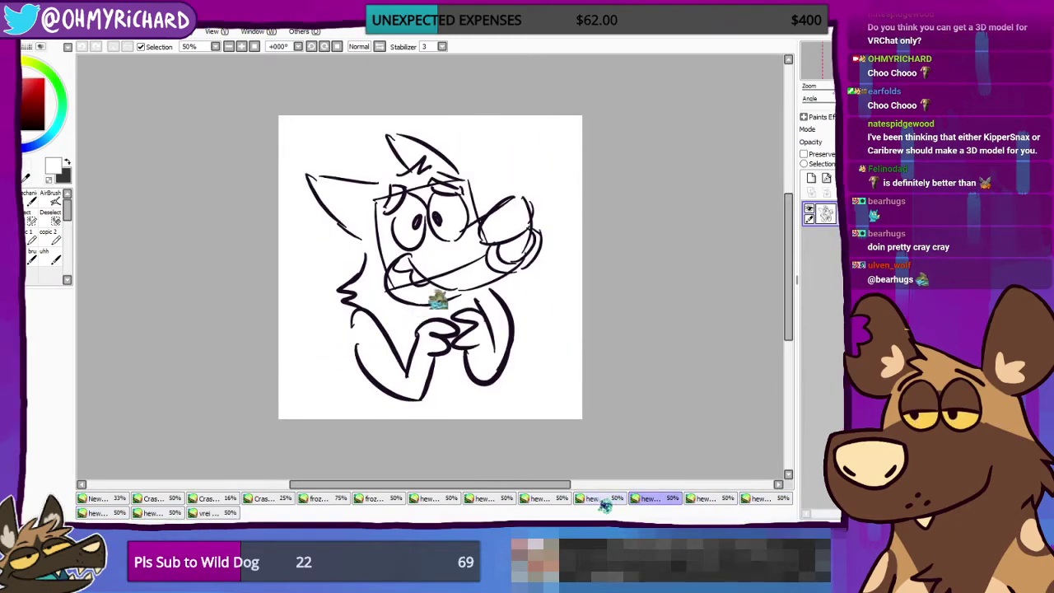
{"action": "left_click", "coordinate": [619, 499]}
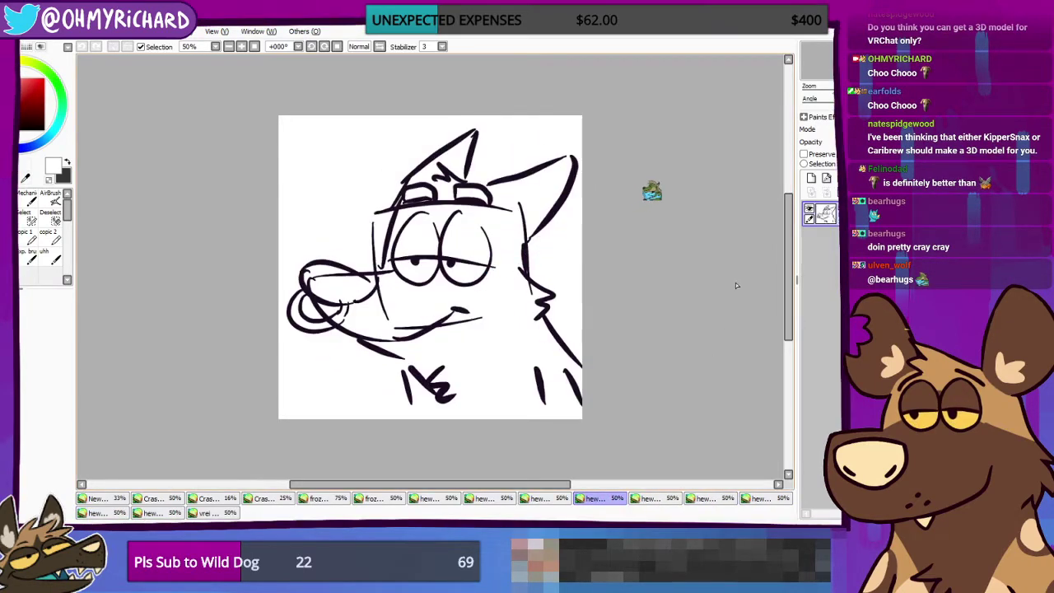
{"action": "key", "text": "ctrl+v"}
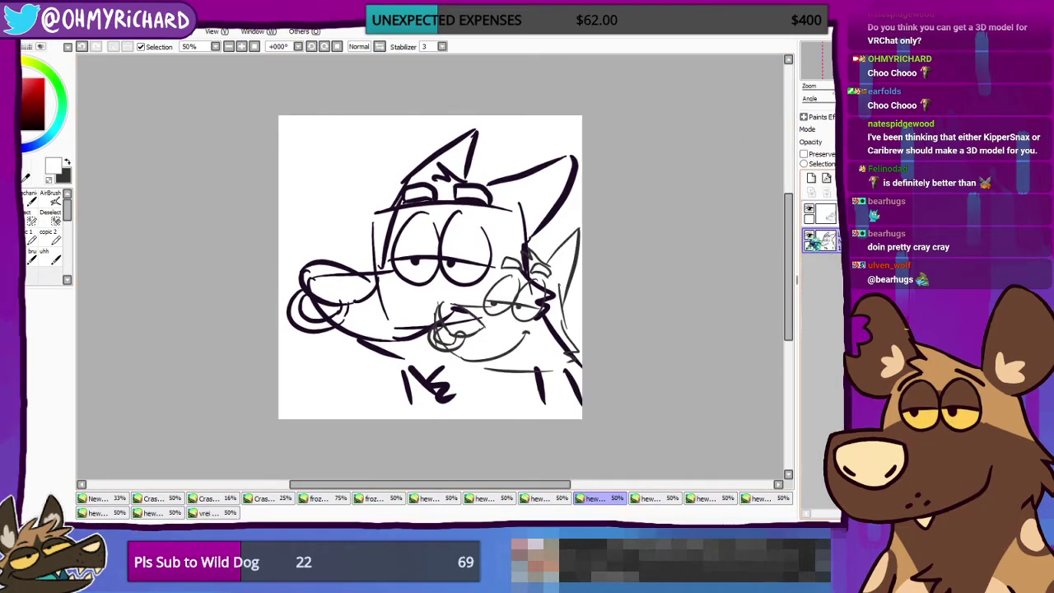
{"action": "left_click", "coordinate": [809, 235]}
Step: Transform the pasted head layer, moving the head toward the canvas centre and enlarging it to fill most of the canvas
{"action": "left_click", "coordinate": [826, 215]}
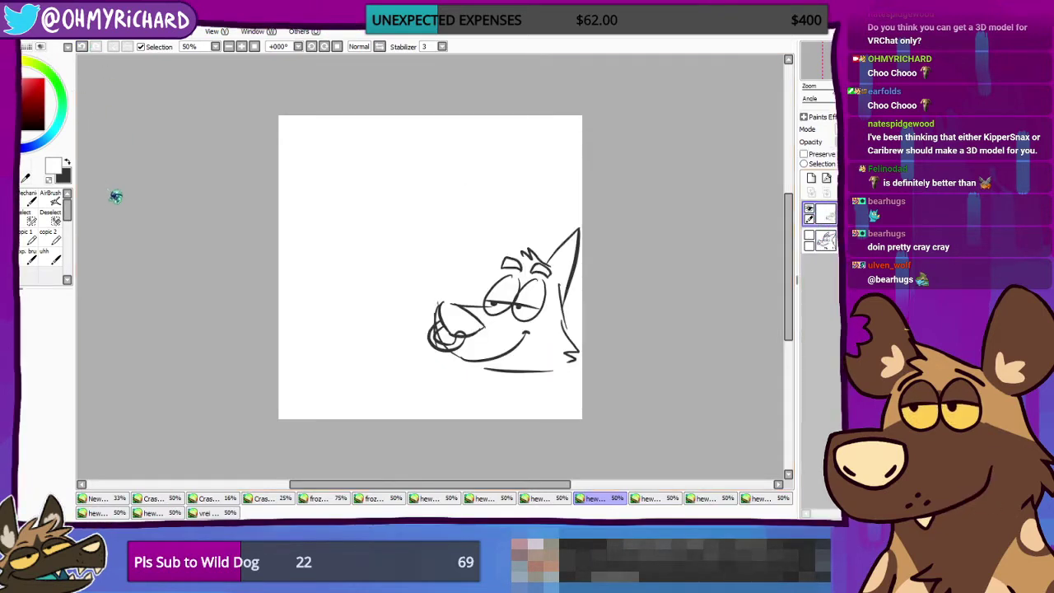
{"action": "key", "text": "ctrl+t"}
{"action": "left_click_drag", "start_coordinate": [510, 313], "coordinate": [405, 303]}
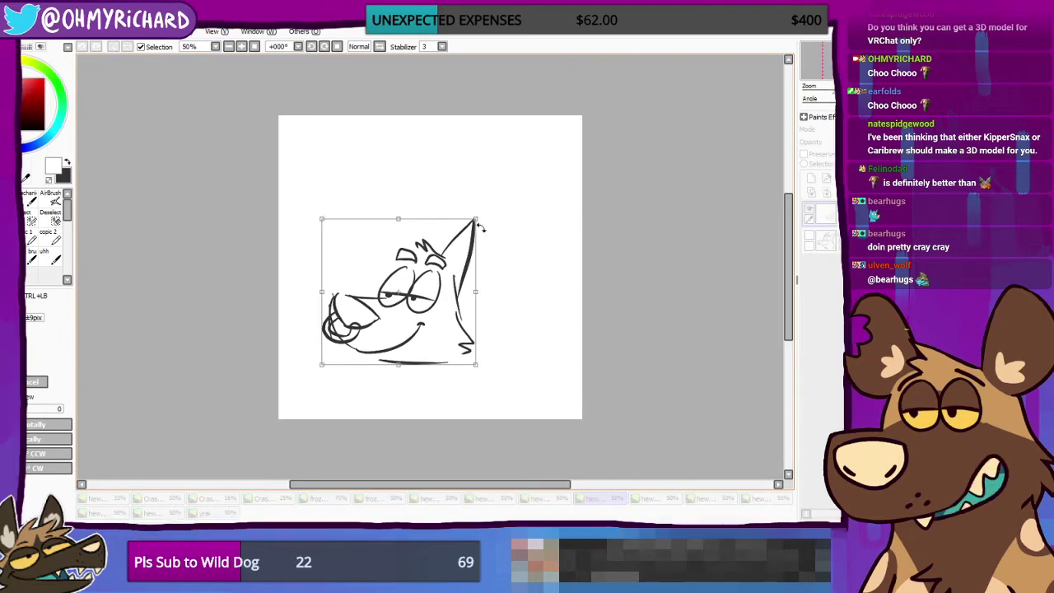
{"action": "mouse_move", "coordinate": [476, 220]}
{"action": "left_mouse_down"}
{"action": "mouse_move", "coordinate": [566, 132]}
{"action": "mouse_move", "coordinate": [474, 234]}
{"action": "left_mouse_up"}
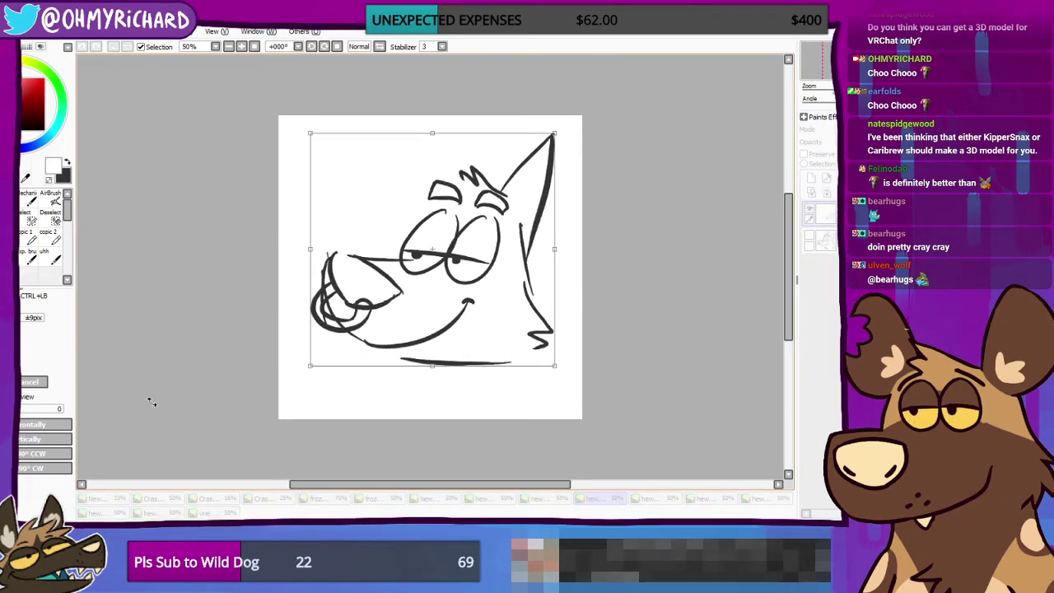
{"action": "key", "text": "Return"}
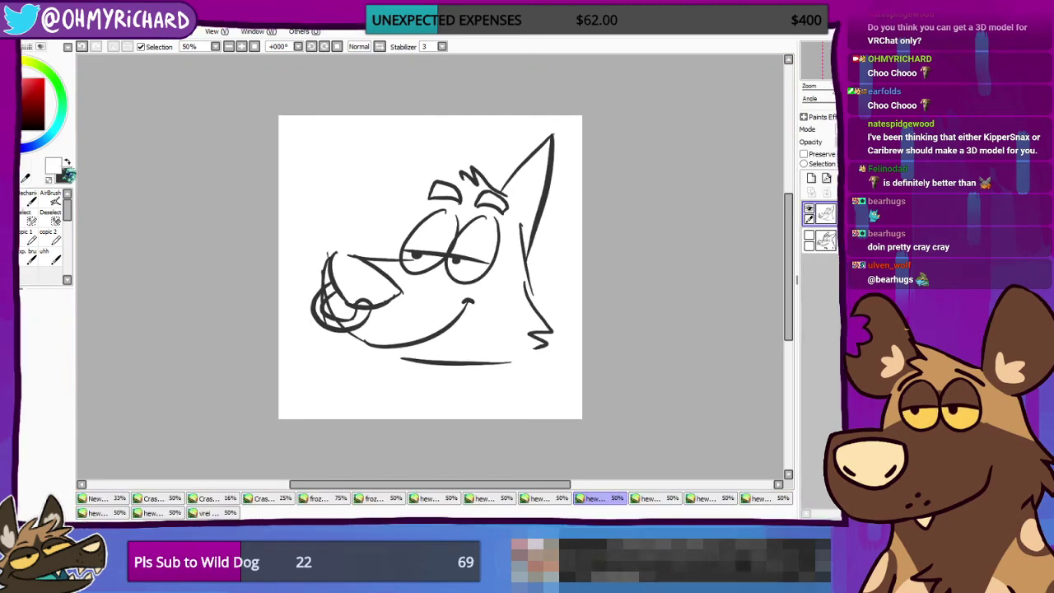
Step: Draw the missing pointed ear above the far eyebrow with a dark size 16 brush, redoing the stroke until it fits
{"action": "key", "text": "n"}
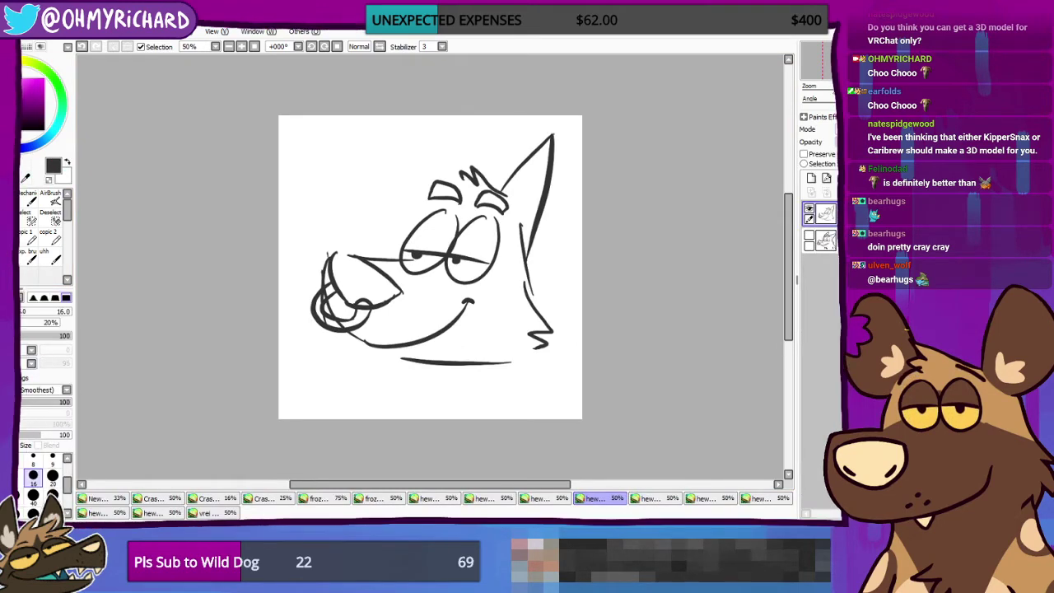
{"action": "left_click_drag", "start_coordinate": [443, 178], "coordinate": [471, 136]}
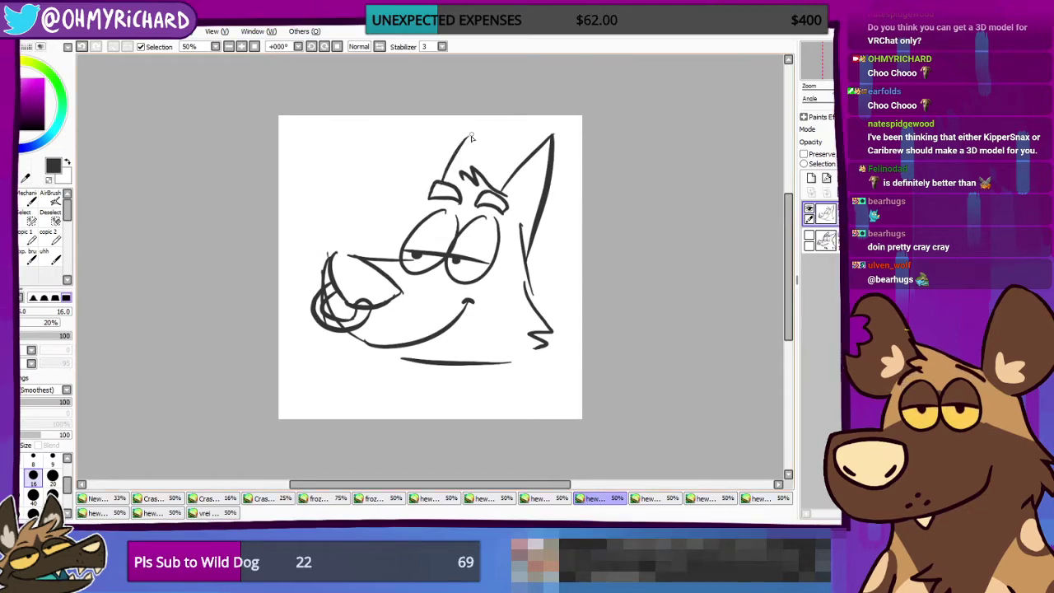
{"action": "key", "text": "ctrl+z"}
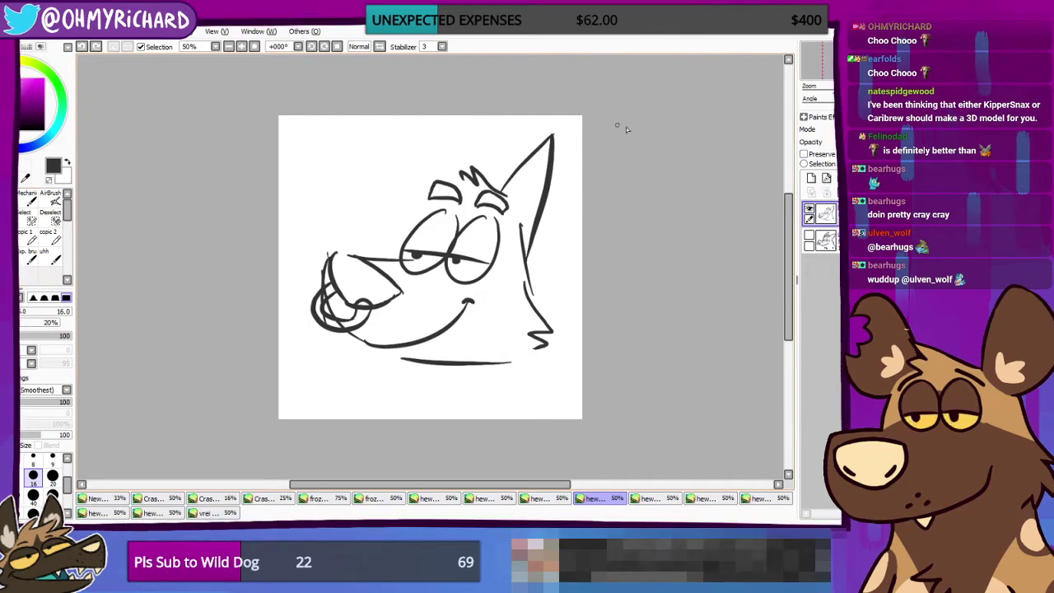
{"action": "left_click", "coordinate": [816, 215]}
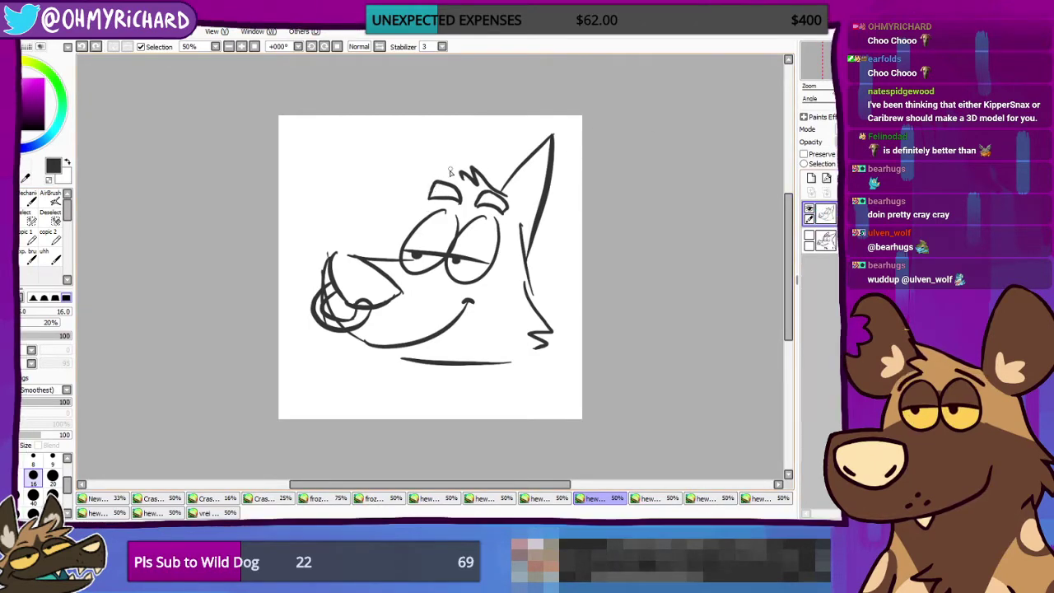
{"action": "key", "text": "ctrl+z"}
{"action": "left_click_drag", "start_coordinate": [430, 200], "coordinate": [482, 131]}
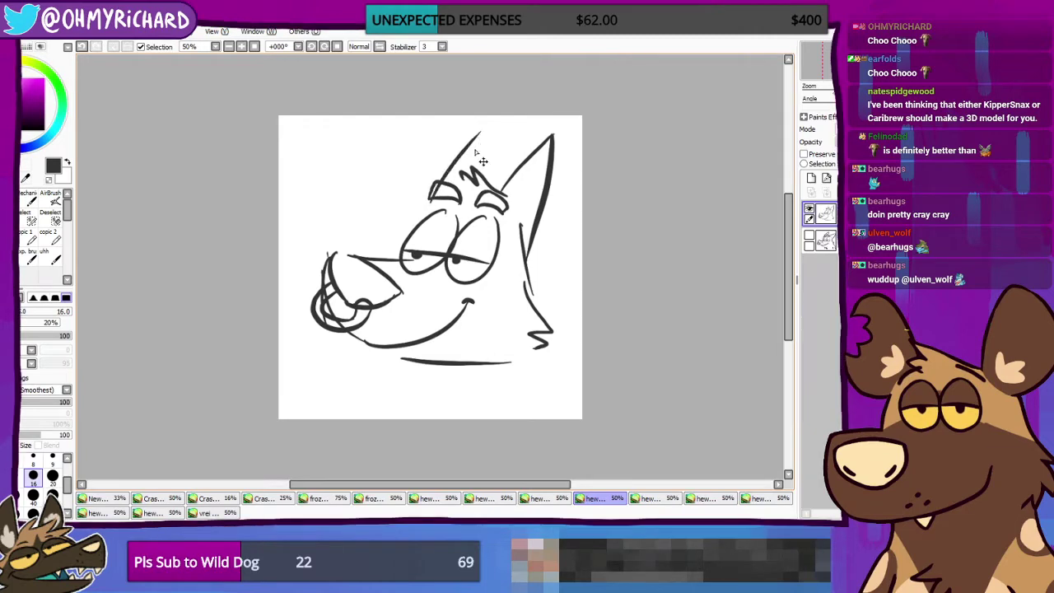
{"action": "key", "text": "ctrl+z"}
{"action": "left_click_drag", "start_coordinate": [430, 203], "coordinate": [479, 138]}
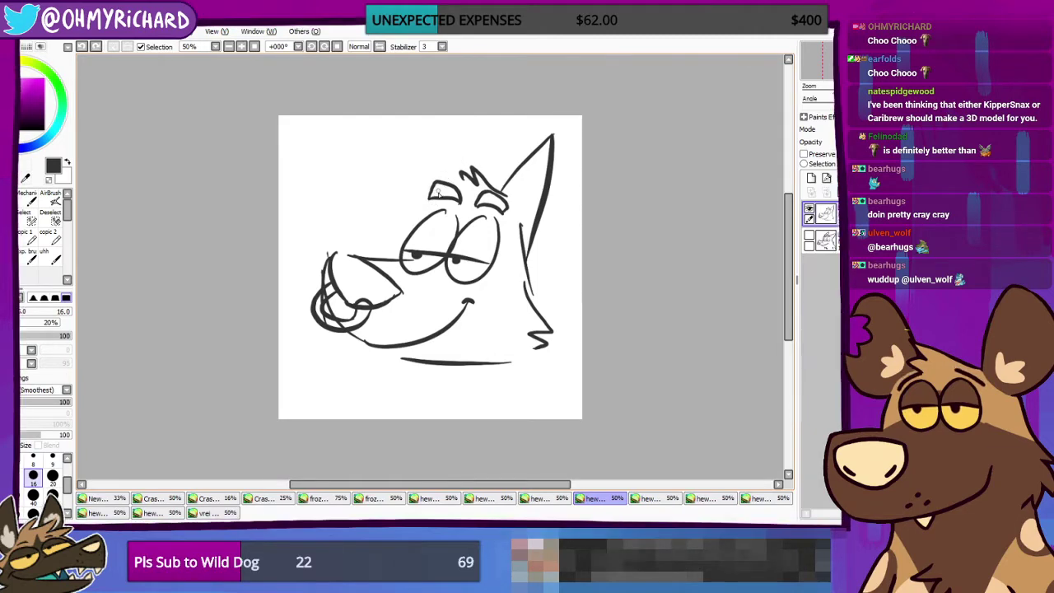
{"action": "left_click_drag", "start_coordinate": [438, 193], "coordinate": [494, 123]}
{"action": "key", "text": "ctrl+z"}
{"action": "mouse_move", "coordinate": [431, 203]}
{"action": "left_mouse_down"}
{"action": "mouse_move", "coordinate": [486, 126]}
{"action": "mouse_move", "coordinate": [491, 174]}
{"action": "left_mouse_up"}
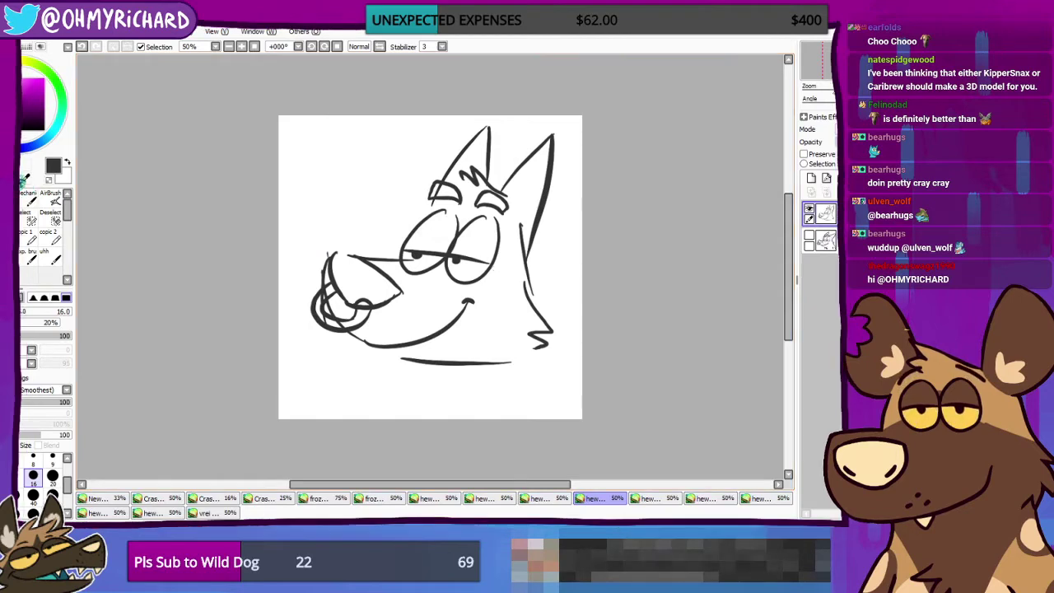
Step: Lasso the whole wolf head, rotate it slightly counterclockwise, and shift it a little toward the snout side
{"action": "mouse_move", "coordinate": [563, 236]}
{"action": "left_mouse_down"}
{"action": "mouse_move", "coordinate": [558, 92]}
{"action": "mouse_move", "coordinate": [437, 102]}
{"action": "mouse_move", "coordinate": [362, 202]}
{"action": "left_mouse_up"}
{"action": "mouse_move", "coordinate": [297, 356]}
{"action": "left_mouse_down"}
{"action": "mouse_move", "coordinate": [515, 421]}
{"action": "mouse_move", "coordinate": [589, 253]}
{"action": "left_mouse_up"}
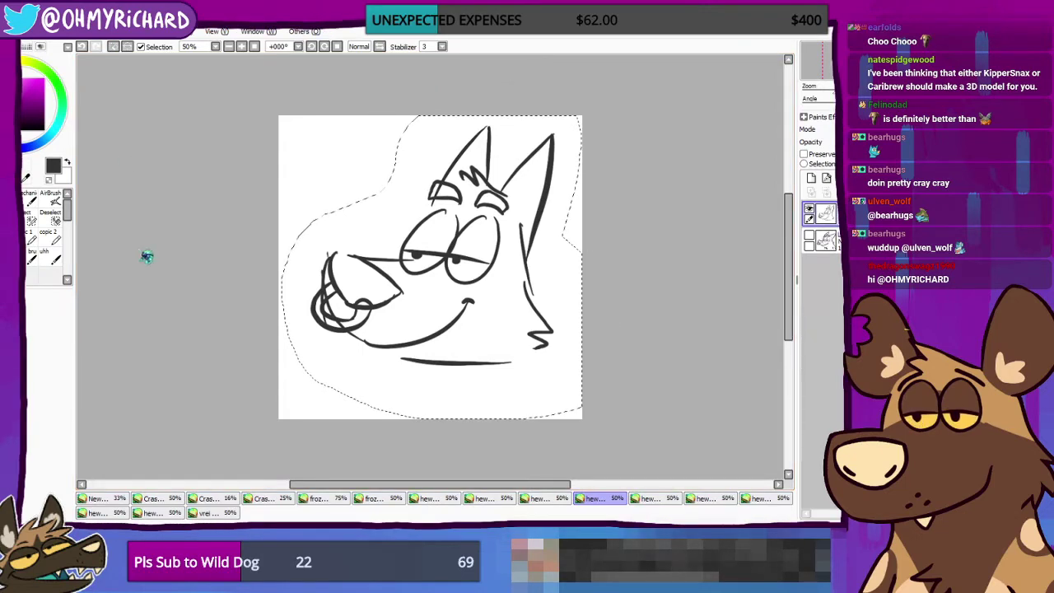
{"action": "key", "text": "ctrl+t"}
{"action": "left_click_drag", "start_coordinate": [587, 365], "coordinate": [580, 355]}
{"action": "left_click_drag", "start_coordinate": [500, 338], "coordinate": [476, 339]}
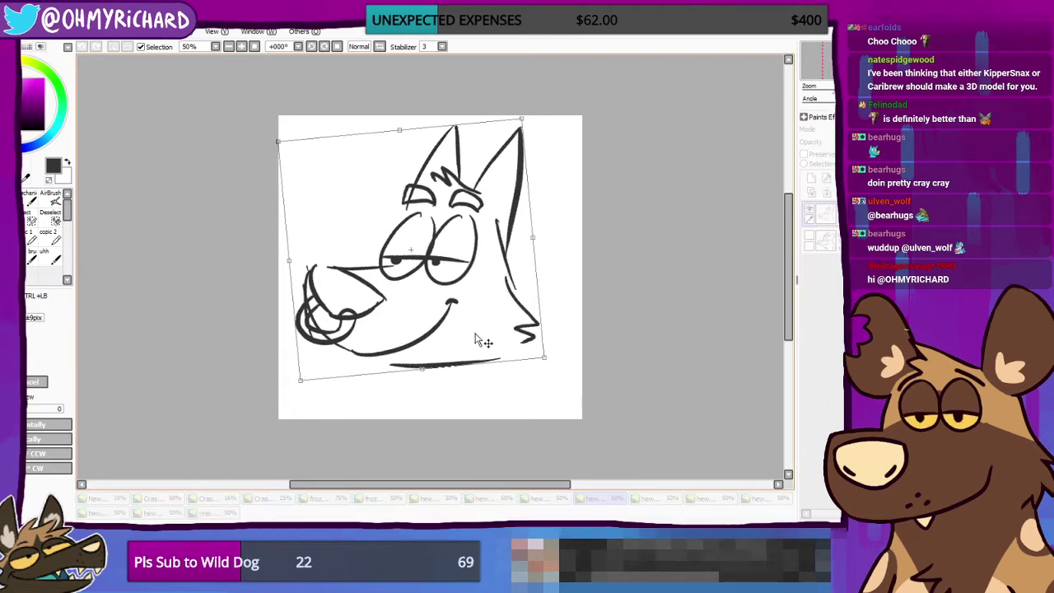
{"action": "key", "text": "Return"}
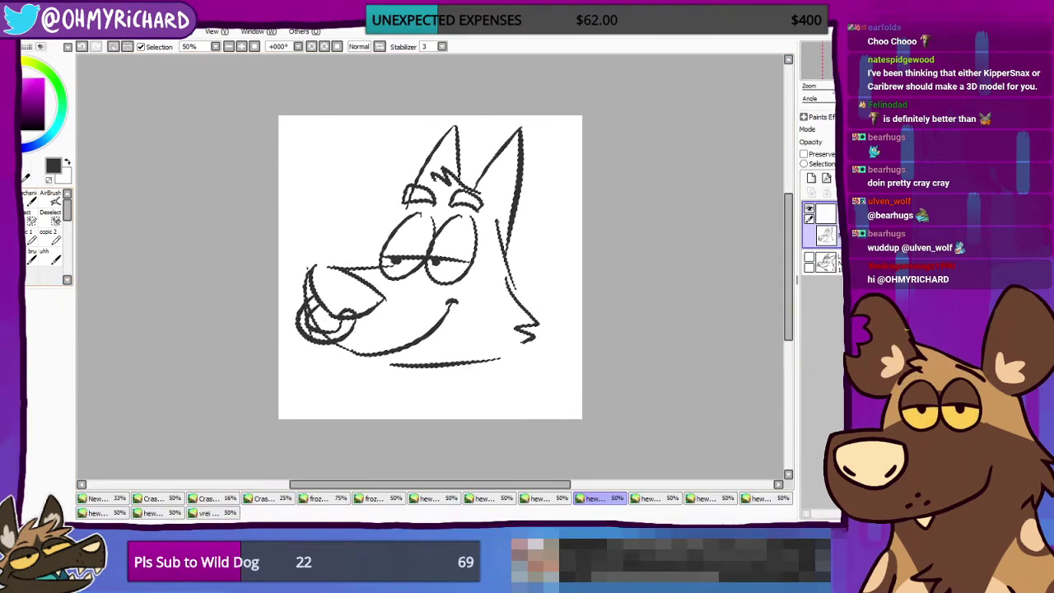
Step: Deselect the head and draw the wolf's back line from the cheek tuft to the canvas's lower corner, redoing the stroke until it fits
{"action": "left_click", "coordinate": [33, 222]}
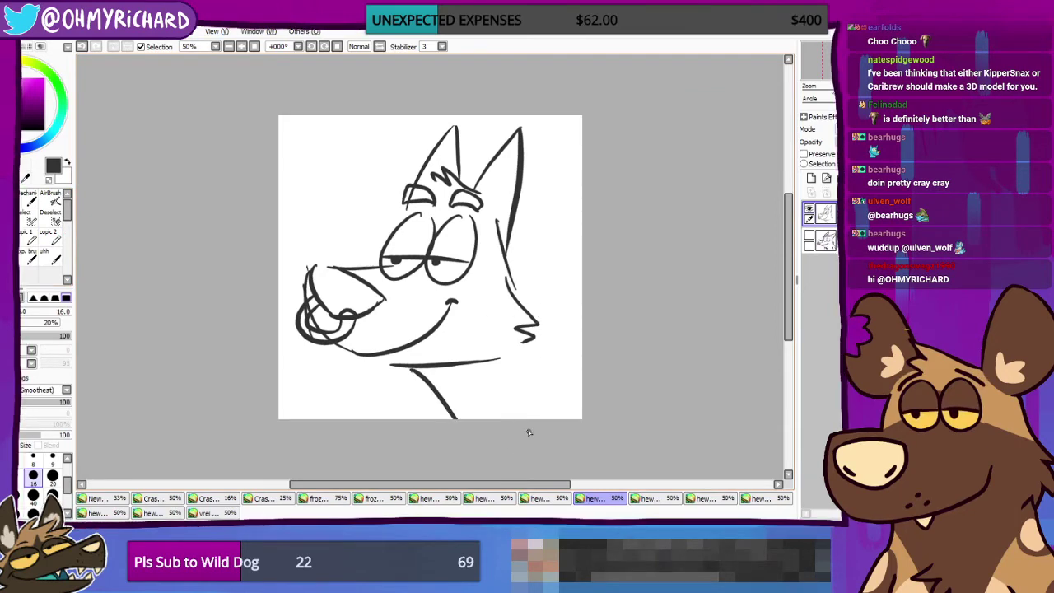
{"action": "key", "text": "ctrl+z"}
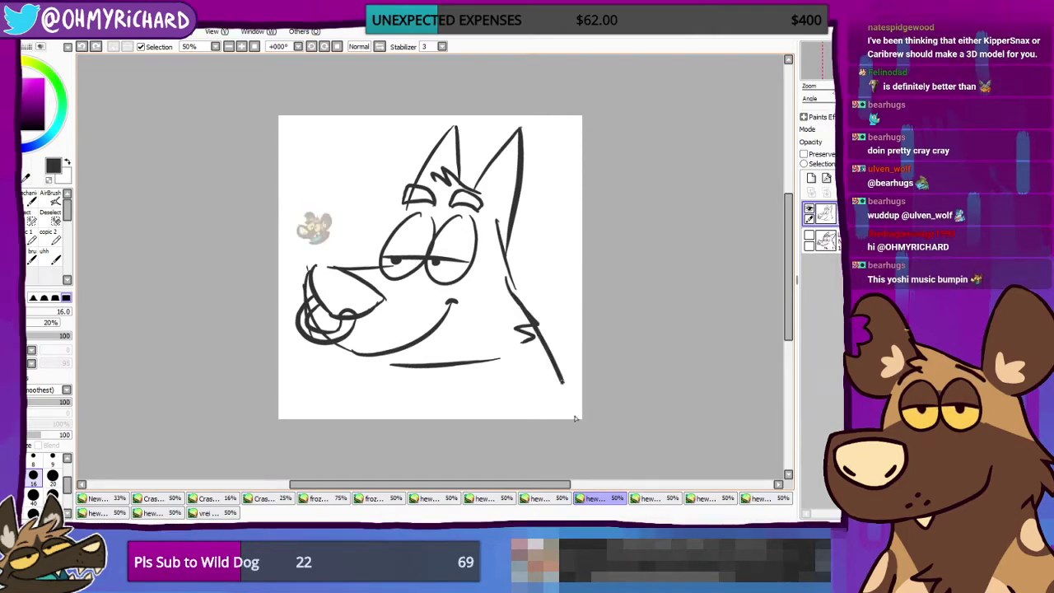
{"action": "key", "text": "ctrl+z"}
{"action": "left_click_drag", "start_coordinate": [525, 334], "coordinate": [590, 414]}
{"action": "key", "text": "ctrl+z"}
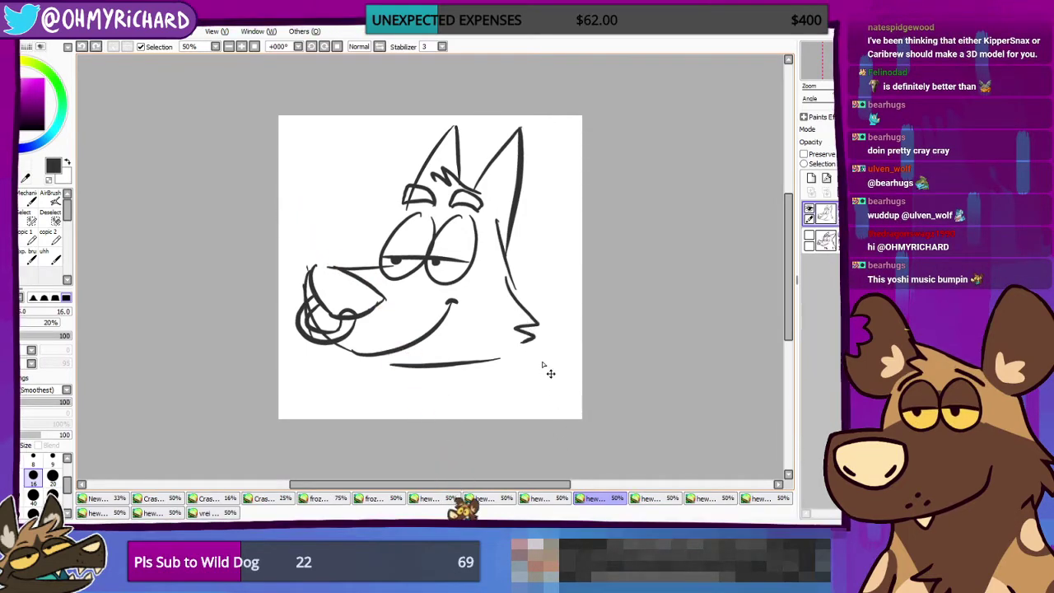
{"action": "left_click_drag", "start_coordinate": [524, 328], "coordinate": [582, 411]}
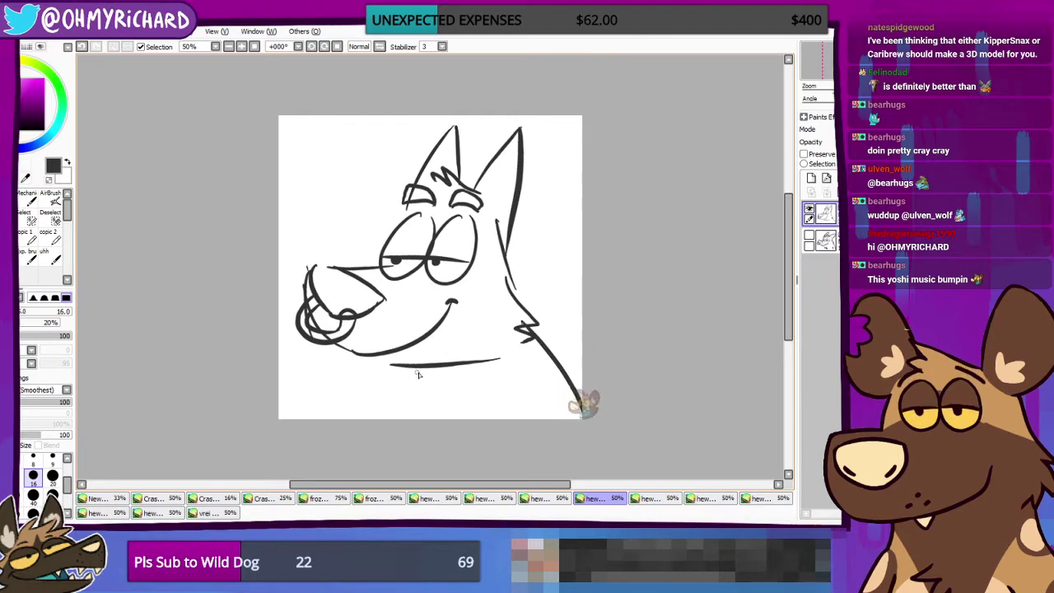
Step: Draw a zigzag chest fur line from under the jaw to the canvas edge and add short arm strokes beside the back line
{"action": "left_click_drag", "start_coordinate": [416, 369], "coordinate": [422, 409]}
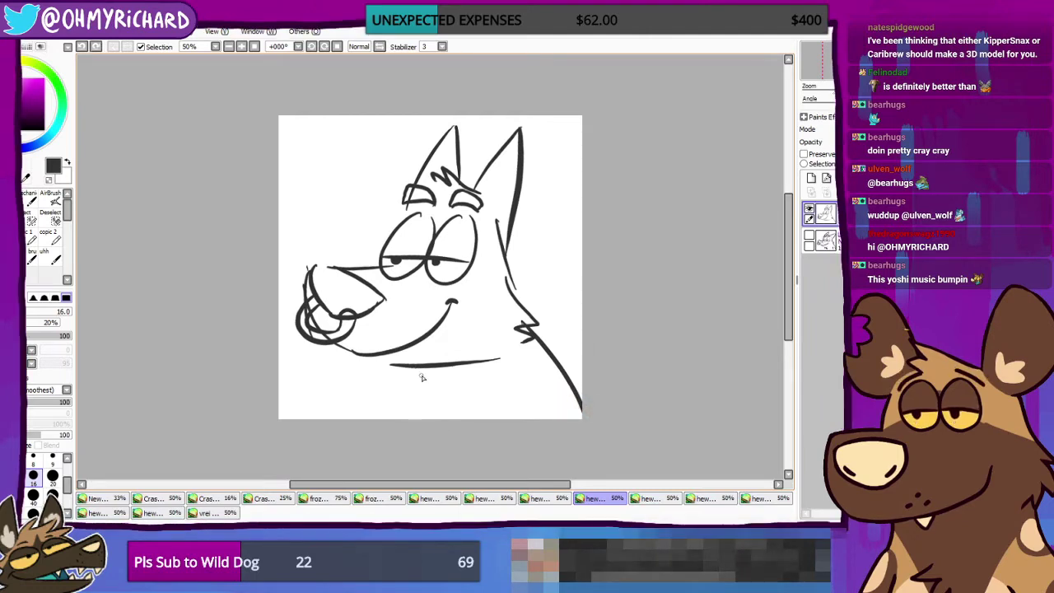
{"action": "mouse_move", "coordinate": [420, 370]}
{"action": "left_mouse_down"}
{"action": "mouse_move", "coordinate": [447, 385]}
{"action": "mouse_move", "coordinate": [427, 409]}
{"action": "left_mouse_up"}
{"action": "mouse_move", "coordinate": [411, 370]}
{"action": "left_mouse_down"}
{"action": "mouse_move", "coordinate": [432, 385]}
{"action": "mouse_move", "coordinate": [419, 398]}
{"action": "mouse_move", "coordinate": [433, 410]}
{"action": "mouse_move", "coordinate": [456, 417]}
{"action": "mouse_move", "coordinate": [452, 456]}
{"action": "left_mouse_up"}
{"action": "key", "text": "ctrl+z"}
{"action": "key", "text": "ctrl+z"}
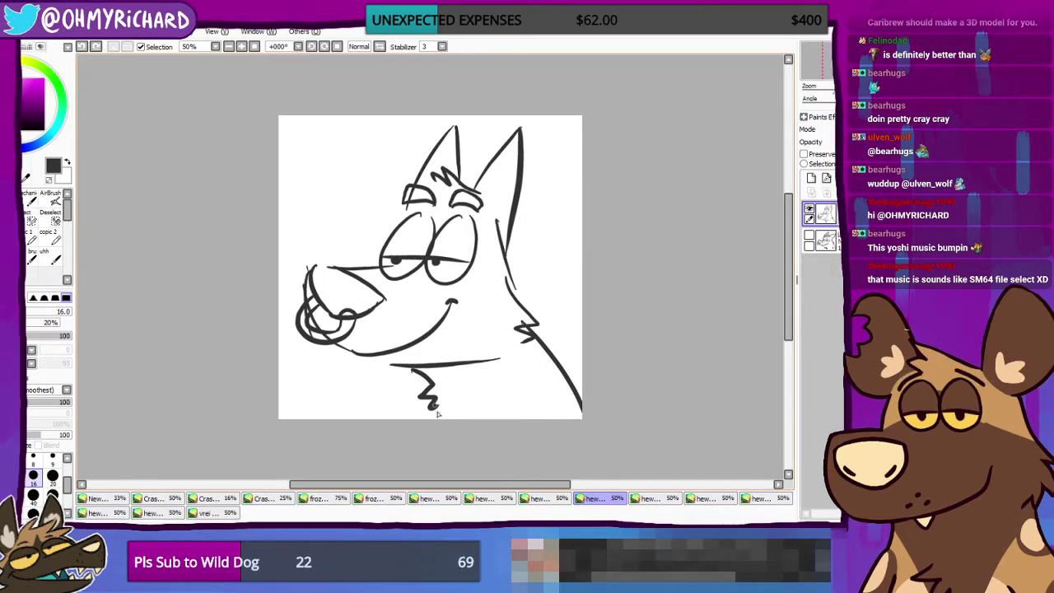
{"action": "left_click_drag", "start_coordinate": [432, 405], "coordinate": [440, 421]}
{"action": "left_click_drag", "start_coordinate": [528, 436], "coordinate": [537, 440]}
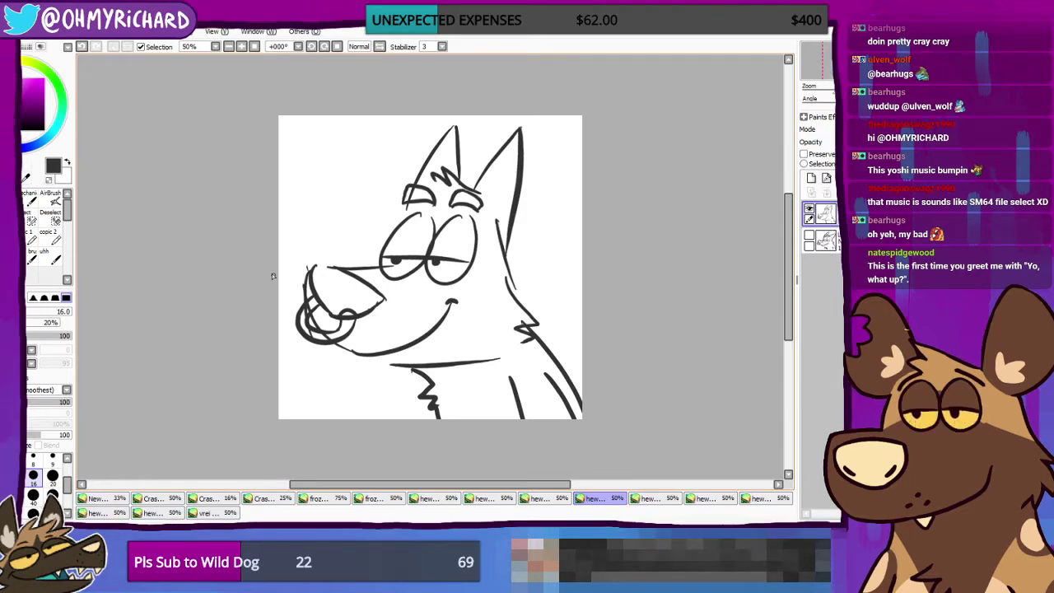
Step: Erase the jaw underline, chest fur, cheek edge and back lines with a size 50 eraser, keeping the face and ears
{"action": "left_click", "coordinate": [18, 206]}
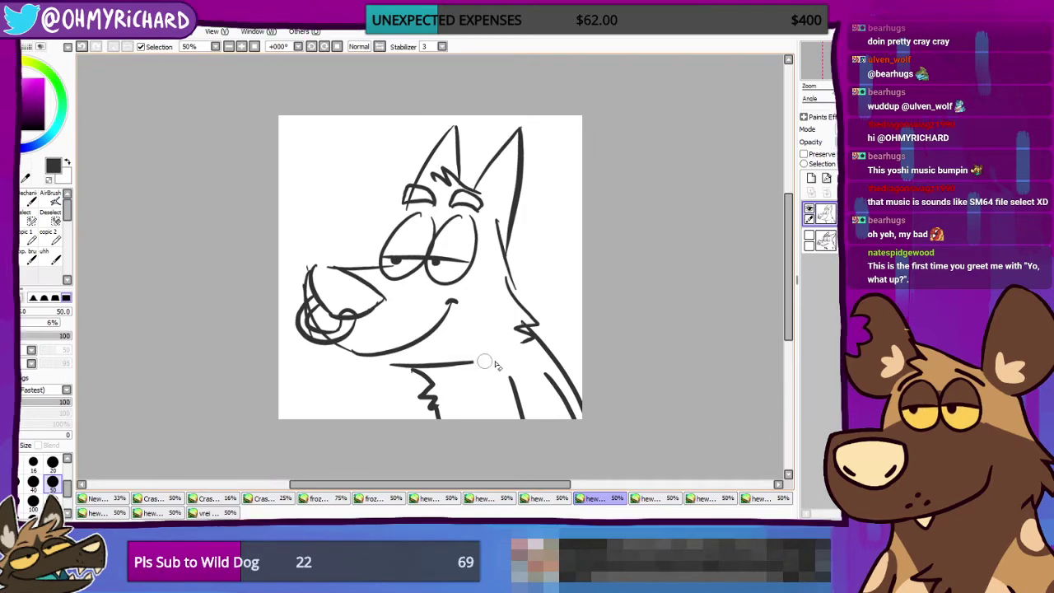
{"action": "mouse_move", "coordinate": [401, 368]}
{"action": "left_mouse_down"}
{"action": "mouse_move", "coordinate": [438, 371]}
{"action": "mouse_move", "coordinate": [426, 383]}
{"action": "mouse_move", "coordinate": [435, 420]}
{"action": "left_mouse_up"}
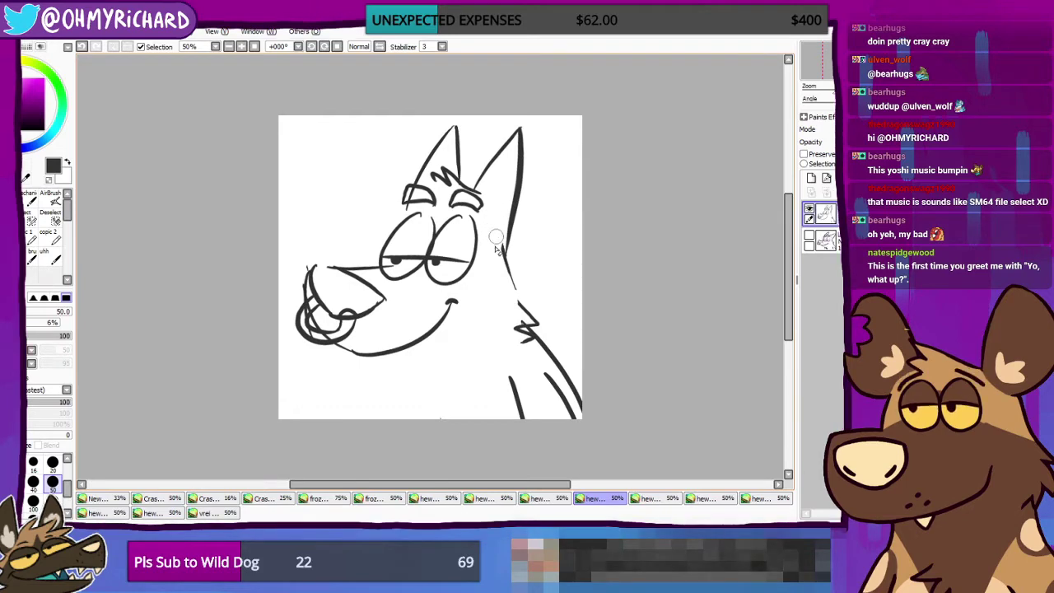
{"action": "left_click_drag", "start_coordinate": [495, 238], "coordinate": [505, 289]}
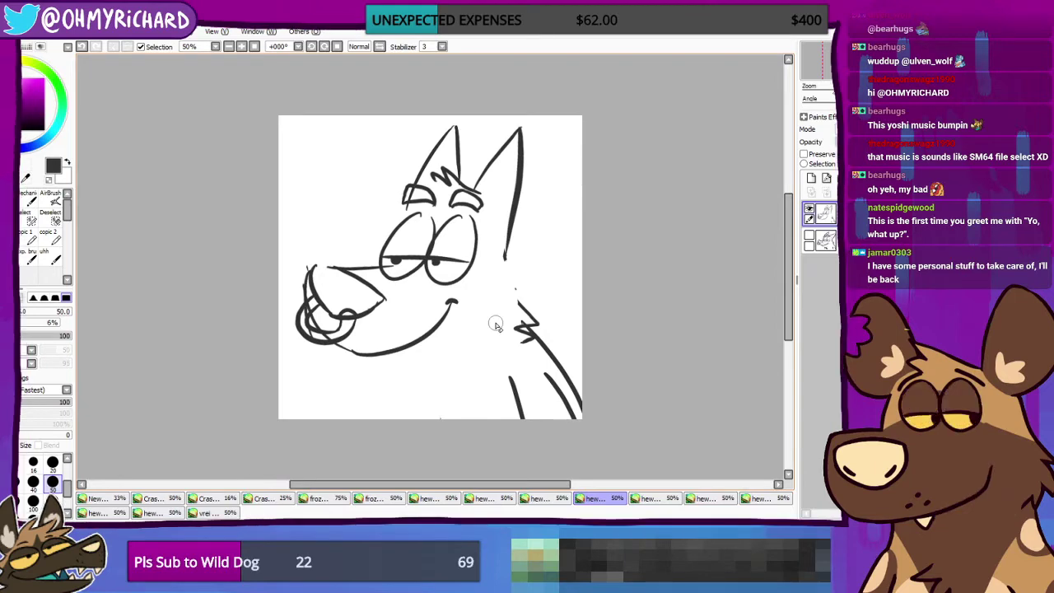
{"action": "mouse_move", "coordinate": [542, 306]}
{"action": "left_mouse_down"}
{"action": "mouse_move", "coordinate": [504, 312]}
{"action": "mouse_move", "coordinate": [512, 347]}
{"action": "mouse_move", "coordinate": [536, 322]}
{"action": "mouse_move", "coordinate": [493, 398]}
{"action": "mouse_move", "coordinate": [499, 412]}
{"action": "mouse_move", "coordinate": [535, 377]}
{"action": "mouse_move", "coordinate": [506, 386]}
{"action": "mouse_move", "coordinate": [540, 368]}
{"action": "mouse_move", "coordinate": [558, 339]}
{"action": "mouse_move", "coordinate": [511, 433]}
{"action": "mouse_move", "coordinate": [532, 427]}
{"action": "mouse_move", "coordinate": [576, 380]}
{"action": "mouse_move", "coordinate": [560, 416]}
{"action": "mouse_move", "coordinate": [581, 418]}
{"action": "mouse_move", "coordinate": [525, 293]}
{"action": "left_mouse_up"}
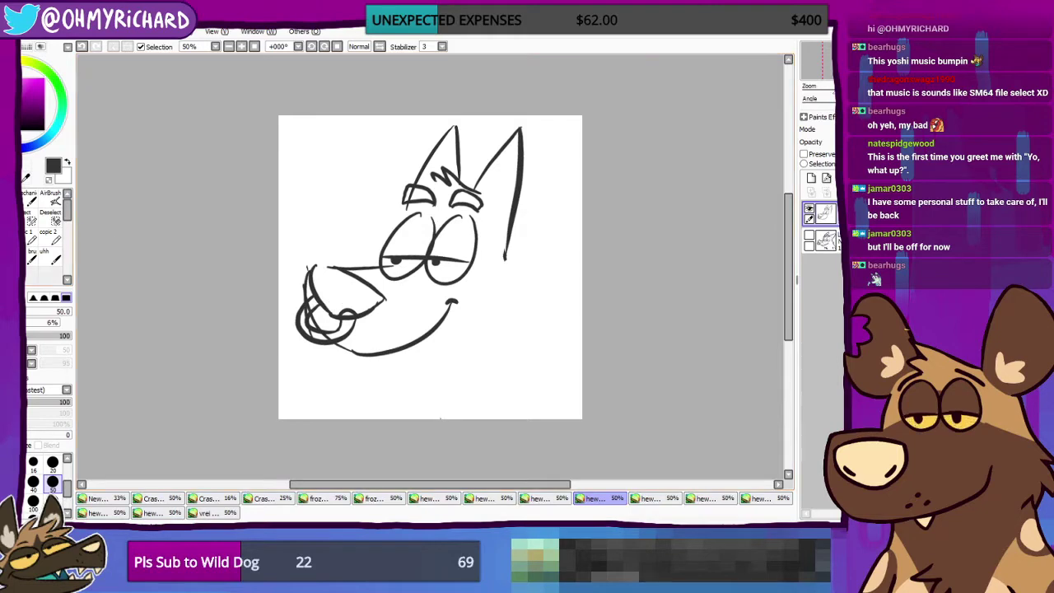
Step: Try a slanted jaw underline and a wider cheek line ending in a fur tuft, using the size 16 brush
{"action": "key", "text": "n"}
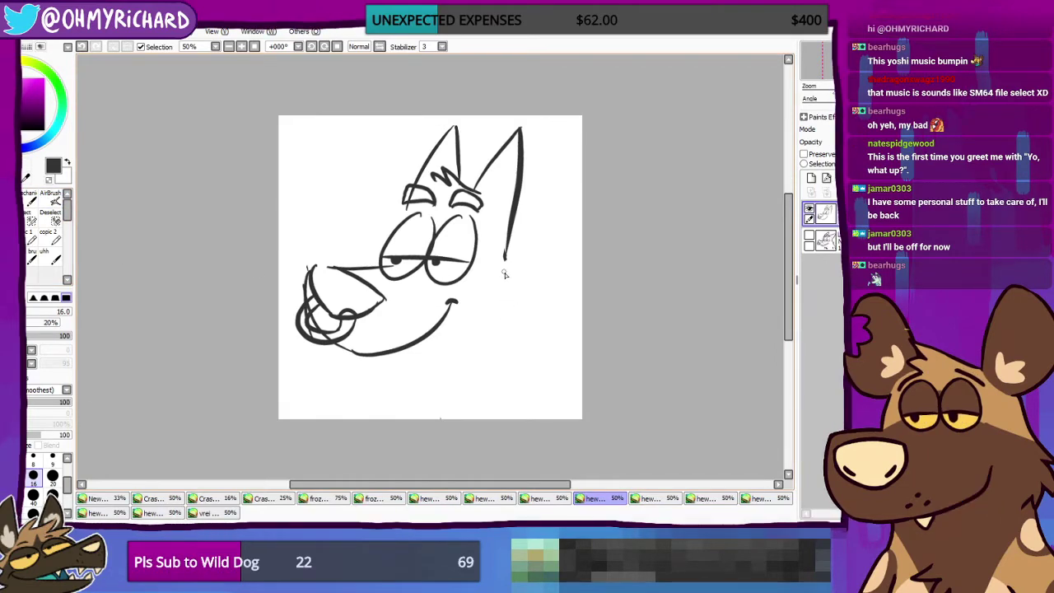
{"action": "mouse_move", "coordinate": [503, 266]}
{"action": "left_mouse_down"}
{"action": "mouse_move", "coordinate": [538, 314]}
{"action": "mouse_move", "coordinate": [521, 328]}
{"action": "left_mouse_up"}
{"action": "key", "text": "ctrl+z"}
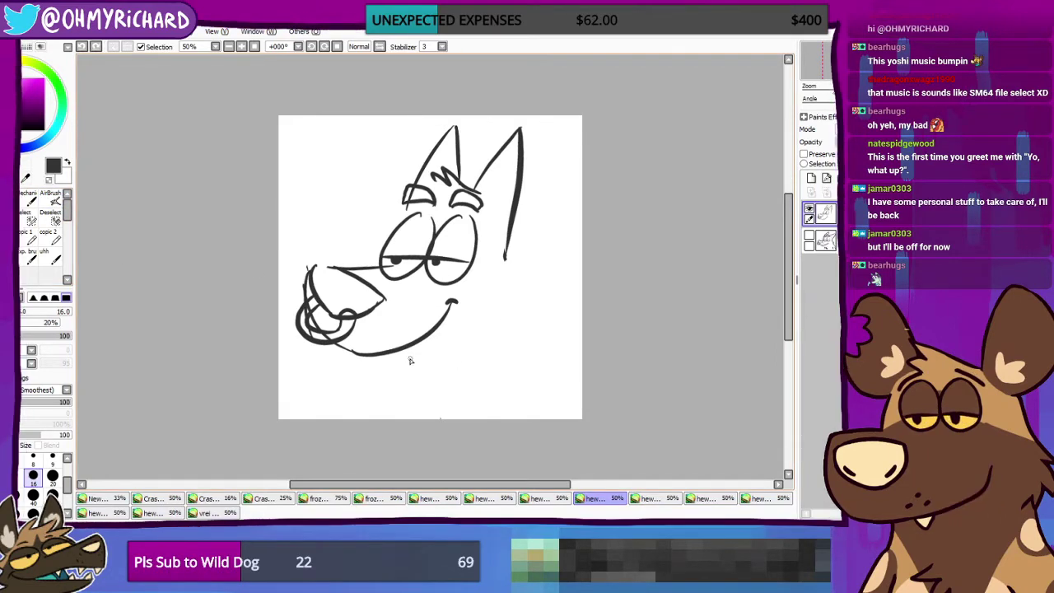
{"action": "left_click_drag", "start_coordinate": [368, 370], "coordinate": [504, 358]}
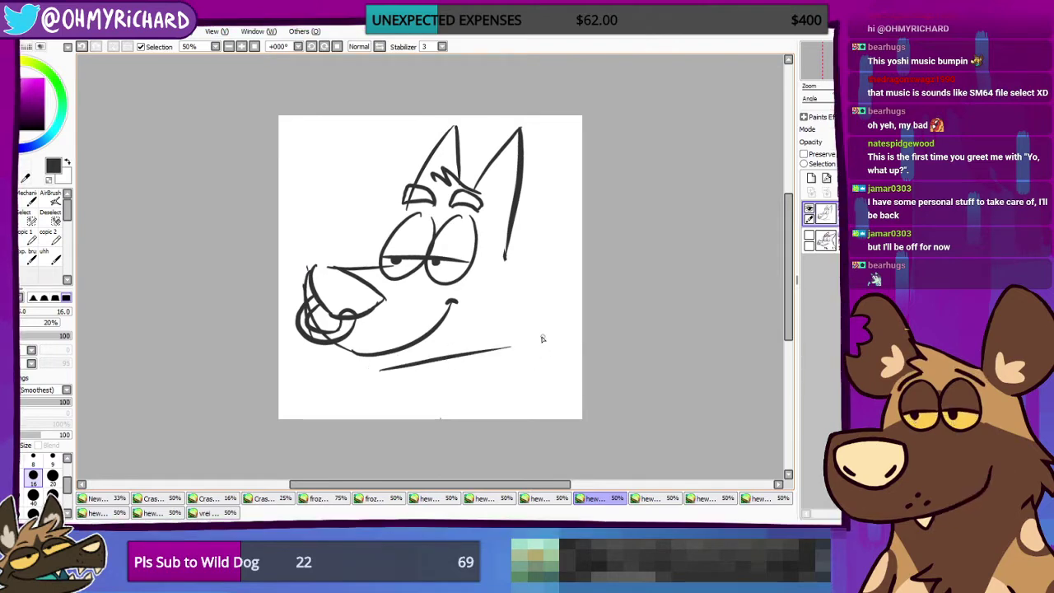
{"action": "key", "text": "ctrl+z"}
{"action": "left_click_drag", "start_coordinate": [504, 261], "coordinate": [556, 337]}
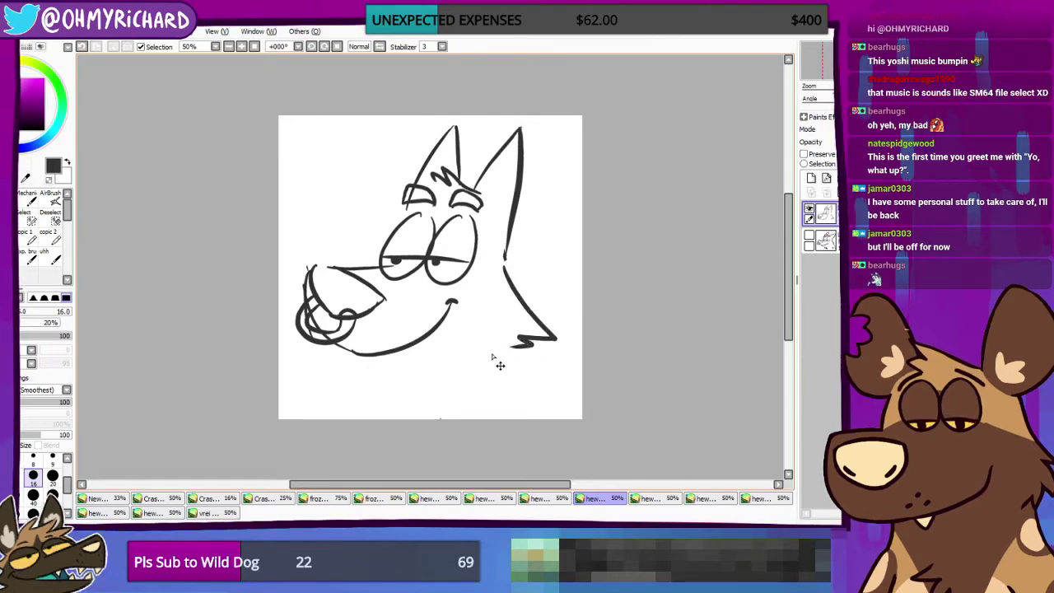
Step: Undo the trial cheek strokes and the erasing, back to the earlier cheek edge, jaw underline, chest fur and back line
{"action": "key", "text": "ctrl+z"}
{"action": "key", "text": "ctrl+z"}
{"action": "key", "text": "ctrl+z"}
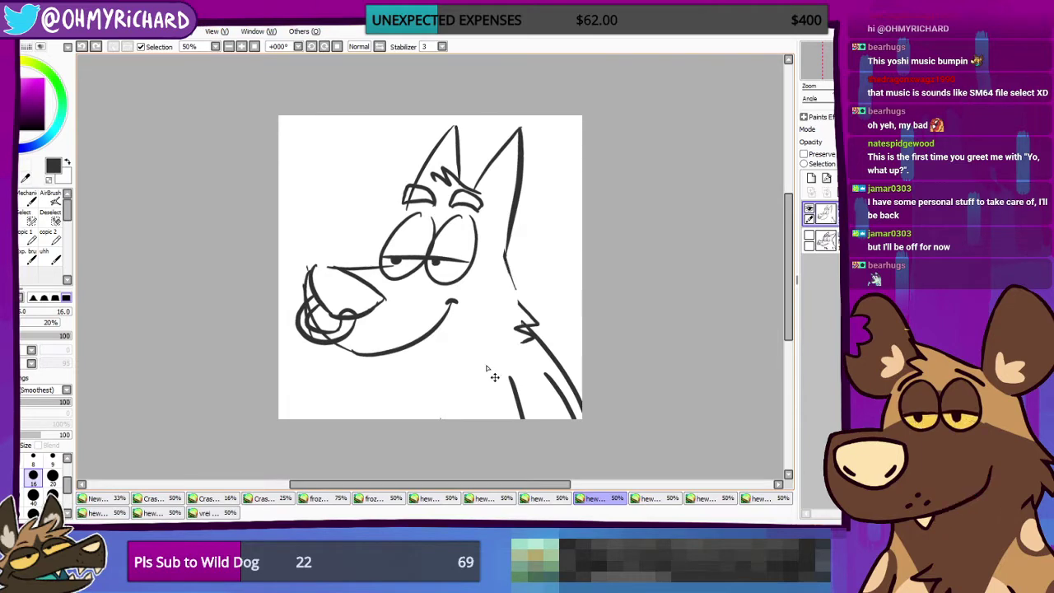
{"action": "left_click_drag", "start_coordinate": [497, 221], "coordinate": [510, 288]}
{"action": "left_click_drag", "start_coordinate": [390, 365], "coordinate": [499, 359]}
{"action": "left_click_drag", "start_coordinate": [411, 370], "coordinate": [437, 416]}
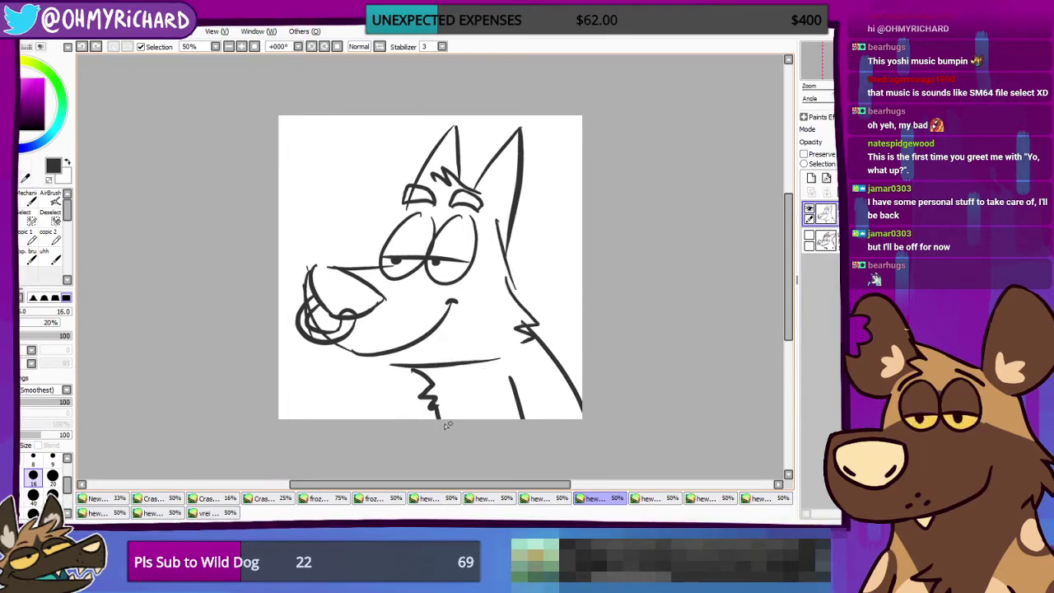
Step: Erase the zigzag chest fur, the arm stroke and the back line below the head with the size 50 eraser
{"action": "left_click", "coordinate": [55, 254]}
{"action": "mouse_move", "coordinate": [434, 418]}
{"action": "left_mouse_down"}
{"action": "mouse_move", "coordinate": [440, 391]}
{"action": "mouse_move", "coordinate": [413, 377]}
{"action": "mouse_move", "coordinate": [418, 428]}
{"action": "left_mouse_up"}
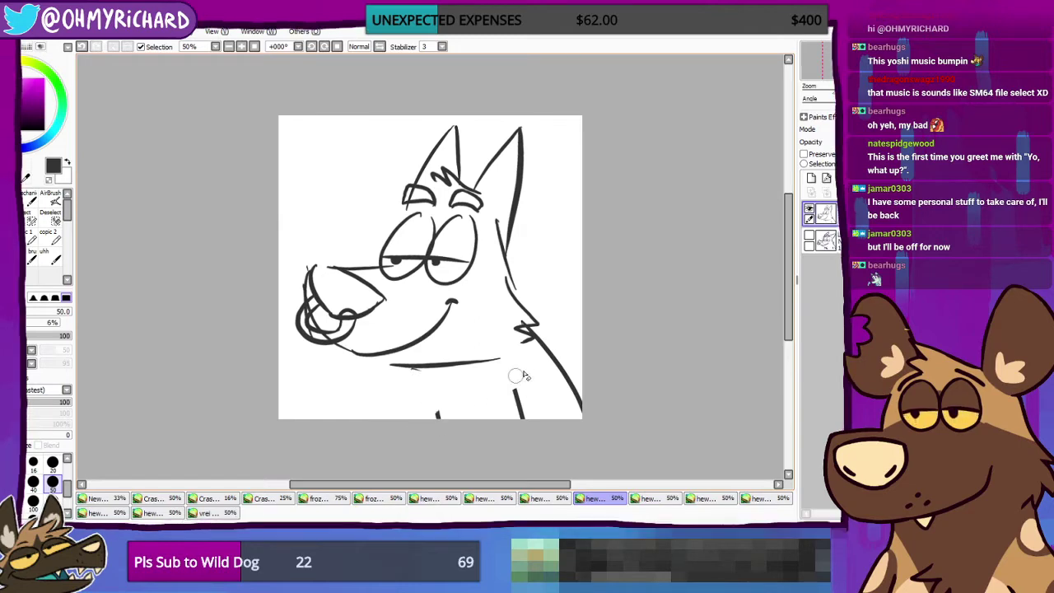
{"action": "left_click_drag", "start_coordinate": [517, 371], "coordinate": [520, 416]}
{"action": "left_click_drag", "start_coordinate": [540, 350], "coordinate": [581, 416]}
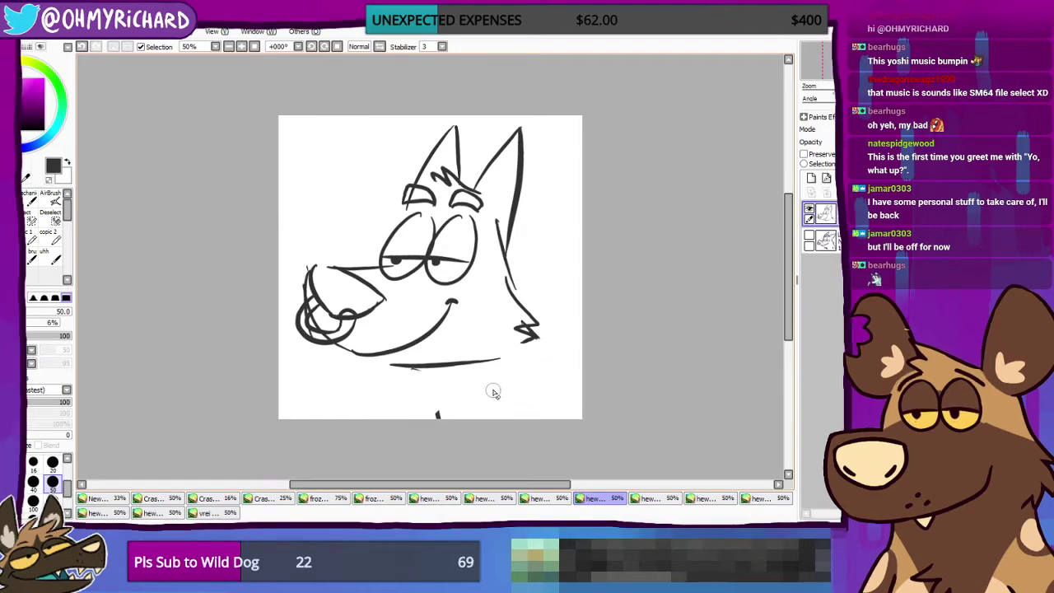
Step: Draw a diagonal chest line from under the chin toward the snout side and try a matching slanted line below the cheek tuft
{"action": "left_click", "coordinate": [11, 179]}
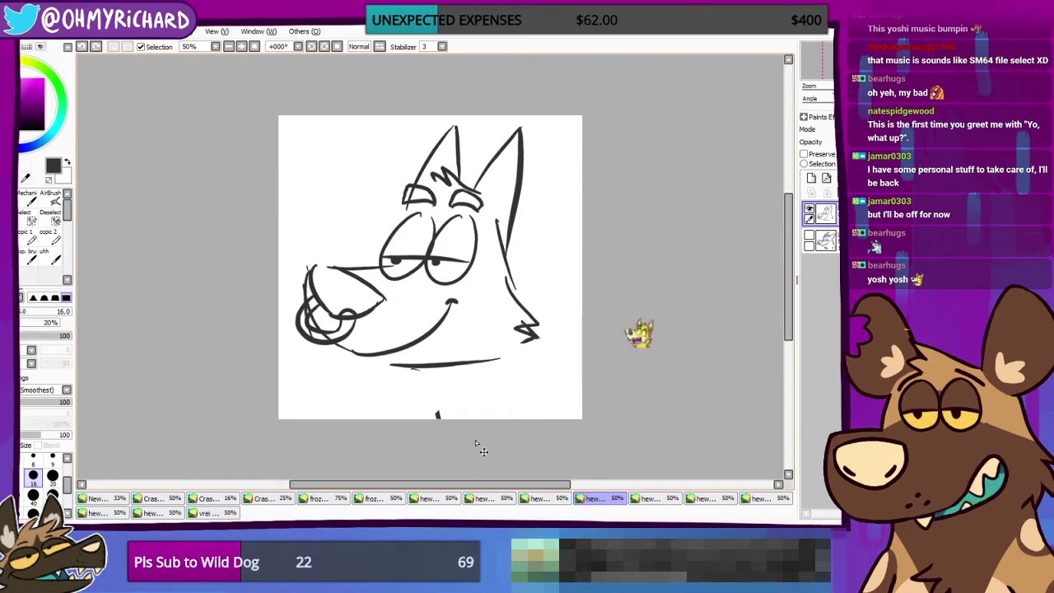
{"action": "left_click_drag", "start_coordinate": [408, 372], "coordinate": [362, 413]}
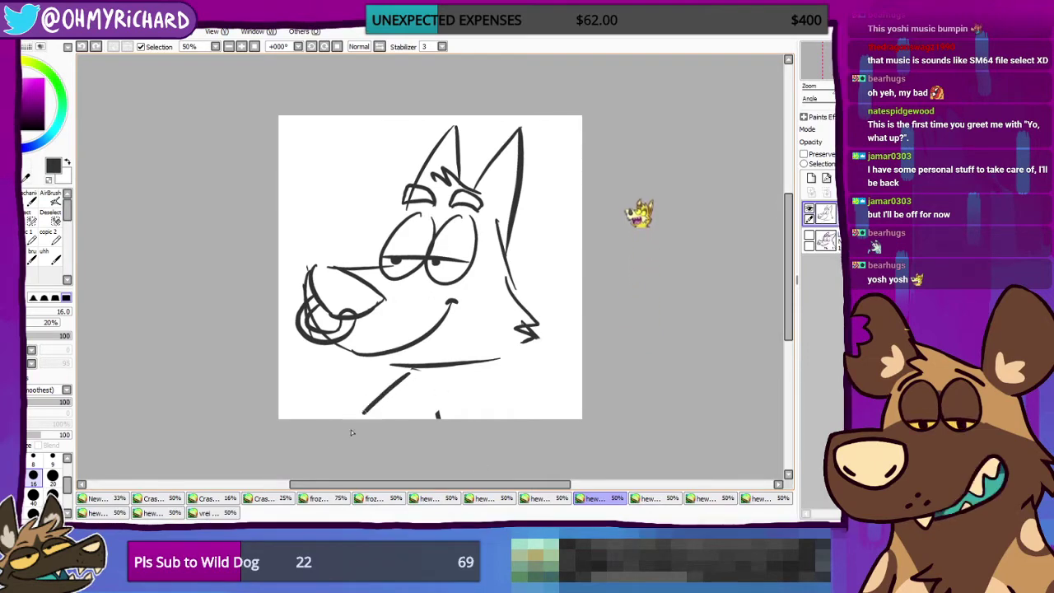
{"action": "key", "text": "ctrl+z"}
{"action": "left_click_drag", "start_coordinate": [385, 372], "coordinate": [341, 417]}
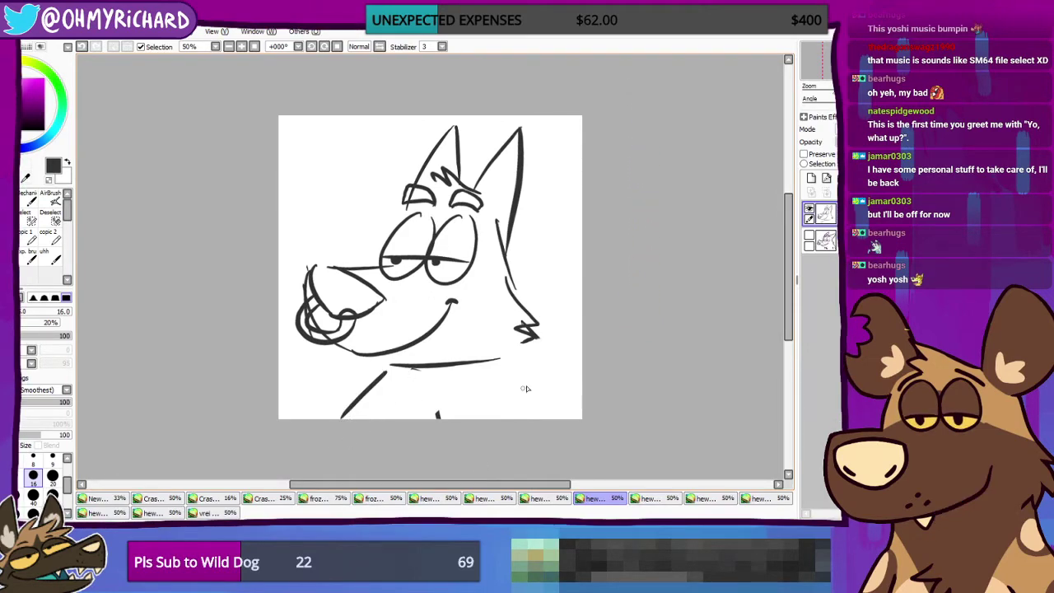
{"action": "left_click_drag", "start_coordinate": [527, 352], "coordinate": [487, 418]}
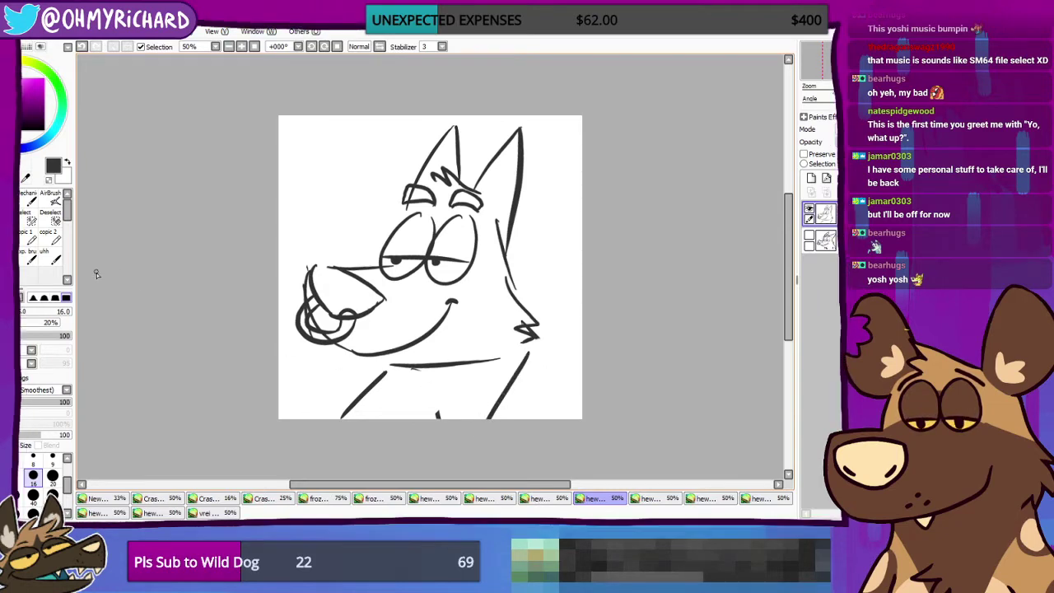
{"action": "key", "text": "ctrl+z"}
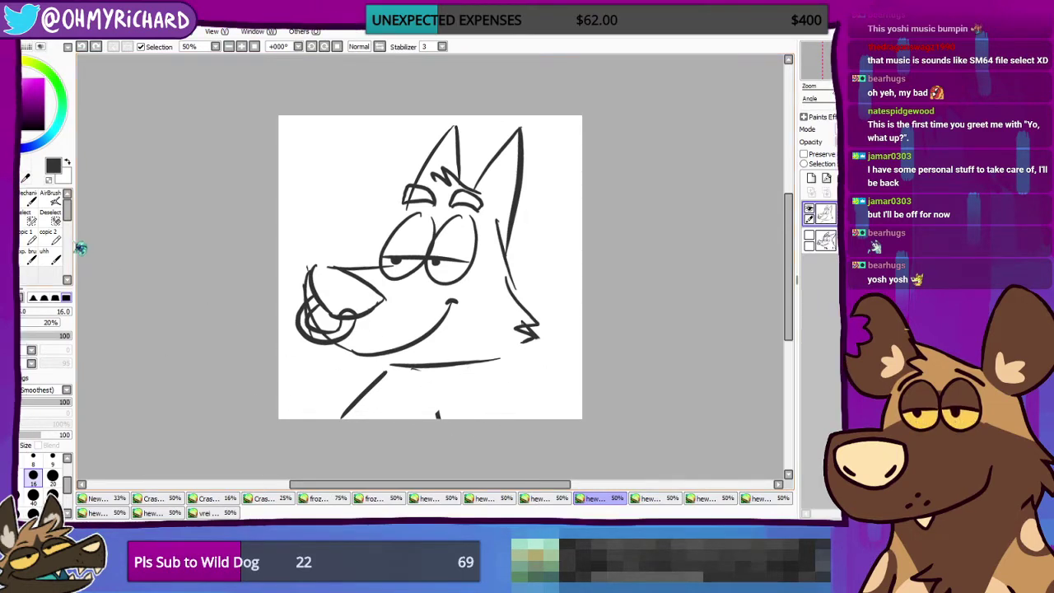
Step: Erase the jaw underline and redraw it as short strokes under the chin and below the cheek tuft
{"action": "left_click", "coordinate": [25, 216]}
{"action": "left_click_drag", "start_coordinate": [399, 367], "coordinate": [520, 360]}
{"action": "left_click", "coordinate": [25, 198]}
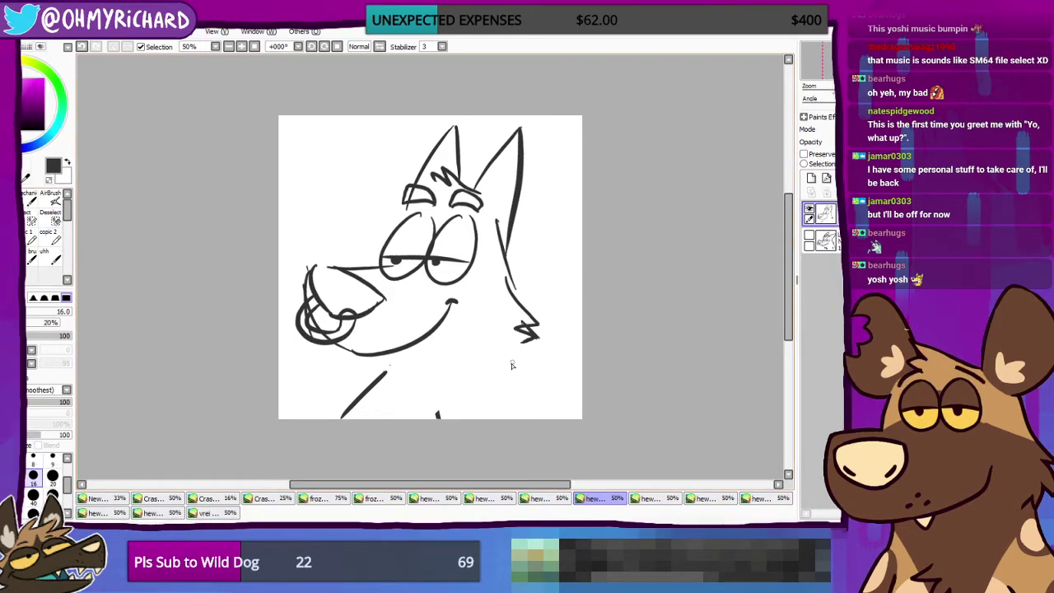
{"action": "mouse_move", "coordinate": [403, 359]}
{"action": "left_mouse_down"}
{"action": "mouse_move", "coordinate": [511, 343]}
{"action": "mouse_move", "coordinate": [371, 358]}
{"action": "mouse_move", "coordinate": [510, 344]}
{"action": "left_mouse_up"}
{"action": "key", "text": "ctrl+z"}
{"action": "key", "text": "ctrl+z"}
{"action": "left_click_drag", "start_coordinate": [407, 361], "coordinate": [501, 346]}
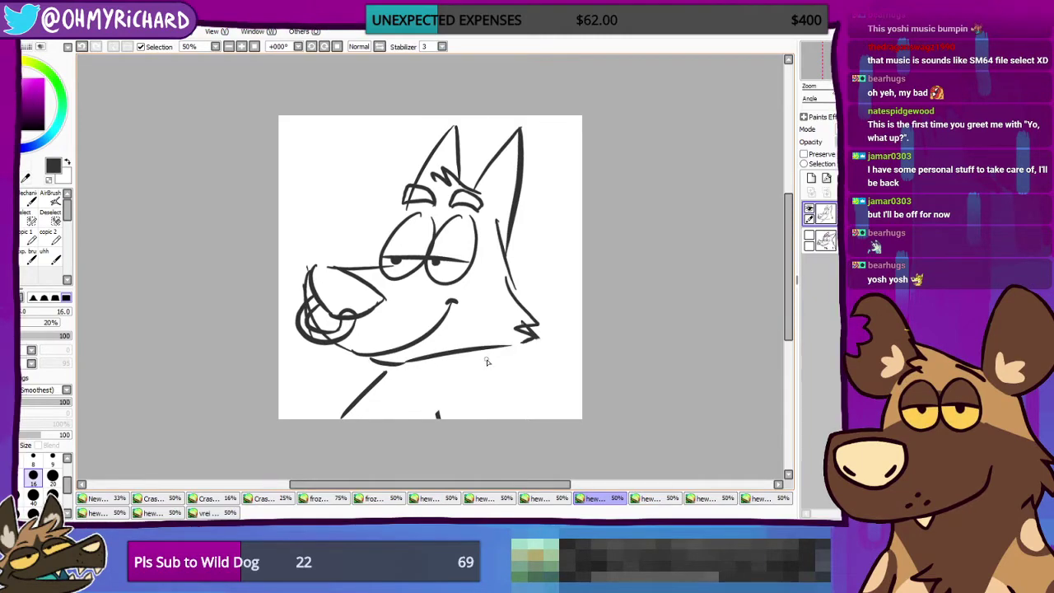
{"action": "key", "text": "ctrl+z"}
{"action": "left_click_drag", "start_coordinate": [407, 364], "coordinate": [507, 351]}
{"action": "key", "text": "ctrl+z"}
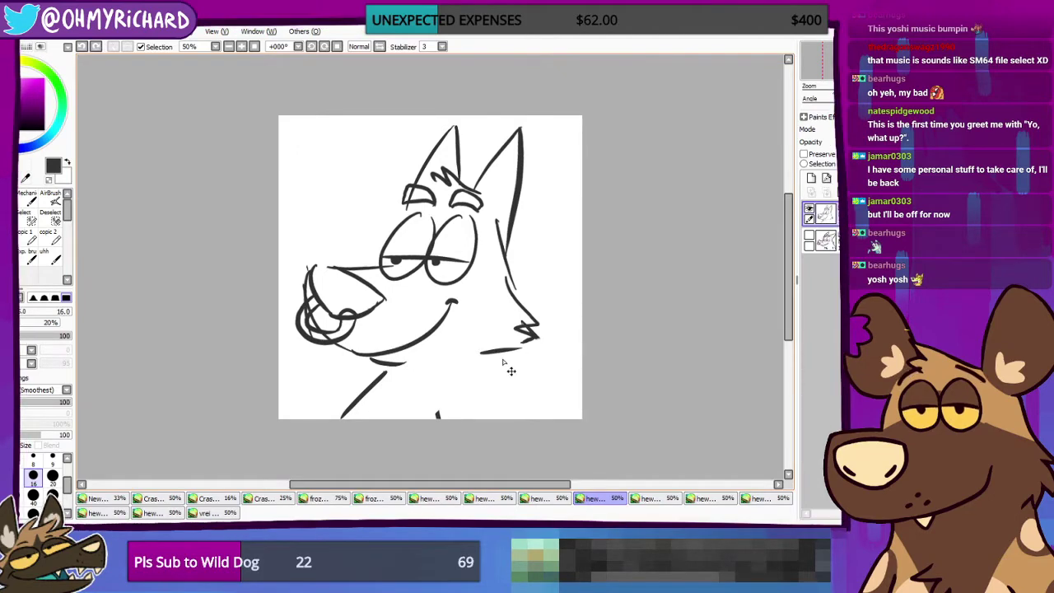
Step: Draw a bent back line and arm strokes below the cheek tuft, erasing the leftover mark at the chest's lower edge
{"action": "left_click_drag", "start_coordinate": [514, 350], "coordinate": [478, 418]}
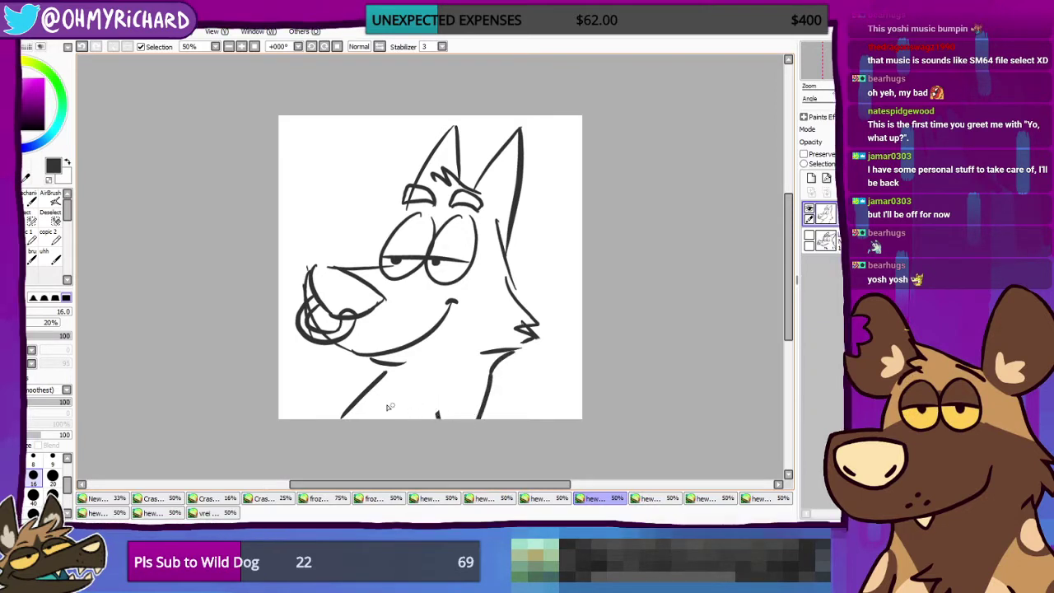
{"action": "key", "text": "e"}
{"action": "left_click_drag", "start_coordinate": [436, 411], "coordinate": [443, 394]}
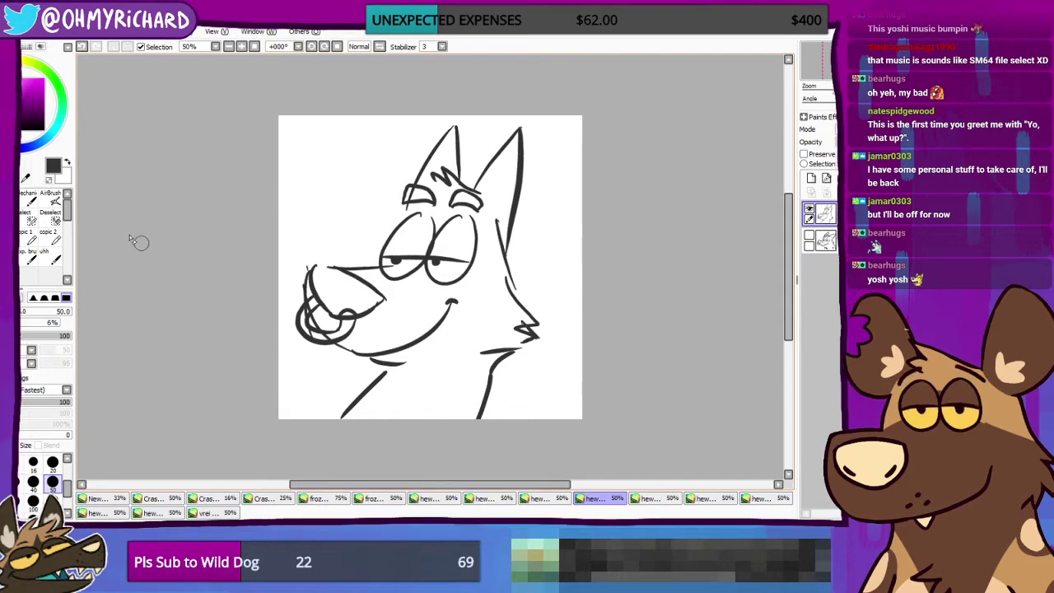
{"action": "key", "text": "n"}
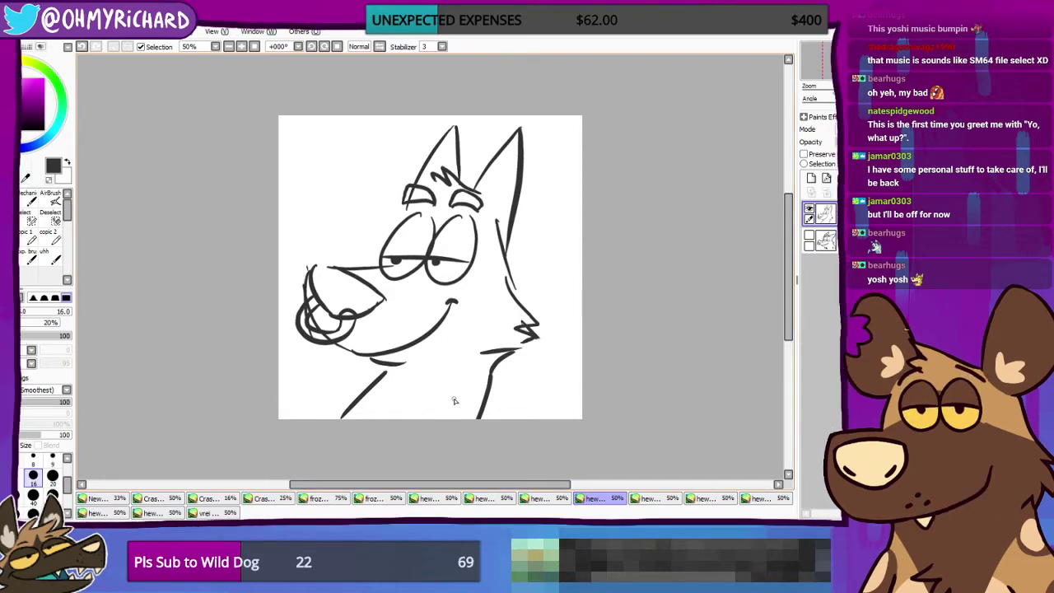
{"action": "left_click_drag", "start_coordinate": [441, 388], "coordinate": [425, 420]}
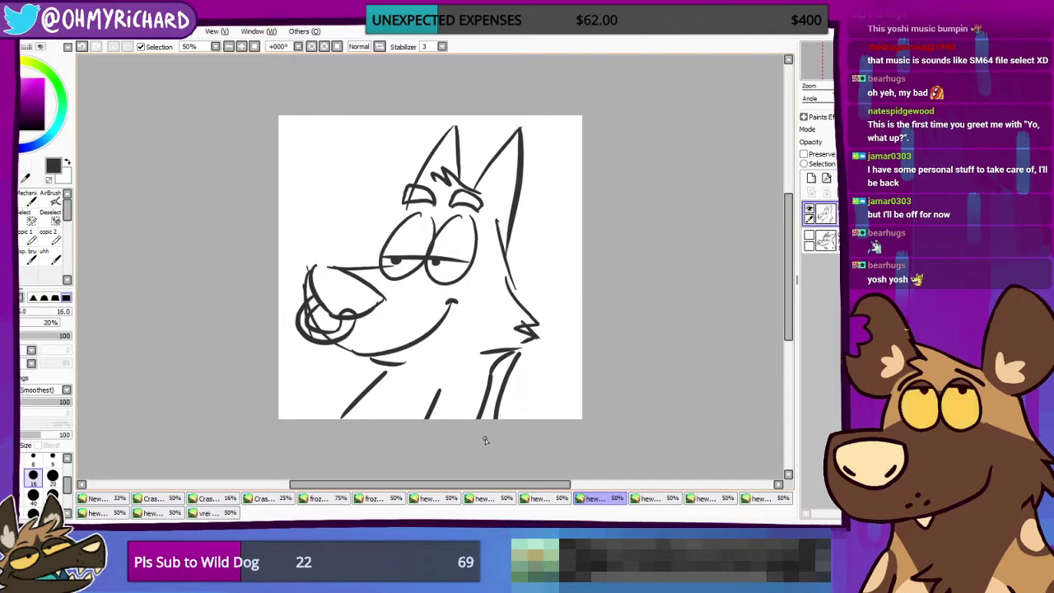
Step: Undo the forward-leaning body strokes back to the long jaw underline and the sloping back line, and switch to the eraser
{"action": "key", "text": "ctrl+z"}
{"action": "key", "text": "ctrl+z"}
{"action": "key", "text": "ctrl+z"}
{"action": "key", "text": "ctrl+z"}
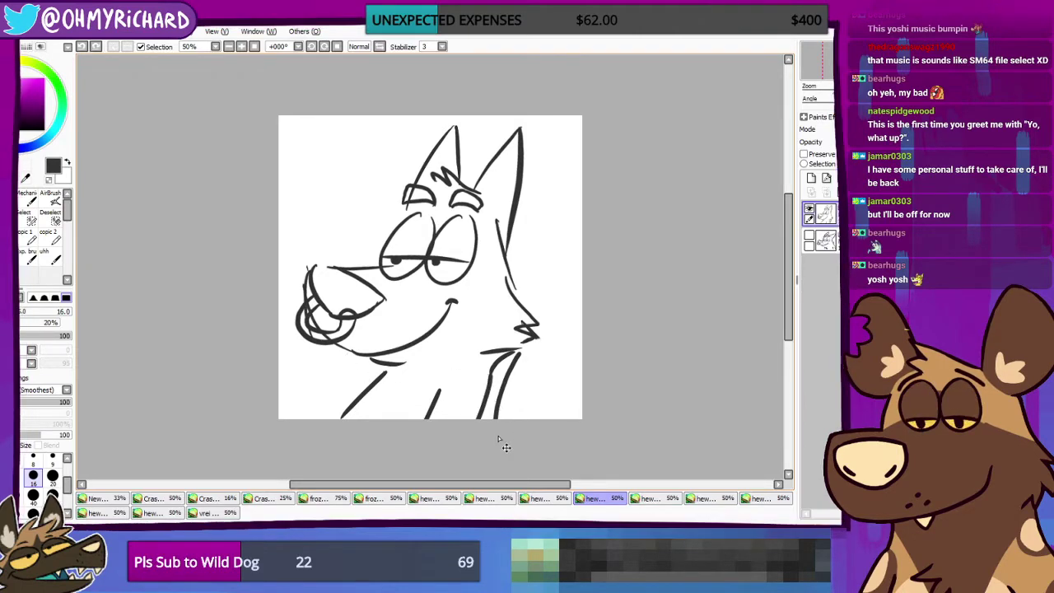
{"action": "key", "text": "ctrl+z"}
{"action": "key", "text": "ctrl+z"}
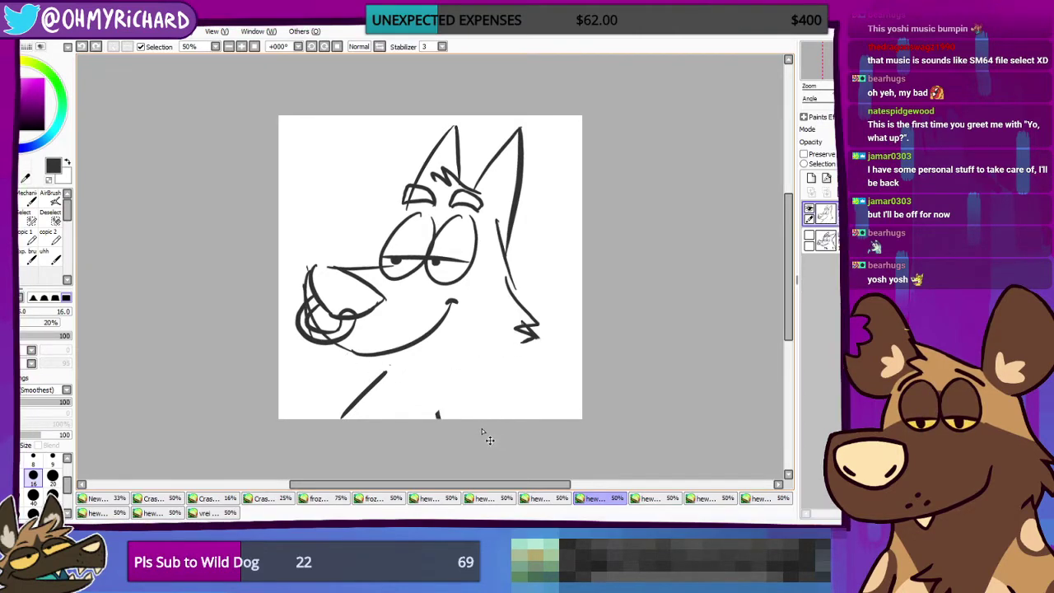
{"action": "key", "text": "ctrl+y"}
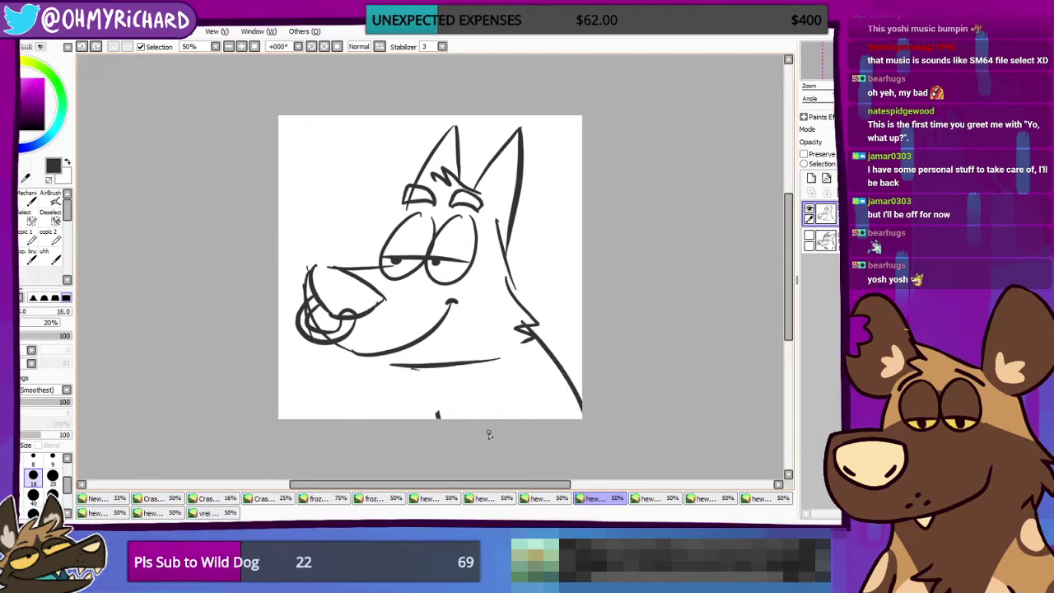
{"action": "key", "text": "e"}
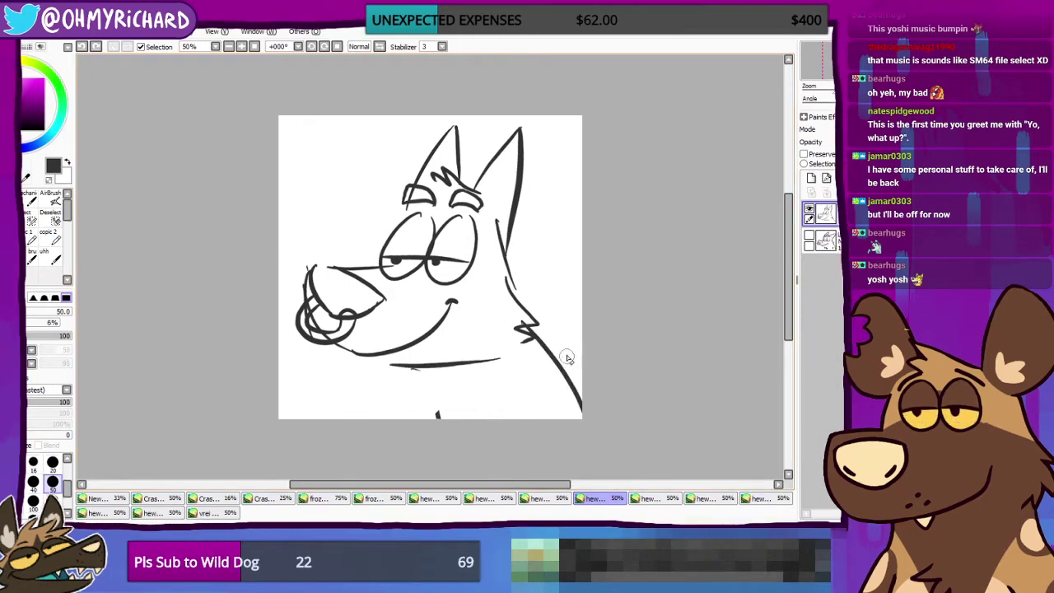
Step: Erase the sloping back line below the cheek tuft and extend the jaw underline forward beneath the chin
{"action": "left_click_drag", "start_coordinate": [544, 347], "coordinate": [582, 418]}
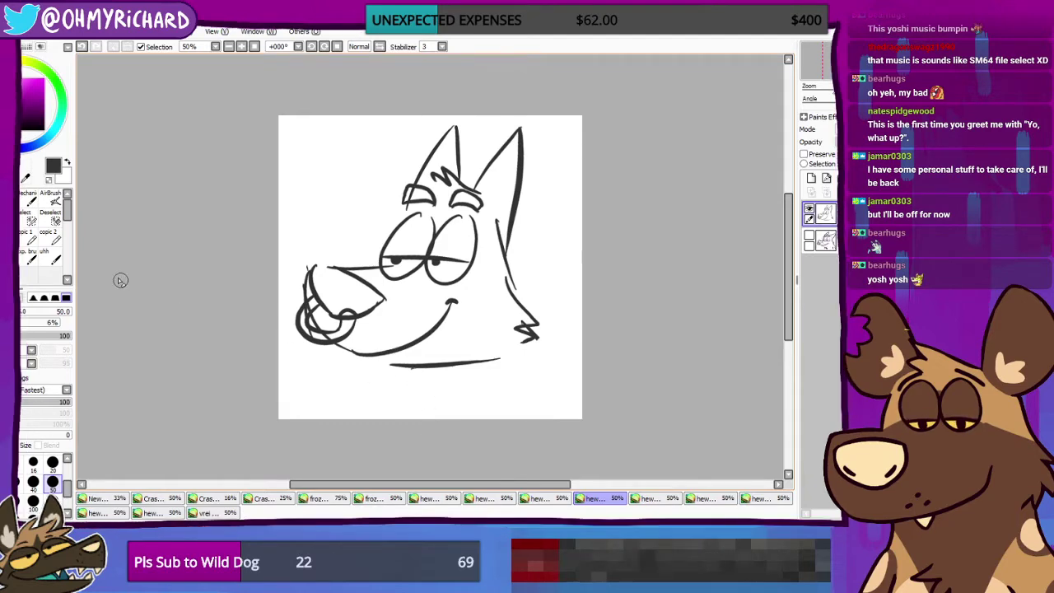
{"action": "left_click", "coordinate": [33, 202]}
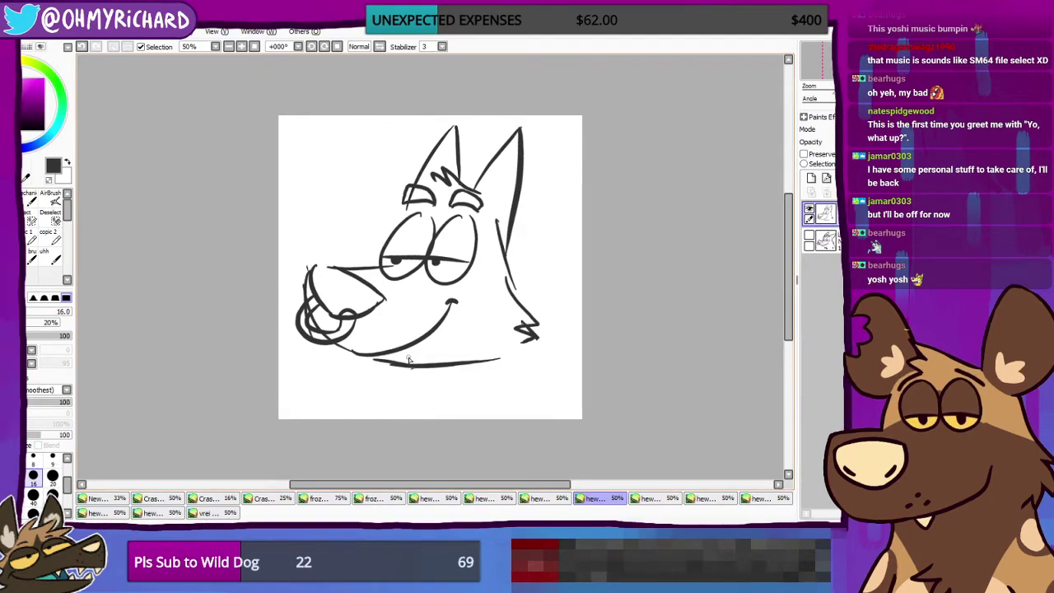
{"action": "key", "text": "ctrl+z"}
{"action": "left_click_drag", "start_coordinate": [371, 362], "coordinate": [408, 367]}
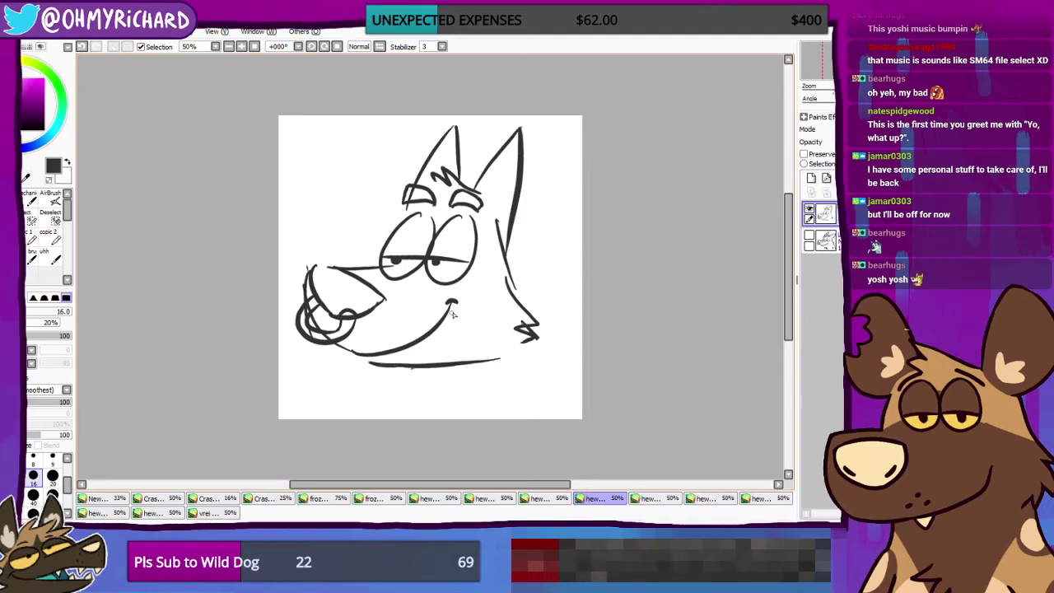
{"action": "left_click_drag", "start_coordinate": [458, 305], "coordinate": [426, 341]}
{"action": "left_click_drag", "start_coordinate": [452, 305], "coordinate": [416, 345]}
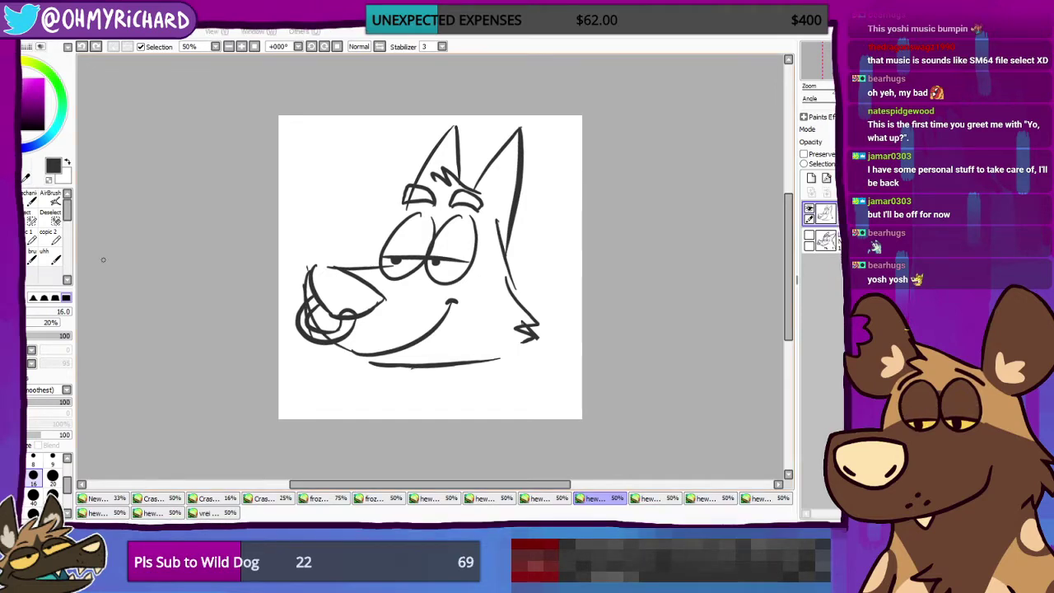
Step: Erase the back end of the jaw underline and redraw it curving up to the cheek tuft
{"action": "key", "text": "e"}
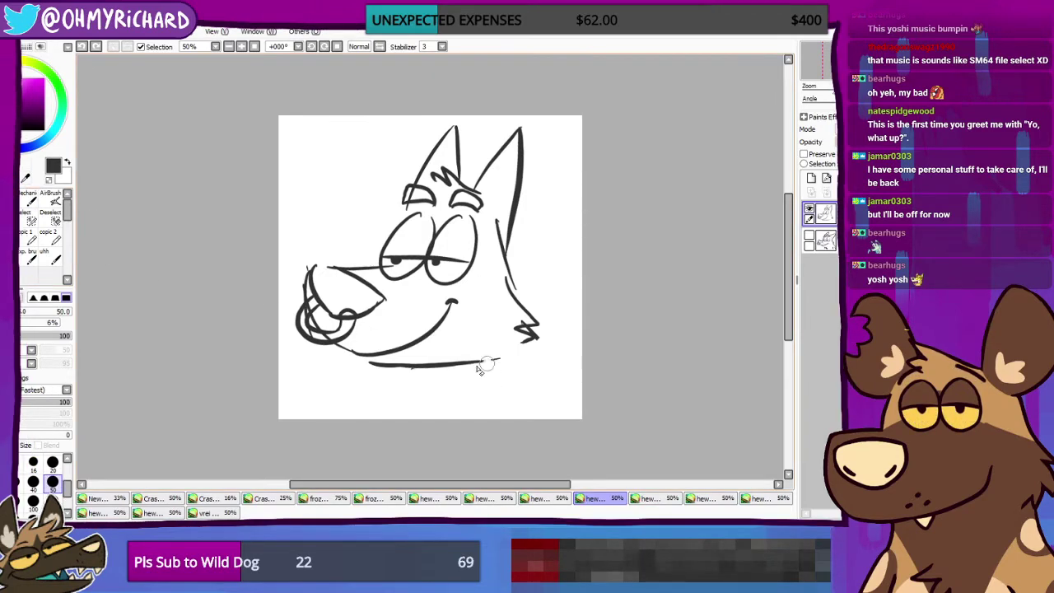
{"action": "left_click_drag", "start_coordinate": [485, 363], "coordinate": [459, 357]}
{"action": "key", "text": "n"}
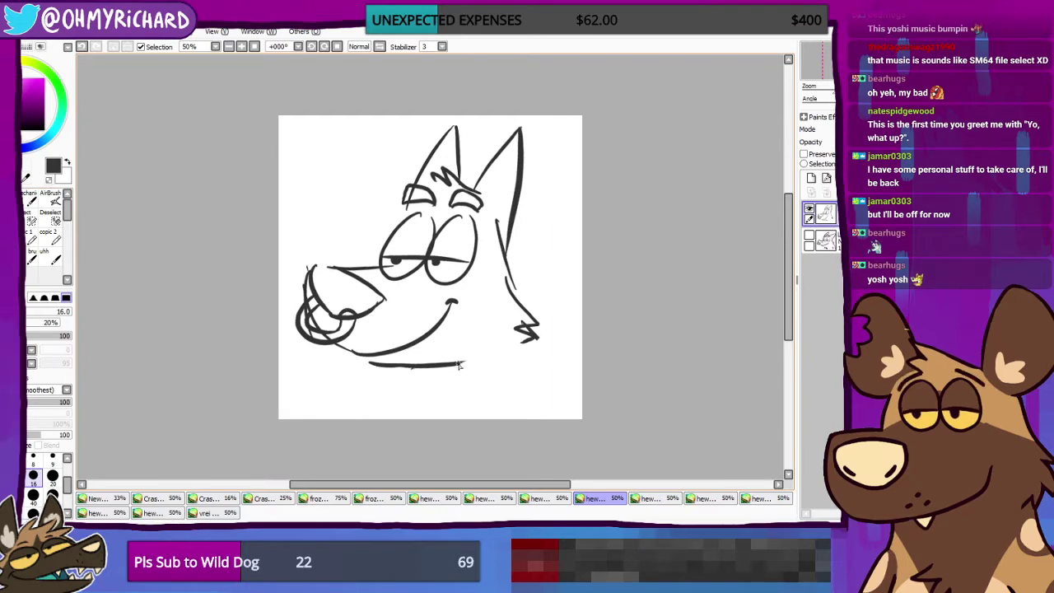
{"action": "left_click_drag", "start_coordinate": [457, 363], "coordinate": [530, 337]}
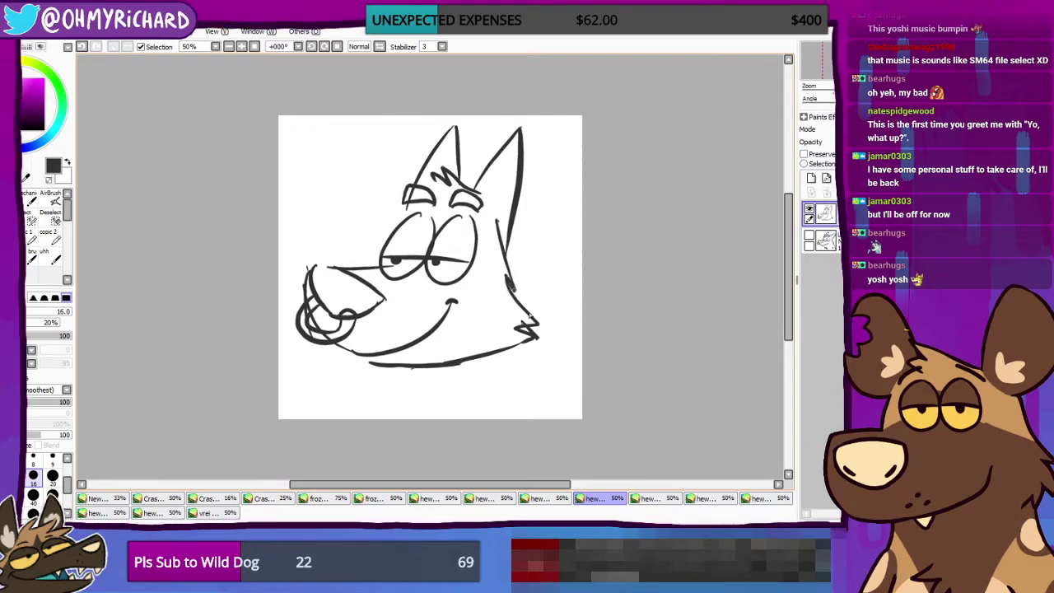
Step: Draw the back-of-neck line from below the ear past the cheek tuft to the canvas edge
{"action": "left_click_drag", "start_coordinate": [512, 292], "coordinate": [580, 390]}
{"action": "key", "text": "ctrl+z"}
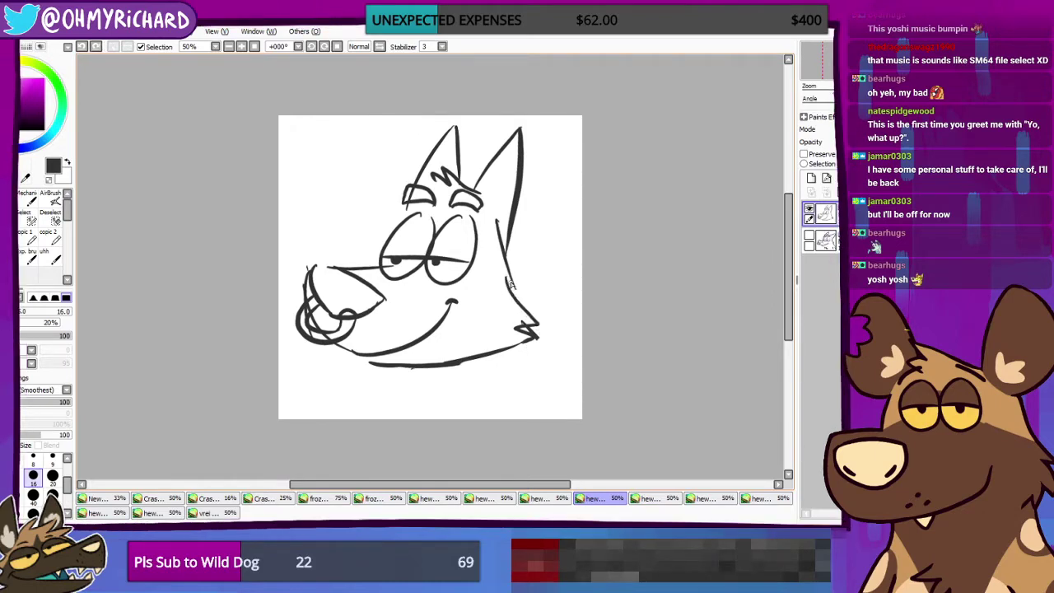
{"action": "left_click_drag", "start_coordinate": [509, 270], "coordinate": [582, 377]}
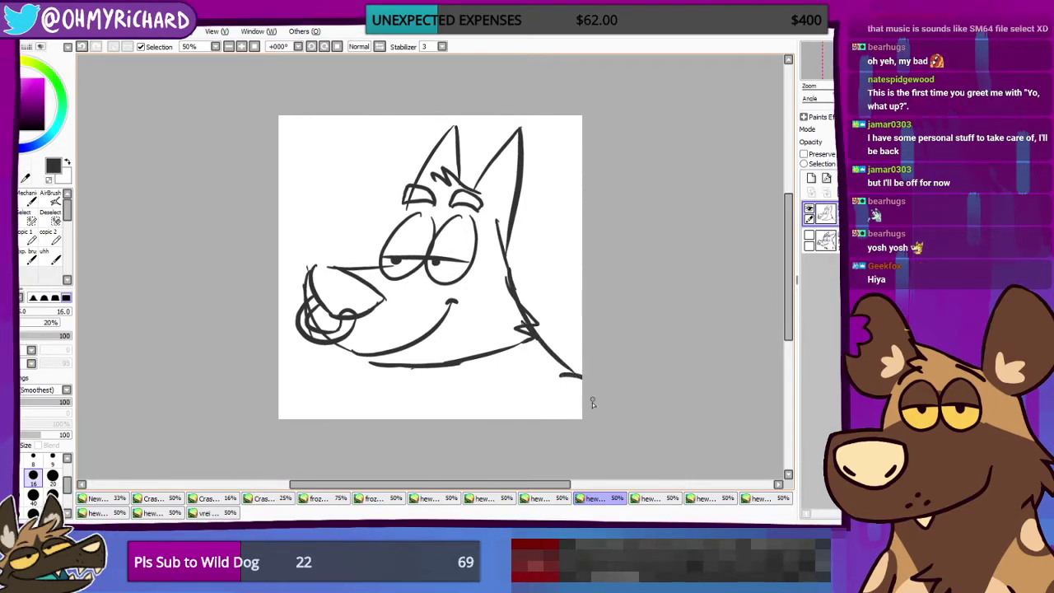
Step: Draw the throat line under the jaw with a zigzag chest tuft and a vertical chest line down to the canvas edge
{"action": "left_click_drag", "start_coordinate": [398, 368], "coordinate": [443, 418]}
{"action": "key", "text": "ctrl+z"}
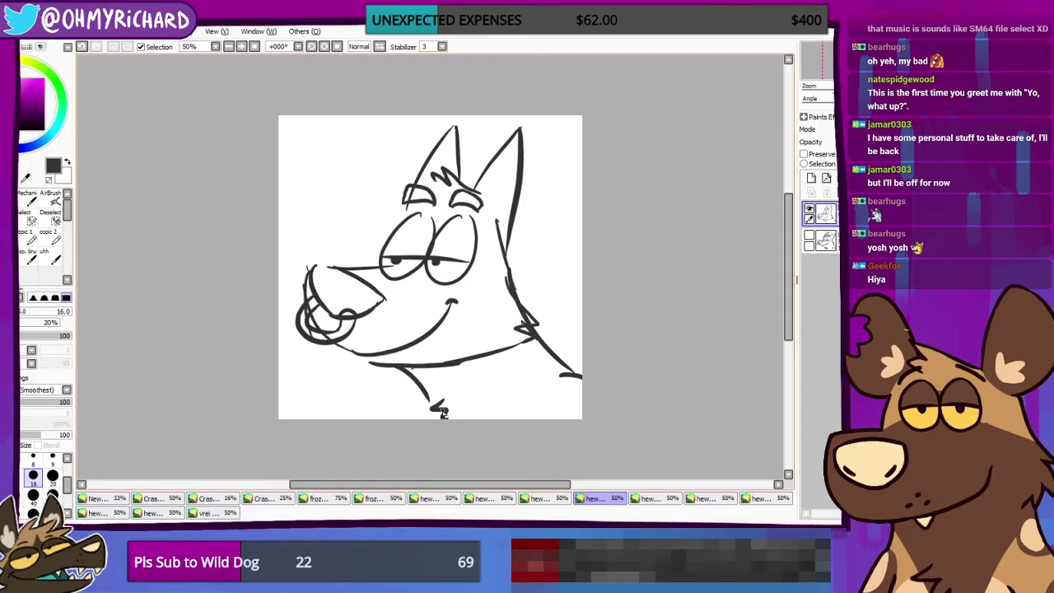
{"action": "key", "text": "ctrl+z"}
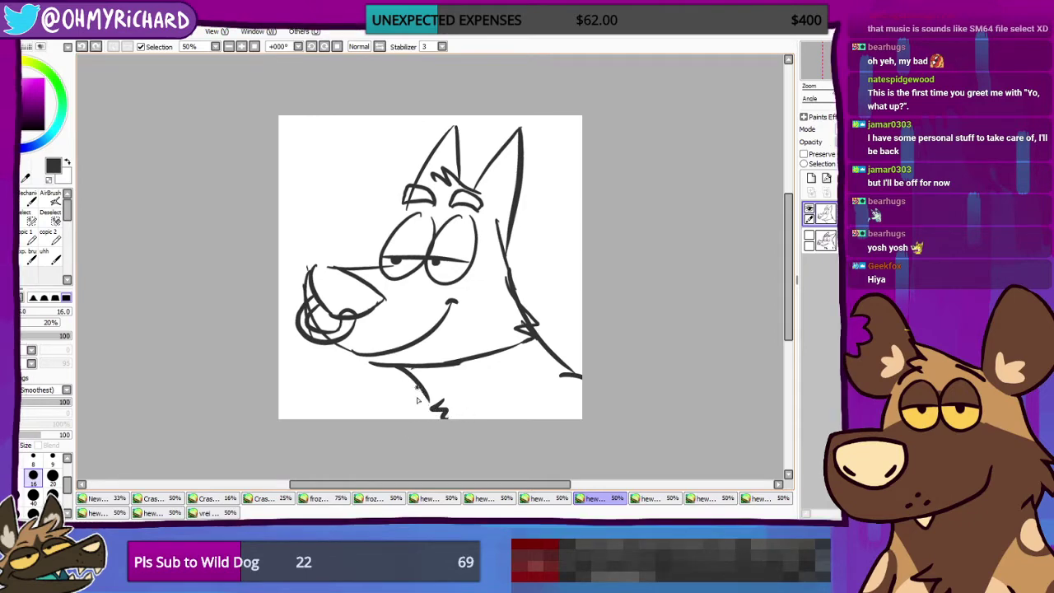
{"action": "left_click_drag", "start_coordinate": [414, 385], "coordinate": [417, 419]}
{"action": "left_click_drag", "start_coordinate": [411, 379], "coordinate": [411, 417]}
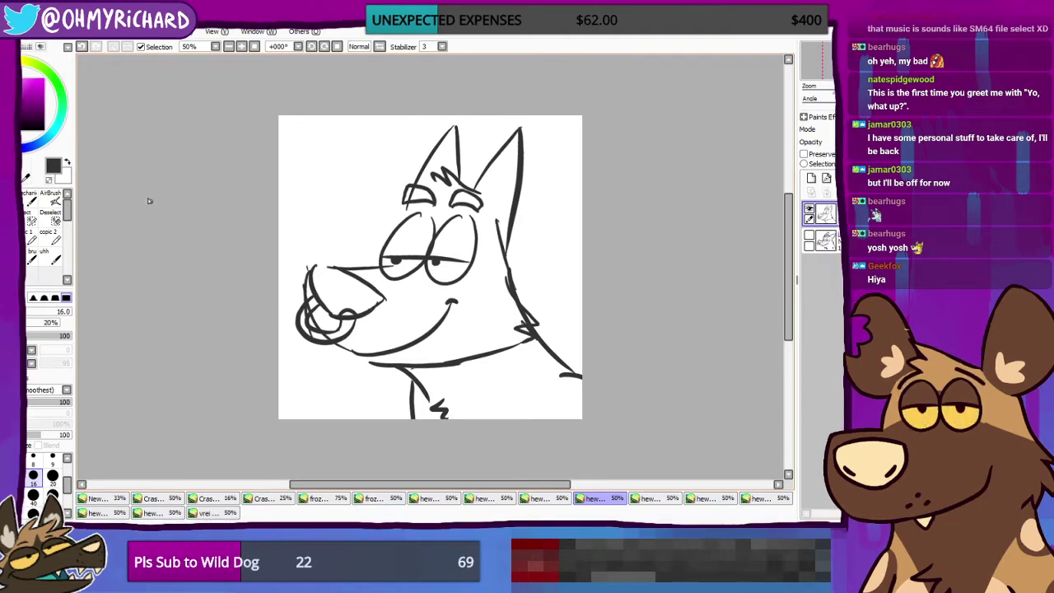
Step: Erase the hooked end of the back line, extend it to the canvas edge and add a short slanted arm line
{"action": "key", "text": "e"}
{"action": "left_click_drag", "start_coordinate": [562, 378], "coordinate": [580, 380]}
{"action": "key", "text": "n"}
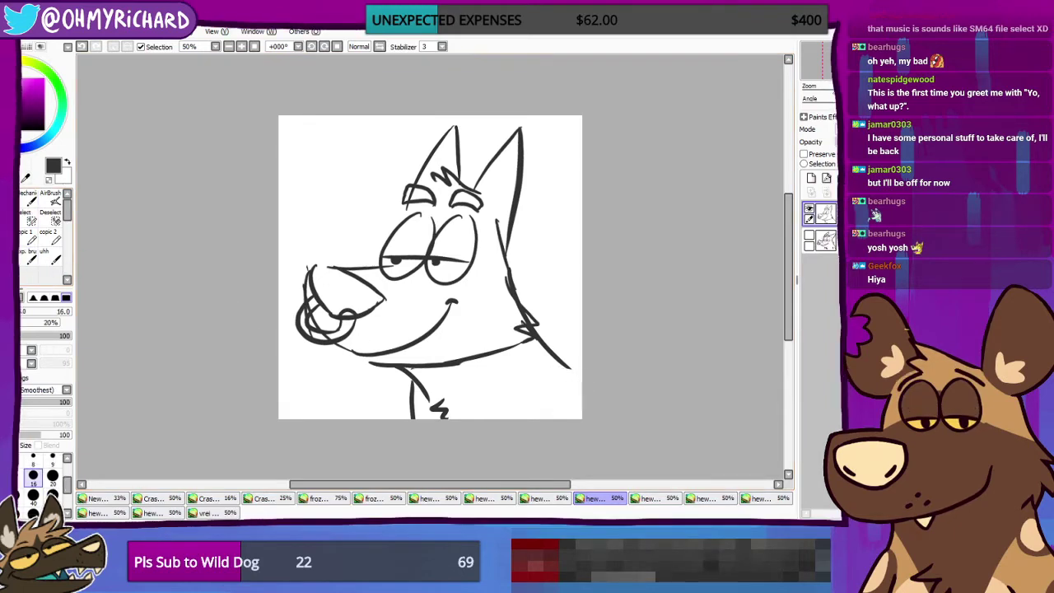
{"action": "left_click_drag", "start_coordinate": [554, 363], "coordinate": [584, 393]}
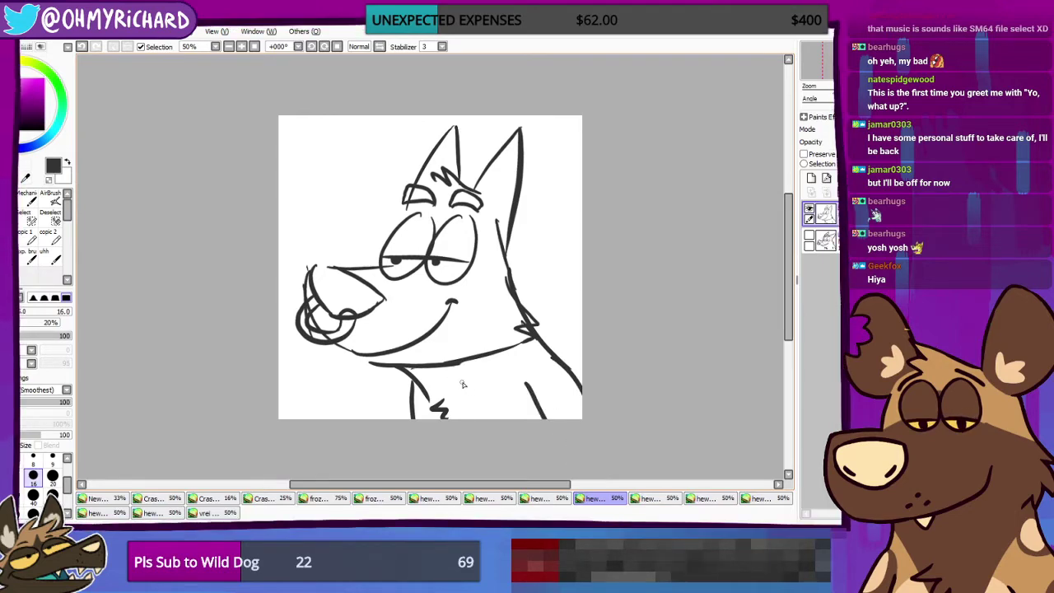
Step: Erase the stray overlapping strokes inside the rounded muzzle tip below the nose
{"action": "key", "text": "e"}
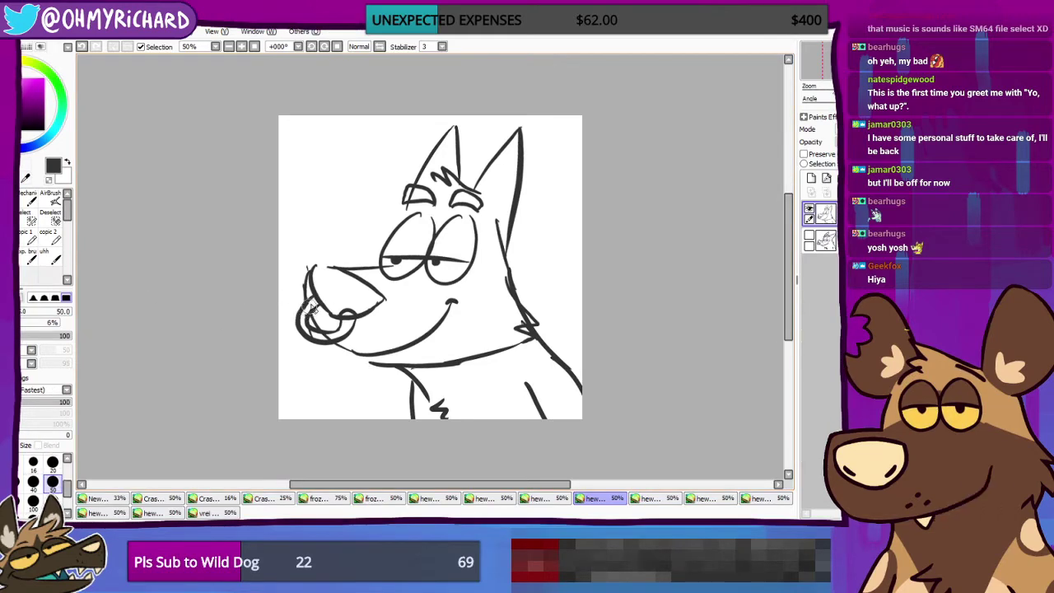
{"action": "left_click_drag", "start_coordinate": [309, 333], "coordinate": [323, 336]}
{"action": "key", "text": "n"}
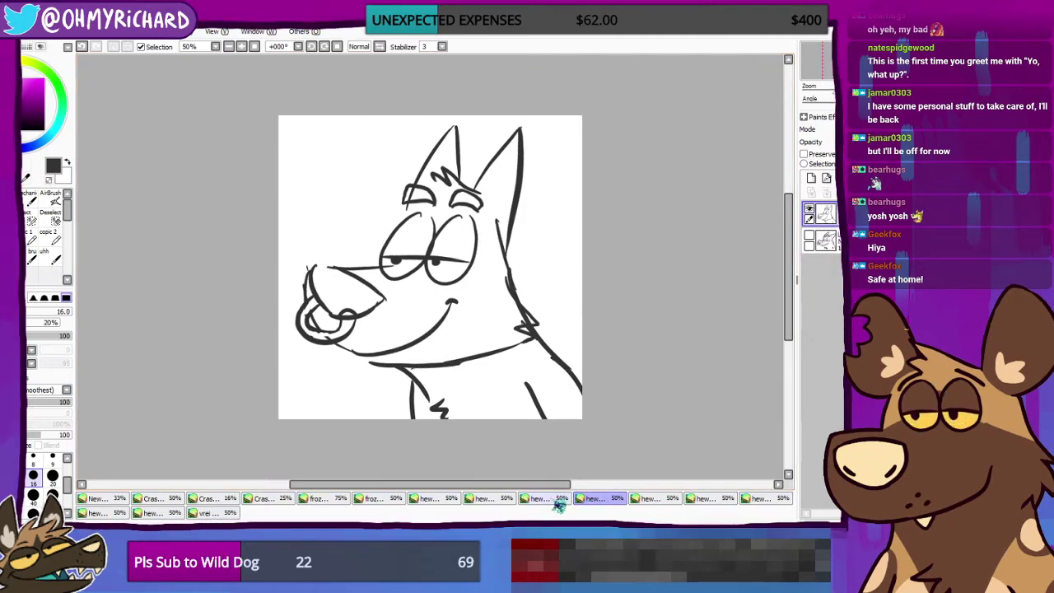
Step: Choose a pink drawing colour and add a new layer above the smirking wolf sketch
{"action": "left_click", "coordinate": [69, 162]}
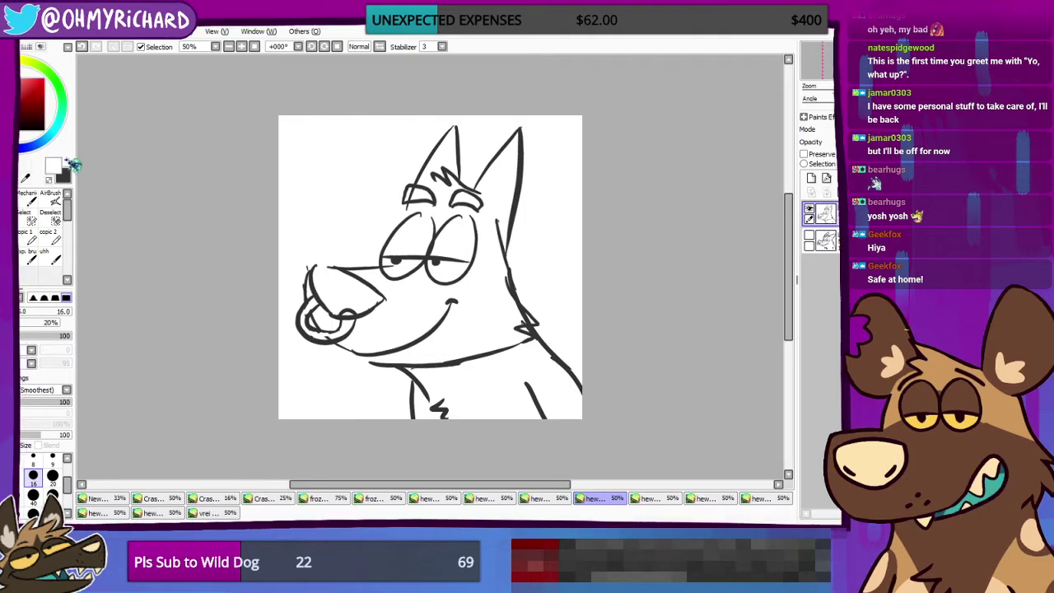
{"action": "left_click", "coordinate": [22, 83]}
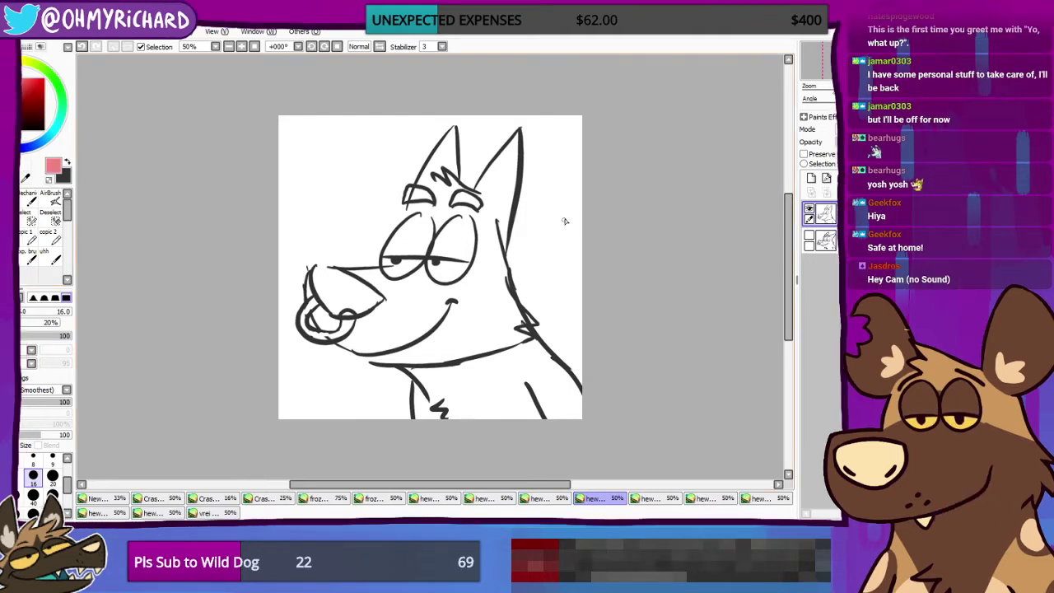
{"action": "left_click", "coordinate": [810, 178]}
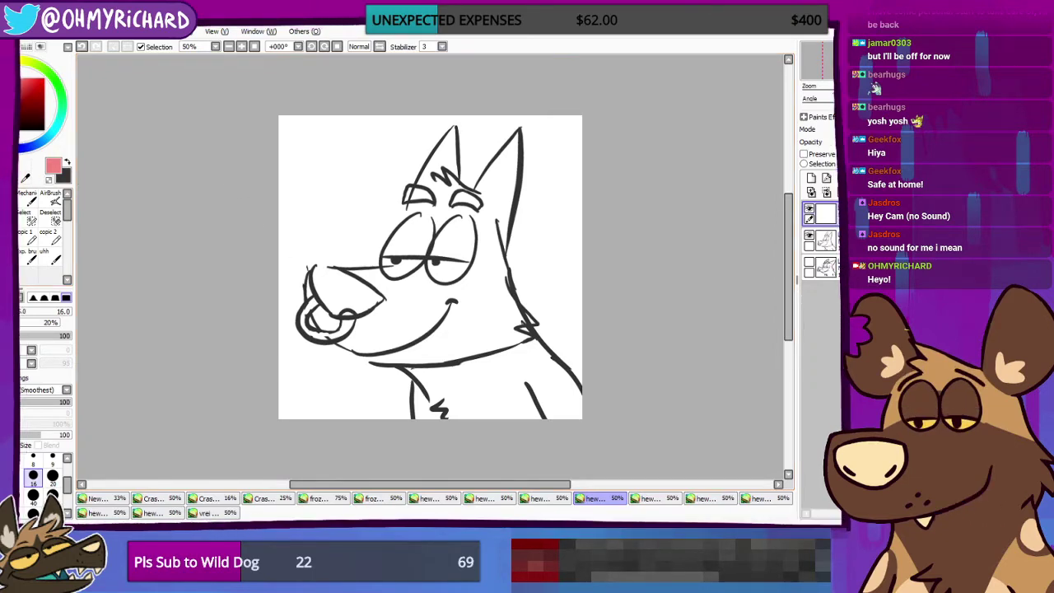
Step: Letter "ViA" in dark strokes in the empty space beside the ears, and lasso and delete the lettering
{"action": "key", "text": "x"}
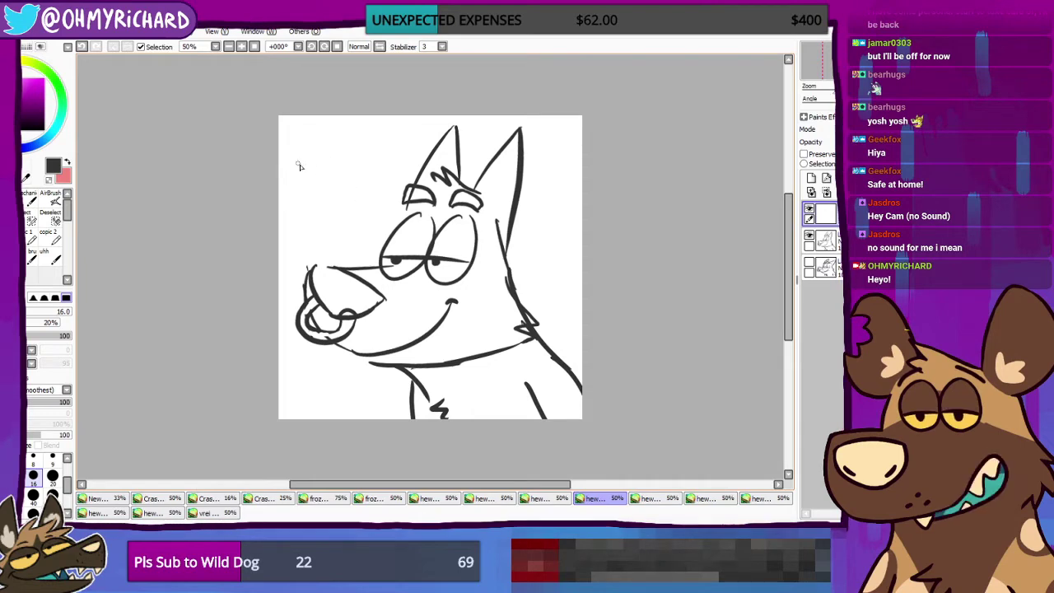
{"action": "left_click_drag", "start_coordinate": [300, 145], "coordinate": [308, 183]}
{"action": "mouse_move", "coordinate": [341, 145]}
{"action": "left_mouse_down"}
{"action": "mouse_move", "coordinate": [333, 179]}
{"action": "mouse_move", "coordinate": [352, 178]}
{"action": "left_mouse_up"}
{"action": "left_click_drag", "start_coordinate": [336, 166], "coordinate": [349, 168]}
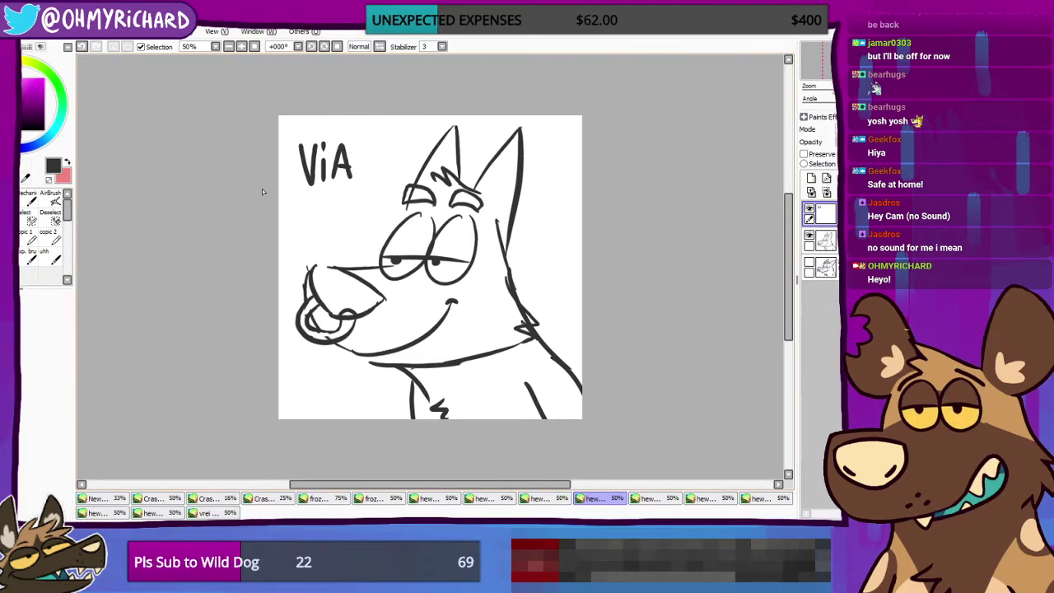
{"action": "mouse_move", "coordinate": [298, 202]}
{"action": "left_mouse_down"}
{"action": "mouse_move", "coordinate": [379, 143]}
{"action": "mouse_move", "coordinate": [283, 206]}
{"action": "left_mouse_up"}
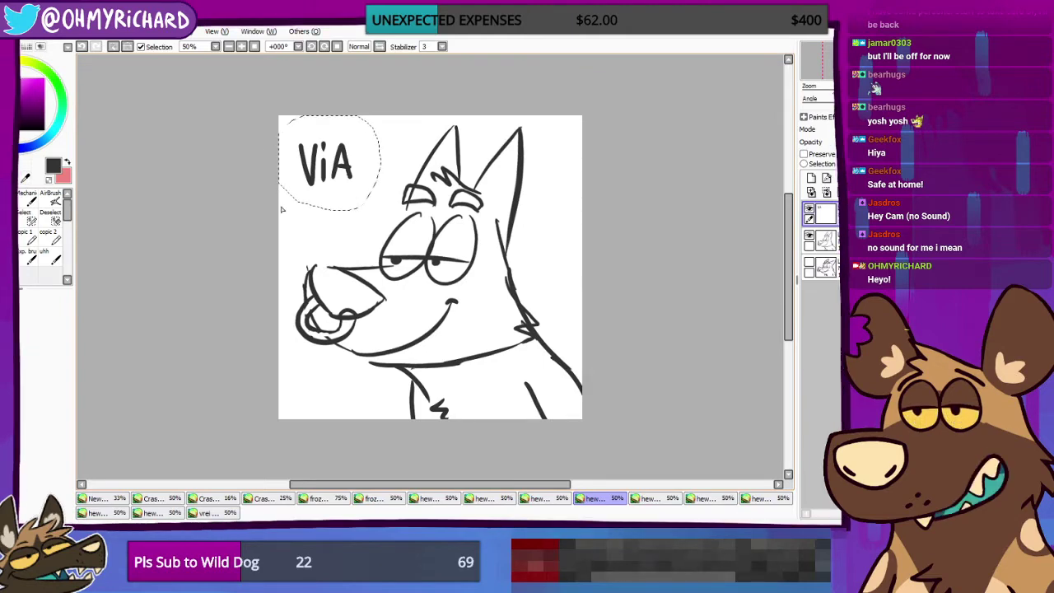
{"action": "key", "text": "Delete"}
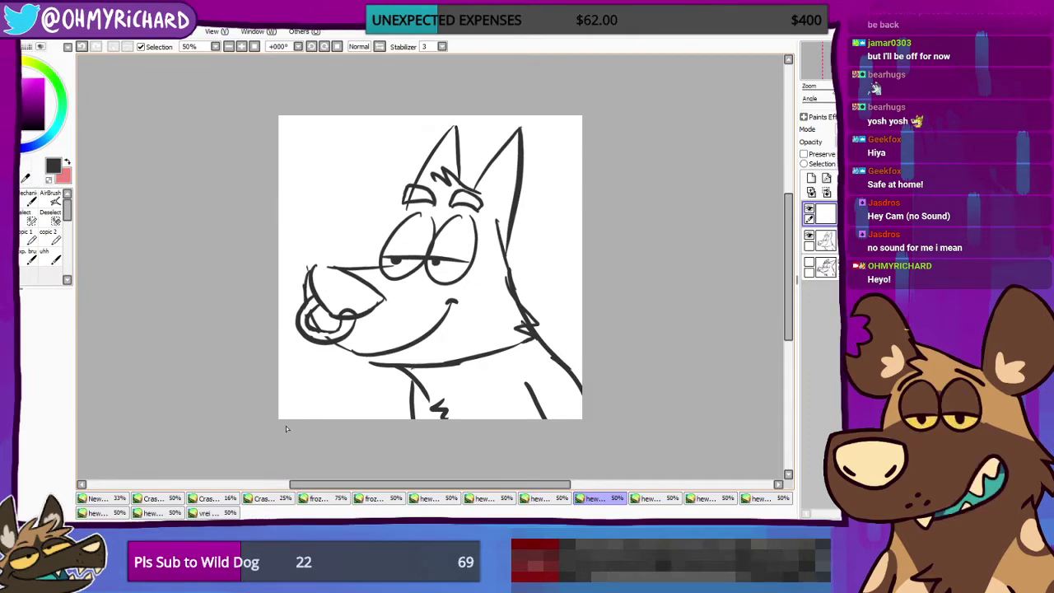
Step: Look through the neighbouring open wolf sketches and compare them with the smirking bust
{"action": "left_click", "coordinate": [655, 499]}
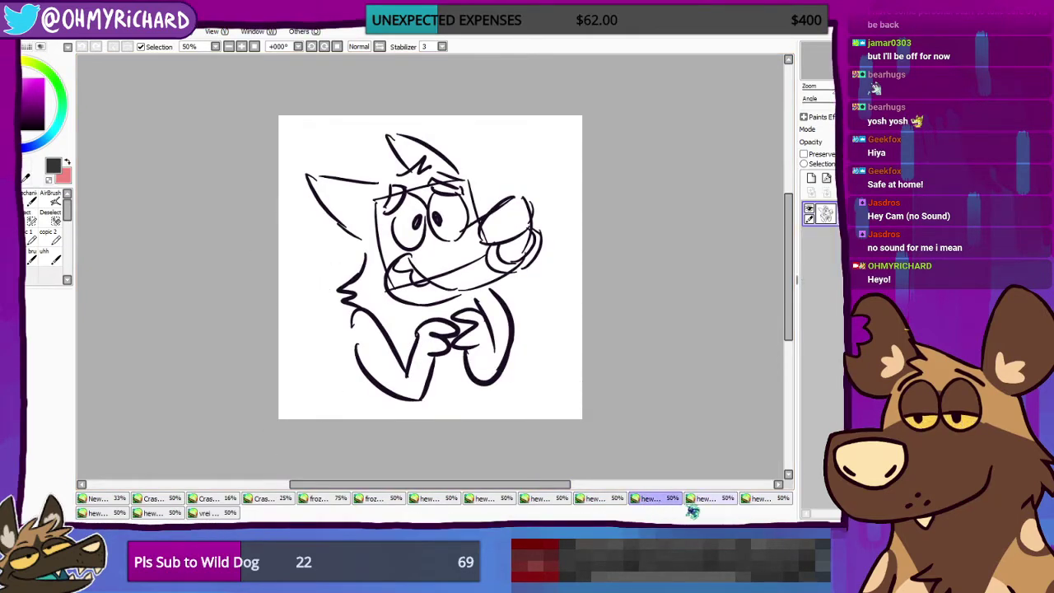
{"action": "left_click", "coordinate": [711, 502]}
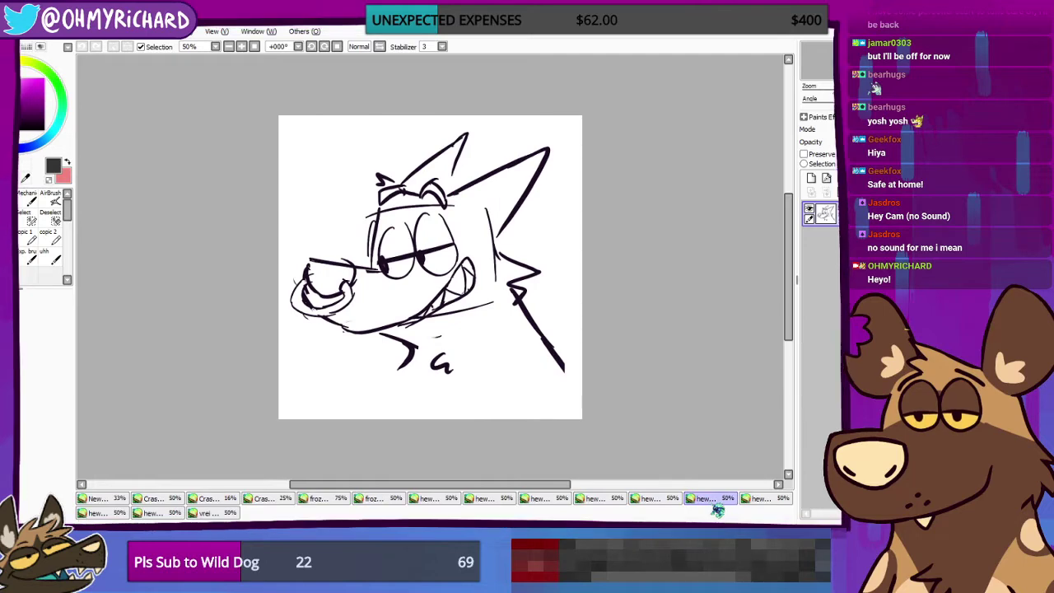
{"action": "left_click", "coordinate": [670, 503]}
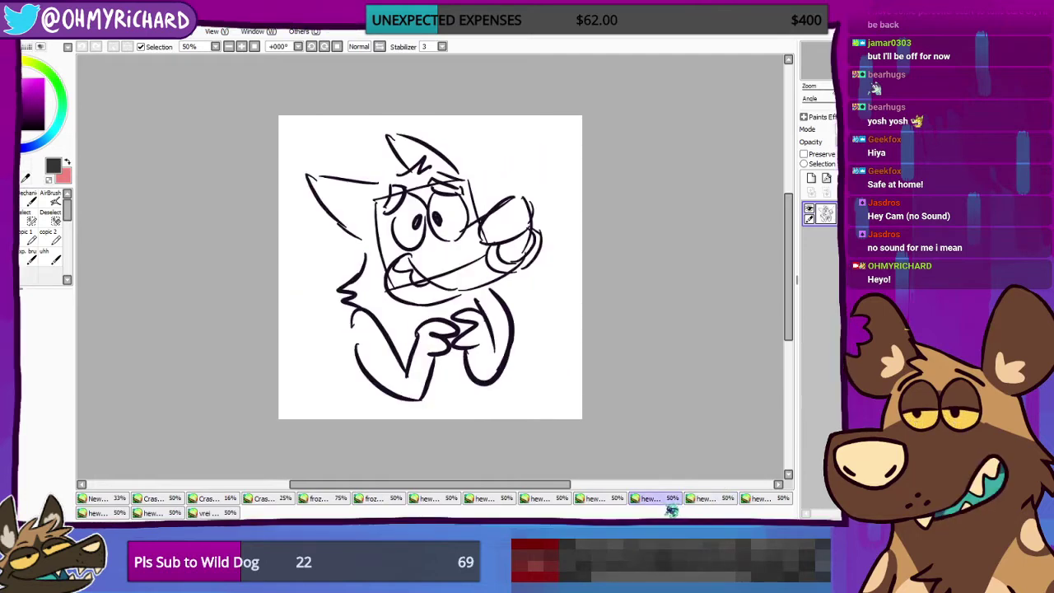
{"action": "left_click", "coordinate": [609, 502]}
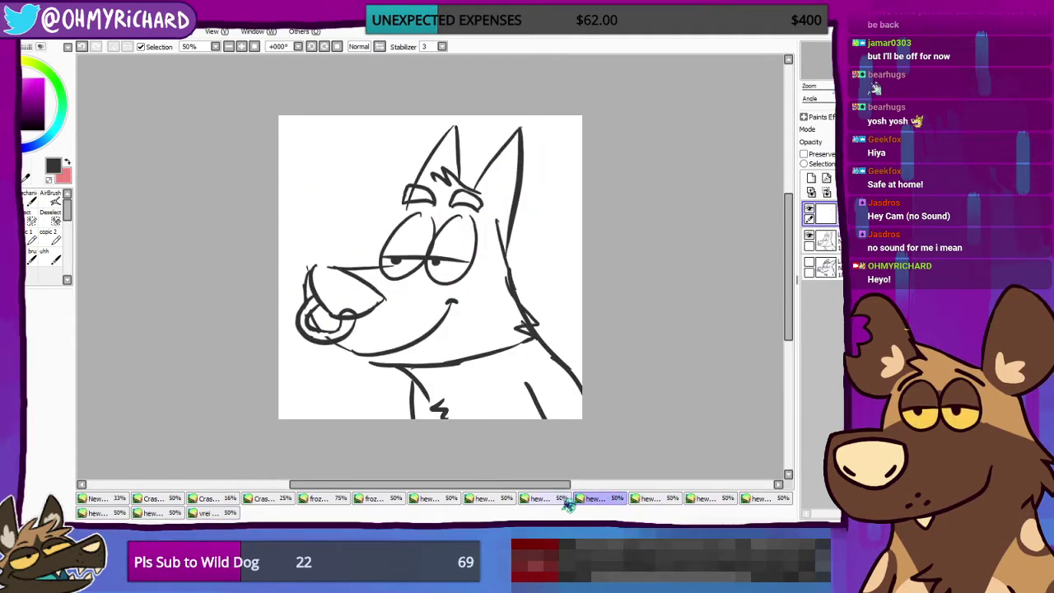
{"action": "left_click", "coordinate": [631, 501]}
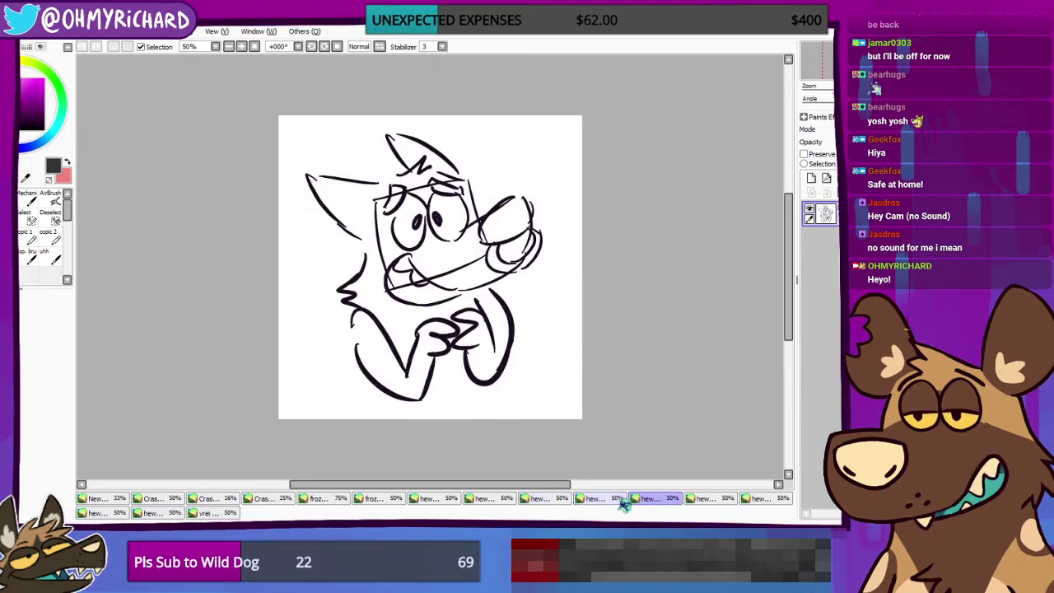
{"action": "left_click", "coordinate": [561, 504]}
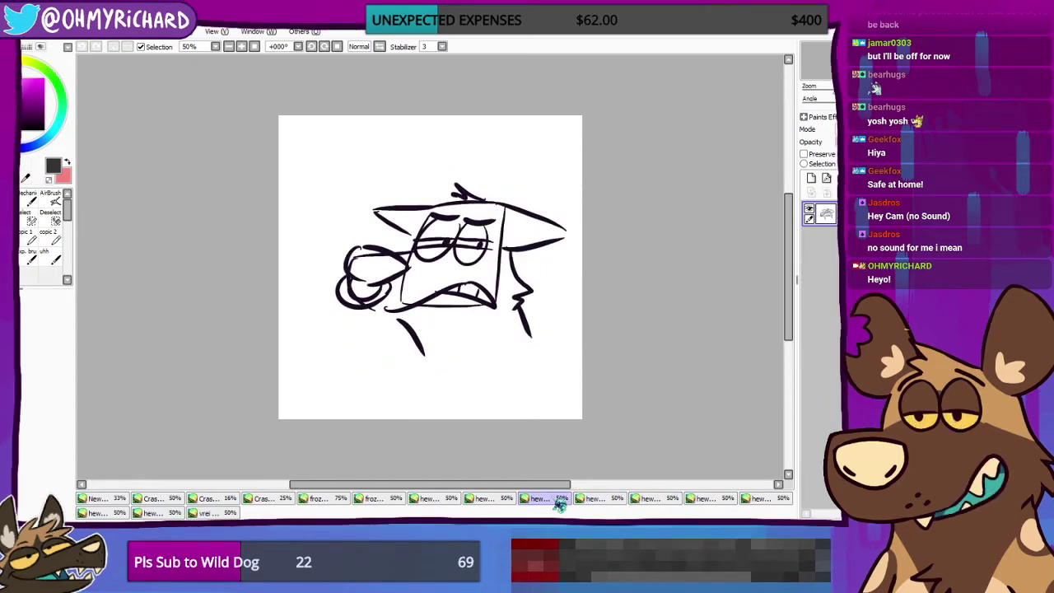
Step: Open the worried, grimacing wolf sketch, add a layer above its line art and choose a deeper red drawing colour
{"action": "left_click", "coordinate": [486, 499]}
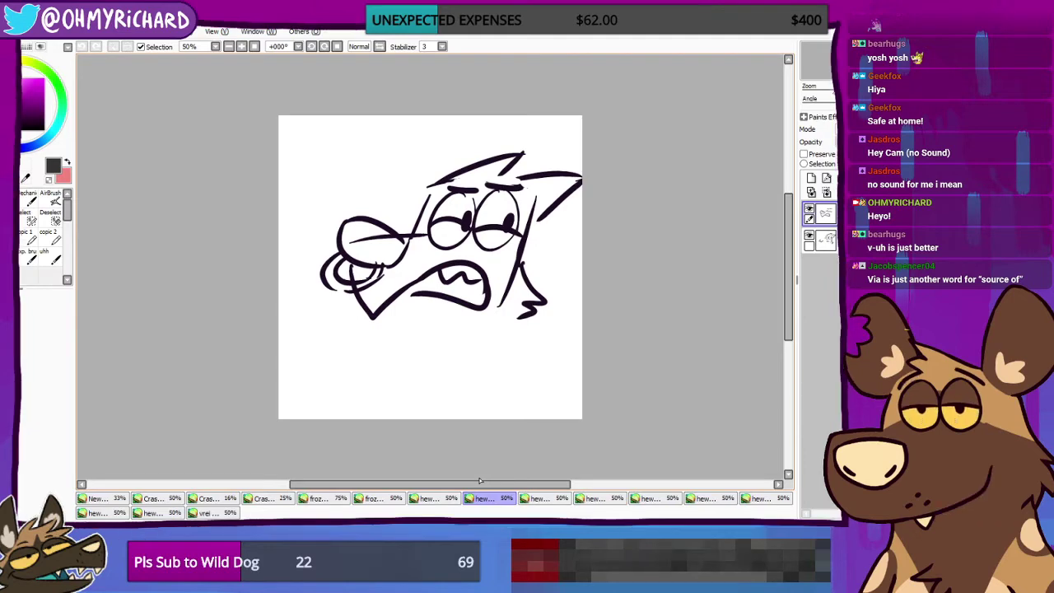
{"action": "left_click", "coordinate": [34, 217]}
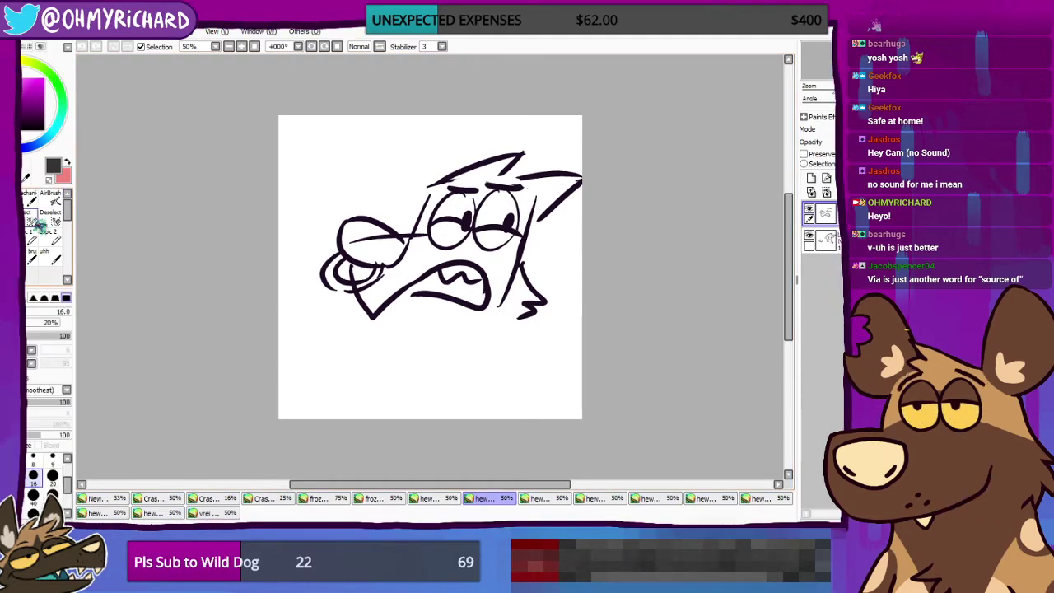
{"action": "left_click", "coordinate": [67, 163]}
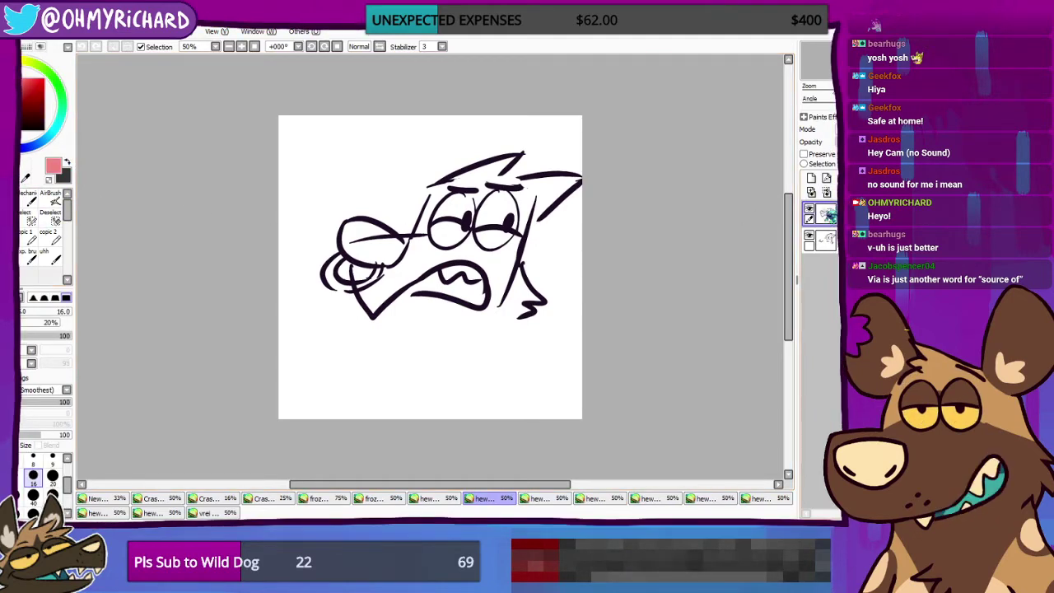
{"action": "left_click", "coordinate": [819, 213]}
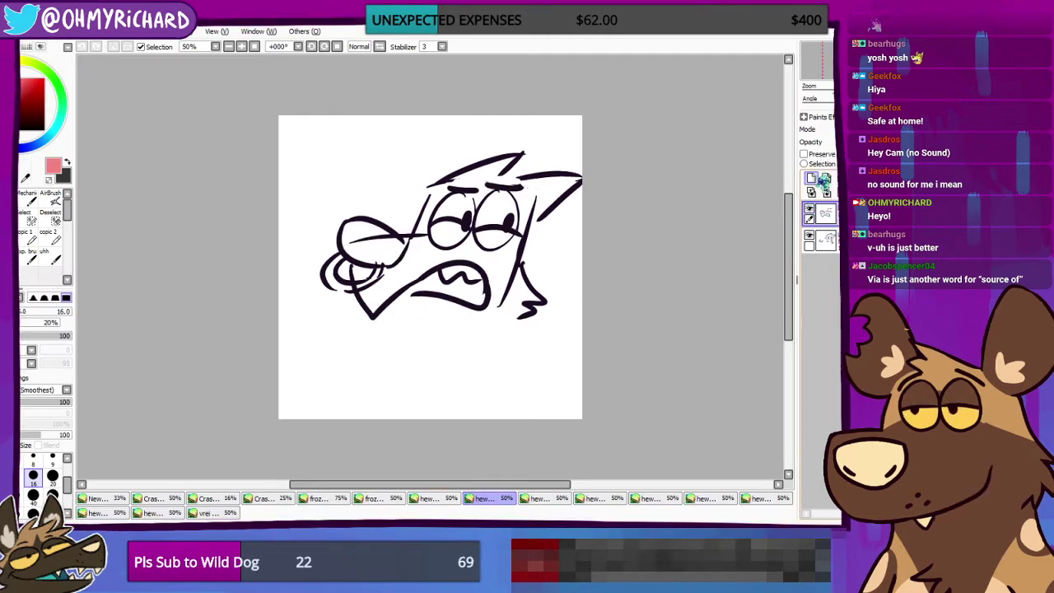
{"action": "left_click", "coordinate": [810, 178]}
{"action": "left_click", "coordinate": [823, 240]}
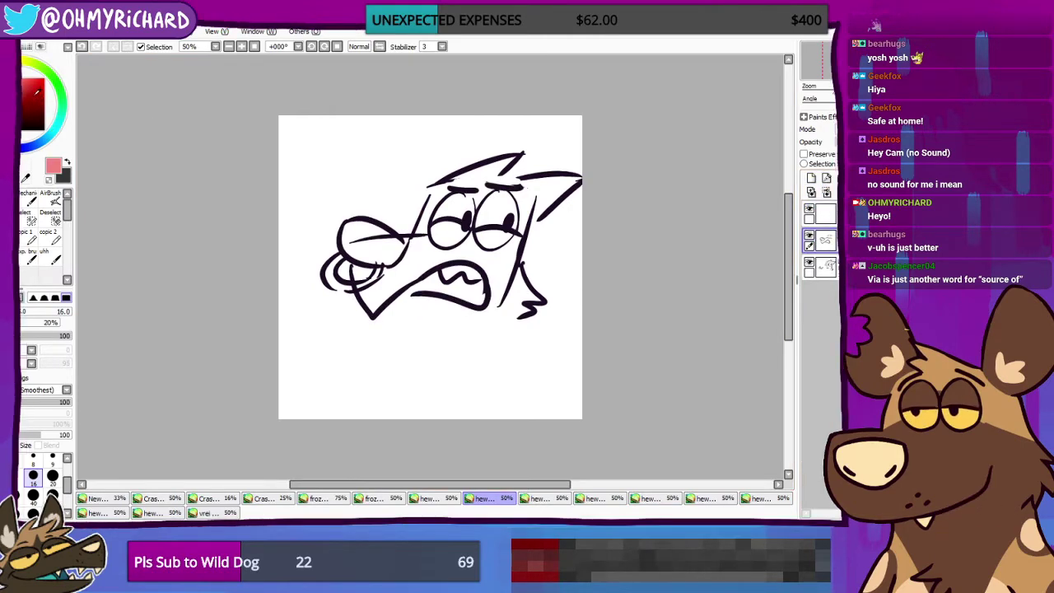
{"action": "left_click", "coordinate": [24, 84]}
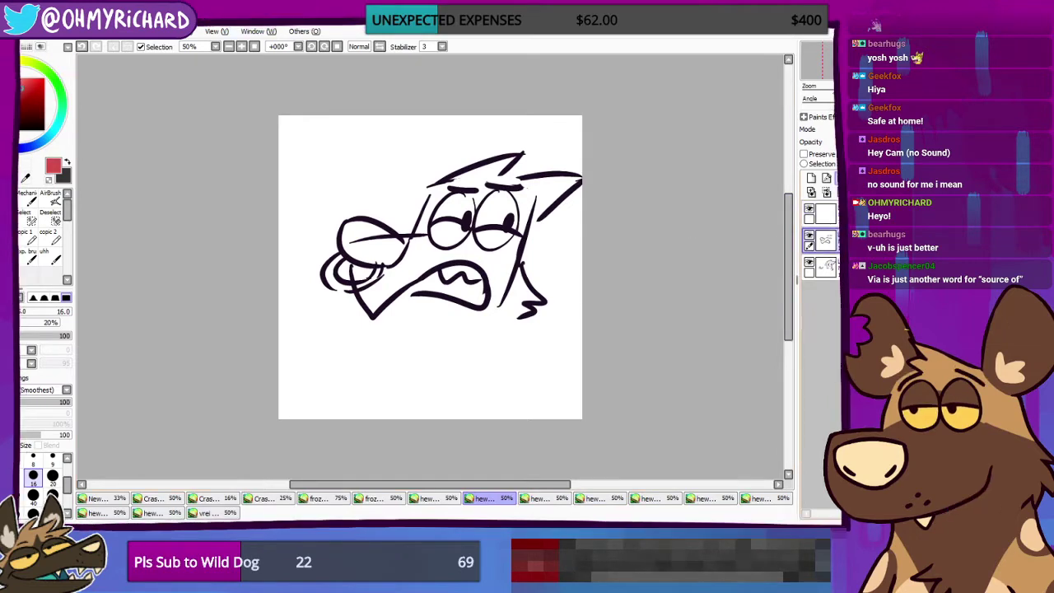
Step: Group the wolf's line-art layers into a new folder, lower the folder's opacity and make the blank layer above it active
{"action": "left_click", "coordinate": [835, 178]}
{"action": "left_click_drag", "start_coordinate": [826, 267], "coordinate": [826, 240]}
{"action": "left_click", "coordinate": [826, 239]}
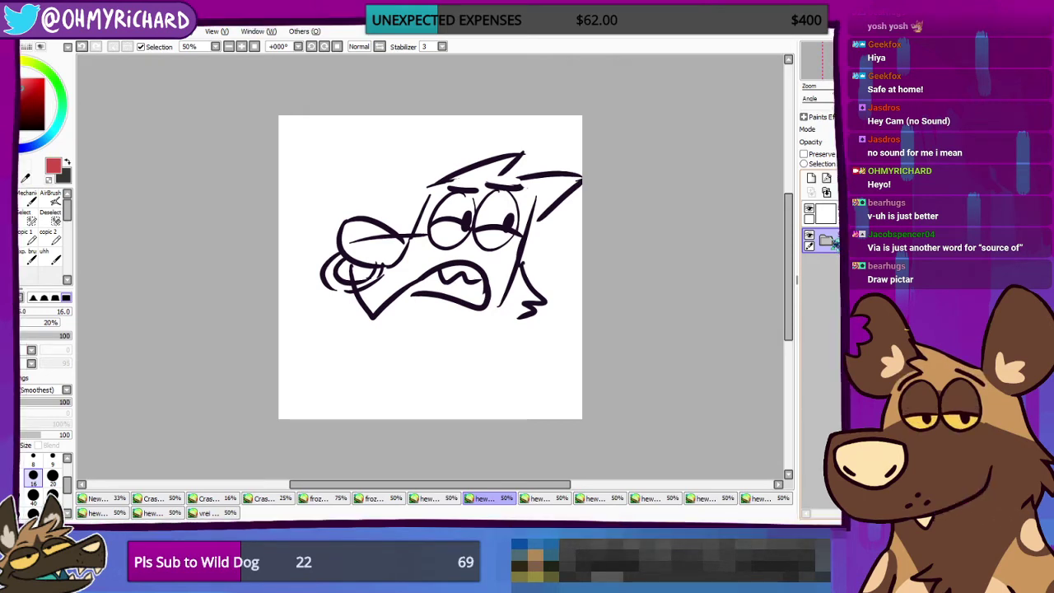
{"action": "left_click", "coordinate": [821, 216]}
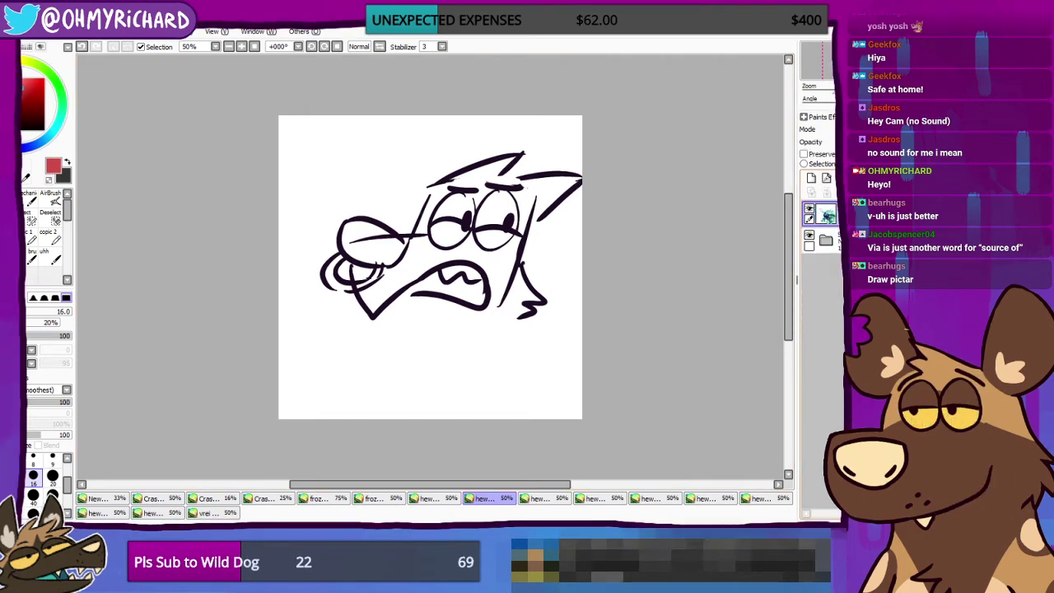
{"action": "left_click", "coordinate": [826, 241]}
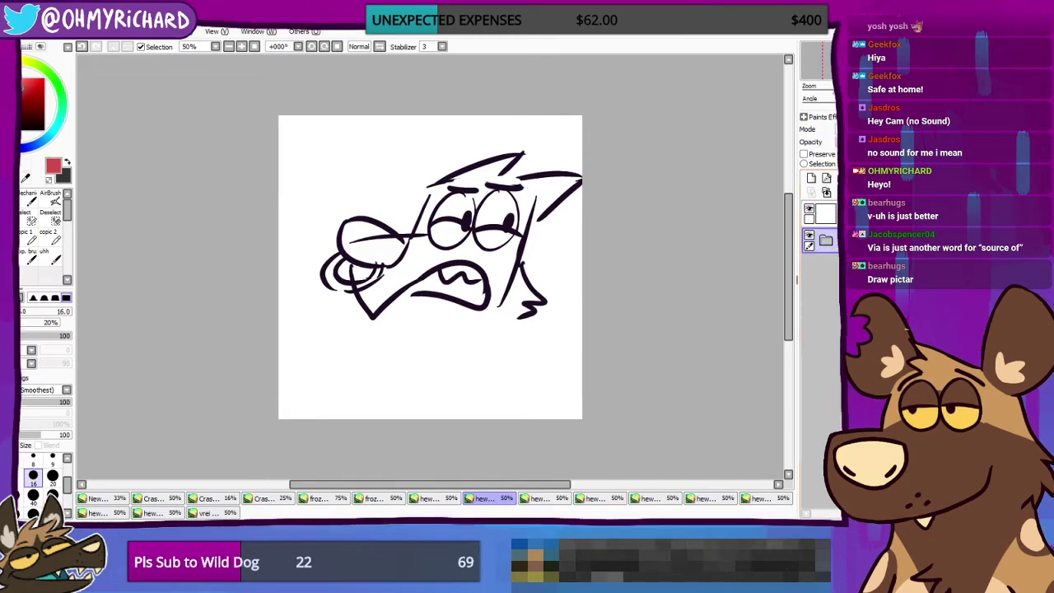
{"action": "left_click_drag", "start_coordinate": [905, 141], "coordinate": [864, 142]}
{"action": "left_click", "coordinate": [823, 214]}
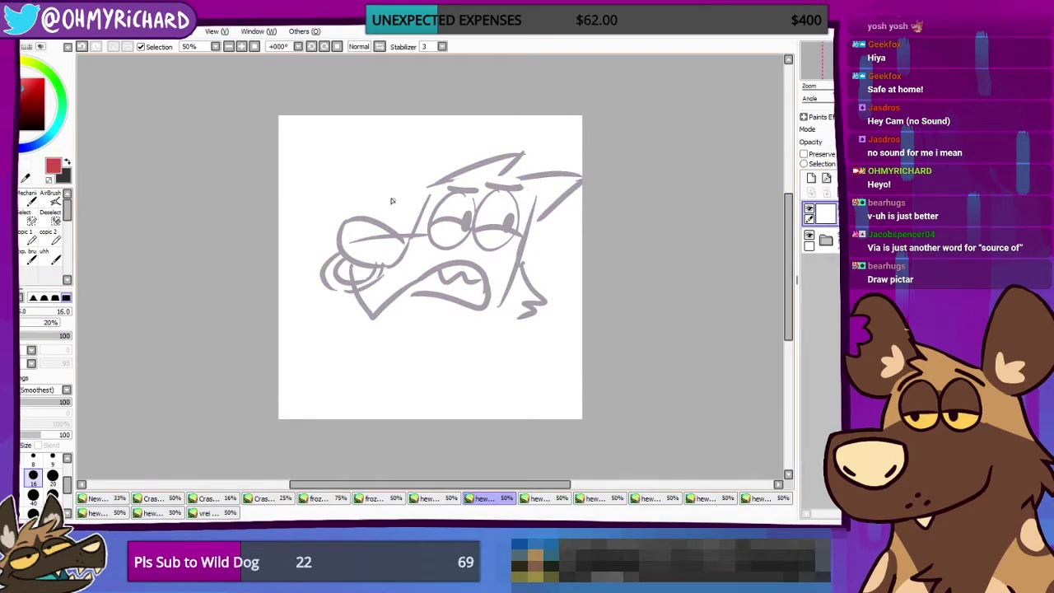
Step: Sketch a slanted red box over the wolf's face, running from the brows down to the bottom of the mouth
{"action": "left_click_drag", "start_coordinate": [435, 183], "coordinate": [401, 272]}
{"action": "key", "text": "ctrl+z"}
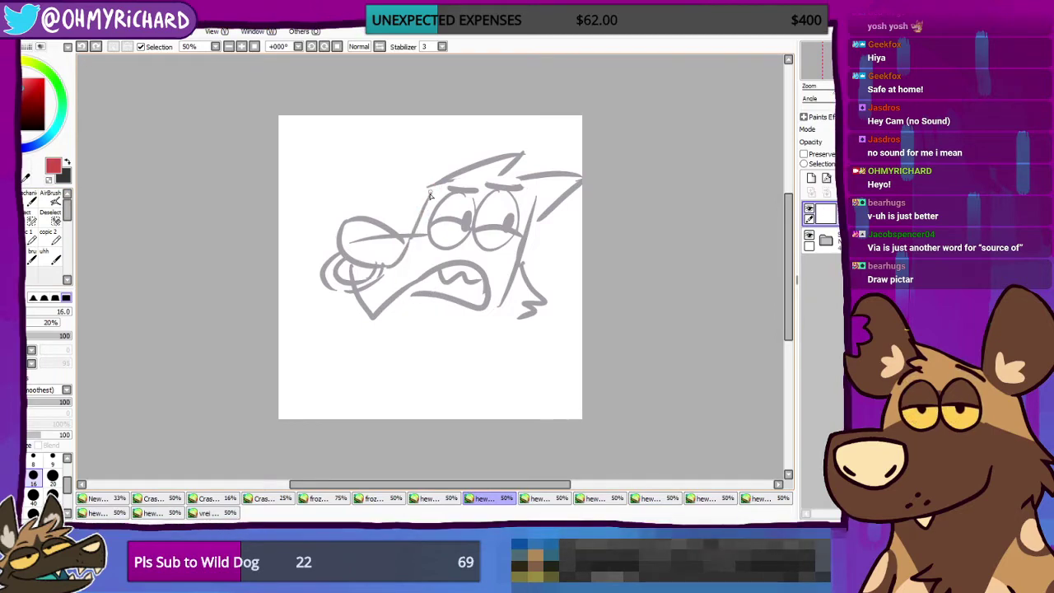
{"action": "mouse_move", "coordinate": [428, 194]}
{"action": "left_mouse_down"}
{"action": "mouse_move", "coordinate": [398, 310]}
{"action": "mouse_move", "coordinate": [410, 239]}
{"action": "mouse_move", "coordinate": [394, 306]}
{"action": "mouse_move", "coordinate": [522, 296]}
{"action": "left_mouse_up"}
{"action": "key", "text": "ctrl+z"}
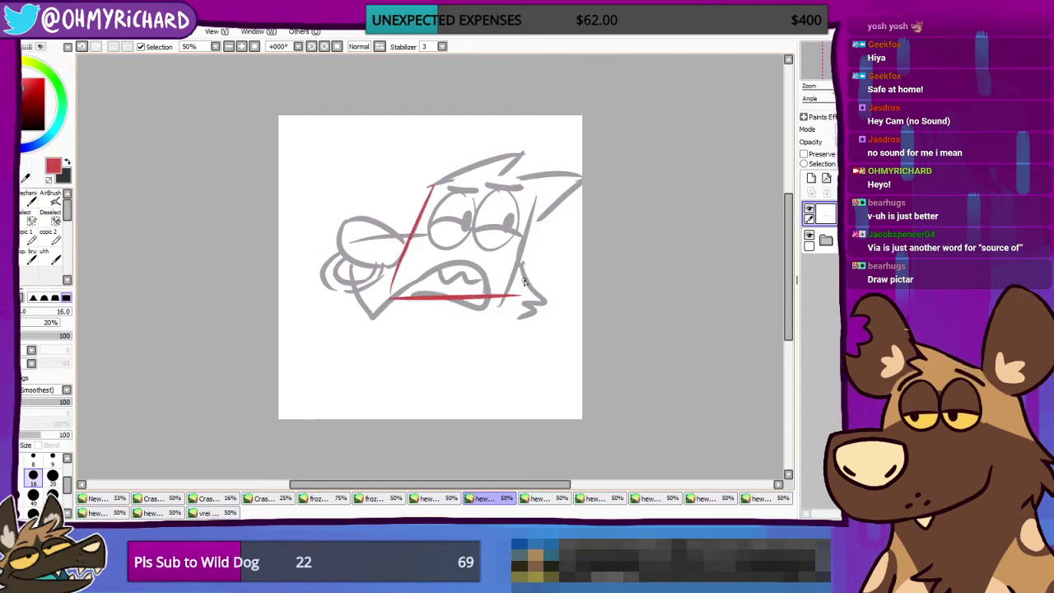
{"action": "key", "text": "ctrl+z"}
{"action": "key", "text": "ctrl+z"}
{"action": "left_click_drag", "start_coordinate": [400, 298], "coordinate": [525, 304]}
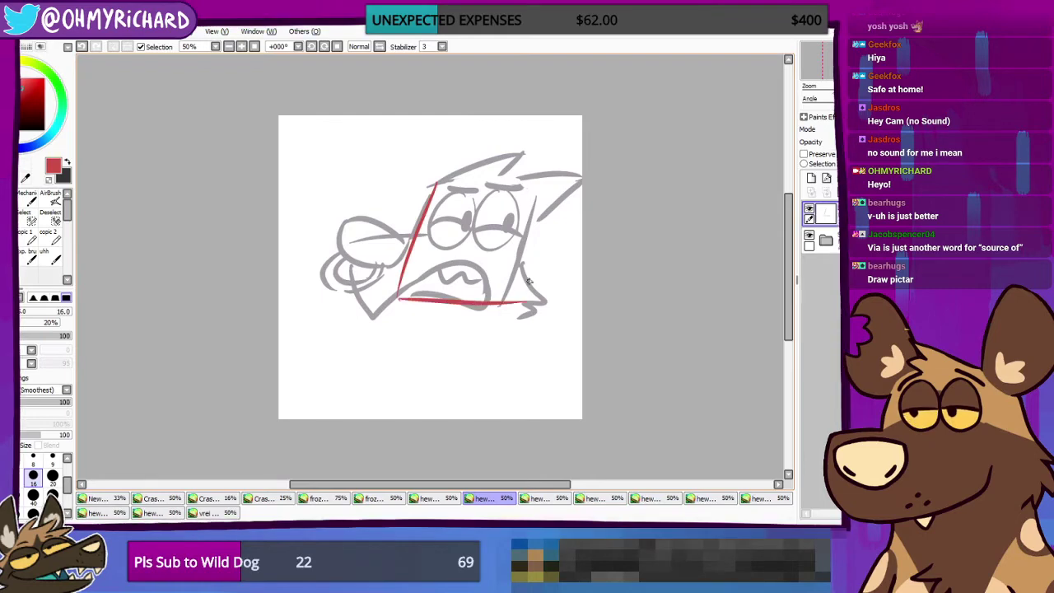
{"action": "left_click_drag", "start_coordinate": [535, 196], "coordinate": [514, 301]}
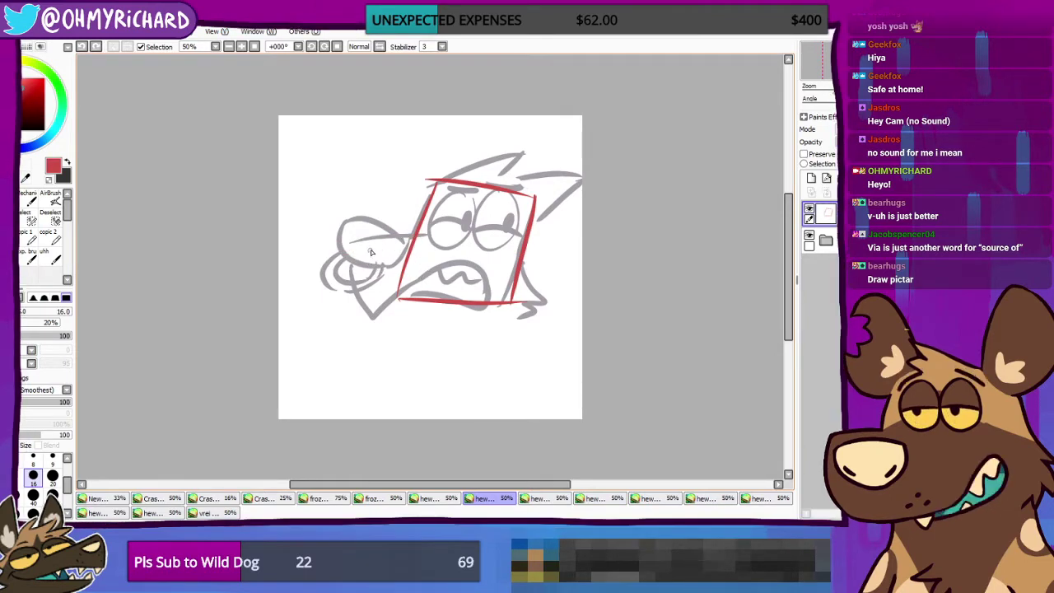
{"action": "mouse_move", "coordinate": [351, 235]}
{"action": "left_mouse_down"}
{"action": "mouse_move", "coordinate": [370, 325]}
{"action": "mouse_move", "coordinate": [449, 274]}
{"action": "left_mouse_up"}
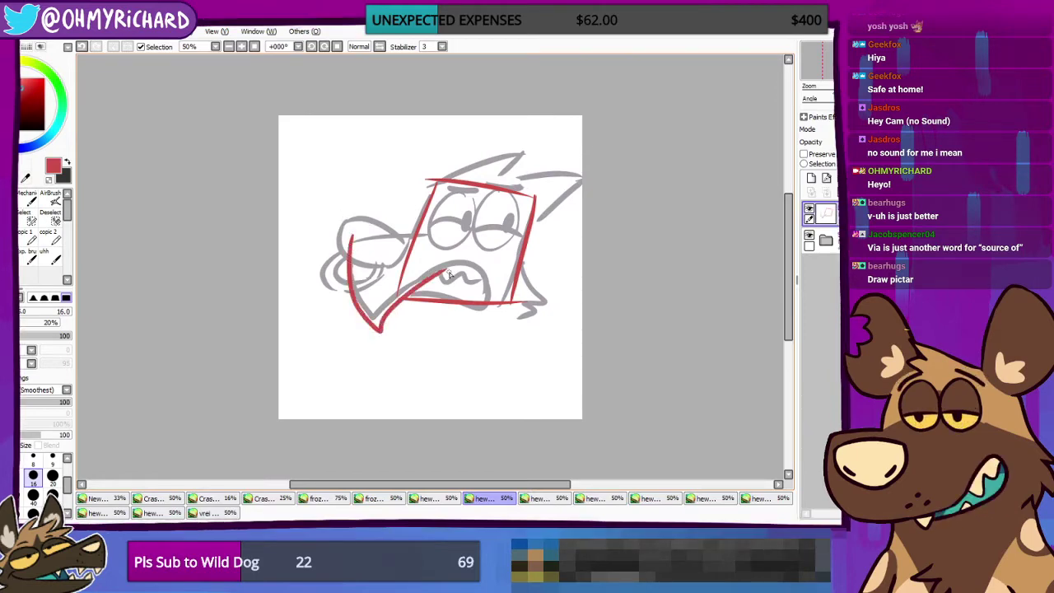
{"action": "key", "text": "ctrl+z"}
{"action": "left_click_drag", "start_coordinate": [349, 248], "coordinate": [374, 318]}
{"action": "key", "text": "ctrl+z"}
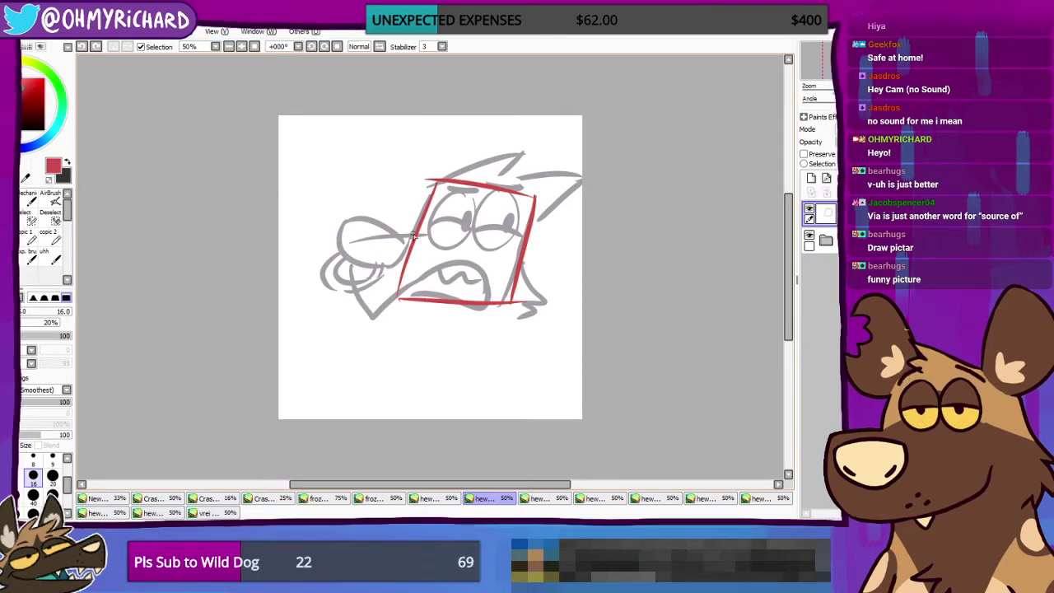
Step: Draw the top edge of the muzzle out from the face box and curve its front down towards the chin in red
{"action": "left_click_drag", "start_coordinate": [424, 234], "coordinate": [347, 239]}
{"action": "key", "text": "ctrl+z"}
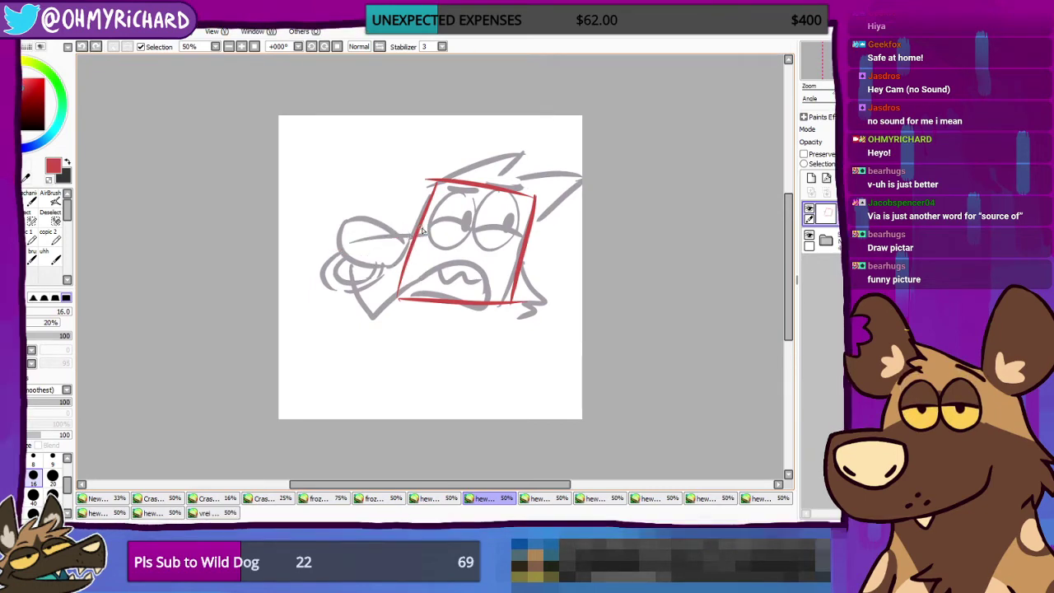
{"action": "left_click_drag", "start_coordinate": [421, 227], "coordinate": [348, 239]}
{"action": "key", "text": "ctrl+z"}
{"action": "mouse_move", "coordinate": [422, 229]}
{"action": "left_mouse_down"}
{"action": "mouse_move", "coordinate": [348, 238]}
{"action": "mouse_move", "coordinate": [367, 301]}
{"action": "left_mouse_up"}
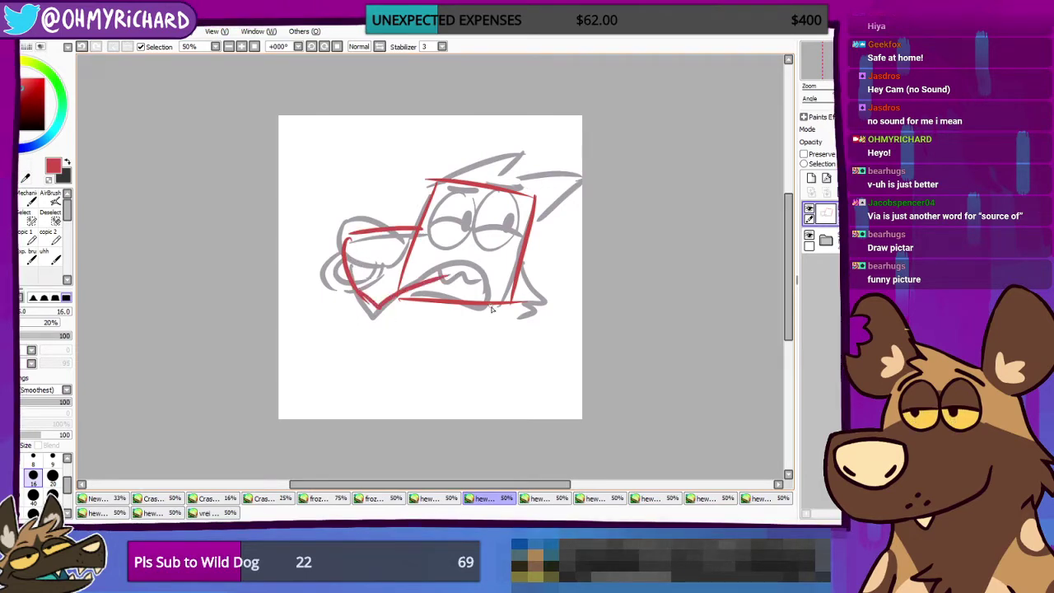
{"action": "key", "text": "ctrl+z"}
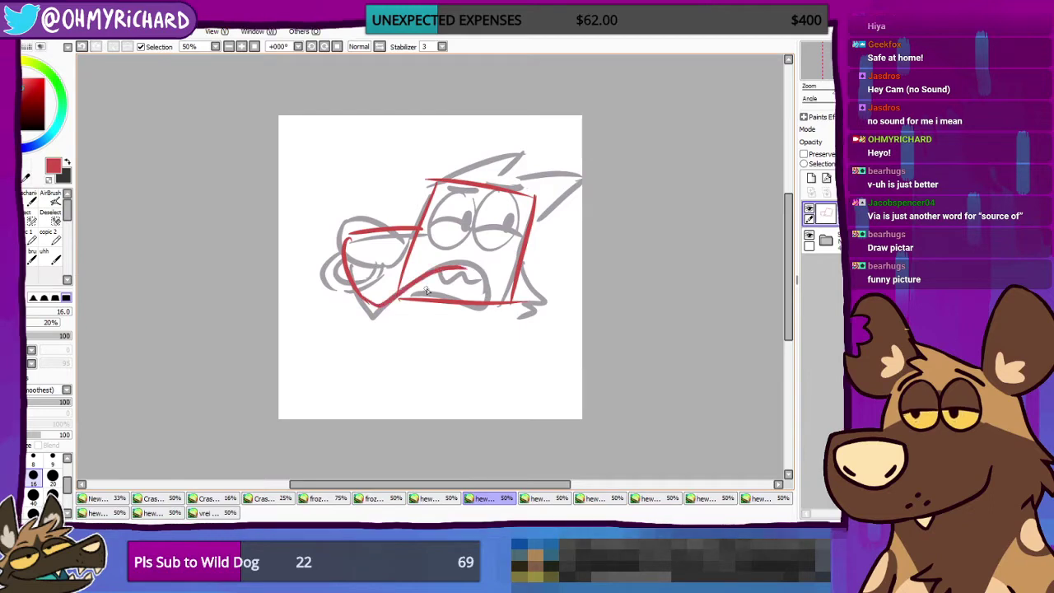
{"action": "key", "text": "ctrl+z"}
{"action": "left_click_drag", "start_coordinate": [364, 301], "coordinate": [473, 258]}
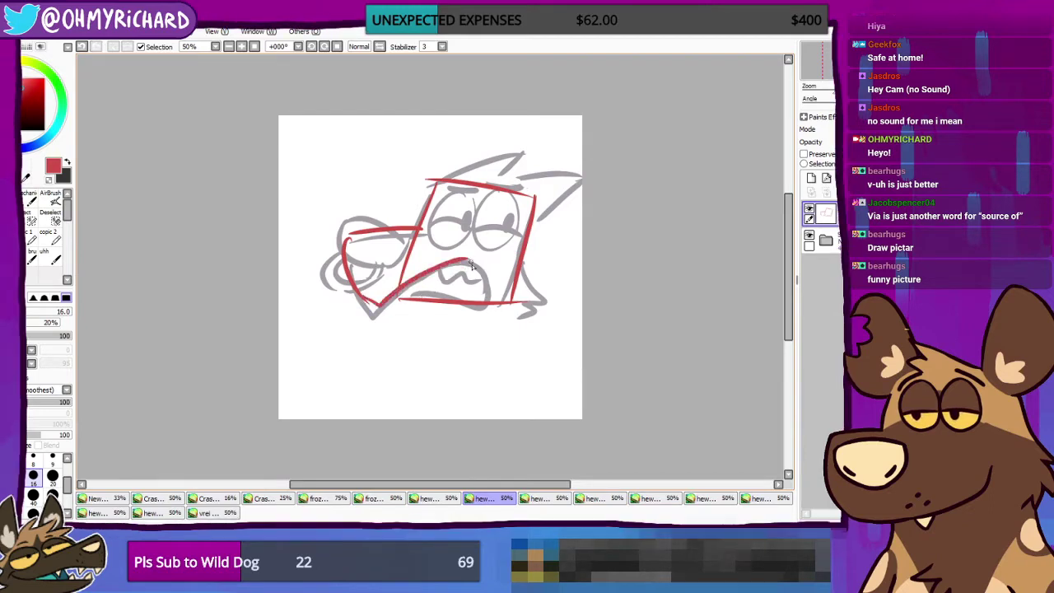
{"action": "key", "text": "ctrl+z"}
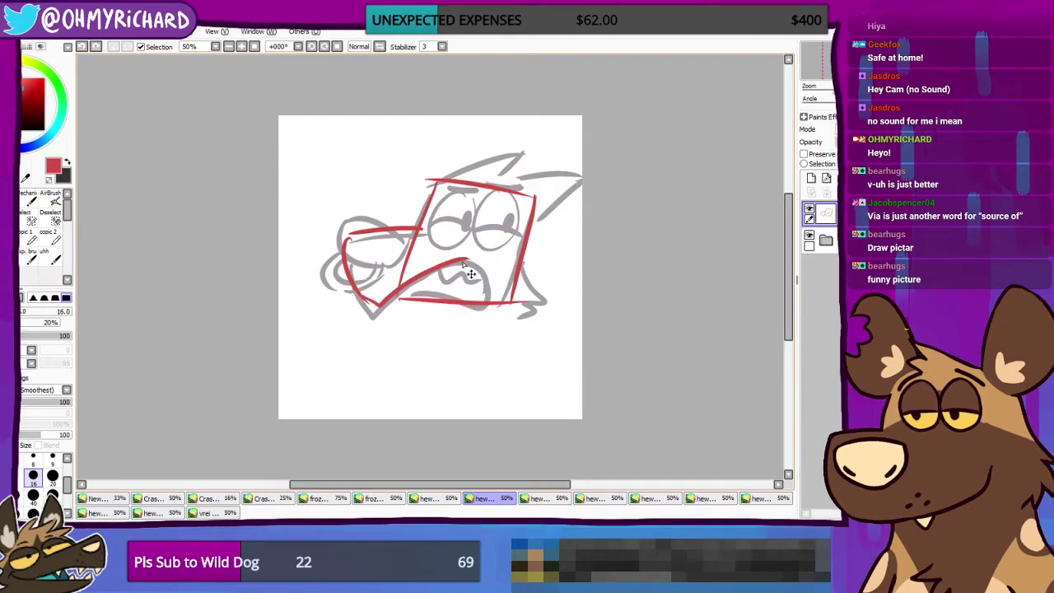
{"action": "key", "text": "ctrl+z"}
{"action": "key", "text": "ctrl+z"}
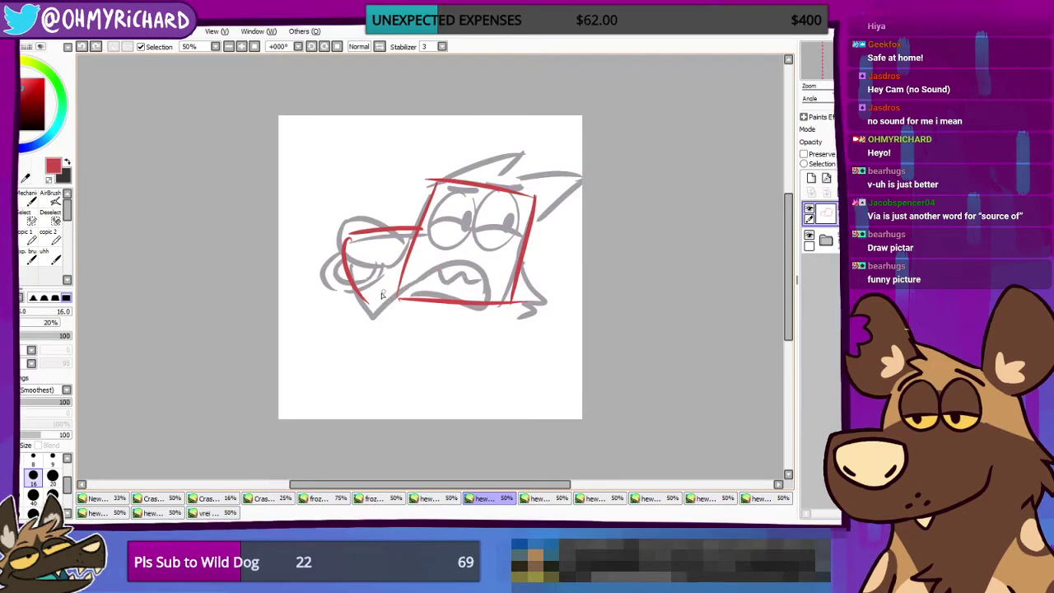
{"action": "left_click_drag", "start_coordinate": [361, 296], "coordinate": [474, 257]}
{"action": "key", "text": "ctrl+z"}
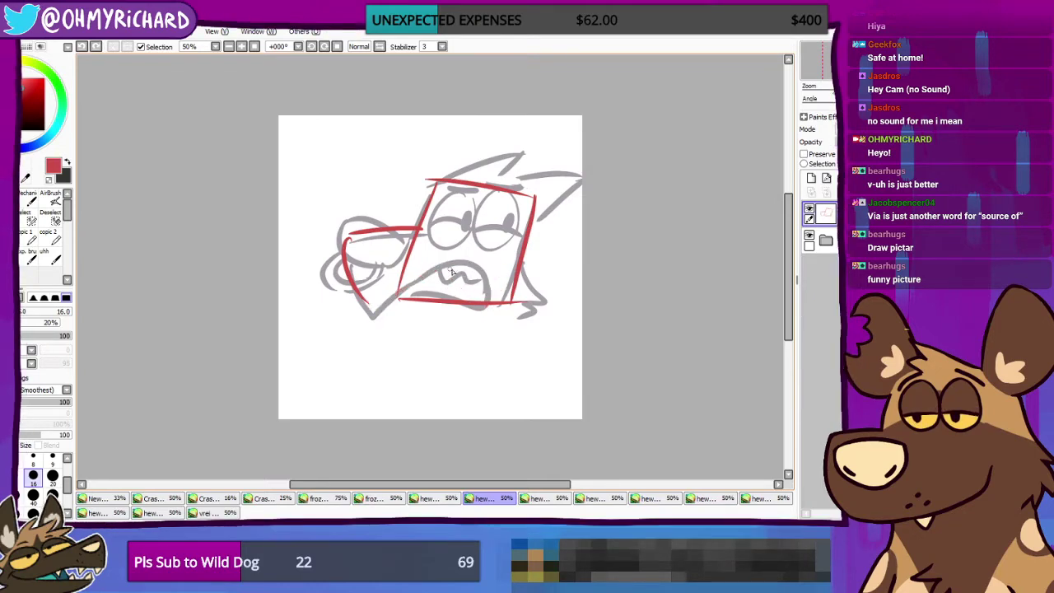
{"action": "mouse_move", "coordinate": [362, 296]}
{"action": "left_mouse_down"}
{"action": "mouse_move", "coordinate": [384, 309]}
{"action": "mouse_move", "coordinate": [479, 285]}
{"action": "left_mouse_up"}
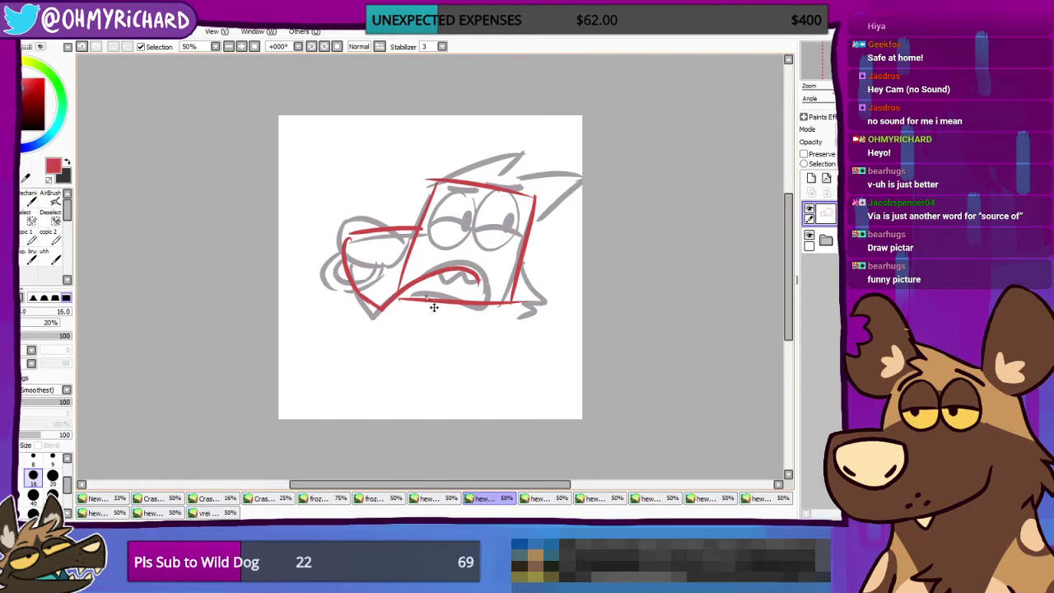
{"action": "key", "text": "ctrl+z"}
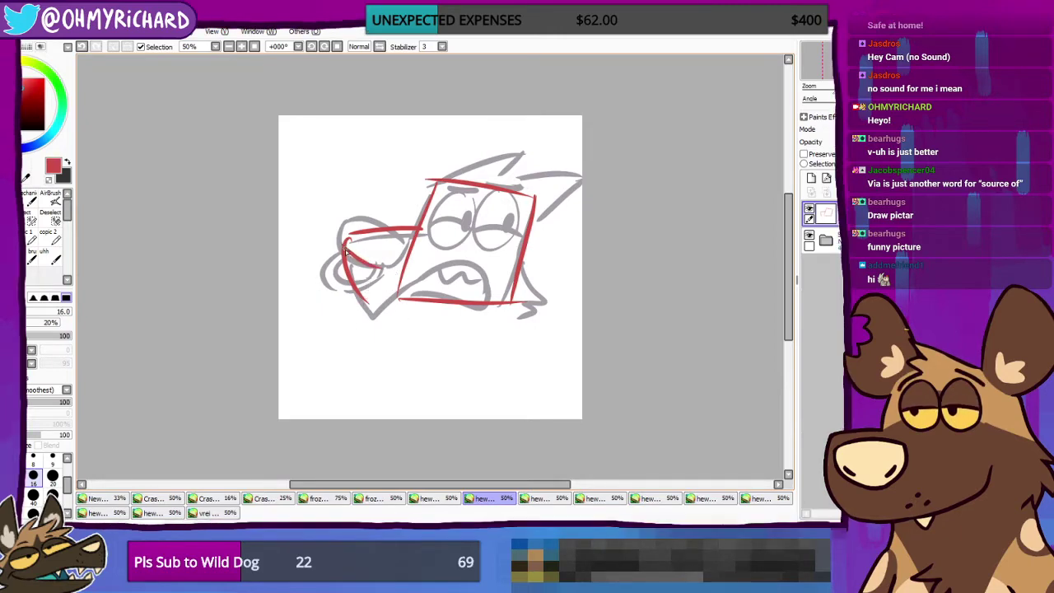
Step: Outline the nose, the angular eyebrows, the cheek tuft and the curved lower lip in red over the faded sketch
{"action": "left_click_drag", "start_coordinate": [368, 277], "coordinate": [405, 244]}
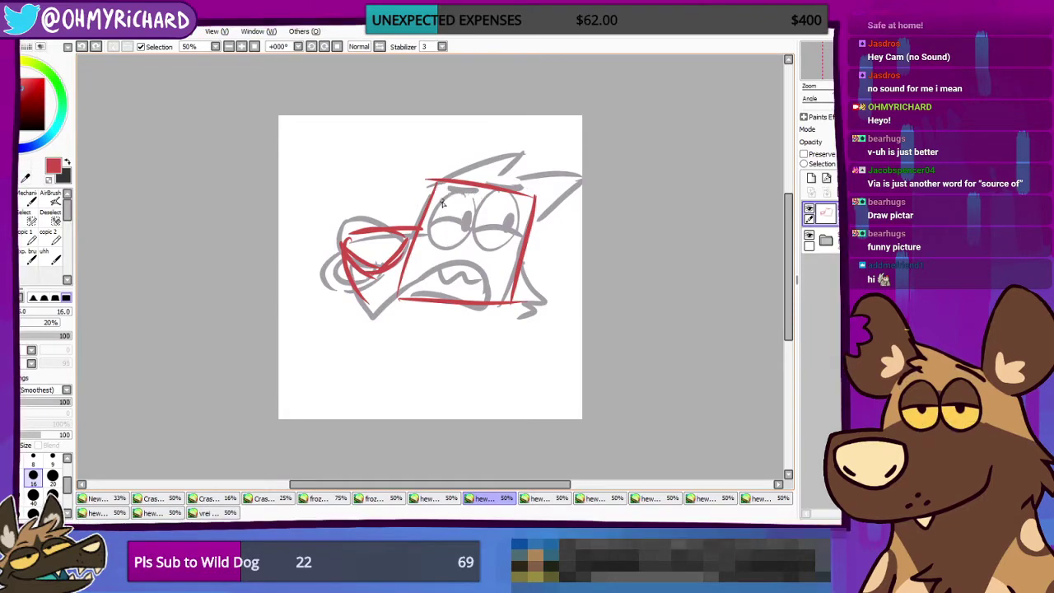
{"action": "left_click_drag", "start_coordinate": [443, 190], "coordinate": [481, 199]}
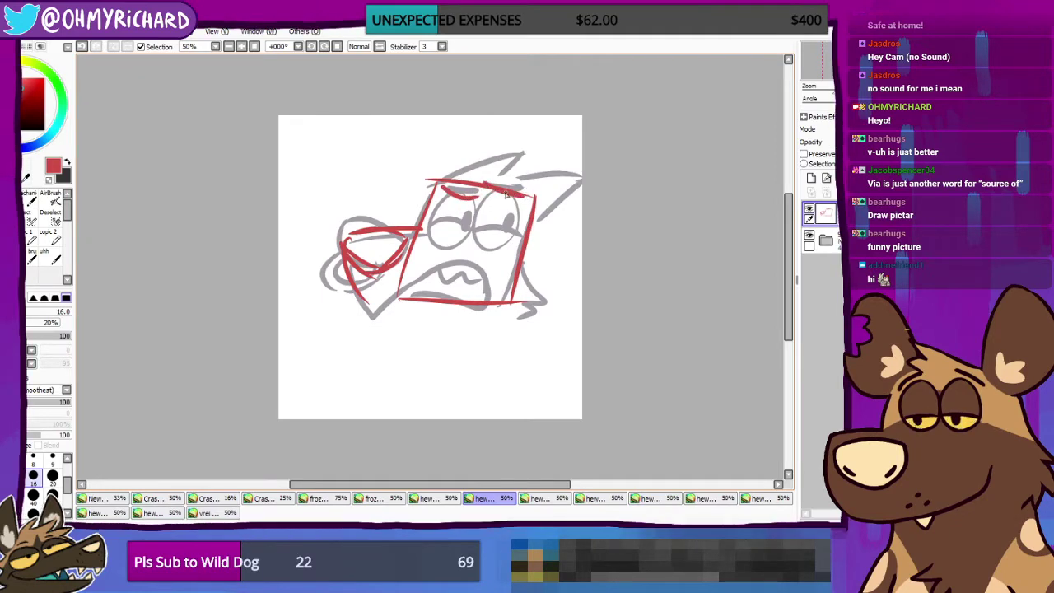
{"action": "mouse_move", "coordinate": [485, 187]}
{"action": "left_mouse_down"}
{"action": "mouse_move", "coordinate": [517, 183]}
{"action": "mouse_move", "coordinate": [527, 194]}
{"action": "left_mouse_up"}
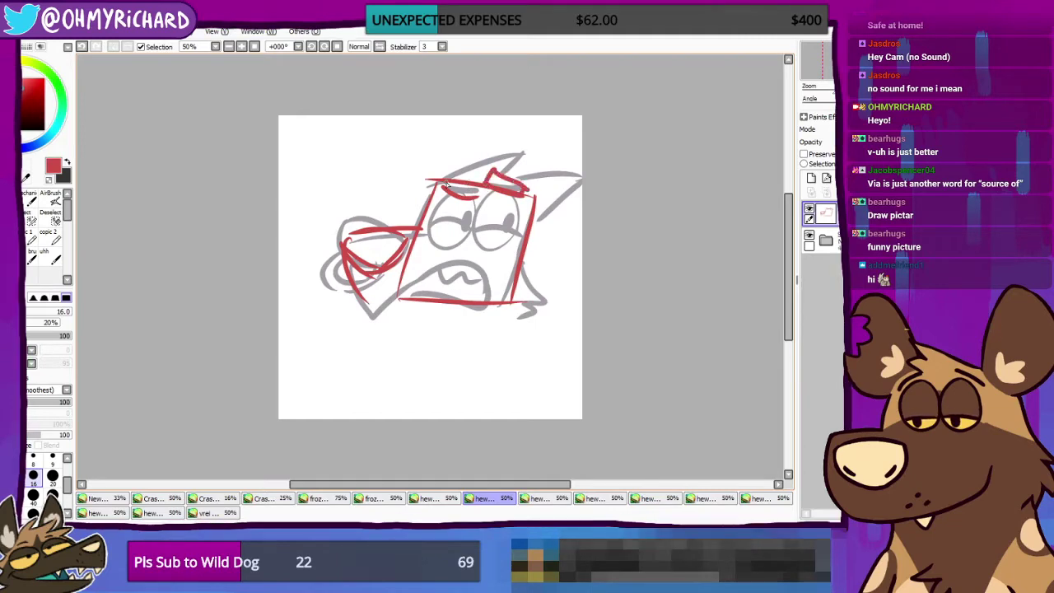
{"action": "left_click_drag", "start_coordinate": [445, 185], "coordinate": [475, 194]}
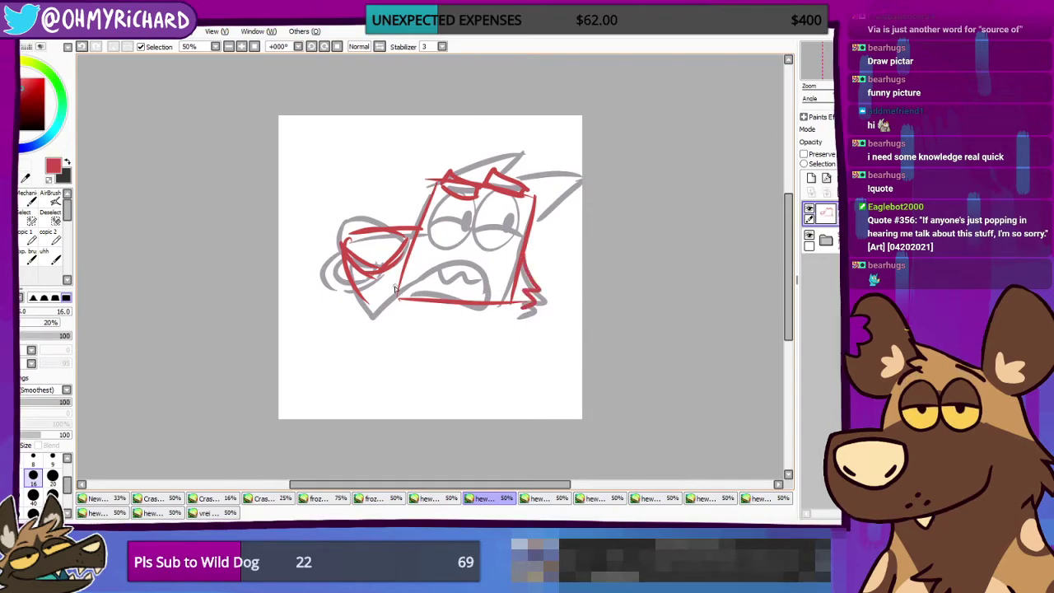
{"action": "mouse_move", "coordinate": [413, 293]}
{"action": "left_mouse_down"}
{"action": "mouse_move", "coordinate": [471, 311]}
{"action": "mouse_move", "coordinate": [474, 322]}
{"action": "left_mouse_up"}
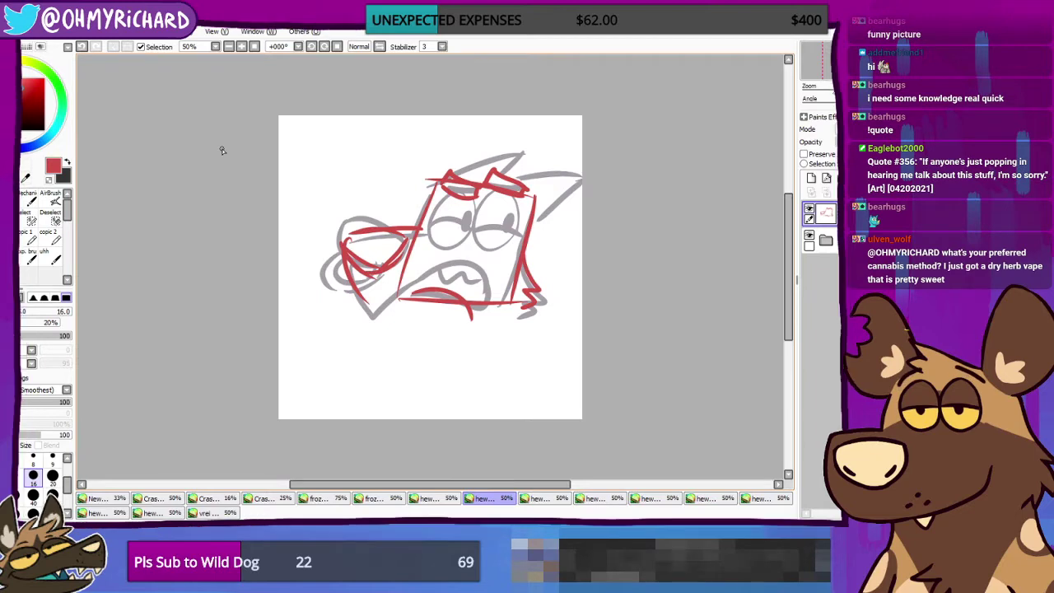
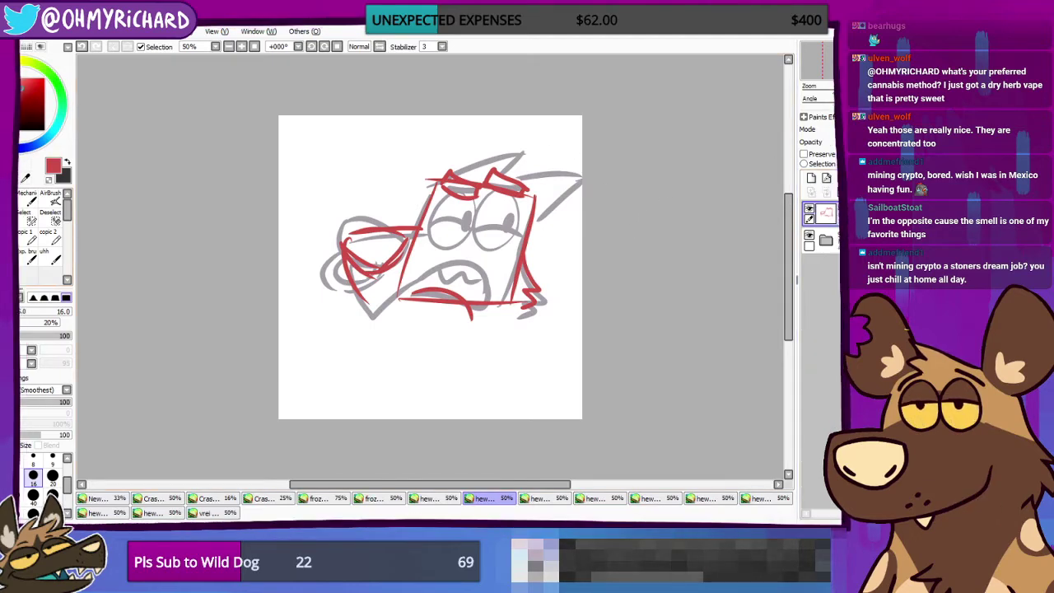
{"action": "mouse_move", "coordinate": [420, 303]}
{"action": "left_mouse_down"}
{"action": "mouse_move", "coordinate": [425, 288]}
{"action": "mouse_move", "coordinate": [556, 328]}
{"action": "left_mouse_up"}
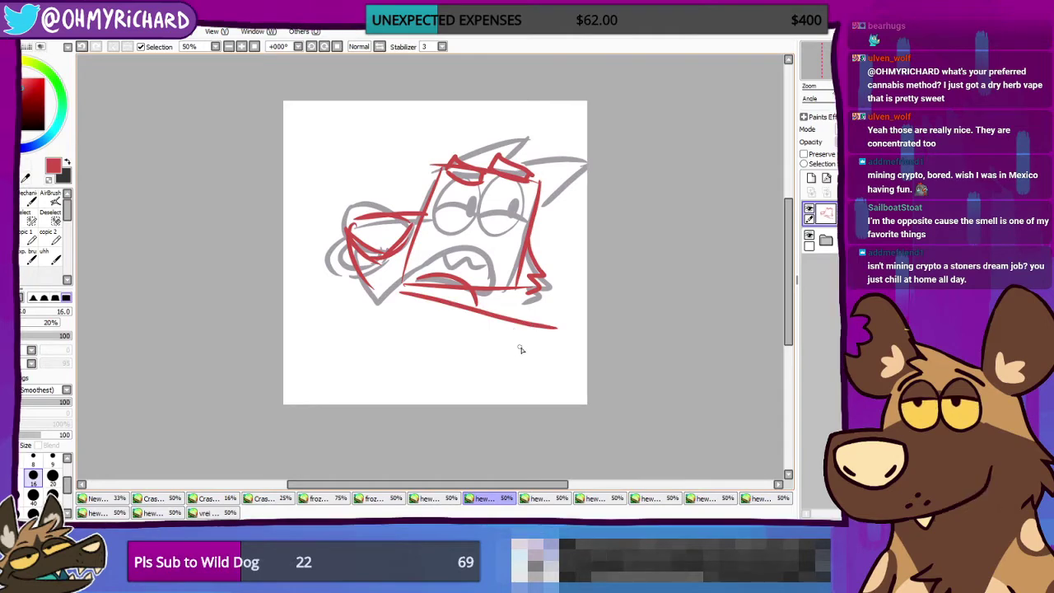
{"action": "key", "text": "ctrl+z"}
{"action": "left_click_drag", "start_coordinate": [414, 288], "coordinate": [479, 313]}
{"action": "key", "text": "ctrl+z"}
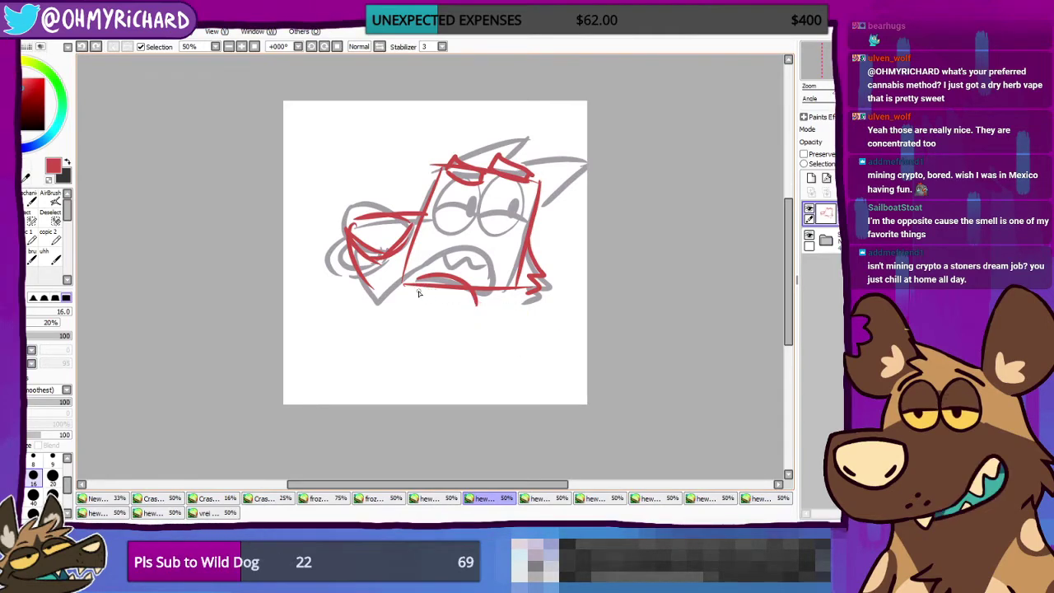
{"action": "left_click_drag", "start_coordinate": [416, 288], "coordinate": [519, 302]}
{"action": "key", "text": "ctrl+z"}
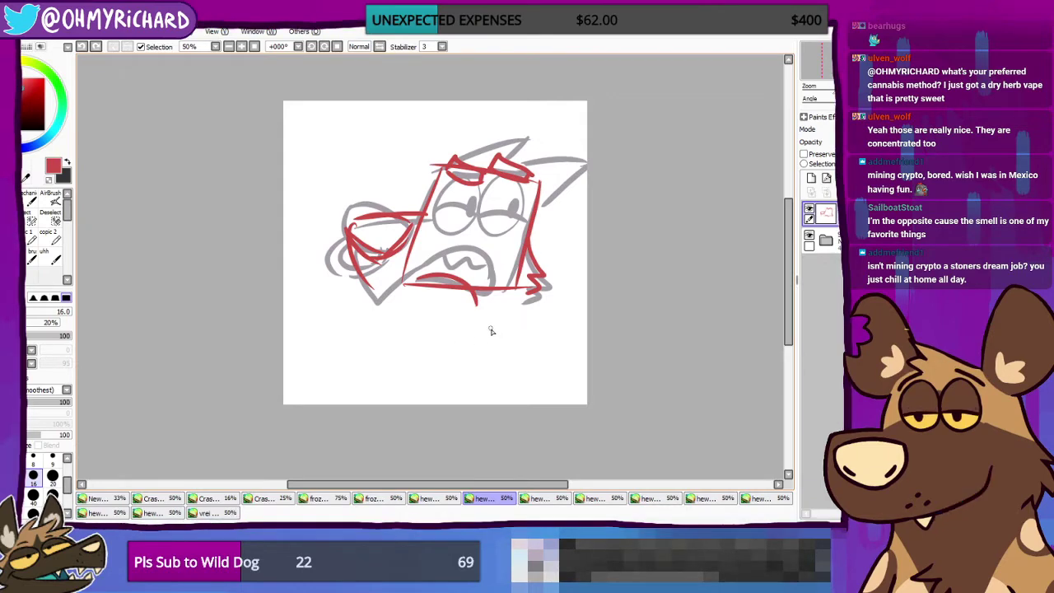
{"action": "left_click_drag", "start_coordinate": [516, 317], "coordinate": [473, 405]}
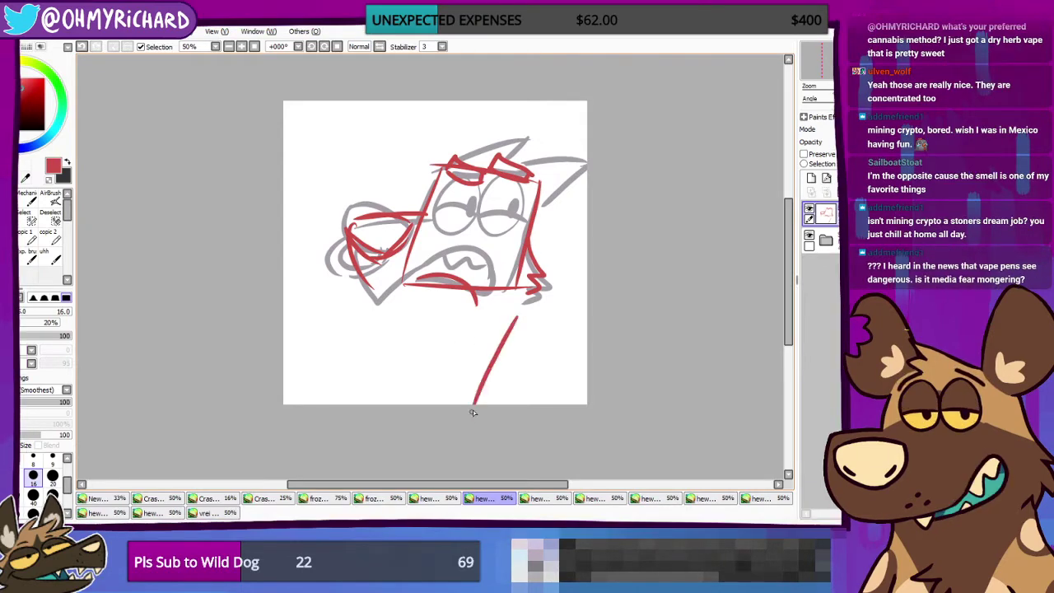
{"action": "key", "text": "ctrl+z"}
{"action": "left_click_drag", "start_coordinate": [528, 301], "coordinate": [497, 354]}
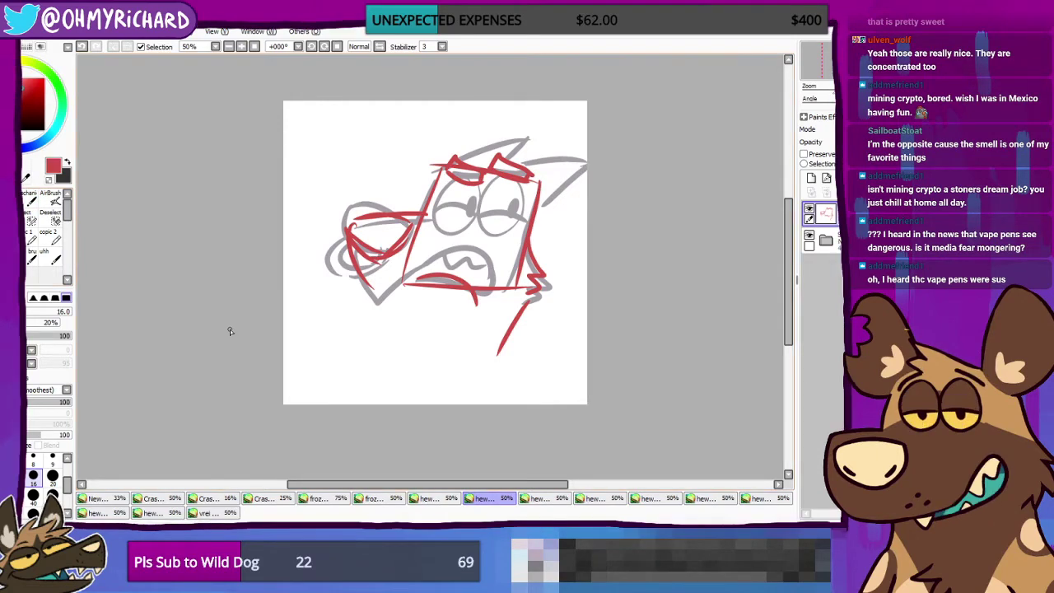
{"action": "left_click_drag", "start_coordinate": [289, 233], "coordinate": [298, 238]}
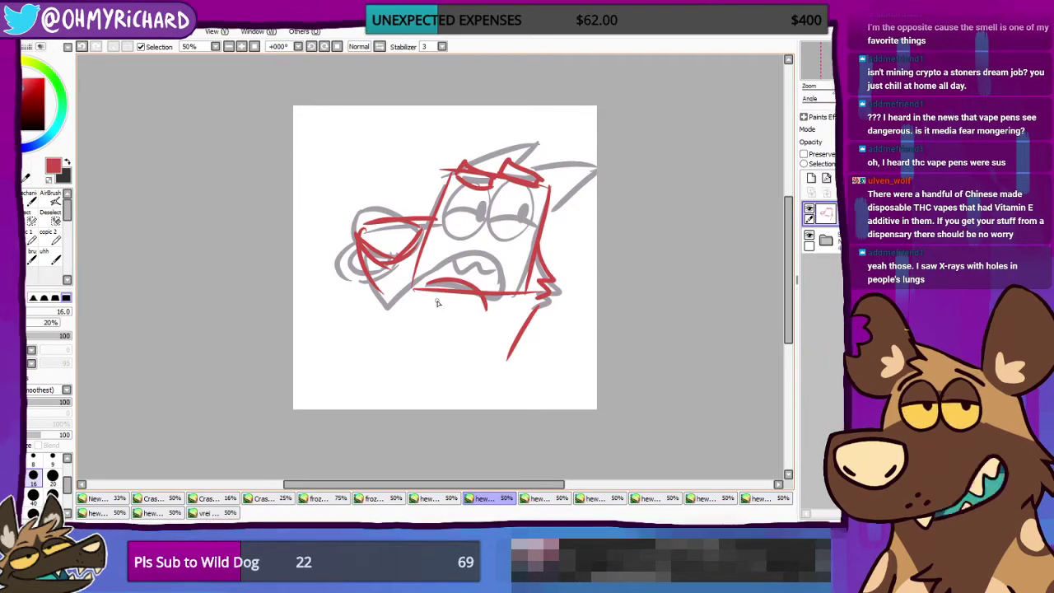
{"action": "left_click", "coordinate": [22, 235]}
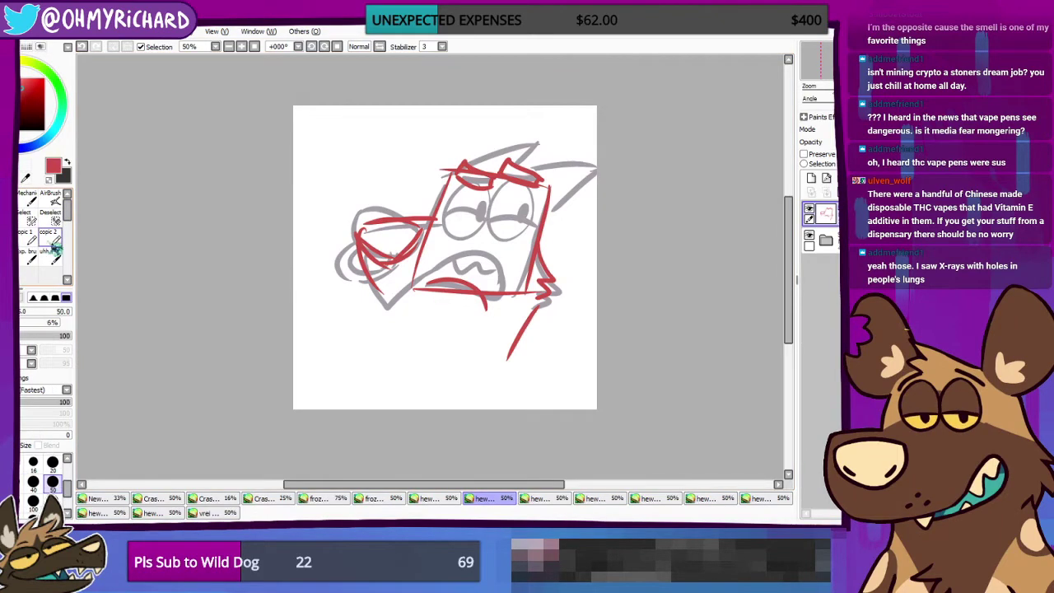
{"action": "mouse_move", "coordinate": [509, 337]}
{"action": "left_mouse_down"}
{"action": "mouse_move", "coordinate": [514, 345]}
{"action": "mouse_move", "coordinate": [536, 327]}
{"action": "left_mouse_up"}
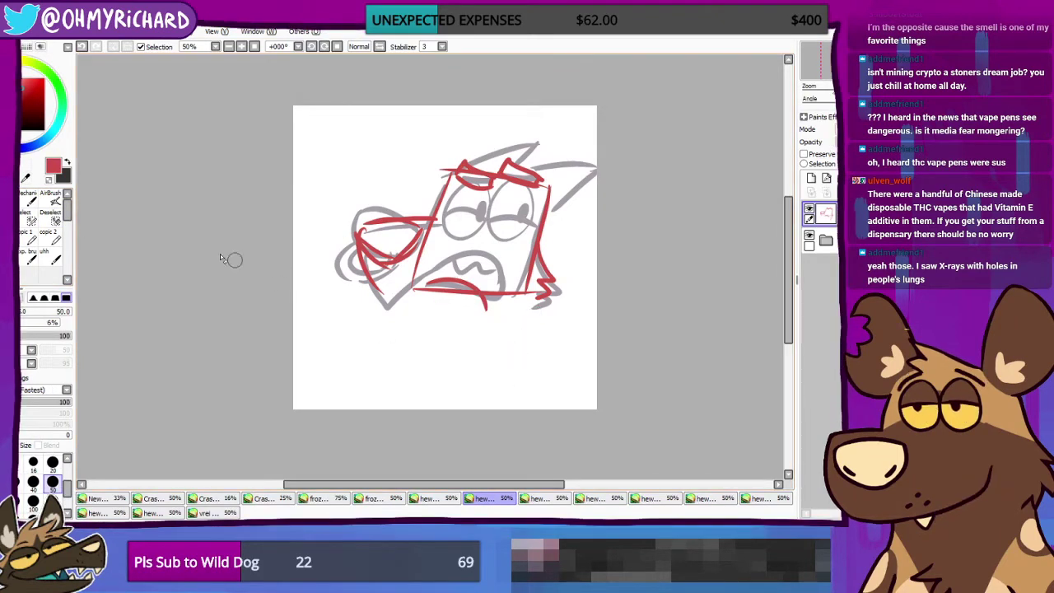
Step: Draw the half-closed eyelid line across both eyes and fill in the two pupils in red over the faded sketch
{"action": "key", "text": "n"}
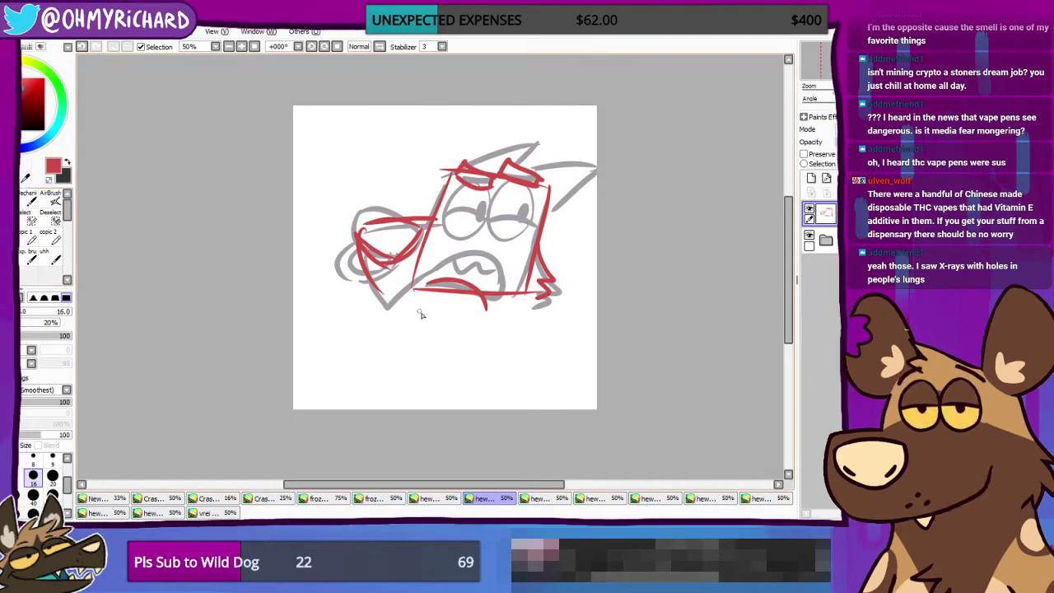
{"action": "left_click_drag", "start_coordinate": [443, 217], "coordinate": [536, 216]}
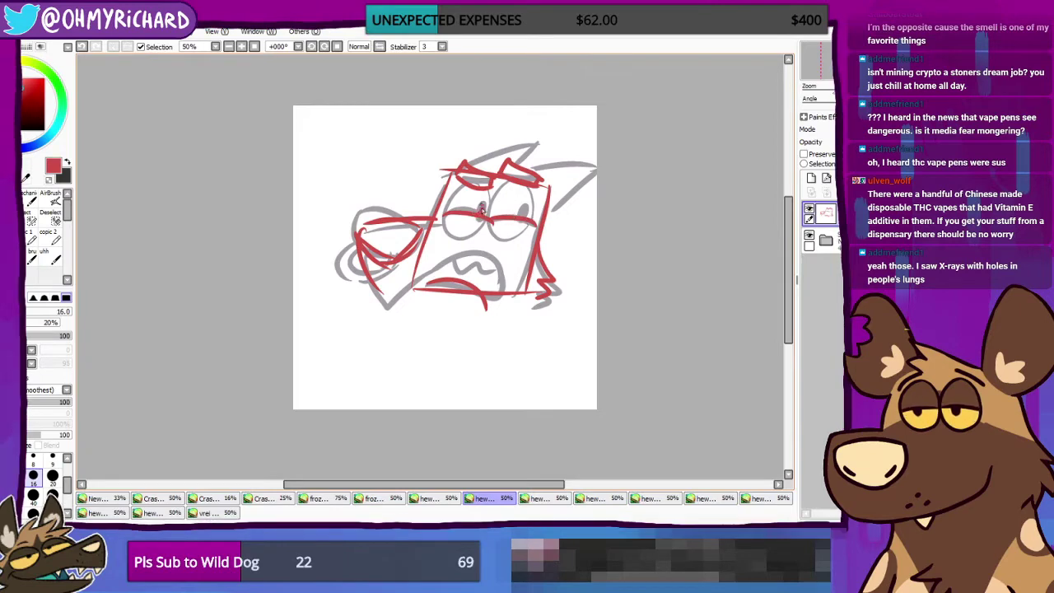
{"action": "left_click_drag", "start_coordinate": [524, 216], "coordinate": [522, 211]}
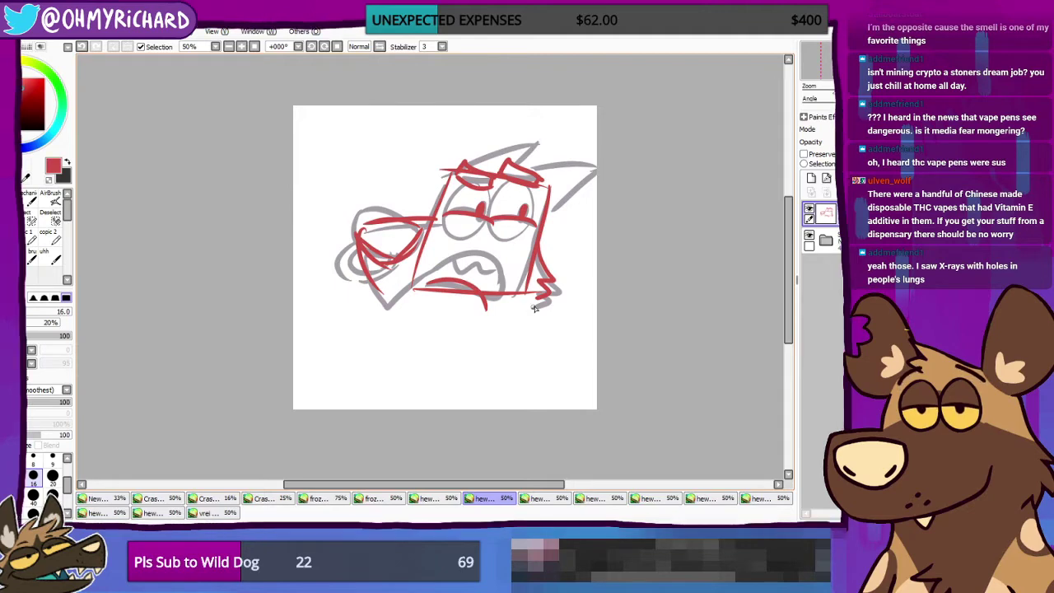
{"action": "left_click_drag", "start_coordinate": [533, 304], "coordinate": [465, 400]}
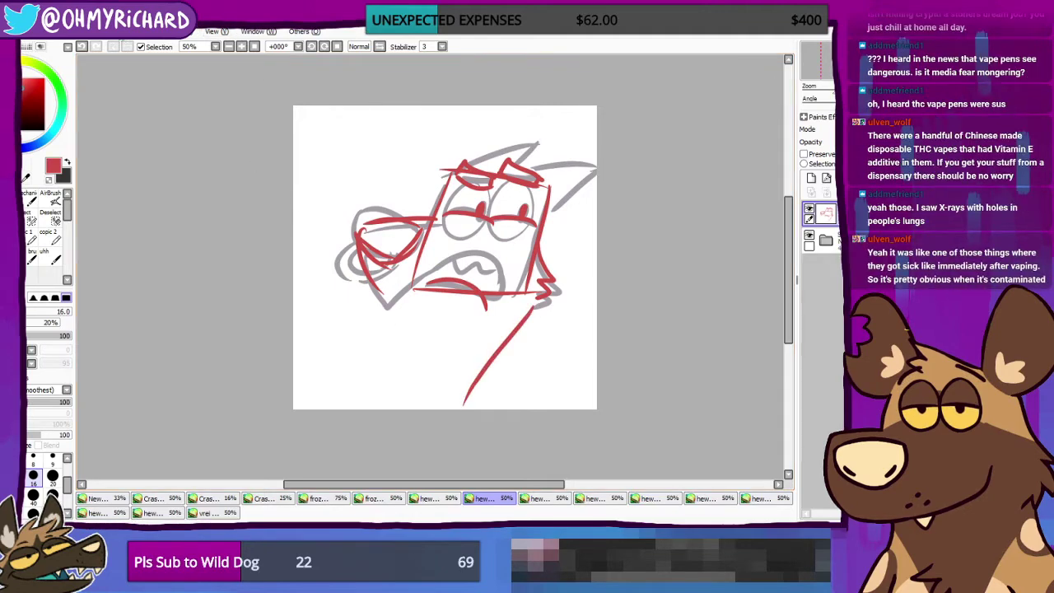
{"action": "left_click", "coordinate": [89, 47]}
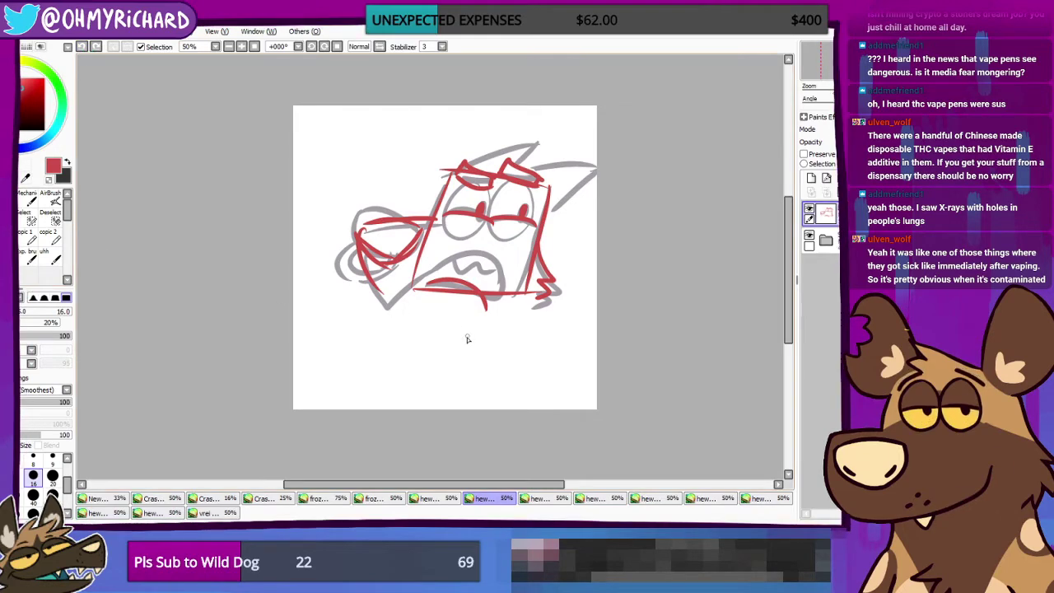
{"action": "left_click_drag", "start_coordinate": [528, 322], "coordinate": [450, 409]}
{"action": "left_click_drag", "start_coordinate": [401, 323], "coordinate": [351, 409]}
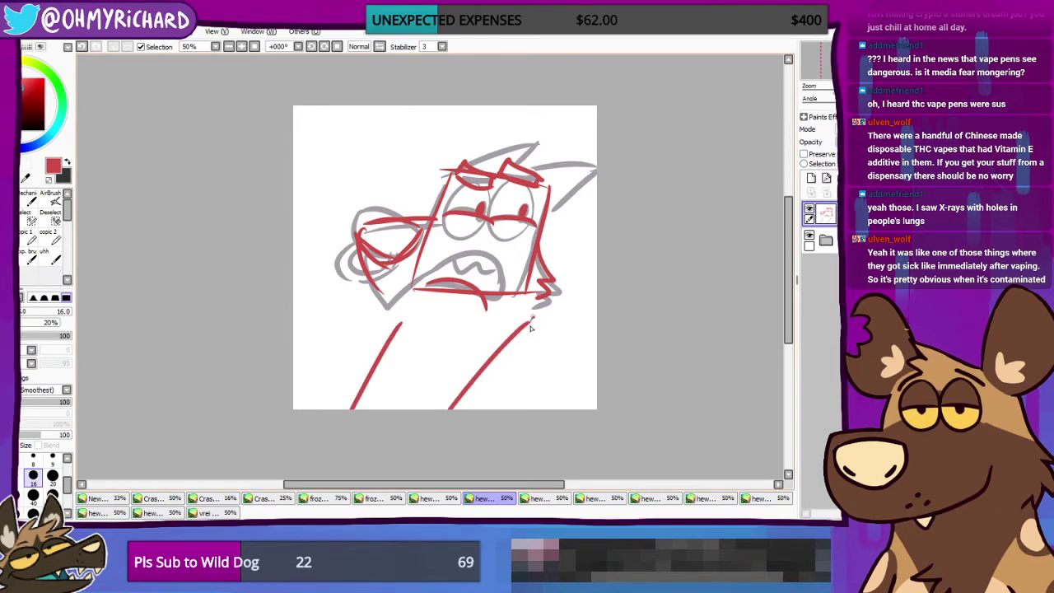
{"action": "left_click", "coordinate": [84, 47]}
{"action": "left_click", "coordinate": [84, 47]}
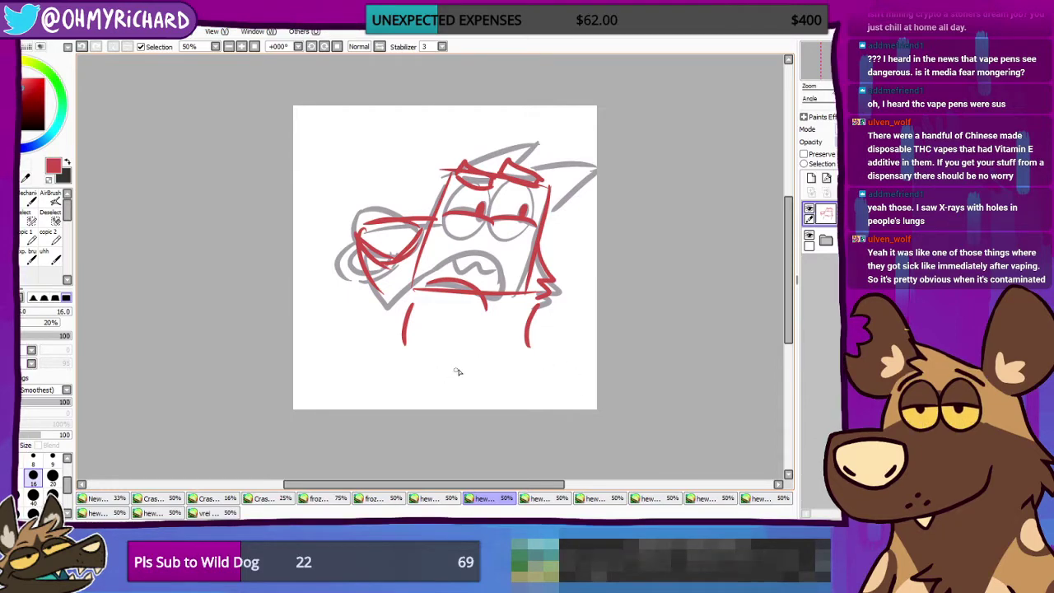
Step: Try a zigzag chest tuft and sloping shoulder lines in red below the wolf's head, and undo back to the rear neck stroke
{"action": "left_click_drag", "start_coordinate": [458, 354], "coordinate": [433, 368]}
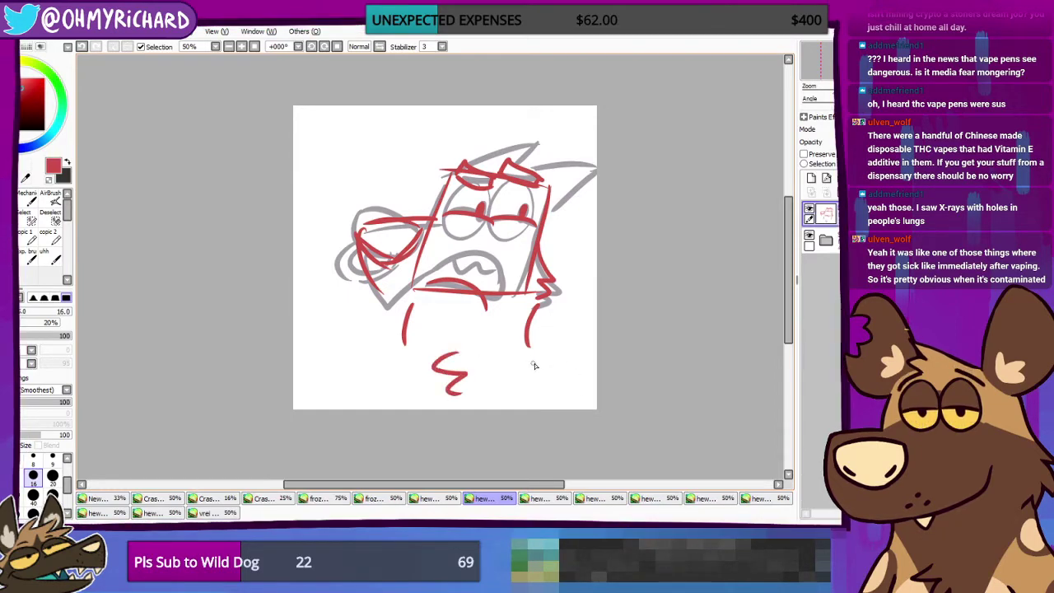
{"action": "left_click_drag", "start_coordinate": [527, 347], "coordinate": [566, 407]}
{"action": "left_click_drag", "start_coordinate": [405, 344], "coordinate": [373, 406]}
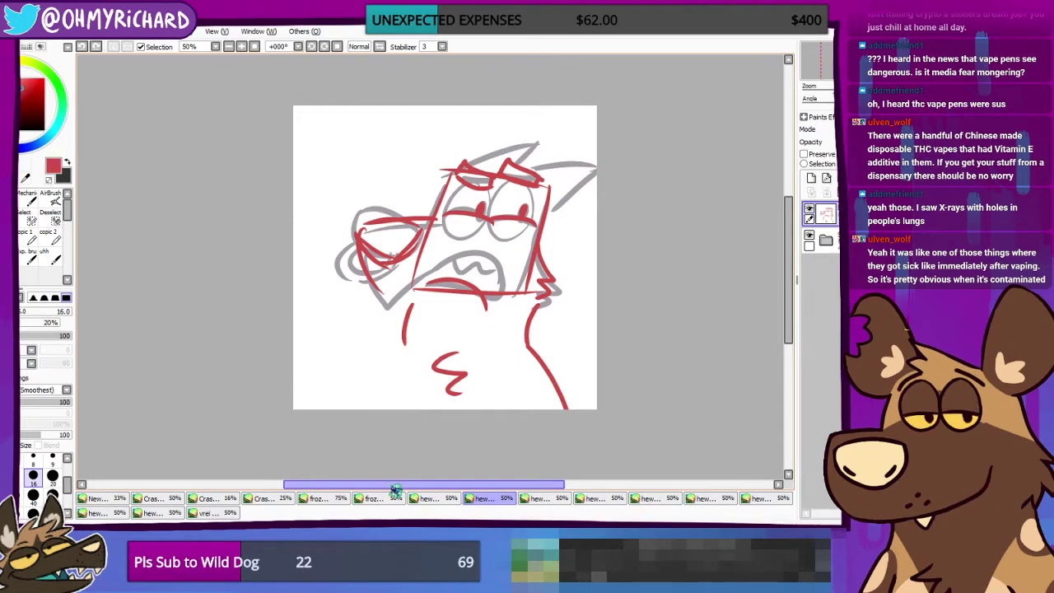
{"action": "key", "text": "ctrl+z"}
{"action": "key", "text": "ctrl+z"}
{"action": "key", "text": "ctrl+z"}
{"action": "key", "text": "ctrl+z"}
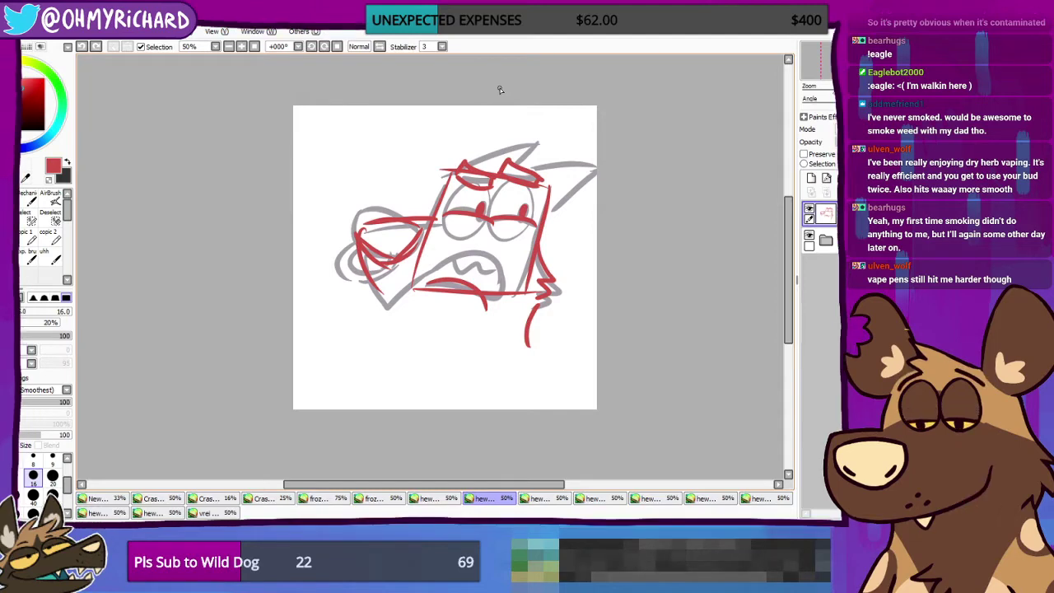
Step: Switch to the grimacing wolf sketch with sideways ears and redraw its muzzle front down to the chin and its nose in red
{"action": "left_click", "coordinate": [535, 498]}
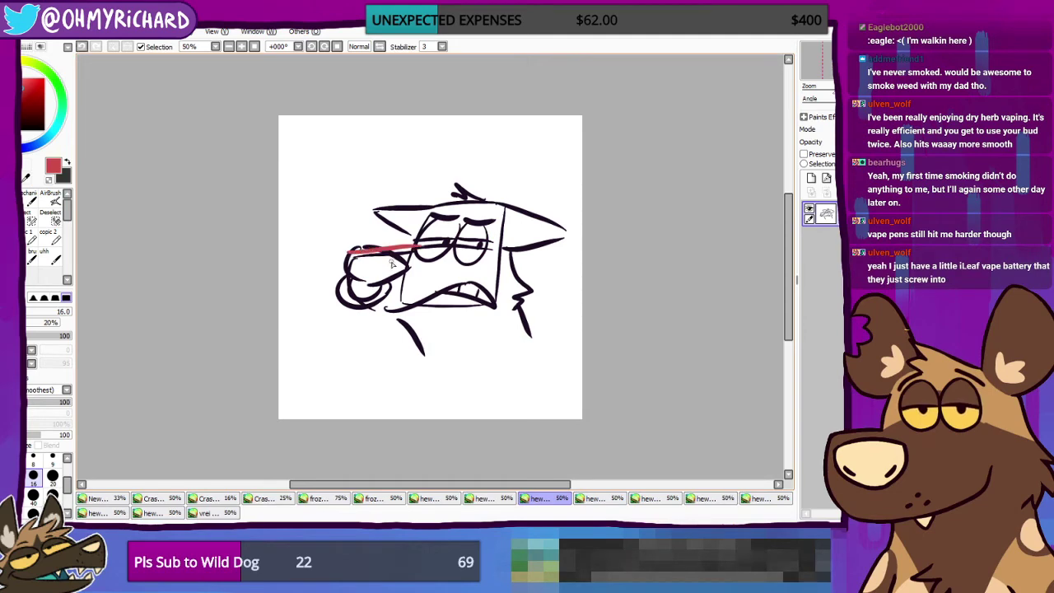
{"action": "left_click_drag", "start_coordinate": [350, 252], "coordinate": [379, 309]}
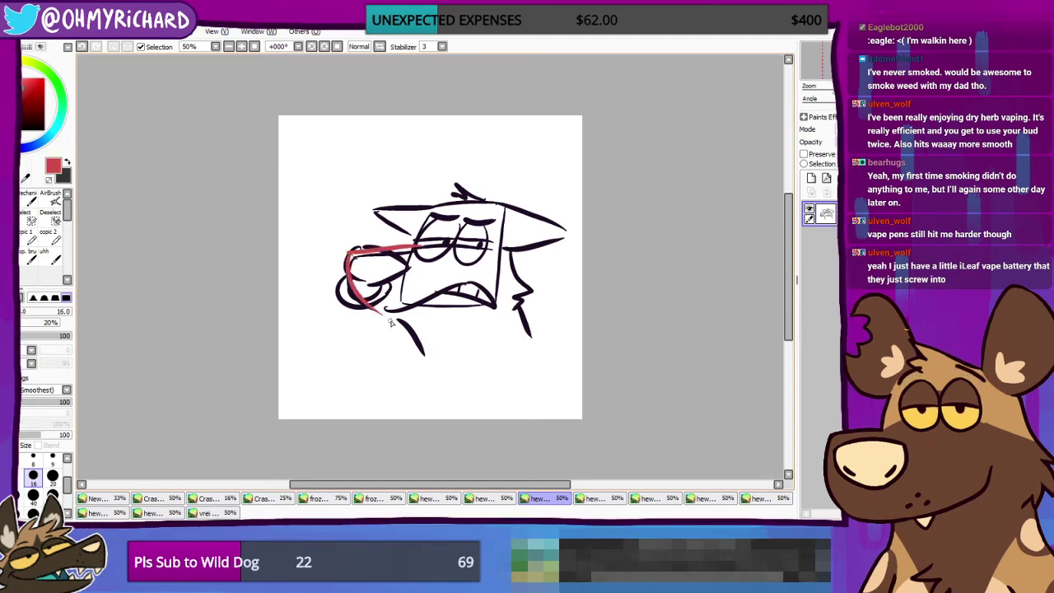
{"action": "key", "text": "ctrl+z"}
{"action": "left_click_drag", "start_coordinate": [349, 252], "coordinate": [378, 299]}
{"action": "key", "text": "ctrl+z"}
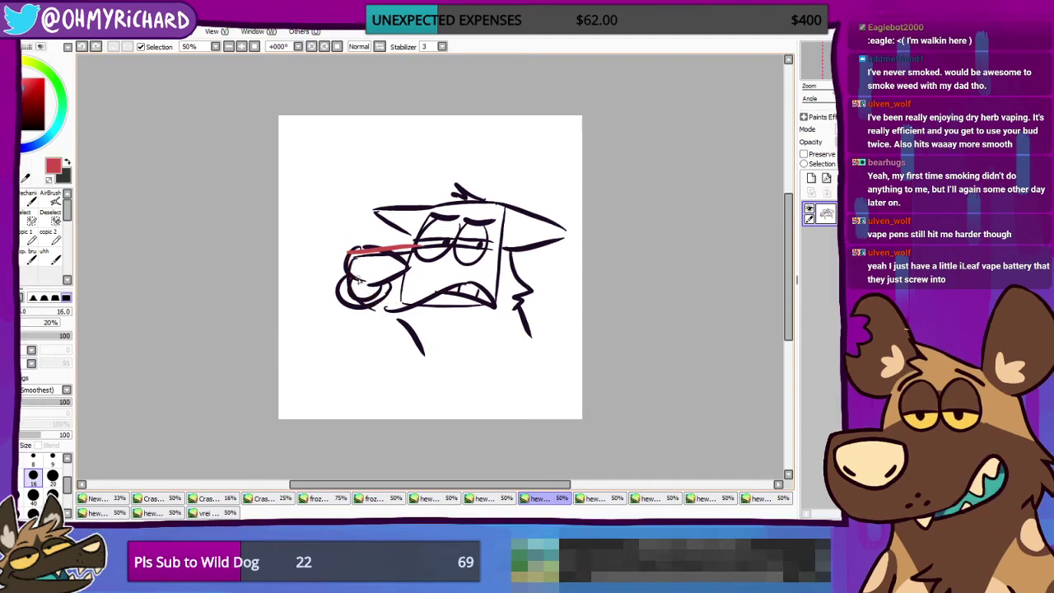
{"action": "left_click_drag", "start_coordinate": [349, 252], "coordinate": [392, 311]}
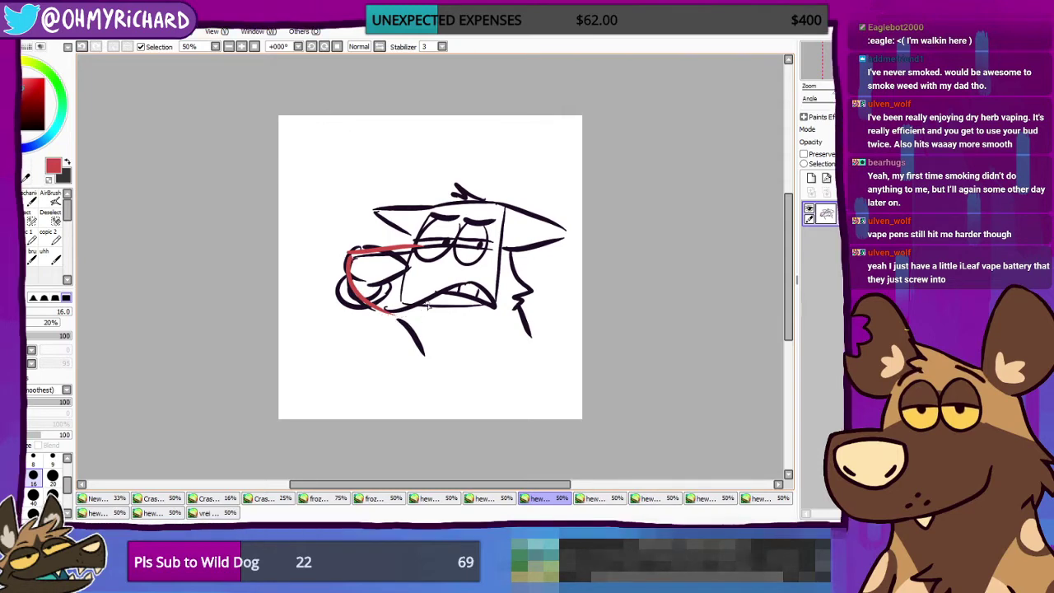
{"action": "left_click_drag", "start_coordinate": [348, 275], "coordinate": [378, 280]}
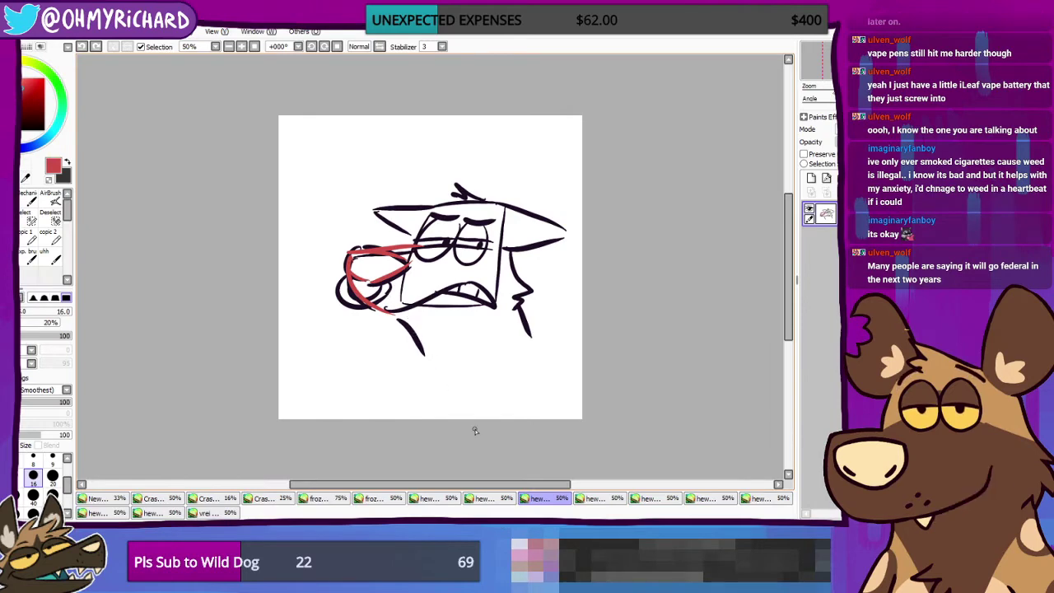
Step: Switch to the grey sketch of the smug, toothy grinning wolf and add a new layer above its line art
{"action": "left_click", "coordinate": [591, 499]}
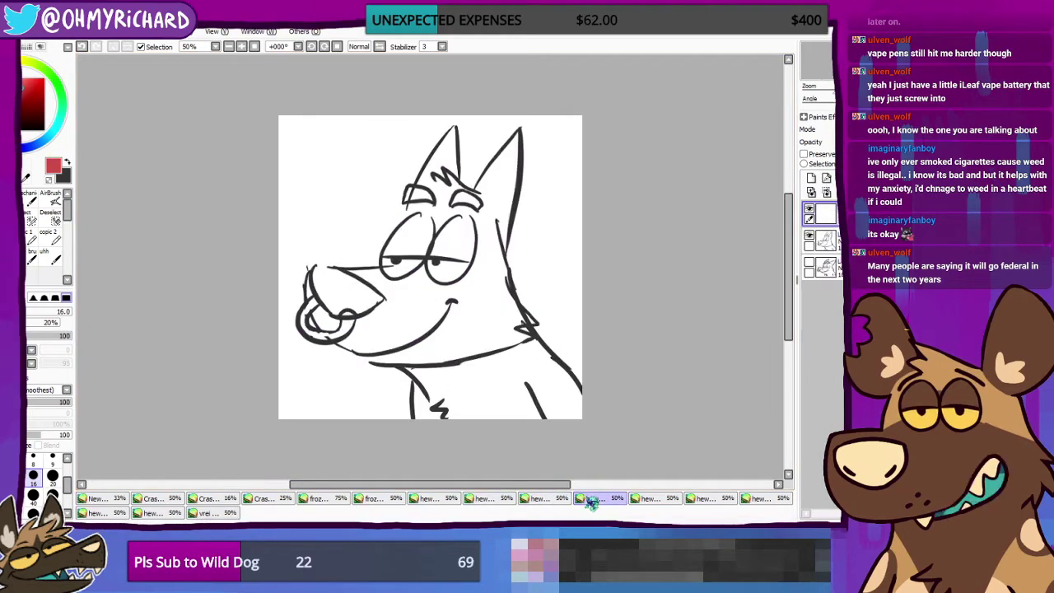
{"action": "left_click", "coordinate": [641, 502]}
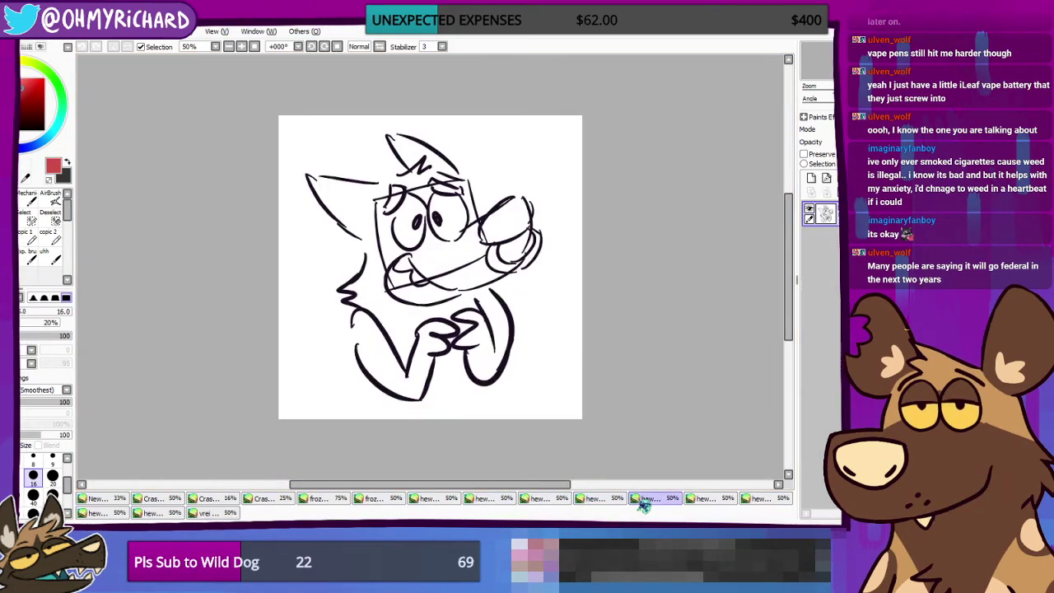
{"action": "left_click", "coordinate": [698, 501]}
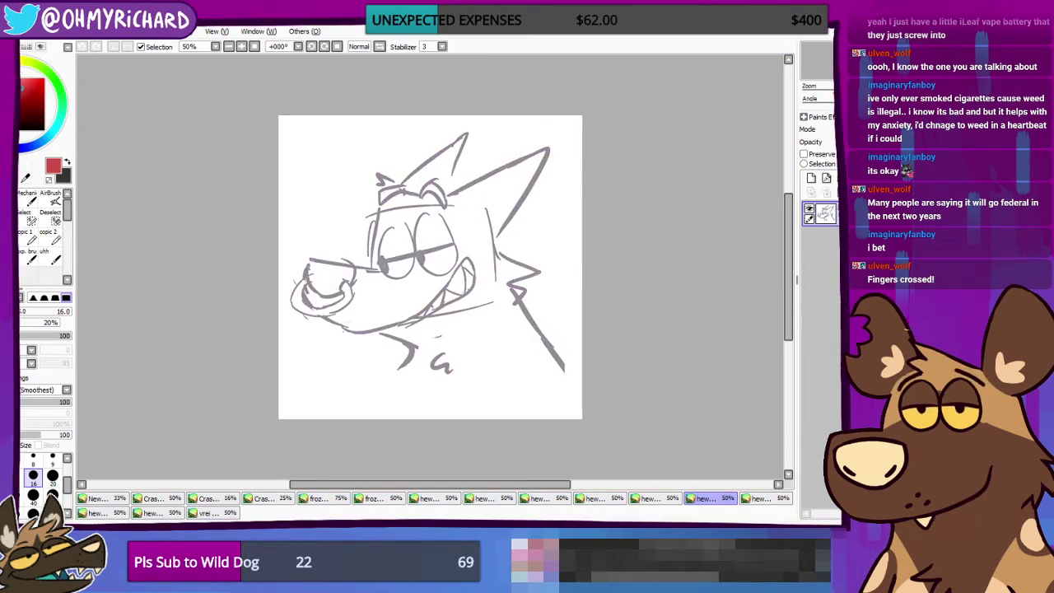
{"action": "left_click", "coordinate": [811, 178]}
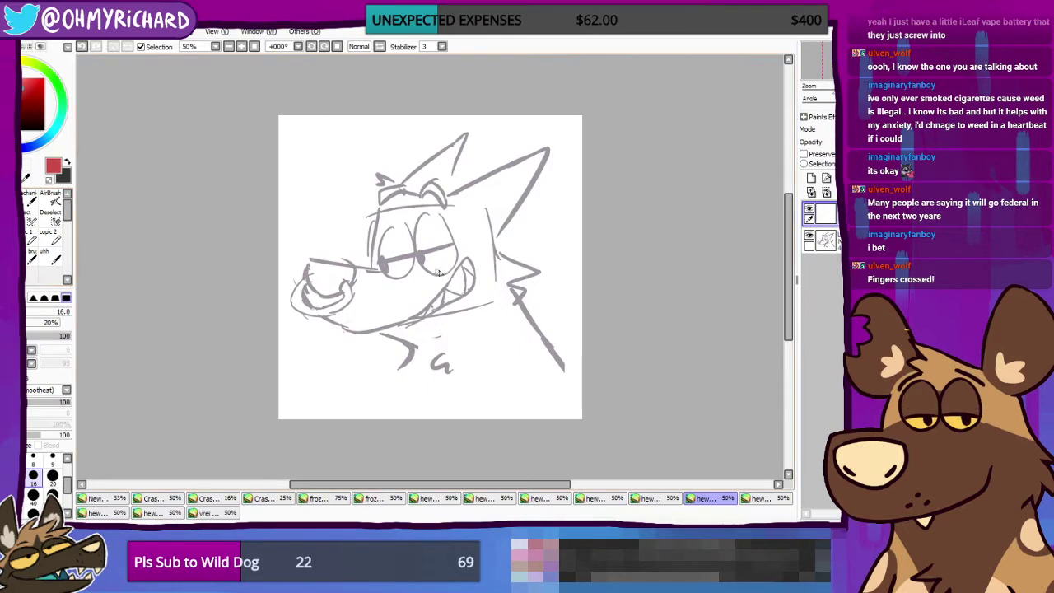
{"action": "mouse_move", "coordinate": [379, 201]}
{"action": "left_mouse_down"}
{"action": "mouse_move", "coordinate": [371, 303]}
{"action": "mouse_move", "coordinate": [485, 306]}
{"action": "left_mouse_up"}
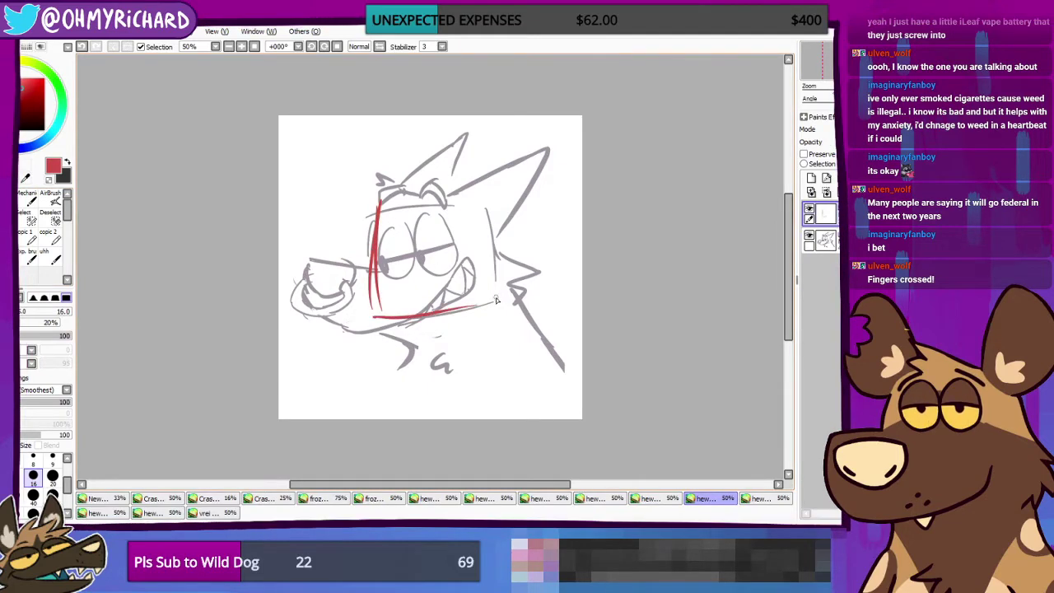
{"action": "left_click_drag", "start_coordinate": [487, 198], "coordinate": [495, 307]}
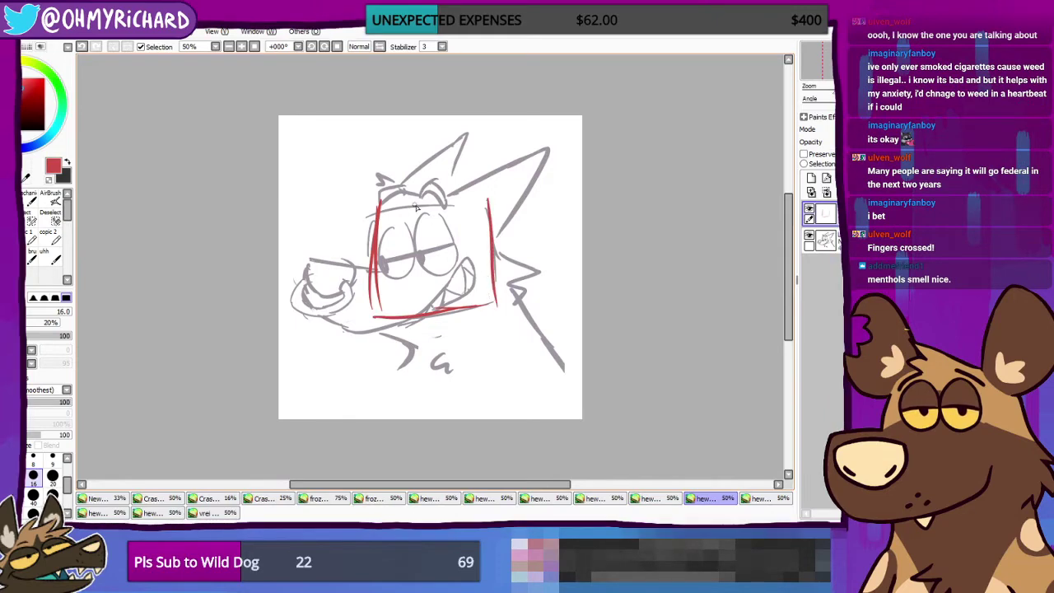
{"action": "left_click_drag", "start_coordinate": [377, 206], "coordinate": [507, 202]}
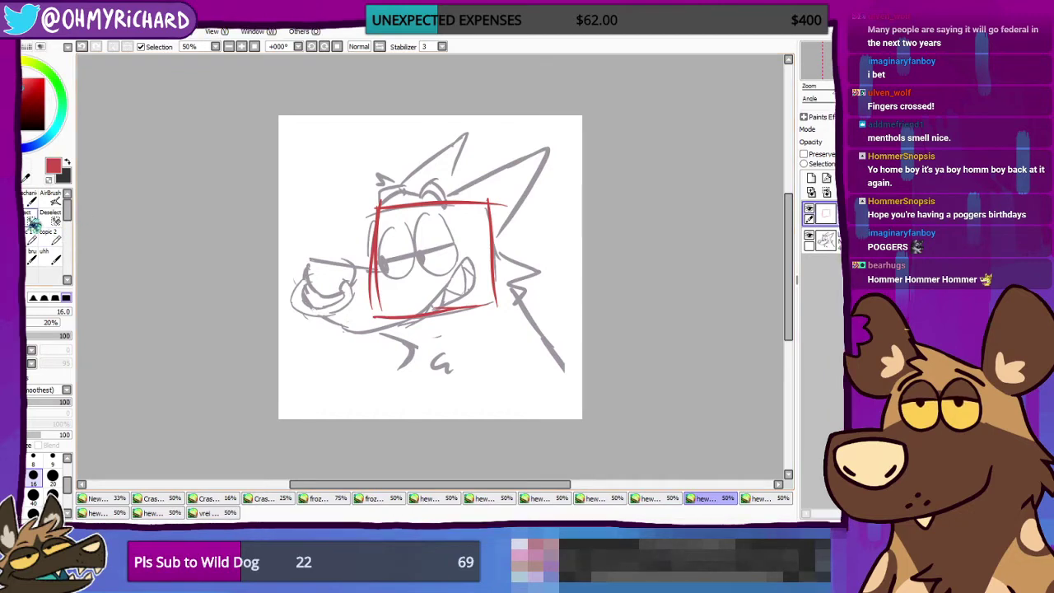
{"action": "left_click", "coordinate": [16, 219]}
{"action": "mouse_move", "coordinate": [399, 212]}
{"action": "left_mouse_down"}
{"action": "mouse_move", "coordinate": [374, 309]}
{"action": "mouse_move", "coordinate": [412, 279]}
{"action": "left_mouse_up"}
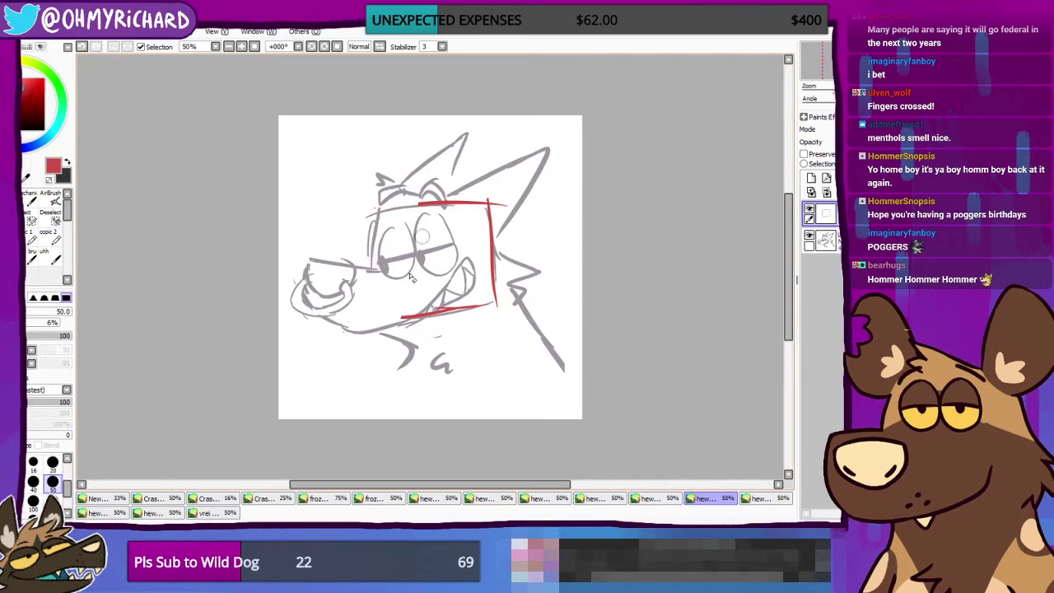
{"action": "left_click", "coordinate": [17, 163]}
{"action": "mouse_move", "coordinate": [477, 176]}
{"action": "left_mouse_down"}
{"action": "mouse_move", "coordinate": [299, 239]}
{"action": "mouse_move", "coordinate": [574, 205]}
{"action": "left_mouse_up"}
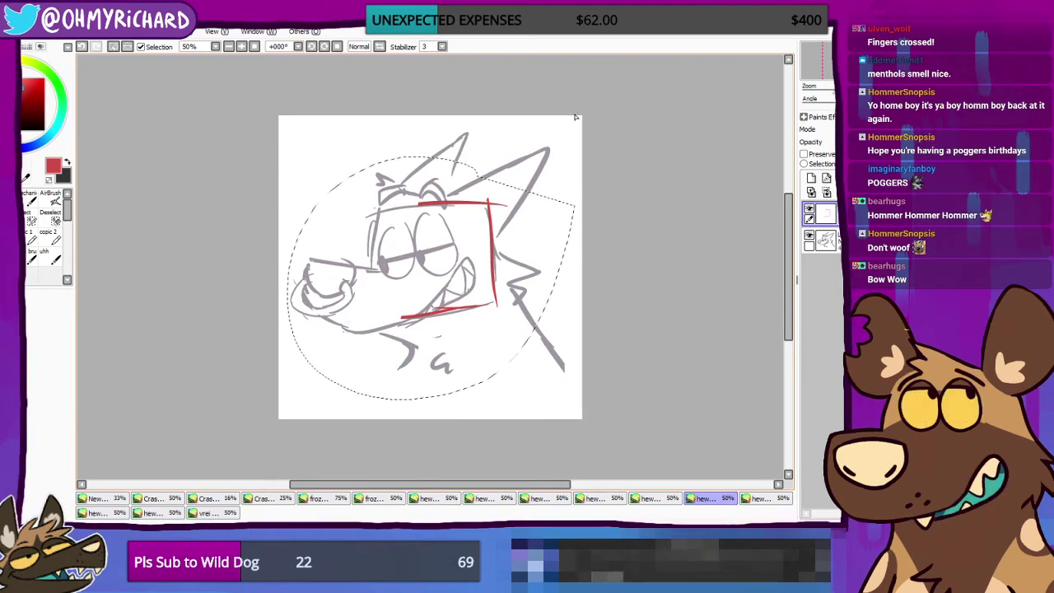
{"action": "key", "text": "ctrl+x"}
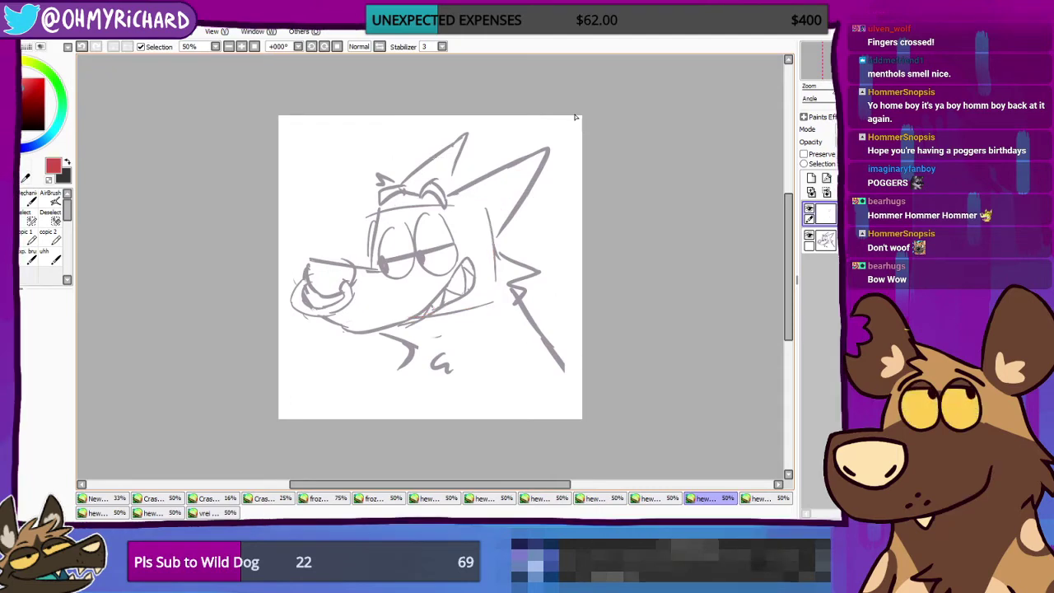
Step: Sketch a red box with curved sides over the grinning wolf's face, from the brows down to the jaw
{"action": "key", "text": "n"}
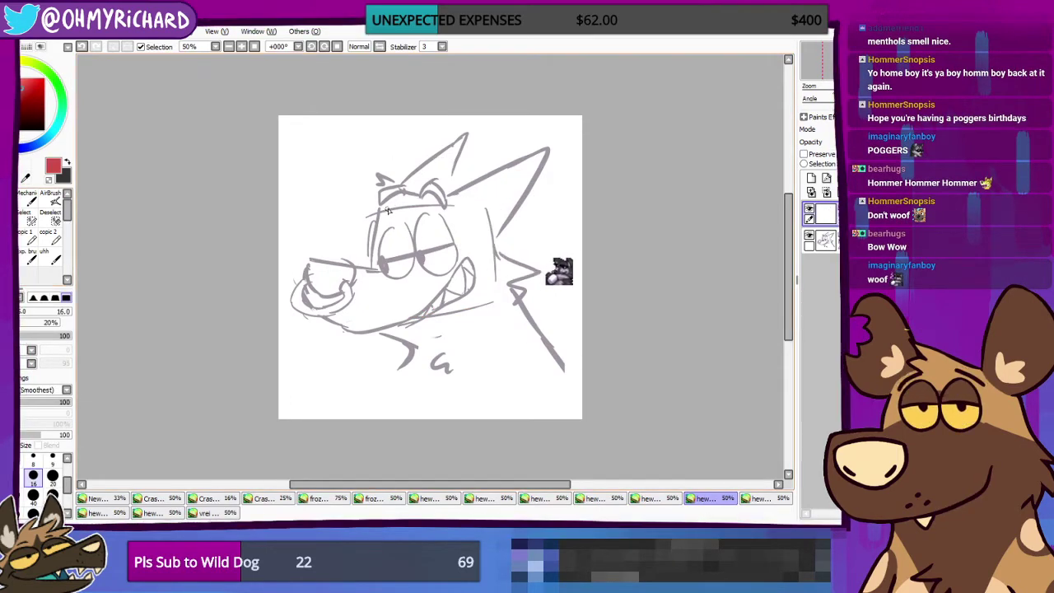
{"action": "mouse_move", "coordinate": [385, 200]}
{"action": "left_mouse_down"}
{"action": "mouse_move", "coordinate": [378, 253]}
{"action": "mouse_move", "coordinate": [396, 310]}
{"action": "left_mouse_up"}
{"action": "left_click_drag", "start_coordinate": [497, 209], "coordinate": [502, 308]}
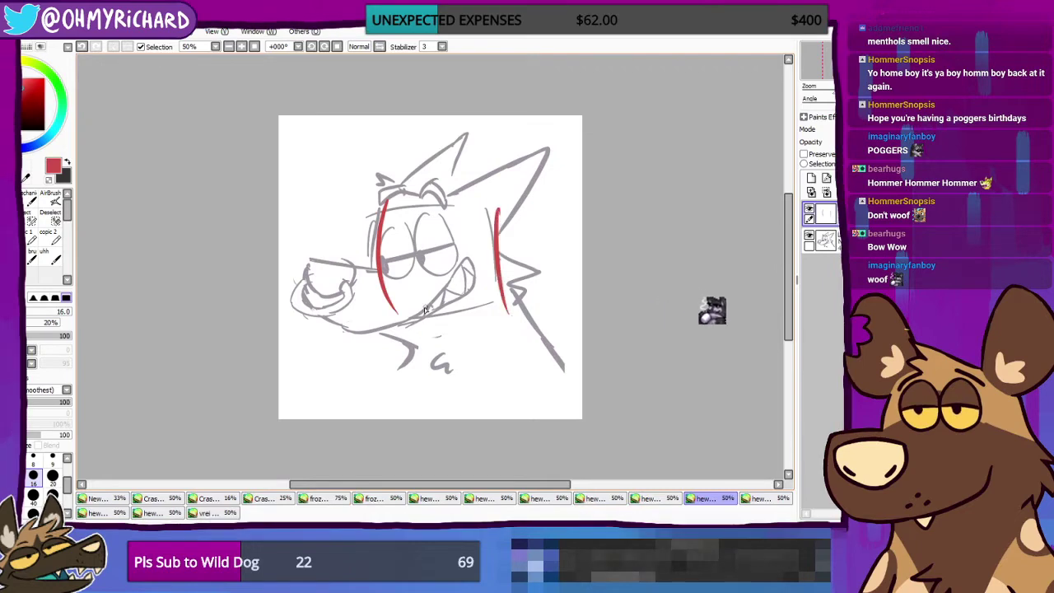
{"action": "left_click_drag", "start_coordinate": [398, 313], "coordinate": [514, 319]}
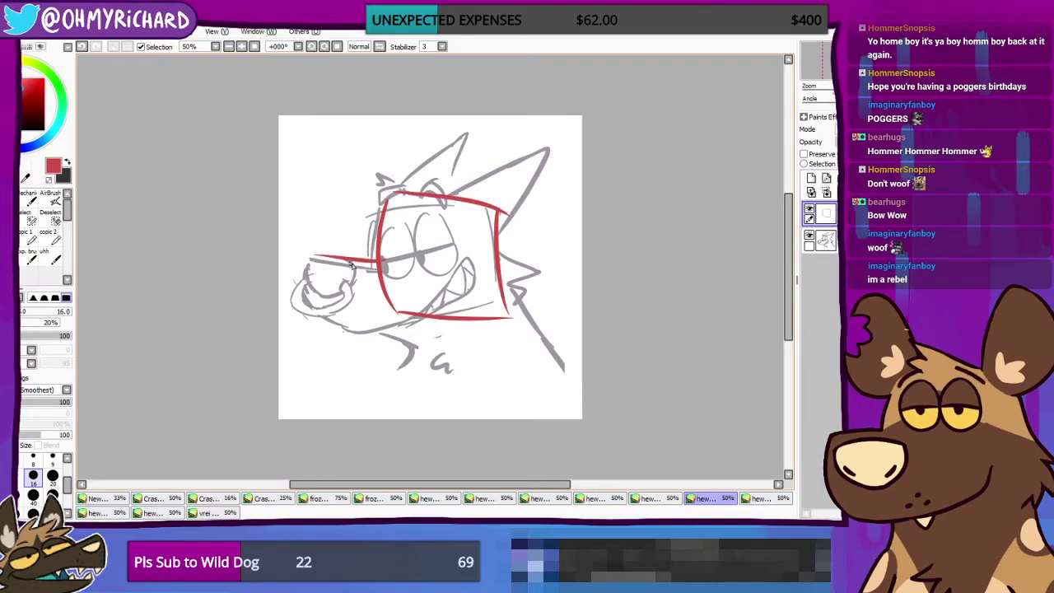
Step: Draw the muzzle's top edge and rounded front, the toothy grin and the nose in red, extending from the face box
{"action": "left_click_drag", "start_coordinate": [311, 258], "coordinate": [383, 258]}
{"action": "mouse_move", "coordinate": [303, 258]}
{"action": "left_mouse_down"}
{"action": "mouse_move", "coordinate": [334, 329]}
{"action": "mouse_move", "coordinate": [353, 330]}
{"action": "mouse_move", "coordinate": [316, 311]}
{"action": "mouse_move", "coordinate": [378, 332]}
{"action": "mouse_move", "coordinate": [317, 308]}
{"action": "mouse_move", "coordinate": [405, 326]}
{"action": "mouse_move", "coordinate": [396, 322]}
{"action": "mouse_move", "coordinate": [393, 334]}
{"action": "mouse_move", "coordinate": [454, 261]}
{"action": "mouse_move", "coordinate": [465, 298]}
{"action": "left_mouse_up"}
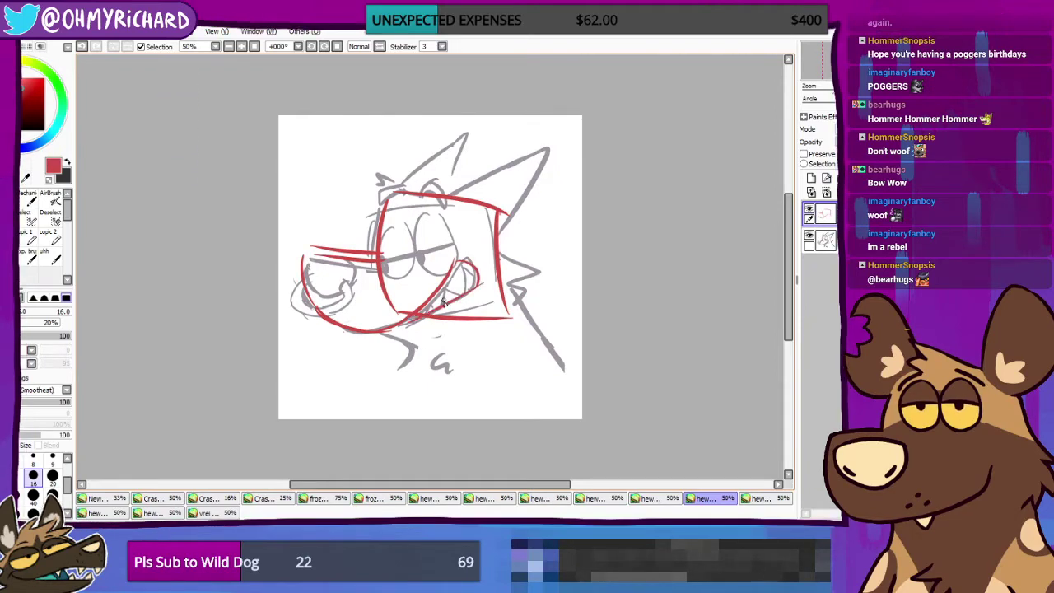
{"action": "left_click_drag", "start_coordinate": [443, 293], "coordinate": [463, 278]}
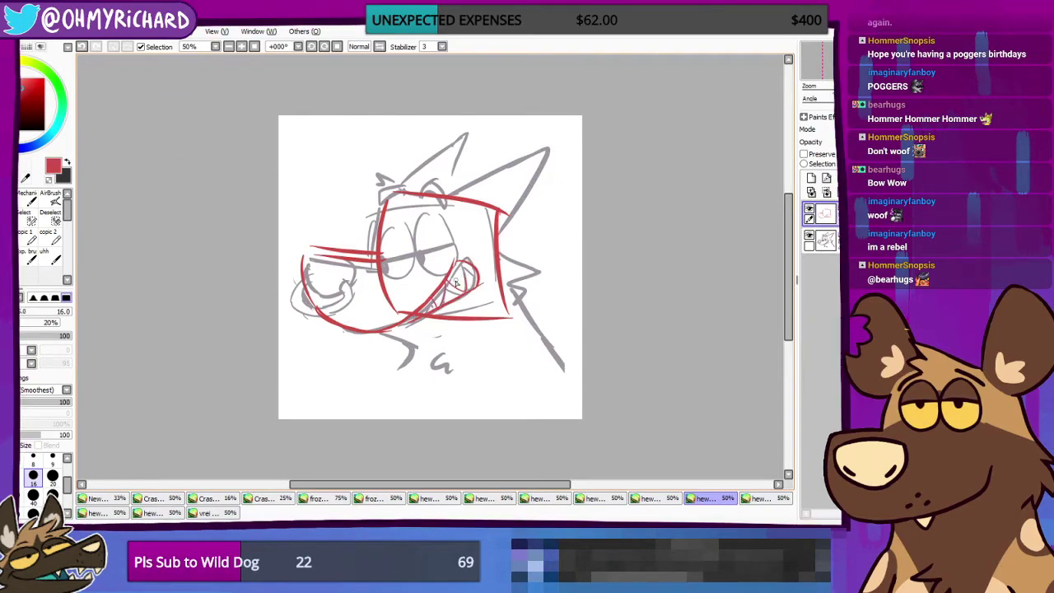
{"action": "left_click_drag", "start_coordinate": [306, 256], "coordinate": [353, 281]}
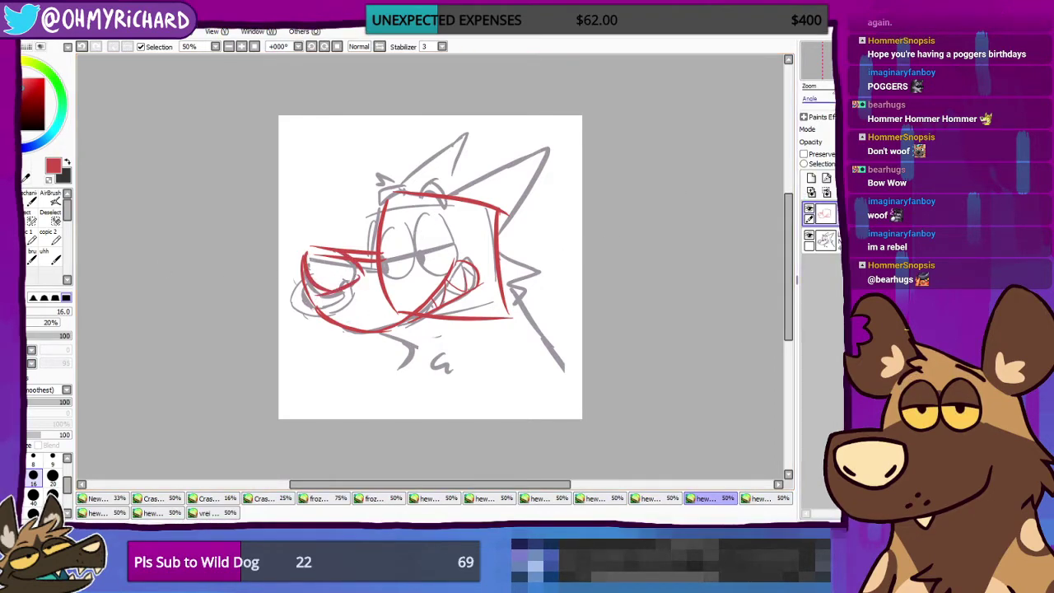
Step: Try a red oval for the eye nearest the muzzle on the grinning wolf, and undo it
{"action": "left_click_drag", "start_coordinate": [724, 186], "coordinate": [700, 191]}
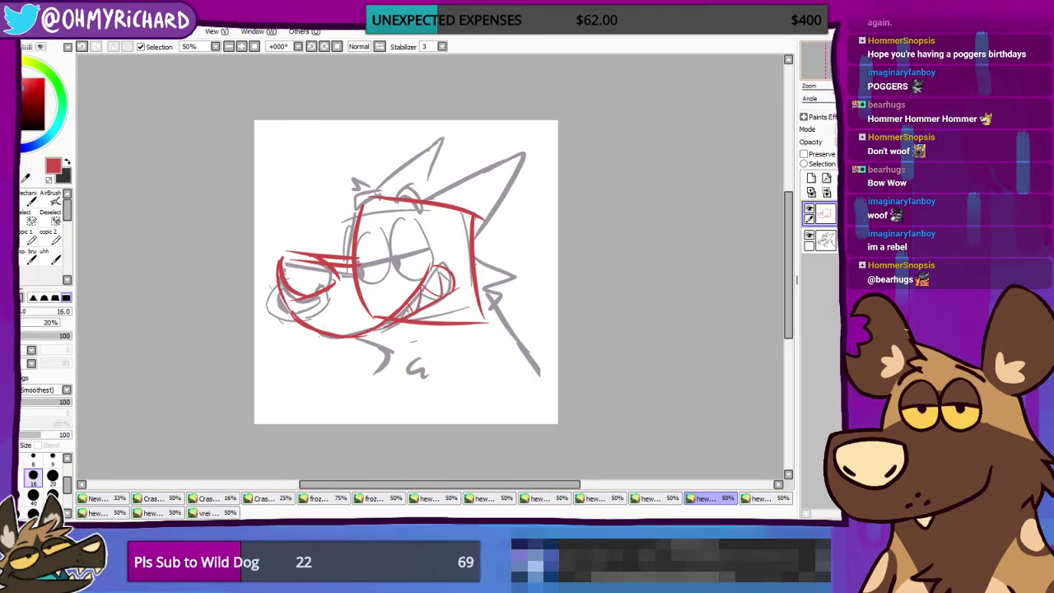
{"action": "left_click", "coordinate": [243, 47]}
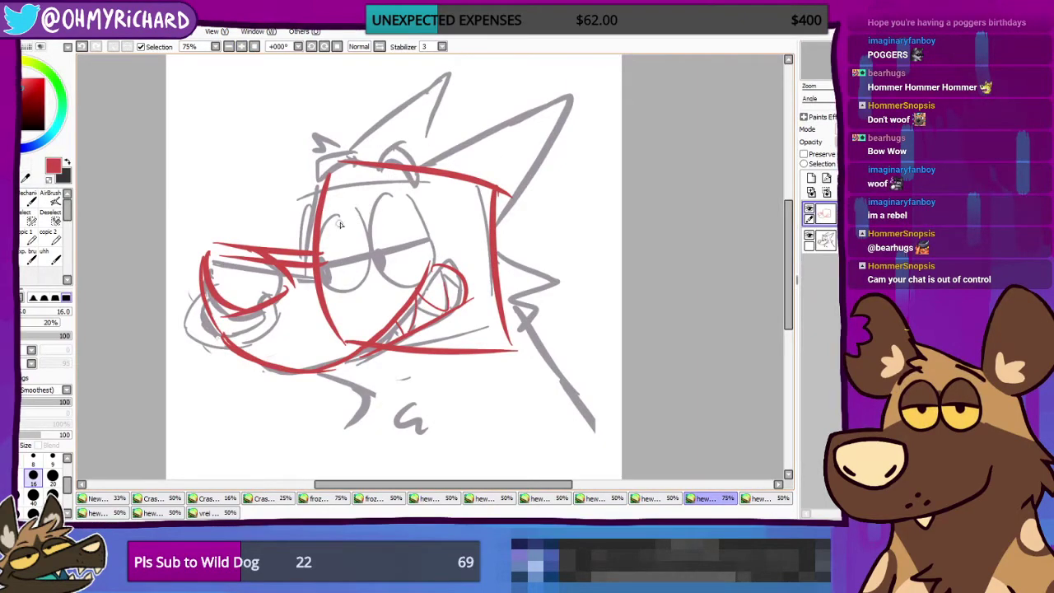
{"action": "mouse_move", "coordinate": [340, 224]}
{"action": "left_mouse_down"}
{"action": "mouse_move", "coordinate": [359, 280]}
{"action": "mouse_move", "coordinate": [368, 256]}
{"action": "left_mouse_up"}
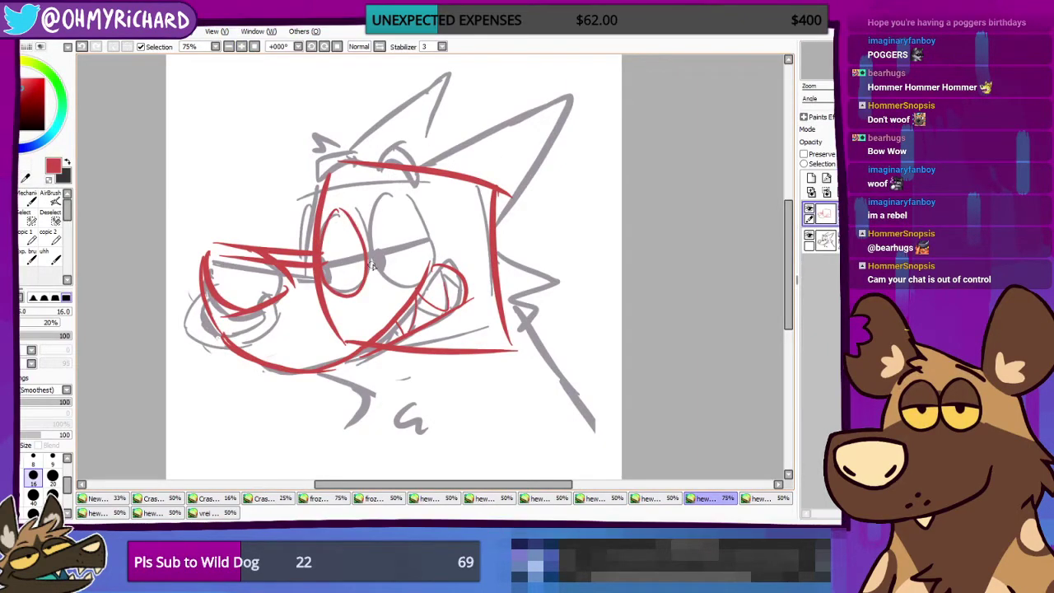
{"action": "key", "text": "ctrl+z"}
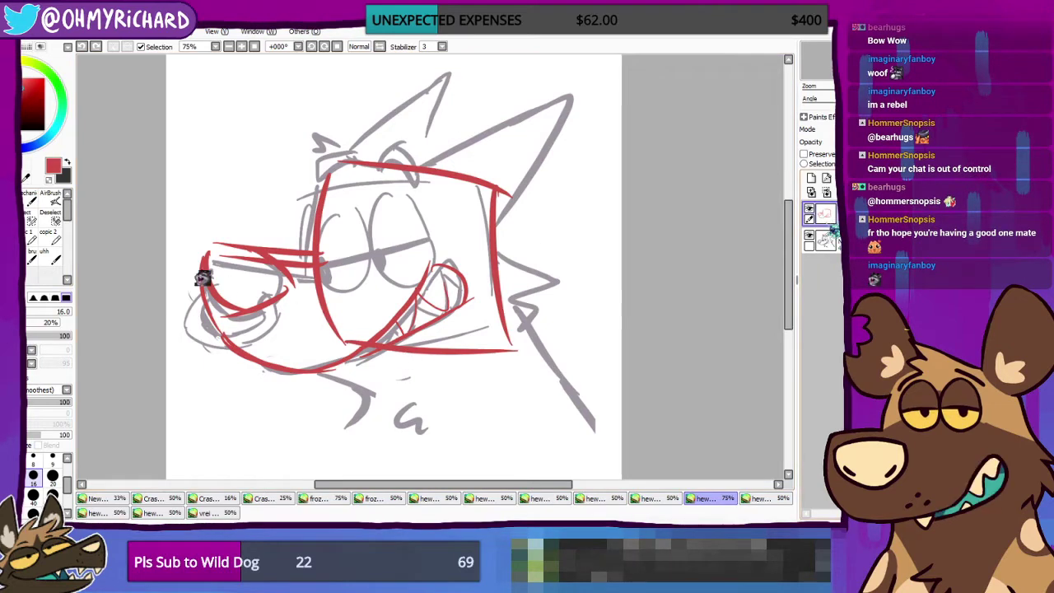
Step: Add a new layer and draw two tall red eye ovals side by side with a slanted eyelid line across them
{"action": "left_click", "coordinate": [812, 178]}
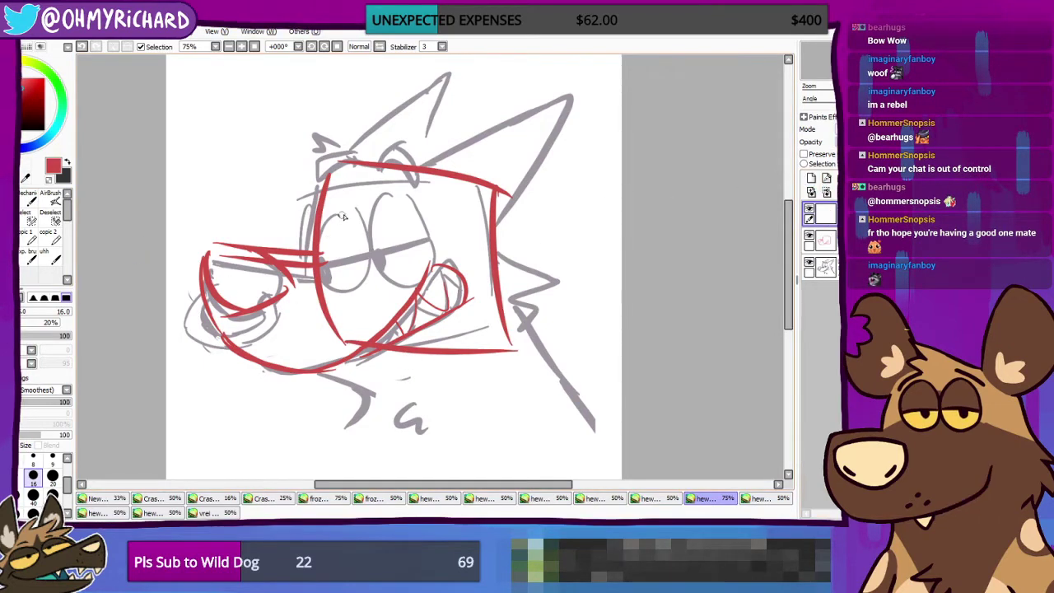
{"action": "left_click_drag", "start_coordinate": [341, 212], "coordinate": [375, 202]}
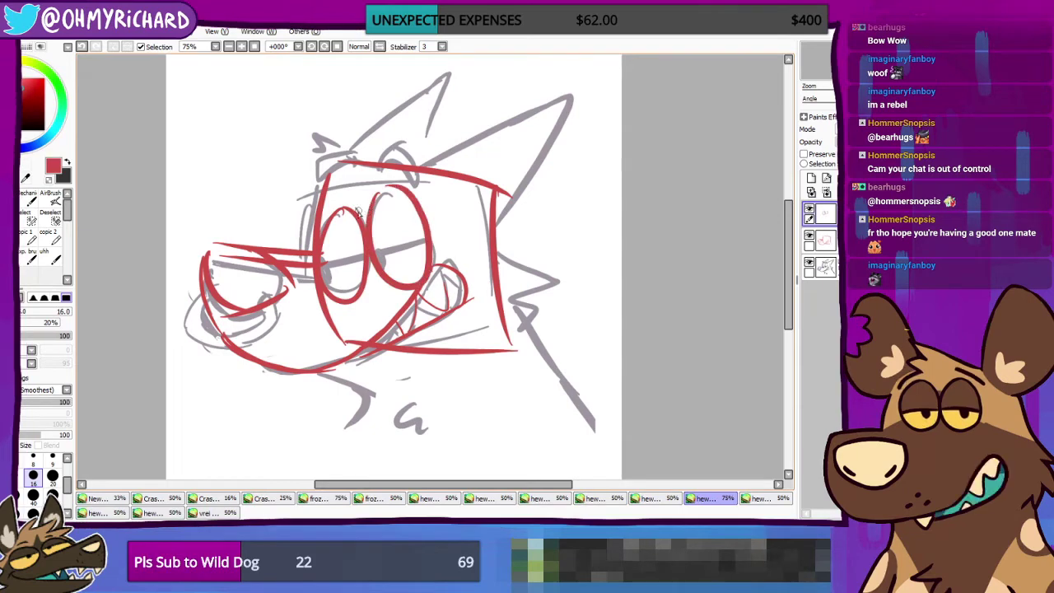
{"action": "mouse_move", "coordinate": [321, 260]}
{"action": "left_mouse_down"}
{"action": "mouse_move", "coordinate": [391, 249]}
{"action": "mouse_move", "coordinate": [434, 236]}
{"action": "left_mouse_up"}
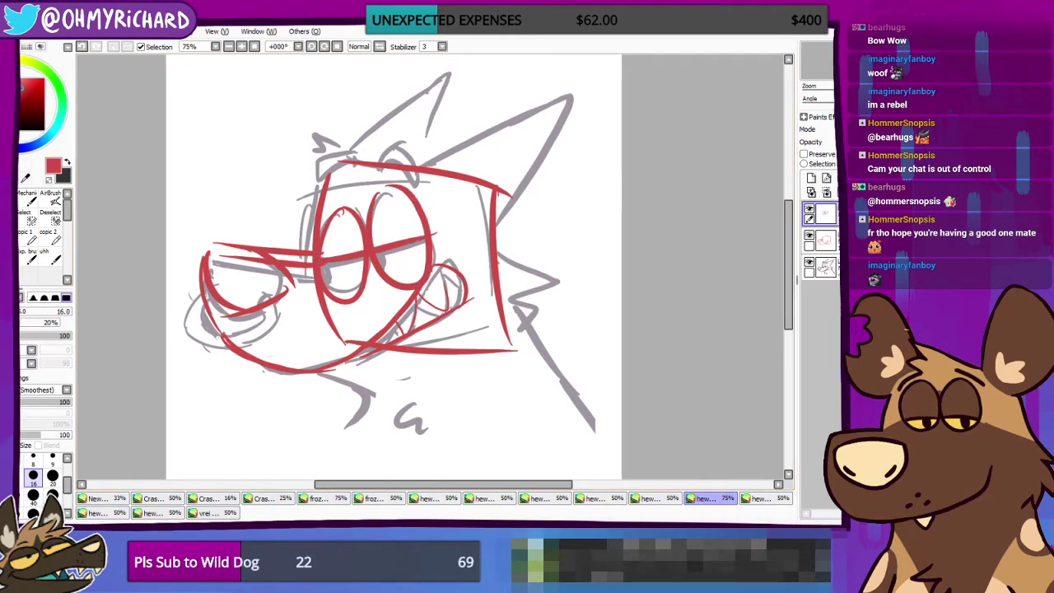
Step: Move the red eyes up towards the brow line and fill in a half-hidden pupil at the muzzle side of each
{"action": "key", "text": "ctrl"}
{"action": "left_click_drag", "start_coordinate": [369, 266], "coordinate": [388, 236]}
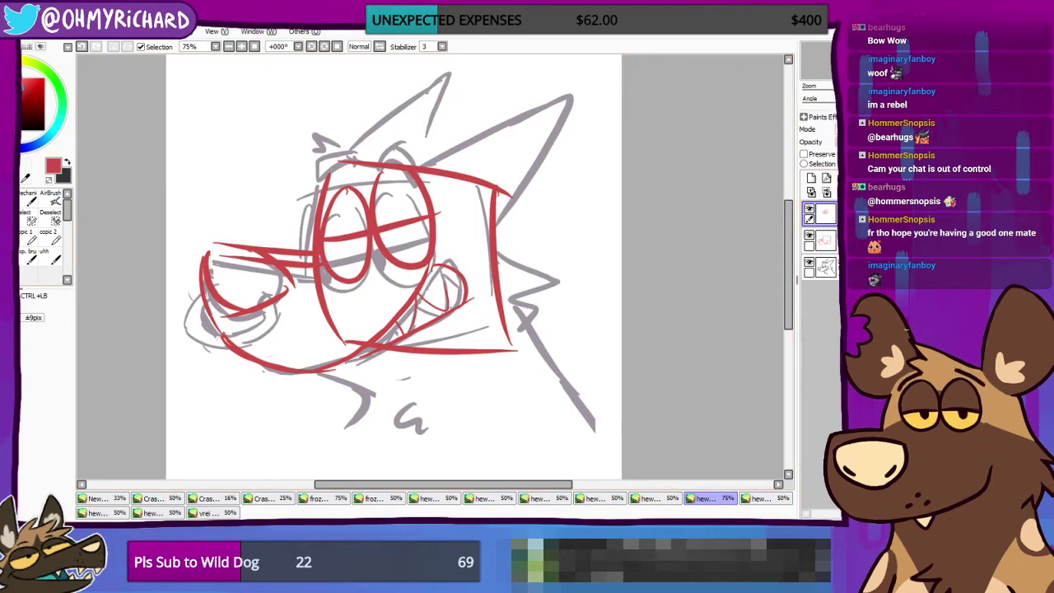
{"action": "key", "text": "n"}
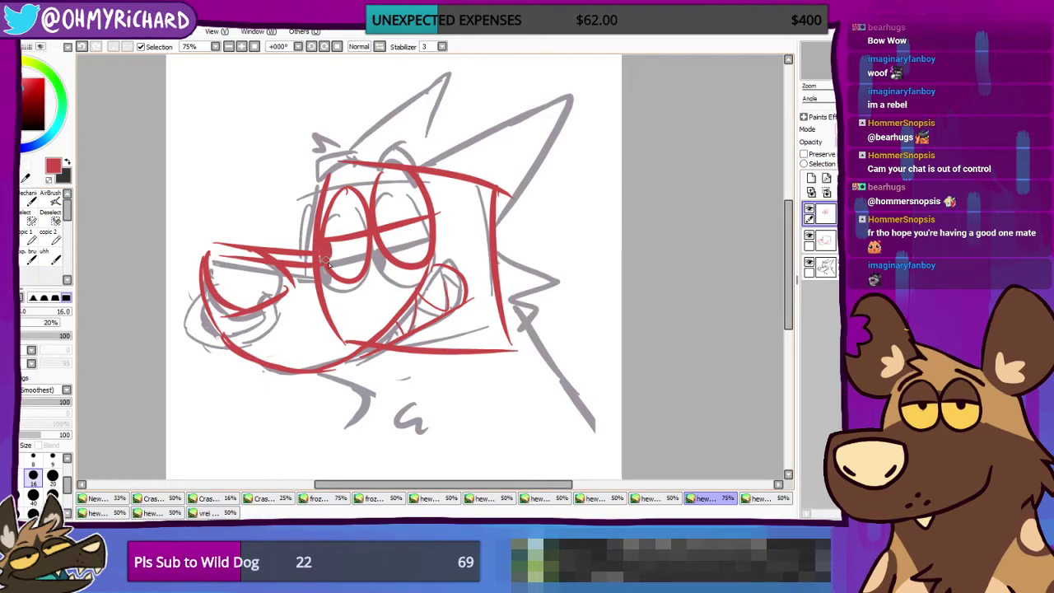
{"action": "left_click_drag", "start_coordinate": [388, 245], "coordinate": [387, 247]}
{"action": "left_click_drag", "start_coordinate": [373, 163], "coordinate": [417, 173]}
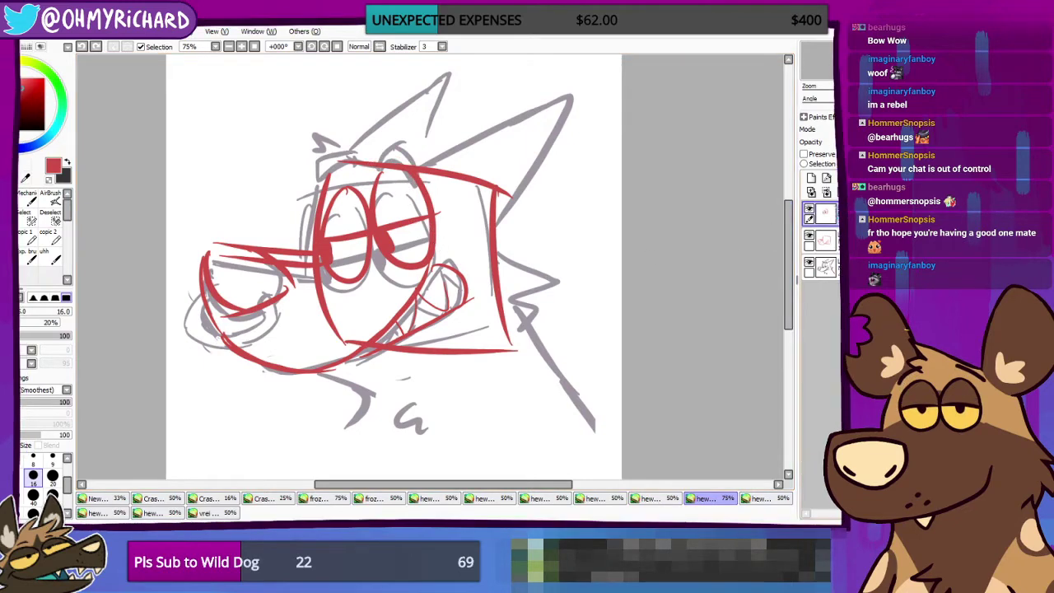
Step: Add another new layer and draw a small, slanted, blocky red eyebrow above each eye
{"action": "left_click", "coordinate": [810, 179]}
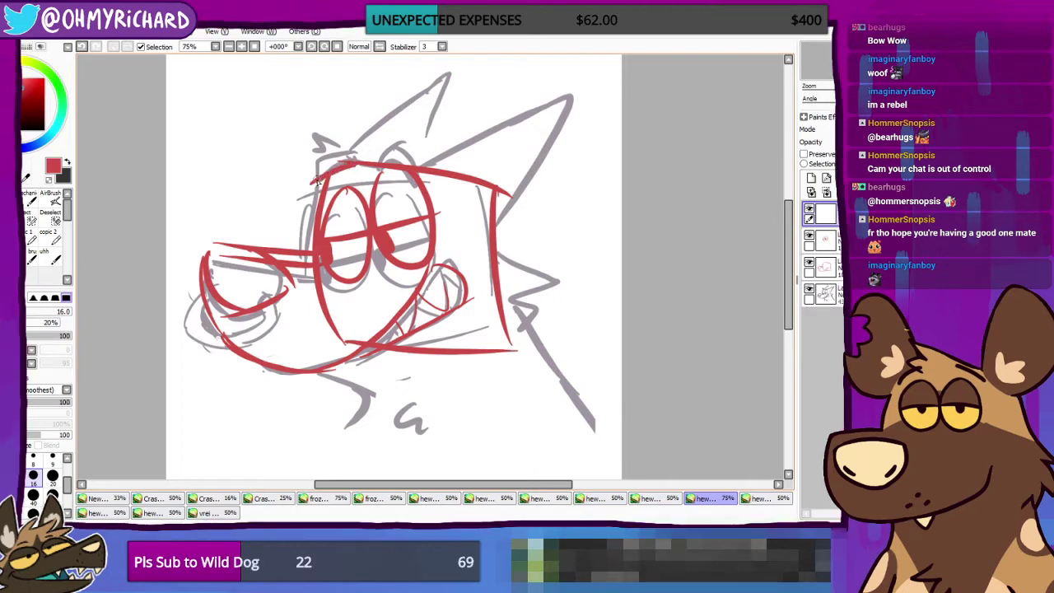
{"action": "mouse_move", "coordinate": [316, 186]}
{"action": "left_mouse_down"}
{"action": "mouse_move", "coordinate": [352, 153]}
{"action": "mouse_move", "coordinate": [318, 163]}
{"action": "mouse_move", "coordinate": [354, 151]}
{"action": "left_mouse_up"}
{"action": "key", "text": "ctrl+z"}
{"action": "key", "text": "ctrl+z"}
{"action": "key", "text": "ctrl+z"}
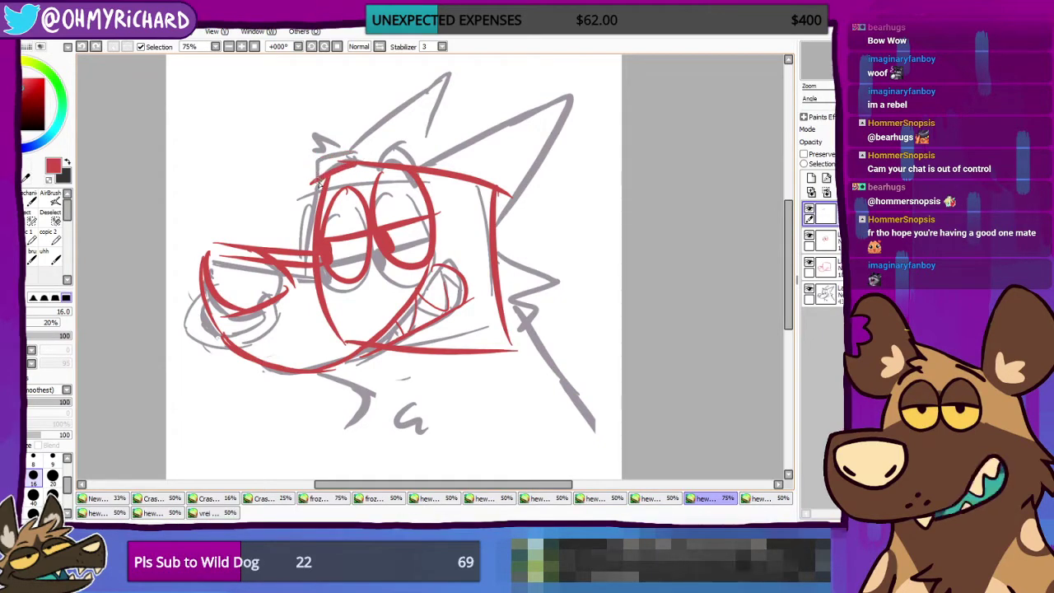
{"action": "left_click_drag", "start_coordinate": [318, 185], "coordinate": [357, 155]}
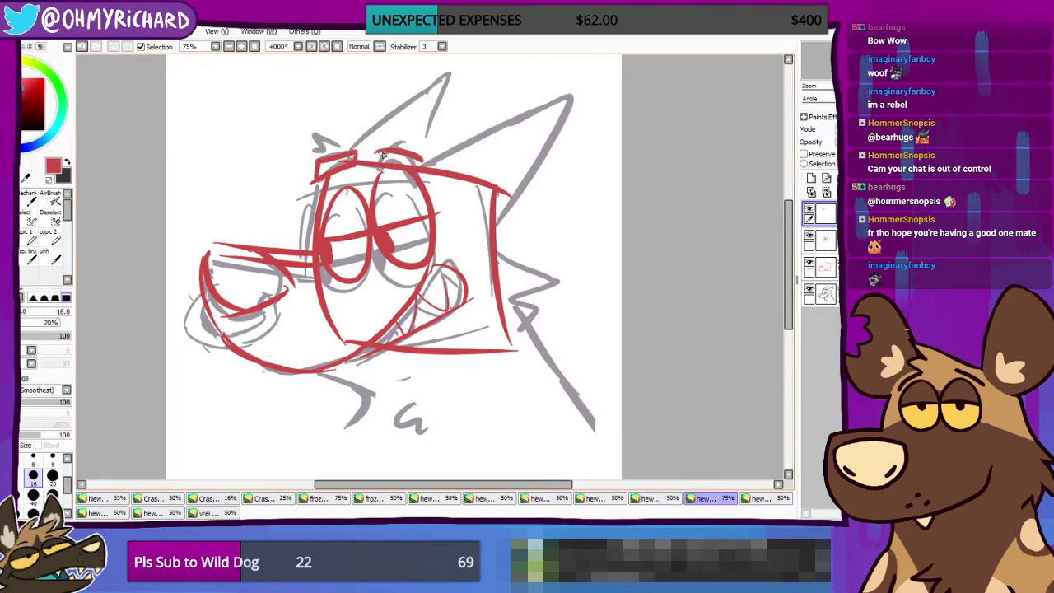
{"action": "mouse_move", "coordinate": [379, 153]}
{"action": "left_mouse_down"}
{"action": "mouse_move", "coordinate": [381, 138]}
{"action": "mouse_move", "coordinate": [421, 160]}
{"action": "left_mouse_up"}
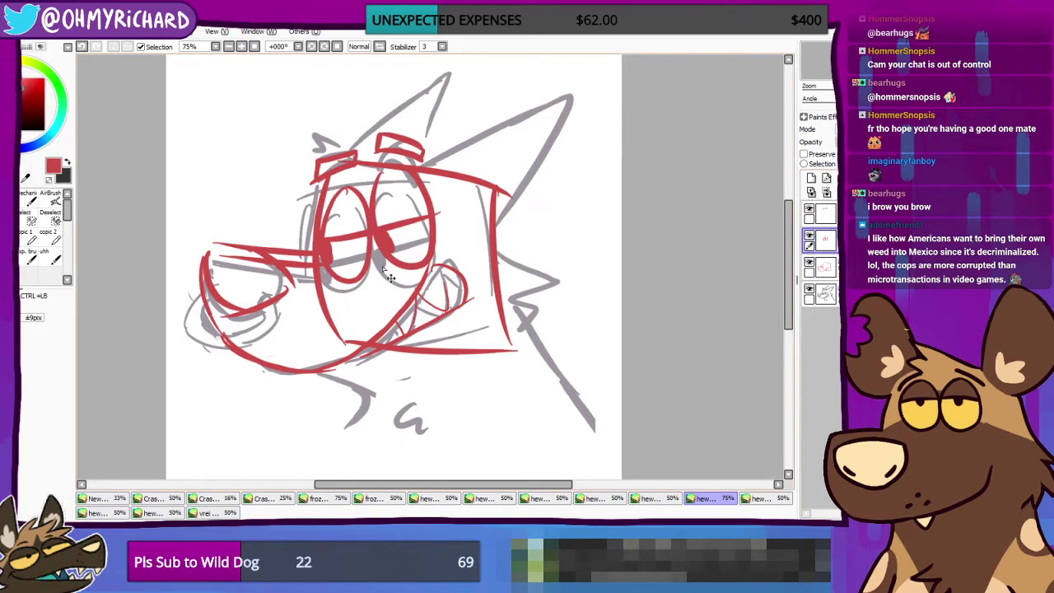
Step: Nudge the red eyes slightly higher on their own layer, under the eyebrows
{"action": "left_click_drag", "start_coordinate": [382, 249], "coordinate": [389, 254], "text": "ctrl"}
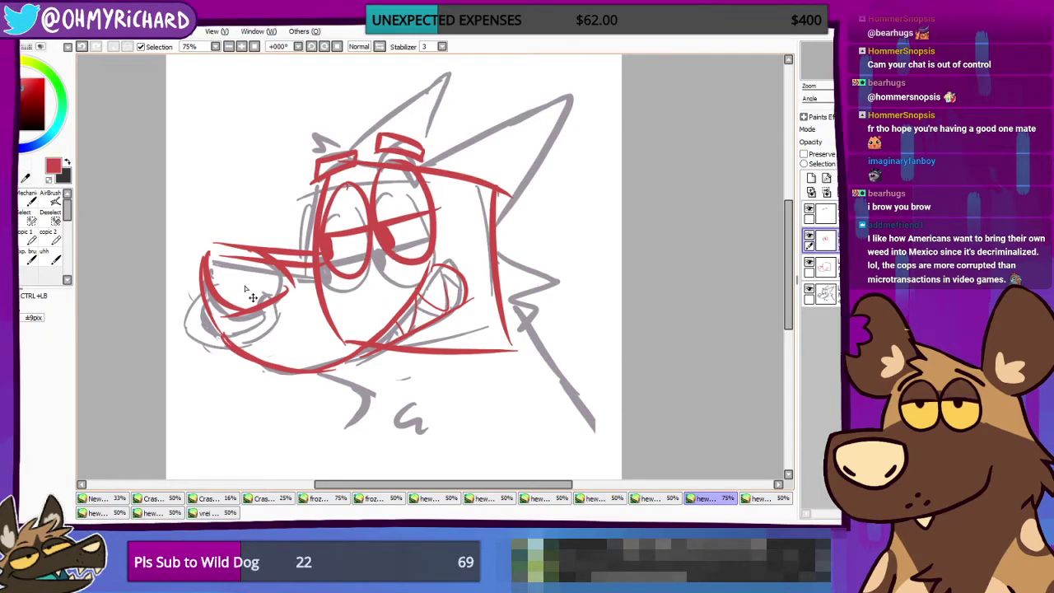
{"action": "key", "text": "m"}
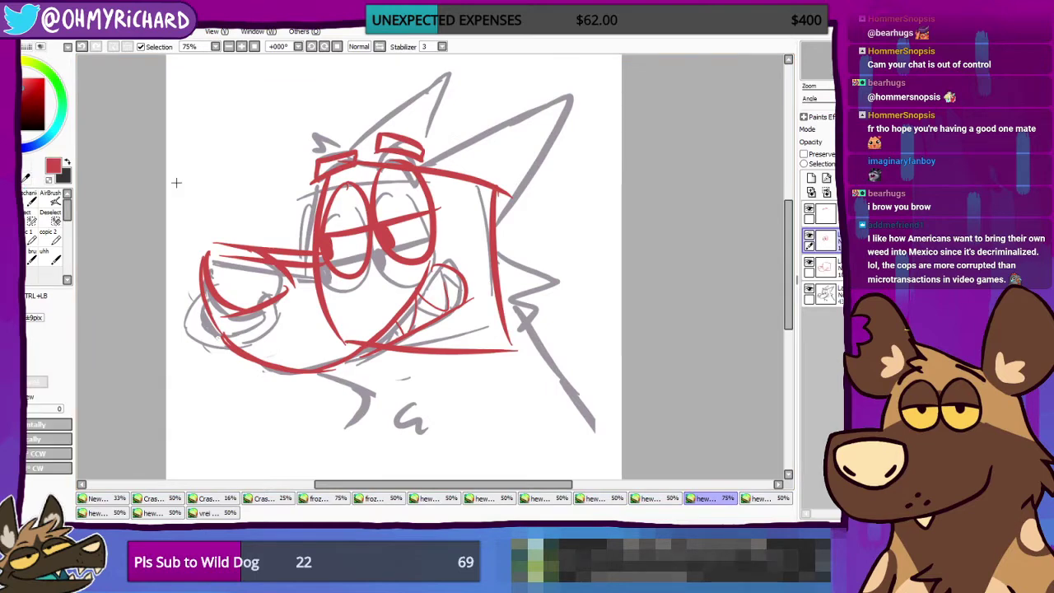
{"action": "mouse_move", "coordinate": [153, 192]}
{"action": "left_mouse_down"}
{"action": "mouse_move", "coordinate": [177, 187]}
{"action": "mouse_move", "coordinate": [151, 159]}
{"action": "left_mouse_up"}
{"action": "left_click", "coordinate": [38, 220]}
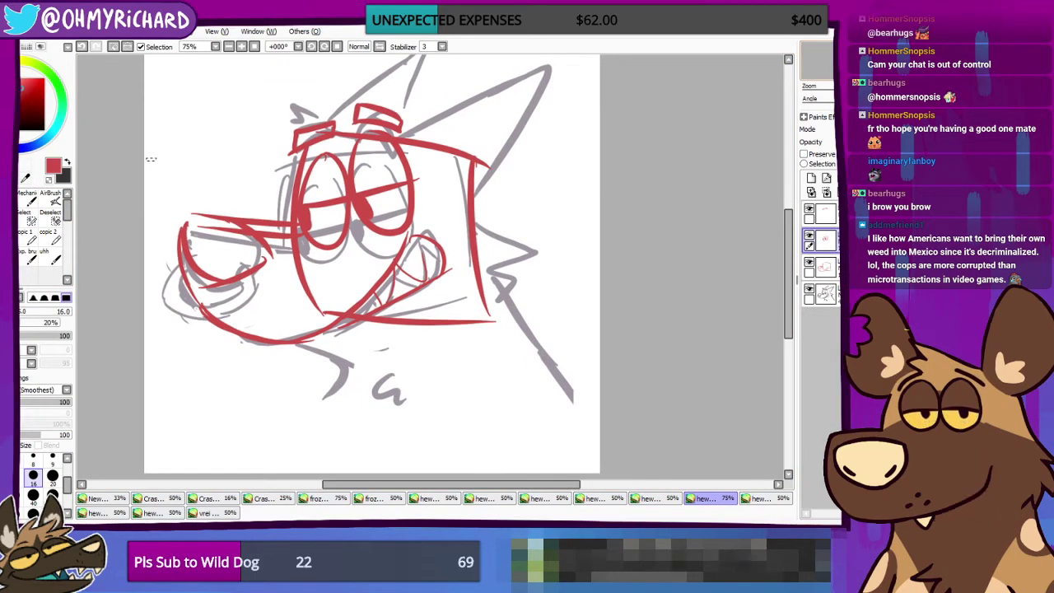
{"action": "scroll", "coordinate": [548, 265], "scroll_direction": "up", "scroll_amount": 1}
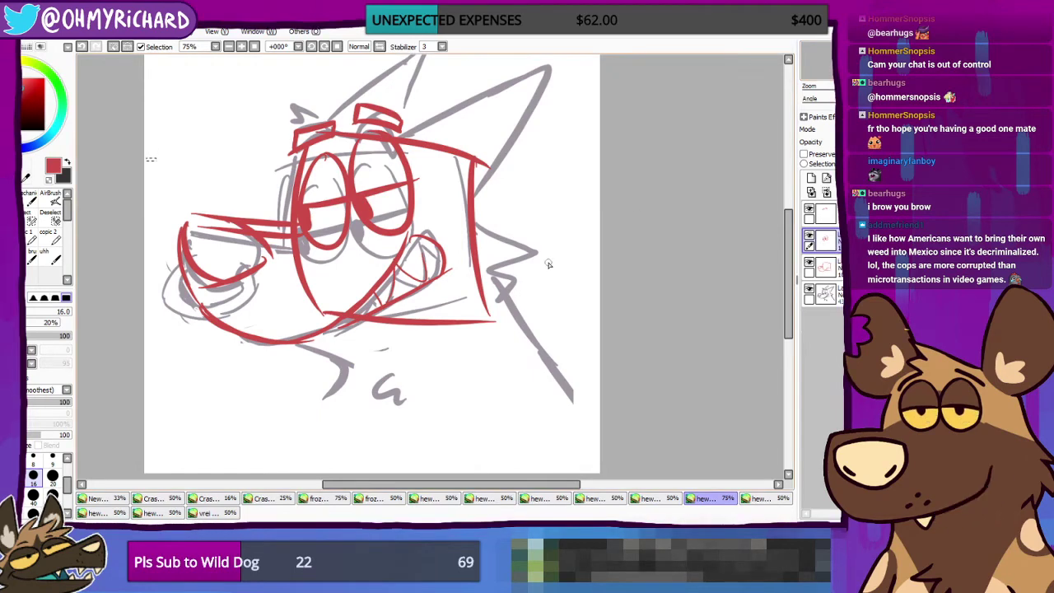
{"action": "scroll", "coordinate": [536, 258], "scroll_direction": "down", "scroll_amount": 3}
{"action": "scroll", "coordinate": [536, 258], "scroll_direction": "up", "scroll_amount": 1}
{"action": "scroll", "coordinate": [539, 247], "scroll_direction": "up", "scroll_amount": 1}
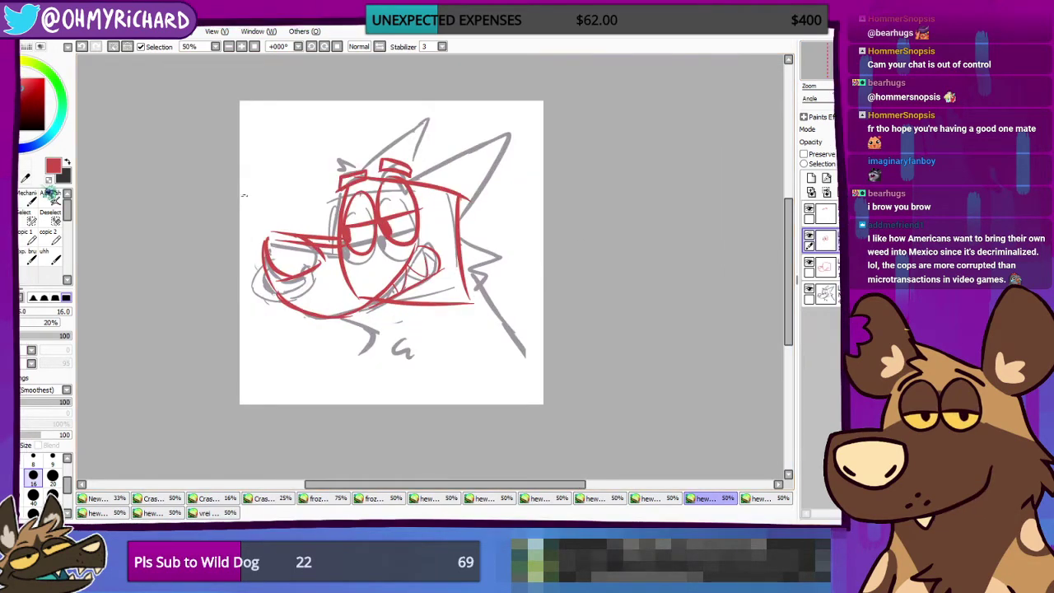
Step: Erase the old grey eyes and grin from the line-art layer beneath the red redraw
{"action": "left_click", "coordinate": [810, 236]}
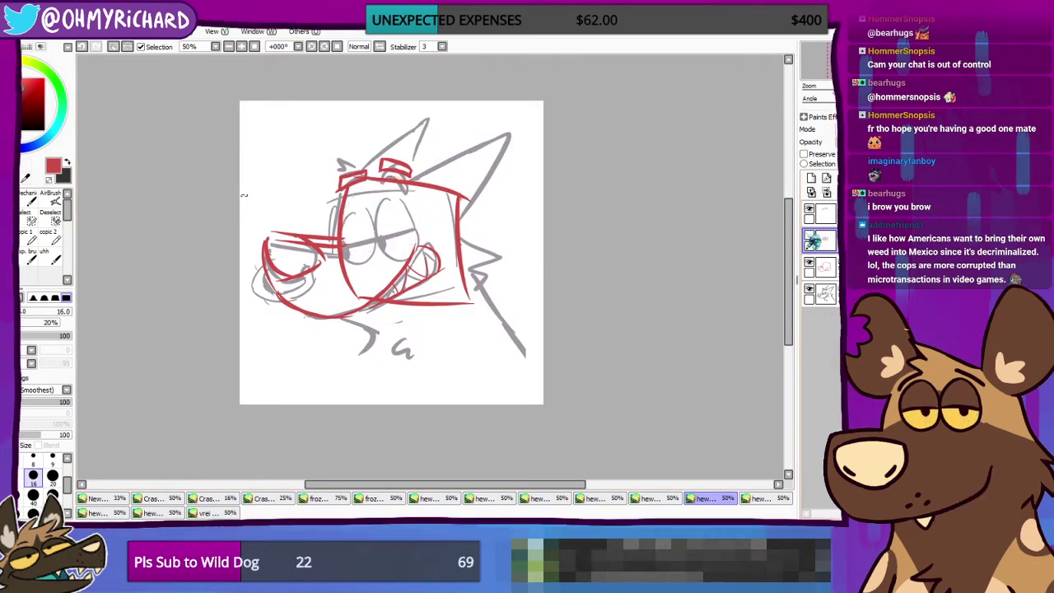
{"action": "left_click", "coordinate": [809, 236]}
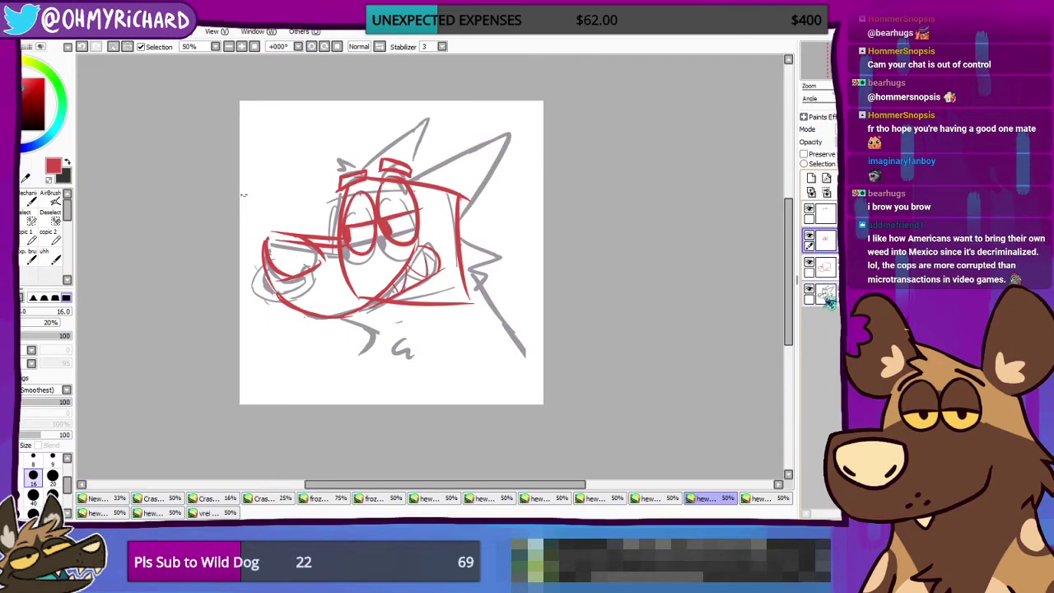
{"action": "left_click", "coordinate": [810, 289]}
{"action": "left_click", "coordinate": [810, 289]}
{"action": "left_click", "coordinate": [820, 295]}
{"action": "key", "text": "e"}
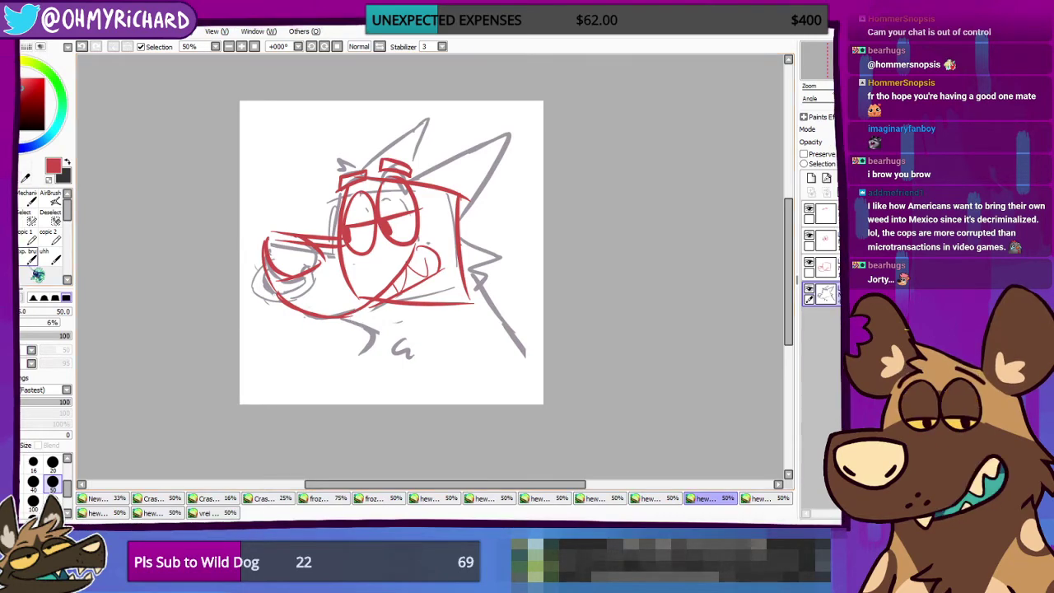
{"action": "left_click", "coordinate": [20, 257]}
Step: On the red face layer, draw nested rounded curves beneath the nose at the muzzle tip, redoing strokes that miss
{"action": "left_click", "coordinate": [809, 289]}
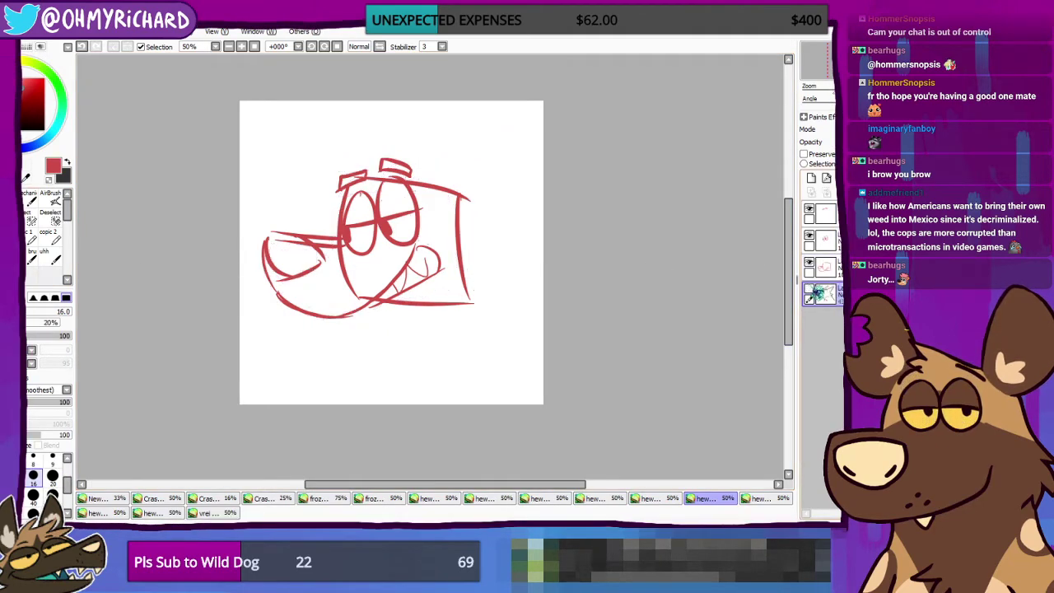
{"action": "left_click", "coordinate": [810, 289]}
{"action": "left_click", "coordinate": [809, 262]}
{"action": "left_click", "coordinate": [810, 262]}
{"action": "left_click", "coordinate": [823, 267]}
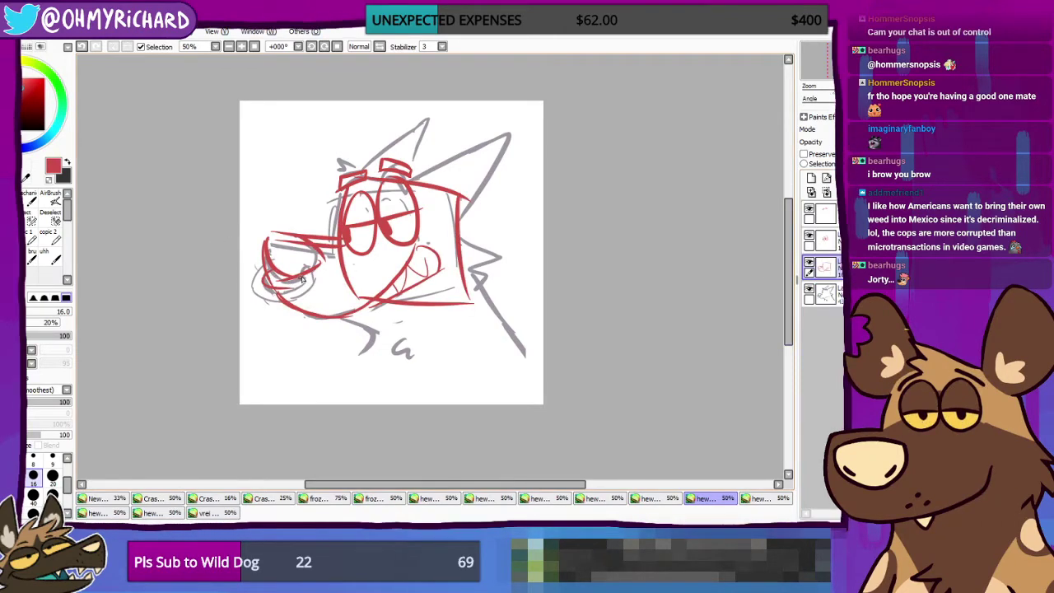
{"action": "mouse_move", "coordinate": [269, 266]}
{"action": "left_mouse_down"}
{"action": "mouse_move", "coordinate": [261, 298]}
{"action": "mouse_move", "coordinate": [254, 277]}
{"action": "mouse_move", "coordinate": [284, 297]}
{"action": "mouse_move", "coordinate": [273, 301]}
{"action": "mouse_move", "coordinate": [302, 288]}
{"action": "left_mouse_up"}
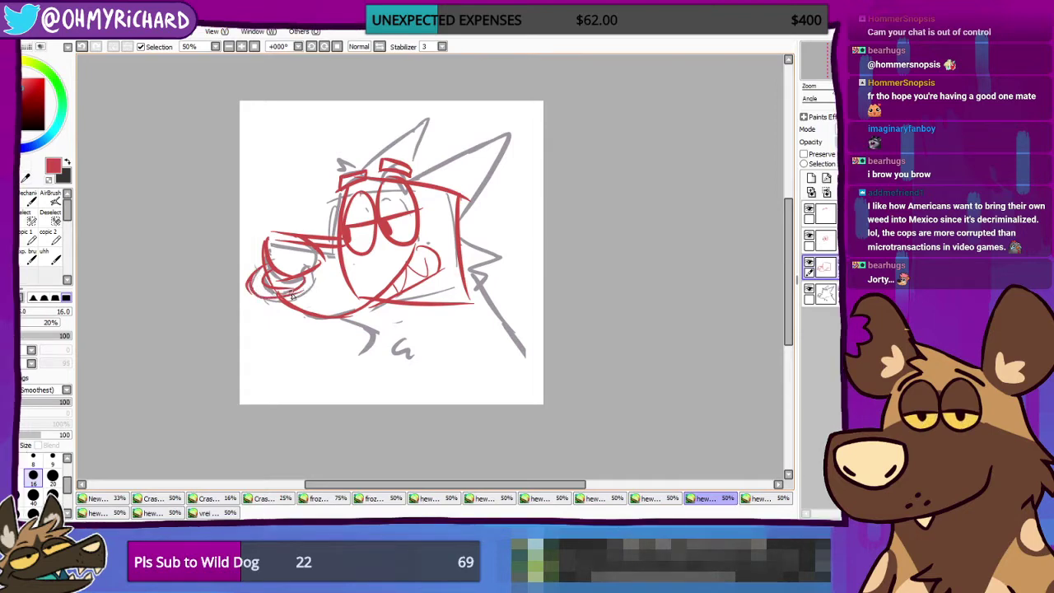
{"action": "key", "text": "ctrl+z"}
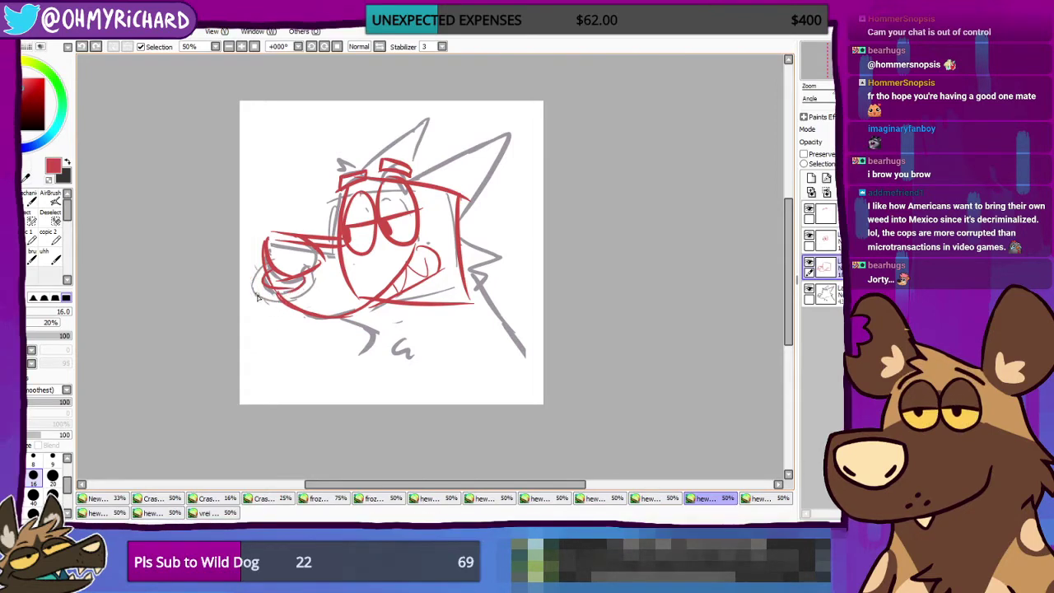
{"action": "left_click_drag", "start_coordinate": [262, 265], "coordinate": [266, 295]}
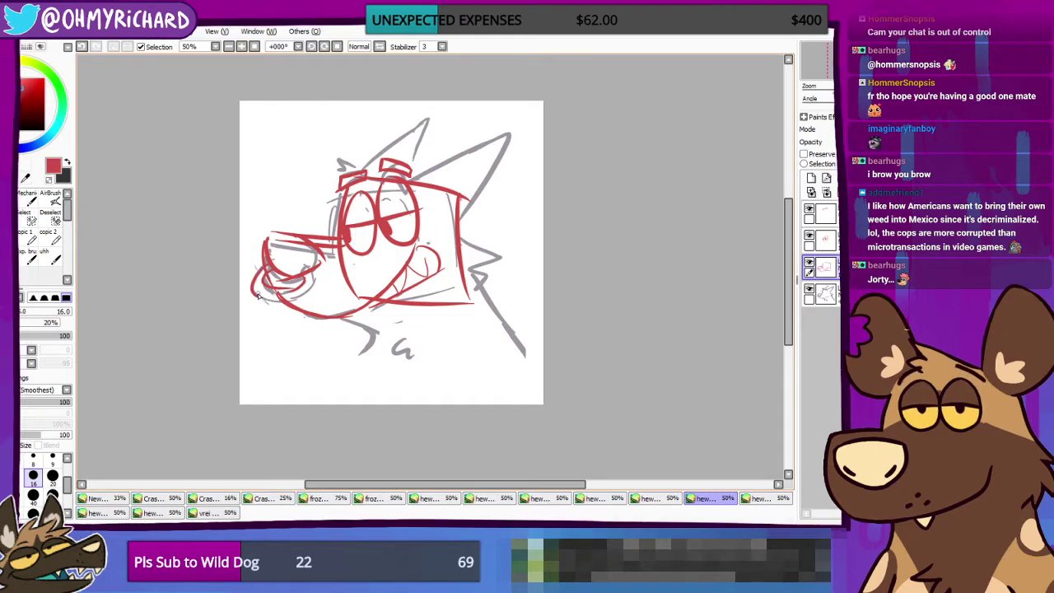
{"action": "left_click_drag", "start_coordinate": [259, 292], "coordinate": [307, 293]}
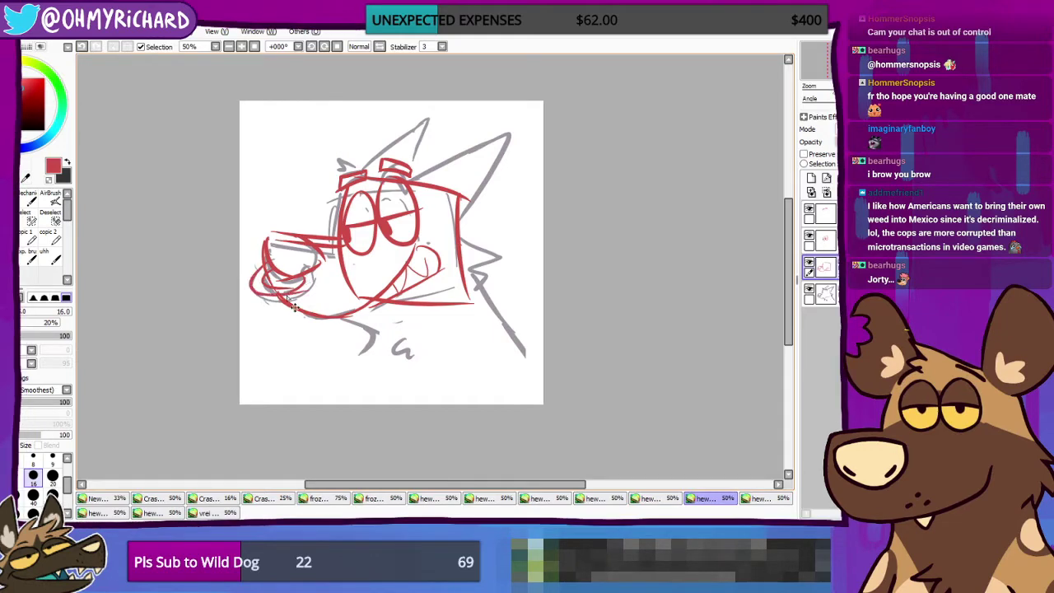
{"action": "key", "text": "ctrl+z"}
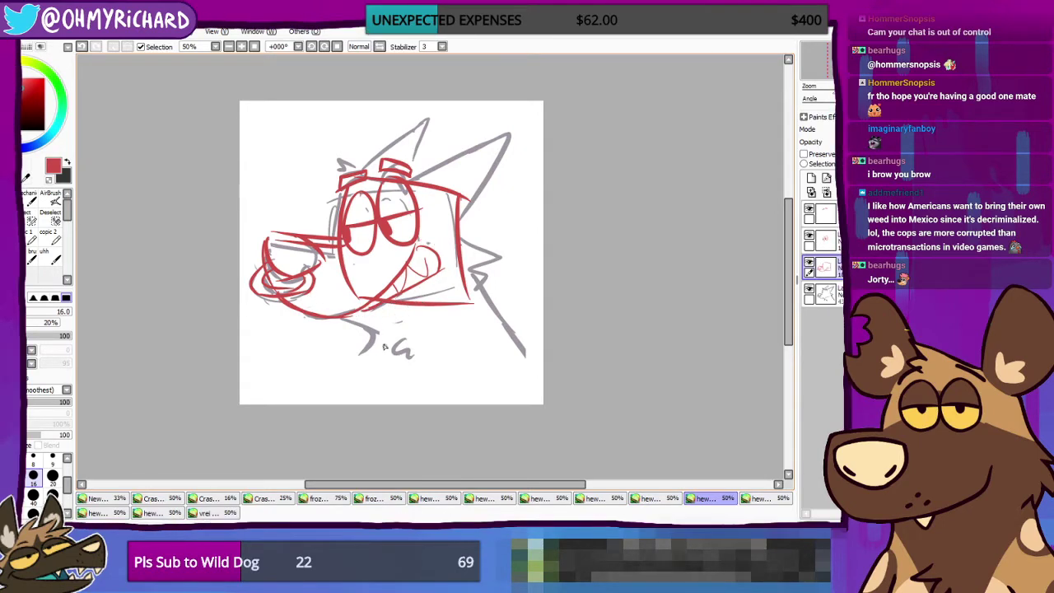
Step: Draw the throat curve under the jaw and the sloping back of the neck in red over the grey lines
{"action": "left_click_drag", "start_coordinate": [344, 321], "coordinate": [382, 324]}
{"action": "key", "text": "ctrl+z"}
{"action": "key", "text": "ctrl+z"}
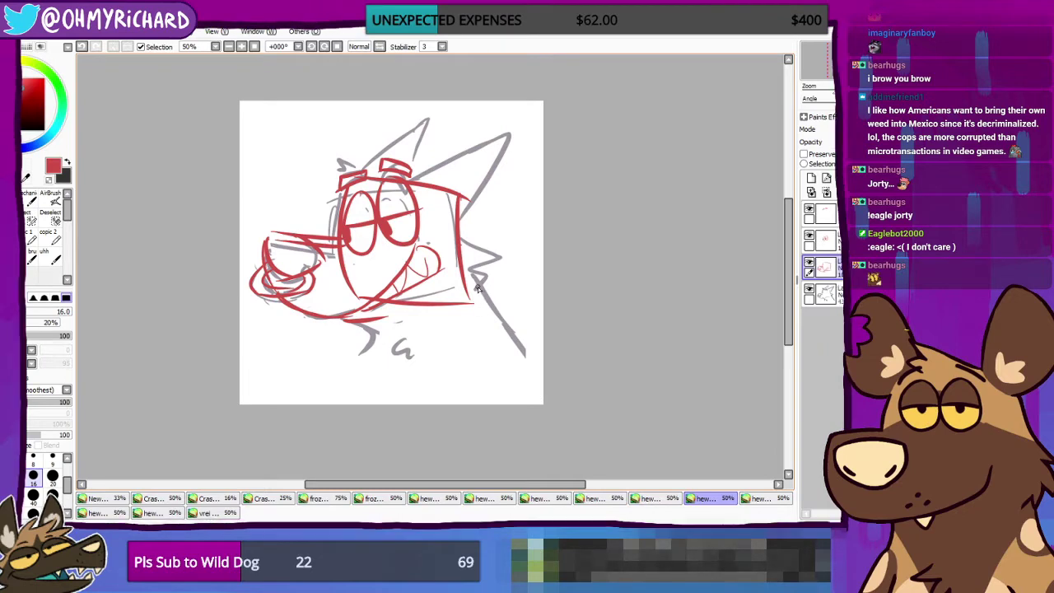
{"action": "left_click_drag", "start_coordinate": [475, 279], "coordinate": [522, 355]}
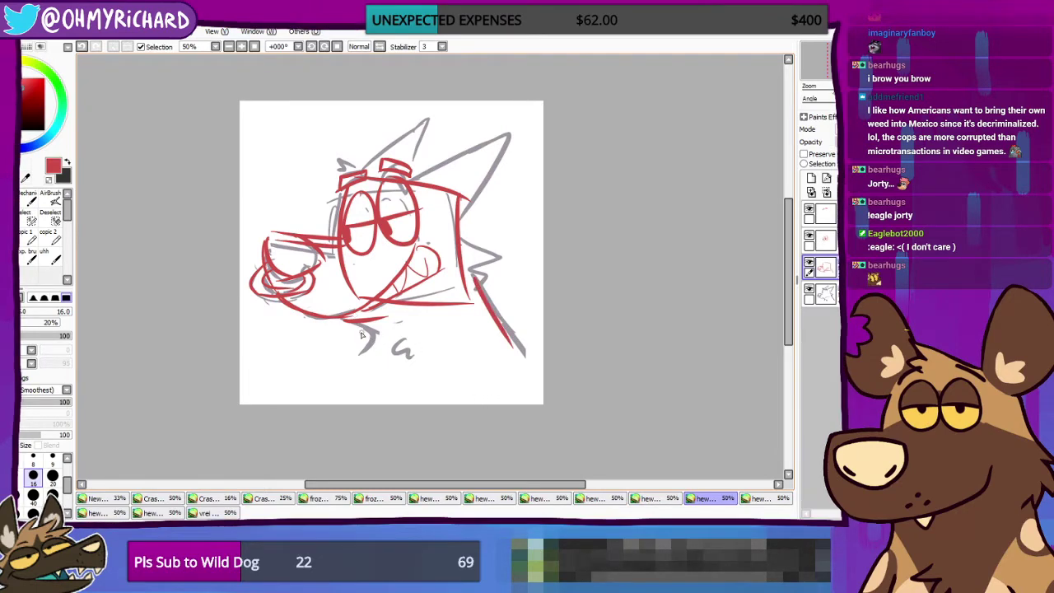
{"action": "left_click_drag", "start_coordinate": [354, 326], "coordinate": [374, 347]}
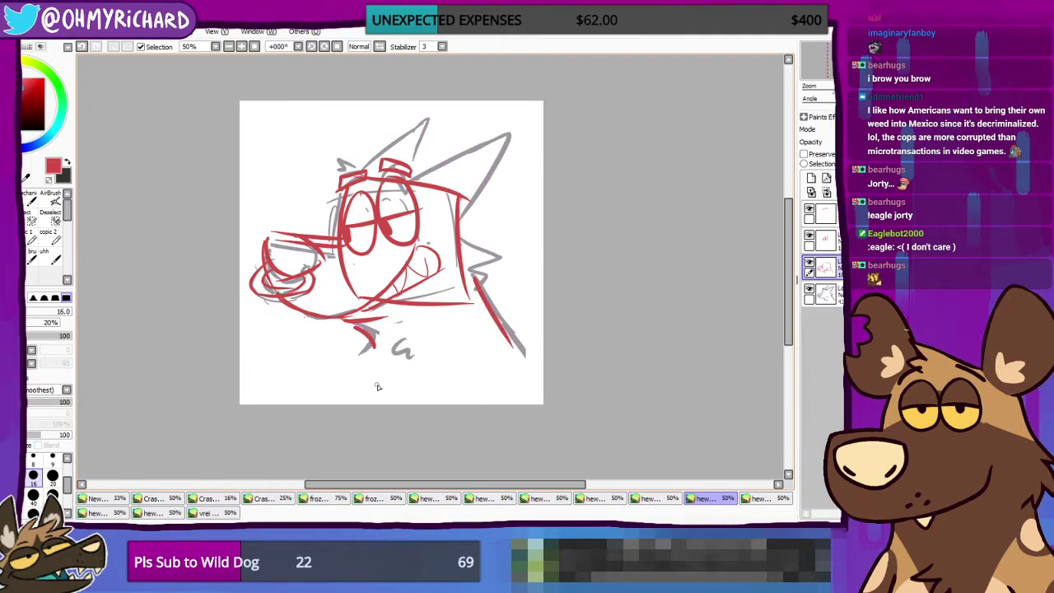
{"action": "left_click_drag", "start_coordinate": [353, 321], "coordinate": [375, 348]}
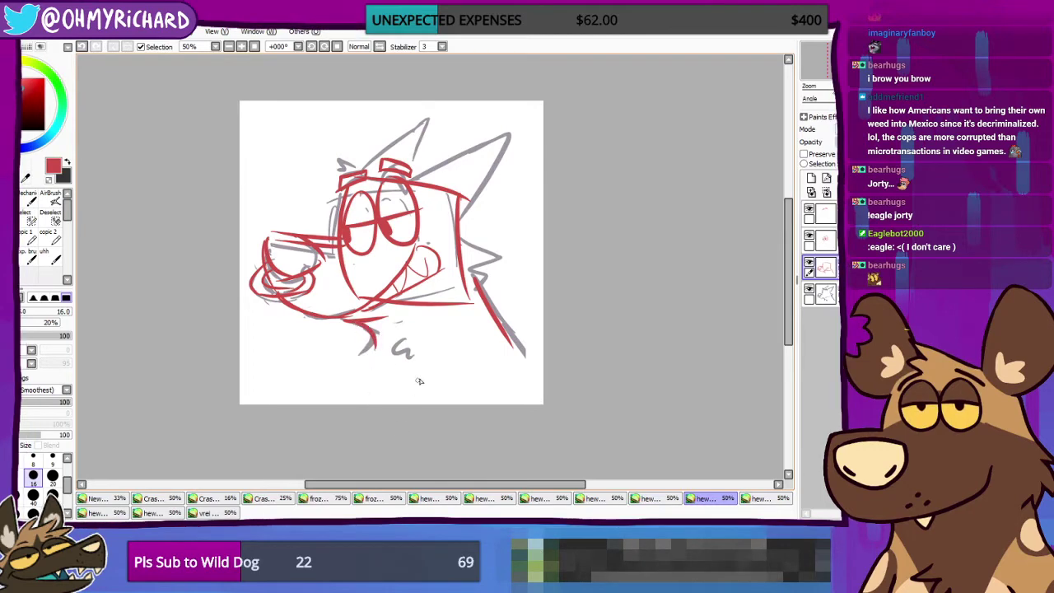
Step: Erase the red face box's front, bottom and rear construction lines around the cheek and jaw
{"action": "key", "text": "e"}
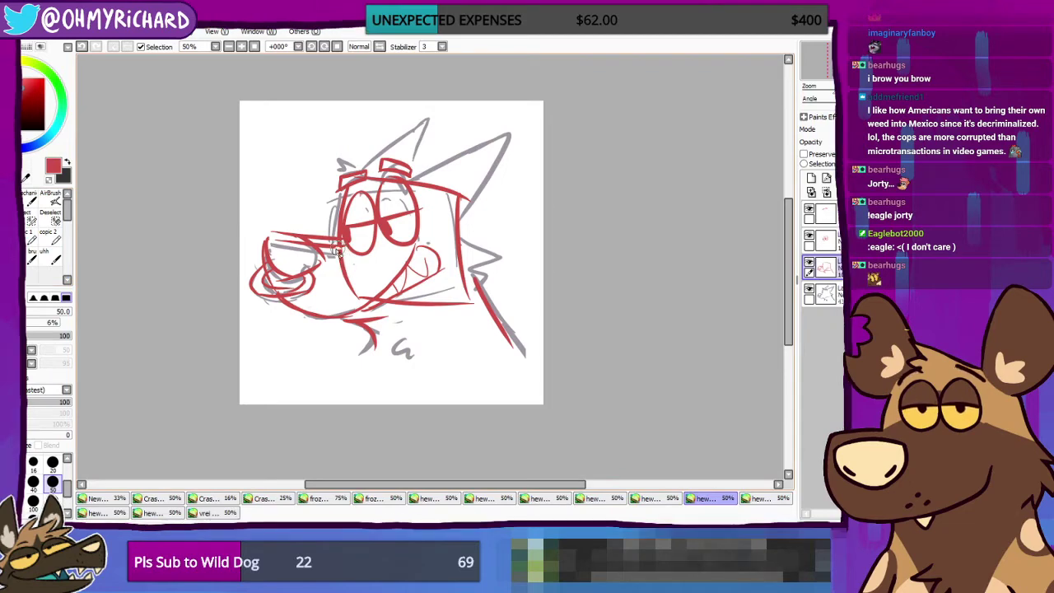
{"action": "mouse_move", "coordinate": [341, 250]}
{"action": "left_mouse_down"}
{"action": "mouse_move", "coordinate": [346, 282]}
{"action": "mouse_move", "coordinate": [420, 317]}
{"action": "mouse_move", "coordinate": [388, 310]}
{"action": "mouse_move", "coordinate": [457, 313]}
{"action": "mouse_move", "coordinate": [458, 251]}
{"action": "left_mouse_up"}
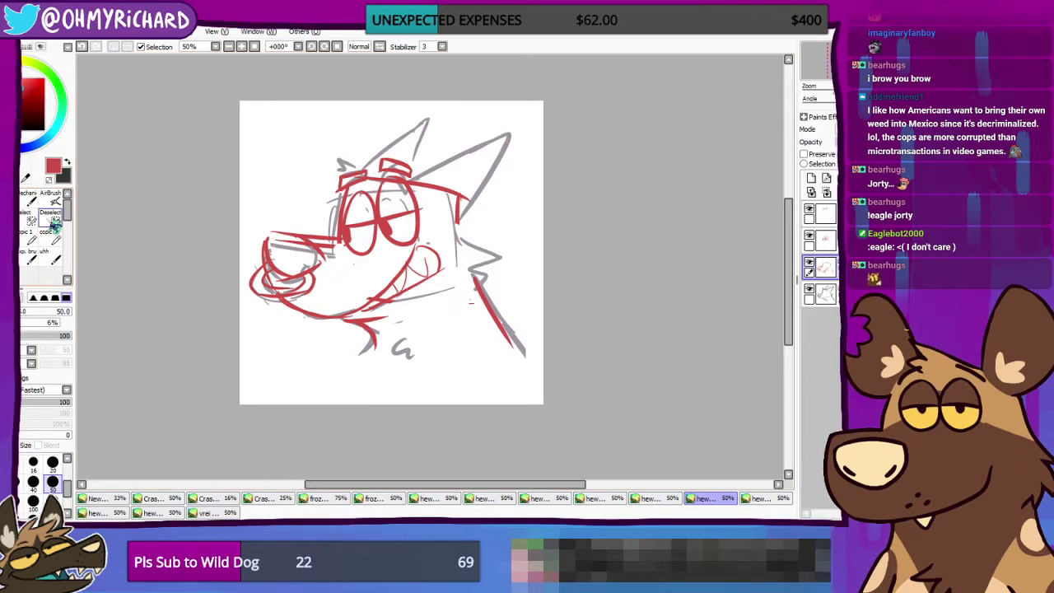
Step: Draw jagged red cheek fur between the back of the head and the neck line
{"action": "key", "text": "n"}
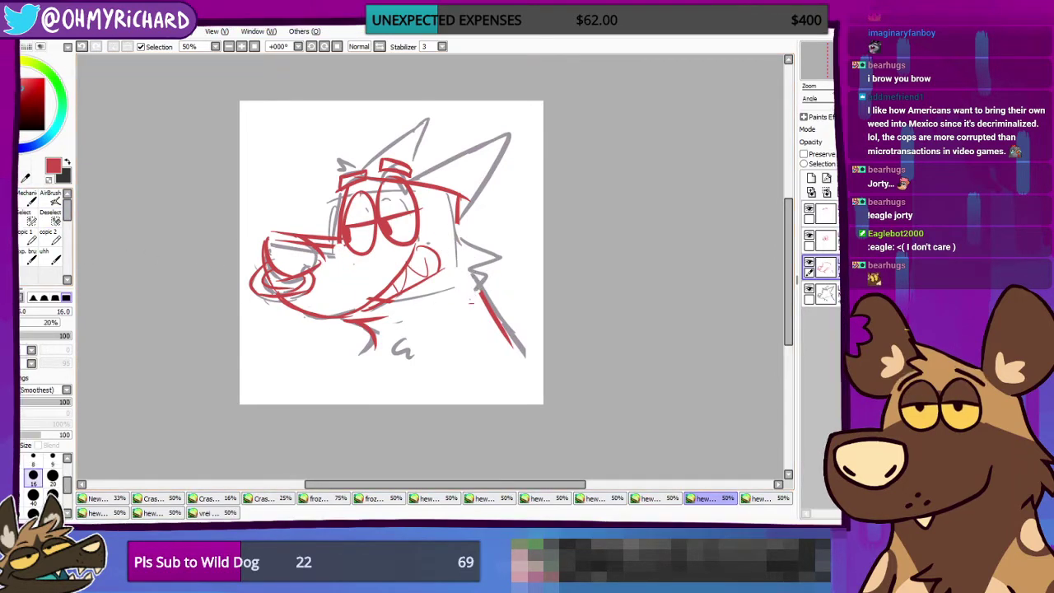
{"action": "left_click_drag", "start_coordinate": [457, 235], "coordinate": [487, 272]}
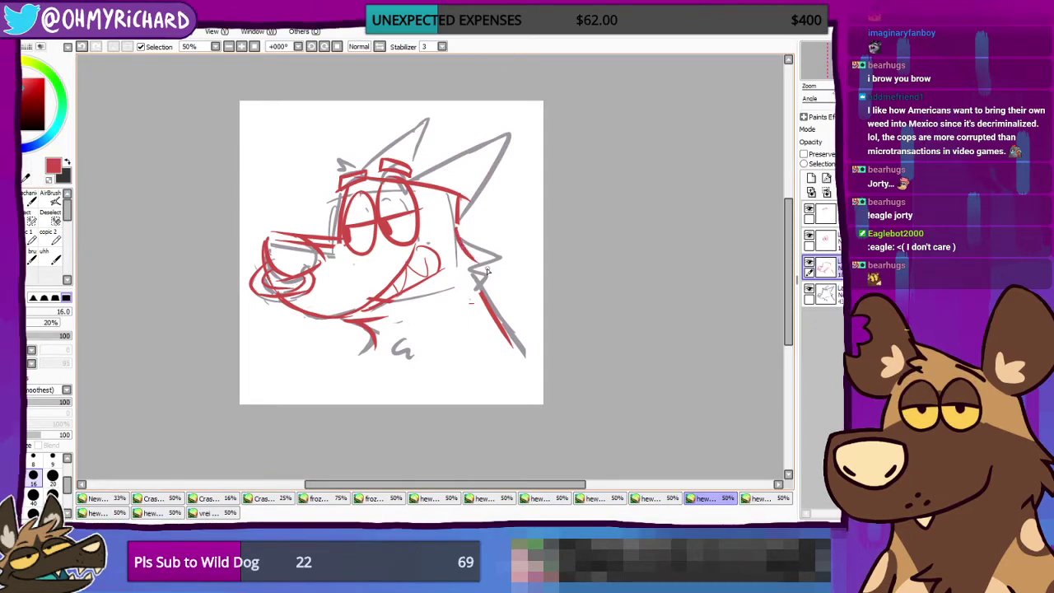
{"action": "key", "text": "ctrl+z"}
{"action": "mouse_move", "coordinate": [459, 239]}
{"action": "left_mouse_down"}
{"action": "mouse_move", "coordinate": [495, 263]}
{"action": "mouse_move", "coordinate": [480, 284]}
{"action": "left_mouse_up"}
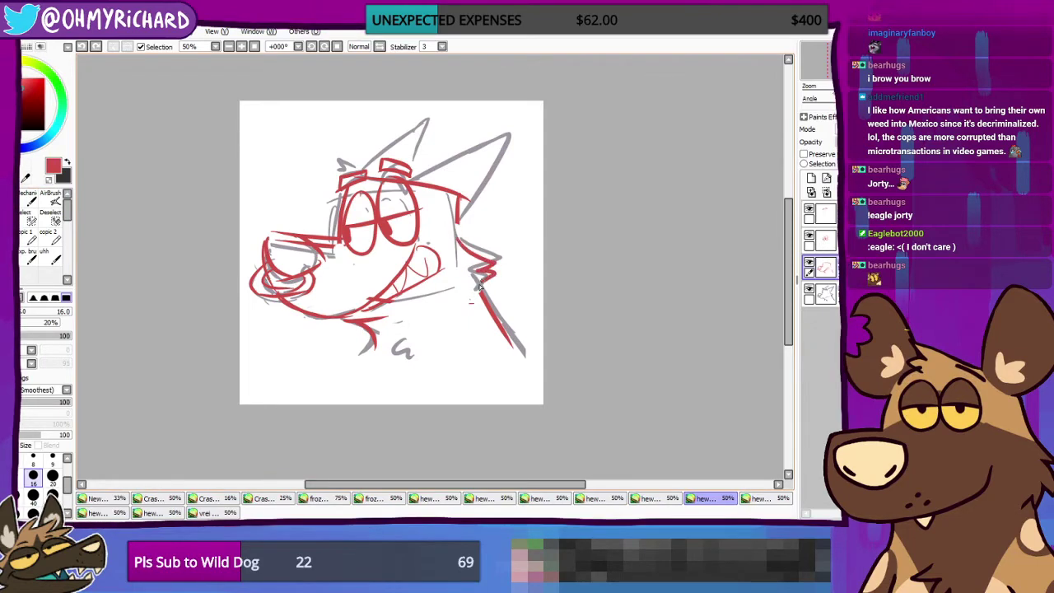
{"action": "left_click_drag", "start_coordinate": [480, 221], "coordinate": [500, 253]}
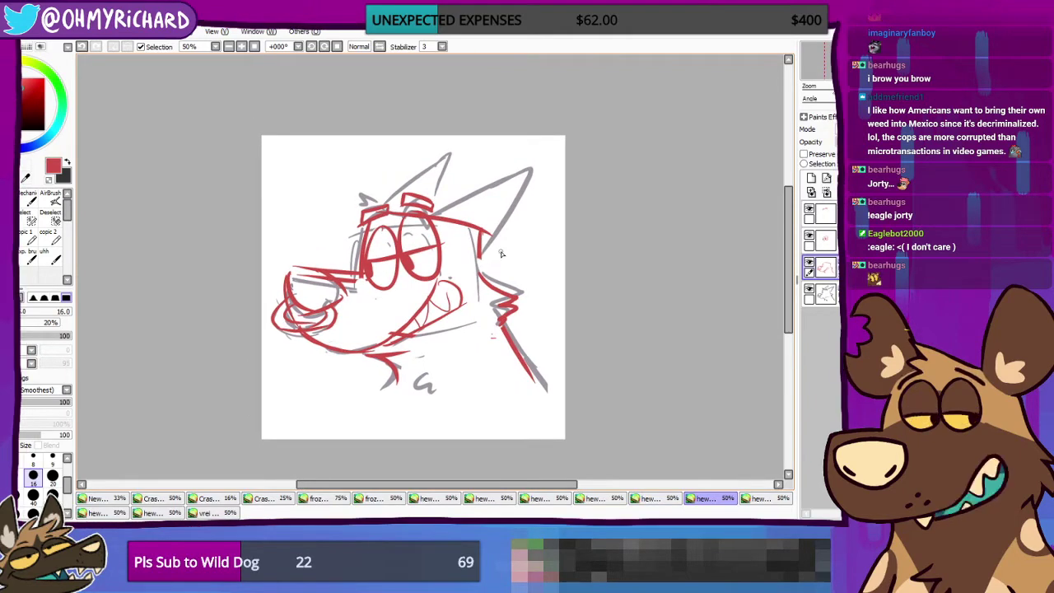
Step: Erase the red line running across the top and back of the head between the eyes and the cheek fur
{"action": "key", "text": "e"}
{"action": "mouse_move", "coordinate": [488, 212]}
{"action": "left_mouse_down"}
{"action": "mouse_move", "coordinate": [486, 230]}
{"action": "mouse_move", "coordinate": [453, 219]}
{"action": "mouse_move", "coordinate": [515, 171]}
{"action": "left_mouse_up"}
{"action": "key", "text": "n"}
{"action": "key", "text": "ctrl+z"}
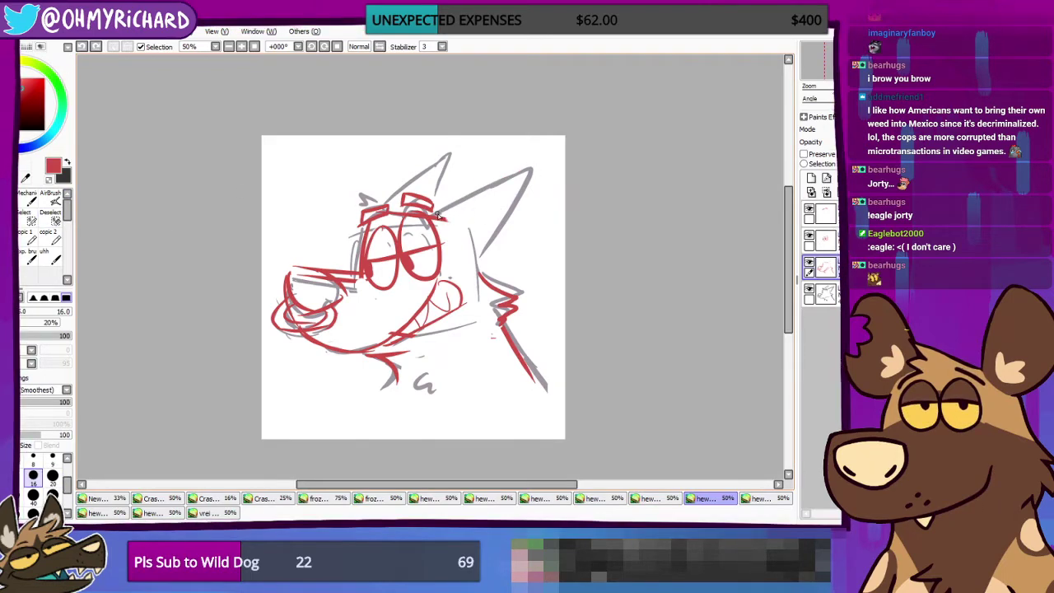
Step: Trace the upper edge of the large ear in red over the grey sketch, from the brow to the ear tip
{"action": "mouse_move", "coordinate": [435, 219]}
{"action": "left_mouse_down"}
{"action": "mouse_move", "coordinate": [531, 169]}
{"action": "mouse_move", "coordinate": [481, 251]}
{"action": "left_mouse_up"}
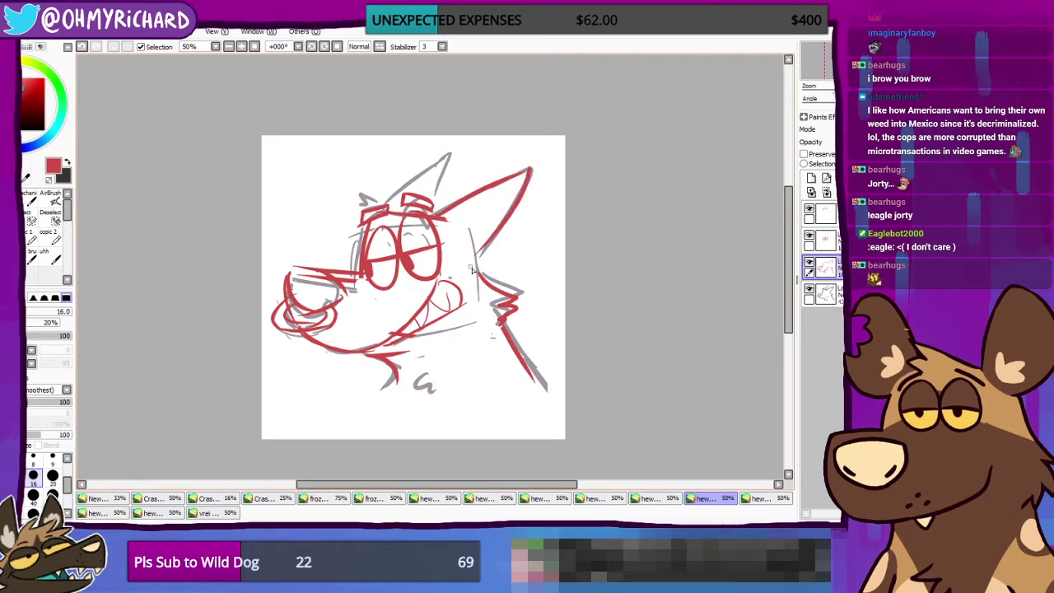
{"action": "key", "text": "ctrl+z"}
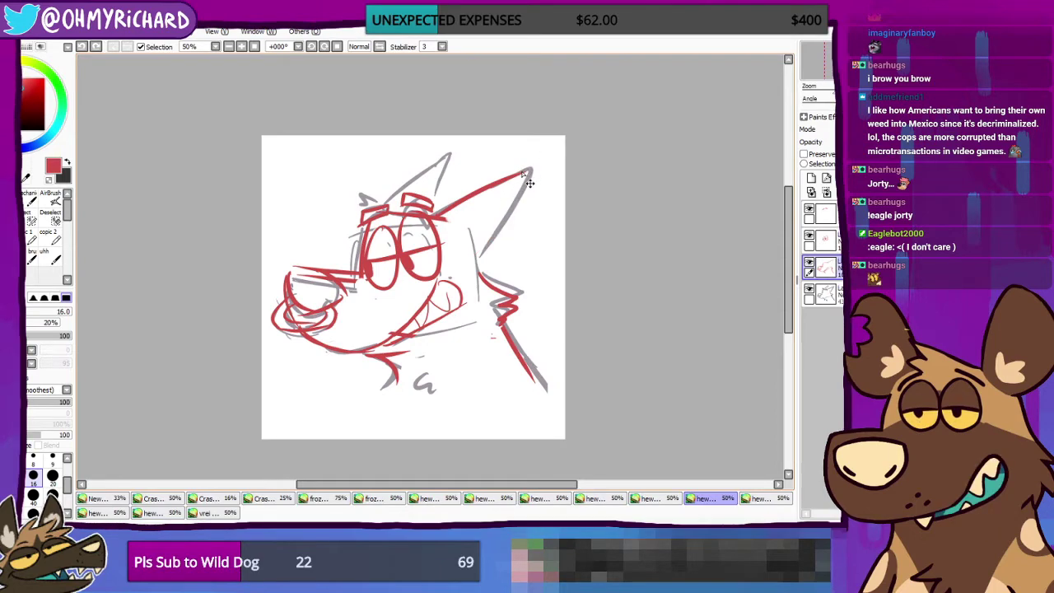
{"action": "key", "text": "ctrl+z"}
{"action": "left_click_drag", "start_coordinate": [437, 215], "coordinate": [541, 156]}
{"action": "key", "text": "ctrl+z"}
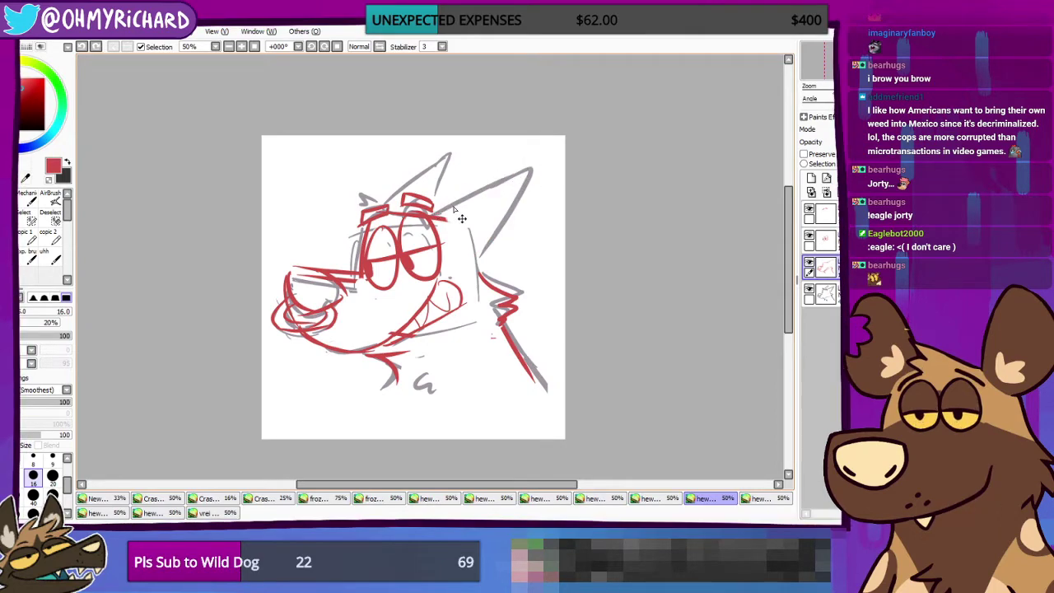
{"action": "left_click_drag", "start_coordinate": [436, 216], "coordinate": [543, 161]}
{"action": "key", "text": "ctrl+z"}
{"action": "key", "text": "ctrl+y"}
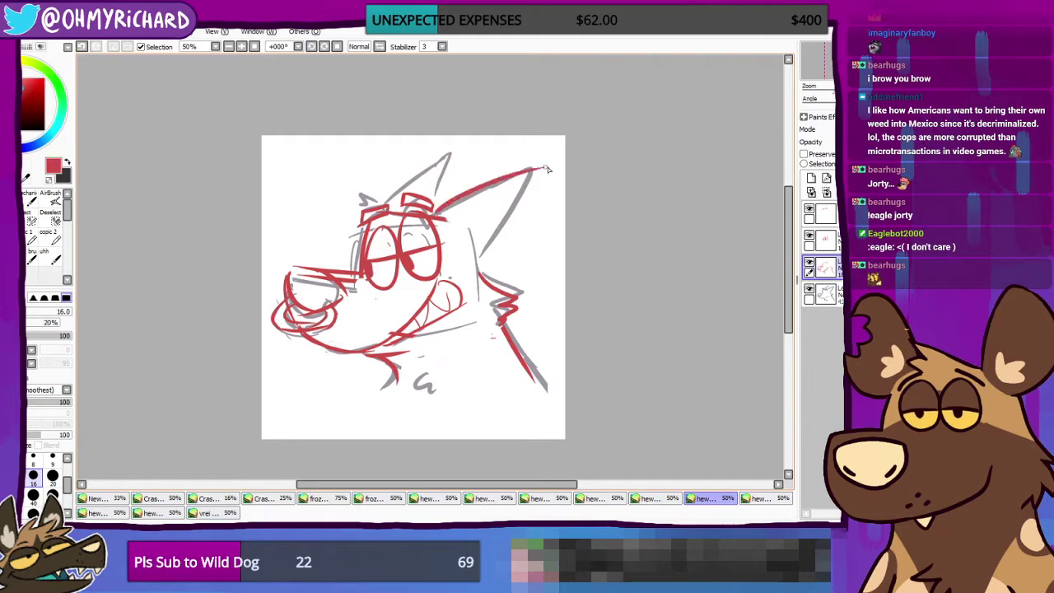
{"action": "key", "text": "ctrl+z"}
{"action": "key", "text": "ctrl+y"}
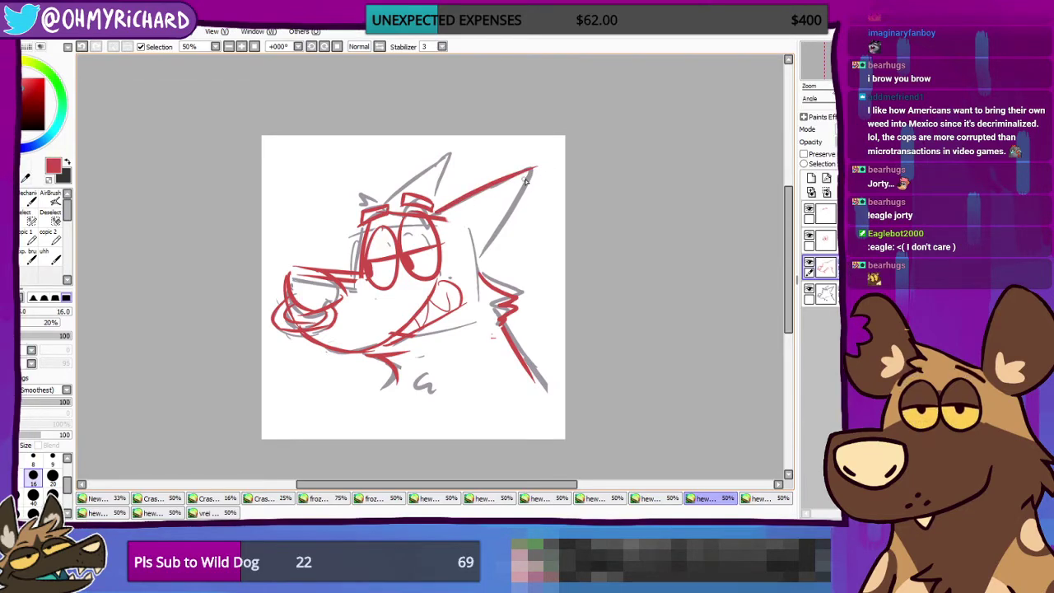
Step: Trace the rear edge of the large ear in red, from its tip down to the cheek fur
{"action": "left_click_drag", "start_coordinate": [532, 168], "coordinate": [480, 252]}
{"action": "key", "text": "ctrl+z"}
{"action": "key", "text": "ctrl+y"}
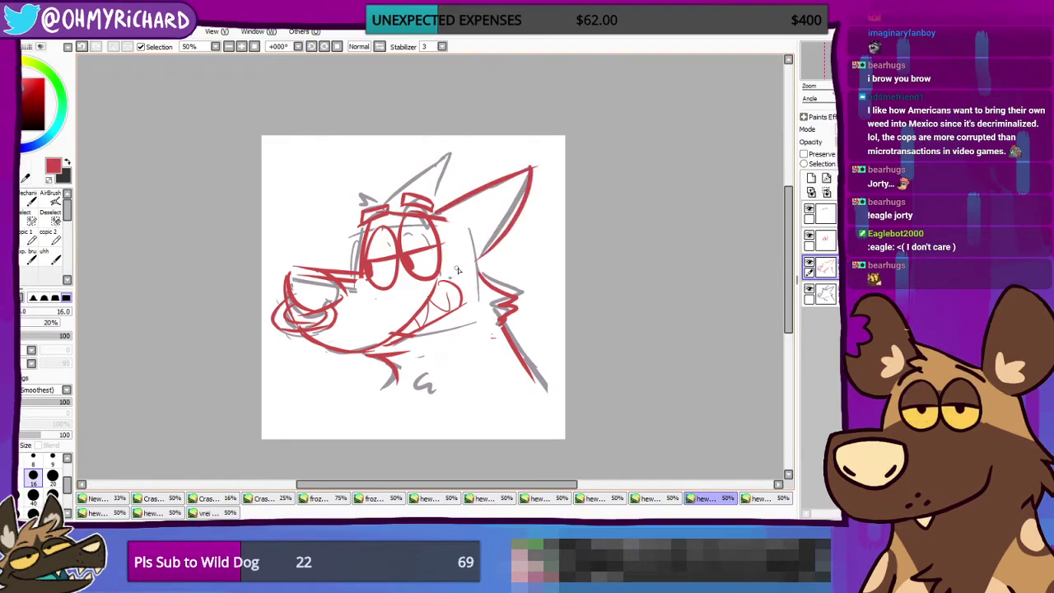
{"action": "key", "text": "ctrl+z"}
{"action": "left_click_drag", "start_coordinate": [531, 171], "coordinate": [485, 253]}
{"action": "key", "text": "ctrl+z"}
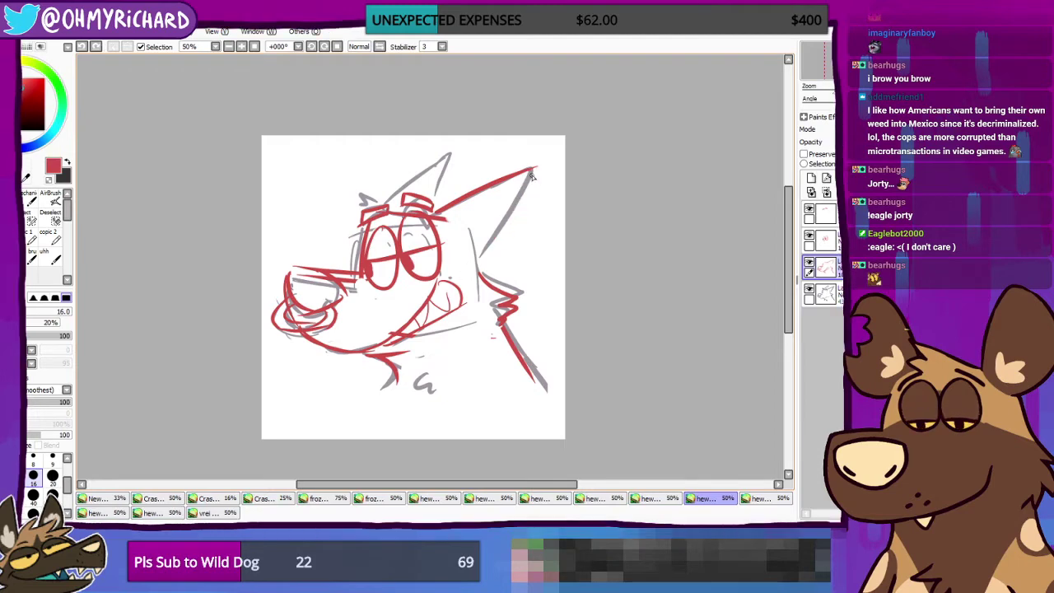
{"action": "left_click_drag", "start_coordinate": [533, 169], "coordinate": [482, 254]}
{"action": "key", "text": "ctrl+z"}
{"action": "left_click_drag", "start_coordinate": [533, 169], "coordinate": [474, 258]}
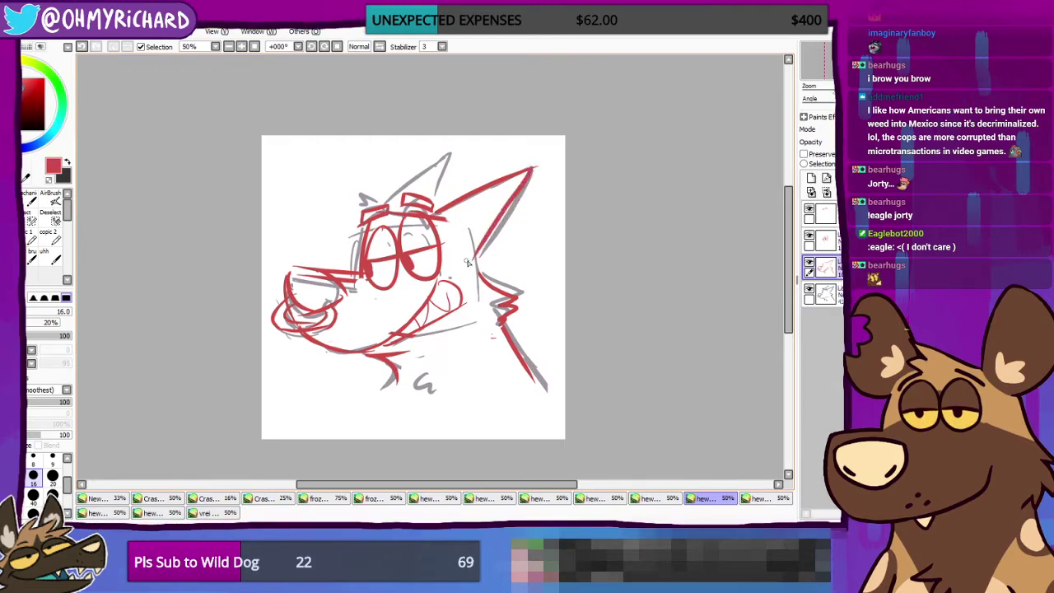
{"action": "key", "text": "ctrl+z"}
{"action": "mouse_move", "coordinate": [533, 168]}
{"action": "left_mouse_down"}
{"action": "mouse_move", "coordinate": [482, 261]}
{"action": "mouse_move", "coordinate": [484, 281]}
{"action": "left_mouse_up"}
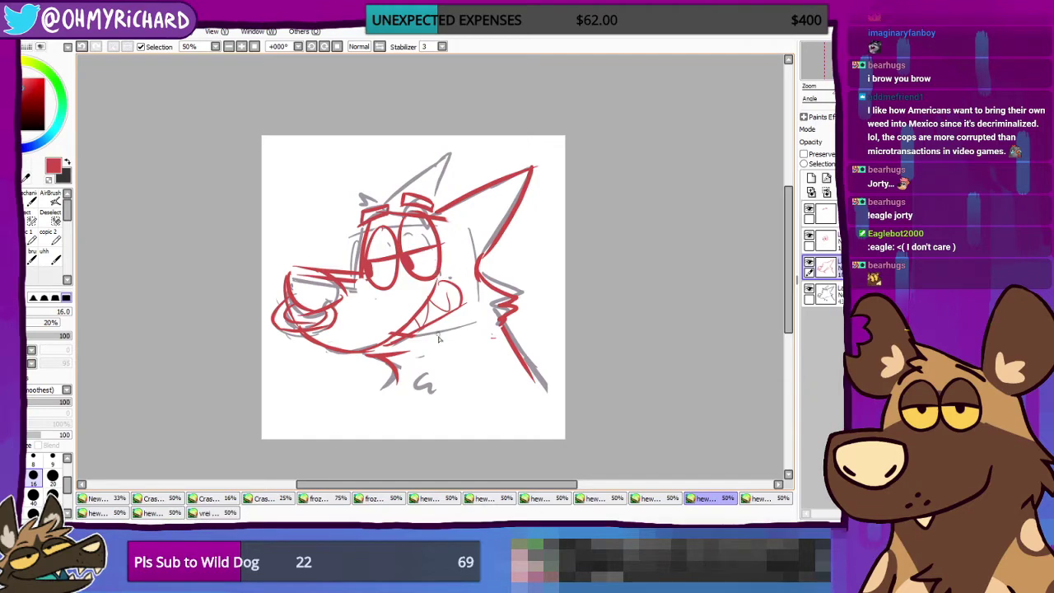
Step: Trace the chest fur tuft below the chin in red and toggle the red line layer's visibility to check it
{"action": "left_click_drag", "start_coordinate": [405, 416], "coordinate": [382, 367]}
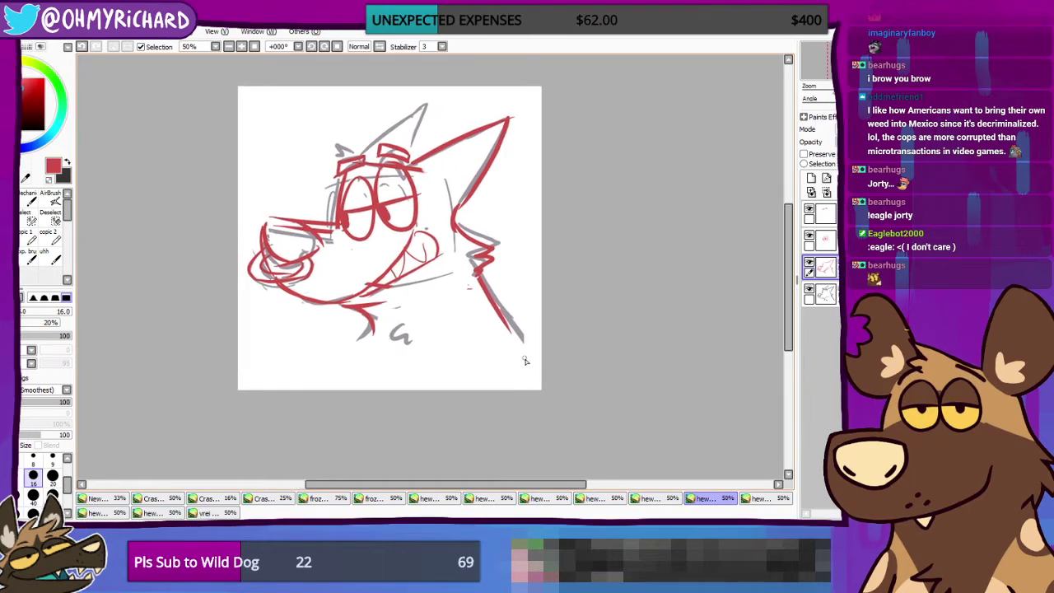
{"action": "mouse_move", "coordinate": [390, 329]}
{"action": "left_mouse_down"}
{"action": "mouse_move", "coordinate": [442, 372]}
{"action": "mouse_move", "coordinate": [433, 376]}
{"action": "left_mouse_up"}
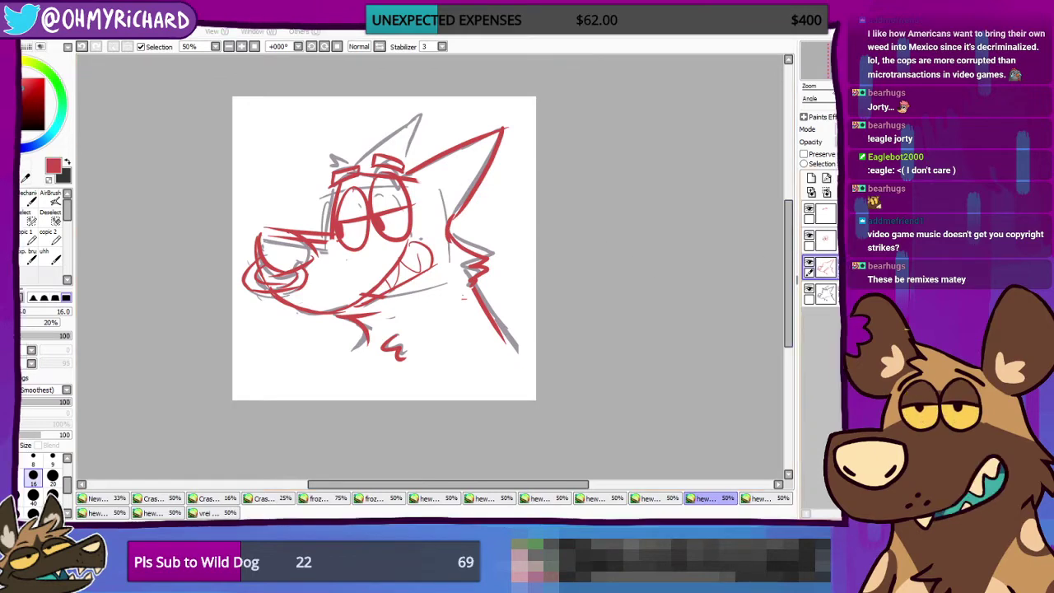
{"action": "left_click", "coordinate": [809, 263]}
{"action": "left_click", "coordinate": [809, 262]}
{"action": "left_click", "coordinate": [809, 263]}
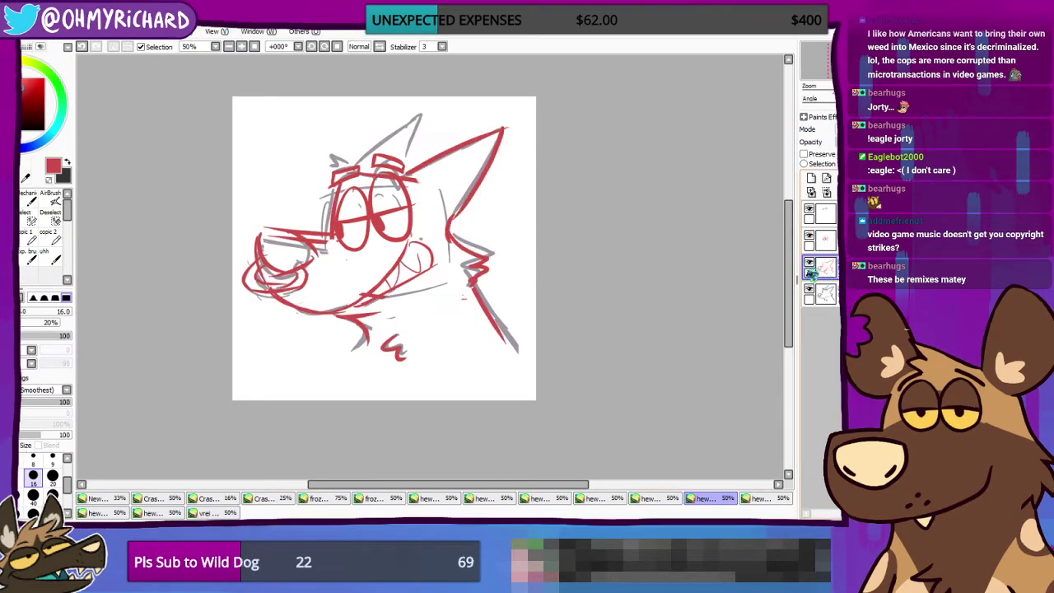
{"action": "key", "text": "e"}
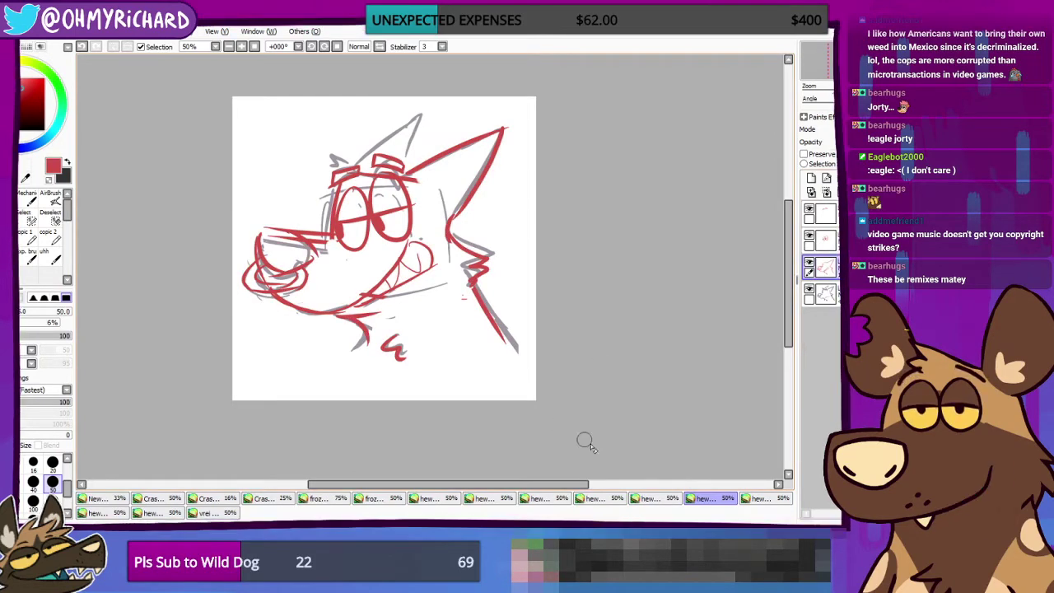
Step: In the crossed-arms wolf sketch, draw a dark back line with the size 16 brush from the elbow to the canvas edge
{"action": "left_click", "coordinate": [761, 499]}
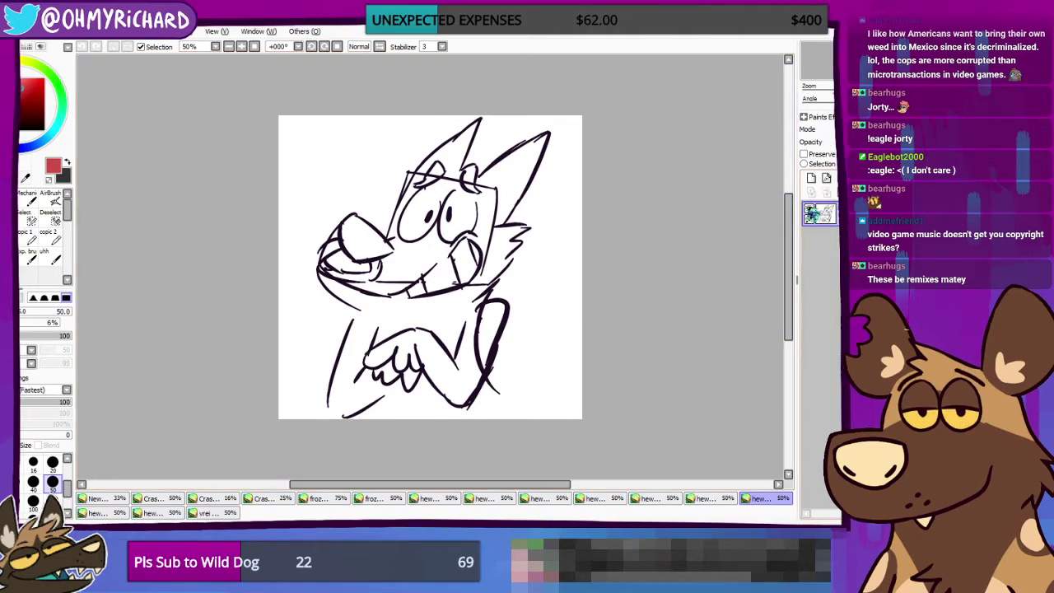
{"action": "left_click", "coordinate": [811, 211]}
{"action": "left_click", "coordinate": [810, 210]}
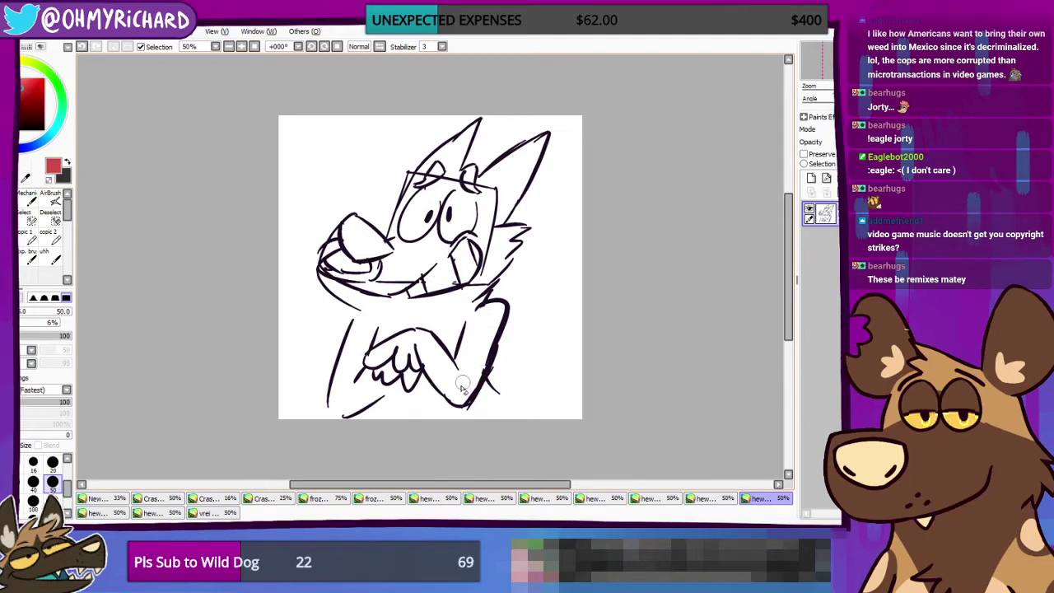
{"action": "left_click", "coordinate": [22, 245]}
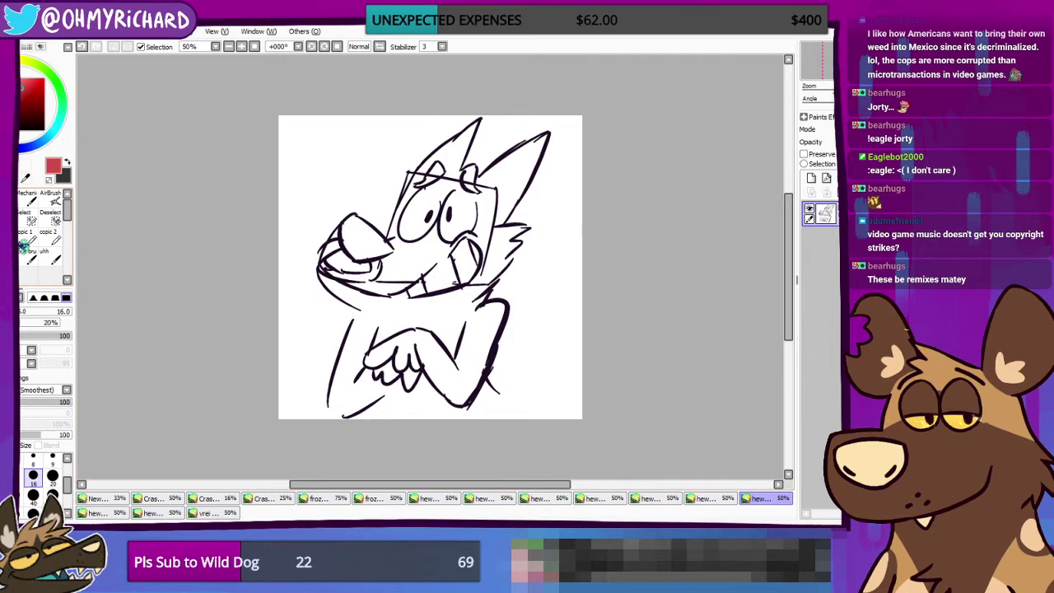
{"action": "left_click", "coordinate": [68, 162]}
{"action": "left_click_drag", "start_coordinate": [487, 370], "coordinate": [517, 413]}
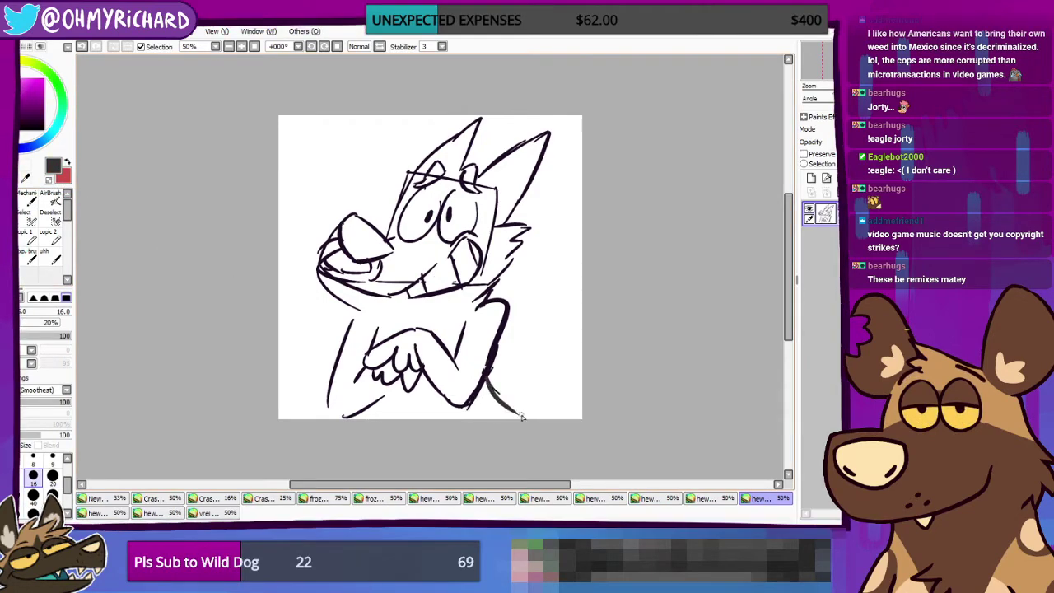
{"action": "key", "text": "ctrl+z"}
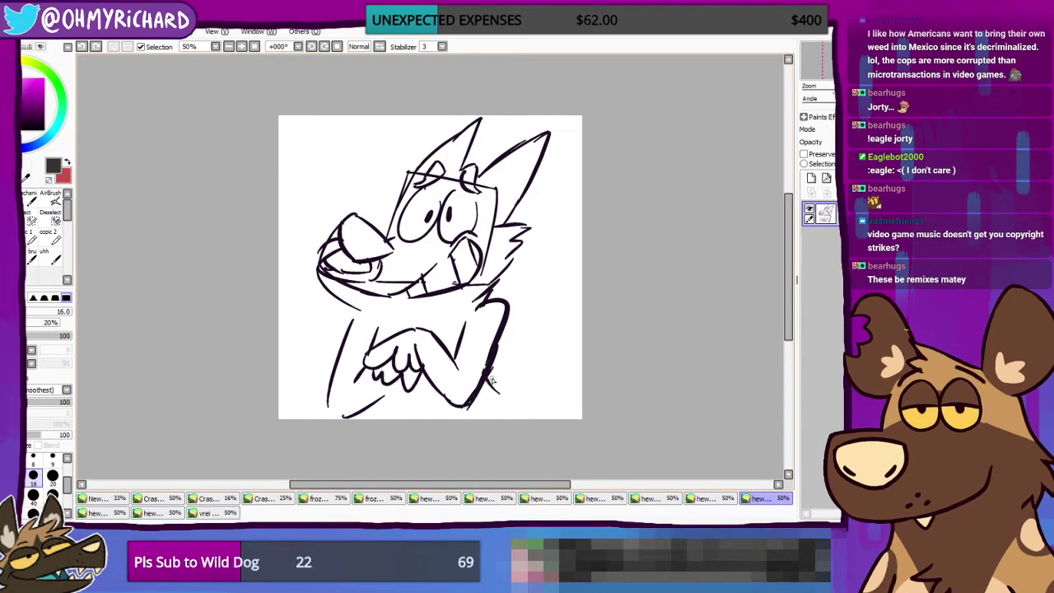
{"action": "left_click_drag", "start_coordinate": [489, 367], "coordinate": [515, 420]}
{"action": "key", "text": "ctrl+z"}
{"action": "left_click_drag", "start_coordinate": [489, 367], "coordinate": [493, 405]}
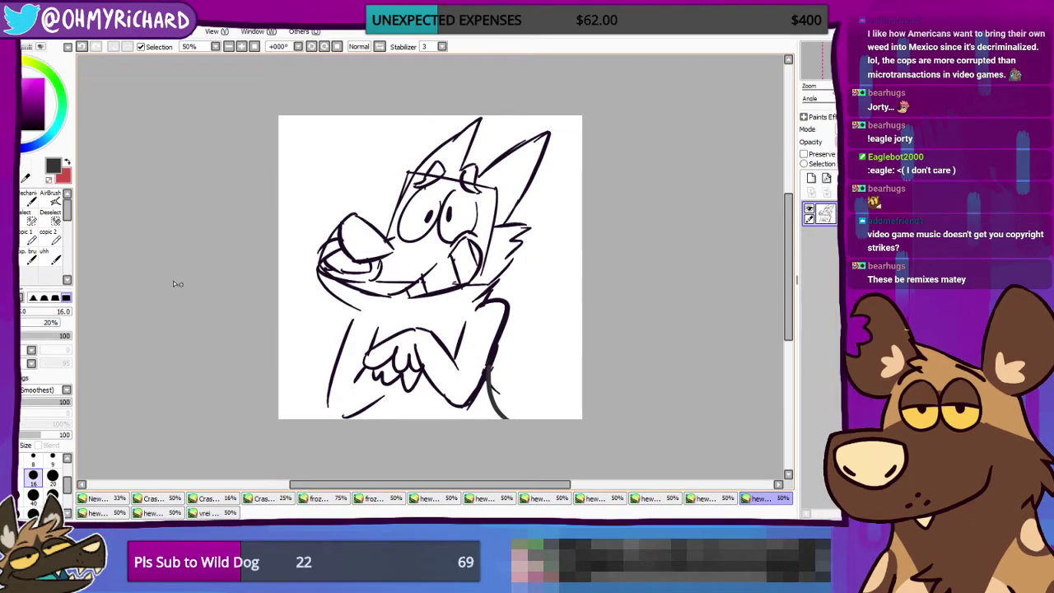
Step: Lasso the torso and crossed arms and move them slightly down from the head
{"action": "left_click", "coordinate": [17, 169]}
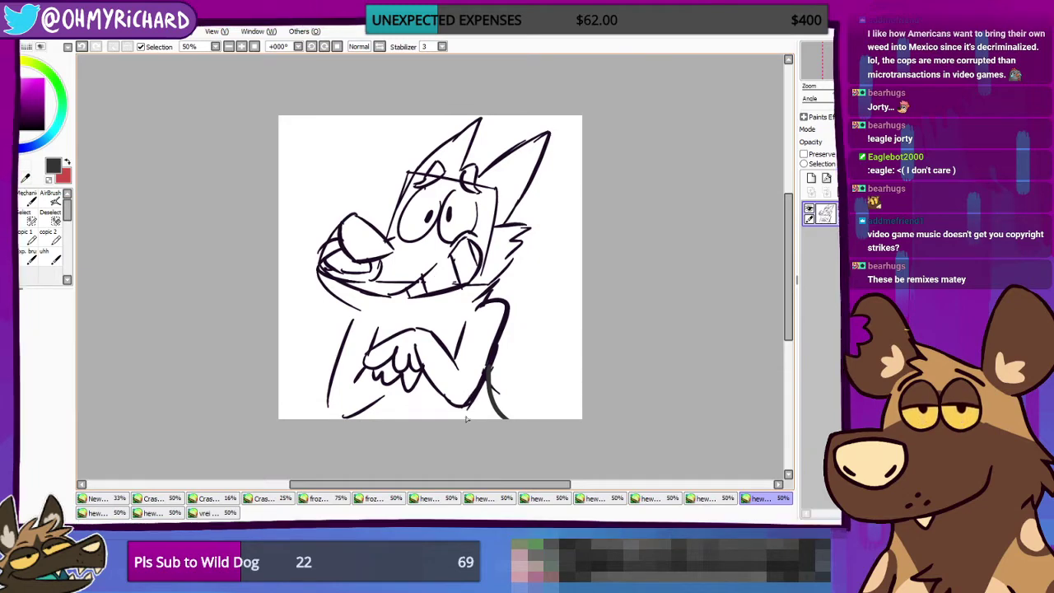
{"action": "left_click_drag", "start_coordinate": [468, 415], "coordinate": [498, 364]}
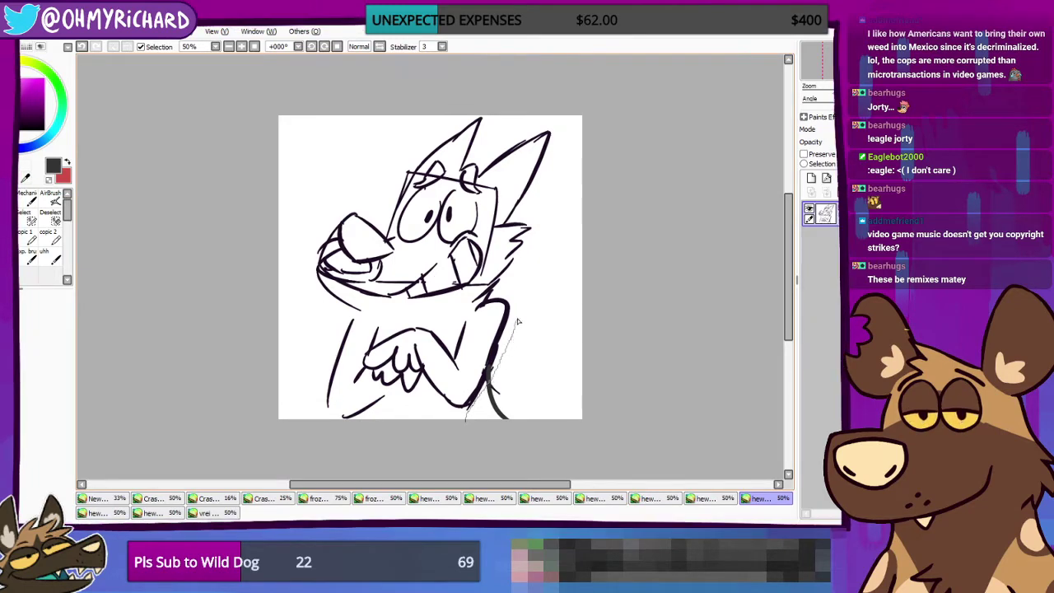
{"action": "mouse_move", "coordinate": [518, 321]}
{"action": "left_mouse_down"}
{"action": "mouse_move", "coordinate": [507, 292]}
{"action": "mouse_move", "coordinate": [445, 318]}
{"action": "mouse_move", "coordinate": [340, 316]}
{"action": "mouse_move", "coordinate": [311, 392]}
{"action": "mouse_move", "coordinate": [314, 420]}
{"action": "mouse_move", "coordinate": [334, 428]}
{"action": "mouse_move", "coordinate": [387, 397]}
{"action": "left_mouse_up"}
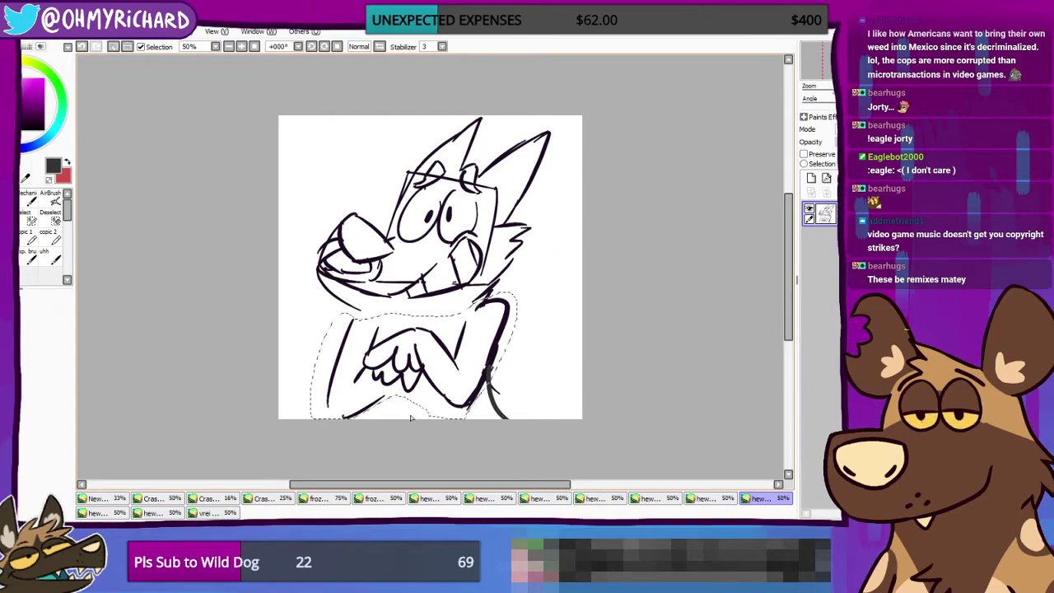
{"action": "left_click_drag", "start_coordinate": [425, 393], "coordinate": [423, 405]}
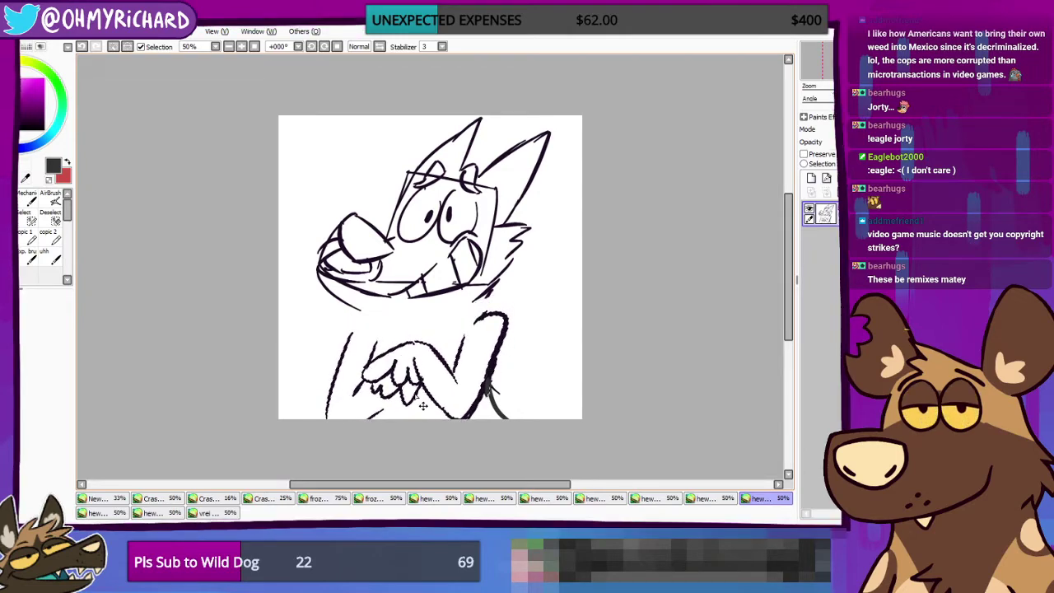
Step: Cut and re-paste the torso, merge it back into the sketch layer, and shift the whole drawing slightly up and right
{"action": "key", "text": "ctrl+x"}
{"action": "key", "text": "ctrl+v"}
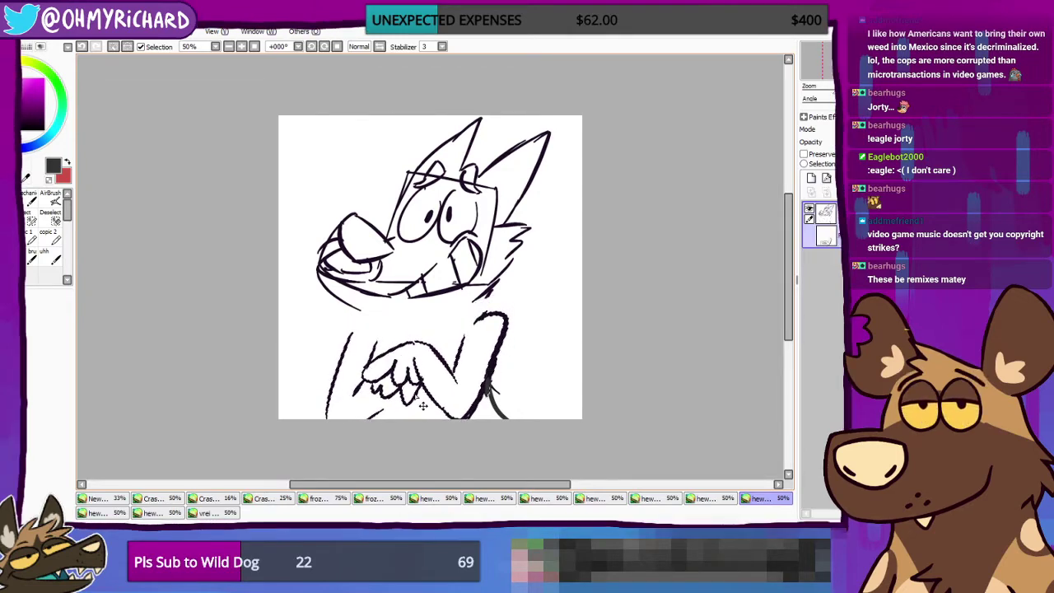
{"action": "key", "text": "ctrl+d"}
{"action": "key", "text": "ctrl+e"}
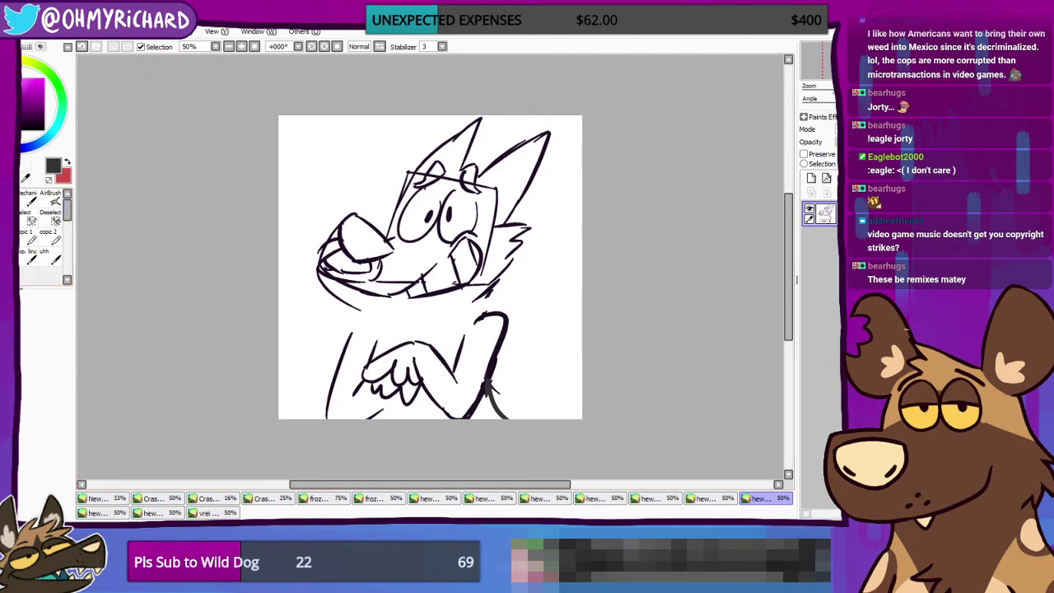
{"action": "left_click_drag", "start_coordinate": [486, 280], "coordinate": [493, 278]}
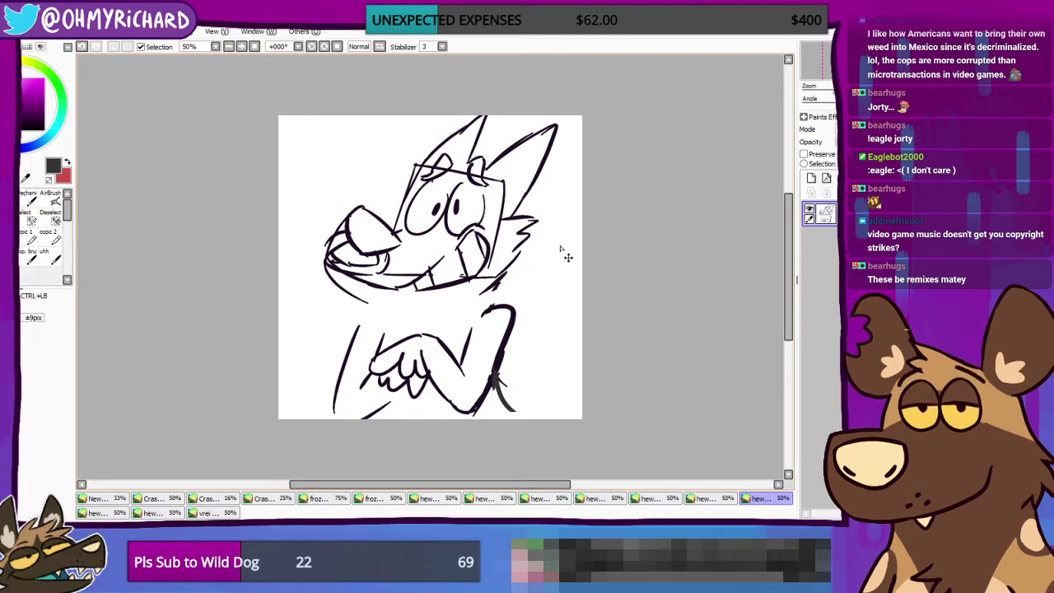
Step: Draw a dark neck line connecting the cheek fur at the back of the jaw to the rear shoulder
{"action": "key", "text": "b"}
{"action": "left_click_drag", "start_coordinate": [499, 279], "coordinate": [487, 316]}
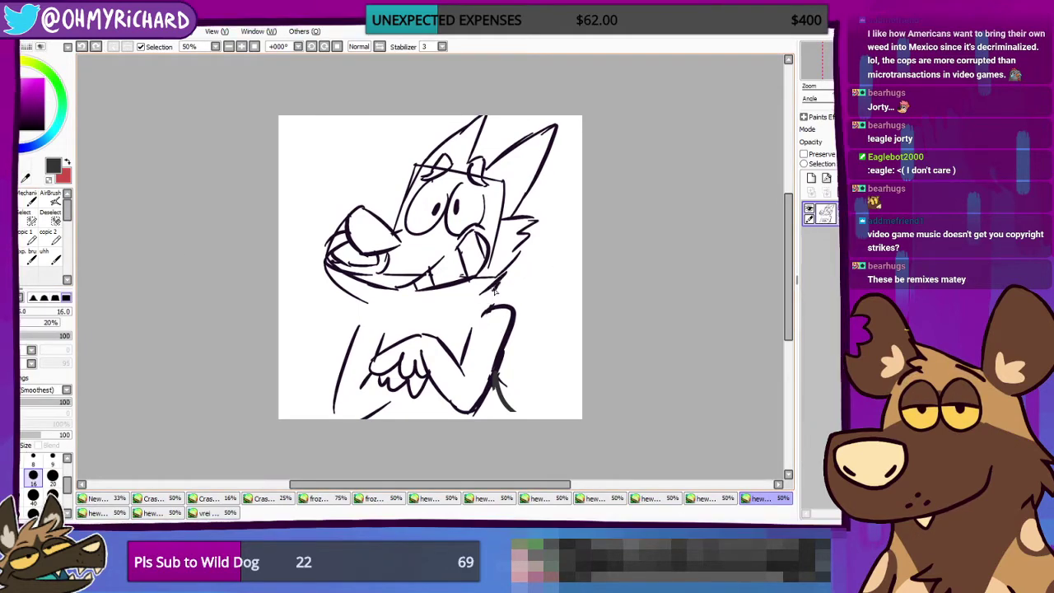
{"action": "key", "text": "ctrl+z"}
{"action": "left_click_drag", "start_coordinate": [498, 283], "coordinate": [486, 315]}
{"action": "key", "text": "ctrl+z"}
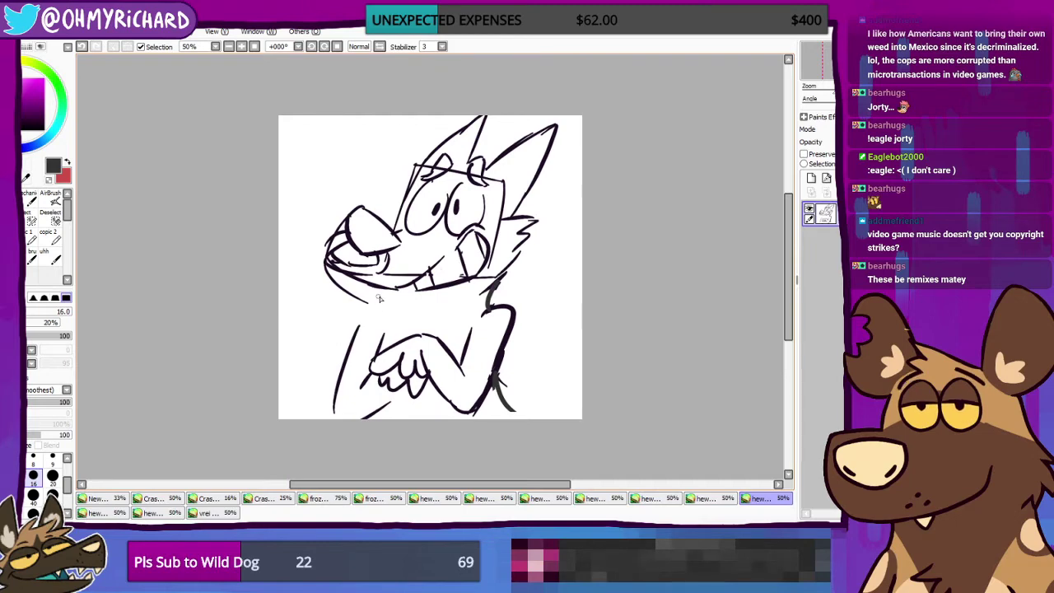
Step: Draw the front shoulder as a dark curve below the chin, joining it to both lines of the upper arm
{"action": "mouse_move", "coordinate": [370, 298]}
{"action": "left_mouse_down"}
{"action": "mouse_move", "coordinate": [414, 300]}
{"action": "mouse_move", "coordinate": [372, 326]}
{"action": "left_mouse_up"}
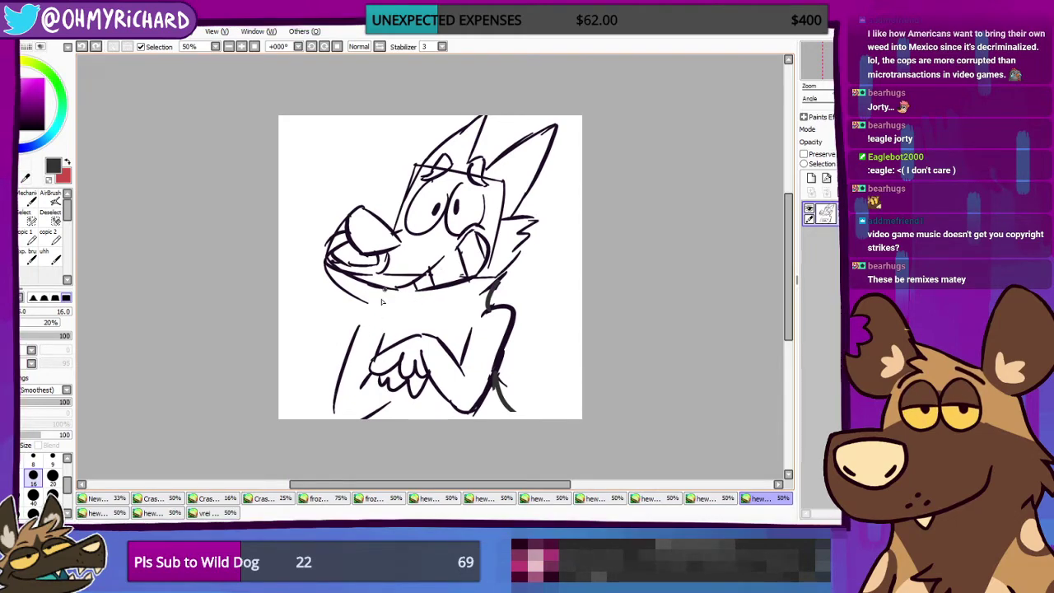
{"action": "left_click_drag", "start_coordinate": [384, 288], "coordinate": [369, 326]}
{"action": "left_click_drag", "start_coordinate": [392, 292], "coordinate": [365, 361]}
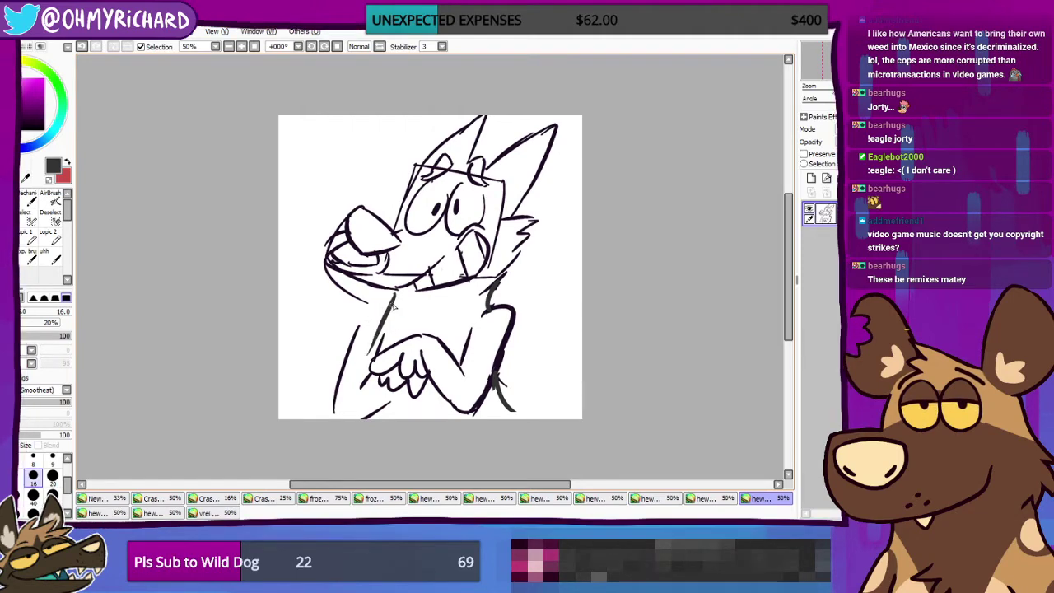
{"action": "key", "text": "ctrl+z"}
{"action": "left_click_drag", "start_coordinate": [390, 299], "coordinate": [365, 337]}
{"action": "key", "text": "ctrl+z"}
{"action": "key", "text": "ctrl+z"}
{"action": "key", "text": "ctrl+z"}
{"action": "left_click_drag", "start_coordinate": [387, 296], "coordinate": [351, 361]}
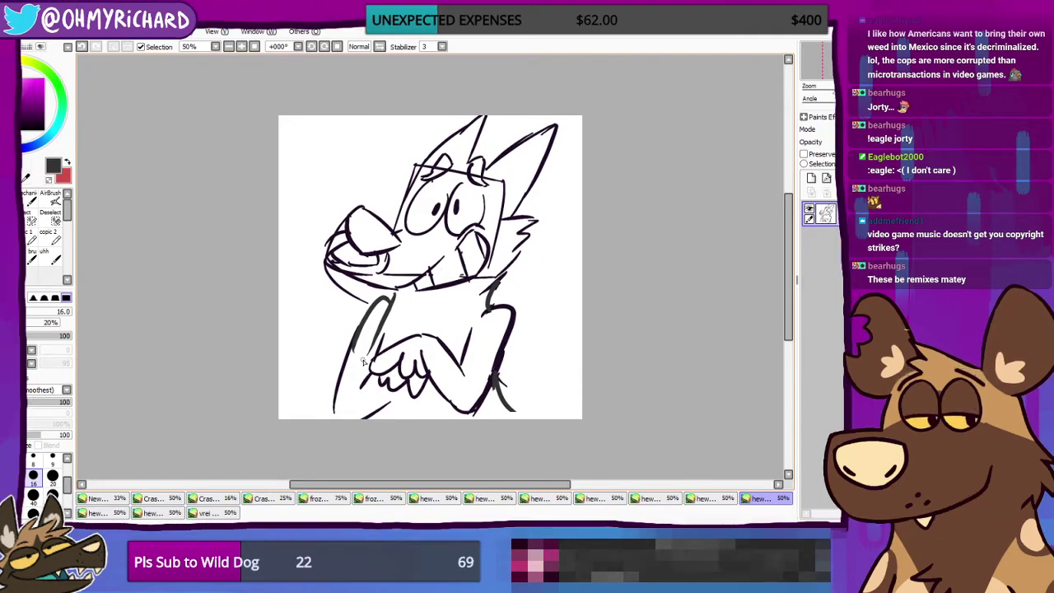
Step: Switch to the sketch document showing the close-up of the half-closed eyes
{"action": "key", "text": "e"}
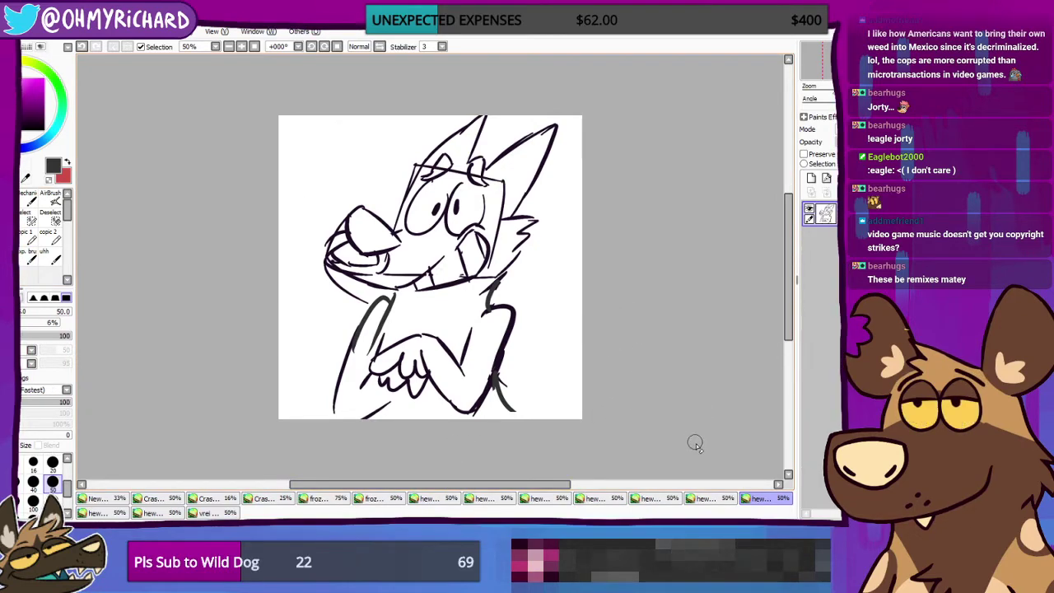
{"action": "left_click", "coordinate": [731, 498]}
{"action": "left_click", "coordinate": [753, 498]}
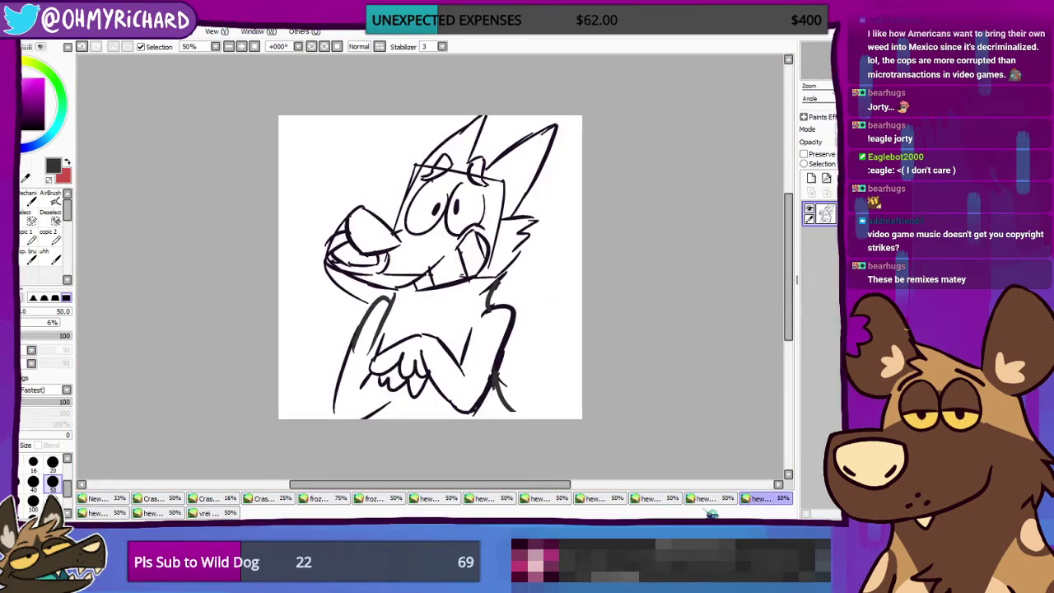
{"action": "left_click", "coordinate": [97, 512]}
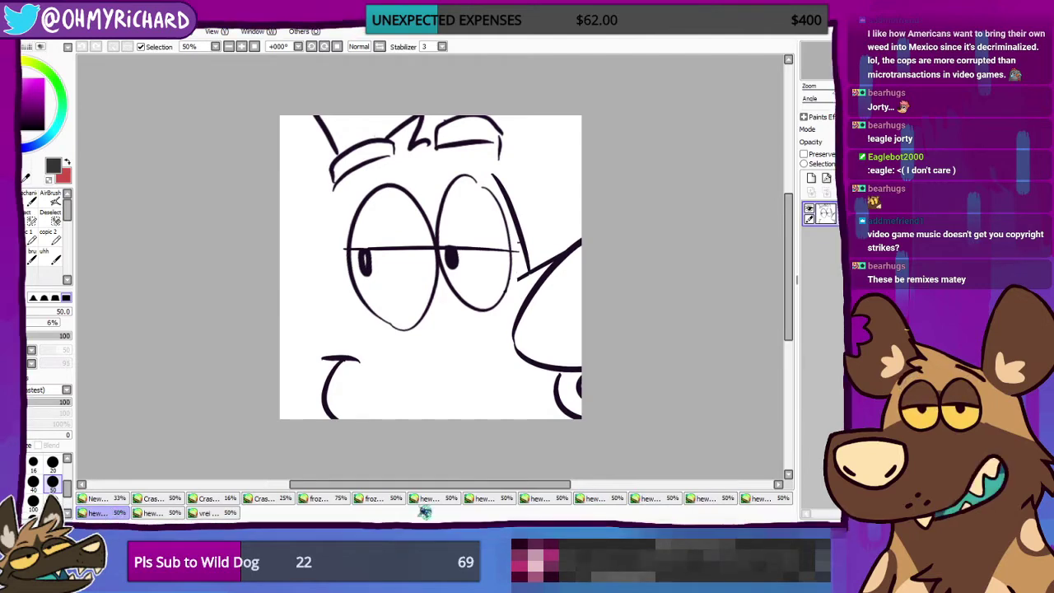
Step: Outline the nose and the curves beneath it with a freehand selection, and clear that selection again
{"action": "key", "text": "ctrl"}
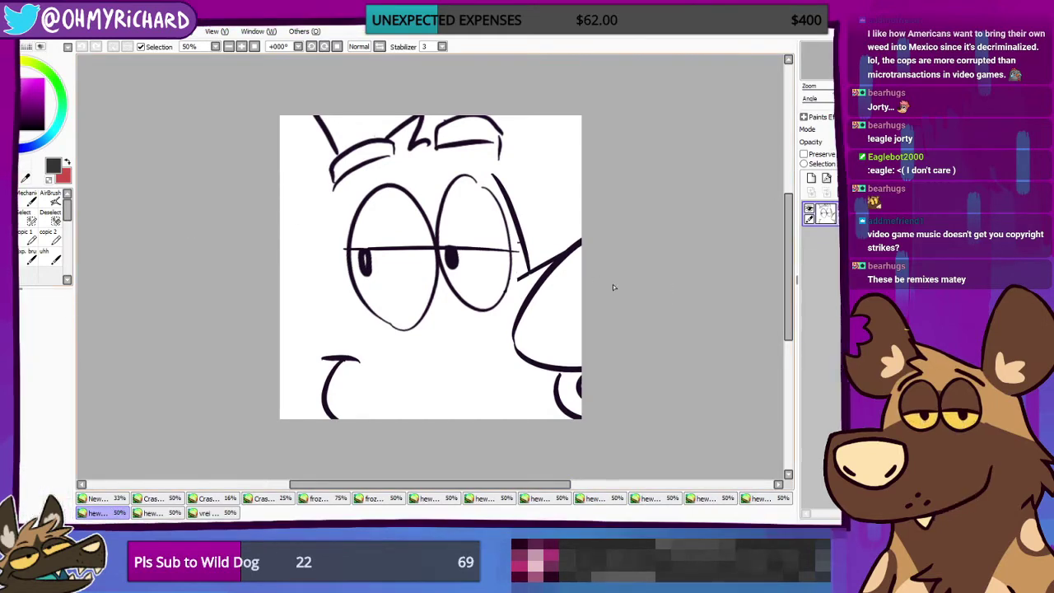
{"action": "mouse_move", "coordinate": [608, 219]}
{"action": "left_mouse_down"}
{"action": "mouse_move", "coordinate": [496, 323]}
{"action": "mouse_move", "coordinate": [493, 347]}
{"action": "mouse_move", "coordinate": [527, 383]}
{"action": "left_mouse_up"}
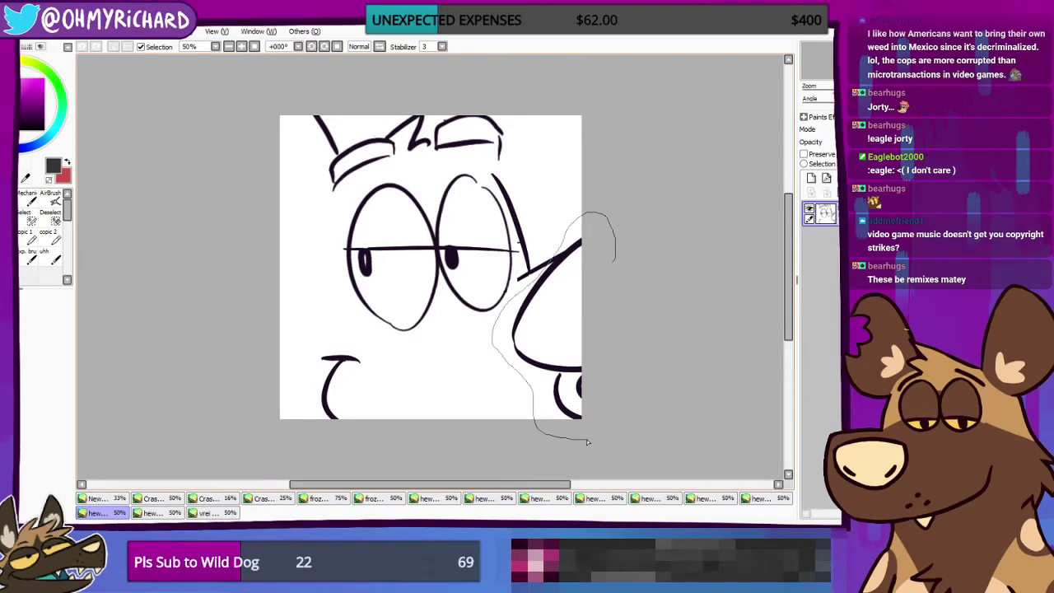
{"action": "left_click_drag", "start_coordinate": [588, 442], "coordinate": [604, 315]}
{"action": "key", "text": "ctrl+d"}
{"action": "left_click", "coordinate": [50, 237]}
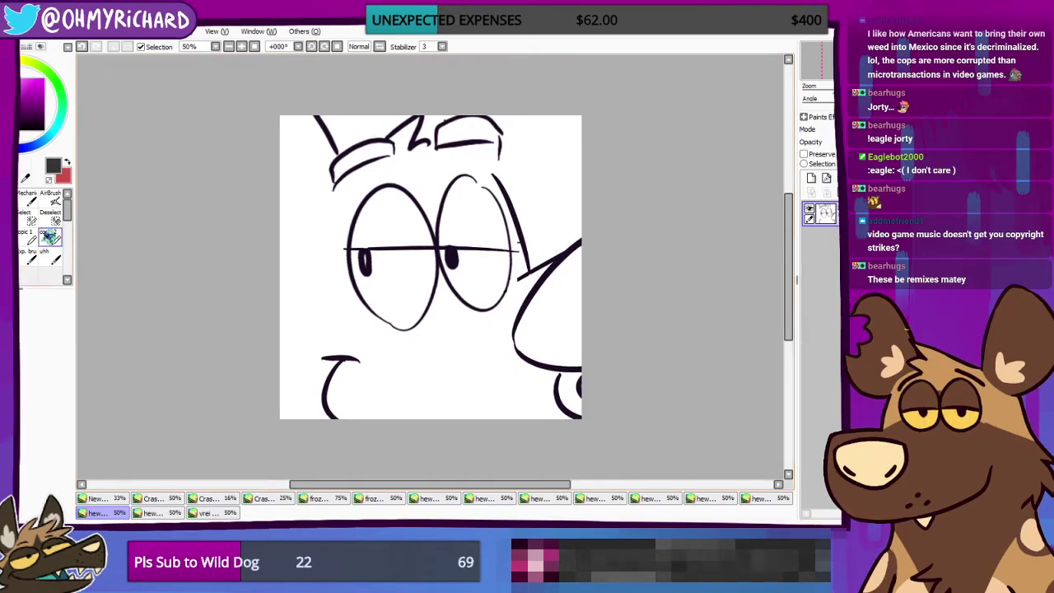
Step: Try shifting the whole close-up drawing to the left, and undo the move
{"action": "key", "text": "ctrl"}
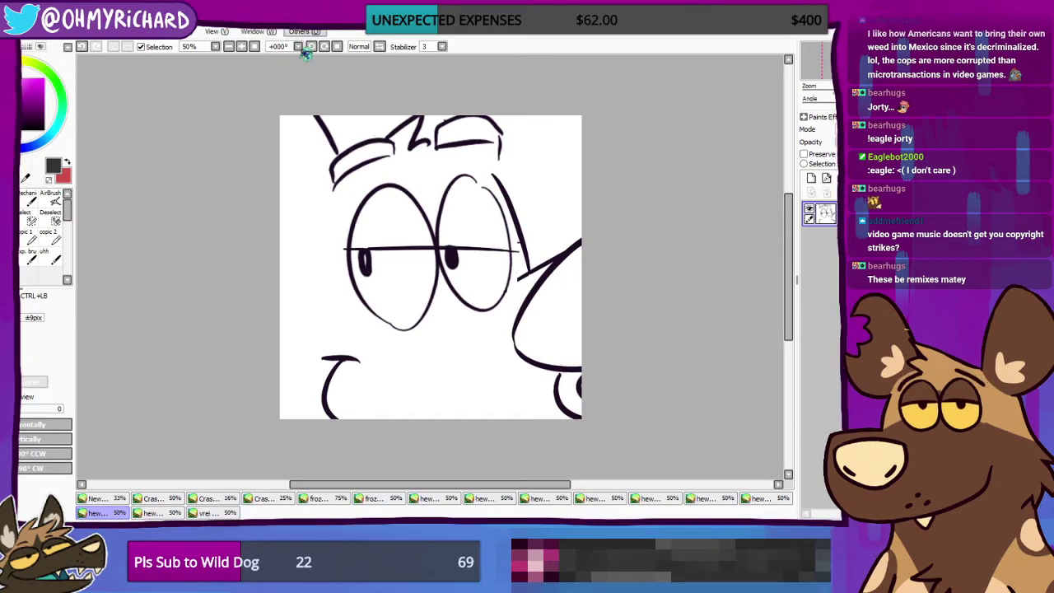
{"action": "scroll", "coordinate": [402, 220], "scroll_direction": "up", "scroll_amount": 1}
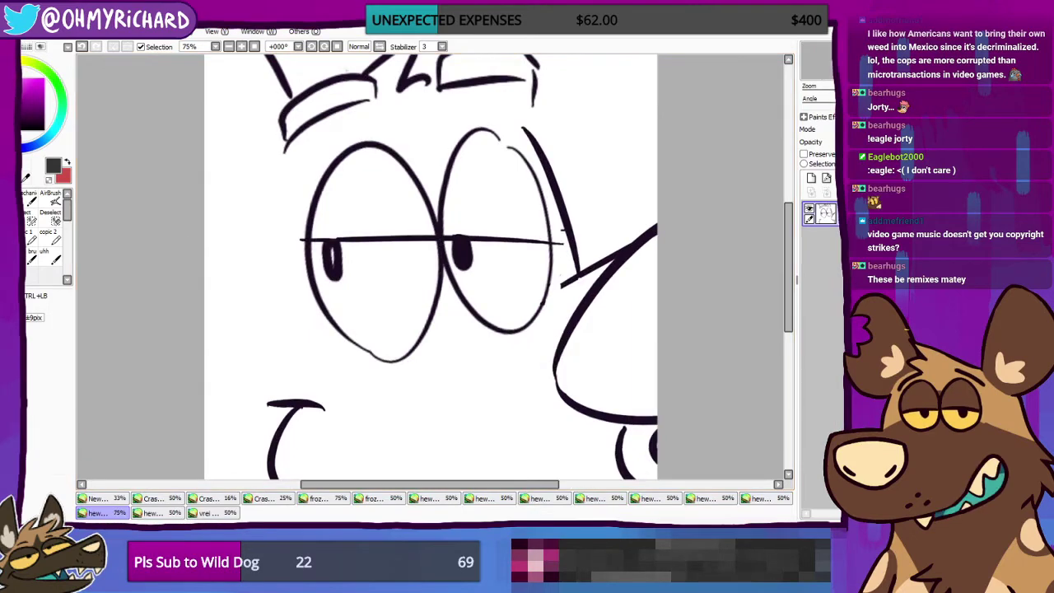
{"action": "scroll", "coordinate": [532, 277], "scroll_direction": "down", "scroll_amount": 2}
{"action": "left_click_drag", "start_coordinate": [537, 285], "coordinate": [511, 286]}
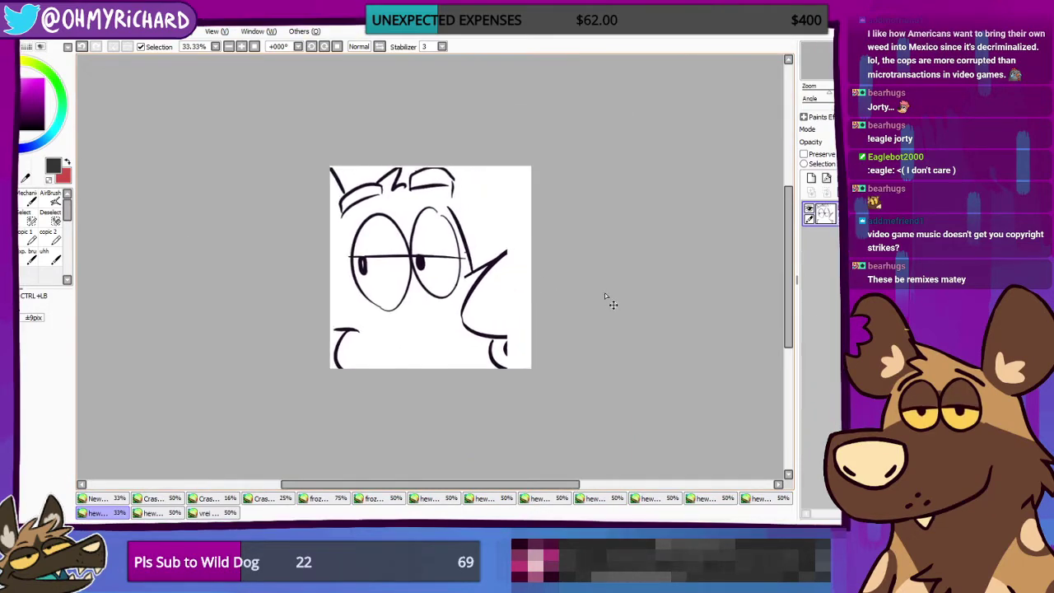
{"action": "key", "text": "ctrl+z"}
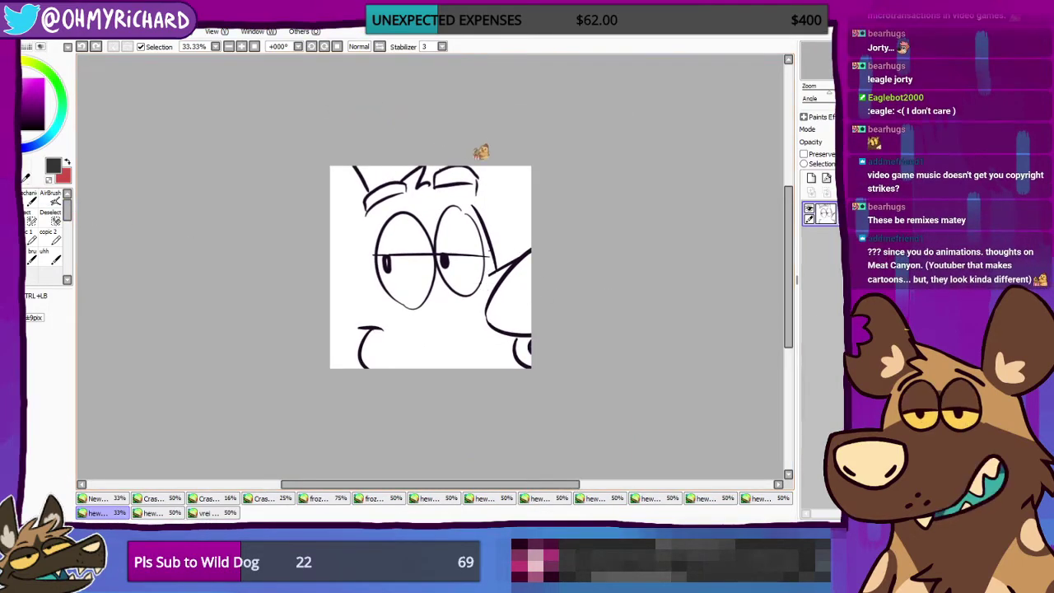
Step: Select the nose with the curves beneath it, separate it onto its own layer, shift it slightly left and rotate it clockwise
{"action": "scroll", "coordinate": [556, 202], "scroll_direction": "up", "scroll_amount": 1}
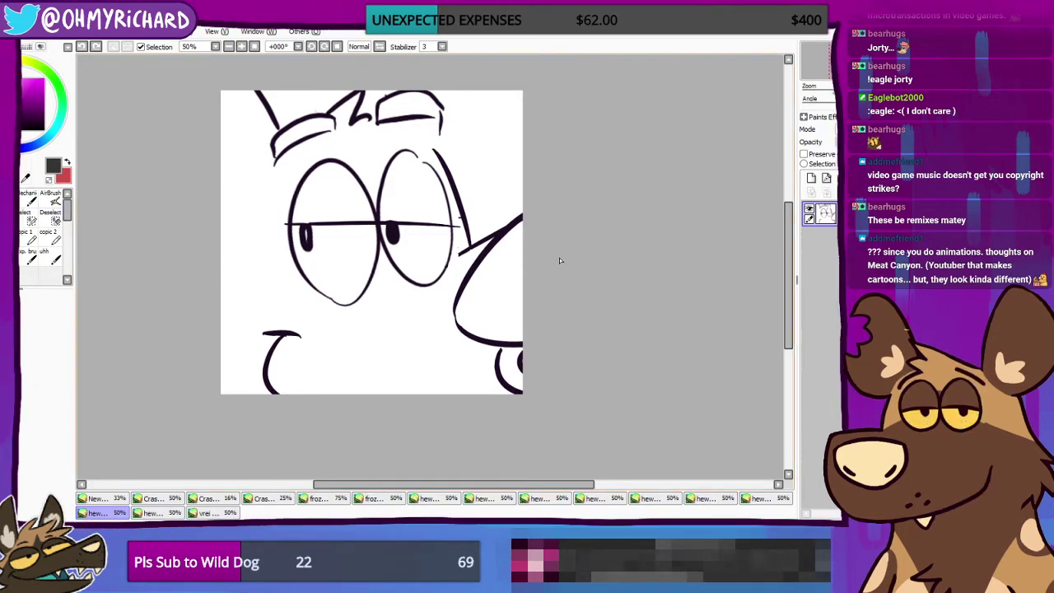
{"action": "mouse_move", "coordinate": [558, 257]}
{"action": "left_mouse_down"}
{"action": "mouse_move", "coordinate": [549, 197]}
{"action": "mouse_move", "coordinate": [531, 193]}
{"action": "mouse_move", "coordinate": [433, 316]}
{"action": "mouse_move", "coordinate": [436, 345]}
{"action": "mouse_move", "coordinate": [517, 425]}
{"action": "mouse_move", "coordinate": [544, 420]}
{"action": "mouse_move", "coordinate": [555, 269]}
{"action": "left_mouse_up"}
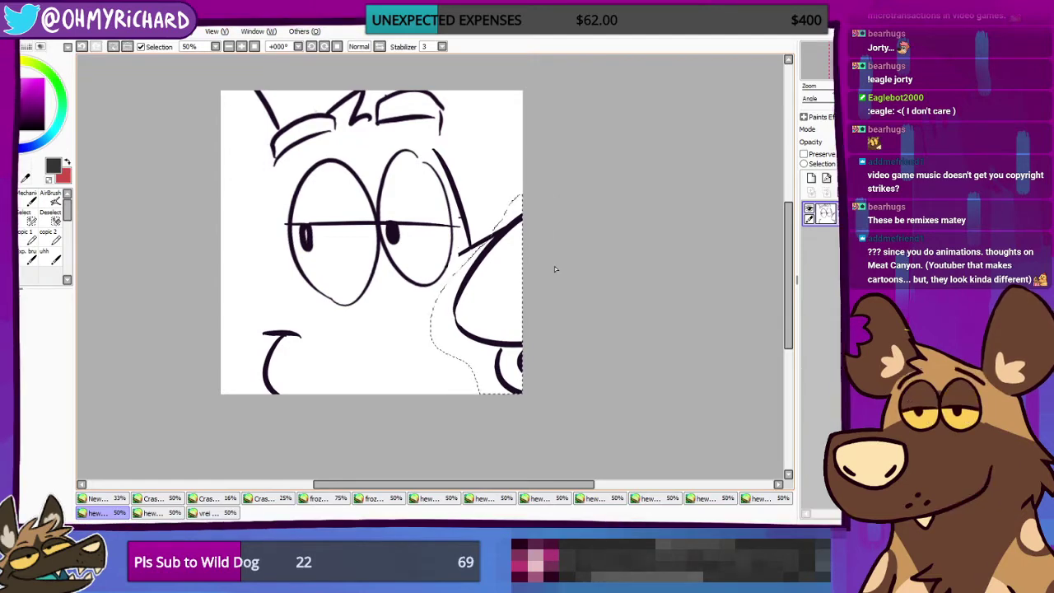
{"action": "left_click", "coordinate": [9, 178]}
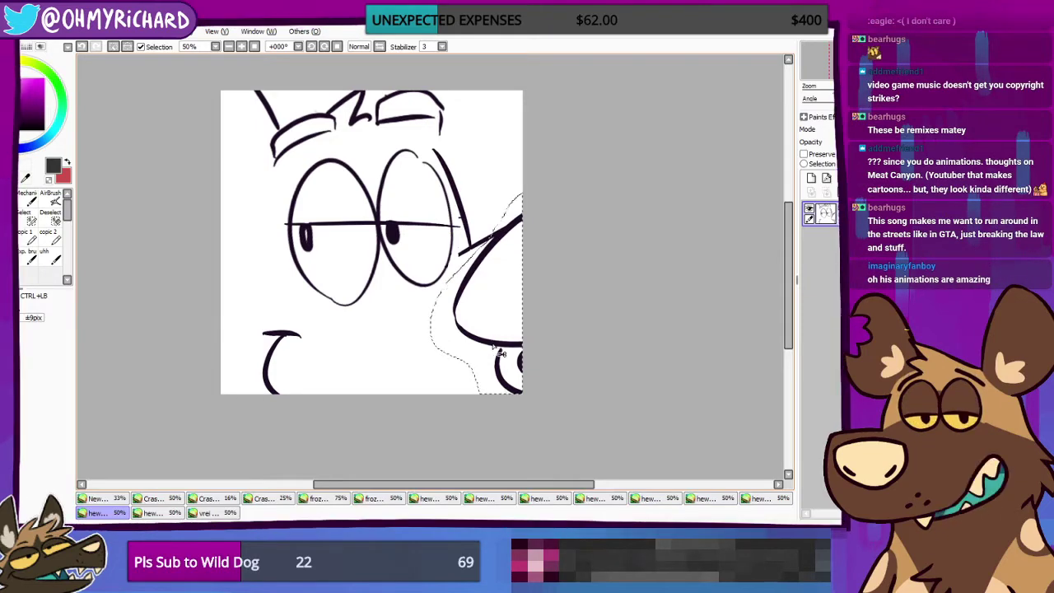
{"action": "left_click_drag", "start_coordinate": [495, 347], "coordinate": [483, 350]}
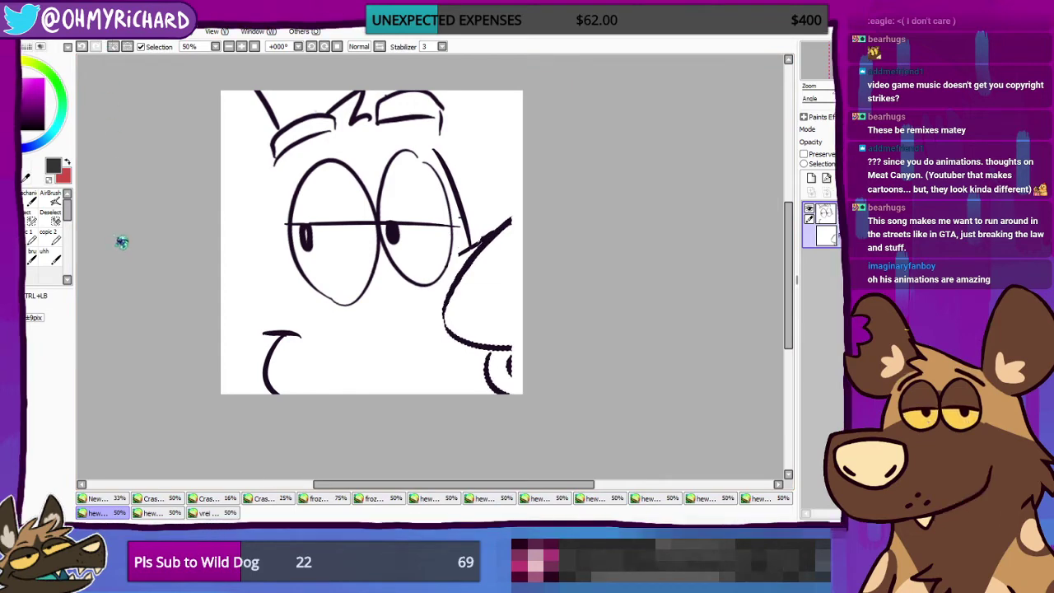
{"action": "key", "text": "ctrl+t"}
{"action": "left_click_drag", "start_coordinate": [599, 330], "coordinate": [598, 357]}
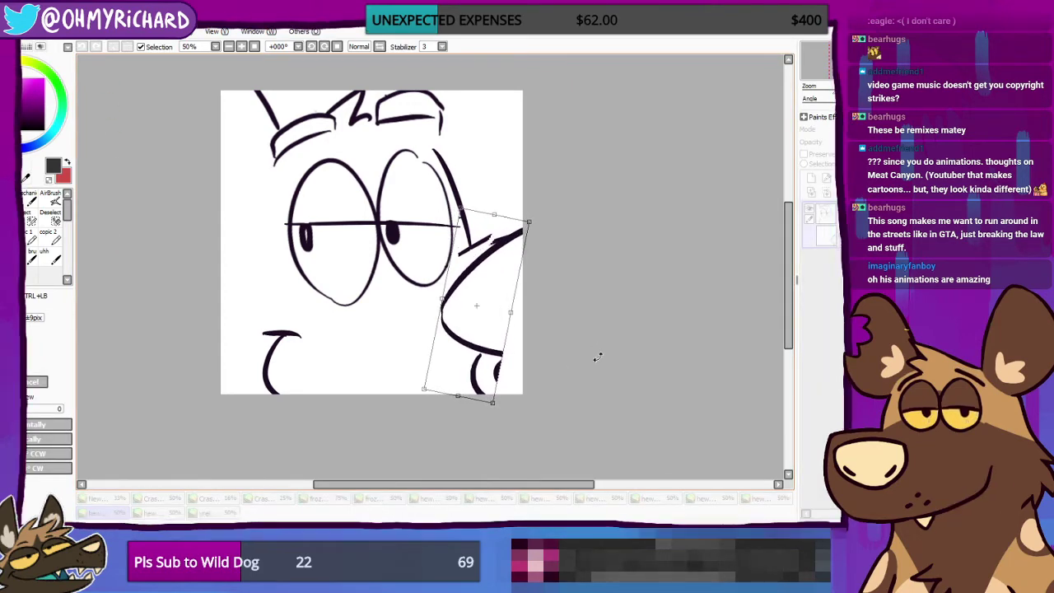
{"action": "key", "text": "Return"}
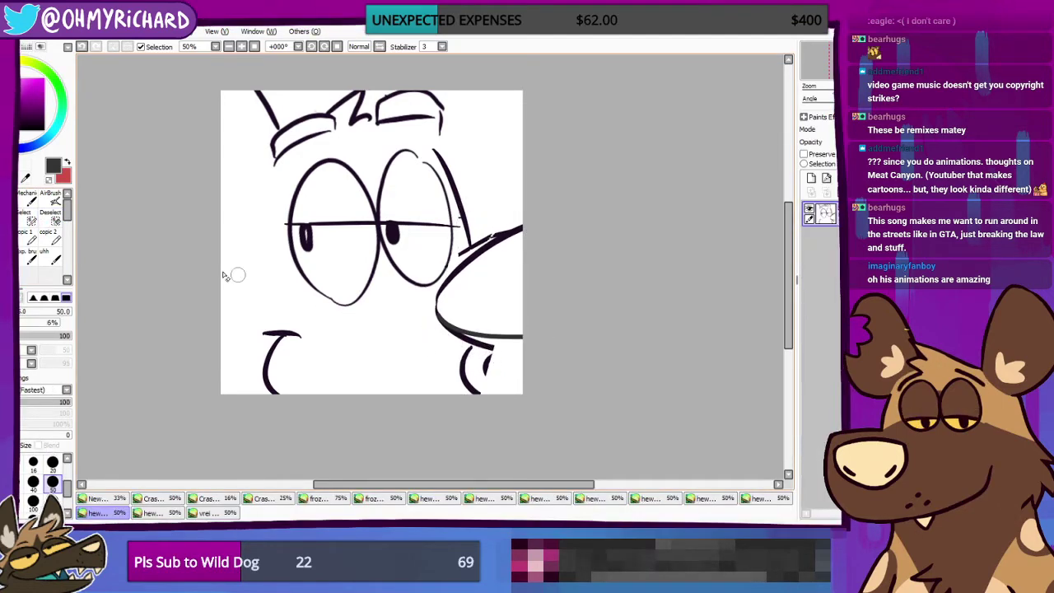
Step: Select the small curves beneath the nose, rotate them counterclockwise and move them right below the nose's lower line
{"action": "left_click", "coordinate": [18, 178]}
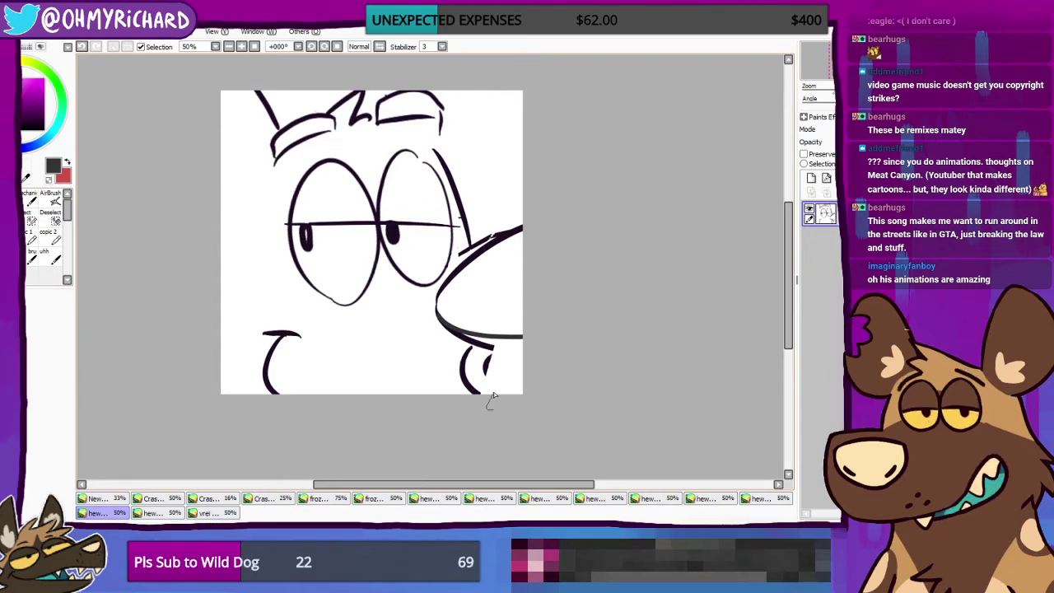
{"action": "left_click_drag", "start_coordinate": [494, 344], "coordinate": [485, 346]}
{"action": "mouse_move", "coordinate": [497, 401]}
{"action": "left_mouse_down"}
{"action": "mouse_move", "coordinate": [501, 347]}
{"action": "mouse_move", "coordinate": [473, 338]}
{"action": "mouse_move", "coordinate": [485, 424]}
{"action": "left_mouse_up"}
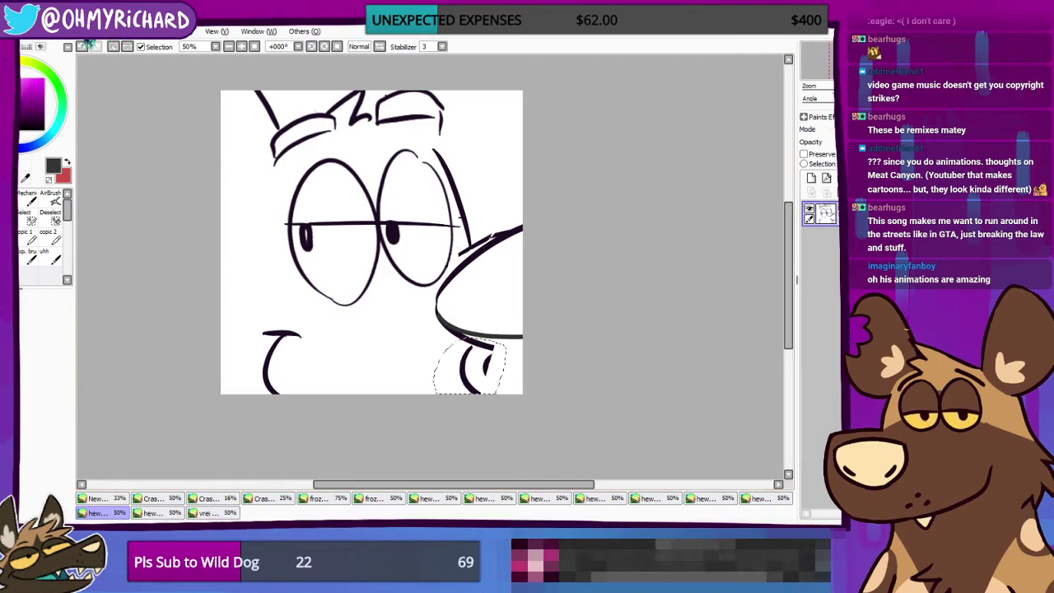
{"action": "key", "text": "ctrl+t"}
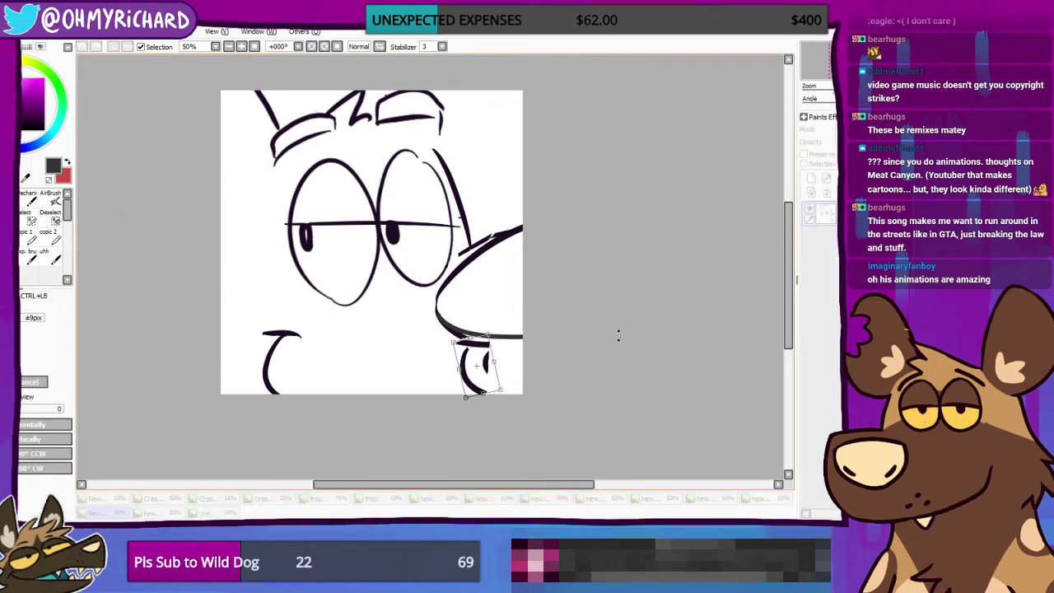
{"action": "left_click_drag", "start_coordinate": [483, 374], "coordinate": [513, 370]}
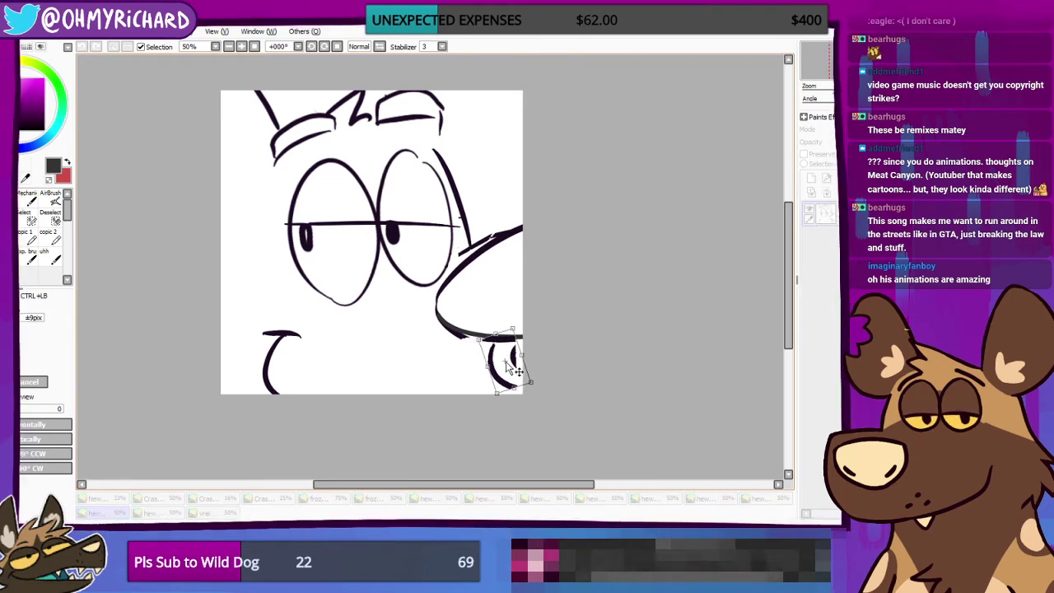
{"action": "key", "text": "Return"}
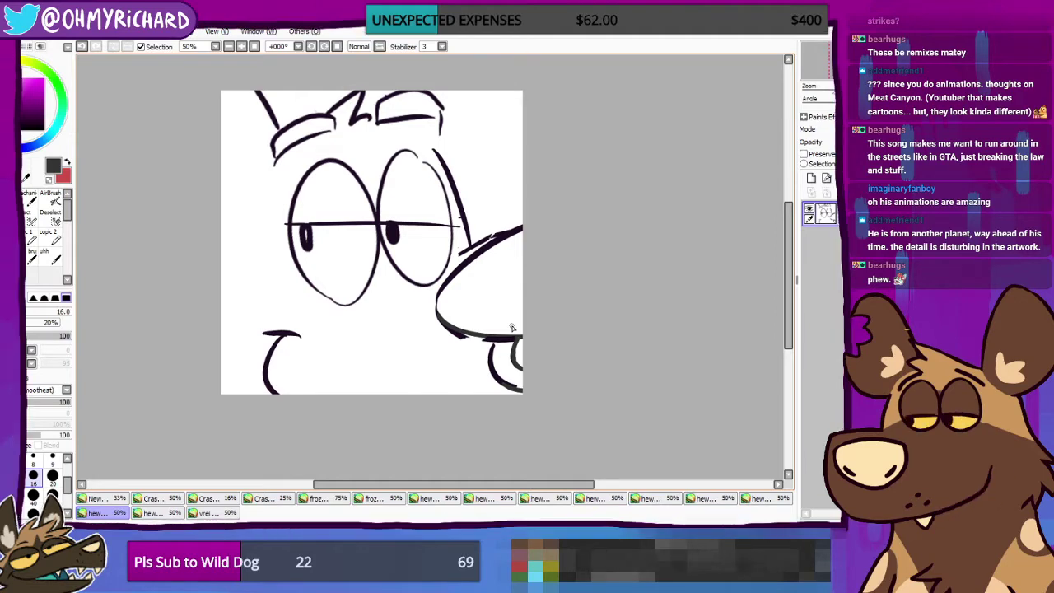
Step: Erase stray line ends around the nose and brow, and extend the face line beside the far eye upward above it
{"action": "key", "text": "e"}
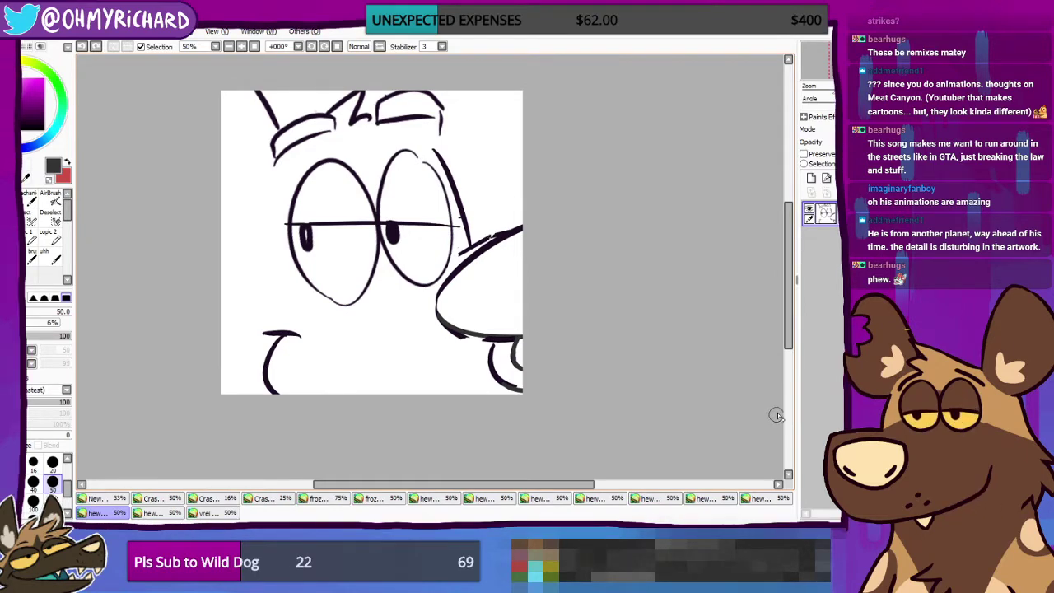
{"action": "scroll", "coordinate": [777, 415], "scroll_direction": "down", "scroll_amount": 1}
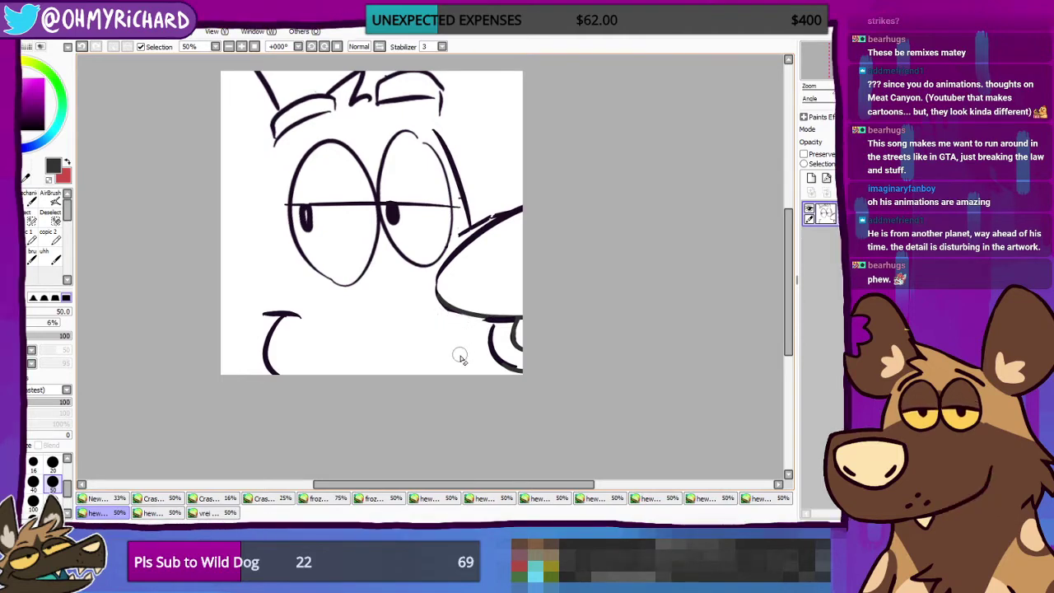
{"action": "left_click_drag", "start_coordinate": [456, 357], "coordinate": [452, 382]}
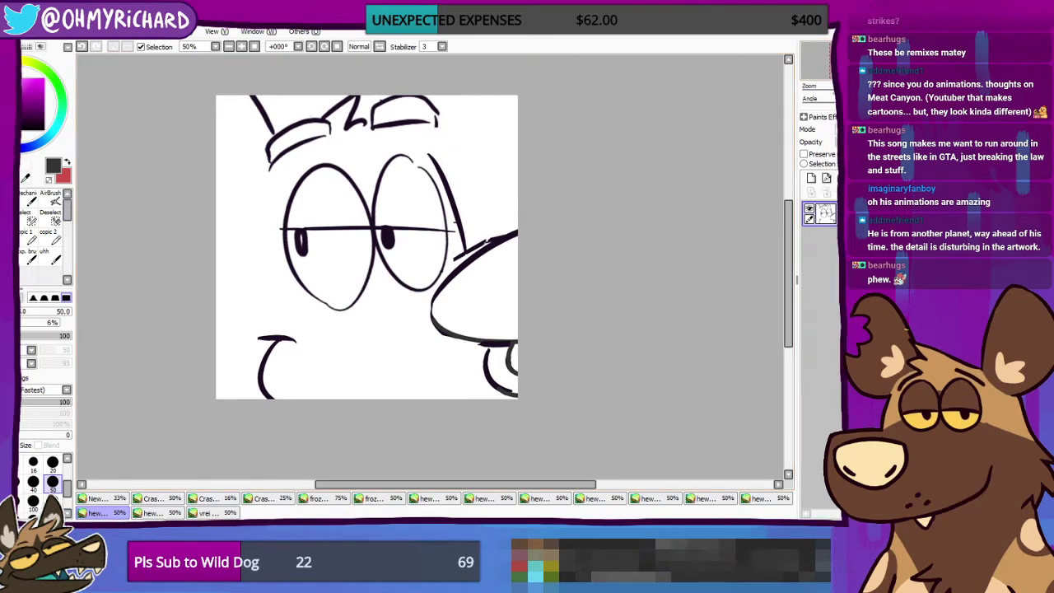
{"action": "mouse_move", "coordinate": [449, 155]}
{"action": "left_mouse_down"}
{"action": "mouse_move", "coordinate": [460, 169]}
{"action": "mouse_move", "coordinate": [446, 178]}
{"action": "left_mouse_up"}
{"action": "key", "text": "n"}
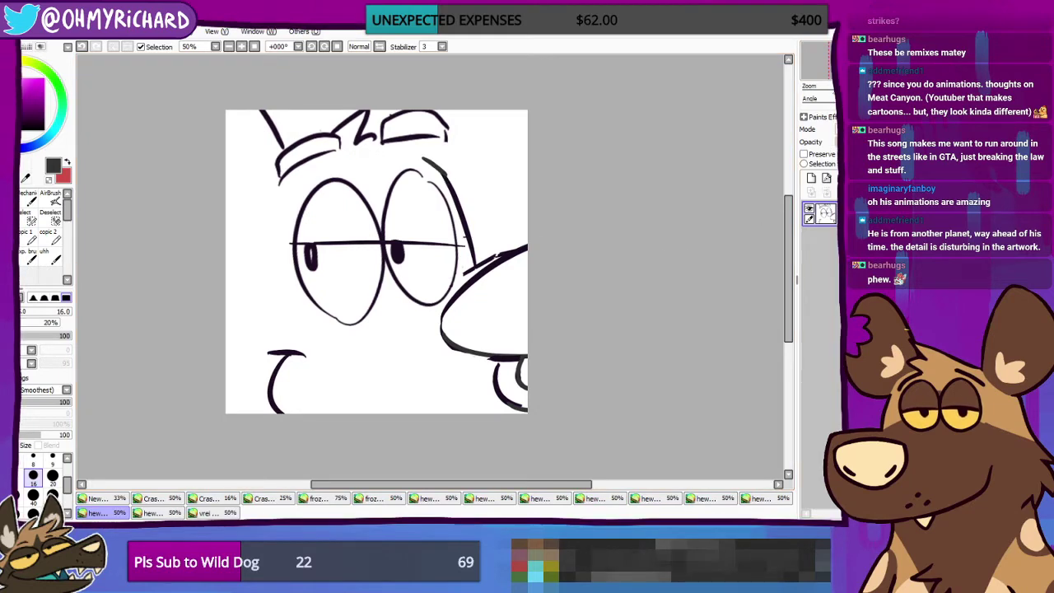
{"action": "scroll", "coordinate": [762, 218], "scroll_direction": "down", "scroll_amount": 1}
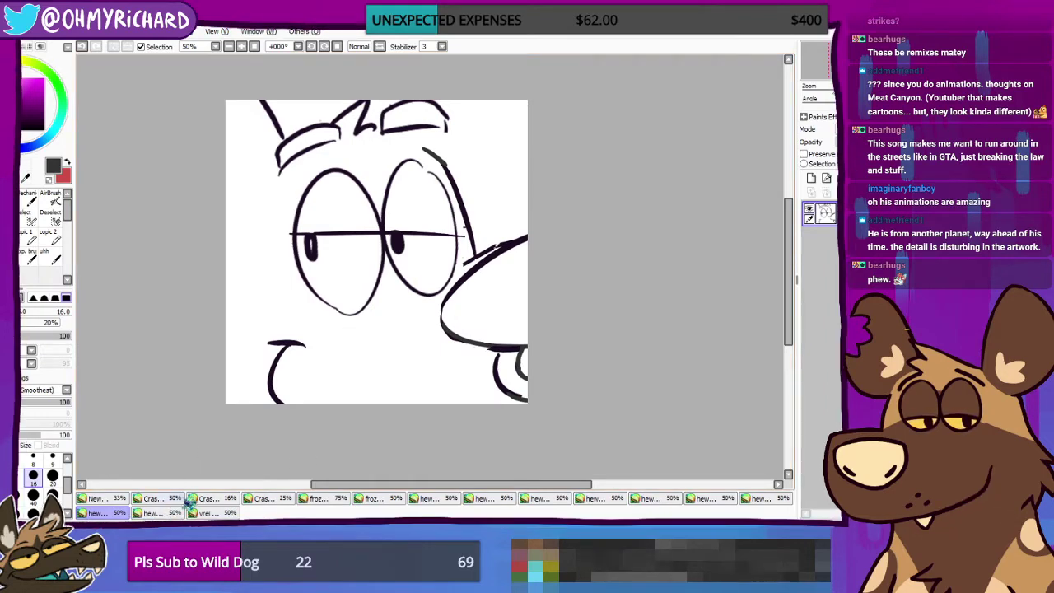
Step: Look through the open documents one after another, examining the coloured wolf illustration and each emote sketch
{"action": "left_click", "coordinate": [175, 514]}
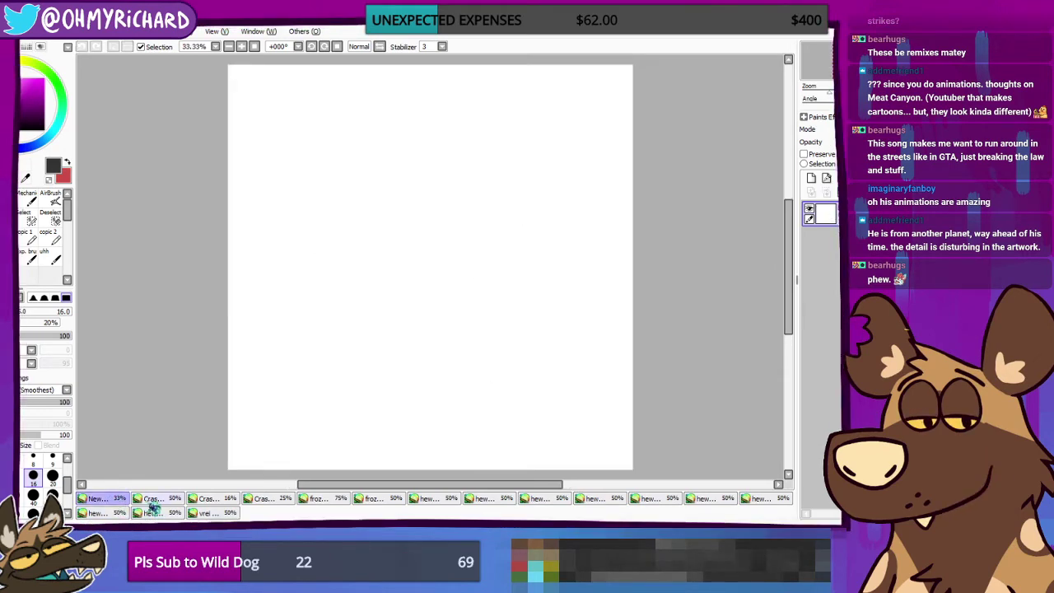
{"action": "left_click", "coordinate": [153, 498]}
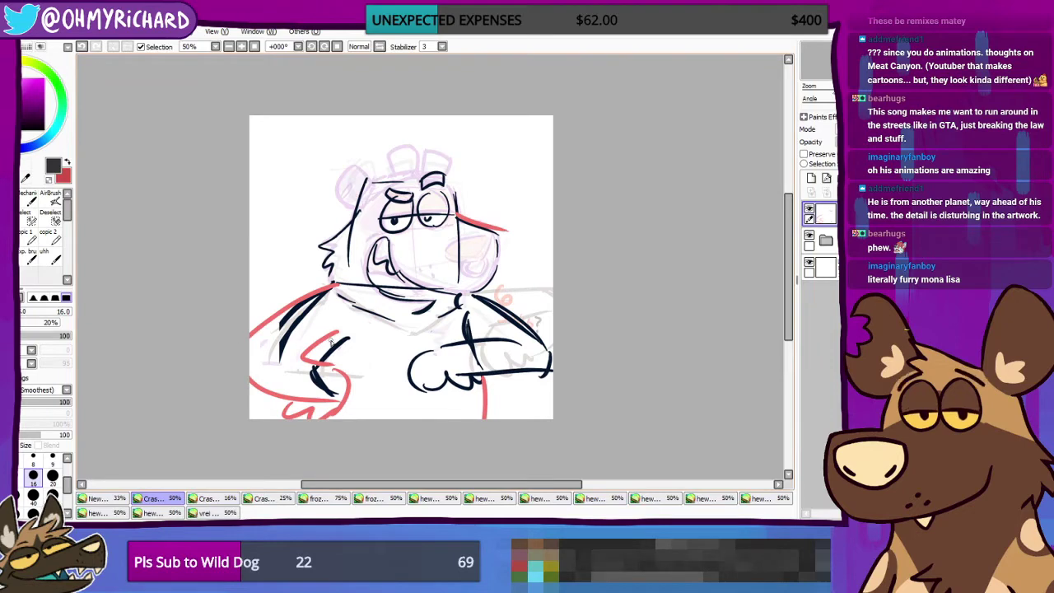
{"action": "left_click", "coordinate": [205, 512]}
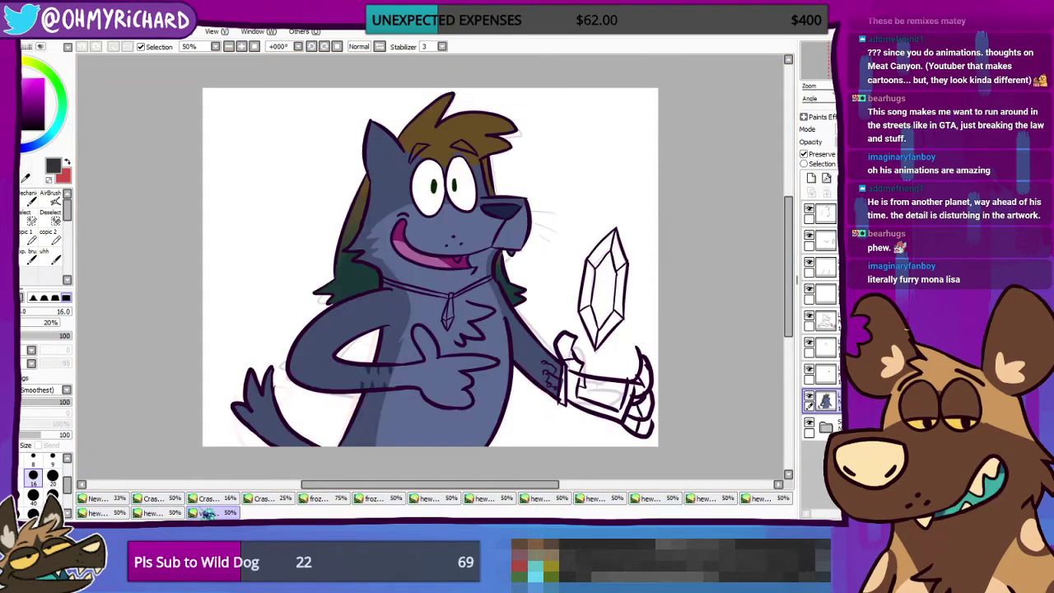
{"action": "left_click", "coordinate": [157, 513]}
{"action": "left_click", "coordinate": [124, 513]}
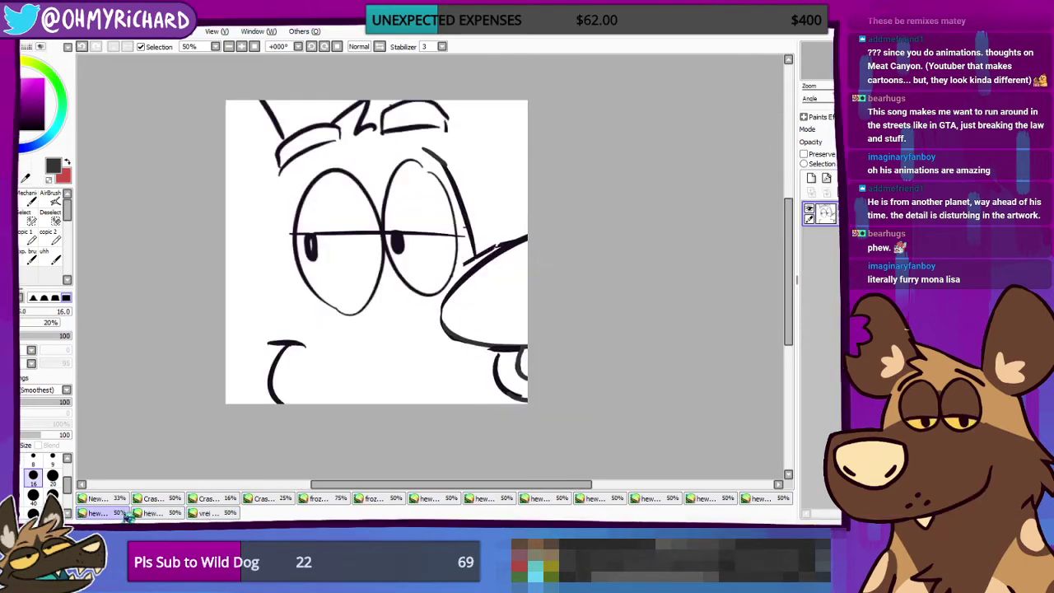
{"action": "left_click", "coordinate": [753, 501]}
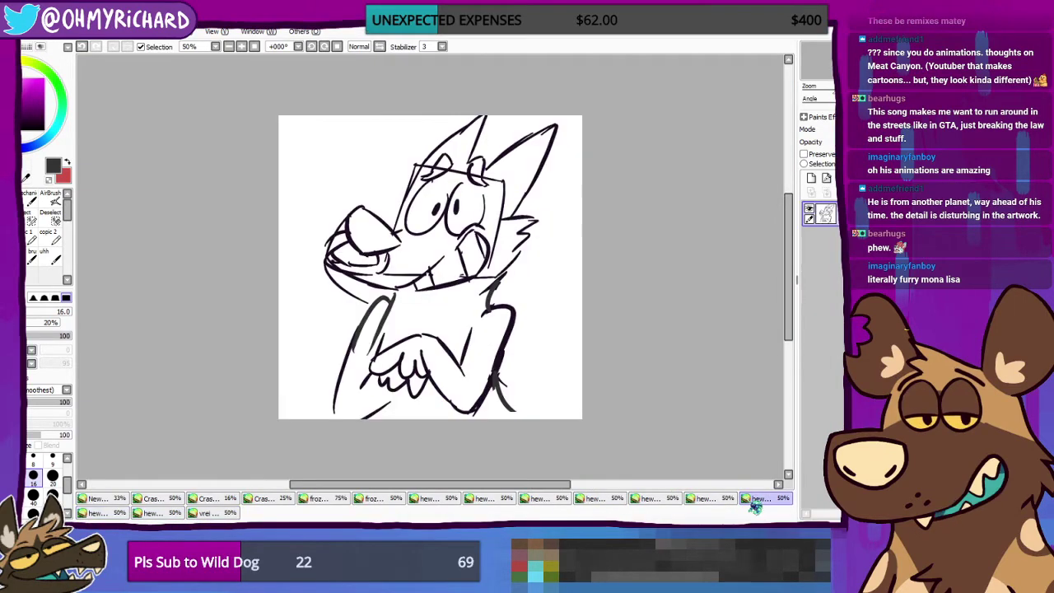
{"action": "left_click", "coordinate": [701, 500]}
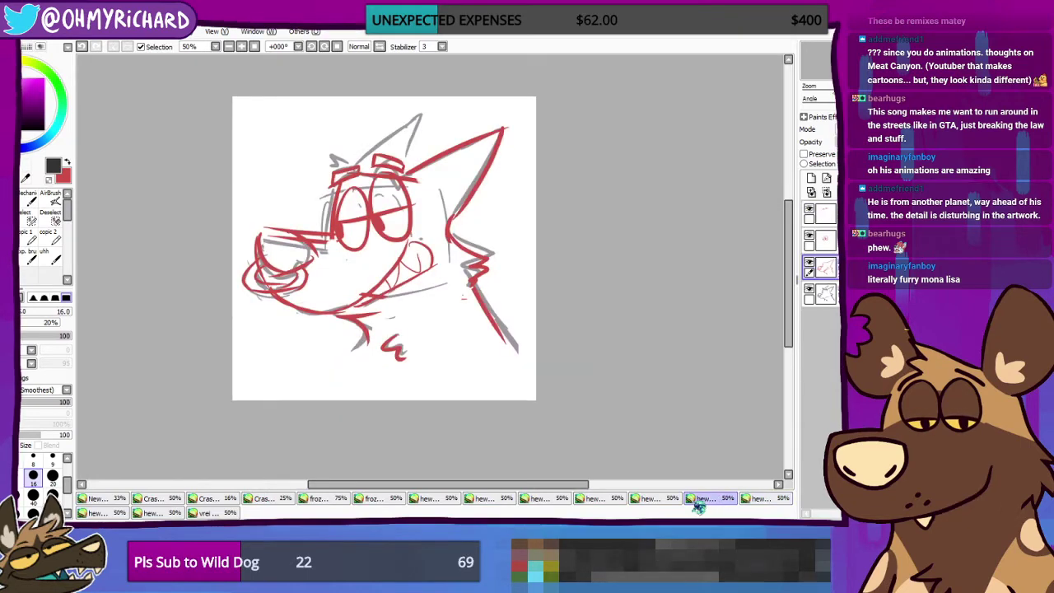
{"action": "left_click", "coordinate": [676, 502]}
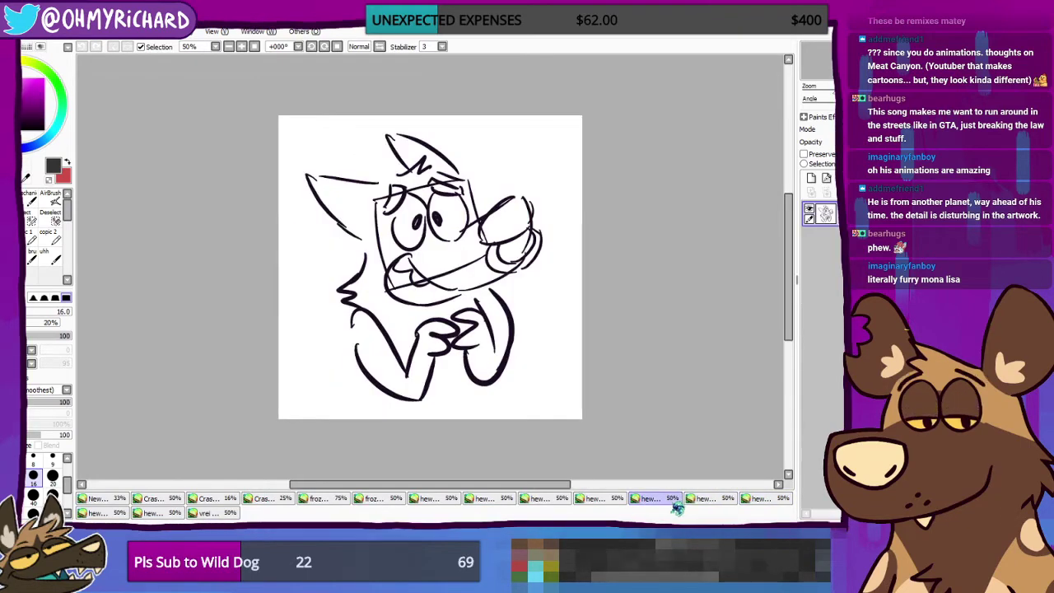
{"action": "left_click", "coordinate": [599, 500]}
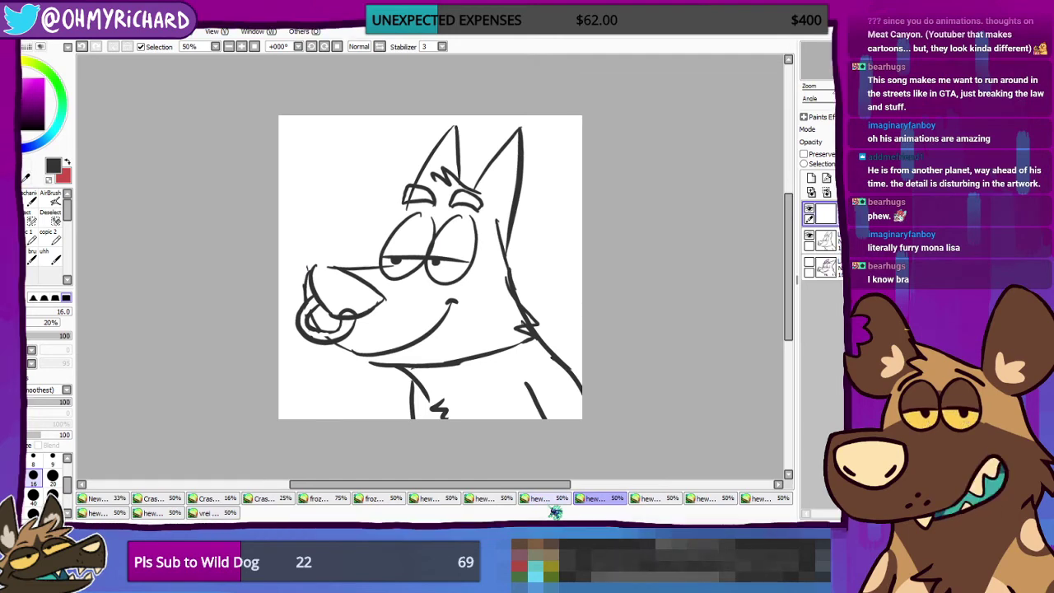
{"action": "left_click", "coordinate": [549, 502]}
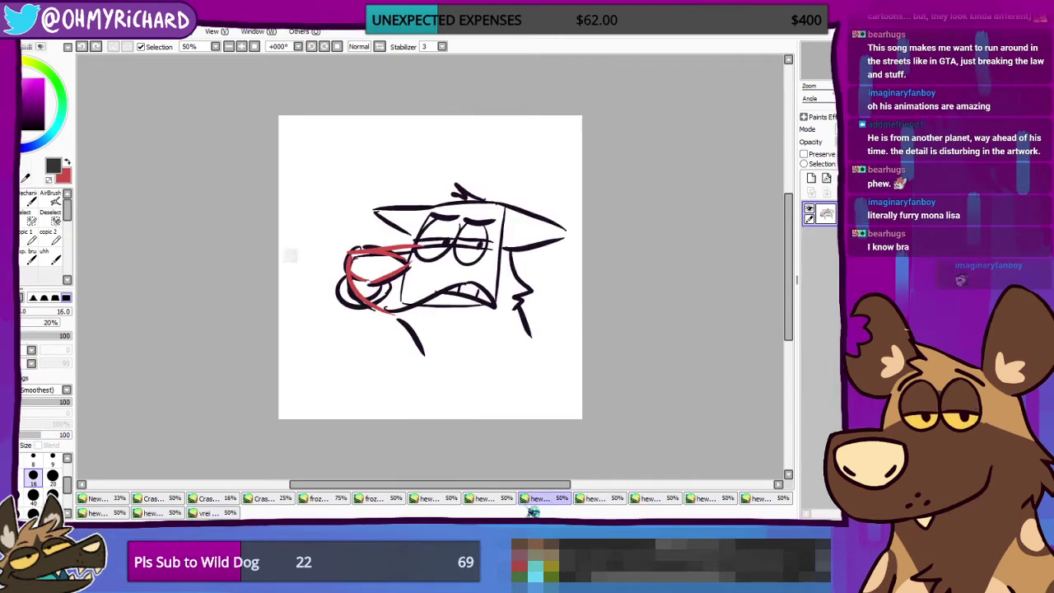
{"action": "left_click", "coordinate": [484, 500]}
{"action": "left_click", "coordinate": [424, 499]}
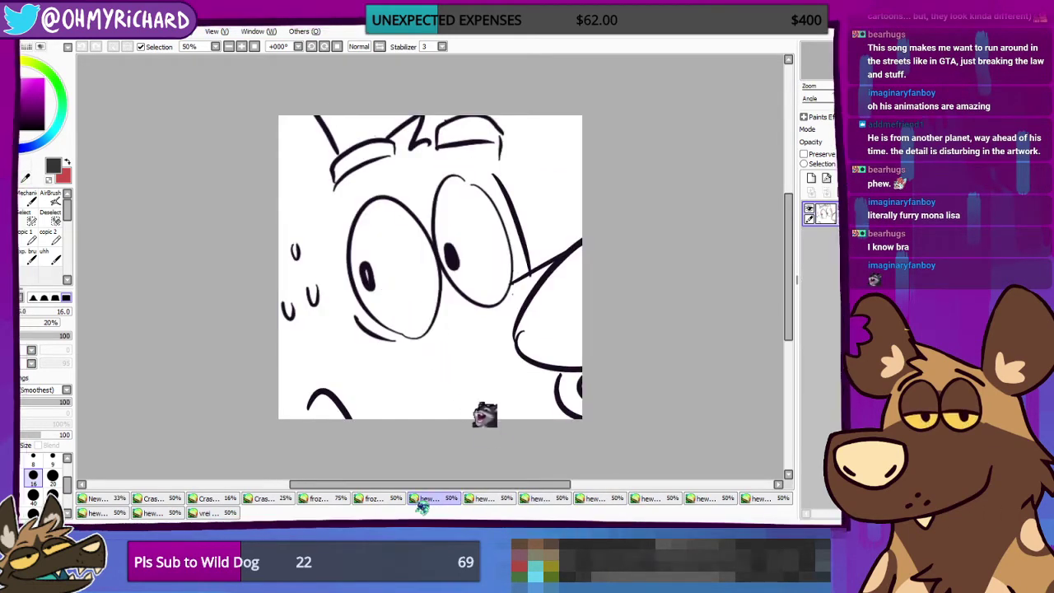
{"action": "left_click", "coordinate": [392, 499]}
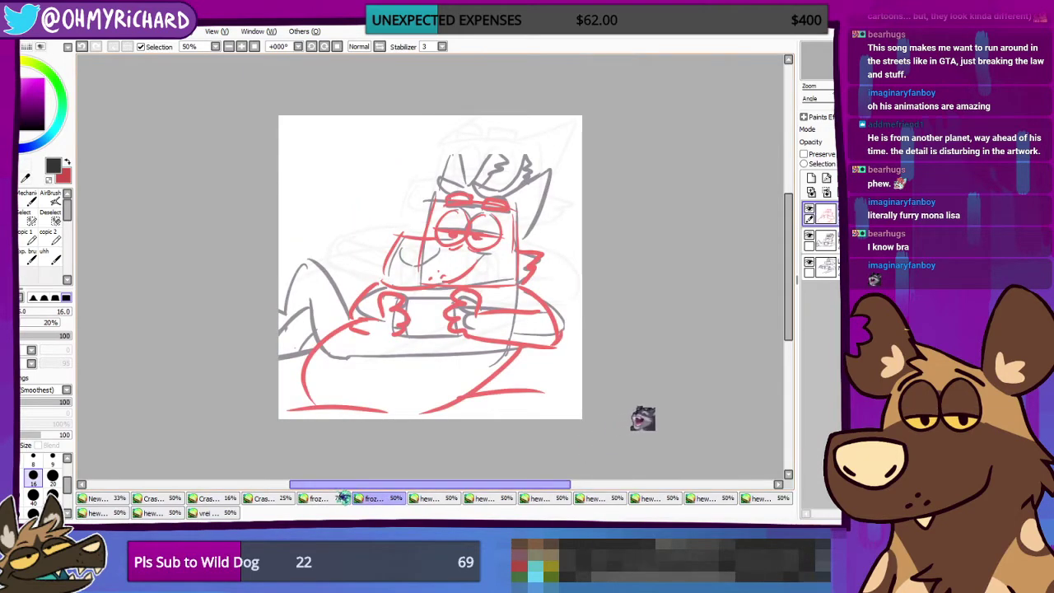
{"action": "left_click", "coordinate": [317, 499]}
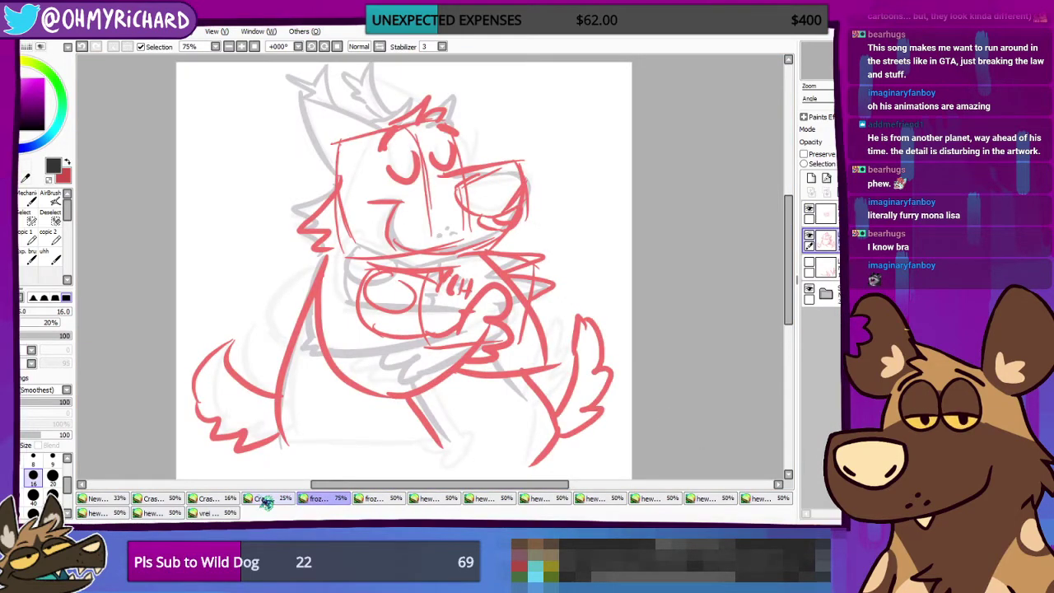
Step: Ink the middle leg's second line and its small foot in black beneath the belly
{"action": "scroll", "coordinate": [442, 400], "scroll_direction": "up", "scroll_amount": 1}
{"action": "scroll", "coordinate": [444, 398], "scroll_direction": "down", "scroll_amount": 2}
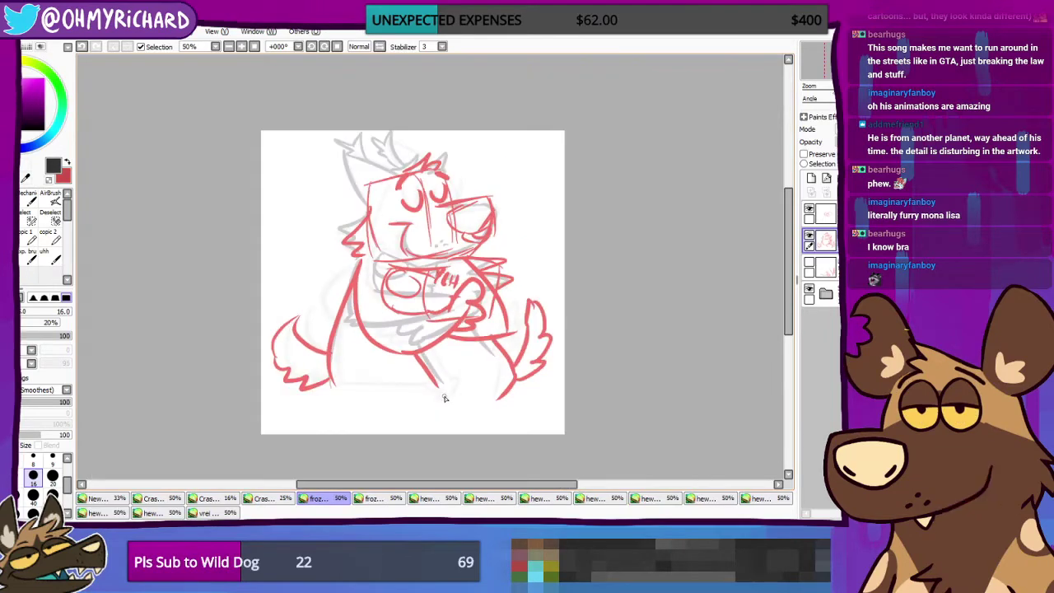
{"action": "scroll", "coordinate": [445, 399], "scroll_direction": "up", "scroll_amount": 1}
{"action": "left_click_drag", "start_coordinate": [475, 296], "coordinate": [416, 178]}
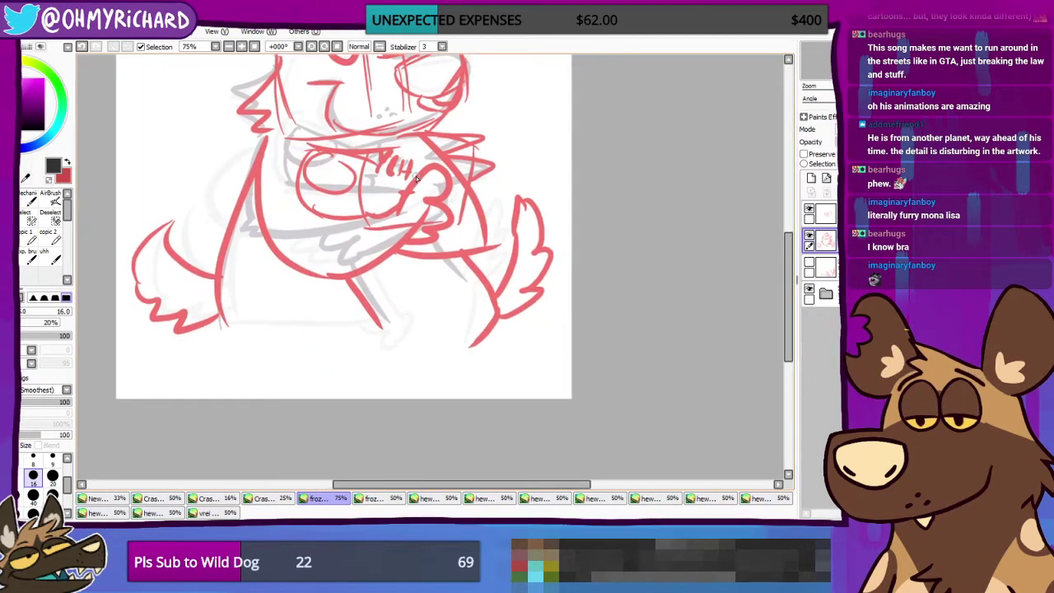
{"action": "mouse_move", "coordinate": [326, 286]}
{"action": "left_mouse_down"}
{"action": "mouse_move", "coordinate": [370, 328]}
{"action": "mouse_move", "coordinate": [447, 364]}
{"action": "mouse_move", "coordinate": [415, 389]}
{"action": "mouse_move", "coordinate": [429, 397]}
{"action": "mouse_move", "coordinate": [451, 367]}
{"action": "left_mouse_up"}
{"action": "mouse_move", "coordinate": [456, 257]}
{"action": "left_mouse_down"}
{"action": "mouse_move", "coordinate": [489, 364]}
{"action": "mouse_move", "coordinate": [499, 310]}
{"action": "mouse_move", "coordinate": [466, 352]}
{"action": "left_mouse_up"}
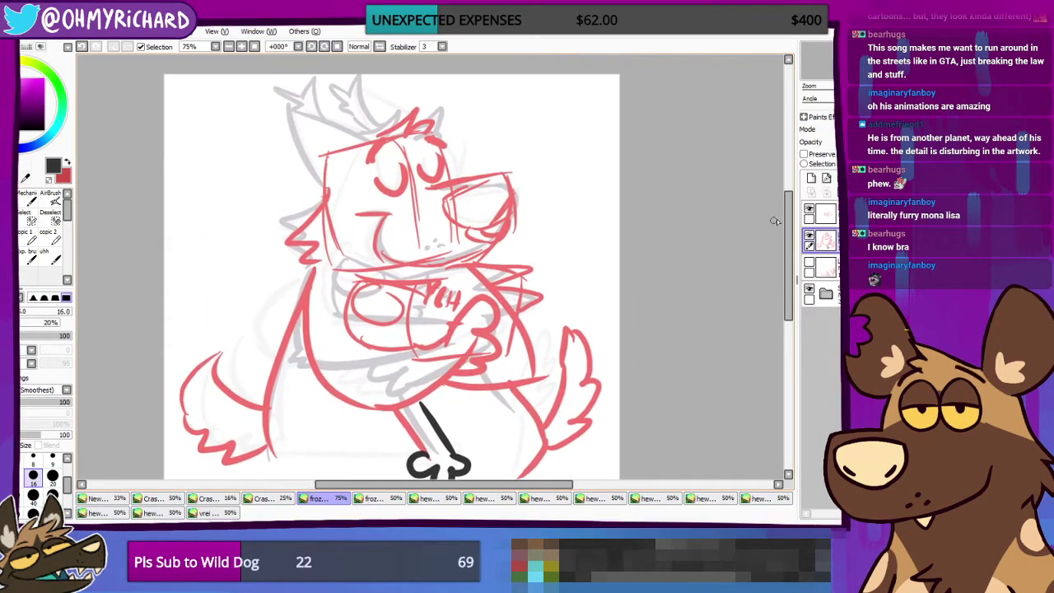
Step: Create a new layer above the separated nose layer and ink the smile as one black curve from the cheek along the lower jaw
{"action": "left_click", "coordinate": [824, 213]}
{"action": "left_click", "coordinate": [811, 178]}
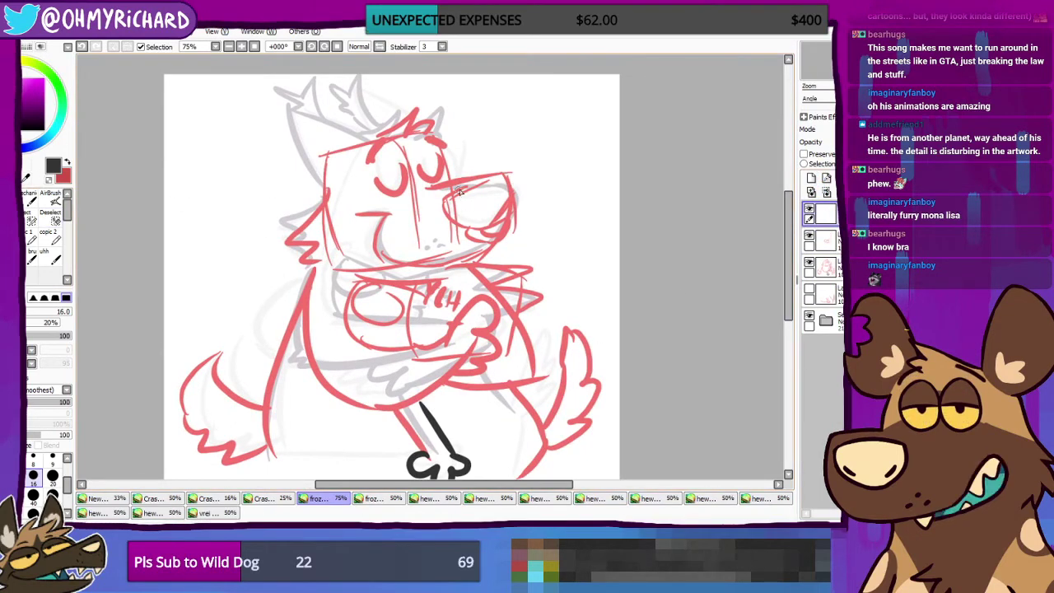
{"action": "mouse_move", "coordinate": [385, 212]}
{"action": "left_mouse_down"}
{"action": "mouse_move", "coordinate": [374, 235]}
{"action": "mouse_move", "coordinate": [394, 261]}
{"action": "left_mouse_up"}
{"action": "left_click_drag", "start_coordinate": [388, 211], "coordinate": [385, 257]}
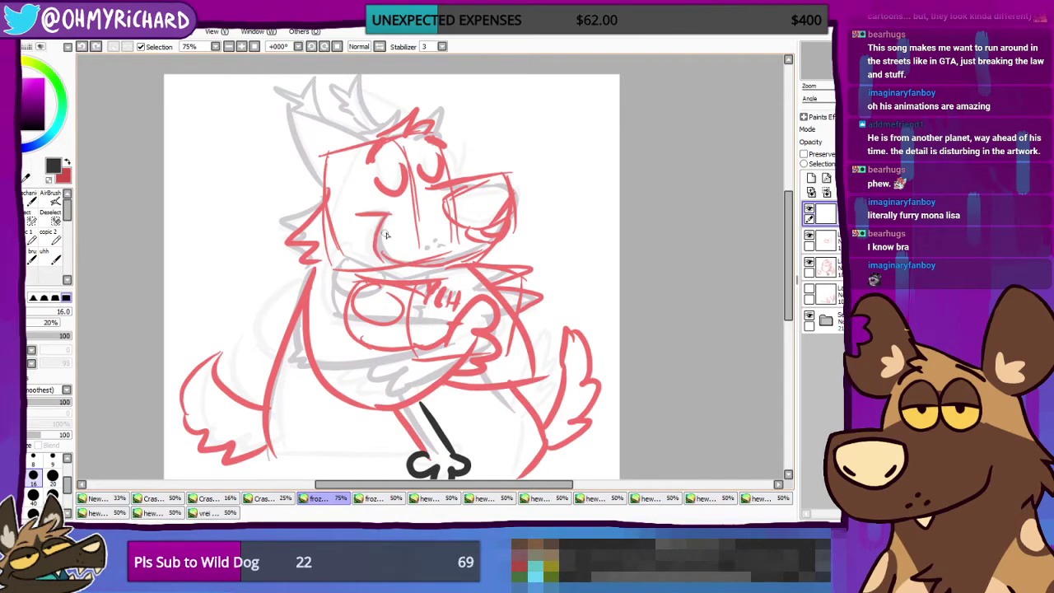
{"action": "mouse_move", "coordinate": [390, 212]}
{"action": "left_mouse_down"}
{"action": "mouse_move", "coordinate": [399, 264]}
{"action": "mouse_move", "coordinate": [440, 265]}
{"action": "left_mouse_up"}
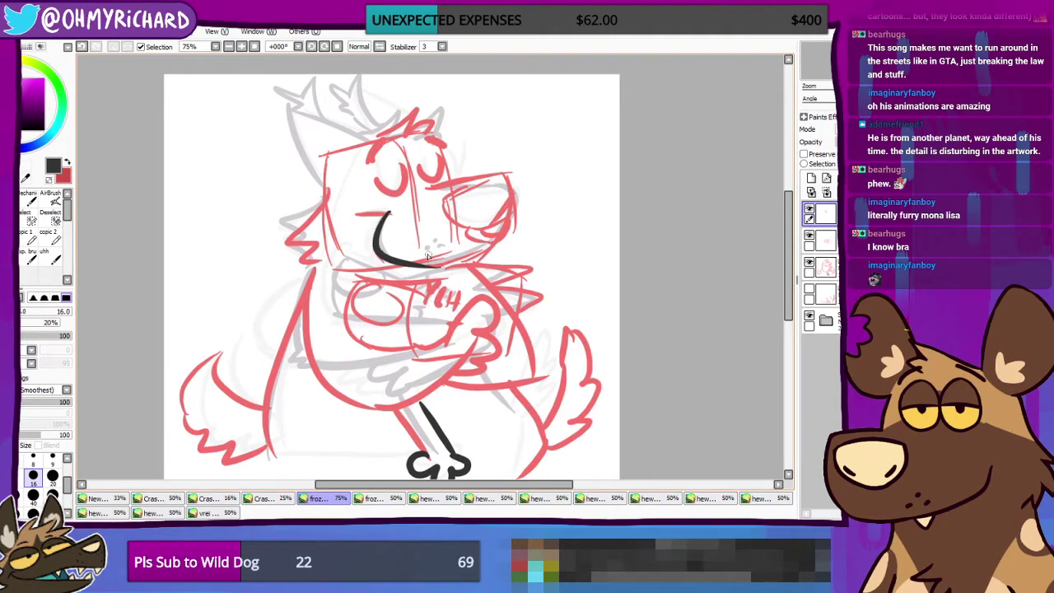
{"action": "key", "text": "ctrl+z"}
{"action": "mouse_move", "coordinate": [391, 212]}
{"action": "left_mouse_down"}
{"action": "mouse_move", "coordinate": [445, 271]}
{"action": "mouse_move", "coordinate": [475, 258]}
{"action": "left_mouse_up"}
{"action": "key", "text": "ctrl+z"}
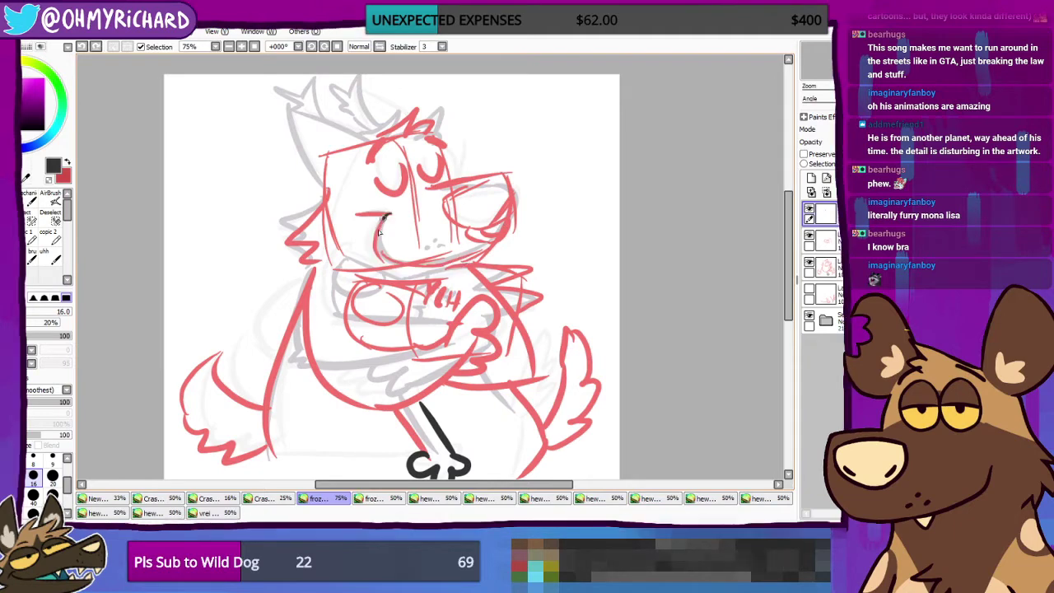
{"action": "mouse_move", "coordinate": [388, 214]}
{"action": "left_mouse_down"}
{"action": "mouse_move", "coordinate": [447, 262]}
{"action": "mouse_move", "coordinate": [492, 239]}
{"action": "left_mouse_up"}
{"action": "key", "text": "ctrl+z"}
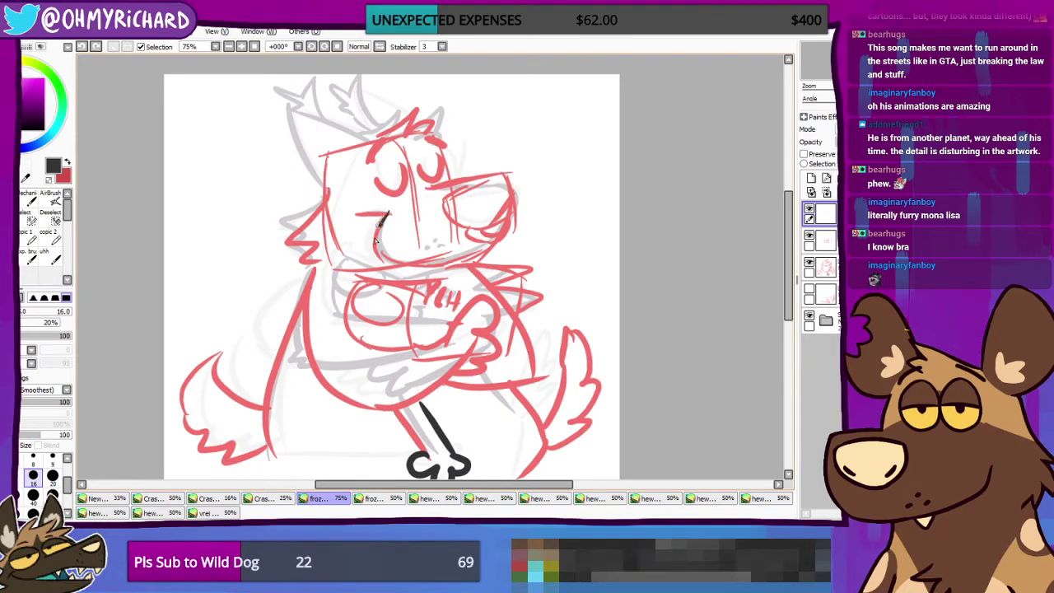
{"action": "mouse_move", "coordinate": [390, 215]}
{"action": "left_mouse_down"}
{"action": "mouse_move", "coordinate": [374, 255]}
{"action": "mouse_move", "coordinate": [487, 246]}
{"action": "left_mouse_up"}
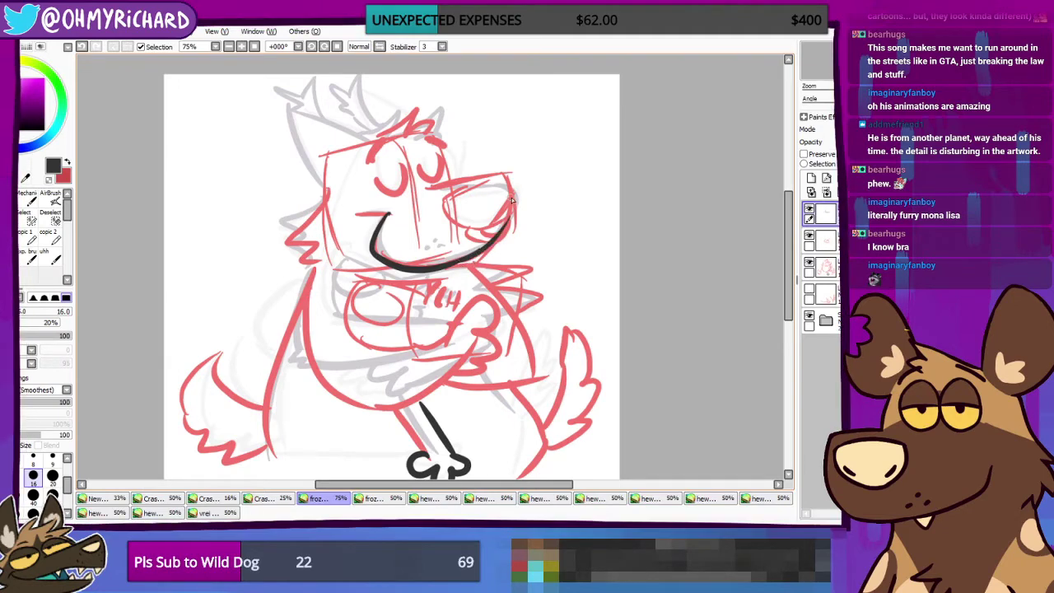
Step: Redo the far end of the jaw line so it sweeps up to the front of the muzzle
{"action": "key", "text": "ctrl+z"}
{"action": "key", "text": "ctrl+z"}
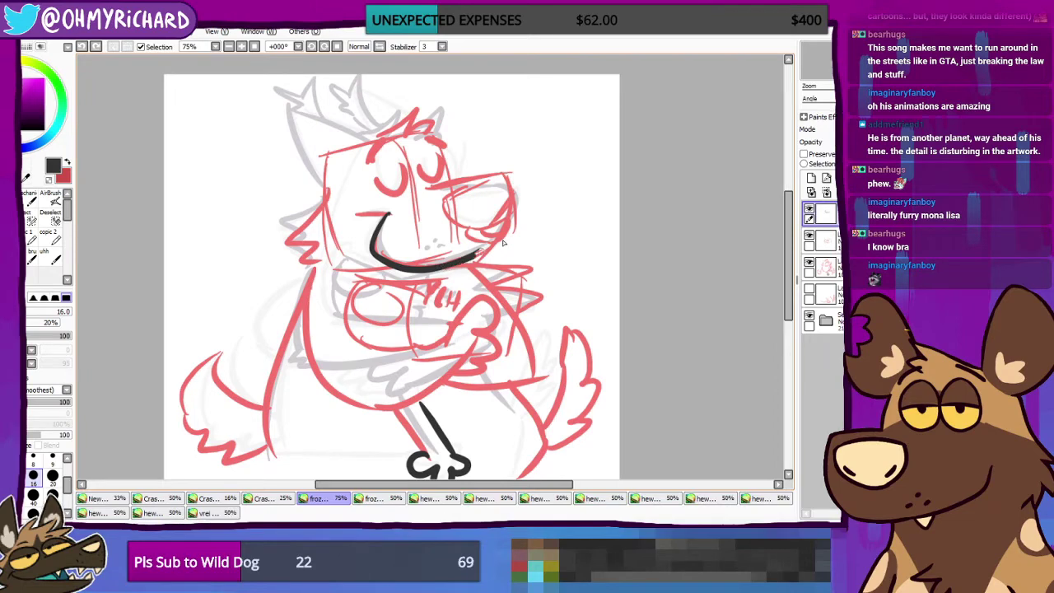
{"action": "left_click_drag", "start_coordinate": [475, 256], "coordinate": [511, 229]}
{"action": "left_click_drag", "start_coordinate": [457, 263], "coordinate": [508, 234]}
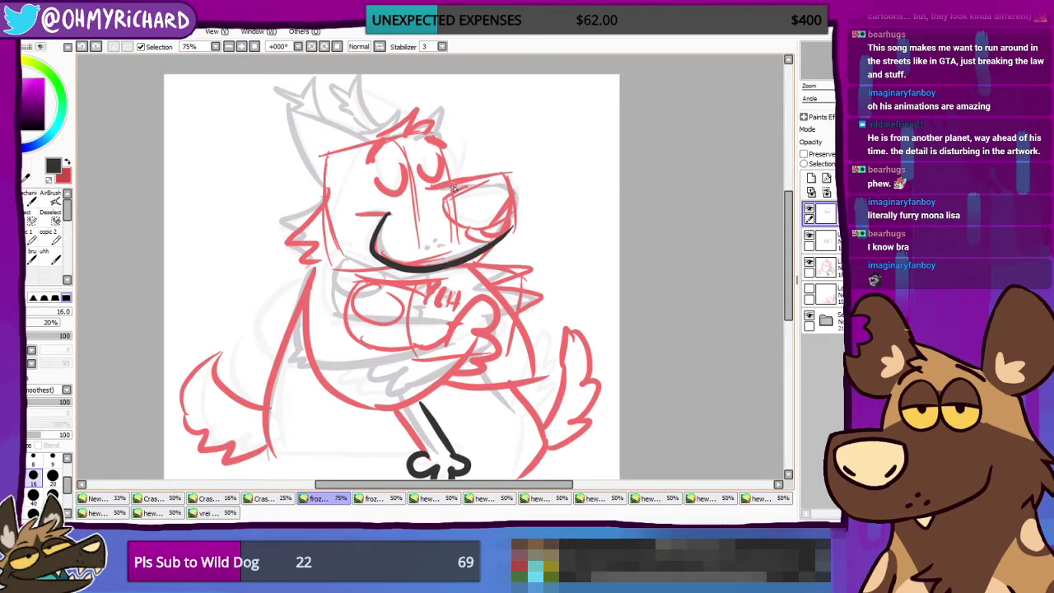
Step: Ink the muzzle's curved front edge from its upper corner down to the jaw line
{"action": "key", "text": "ctrl+z"}
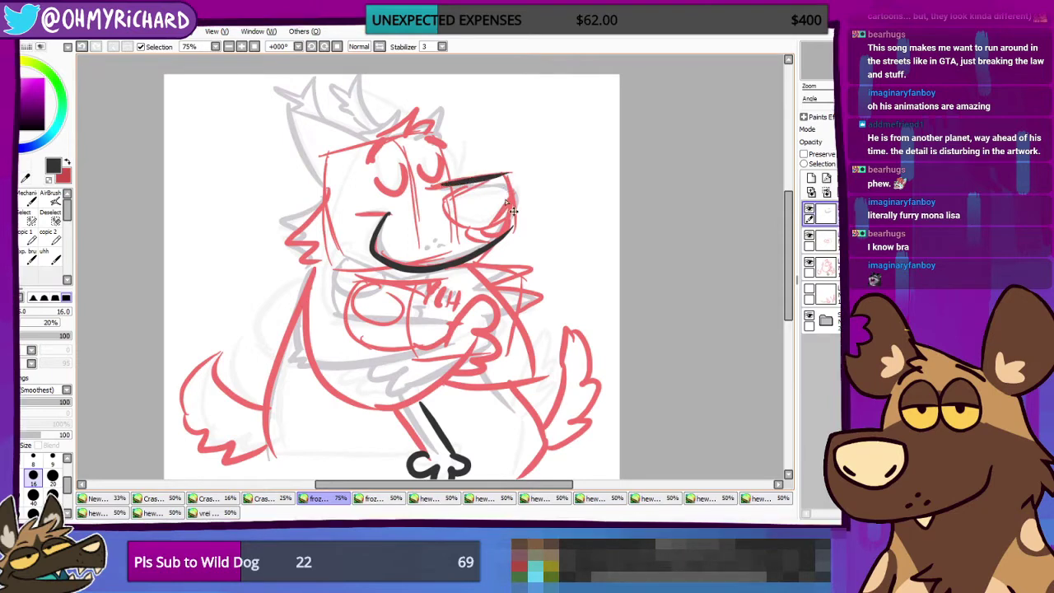
{"action": "key", "text": "ctrl+z"}
{"action": "left_click_drag", "start_coordinate": [498, 169], "coordinate": [507, 236]}
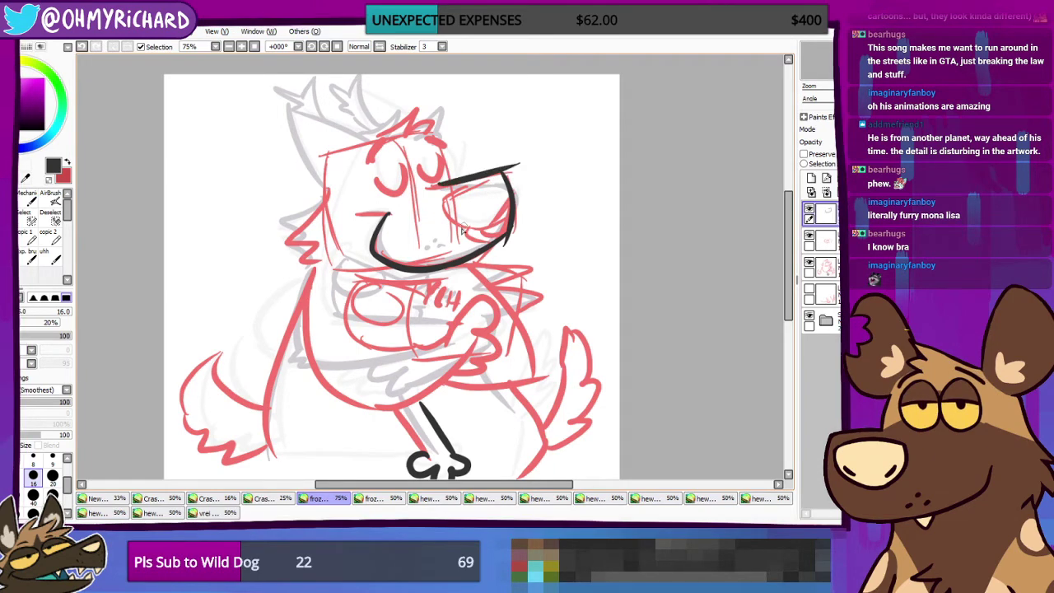
Step: Redraw the muzzle's upper edge as a gently rising line beside the far eye, and trim the overshoot at its front corner
{"action": "key", "text": "ctrl+z"}
{"action": "left_click_drag", "start_coordinate": [443, 185], "coordinate": [512, 173]}
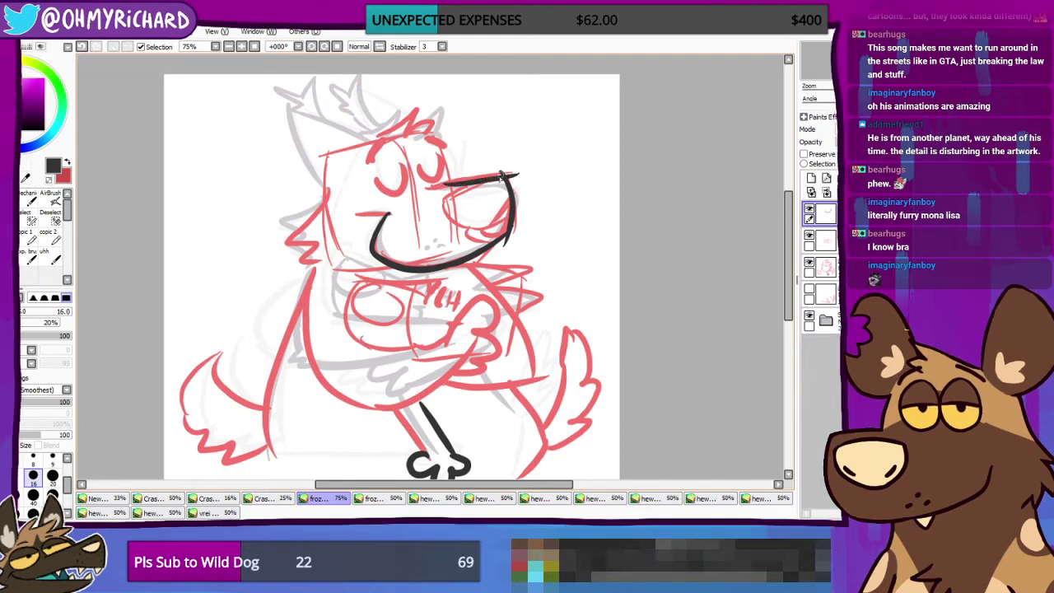
{"action": "key", "text": "ctrl+z"}
{"action": "left_click_drag", "start_coordinate": [441, 186], "coordinate": [512, 165]}
{"action": "key", "text": "ctrl+z"}
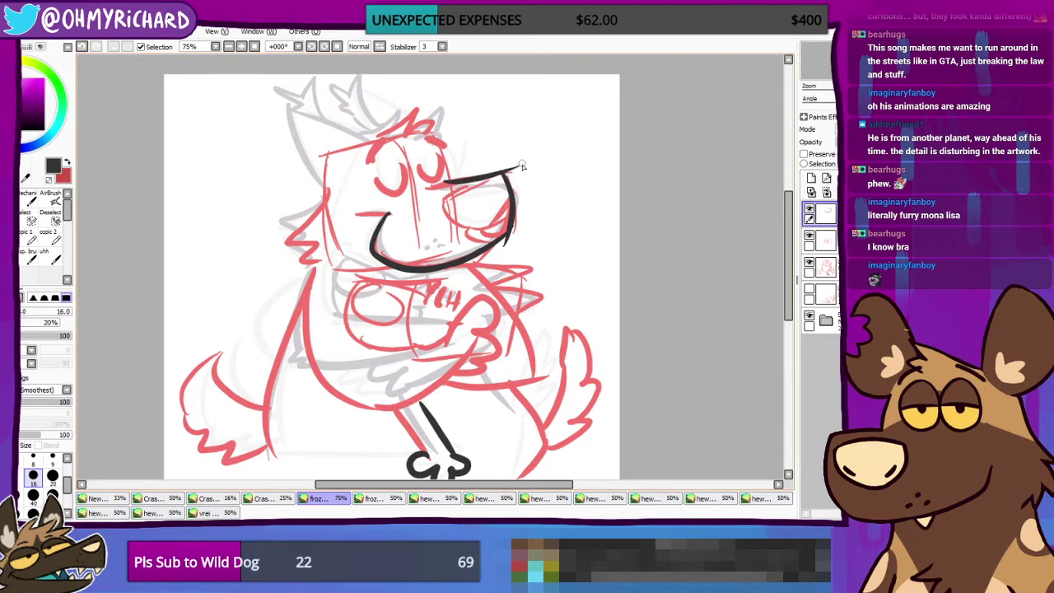
{"action": "key", "text": "ctrl+z"}
{"action": "left_click_drag", "start_coordinate": [445, 184], "coordinate": [508, 173]}
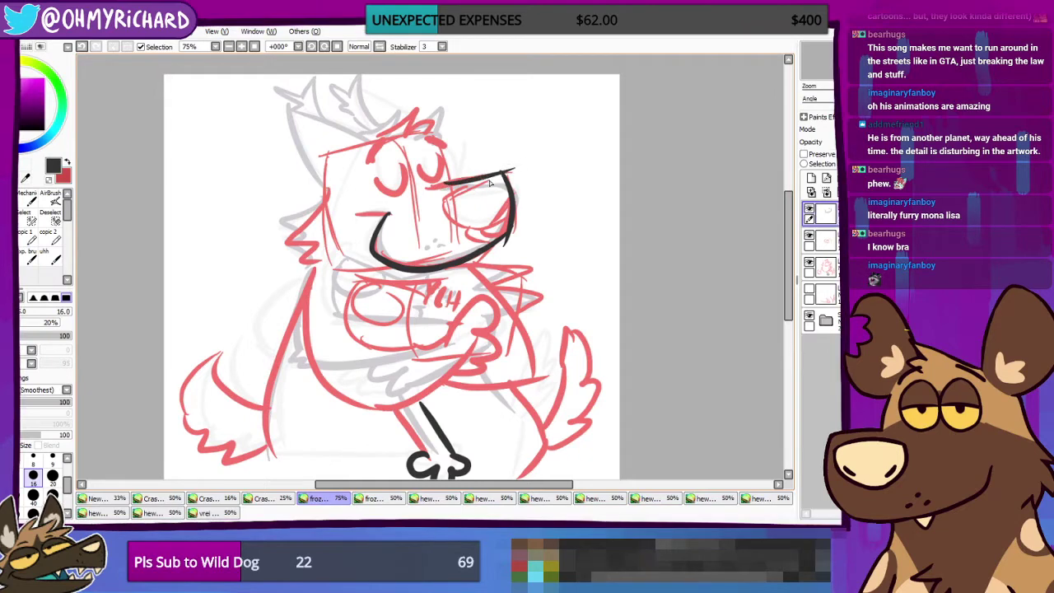
{"action": "left_click_drag", "start_coordinate": [445, 184], "coordinate": [520, 165]}
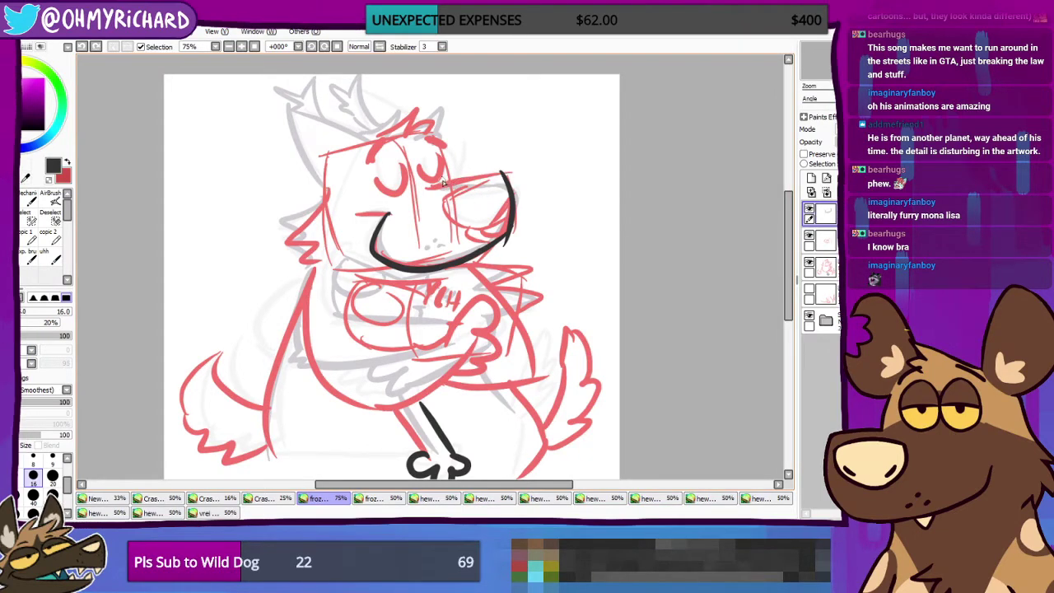
{"action": "left_click_drag", "start_coordinate": [443, 184], "coordinate": [503, 174]}
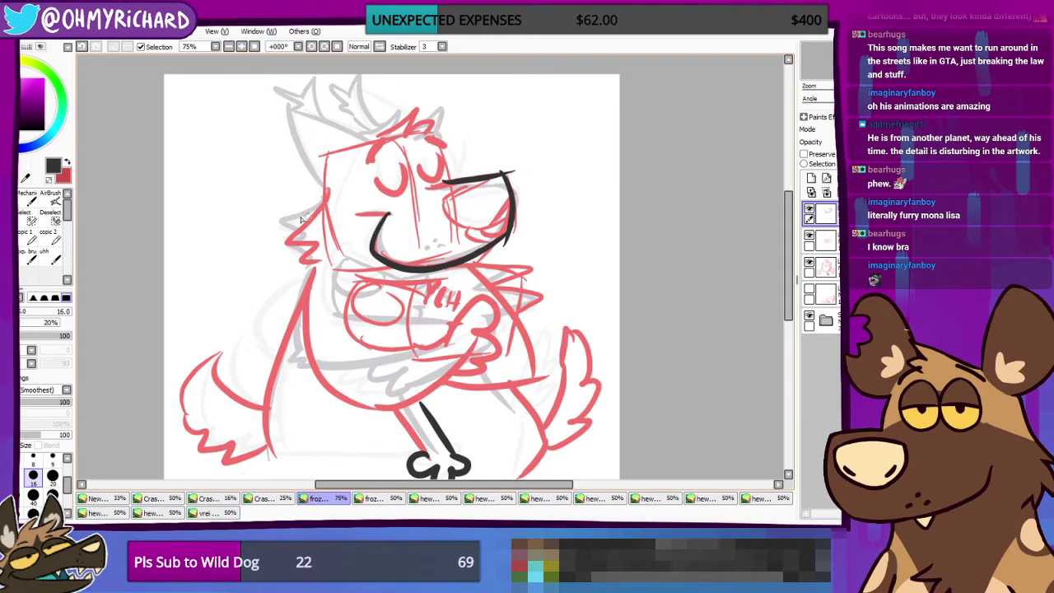
{"action": "left_click", "coordinate": [33, 200]}
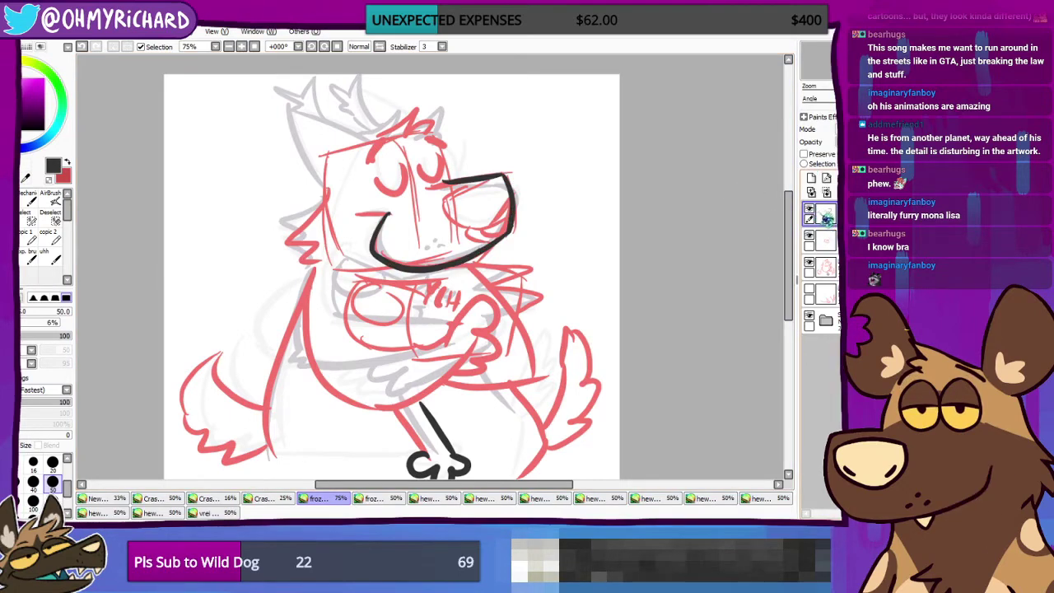
Step: Create another new layer and ink the nose outline as a rounded shape inside the muzzle tip
{"action": "left_click", "coordinate": [811, 178]}
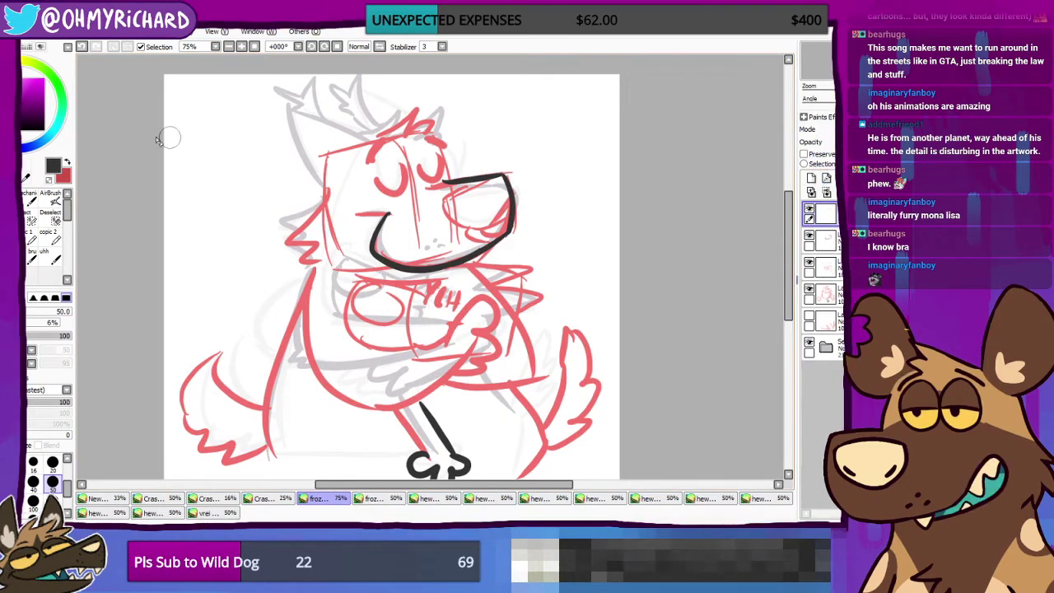
{"action": "left_click", "coordinate": [31, 200]}
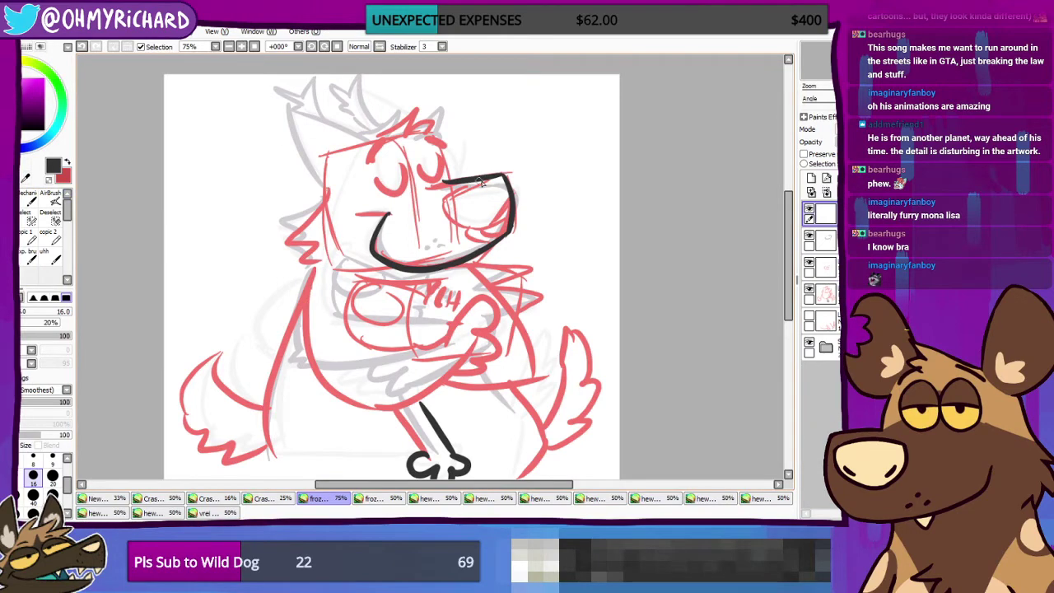
{"action": "left_click_drag", "start_coordinate": [486, 183], "coordinate": [450, 202]}
{"action": "key", "text": "ctrl+z"}
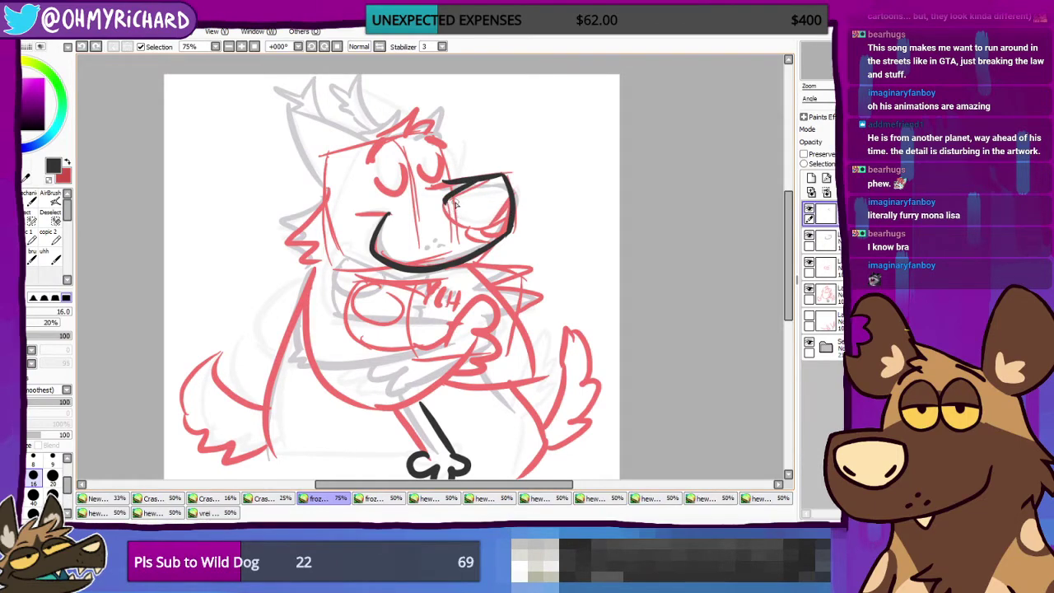
{"action": "key", "text": "ctrl+z"}
{"action": "mouse_move", "coordinate": [447, 200]}
{"action": "left_mouse_down"}
{"action": "mouse_move", "coordinate": [485, 219]}
{"action": "mouse_move", "coordinate": [507, 184]}
{"action": "left_mouse_up"}
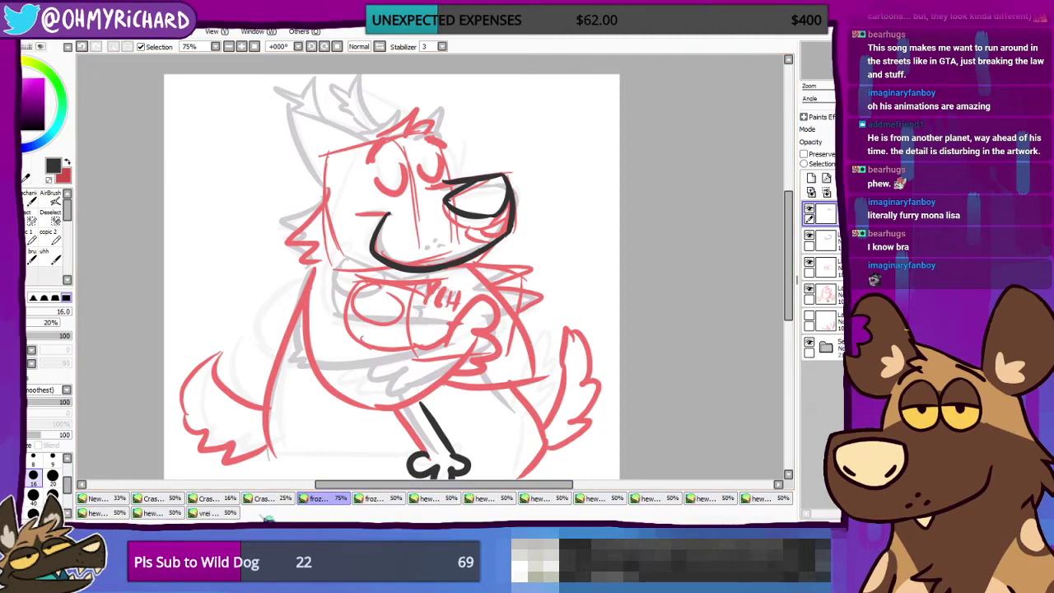
Step: Hide the layer with the red body and head sketch, and check the grey sketch folder by toggling its visibility
{"action": "left_click", "coordinate": [264, 499]}
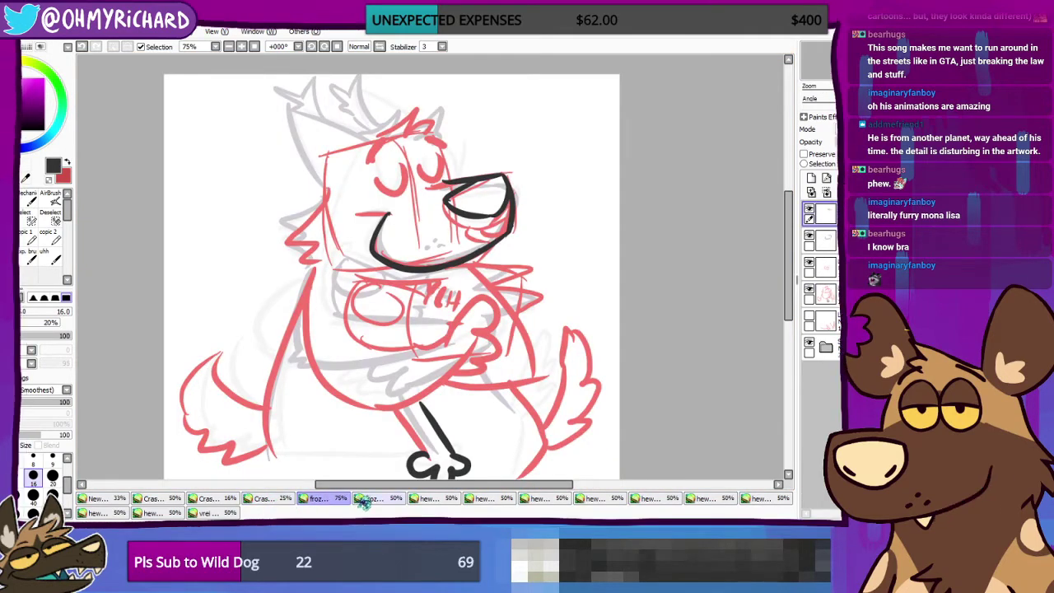
{"action": "left_click", "coordinate": [364, 500]}
{"action": "key", "text": "ctrl+shift+Tab"}
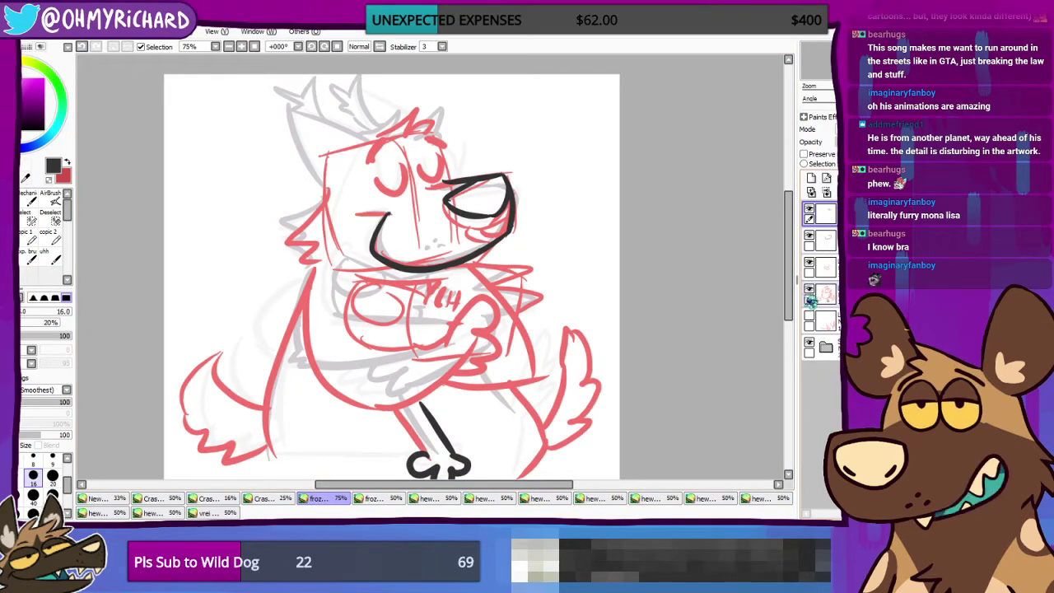
{"action": "left_click", "coordinate": [810, 293]}
{"action": "left_click", "coordinate": [810, 293]}
{"action": "left_click", "coordinate": [810, 293]}
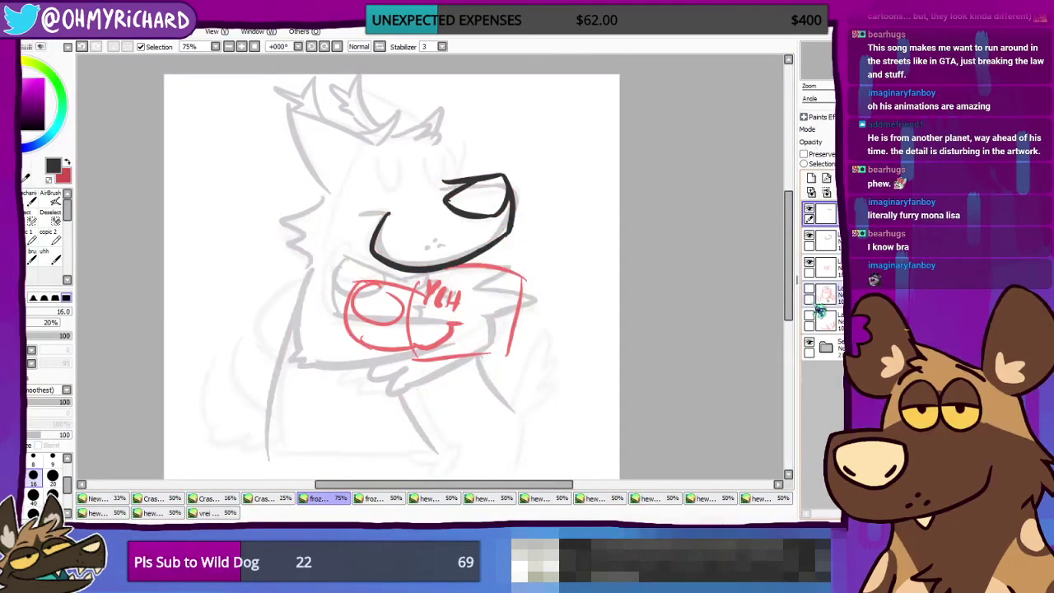
{"action": "left_click", "coordinate": [810, 342]}
{"action": "left_click", "coordinate": [810, 342]}
Step: Try a higher opacity for the grey sketch folder, and return it to its faint setting
{"action": "left_click", "coordinate": [825, 347]}
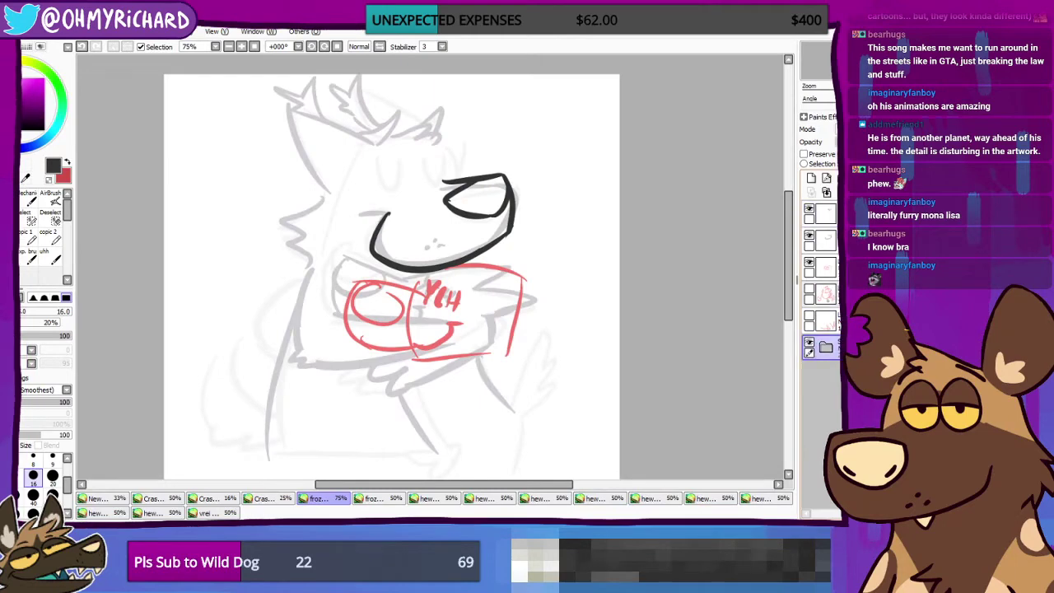
{"action": "left_click_drag", "start_coordinate": [848, 141], "coordinate": [905, 141]}
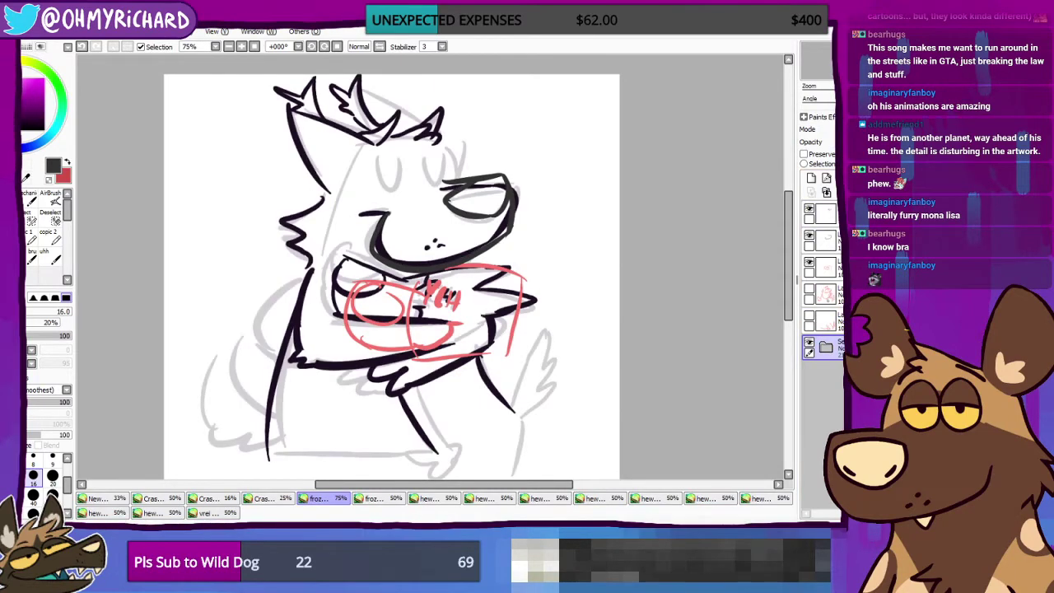
{"action": "key", "text": "ctrl+z"}
{"action": "key", "text": "ctrl+z"}
{"action": "key", "text": "ctrl+z"}
{"action": "key", "text": "ctrl+z"}
{"action": "key", "text": "ctrl+z"}
{"action": "key", "text": "ctrl+z"}
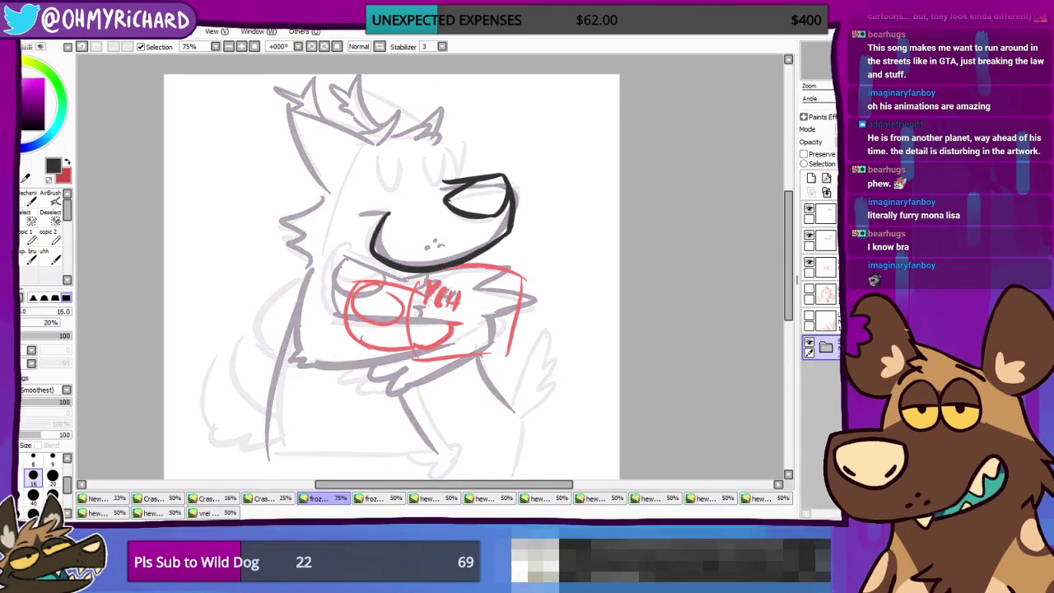
{"action": "mouse_move", "coordinate": [871, 142]}
{"action": "left_mouse_down"}
{"action": "mouse_move", "coordinate": [850, 142]}
{"action": "mouse_move", "coordinate": [864, 141]}
{"action": "left_mouse_up"}
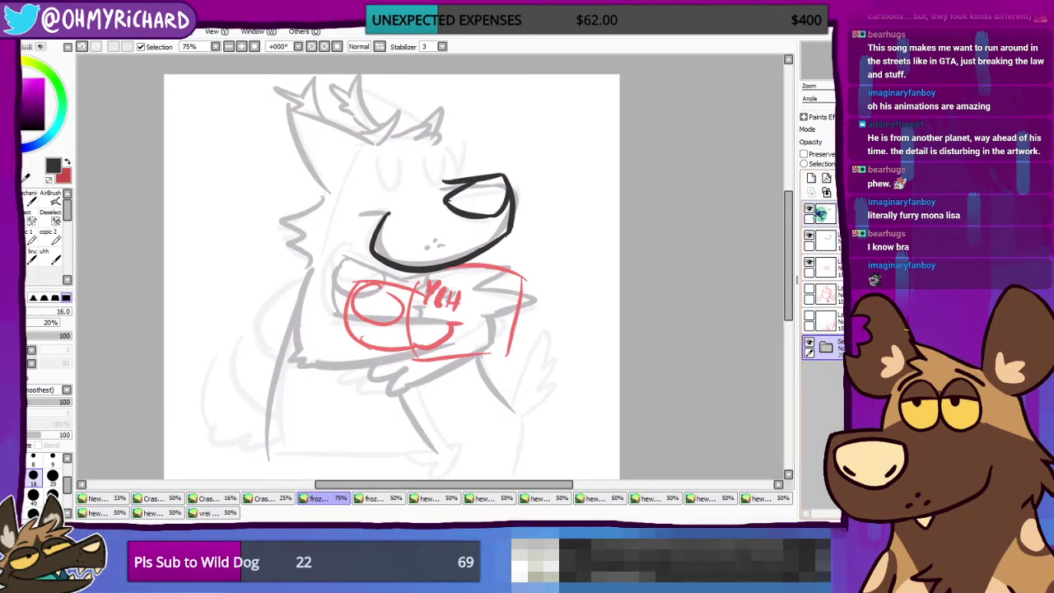
Step: Make the layer holding the nose outline active for inking the wolf's closed eyes
{"action": "left_click", "coordinate": [830, 213]}
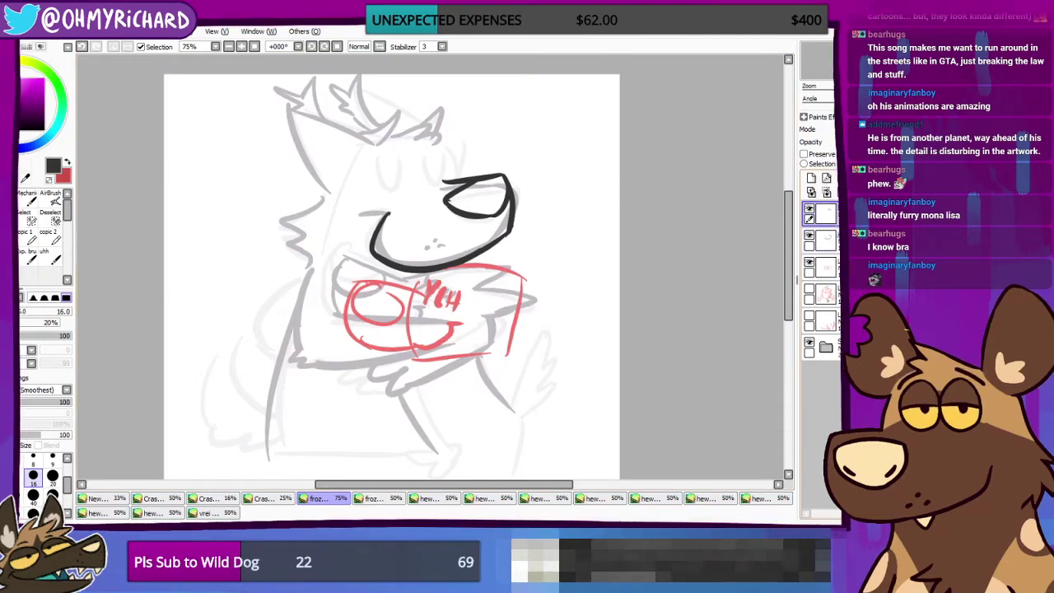
{"action": "left_click_drag", "start_coordinate": [380, 166], "coordinate": [434, 222]}
{"action": "left_click_drag", "start_coordinate": [496, 205], "coordinate": [508, 241]}
{"action": "key", "text": "ctrl+z"}
{"action": "key", "text": "ctrl+z"}
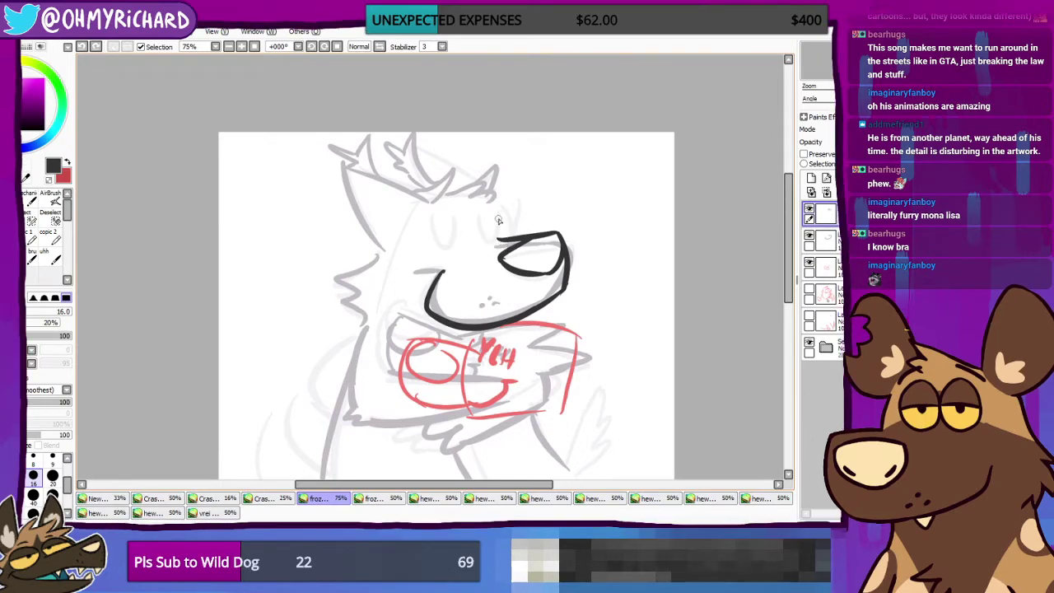
{"action": "left_click_drag", "start_coordinate": [493, 205], "coordinate": [506, 239]}
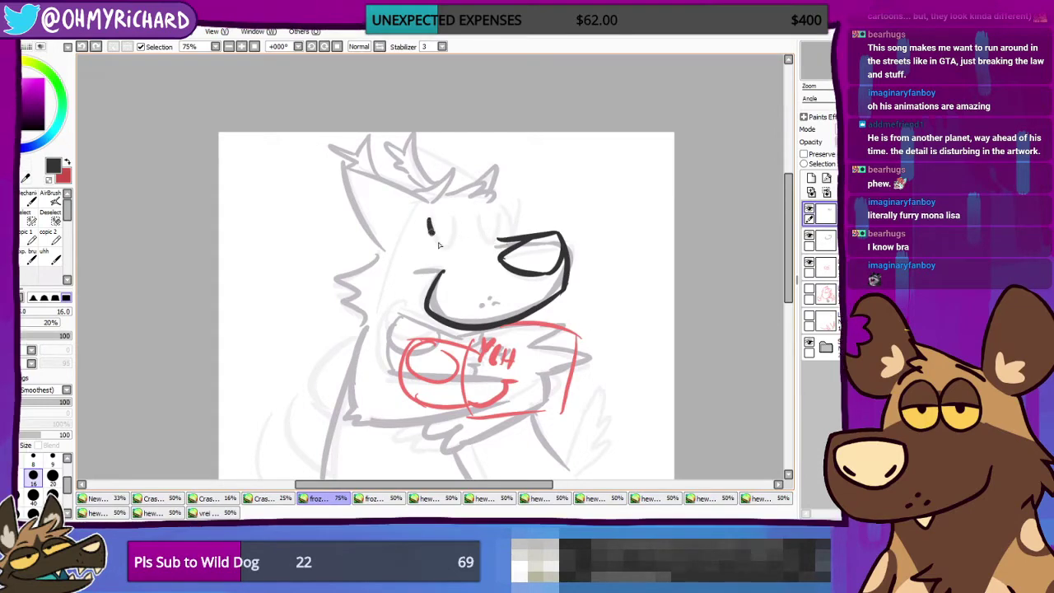
{"action": "key", "text": "ctrl+z"}
{"action": "mouse_move", "coordinate": [430, 213]}
{"action": "left_mouse_down"}
{"action": "mouse_move", "coordinate": [449, 247]}
{"action": "mouse_move", "coordinate": [456, 218]}
{"action": "left_mouse_up"}
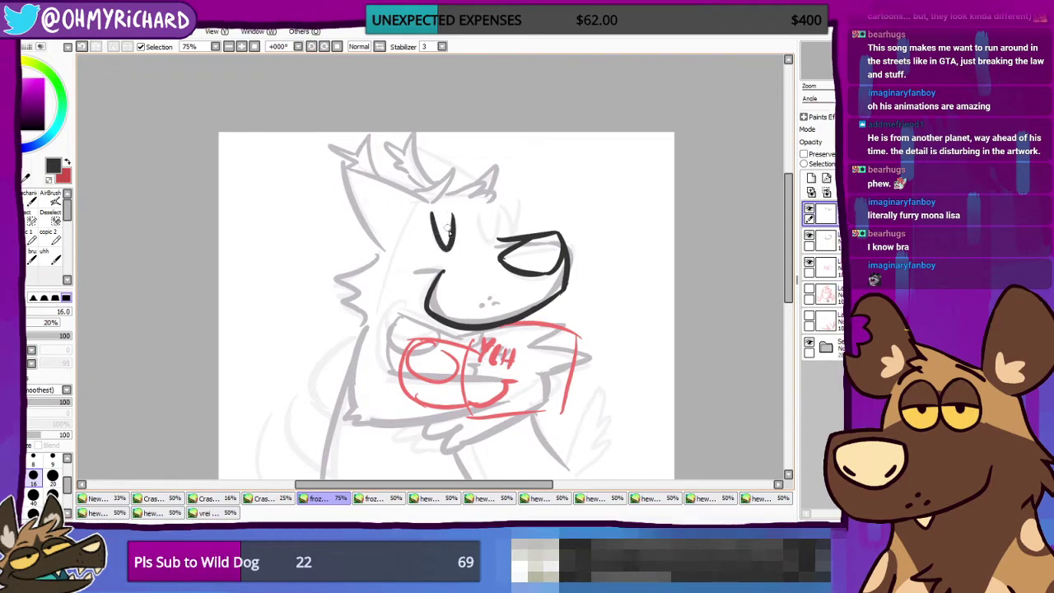
{"action": "key", "text": "ctrl+z"}
{"action": "key", "text": "ctrl+z"}
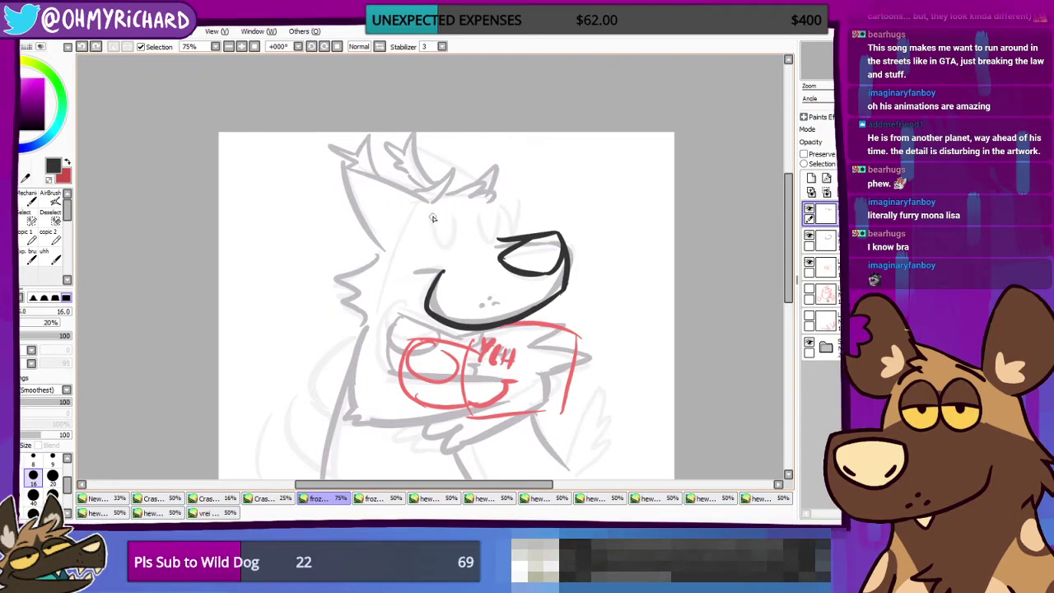
{"action": "key", "text": "ctrl+z"}
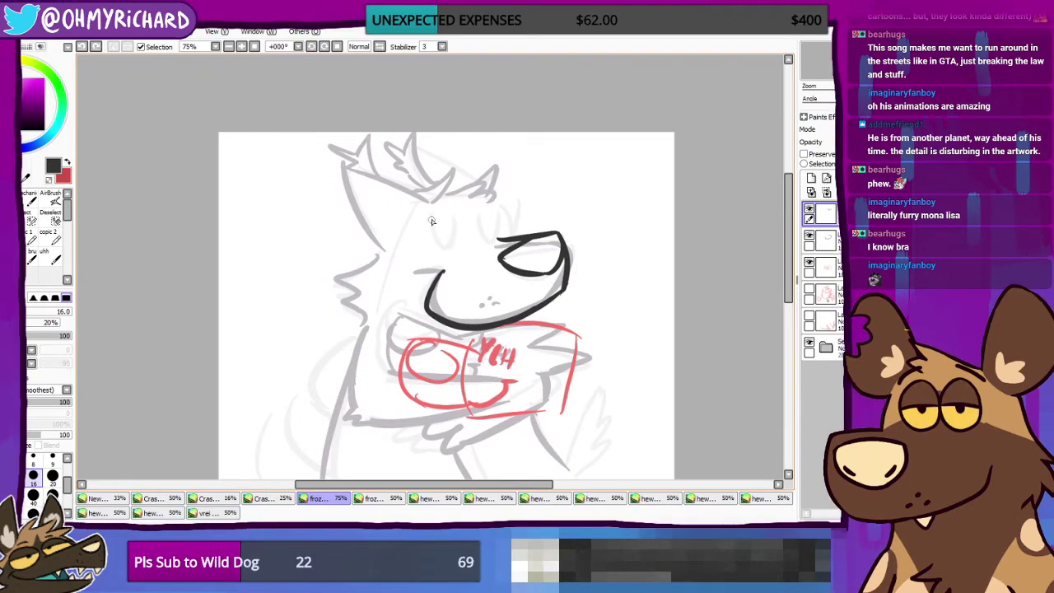
{"action": "mouse_move", "coordinate": [471, 221]}
{"action": "left_mouse_down"}
{"action": "mouse_move", "coordinate": [474, 240]}
{"action": "mouse_move", "coordinate": [494, 215]}
{"action": "left_mouse_up"}
{"action": "key", "text": "ctrl+z"}
{"action": "key", "text": "ctrl+z"}
{"action": "left_click_drag", "start_coordinate": [431, 220], "coordinate": [452, 221]}
{"action": "key", "text": "ctrl+z"}
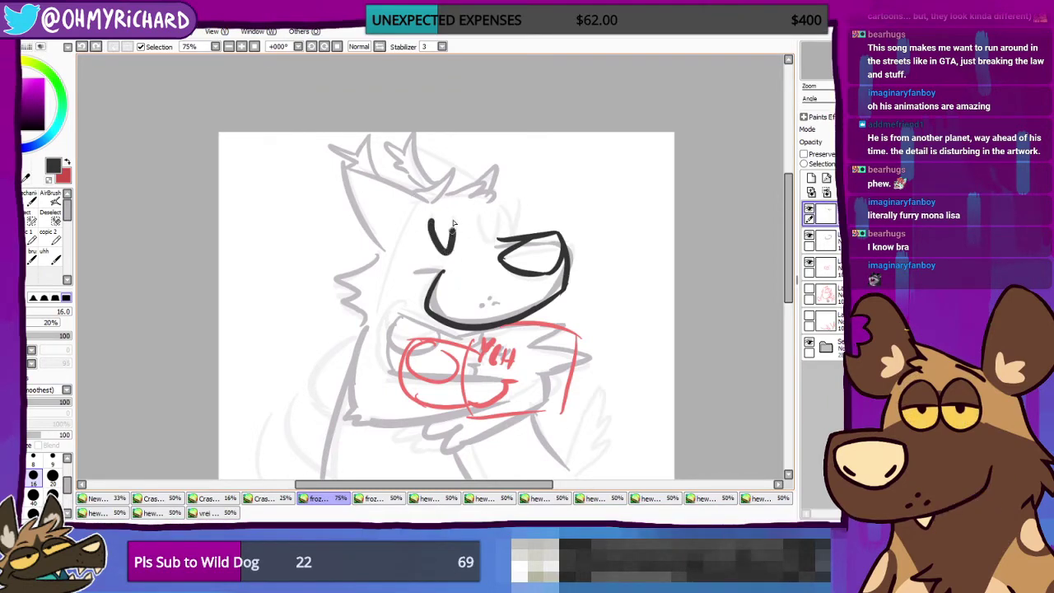
{"action": "key", "text": "ctrl+z"}
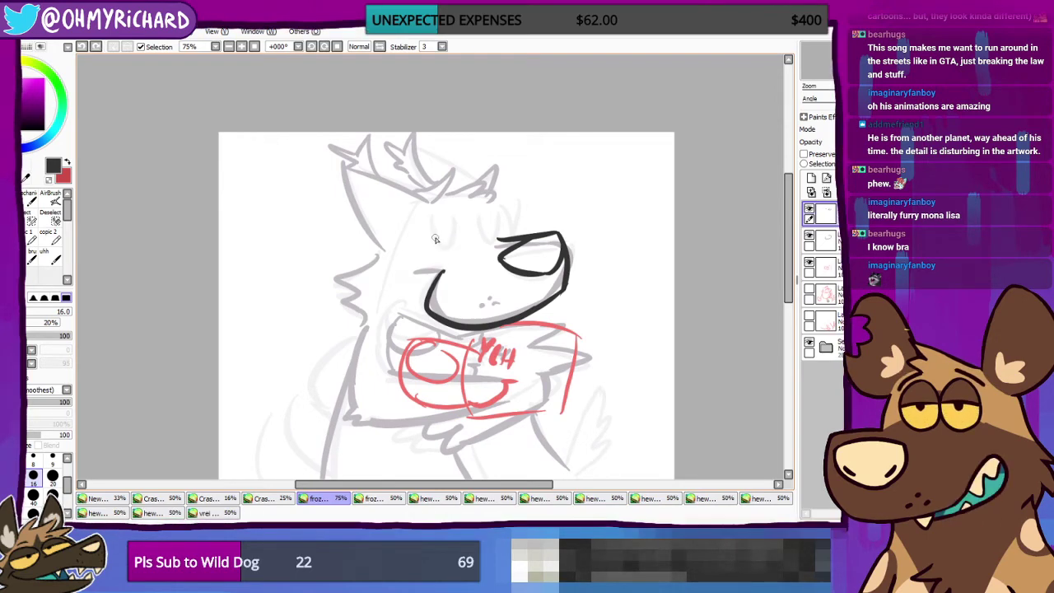
{"action": "left_click_drag", "start_coordinate": [427, 219], "coordinate": [451, 218]}
{"action": "key", "text": "ctrl+z"}
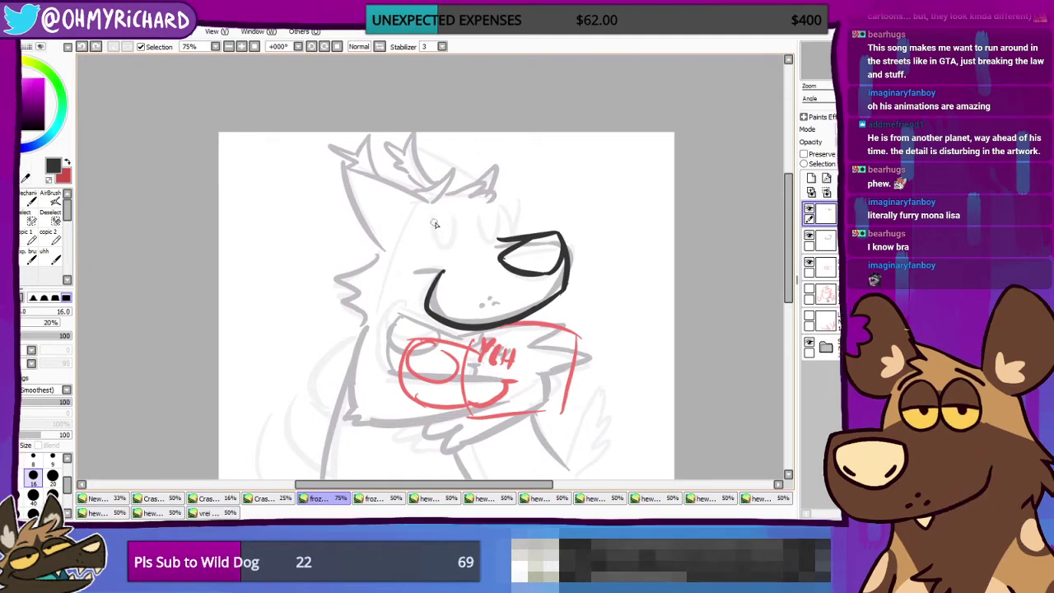
Step: Ink the wolf's near closed eye as a thick black U-shaped curve over the faint sketch
{"action": "mouse_move", "coordinate": [432, 217]}
{"action": "left_mouse_down"}
{"action": "mouse_move", "coordinate": [477, 232]}
{"action": "mouse_move", "coordinate": [495, 218]}
{"action": "mouse_move", "coordinate": [457, 218]}
{"action": "mouse_move", "coordinate": [454, 228]}
{"action": "mouse_move", "coordinate": [487, 216]}
{"action": "mouse_move", "coordinate": [457, 221]}
{"action": "mouse_move", "coordinate": [484, 242]}
{"action": "mouse_move", "coordinate": [489, 217]}
{"action": "left_mouse_up"}
{"action": "key", "text": "ctrl+z"}
{"action": "key", "text": "ctrl+z"}
{"action": "key", "text": "ctrl+z"}
{"action": "key", "text": "ctrl+z"}
{"action": "key", "text": "ctrl+z"}
{"action": "key", "text": "ctrl+z"}
{"action": "key", "text": "ctrl+z"}
{"action": "key", "text": "ctrl+z"}
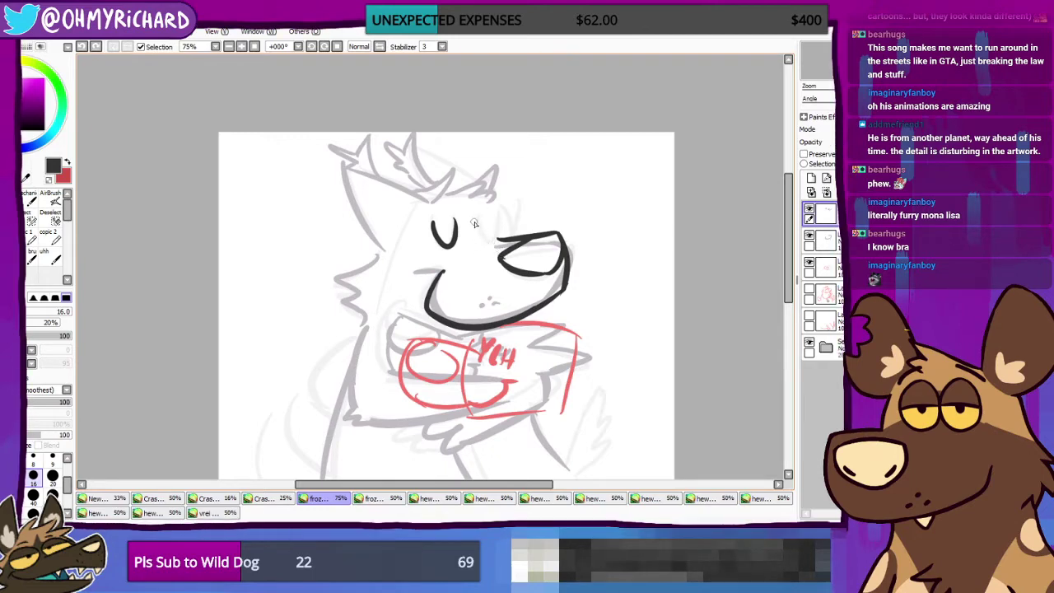
Step: Ink the far closed eye as a matching U-shaped curve ending beside the muzzle's upper edge
{"action": "key", "text": "ctrl+z"}
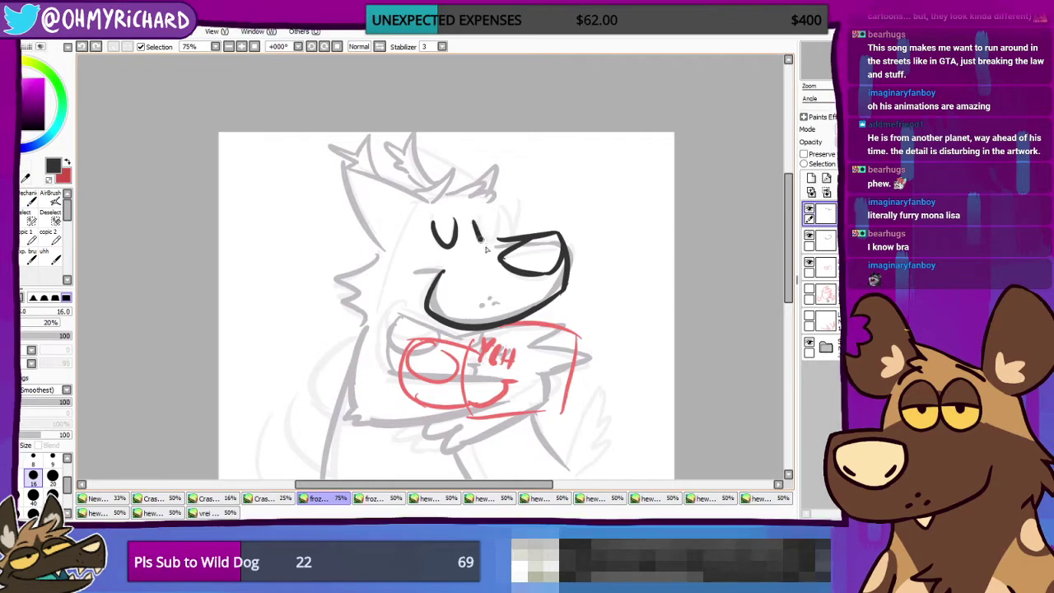
{"action": "key", "text": "ctrl+z"}
{"action": "mouse_move", "coordinate": [471, 220]}
{"action": "left_mouse_down"}
{"action": "mouse_move", "coordinate": [492, 247]}
{"action": "mouse_move", "coordinate": [489, 216]}
{"action": "left_mouse_up"}
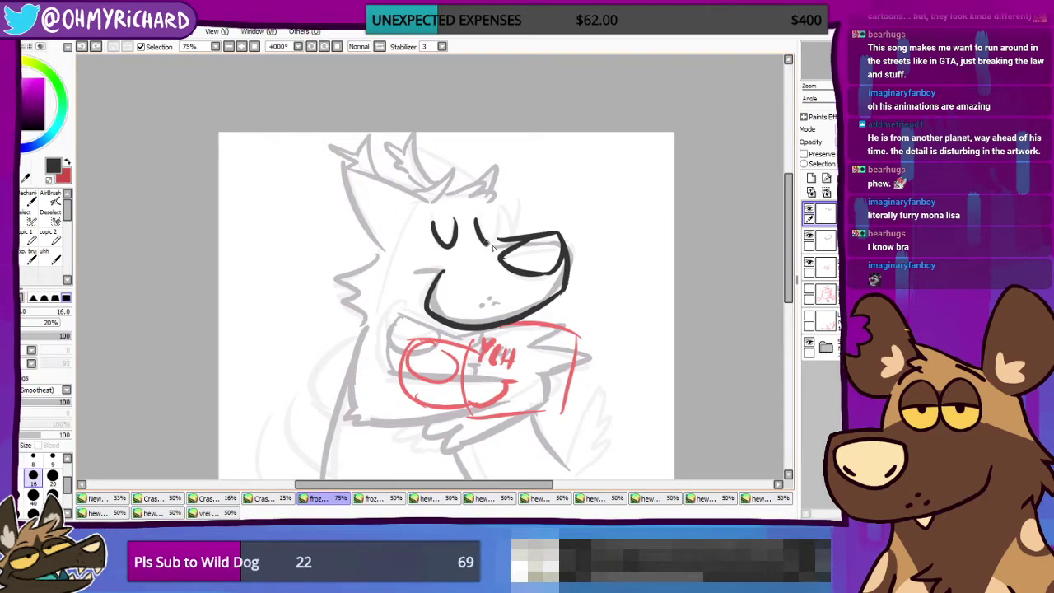
{"action": "left_click_drag", "start_coordinate": [483, 241], "coordinate": [497, 221]}
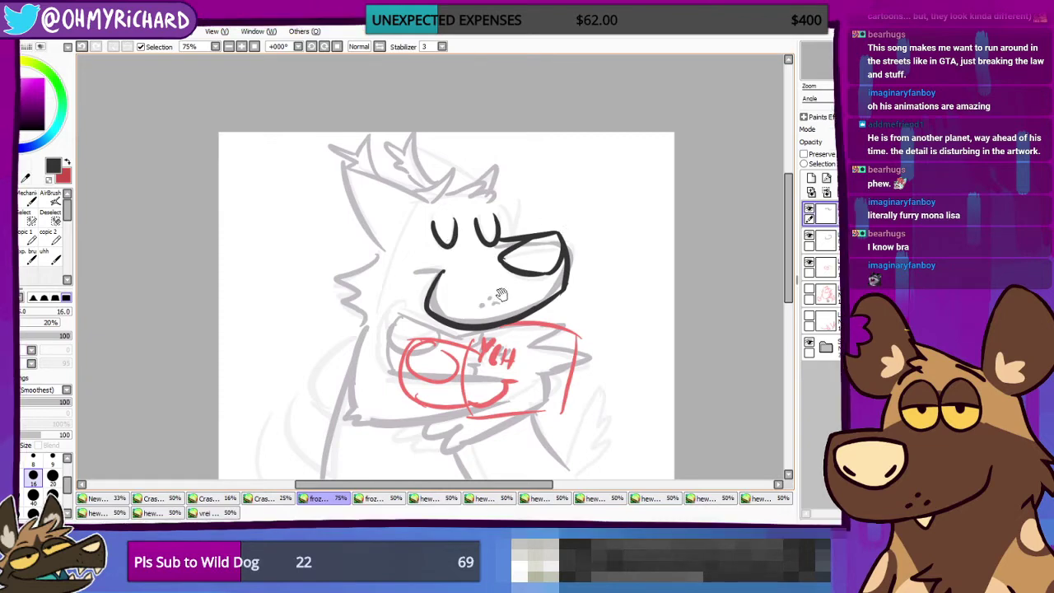
Step: Draw a small red ring at the nose tip on a separate layer, and return to the muzzle outline layer
{"action": "left_click_drag", "start_coordinate": [504, 277], "coordinate": [497, 299]}
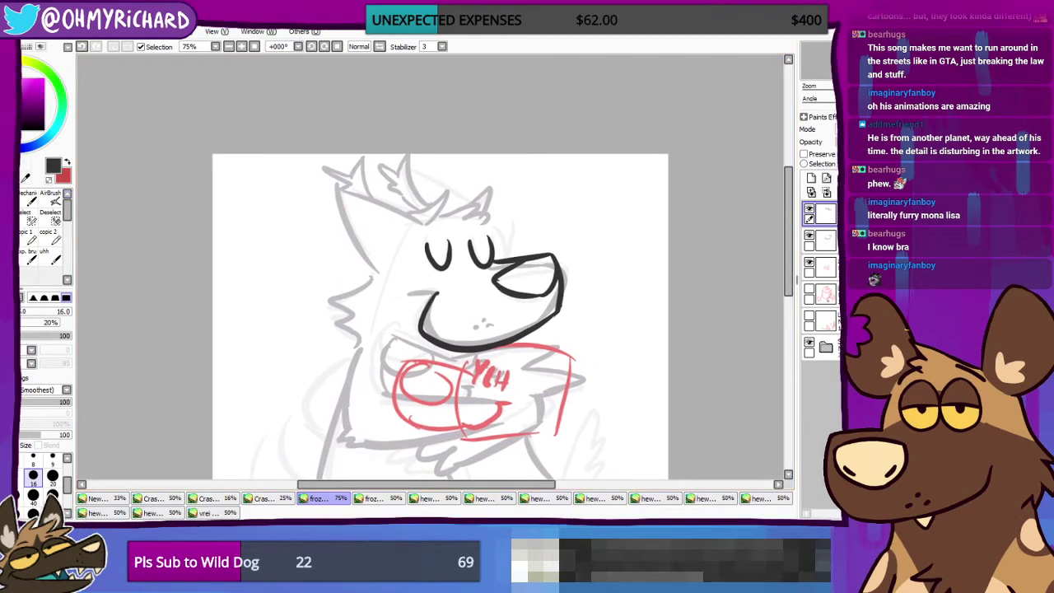
{"action": "key", "text": "ctrl"}
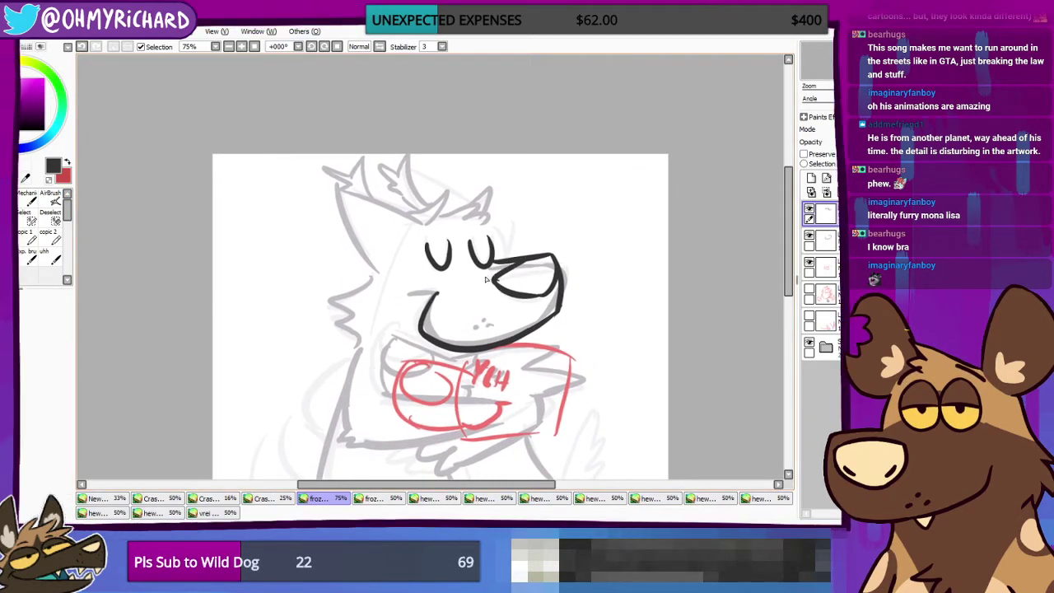
{"action": "mouse_move", "coordinate": [504, 256]}
{"action": "left_mouse_down"}
{"action": "mouse_move", "coordinate": [481, 226]}
{"action": "mouse_move", "coordinate": [465, 267]}
{"action": "mouse_move", "coordinate": [481, 280]}
{"action": "mouse_move", "coordinate": [482, 265]}
{"action": "left_mouse_up"}
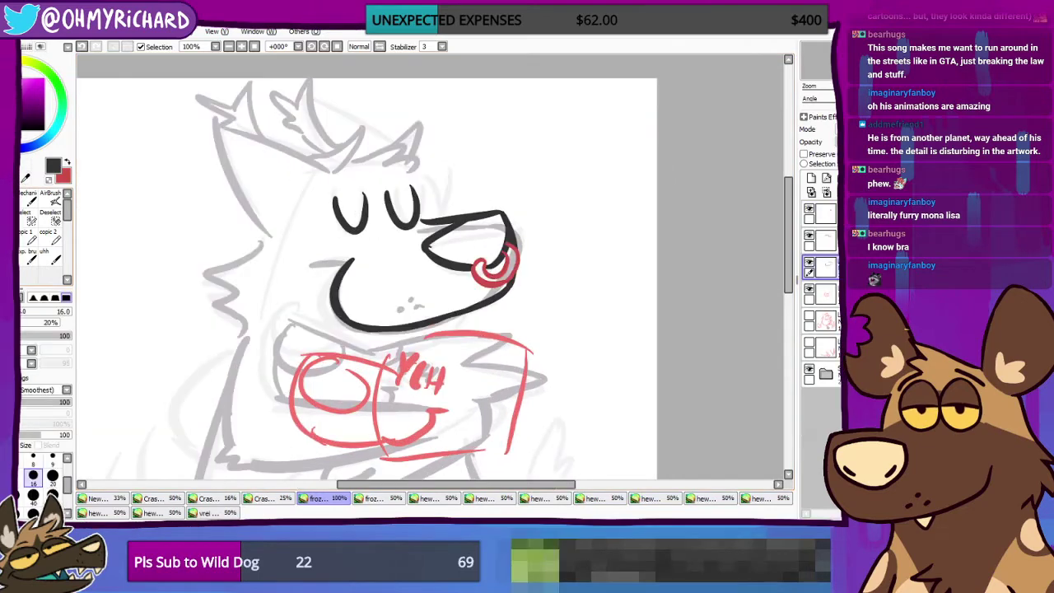
Step: Ink the near ear with a curved upper edge from the hair to the tip and a back edge down to the cheek
{"action": "left_click_drag", "start_coordinate": [363, 277], "coordinate": [349, 222]}
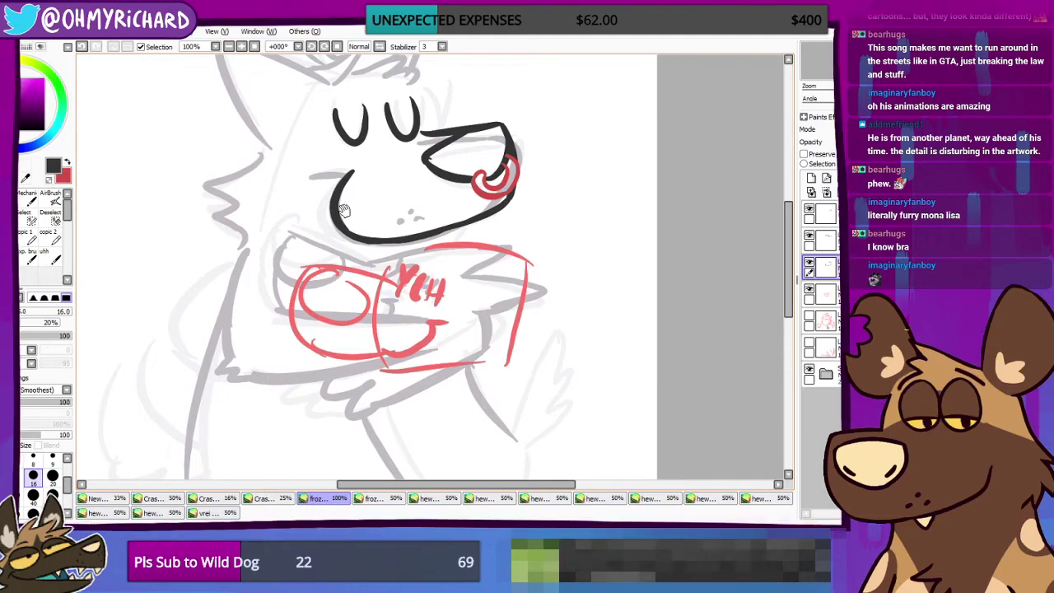
{"action": "left_click_drag", "start_coordinate": [505, 274], "coordinate": [506, 314]}
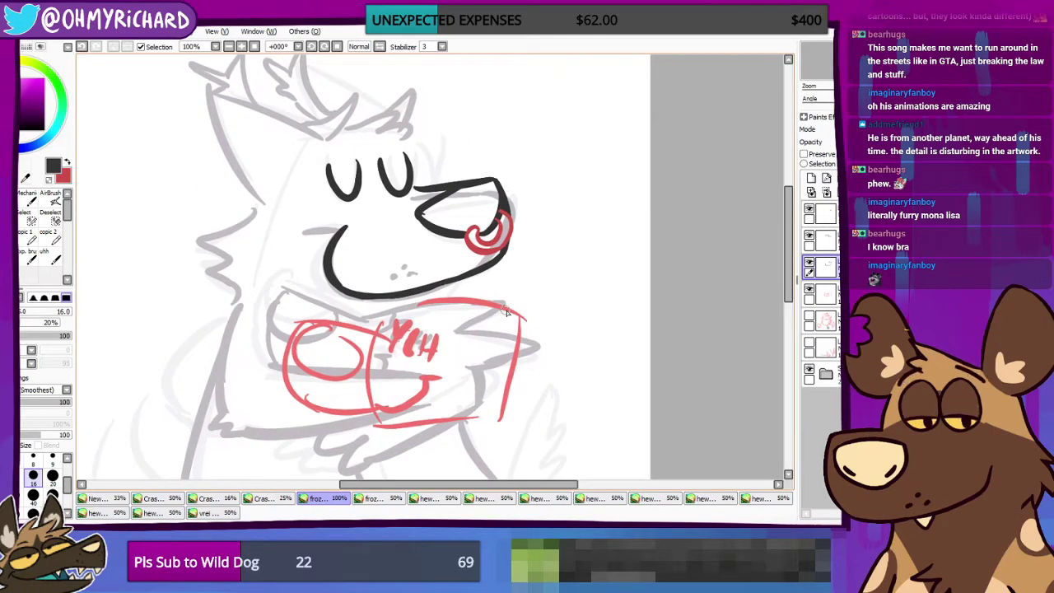
{"action": "left_click_drag", "start_coordinate": [427, 234], "coordinate": [440, 306]}
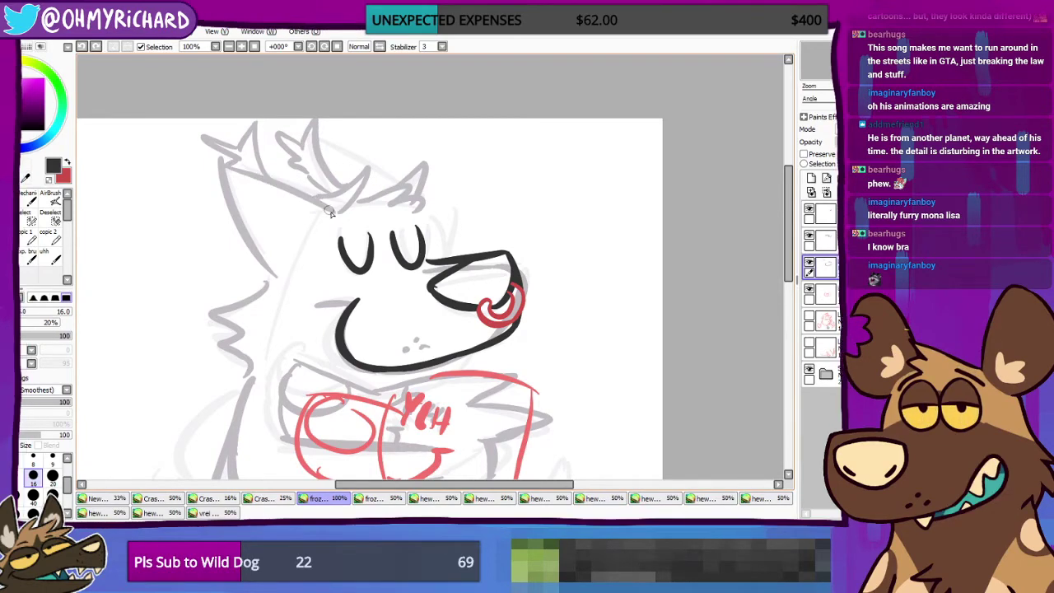
{"action": "key", "text": "ctrl+z"}
{"action": "mouse_move", "coordinate": [331, 211]}
{"action": "left_mouse_down"}
{"action": "mouse_move", "coordinate": [228, 161]}
{"action": "mouse_move", "coordinate": [338, 216]}
{"action": "left_mouse_up"}
{"action": "key", "text": "ctrl+z"}
{"action": "key", "text": "ctrl+z"}
{"action": "key", "text": "ctrl+z"}
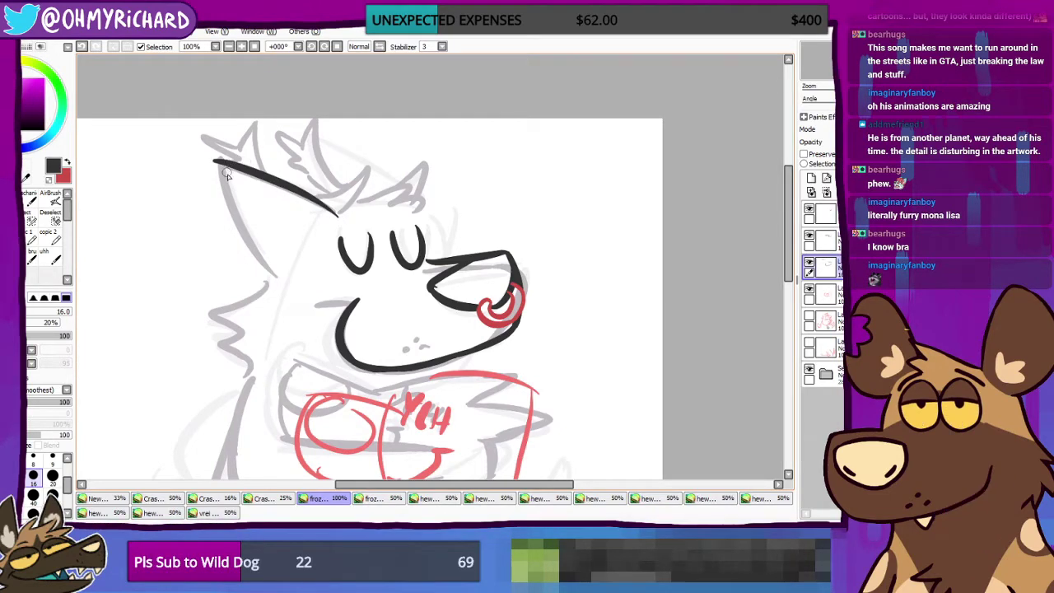
{"action": "key", "text": "ctrl+z"}
{"action": "left_click_drag", "start_coordinate": [216, 161], "coordinate": [323, 214]}
{"action": "left_click_drag", "start_coordinate": [216, 161], "coordinate": [329, 212]}
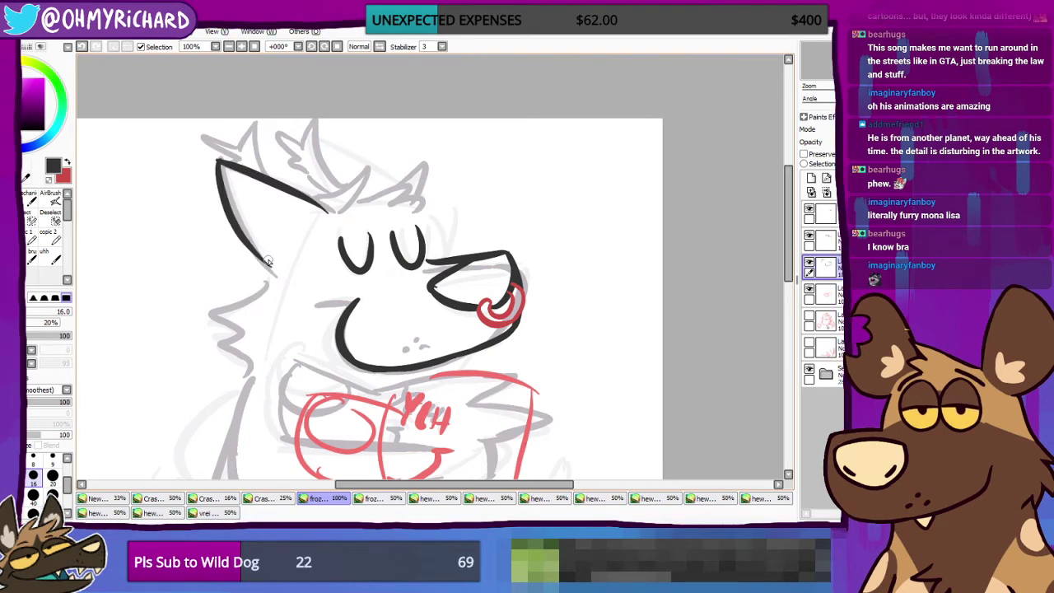
{"action": "left_click_drag", "start_coordinate": [228, 212], "coordinate": [274, 276]}
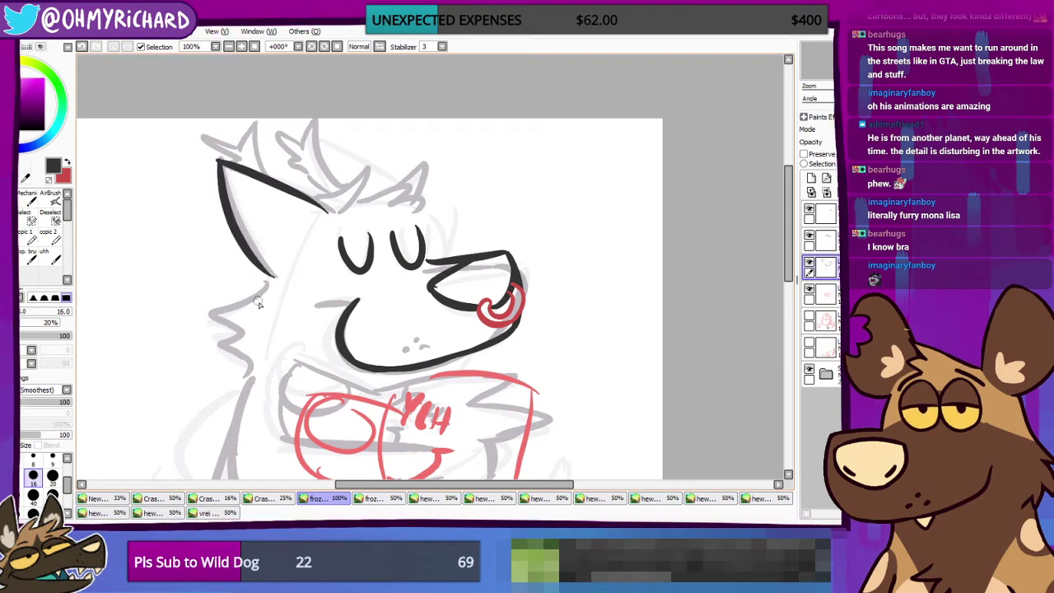
Step: Ink the jagged fur tufts of the wolf's cheek, starting from the base of the near ear
{"action": "left_click_drag", "start_coordinate": [294, 315], "coordinate": [311, 254]}
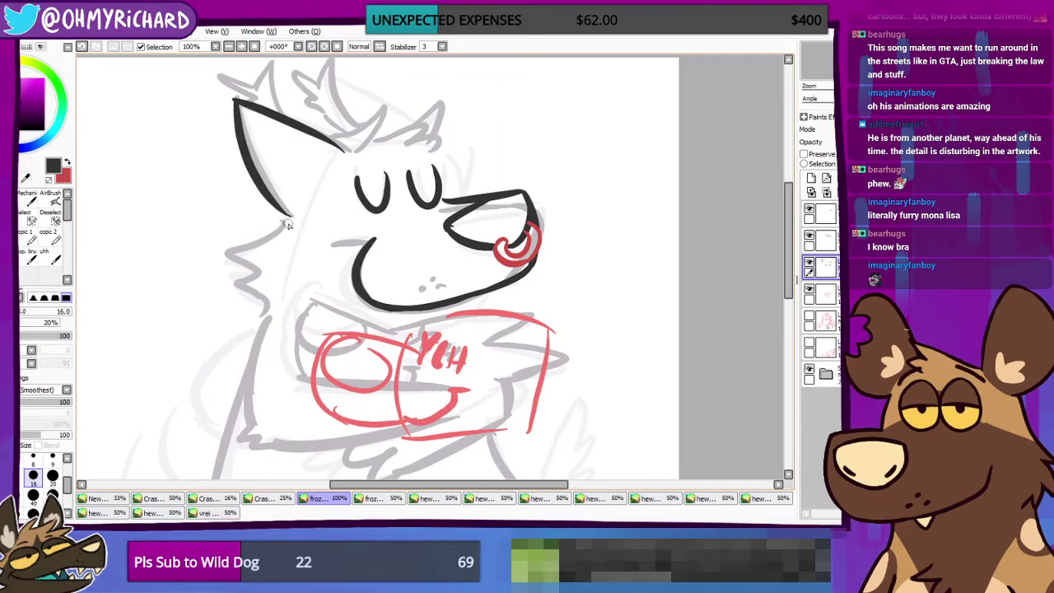
{"action": "mouse_move", "coordinate": [287, 214]}
{"action": "left_mouse_down"}
{"action": "mouse_move", "coordinate": [236, 247]}
{"action": "mouse_move", "coordinate": [262, 258]}
{"action": "mouse_move", "coordinate": [235, 268]}
{"action": "mouse_move", "coordinate": [265, 293]}
{"action": "left_mouse_up"}
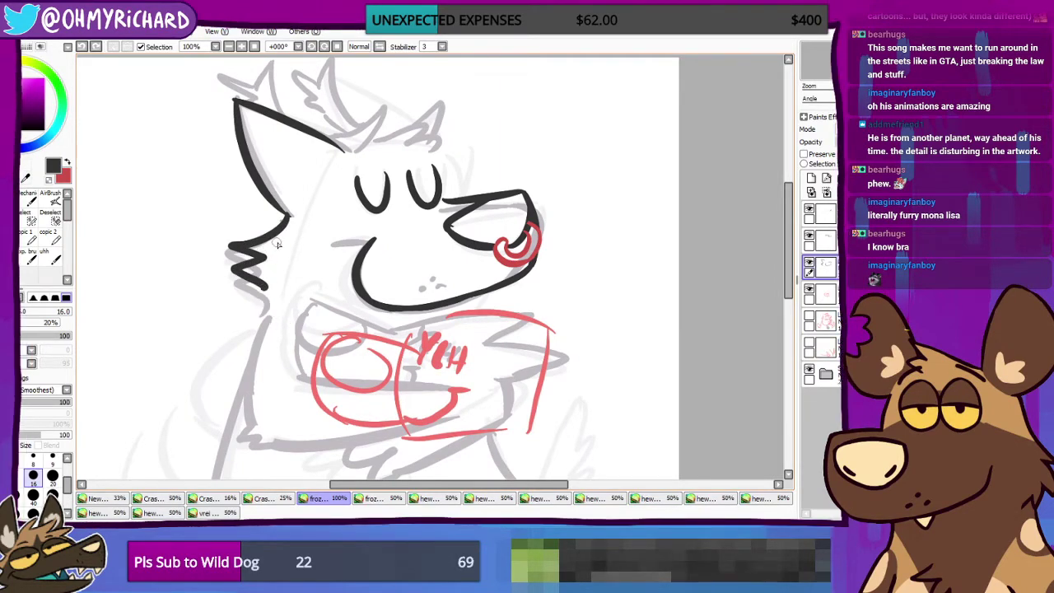
{"action": "key", "text": "ctrl+z"}
{"action": "mouse_move", "coordinate": [287, 216]}
{"action": "left_mouse_down"}
{"action": "mouse_move", "coordinate": [224, 252]}
{"action": "mouse_move", "coordinate": [250, 274]}
{"action": "mouse_move", "coordinate": [248, 244]}
{"action": "mouse_move", "coordinate": [226, 248]}
{"action": "mouse_move", "coordinate": [257, 293]}
{"action": "left_mouse_up"}
{"action": "key", "text": "ctrl+z"}
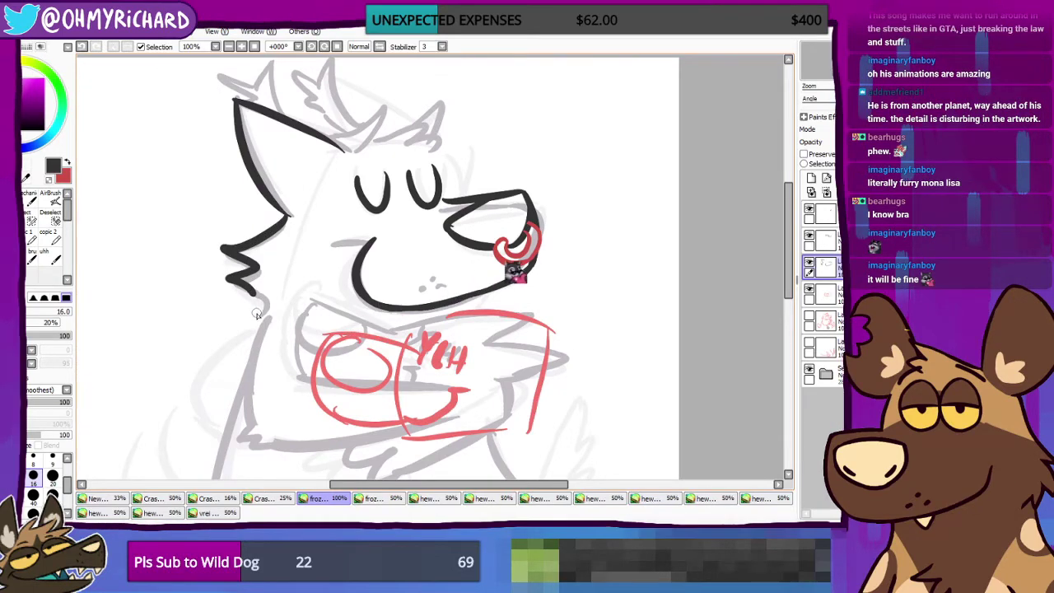
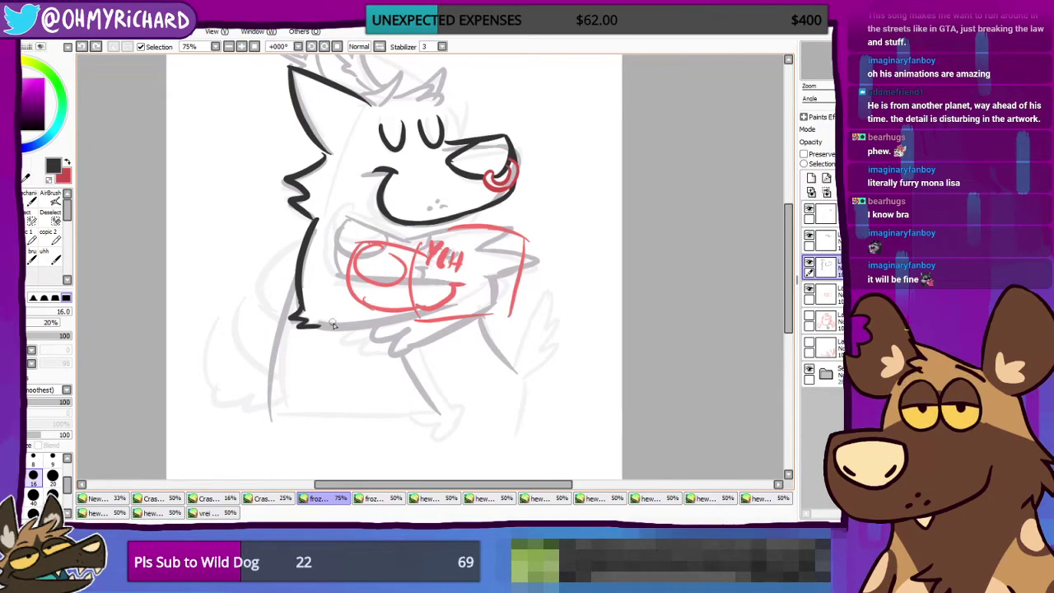
{"action": "left_click_drag", "start_coordinate": [319, 326], "coordinate": [417, 314]}
{"action": "left_click_drag", "start_coordinate": [317, 327], "coordinate": [404, 317]}
{"action": "key", "text": "ctrl+z"}
{"action": "left_click_drag", "start_coordinate": [348, 224], "coordinate": [351, 283]}
{"action": "left_click_drag", "start_coordinate": [349, 280], "coordinate": [485, 284]}
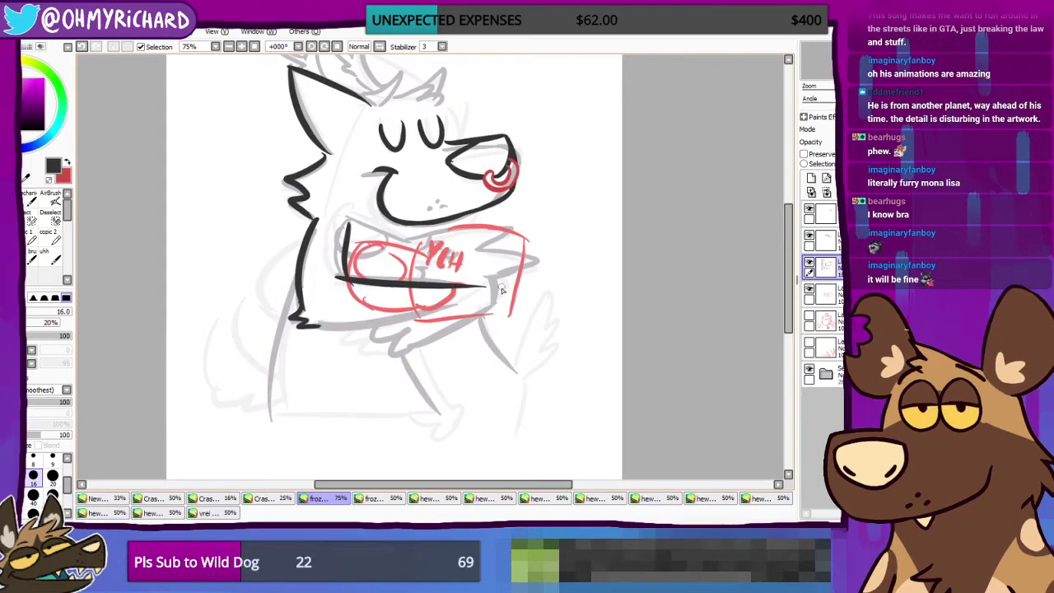
{"action": "key", "text": "ctrl+z"}
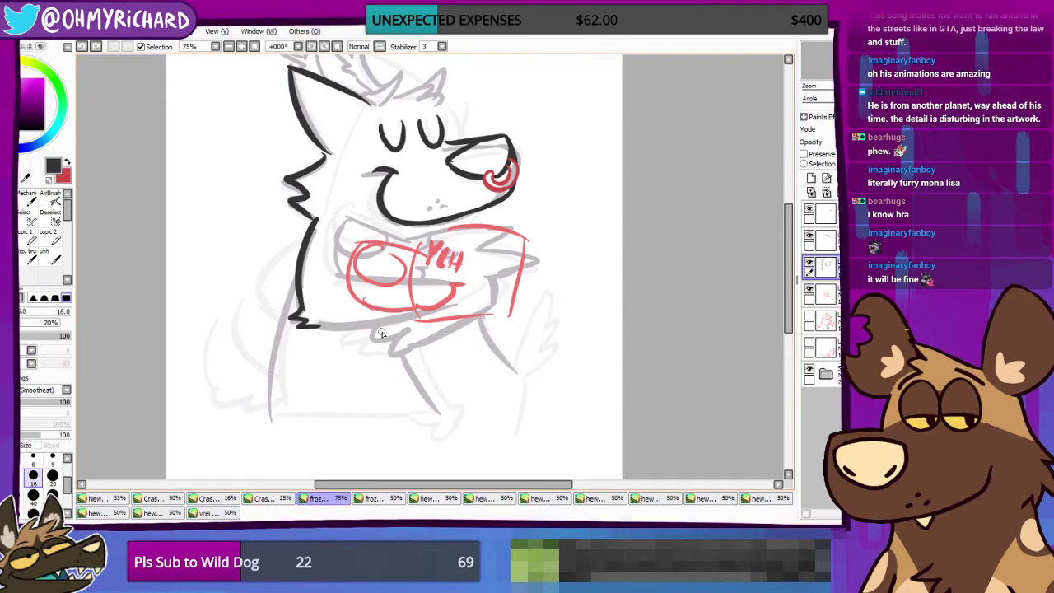
Step: Compare the inked wolf with the earlier red sketch by repeatedly showing and hiding the red sketch layer
{"action": "left_click", "coordinate": [809, 318]}
{"action": "left_click", "coordinate": [809, 318]}
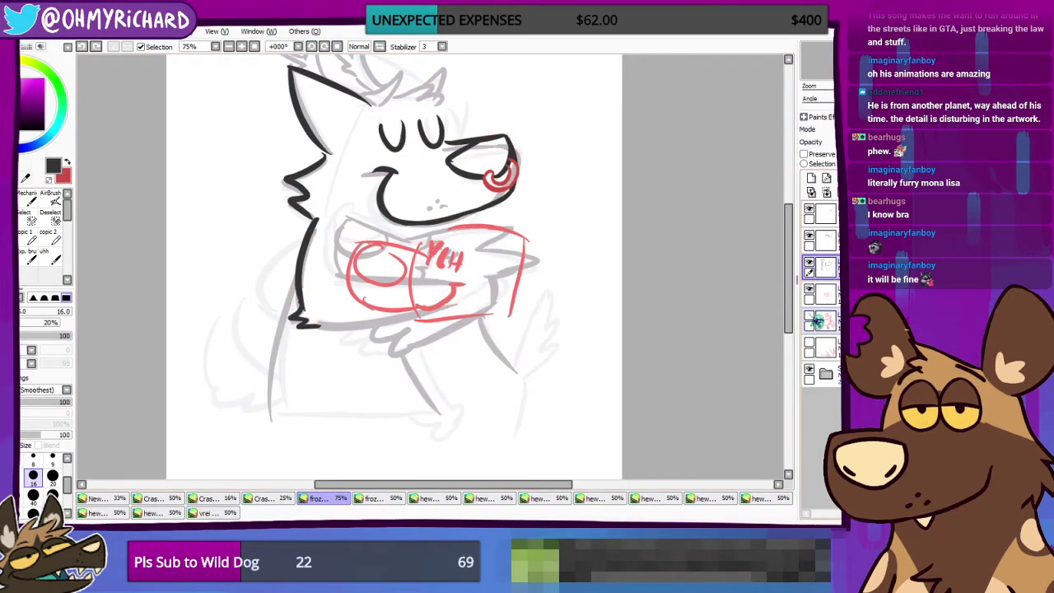
{"action": "left_click", "coordinate": [809, 318]}
{"action": "left_click", "coordinate": [809, 317]}
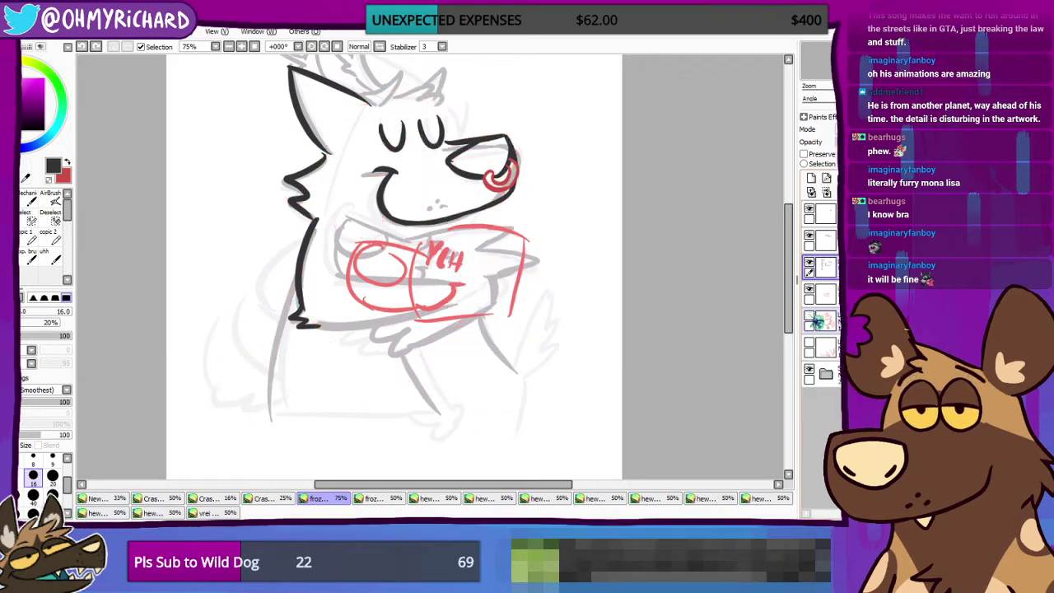
{"action": "left_click", "coordinate": [809, 317]}
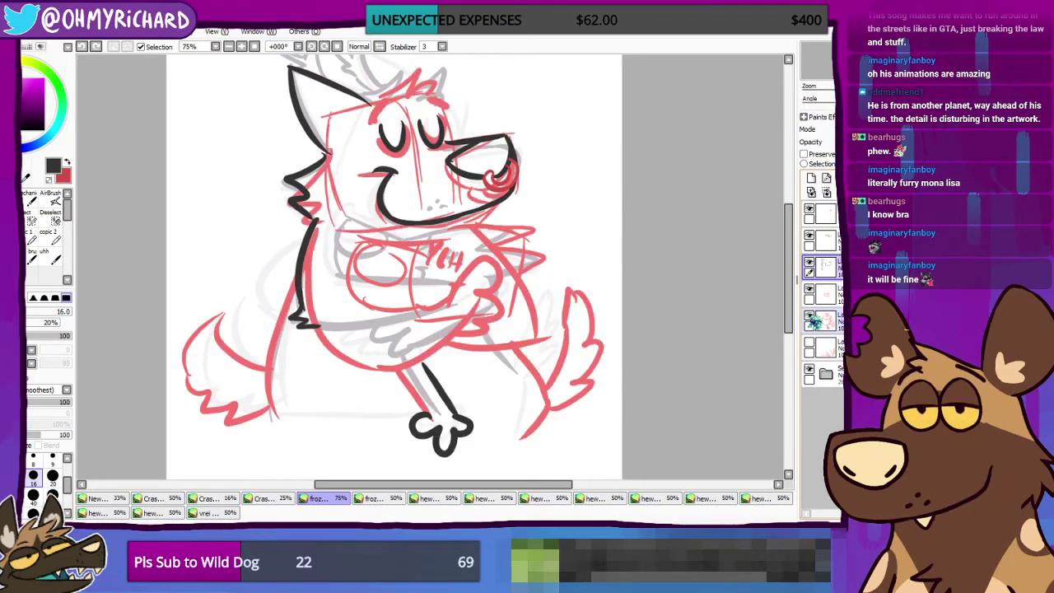
{"action": "left_click", "coordinate": [809, 319]}
{"action": "left_click", "coordinate": [809, 318]}
{"action": "left_click", "coordinate": [809, 318]}
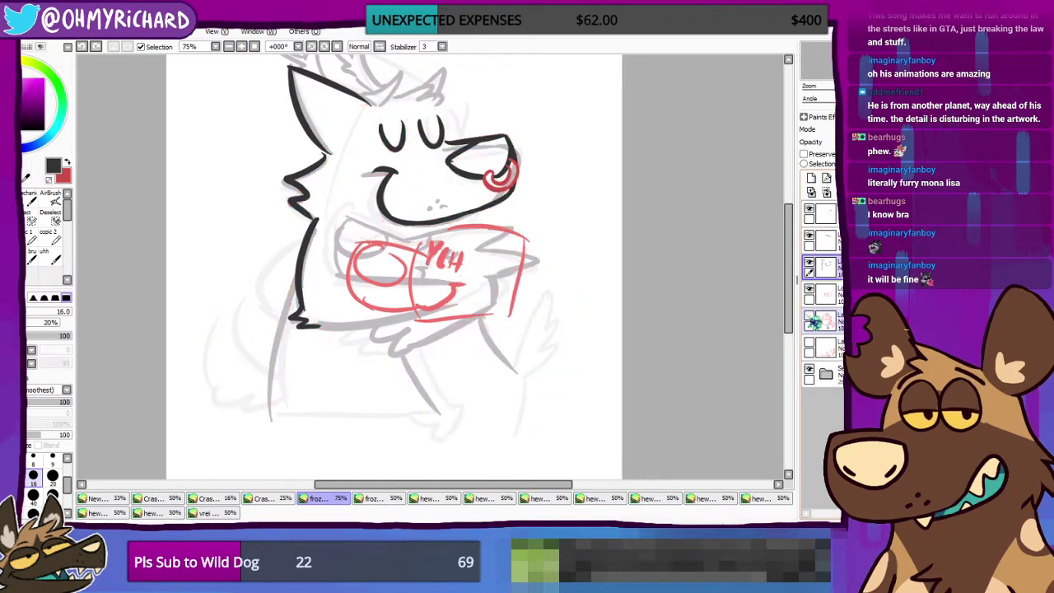
{"action": "left_click", "coordinate": [810, 319]}
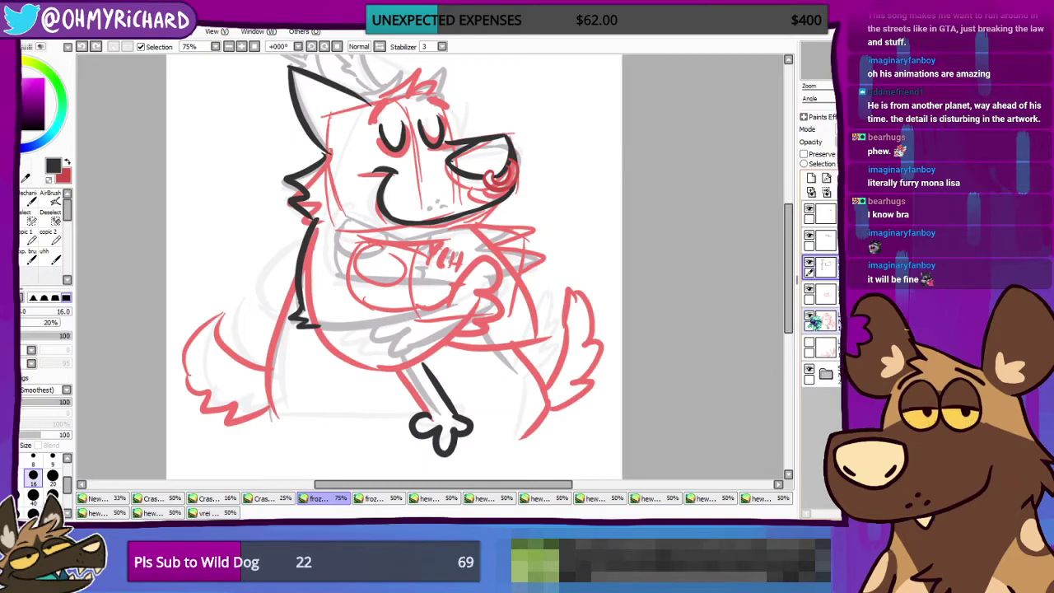
{"action": "left_click", "coordinate": [809, 318]}
{"action": "left_click", "coordinate": [809, 319]}
{"action": "left_click", "coordinate": [809, 319]}
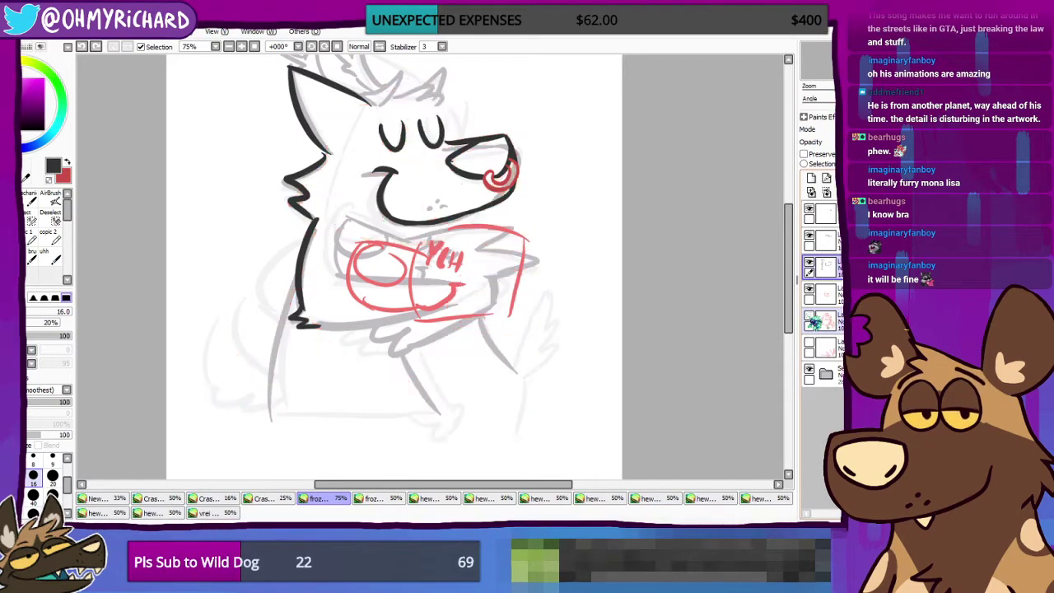
Step: Delete the black ink layers with the wolf's outline, eyes and nose, and show the red sketch layer again
{"action": "left_click", "coordinate": [809, 264]}
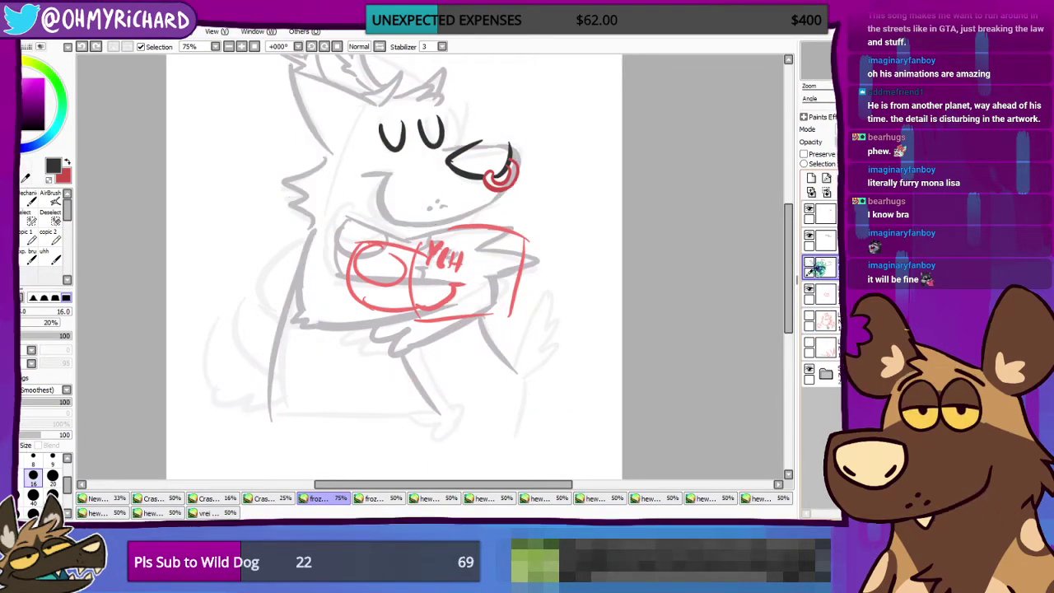
{"action": "left_click", "coordinate": [809, 263]}
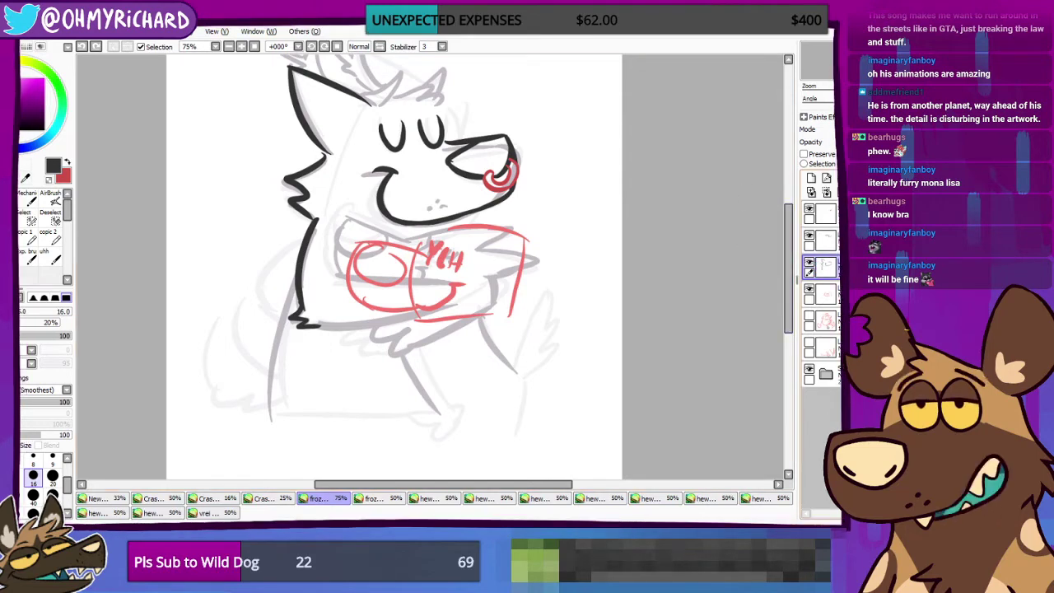
{"action": "key", "text": "Delete"}
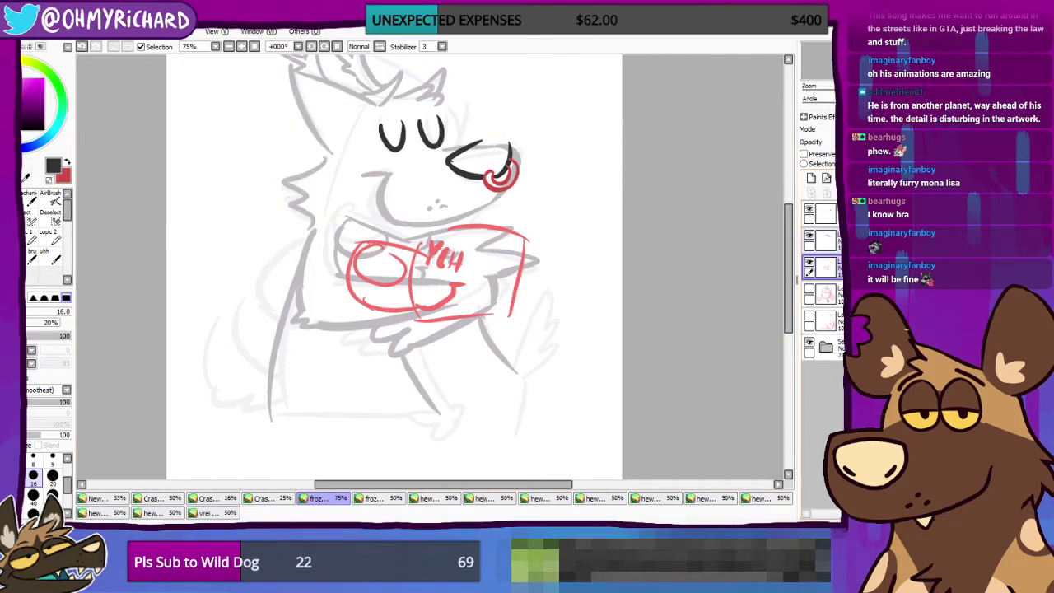
{"action": "left_click", "coordinate": [820, 239]}
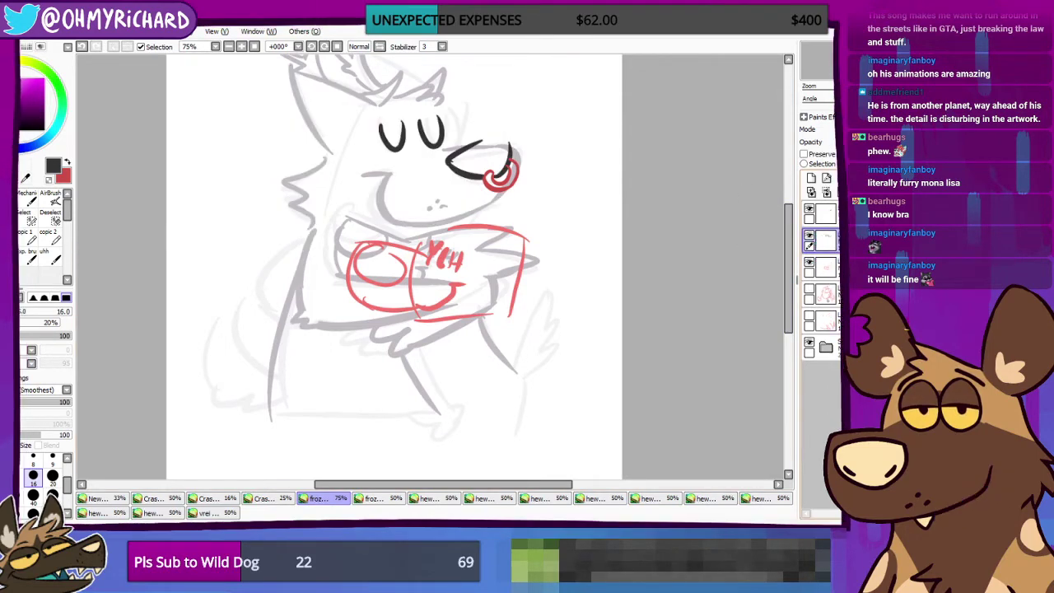
{"action": "key", "text": "Delete"}
{"action": "key", "text": "Delete"}
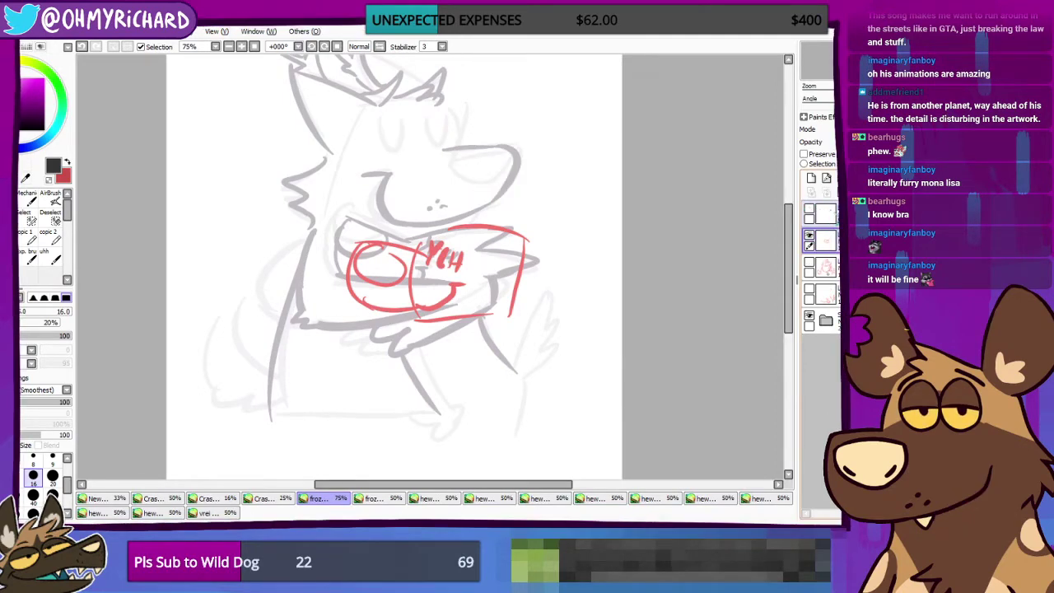
{"action": "left_click", "coordinate": [811, 236]}
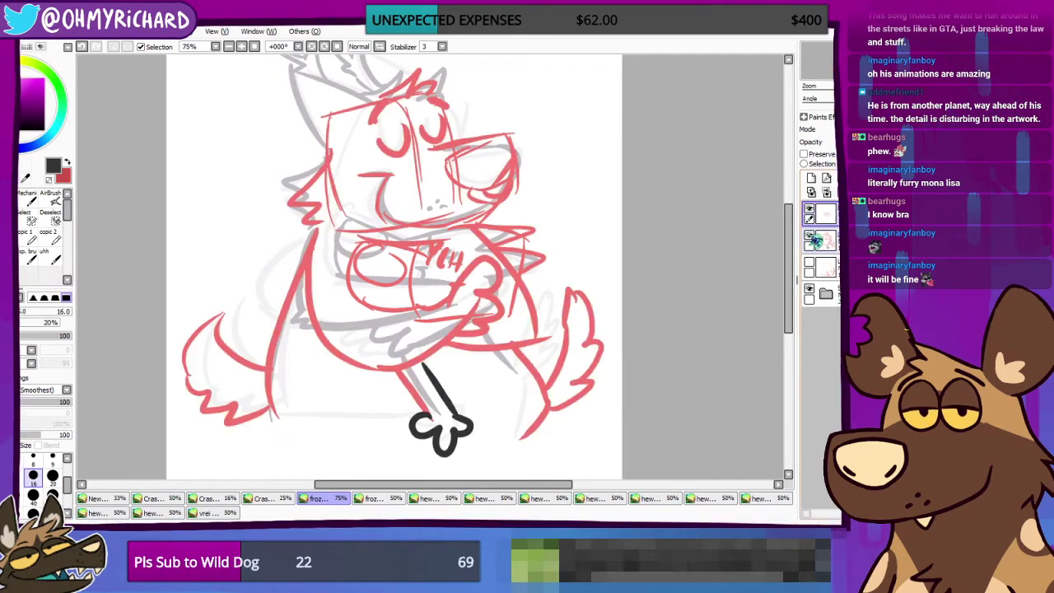
{"action": "scroll", "coordinate": [665, 246], "scroll_direction": "up", "scroll_amount": 2}
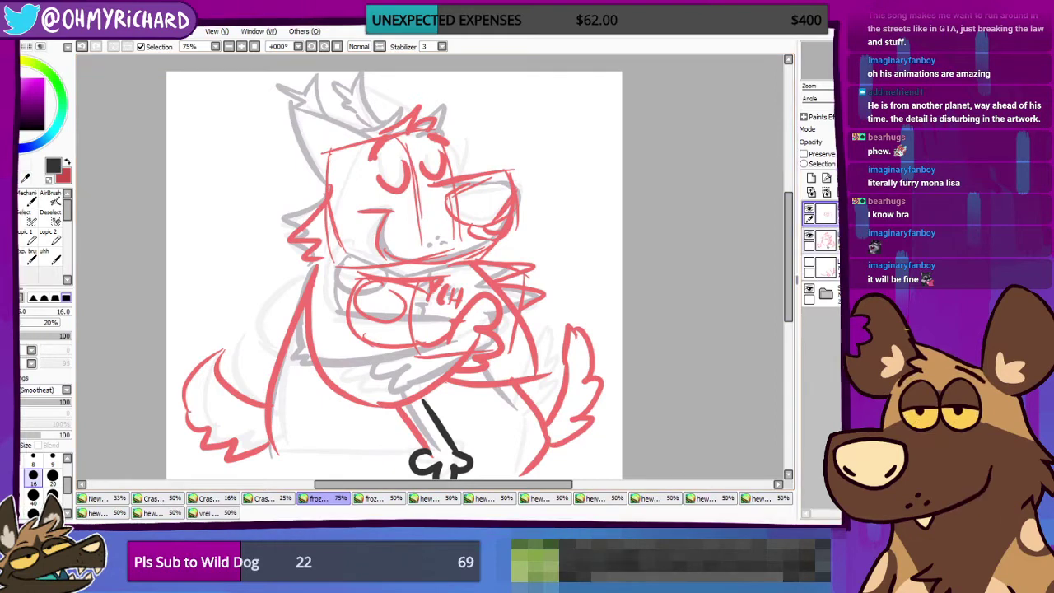
Step: Ink the near closed eye in black as a thick U-shaped curve over the red sketch
{"action": "left_click", "coordinate": [809, 209]}
{"action": "key", "text": "ctrl+z"}
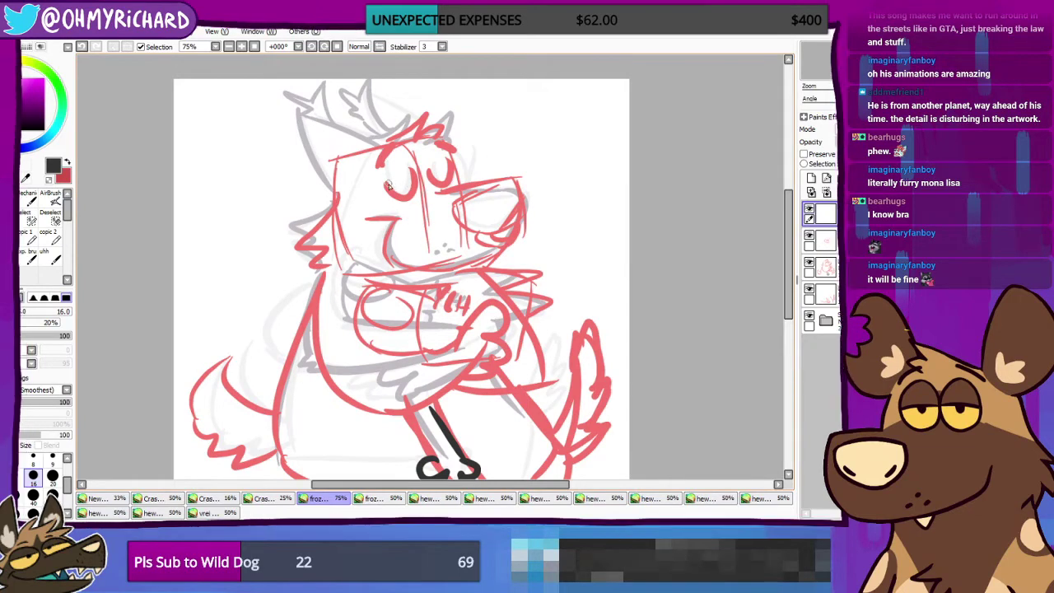
{"action": "key", "text": "ctrl+z"}
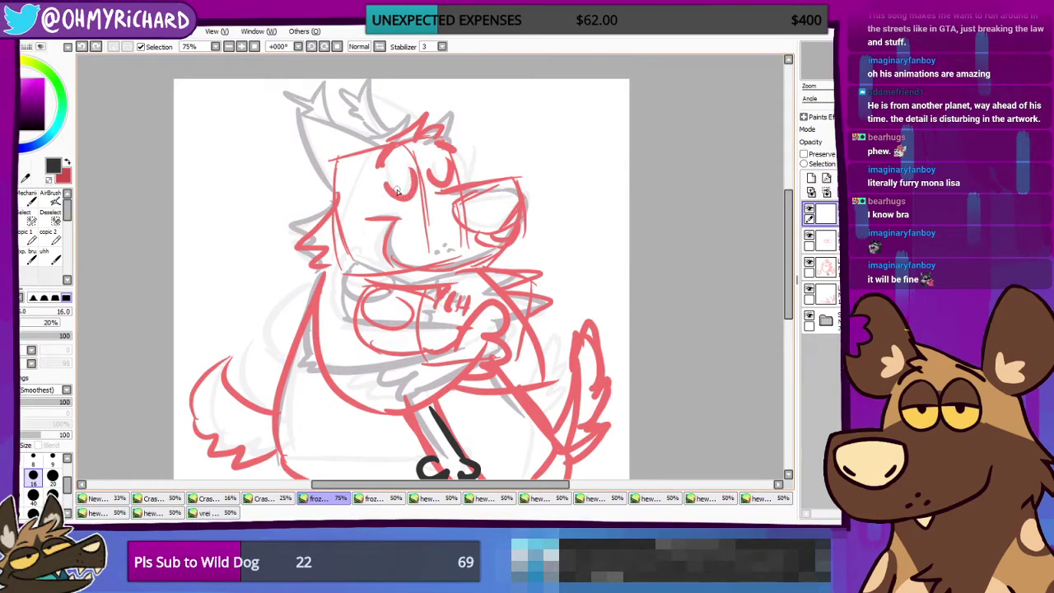
{"action": "left_click_drag", "start_coordinate": [384, 184], "coordinate": [402, 197]}
{"action": "key", "text": "ctrl+z"}
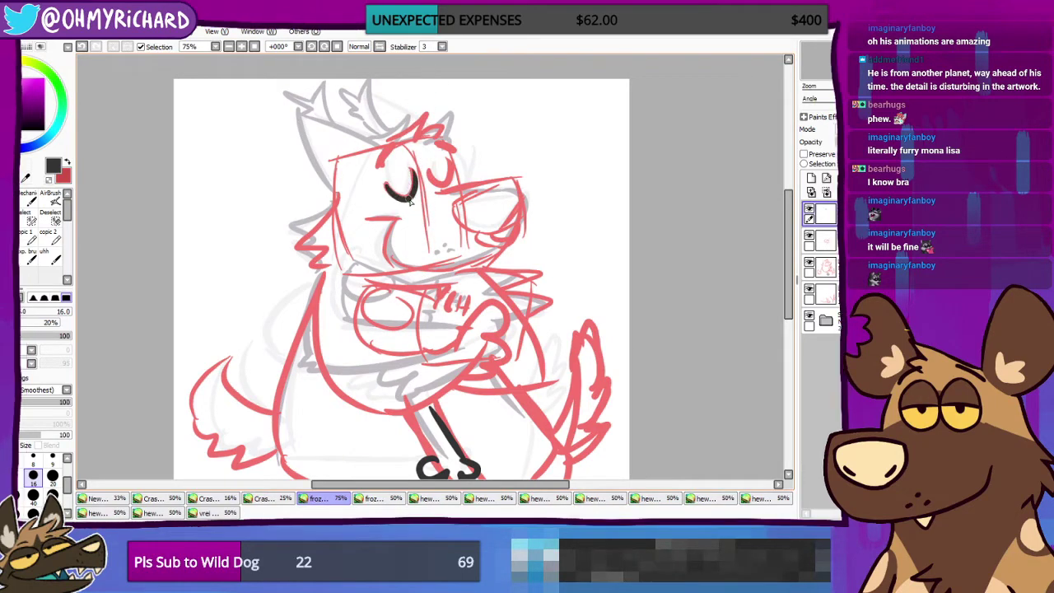
{"action": "key", "text": "ctrl+z"}
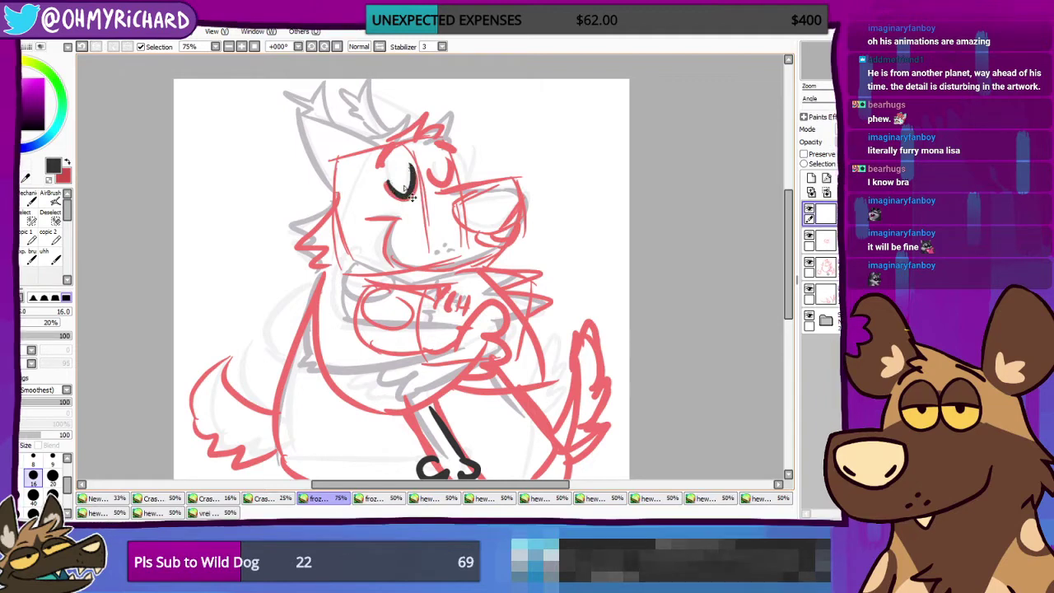
{"action": "key", "text": "ctrl+z"}
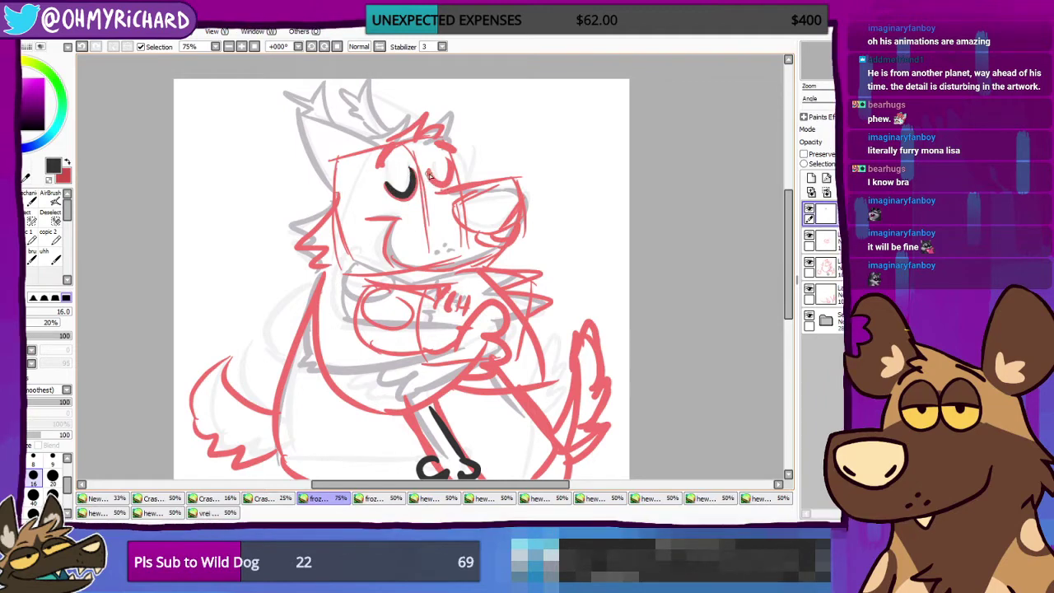
Step: Ink the muzzle outline as one curve from the smile line, along the jaw and up around the front of the nose
{"action": "key", "text": "ctrl+z"}
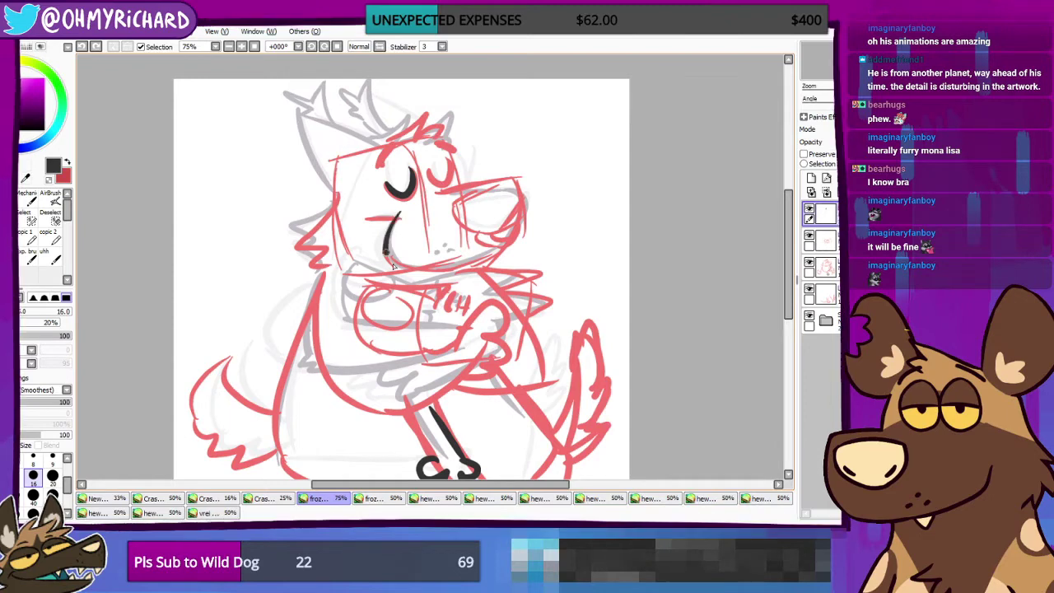
{"action": "key", "text": "ctrl+z"}
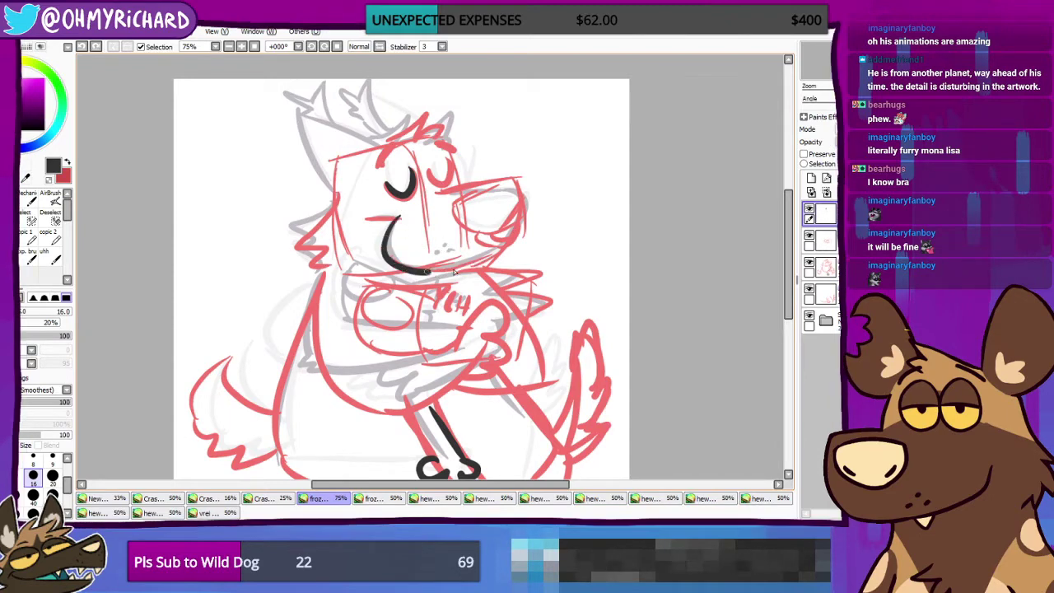
{"action": "left_click_drag", "start_coordinate": [474, 253], "coordinate": [494, 257]}
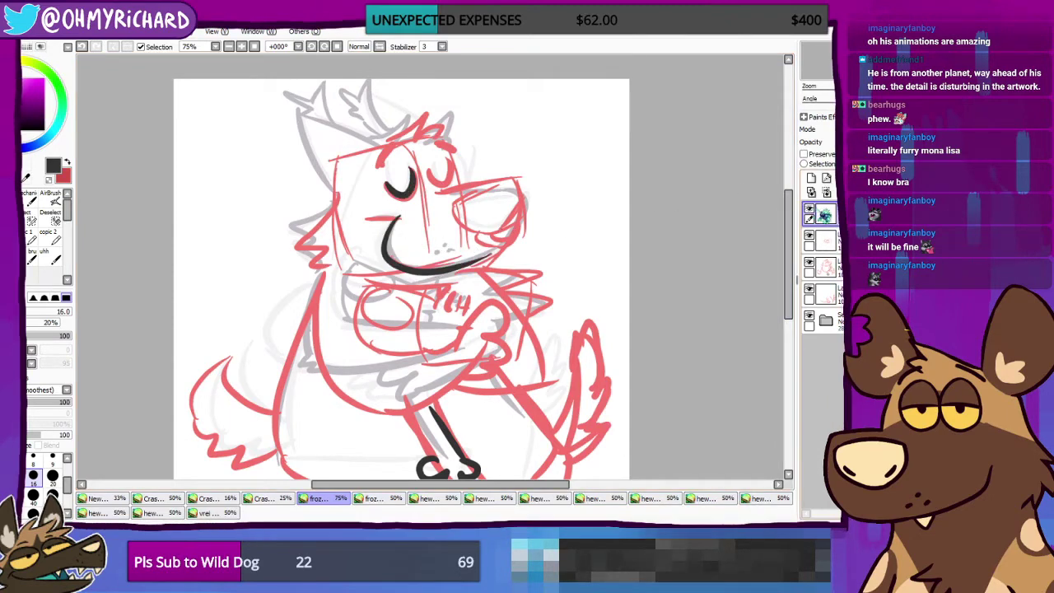
{"action": "key", "text": "ctrl+z"}
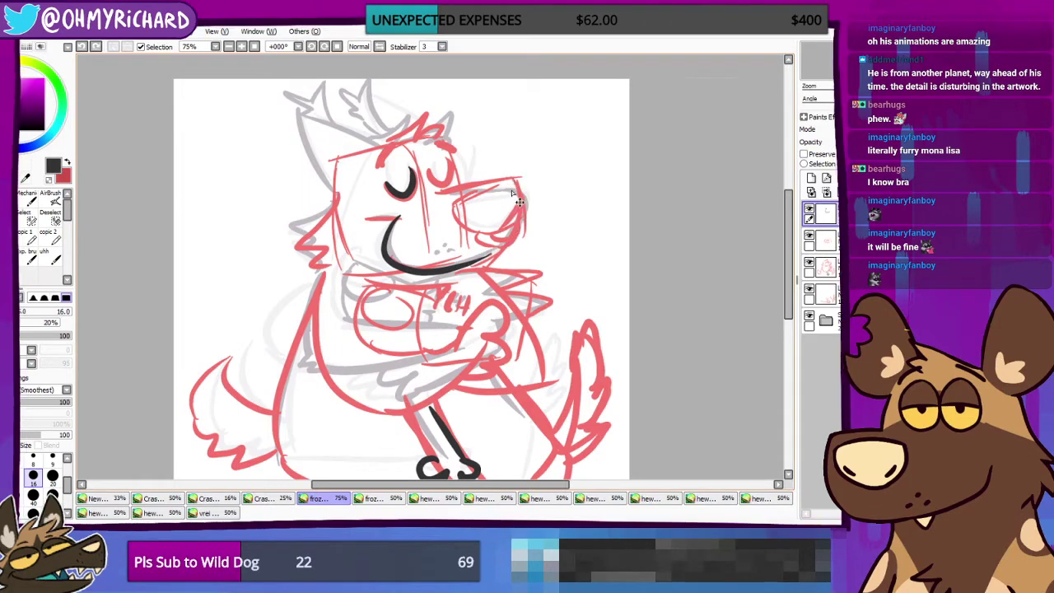
{"action": "left_click_drag", "start_coordinate": [507, 170], "coordinate": [520, 231]}
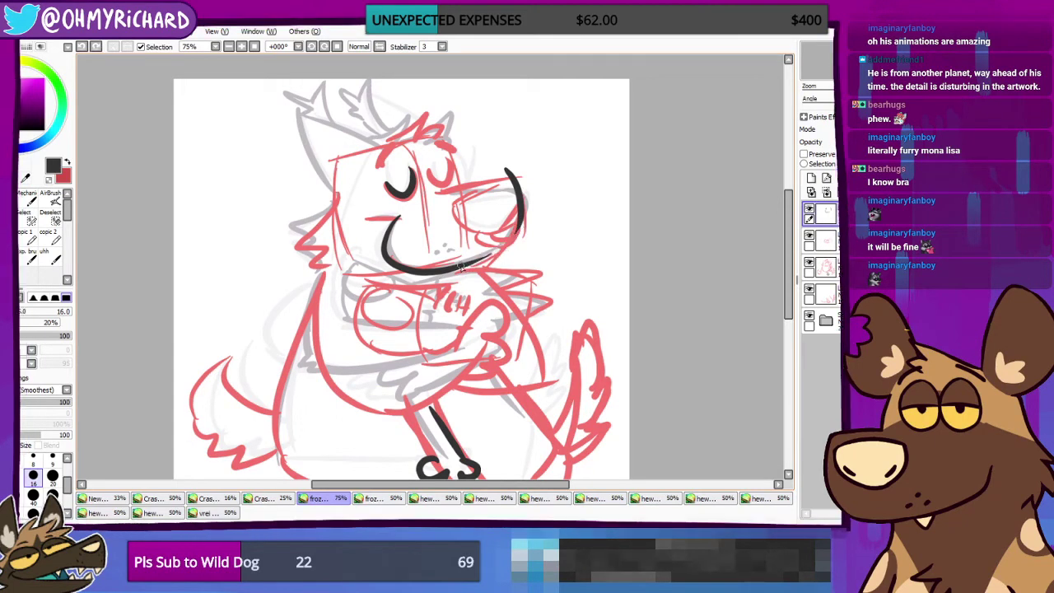
{"action": "left_click_drag", "start_coordinate": [461, 267], "coordinate": [522, 222]}
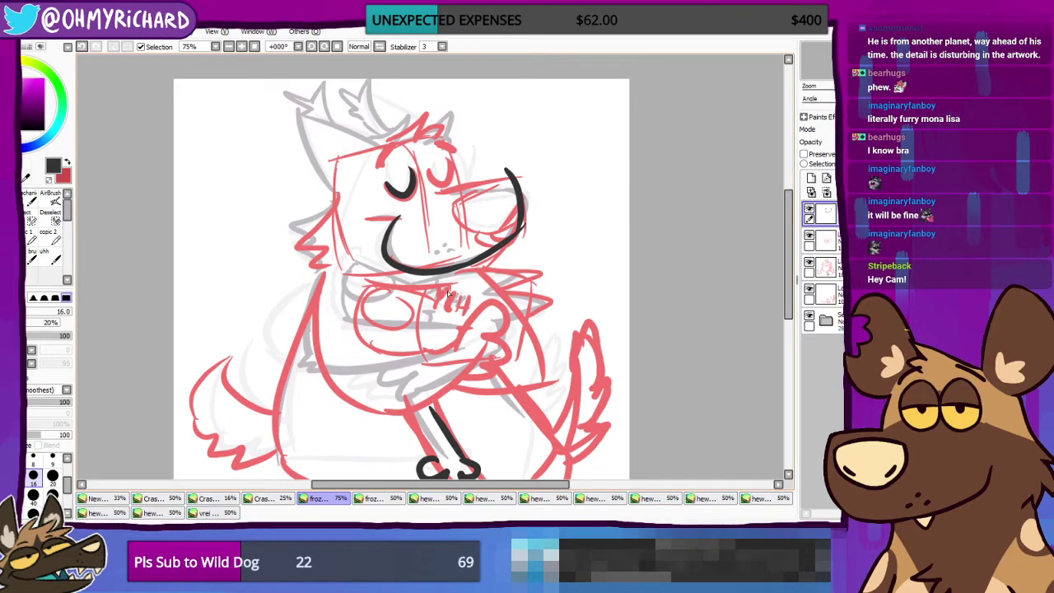
{"action": "key", "text": "e"}
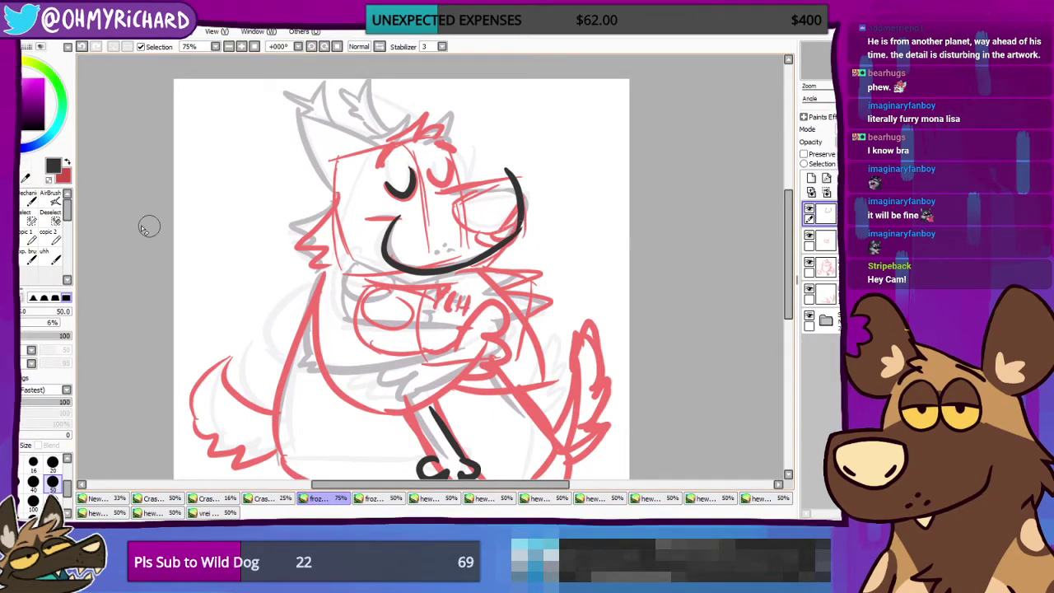
{"action": "key", "text": "e"}
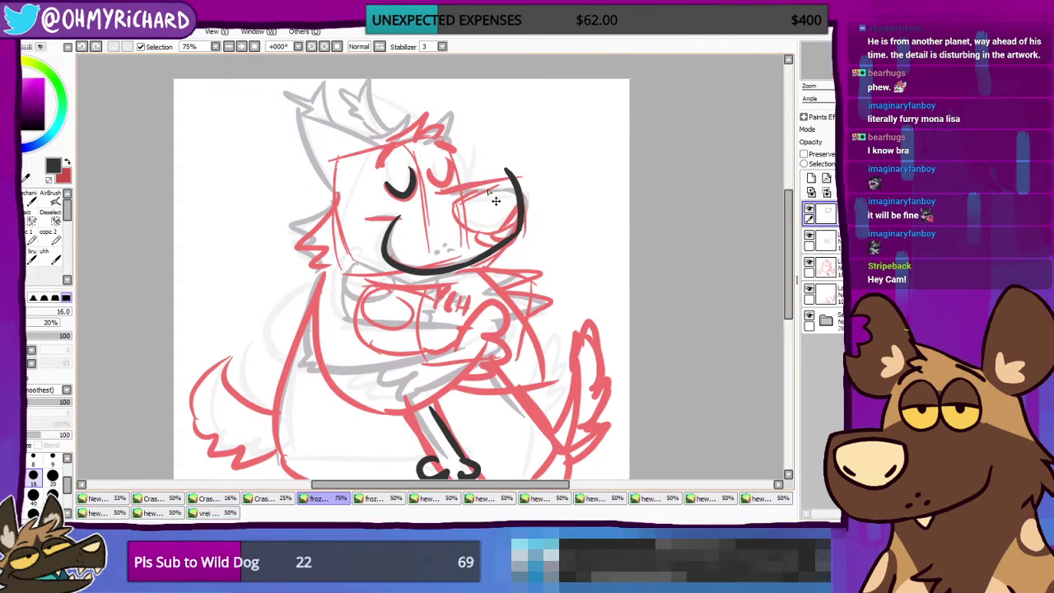
Step: Try to ink the muzzle's upper edge toward the nose tip, and check the ink layer against the sketch
{"action": "key", "text": "ctrl+z"}
{"action": "left_click_drag", "start_coordinate": [456, 183], "coordinate": [503, 176]}
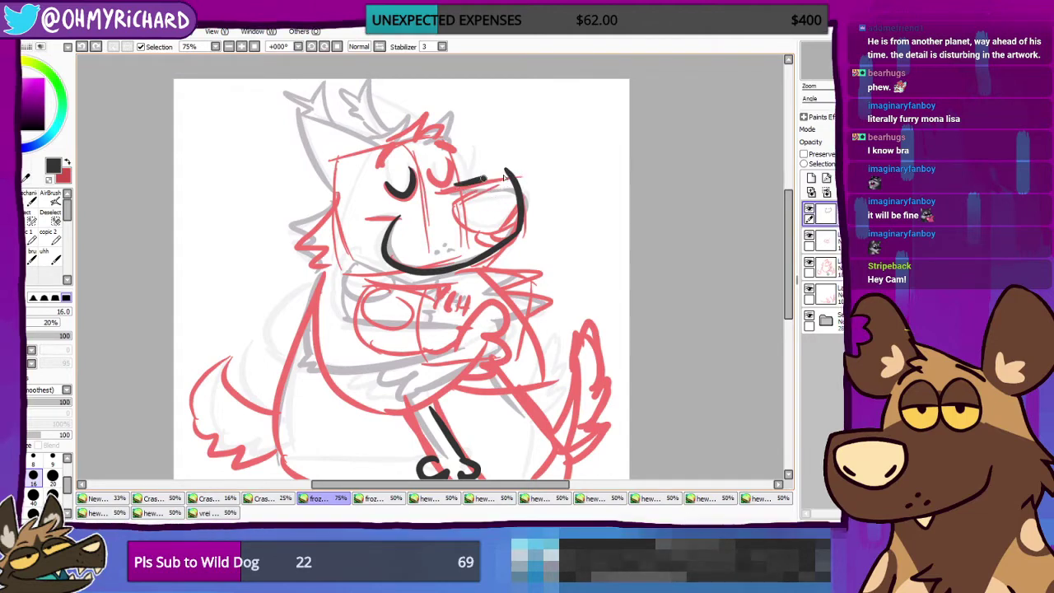
{"action": "key", "text": "ctrl+z"}
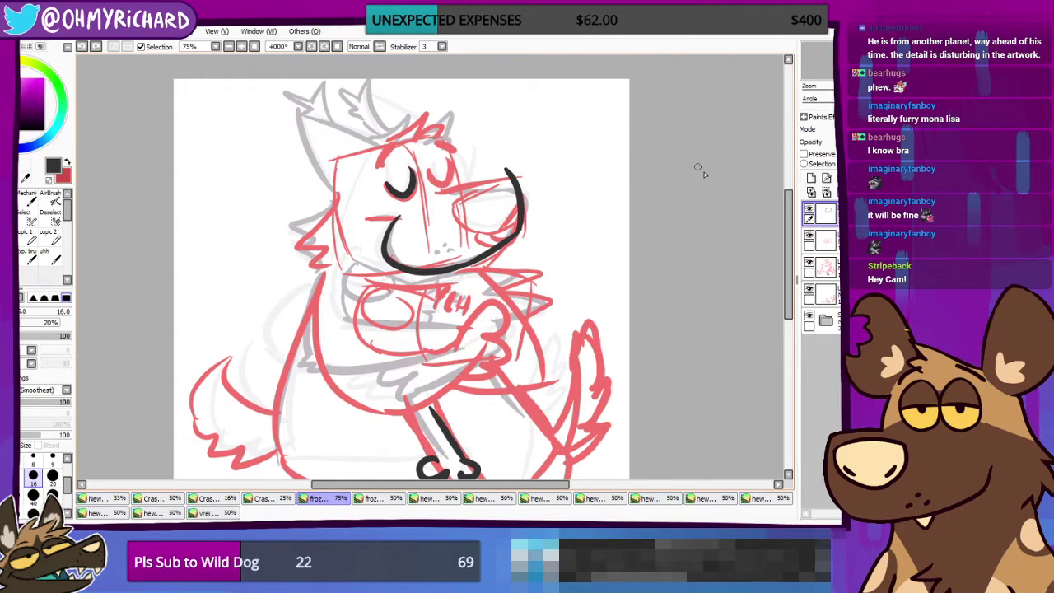
{"action": "left_click", "coordinate": [810, 209]}
{"action": "left_click", "coordinate": [810, 209]}
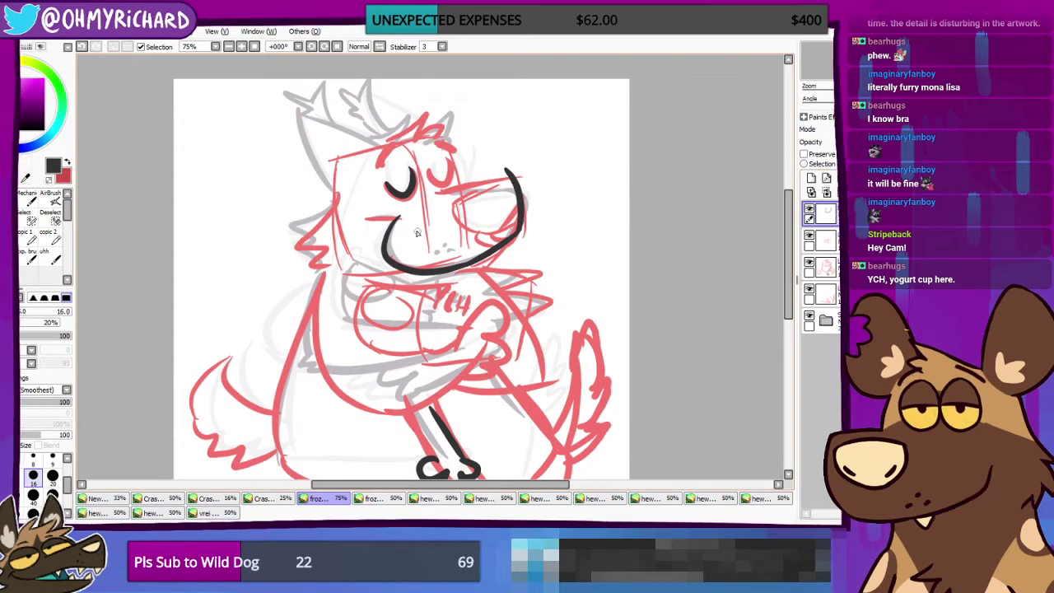
{"action": "left_click_drag", "start_coordinate": [449, 211], "coordinate": [462, 238]}
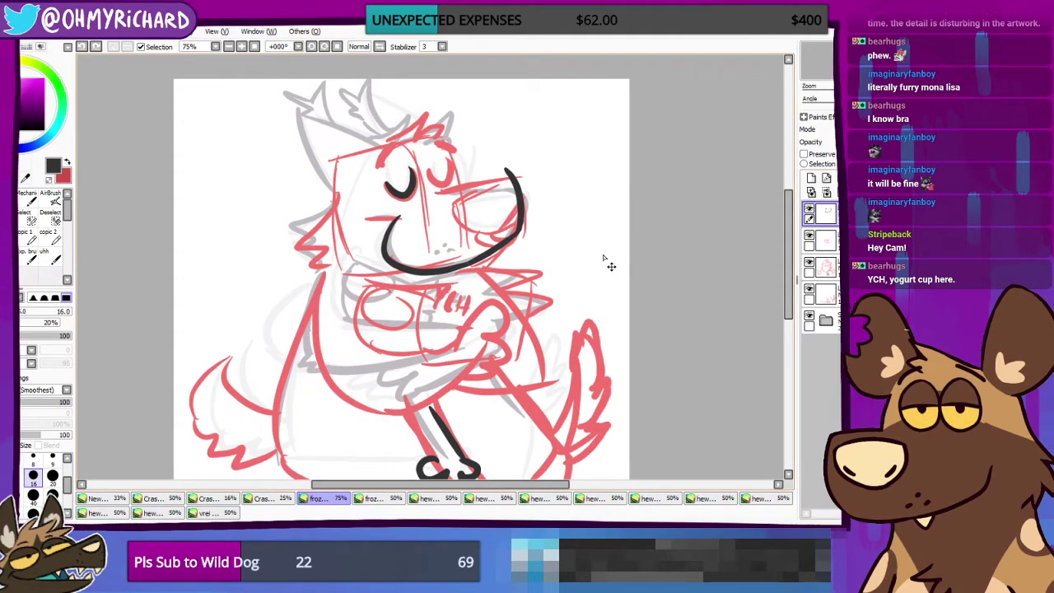
{"action": "left_click", "coordinate": [810, 211]}
{"action": "left_click", "coordinate": [810, 211]}
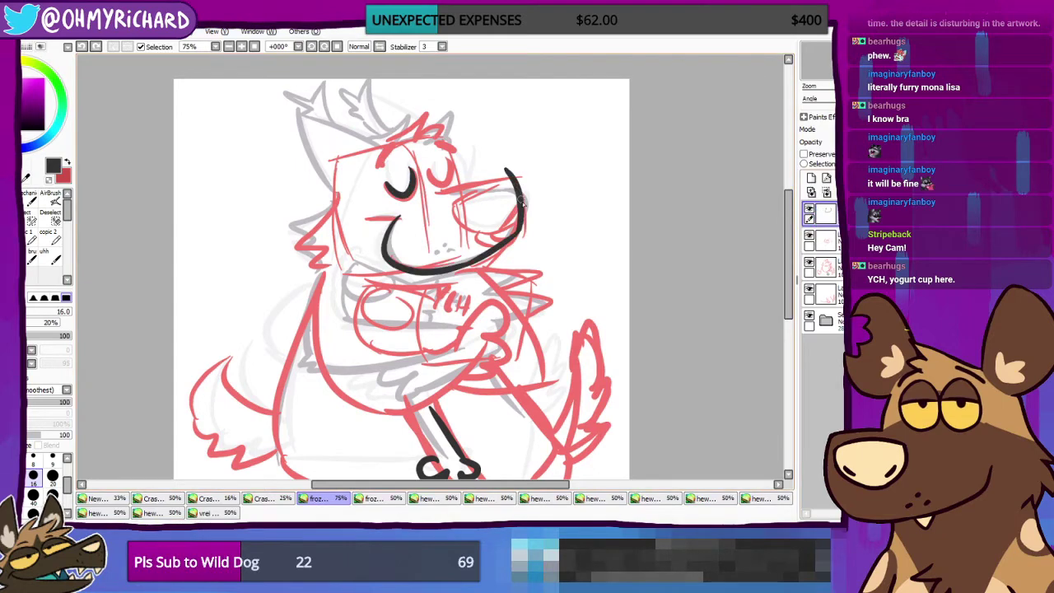
Step: Ink the far closed eye, add the face's edge beside it on a new layer, and return to the muzzle outline layer
{"action": "mouse_move", "coordinate": [428, 170]}
{"action": "left_mouse_down"}
{"action": "mouse_move", "coordinate": [436, 189]}
{"action": "mouse_move", "coordinate": [454, 171]}
{"action": "left_mouse_up"}
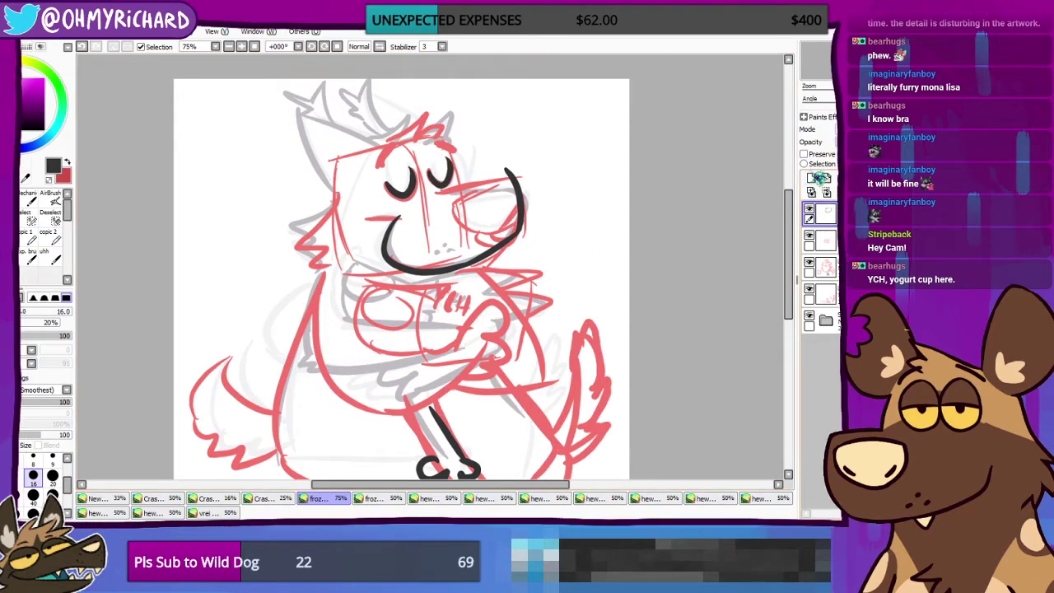
{"action": "left_click", "coordinate": [816, 178]}
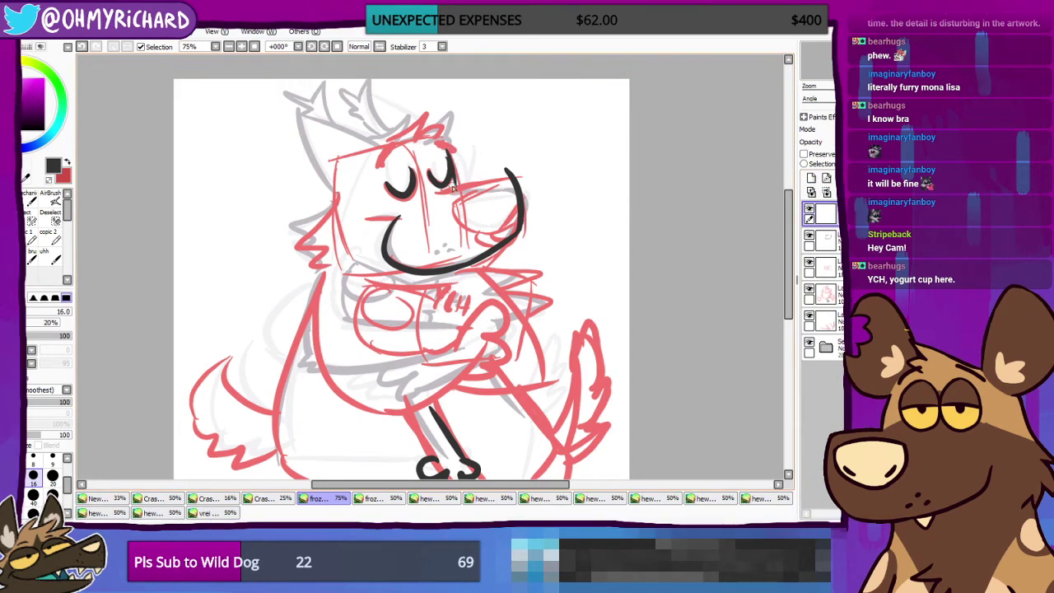
{"action": "key", "text": "ctrl+z"}
{"action": "left_click_drag", "start_coordinate": [445, 148], "coordinate": [457, 195]}
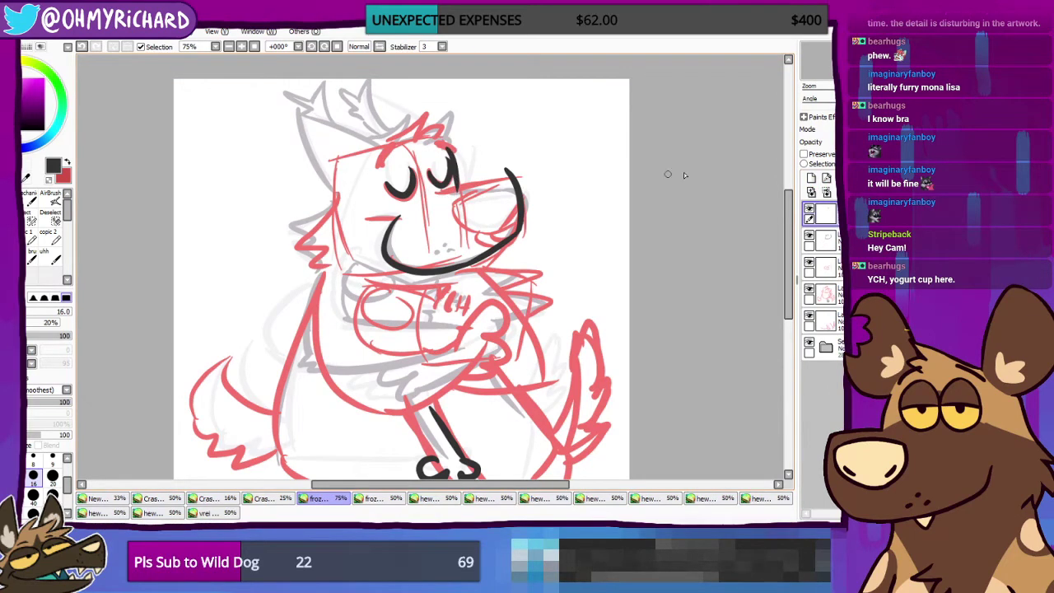
{"action": "left_click", "coordinate": [823, 239]}
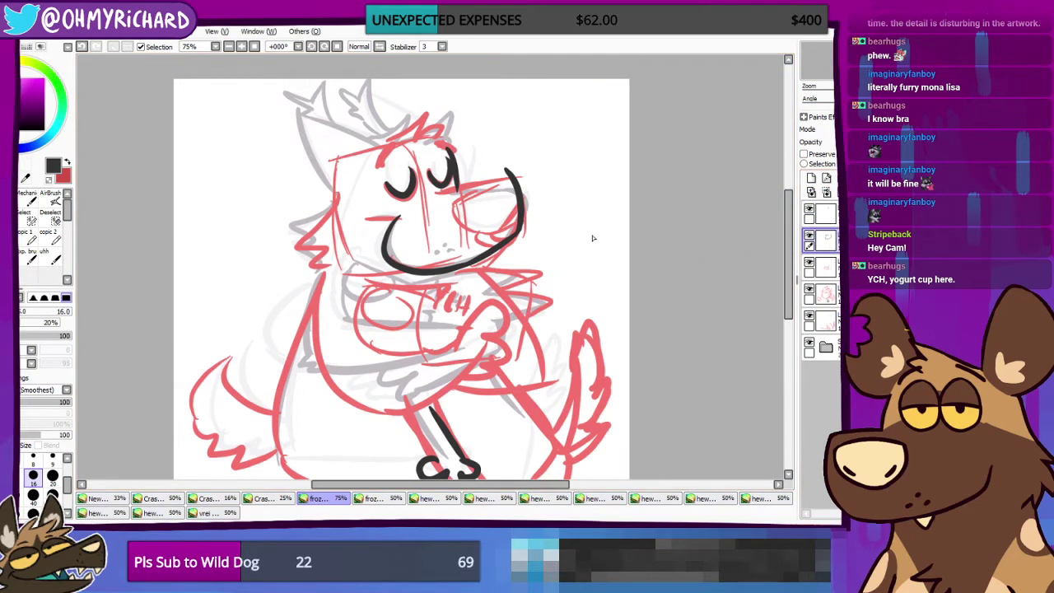
Step: Extend the face's edge beside the far closed eye down to the muzzle, and compare the top two ink layers by toggling their visibility
{"action": "left_click", "coordinate": [820, 216]}
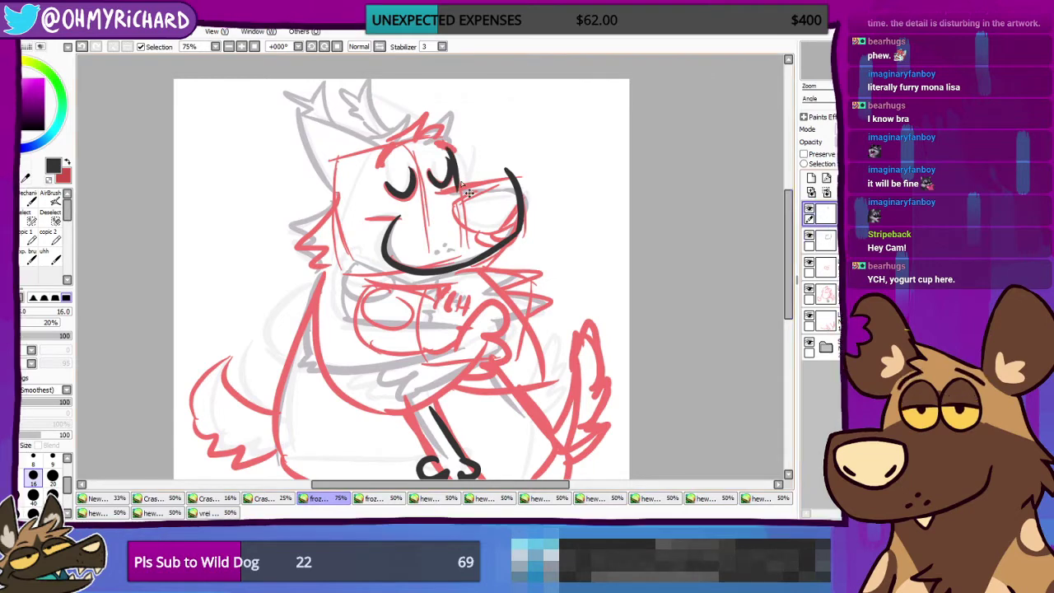
{"action": "left_click_drag", "start_coordinate": [449, 145], "coordinate": [443, 156]}
{"action": "key", "text": "ctrl+z"}
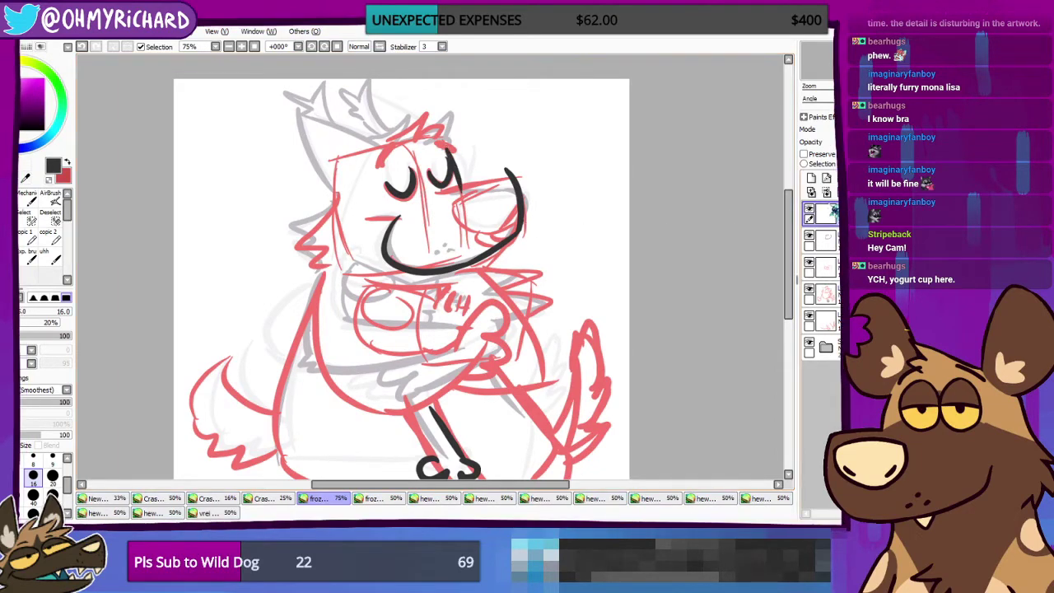
{"action": "left_click", "coordinate": [809, 210]}
{"action": "left_click", "coordinate": [809, 210]}
{"action": "left_click", "coordinate": [810, 236]}
{"action": "left_click", "coordinate": [810, 236]}
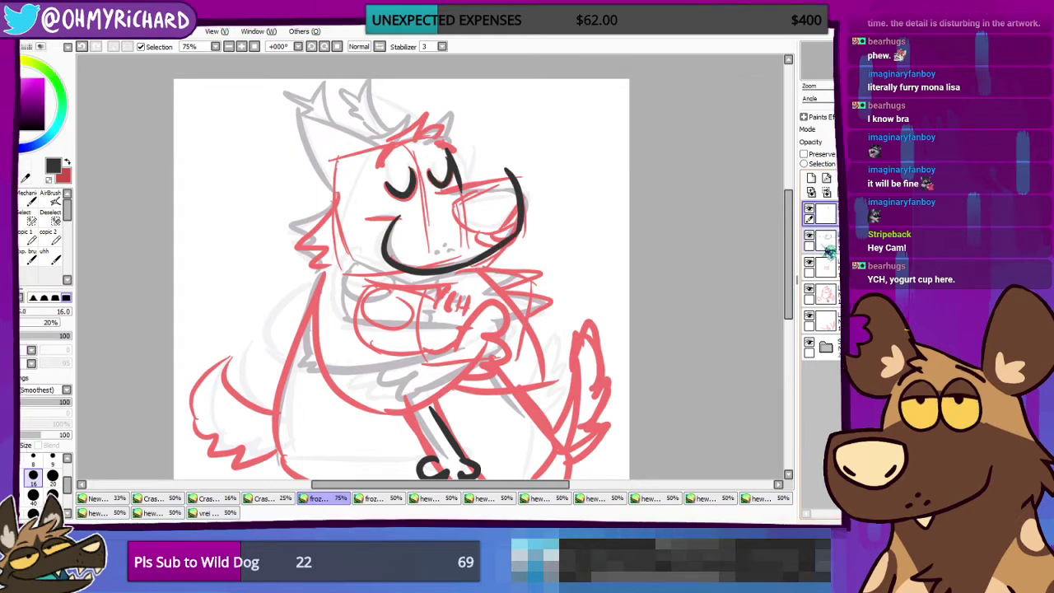
Step: On a new layer, ink the muzzle's upper edge in black from the face's edge to just past the nose tip
{"action": "left_click", "coordinate": [811, 177]}
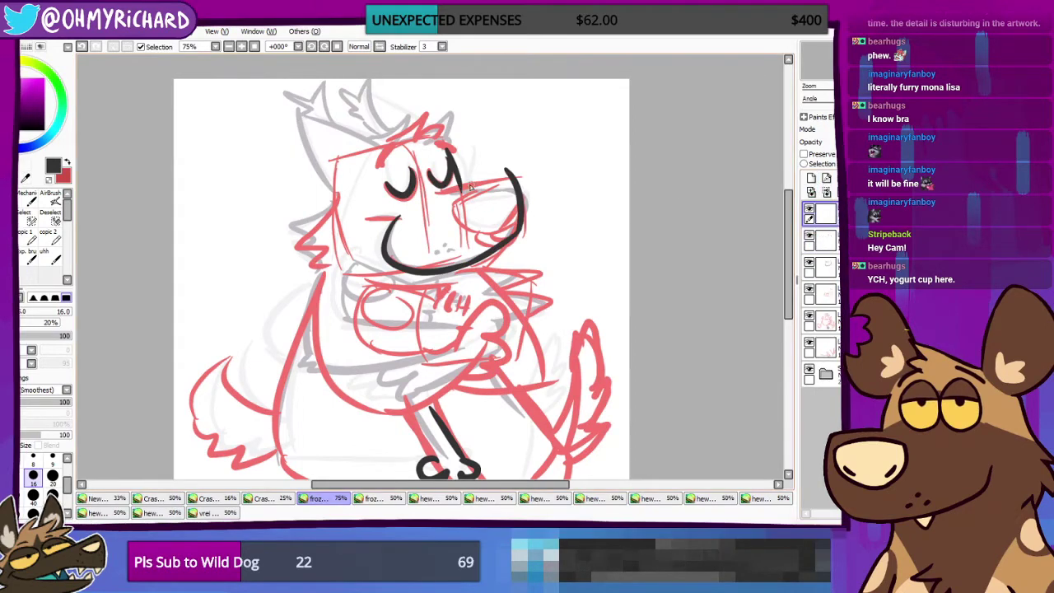
{"action": "mouse_move", "coordinate": [449, 191]}
{"action": "left_mouse_down"}
{"action": "mouse_move", "coordinate": [490, 193]}
{"action": "mouse_move", "coordinate": [507, 174]}
{"action": "left_mouse_up"}
{"action": "key", "text": "ctrl+z"}
{"action": "left_click_drag", "start_coordinate": [446, 192], "coordinate": [503, 173]}
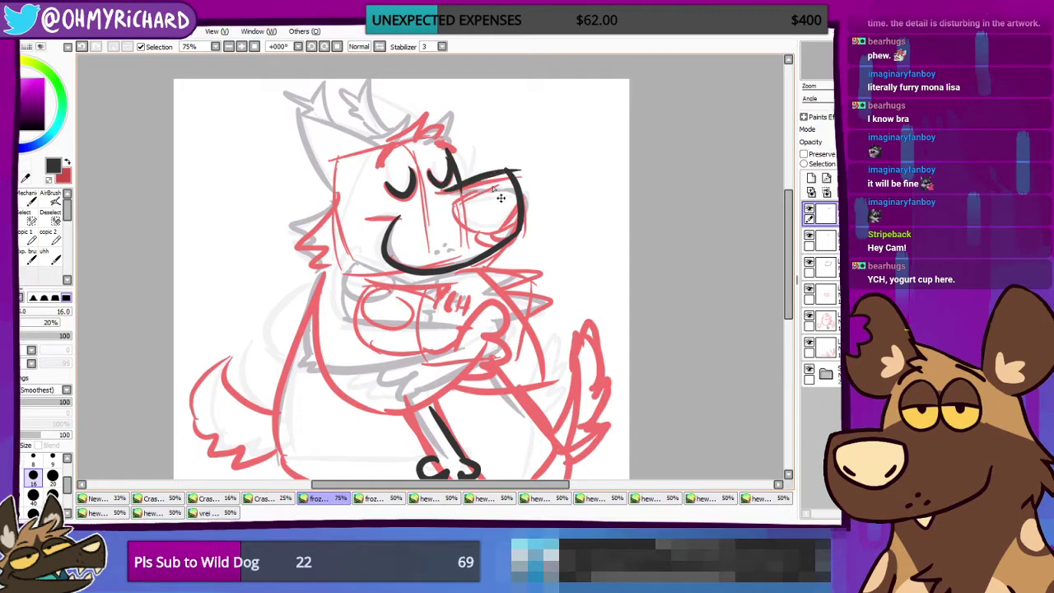
{"action": "key", "text": "ctrl+z"}
{"action": "left_click_drag", "start_coordinate": [447, 191], "coordinate": [508, 171]}
{"action": "key", "text": "ctrl+z"}
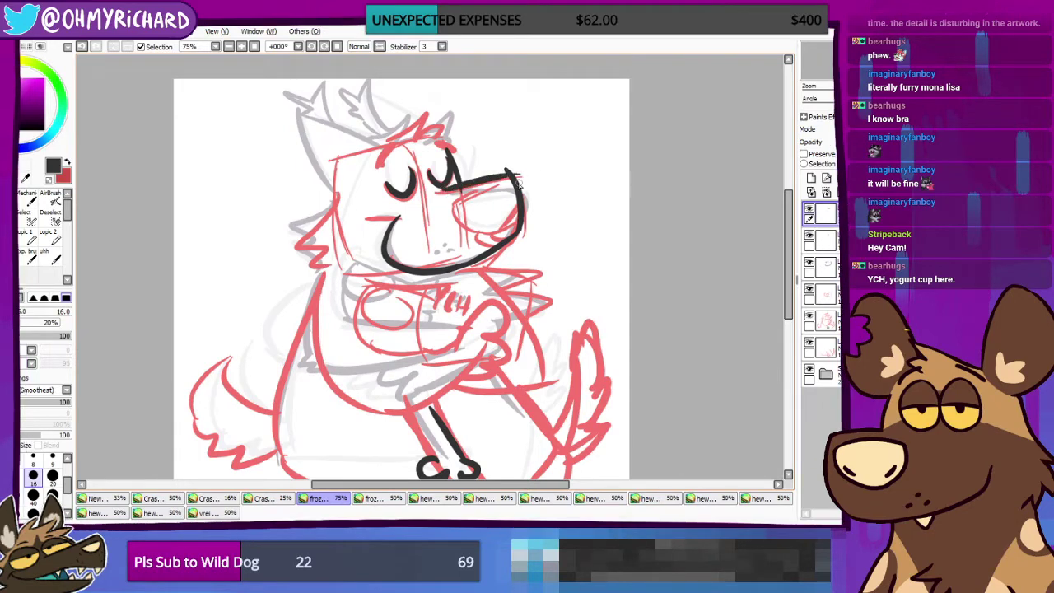
{"action": "key", "text": "ctrl+z"}
{"action": "left_click_drag", "start_coordinate": [447, 191], "coordinate": [535, 175]}
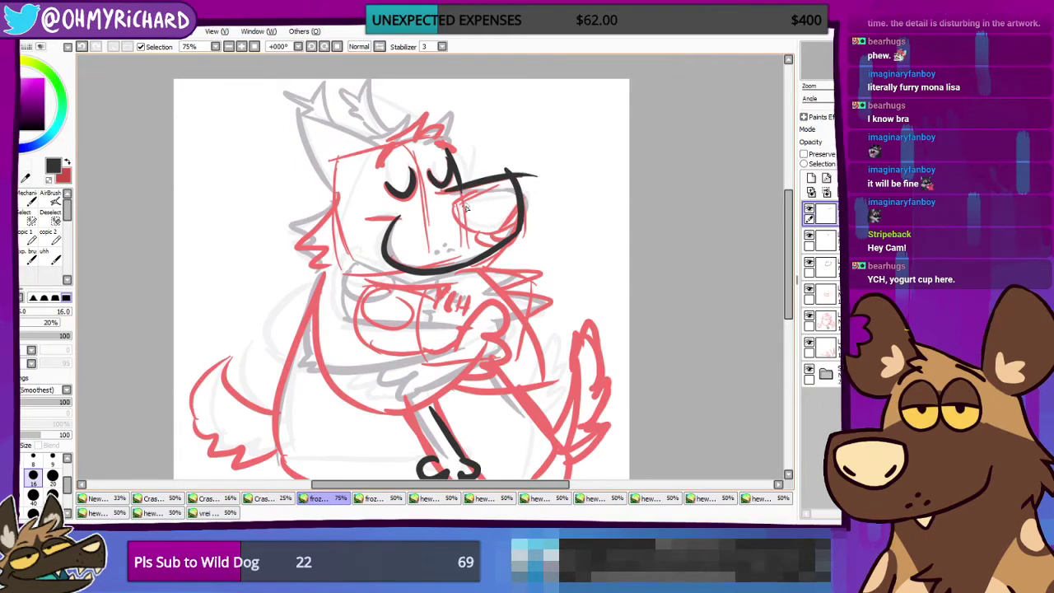
Step: Erase the overlapping line ends at the nose tip and where the muzzle's upper edge meets the face's edge, on their respective layers
{"action": "key", "text": "e"}
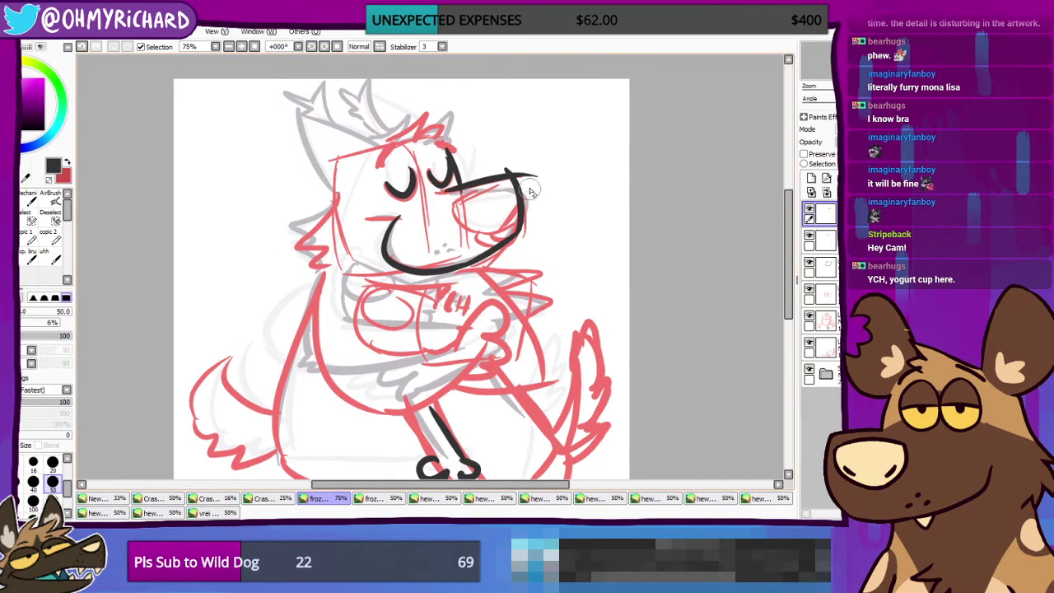
{"action": "left_click_drag", "start_coordinate": [516, 172], "coordinate": [525, 186]}
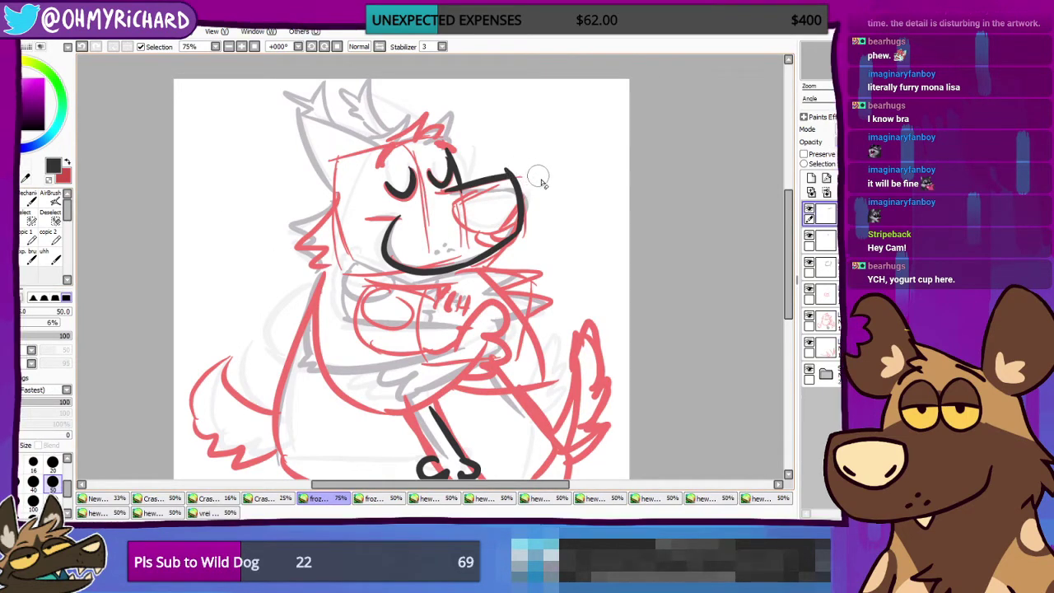
{"action": "left_click", "coordinate": [508, 174], "text": "ctrl+shift"}
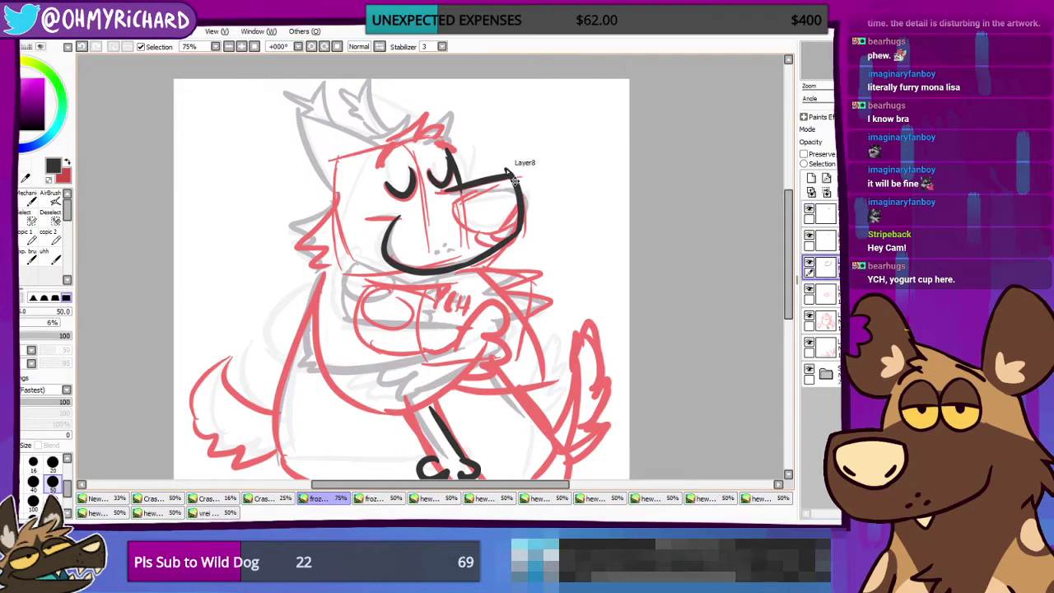
{"action": "left_click_drag", "start_coordinate": [502, 170], "coordinate": [511, 171]}
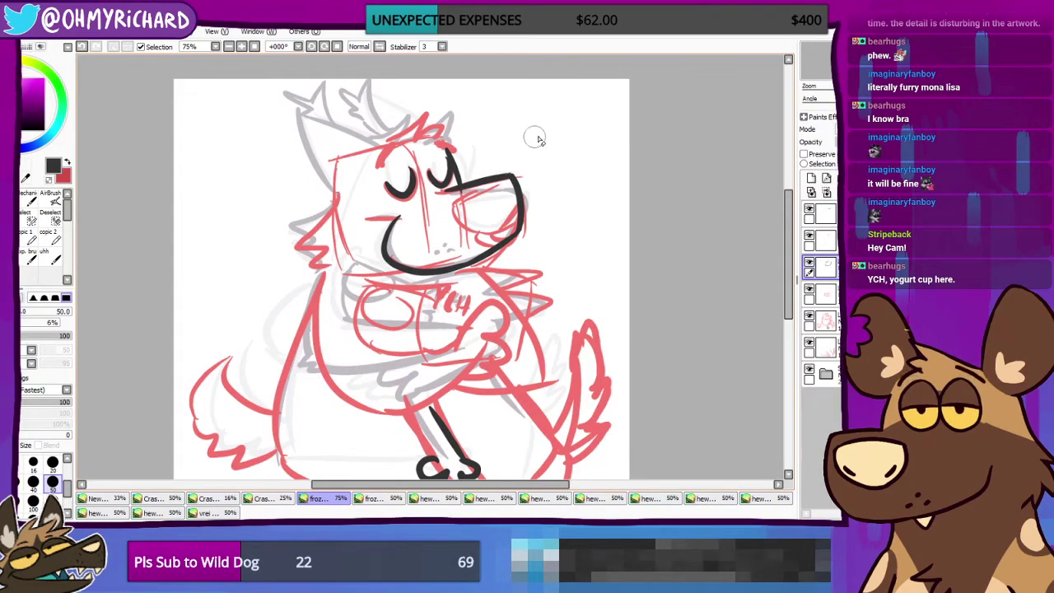
{"action": "left_click", "coordinate": [476, 180], "text": "ctrl+shift"}
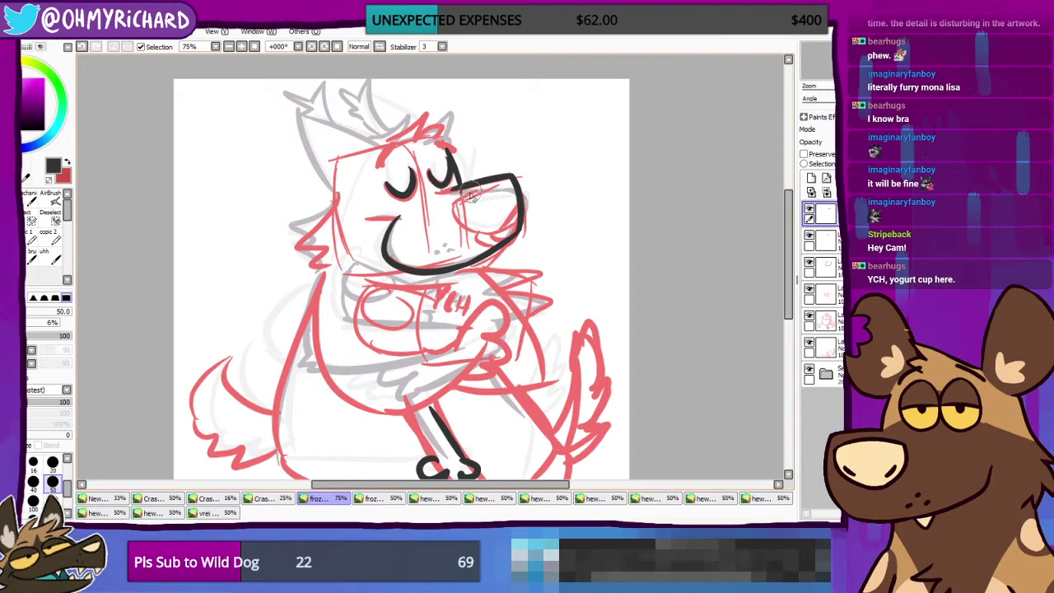
{"action": "left_click", "coordinate": [467, 193], "text": "ctrl+shift"}
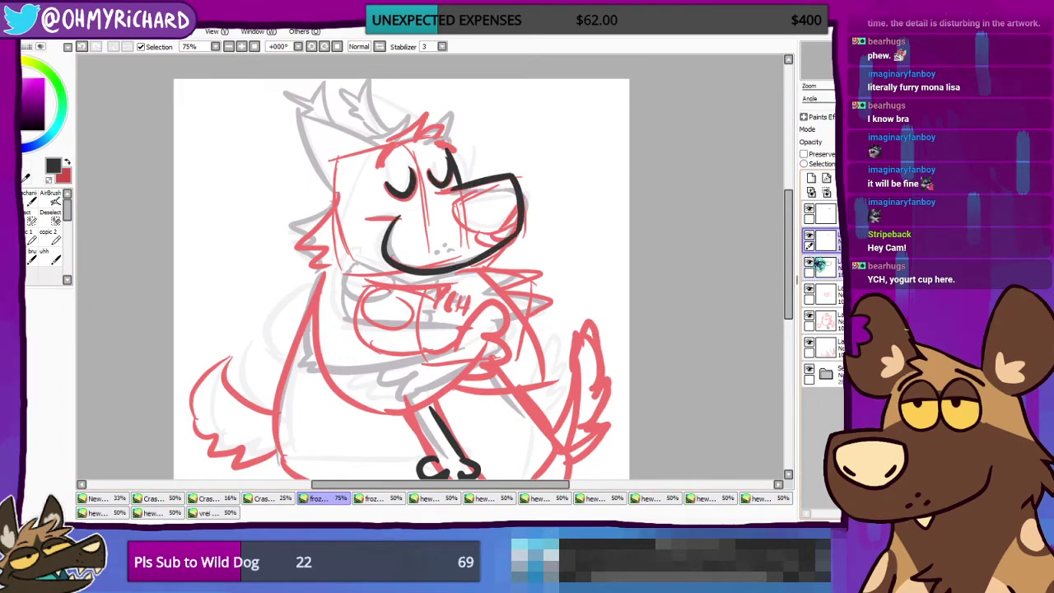
Step: Select the two closed eyes with freehand selections on the muzzle outline layer and shift them slightly
{"action": "left_click", "coordinate": [820, 265]}
{"action": "mouse_move", "coordinate": [413, 160]}
{"action": "left_mouse_down"}
{"action": "mouse_move", "coordinate": [379, 171]}
{"action": "mouse_move", "coordinate": [374, 193]}
{"action": "mouse_move", "coordinate": [432, 200]}
{"action": "left_mouse_up"}
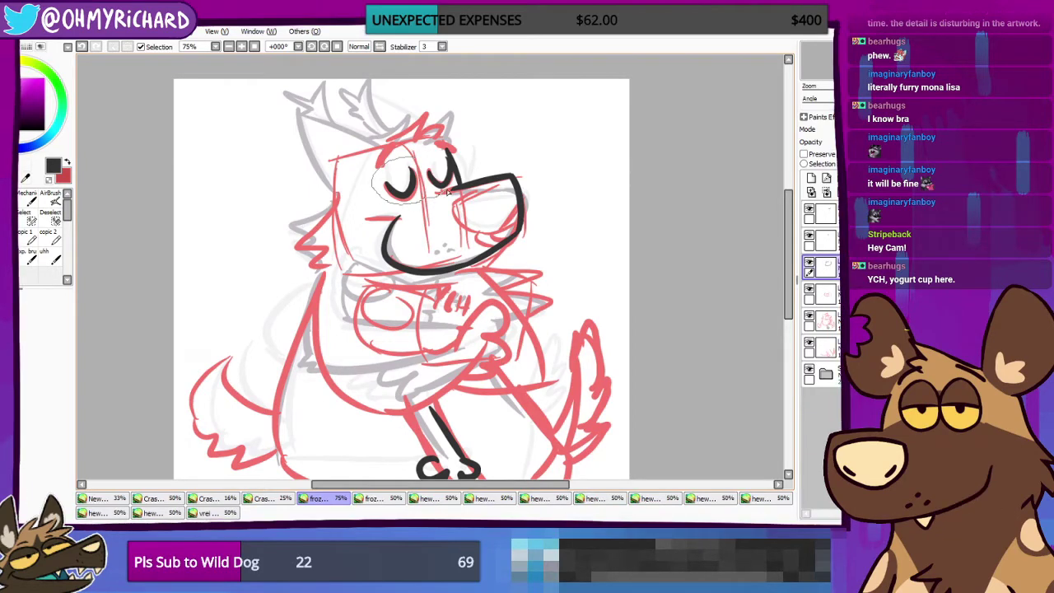
{"action": "mouse_move", "coordinate": [459, 165]}
{"action": "left_mouse_down"}
{"action": "mouse_move", "coordinate": [436, 149]}
{"action": "mouse_move", "coordinate": [415, 155]}
{"action": "mouse_move", "coordinate": [447, 182]}
{"action": "left_mouse_up"}
{"action": "key", "text": "ctrl+d"}
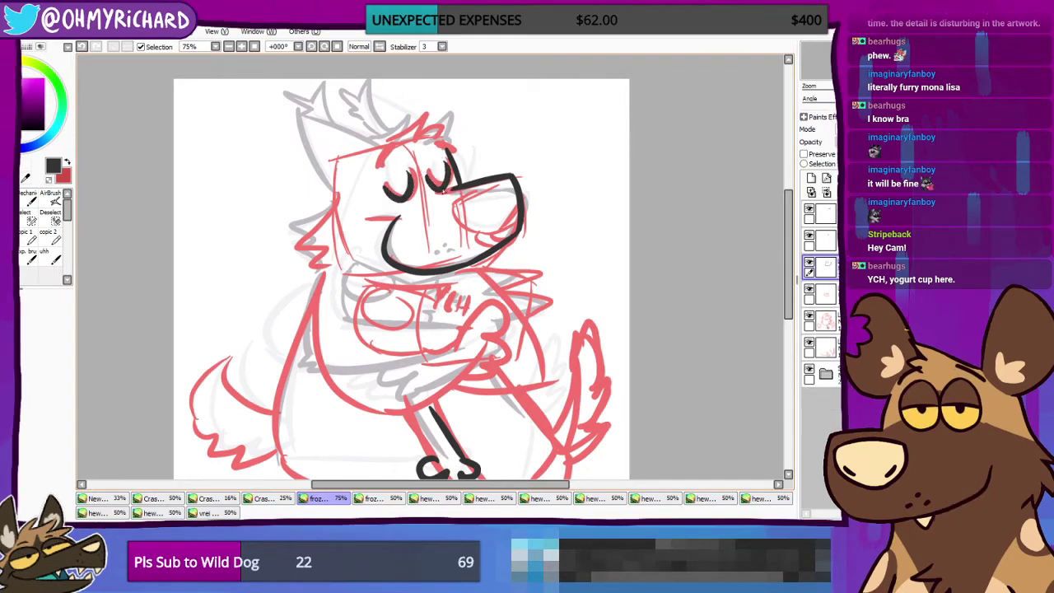
{"action": "mouse_move", "coordinate": [390, 165]}
{"action": "left_mouse_down"}
{"action": "mouse_move", "coordinate": [373, 200]}
{"action": "mouse_move", "coordinate": [409, 194]}
{"action": "left_mouse_up"}
{"action": "key", "text": "ctrl+y"}
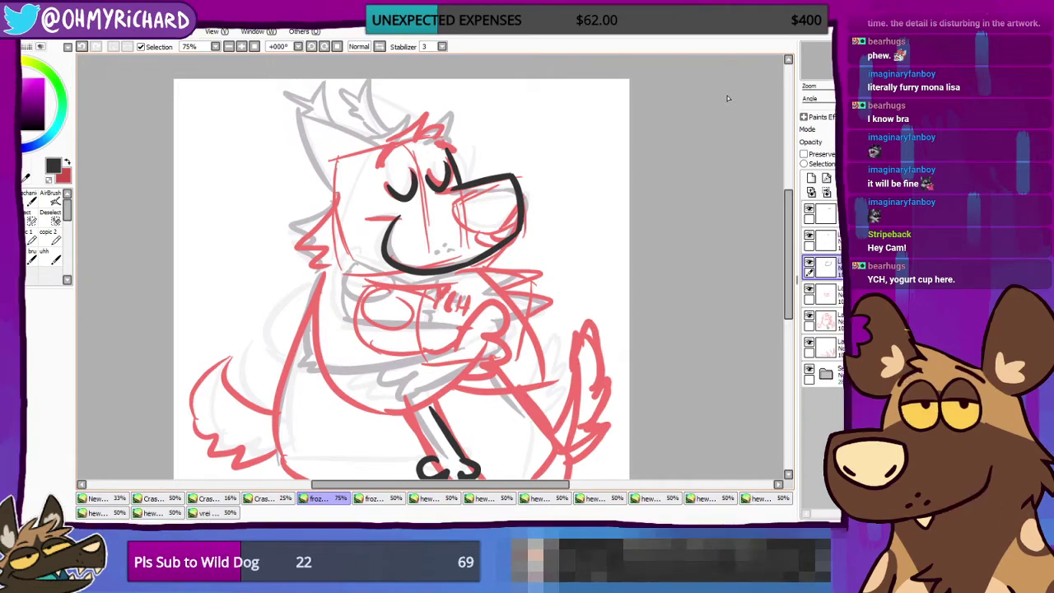
Step: On the muzzle's upper edge layer, ink the nose's underside in black as a rounded curve from the muzzle bridge to the nose front
{"action": "left_click", "coordinate": [54, 256]}
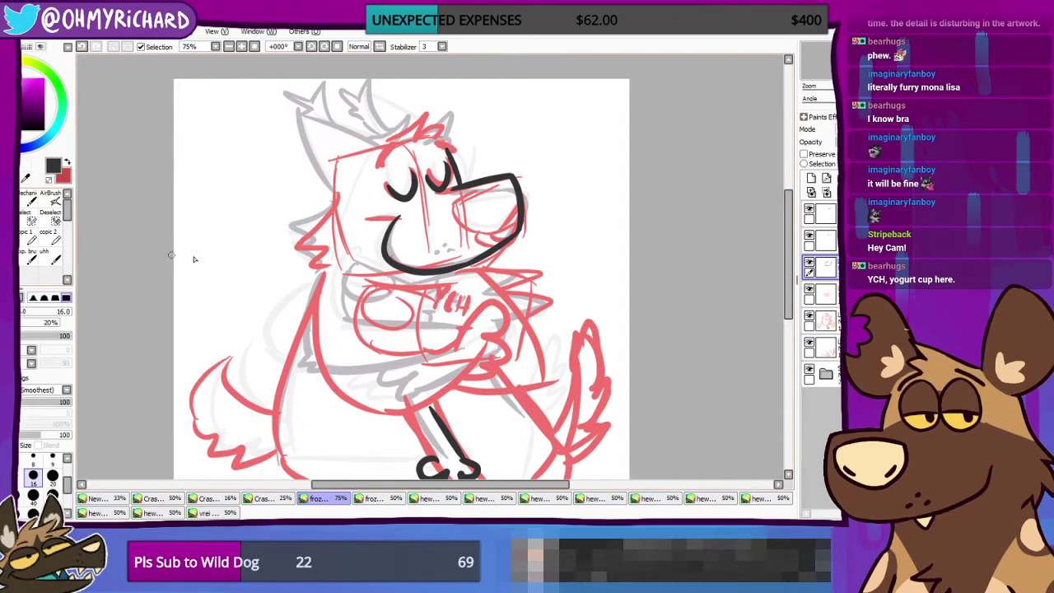
{"action": "left_click_drag", "start_coordinate": [767, 190], "coordinate": [752, 160]}
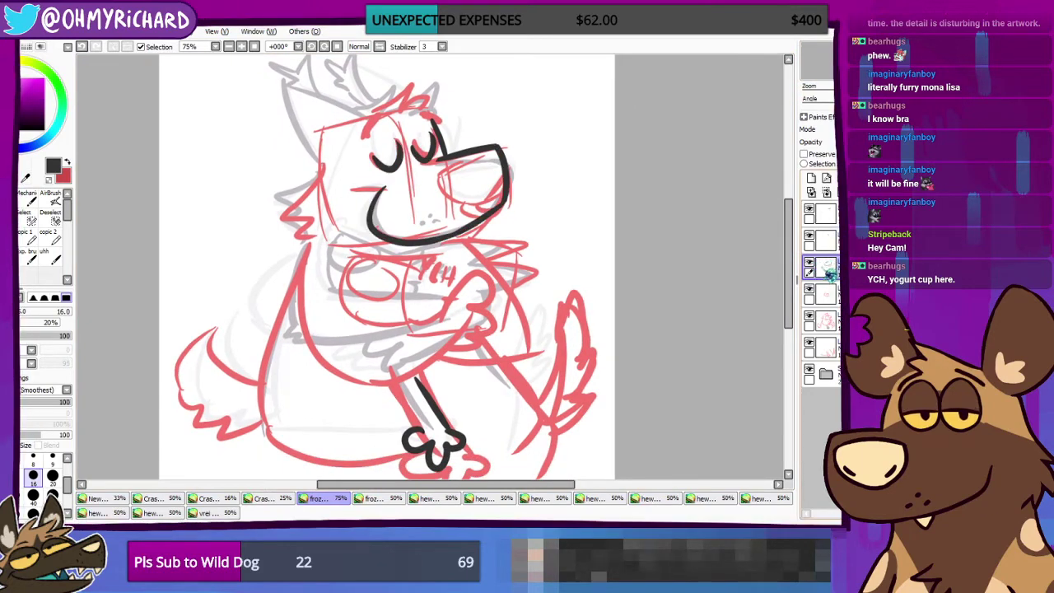
{"action": "left_click", "coordinate": [821, 241]}
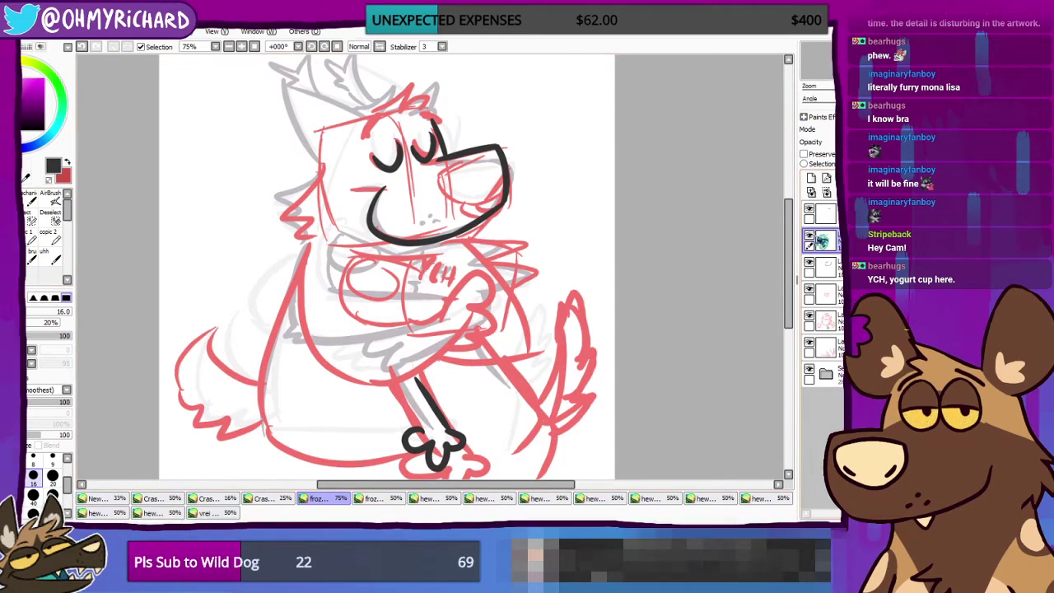
{"action": "left_click_drag", "start_coordinate": [492, 153], "coordinate": [434, 182]}
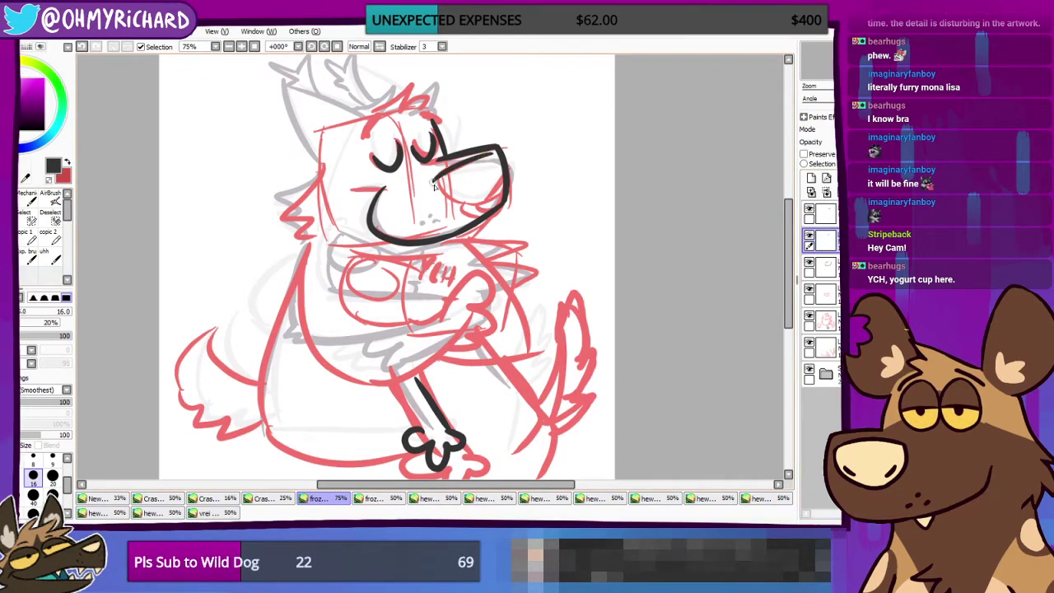
{"action": "left_click_drag", "start_coordinate": [483, 153], "coordinate": [443, 182]}
{"action": "key", "text": "ctrl+z"}
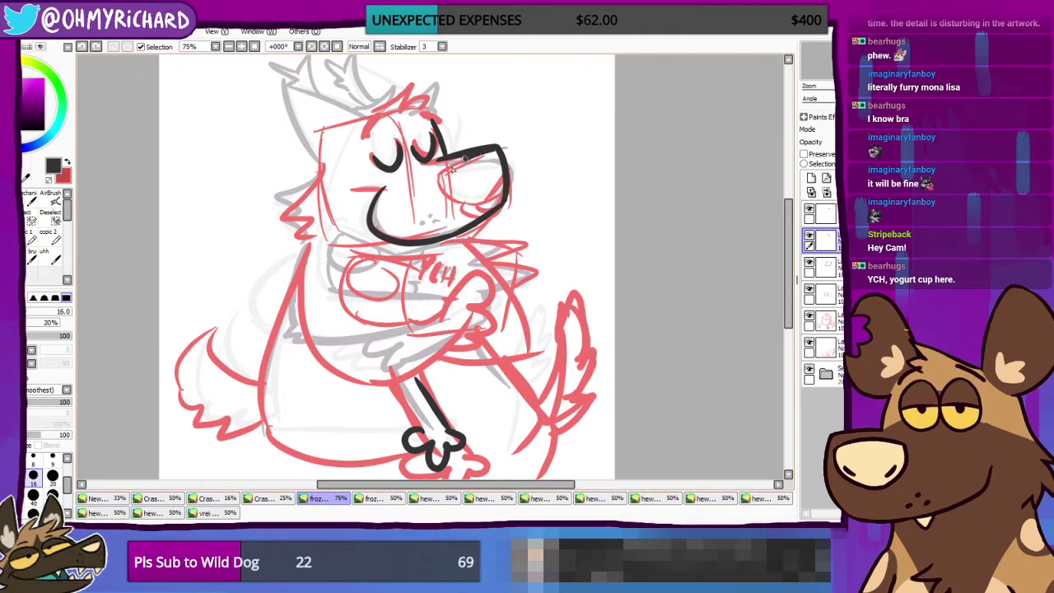
{"action": "key", "text": "ctrl+z"}
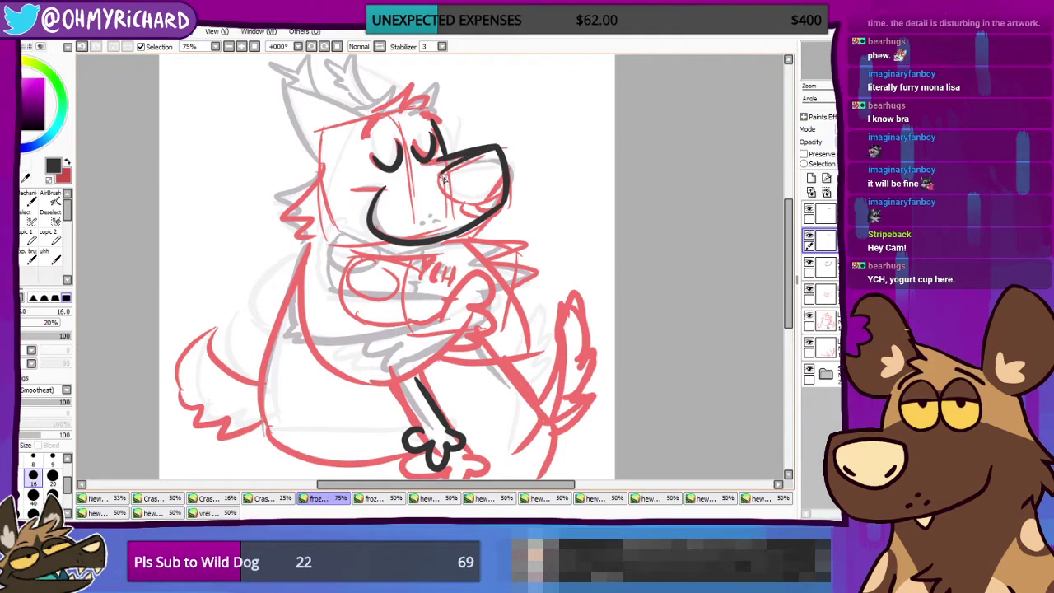
{"action": "left_click_drag", "start_coordinate": [440, 183], "coordinate": [491, 191]}
{"action": "key", "text": "ctrl+z"}
{"action": "key", "text": "ctrl+z"}
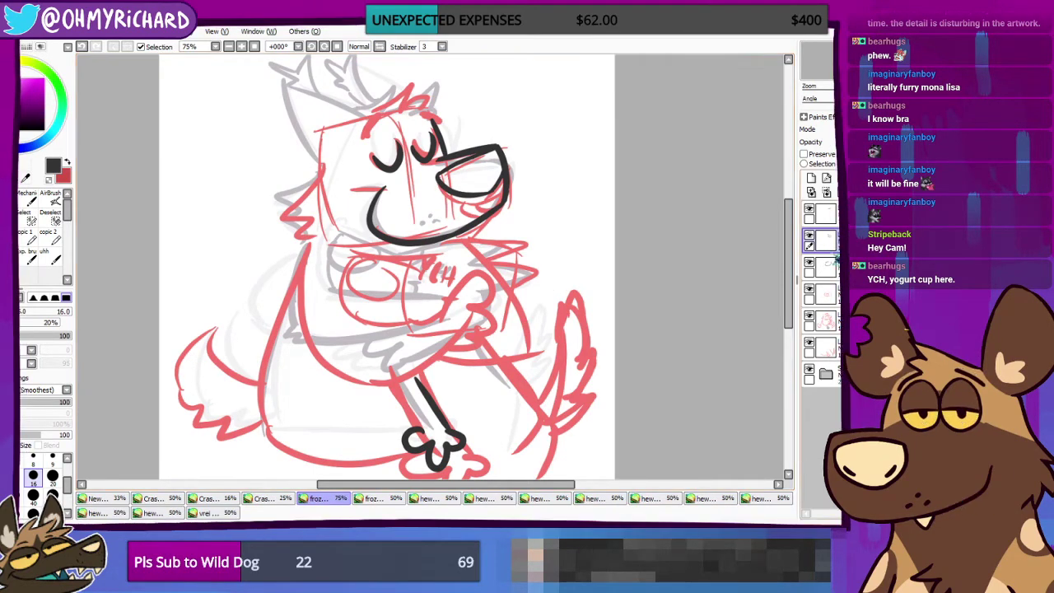
Step: Switch to a dark magenta on the top layer and try to draw a small curled tongue below the nose
{"action": "left_click", "coordinate": [820, 214]}
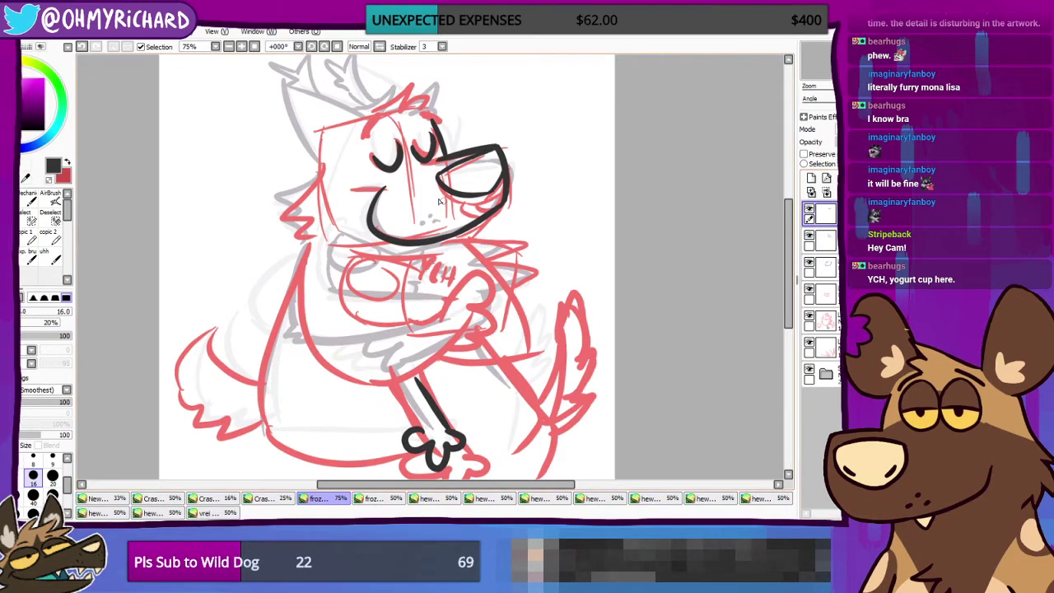
{"action": "left_click", "coordinate": [70, 159]}
{"action": "left_click_drag", "start_coordinate": [22, 88], "coordinate": [25, 98]}
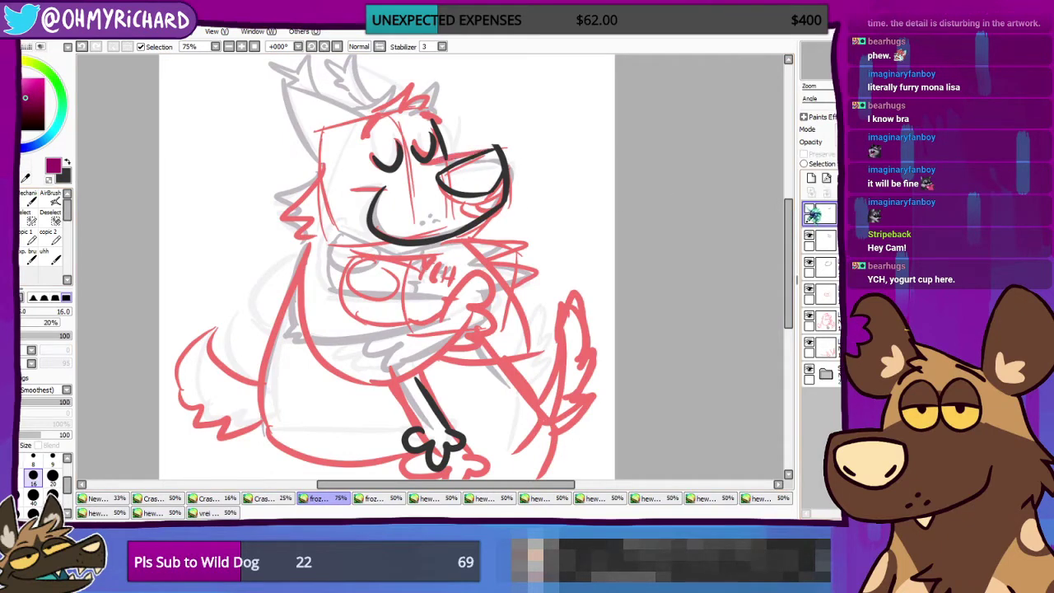
{"action": "mouse_move", "coordinate": [480, 186]}
{"action": "left_mouse_down"}
{"action": "mouse_move", "coordinate": [490, 205]}
{"action": "mouse_move", "coordinate": [500, 190]}
{"action": "mouse_move", "coordinate": [489, 188]}
{"action": "mouse_move", "coordinate": [501, 183]}
{"action": "mouse_move", "coordinate": [493, 205]}
{"action": "mouse_move", "coordinate": [494, 189]}
{"action": "mouse_move", "coordinate": [469, 197]}
{"action": "mouse_move", "coordinate": [501, 197]}
{"action": "left_mouse_up"}
{"action": "key", "text": "ctrl+z"}
{"action": "key", "text": "ctrl+z"}
{"action": "key", "text": "ctrl+z"}
{"action": "key", "text": "ctrl+z"}
{"action": "key", "text": "ctrl+z"}
{"action": "key", "text": "ctrl+z"}
{"action": "key", "text": "ctrl+z"}
{"action": "key", "text": "ctrl+z"}
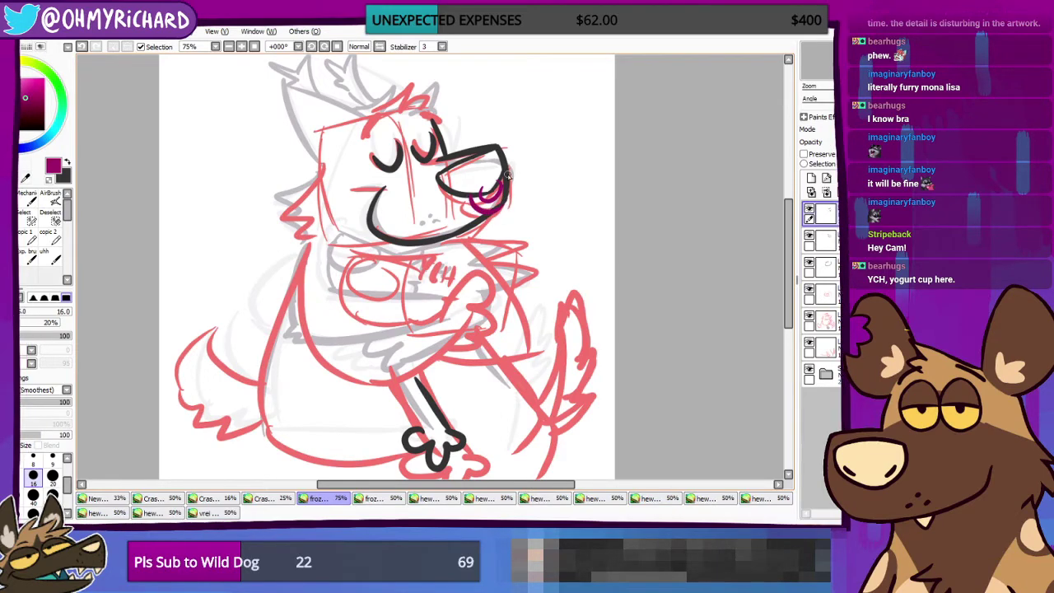
Step: Redraw the magenta tongue as a curl licking up over the nose's lower front edge
{"action": "mouse_move", "coordinate": [501, 176]}
{"action": "left_mouse_down"}
{"action": "mouse_move", "coordinate": [511, 200]}
{"action": "mouse_move", "coordinate": [495, 211]}
{"action": "left_mouse_up"}
{"action": "key", "text": "ctrl+z"}
{"action": "key", "text": "ctrl+z"}
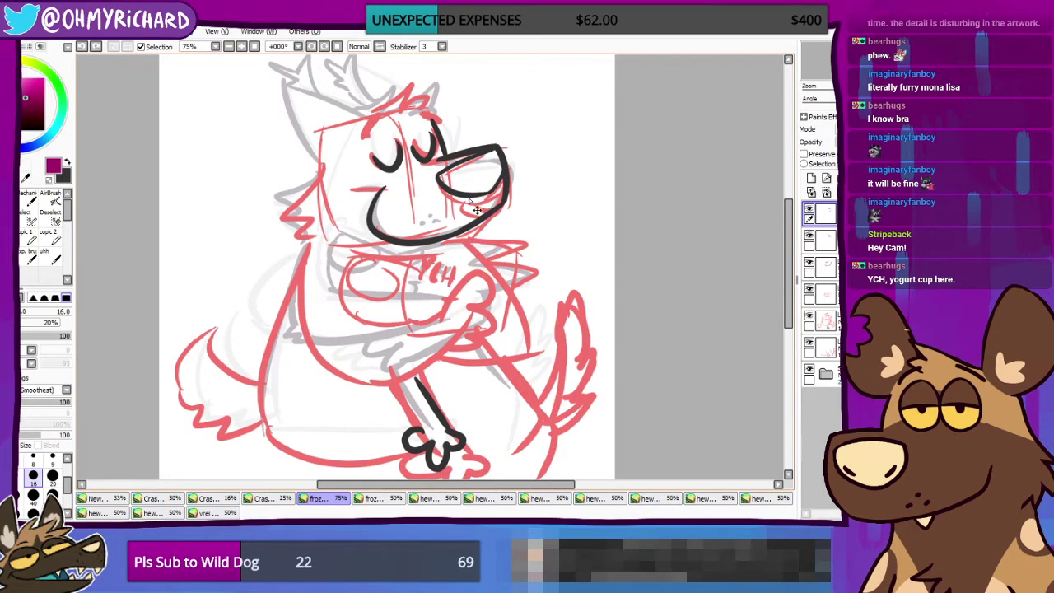
{"action": "key", "text": "ctrl+z"}
{"action": "left_click_drag", "start_coordinate": [471, 191], "coordinate": [507, 183]}
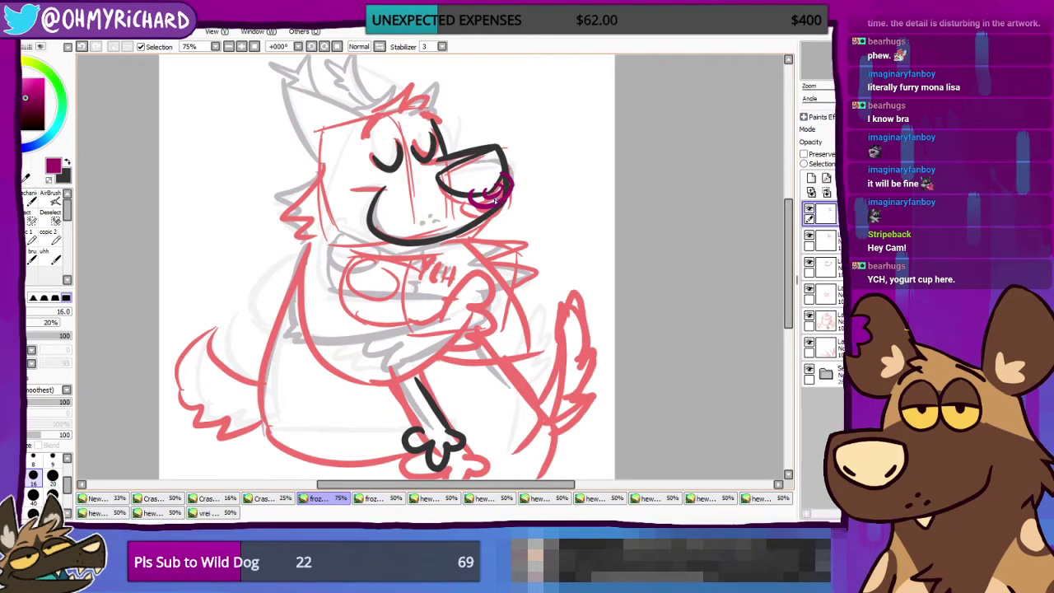
{"action": "key", "text": "ctrl+z"}
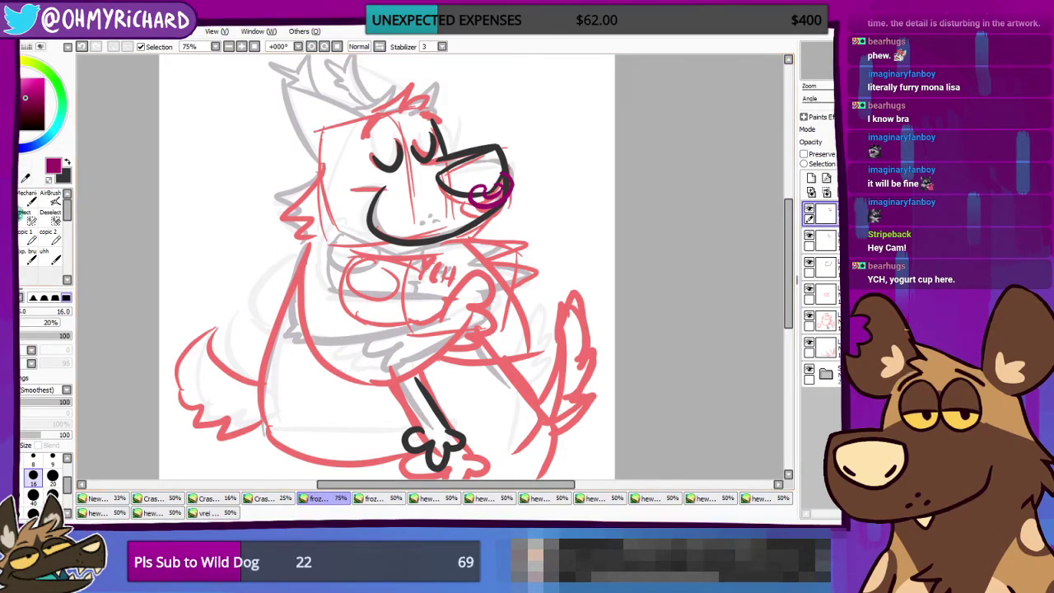
Step: Erase the black nose and muzzle lines that run through the magenta tongue on their own layers
{"action": "left_click", "coordinate": [20, 213]}
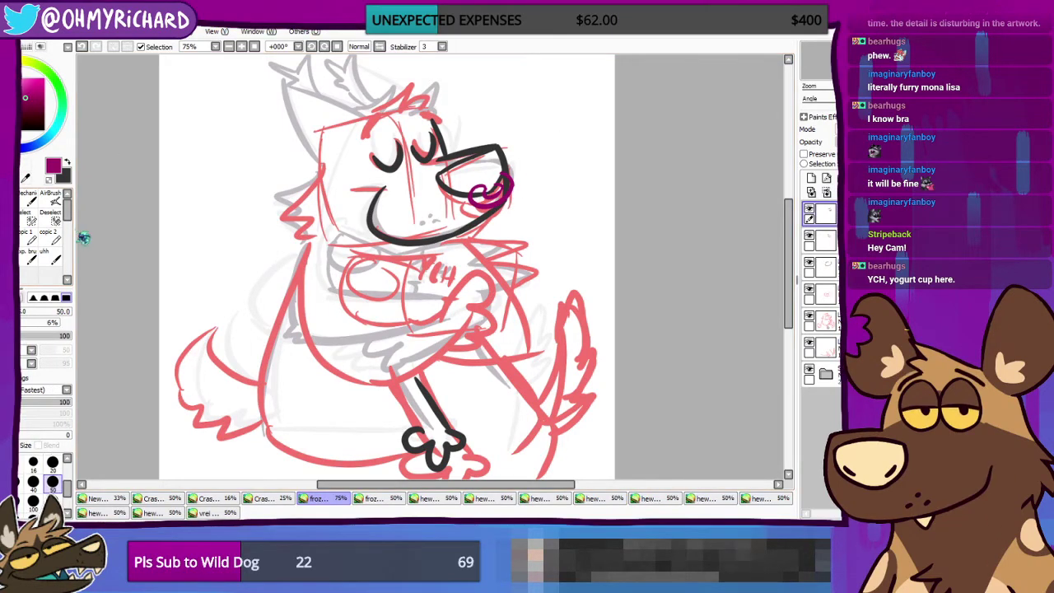
{"action": "left_click", "coordinate": [482, 196], "text": "ctrl+shift"}
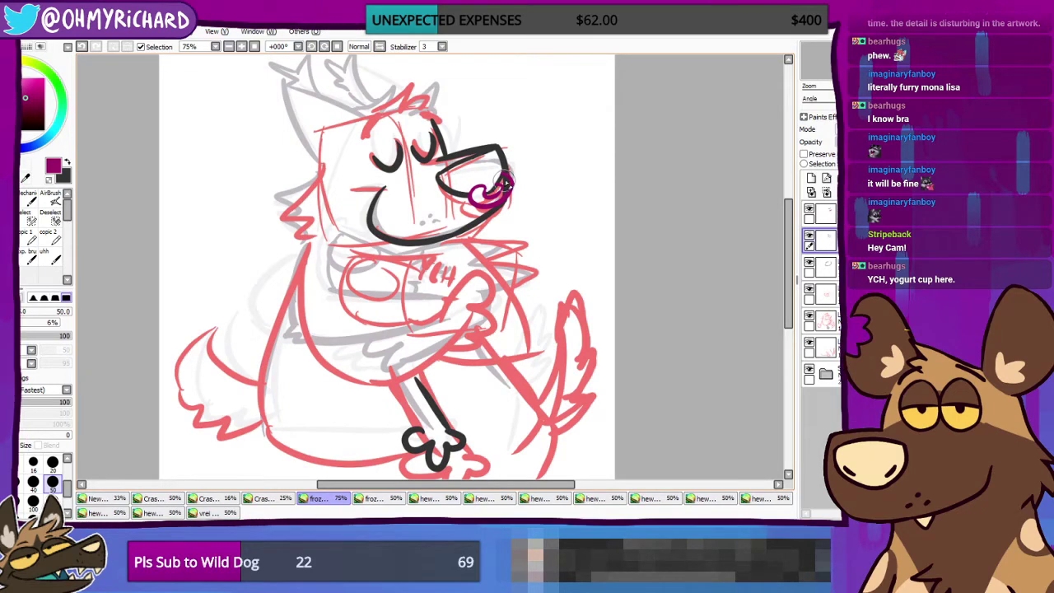
{"action": "left_click", "coordinate": [504, 182], "text": "ctrl+shift"}
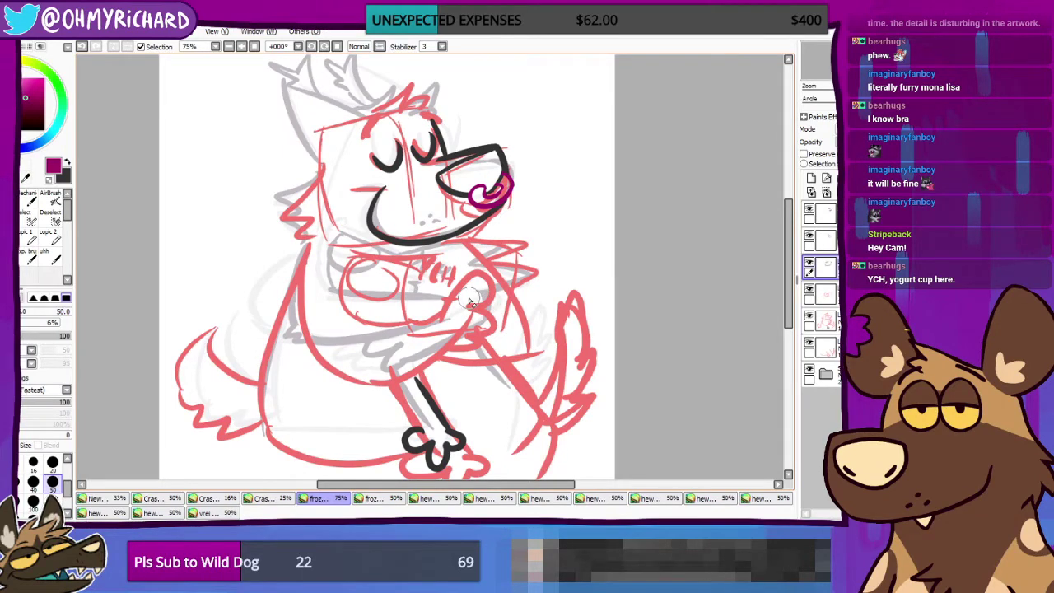
Step: Return to the black brush and doodle a small arrow beside the muzzle pointing at the tongue
{"action": "left_click", "coordinate": [25, 214]}
{"action": "left_click", "coordinate": [67, 162]}
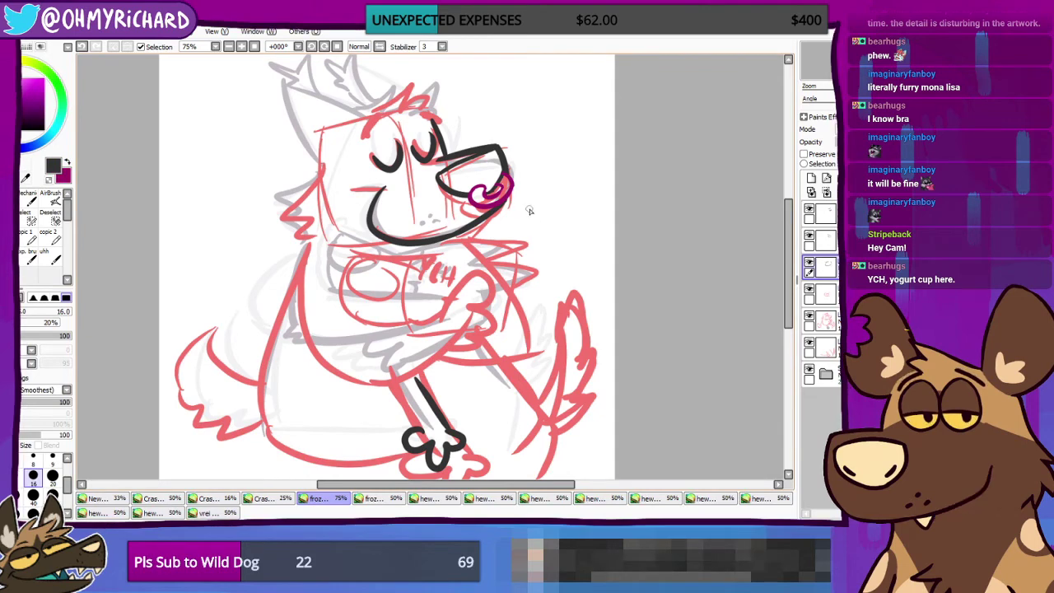
{"action": "mouse_move", "coordinate": [549, 209]}
{"action": "left_mouse_down"}
{"action": "mouse_move", "coordinate": [514, 205]}
{"action": "mouse_move", "coordinate": [536, 217]}
{"action": "left_mouse_up"}
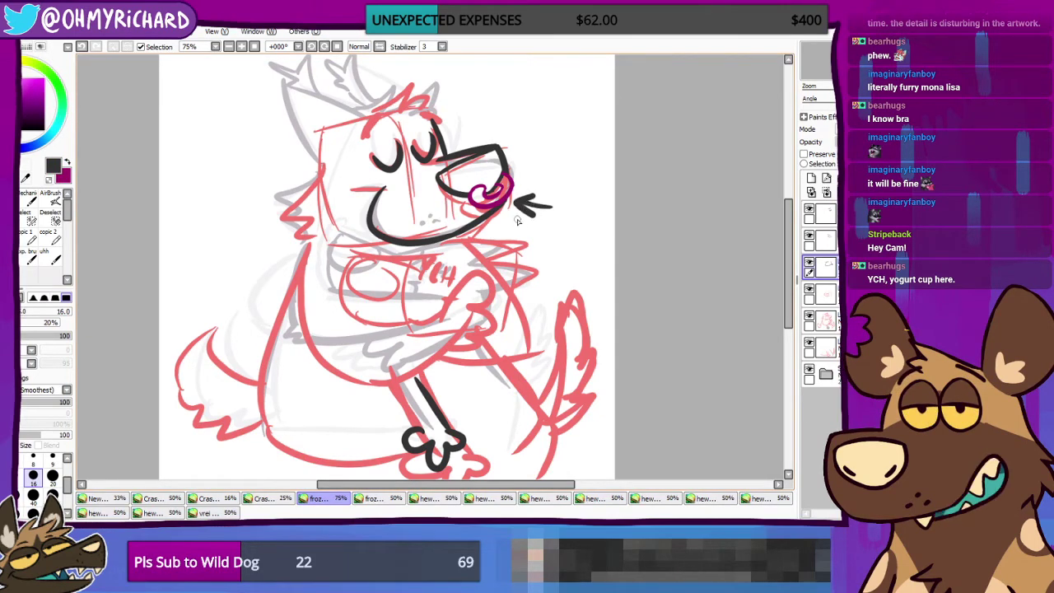
{"action": "key", "text": "ctrl+z"}
{"action": "key", "text": "ctrl+z"}
{"action": "key", "text": "ctrl+z"}
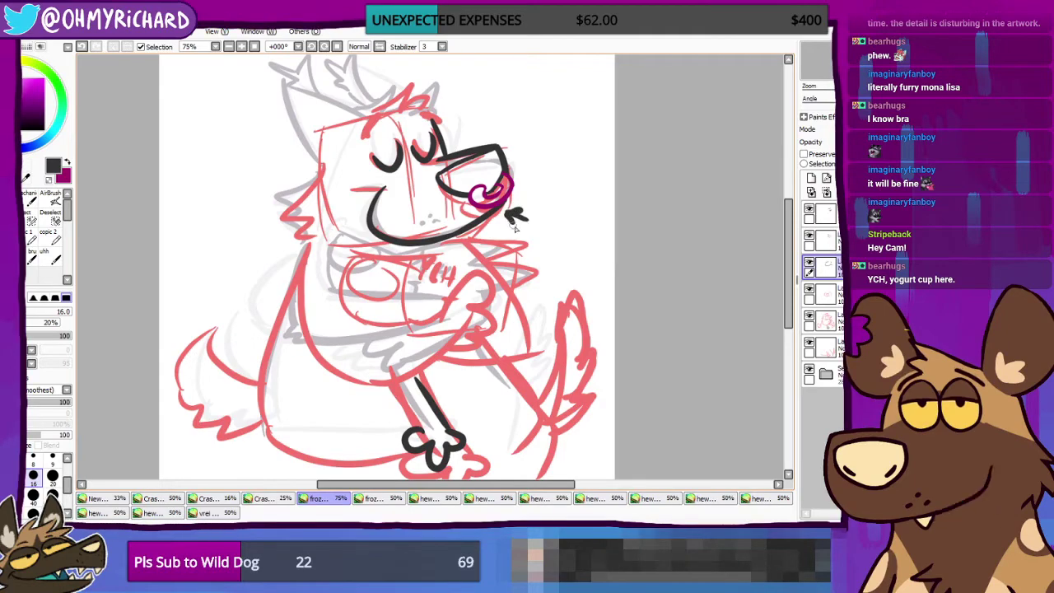
Step: Try to extend the black chin line up behind the magenta tongue
{"action": "scroll", "coordinate": [524, 240], "scroll_direction": "up", "scroll_amount": 4}
{"action": "left_click_drag", "start_coordinate": [572, 191], "coordinate": [311, 448], "text": "space"}
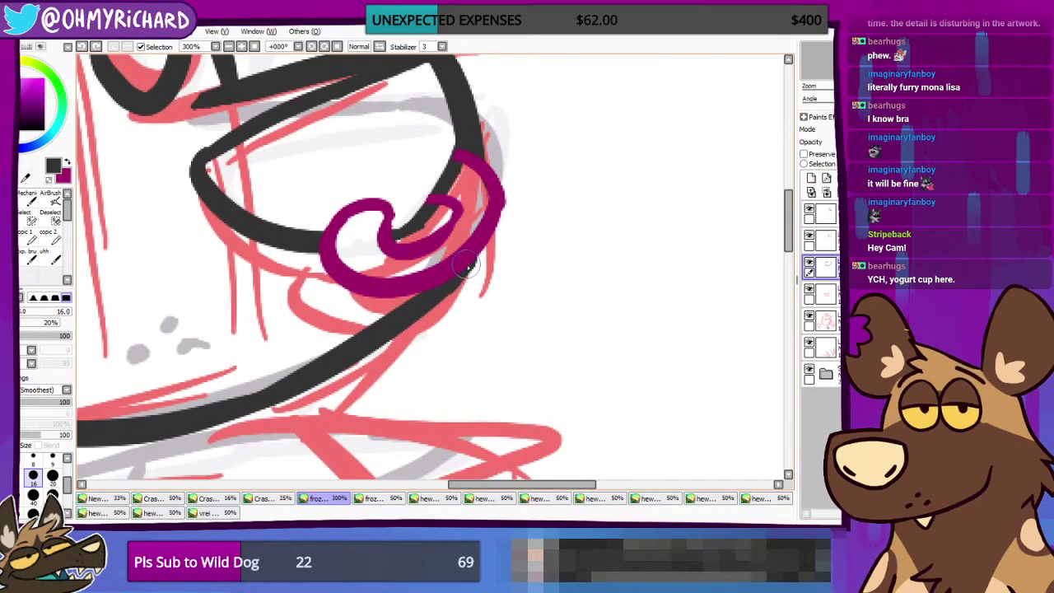
{"action": "left_click_drag", "start_coordinate": [337, 273], "coordinate": [482, 262]}
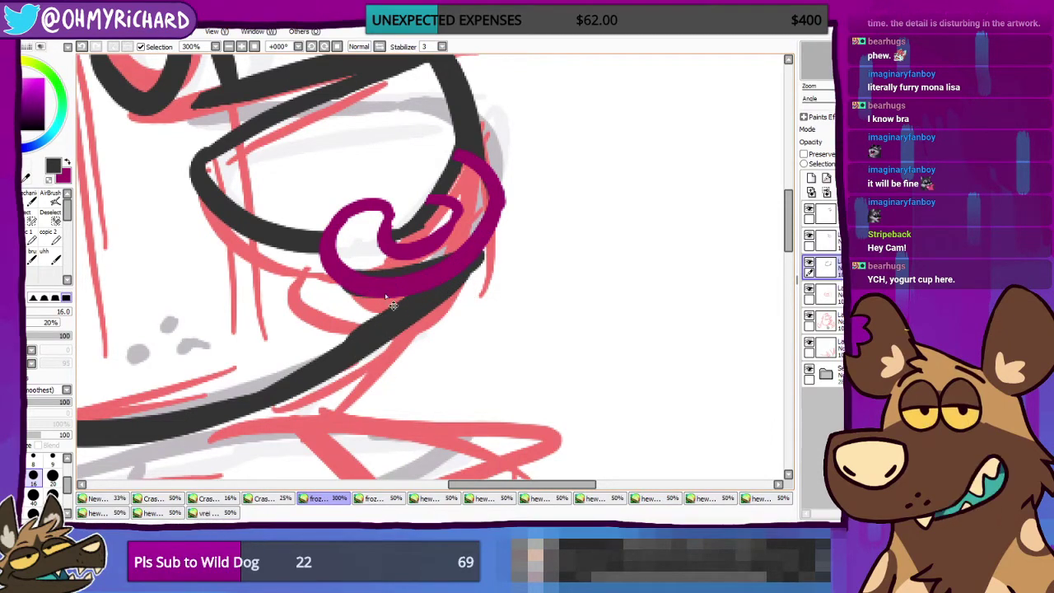
{"action": "key", "text": "ctrl+z"}
{"action": "left_click_drag", "start_coordinate": [466, 339], "coordinate": [597, 305]}
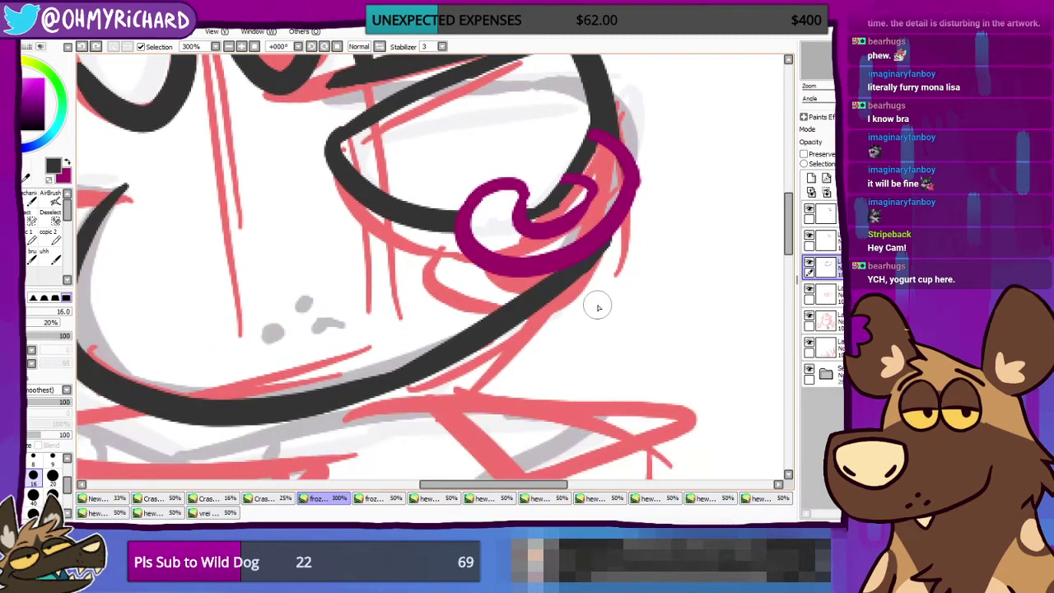
{"action": "key", "text": "Page_Down"}
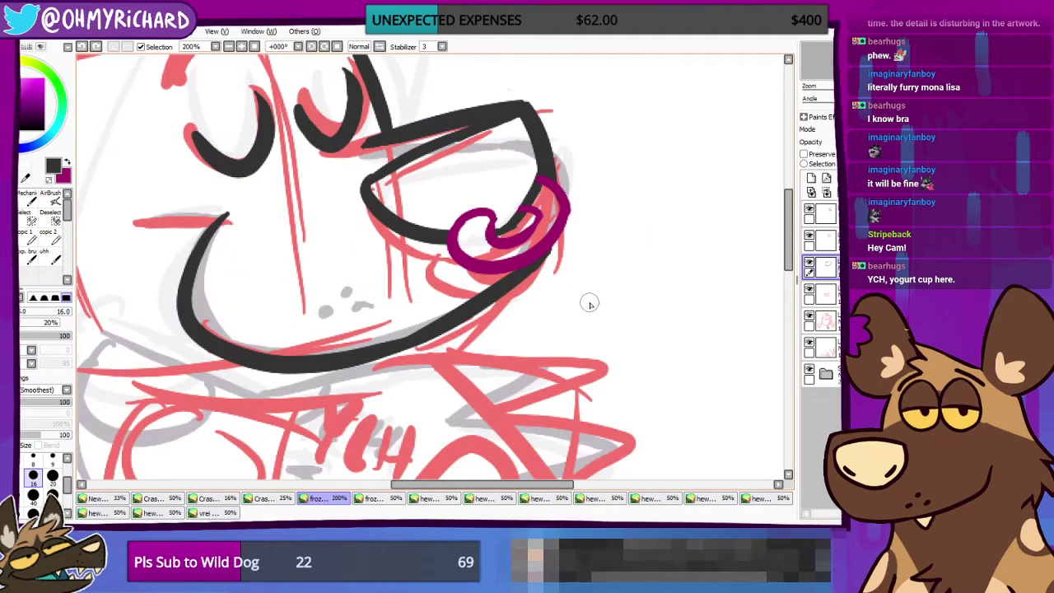
Step: Switch to magenta on the nose layer and try several strokes along the lower jaw line below the tongue
{"action": "left_click", "coordinate": [67, 162]}
{"action": "left_click", "coordinate": [809, 235]}
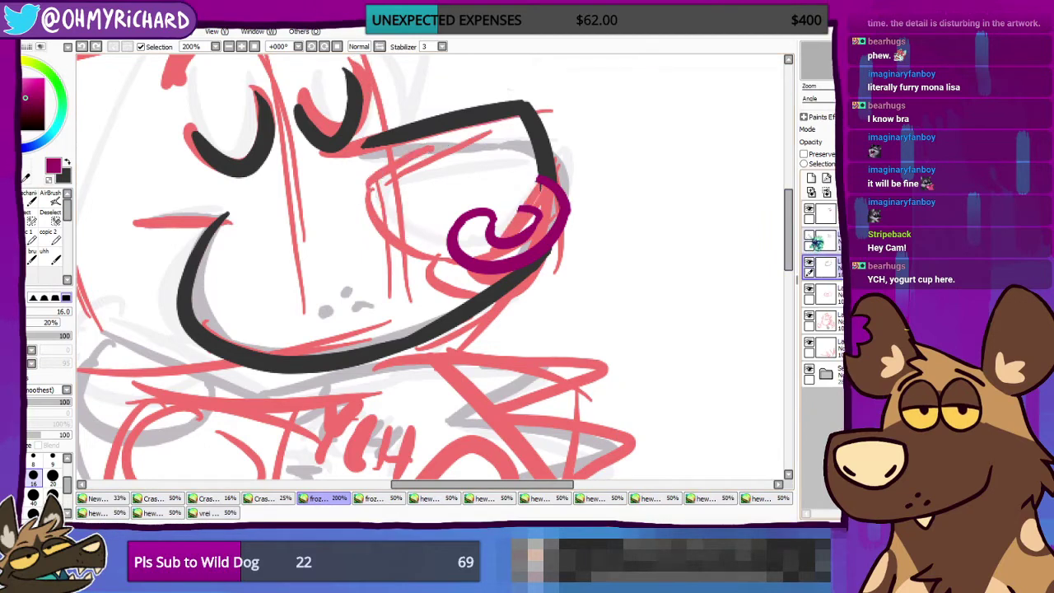
{"action": "left_click", "coordinate": [809, 235]}
{"action": "left_click", "coordinate": [823, 240]}
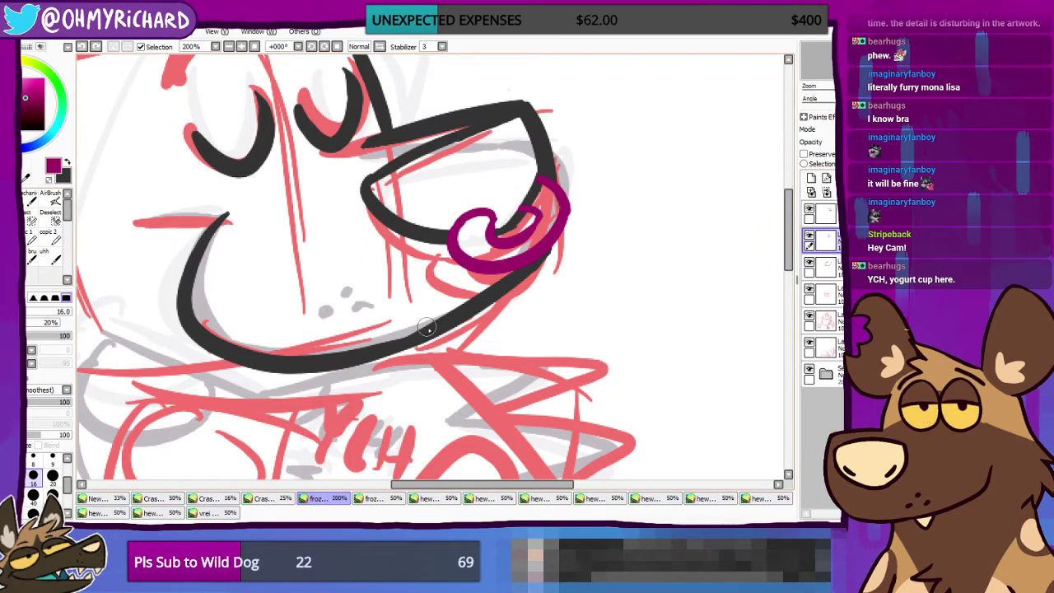
{"action": "mouse_move", "coordinate": [409, 347]}
{"action": "left_mouse_down"}
{"action": "mouse_move", "coordinate": [547, 274]}
{"action": "mouse_move", "coordinate": [509, 288]}
{"action": "left_mouse_up"}
{"action": "key", "text": "ctrl+z"}
{"action": "key", "text": "ctrl+z"}
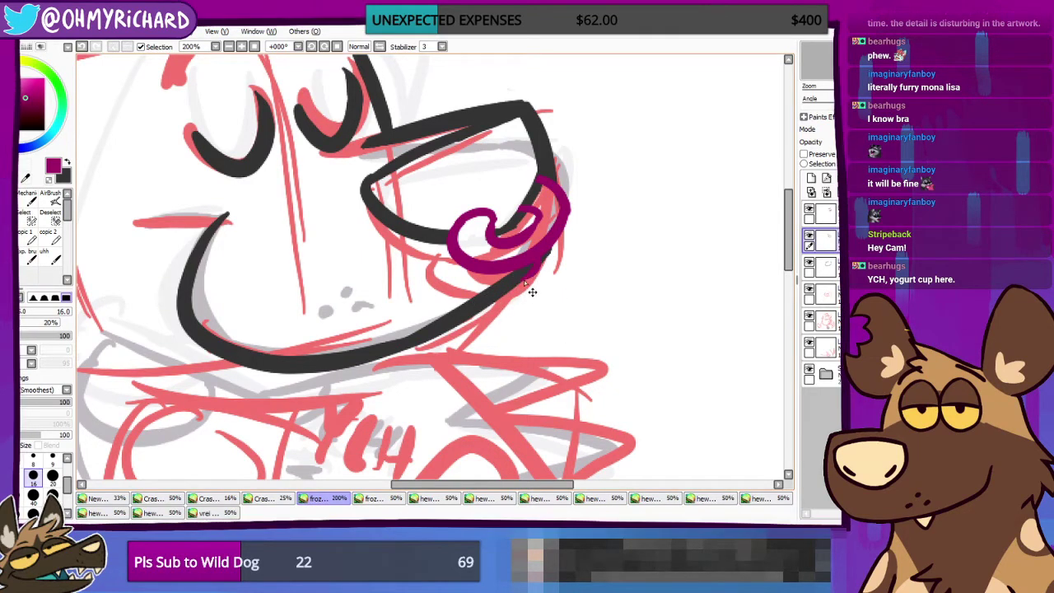
{"action": "left_click_drag", "start_coordinate": [541, 252], "coordinate": [494, 306]}
{"action": "key", "text": "ctrl+z"}
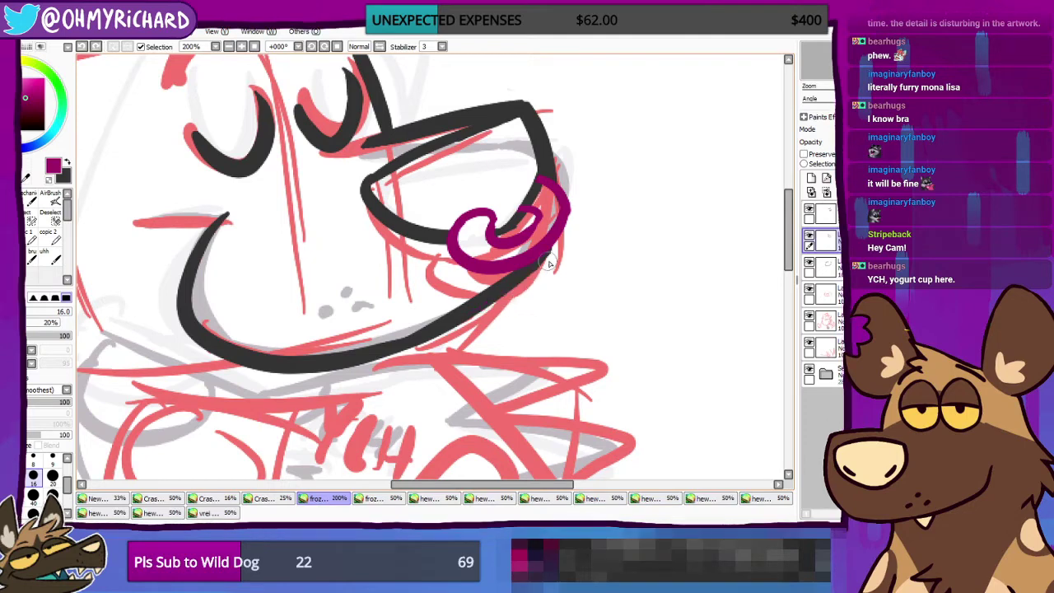
{"action": "left_click_drag", "start_coordinate": [541, 253], "coordinate": [460, 318]}
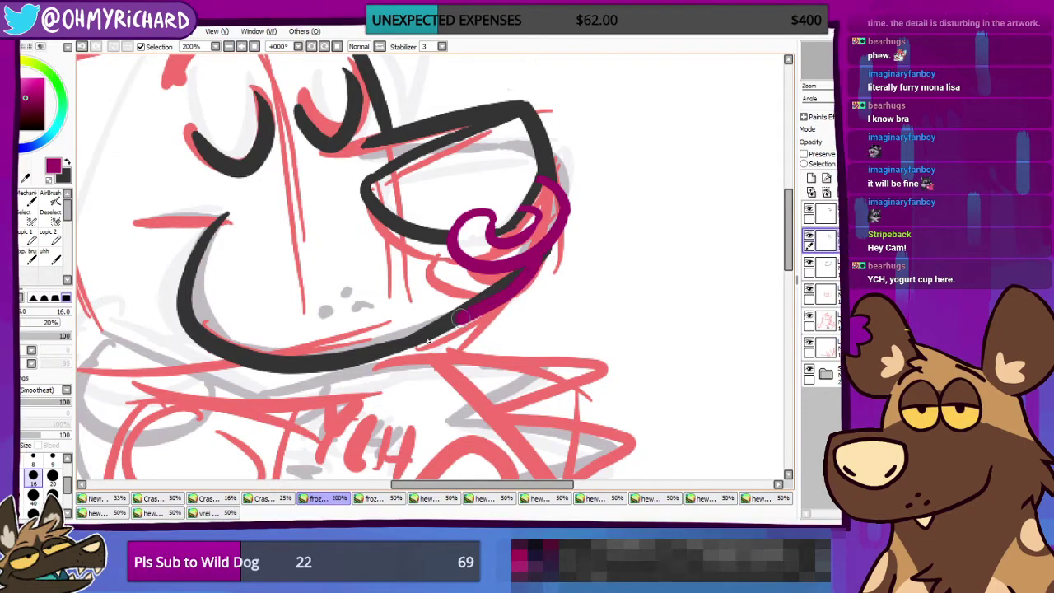
{"action": "key", "text": "ctrl+z"}
{"action": "left_click_drag", "start_coordinate": [344, 359], "coordinate": [513, 282]}
{"action": "key", "text": "ctrl+z"}
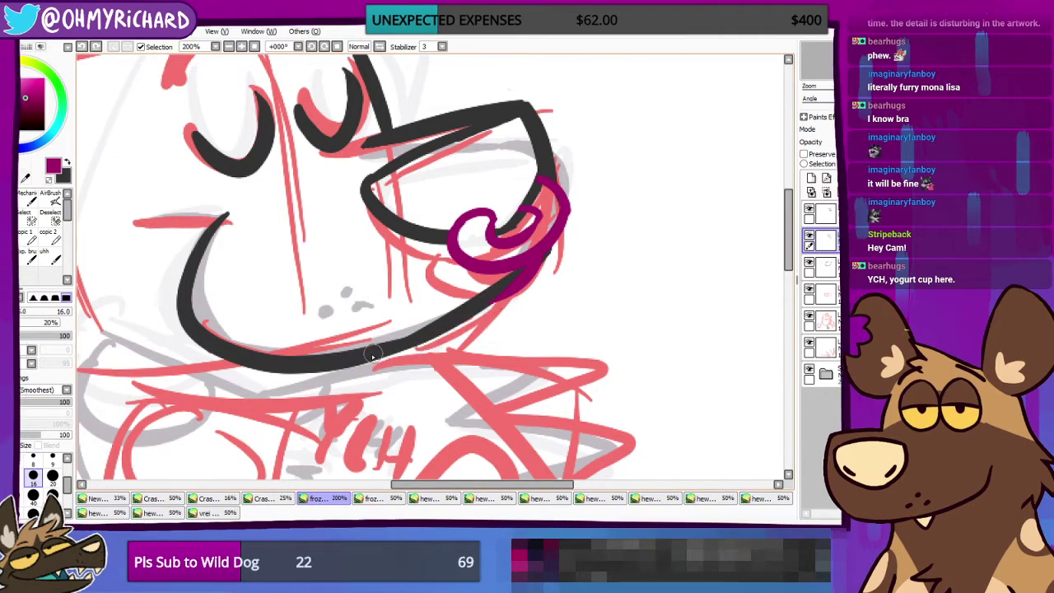
{"action": "left_click_drag", "start_coordinate": [345, 356], "coordinate": [524, 279]}
{"action": "key", "text": "ctrl+z"}
{"action": "mouse_move", "coordinate": [345, 357]}
{"action": "left_mouse_down"}
{"action": "mouse_move", "coordinate": [405, 341]}
{"action": "mouse_move", "coordinate": [521, 278]}
{"action": "left_mouse_up"}
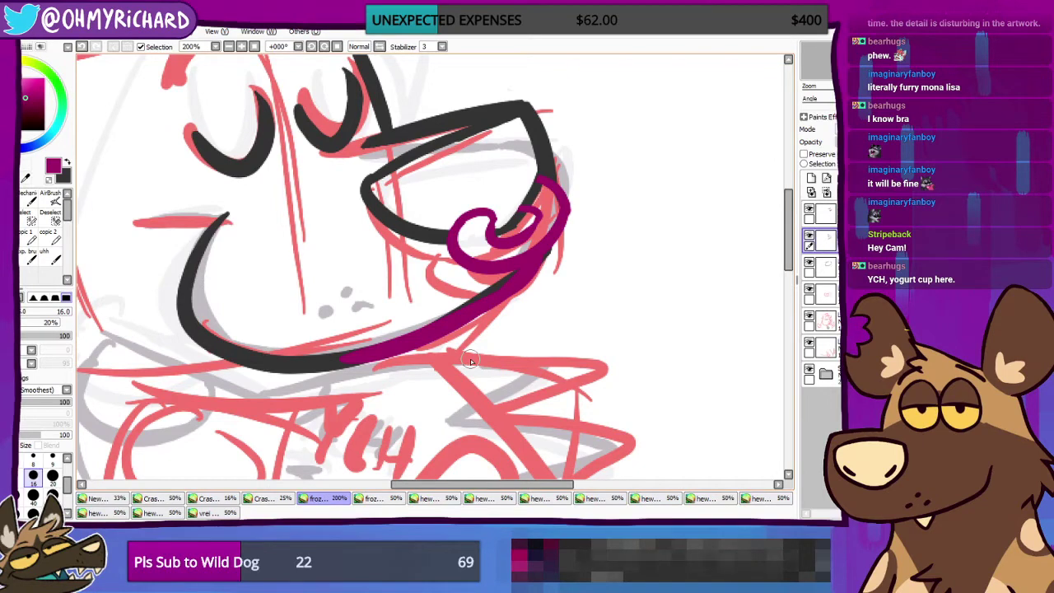
{"action": "key", "text": "e"}
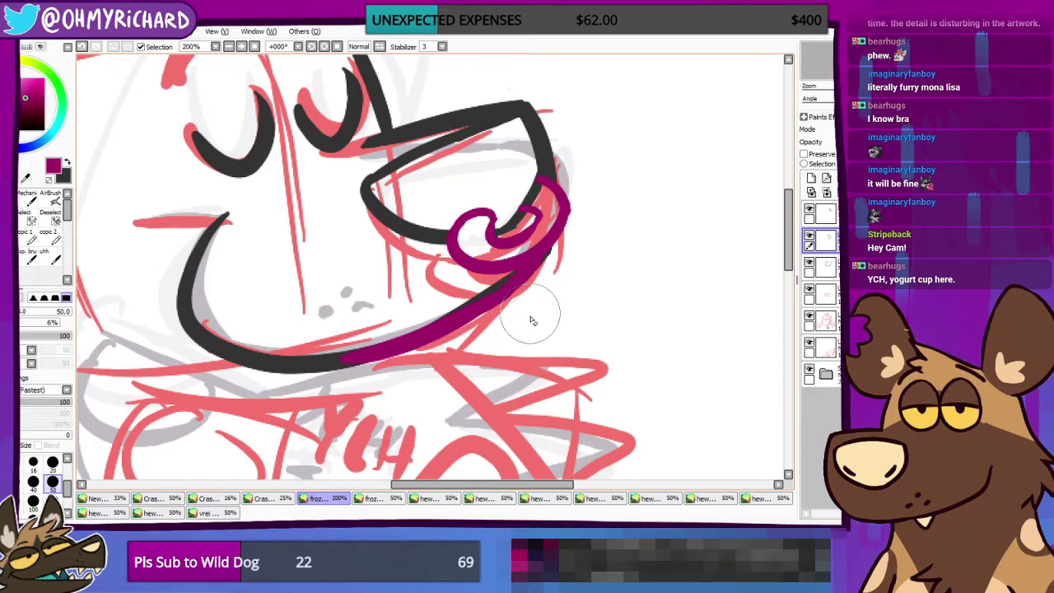
{"action": "key", "text": "ctrl+z"}
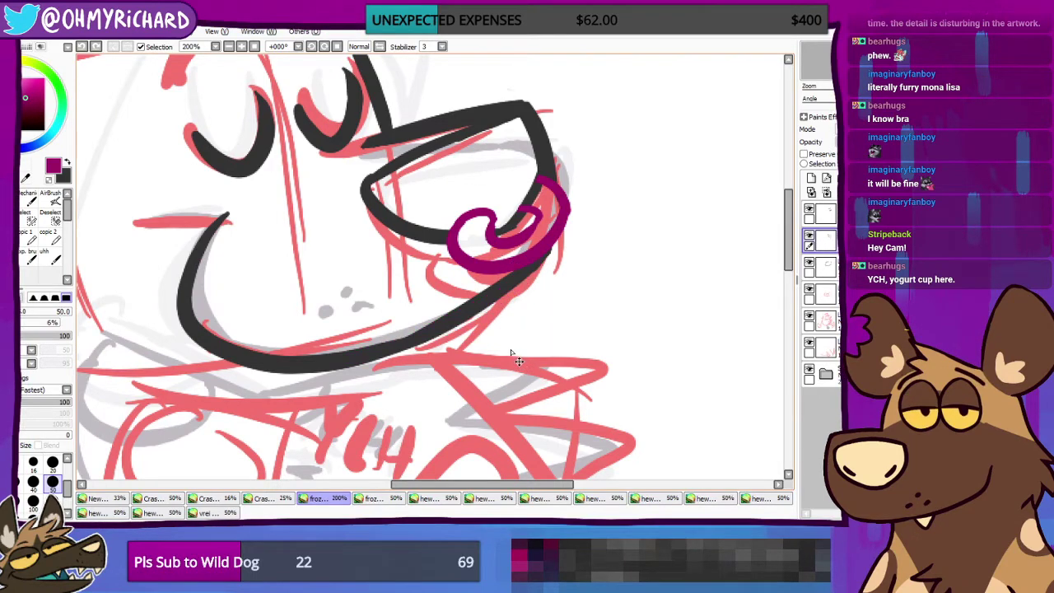
Step: Check which black lines belong to the nose layer by hiding and showing it
{"action": "scroll", "coordinate": [494, 307], "scroll_direction": "down", "scroll_amount": 3}
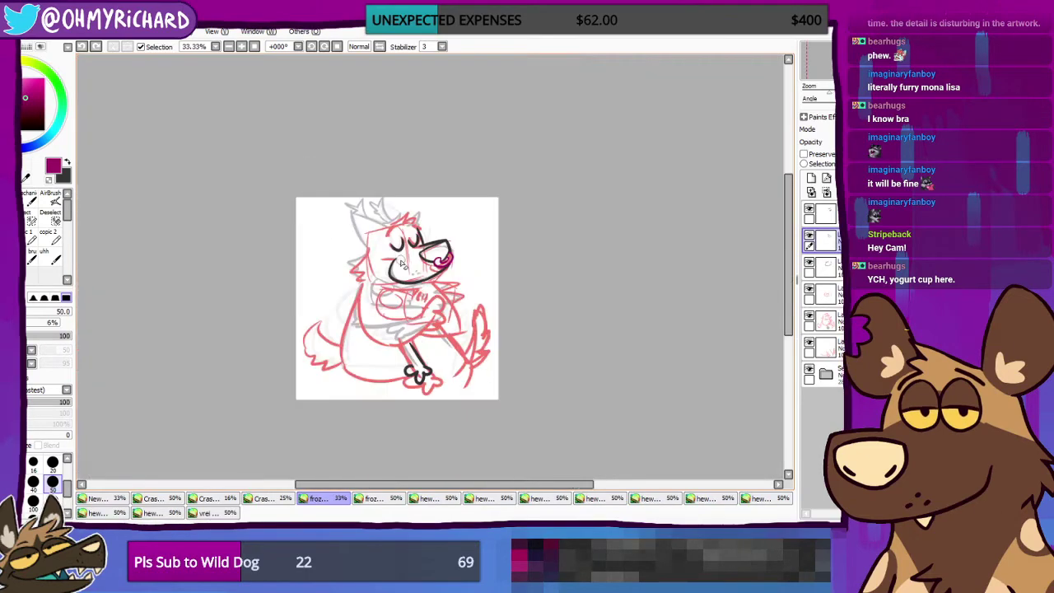
{"action": "scroll", "coordinate": [430, 284], "scroll_direction": "up", "scroll_amount": 2}
{"action": "left_click_drag", "start_coordinate": [429, 283], "coordinate": [577, 283]}
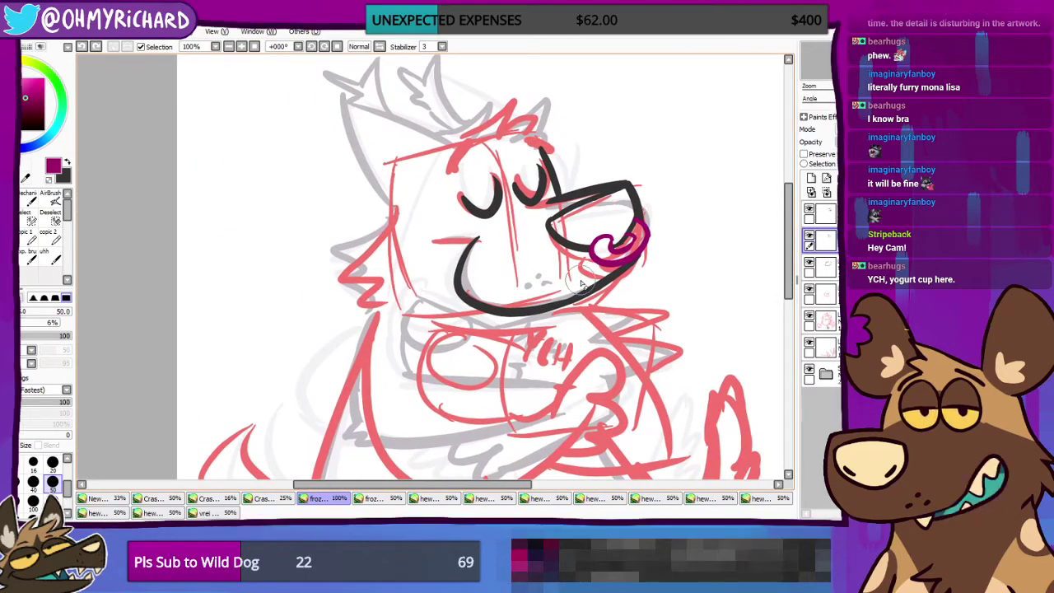
{"action": "key", "text": "ctrl+z"}
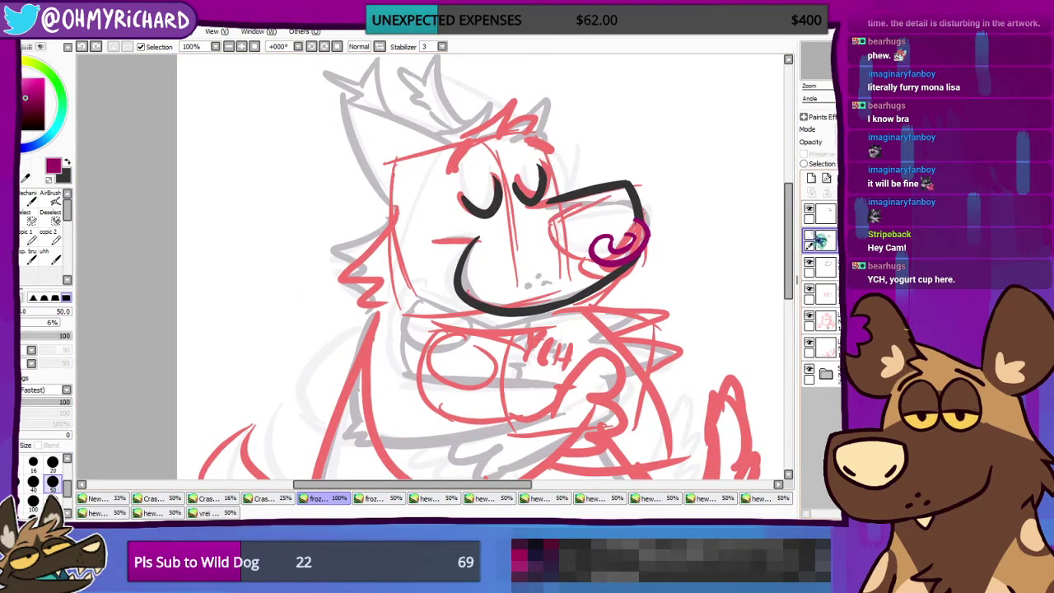
{"action": "key", "text": "ctrl+y"}
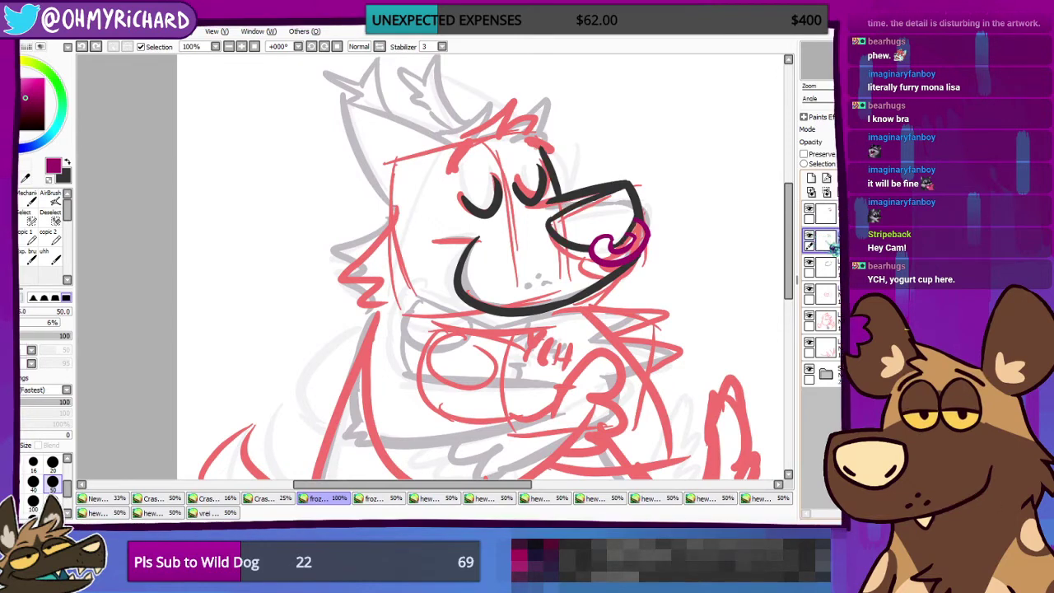
{"action": "key", "text": "n"}
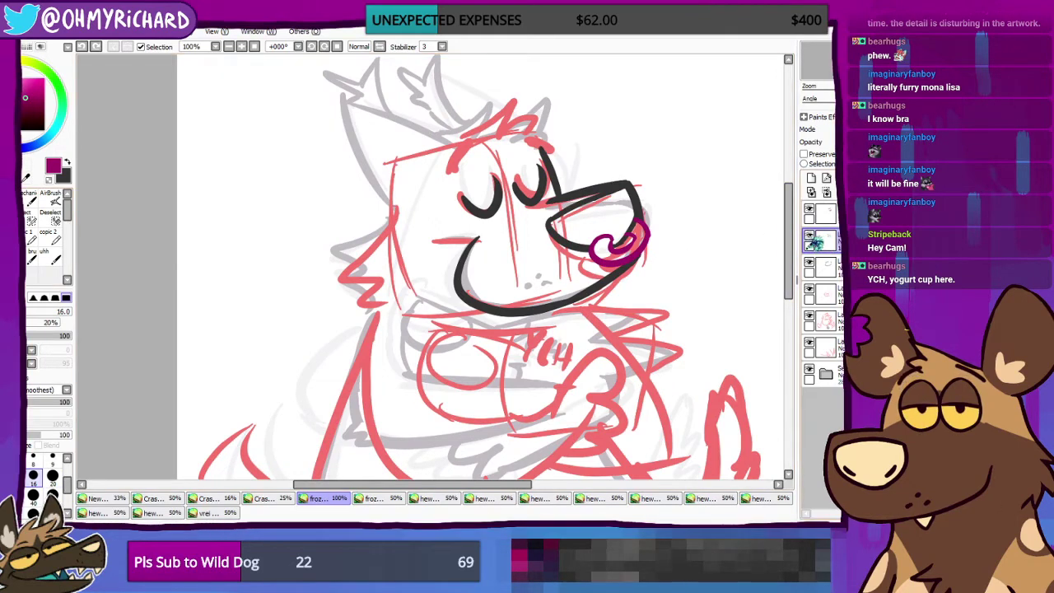
{"action": "left_click", "coordinate": [809, 236]}
{"action": "left_click", "coordinate": [809, 237]}
Step: Ink the two outlined eyebrows in black above the closed eyes on the layer holding the muzzle line
{"action": "left_click", "coordinate": [811, 267]}
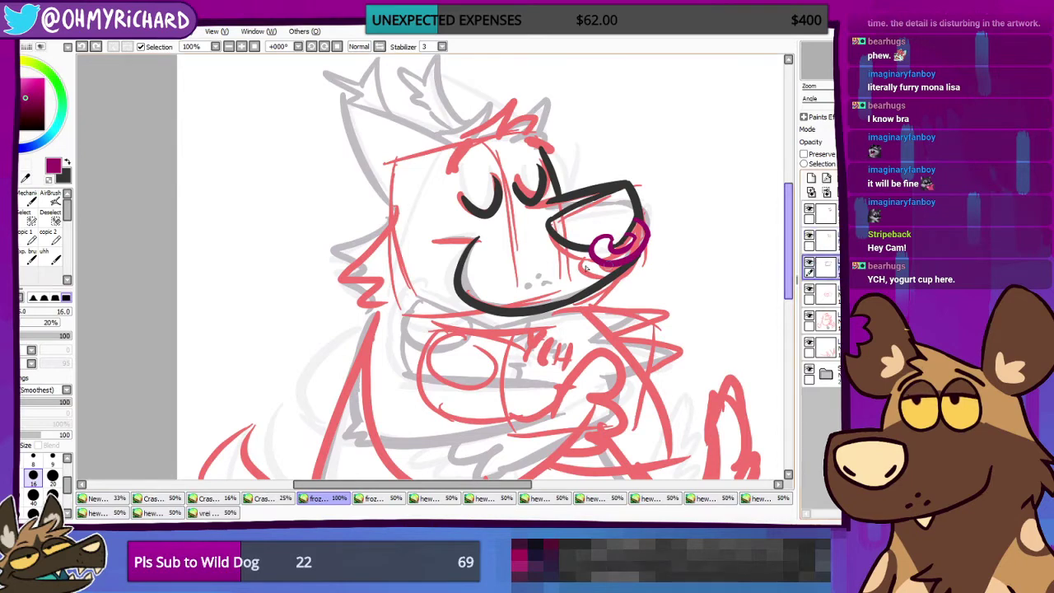
{"action": "key", "text": "x"}
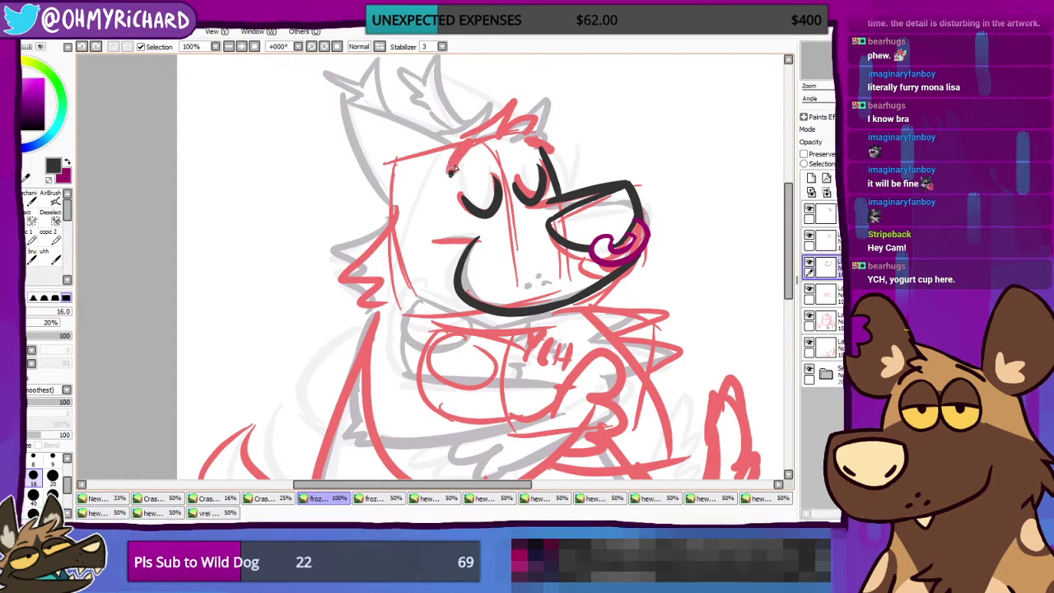
{"action": "left_click_drag", "start_coordinate": [469, 138], "coordinate": [442, 179]}
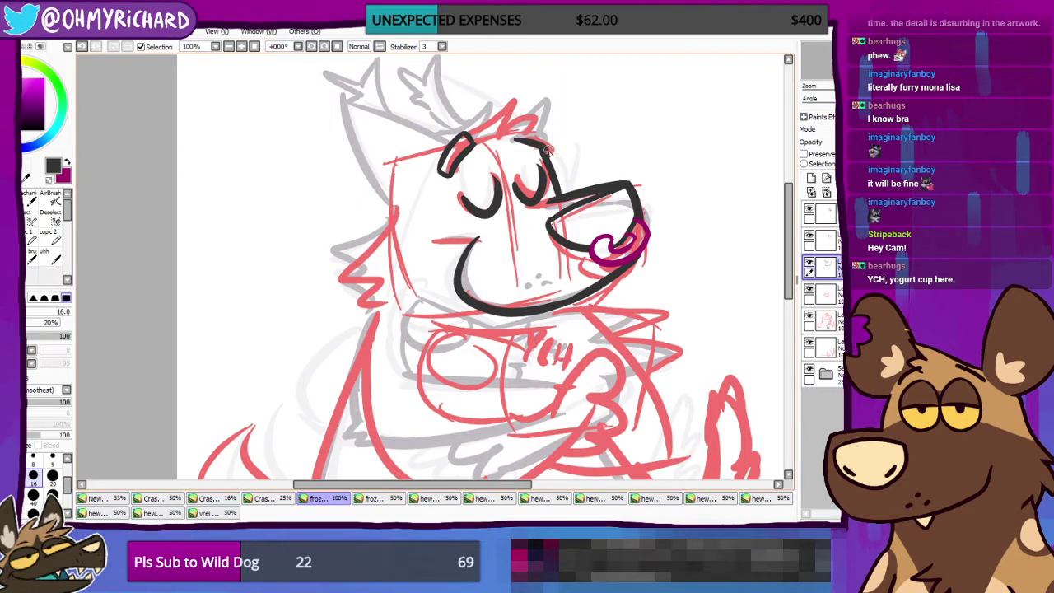
{"action": "left_click_drag", "start_coordinate": [517, 125], "coordinate": [555, 144]}
{"action": "key", "text": "ctrl+z"}
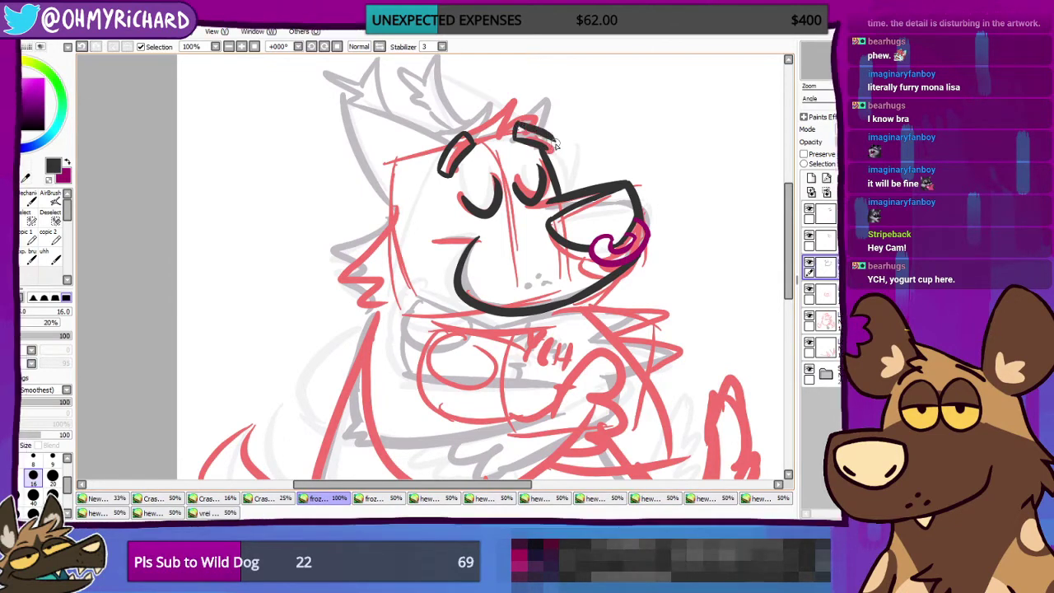
{"action": "key", "text": "ctrl+z"}
{"action": "left_click_drag", "start_coordinate": [515, 124], "coordinate": [557, 143]}
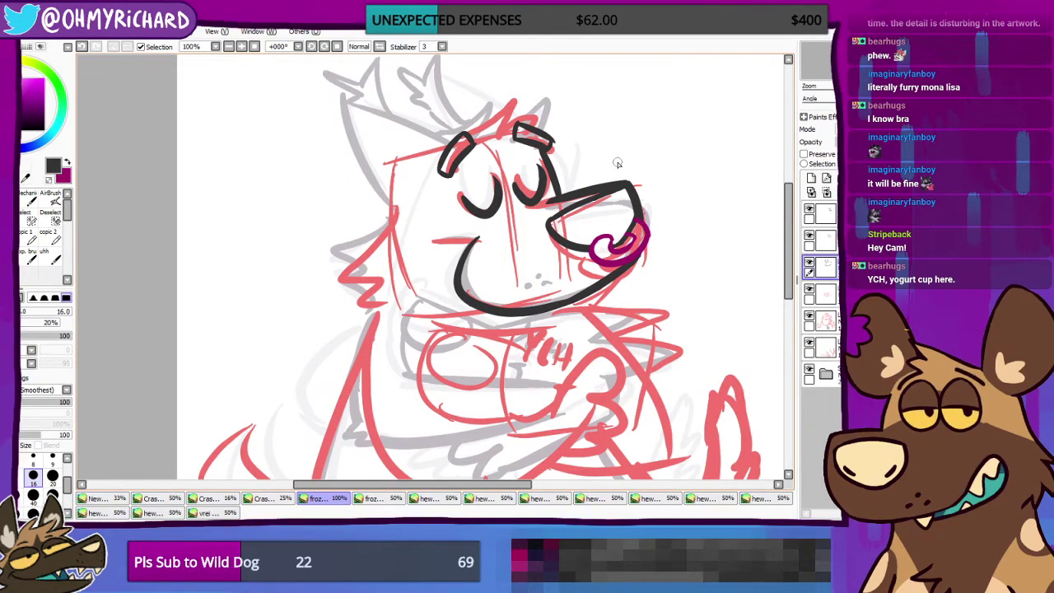
Step: Try to ink the cheek fur edge and the pointed hair tuft above the brows in black
{"action": "left_click_drag", "start_coordinate": [819, 67], "coordinate": [821, 68]}
{"action": "left_click", "coordinate": [809, 262]}
{"action": "left_click", "coordinate": [809, 262]}
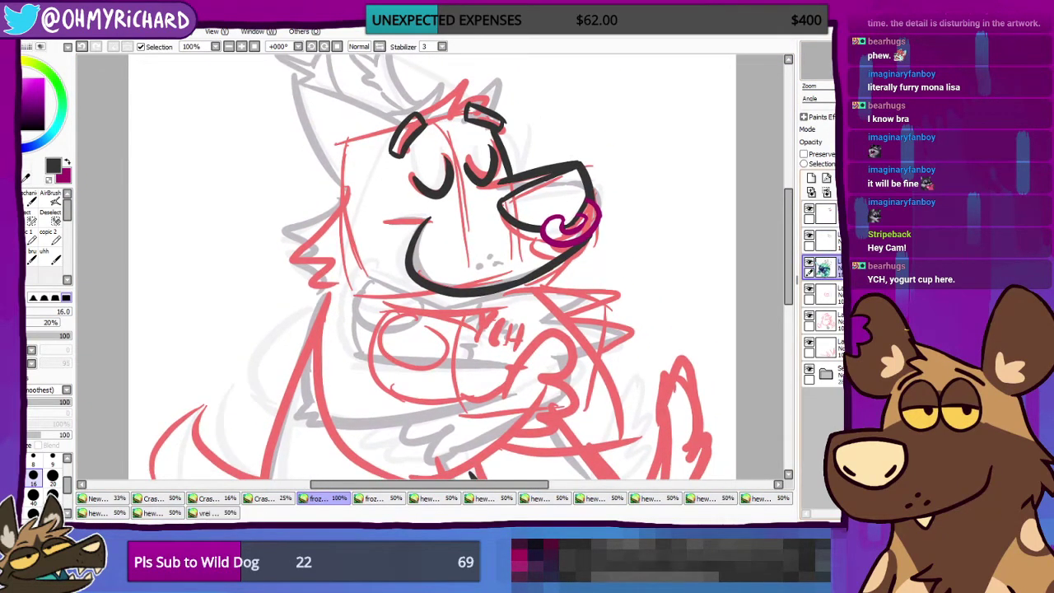
{"action": "left_click_drag", "start_coordinate": [311, 252], "coordinate": [291, 259]}
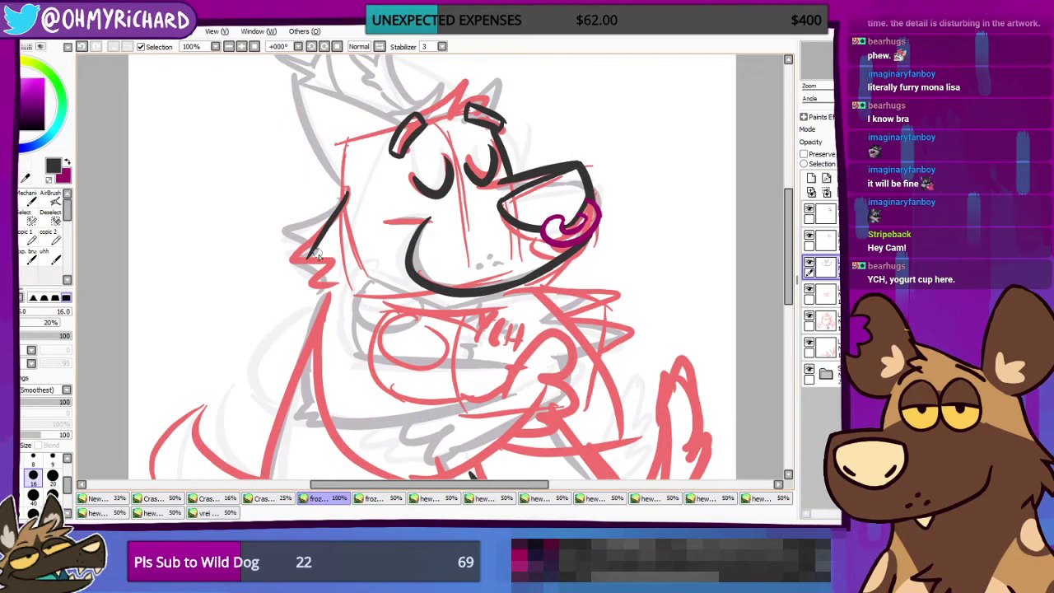
{"action": "key", "text": "ctrl+z"}
{"action": "left_click_drag", "start_coordinate": [389, 194], "coordinate": [410, 248]}
{"action": "left_click_drag", "start_coordinate": [446, 164], "coordinate": [493, 129]}
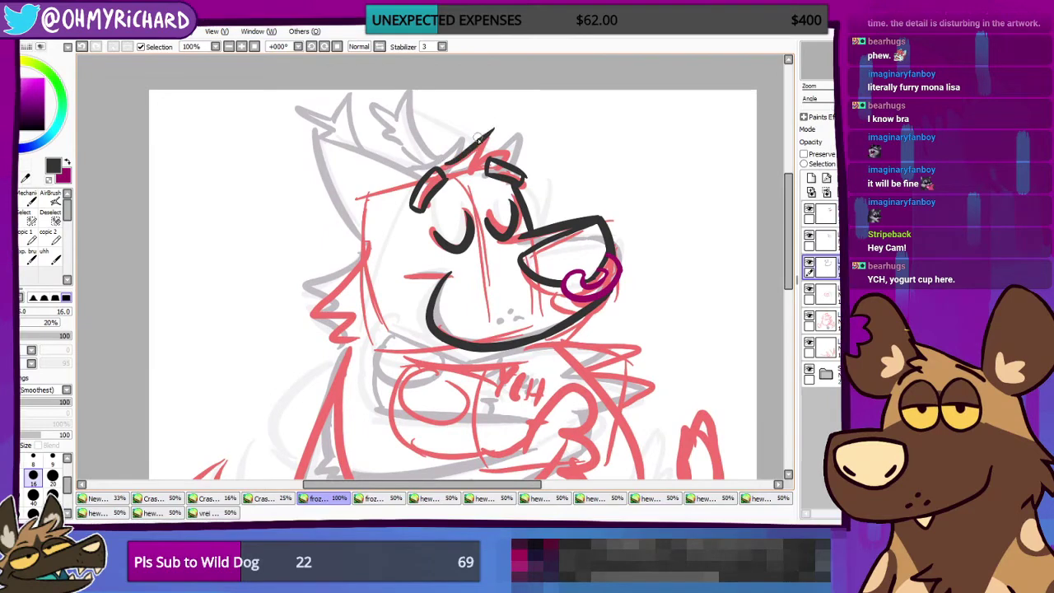
{"action": "key", "text": "ctrl+z"}
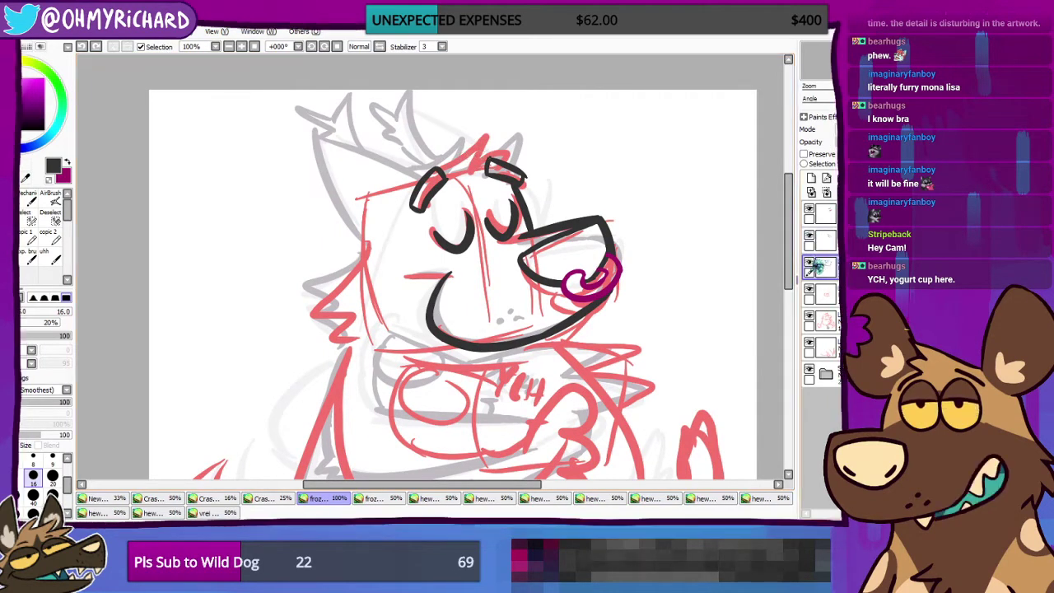
Step: Move to the nose layer and try several black strokes for the pointed fur tufts on the back of the cheek
{"action": "left_click", "coordinate": [809, 262]}
{"action": "left_click", "coordinate": [809, 263]}
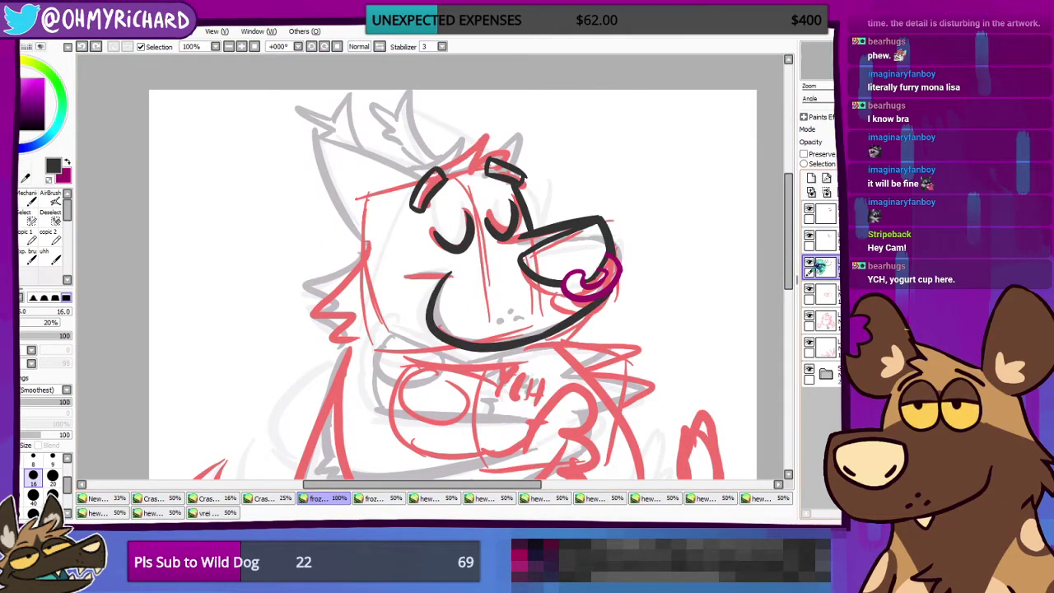
{"action": "left_click", "coordinate": [816, 240]}
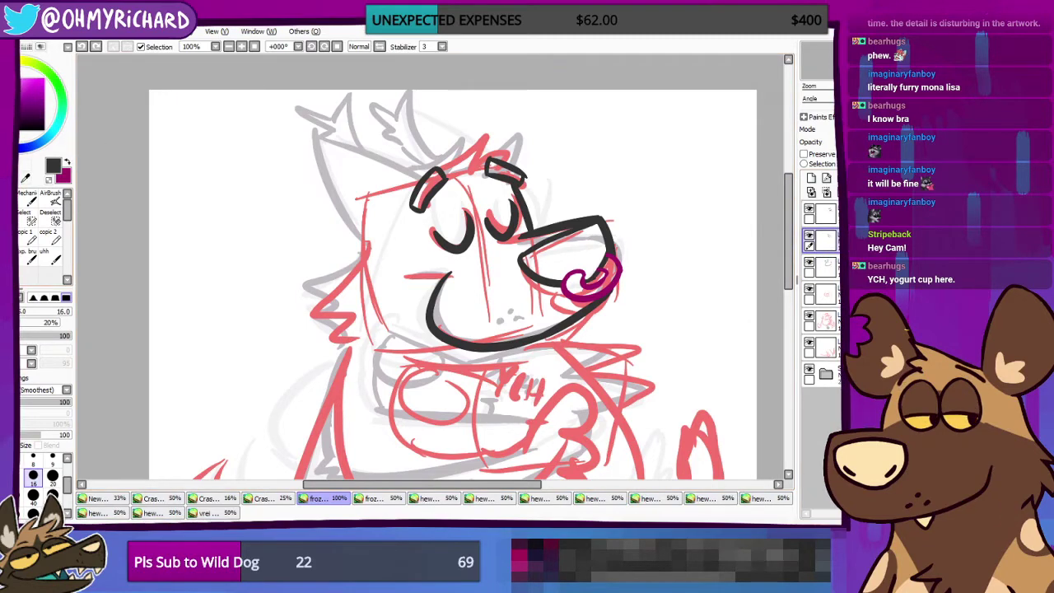
{"action": "mouse_move", "coordinate": [334, 288]}
{"action": "left_mouse_down"}
{"action": "mouse_move", "coordinate": [340, 253]}
{"action": "mouse_move", "coordinate": [311, 275]}
{"action": "left_mouse_up"}
{"action": "key", "text": "ctrl+z"}
{"action": "left_click_drag", "start_coordinate": [370, 212], "coordinate": [320, 277]}
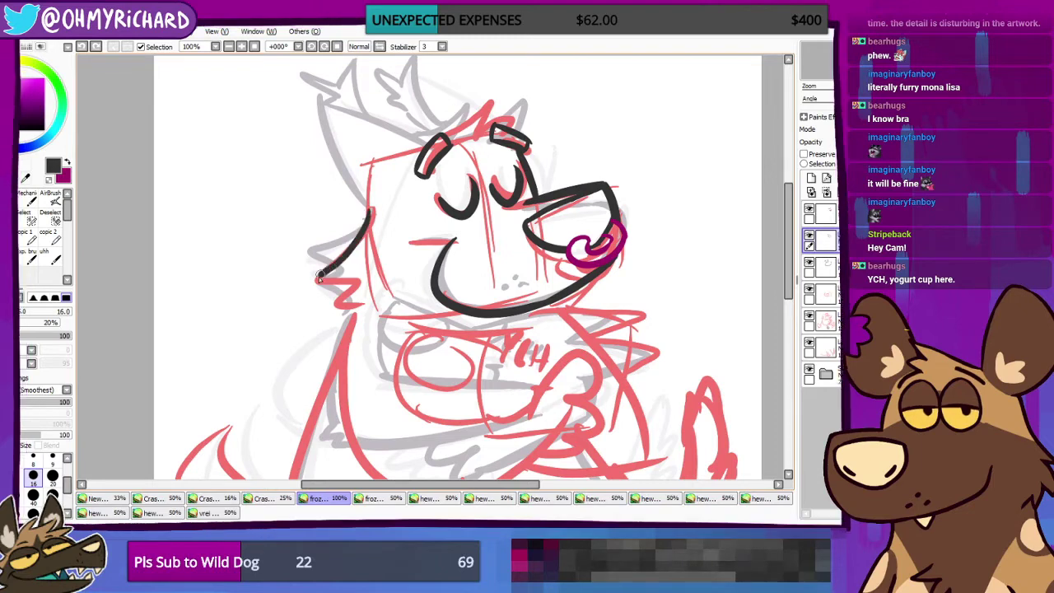
{"action": "key", "text": "ctrl+z"}
{"action": "left_click_drag", "start_coordinate": [367, 221], "coordinate": [357, 250]}
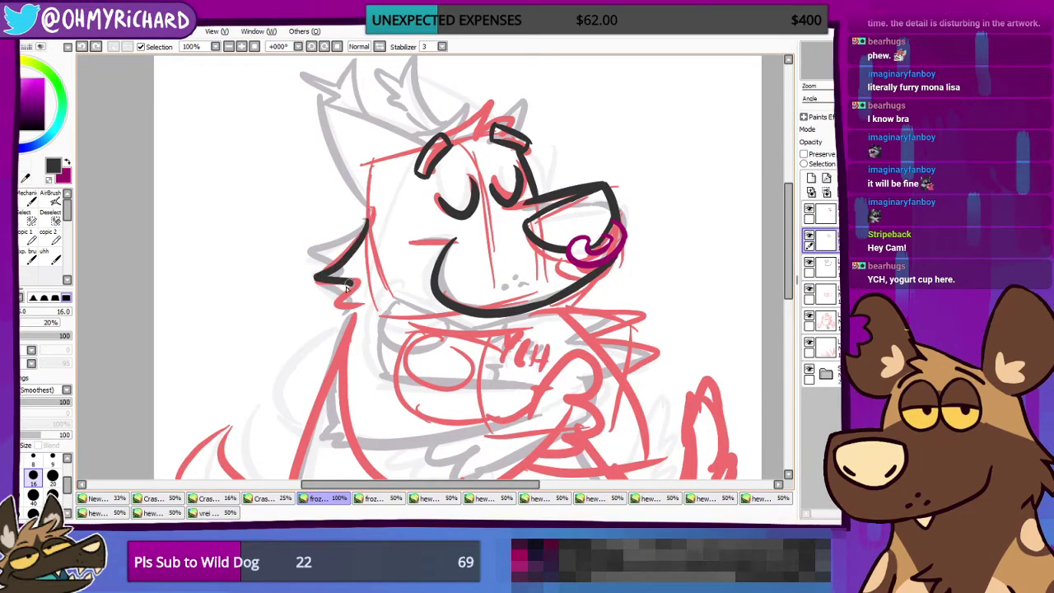
{"action": "key", "text": "ctrl+z"}
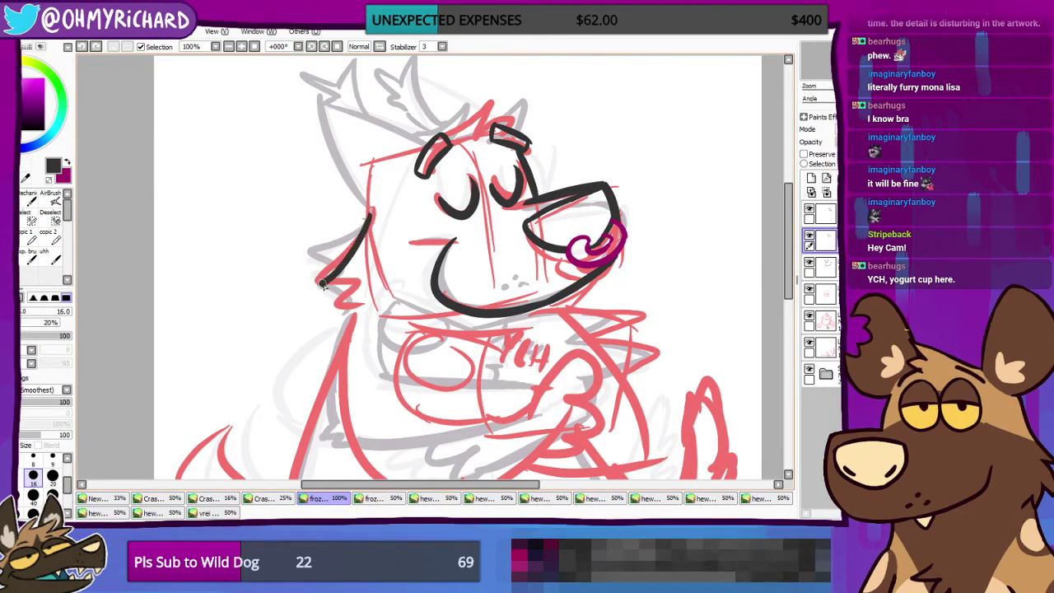
{"action": "key", "text": "ctrl+z"}
{"action": "left_click_drag", "start_coordinate": [366, 220], "coordinate": [324, 275]}
{"action": "key", "text": "ctrl+z"}
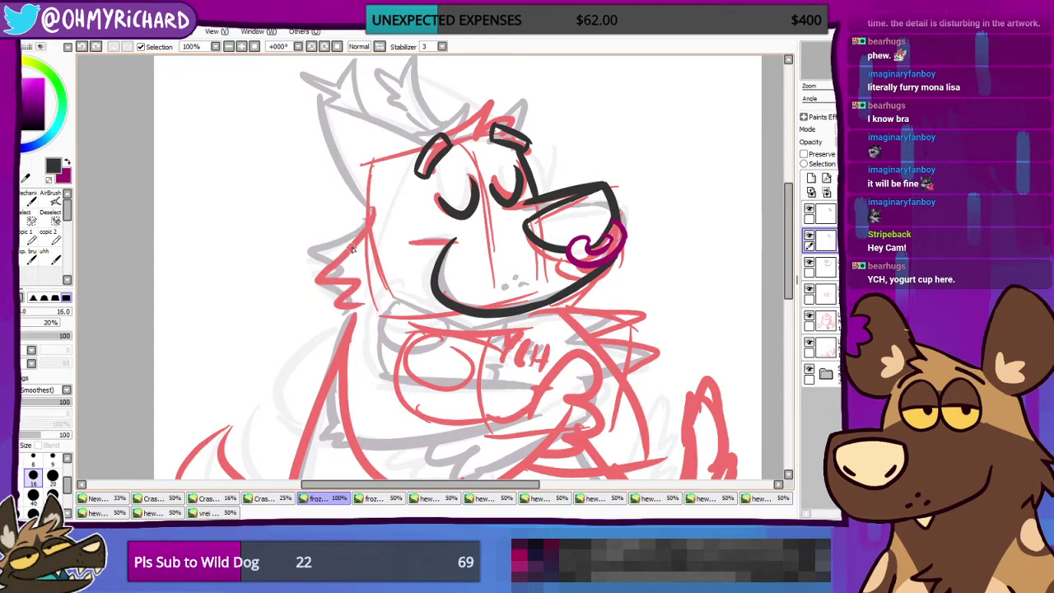
{"action": "mouse_move", "coordinate": [360, 235]}
{"action": "left_mouse_down"}
{"action": "mouse_move", "coordinate": [316, 289]}
{"action": "mouse_move", "coordinate": [348, 289]}
{"action": "mouse_move", "coordinate": [328, 307]}
{"action": "left_mouse_up"}
{"action": "mouse_move", "coordinate": [365, 232]}
{"action": "left_mouse_down"}
{"action": "mouse_move", "coordinate": [319, 278]}
{"action": "mouse_move", "coordinate": [357, 303]}
{"action": "left_mouse_up"}
{"action": "key", "text": "ctrl+z"}
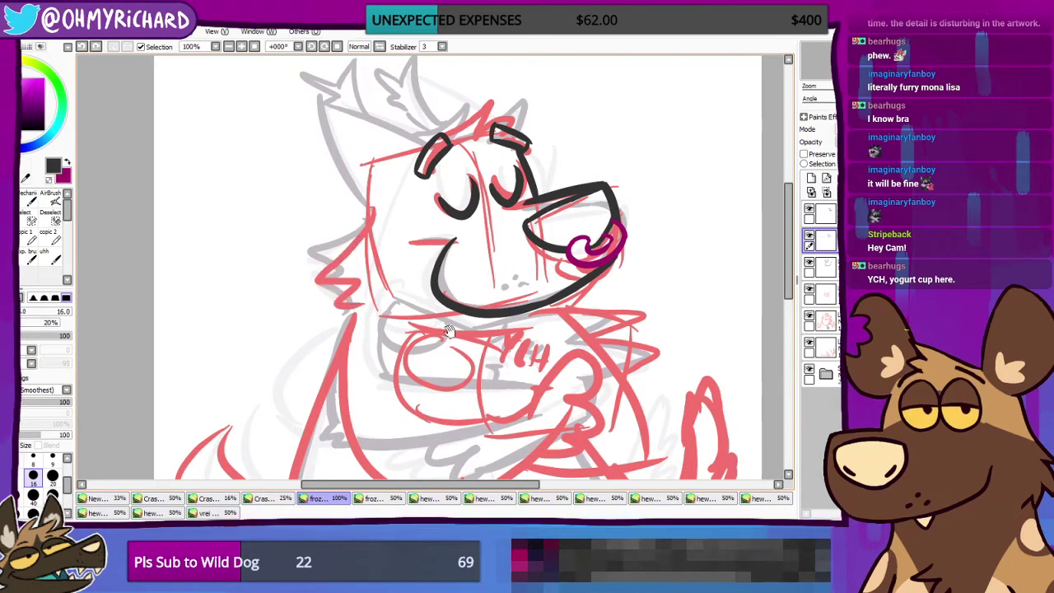
Step: Ink the lower jaw line in black as a curved stroke just beneath the smiling muzzle line
{"action": "mouse_move", "coordinate": [472, 339]}
{"action": "left_mouse_down"}
{"action": "mouse_move", "coordinate": [385, 301]}
{"action": "mouse_move", "coordinate": [469, 289]}
{"action": "left_mouse_up"}
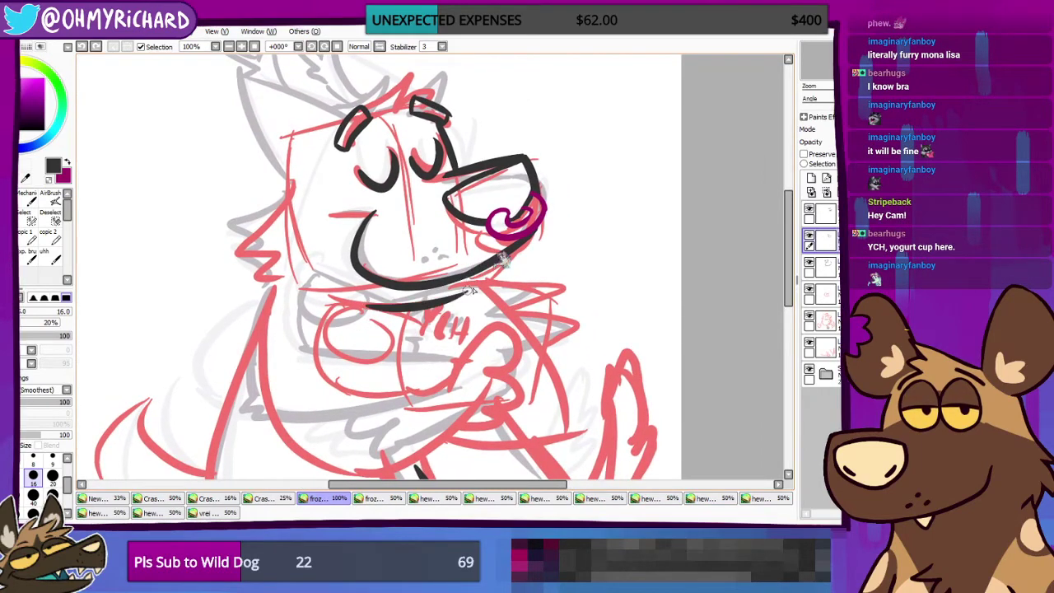
{"action": "left_click_drag", "start_coordinate": [349, 303], "coordinate": [458, 290]}
{"action": "key", "text": "ctrl+z"}
{"action": "mouse_move", "coordinate": [350, 301]}
{"action": "left_mouse_down"}
{"action": "mouse_move", "coordinate": [376, 309]}
{"action": "mouse_move", "coordinate": [487, 274]}
{"action": "mouse_move", "coordinate": [433, 298]}
{"action": "mouse_move", "coordinate": [466, 290]}
{"action": "left_mouse_up"}
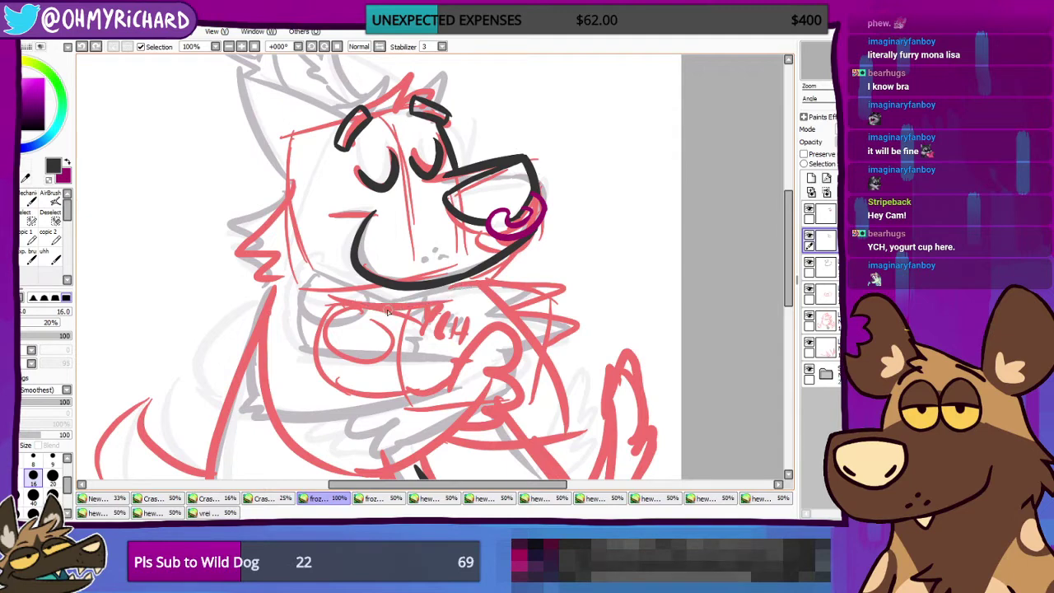
{"action": "mouse_move", "coordinate": [349, 302]}
{"action": "left_mouse_down"}
{"action": "mouse_move", "coordinate": [409, 309]}
{"action": "mouse_move", "coordinate": [468, 283]}
{"action": "left_mouse_up"}
{"action": "key", "text": "ctrl+z"}
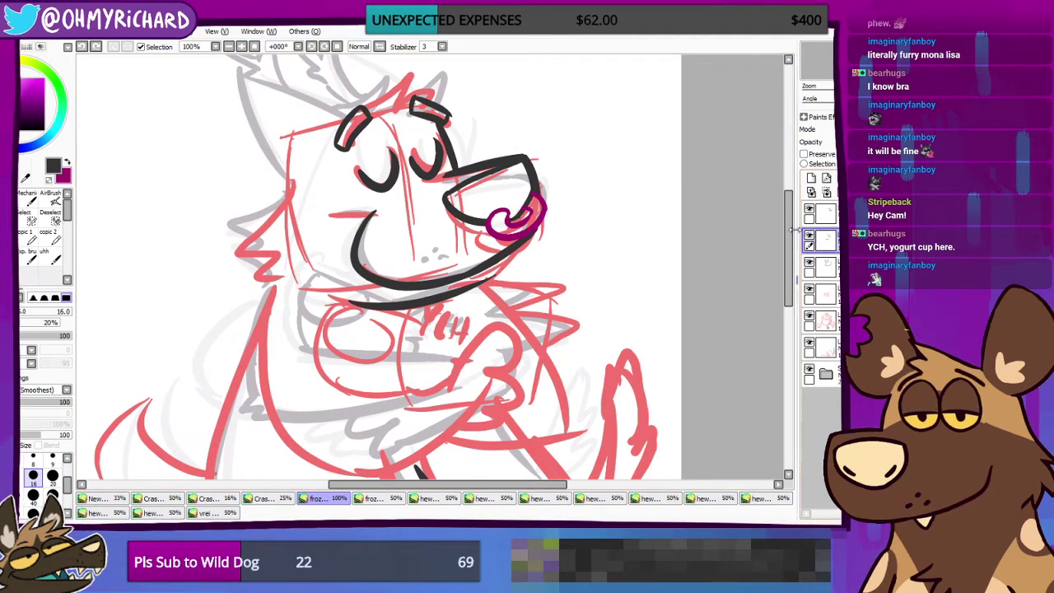
{"action": "left_click_drag", "start_coordinate": [494, 272], "coordinate": [533, 261]}
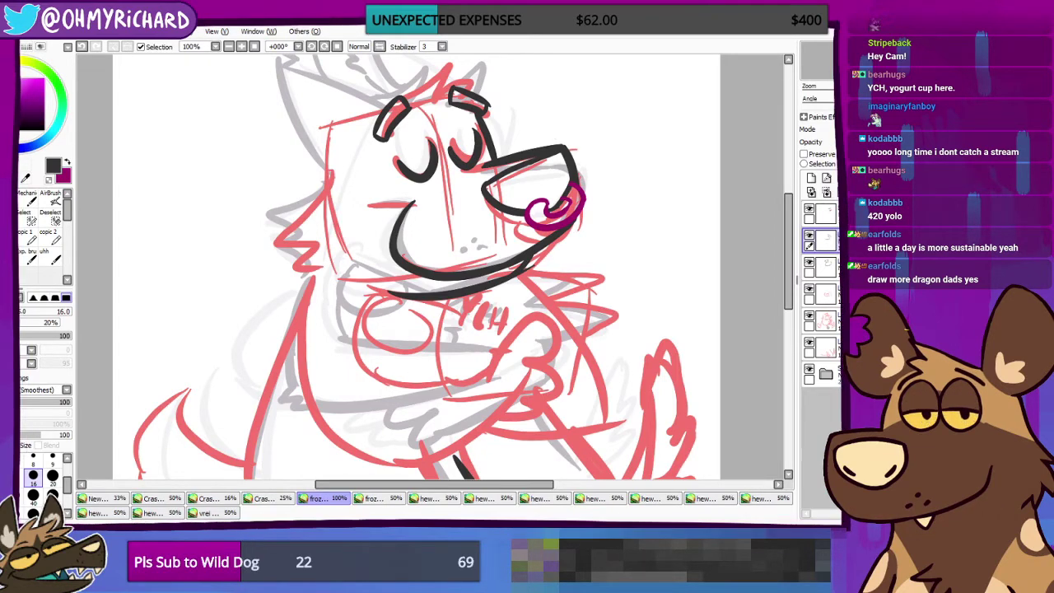
Step: Ink the pointed hair tuft above the eyebrows in black on the layer holding the muzzle line
{"action": "left_click", "coordinate": [54, 198]}
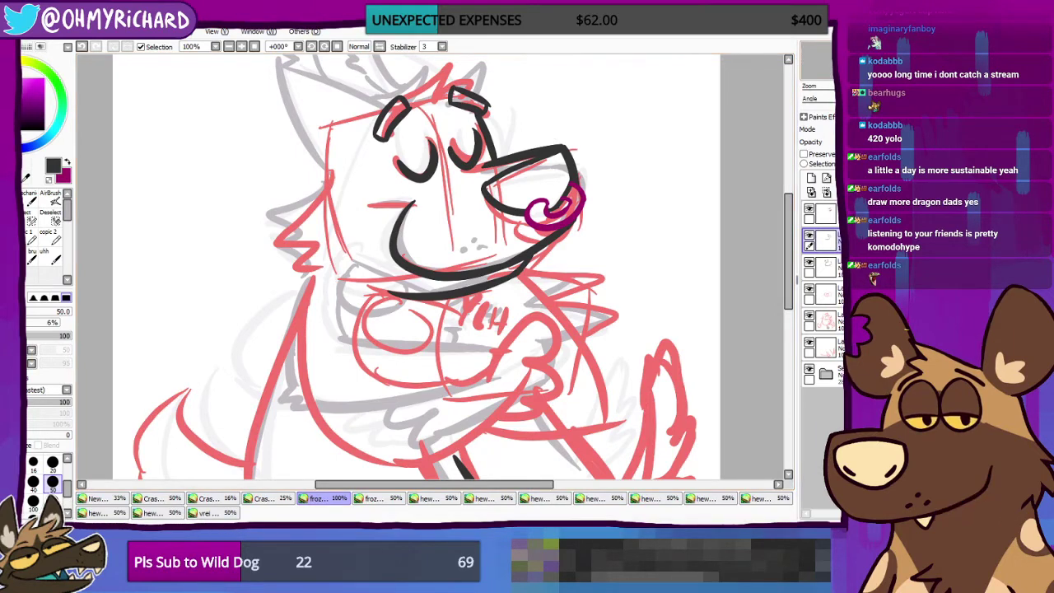
{"action": "left_click_drag", "start_coordinate": [824, 69], "coordinate": [824, 61]}
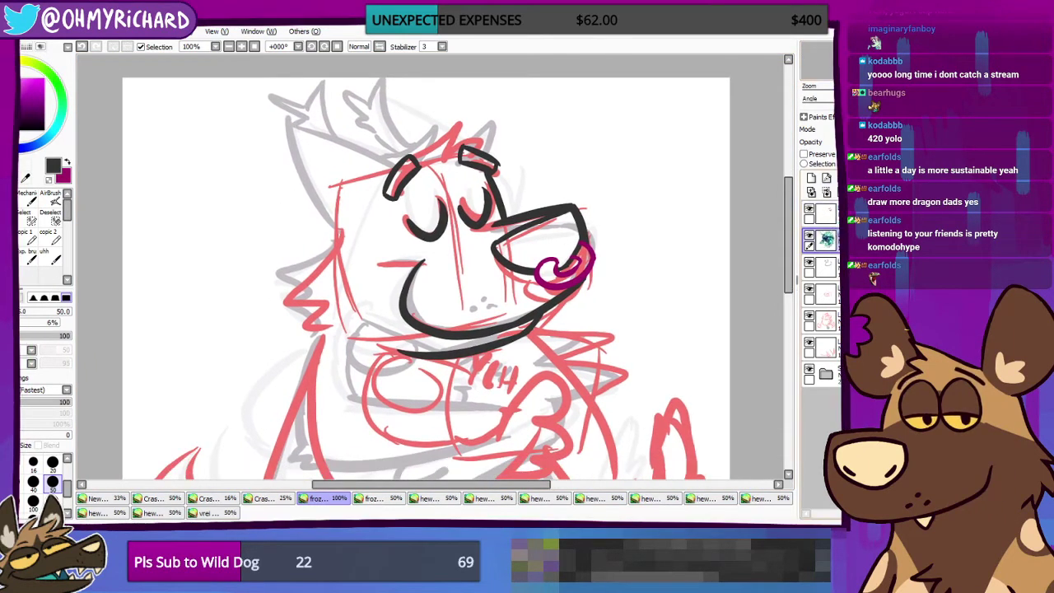
{"action": "left_click", "coordinate": [810, 234]}
{"action": "left_click", "coordinate": [809, 235]}
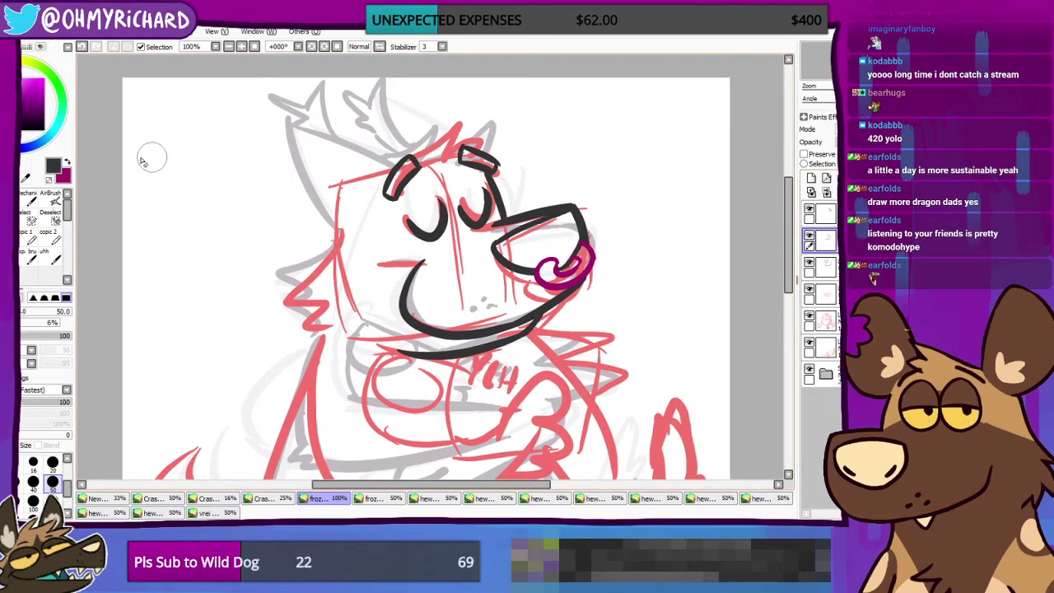
{"action": "left_click", "coordinate": [31, 198]}
{"action": "left_click", "coordinate": [811, 240]}
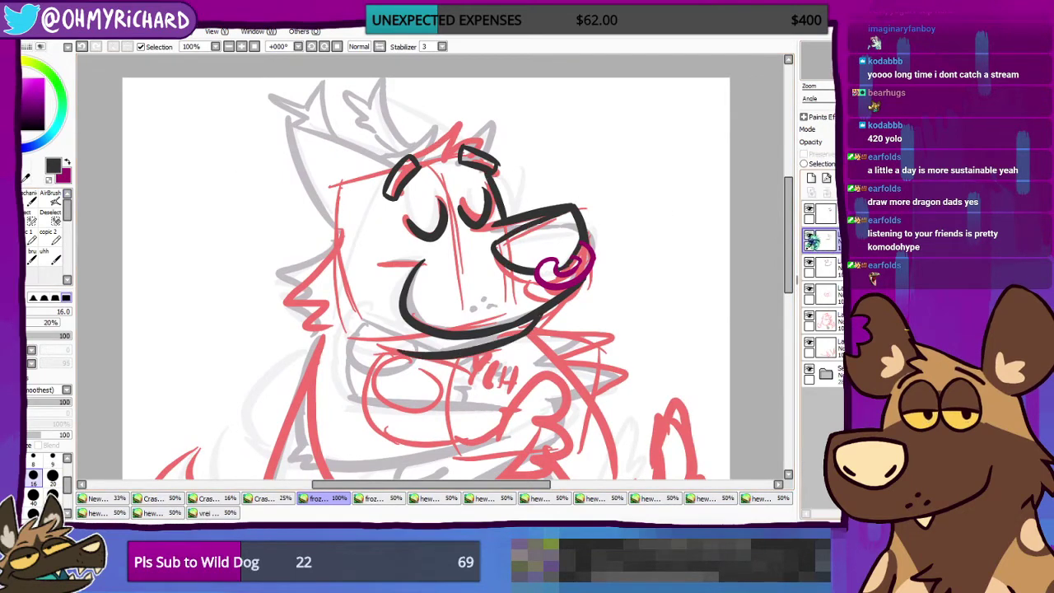
{"action": "left_click_drag", "start_coordinate": [413, 157], "coordinate": [461, 122]}
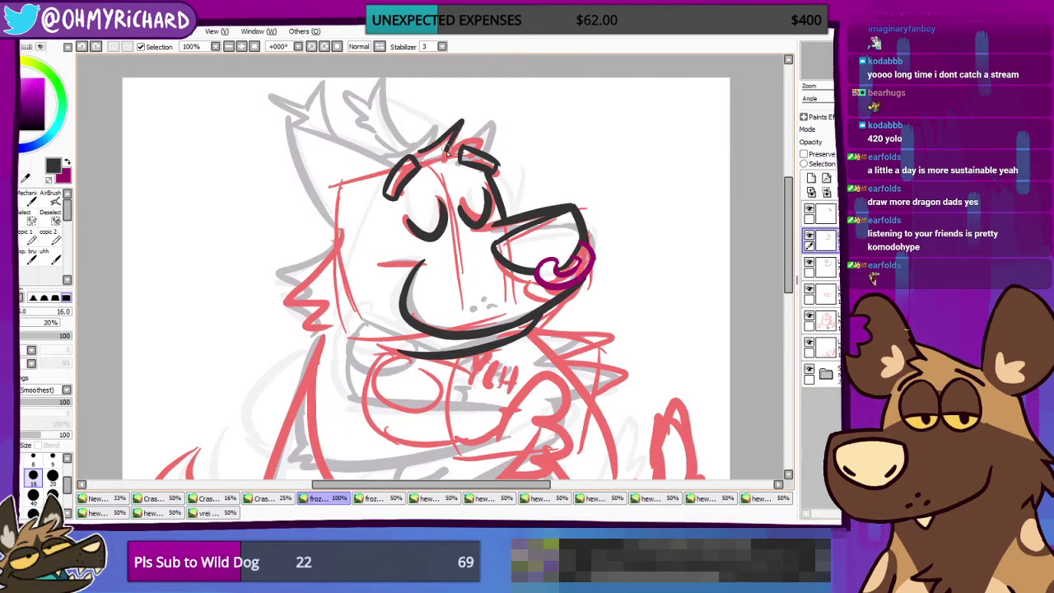
{"action": "left_click_drag", "start_coordinate": [447, 152], "coordinate": [478, 141]}
{"action": "key", "text": "ctrl+z"}
{"action": "key", "text": "ctrl+z"}
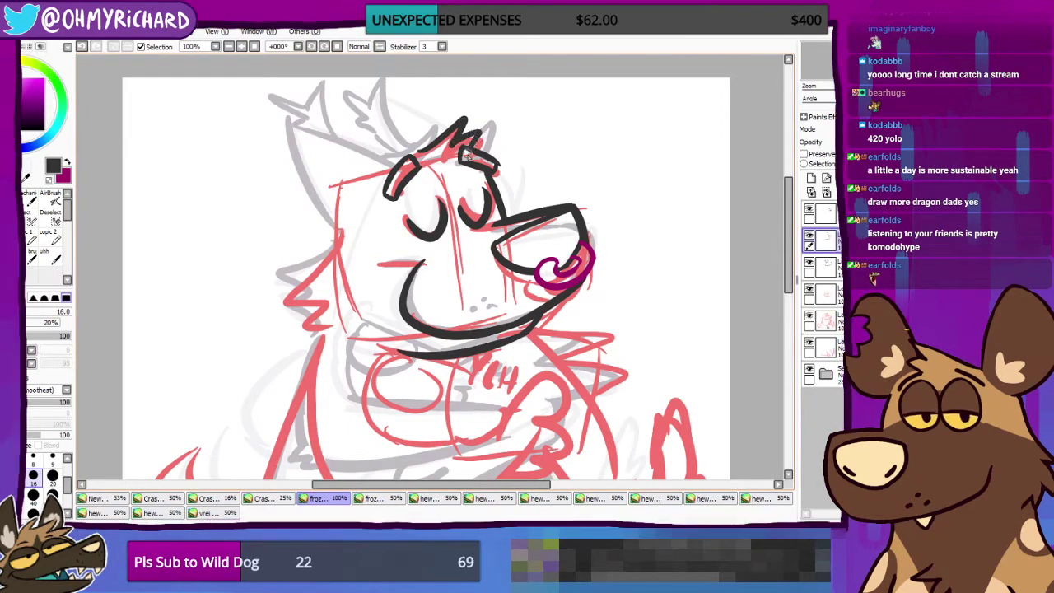
{"action": "key", "text": "ctrl+z"}
{"action": "mouse_move", "coordinate": [418, 152]}
{"action": "left_mouse_down"}
{"action": "mouse_move", "coordinate": [458, 122]}
{"action": "mouse_move", "coordinate": [466, 149]}
{"action": "left_mouse_up"}
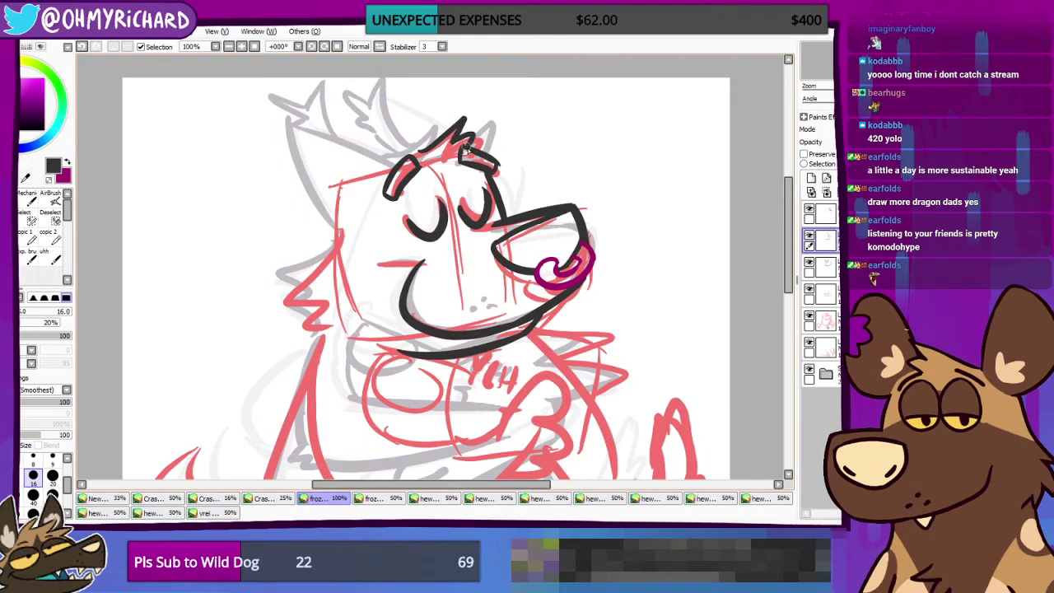
Step: Ink the pointed fur tufts at the back of the wolf's cheek in black over the red sketch
{"action": "mouse_move", "coordinate": [345, 231]}
{"action": "left_mouse_down"}
{"action": "mouse_move", "coordinate": [302, 298]}
{"action": "mouse_move", "coordinate": [319, 238]}
{"action": "mouse_move", "coordinate": [303, 268]}
{"action": "left_mouse_up"}
{"action": "key", "text": "ctrl+z"}
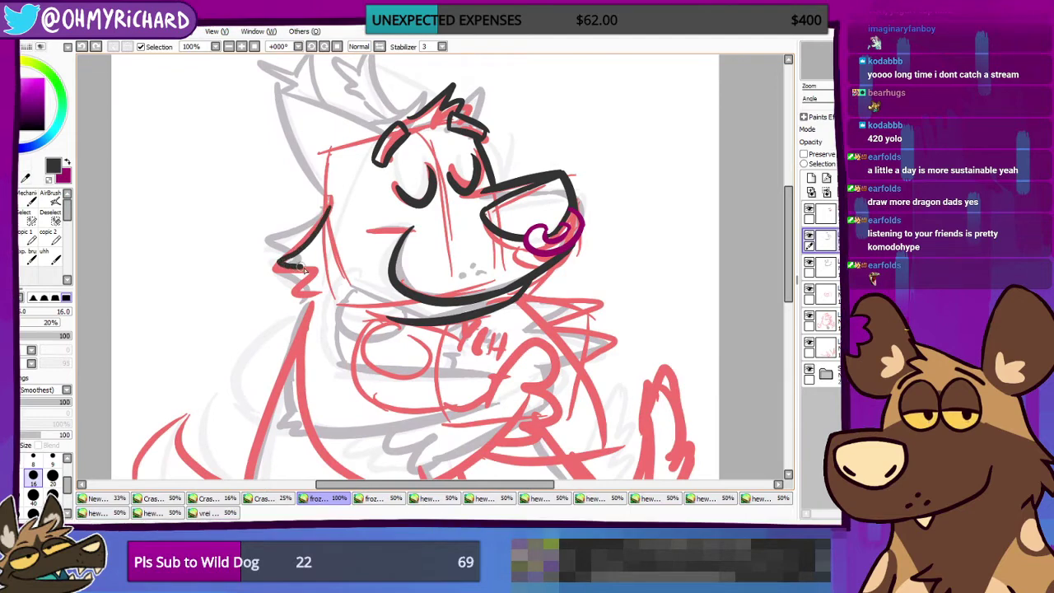
{"action": "mouse_move", "coordinate": [325, 214]}
{"action": "left_mouse_down"}
{"action": "mouse_move", "coordinate": [284, 263]}
{"action": "mouse_move", "coordinate": [301, 274]}
{"action": "mouse_move", "coordinate": [285, 288]}
{"action": "mouse_move", "coordinate": [313, 293]}
{"action": "left_mouse_up"}
{"action": "key", "text": "ctrl+z"}
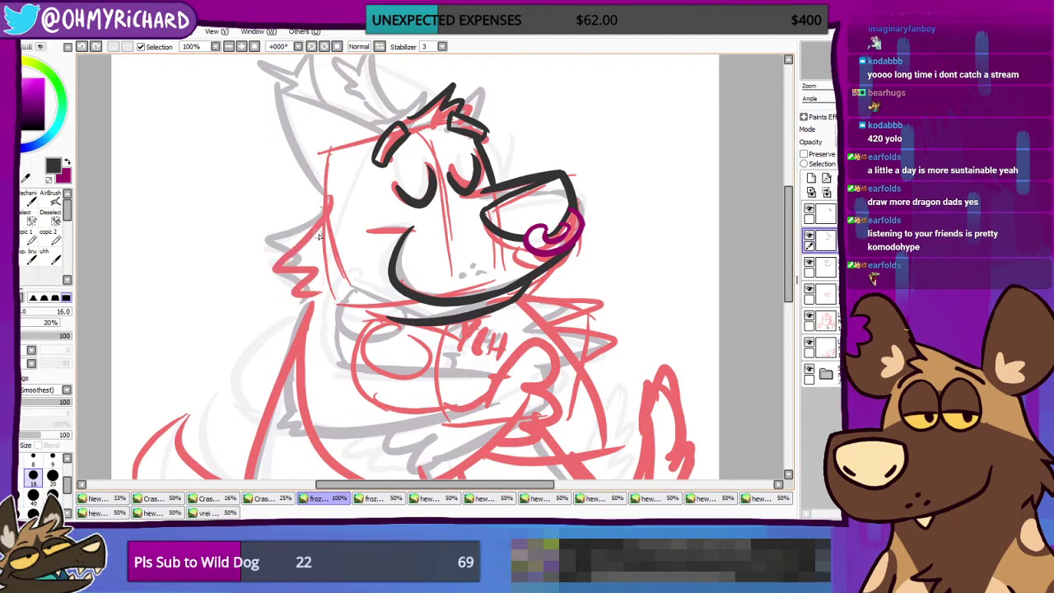
{"action": "left_click_drag", "start_coordinate": [329, 205], "coordinate": [312, 243]}
{"action": "key", "text": "ctrl+z"}
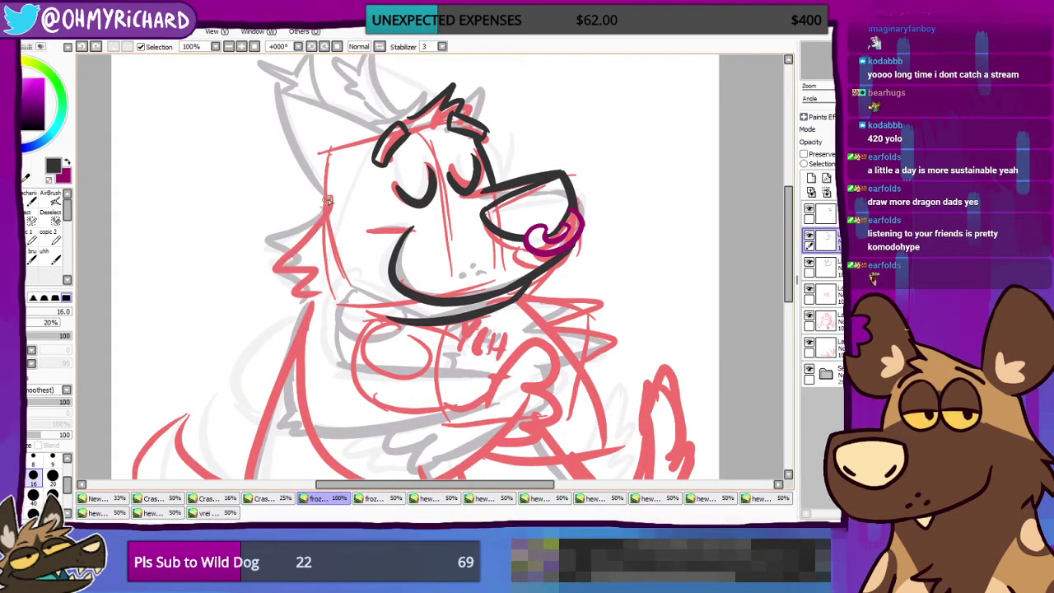
{"action": "mouse_move", "coordinate": [328, 202]}
{"action": "left_mouse_down"}
{"action": "mouse_move", "coordinate": [283, 272]}
{"action": "mouse_move", "coordinate": [310, 275]}
{"action": "left_mouse_up"}
{"action": "key", "text": "ctrl+z"}
{"action": "key", "text": "ctrl+z"}
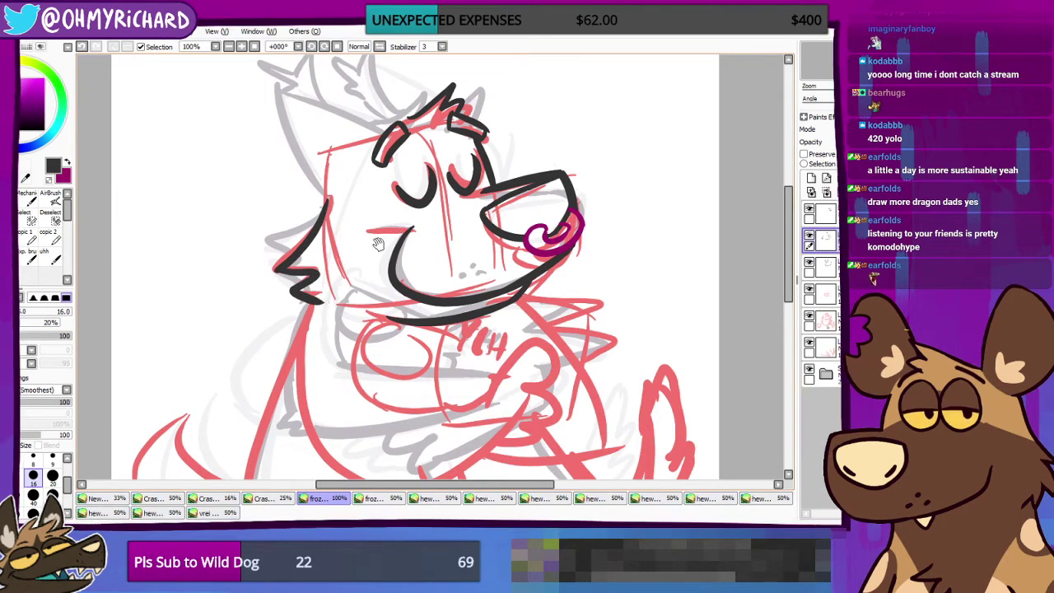
Step: Ink the large ear's upper edge and curved back edge in black, joining the brow and the cheek fur
{"action": "left_click_drag", "start_coordinate": [373, 260], "coordinate": [316, 320]}
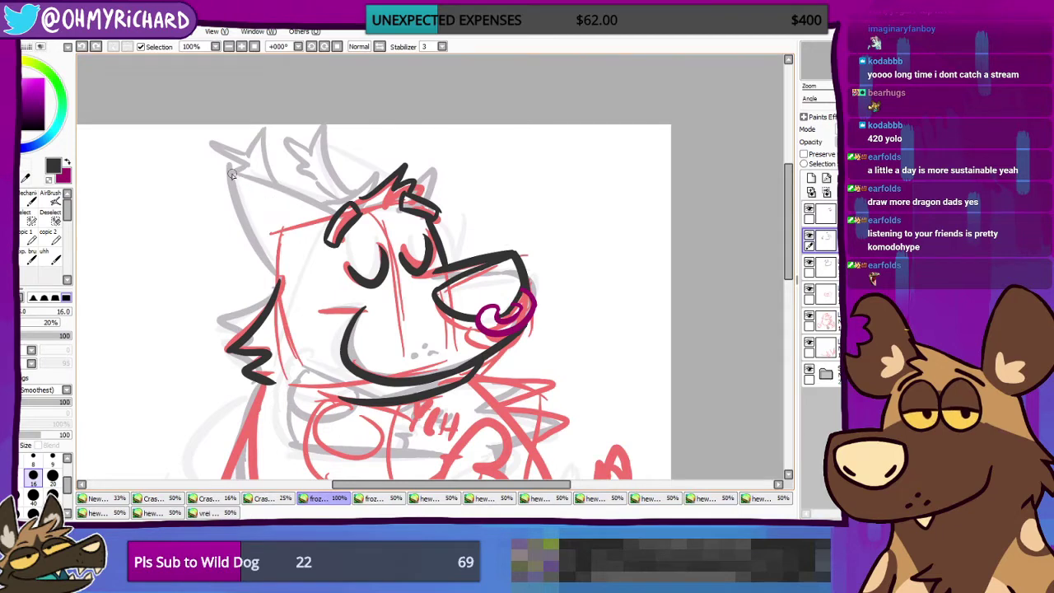
{"action": "left_click_drag", "start_coordinate": [232, 175], "coordinate": [325, 209]}
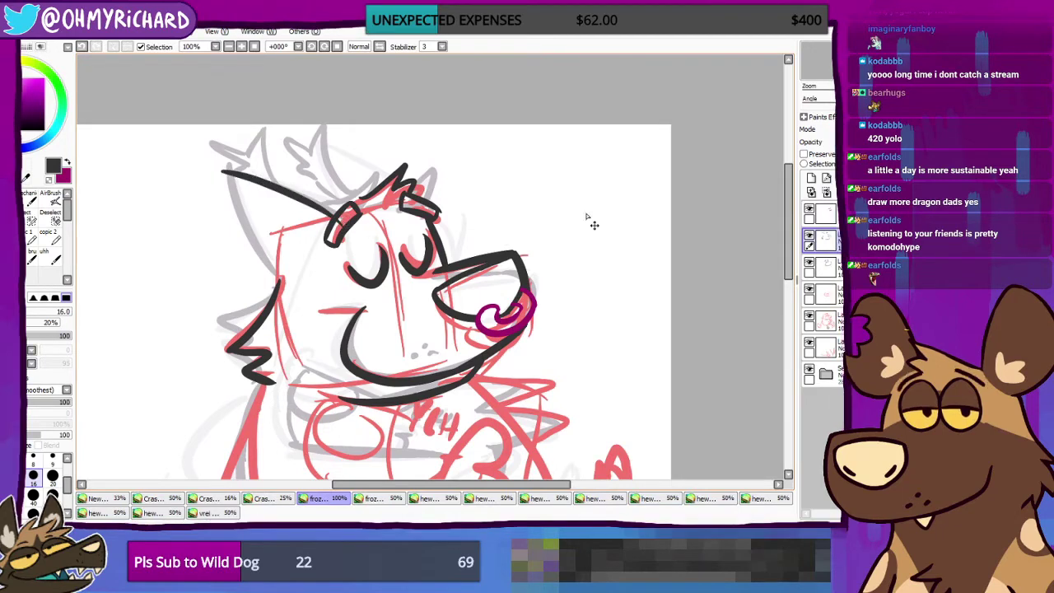
{"action": "key", "text": "ctrl+z"}
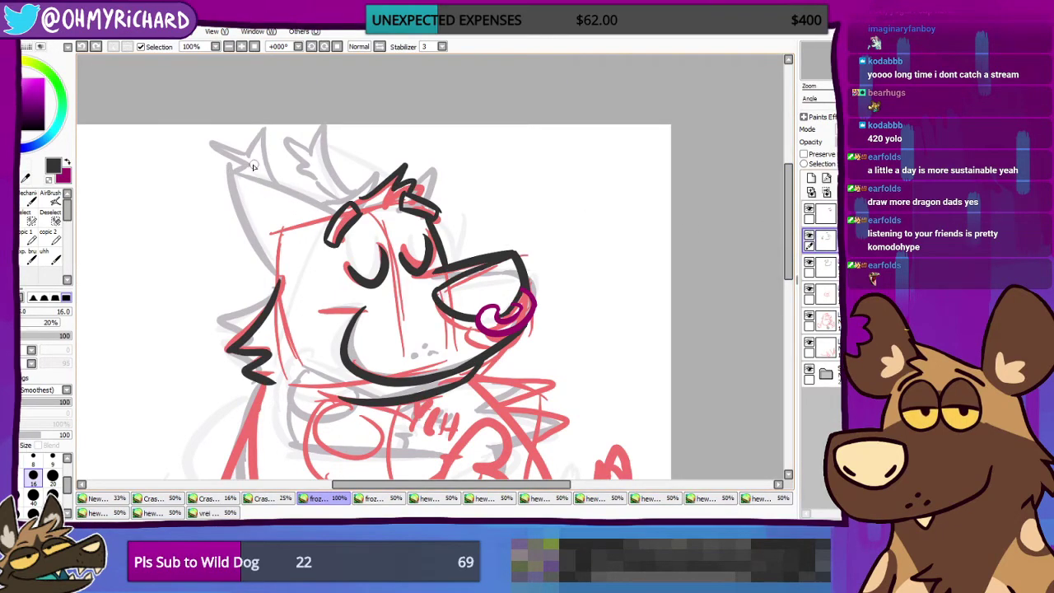
{"action": "left_click_drag", "start_coordinate": [222, 169], "coordinate": [333, 211]}
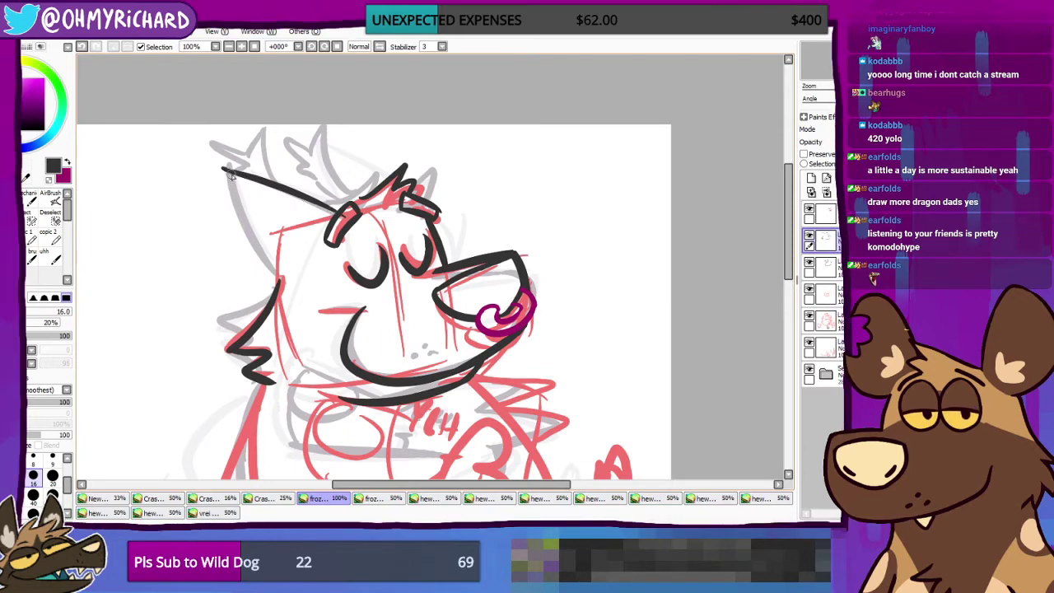
{"action": "mouse_move", "coordinate": [225, 171]}
{"action": "left_mouse_down"}
{"action": "mouse_move", "coordinate": [238, 229]}
{"action": "mouse_move", "coordinate": [274, 262]}
{"action": "left_mouse_up"}
{"action": "key", "text": "ctrl+z"}
{"action": "left_click_drag", "start_coordinate": [226, 171], "coordinate": [280, 281]}
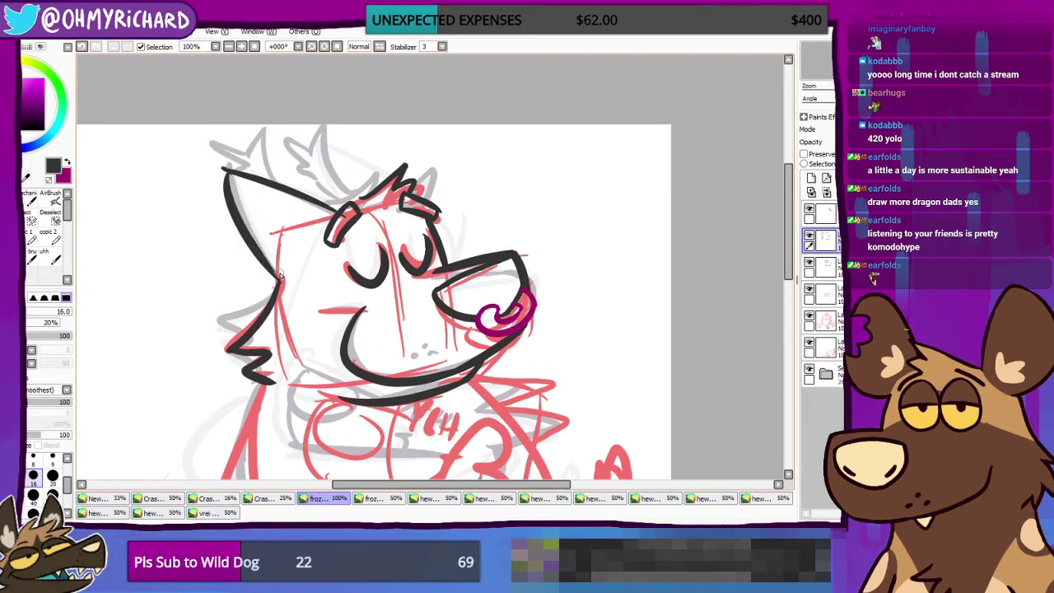
{"action": "key", "text": "ctrl+z"}
{"action": "left_click_drag", "start_coordinate": [224, 170], "coordinate": [278, 282]}
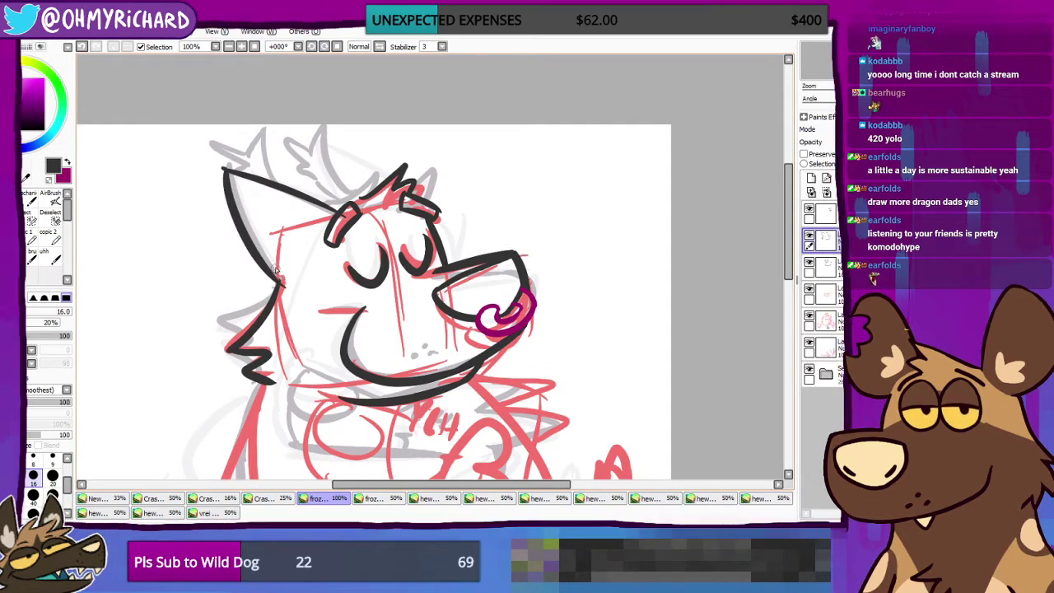
Step: Check which black lines belong to the current ink layer by hiding and showing it repeatedly
{"action": "left_click", "coordinate": [28, 216]}
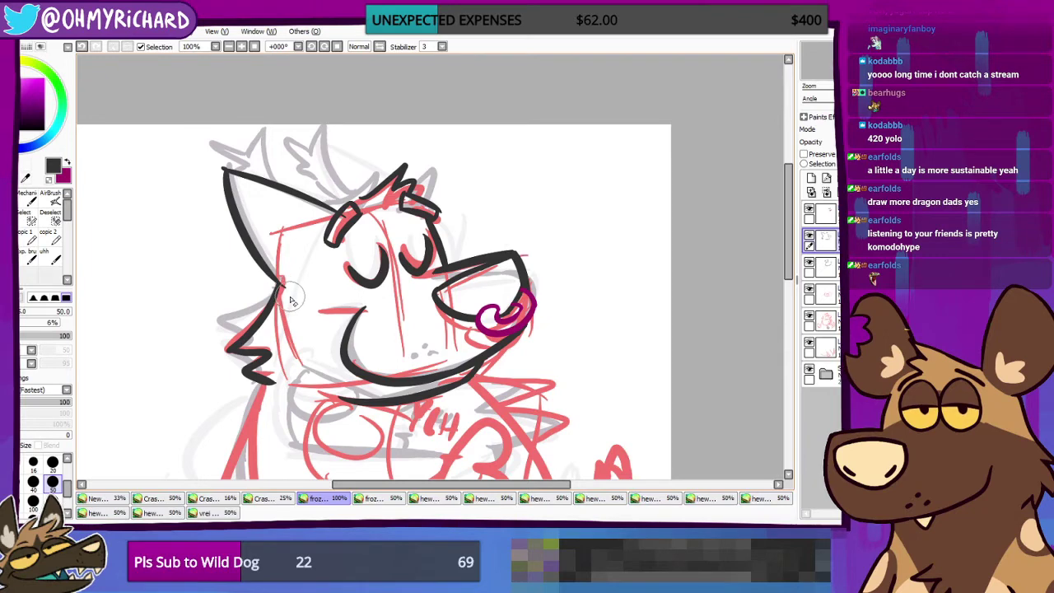
{"action": "left_click", "coordinate": [810, 237]}
{"action": "left_click", "coordinate": [810, 237]}
{"action": "left_click", "coordinate": [810, 237]}
{"action": "left_click", "coordinate": [810, 237]}
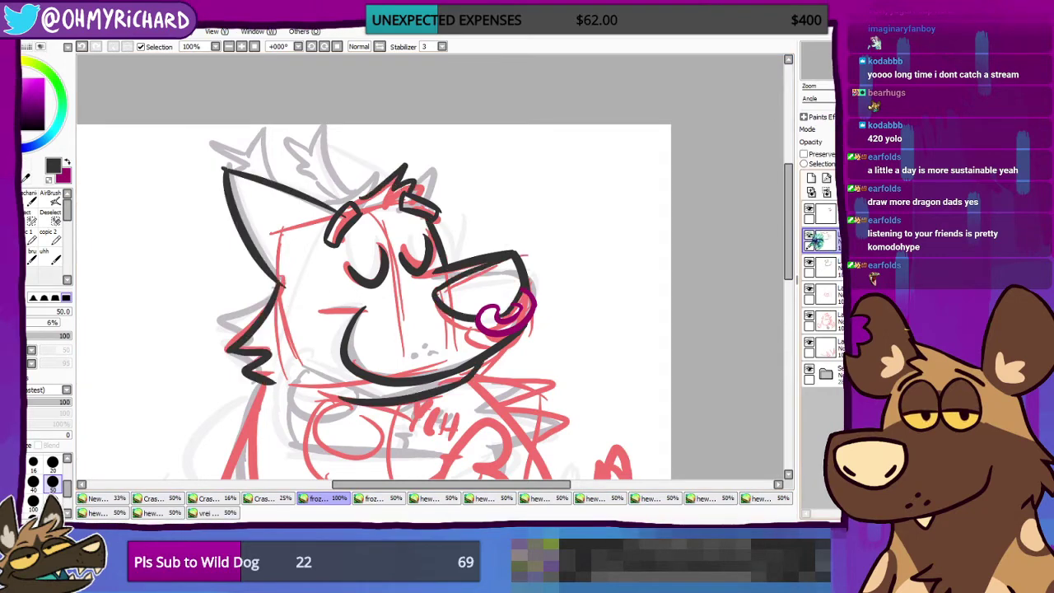
Step: Select the red body sketch layer and set up a size 16 brush with magenta as the drawing colour
{"action": "left_click", "coordinate": [333, 212], "text": "ctrl+shift"}
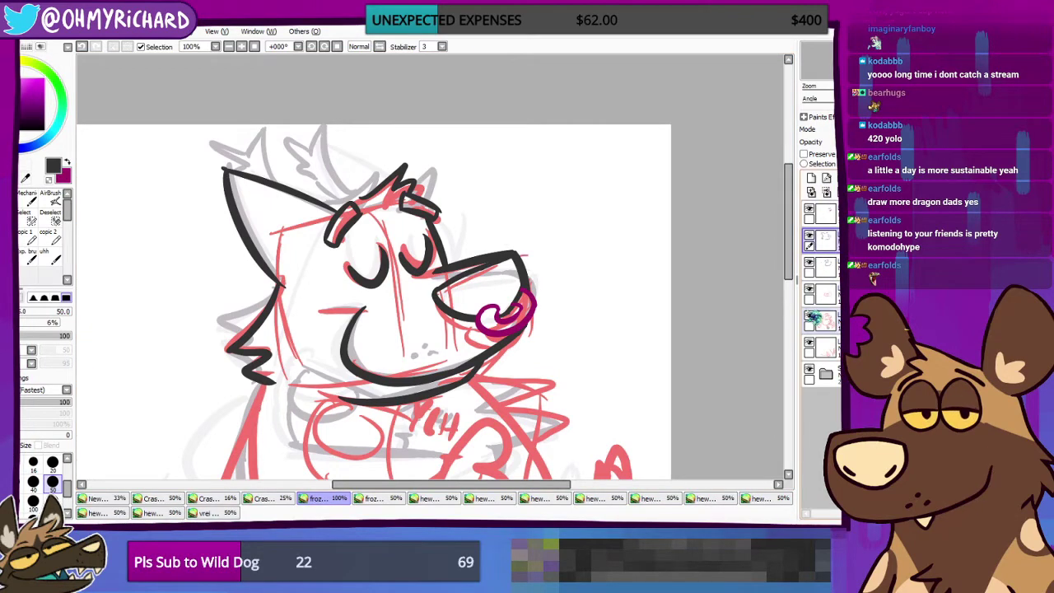
{"action": "left_click", "coordinate": [823, 321]}
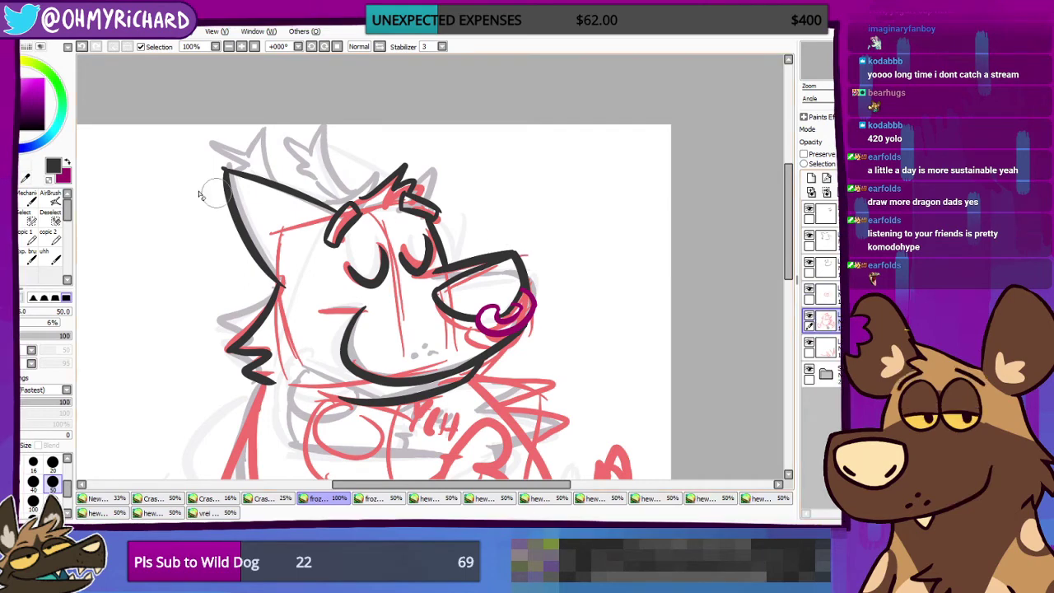
{"action": "left_click", "coordinate": [18, 200]}
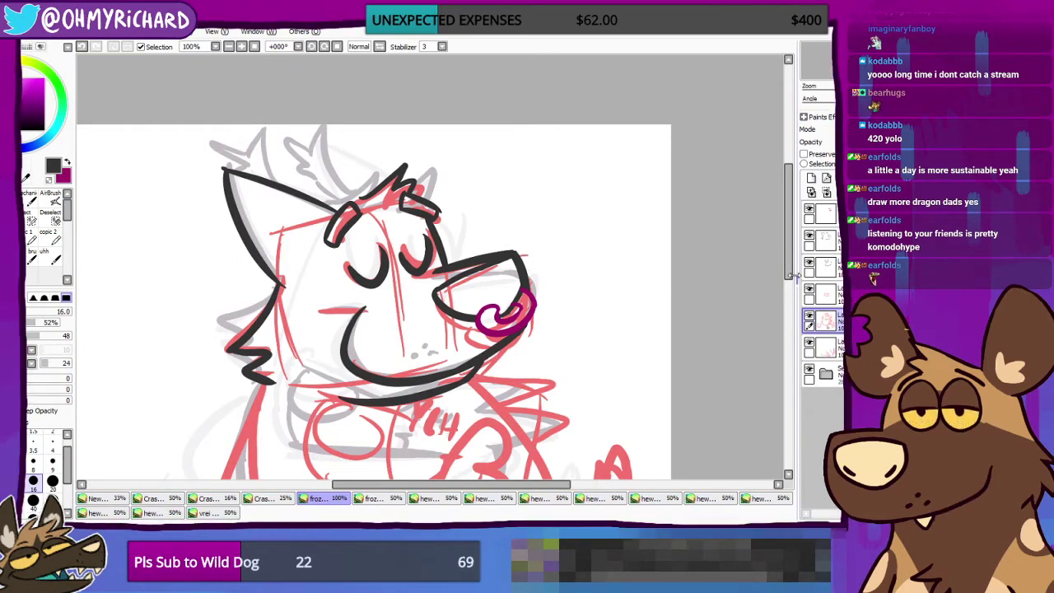
{"action": "left_click", "coordinate": [68, 162]}
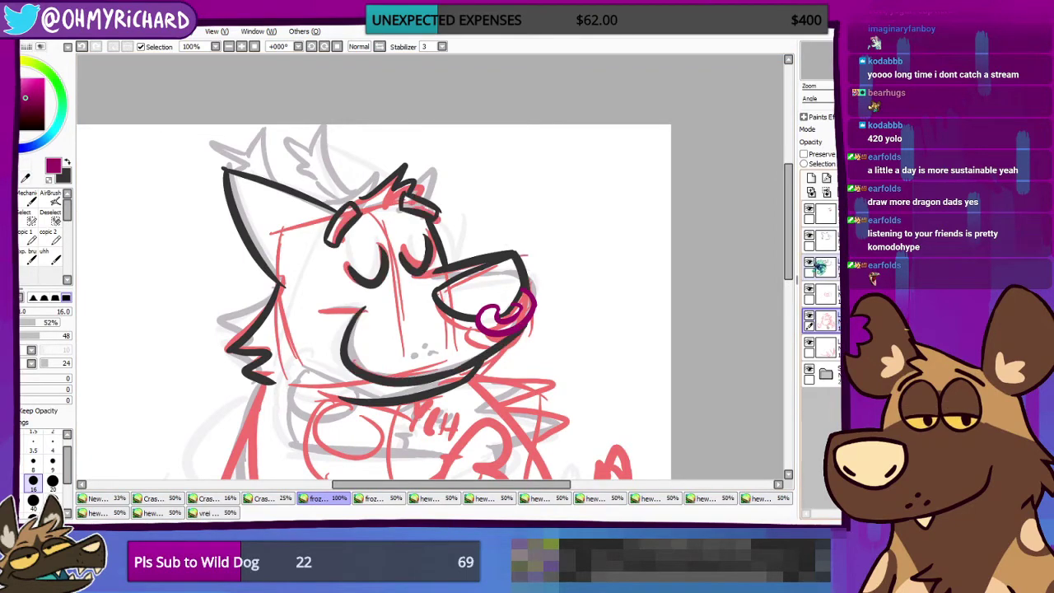
Step: Compare the black ink with the sketch by hiding and showing the red body sketch and cup sketch layers
{"action": "left_click", "coordinate": [809, 316]}
{"action": "left_click", "coordinate": [809, 316]}
{"action": "left_click", "coordinate": [809, 316]}
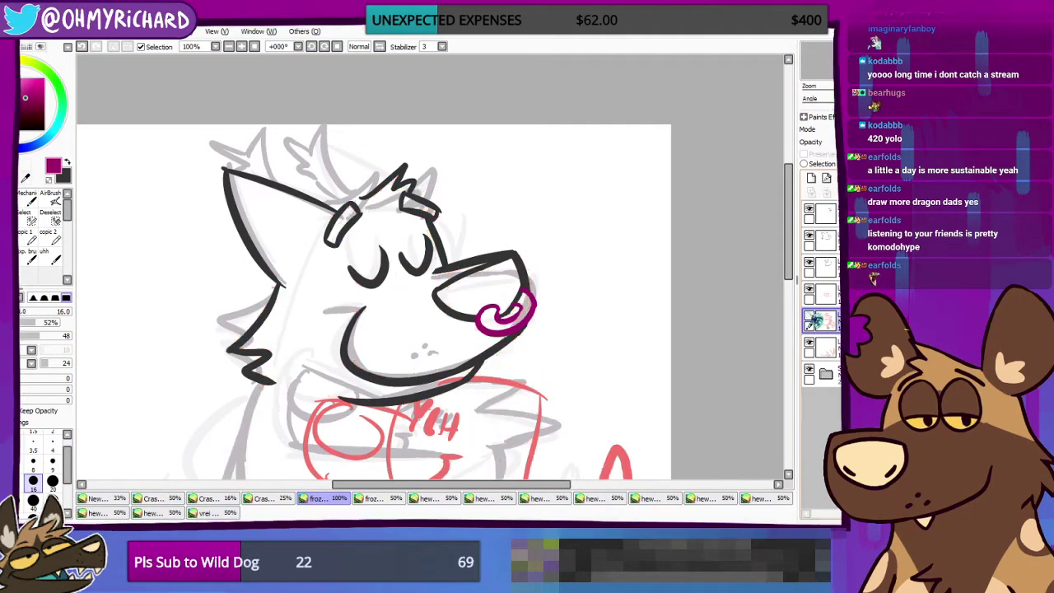
{"action": "left_click", "coordinate": [809, 316]}
{"action": "left_click", "coordinate": [810, 321]}
{"action": "left_click", "coordinate": [810, 321]}
{"action": "left_click", "coordinate": [810, 321]}
{"action": "left_click", "coordinate": [810, 321]}
{"action": "left_click", "coordinate": [810, 321]}
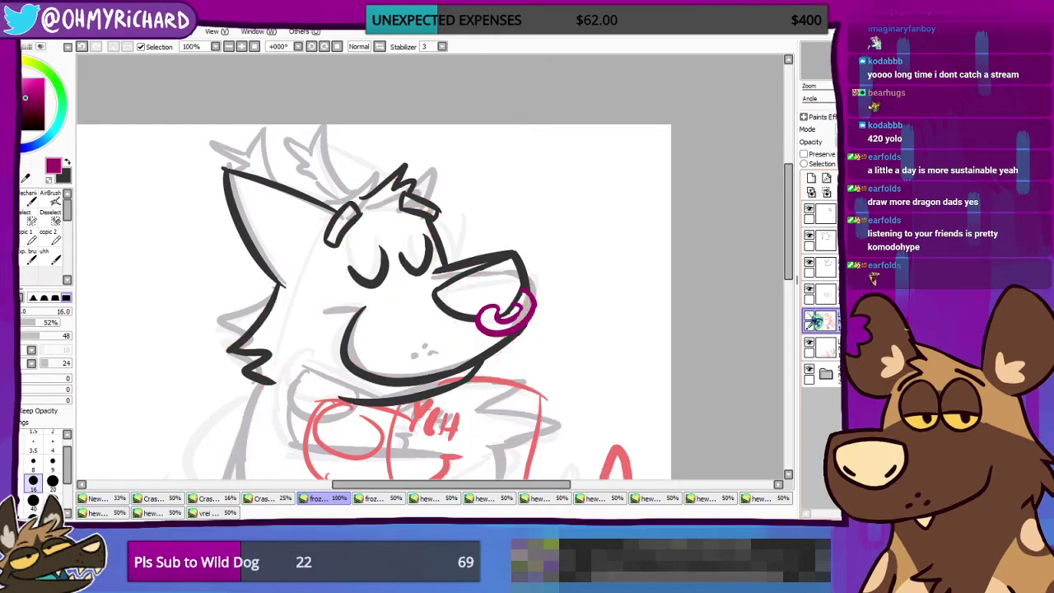
{"action": "left_click", "coordinate": [810, 321]}
{"action": "left_click", "coordinate": [809, 289]}
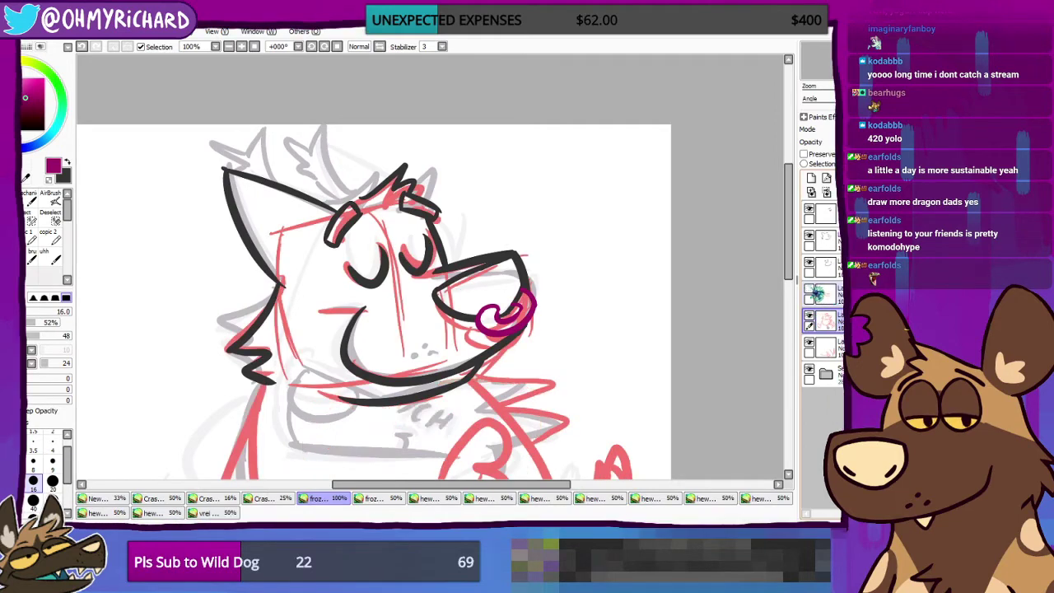
{"action": "left_click", "coordinate": [810, 290]}
{"action": "left_click", "coordinate": [810, 321]}
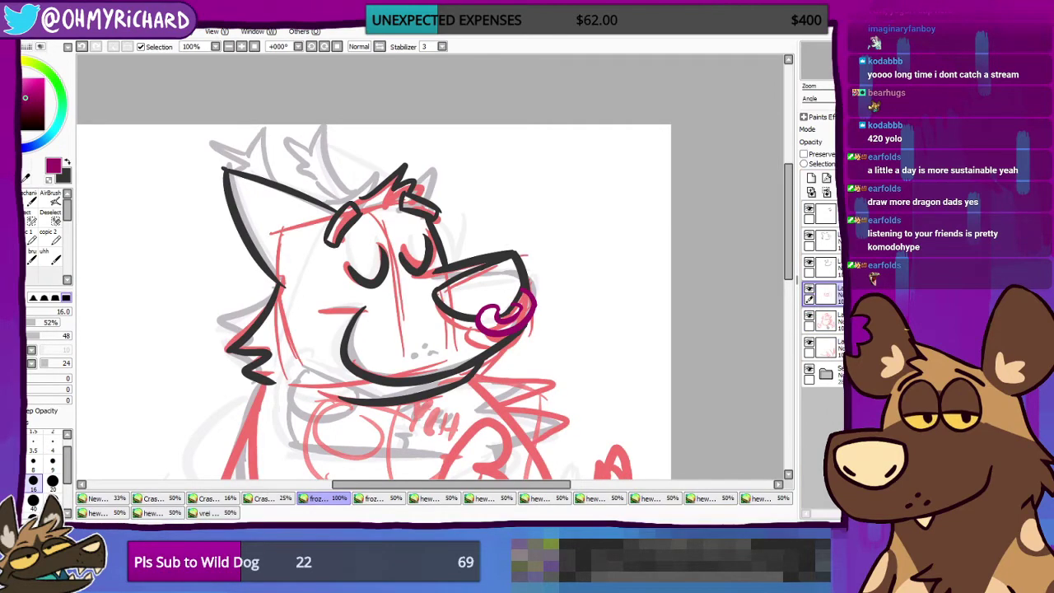
Step: Draw a small magenta arrow pointing at the magenta curl in front of the nose, on the faded red sketch layer
{"action": "left_click", "coordinate": [825, 321]}
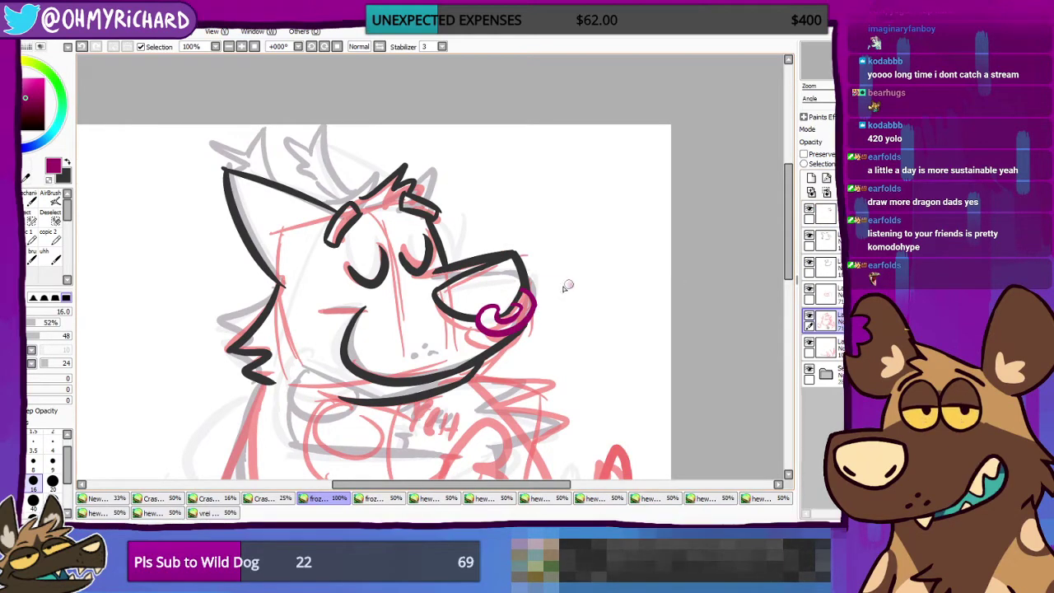
{"action": "left_click_drag", "start_coordinate": [573, 282], "coordinate": [537, 297]}
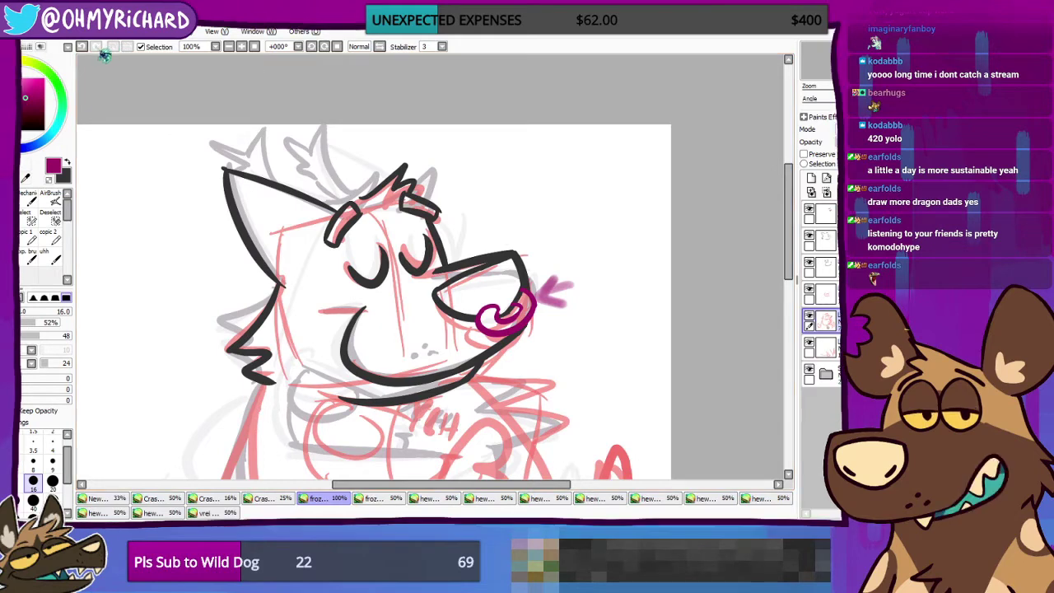
{"action": "key", "text": "ctrl+z"}
{"action": "key", "text": "ctrl+z"}
{"action": "key", "text": "e"}
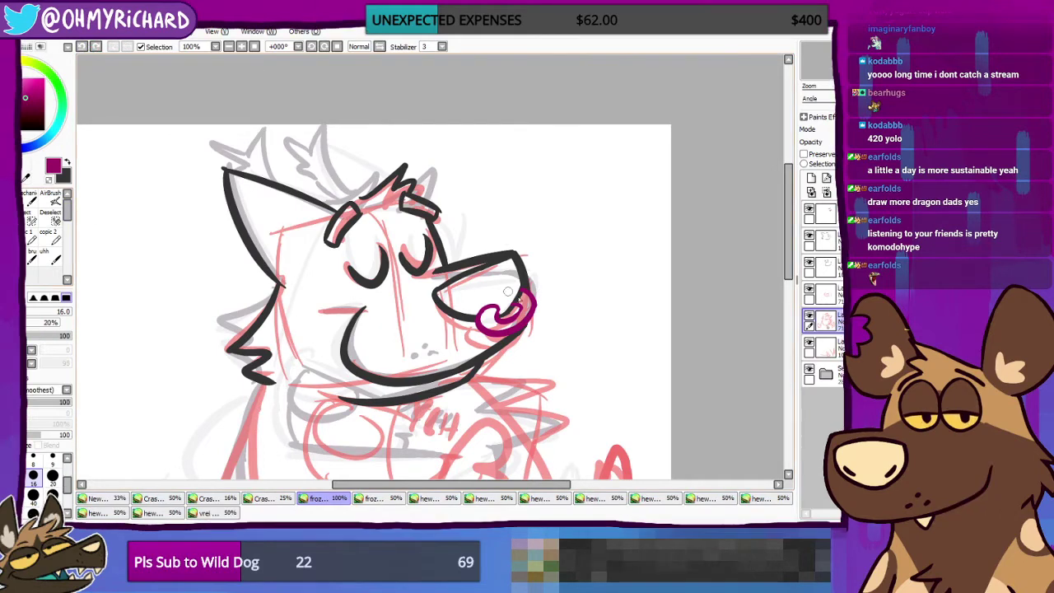
{"action": "mouse_move", "coordinate": [584, 283]}
{"action": "left_mouse_down"}
{"action": "mouse_move", "coordinate": [546, 298]}
{"action": "mouse_move", "coordinate": [566, 303]}
{"action": "left_mouse_up"}
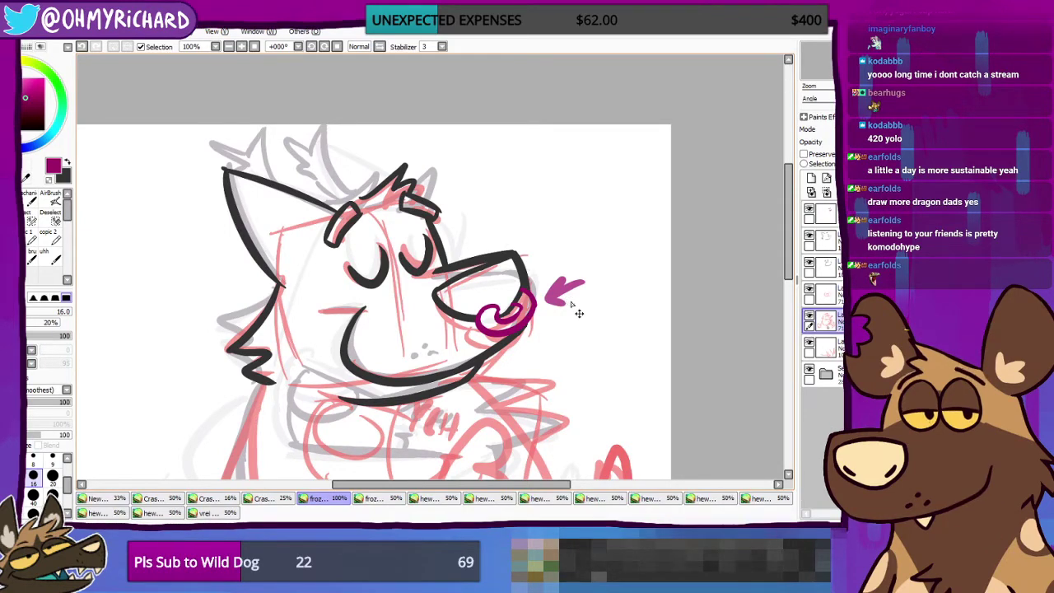
Step: Undo the magenta arrow beside the nose and make the topmost layer active
{"action": "key", "text": "ctrl+z"}
{"action": "left_click_drag", "start_coordinate": [324, 266], "coordinate": [405, 281]}
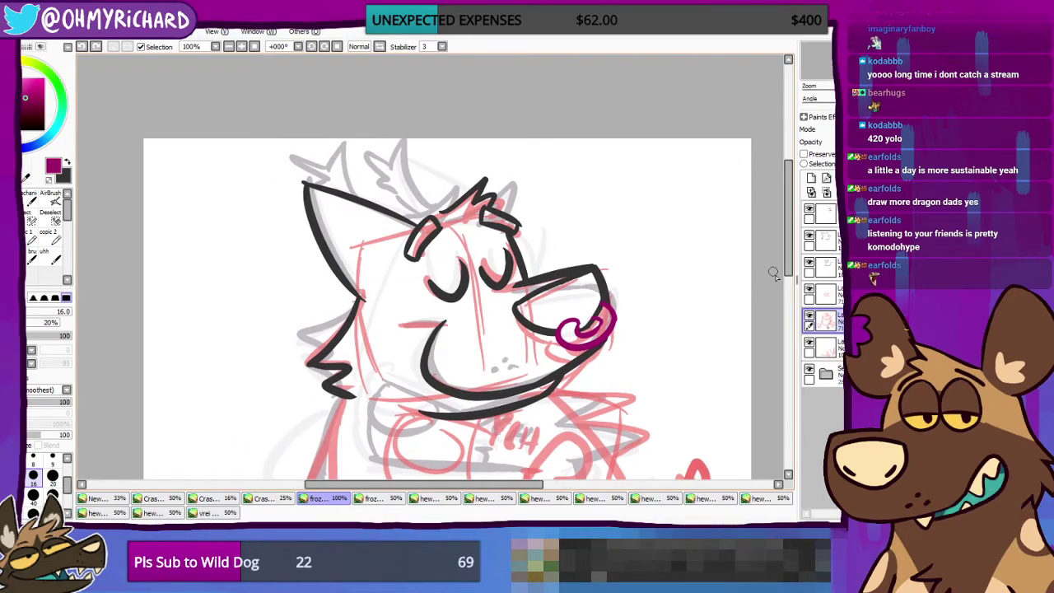
{"action": "left_click", "coordinate": [819, 218]}
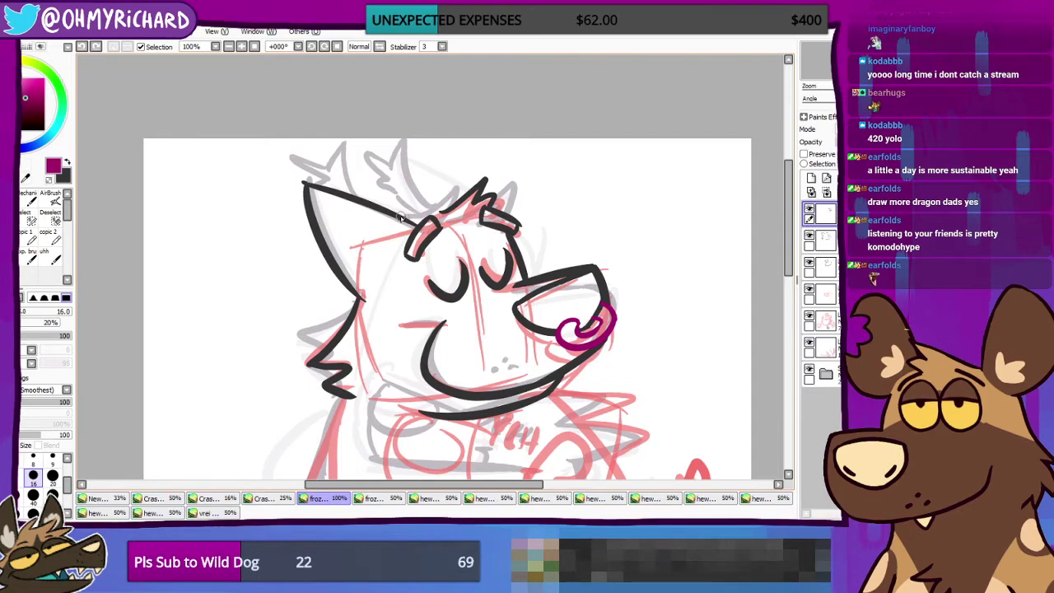
Step: Draw a magenta curve from the base of the ear up to a pointed tip beside the hair tuft, redoing it until it fits
{"action": "key", "text": "ctrl+z"}
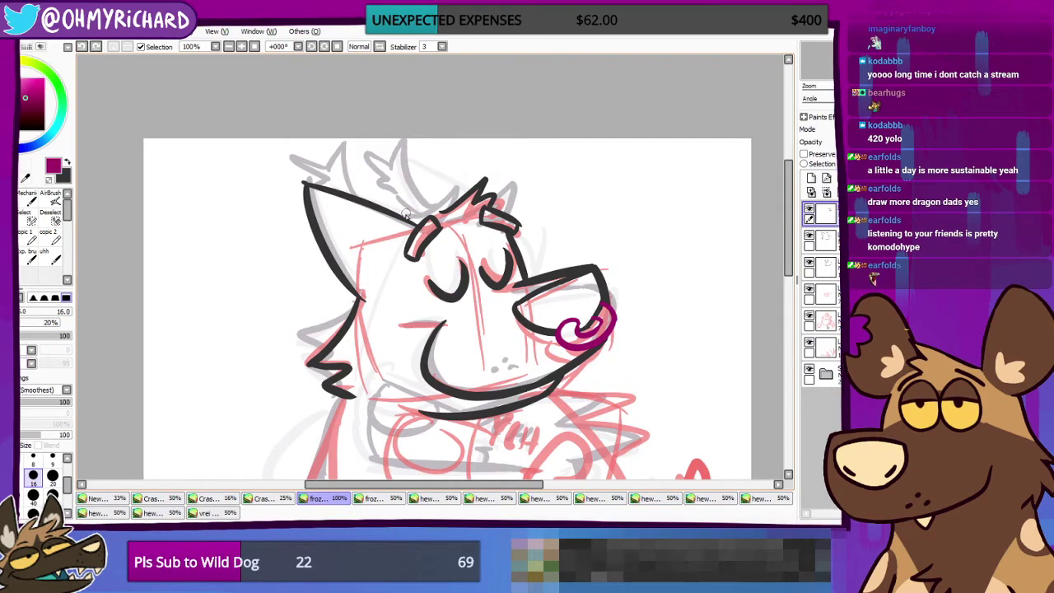
{"action": "left_click_drag", "start_coordinate": [395, 216], "coordinate": [449, 194]}
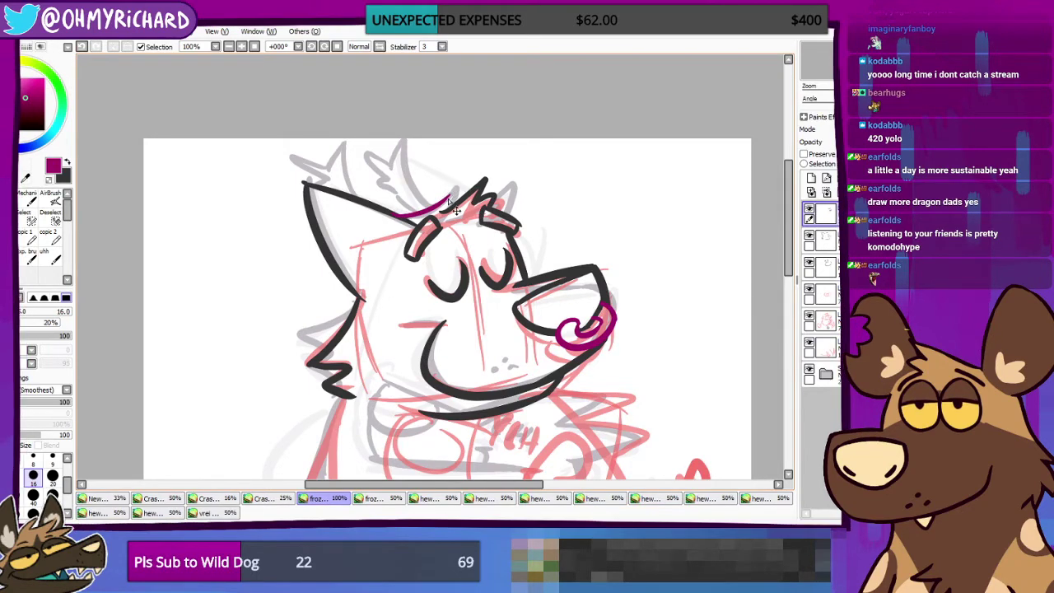
{"action": "key", "text": "ctrl+z"}
{"action": "key", "text": "ctrl+z"}
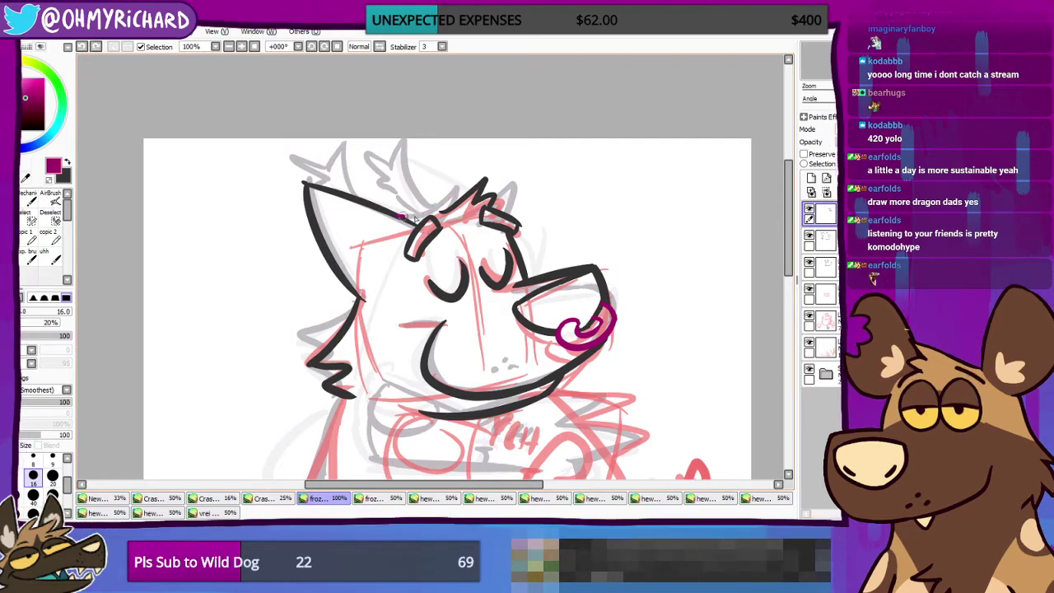
{"action": "left_click_drag", "start_coordinate": [396, 216], "coordinate": [445, 196]}
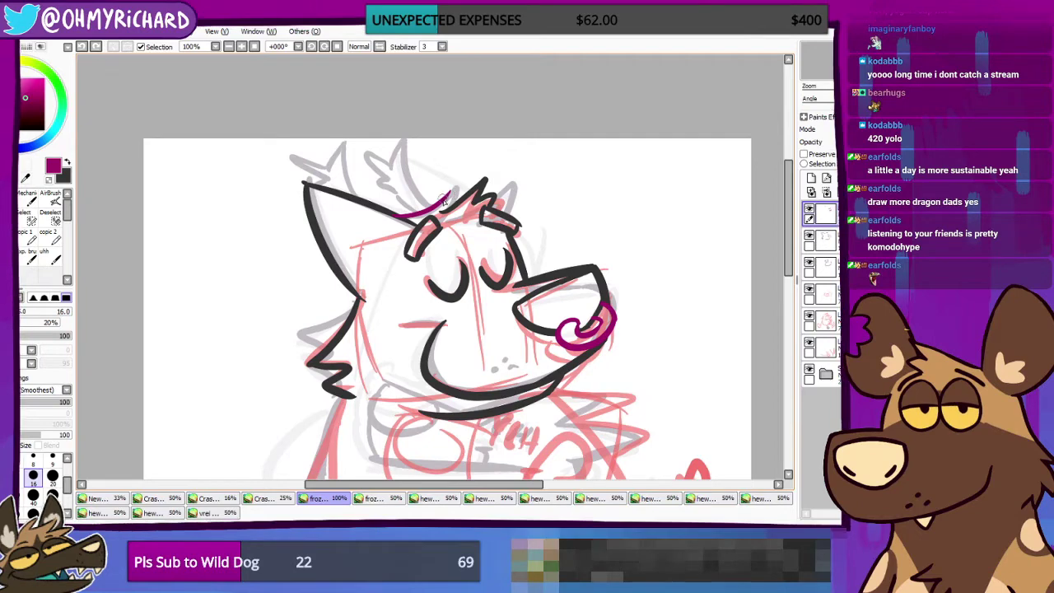
{"action": "key", "text": "ctrl+z"}
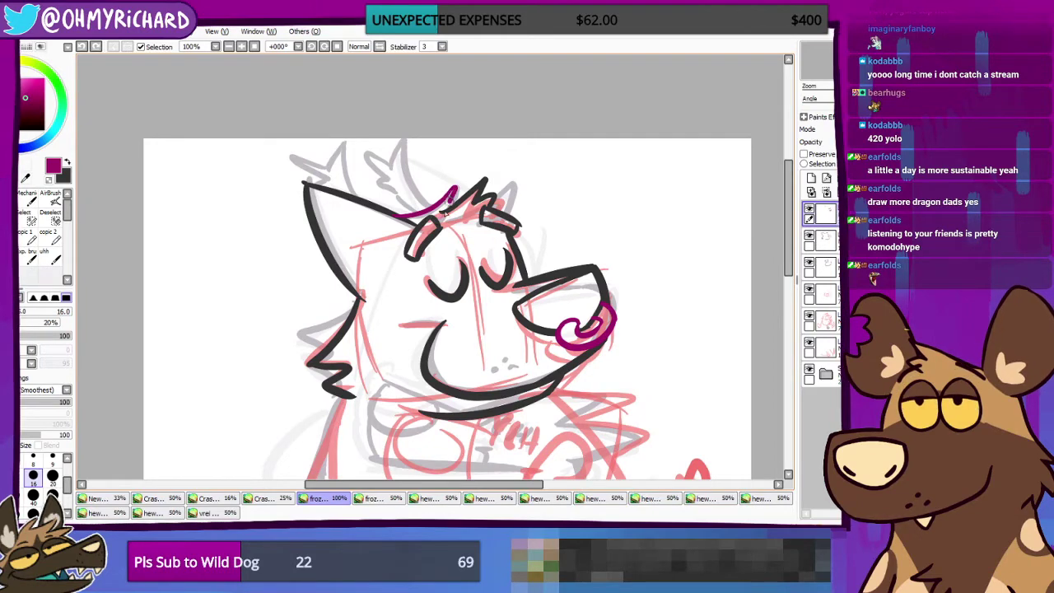
{"action": "mouse_move", "coordinate": [445, 211]}
{"action": "left_mouse_down"}
{"action": "mouse_move", "coordinate": [431, 222]}
{"action": "mouse_move", "coordinate": [446, 212]}
{"action": "left_mouse_up"}
{"action": "key", "text": "ctrl+z"}
{"action": "key", "text": "ctrl+z"}
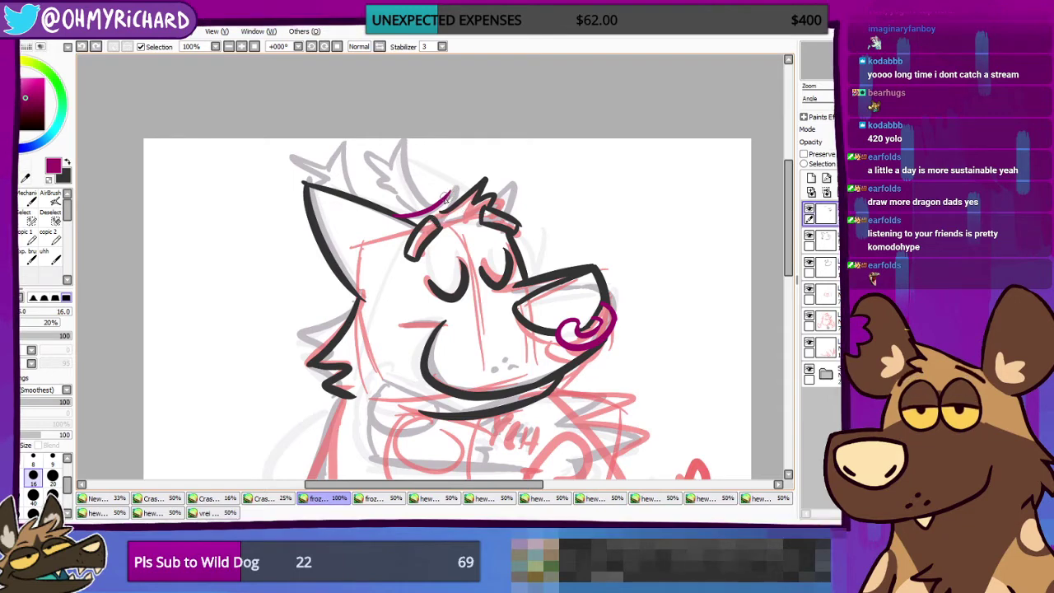
{"action": "key", "text": "ctrl+z"}
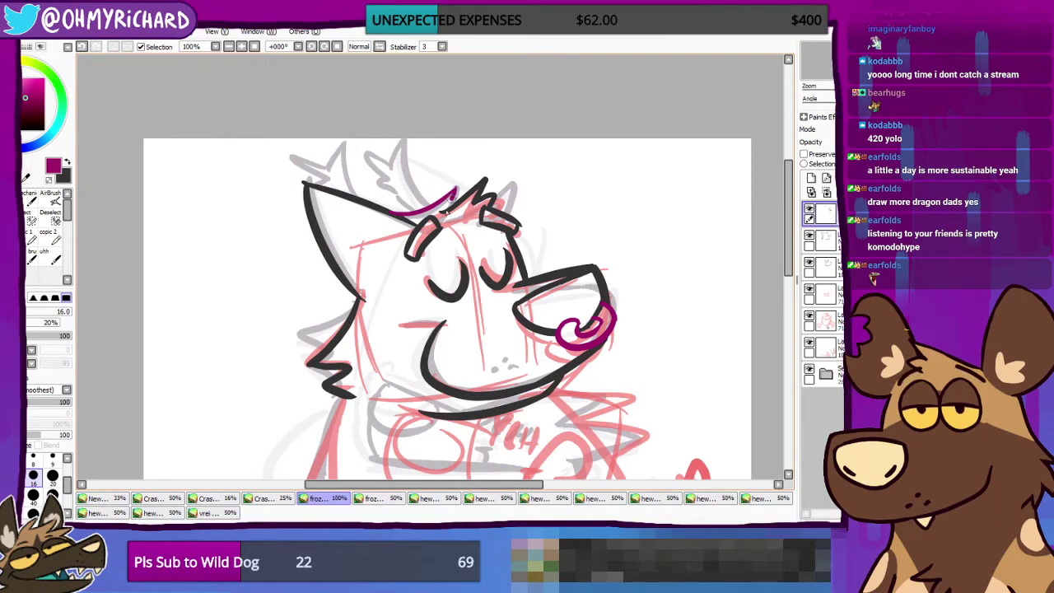
{"action": "left_click_drag", "start_coordinate": [456, 188], "coordinate": [438, 214]}
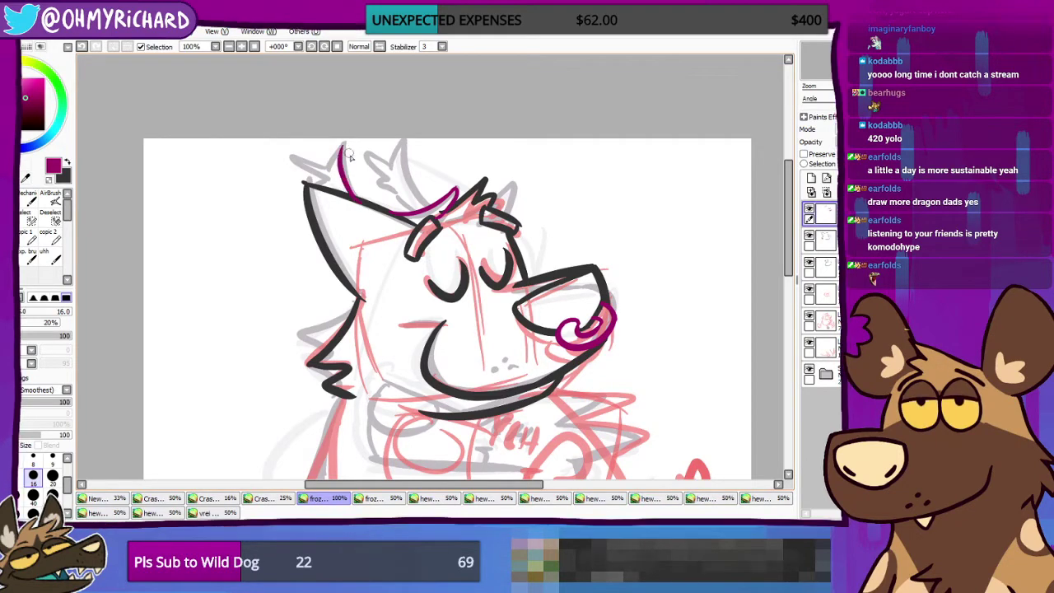
Step: Trace the grey branching shape above the ear in magenta, and trim its lower end at the ear line with a size 50 eraser
{"action": "key", "text": "ctrl+z"}
{"action": "mouse_move", "coordinate": [360, 206]}
{"action": "left_mouse_down"}
{"action": "mouse_move", "coordinate": [344, 140]}
{"action": "mouse_move", "coordinate": [329, 175]}
{"action": "left_mouse_up"}
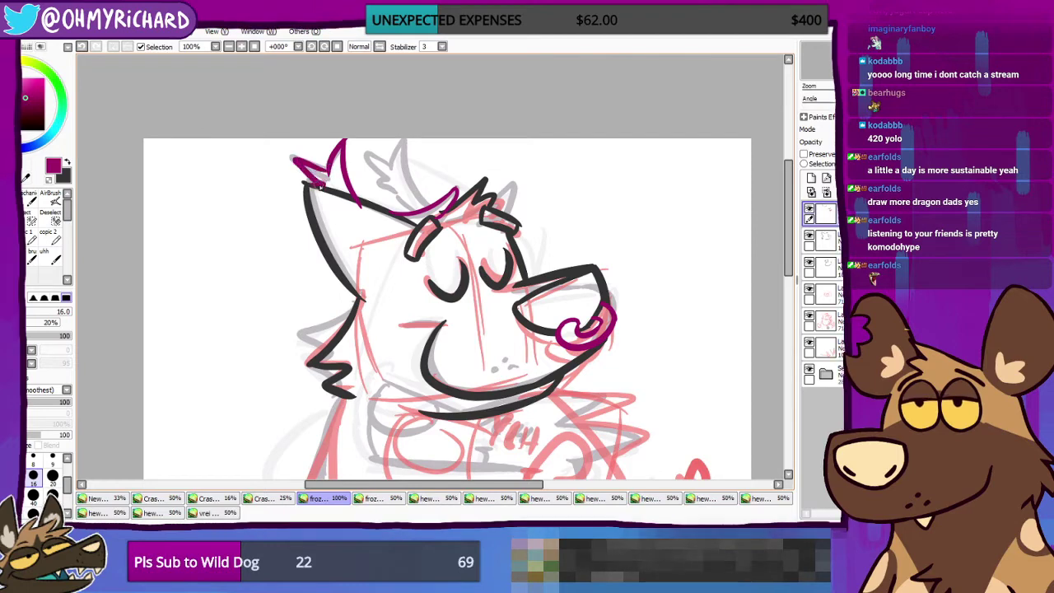
{"action": "key", "text": "ctrl+z"}
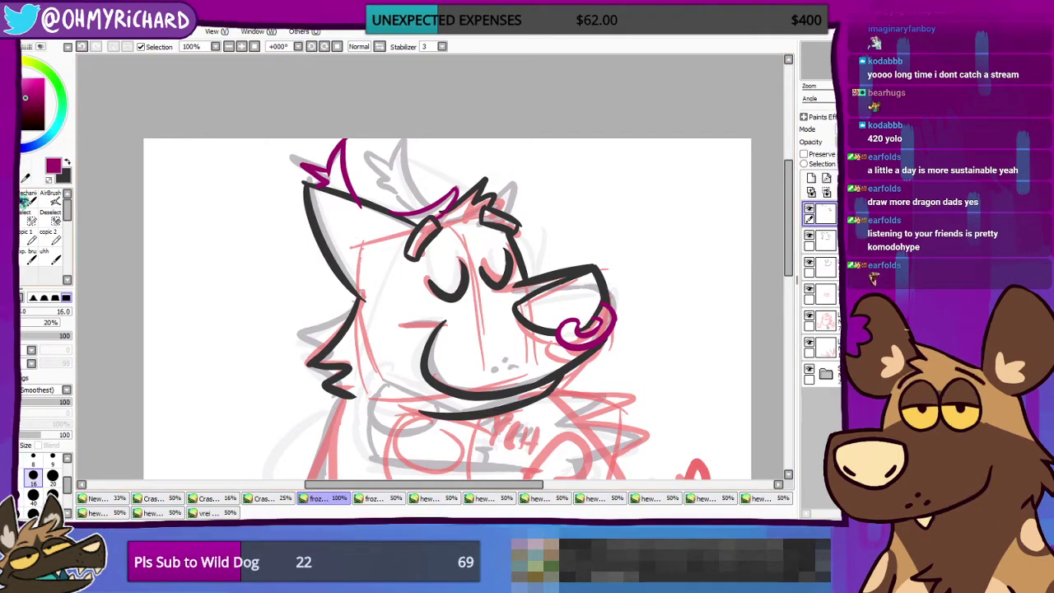
{"action": "left_click", "coordinate": [29, 205]}
{"action": "left_click", "coordinate": [49, 220]}
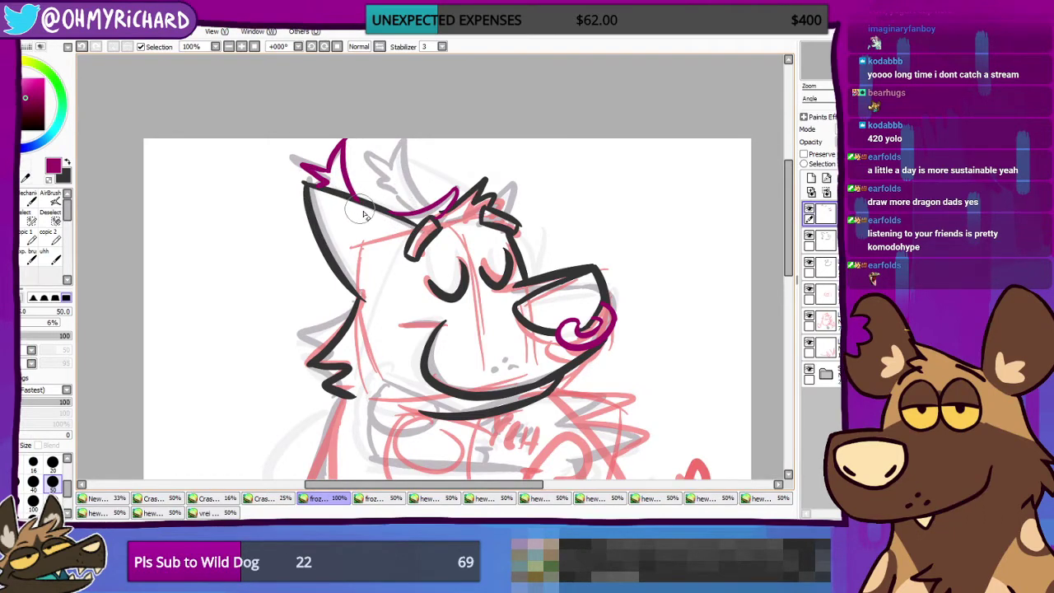
Step: Select the layer holding the black hair tuft and ear ink, and hide and show it to check its lines
{"action": "left_click", "coordinate": [475, 205], "text": "ctrl+shift"}
{"action": "left_click", "coordinate": [809, 235]}
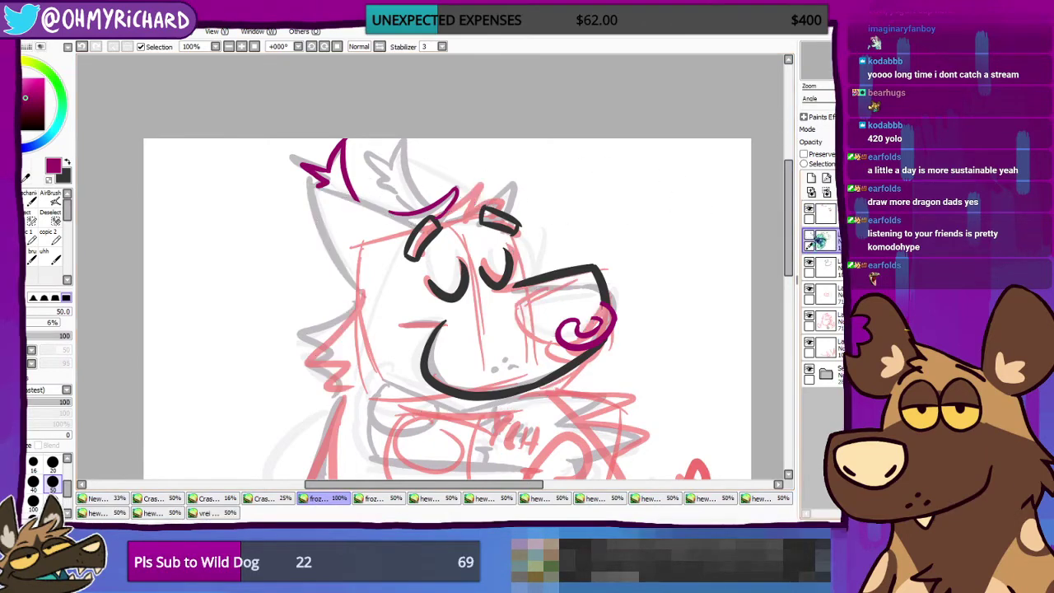
{"action": "left_click", "coordinate": [809, 236]}
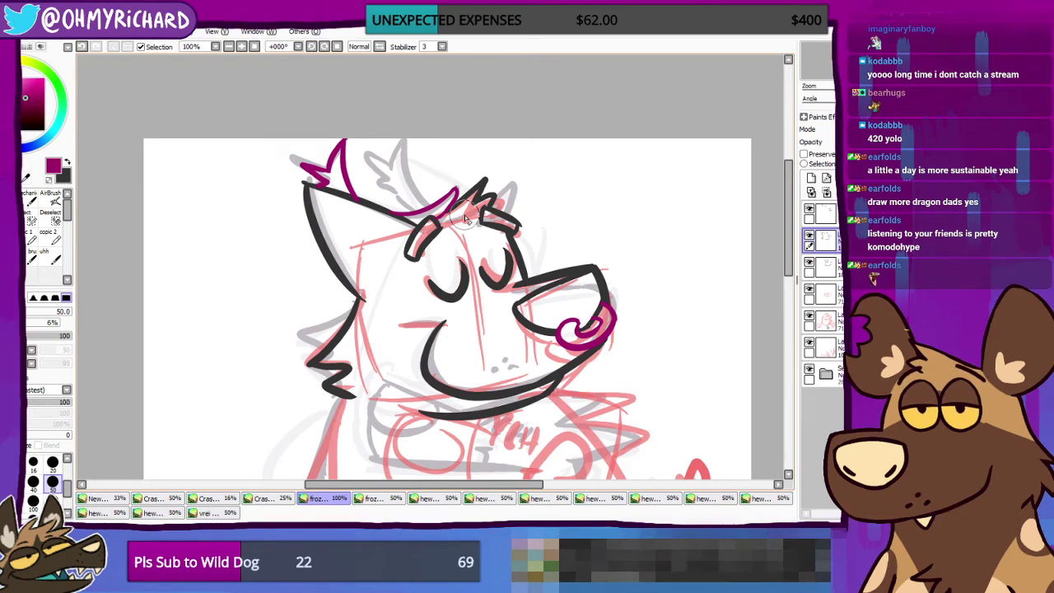
{"action": "key", "text": "n"}
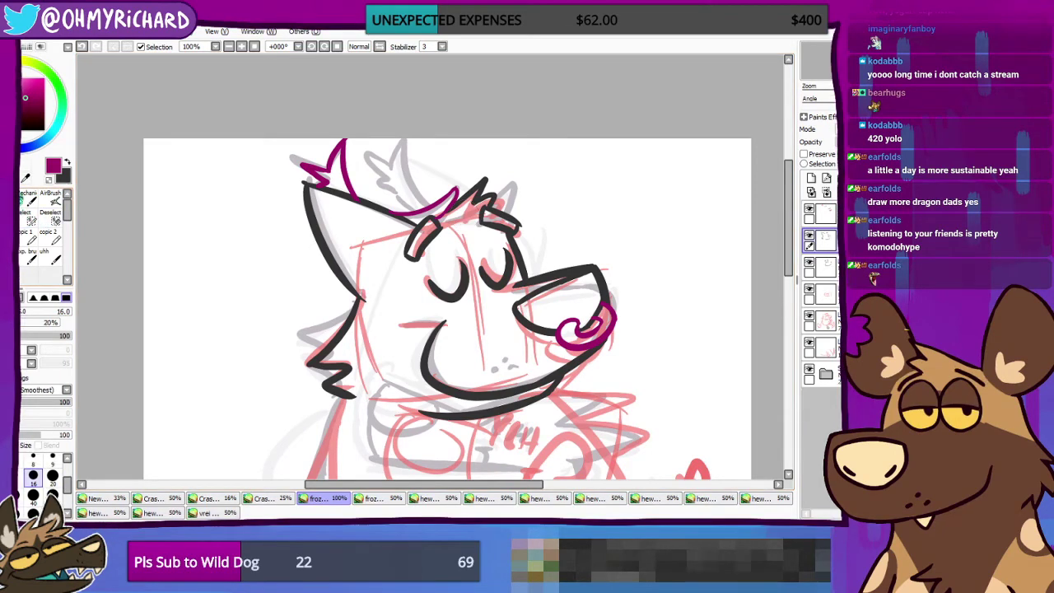
Step: Review the whole figure and compare the black head ink with the red body sketch by toggling the ink layer's visibility
{"action": "scroll", "coordinate": [574, 227], "scroll_direction": "down", "scroll_amount": 3}
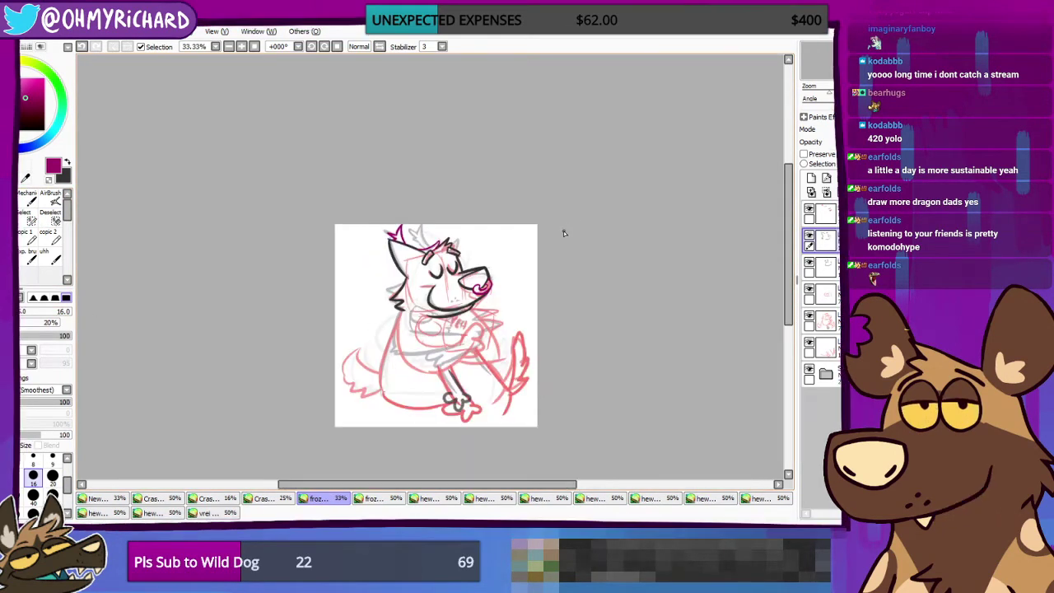
{"action": "scroll", "coordinate": [563, 231], "scroll_direction": "up", "scroll_amount": 2}
{"action": "left_click_drag", "start_coordinate": [552, 360], "coordinate": [443, 259]}
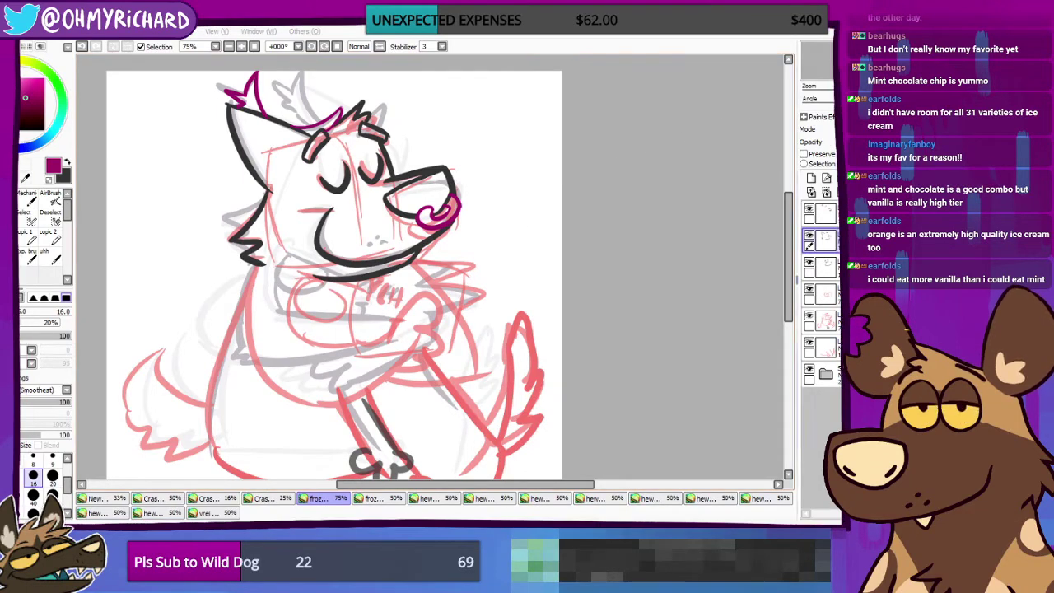
{"action": "left_click_drag", "start_coordinate": [722, 140], "coordinate": [743, 110]}
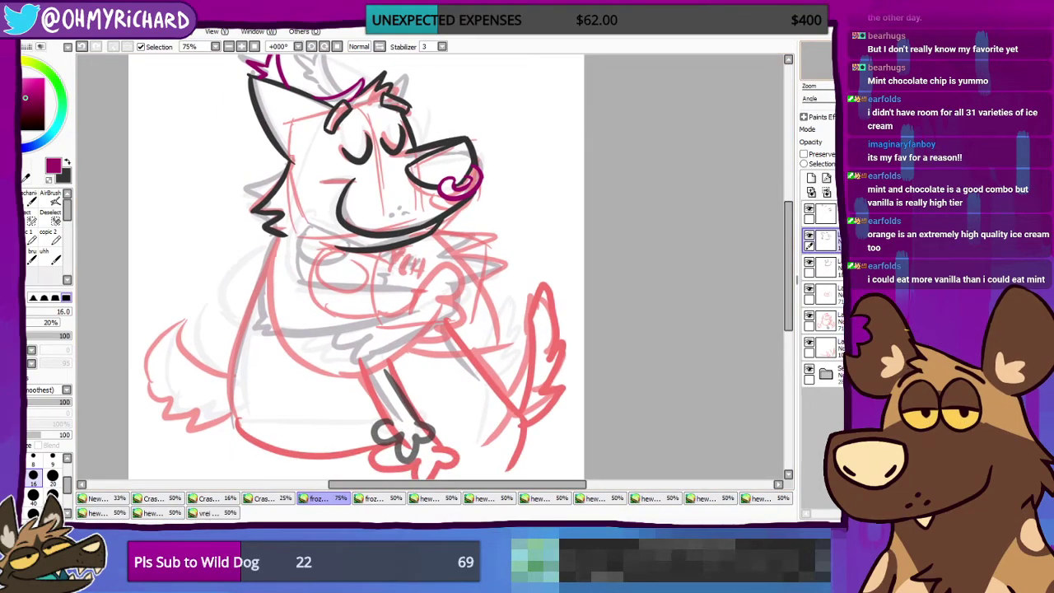
{"action": "key", "text": "ctrl+z"}
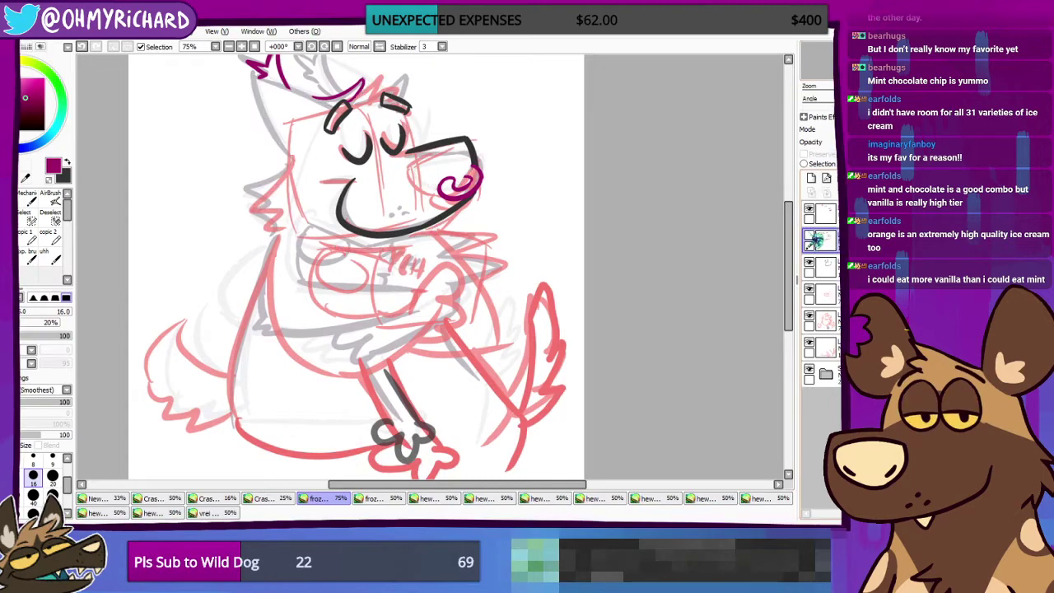
{"action": "key", "text": "ctrl+y"}
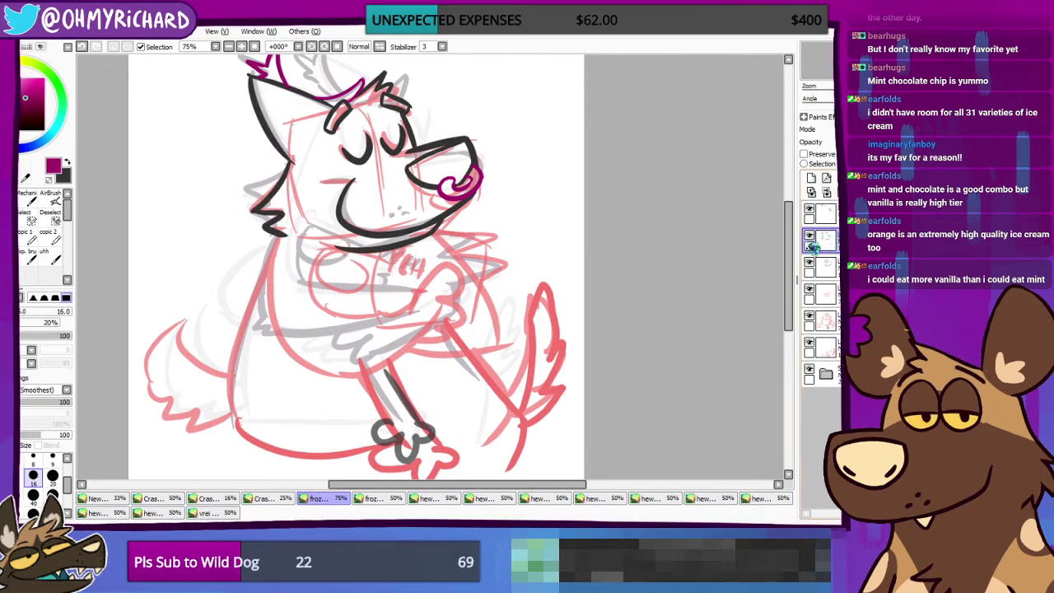
{"action": "key", "text": "e"}
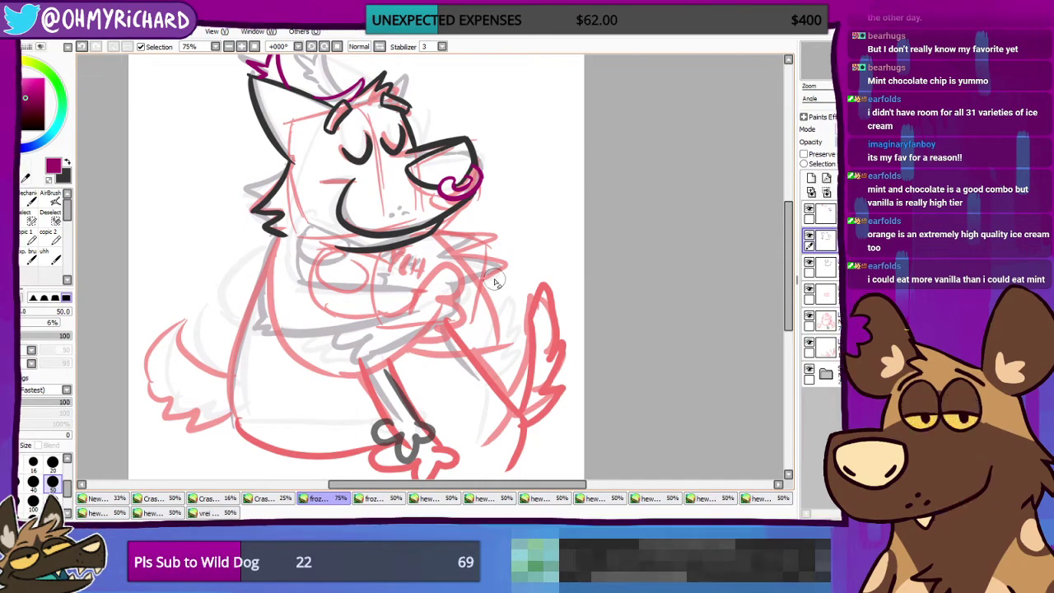
{"action": "left_click_drag", "start_coordinate": [437, 280], "coordinate": [451, 251]}
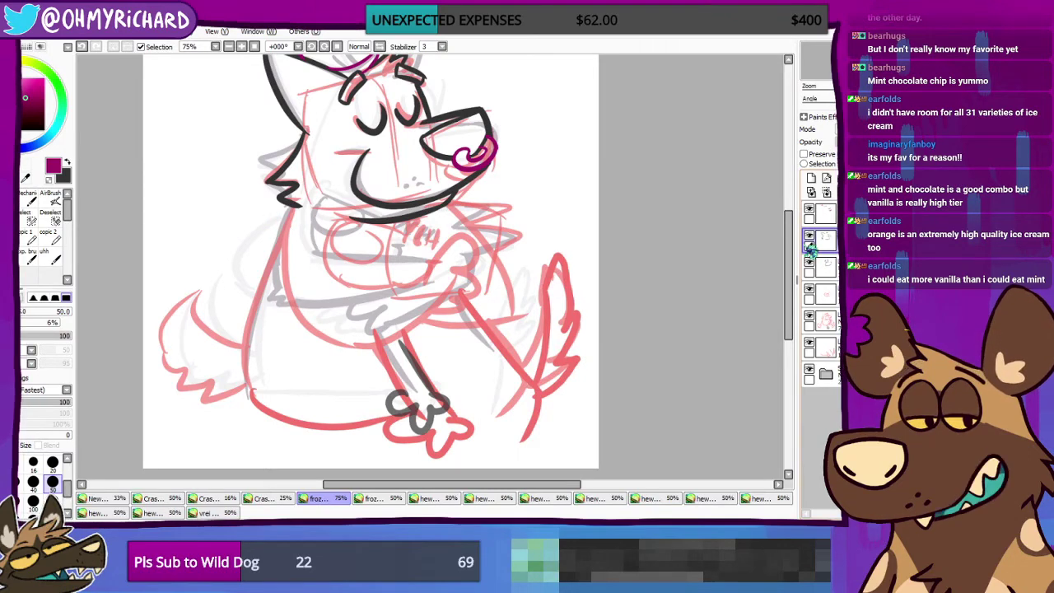
{"action": "key", "text": "n"}
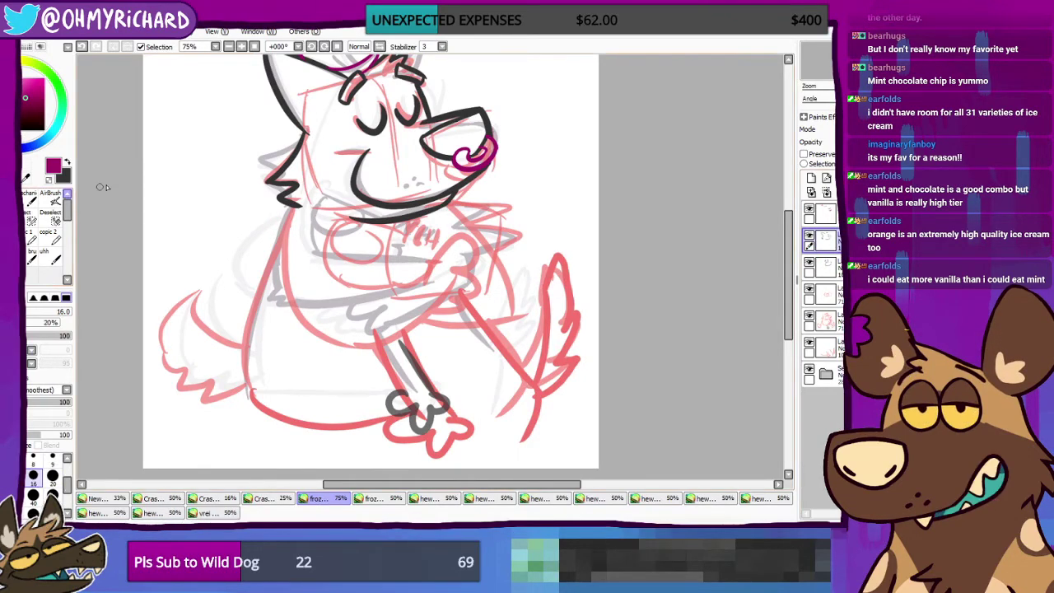
{"action": "left_click", "coordinate": [810, 237]}
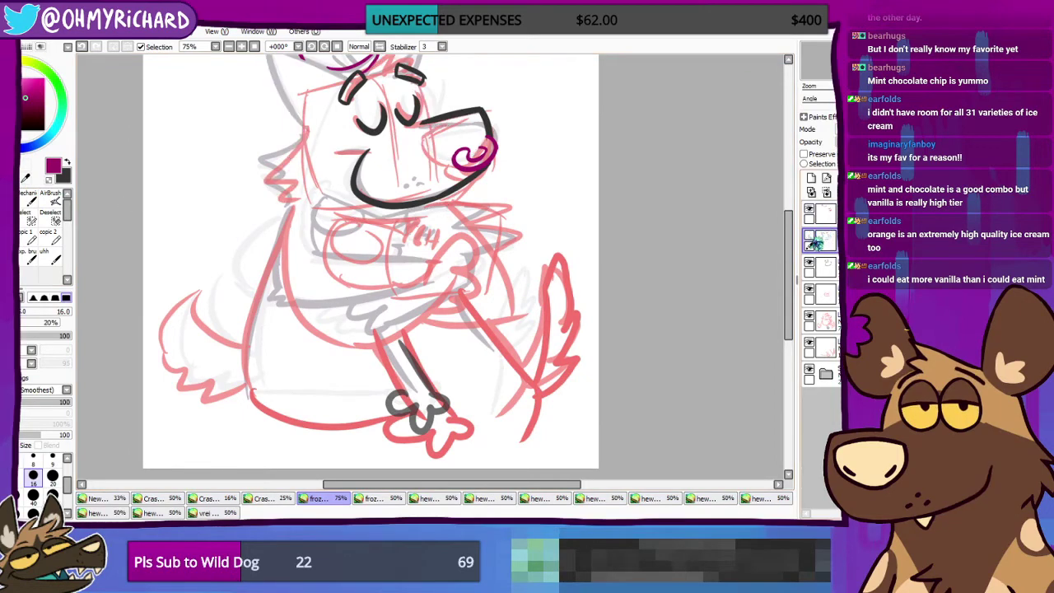
{"action": "left_click", "coordinate": [809, 236]}
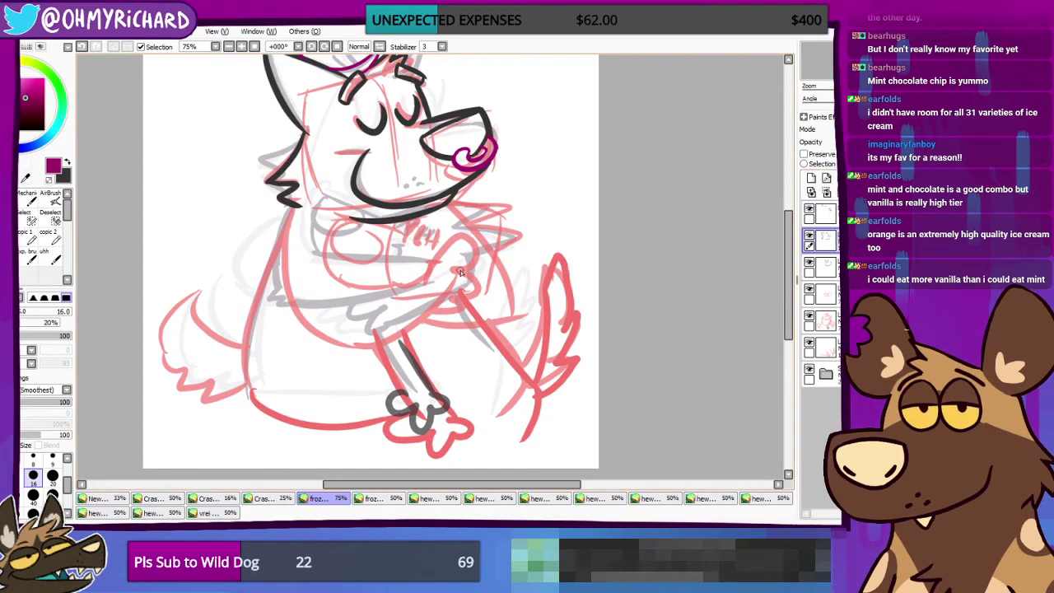
Step: Ink the curved body outline in dark grey on the topmost layer, from below the cheek fur down along the red sketch, redoing the stroke
{"action": "key", "text": "x"}
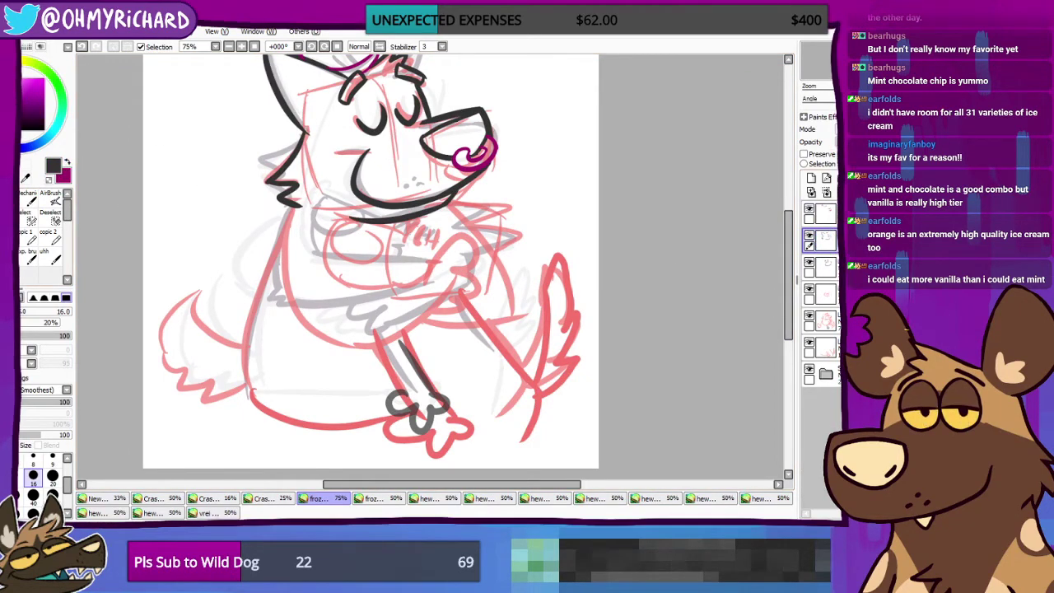
{"action": "left_click", "coordinate": [823, 212]}
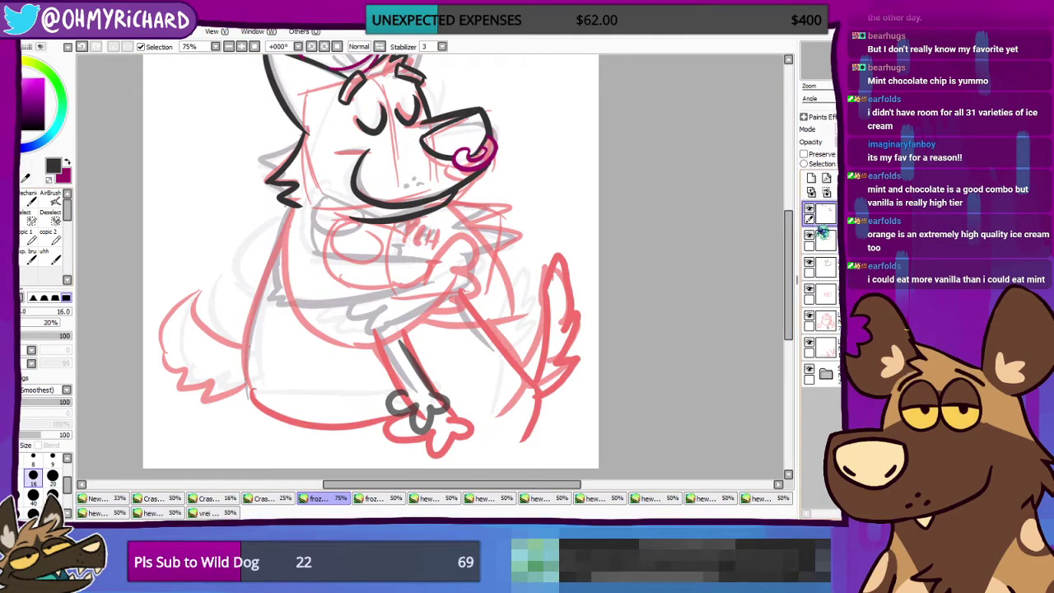
{"action": "left_click_drag", "start_coordinate": [300, 210], "coordinate": [317, 316]}
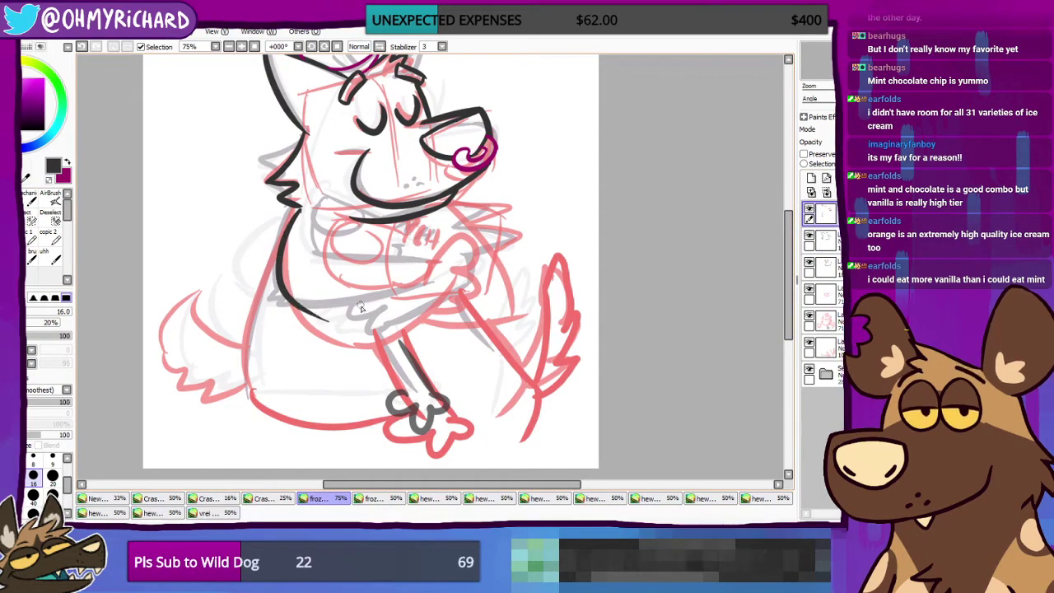
{"action": "left_click_drag", "start_coordinate": [439, 302], "coordinate": [464, 298]}
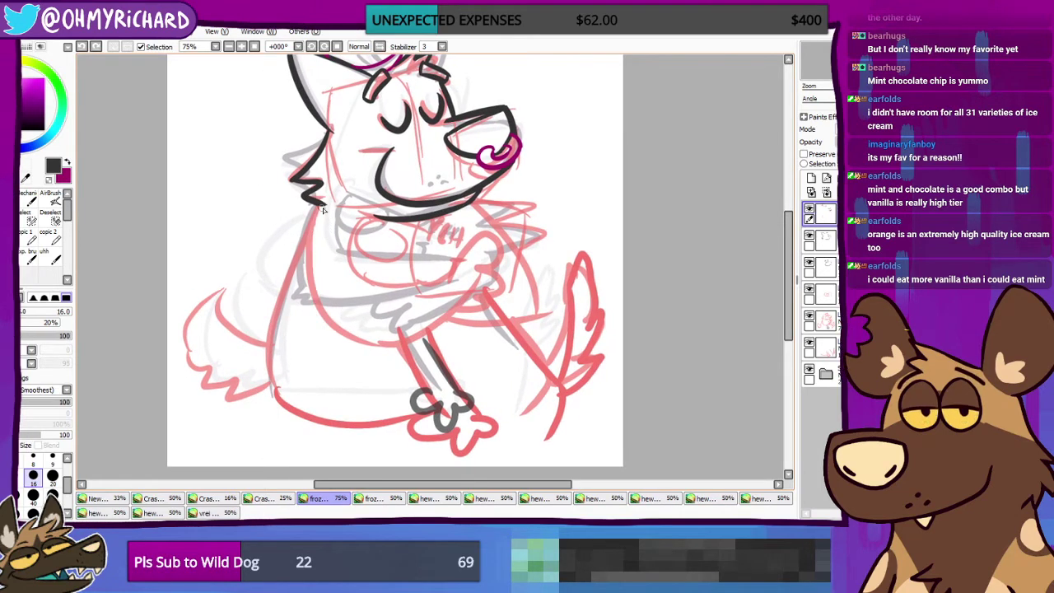
{"action": "left_click_drag", "start_coordinate": [319, 205], "coordinate": [303, 263]}
{"action": "key", "text": "ctrl+z"}
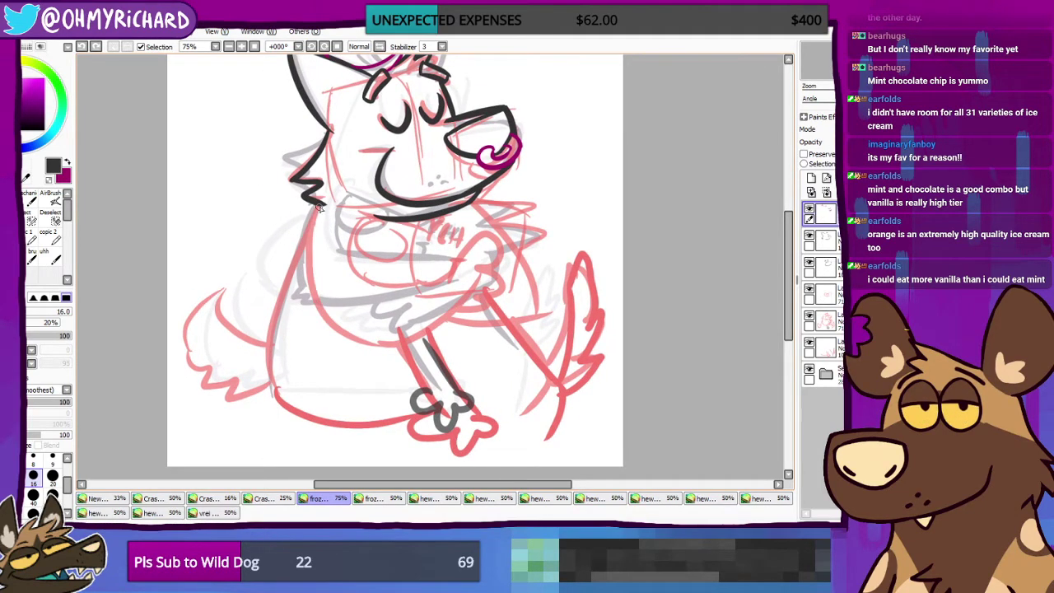
{"action": "key", "text": "ctrl+z"}
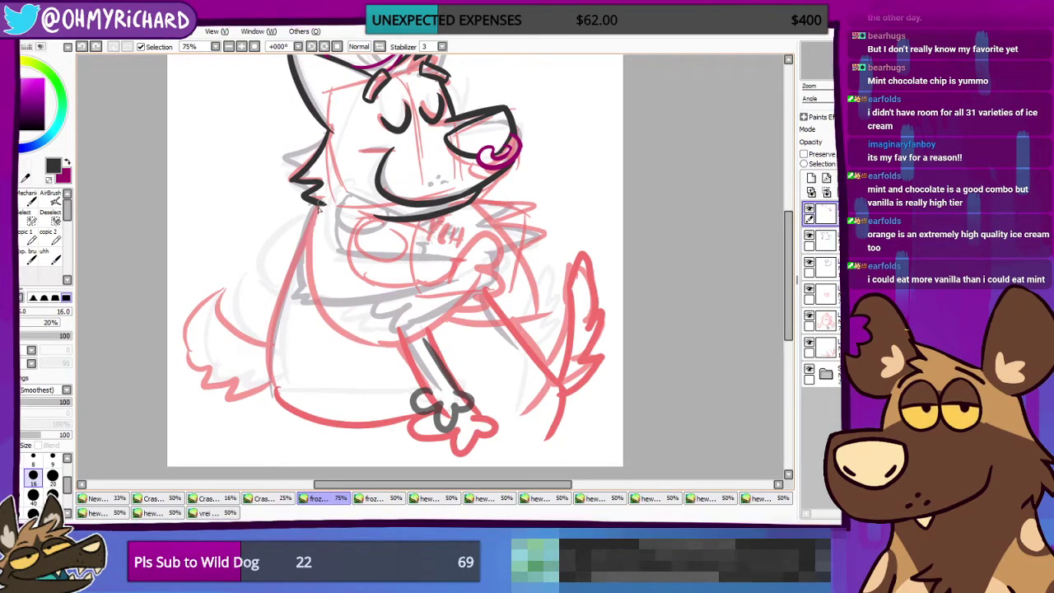
{"action": "key", "text": "ctrl+z"}
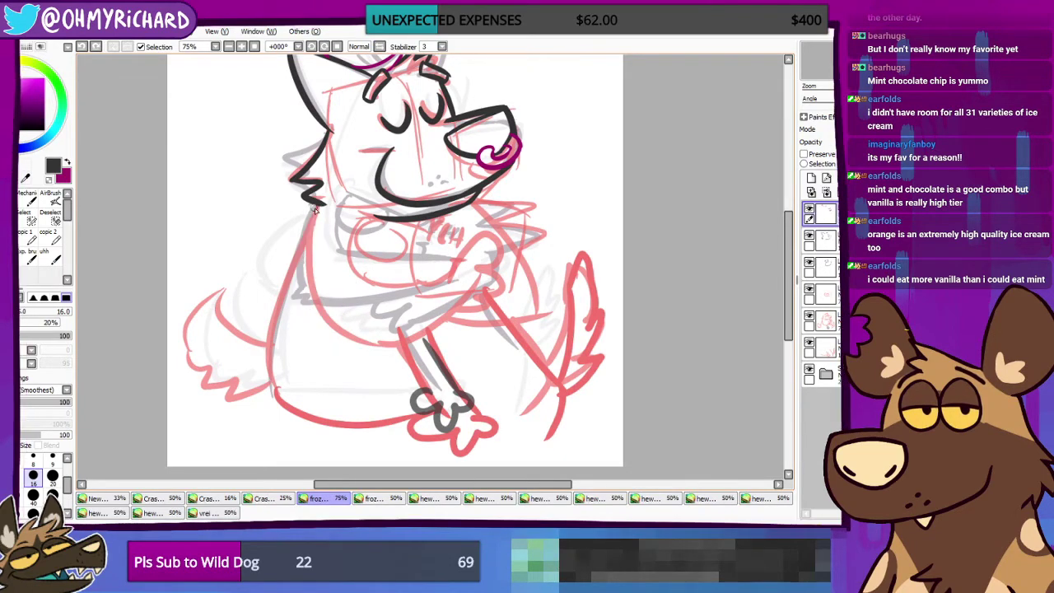
{"action": "key", "text": "ctrl+z"}
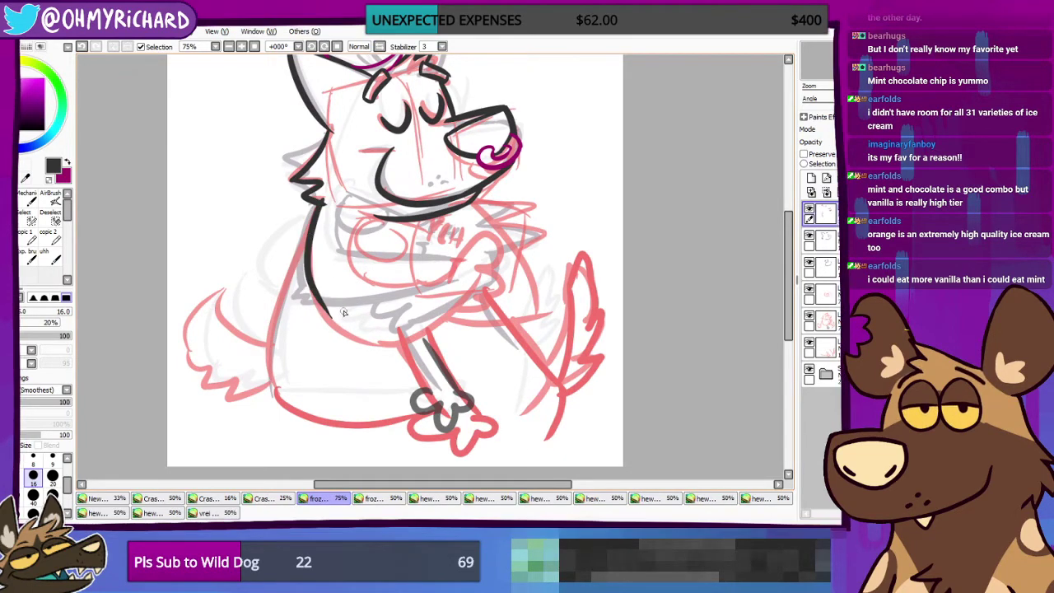
{"action": "key", "text": "ctrl+z"}
{"action": "left_click_drag", "start_coordinate": [320, 205], "coordinate": [335, 328]}
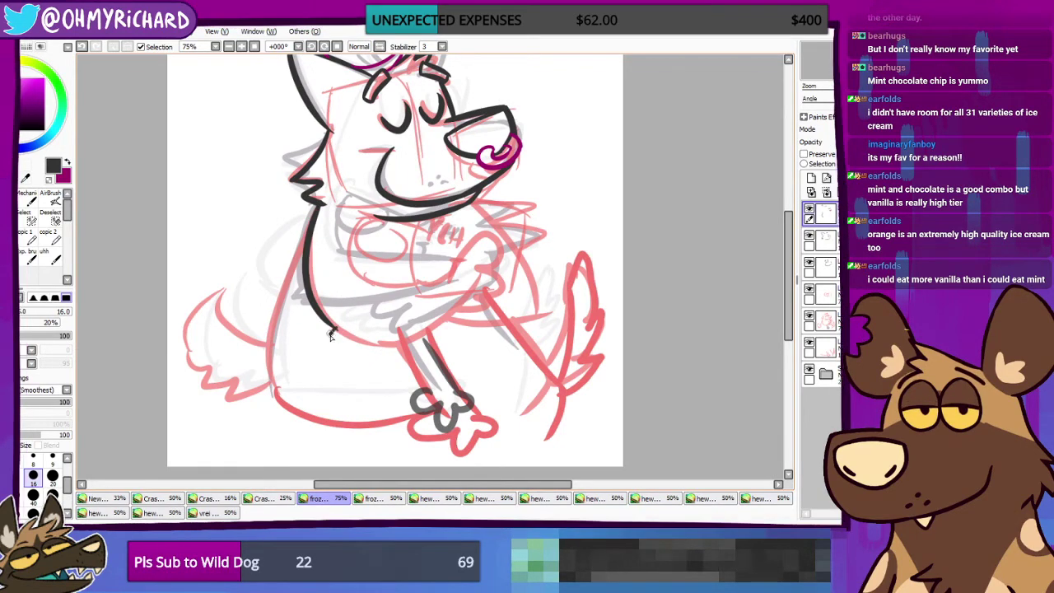
Step: Extend the dark grey body outline around the bottom of the crossed arm and up toward the hand, redoing the stroke to refine its curve
{"action": "left_click_drag", "start_coordinate": [334, 329], "coordinate": [352, 344]}
{"action": "key", "text": "ctrl+z"}
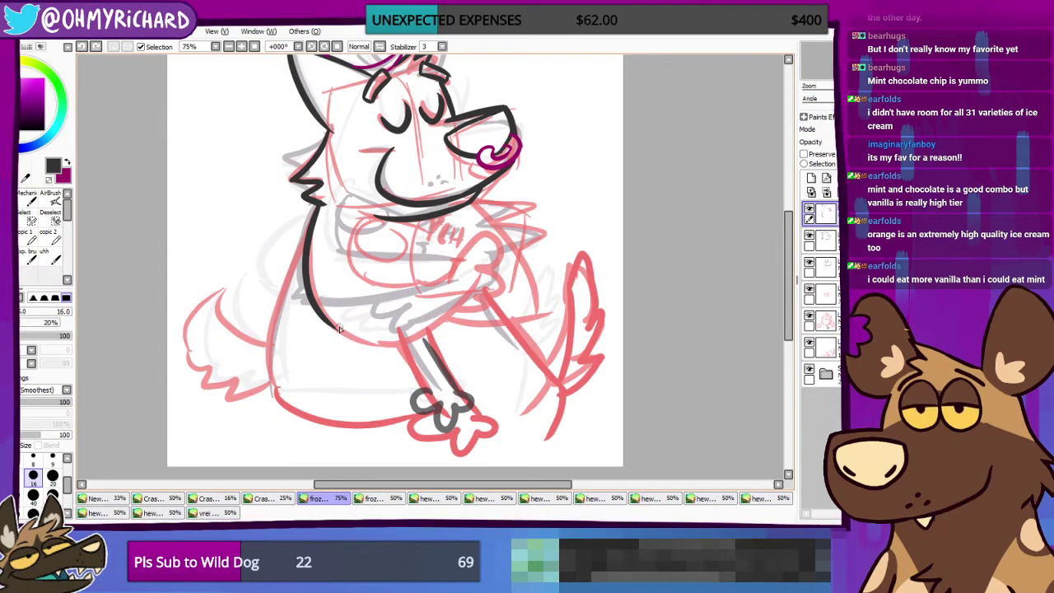
{"action": "left_click_drag", "start_coordinate": [329, 321], "coordinate": [474, 288]}
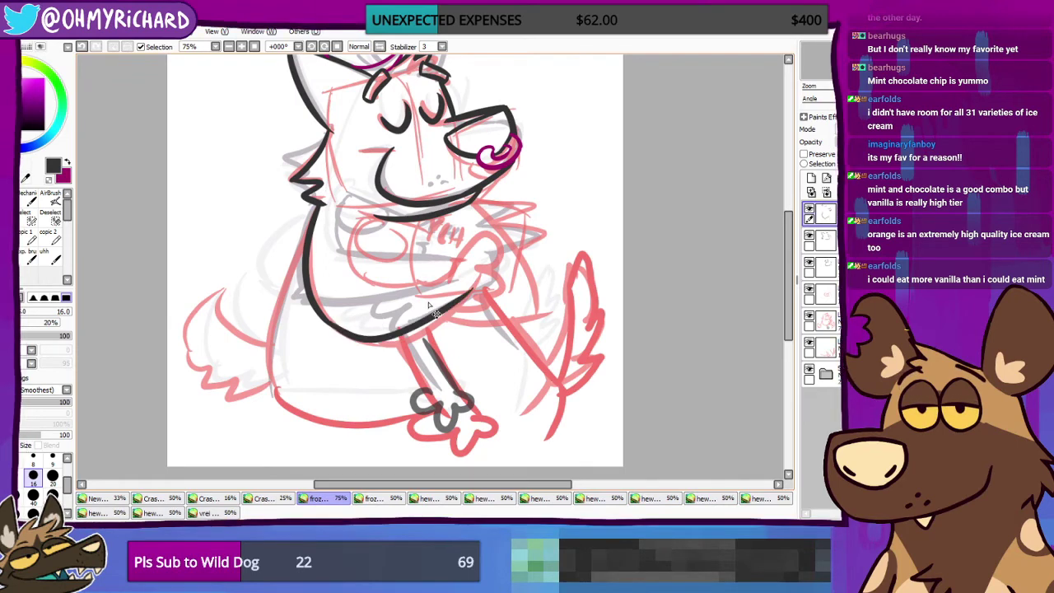
{"action": "left_click_drag", "start_coordinate": [340, 330], "coordinate": [471, 298]}
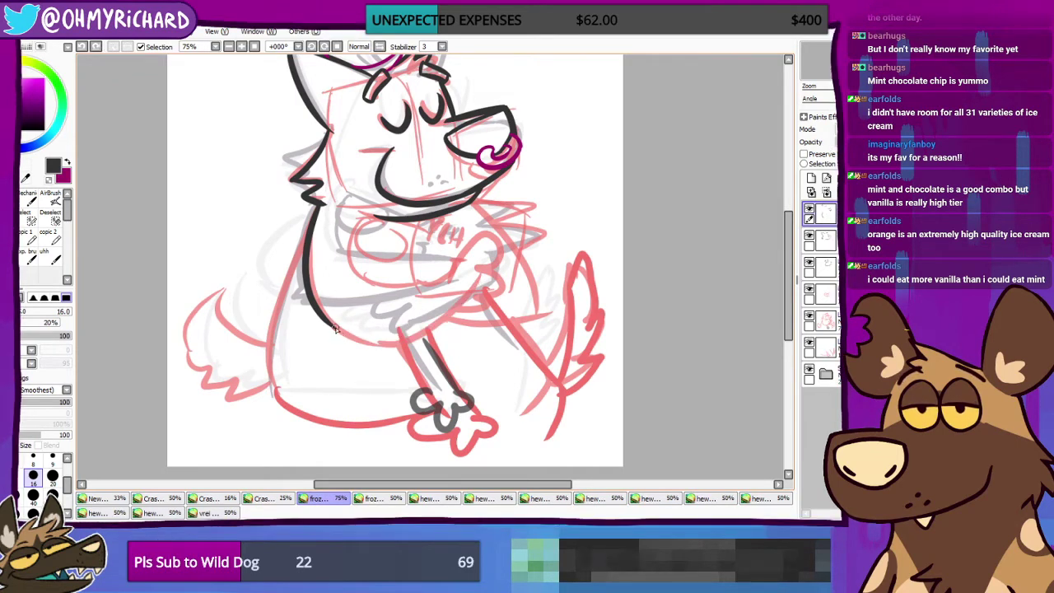
{"action": "mouse_move", "coordinate": [334, 326]}
{"action": "left_mouse_down"}
{"action": "mouse_move", "coordinate": [444, 305]}
{"action": "mouse_move", "coordinate": [447, 288]}
{"action": "left_mouse_up"}
{"action": "key", "text": "ctrl+z"}
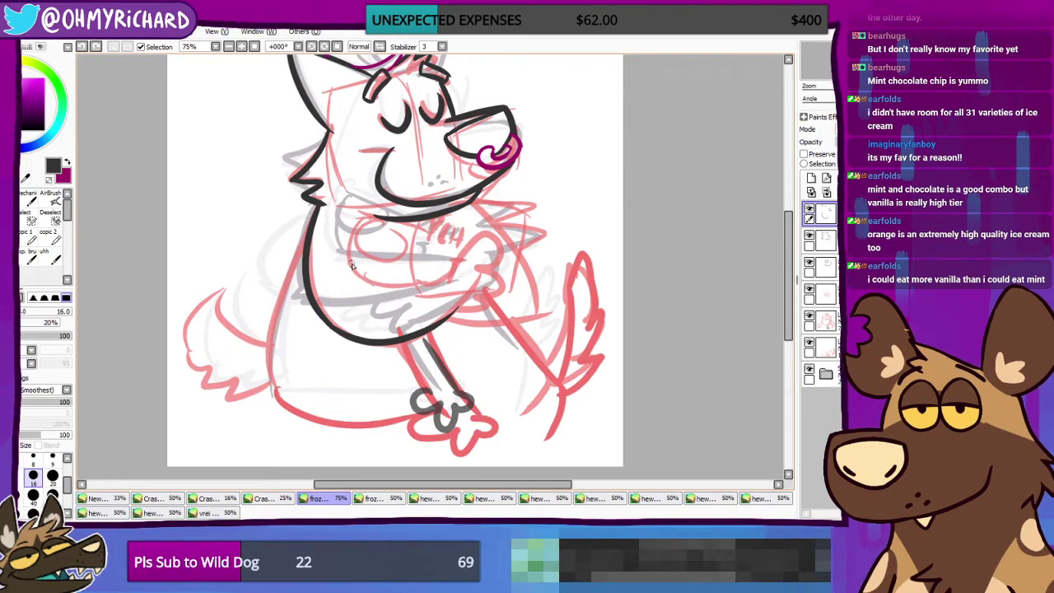
Step: Ink a shallow curve along the lower chest above the arm outline, and check the ink by hiding and showing its layer
{"action": "left_click_drag", "start_coordinate": [356, 272], "coordinate": [461, 267]}
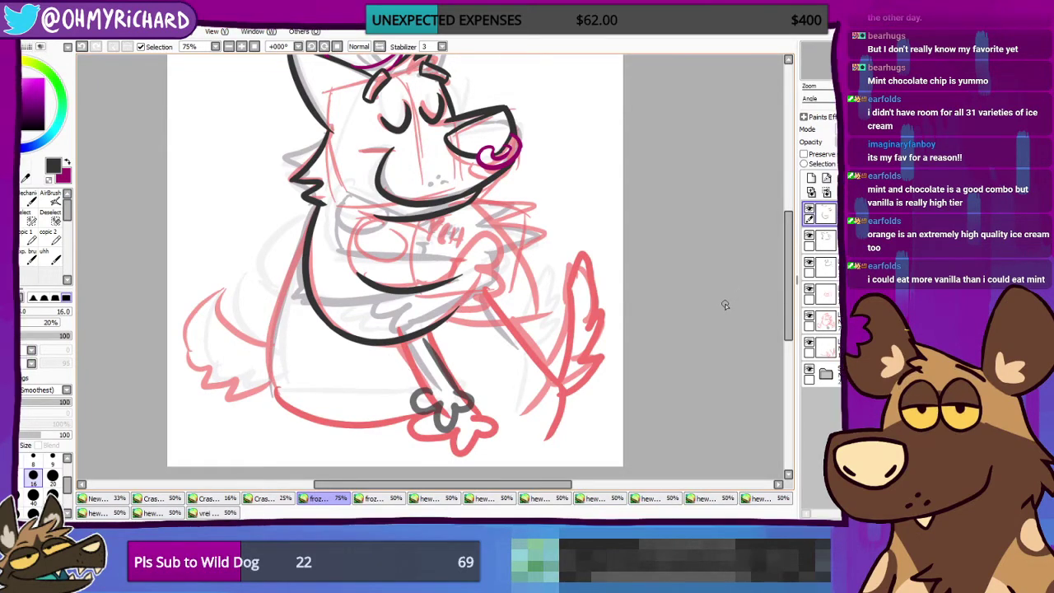
{"action": "left_click", "coordinate": [809, 210]}
{"action": "left_click", "coordinate": [809, 211]}
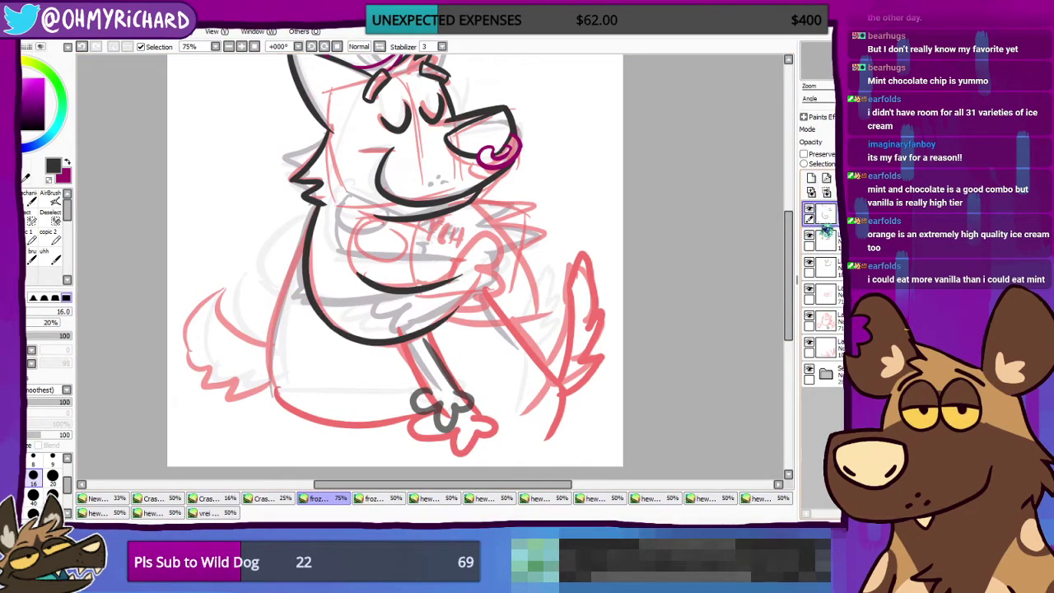
Step: On the second layer from the top, ink jagged fur tufts beneath the arm outline above the front leg, redoing the strokes
{"action": "left_click", "coordinate": [824, 234]}
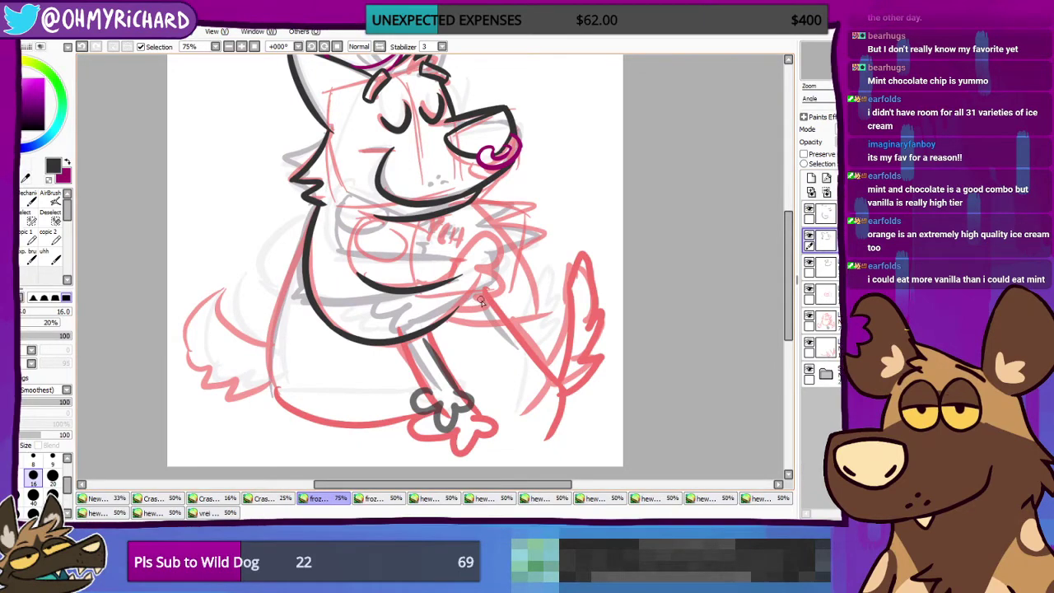
{"action": "mouse_move", "coordinate": [436, 305]}
{"action": "left_mouse_down"}
{"action": "mouse_move", "coordinate": [423, 332]}
{"action": "mouse_move", "coordinate": [461, 334]}
{"action": "left_mouse_up"}
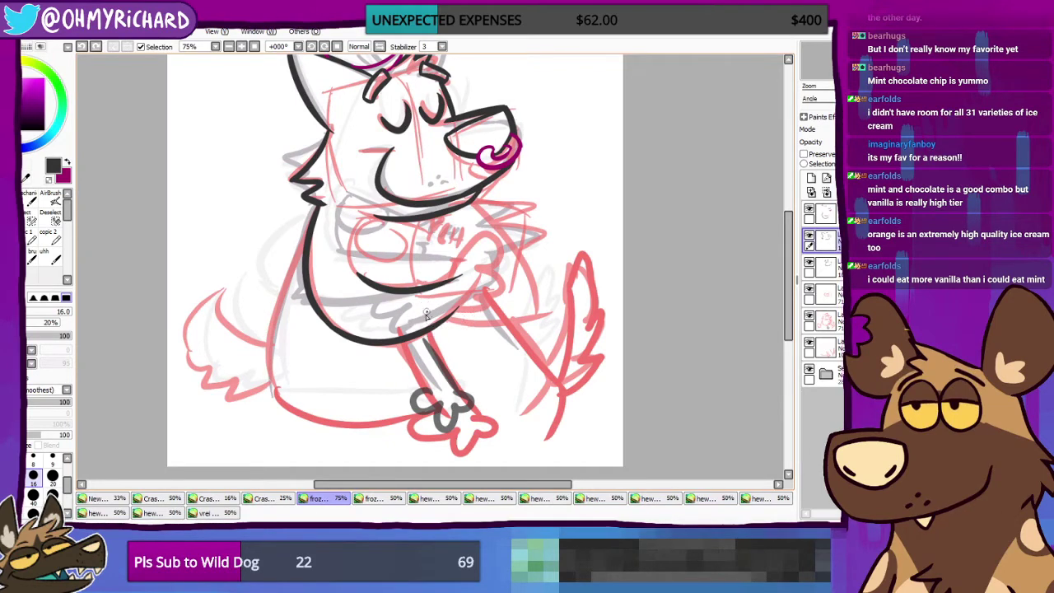
{"action": "mouse_move", "coordinate": [437, 320]}
{"action": "left_mouse_down"}
{"action": "mouse_move", "coordinate": [456, 340]}
{"action": "mouse_move", "coordinate": [467, 308]}
{"action": "mouse_move", "coordinate": [442, 326]}
{"action": "mouse_move", "coordinate": [456, 327]}
{"action": "mouse_move", "coordinate": [453, 315]}
{"action": "mouse_move", "coordinate": [423, 340]}
{"action": "mouse_move", "coordinate": [460, 322]}
{"action": "mouse_move", "coordinate": [454, 308]}
{"action": "mouse_move", "coordinate": [424, 340]}
{"action": "mouse_move", "coordinate": [468, 310]}
{"action": "left_mouse_up"}
{"action": "key", "text": "ctrl+z"}
{"action": "key", "text": "ctrl+z"}
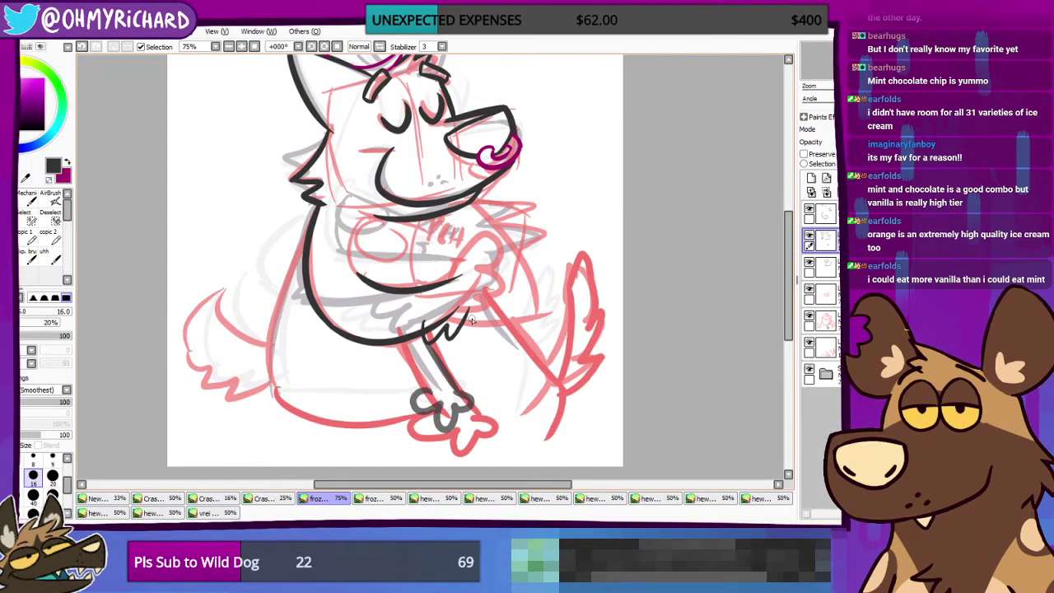
Step: Undo the last fur strokes below the forearm, then check the upper three layers' visibility and make the third one active
{"action": "key", "text": "ctrl+z"}
{"action": "key", "text": "ctrl+z"}
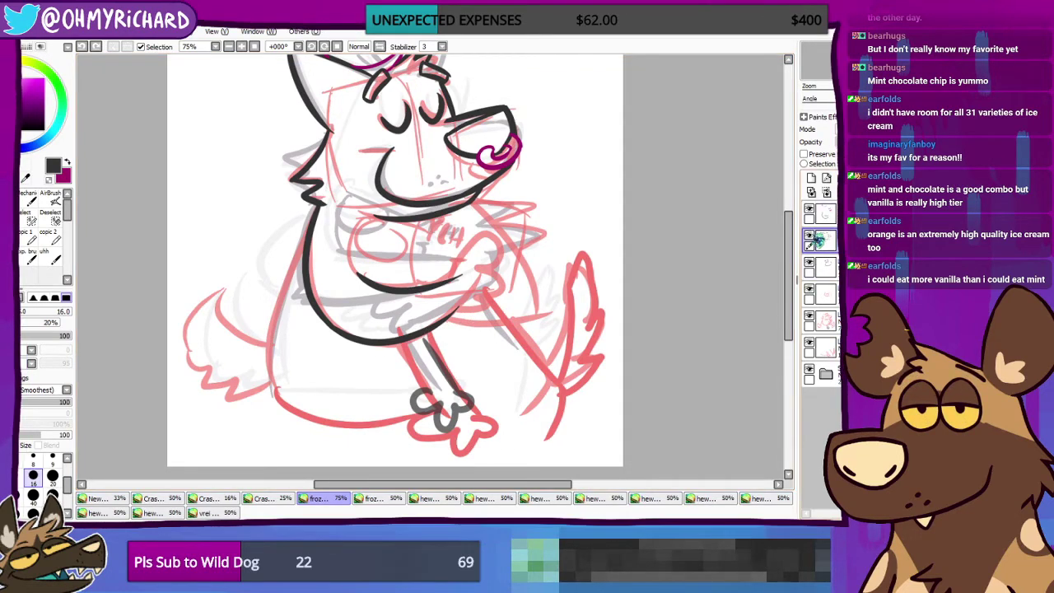
{"action": "left_click", "coordinate": [810, 236]}
{"action": "left_click", "coordinate": [810, 236]}
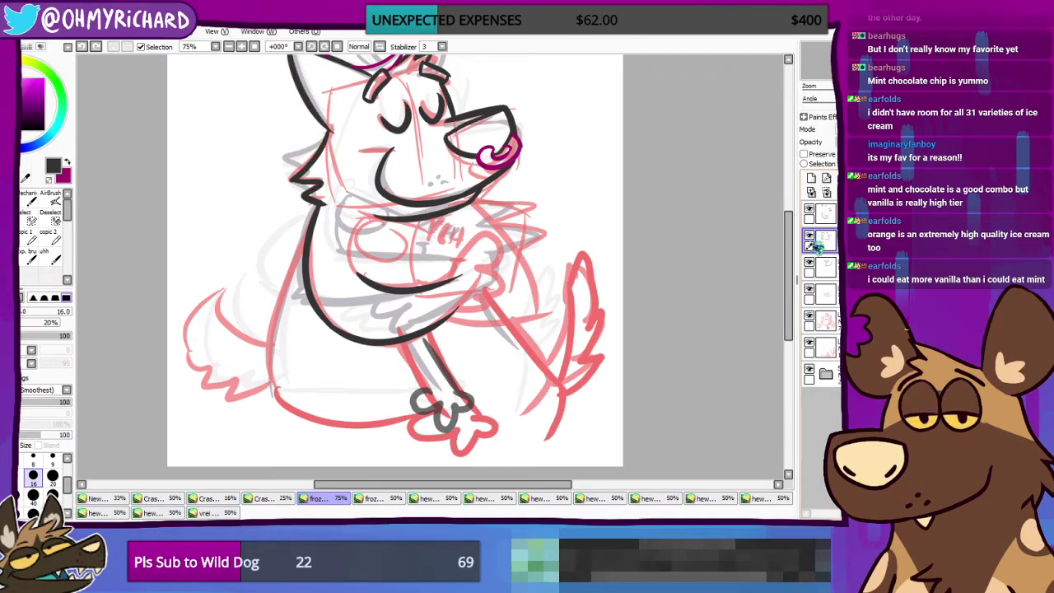
{"action": "left_click", "coordinate": [810, 210]}
{"action": "left_click", "coordinate": [810, 209]}
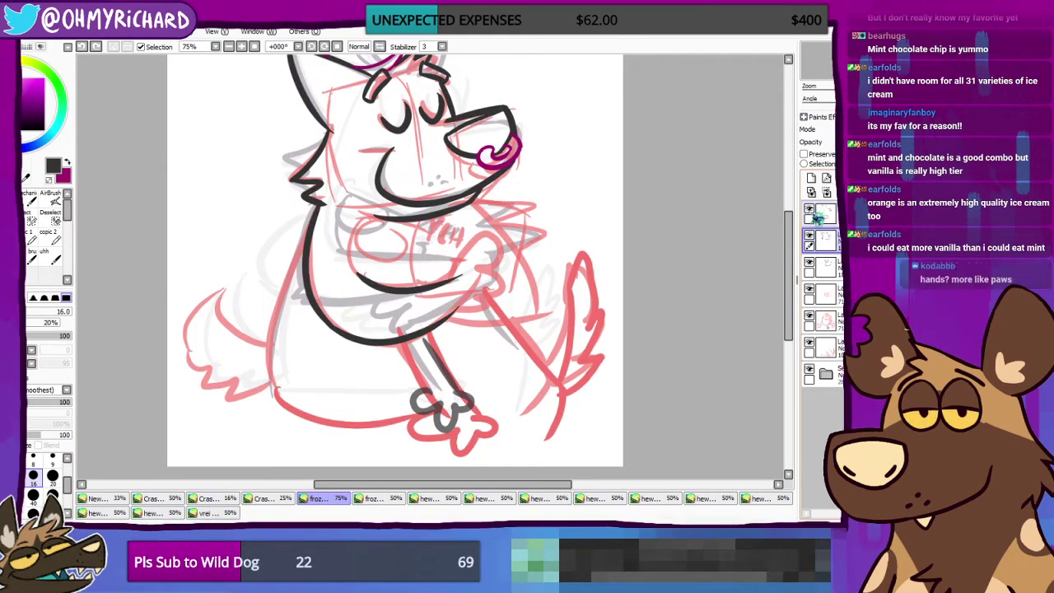
{"action": "left_click", "coordinate": [810, 262]}
{"action": "left_click", "coordinate": [812, 264]}
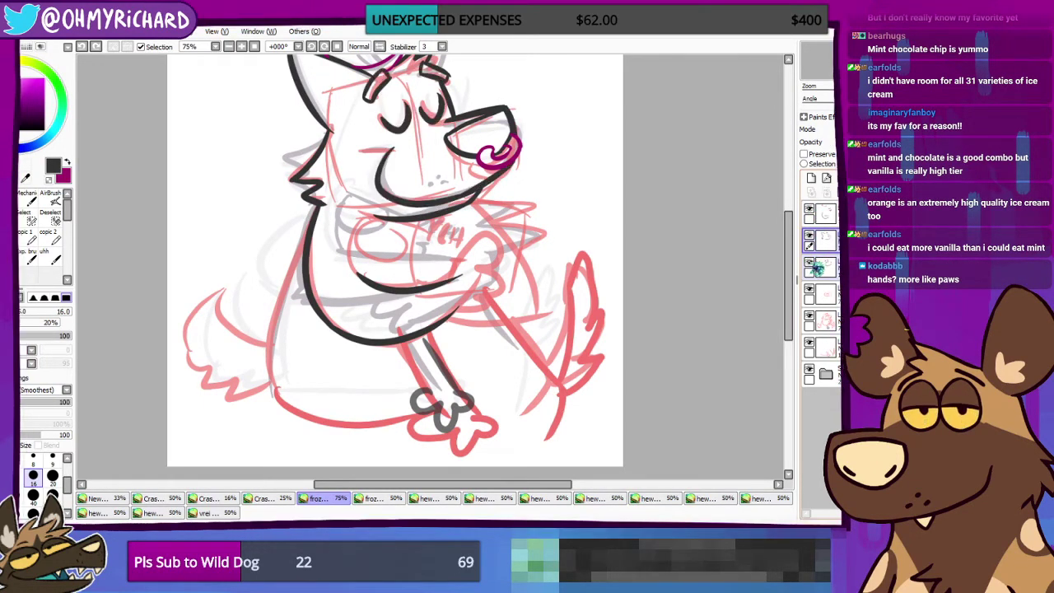
{"action": "left_click", "coordinate": [832, 274]}
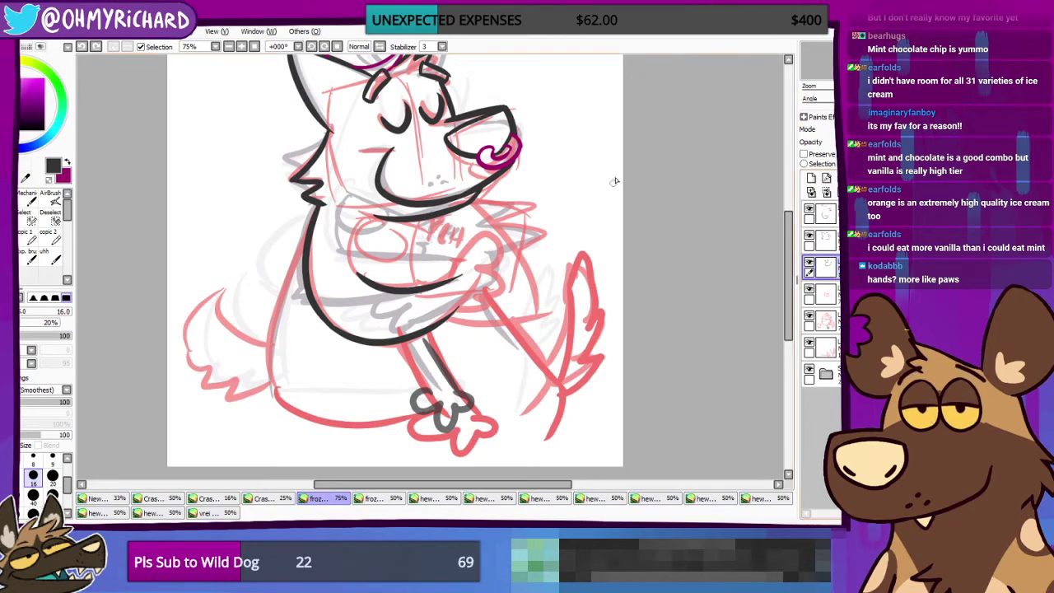
{"action": "left_click", "coordinate": [810, 262]}
{"action": "left_click", "coordinate": [810, 263]}
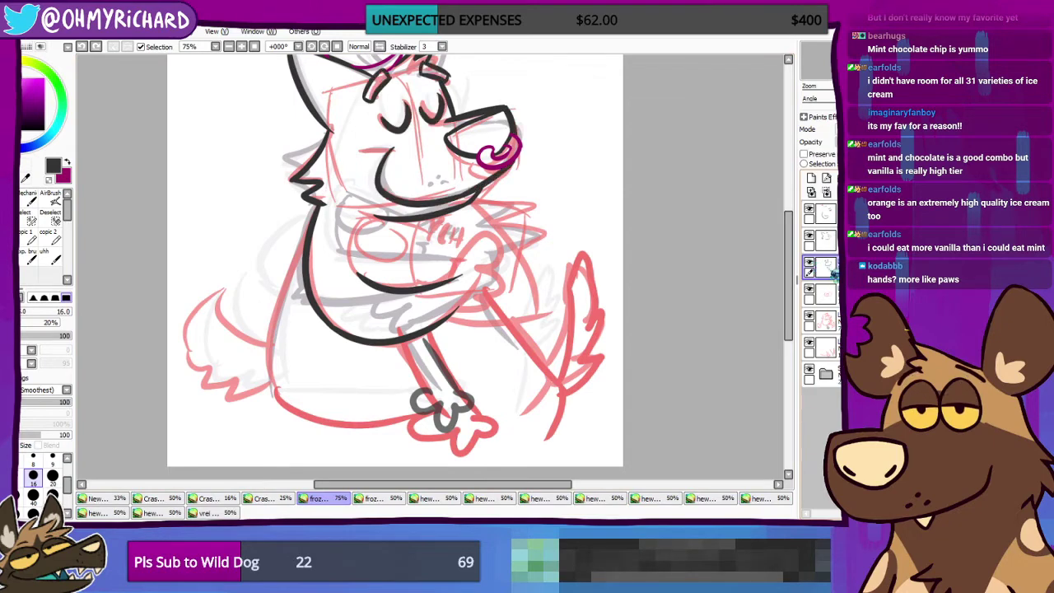
Step: Ink the paw at the end of the folded arm in dark grey, with the raised thumb and curled fingers following the sketch
{"action": "left_click_drag", "start_coordinate": [449, 279], "coordinate": [466, 242]}
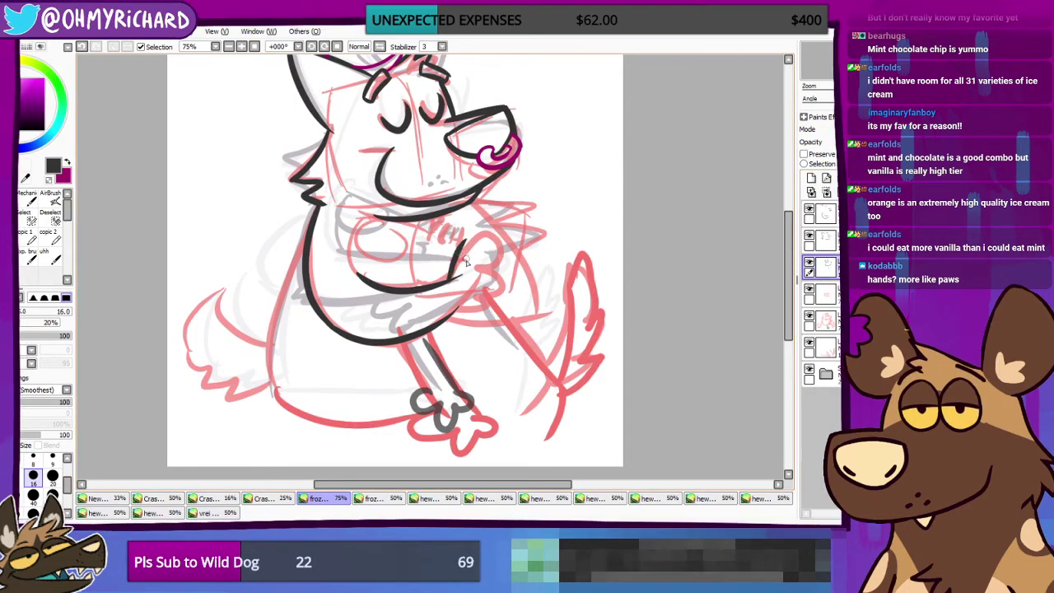
{"action": "key", "text": "ctrl+z"}
{"action": "left_click_drag", "start_coordinate": [450, 279], "coordinate": [474, 241]}
{"action": "key", "text": "ctrl+z"}
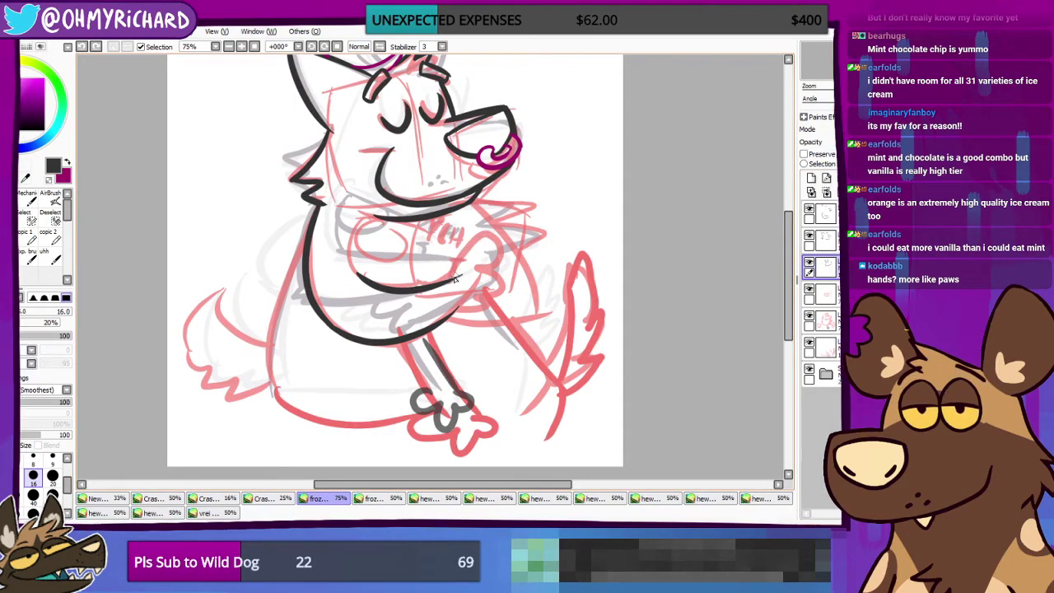
{"action": "left_click_drag", "start_coordinate": [449, 280], "coordinate": [474, 242]}
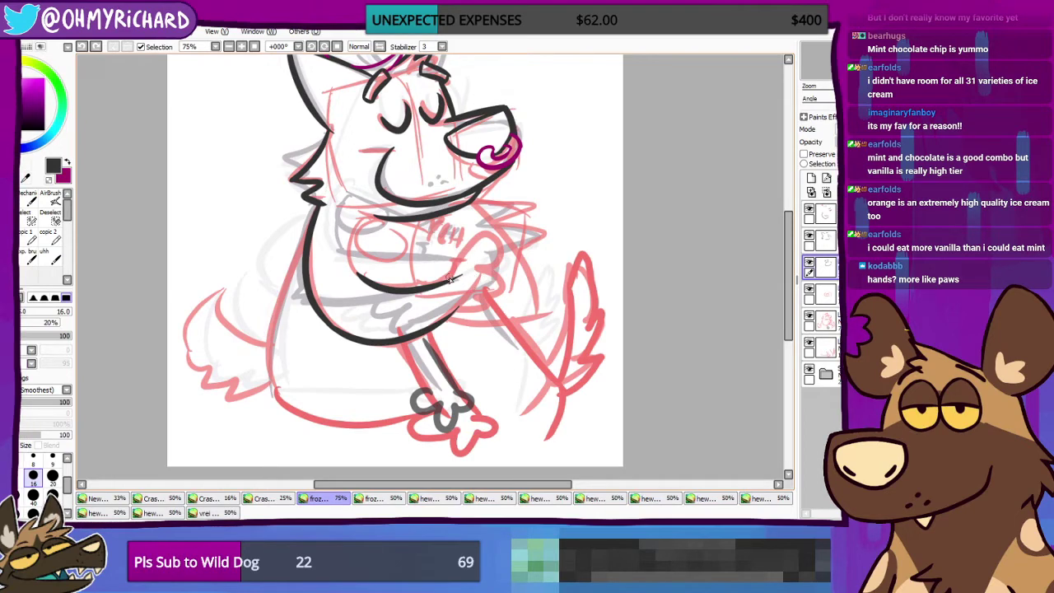
{"action": "mouse_move", "coordinate": [453, 281]}
{"action": "left_mouse_down"}
{"action": "mouse_move", "coordinate": [454, 264]}
{"action": "mouse_move", "coordinate": [475, 270]}
{"action": "mouse_move", "coordinate": [492, 239]}
{"action": "mouse_move", "coordinate": [500, 275]}
{"action": "mouse_move", "coordinate": [485, 300]}
{"action": "left_mouse_up"}
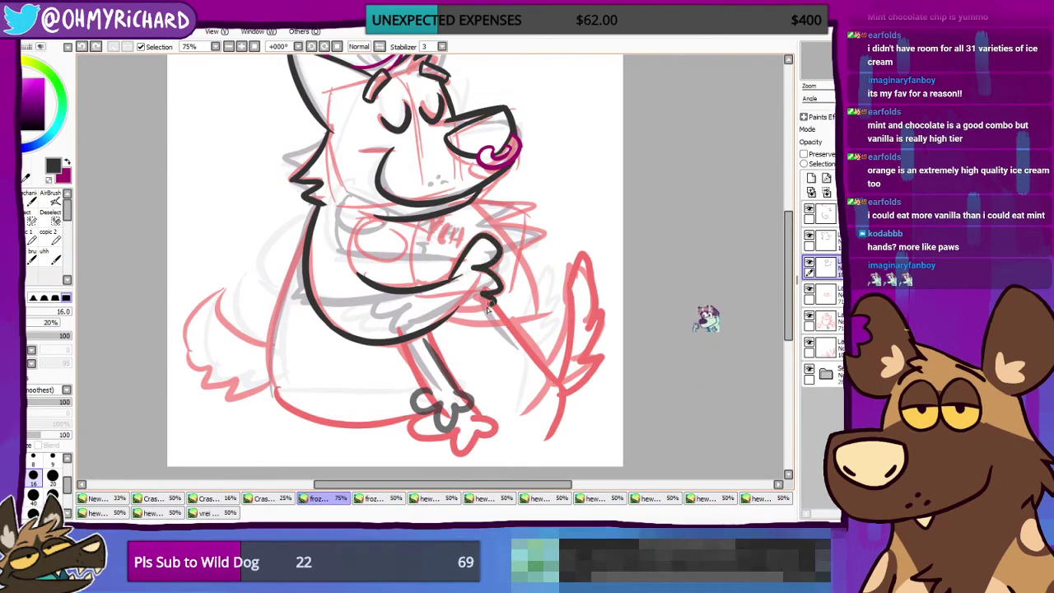
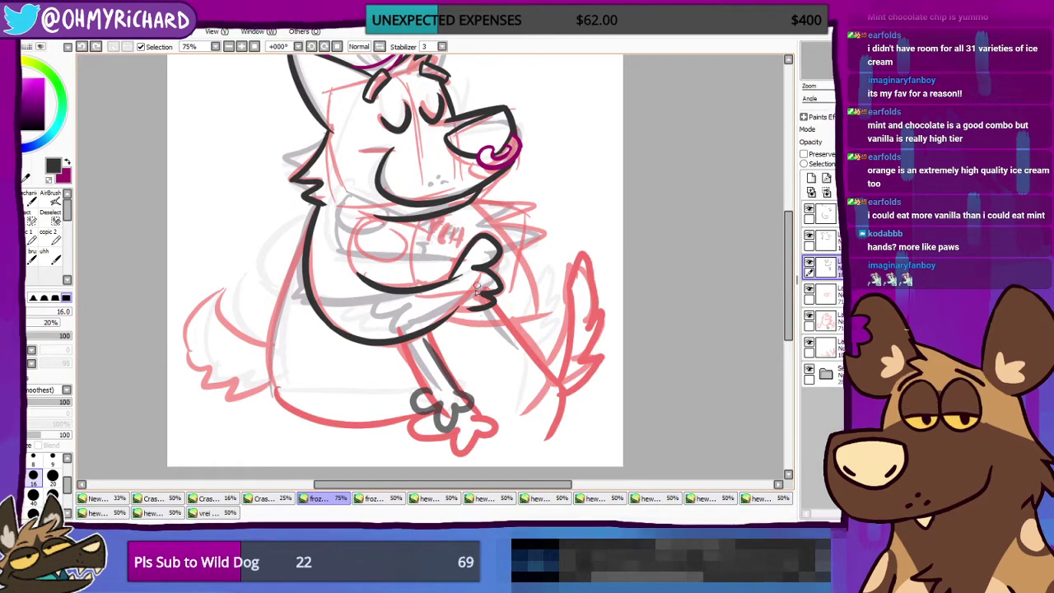
{"action": "key", "text": "e"}
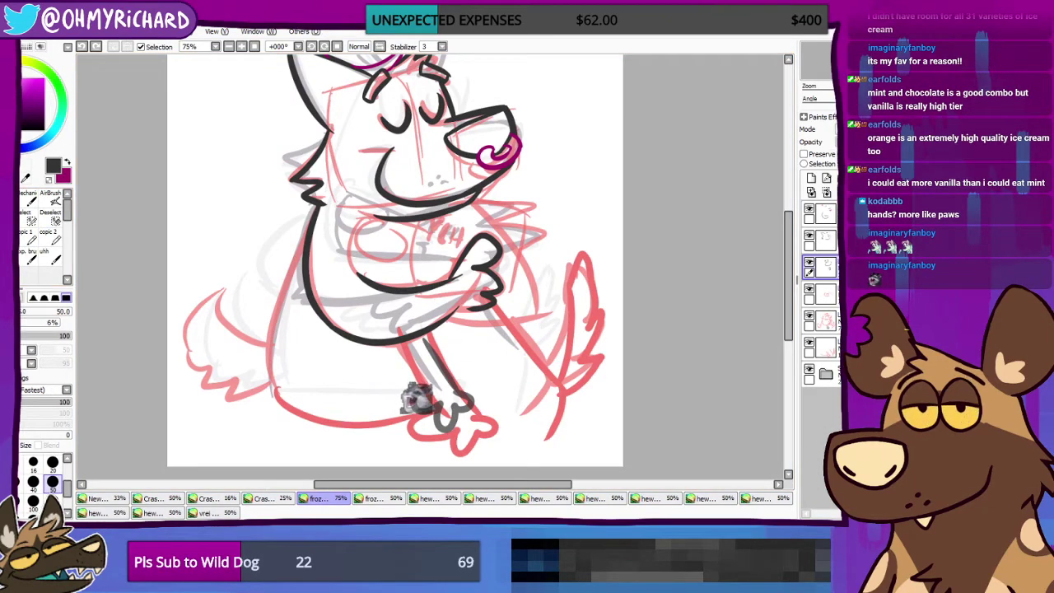
{"action": "left_click_drag", "start_coordinate": [436, 268], "coordinate": [457, 296]}
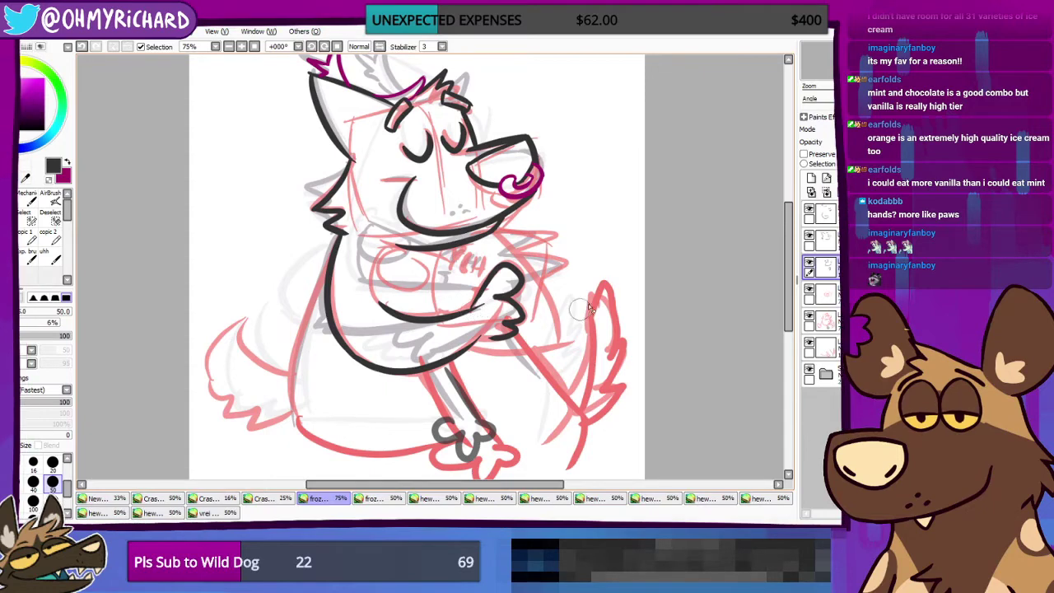
{"action": "left_click", "coordinate": [81, 47]}
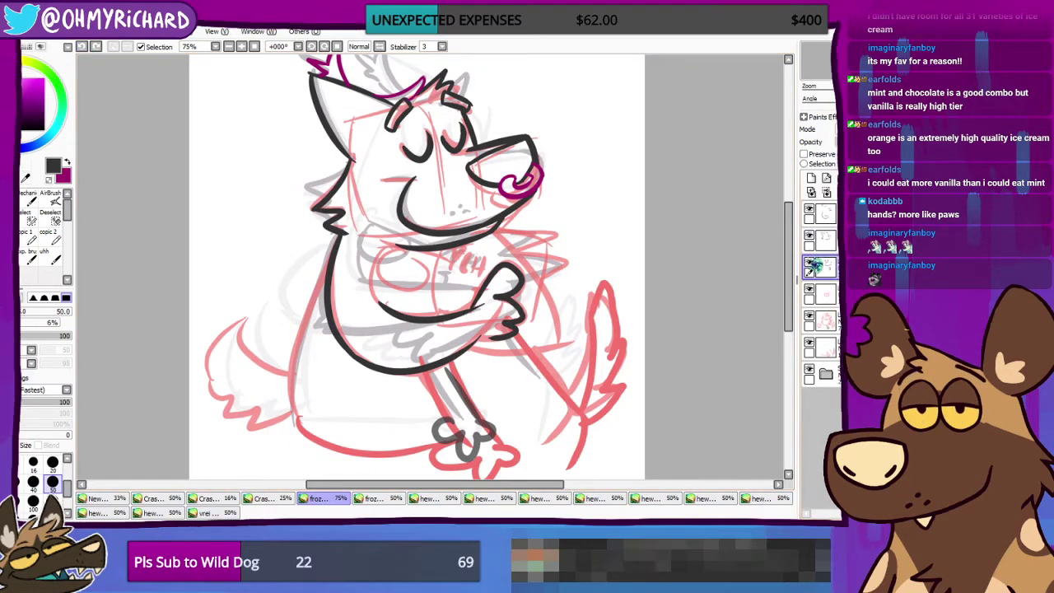
Step: Toggle the upper three layers to see which lines each holds, make the top layer active and switch back to the size 16 brush
{"action": "left_click", "coordinate": [809, 261]}
{"action": "left_click", "coordinate": [809, 262]}
{"action": "left_click", "coordinate": [809, 235]}
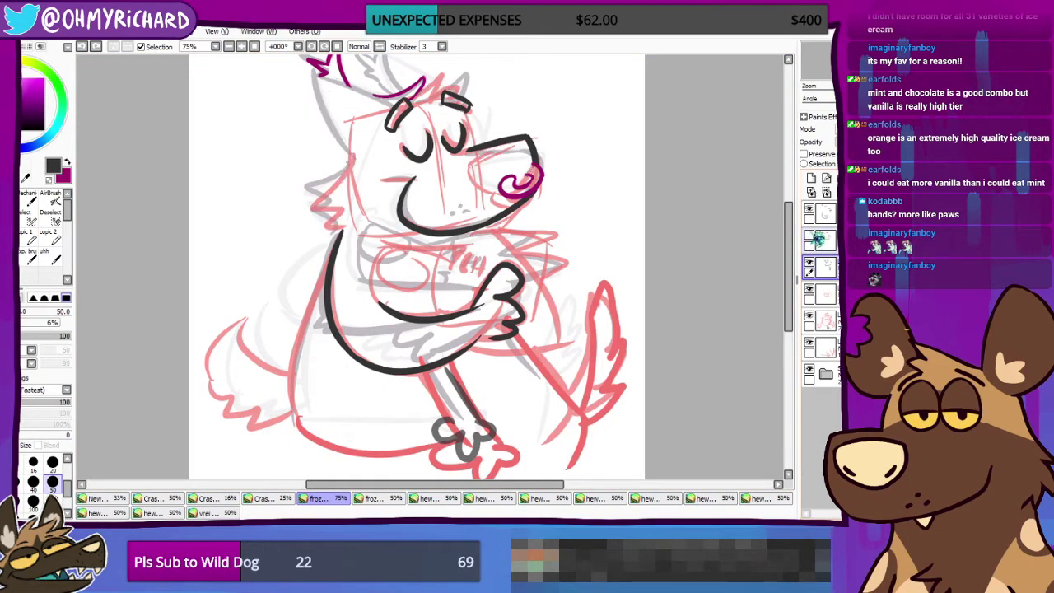
{"action": "left_click", "coordinate": [809, 236]}
{"action": "left_click", "coordinate": [825, 239]}
{"action": "left_click", "coordinate": [809, 209]}
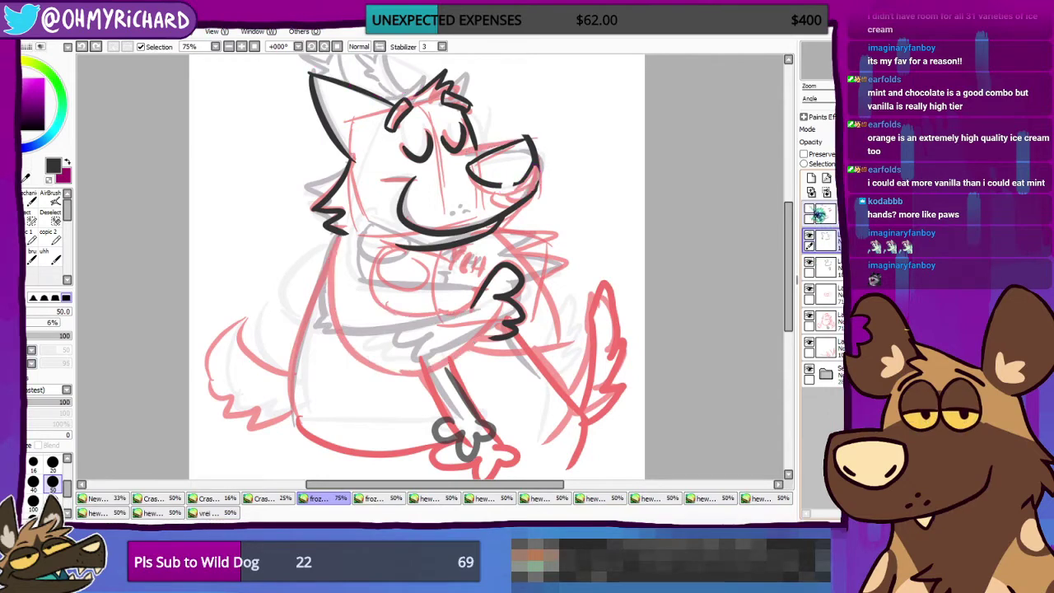
{"action": "left_click", "coordinate": [809, 209]}
{"action": "left_click", "coordinate": [827, 215]}
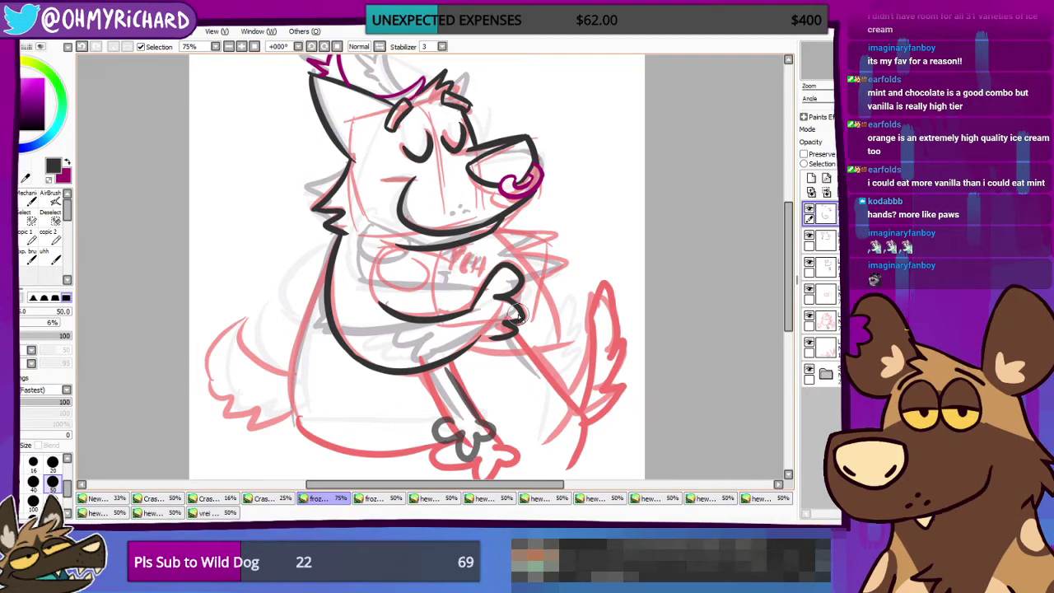
{"action": "left_click", "coordinate": [29, 219]}
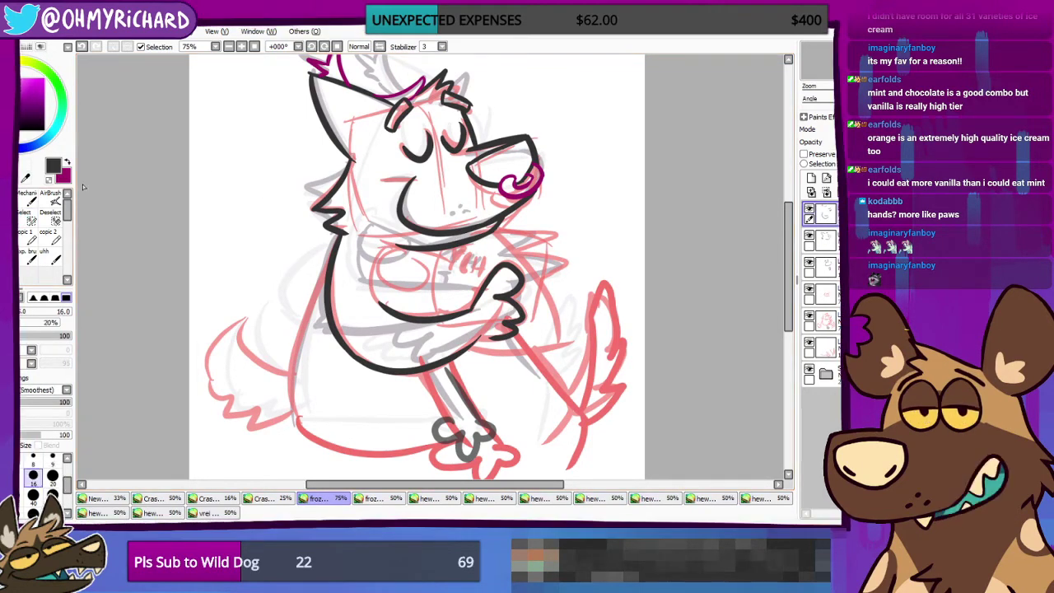
Step: Draw a downward arrow in the empty space behind the character's neck and undo it
{"action": "left_click_drag", "start_coordinate": [242, 161], "coordinate": [282, 262]}
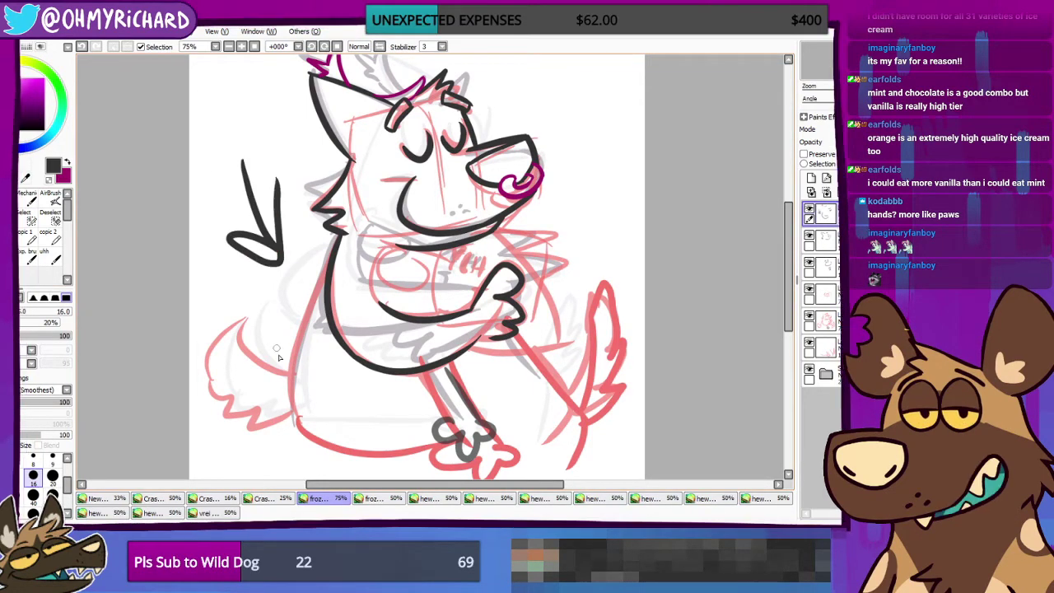
{"action": "left_click", "coordinate": [82, 46]}
{"action": "mouse_move", "coordinate": [444, 272]}
{"action": "left_mouse_down"}
{"action": "mouse_move", "coordinate": [414, 263]}
{"action": "mouse_move", "coordinate": [437, 258]}
{"action": "left_mouse_up"}
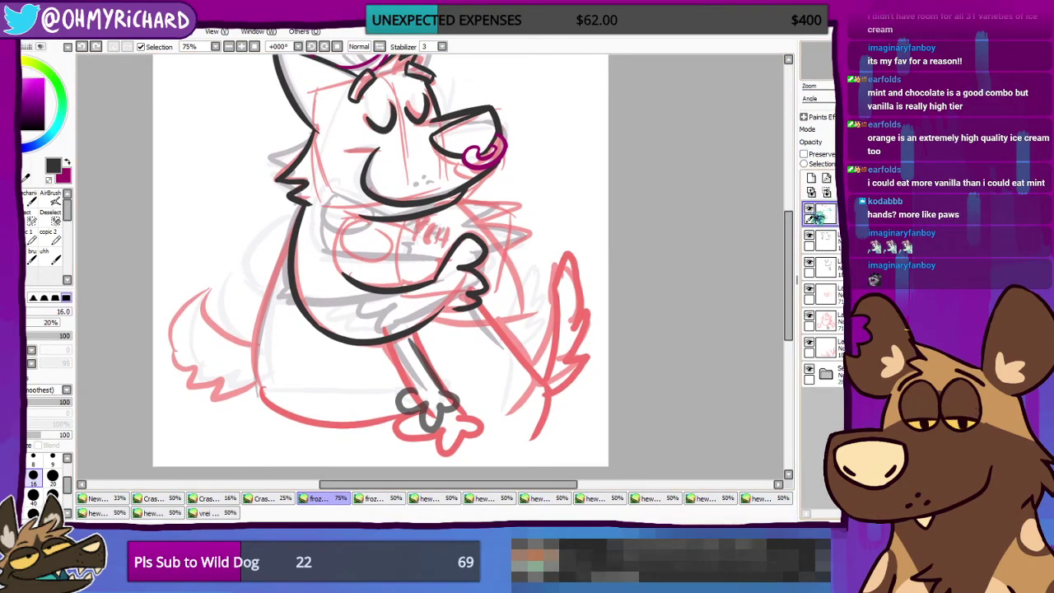
{"action": "left_click", "coordinate": [809, 209]}
{"action": "left_click", "coordinate": [810, 209]}
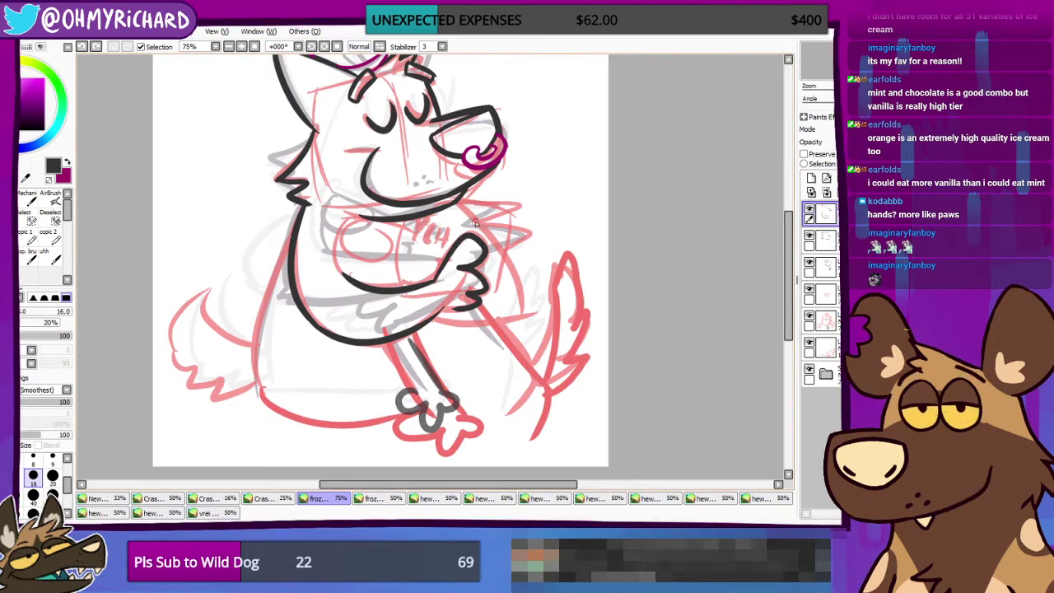
Step: Ink the outer curve of the other arm from under the chin down to the elbow, undoing and retrying the stroke as needed
{"action": "left_click_drag", "start_coordinate": [465, 203], "coordinate": [521, 311]}
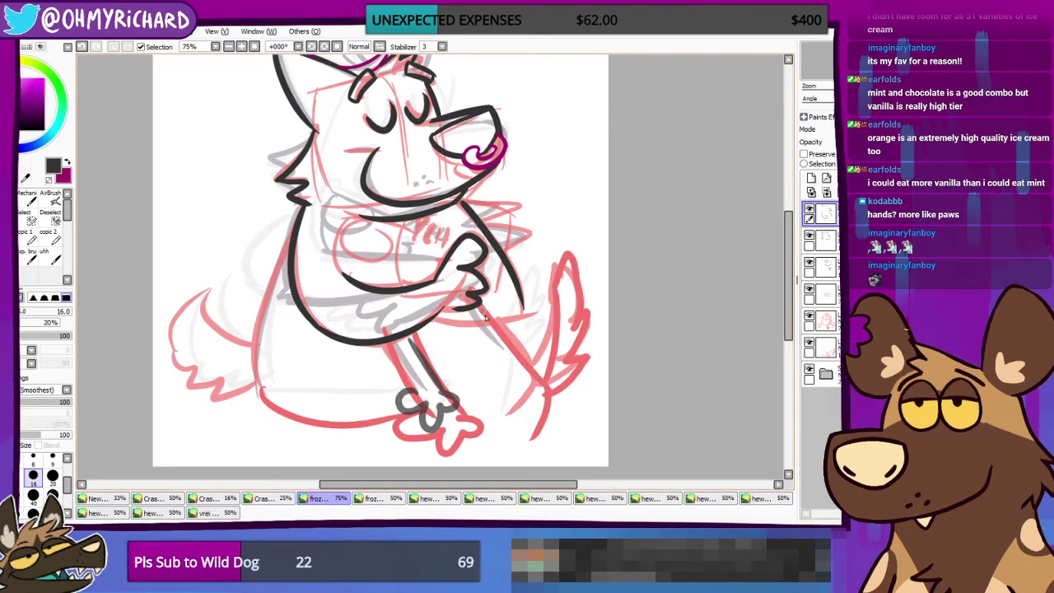
{"action": "mouse_move", "coordinate": [463, 206]}
{"action": "left_mouse_down"}
{"action": "mouse_move", "coordinate": [503, 268]}
{"action": "mouse_move", "coordinate": [519, 320]}
{"action": "left_mouse_up"}
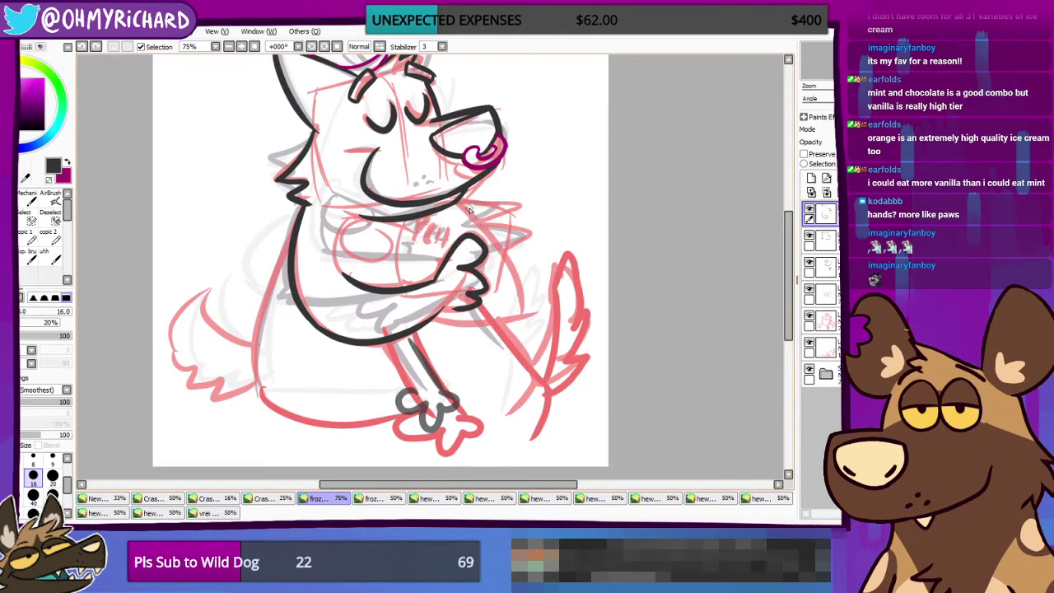
{"action": "left_click_drag", "start_coordinate": [468, 209], "coordinate": [521, 320]}
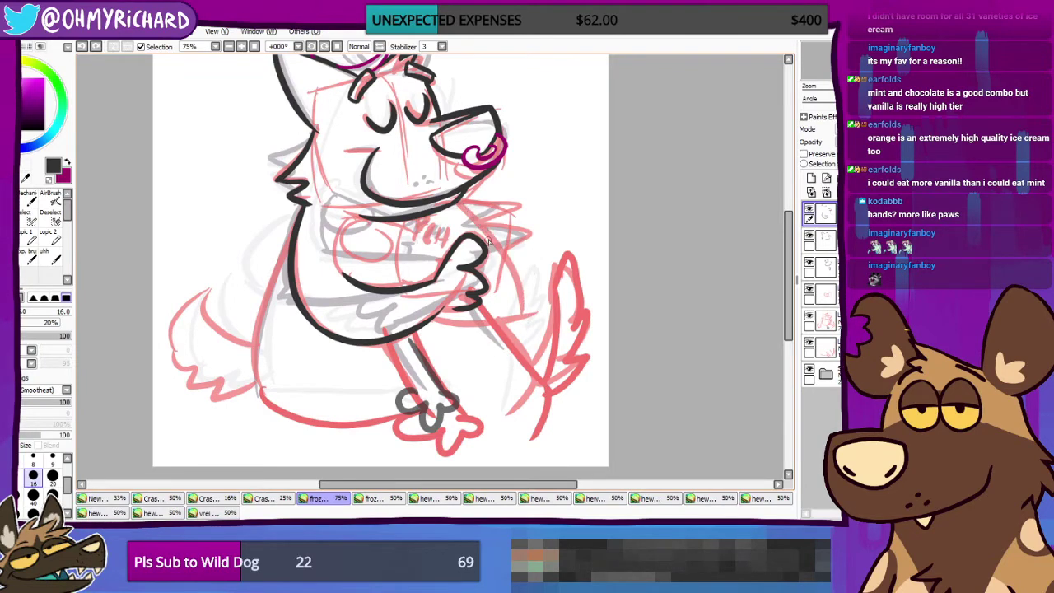
{"action": "left_click_drag", "start_coordinate": [458, 202], "coordinate": [518, 315]}
{"action": "left_click_drag", "start_coordinate": [461, 204], "coordinate": [516, 309]}
{"action": "key", "text": "ctrl+z"}
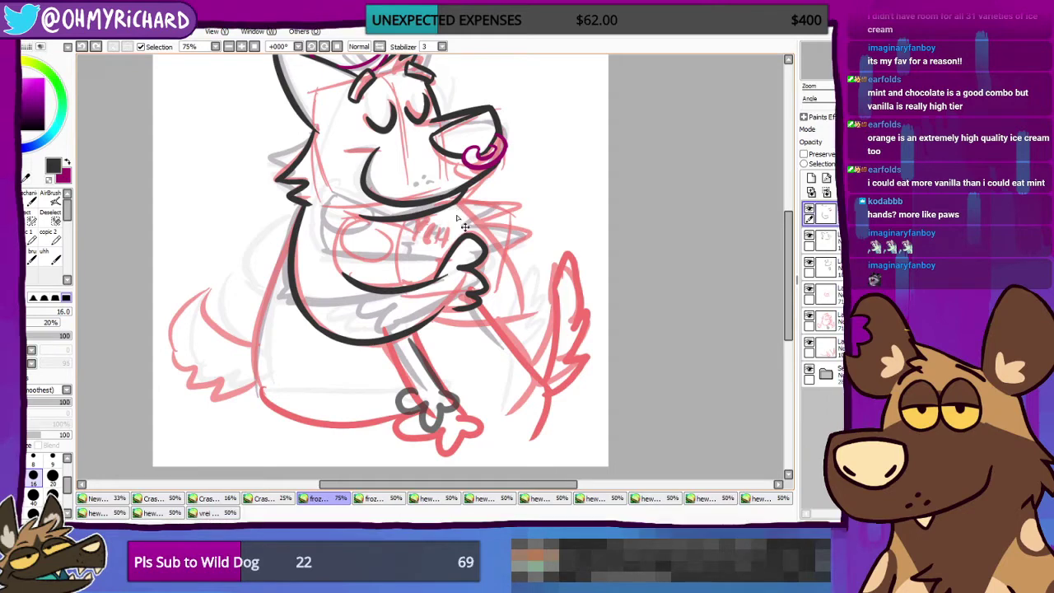
{"action": "key", "text": "ctrl+t"}
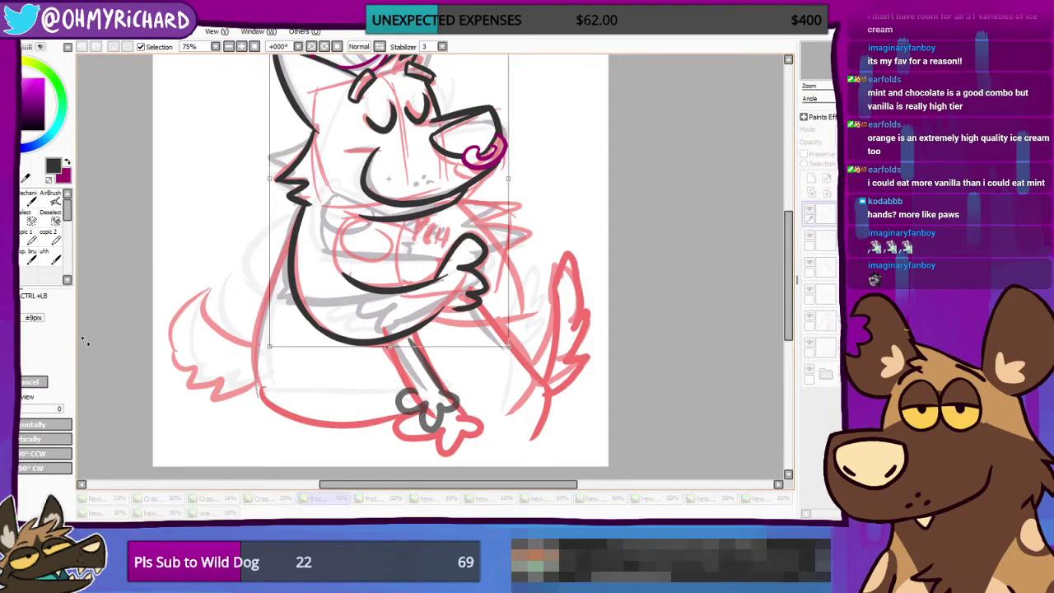
{"action": "left_click", "coordinate": [31, 381]}
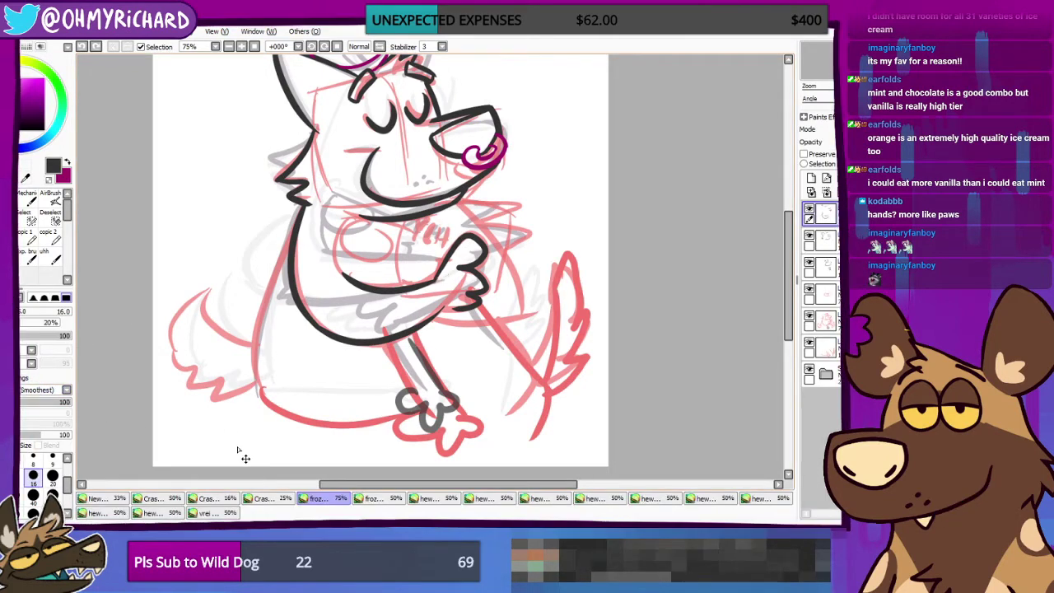
{"action": "key", "text": "ctrl+y"}
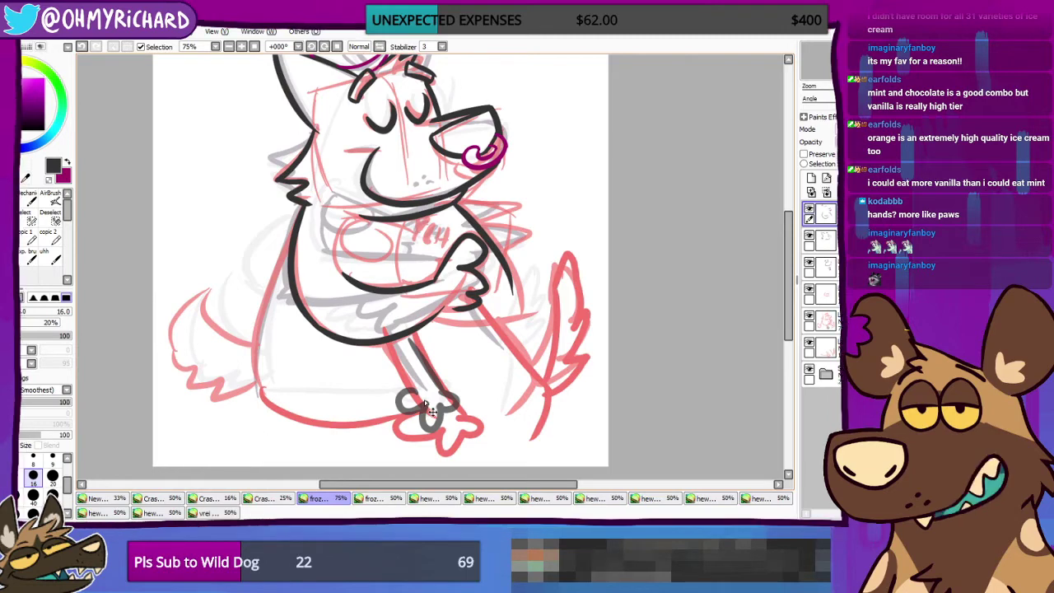
{"action": "key", "text": "ctrl+z"}
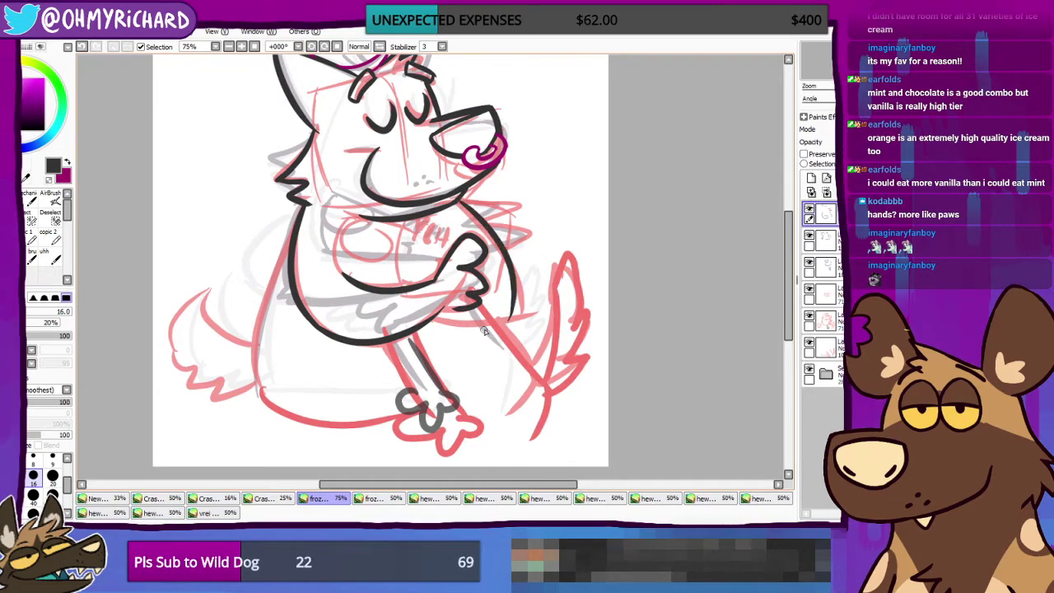
{"action": "left_click_drag", "start_coordinate": [460, 202], "coordinate": [511, 269]}
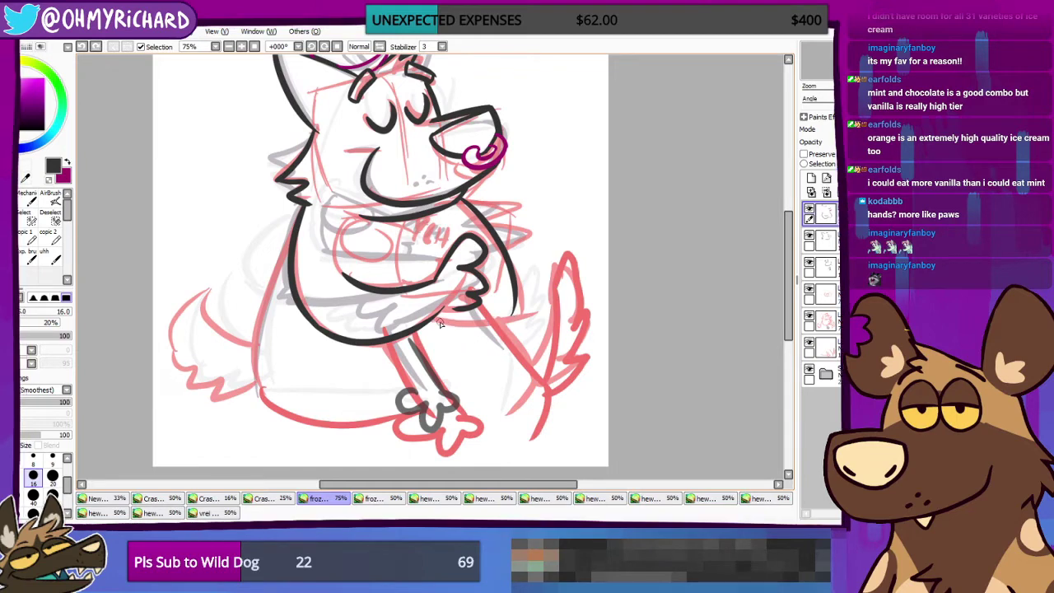
Step: Ink the underside of that arm from the belly curve to the elbow, retrying the stroke, and close the elbow corner
{"action": "mouse_move", "coordinate": [431, 315]}
{"action": "left_mouse_down"}
{"action": "mouse_move", "coordinate": [491, 326]}
{"action": "mouse_move", "coordinate": [516, 311]}
{"action": "left_mouse_up"}
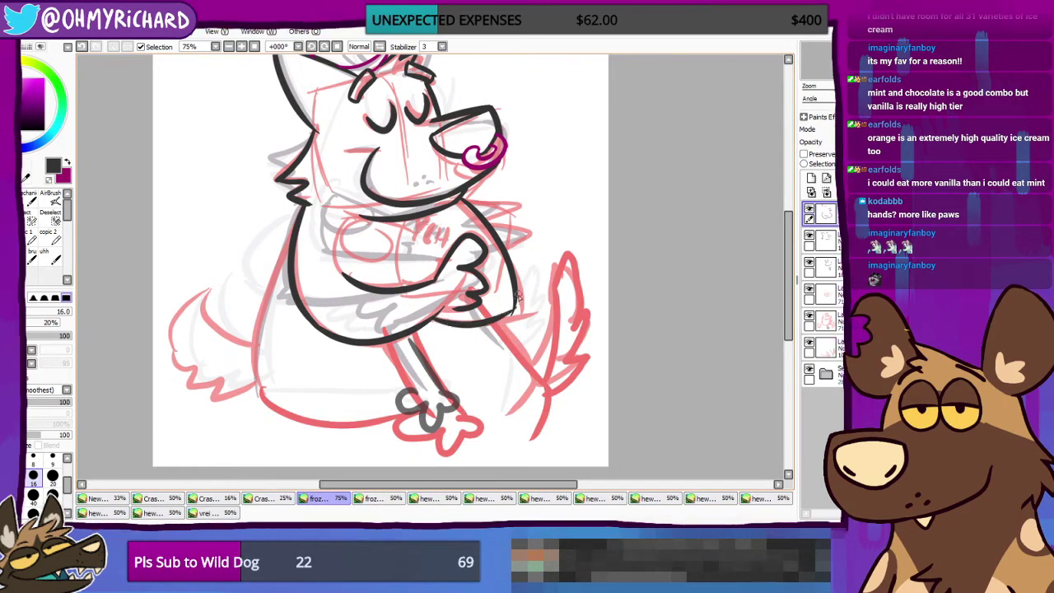
{"action": "key", "text": "ctrl+z"}
{"action": "left_click_drag", "start_coordinate": [431, 314], "coordinate": [517, 309]}
{"action": "key", "text": "ctrl+z"}
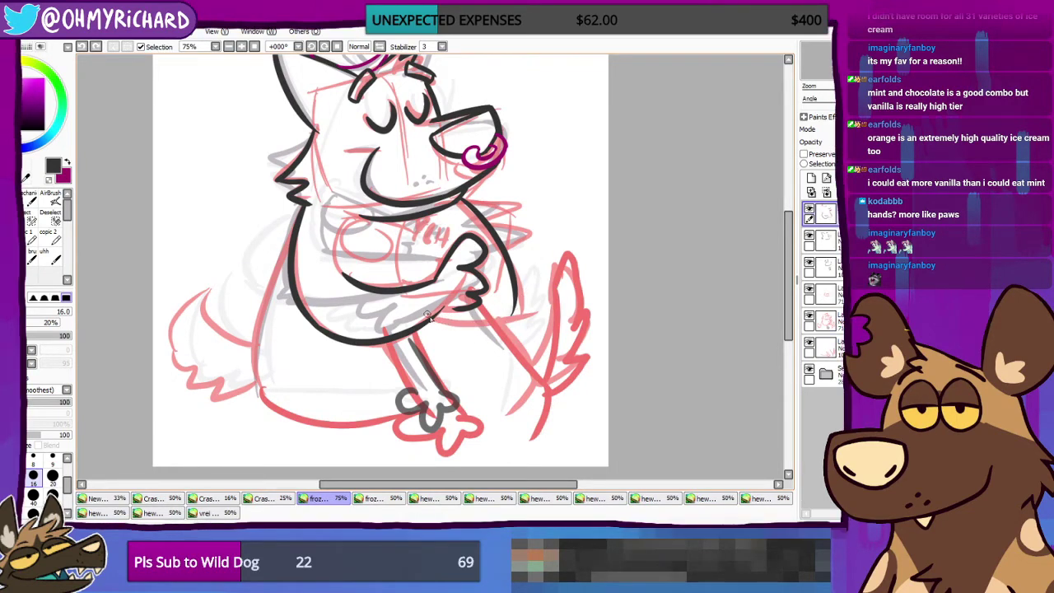
{"action": "left_click_drag", "start_coordinate": [430, 315], "coordinate": [518, 310]}
{"action": "key", "text": "ctrl+z"}
{"action": "left_click_drag", "start_coordinate": [436, 321], "coordinate": [521, 312]}
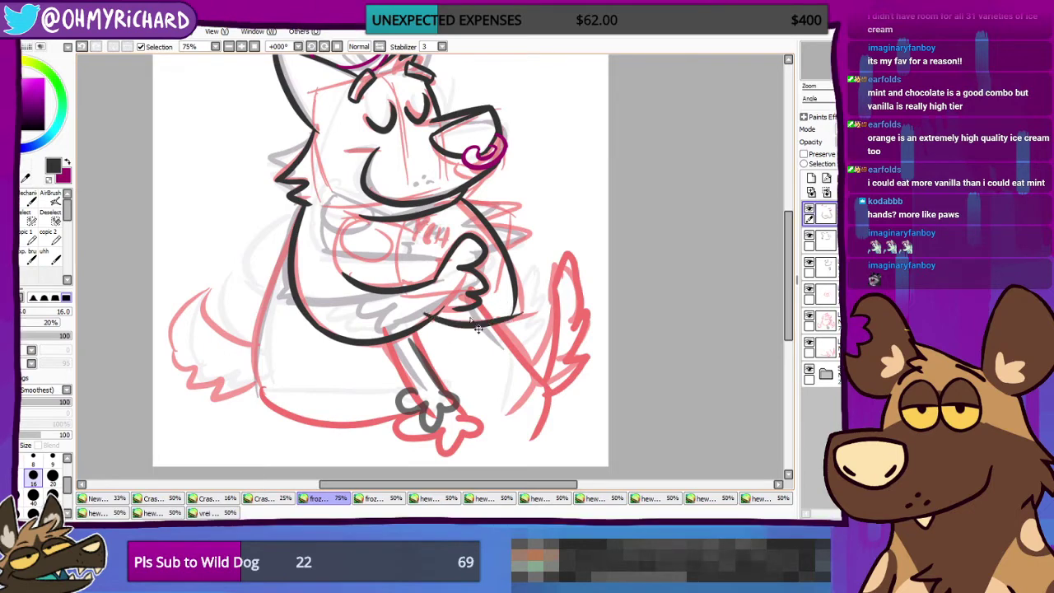
{"action": "key", "text": "ctrl+z"}
{"action": "left_click_drag", "start_coordinate": [428, 320], "coordinate": [522, 307]}
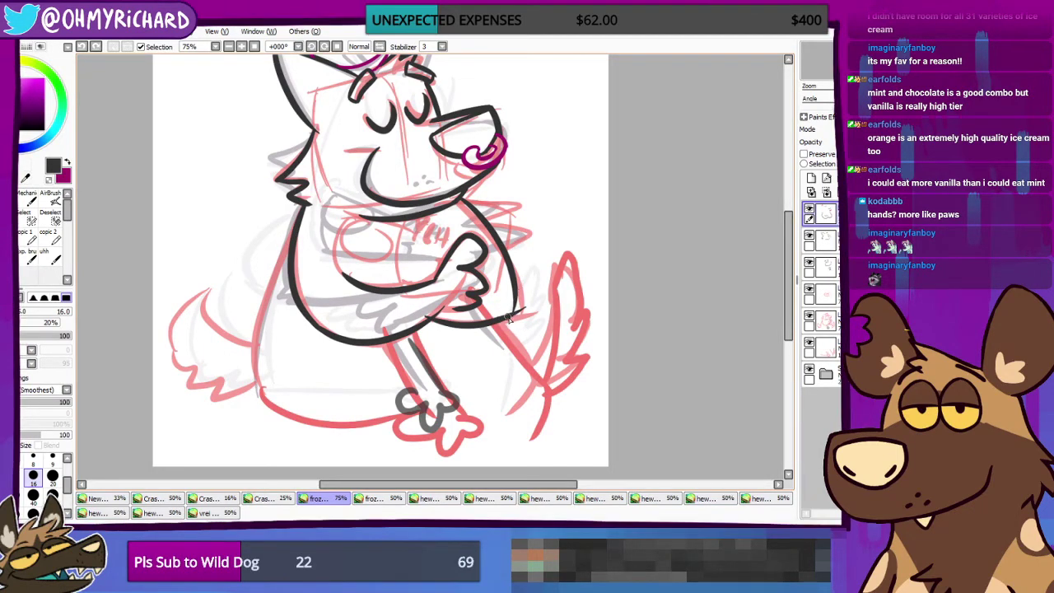
{"action": "left_click_drag", "start_coordinate": [518, 303], "coordinate": [521, 328]}
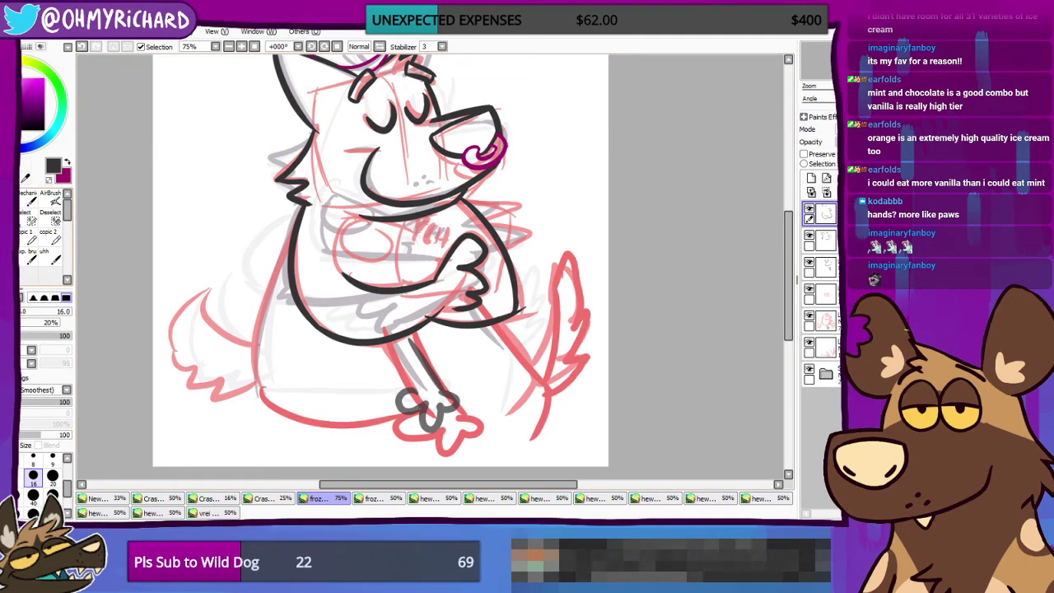
Step: Hide and show the fourth layer and the top layer to examine which lines each one holds
{"action": "left_click", "coordinate": [20, 219]}
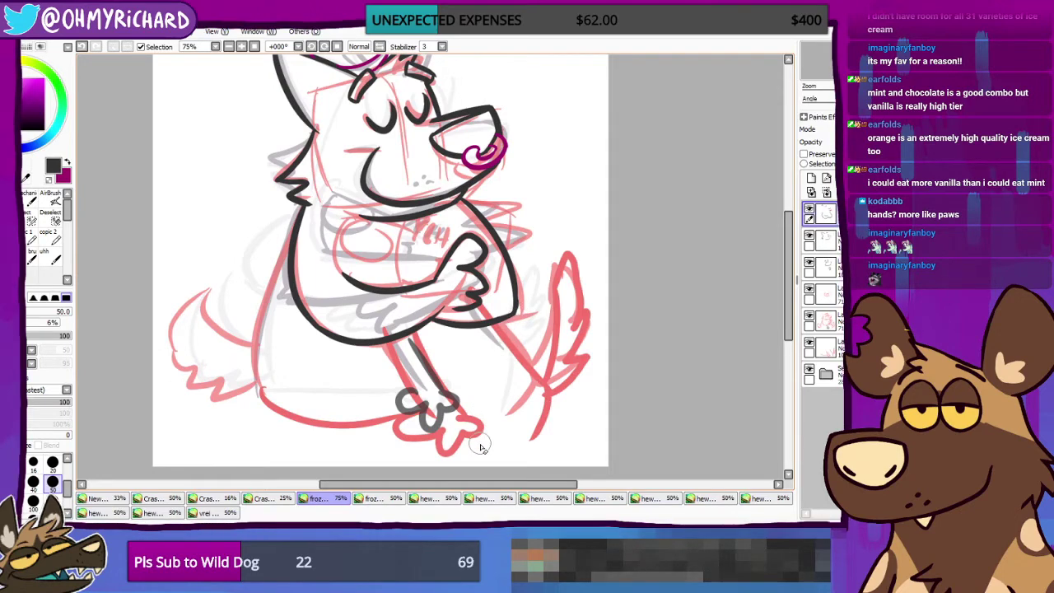
{"action": "key", "text": "n"}
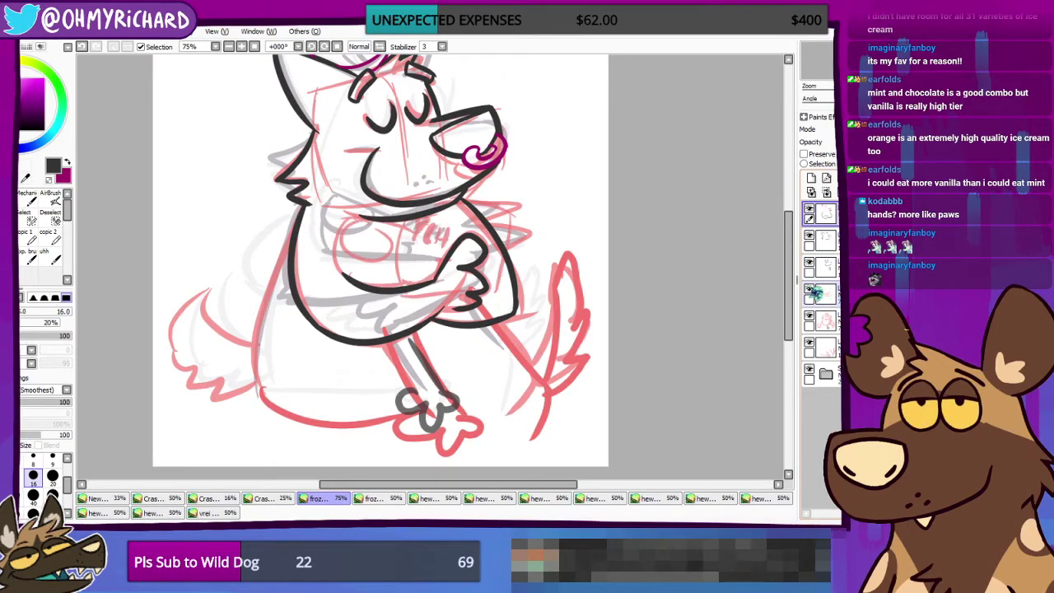
{"action": "left_click", "coordinate": [811, 292]}
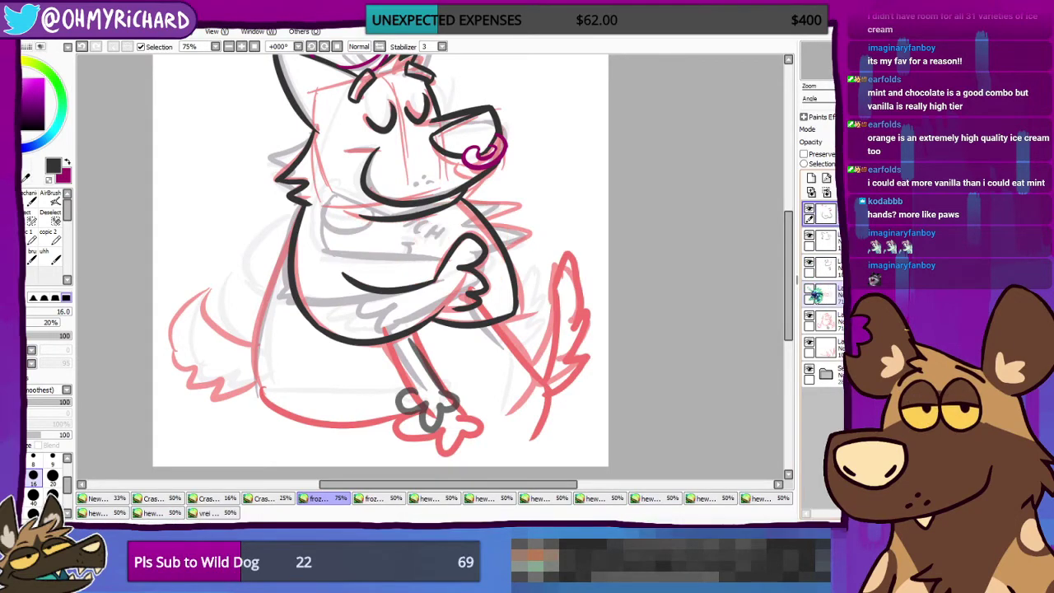
{"action": "left_click", "coordinate": [812, 293]}
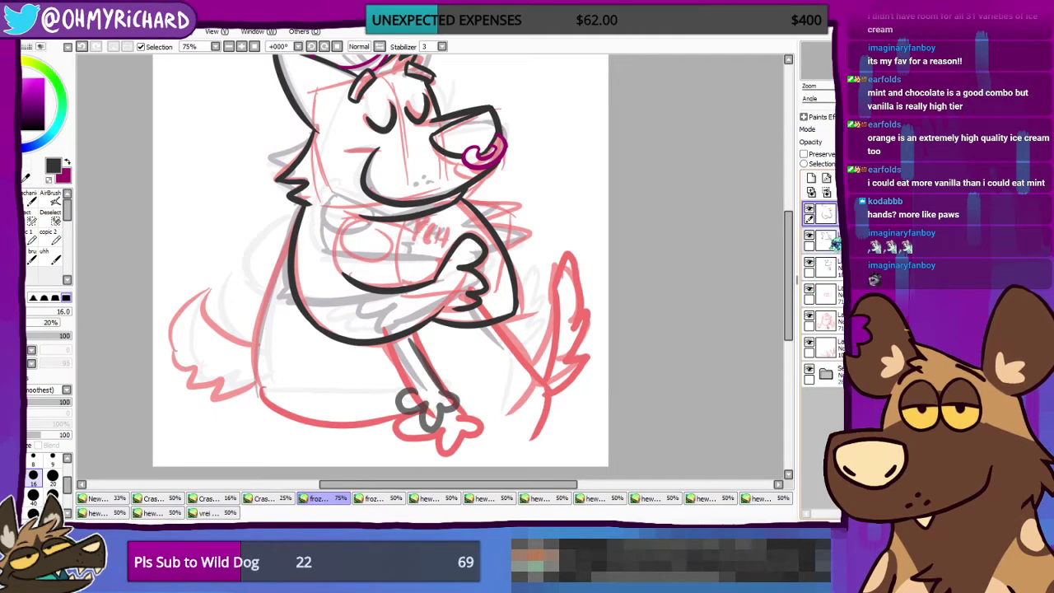
{"action": "left_click", "coordinate": [812, 212]}
{"action": "left_click", "coordinate": [812, 212]}
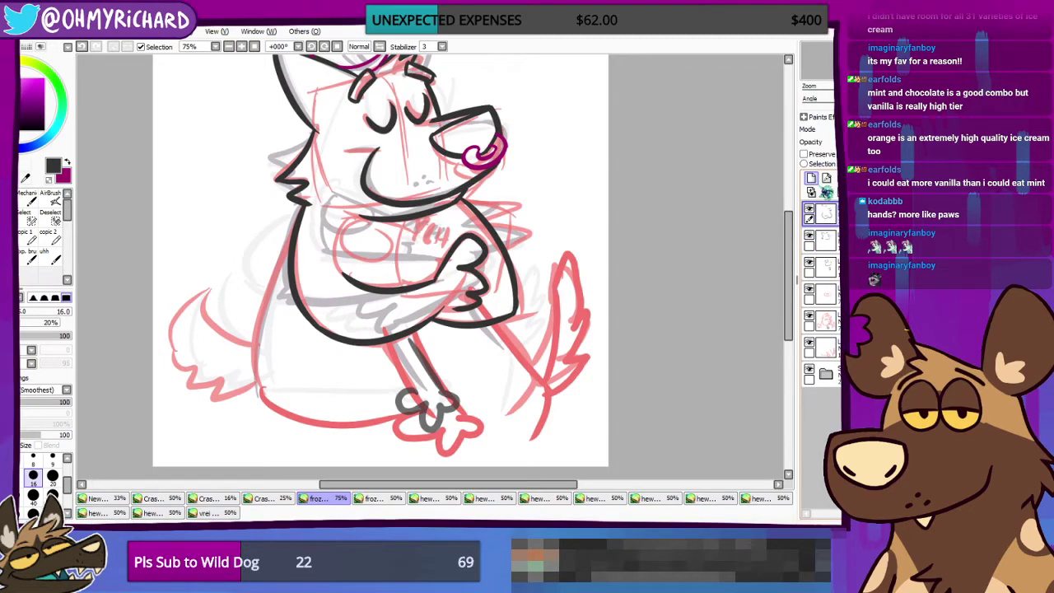
Step: Add a new empty layer above the line art layers
{"action": "left_click", "coordinate": [811, 178]}
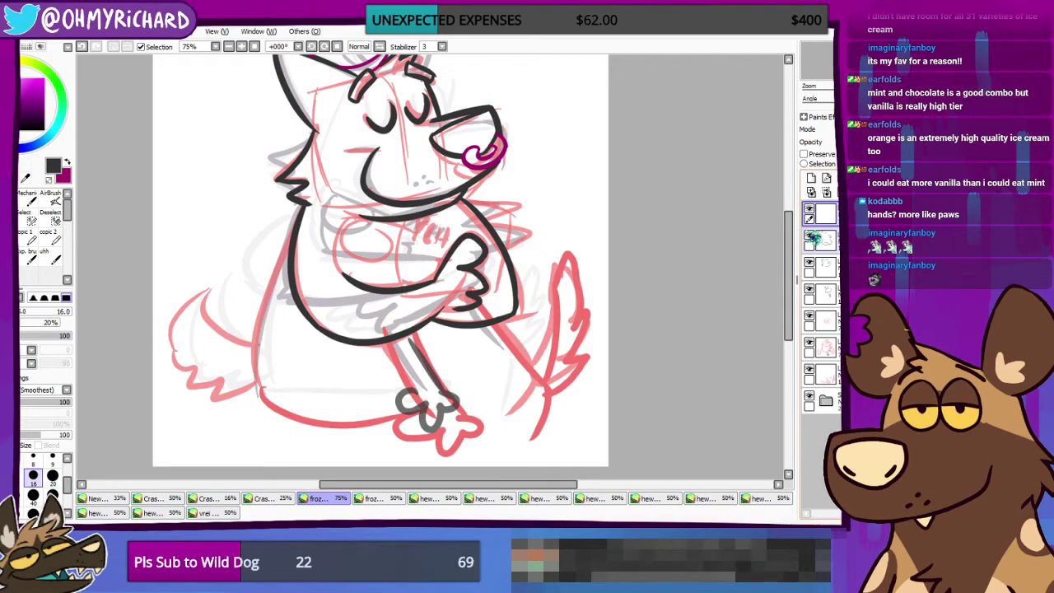
{"action": "left_click", "coordinate": [831, 243]}
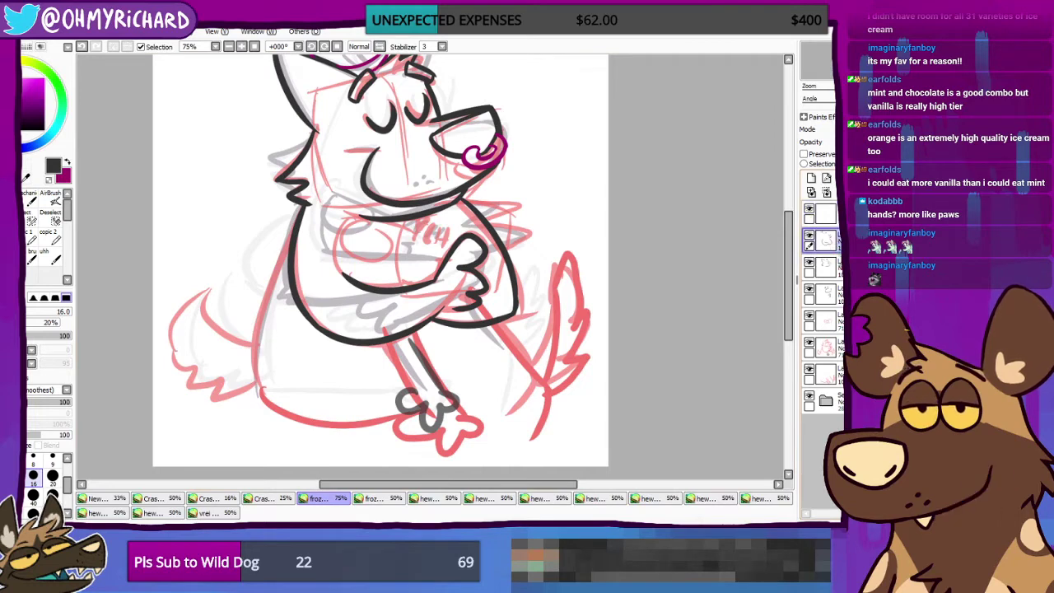
{"action": "left_click", "coordinate": [826, 266]}
{"action": "left_click", "coordinate": [826, 293]}
{"action": "left_click", "coordinate": [825, 241]}
{"action": "left_click", "coordinate": [826, 213]}
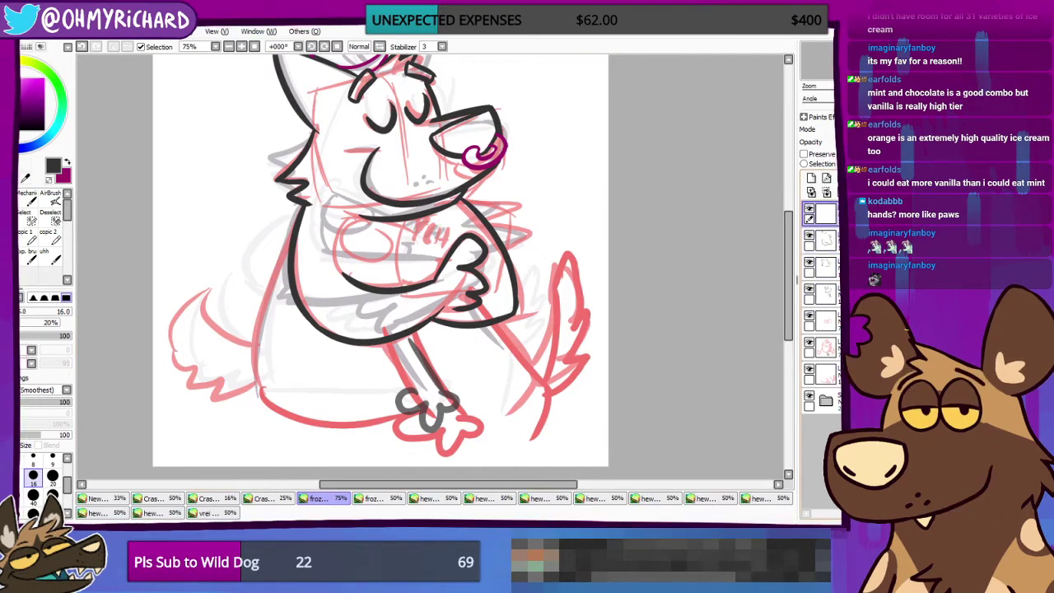
{"action": "left_click", "coordinate": [823, 239]}
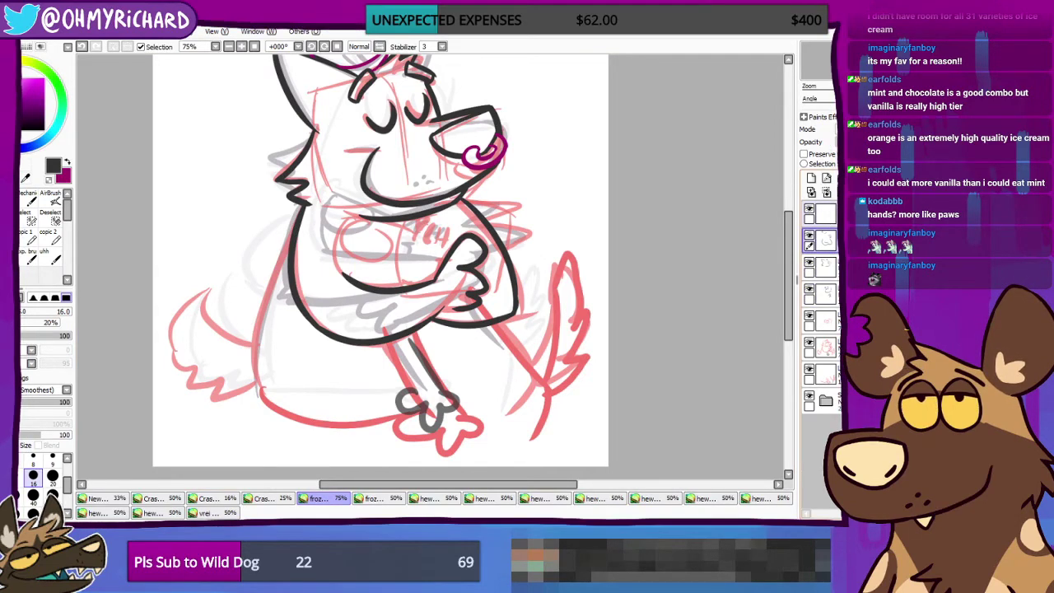
{"action": "left_click", "coordinate": [824, 213]}
{"action": "left_click", "coordinate": [823, 267]}
{"action": "left_click", "coordinate": [823, 293]}
Step: Create a layer folder above the red sketch layers, move those layers and the old folder into it, and collapse it
{"action": "left_click", "coordinate": [823, 320]}
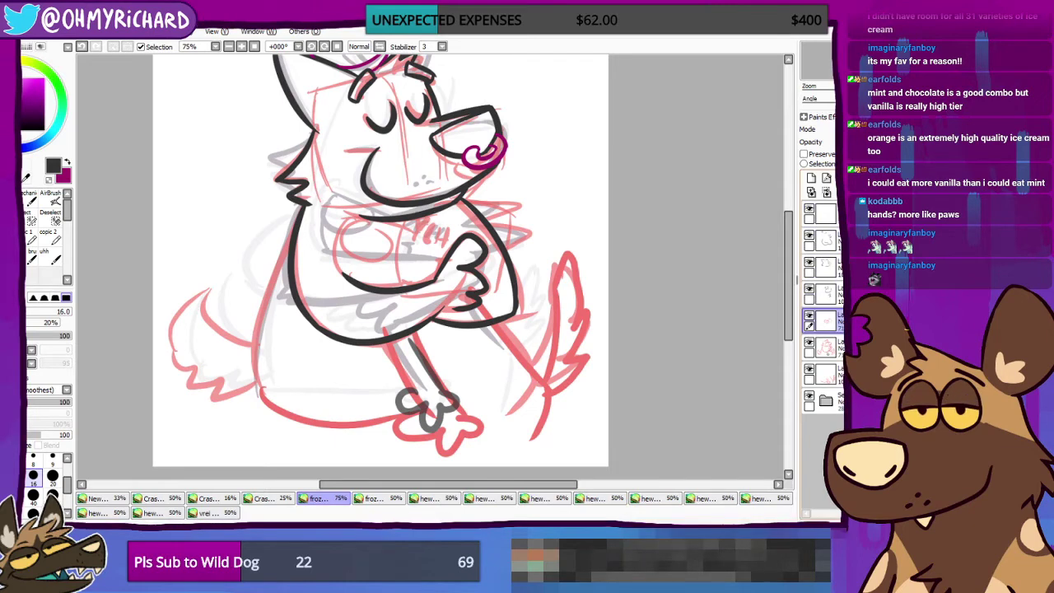
{"action": "left_click", "coordinate": [841, 178]}
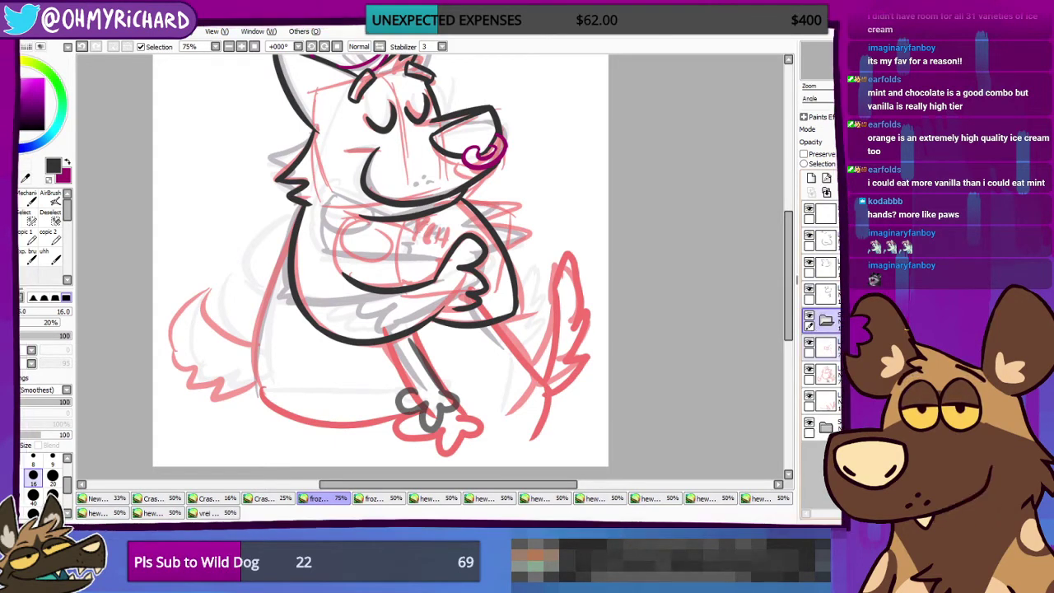
{"action": "left_click_drag", "start_coordinate": [825, 346], "coordinate": [826, 320]}
{"action": "left_click_drag", "start_coordinate": [826, 374], "coordinate": [826, 354]}
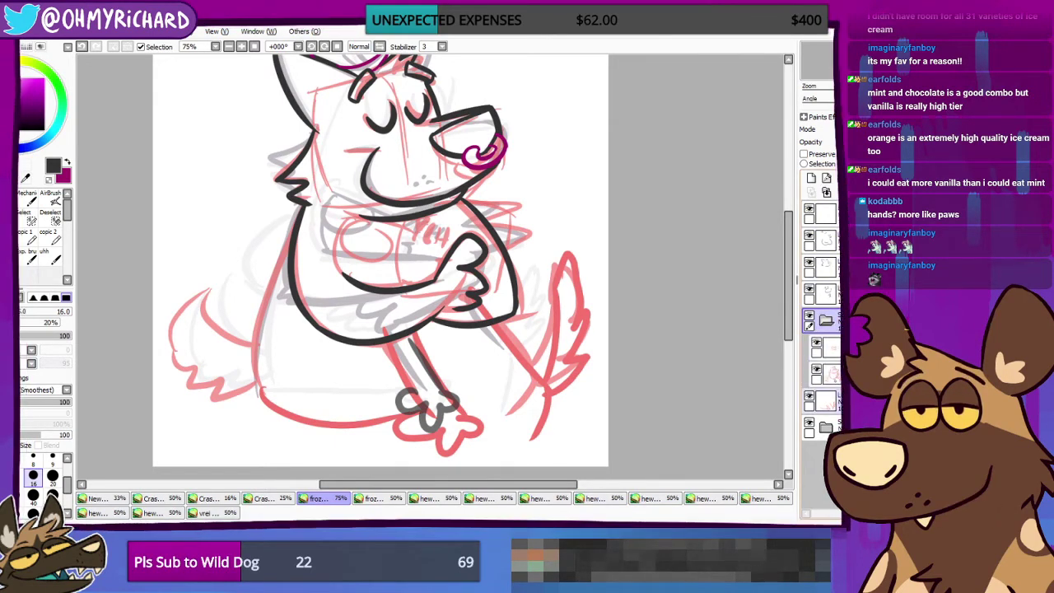
{"action": "left_click_drag", "start_coordinate": [826, 400], "coordinate": [825, 380]}
{"action": "left_click_drag", "start_coordinate": [825, 427], "coordinate": [826, 412]}
{"action": "left_click", "coordinate": [827, 320]}
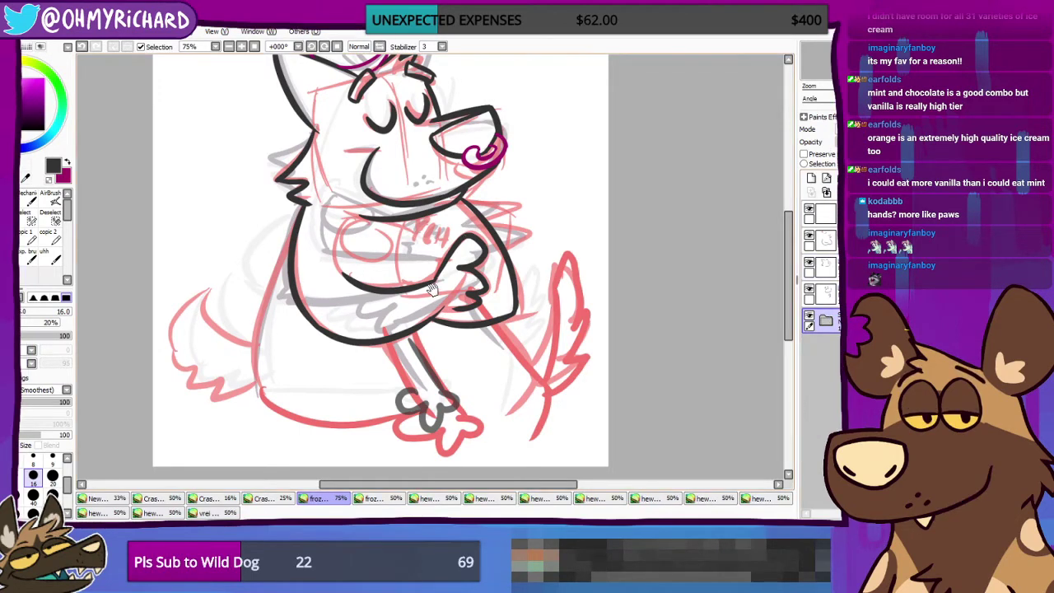
Step: Hide and show the lowest line art layer to check its lines, and make the new empty top layer active
{"action": "left_click_drag", "start_coordinate": [434, 289], "coordinate": [483, 317]}
{"action": "left_click", "coordinate": [809, 288]}
{"action": "left_click", "coordinate": [823, 293]}
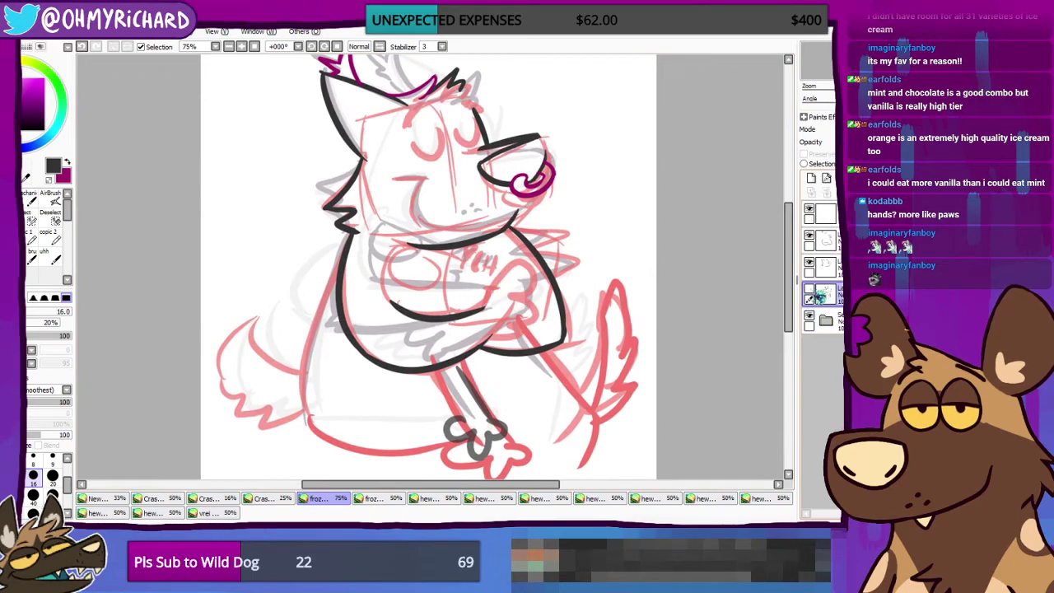
{"action": "left_click", "coordinate": [809, 288]}
{"action": "left_click", "coordinate": [829, 220]}
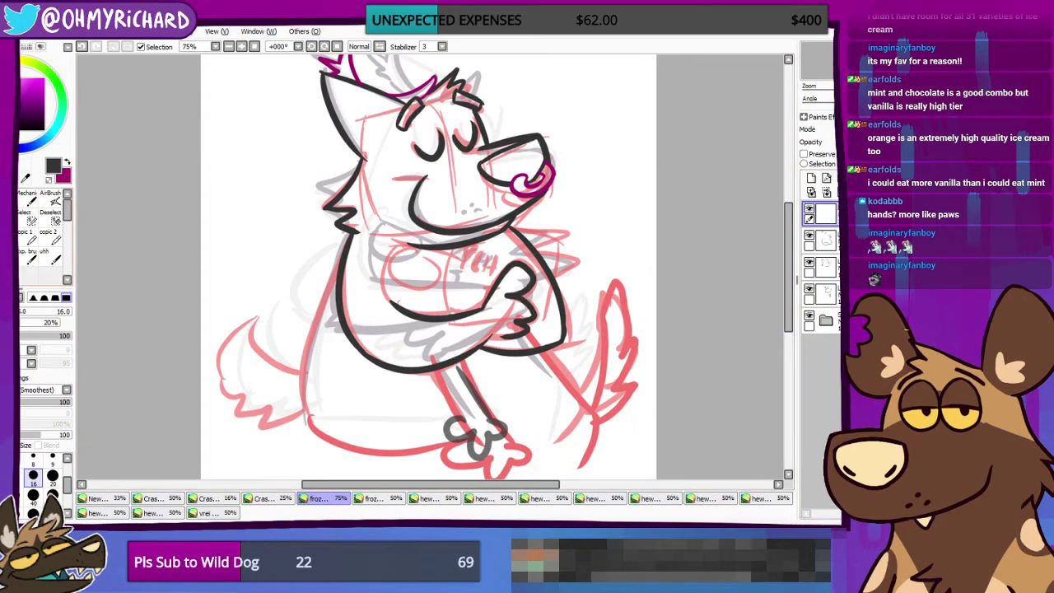
Step: Try several strokes for the rounded outer curve of the front arm from under the chin to the forearm, undoing them
{"action": "left_click_drag", "start_coordinate": [410, 318], "coordinate": [359, 281]}
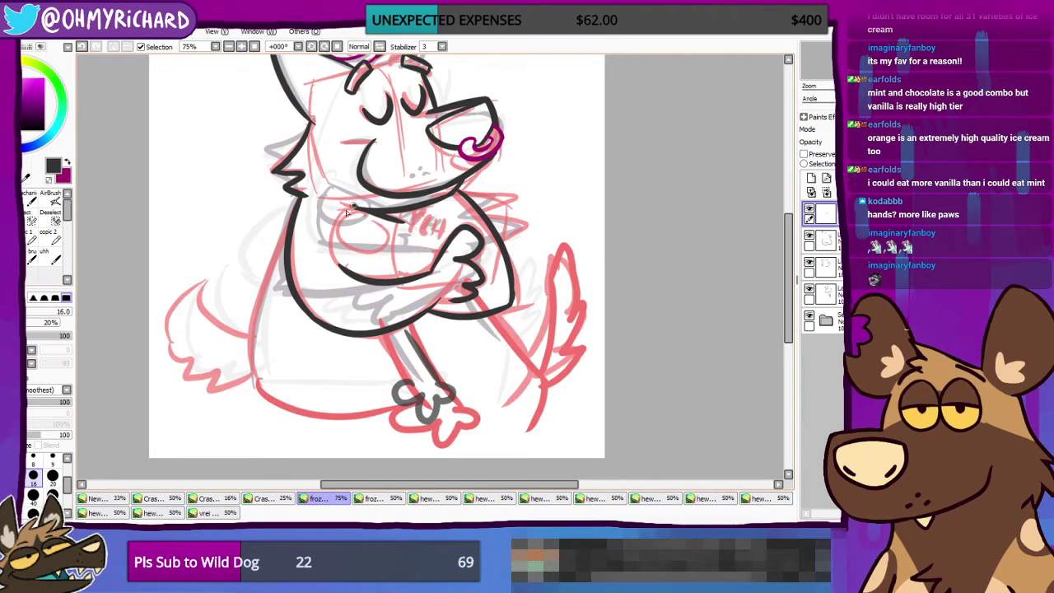
{"action": "mouse_move", "coordinate": [346, 212]}
{"action": "left_mouse_down"}
{"action": "mouse_move", "coordinate": [331, 245]}
{"action": "mouse_move", "coordinate": [349, 275]}
{"action": "left_mouse_up"}
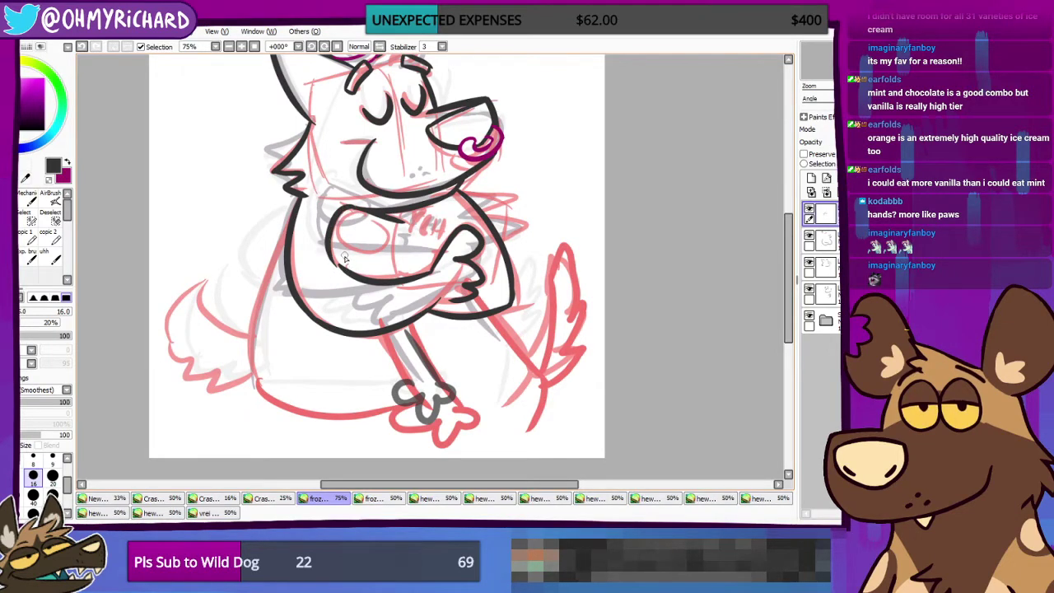
{"action": "key", "text": "ctrl+z"}
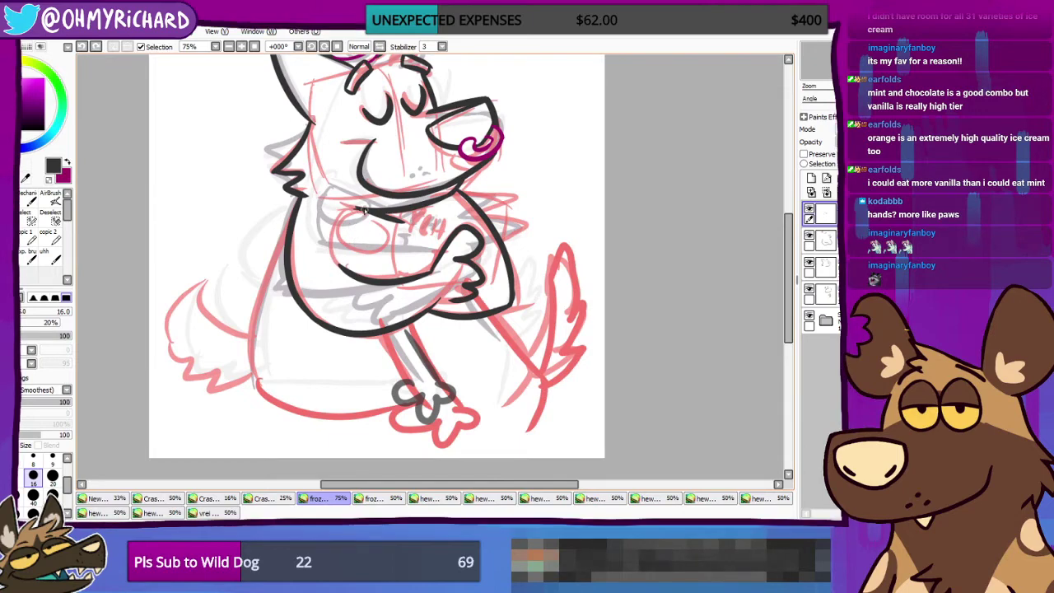
{"action": "left_click_drag", "start_coordinate": [347, 211], "coordinate": [346, 262]}
{"action": "left_click_drag", "start_coordinate": [347, 207], "coordinate": [337, 271]}
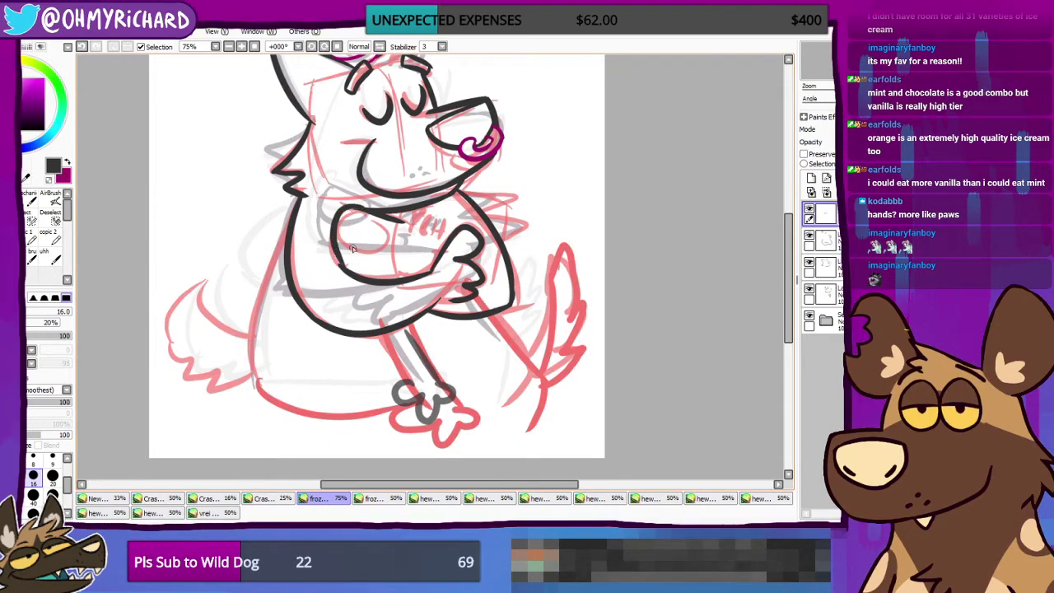
{"action": "key", "text": "ctrl+z"}
{"action": "mouse_move", "coordinate": [346, 207]}
{"action": "left_mouse_down"}
{"action": "mouse_move", "coordinate": [327, 244]}
{"action": "mouse_move", "coordinate": [341, 270]}
{"action": "left_mouse_up"}
{"action": "key", "text": "ctrl+z"}
{"action": "left_click_drag", "start_coordinate": [356, 206], "coordinate": [338, 255]}
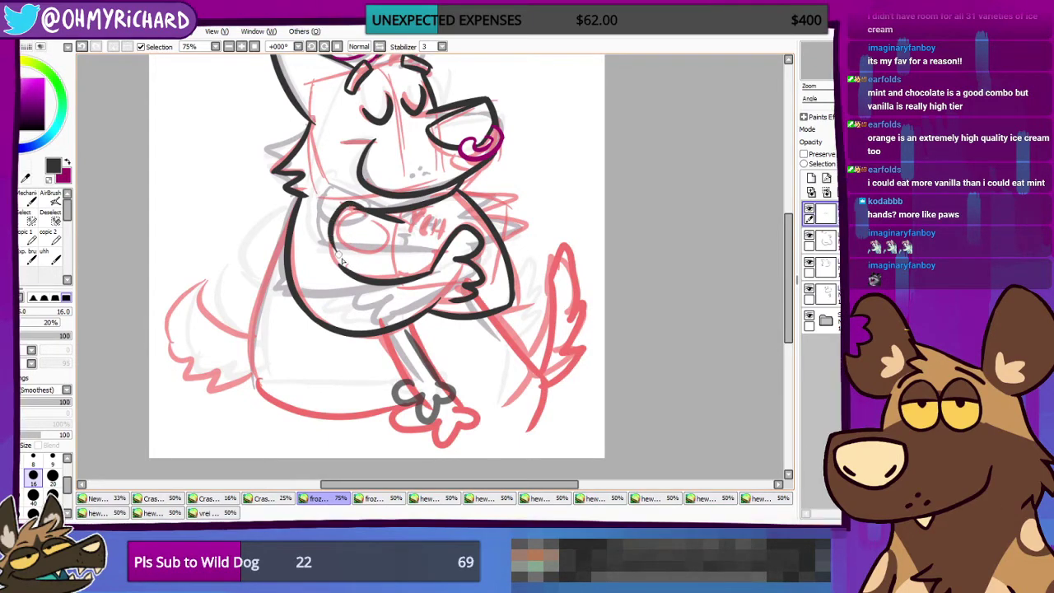
{"action": "mouse_move", "coordinate": [357, 207]}
{"action": "left_mouse_down"}
{"action": "mouse_move", "coordinate": [332, 229]}
{"action": "mouse_move", "coordinate": [336, 255]}
{"action": "left_mouse_up"}
{"action": "key", "text": "ctrl+z"}
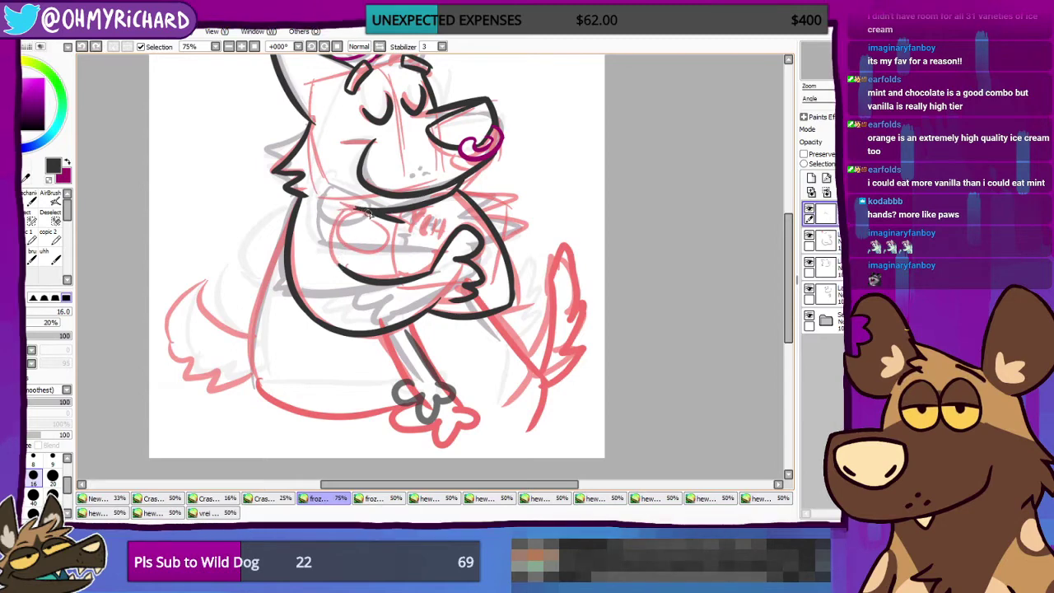
{"action": "key", "text": "ctrl+z"}
{"action": "left_click_drag", "start_coordinate": [344, 208], "coordinate": [339, 267]}
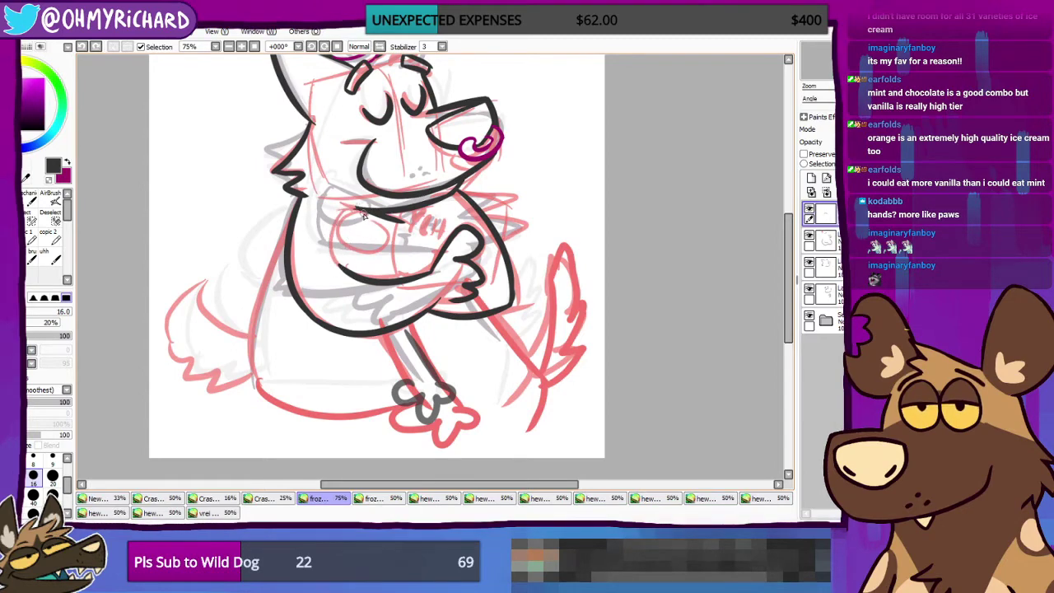
{"action": "left_click_drag", "start_coordinate": [356, 207], "coordinate": [339, 268]}
{"action": "key", "text": "ctrl+z"}
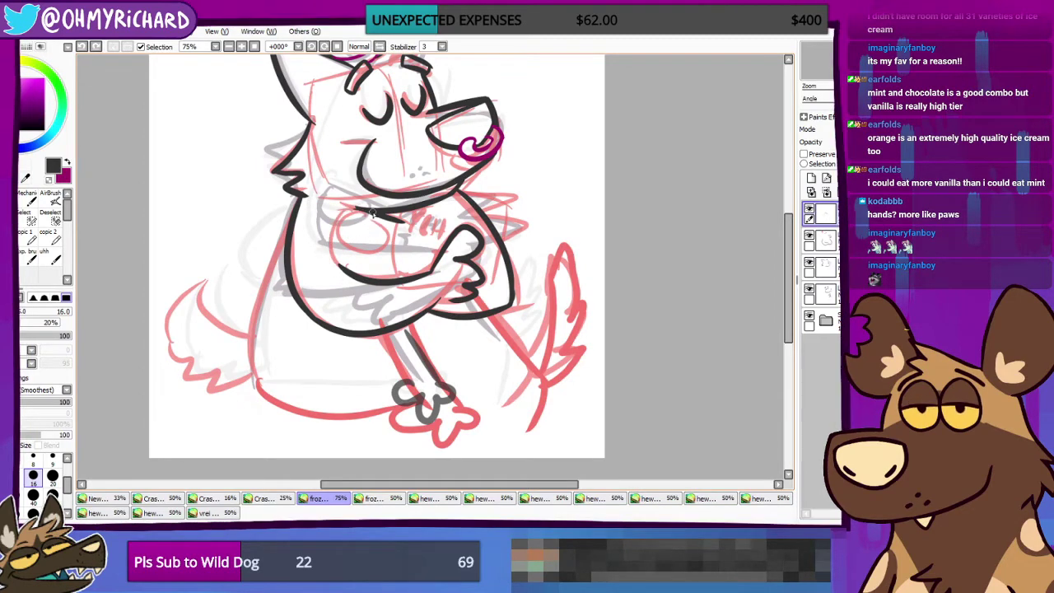
{"action": "left_click_drag", "start_coordinate": [344, 206], "coordinate": [339, 263]}
{"action": "key", "text": "ctrl+z"}
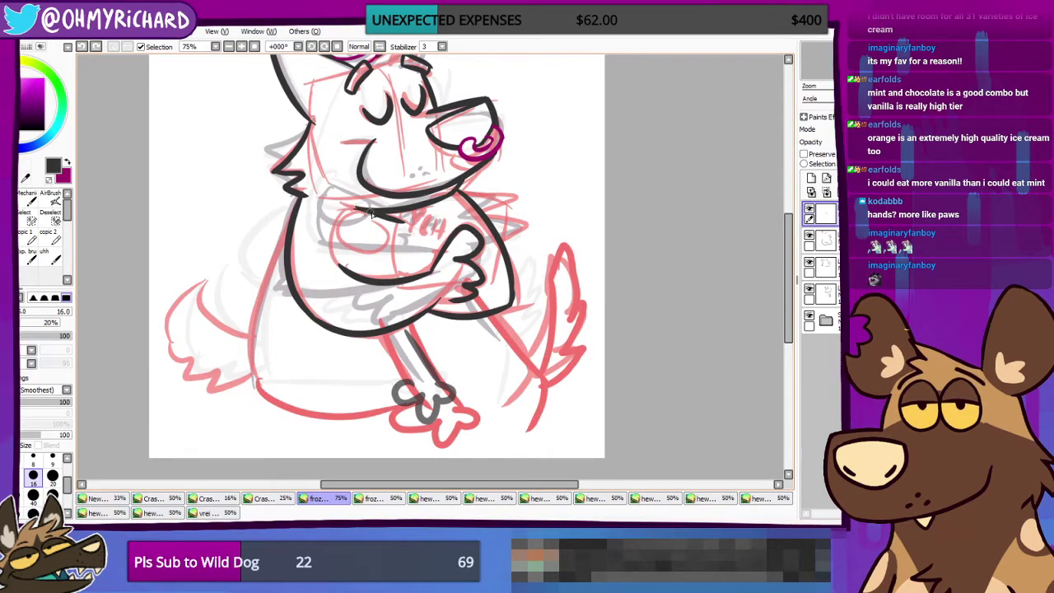
{"action": "key", "text": "ctrl+z"}
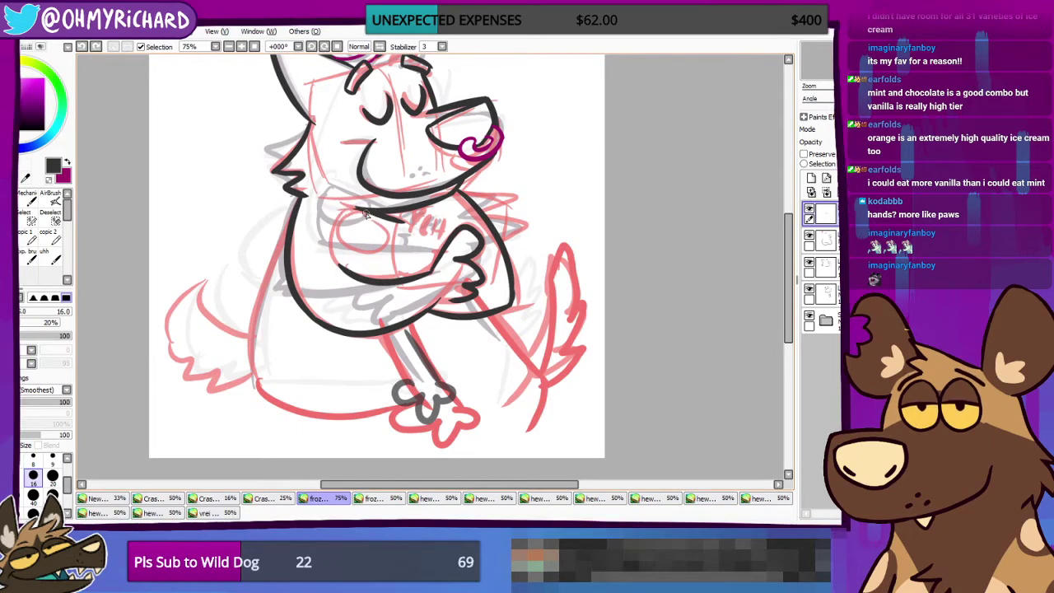
Step: Extend the arm's upper line beneath the chin and ink the rounded curve joining it to the lower forearm line, retrying the stroke
{"action": "left_click_drag", "start_coordinate": [340, 205], "coordinate": [378, 218]}
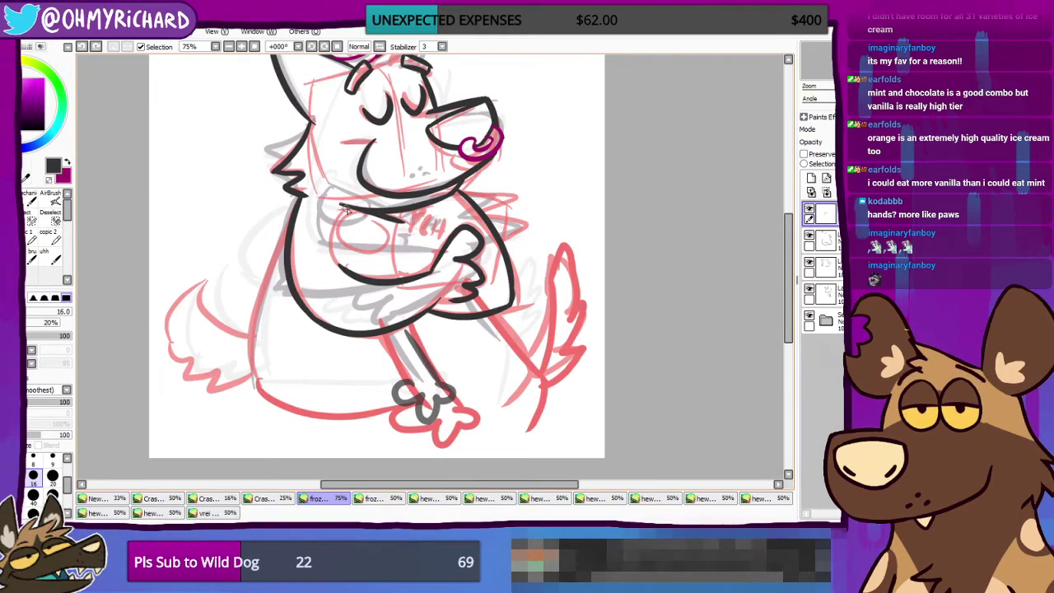
{"action": "left_click_drag", "start_coordinate": [344, 209], "coordinate": [338, 260]}
{"action": "mouse_move", "coordinate": [344, 207]}
{"action": "left_mouse_down"}
{"action": "mouse_move", "coordinate": [328, 240]}
{"action": "mouse_move", "coordinate": [346, 265]}
{"action": "left_mouse_up"}
{"action": "key", "text": "ctrl+z"}
{"action": "left_click_drag", "start_coordinate": [344, 207], "coordinate": [350, 269]}
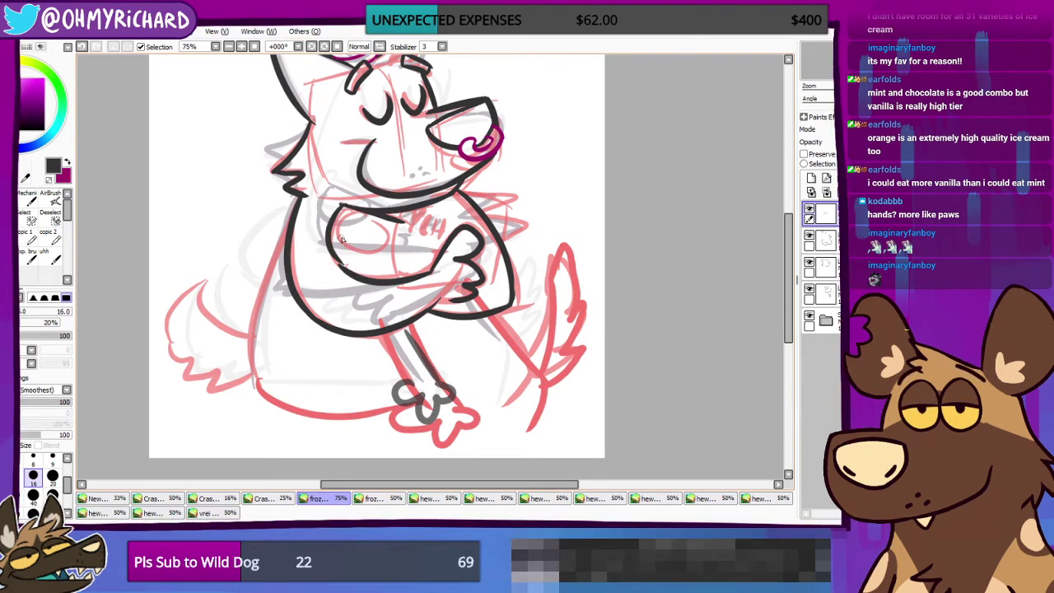
{"action": "key", "text": "ctrl+z"}
{"action": "left_click_drag", "start_coordinate": [339, 206], "coordinate": [348, 270]}
{"action": "key", "text": "ctrl+z"}
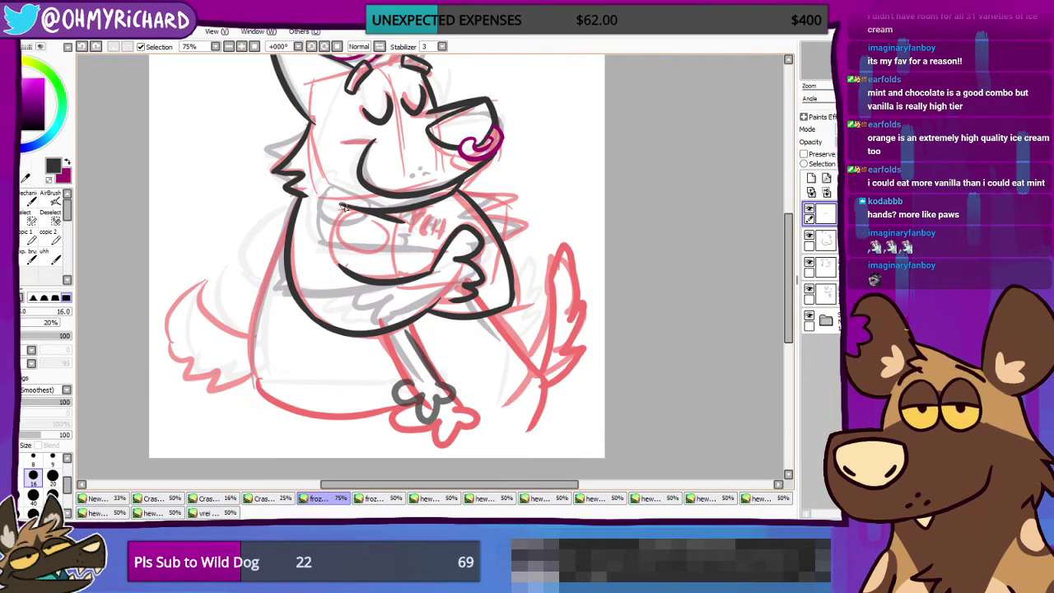
{"action": "left_click_drag", "start_coordinate": [343, 206], "coordinate": [342, 268]}
{"action": "key", "text": "ctrl+z"}
{"action": "mouse_move", "coordinate": [342, 206]}
{"action": "left_mouse_down"}
{"action": "mouse_move", "coordinate": [328, 244]}
{"action": "mouse_move", "coordinate": [341, 265]}
{"action": "left_mouse_up"}
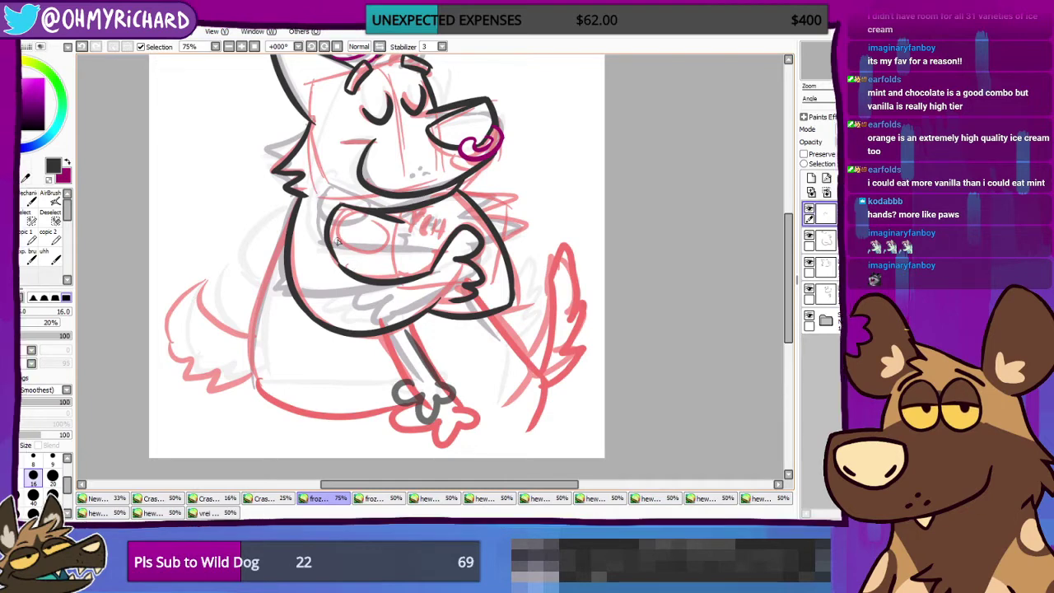
{"action": "key", "text": "ctrl+z"}
{"action": "left_click_drag", "start_coordinate": [340, 205], "coordinate": [345, 270]}
{"action": "key", "text": "ctrl+z"}
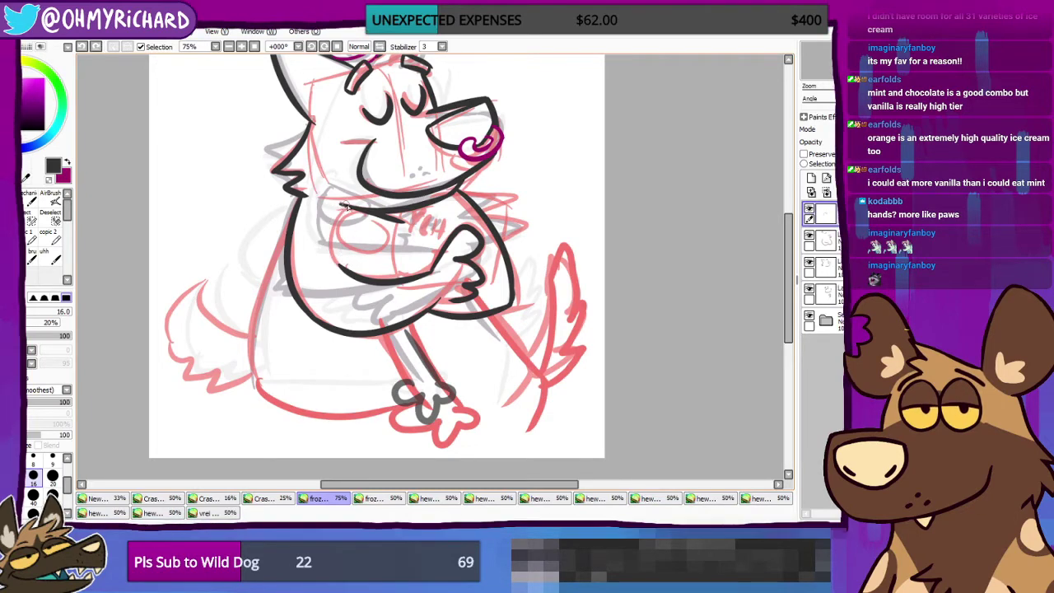
{"action": "key", "text": "ctrl+z"}
{"action": "left_click_drag", "start_coordinate": [342, 205], "coordinate": [344, 268]}
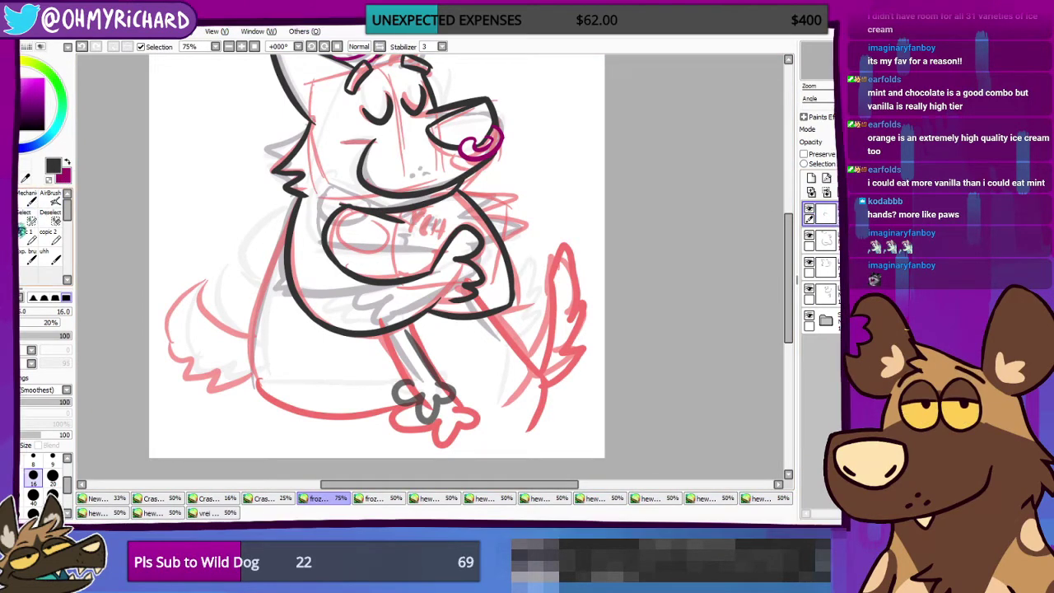
Step: Ink the letter Y of the rough red lettering on the chest in dark grey at size 16, retrying the stroke
{"action": "left_click", "coordinate": [22, 202]}
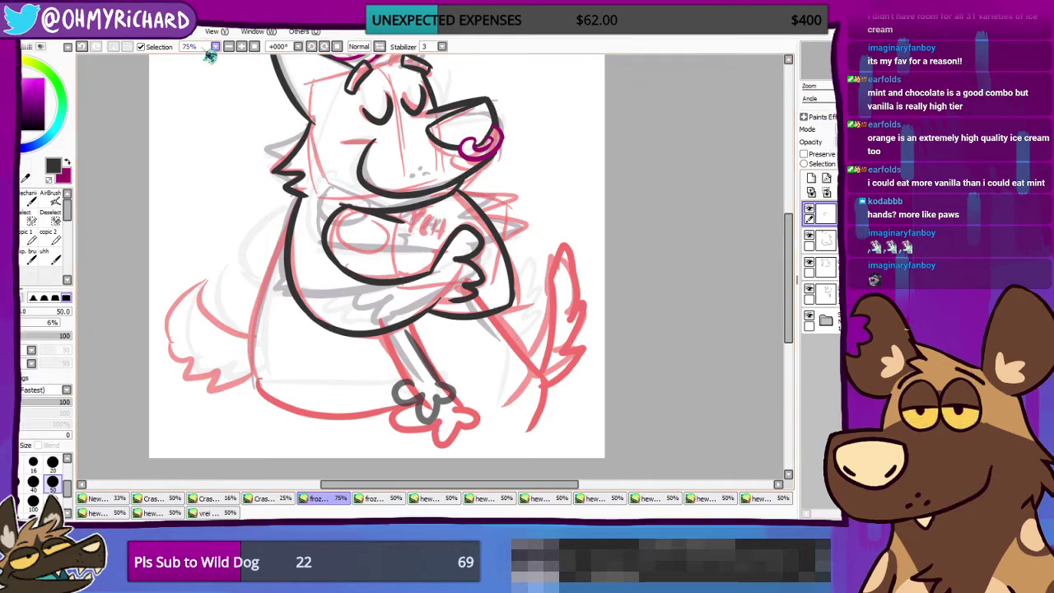
{"action": "left_click", "coordinate": [242, 46]}
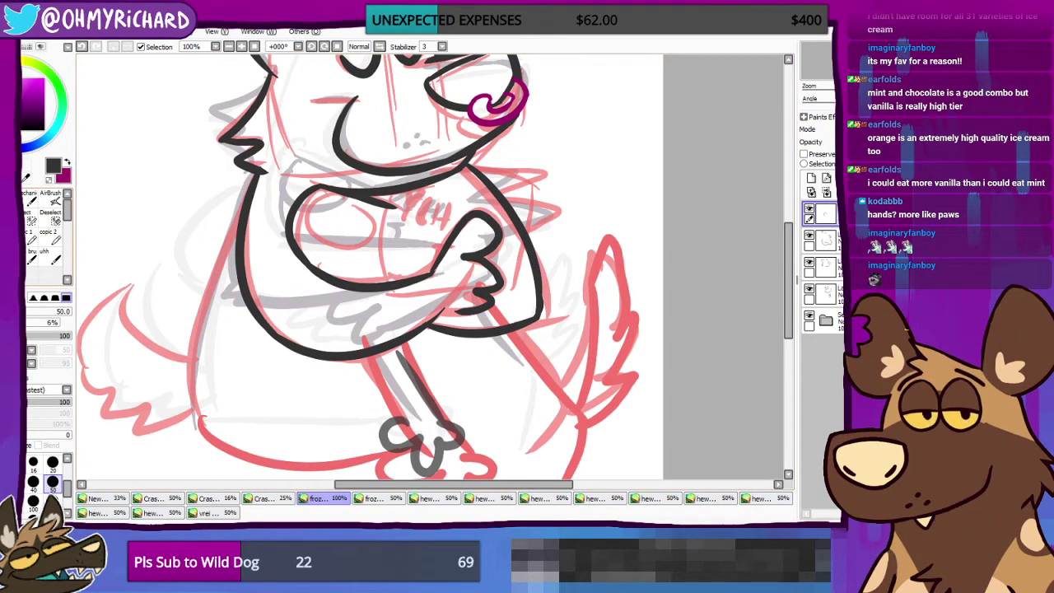
{"action": "key", "text": "n"}
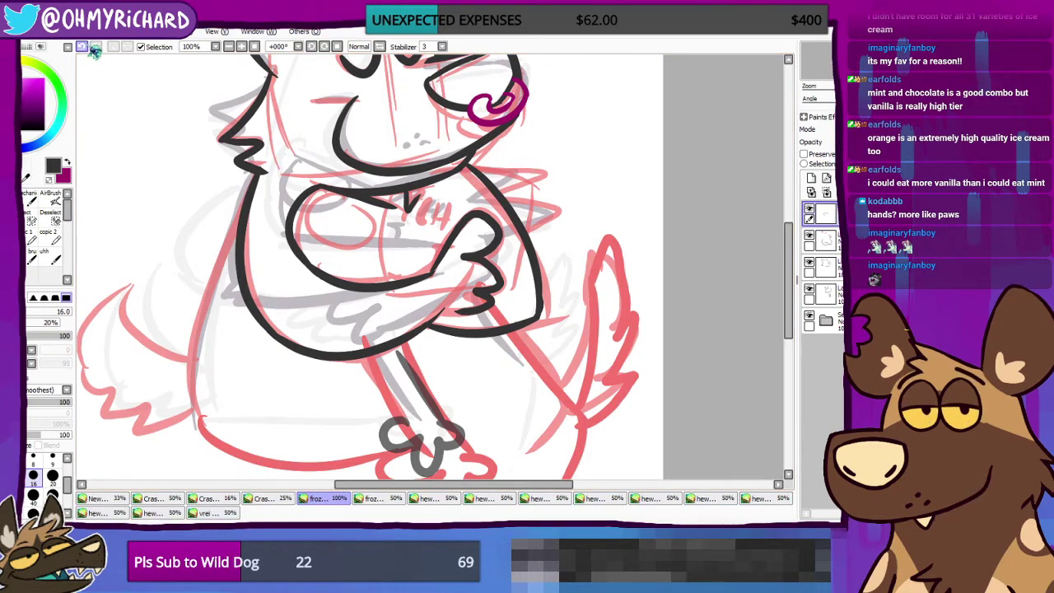
{"action": "left_click", "coordinate": [87, 52]}
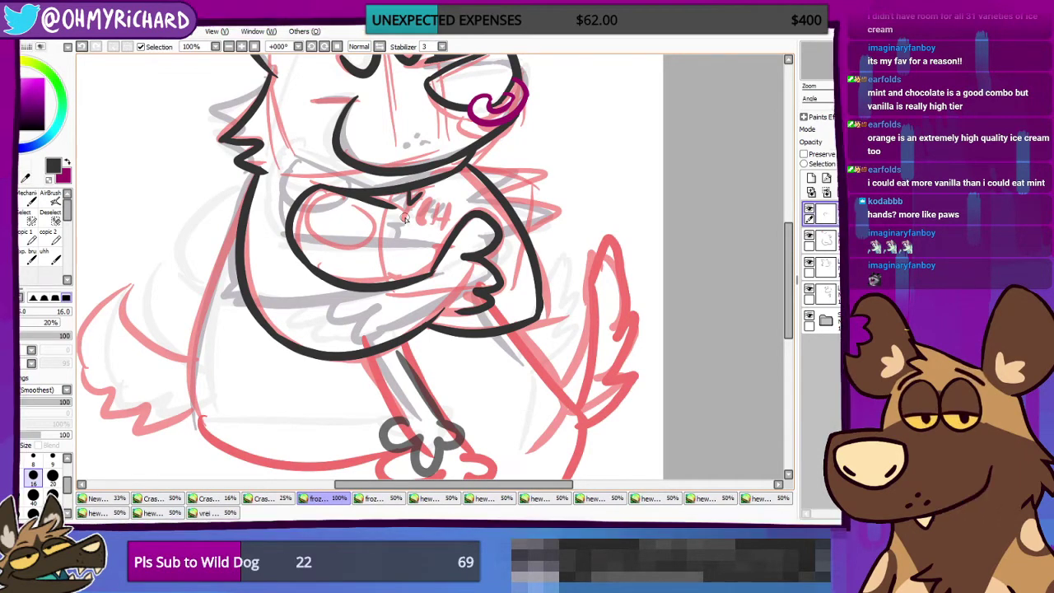
{"action": "left_click", "coordinate": [810, 210]}
{"action": "left_click", "coordinate": [815, 214]}
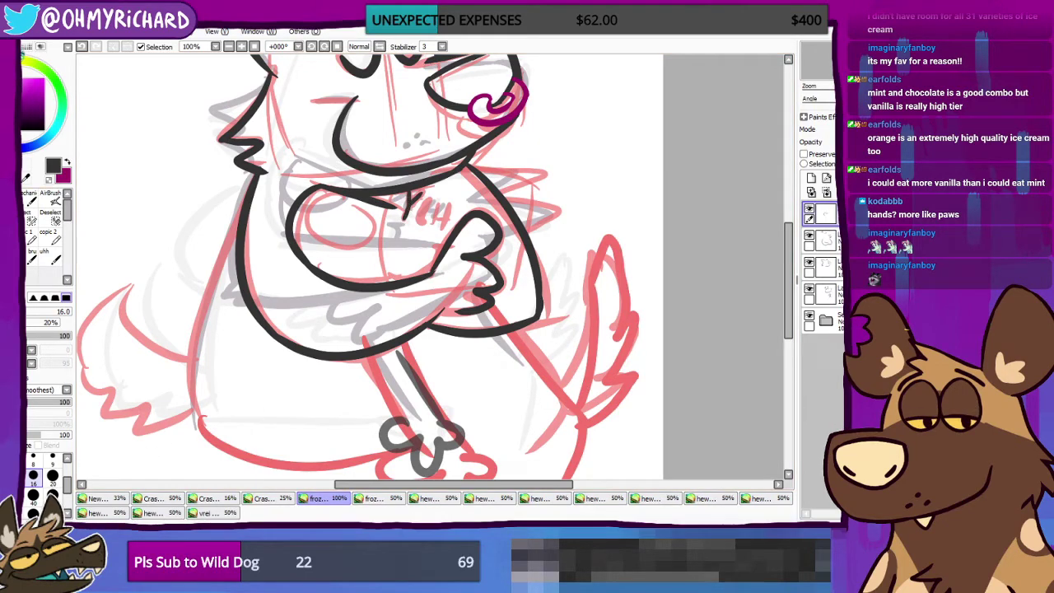
Step: Create a new blank square canvas and fill it with dark grey
{"action": "left_click", "coordinate": [199, 210]}
{"action": "key", "text": "g"}
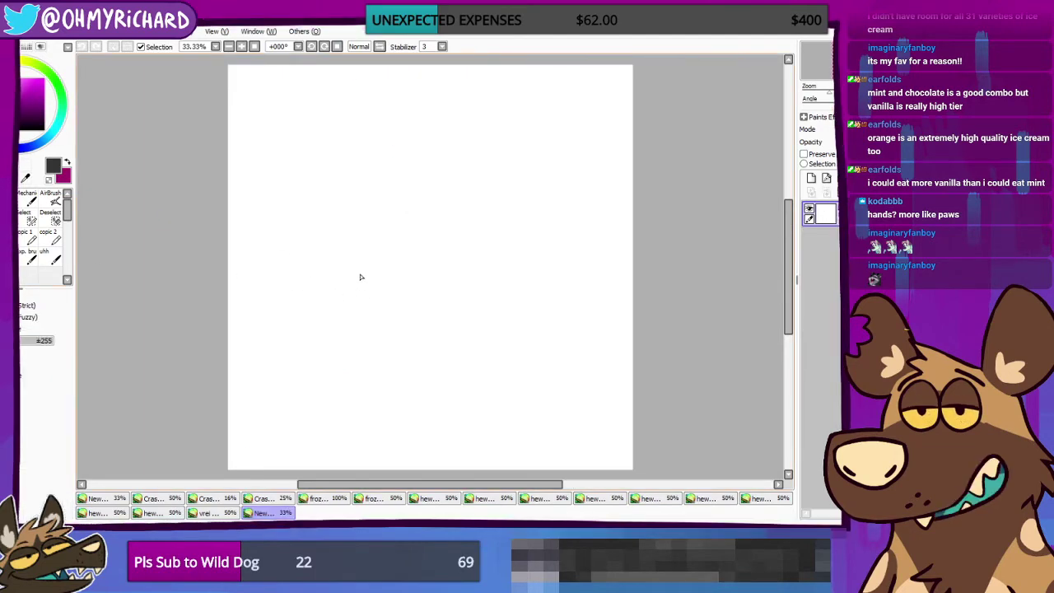
{"action": "left_click", "coordinate": [359, 276]}
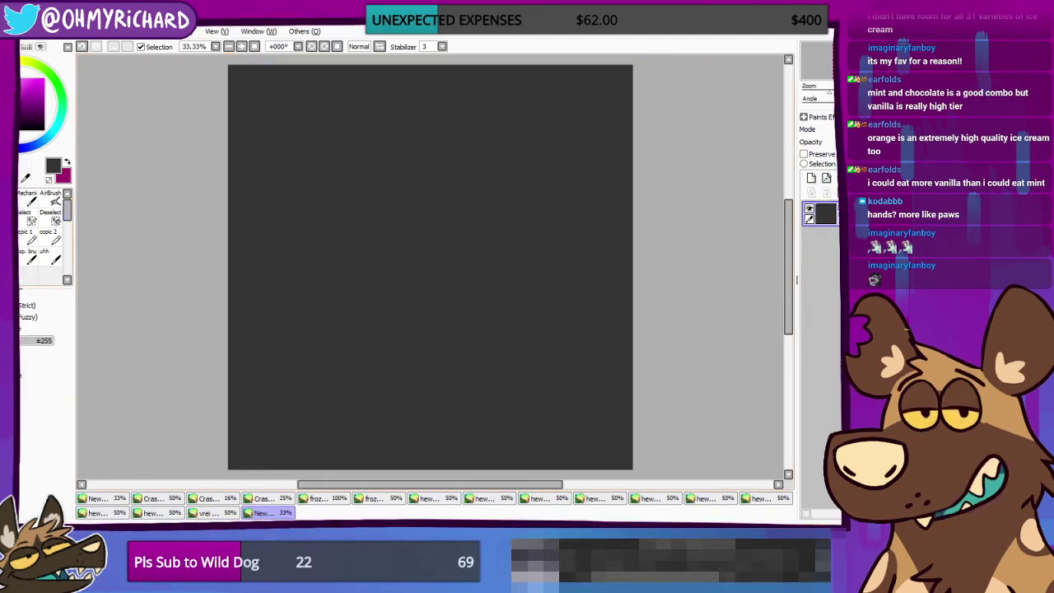
Step: Set the pen colour to white and draw a ground line across the lower part of the dark canvas
{"action": "key", "text": "n"}
{"action": "left_click", "coordinate": [67, 162]}
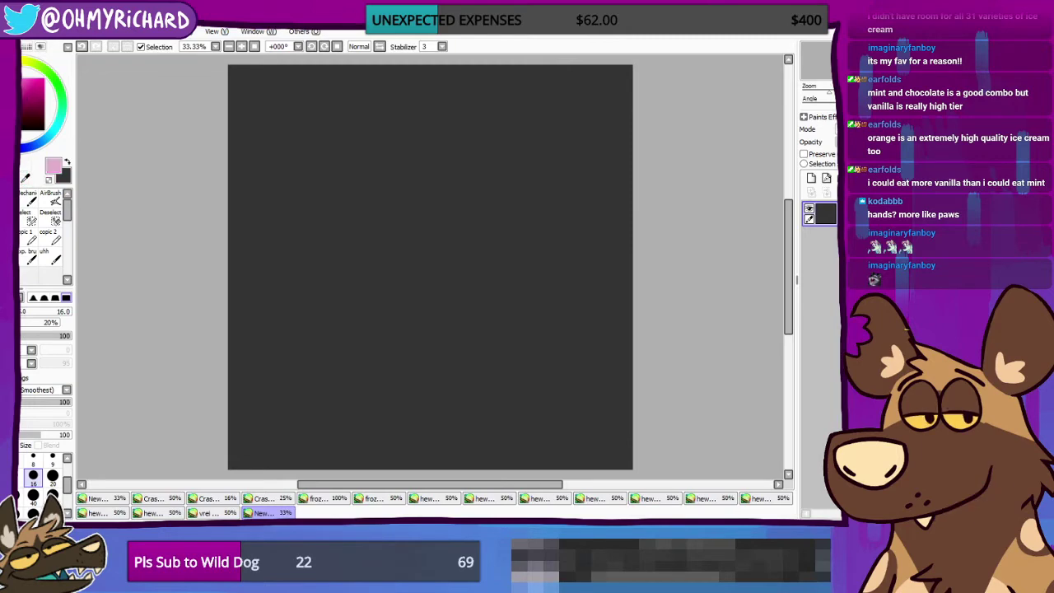
{"action": "left_click", "coordinate": [21, 80]}
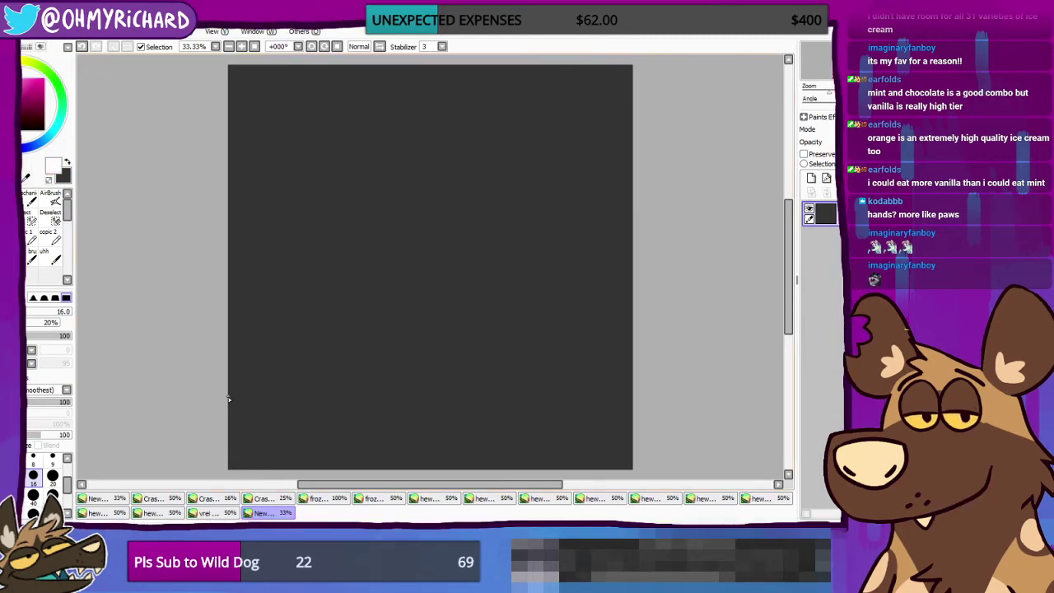
{"action": "left_click_drag", "start_coordinate": [228, 399], "coordinate": [560, 405]}
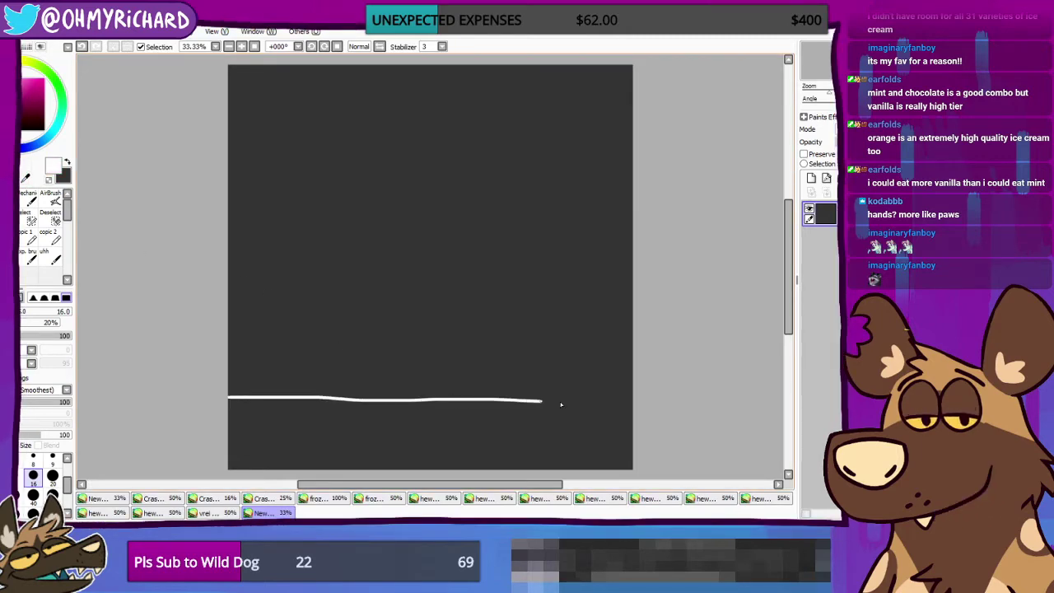
Step: Draw six small white cross-shaped stars scattered across the dark sky
{"action": "left_click", "coordinate": [588, 314]}
{"action": "left_click_drag", "start_coordinate": [381, 260], "coordinate": [380, 250]}
{"action": "left_click_drag", "start_coordinate": [561, 198], "coordinate": [581, 202]}
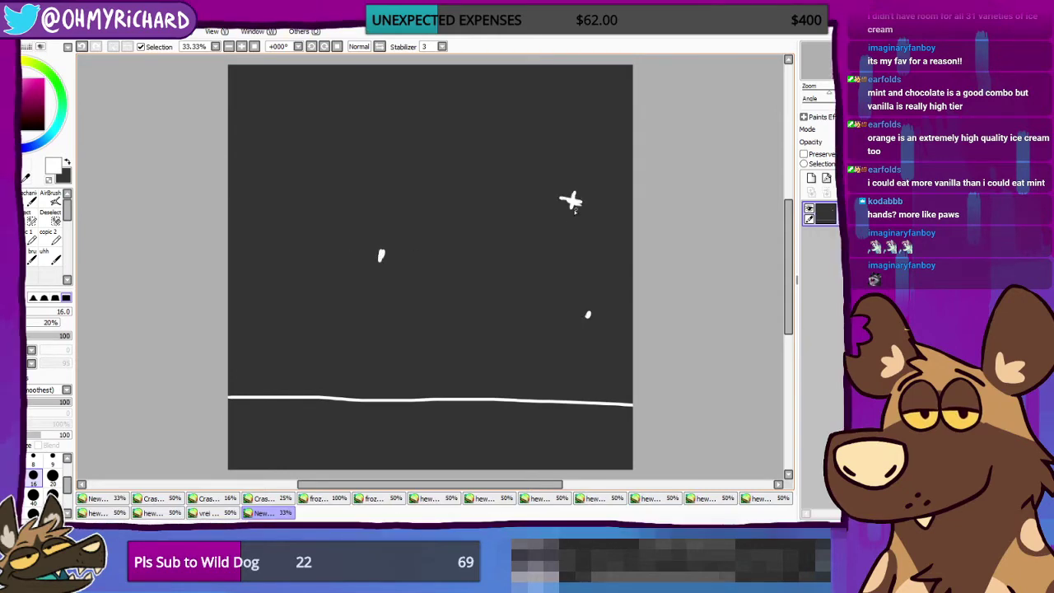
{"action": "left_click_drag", "start_coordinate": [369, 254], "coordinate": [391, 254]}
{"action": "left_click_drag", "start_coordinate": [579, 312], "coordinate": [594, 311]}
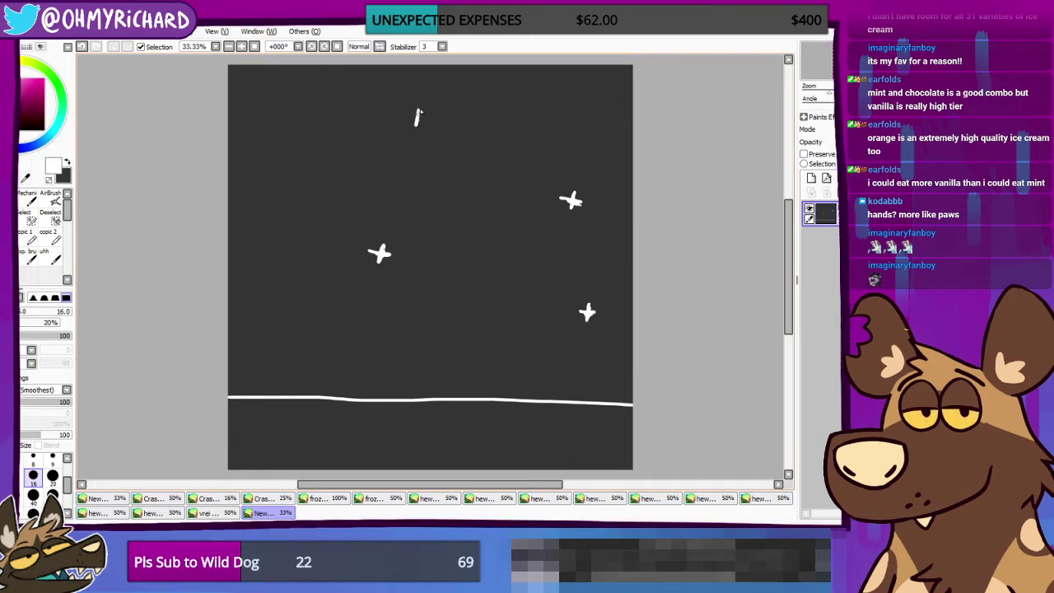
{"action": "left_click_drag", "start_coordinate": [416, 116], "coordinate": [428, 118]}
{"action": "left_click_drag", "start_coordinate": [259, 323], "coordinate": [260, 298]}
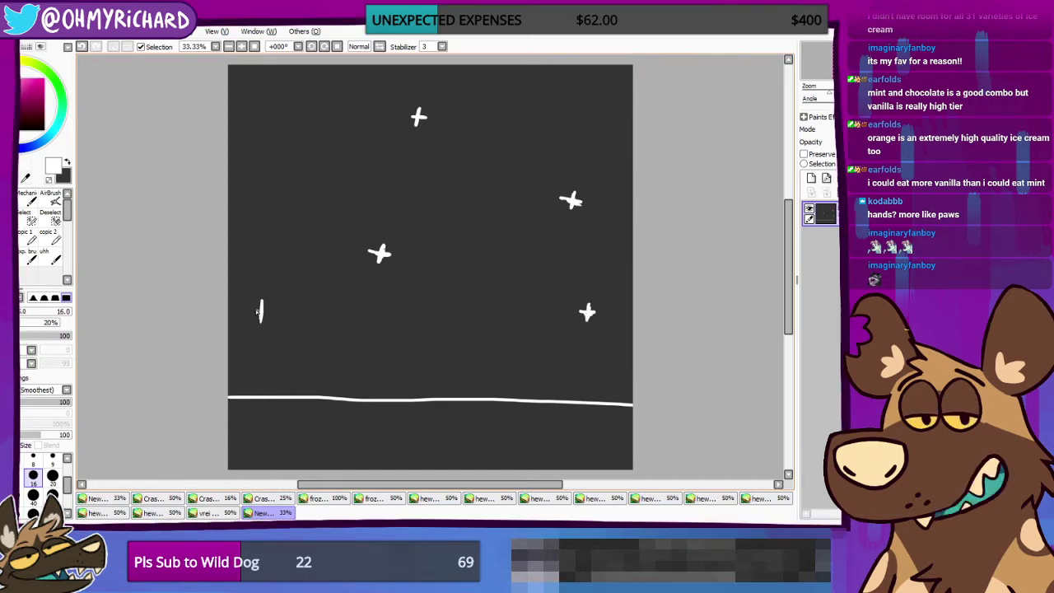
{"action": "mouse_move", "coordinate": [258, 111]}
{"action": "left_mouse_down"}
{"action": "mouse_move", "coordinate": [256, 96]}
{"action": "mouse_move", "coordinate": [263, 102]}
{"action": "left_mouse_up"}
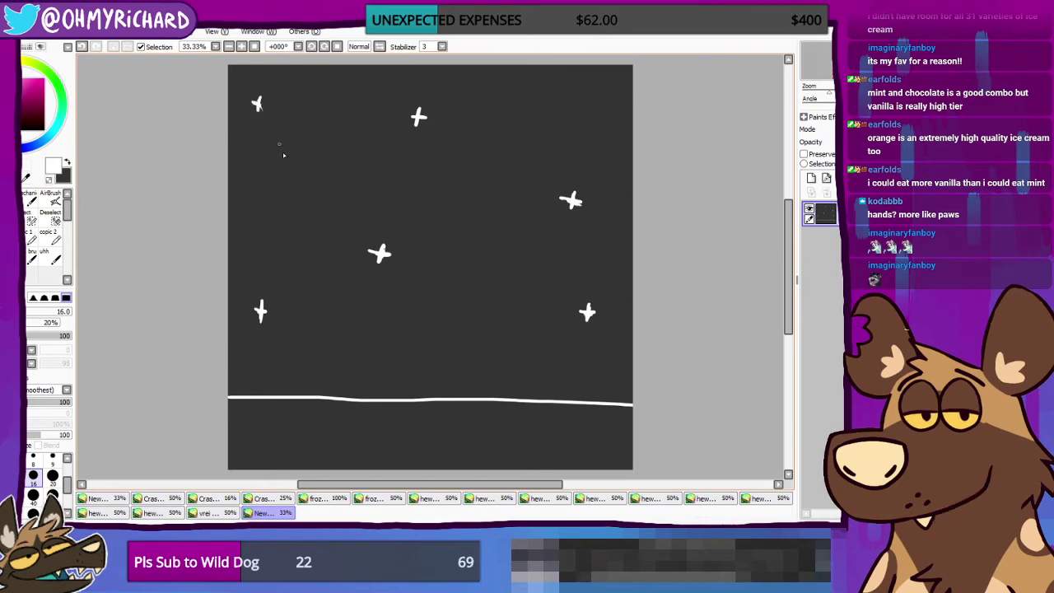
Step: Draw a second wavy white line just below the ground line and fill the area beneath it with white
{"action": "left_click_drag", "start_coordinate": [728, 204], "coordinate": [742, 146]}
{"action": "left_click_drag", "start_coordinate": [247, 347], "coordinate": [722, 370]}
{"action": "left_click", "coordinate": [346, 395]}
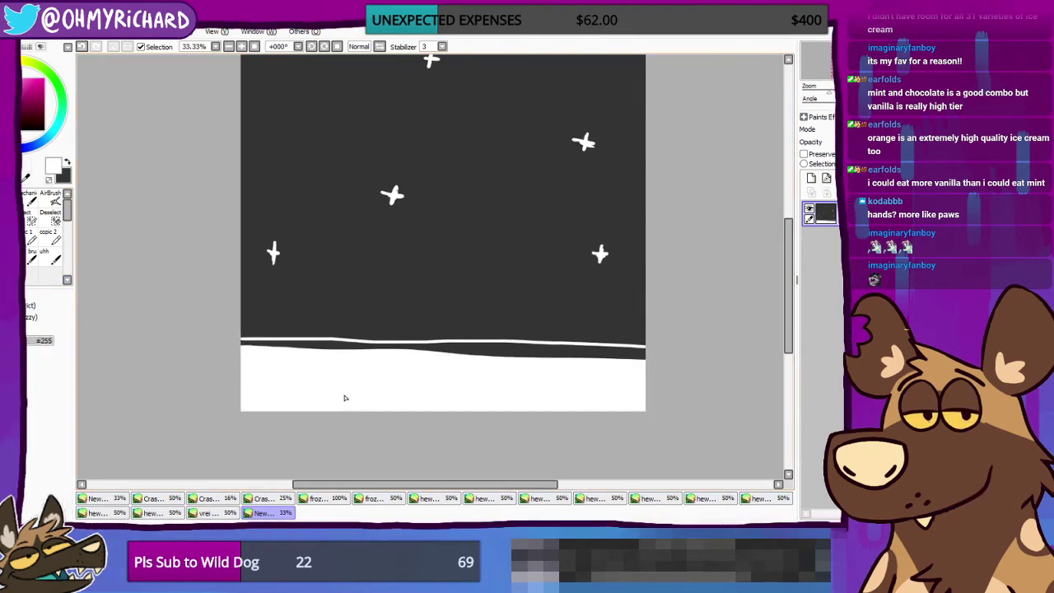
{"action": "left_click_drag", "start_coordinate": [428, 302], "coordinate": [441, 340]}
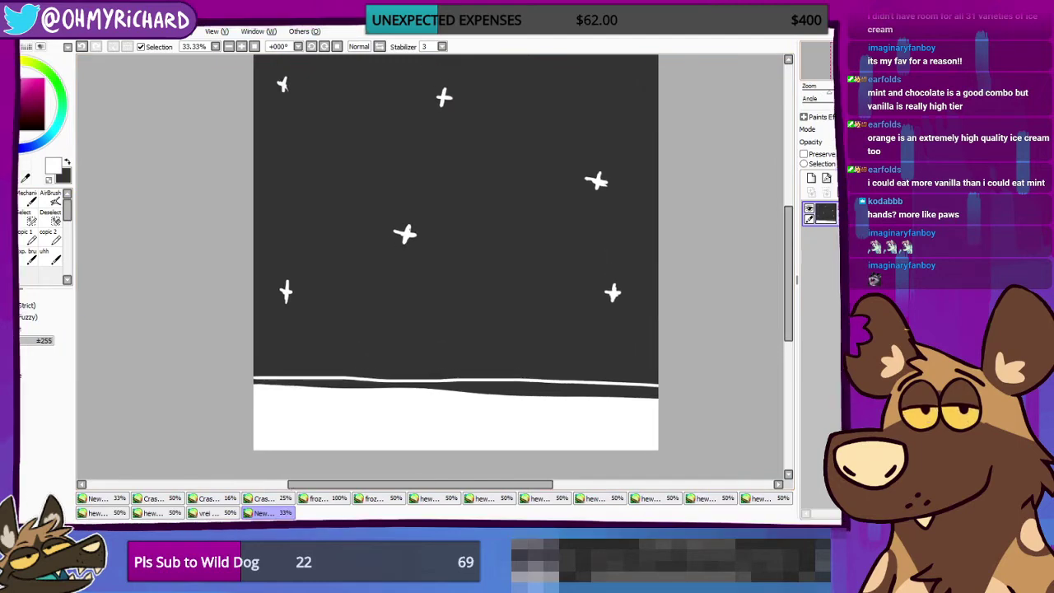
Step: Draw a small white outline character with curved arms, a snout and a brimmed hat standing above the ground line
{"action": "key", "text": "n"}
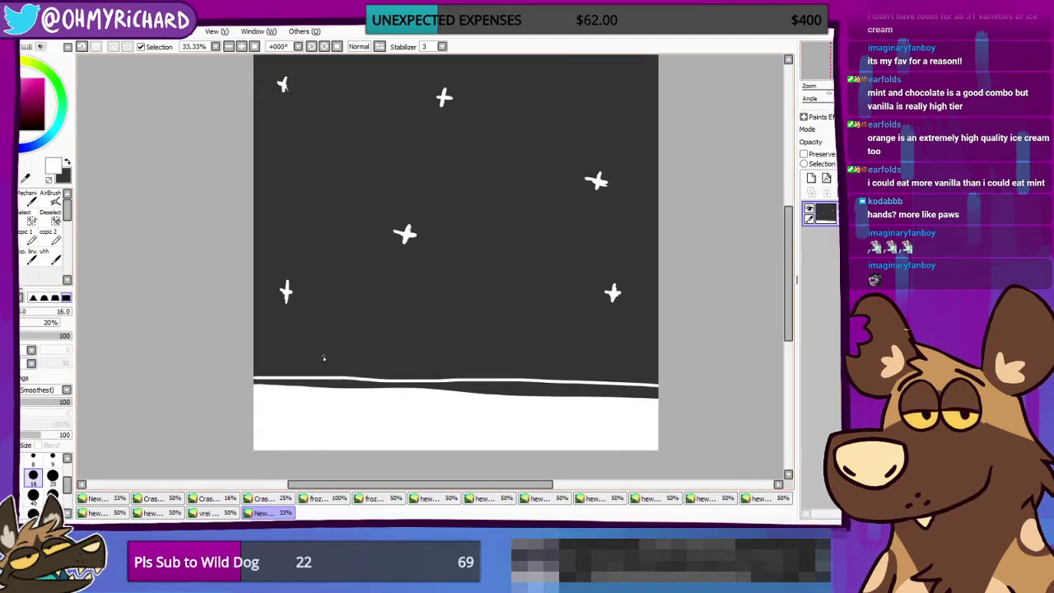
{"action": "mouse_move", "coordinate": [322, 319]}
{"action": "left_mouse_down"}
{"action": "mouse_move", "coordinate": [306, 341]}
{"action": "mouse_move", "coordinate": [322, 334]}
{"action": "mouse_move", "coordinate": [320, 373]}
{"action": "mouse_move", "coordinate": [343, 360]}
{"action": "mouse_move", "coordinate": [353, 373]}
{"action": "mouse_move", "coordinate": [354, 337]}
{"action": "mouse_move", "coordinate": [367, 351]}
{"action": "mouse_move", "coordinate": [372, 329]}
{"action": "mouse_move", "coordinate": [357, 325]}
{"action": "mouse_move", "coordinate": [361, 309]}
{"action": "mouse_move", "coordinate": [340, 325]}
{"action": "mouse_move", "coordinate": [353, 326]}
{"action": "mouse_move", "coordinate": [328, 299]}
{"action": "mouse_move", "coordinate": [362, 303]}
{"action": "left_mouse_up"}
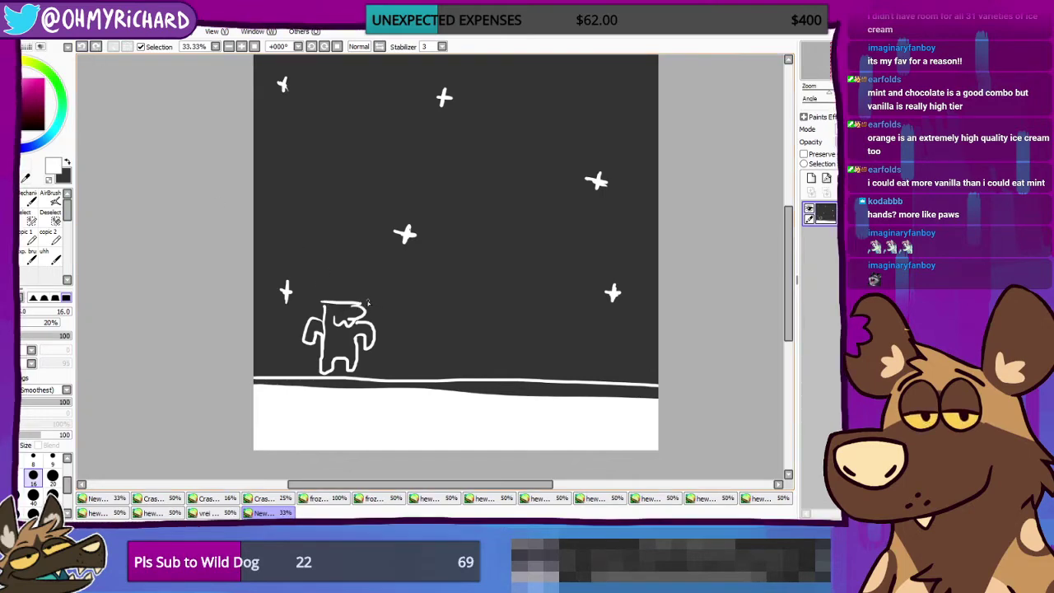
{"action": "left_click_drag", "start_coordinate": [367, 302], "coordinate": [337, 285]}
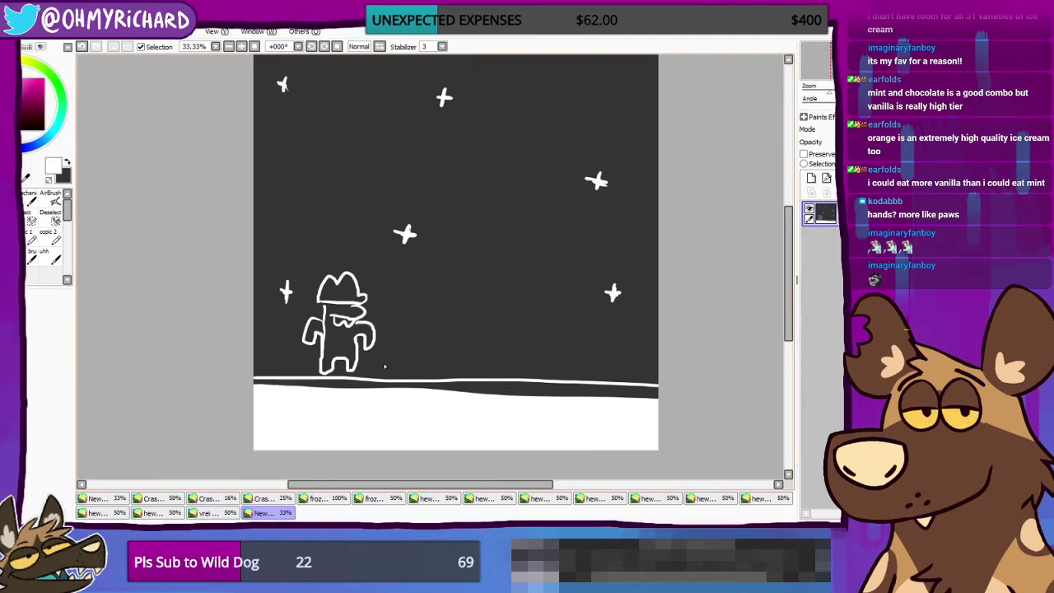
Step: Lasso-select the small character in the hat and shift it down onto the ground line, undoing an extra change
{"action": "mouse_move", "coordinate": [359, 260]}
{"action": "left_mouse_down"}
{"action": "mouse_move", "coordinate": [301, 306]}
{"action": "mouse_move", "coordinate": [305, 355]}
{"action": "mouse_move", "coordinate": [340, 375]}
{"action": "left_mouse_up"}
{"action": "mouse_move", "coordinate": [348, 337]}
{"action": "left_mouse_down"}
{"action": "mouse_move", "coordinate": [380, 347]}
{"action": "mouse_move", "coordinate": [546, 338]}
{"action": "mouse_move", "coordinate": [656, 352]}
{"action": "mouse_move", "coordinate": [733, 341]}
{"action": "mouse_move", "coordinate": [510, 295]}
{"action": "mouse_move", "coordinate": [376, 348]}
{"action": "left_mouse_up"}
{"action": "key", "text": "ctrl+z"}
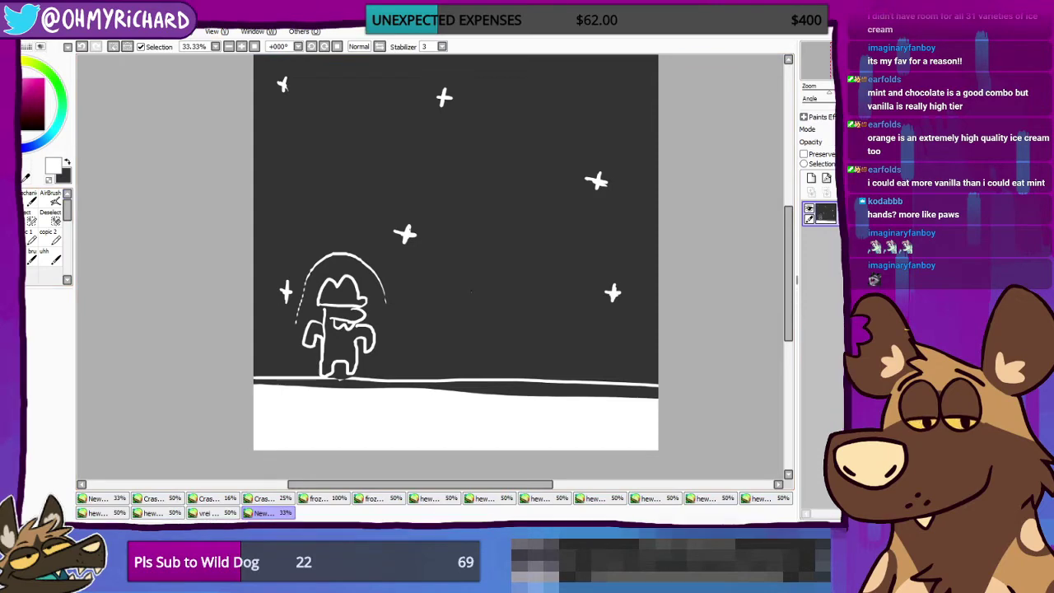
Step: Look through the other open drawings, including the coloured wolf, the head sketches and the panda
{"action": "left_click", "coordinate": [206, 513]}
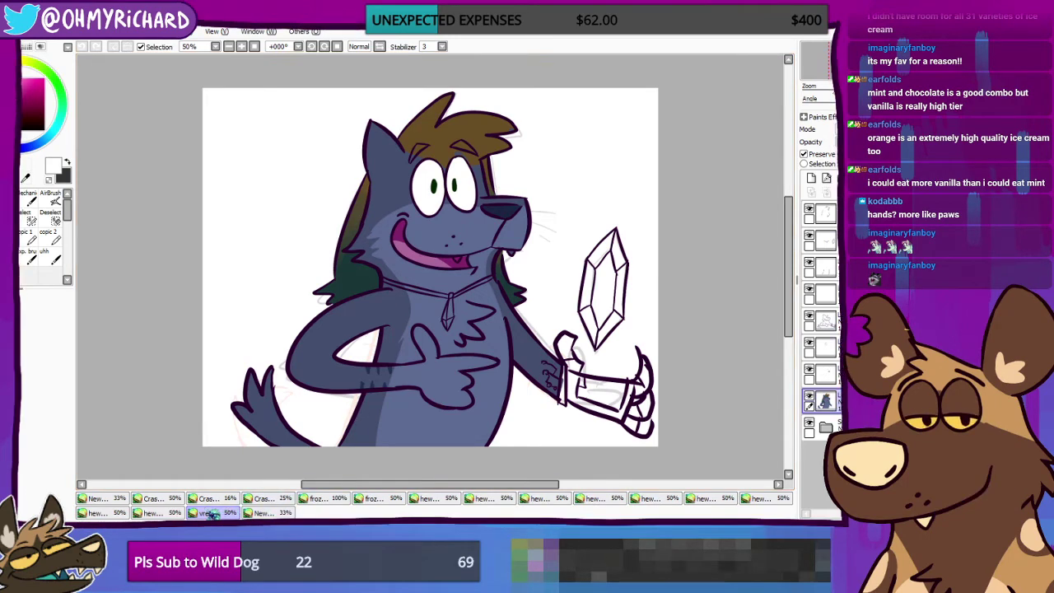
{"action": "left_click", "coordinate": [175, 514]}
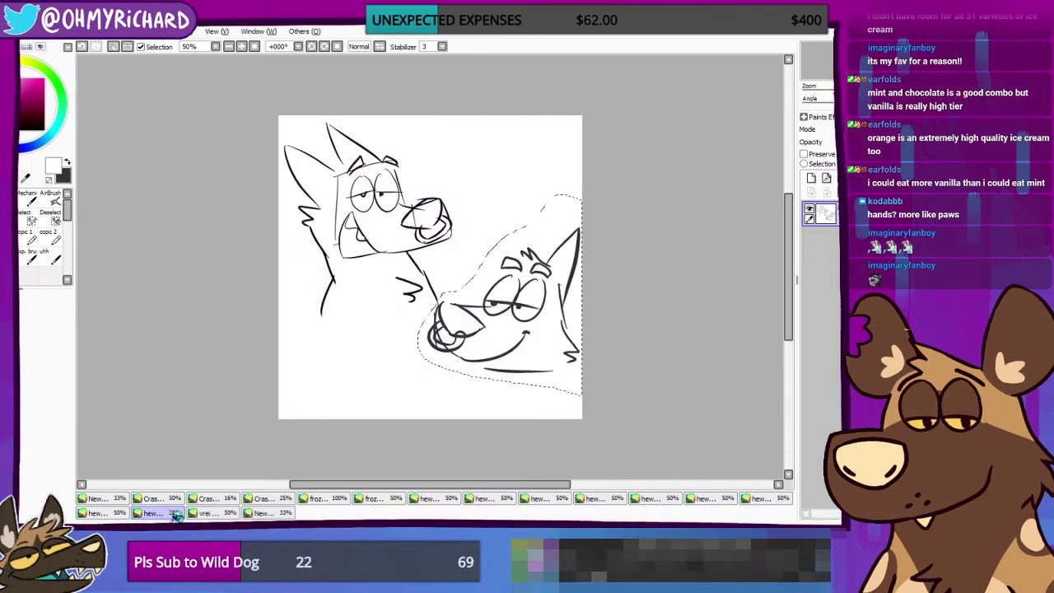
{"action": "left_click", "coordinate": [124, 513]}
{"action": "left_click", "coordinate": [145, 500]}
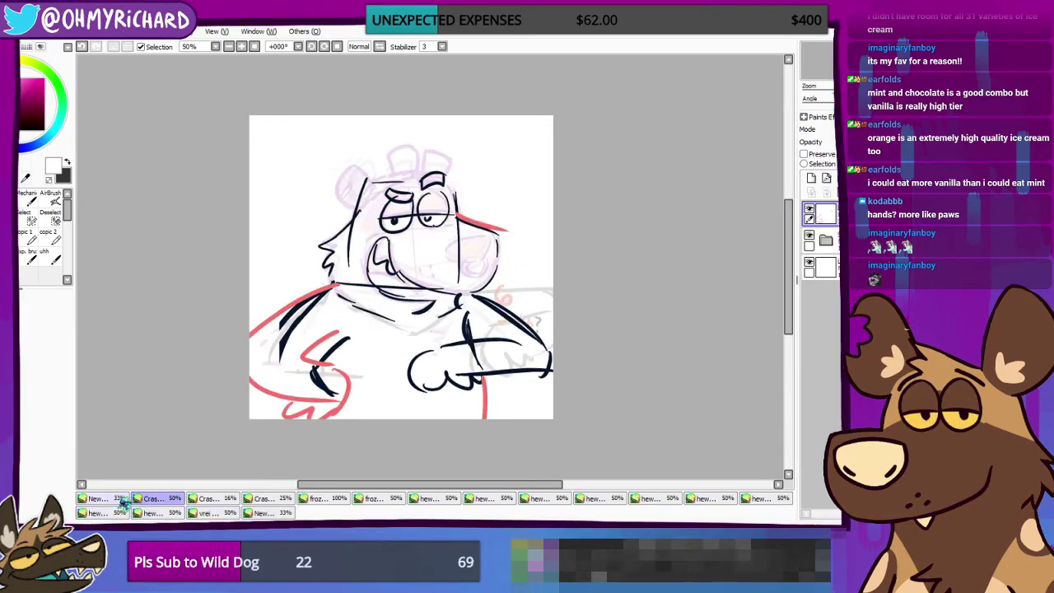
{"action": "left_click", "coordinate": [123, 501]}
{"action": "left_click", "coordinate": [151, 498]}
{"action": "left_click", "coordinate": [206, 498]}
{"action": "left_click", "coordinate": [263, 498]}
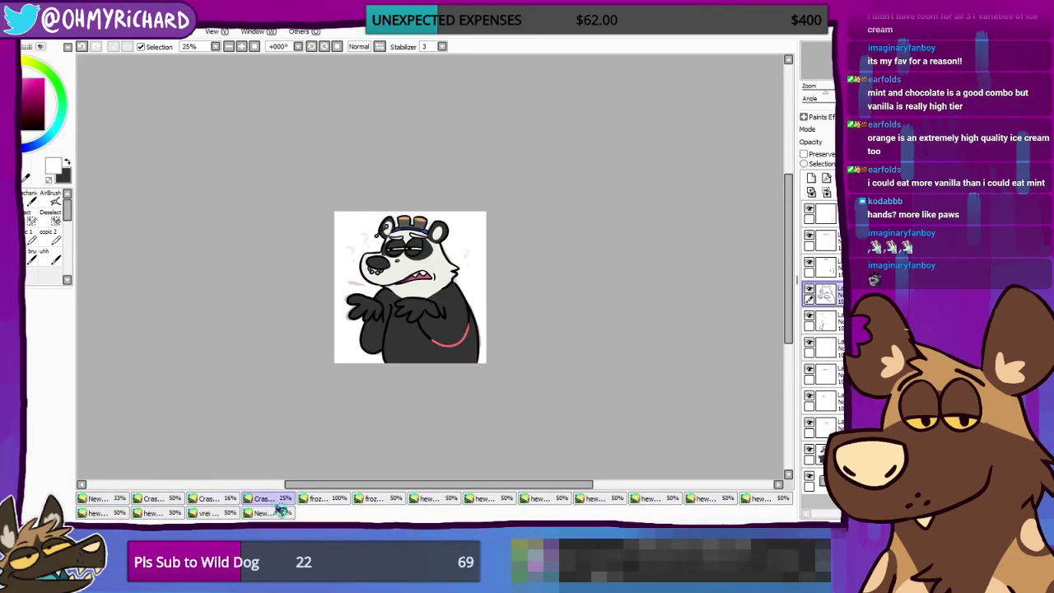
Step: Return to the seated canine drawing and make dark grey the active colour again
{"action": "left_click", "coordinate": [318, 499]}
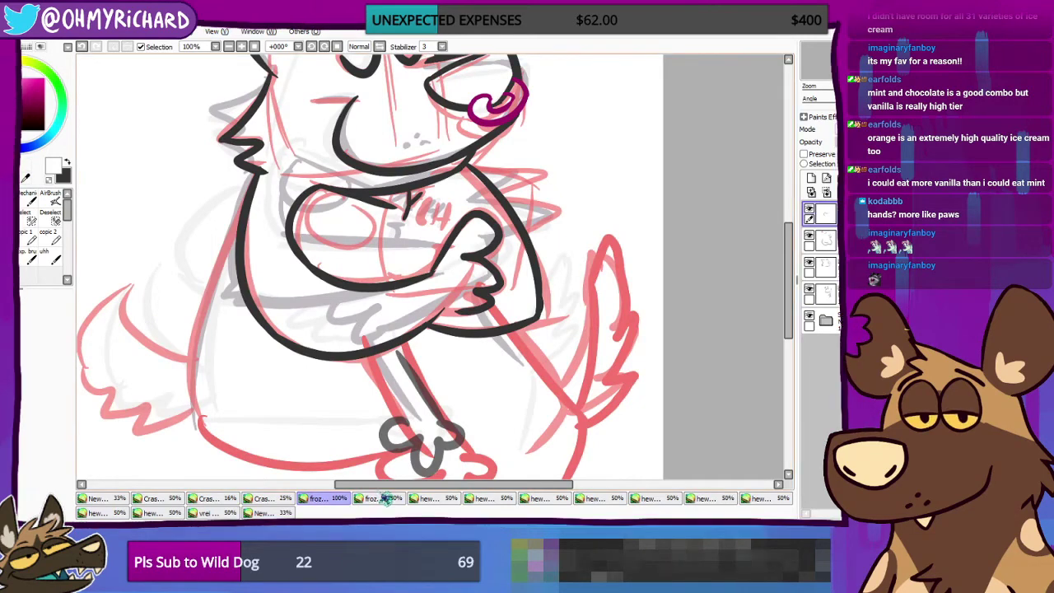
{"action": "left_click_drag", "start_coordinate": [247, 178], "coordinate": [314, 197]}
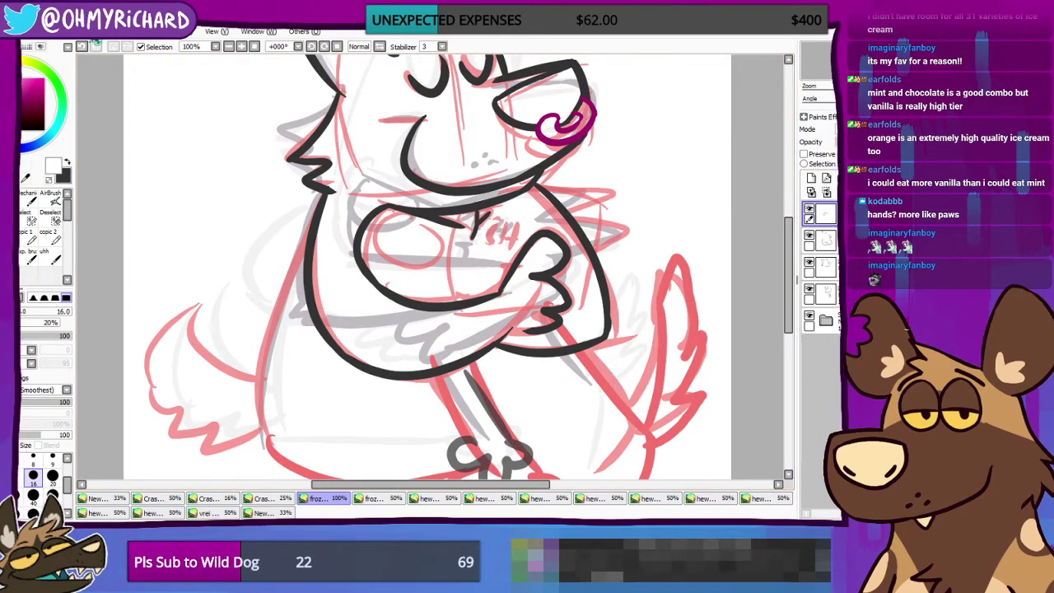
{"action": "key", "text": "x"}
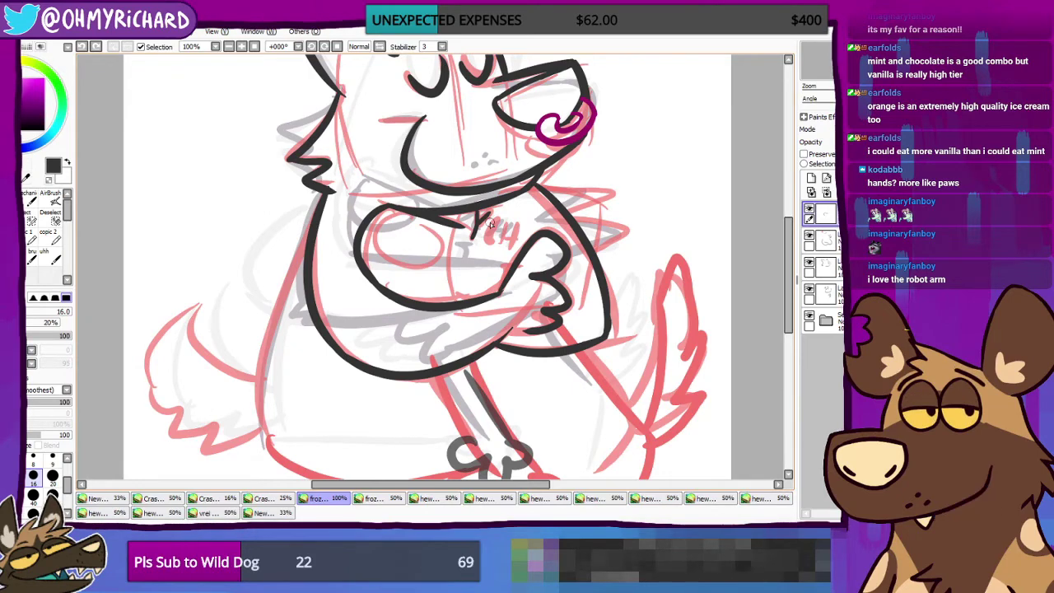
Step: View the two-head sketch and the coloured wolf with the crystal, and return to the seated canine drawing
{"action": "left_click", "coordinate": [165, 513]}
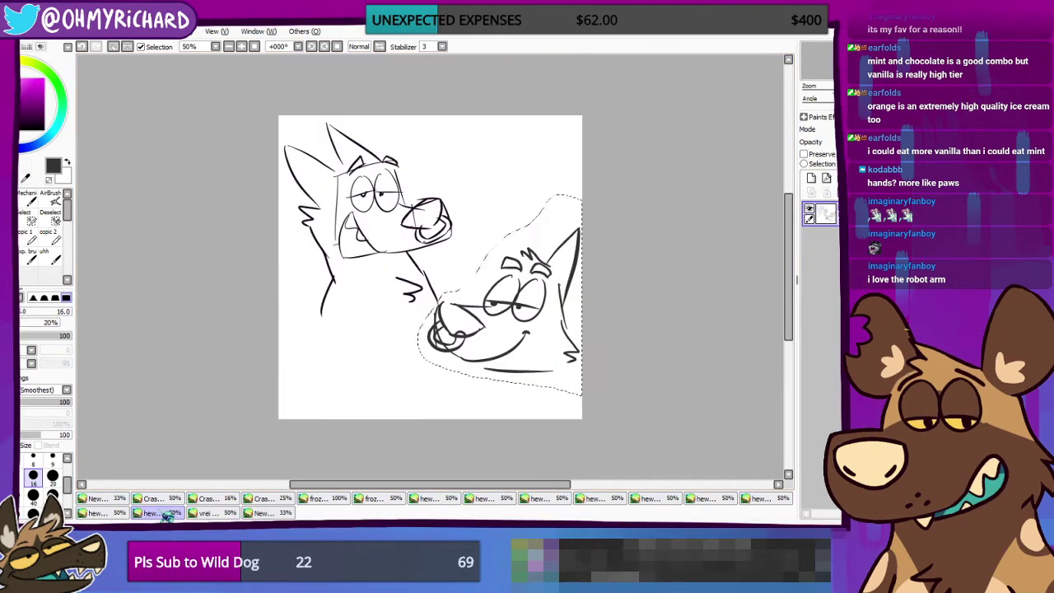
{"action": "left_click", "coordinate": [116, 513]}
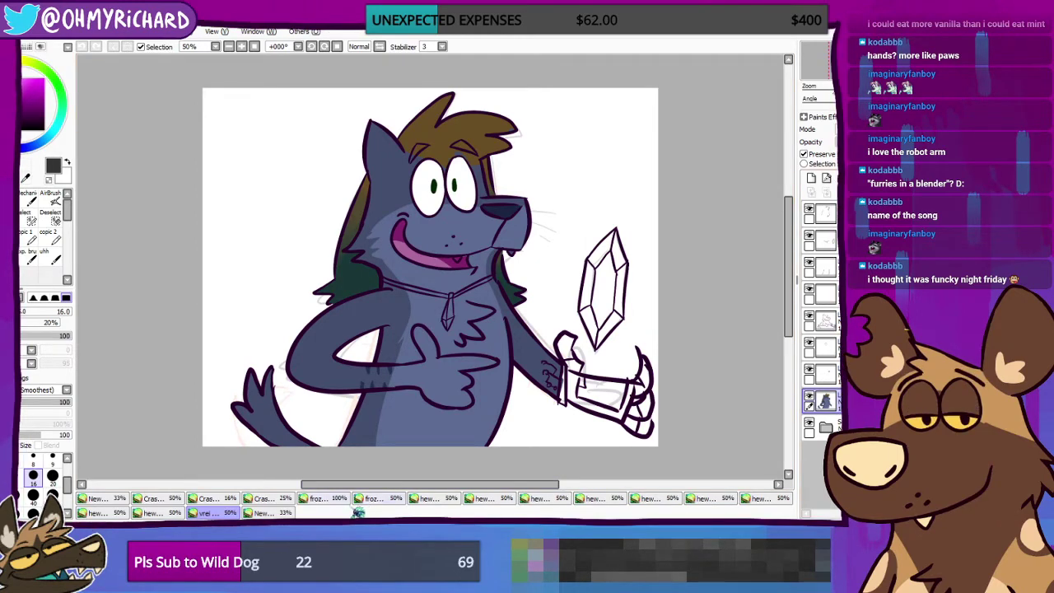
{"action": "left_click", "coordinate": [284, 512]}
{"action": "left_click", "coordinate": [325, 497]}
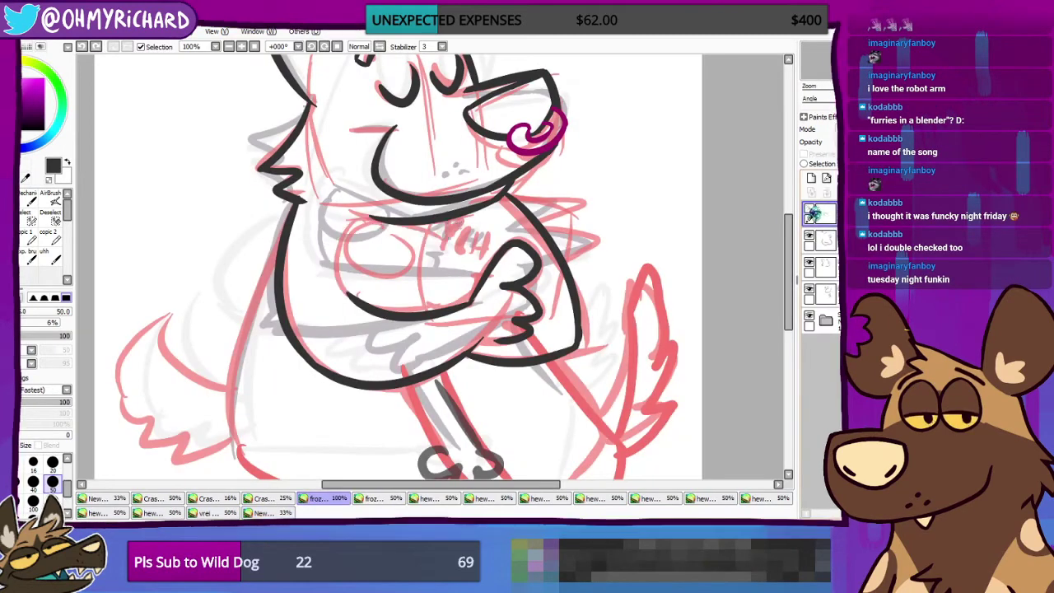
Step: Hide and show the upper line art layers to check their lines, and make the second layer active
{"action": "left_click", "coordinate": [809, 236]}
{"action": "left_click", "coordinate": [809, 236]}
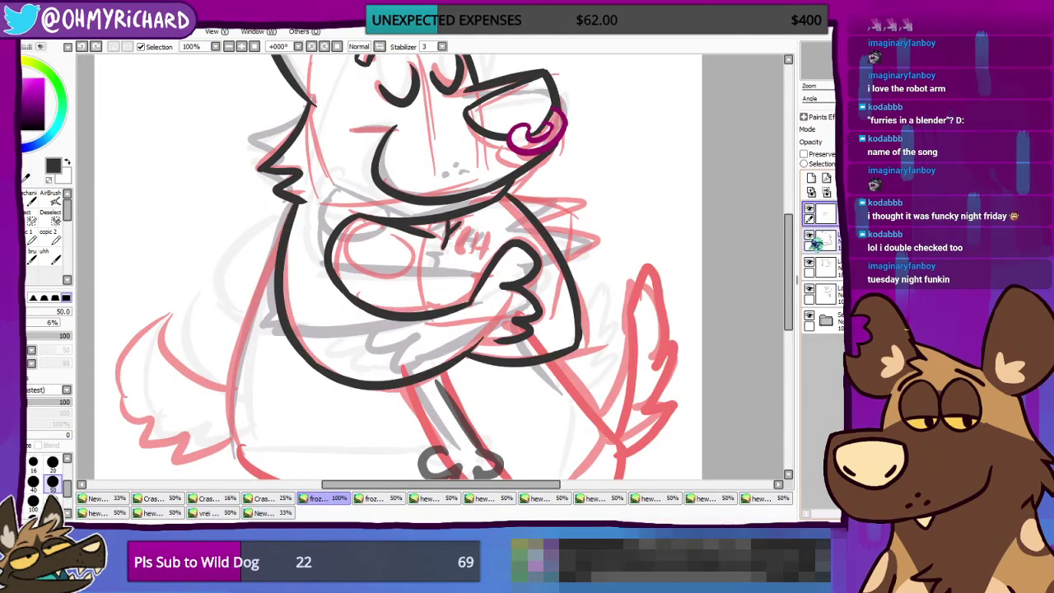
{"action": "left_click", "coordinate": [827, 246]}
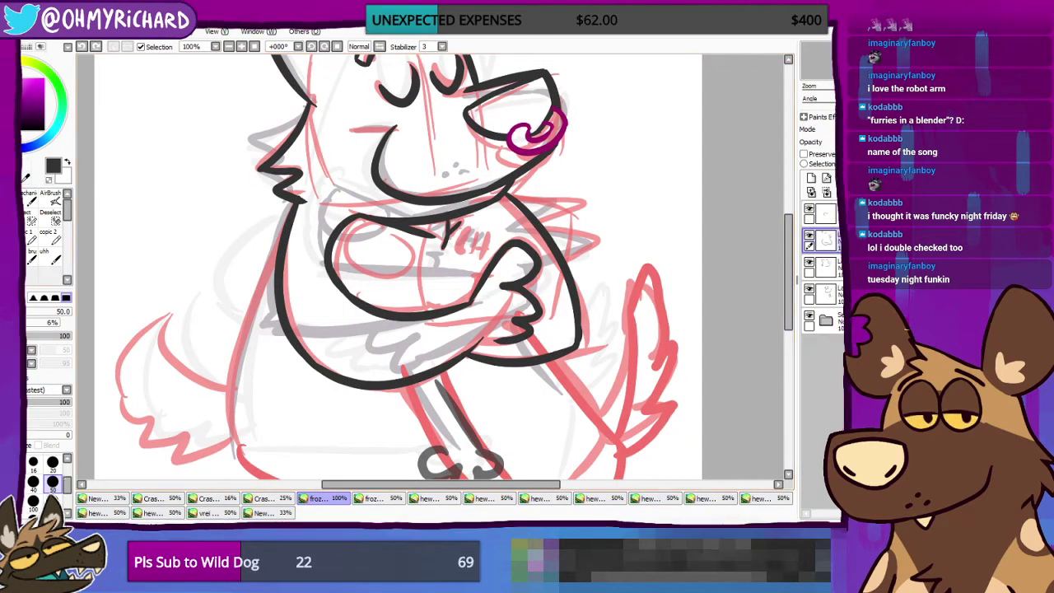
Step: Ink a small hooked mark on the chest beside the hand, using the size 16 brush on the top layer
{"action": "left_click", "coordinate": [26, 197]}
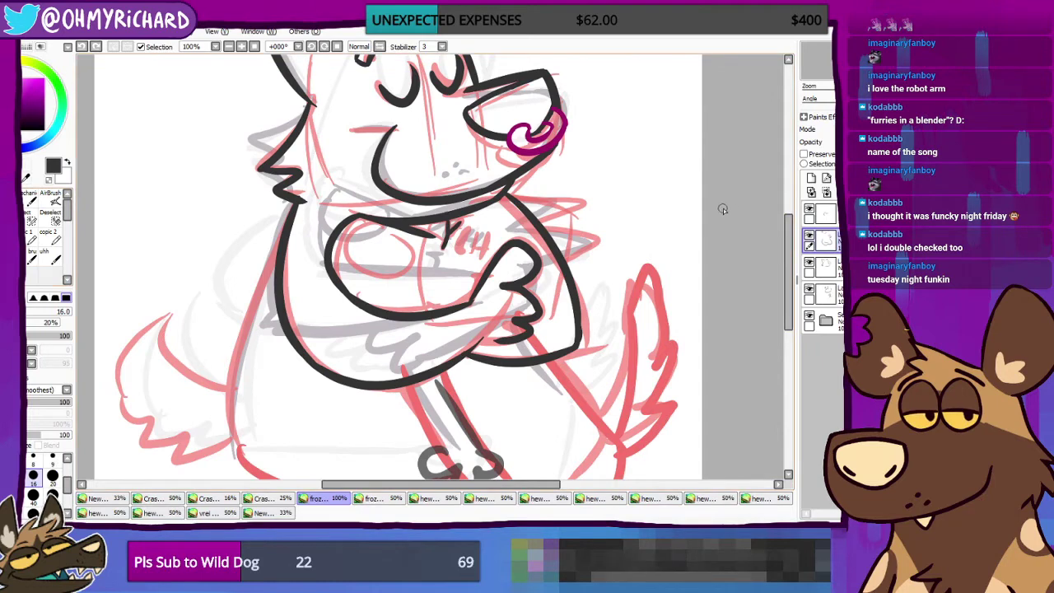
{"action": "left_click", "coordinate": [830, 216]}
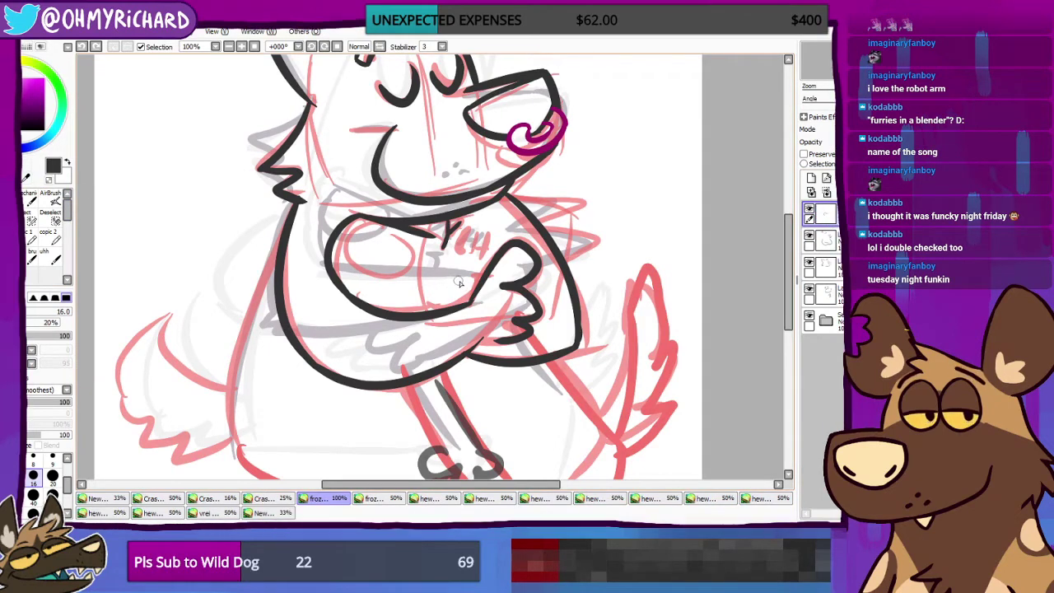
{"action": "left_click_drag", "start_coordinate": [460, 279], "coordinate": [431, 307]}
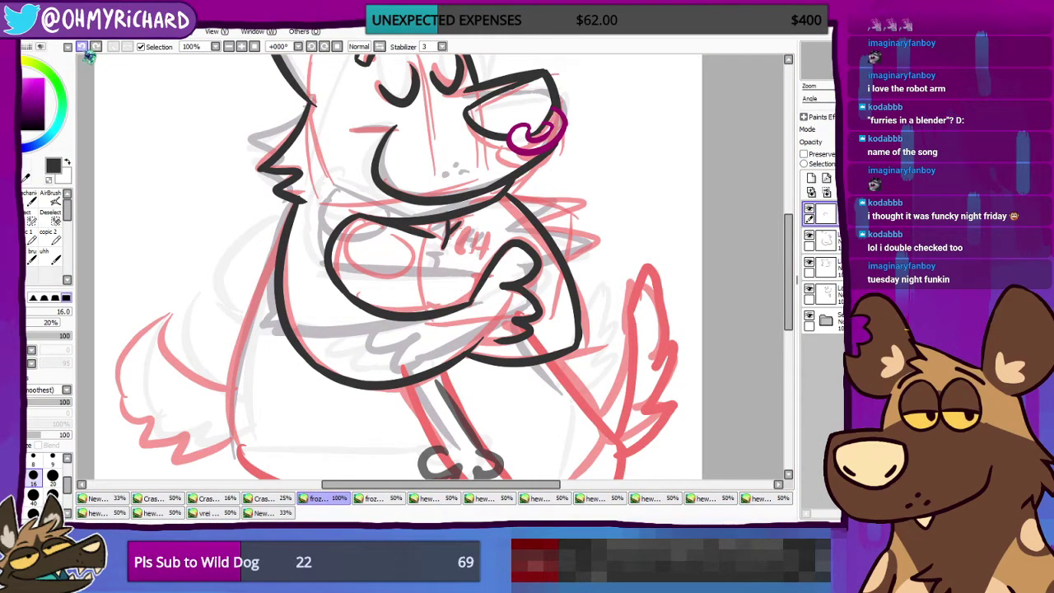
{"action": "left_click_drag", "start_coordinate": [449, 281], "coordinate": [465, 288]}
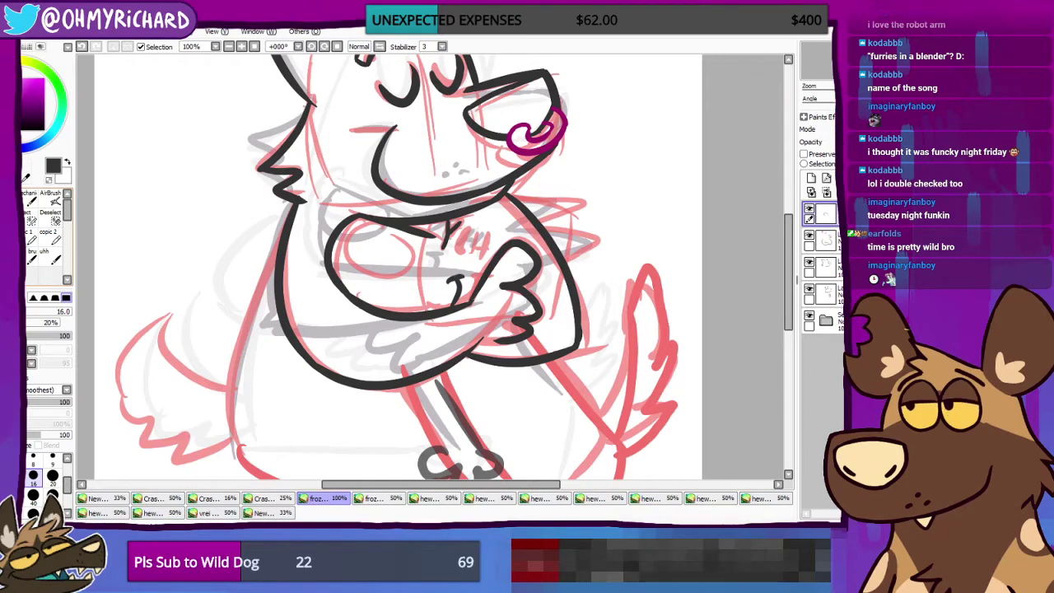
{"action": "left_click_drag", "start_coordinate": [436, 272], "coordinate": [494, 339]}
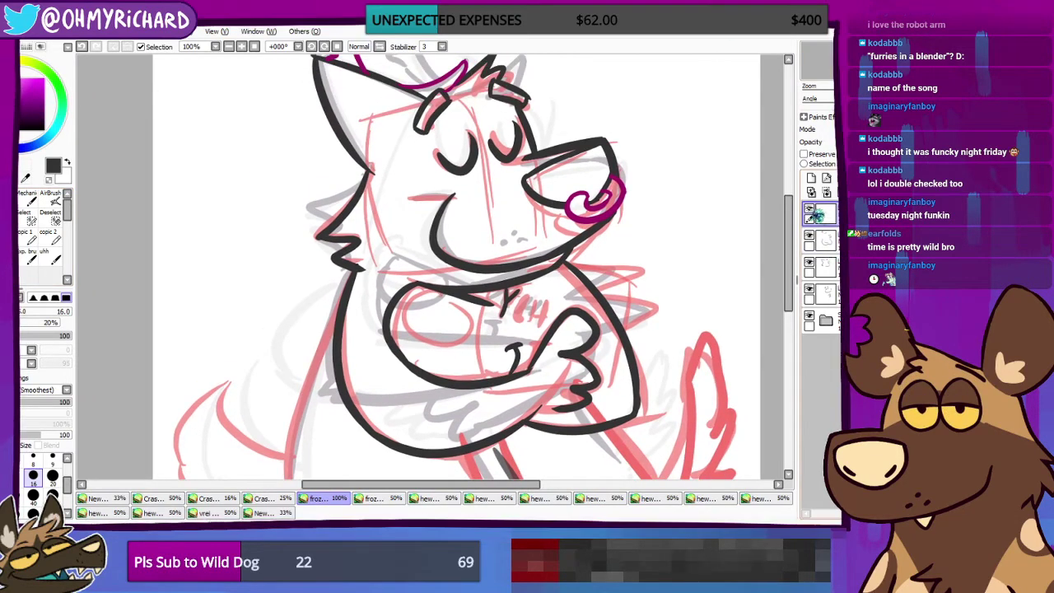
{"action": "key", "text": "ctrl+shift+n"}
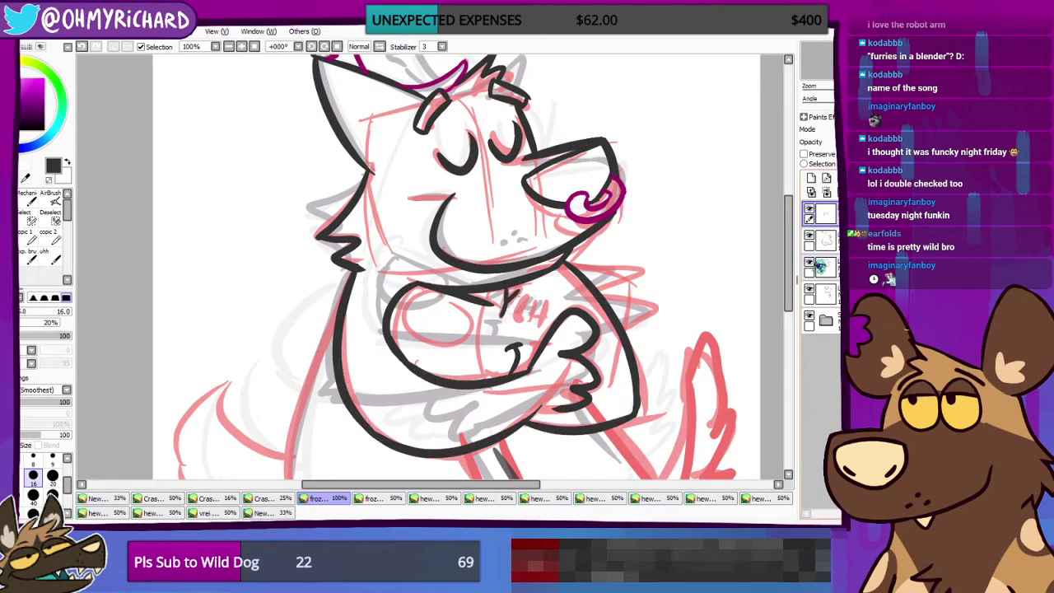
{"action": "left_click", "coordinate": [809, 263]}
{"action": "left_click", "coordinate": [809, 262]}
{"action": "left_click", "coordinate": [821, 267]}
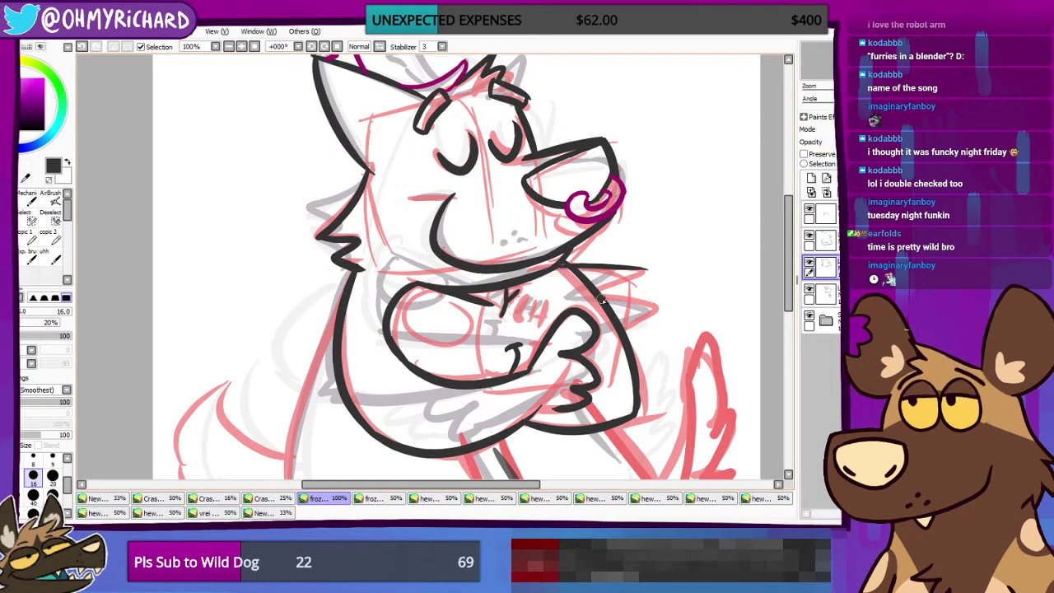
{"action": "key", "text": "ctrl+z"}
Step: Ink pointed fur spikes jutting out over the far shoulder on the top layer, following the red sketch
{"action": "left_click", "coordinate": [811, 211]}
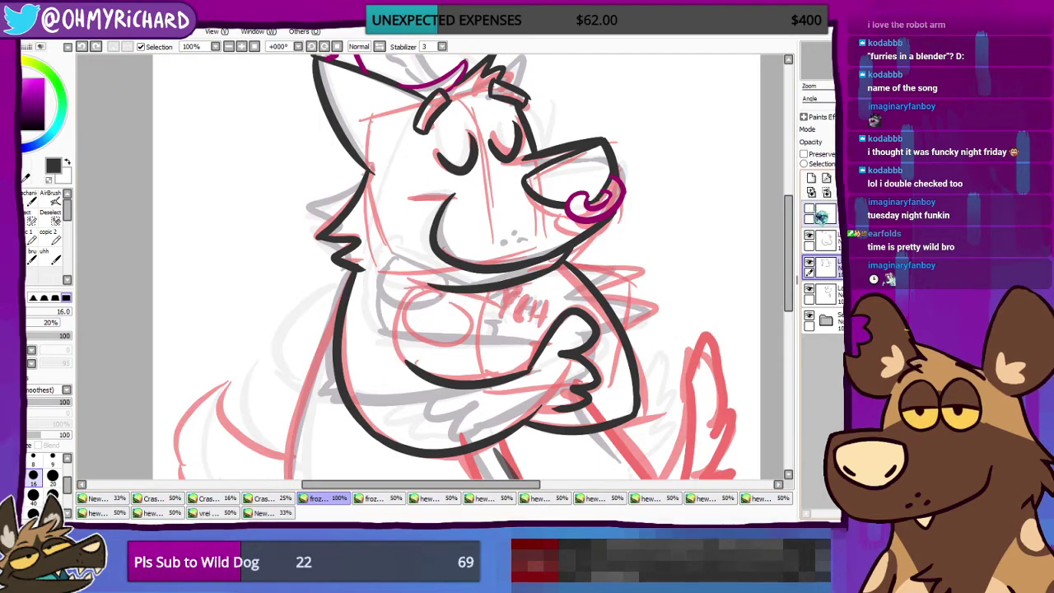
{"action": "left_click", "coordinate": [811, 211]}
{"action": "left_click", "coordinate": [817, 213]}
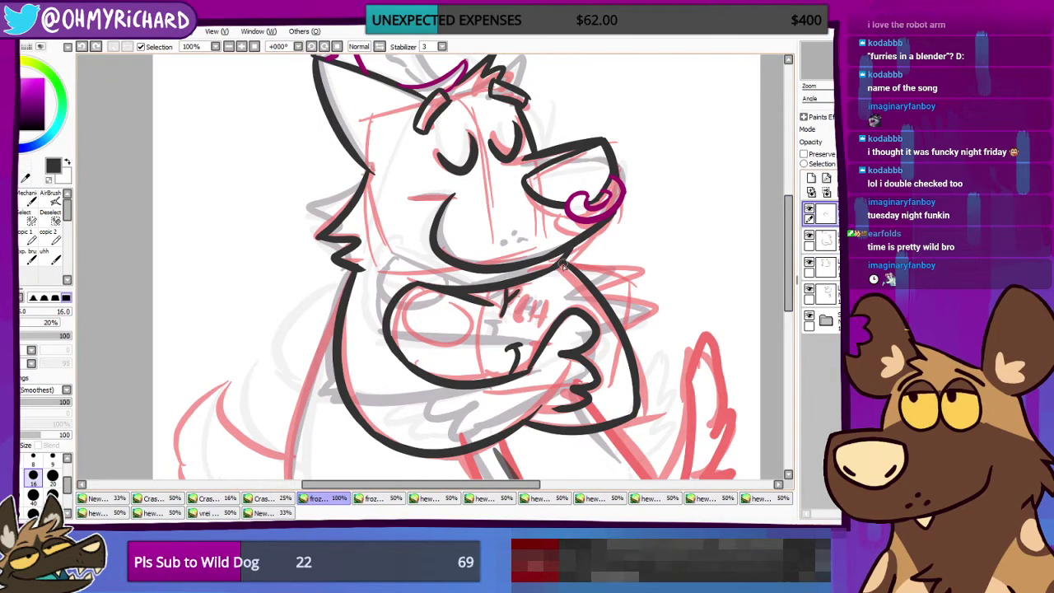
{"action": "left_click_drag", "start_coordinate": [562, 265], "coordinate": [647, 272]}
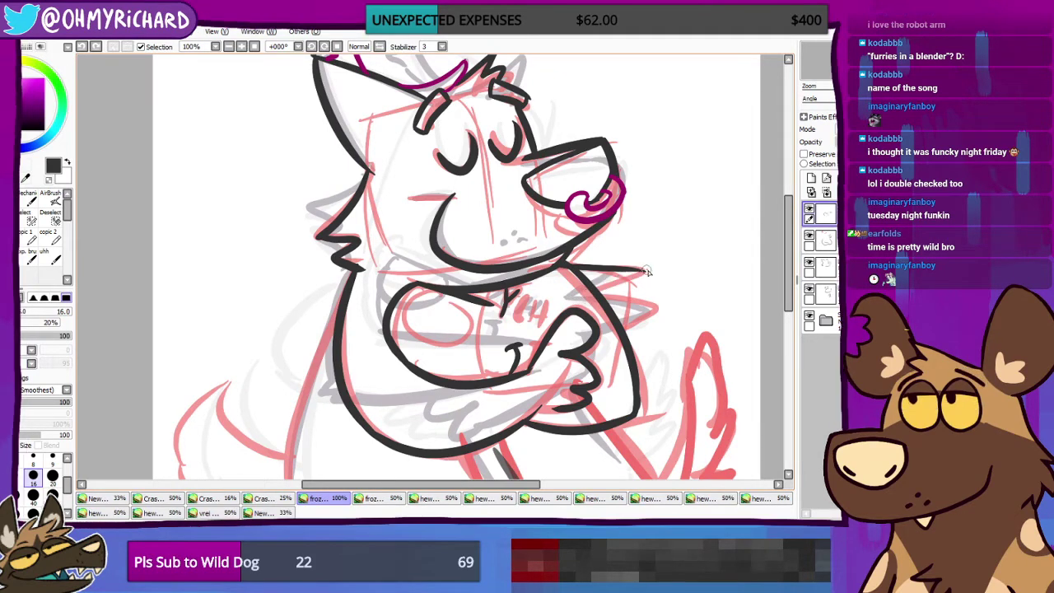
{"action": "left_click_drag", "start_coordinate": [643, 271], "coordinate": [582, 298]}
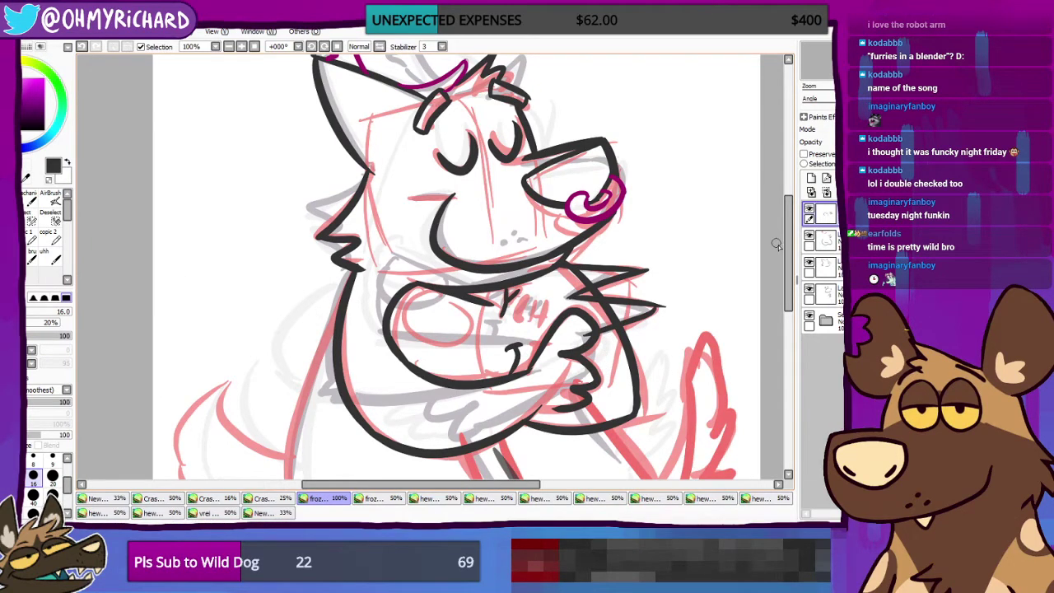
{"action": "left_click", "coordinate": [811, 210]}
{"action": "left_click", "coordinate": [811, 209]}
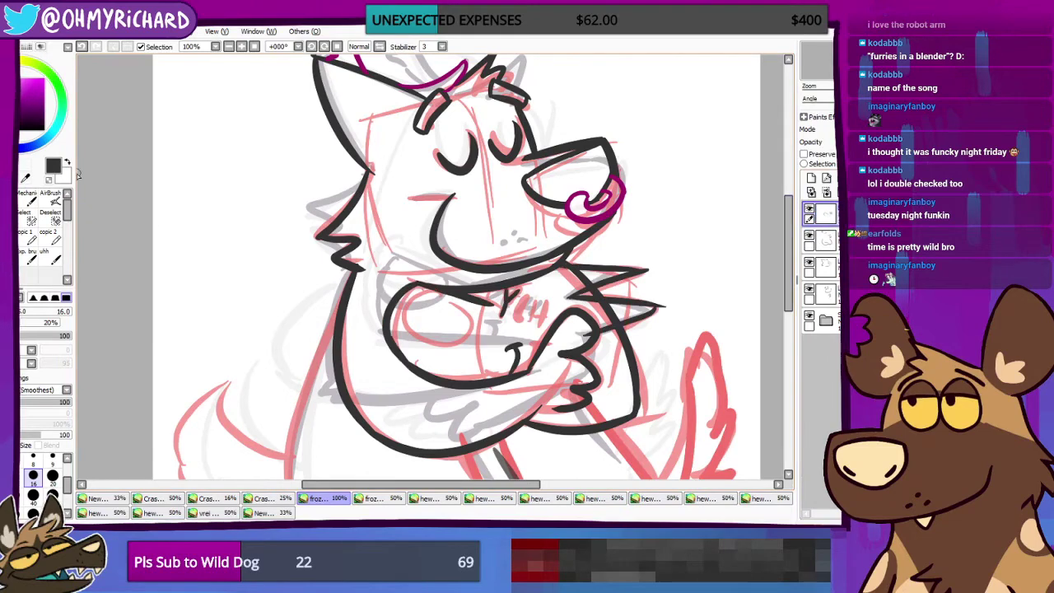
Step: Trim the fur spike tips and erase the arm outline running through the spikes with the size 50 eraser
{"action": "left_click", "coordinate": [25, 219]}
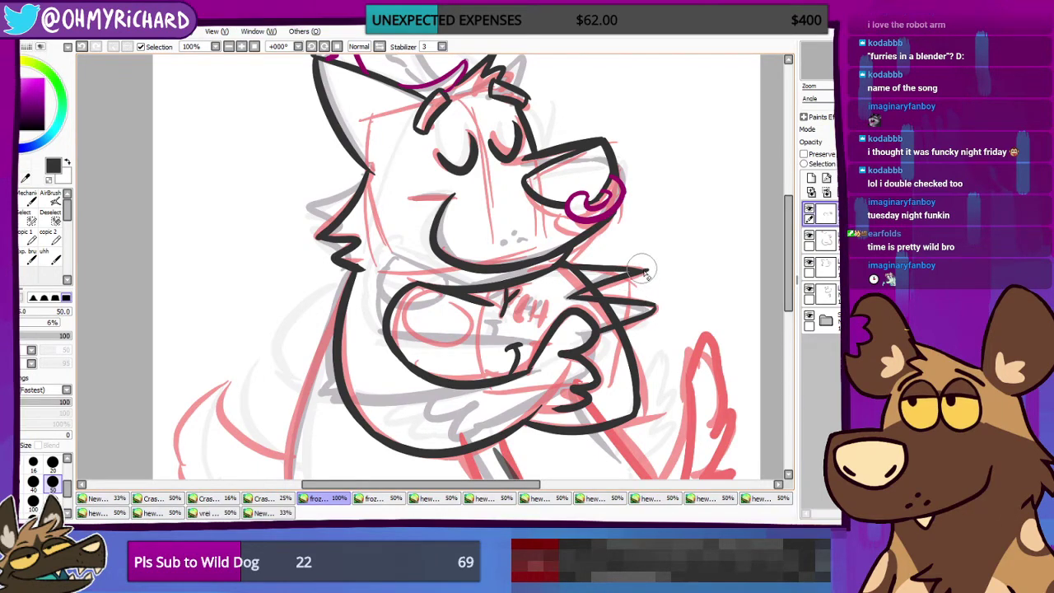
{"action": "left_click", "coordinate": [583, 284], "text": "ctrl+shift"}
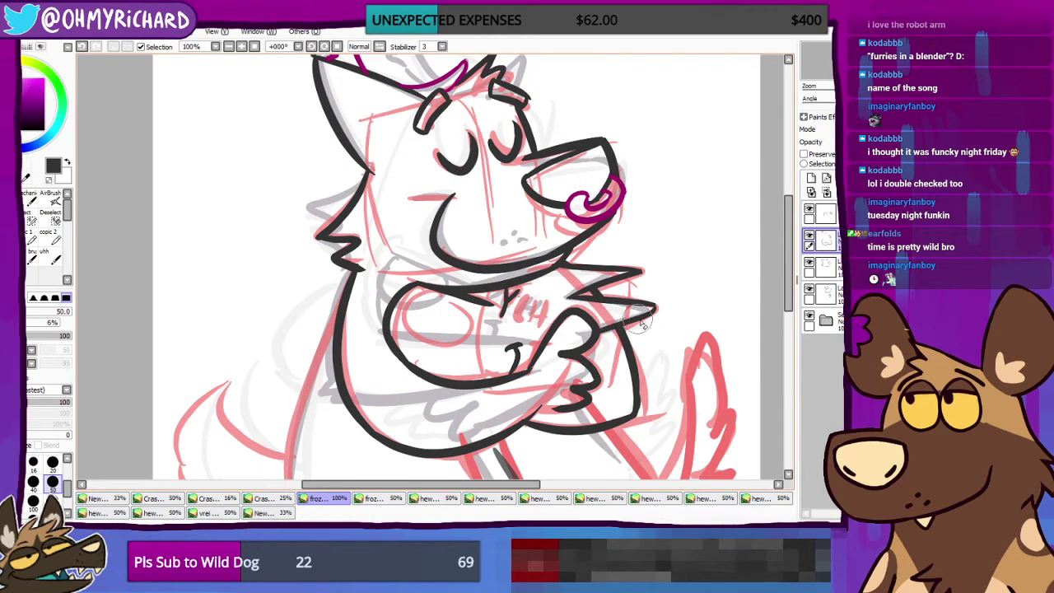
{"action": "left_click_drag", "start_coordinate": [549, 380], "coordinate": [577, 328]}
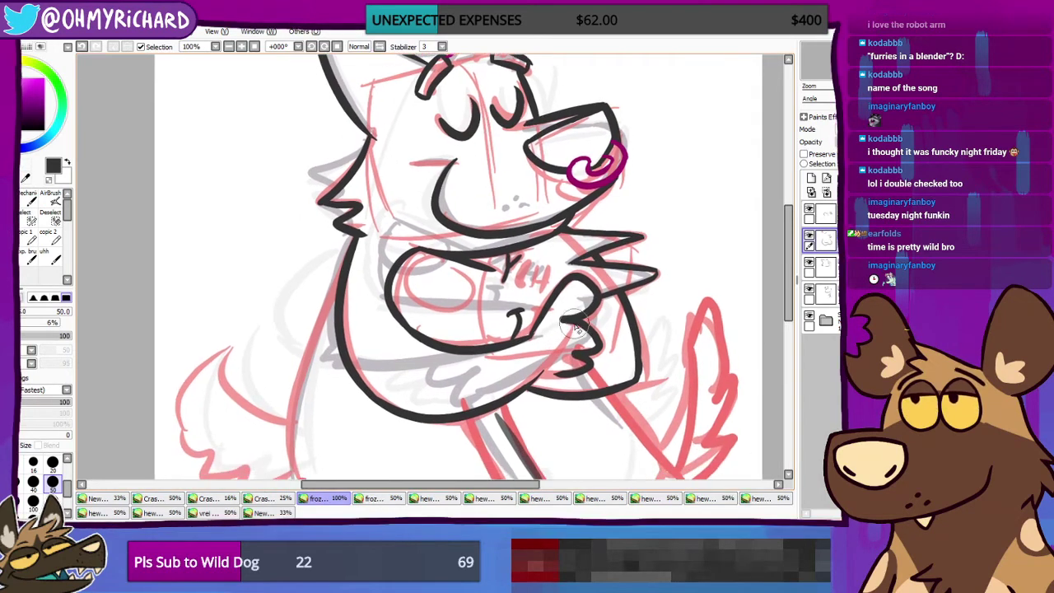
Step: Hide and show the top two line art layers to check which lines each one holds
{"action": "left_click", "coordinate": [810, 236]}
{"action": "left_click", "coordinate": [810, 236]}
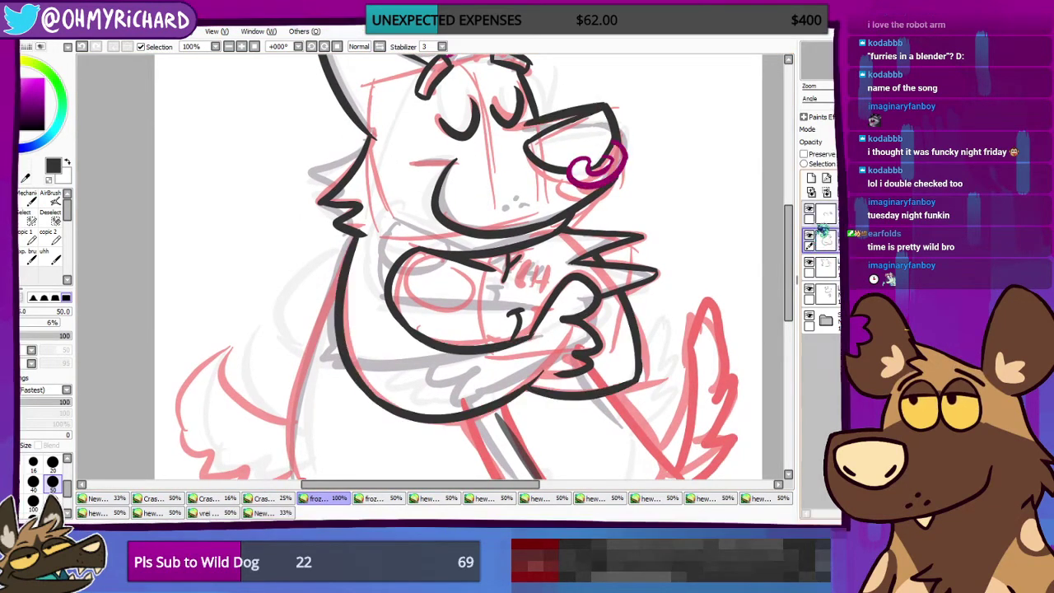
{"action": "left_click", "coordinate": [810, 210]}
{"action": "left_click", "coordinate": [811, 210]}
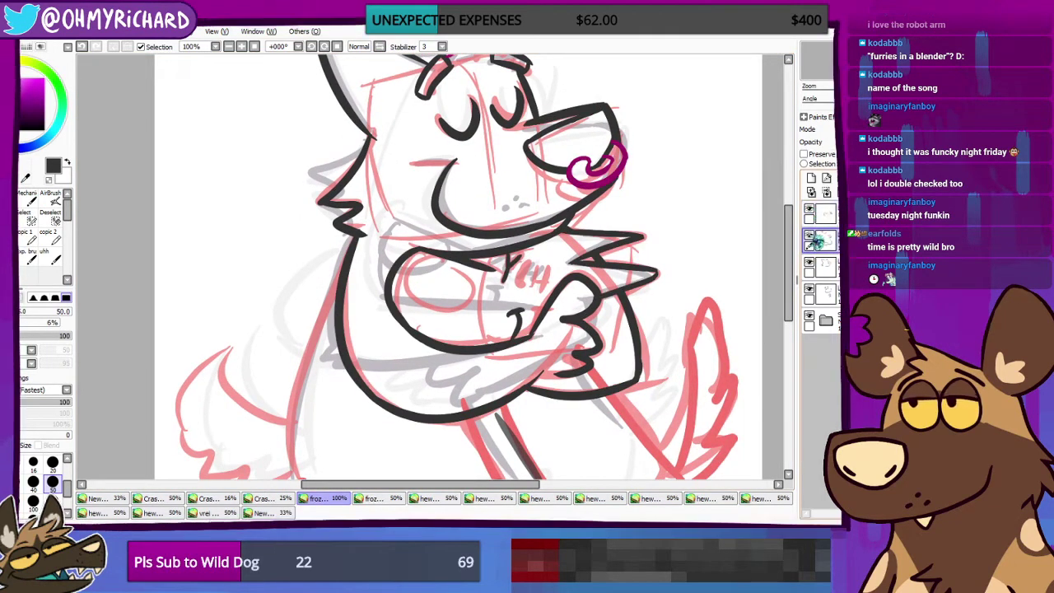
{"action": "left_click", "coordinate": [810, 236]}
{"action": "left_click", "coordinate": [810, 236]}
{"action": "left_click", "coordinate": [810, 210]}
{"action": "left_click", "coordinate": [810, 210]}
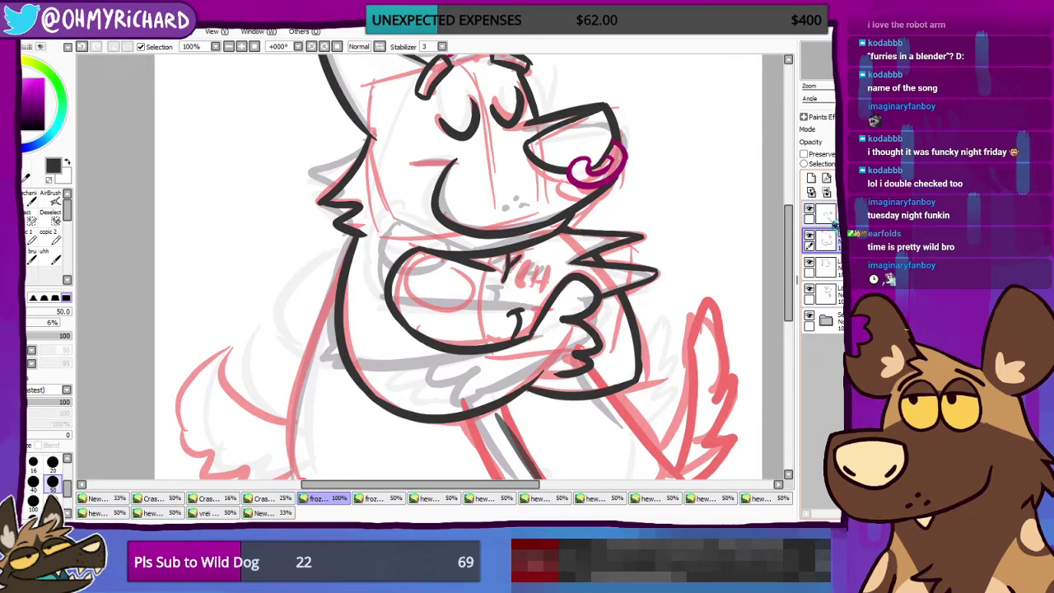
Step: Ink the C and H of the chest lettering "YCH" and the oval beside it with the size 16 brush on the top layer
{"action": "left_click", "coordinate": [825, 216]}
{"action": "left_click", "coordinate": [32, 198]}
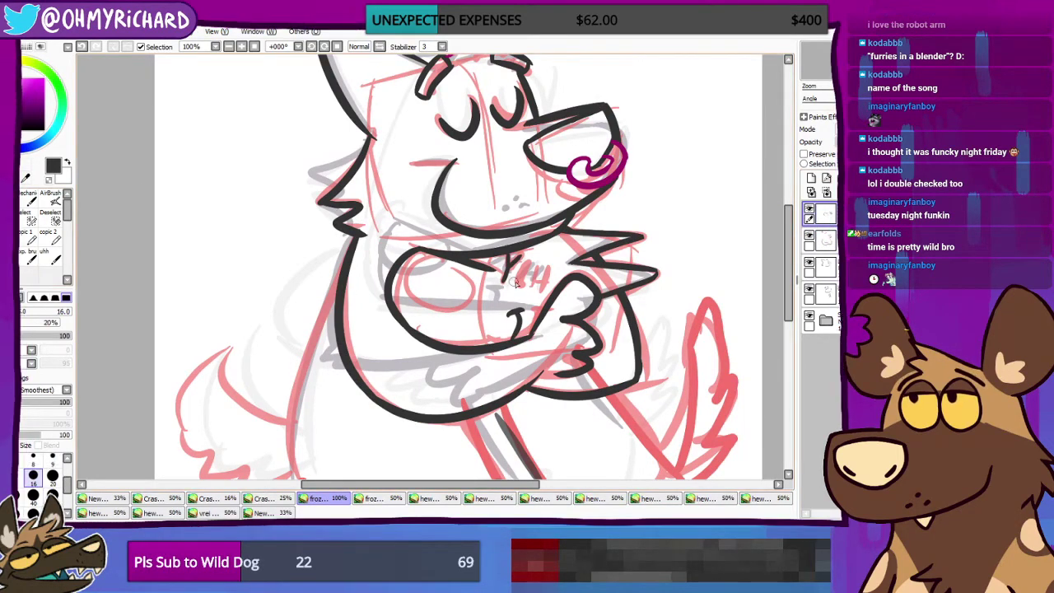
{"action": "left_click_drag", "start_coordinate": [527, 271], "coordinate": [522, 287]}
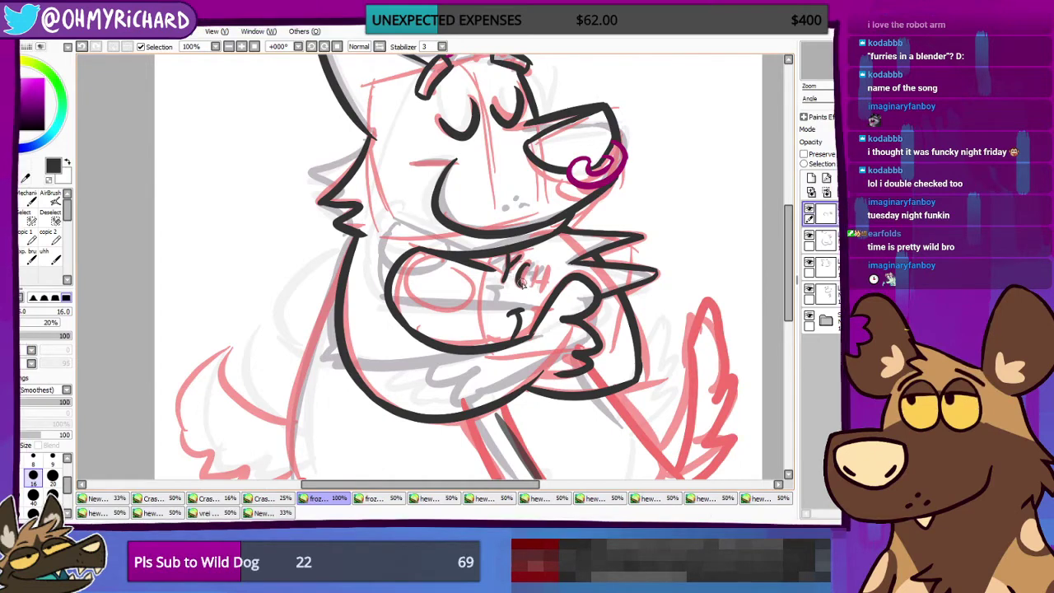
{"action": "key", "text": "ctrl+z"}
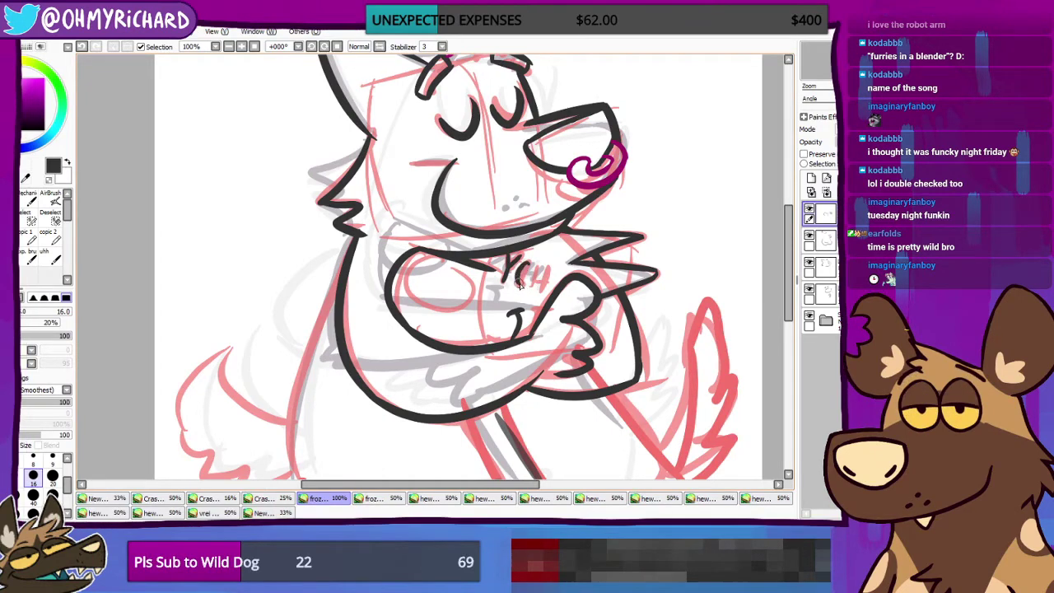
{"action": "mouse_move", "coordinate": [534, 265]}
{"action": "left_mouse_down"}
{"action": "mouse_move", "coordinate": [532, 285]}
{"action": "mouse_move", "coordinate": [545, 280]}
{"action": "left_mouse_up"}
{"action": "left_click_drag", "start_coordinate": [545, 268], "coordinate": [540, 292]}
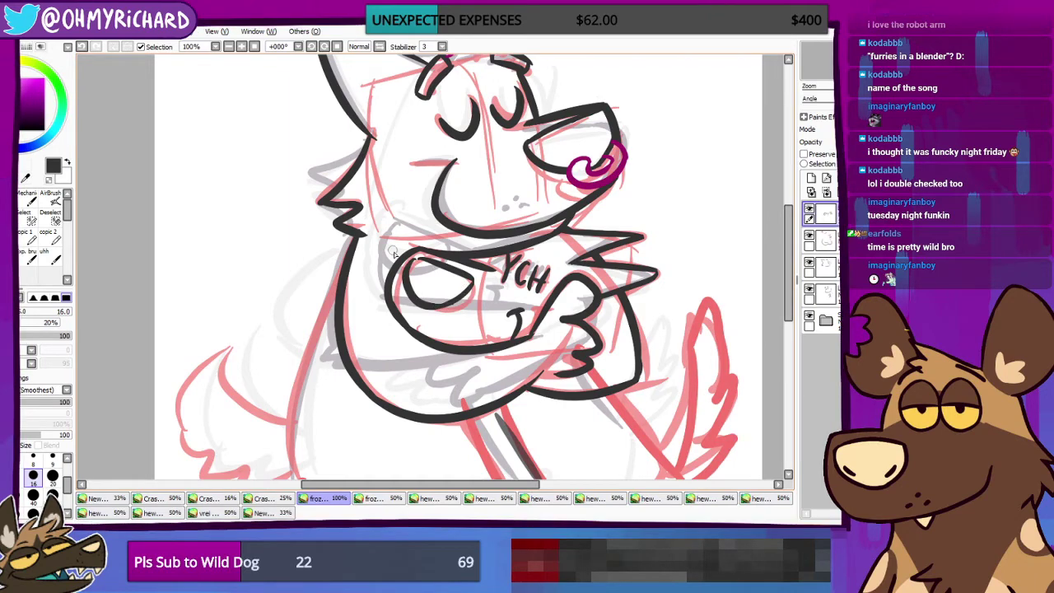
{"action": "left_click_drag", "start_coordinate": [513, 321], "coordinate": [512, 335]}
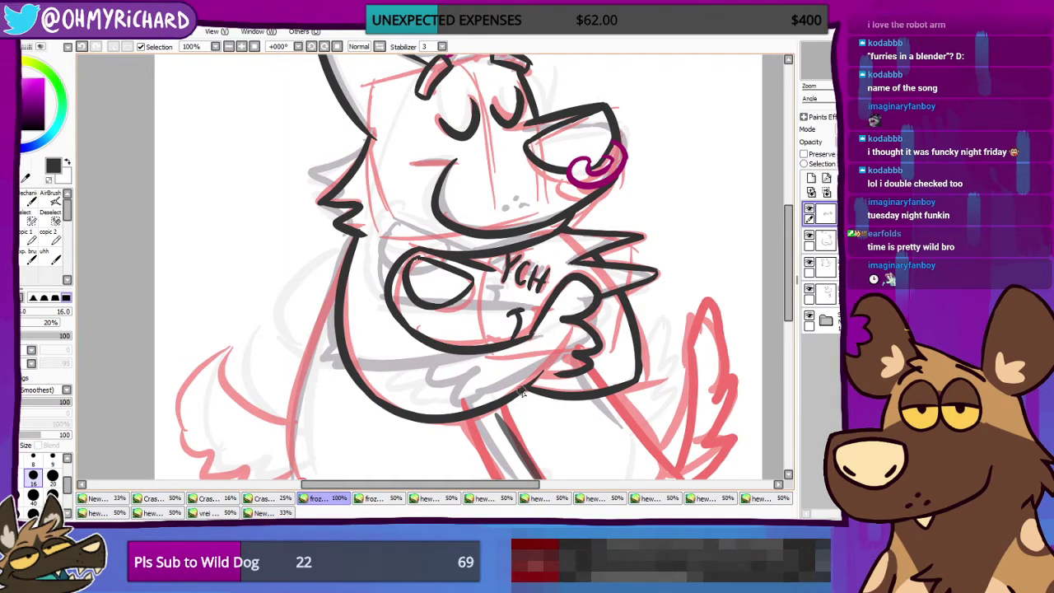
Step: Ink the forearm line from beneath the fist to the belly outline on the top layer
{"action": "left_click_drag", "start_coordinate": [512, 399], "coordinate": [524, 269]}
{"action": "left_click_drag", "start_coordinate": [536, 308], "coordinate": [467, 358]}
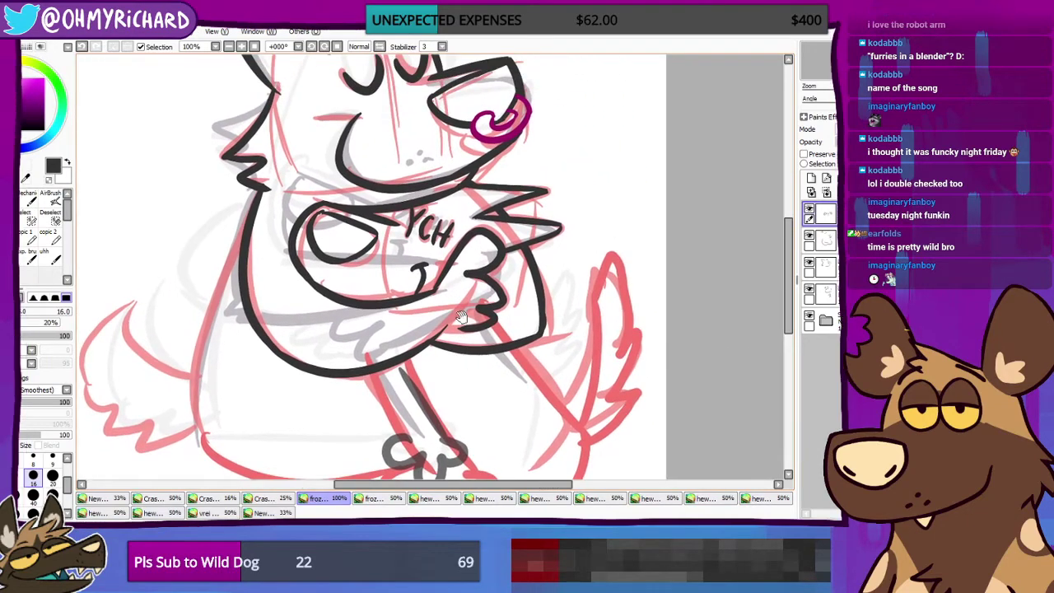
{"action": "mouse_move", "coordinate": [459, 298]}
{"action": "left_mouse_down"}
{"action": "mouse_move", "coordinate": [420, 298]}
{"action": "mouse_move", "coordinate": [475, 335]}
{"action": "mouse_move", "coordinate": [446, 365]}
{"action": "left_mouse_up"}
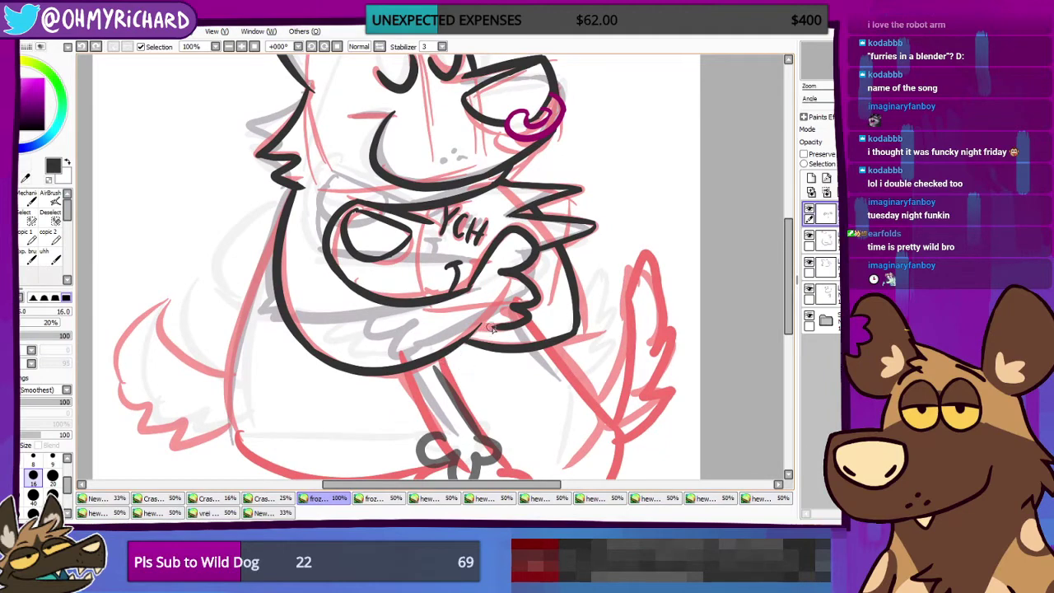
{"action": "left_click_drag", "start_coordinate": [493, 327], "coordinate": [445, 355]}
{"action": "key", "text": "ctrl+z"}
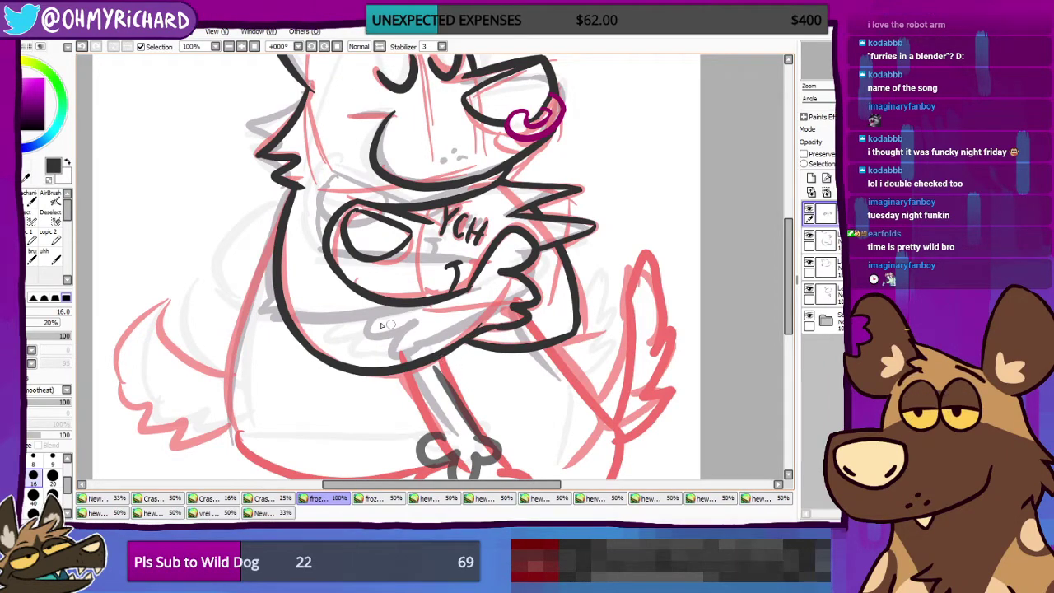
Step: Clean up the overlap where the forearm line meets the belly outline with the size 50 eraser on the second layer
{"action": "left_click", "coordinate": [27, 221]}
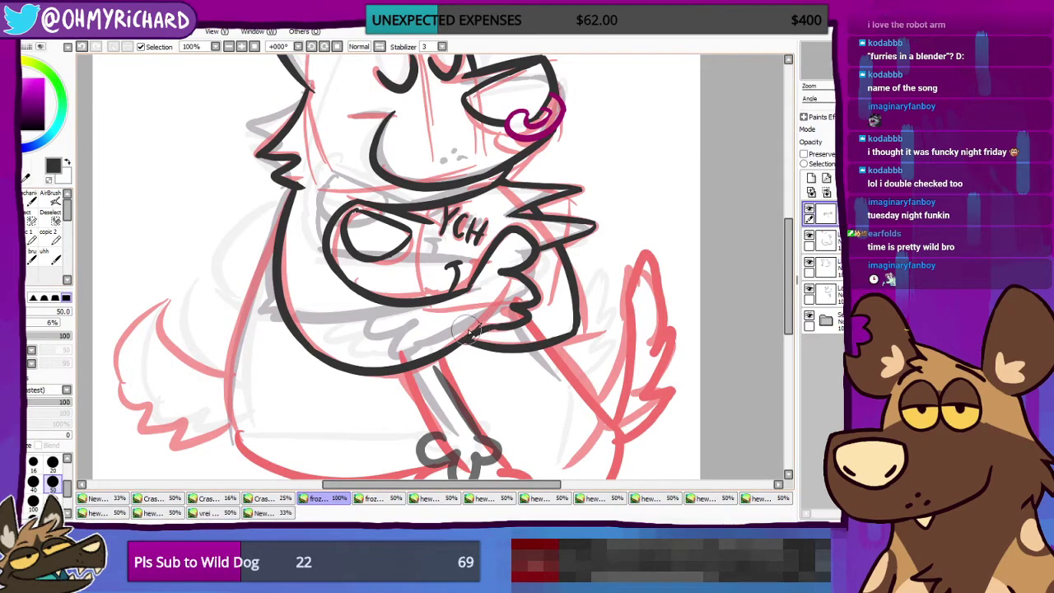
{"action": "key", "text": "ctrl"}
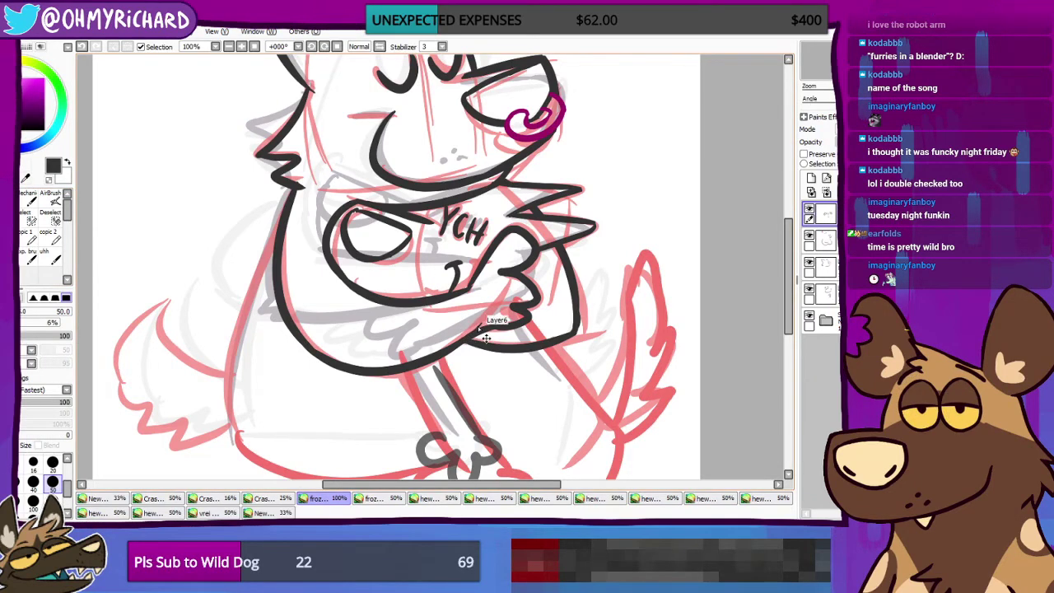
{"action": "left_click", "coordinate": [485, 338], "text": "ctrl"}
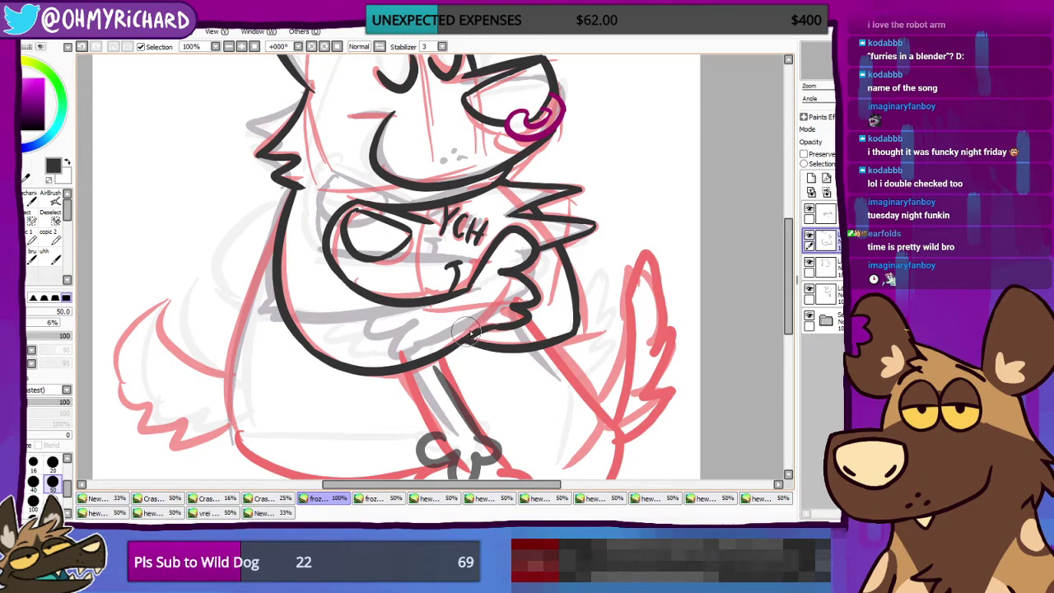
Step: Pick the top layer's line at the upper edge of the chest oval and touch it up with the eraser
{"action": "key", "text": "space"}
{"action": "left_click_drag", "start_coordinate": [346, 219], "coordinate": [417, 264]}
{"action": "key", "text": "Page_Up"}
{"action": "key", "text": "space"}
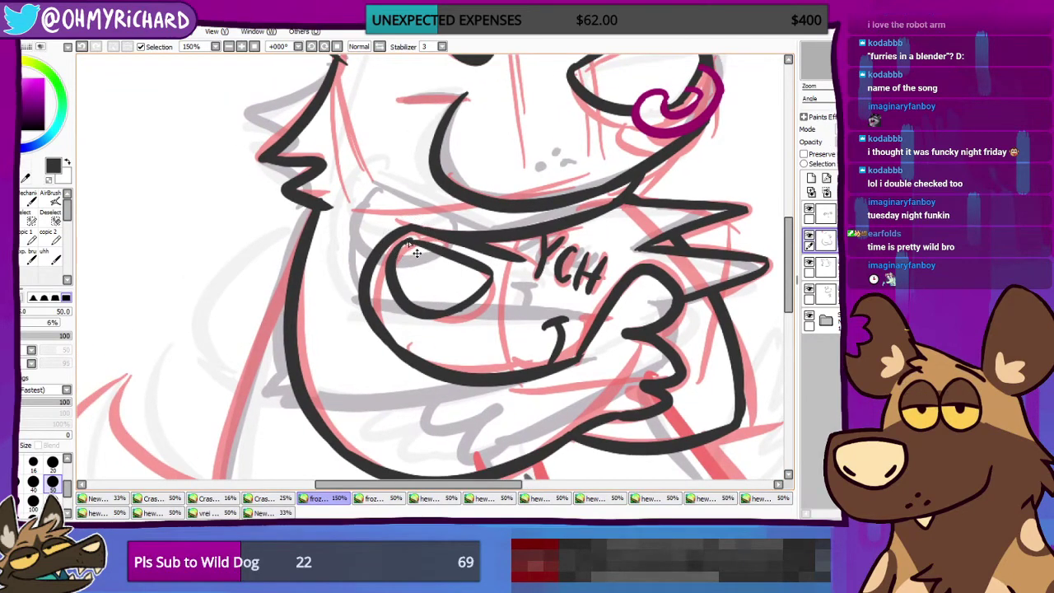
{"action": "left_click", "coordinate": [409, 243], "text": "ctrl+shift"}
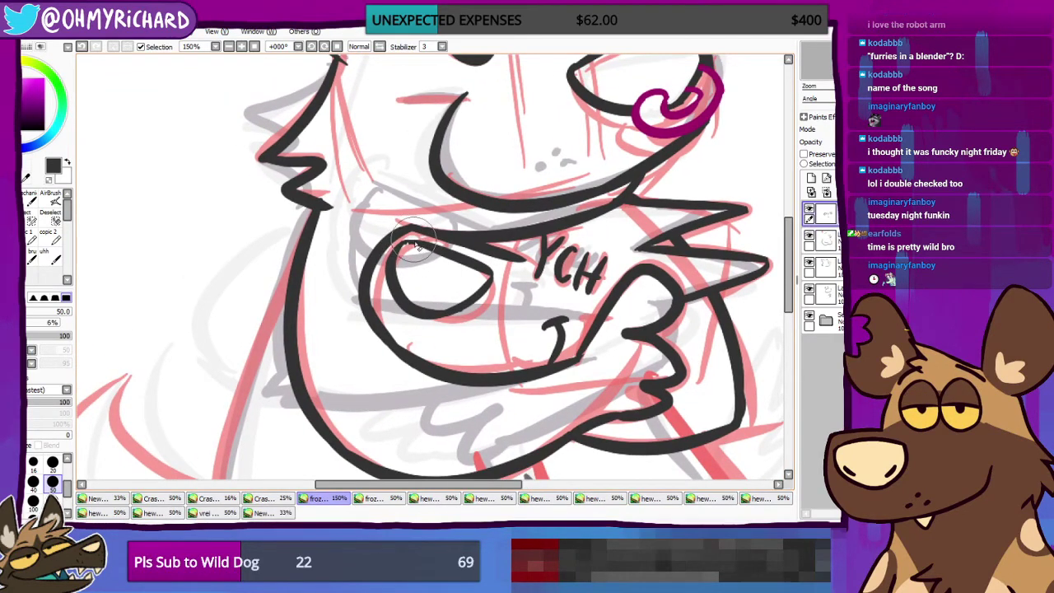
Step: Expand the sketch folder and select the layer in it that holds the dark sketch of the front leg and paw
{"action": "scroll", "coordinate": [438, 440], "scroll_direction": "down", "scroll_amount": 3}
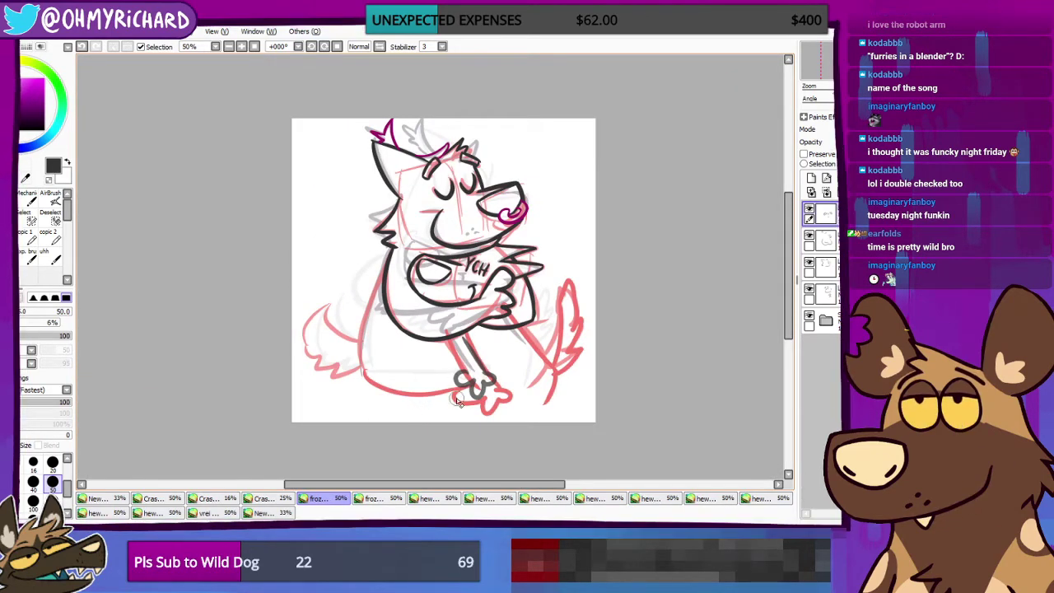
{"action": "scroll", "coordinate": [456, 382], "scroll_direction": "up", "scroll_amount": 1}
{"action": "left_click_drag", "start_coordinate": [432, 435], "coordinate": [423, 378]}
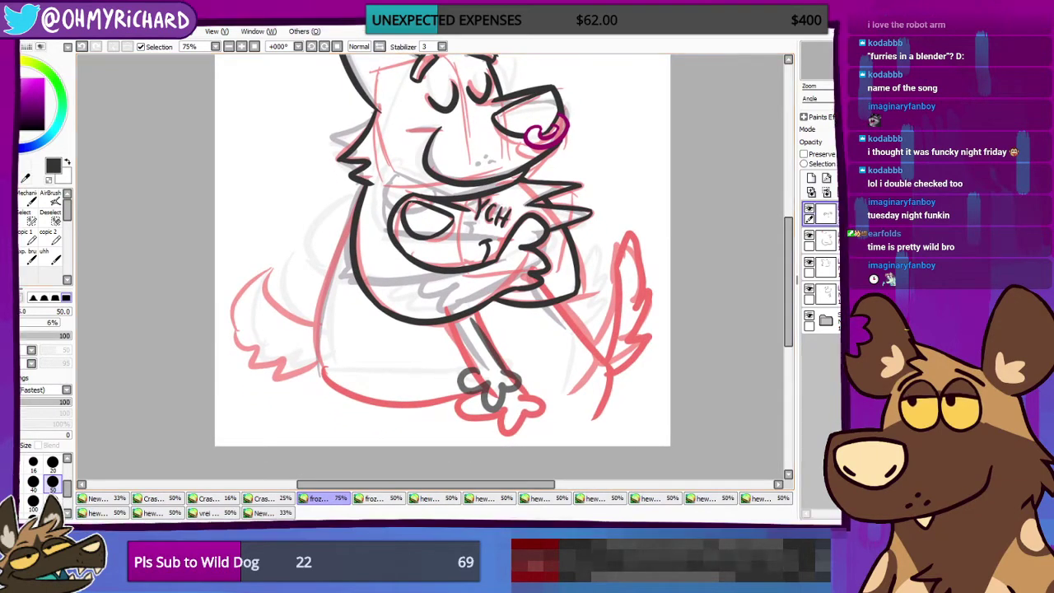
{"action": "key", "text": "n"}
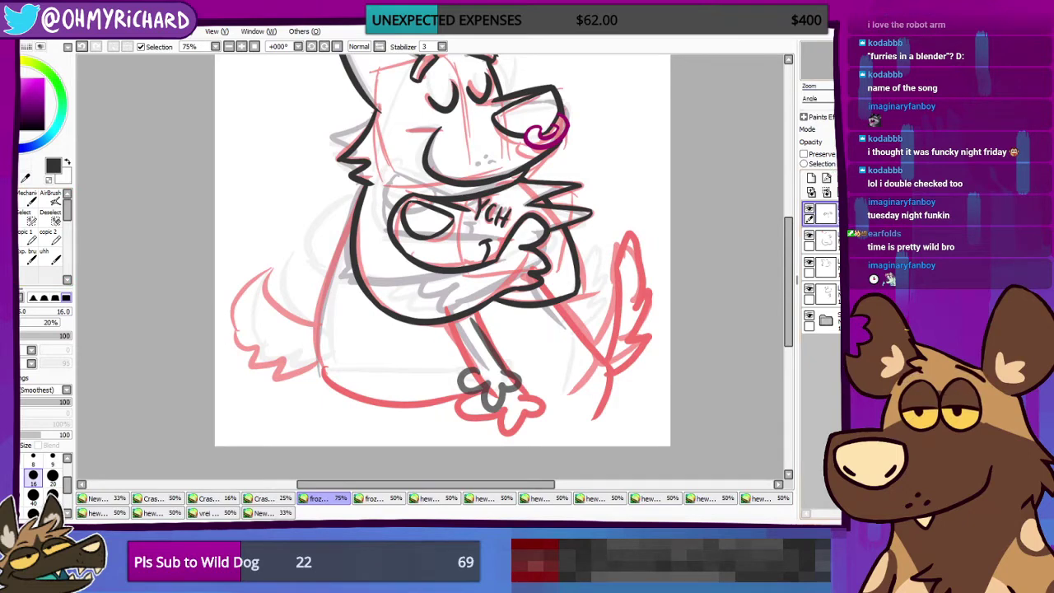
{"action": "left_click_drag", "start_coordinate": [423, 379], "coordinate": [474, 371]}
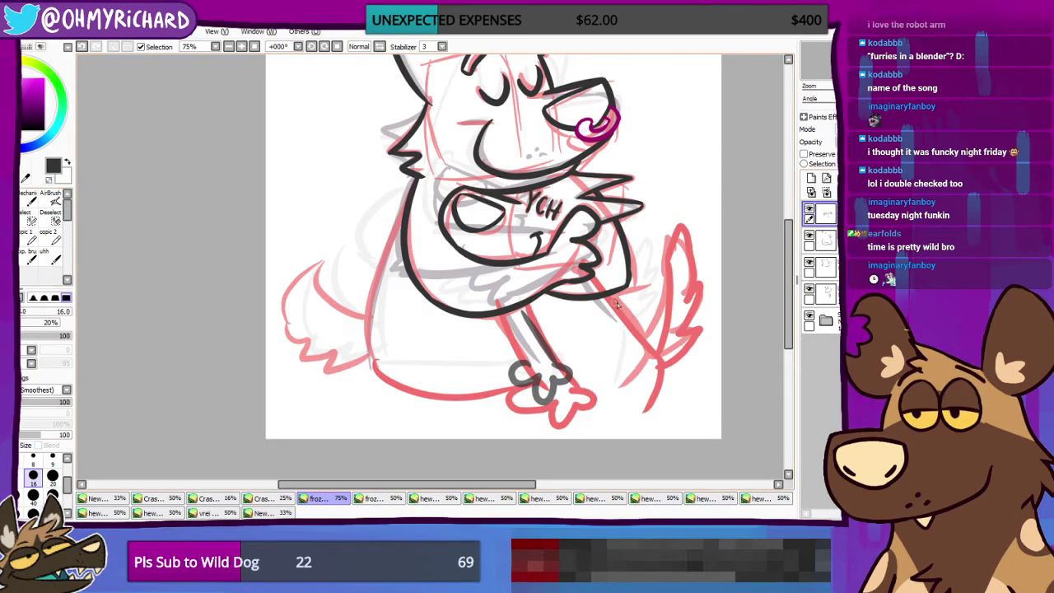
{"action": "left_click", "coordinate": [825, 320]}
{"action": "left_click", "coordinate": [825, 320]}
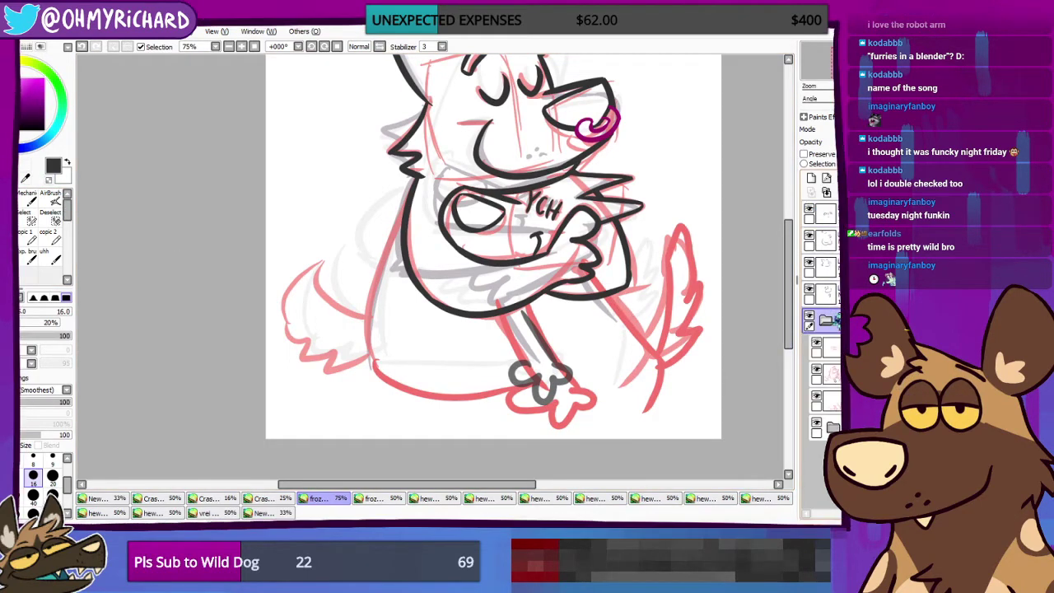
{"action": "left_click", "coordinate": [827, 401]}
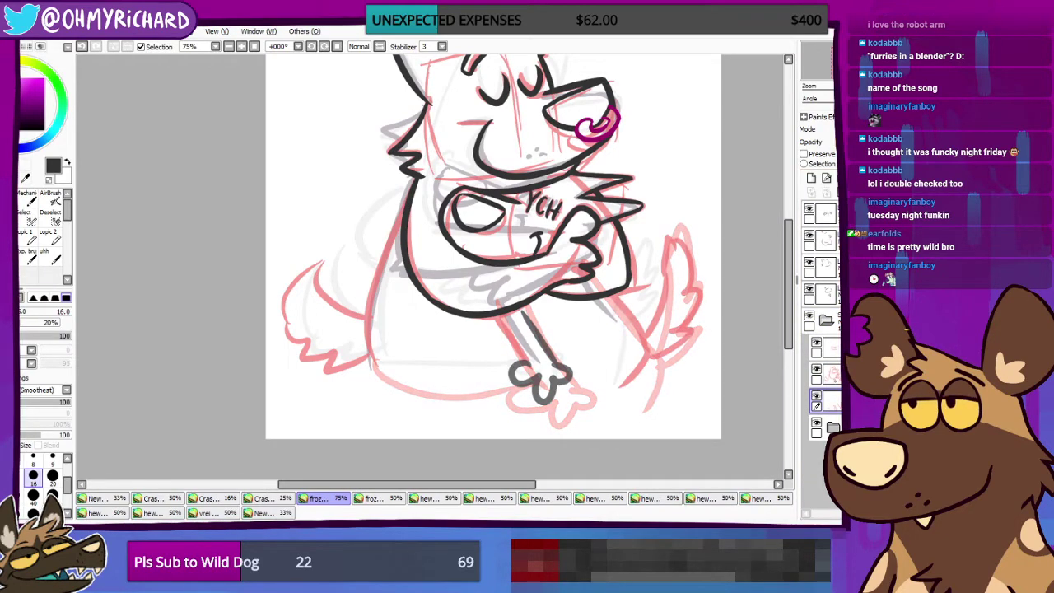
{"action": "left_click", "coordinate": [828, 372]}
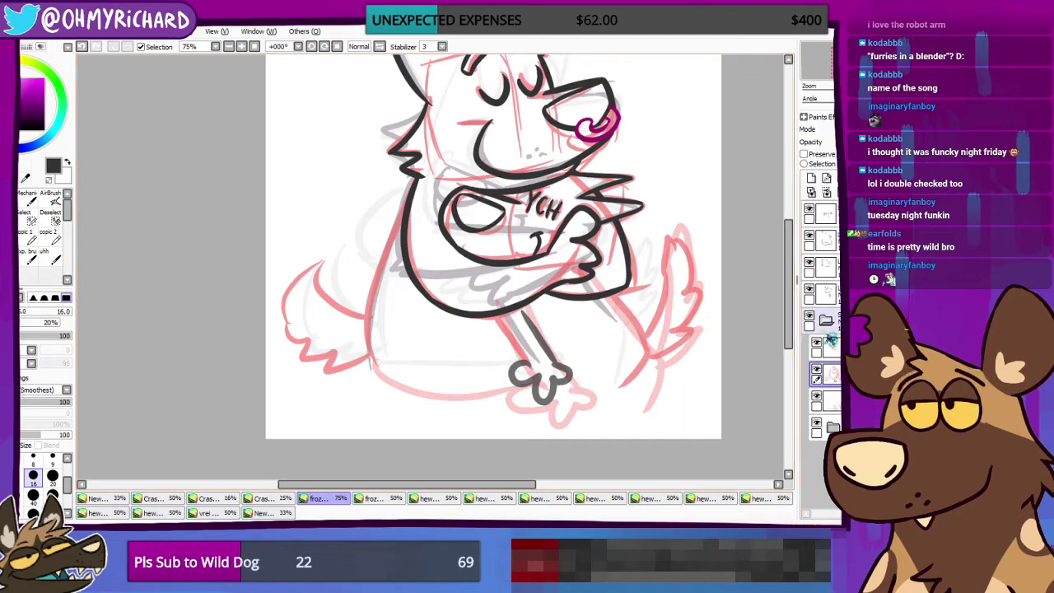
{"action": "left_click", "coordinate": [817, 369]}
{"action": "left_click", "coordinate": [817, 369]}
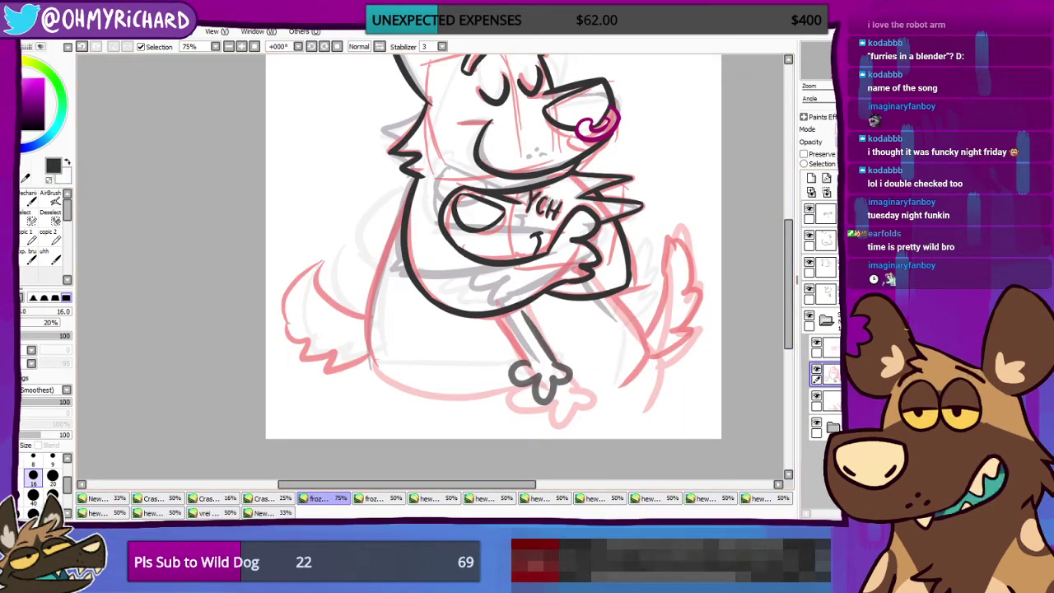
Step: Lasso the dark leg and paw sketch, cut and paste it onto its own layer, and lower that layer's opacity
{"action": "key", "text": "l"}
{"action": "mouse_move", "coordinate": [548, 410]}
{"action": "left_mouse_down"}
{"action": "mouse_move", "coordinate": [566, 406]}
{"action": "mouse_move", "coordinate": [578, 344]}
{"action": "mouse_move", "coordinate": [529, 311]}
{"action": "mouse_move", "coordinate": [519, 321]}
{"action": "mouse_move", "coordinate": [539, 366]}
{"action": "left_mouse_up"}
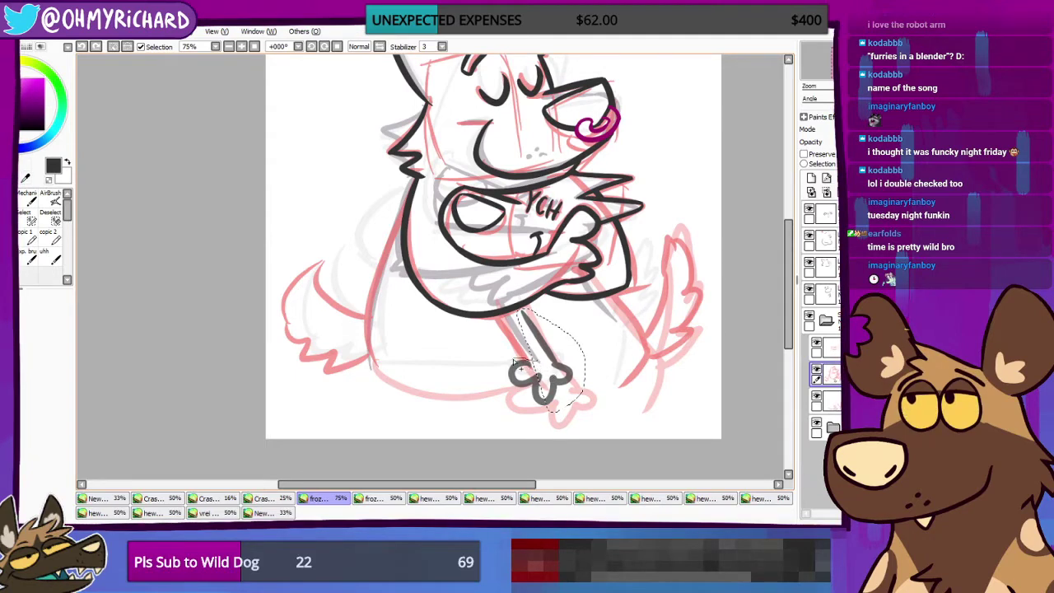
{"action": "mouse_move", "coordinate": [513, 362]}
{"action": "left_mouse_down"}
{"action": "mouse_move", "coordinate": [498, 383]}
{"action": "mouse_move", "coordinate": [512, 398]}
{"action": "mouse_move", "coordinate": [527, 408]}
{"action": "mouse_move", "coordinate": [559, 400]}
{"action": "left_mouse_up"}
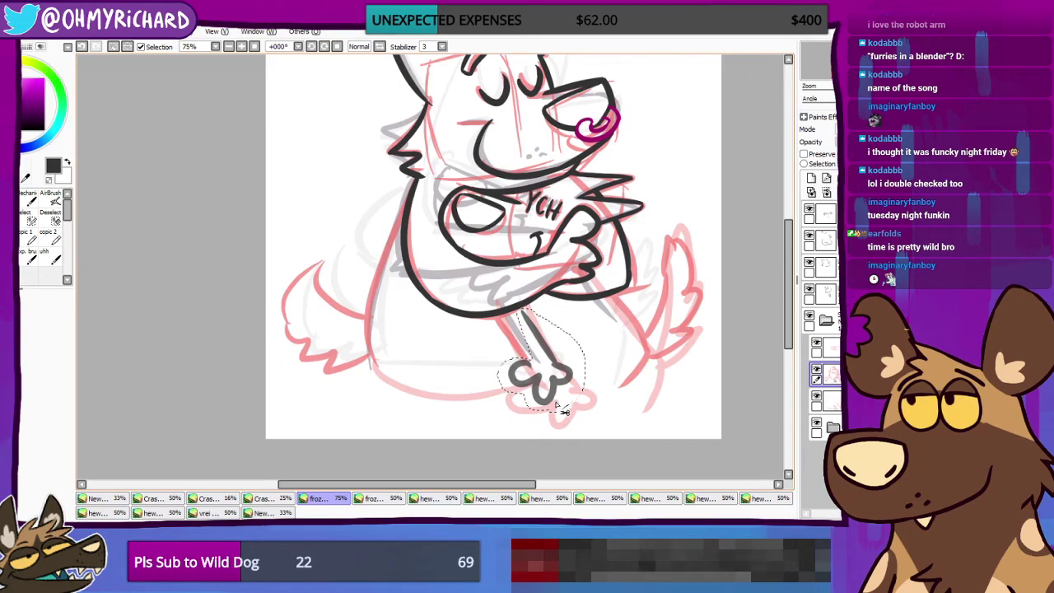
{"action": "left_click", "coordinate": [600, 335]}
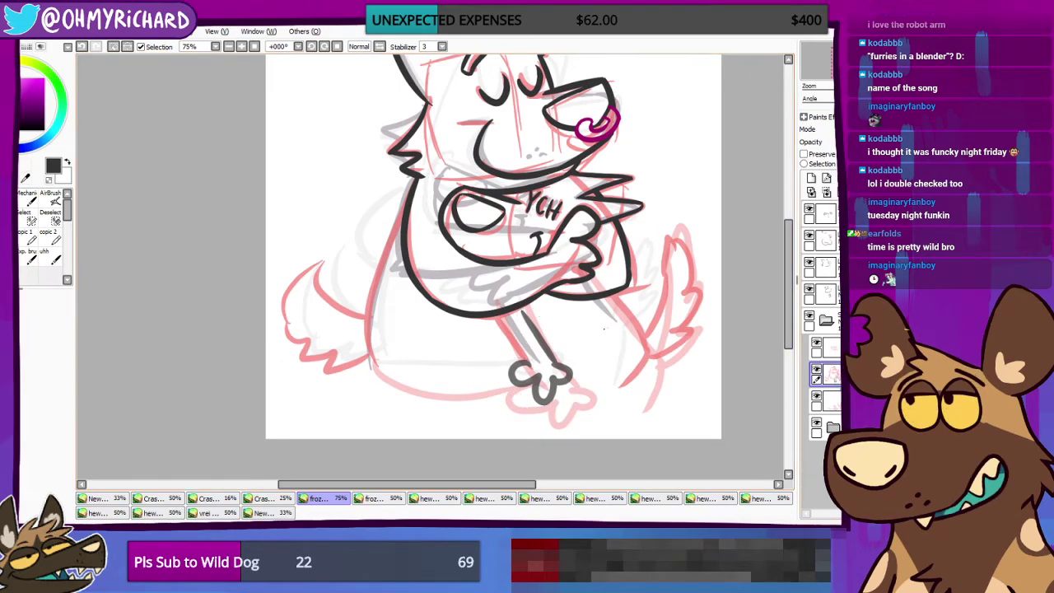
{"action": "mouse_move", "coordinate": [586, 384]}
{"action": "left_mouse_down"}
{"action": "mouse_move", "coordinate": [525, 311]}
{"action": "mouse_move", "coordinate": [538, 366]}
{"action": "mouse_move", "coordinate": [527, 358]}
{"action": "mouse_move", "coordinate": [495, 376]}
{"action": "left_mouse_up"}
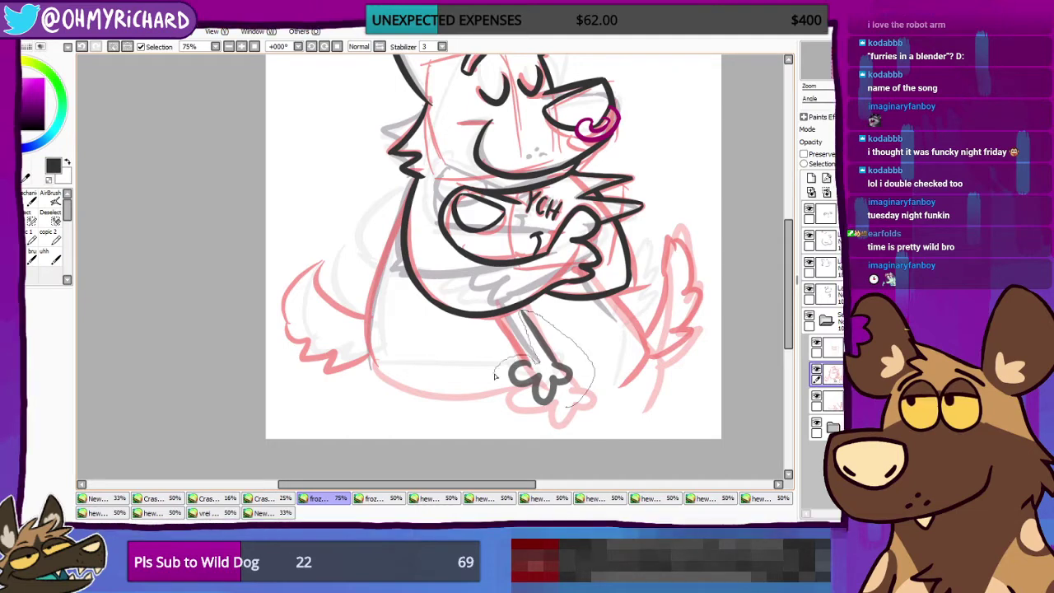
{"action": "key", "text": "ctrl+x"}
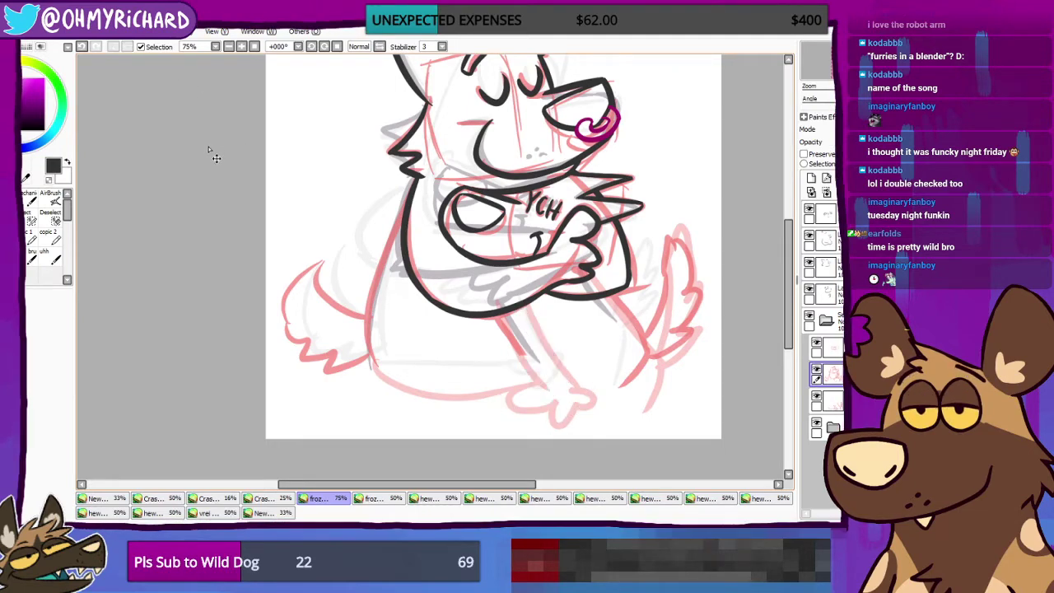
{"action": "key", "text": "ctrl+v"}
{"action": "left_click", "coordinate": [833, 142]}
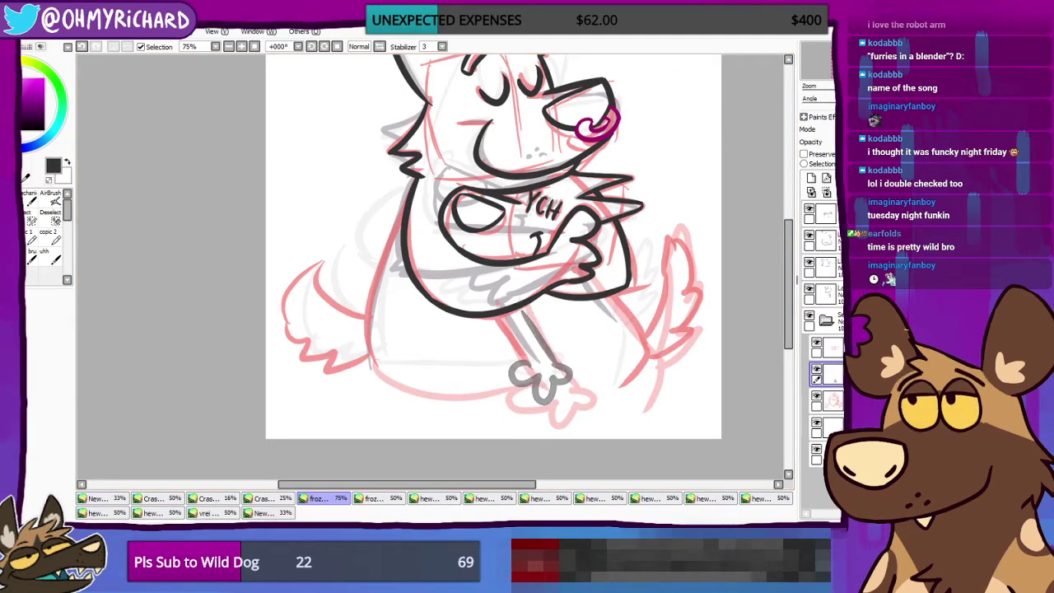
Step: Merge the sketch folder's top layer with the pasted leg layer, then collapse the folder and return to the top line layer
{"action": "left_click", "coordinate": [830, 347]}
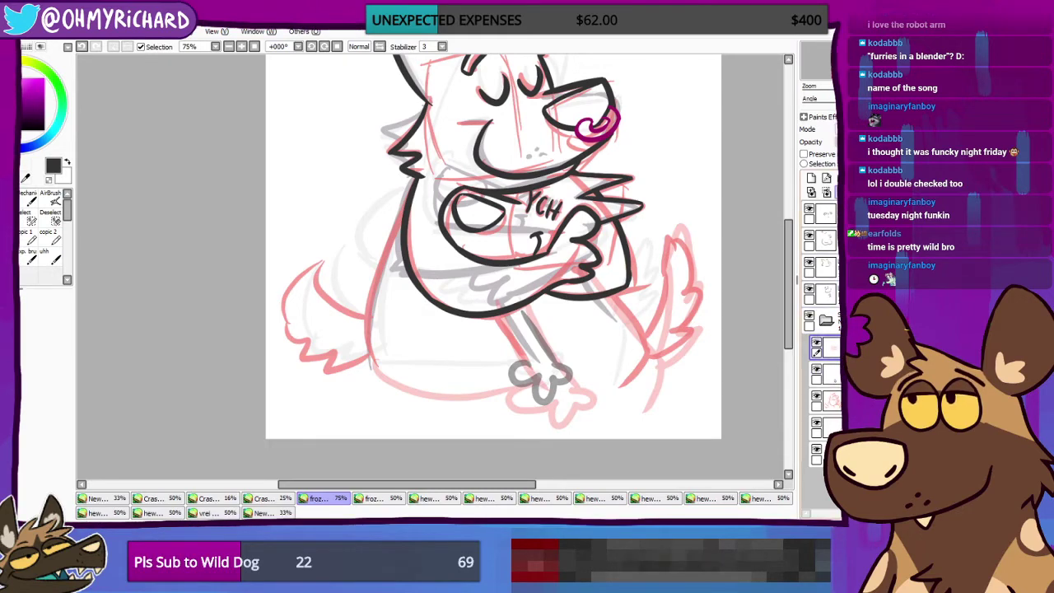
{"action": "left_click", "coordinate": [828, 193]}
{"action": "left_click", "coordinate": [809, 316]}
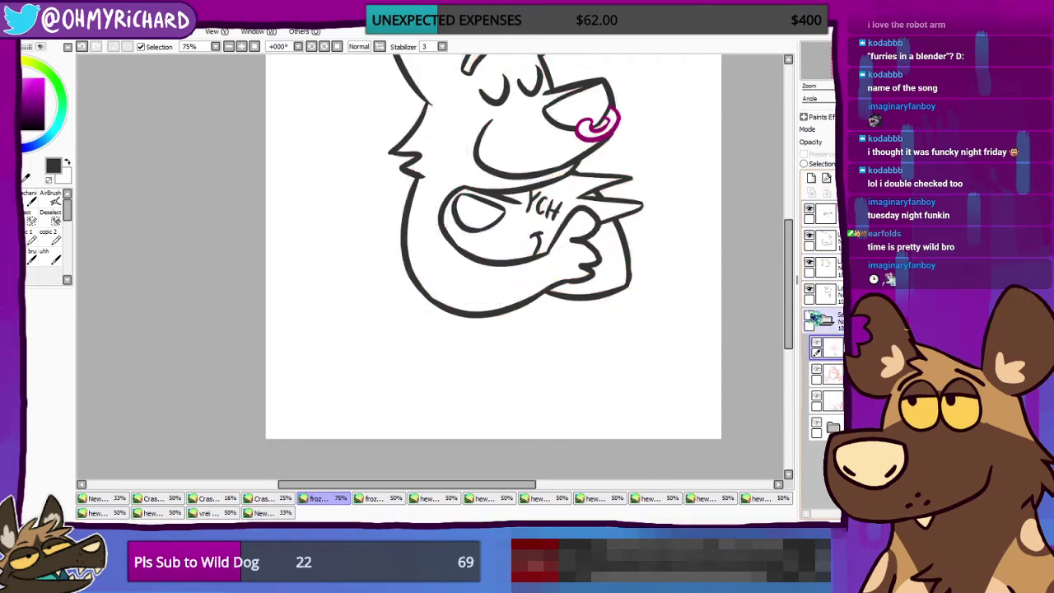
{"action": "left_click", "coordinate": [809, 316]}
{"action": "left_click", "coordinate": [832, 323]}
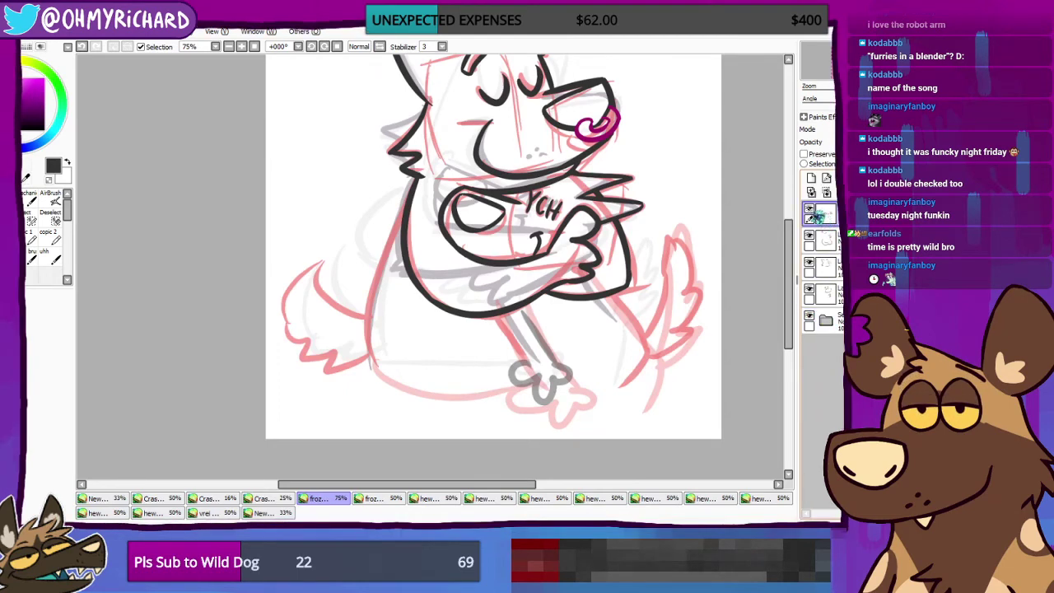
{"action": "left_click", "coordinate": [823, 216]}
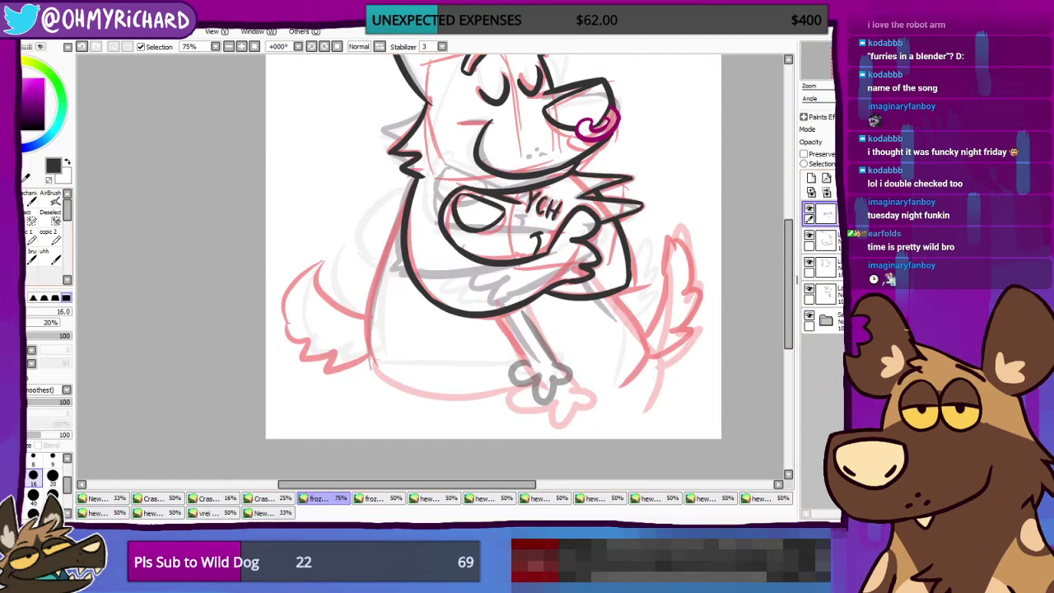
{"action": "left_click_drag", "start_coordinate": [499, 316], "coordinate": [539, 375]}
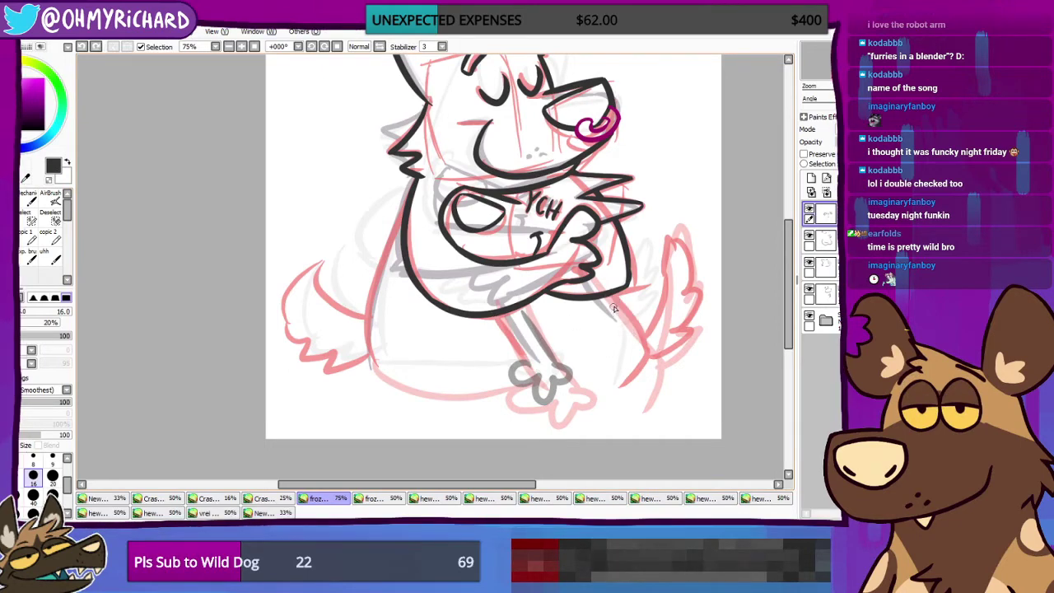
{"action": "left_click_drag", "start_coordinate": [605, 295], "coordinate": [652, 327]}
{"action": "key", "text": "ctrl+z"}
{"action": "key", "text": "ctrl+z"}
{"action": "key", "text": "ctrl+z"}
{"action": "left_click_drag", "start_coordinate": [609, 295], "coordinate": [655, 332]}
{"action": "key", "text": "ctrl+z"}
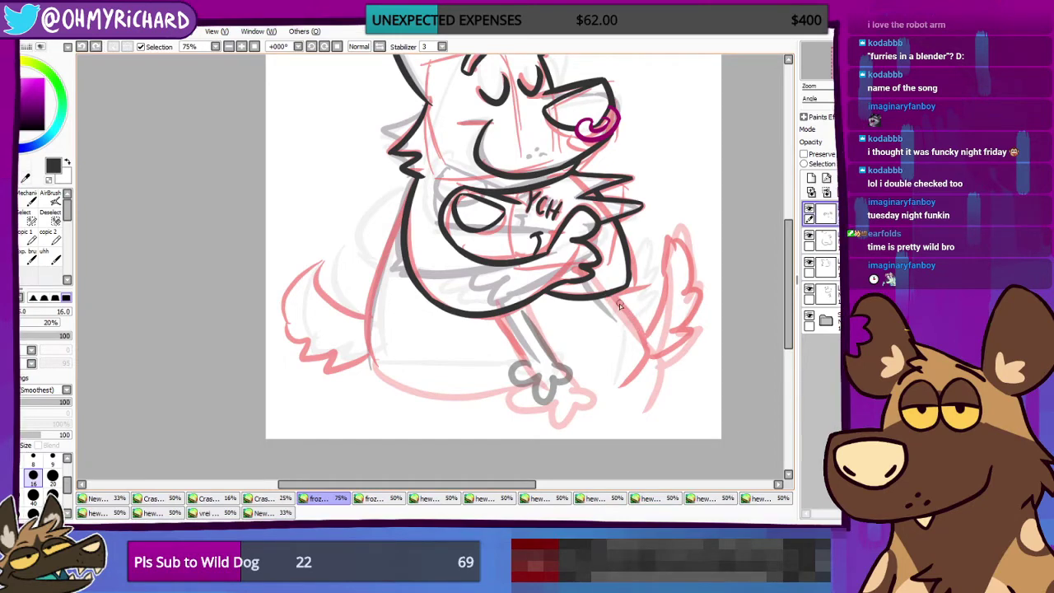
{"action": "left_click_drag", "start_coordinate": [613, 296], "coordinate": [653, 337]}
{"action": "key", "text": "ctrl+z"}
{"action": "key", "text": "ctrl+z"}
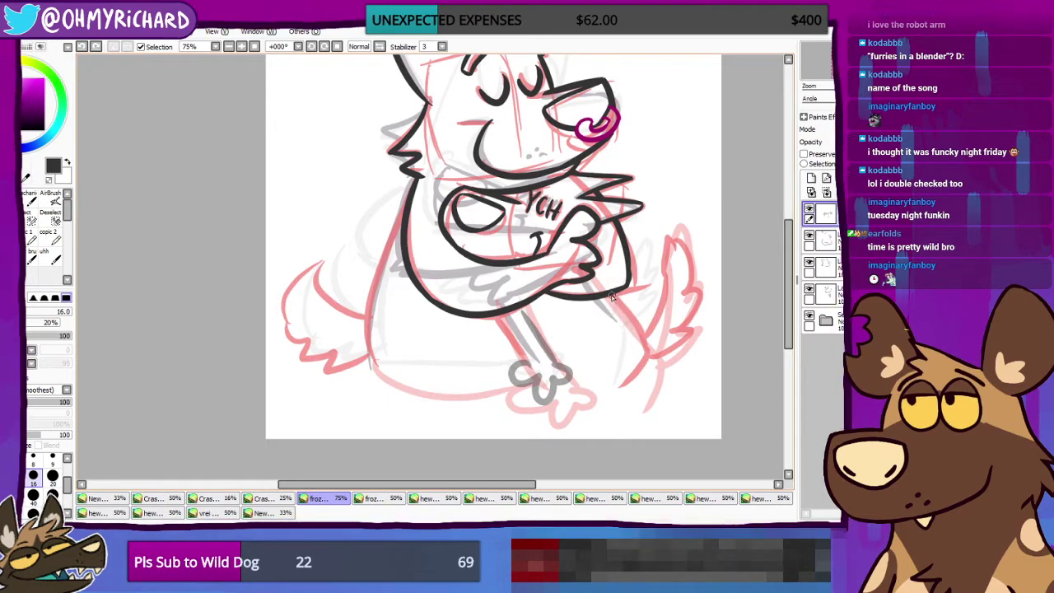
{"action": "left_click_drag", "start_coordinate": [610, 295], "coordinate": [648, 341]}
{"action": "key", "text": "ctrl+z"}
{"action": "left_click_drag", "start_coordinate": [613, 301], "coordinate": [648, 336]}
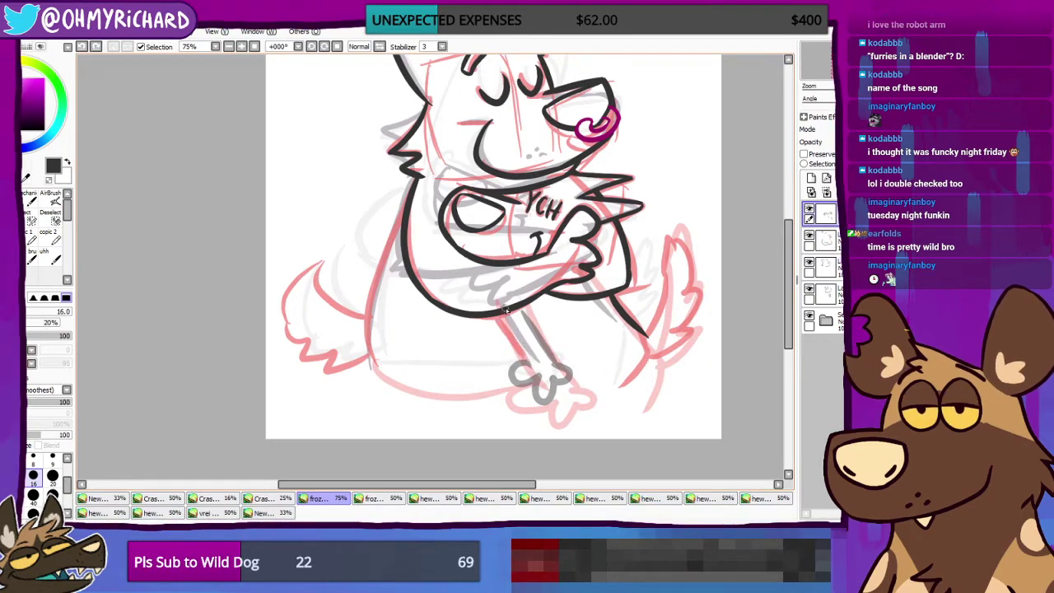
{"action": "left_click_drag", "start_coordinate": [505, 317], "coordinate": [528, 368]}
{"action": "left_click_drag", "start_coordinate": [504, 315], "coordinate": [531, 368]}
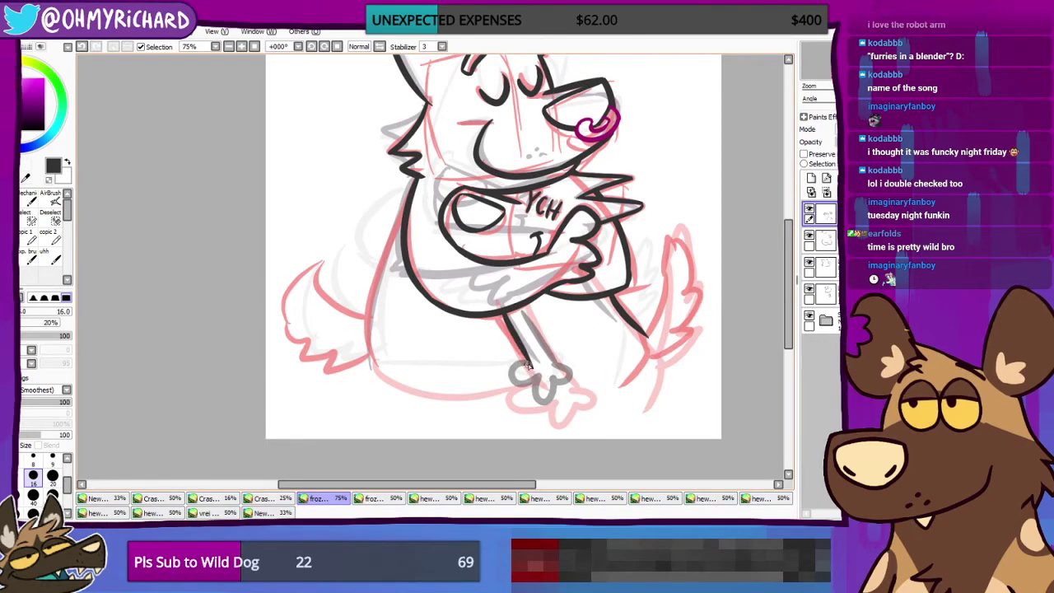
{"action": "left_click_drag", "start_coordinate": [532, 290], "coordinate": [542, 340]}
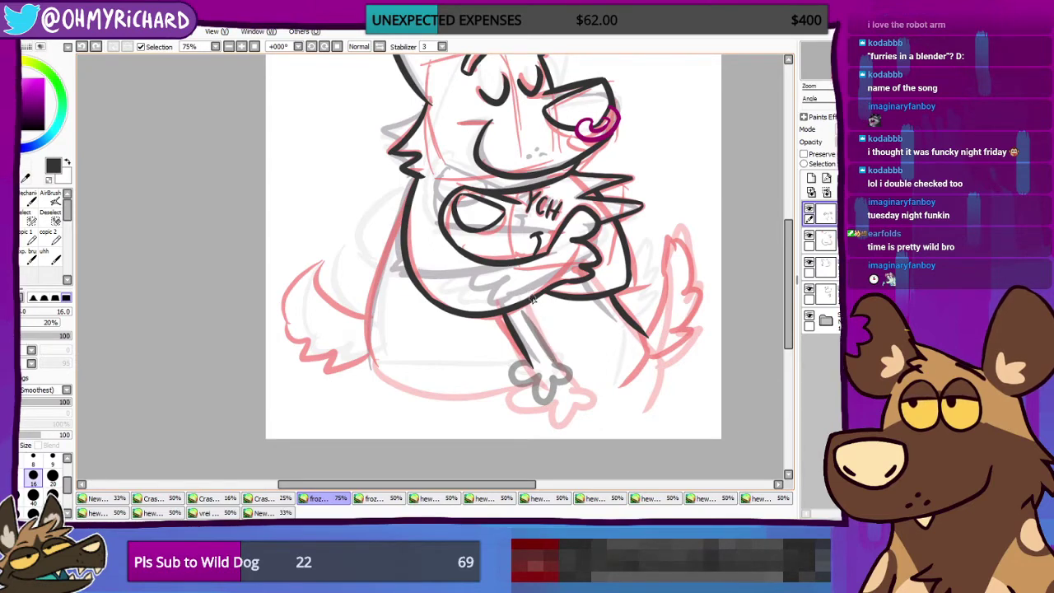
{"action": "left_click_drag", "start_coordinate": [532, 293], "coordinate": [547, 362]}
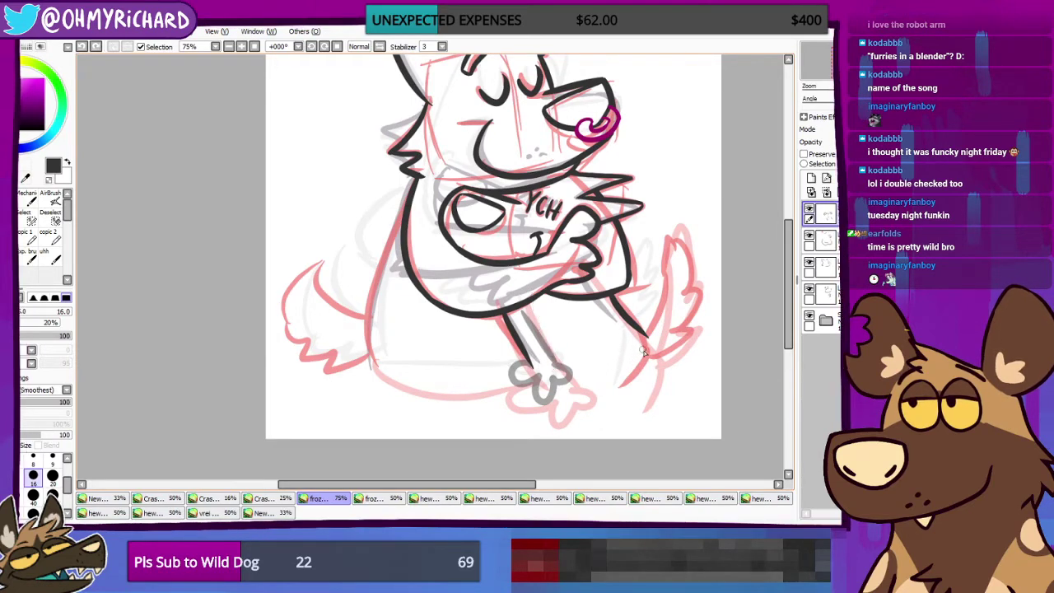
{"action": "left_click_drag", "start_coordinate": [634, 323], "coordinate": [625, 393]}
{"action": "key", "text": "ctrl+z"}
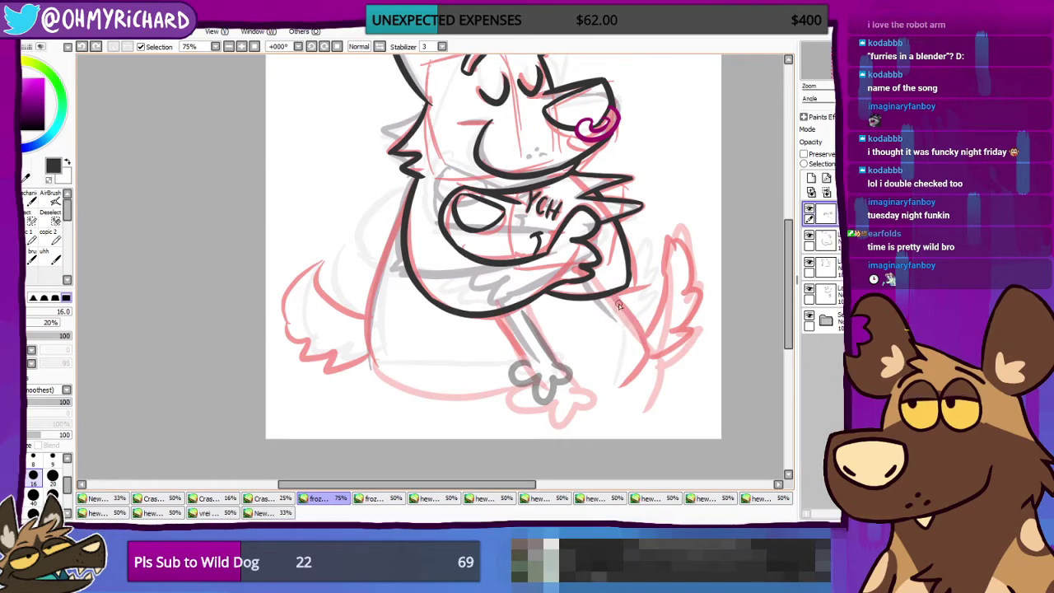
Step: Ink the far leg's line on the top layer from beneath the elbow to the raised foot, curving downward at its heel
{"action": "left_click_drag", "start_coordinate": [613, 295], "coordinate": [650, 345]}
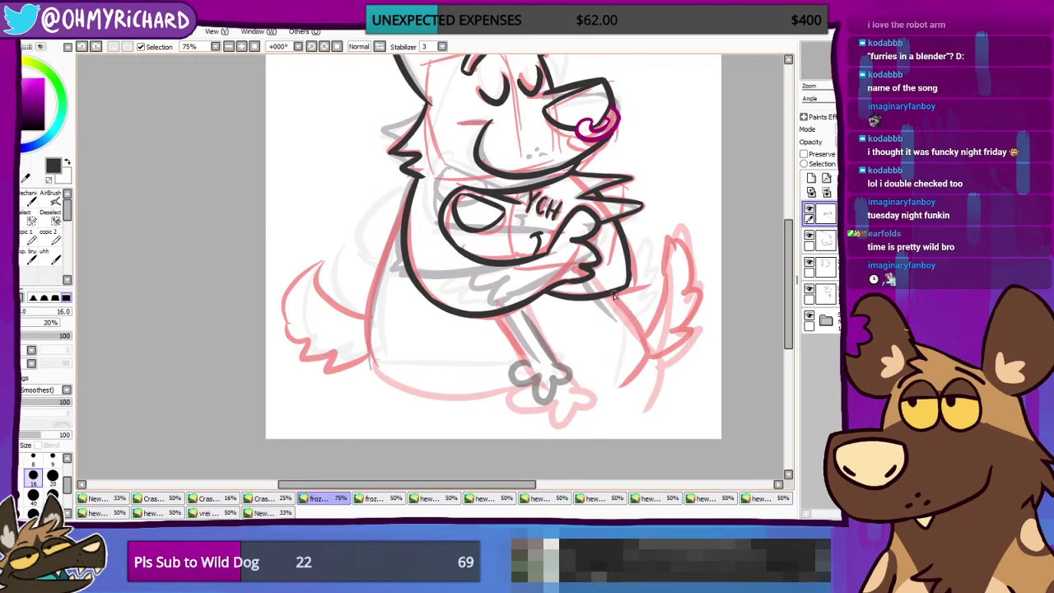
{"action": "key", "text": "ctrl+z"}
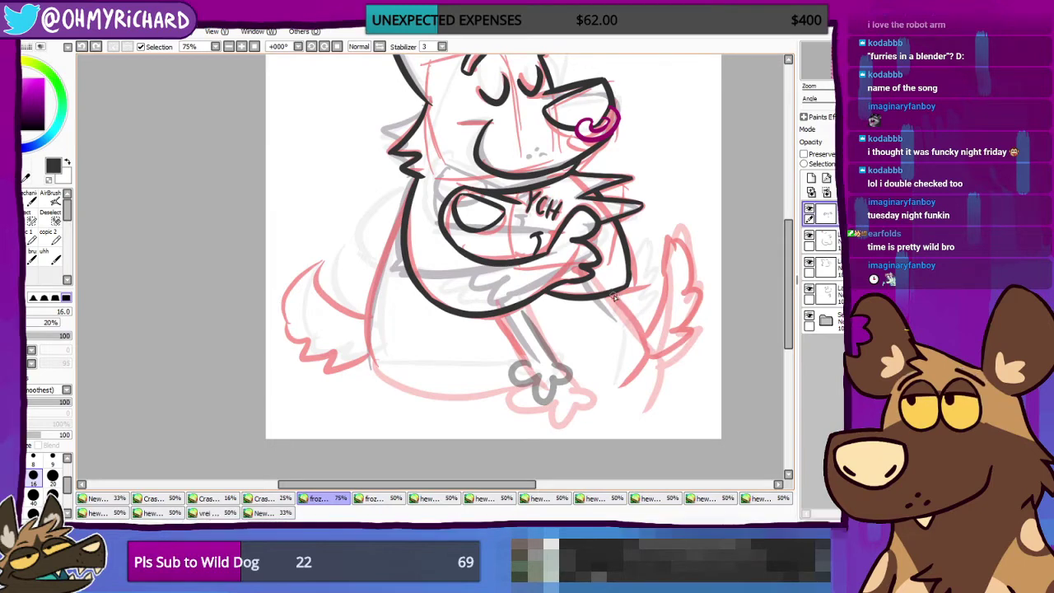
{"action": "left_click_drag", "start_coordinate": [613, 294], "coordinate": [655, 356]}
{"action": "key", "text": "ctrl+z"}
{"action": "left_click_drag", "start_coordinate": [612, 293], "coordinate": [652, 347]}
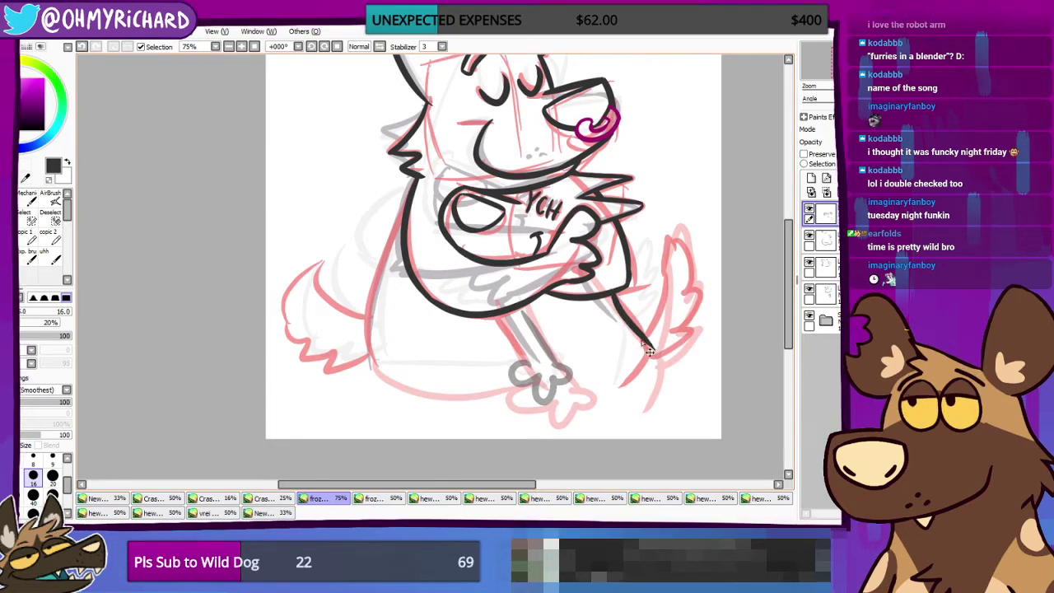
{"action": "key", "text": "ctrl+z"}
{"action": "left_click_drag", "start_coordinate": [612, 294], "coordinate": [655, 355]}
{"action": "key", "text": "ctrl+z"}
{"action": "left_click_drag", "start_coordinate": [612, 295], "coordinate": [652, 352]}
{"action": "key", "text": "ctrl+z"}
{"action": "left_click_drag", "start_coordinate": [613, 295], "coordinate": [659, 342]}
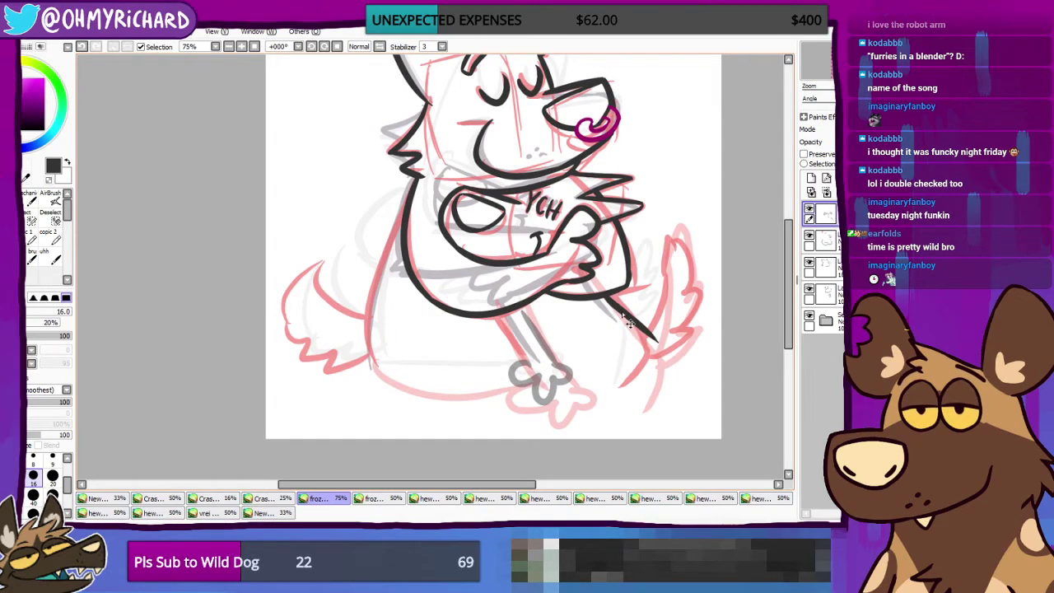
{"action": "key", "text": "ctrl+z"}
{"action": "left_click_drag", "start_coordinate": [607, 297], "coordinate": [664, 342]}
{"action": "key", "text": "ctrl+z"}
{"action": "left_click_drag", "start_coordinate": [609, 298], "coordinate": [665, 349]}
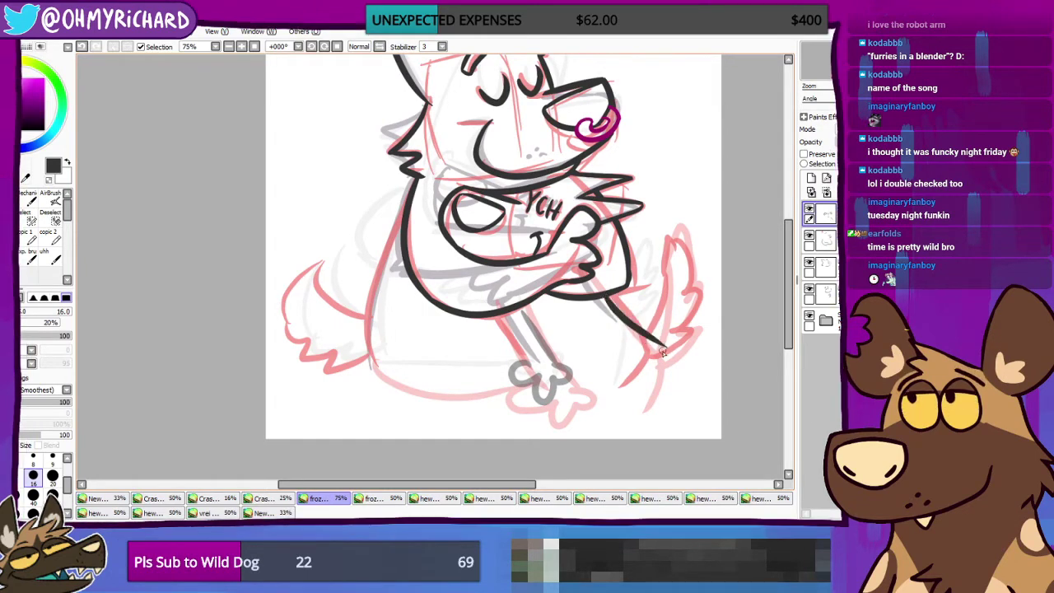
{"action": "key", "text": "ctrl+z"}
{"action": "mouse_move", "coordinate": [601, 297]}
{"action": "left_mouse_down"}
{"action": "mouse_move", "coordinate": [669, 353]}
{"action": "mouse_move", "coordinate": [652, 357]}
{"action": "mouse_move", "coordinate": [651, 343]}
{"action": "mouse_move", "coordinate": [638, 409]}
{"action": "left_mouse_up"}
{"action": "key", "text": "ctrl+z"}
{"action": "left_click_drag", "start_coordinate": [654, 344], "coordinate": [658, 393]}
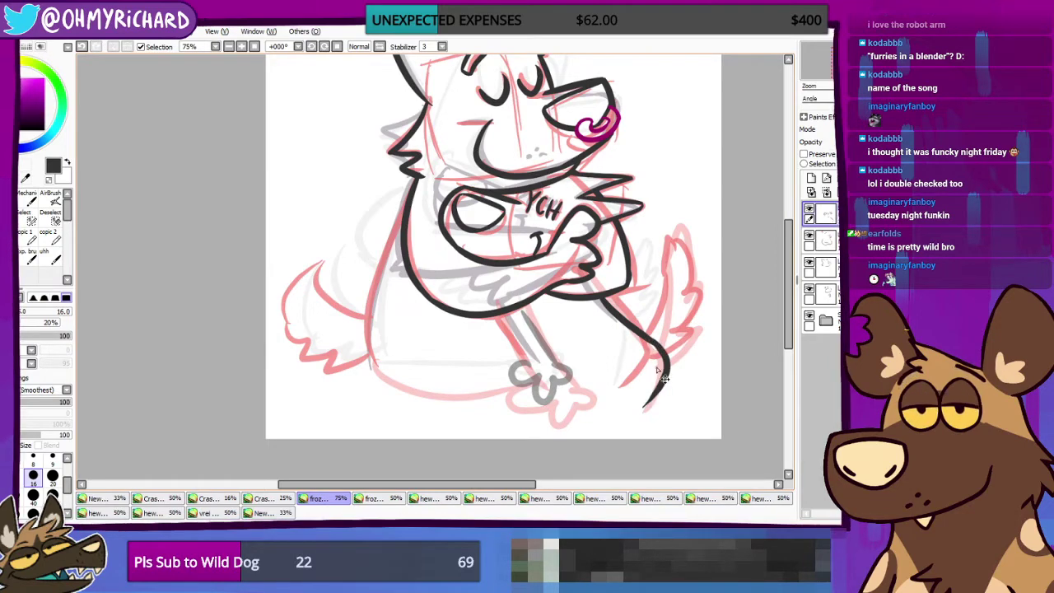
{"action": "key", "text": "ctrl+z"}
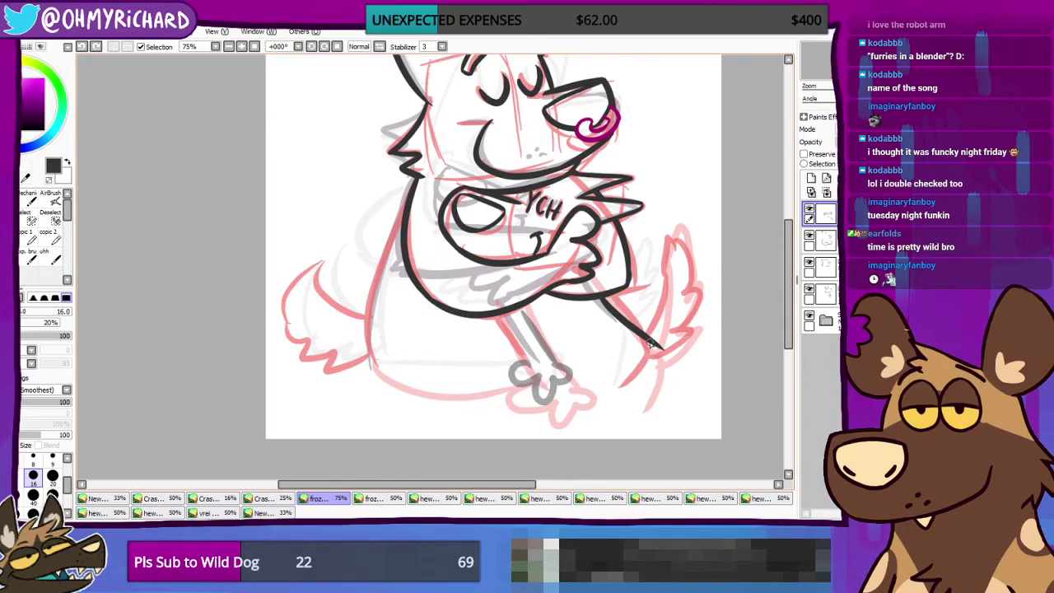
{"action": "left_click_drag", "start_coordinate": [652, 346], "coordinate": [628, 414]}
Step: Ink the front leg's two slanted side lines from beneath the rounded chest down to the paw sketch
{"action": "left_click_drag", "start_coordinate": [496, 311], "coordinate": [550, 377]}
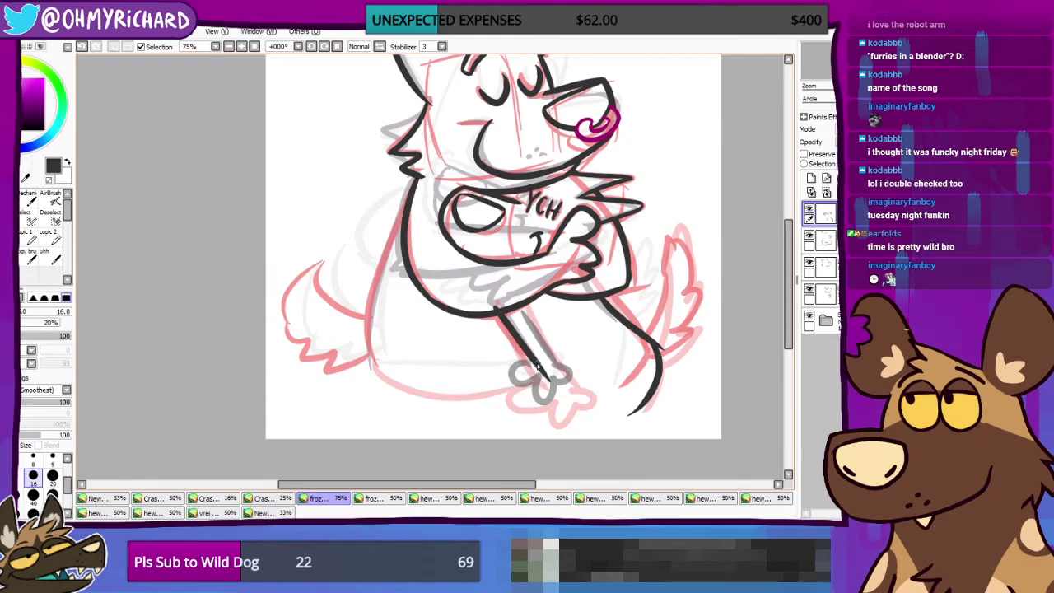
{"action": "key", "text": "ctrl+z"}
{"action": "left_click_drag", "start_coordinate": [496, 311], "coordinate": [550, 375]}
{"action": "key", "text": "ctrl+z"}
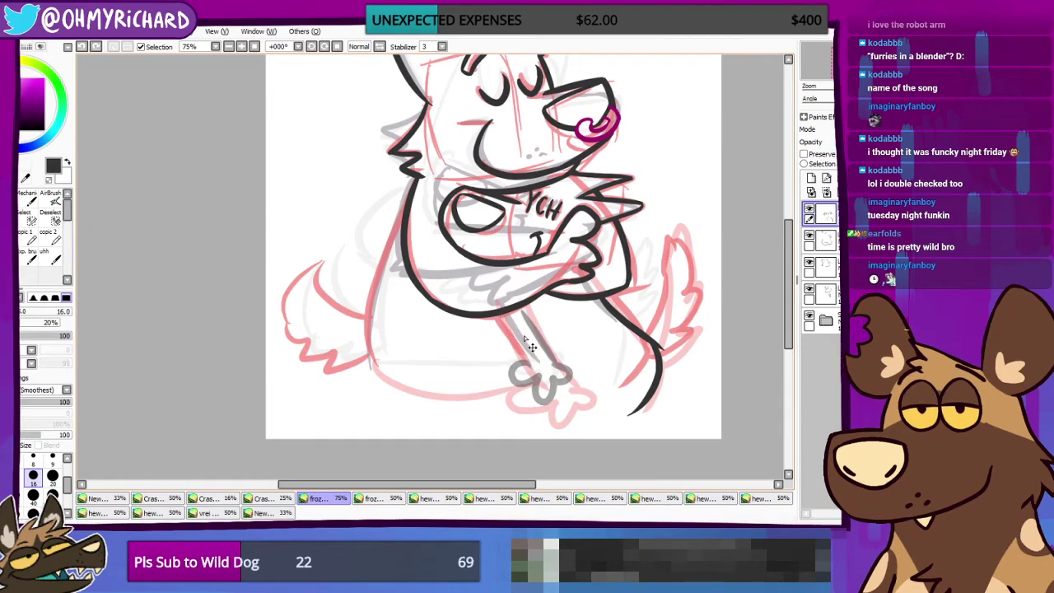
{"action": "left_click_drag", "start_coordinate": [496, 311], "coordinate": [547, 373]}
{"action": "key", "text": "ctrl+z"}
{"action": "left_click_drag", "start_coordinate": [499, 316], "coordinate": [535, 365]}
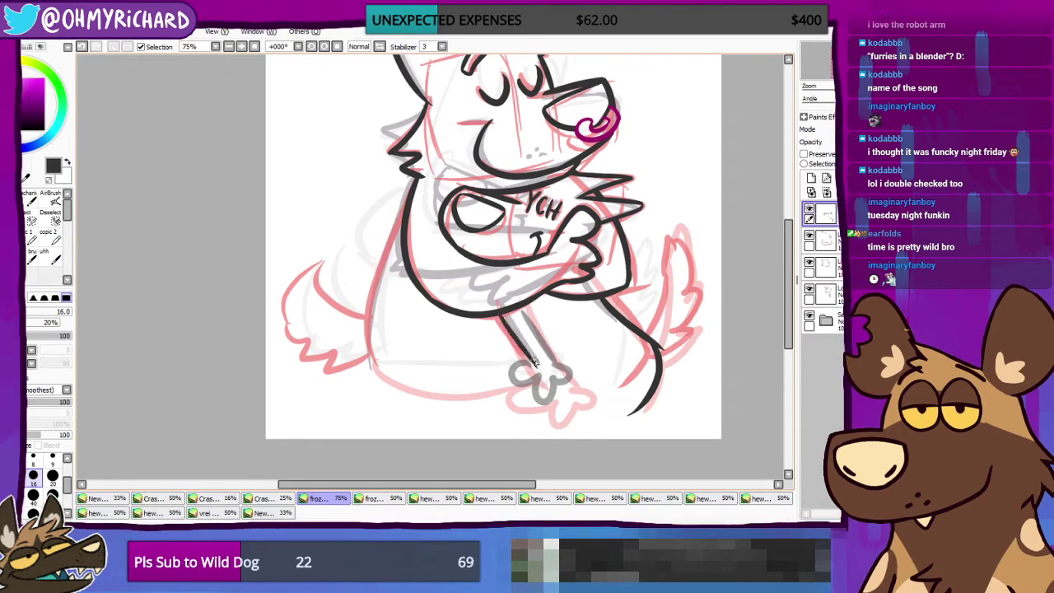
{"action": "key", "text": "ctrl+z"}
{"action": "left_click_drag", "start_coordinate": [520, 307], "coordinate": [557, 366]}
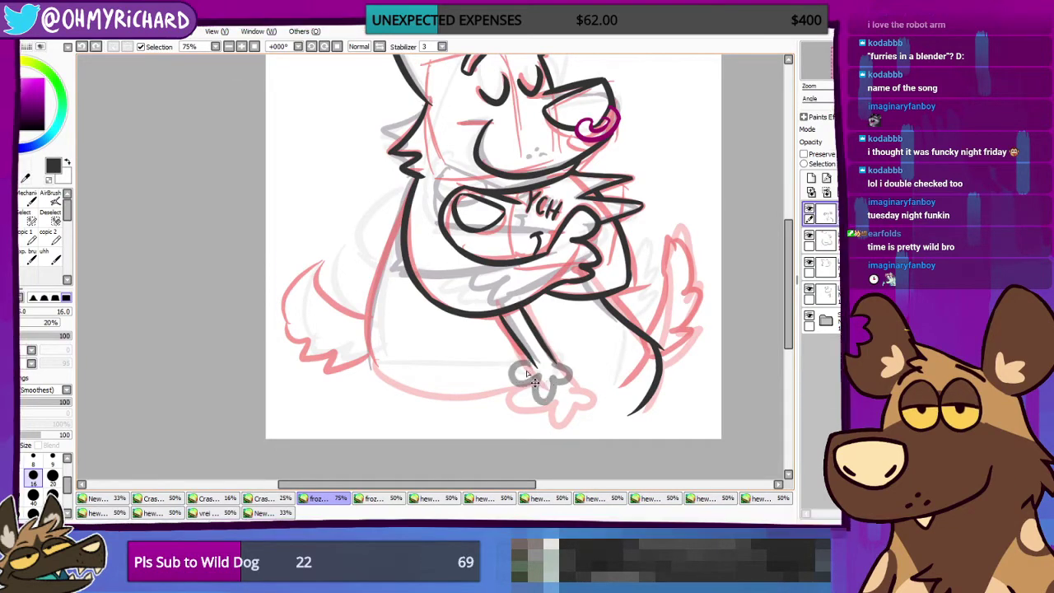
Step: Try to ink the front paw's rounded toes over the dark paw sketch at the end of the leg
{"action": "mouse_move", "coordinate": [509, 381]}
{"action": "left_mouse_down"}
{"action": "mouse_move", "coordinate": [537, 379]}
{"action": "mouse_move", "coordinate": [551, 398]}
{"action": "mouse_move", "coordinate": [560, 373]}
{"action": "left_mouse_up"}
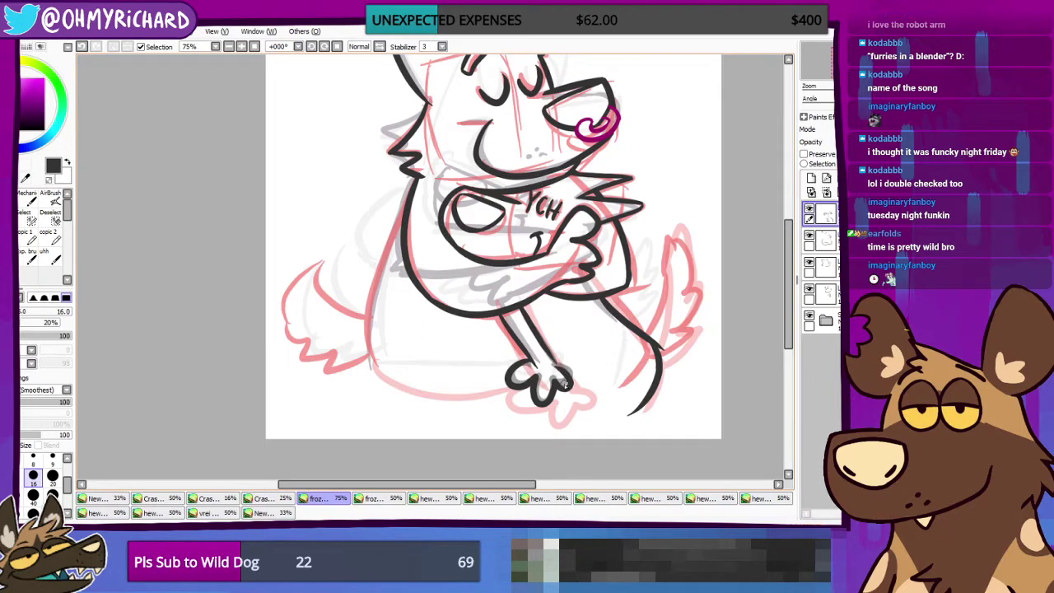
{"action": "key", "text": "ctrl+z"}
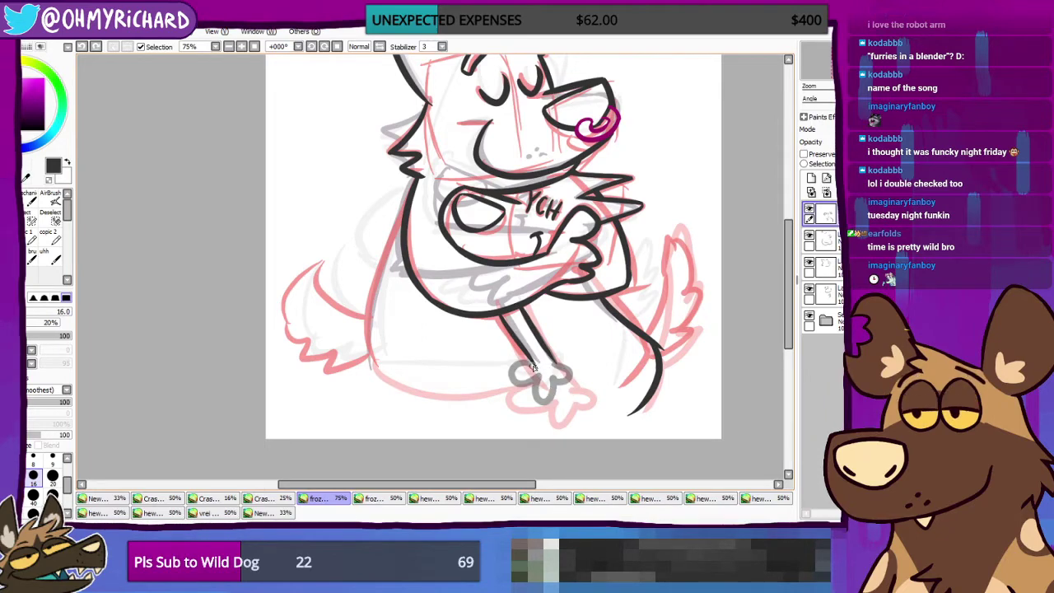
{"action": "mouse_move", "coordinate": [534, 365]}
{"action": "left_mouse_down"}
{"action": "mouse_move", "coordinate": [510, 374]}
{"action": "mouse_move", "coordinate": [529, 377]}
{"action": "mouse_move", "coordinate": [532, 397]}
{"action": "mouse_move", "coordinate": [515, 368]}
{"action": "mouse_move", "coordinate": [533, 382]}
{"action": "mouse_move", "coordinate": [535, 406]}
{"action": "mouse_move", "coordinate": [553, 378]}
{"action": "mouse_move", "coordinate": [528, 384]}
{"action": "mouse_move", "coordinate": [532, 404]}
{"action": "mouse_move", "coordinate": [564, 390]}
{"action": "left_mouse_up"}
{"action": "key", "text": "ctrl+z"}
{"action": "key", "text": "ctrl+z"}
{"action": "key", "text": "ctrl+z"}
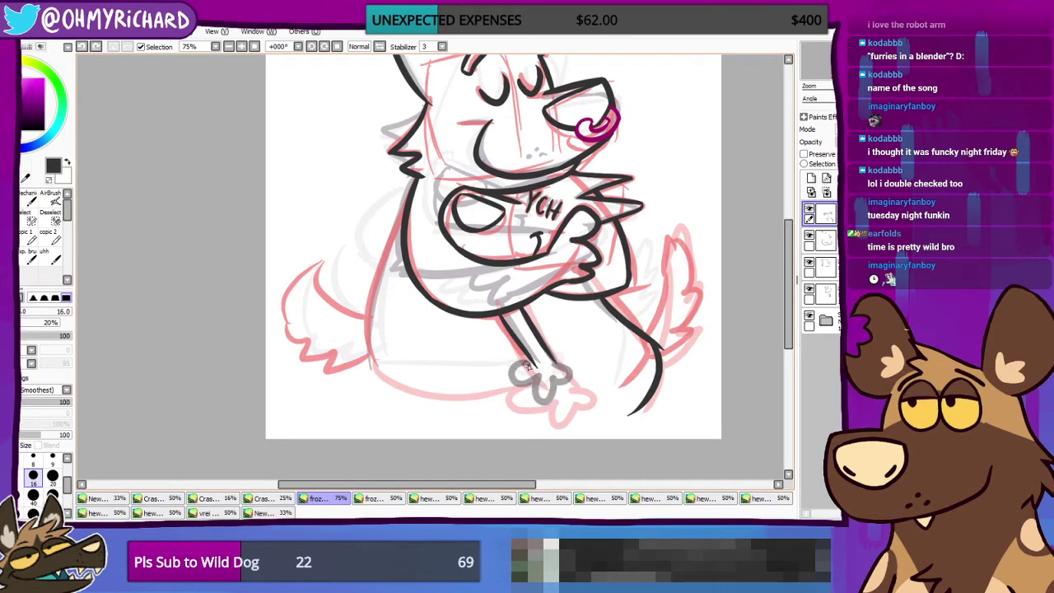
{"action": "mouse_move", "coordinate": [540, 393]}
{"action": "left_mouse_down"}
{"action": "mouse_move", "coordinate": [568, 380]}
{"action": "mouse_move", "coordinate": [550, 371]}
{"action": "left_mouse_up"}
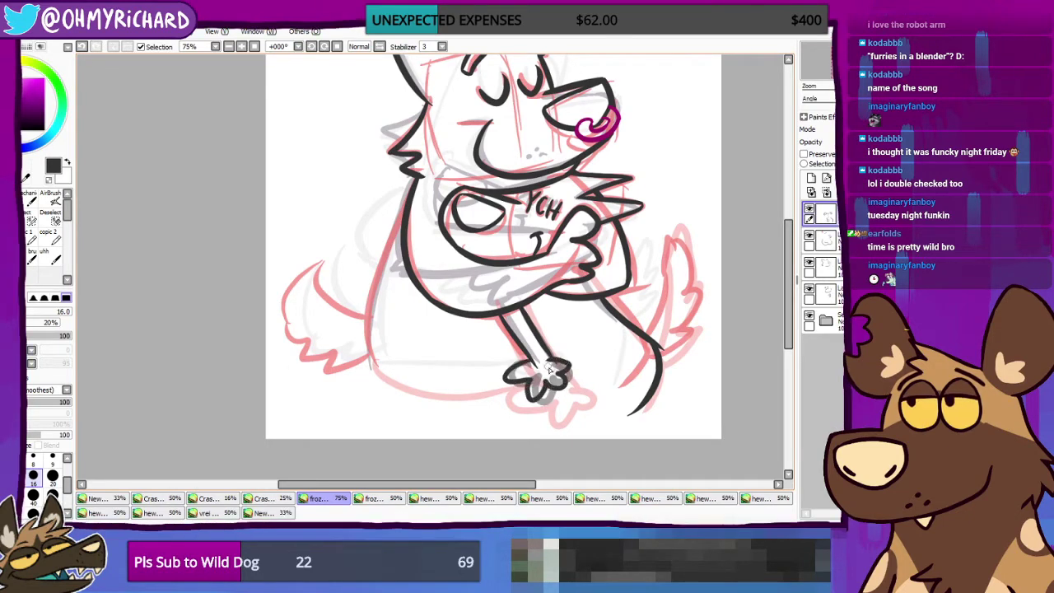
{"action": "key", "text": "ctrl+z"}
{"action": "key", "text": "ctrl+z"}
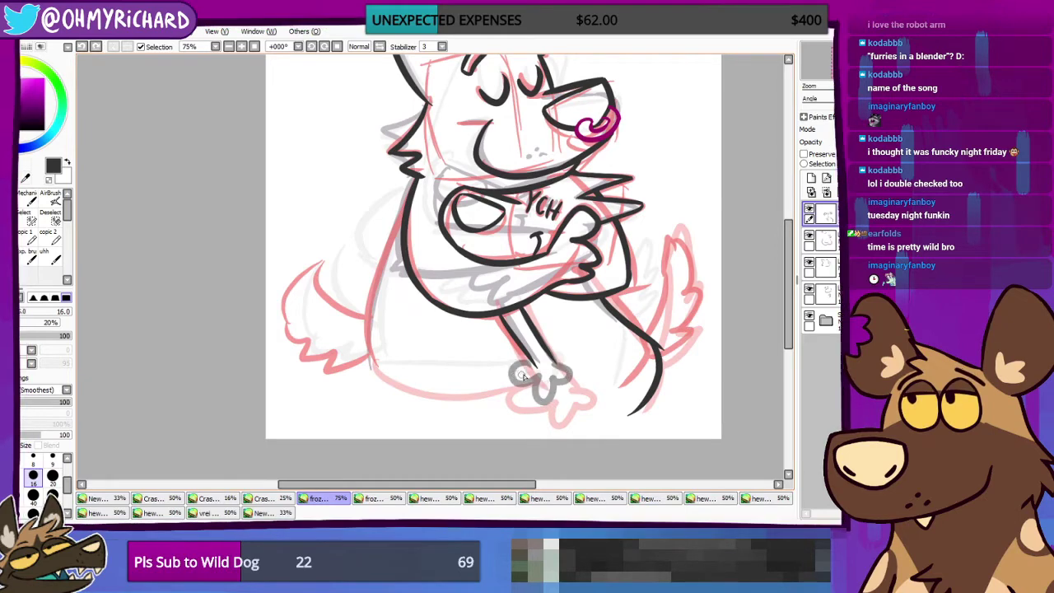
{"action": "mouse_move", "coordinate": [531, 363]}
{"action": "left_mouse_down"}
{"action": "mouse_move", "coordinate": [519, 390]}
{"action": "mouse_move", "coordinate": [531, 402]}
{"action": "mouse_move", "coordinate": [566, 371]}
{"action": "mouse_move", "coordinate": [513, 370]}
{"action": "mouse_move", "coordinate": [532, 379]}
{"action": "mouse_move", "coordinate": [543, 401]}
{"action": "left_mouse_up"}
{"action": "key", "text": "ctrl+z"}
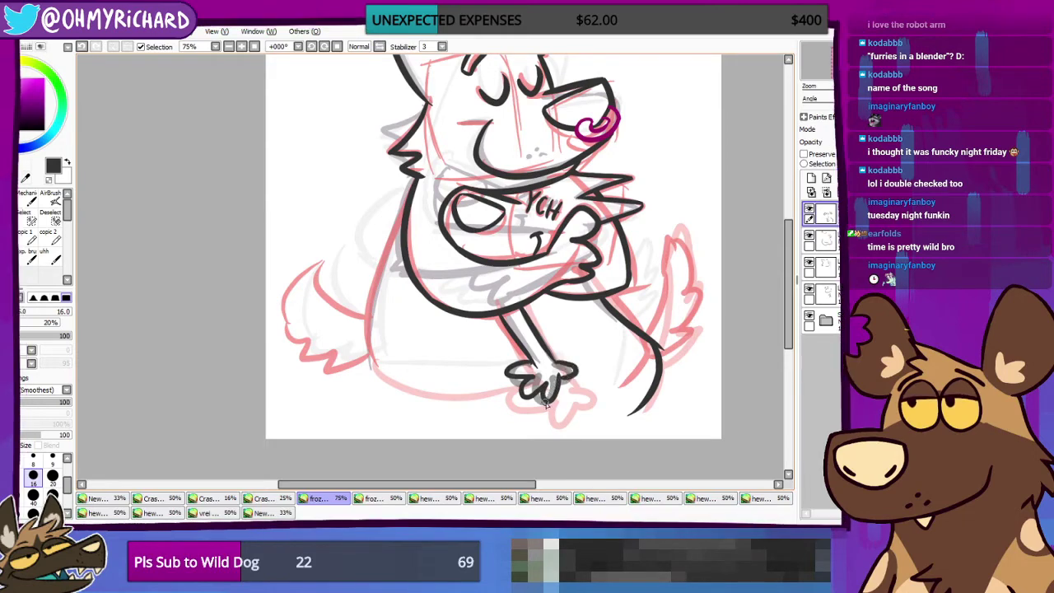
{"action": "key", "text": "ctrl+z"}
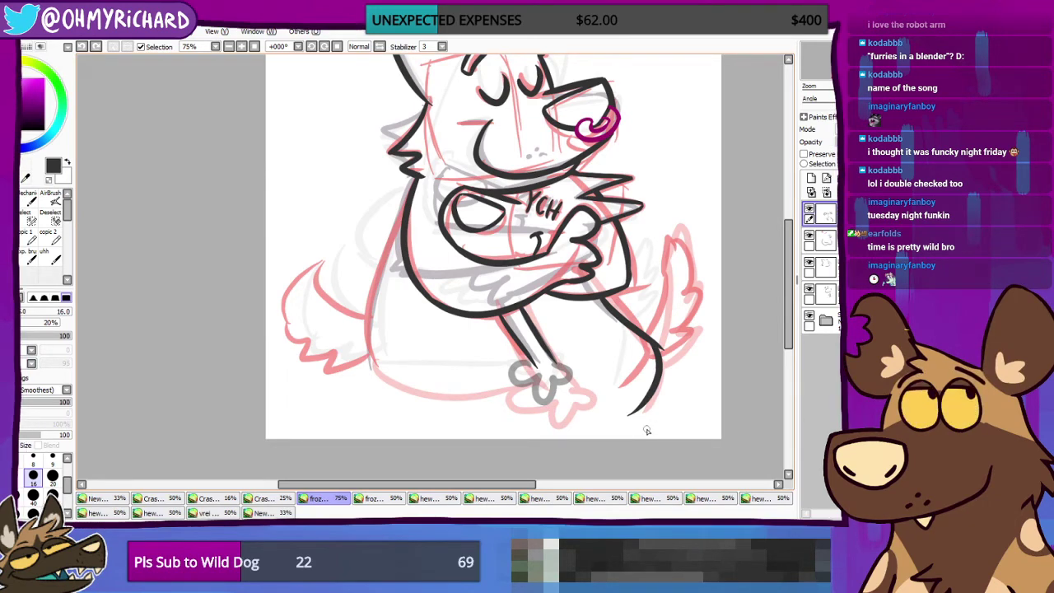
Step: On the second line layer, ink a short curve at the raised foot's heel and a large forearm with paw in the blank area behind the head
{"action": "left_click", "coordinate": [49, 222]}
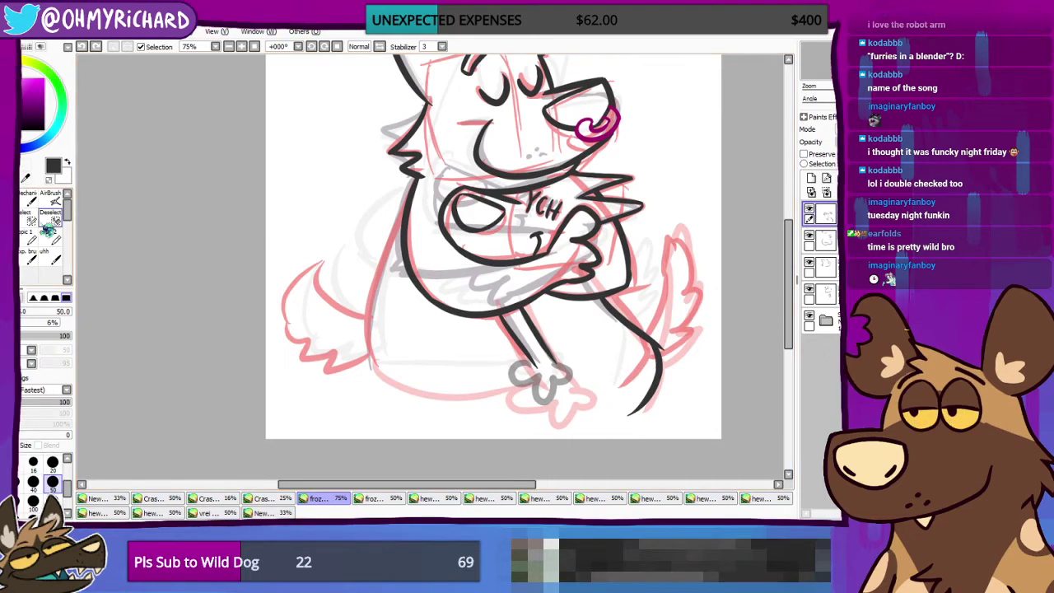
{"action": "left_click_drag", "start_coordinate": [624, 291], "coordinate": [581, 256]}
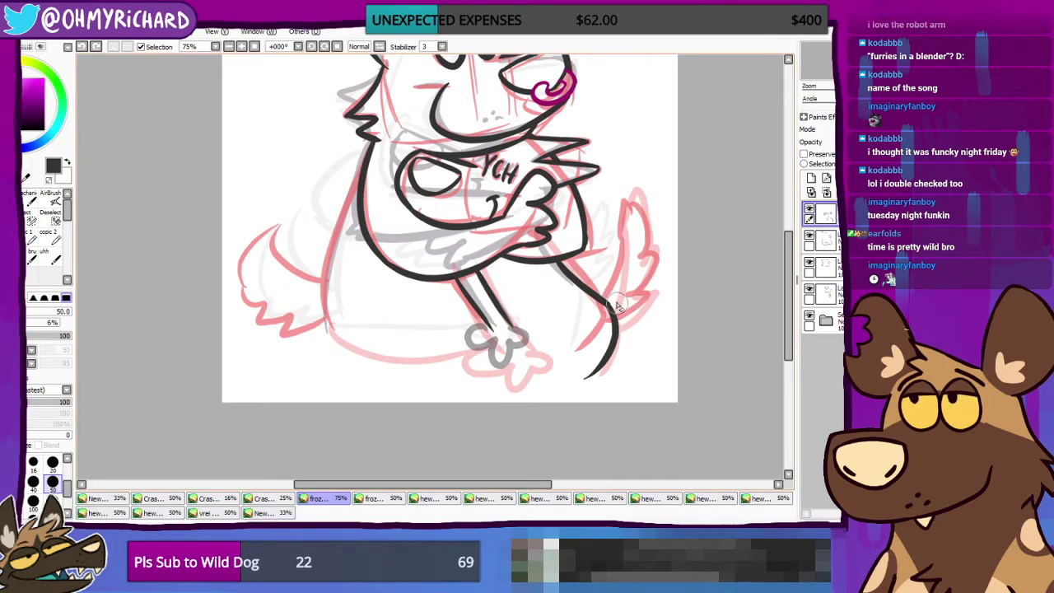
{"action": "left_click_drag", "start_coordinate": [464, 262], "coordinate": [449, 254]}
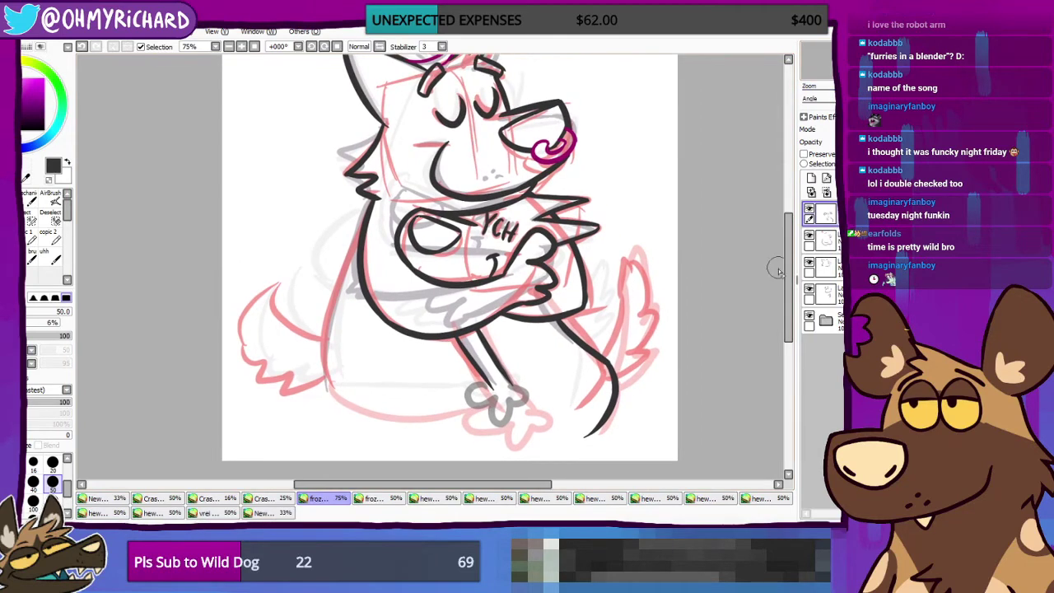
{"action": "left_click", "coordinate": [809, 210]}
{"action": "left_click", "coordinate": [809, 210]}
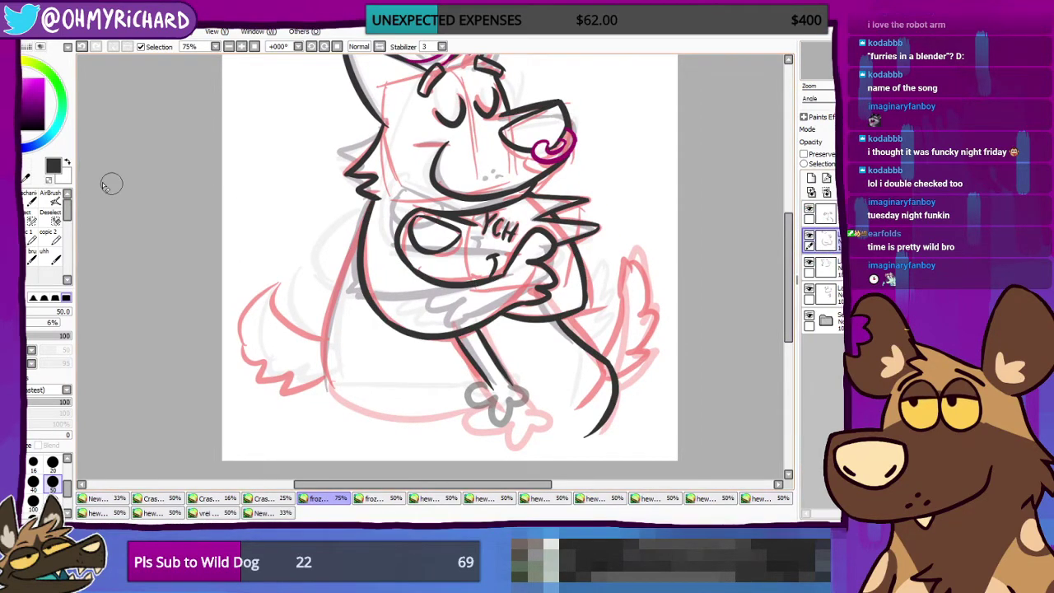
{"action": "left_click", "coordinate": [18, 200]}
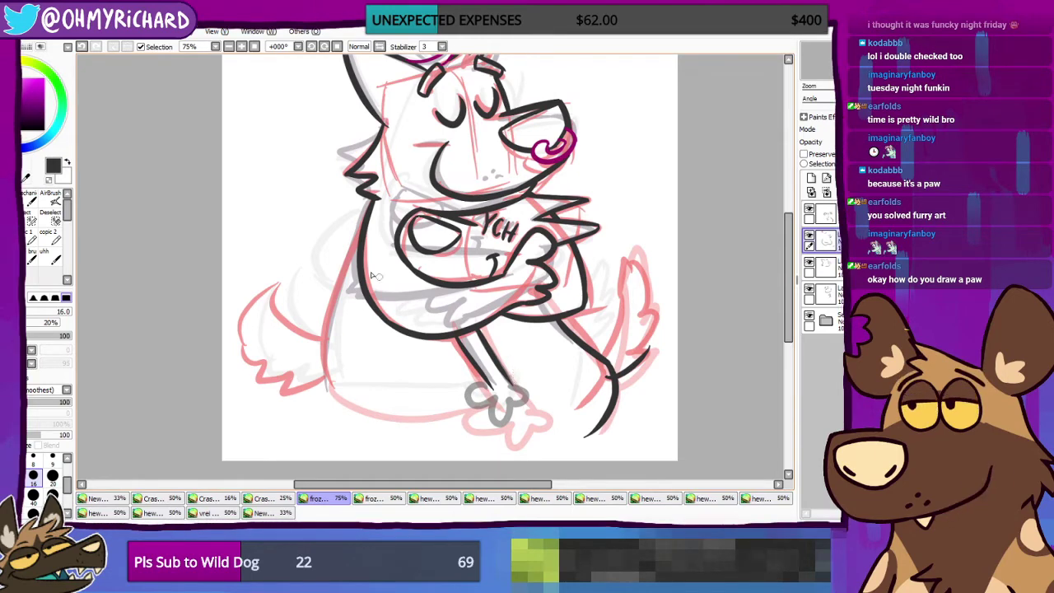
{"action": "mouse_move", "coordinate": [292, 175]}
{"action": "left_mouse_down"}
{"action": "mouse_move", "coordinate": [257, 253]}
{"action": "mouse_move", "coordinate": [307, 258]}
{"action": "mouse_move", "coordinate": [326, 248]}
{"action": "mouse_move", "coordinate": [327, 215]}
{"action": "mouse_move", "coordinate": [294, 189]}
{"action": "mouse_move", "coordinate": [328, 125]}
{"action": "left_mouse_up"}
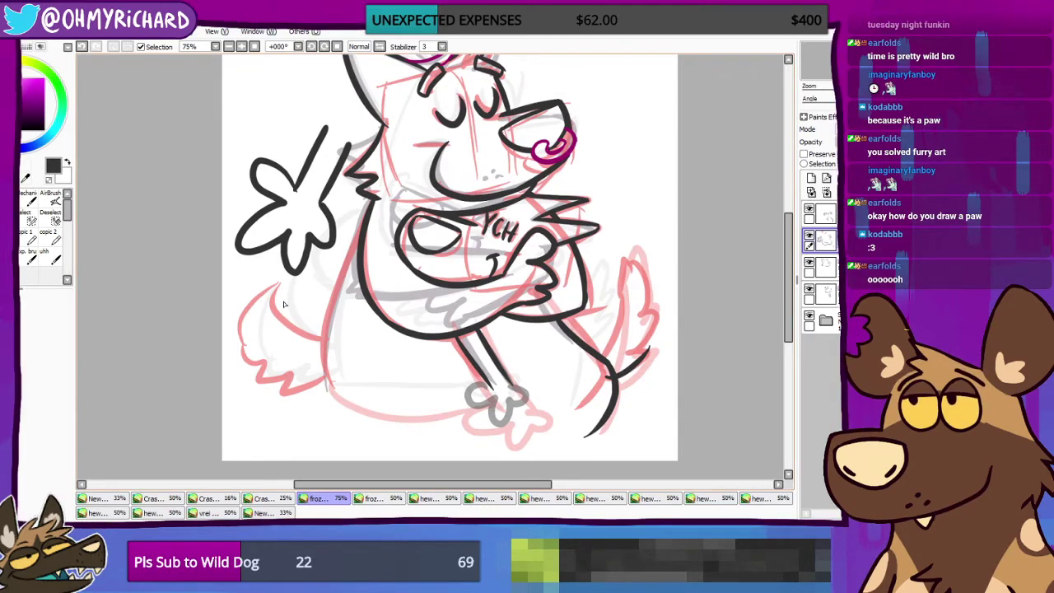
Step: Lasso the large paw drawing, then move, rotate and shrink it to fit over the front leg's paw sketch
{"action": "left_click_drag", "start_coordinate": [283, 302], "coordinate": [337, 285]}
{"action": "left_click_drag", "start_coordinate": [351, 237], "coordinate": [341, 184]}
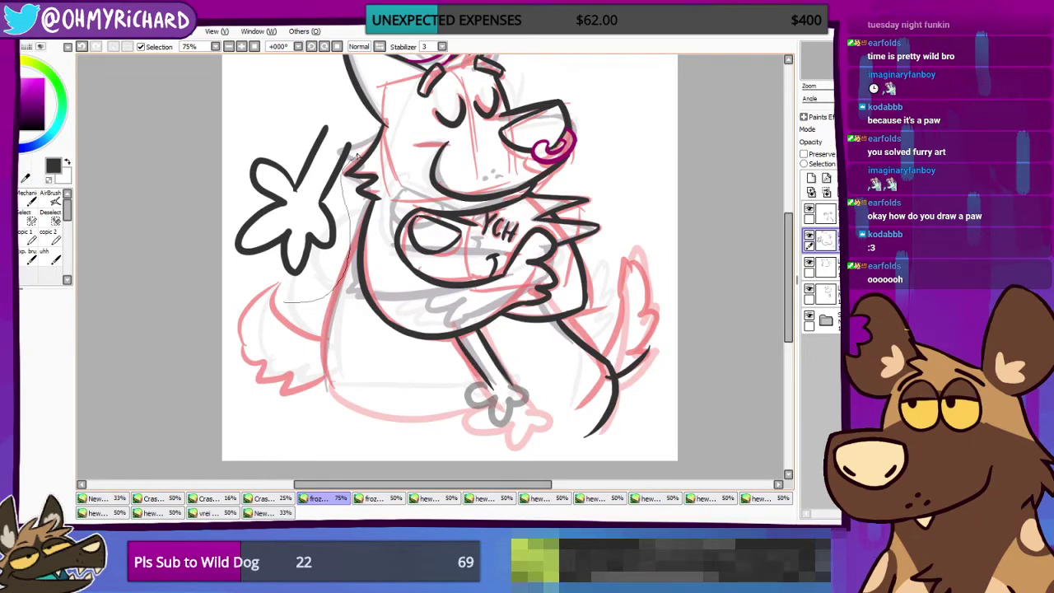
{"action": "mouse_move", "coordinate": [356, 157]}
{"action": "left_mouse_down"}
{"action": "mouse_move", "coordinate": [352, 128]}
{"action": "mouse_move", "coordinate": [312, 102]}
{"action": "mouse_move", "coordinate": [246, 118]}
{"action": "mouse_move", "coordinate": [214, 171]}
{"action": "mouse_move", "coordinate": [224, 289]}
{"action": "left_mouse_up"}
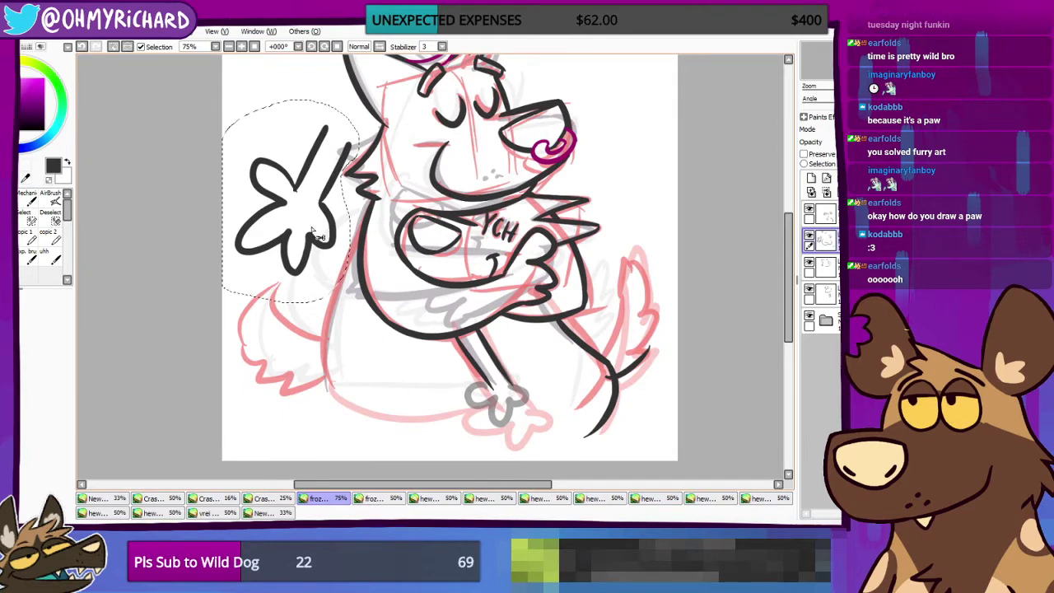
{"action": "mouse_move", "coordinate": [313, 232]}
{"action": "left_mouse_down"}
{"action": "mouse_move", "coordinate": [331, 378]}
{"action": "mouse_move", "coordinate": [414, 402]}
{"action": "mouse_move", "coordinate": [500, 411]}
{"action": "left_mouse_up"}
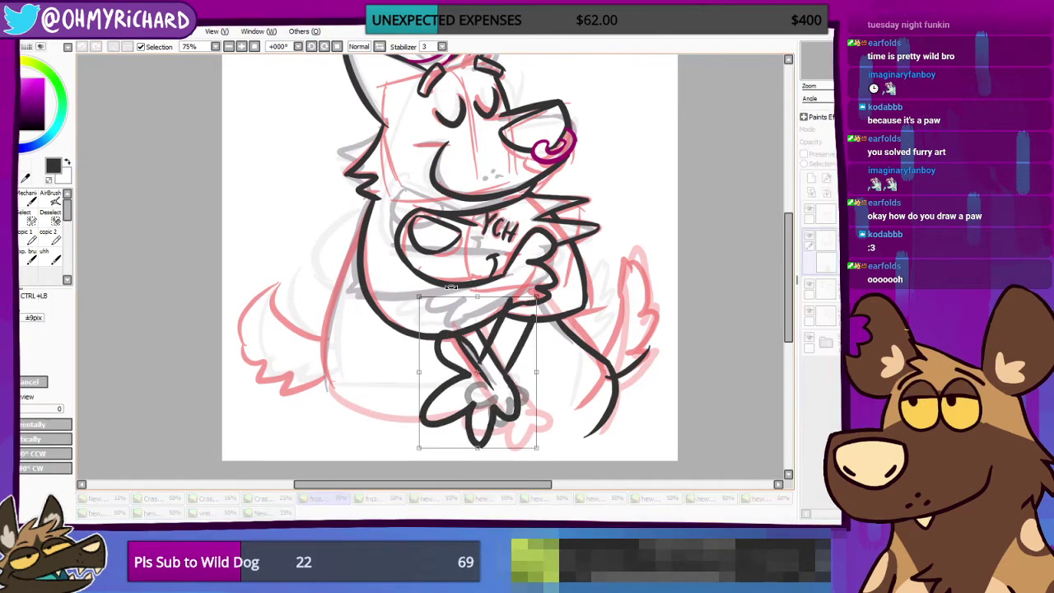
{"action": "left_click_drag", "start_coordinate": [549, 458], "coordinate": [576, 414]}
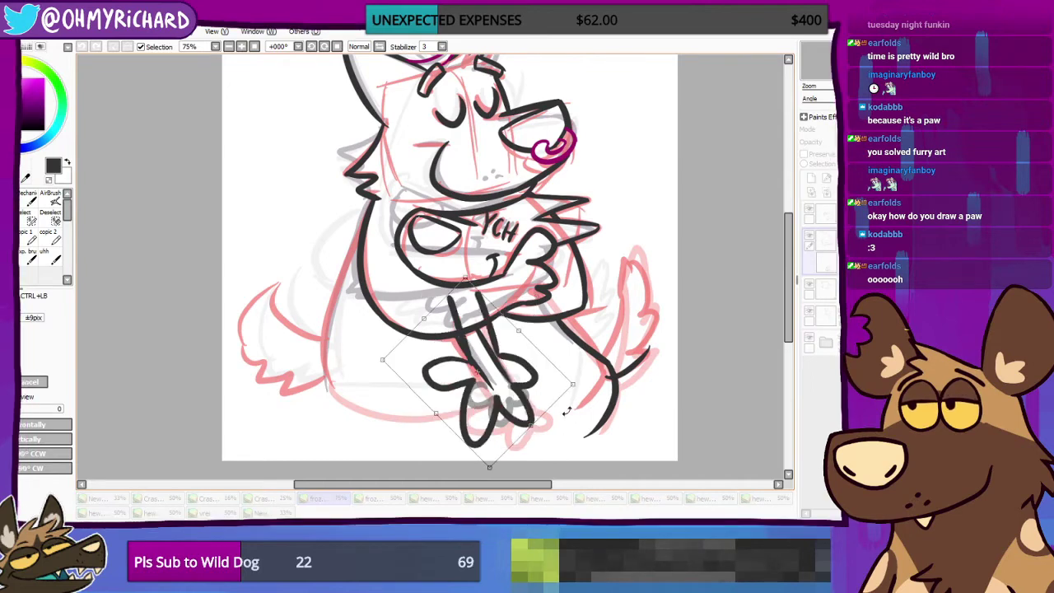
{"action": "left_click_drag", "start_coordinate": [489, 398], "coordinate": [523, 397]}
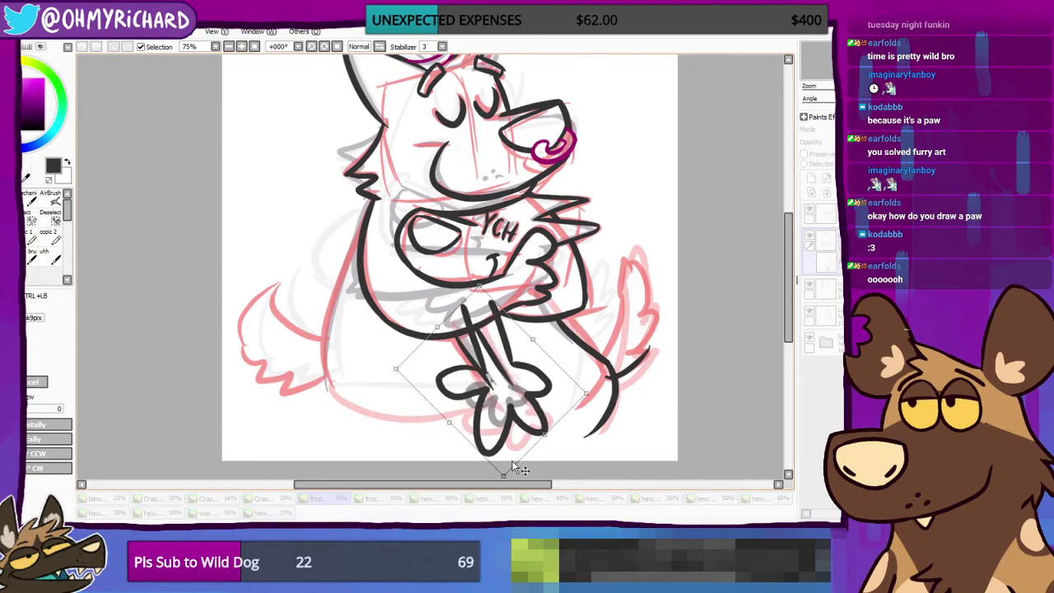
{"action": "left_click_drag", "start_coordinate": [504, 474], "coordinate": [497, 411]}
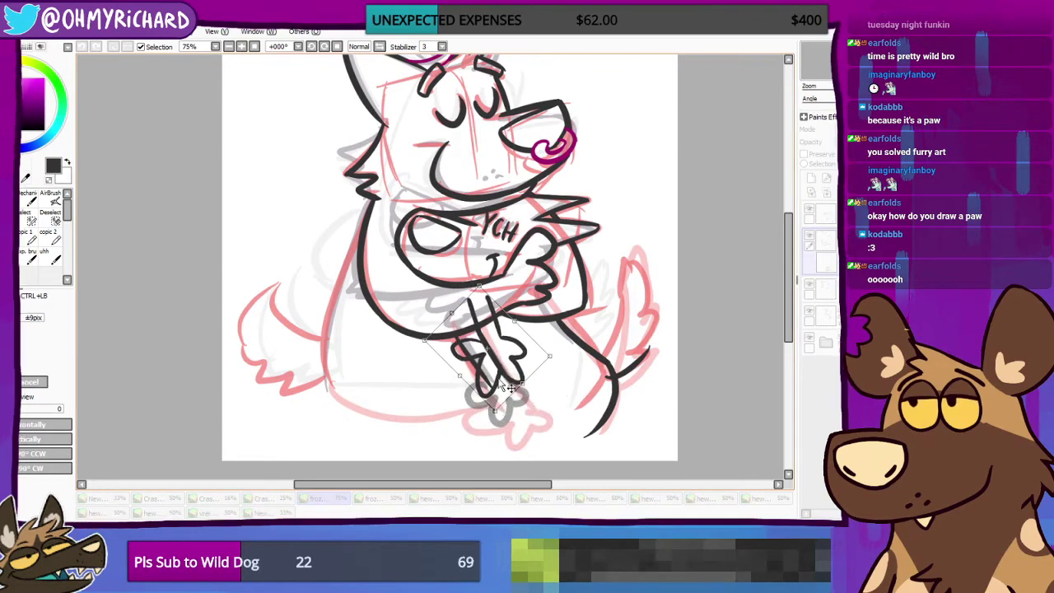
{"action": "left_click_drag", "start_coordinate": [493, 364], "coordinate": [501, 404]}
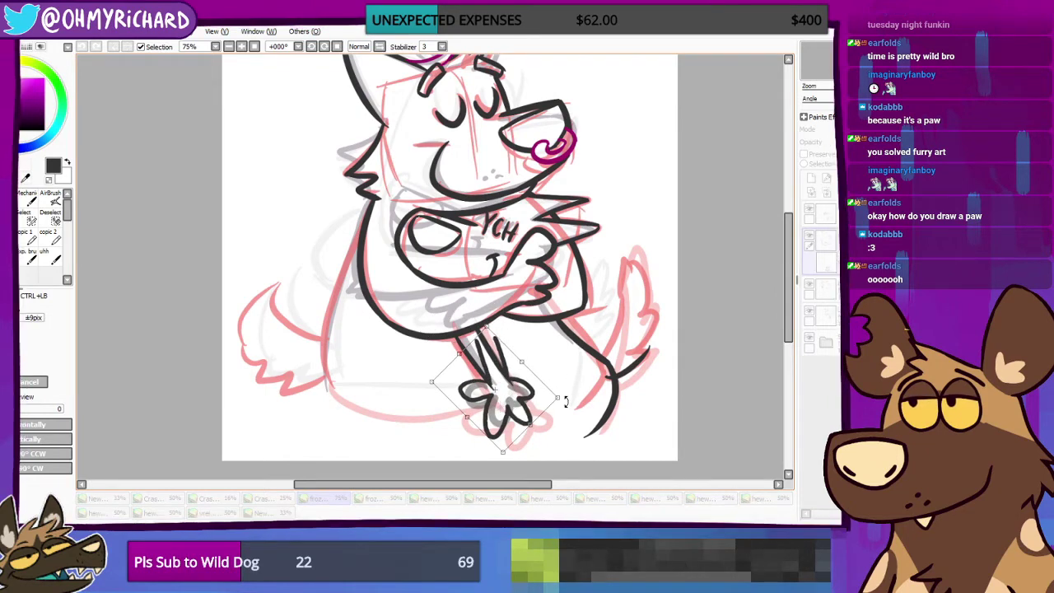
{"action": "left_click_drag", "start_coordinate": [565, 401], "coordinate": [528, 397]}
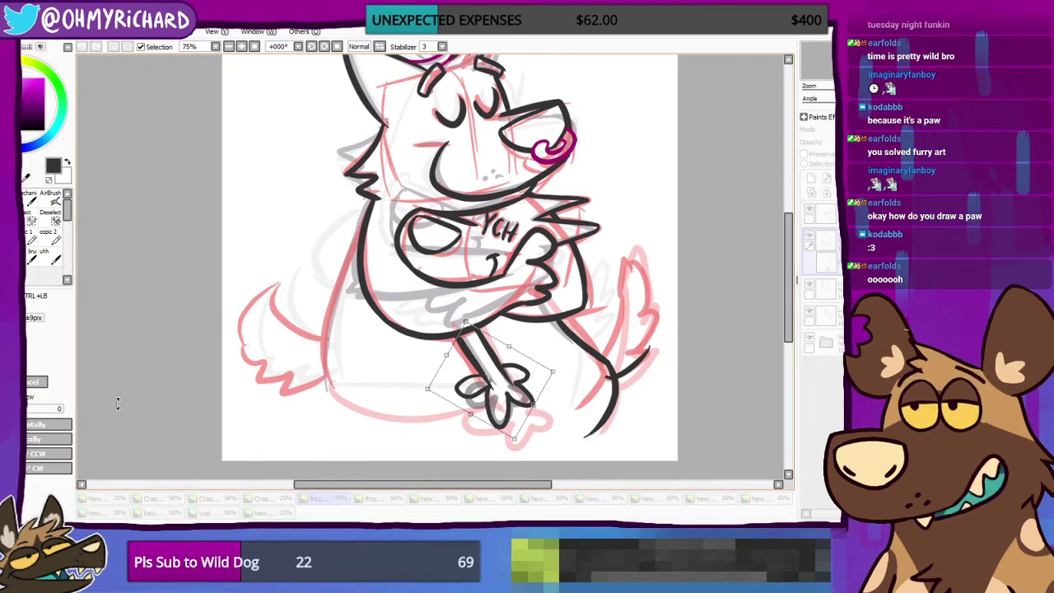
{"action": "key", "text": "Return"}
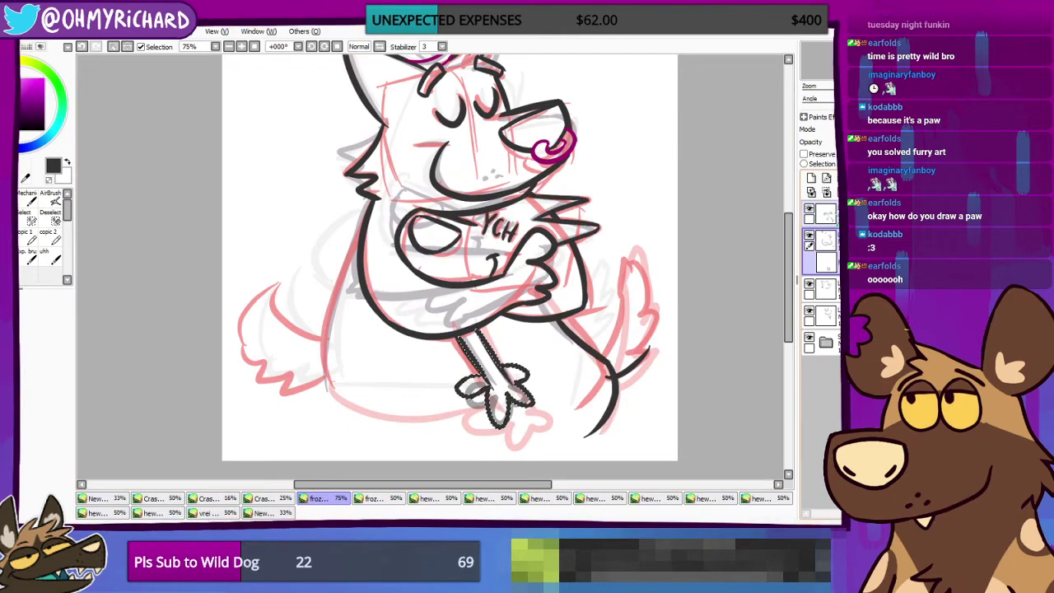
Step: Return to the top line layer, deselect the placed paw and switch to the eraser
{"action": "left_click", "coordinate": [824, 214]}
{"action": "key", "text": "ctrl+e"}
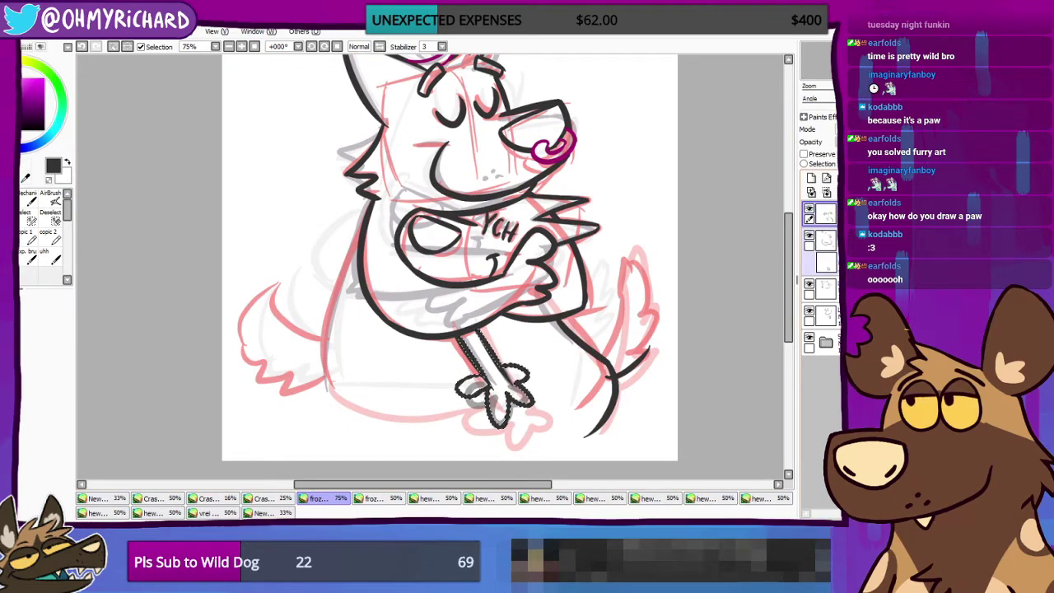
{"action": "key", "text": "ctrl+d"}
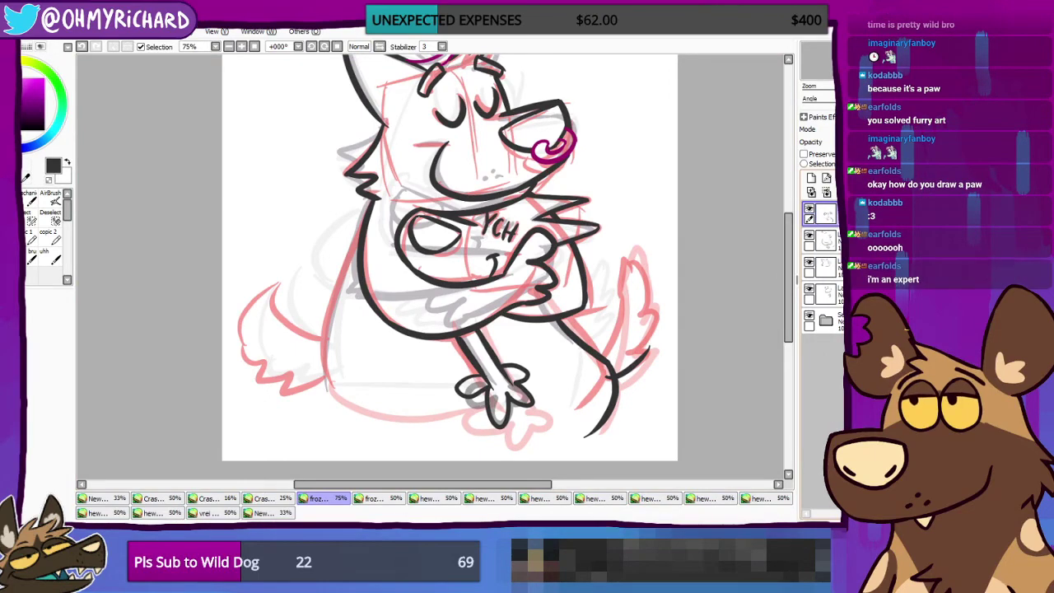
{"action": "key", "text": "e"}
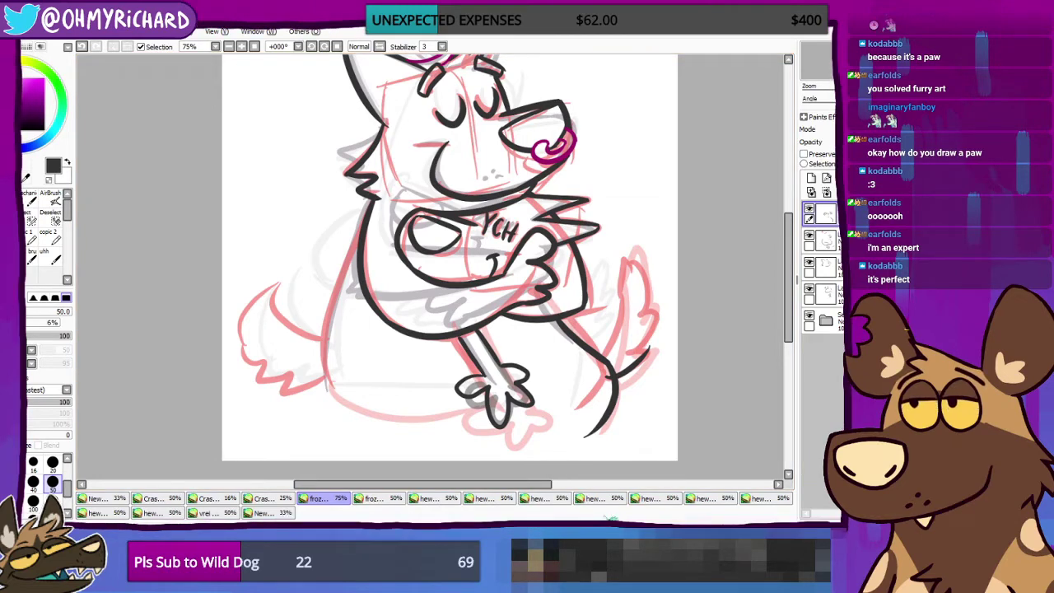
Step: Undo the latest changes to get back to the placed paw with its selection active
{"action": "key", "text": "ctrl+z"}
{"action": "key", "text": "ctrl+z"}
{"action": "key", "text": "ctrl+z"}
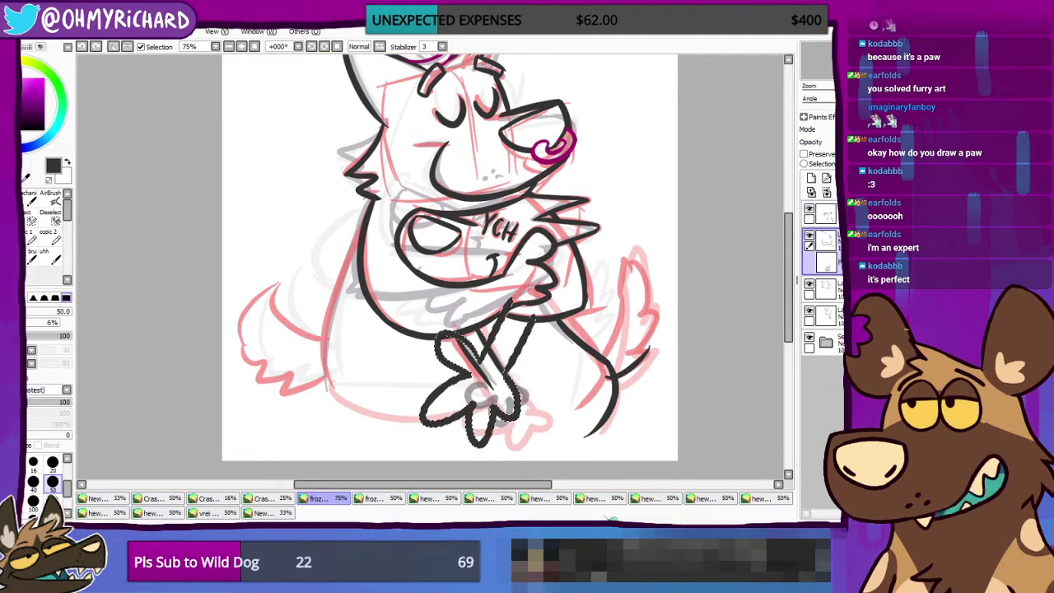
{"action": "key", "text": "ctrl+z"}
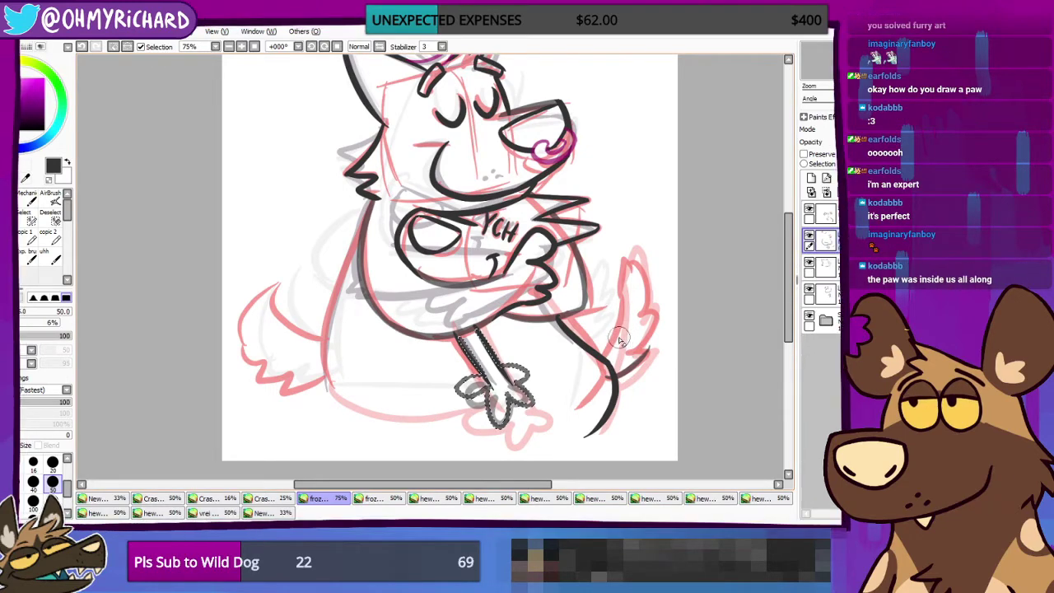
Step: Move the selected paw between the front leg and the far leg, then cut and paste it onto its own layer
{"action": "left_click", "coordinate": [10, 177]}
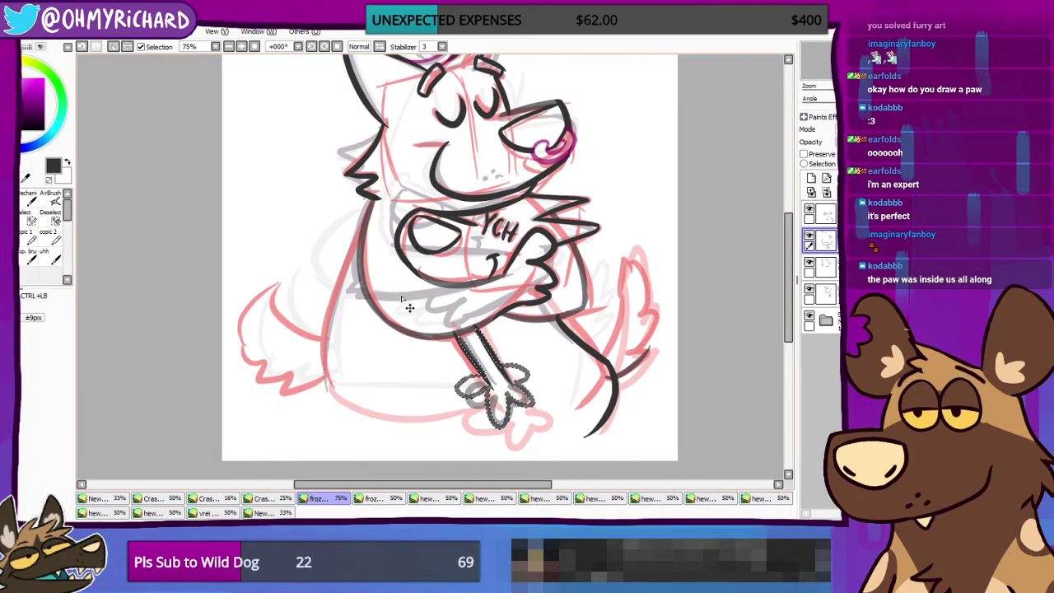
{"action": "left_click_drag", "start_coordinate": [470, 360], "coordinate": [533, 379]}
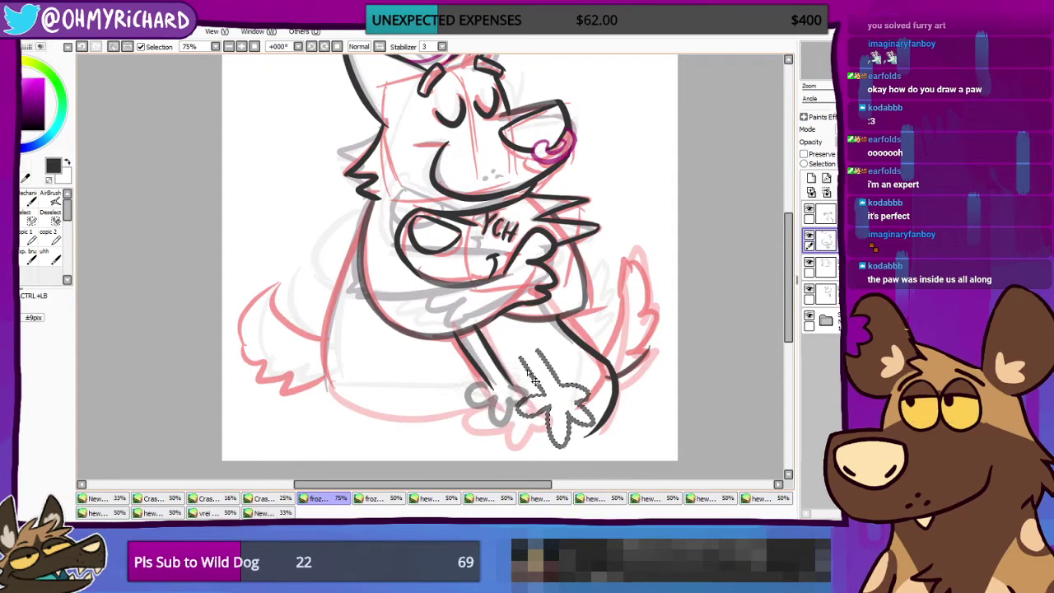
{"action": "key", "text": "ctrl+c"}
{"action": "key", "text": "ctrl+v"}
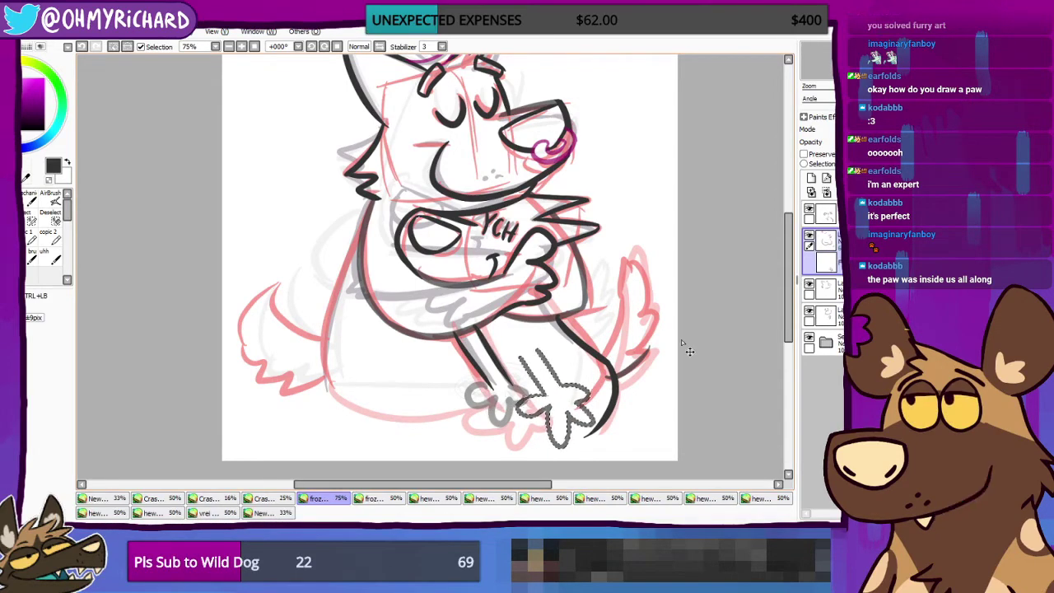
{"action": "key", "text": "ctrl+x"}
{"action": "key", "text": "ctrl+v"}
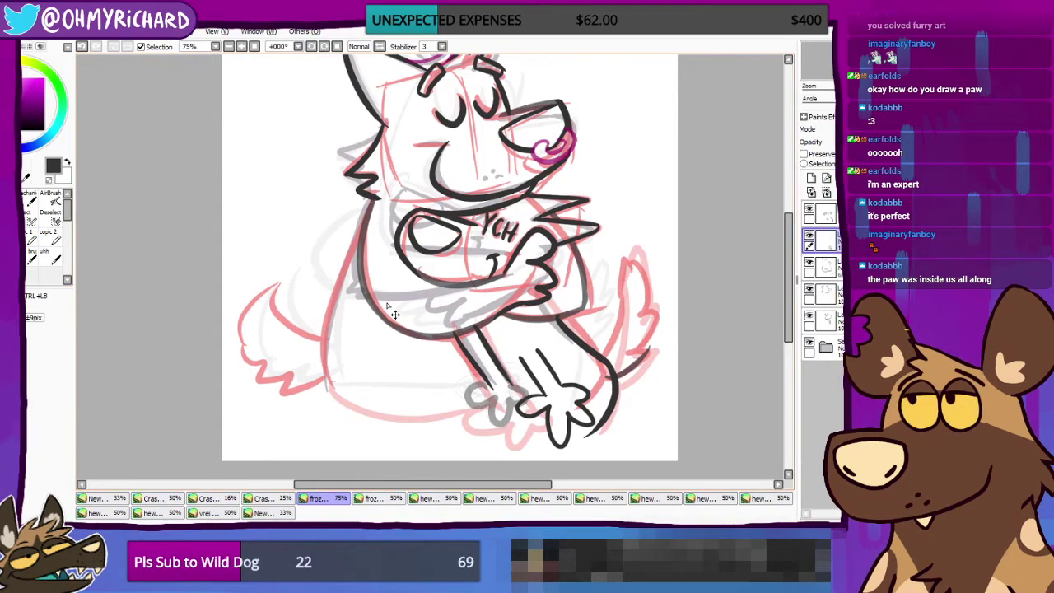
Step: Try to fit the pasted paw onto the end of the front leg and merge it with the layer beneath
{"action": "left_click_drag", "start_coordinate": [544, 381], "coordinate": [483, 359]}
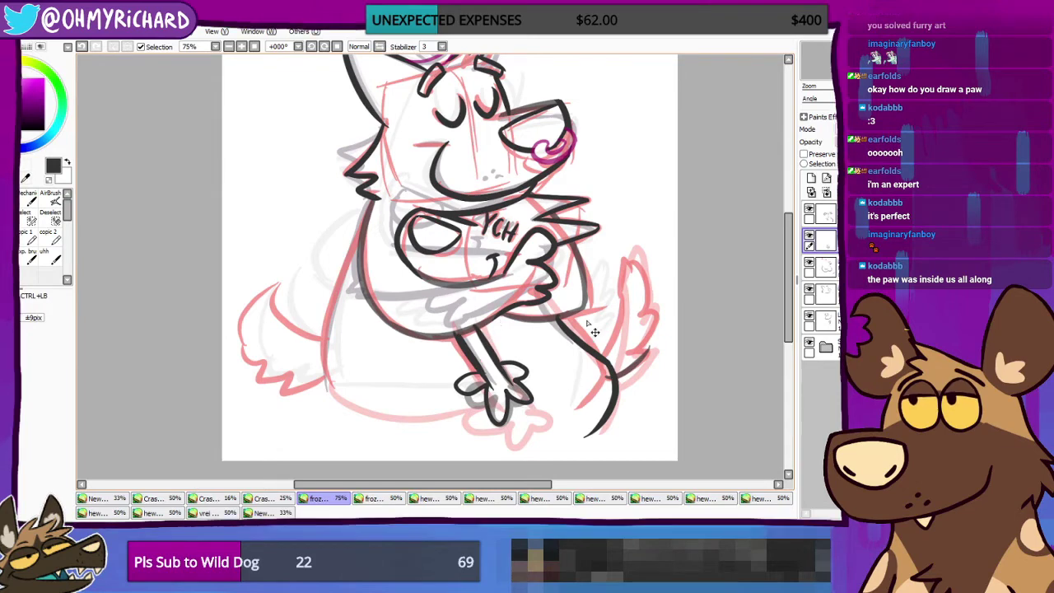
{"action": "key", "text": "ctrl+e"}
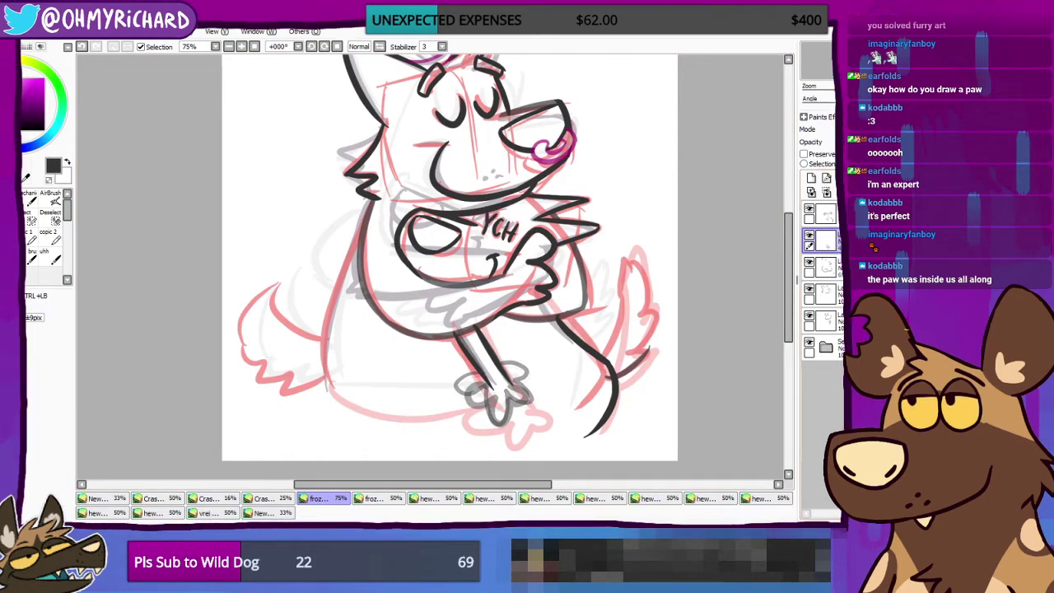
{"action": "left_click", "coordinate": [857, 192]}
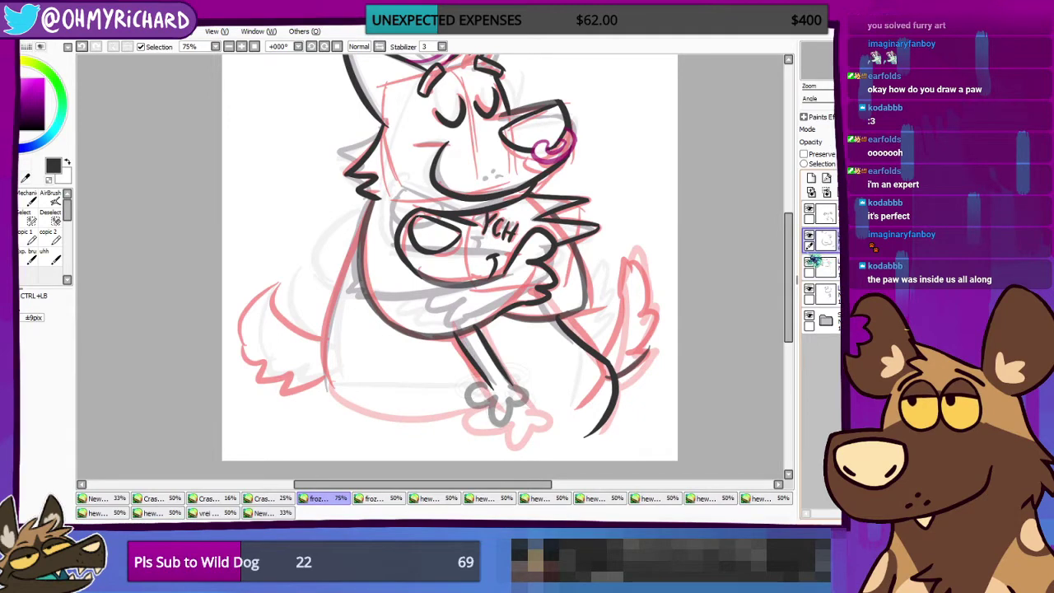
Step: Undo the paw merge, placement, resizing and drawing until the large paw is removed from the canvas
{"action": "key", "text": "ctrl+z"}
{"action": "key", "text": "ctrl+z"}
{"action": "key", "text": "ctrl+z"}
{"action": "key", "text": "ctrl+y"}
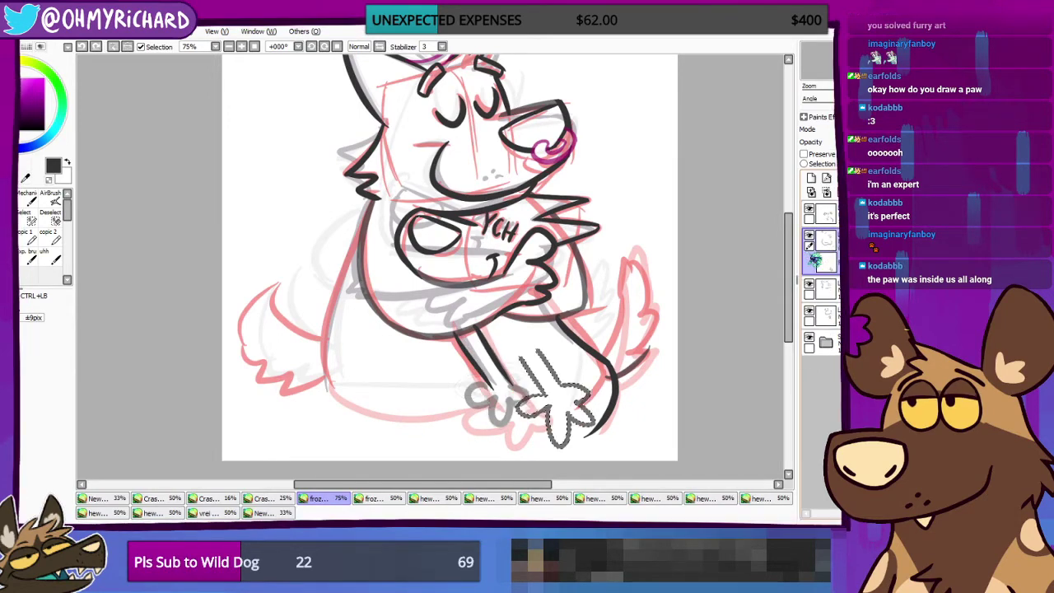
{"action": "key", "text": "ctrl+z"}
{"action": "key", "text": "ctrl+z"}
{"action": "key", "text": "ctrl+z"}
{"action": "key", "text": "ctrl+z"}
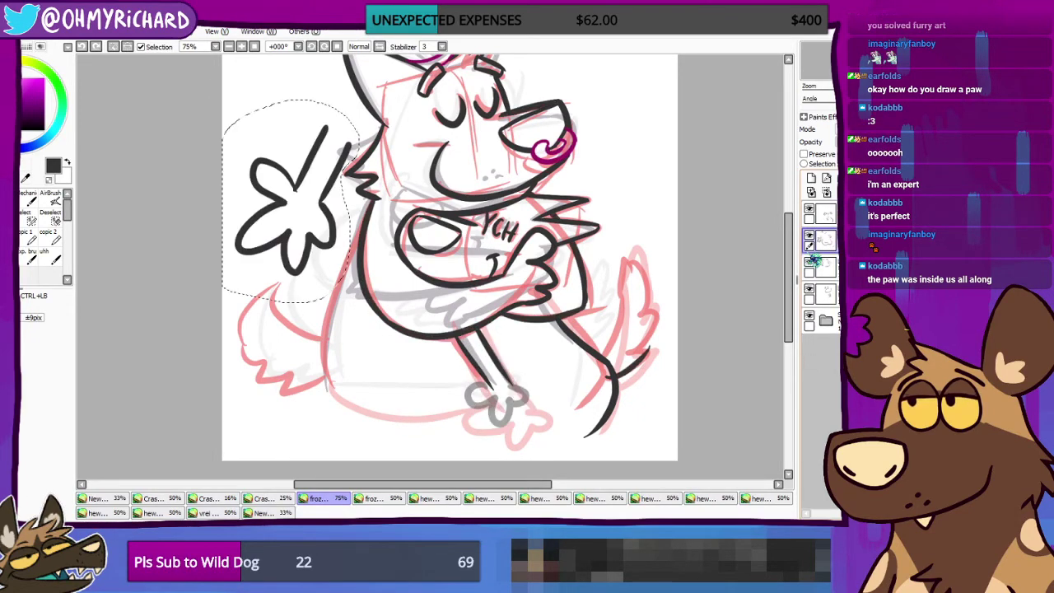
{"action": "key", "text": "ctrl+z"}
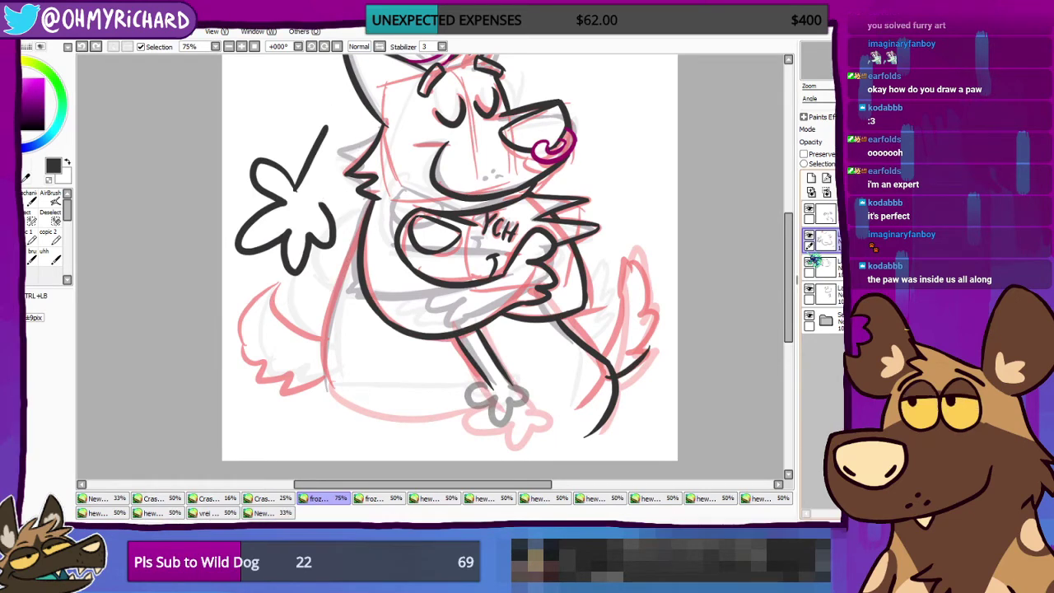
{"action": "key", "text": "ctrl+z"}
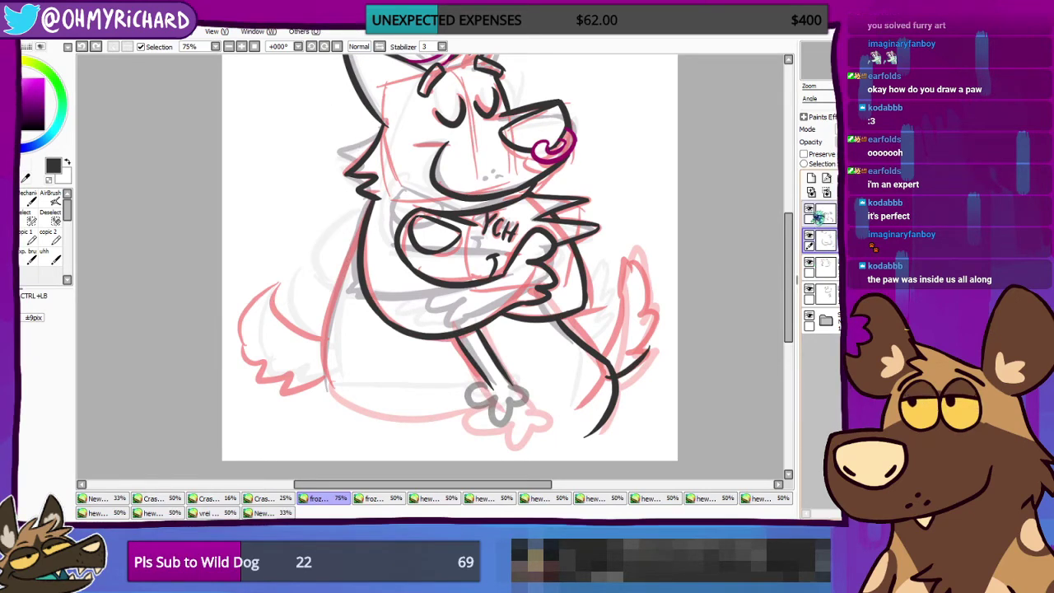
Step: Check the top line layer's visibility, make that layer active and switch to the size 16 inking pen
{"action": "left_click", "coordinate": [810, 212]}
{"action": "left_click", "coordinate": [810, 211]}
{"action": "left_click", "coordinate": [828, 216]}
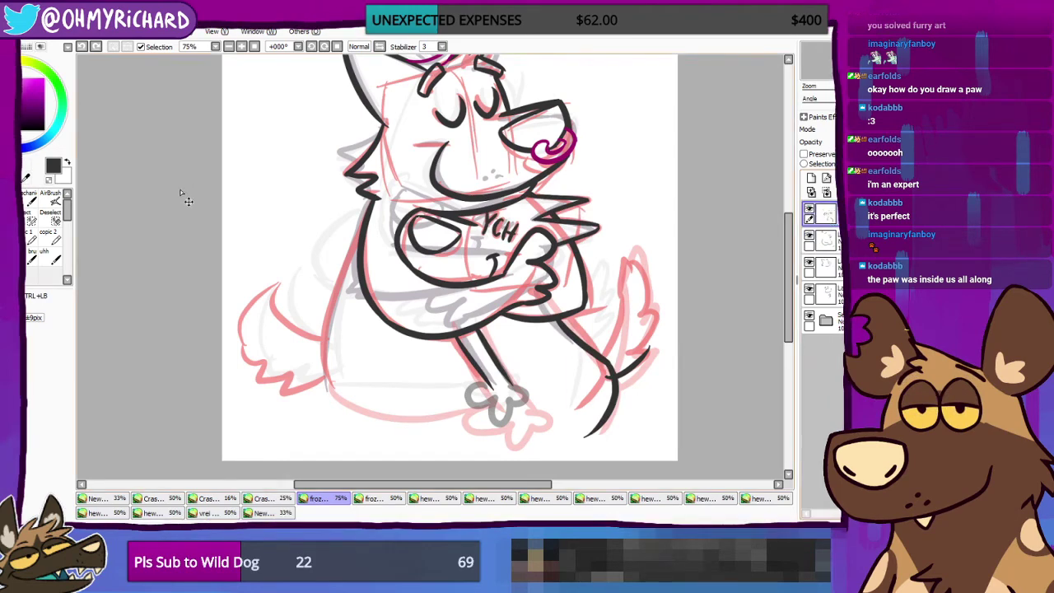
{"action": "left_click", "coordinate": [23, 201]}
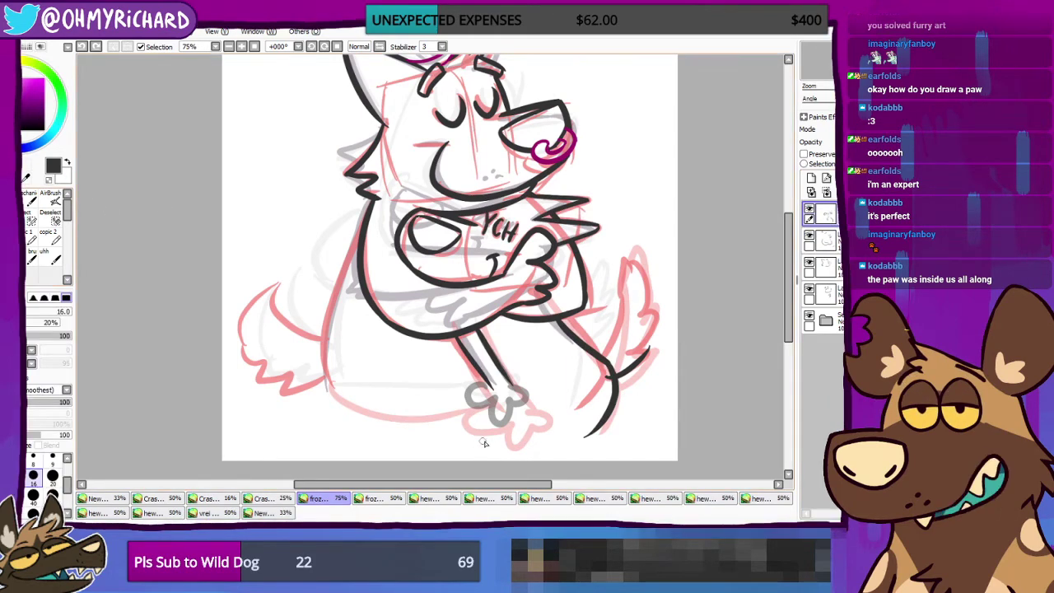
Step: Try inking a rounded paw on the front leg, undo its strokes and recheck the top line layer's visibility
{"action": "mouse_move", "coordinate": [492, 387]}
{"action": "left_mouse_down"}
{"action": "mouse_move", "coordinate": [473, 403]}
{"action": "mouse_move", "coordinate": [489, 403]}
{"action": "mouse_move", "coordinate": [501, 422]}
{"action": "mouse_move", "coordinate": [527, 405]}
{"action": "left_mouse_up"}
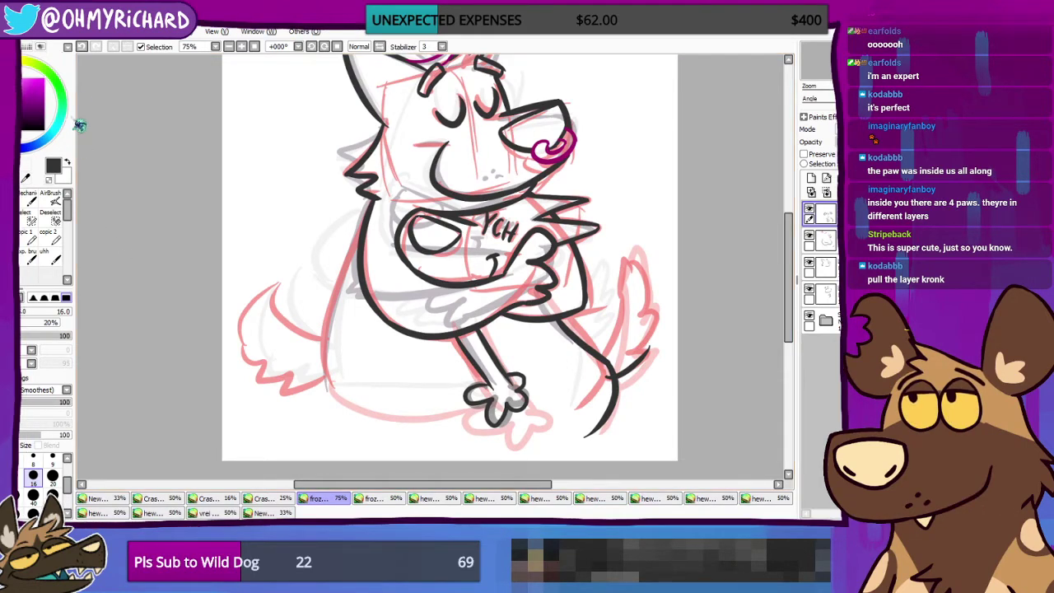
{"action": "left_click", "coordinate": [82, 48]}
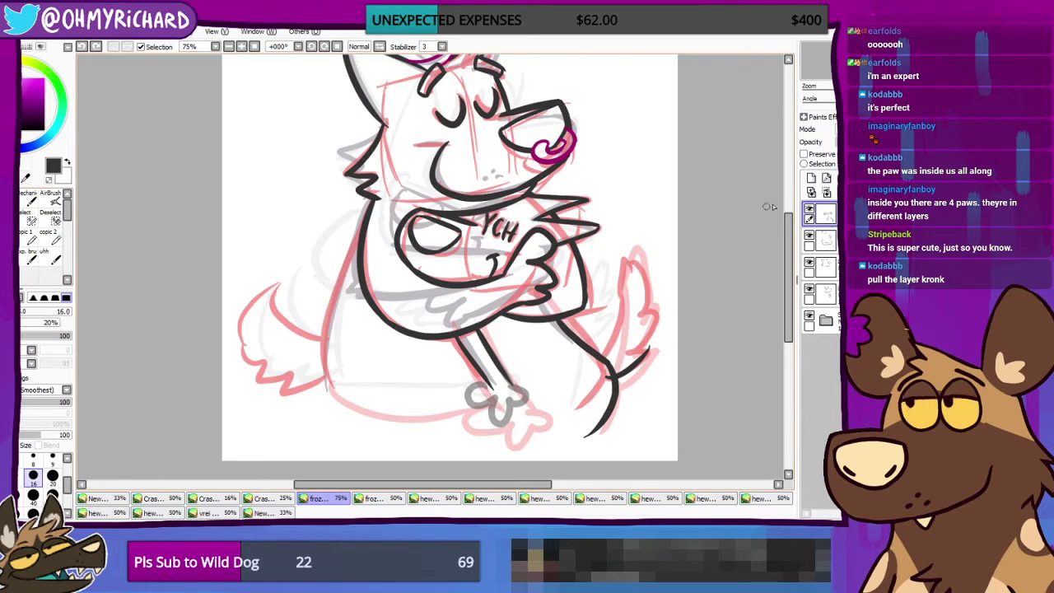
{"action": "left_click", "coordinate": [811, 211]}
{"action": "left_click", "coordinate": [811, 211]}
{"action": "left_click", "coordinate": [811, 211]}
{"action": "left_click", "coordinate": [810, 211]}
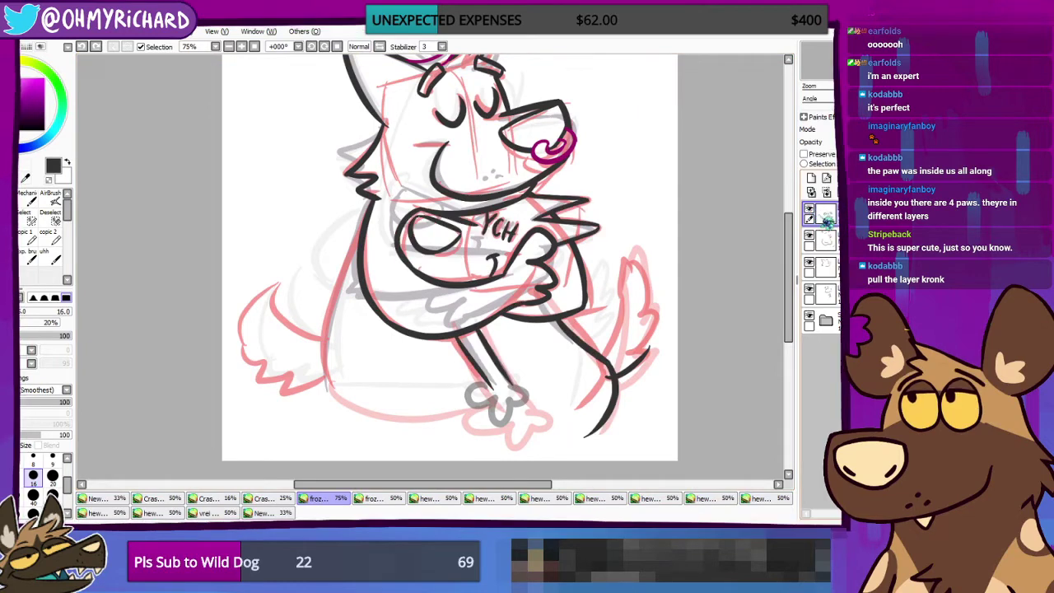
Step: Ink the front leg's paw with rounded toes over its grey sketch, undoing and redoing strokes until the shape fits
{"action": "mouse_move", "coordinate": [489, 387]}
{"action": "left_mouse_down"}
{"action": "mouse_move", "coordinate": [518, 414]}
{"action": "mouse_move", "coordinate": [512, 393]}
{"action": "mouse_move", "coordinate": [523, 401]}
{"action": "mouse_move", "coordinate": [491, 397]}
{"action": "mouse_move", "coordinate": [488, 415]}
{"action": "mouse_move", "coordinate": [507, 412]}
{"action": "mouse_move", "coordinate": [490, 400]}
{"action": "mouse_move", "coordinate": [492, 419]}
{"action": "mouse_move", "coordinate": [525, 400]}
{"action": "mouse_move", "coordinate": [516, 376]}
{"action": "mouse_move", "coordinate": [512, 391]}
{"action": "mouse_move", "coordinate": [490, 396]}
{"action": "mouse_move", "coordinate": [485, 385]}
{"action": "mouse_move", "coordinate": [489, 420]}
{"action": "mouse_move", "coordinate": [516, 390]}
{"action": "left_mouse_up"}
{"action": "key", "text": "ctrl+z"}
{"action": "key", "text": "ctrl+z"}
{"action": "key", "text": "ctrl+z"}
{"action": "key", "text": "ctrl+z"}
{"action": "key", "text": "ctrl+z"}
{"action": "key", "text": "ctrl+z"}
{"action": "key", "text": "ctrl+z"}
{"action": "key", "text": "ctrl+z"}
{"action": "key", "text": "ctrl+z"}
{"action": "key", "text": "ctrl+z"}
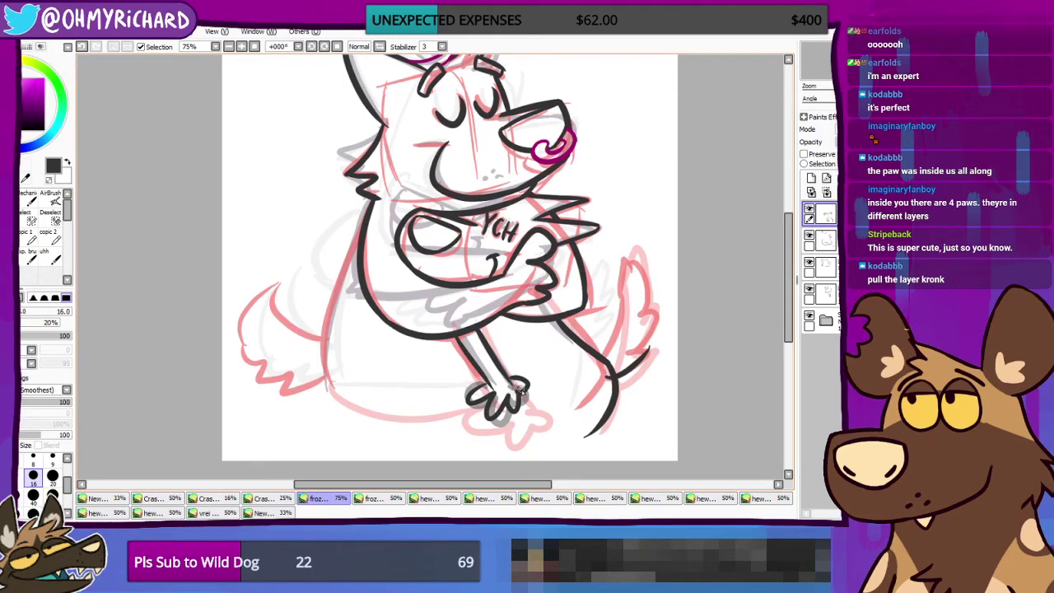
{"action": "key", "text": "ctrl+y"}
{"action": "key", "text": "ctrl+y"}
{"action": "key", "text": "ctrl+y"}
{"action": "key", "text": "ctrl+y"}
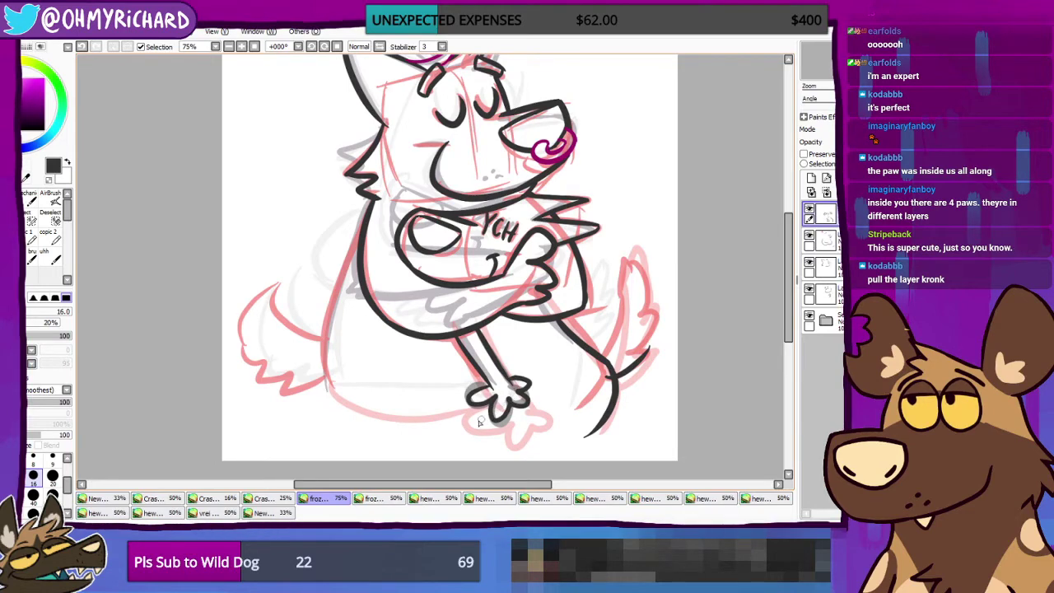
{"action": "left_click", "coordinate": [57, 251]}
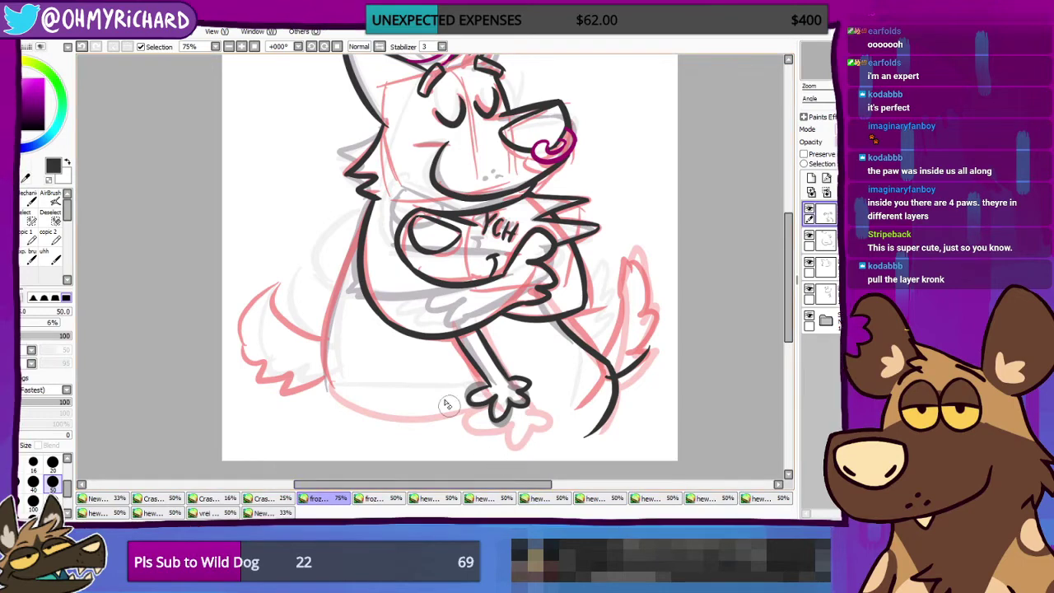
{"action": "left_click", "coordinate": [34, 240]}
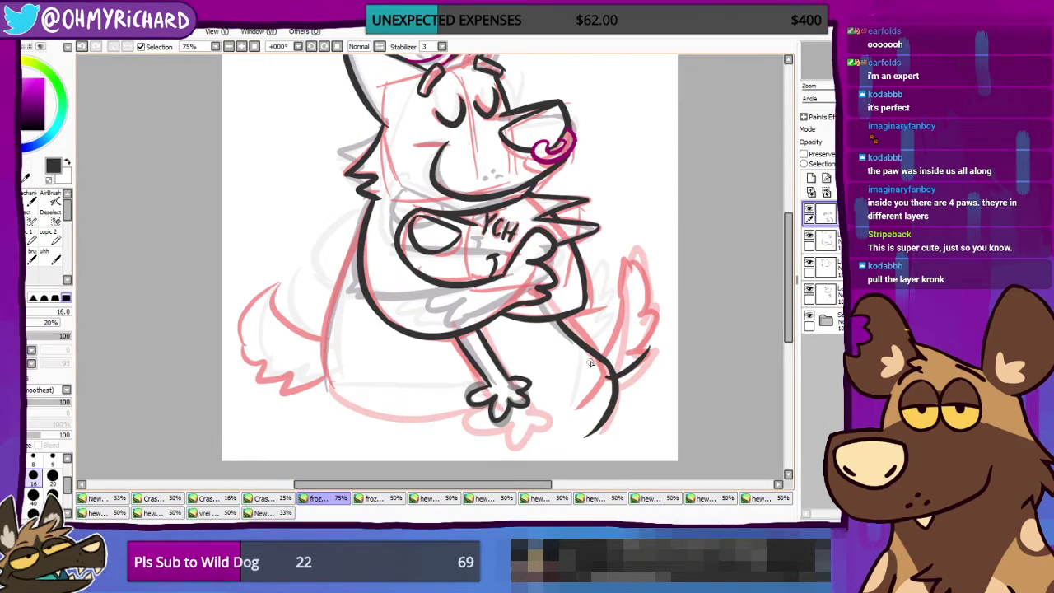
Step: Ink the back outline from behind the folded arm down over the rump, curving inward at the base
{"action": "mouse_move", "coordinate": [546, 344]}
{"action": "left_mouse_down"}
{"action": "mouse_move", "coordinate": [538, 402]}
{"action": "mouse_move", "coordinate": [553, 343]}
{"action": "left_mouse_up"}
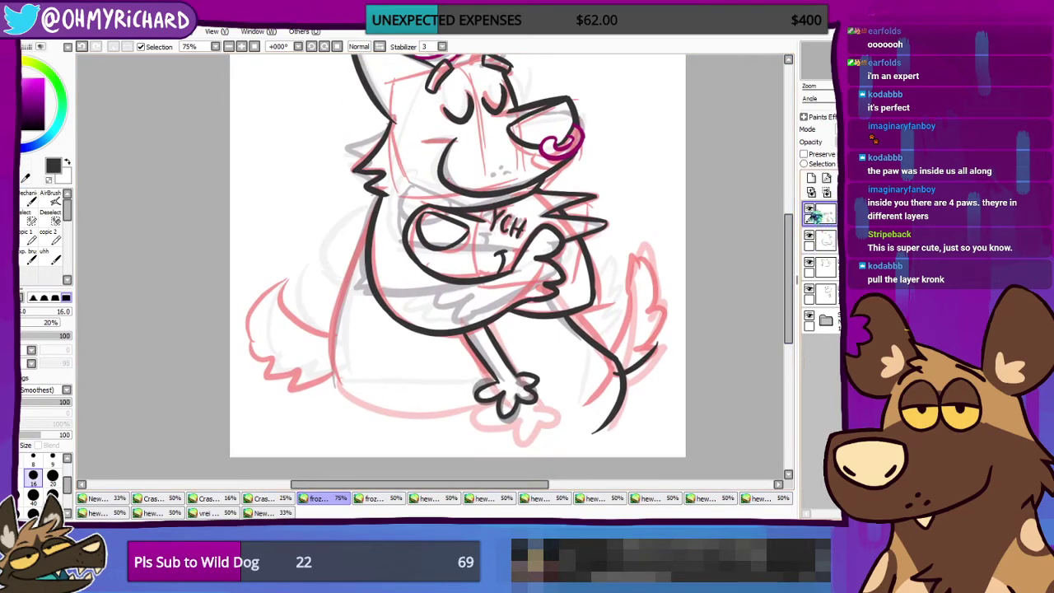
{"action": "left_click", "coordinate": [809, 211]}
{"action": "left_click", "coordinate": [809, 211]}
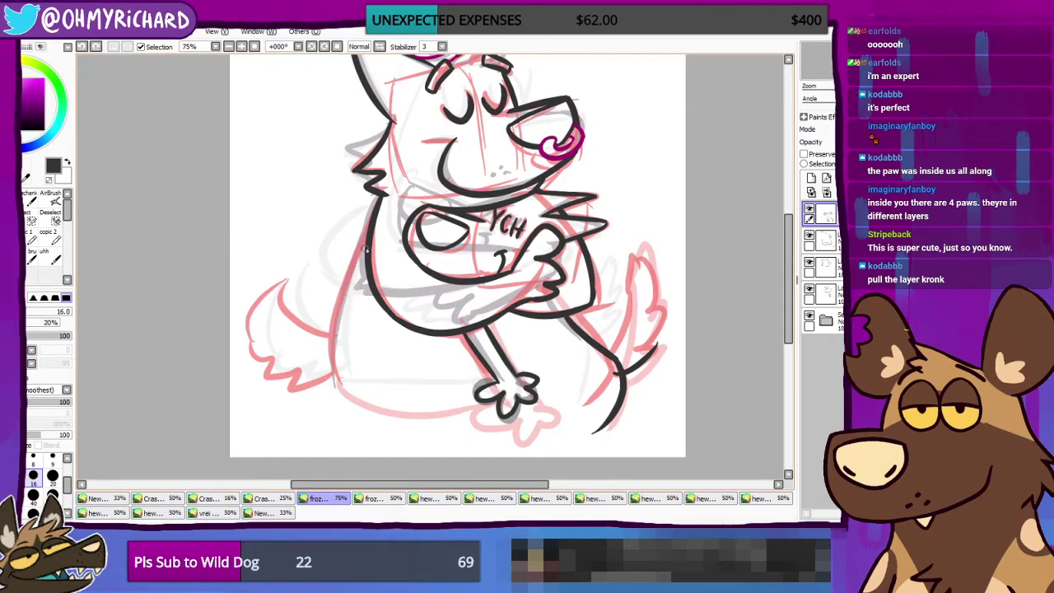
{"action": "key", "text": "ctrl+z"}
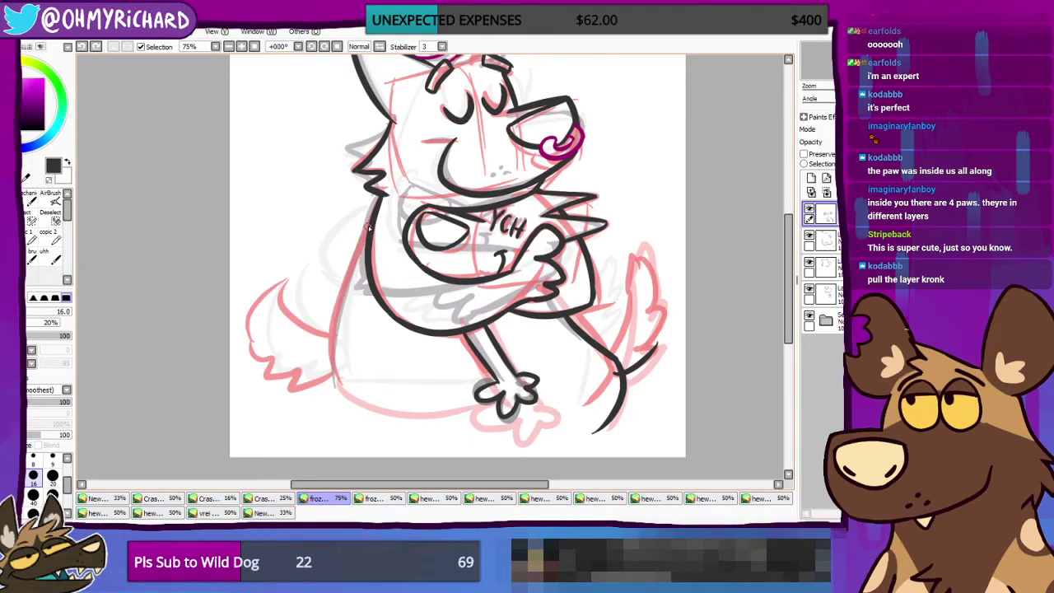
{"action": "left_click_drag", "start_coordinate": [349, 270], "coordinate": [334, 374]}
{"action": "key", "text": "ctrl+z"}
{"action": "left_click_drag", "start_coordinate": [368, 232], "coordinate": [334, 365]}
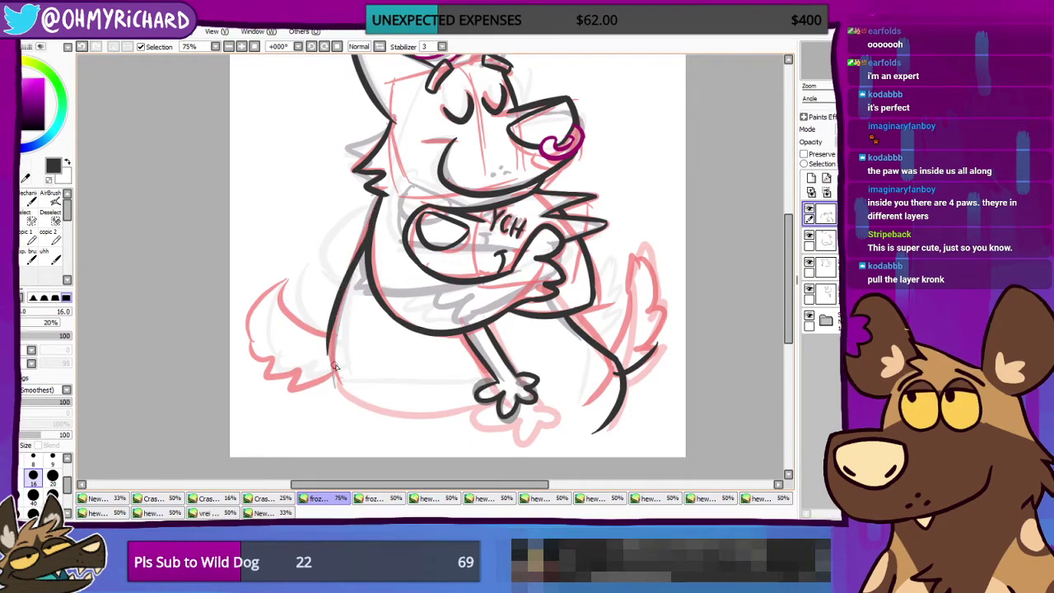
{"action": "left_click_drag", "start_coordinate": [336, 307], "coordinate": [365, 401]}
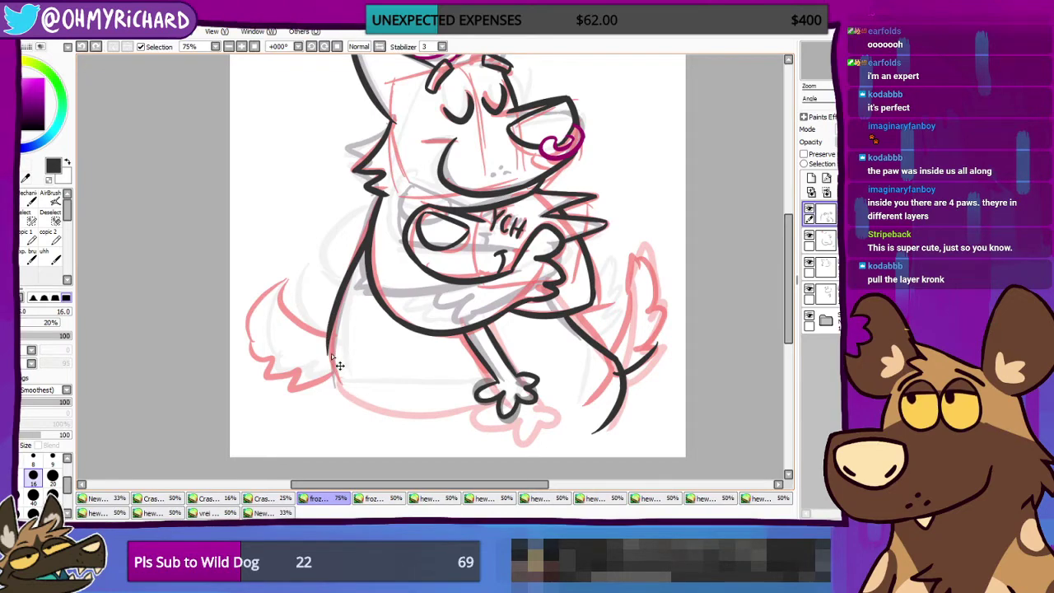
{"action": "mouse_move", "coordinate": [331, 328]}
{"action": "left_mouse_down"}
{"action": "mouse_move", "coordinate": [332, 380]}
{"action": "mouse_move", "coordinate": [356, 399]}
{"action": "left_mouse_up"}
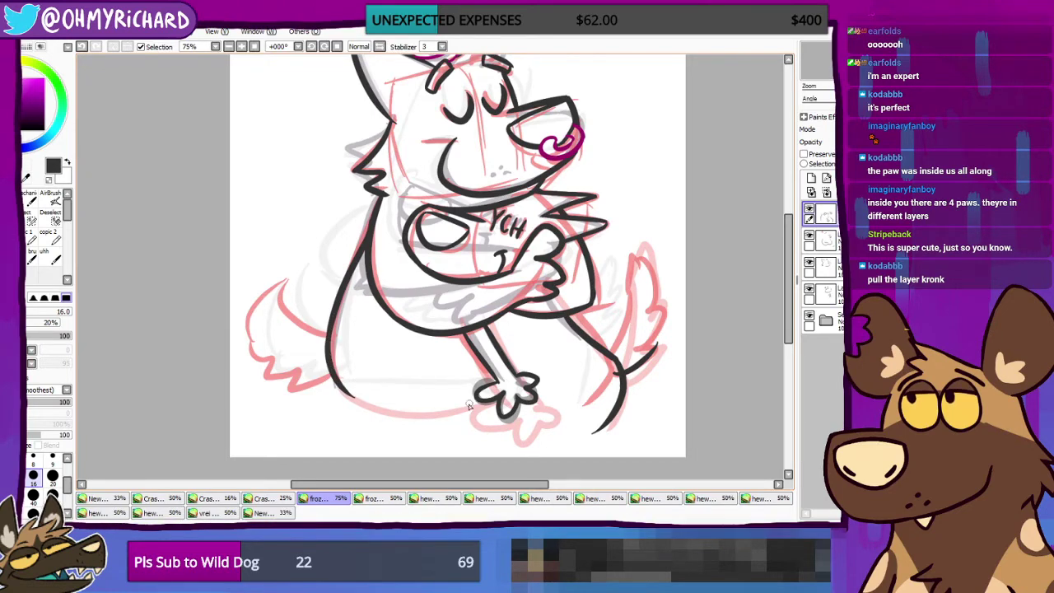
Step: Create a new layer folder and move all the line layers and the existing sketch folder into it
{"action": "mouse_move", "coordinate": [449, 393]}
{"action": "left_mouse_down"}
{"action": "mouse_move", "coordinate": [383, 414]}
{"action": "mouse_move", "coordinate": [364, 396]}
{"action": "mouse_move", "coordinate": [368, 432]}
{"action": "mouse_move", "coordinate": [390, 363]}
{"action": "left_mouse_up"}
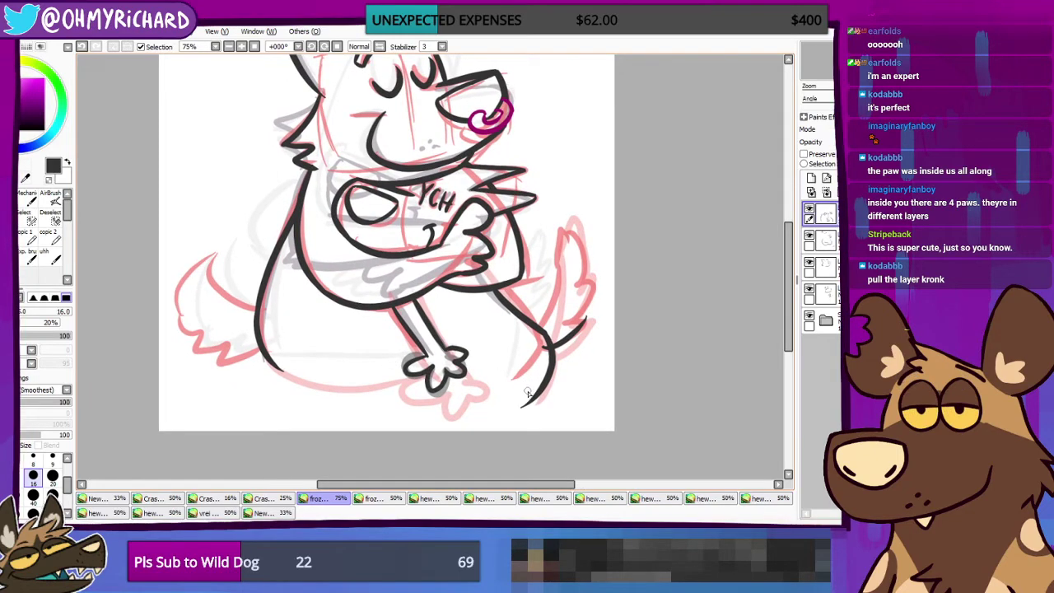
{"action": "mouse_move", "coordinate": [529, 393]}
{"action": "left_mouse_down"}
{"action": "mouse_move", "coordinate": [493, 432]}
{"action": "mouse_move", "coordinate": [495, 387]}
{"action": "left_mouse_up"}
{"action": "key", "text": "Page_Down"}
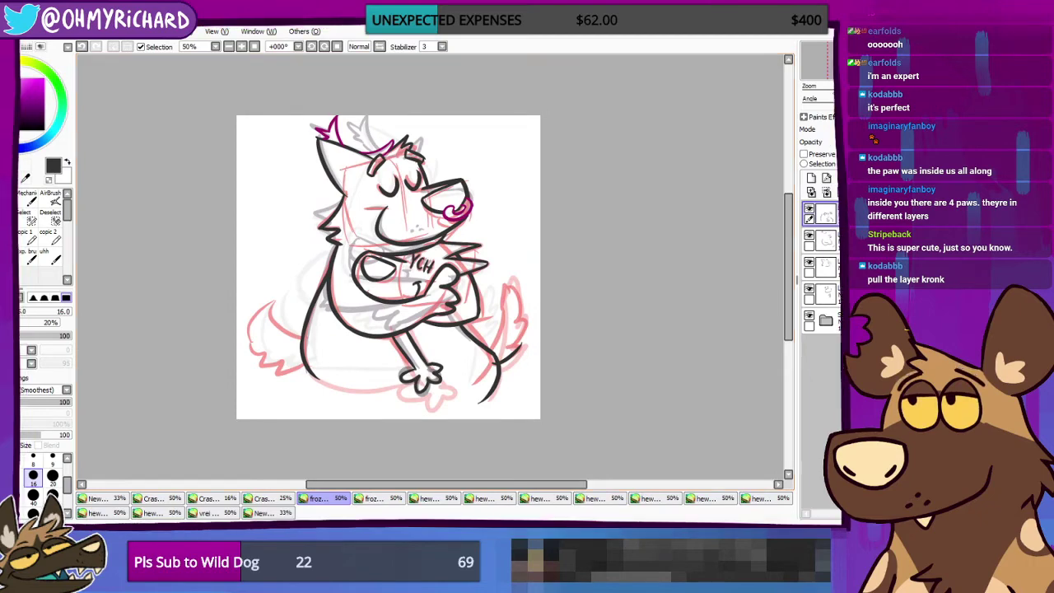
{"action": "left_click", "coordinate": [838, 178]}
{"action": "left_click", "coordinate": [825, 240], "text": "ctrl"}
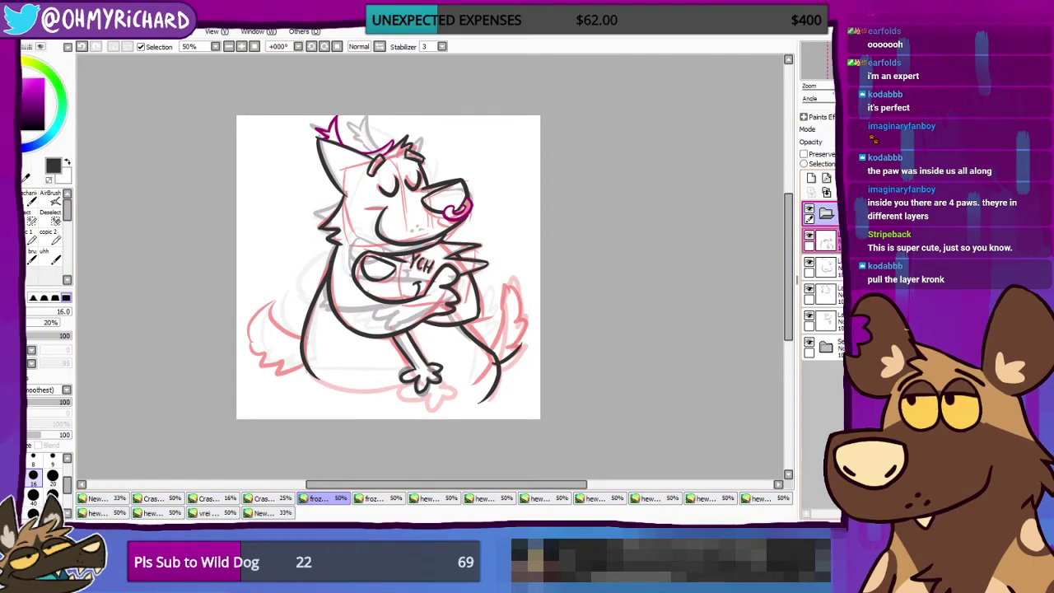
{"action": "left_click_drag", "start_coordinate": [824, 267], "coordinate": [825, 215]}
{"action": "left_click_drag", "start_coordinate": [825, 293], "coordinate": [825, 216]}
{"action": "left_click_drag", "start_coordinate": [825, 320], "coordinate": [825, 283]}
{"action": "left_click_drag", "start_coordinate": [825, 346], "coordinate": [825, 327]}
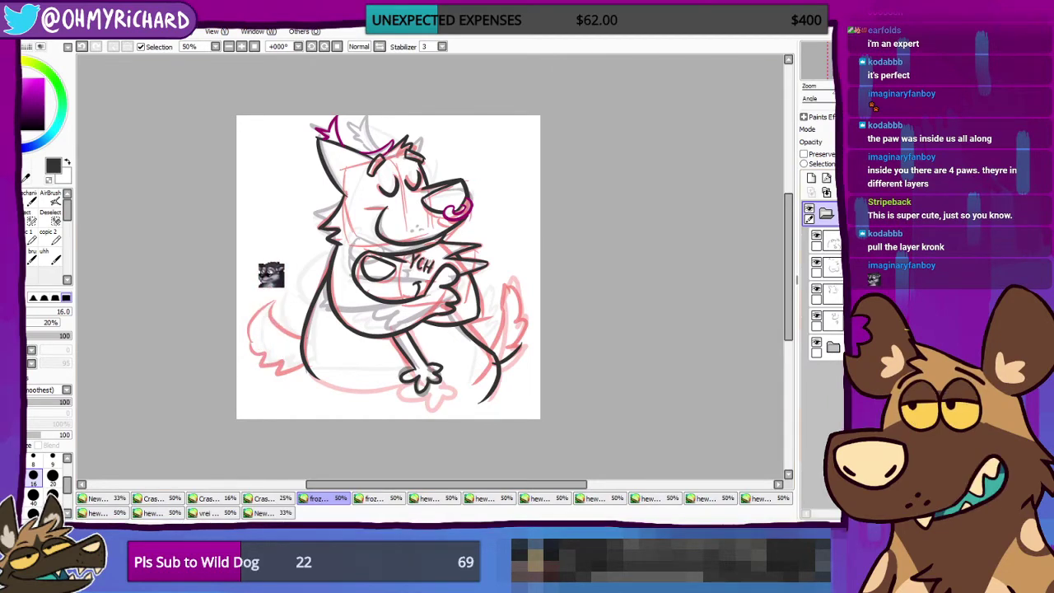
Step: Identify the two upper line layers by toggling their visibility and make the second one active
{"action": "key", "text": "ctrl+plus"}
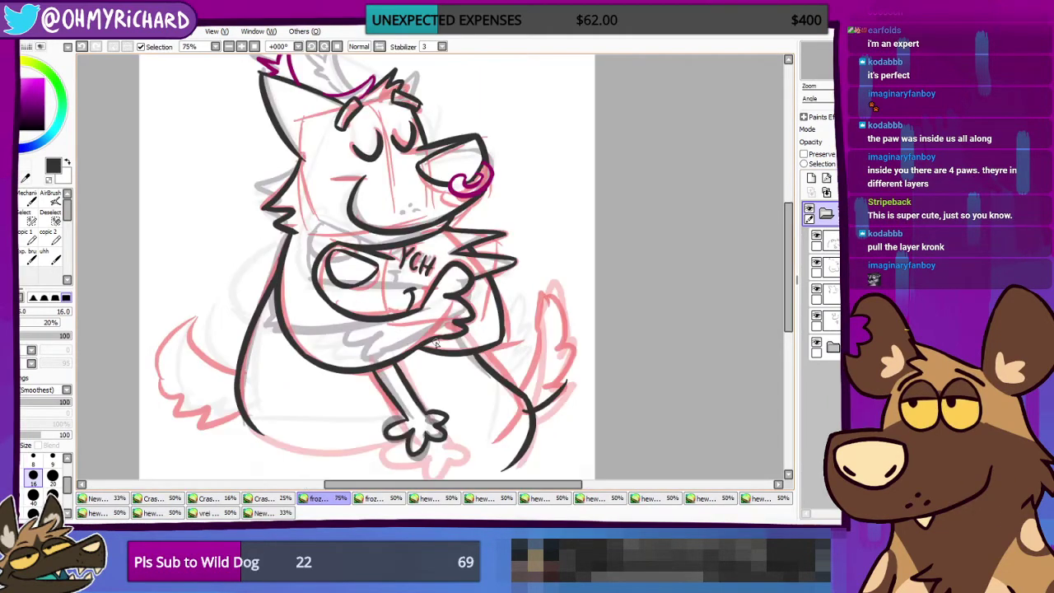
{"action": "left_click_drag", "start_coordinate": [367, 265], "coordinate": [403, 271]}
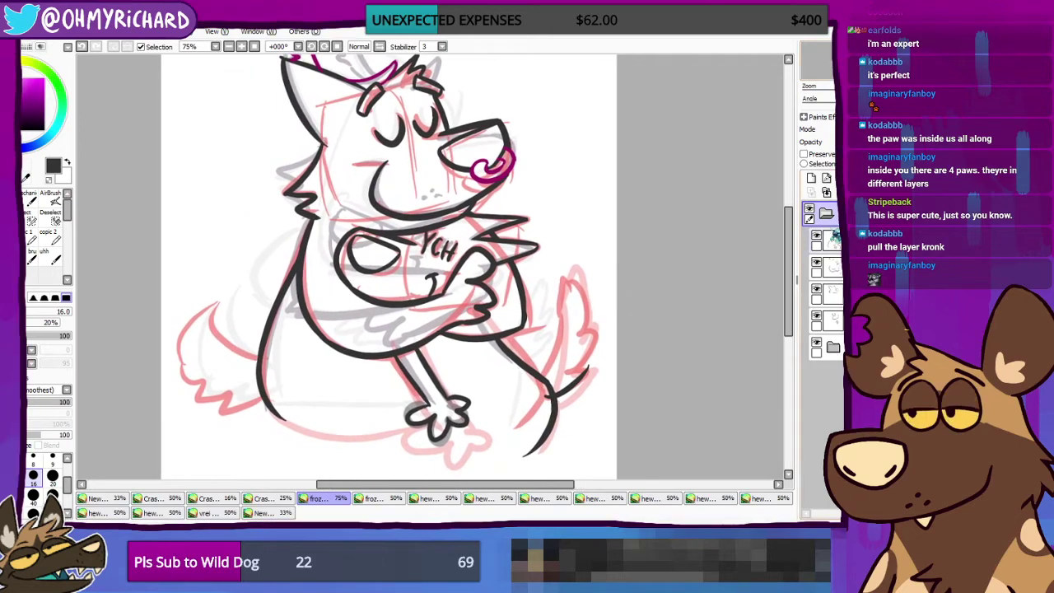
{"action": "left_click", "coordinate": [817, 236]}
{"action": "left_click", "coordinate": [817, 236]}
{"action": "left_click", "coordinate": [816, 263]}
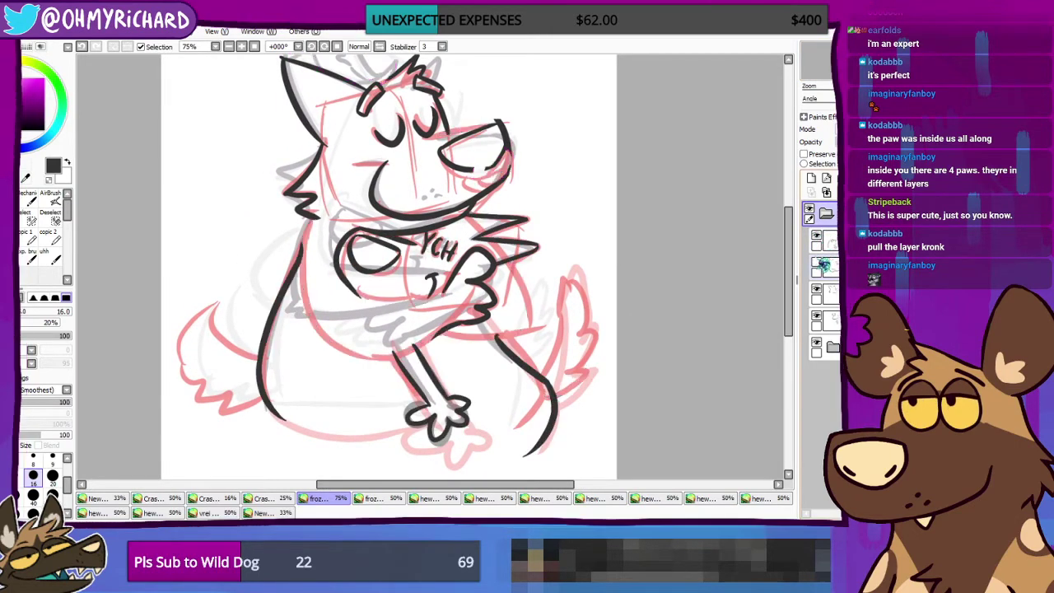
{"action": "left_click", "coordinate": [816, 262]}
{"action": "left_click", "coordinate": [829, 268]}
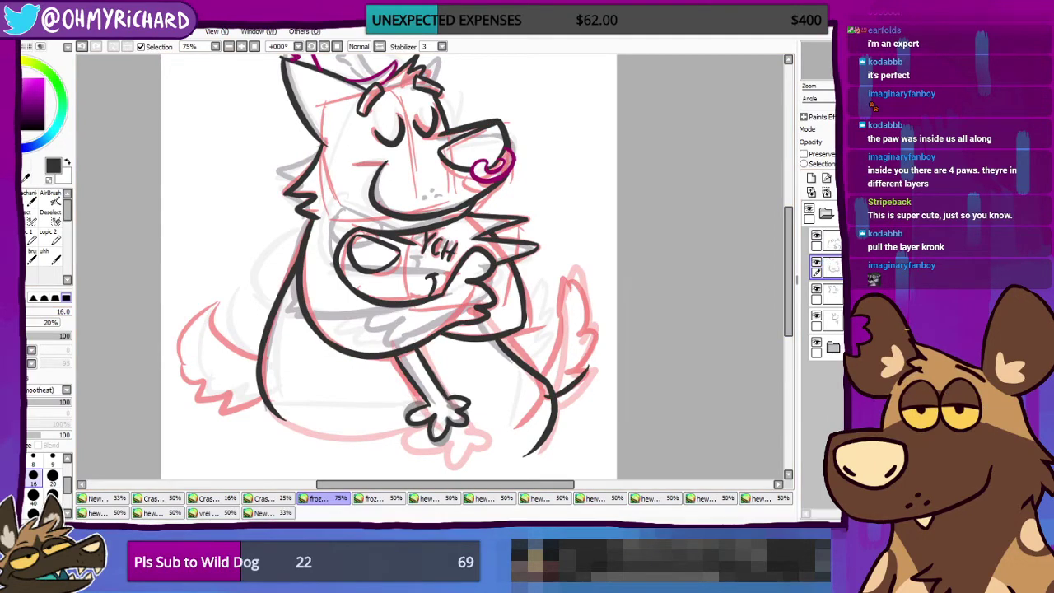
Step: Ink the upper curve of the tail behind the rump, redoing the stroke until its tip sweeps up past the red sketch
{"action": "left_click_drag", "start_coordinate": [260, 355], "coordinate": [201, 297]}
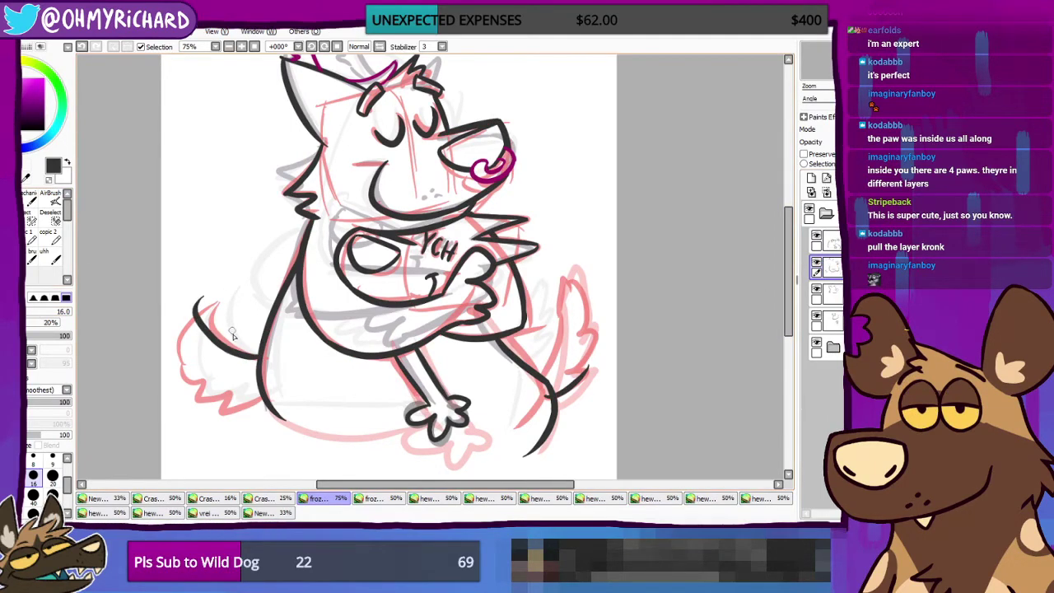
{"action": "key", "text": "ctrl+z"}
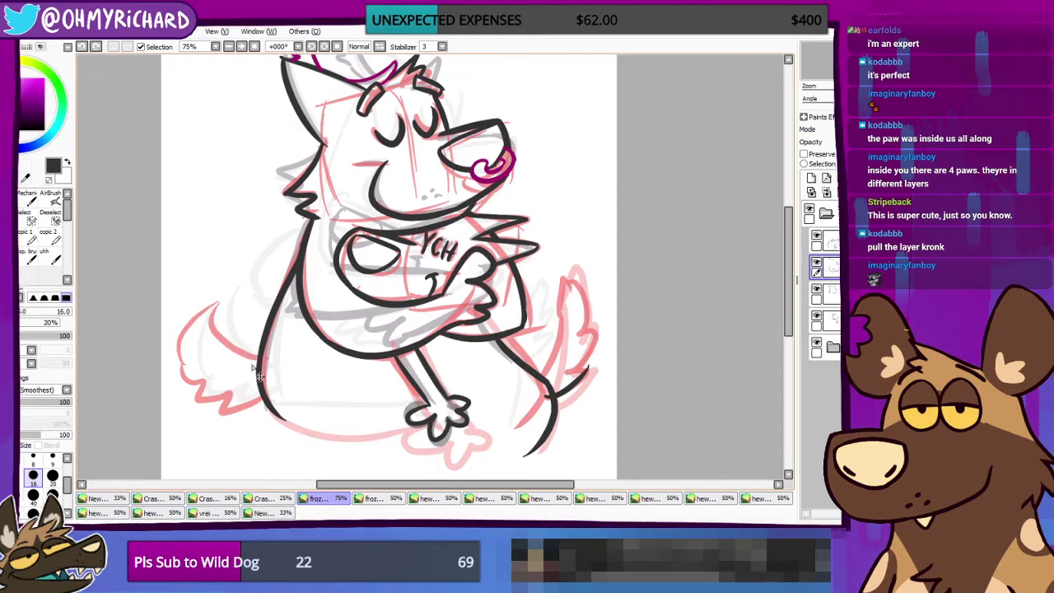
{"action": "left_click_drag", "start_coordinate": [260, 356], "coordinate": [210, 313]}
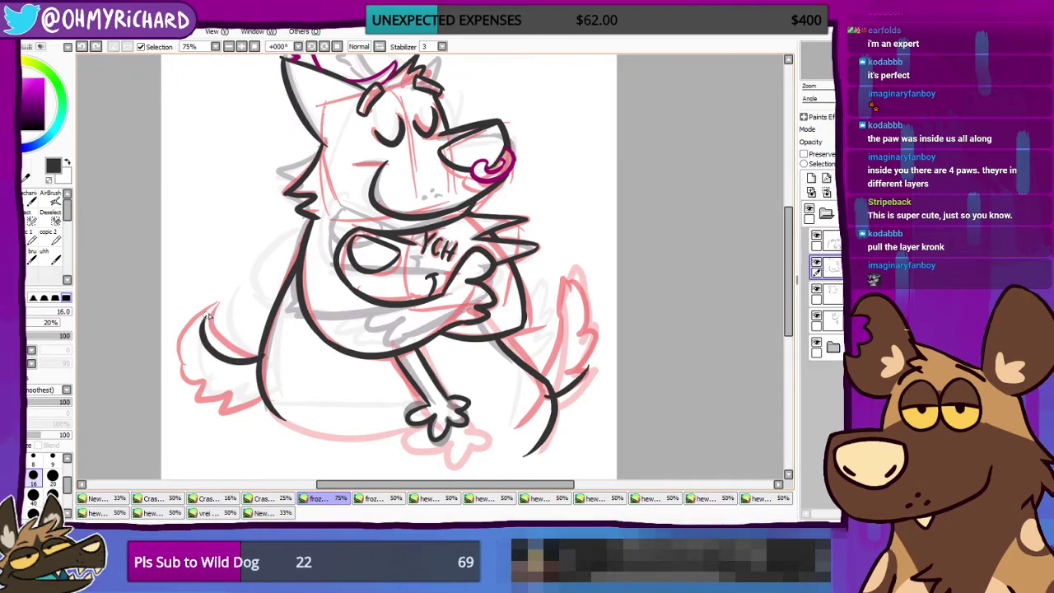
{"action": "key", "text": "ctrl+z"}
{"action": "mouse_move", "coordinate": [262, 356]}
{"action": "left_mouse_down"}
{"action": "mouse_move", "coordinate": [209, 342]}
{"action": "mouse_move", "coordinate": [212, 295]}
{"action": "left_mouse_up"}
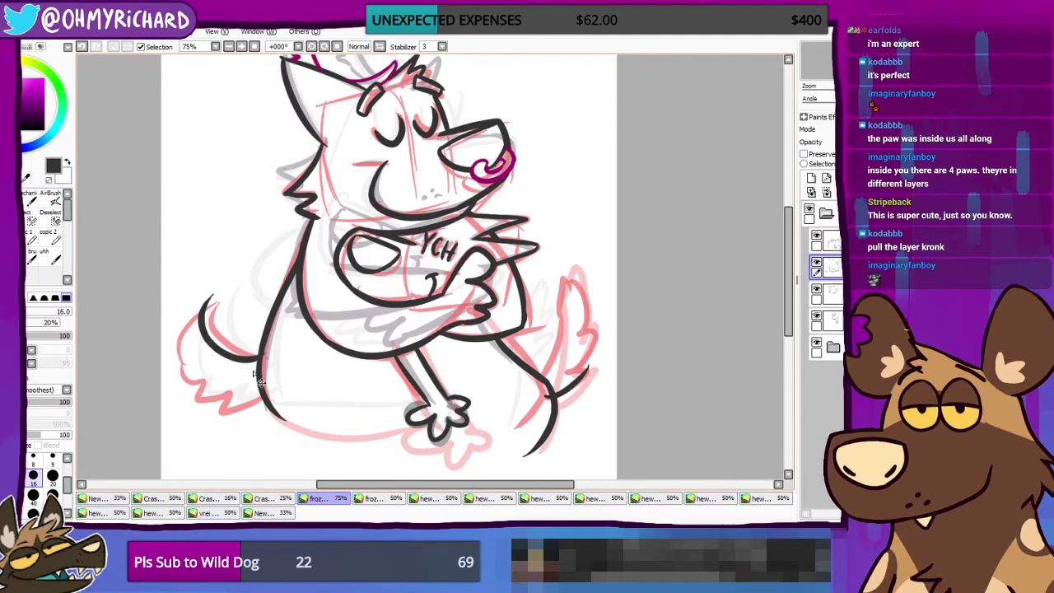
{"action": "left_click_drag", "start_coordinate": [260, 357], "coordinate": [218, 298]}
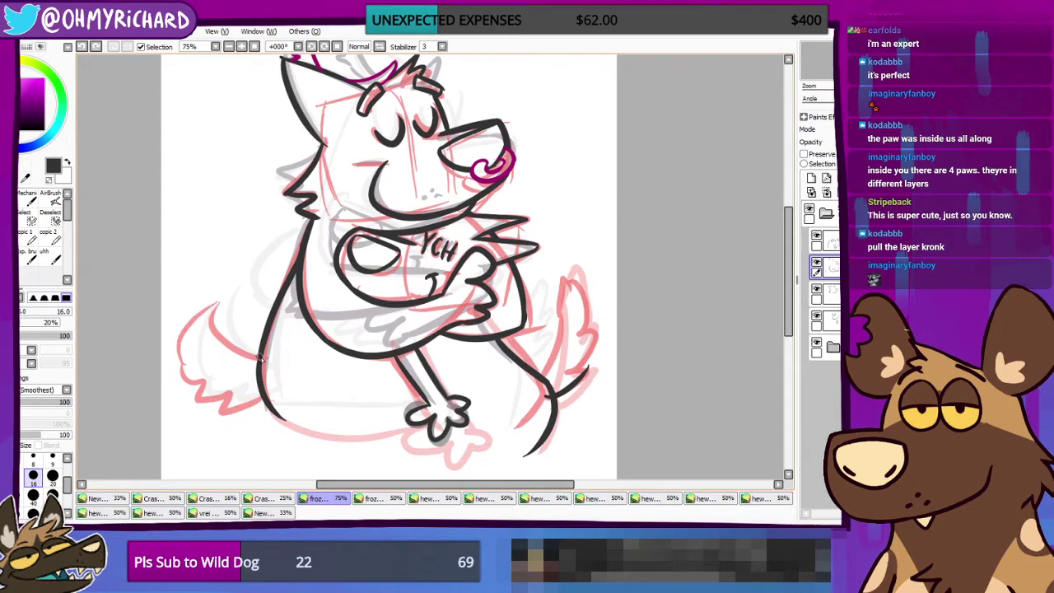
{"action": "mouse_move", "coordinate": [260, 357]}
{"action": "left_mouse_down"}
{"action": "mouse_move", "coordinate": [205, 347]}
{"action": "mouse_move", "coordinate": [231, 294]}
{"action": "left_mouse_up"}
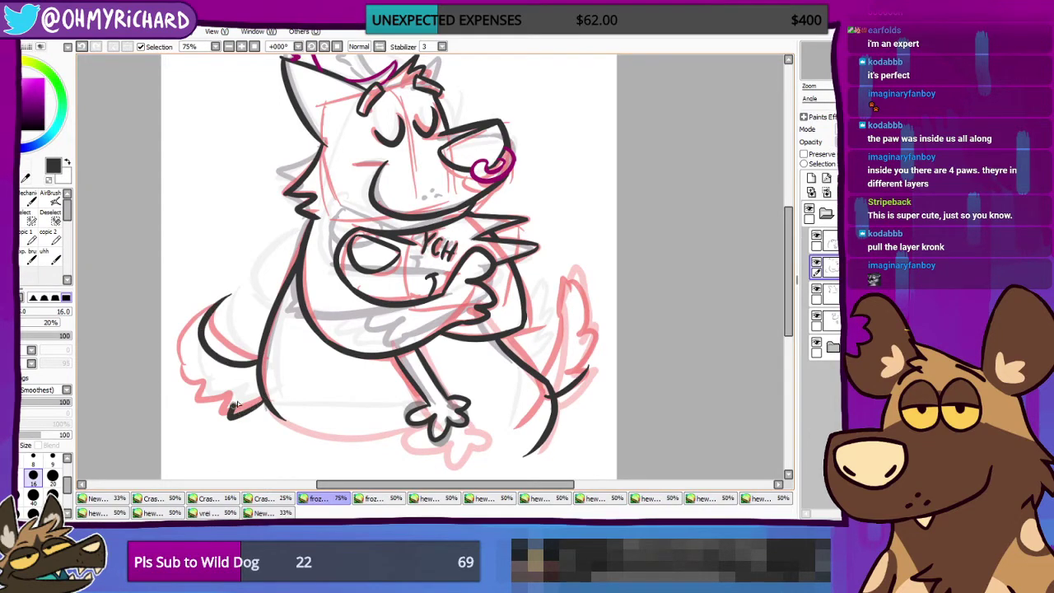
Step: Try to ink the tail's tufted lower edge and rounded outer side over the red sketch
{"action": "mouse_move", "coordinate": [236, 403]}
{"action": "left_mouse_down"}
{"action": "mouse_move", "coordinate": [203, 415]}
{"action": "mouse_move", "coordinate": [203, 384]}
{"action": "mouse_move", "coordinate": [174, 372]}
{"action": "left_mouse_up"}
{"action": "key", "text": "ctrl+z"}
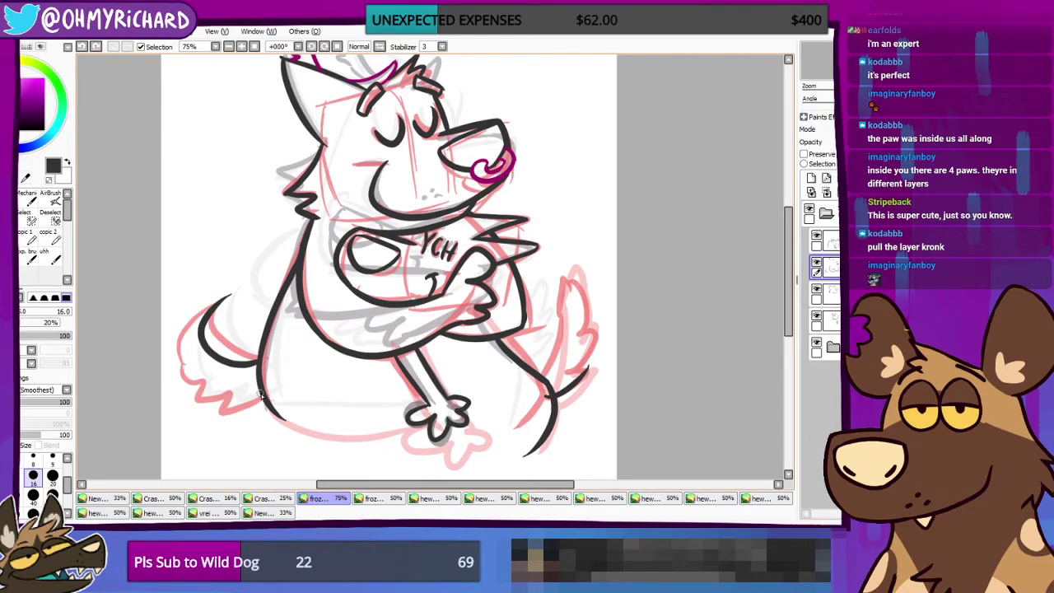
{"action": "mouse_move", "coordinate": [260, 398]}
{"action": "left_mouse_down"}
{"action": "mouse_move", "coordinate": [222, 412]}
{"action": "mouse_move", "coordinate": [197, 380]}
{"action": "left_mouse_up"}
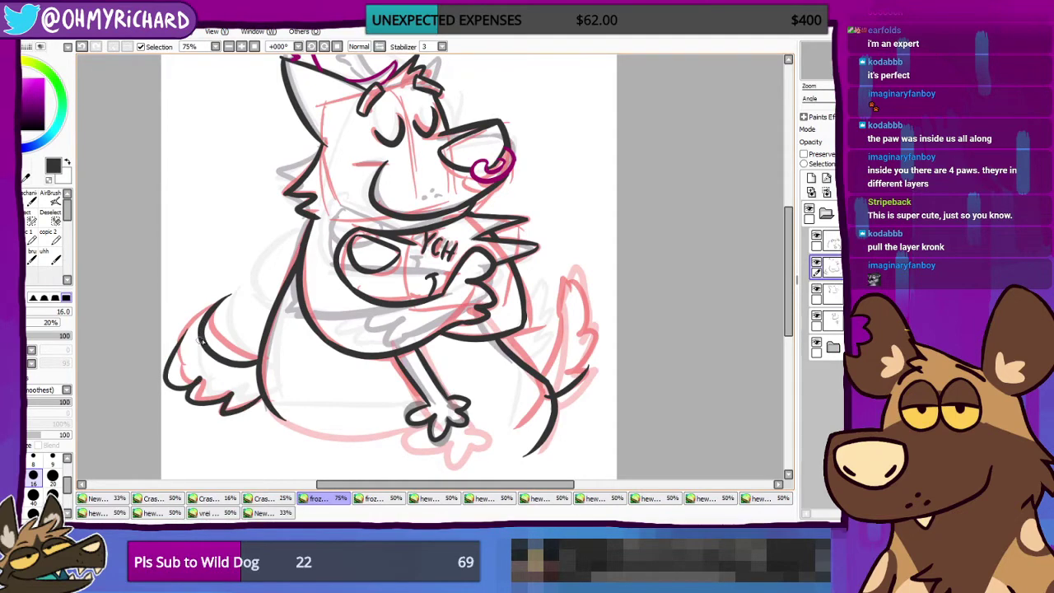
{"action": "key", "text": "ctrl+z"}
{"action": "mouse_move", "coordinate": [358, 390]}
{"action": "left_mouse_down"}
{"action": "mouse_move", "coordinate": [341, 353]}
{"action": "mouse_move", "coordinate": [363, 375]}
{"action": "left_mouse_up"}
{"action": "left_click", "coordinate": [825, 213]}
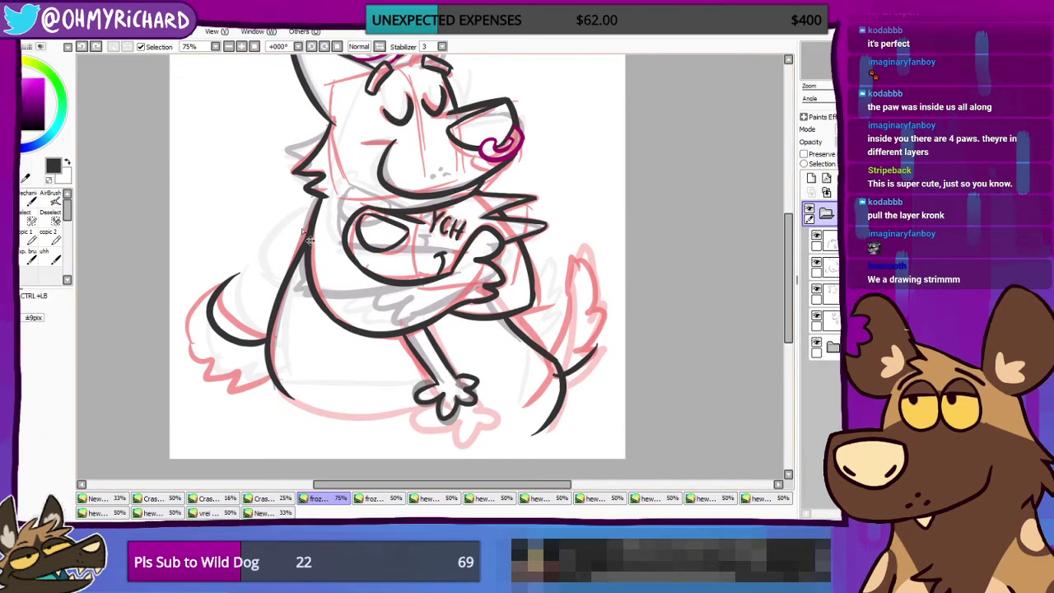
{"action": "scroll", "coordinate": [321, 261], "scroll_direction": "down", "scroll_amount": 2}
{"action": "scroll", "coordinate": [321, 261], "scroll_direction": "up", "scroll_amount": 1}
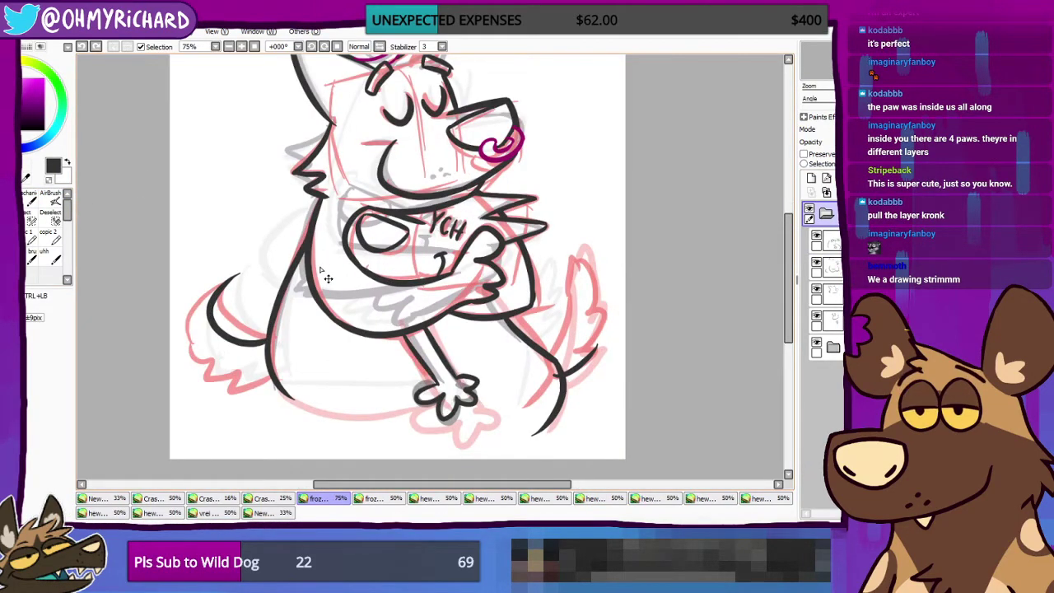
{"action": "mouse_move", "coordinate": [325, 277]}
{"action": "left_mouse_down"}
{"action": "mouse_move", "coordinate": [306, 232]}
{"action": "mouse_move", "coordinate": [316, 340]}
{"action": "mouse_move", "coordinate": [294, 274]}
{"action": "mouse_move", "coordinate": [358, 299]}
{"action": "left_mouse_up"}
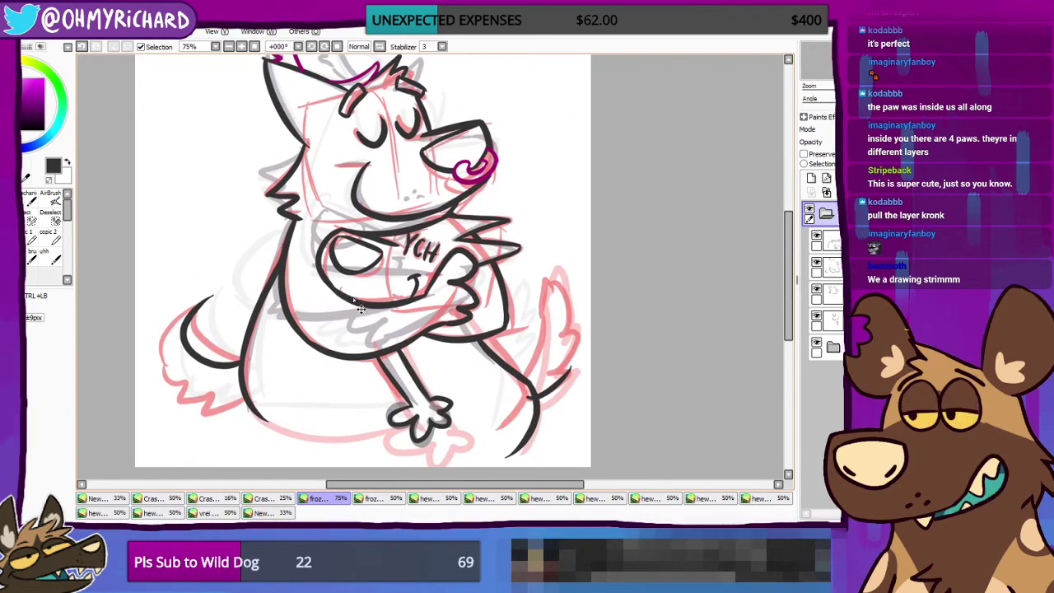
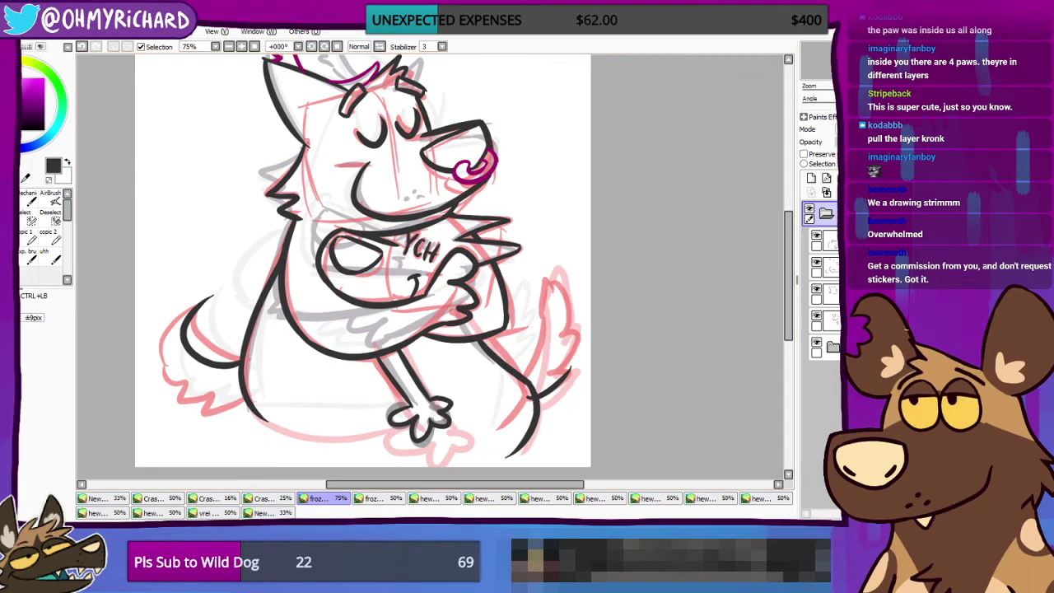
Step: Open the sketch containing two canine heads and examine both heads up close
{"action": "left_click", "coordinate": [212, 512]}
{"action": "left_click", "coordinate": [162, 511]}
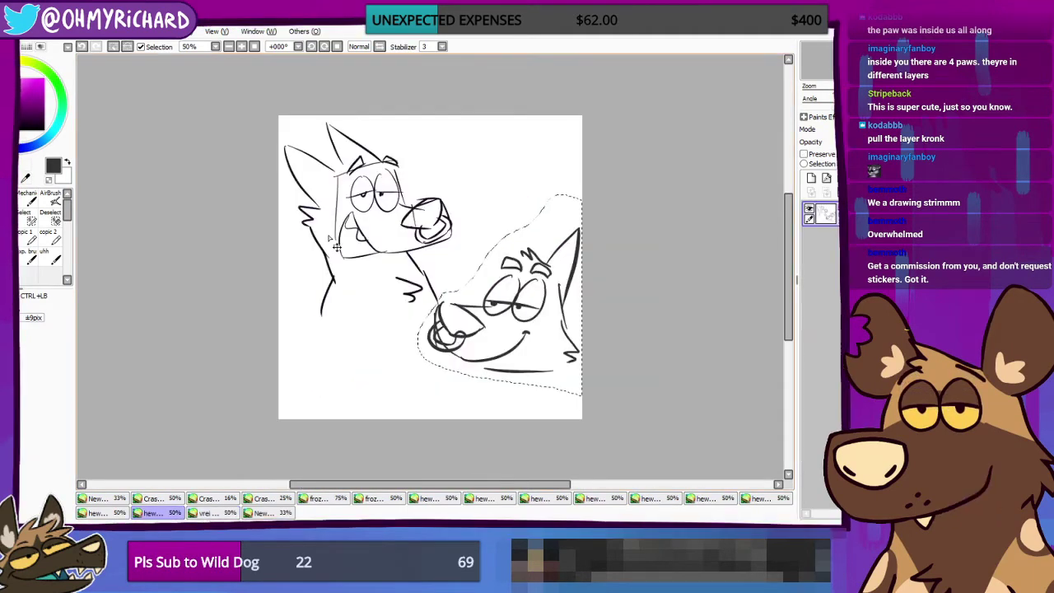
{"action": "scroll", "coordinate": [362, 208], "scroll_direction": "up", "scroll_amount": 3}
{"action": "left_click_drag", "start_coordinate": [391, 260], "coordinate": [531, 400]}
{"action": "scroll", "coordinate": [530, 402], "scroll_direction": "down", "scroll_amount": 1}
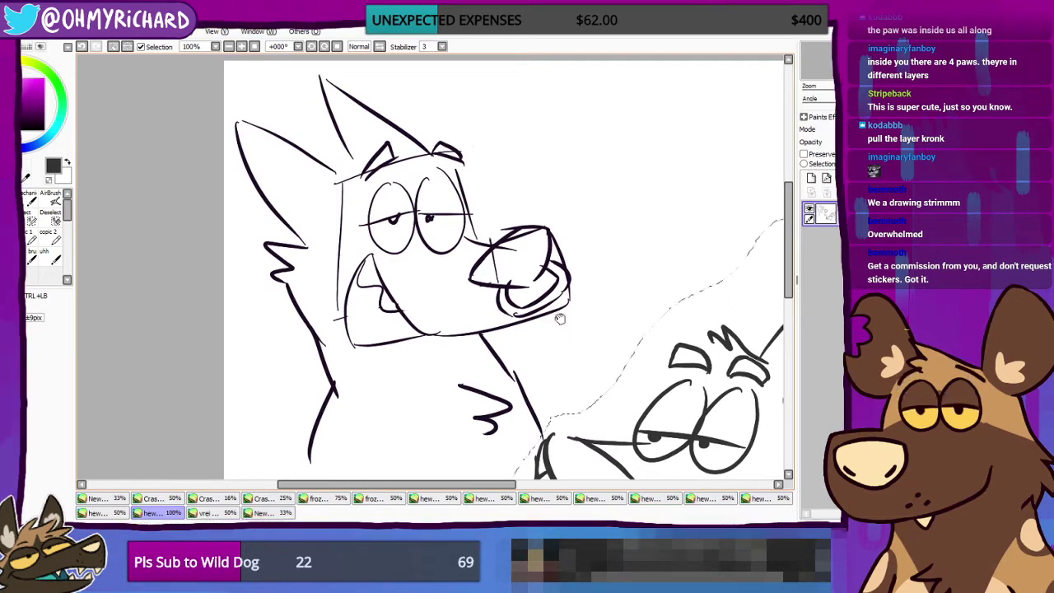
{"action": "left_click_drag", "start_coordinate": [559, 319], "coordinate": [407, 206]}
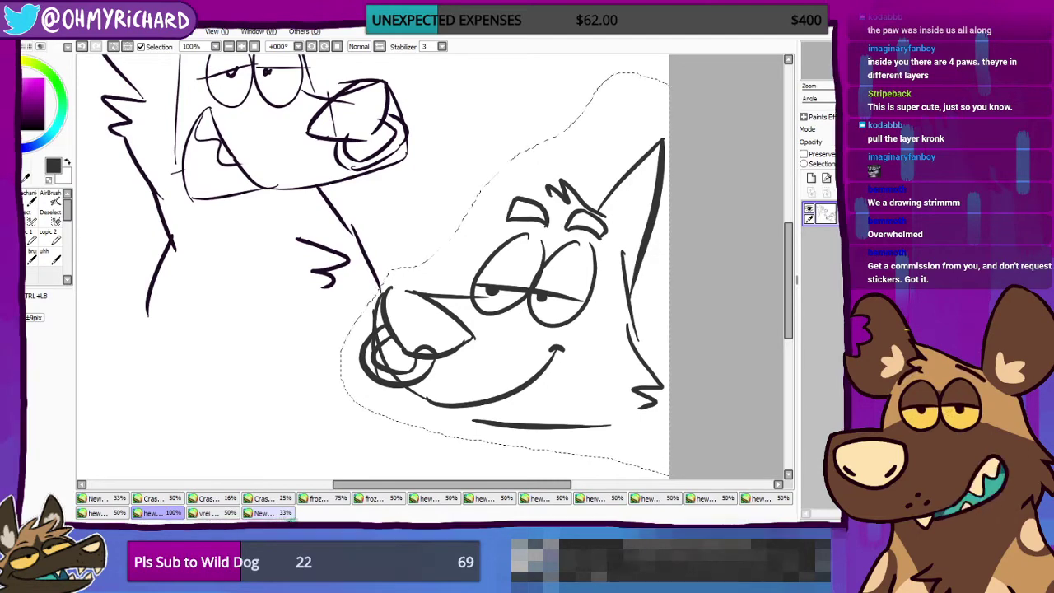
Step: Look through the open drawings of the starry scene, blue wolf, close-up face, bear and panda
{"action": "left_click", "coordinate": [271, 512]}
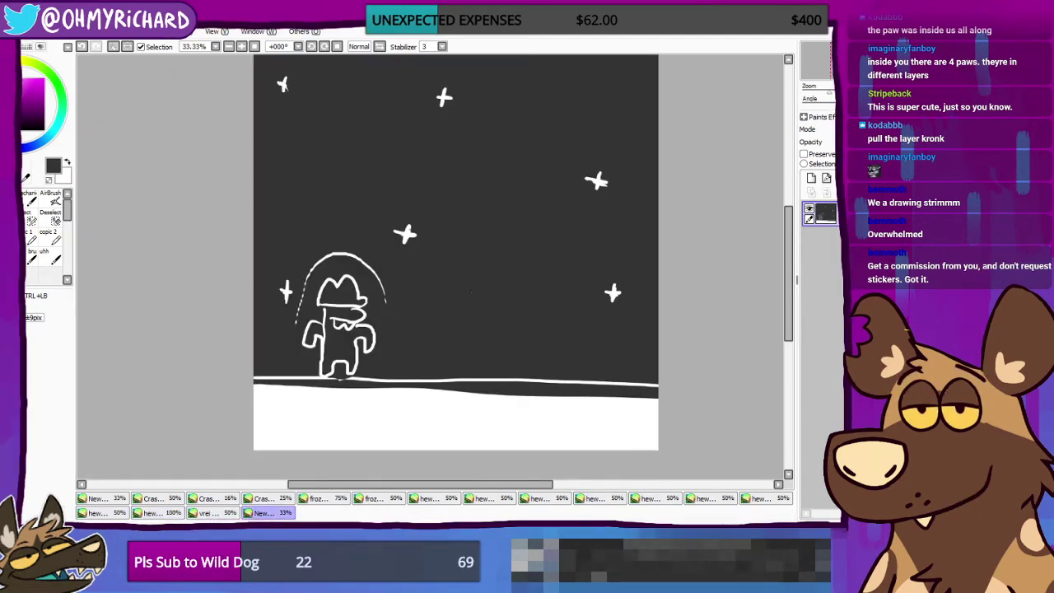
{"action": "left_click", "coordinate": [207, 512]}
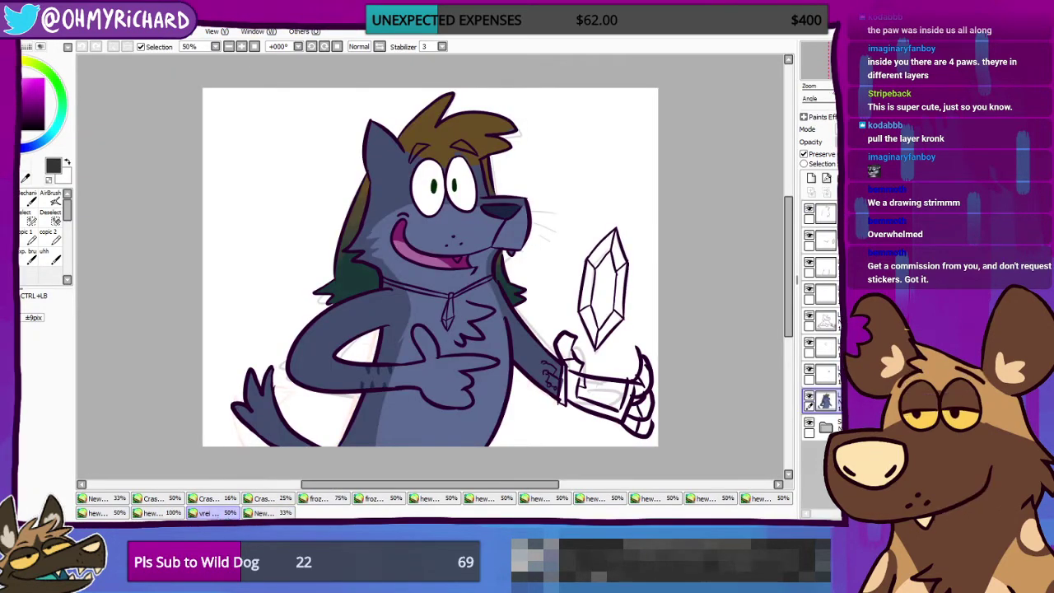
{"action": "left_click", "coordinate": [115, 513]}
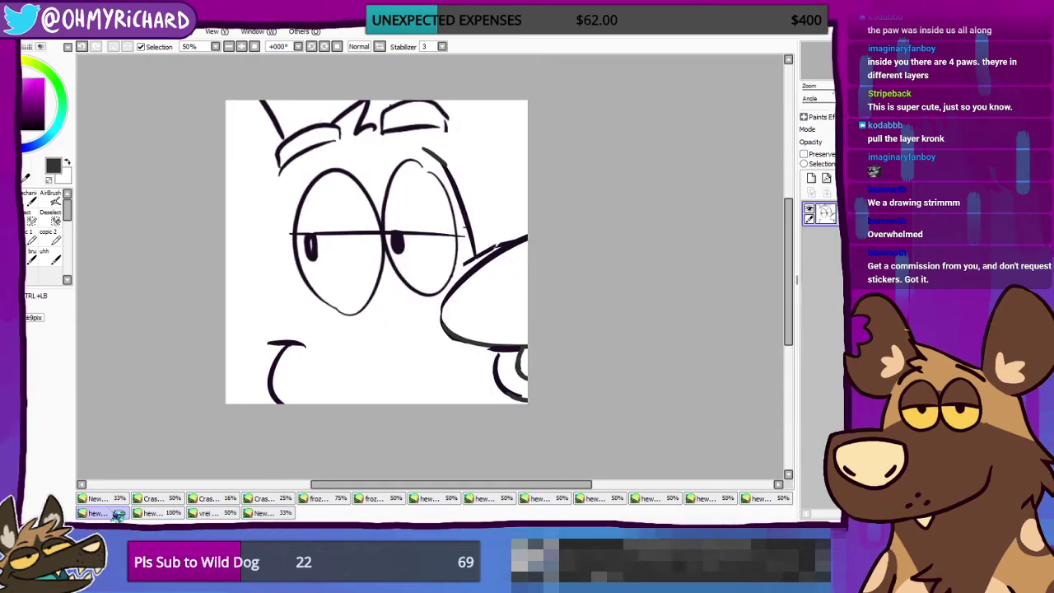
{"action": "left_click", "coordinate": [208, 498]}
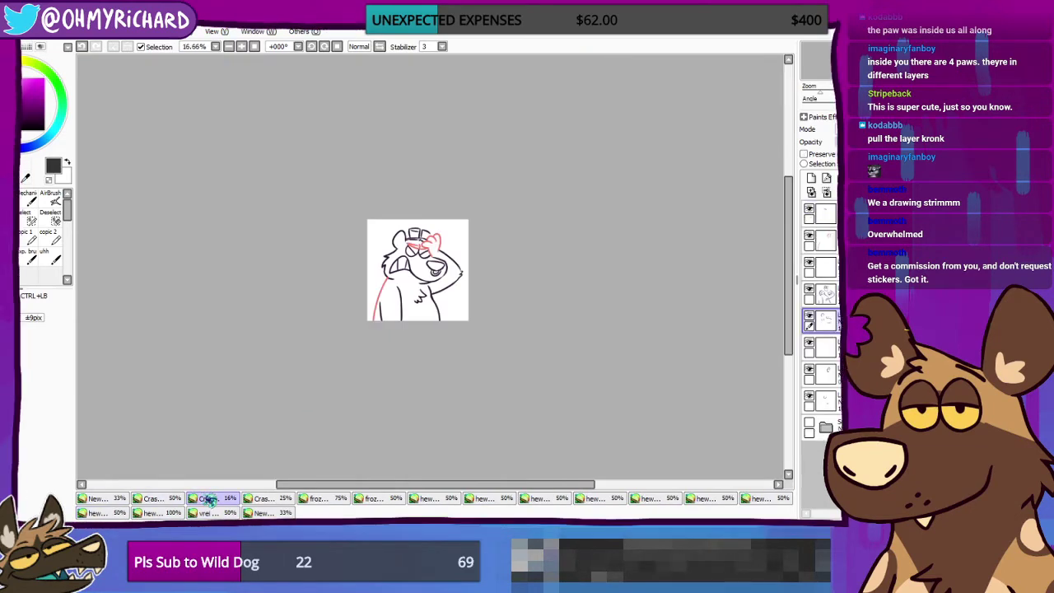
{"action": "left_click", "coordinate": [260, 498]}
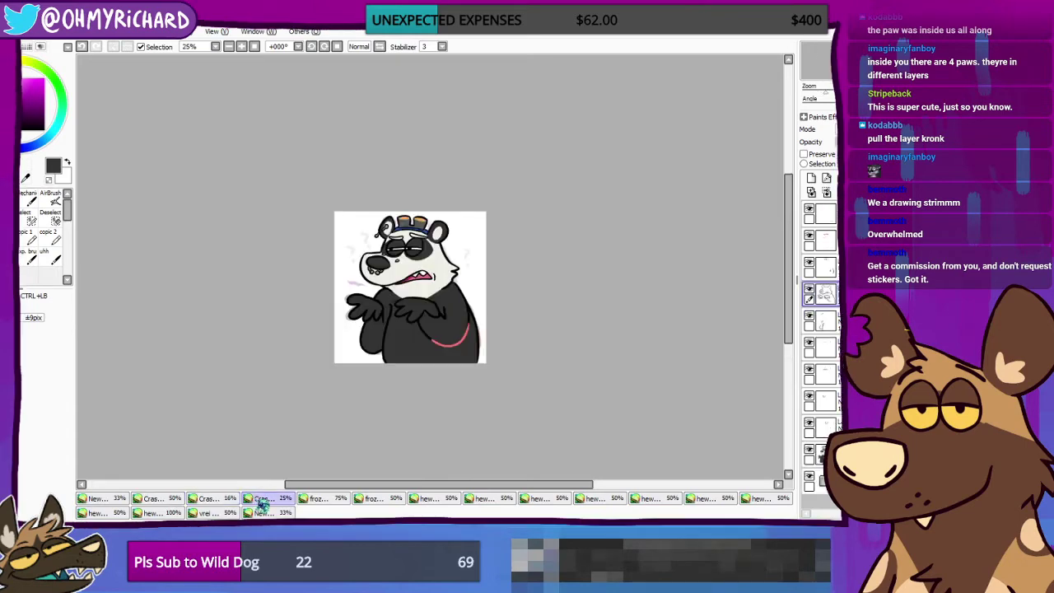
Step: Return to the bear line drawing with the raised paw and examine its line work up close
{"action": "left_click", "coordinate": [236, 497]}
{"action": "scroll", "coordinate": [446, 292], "scroll_direction": "up", "scroll_amount": 3}
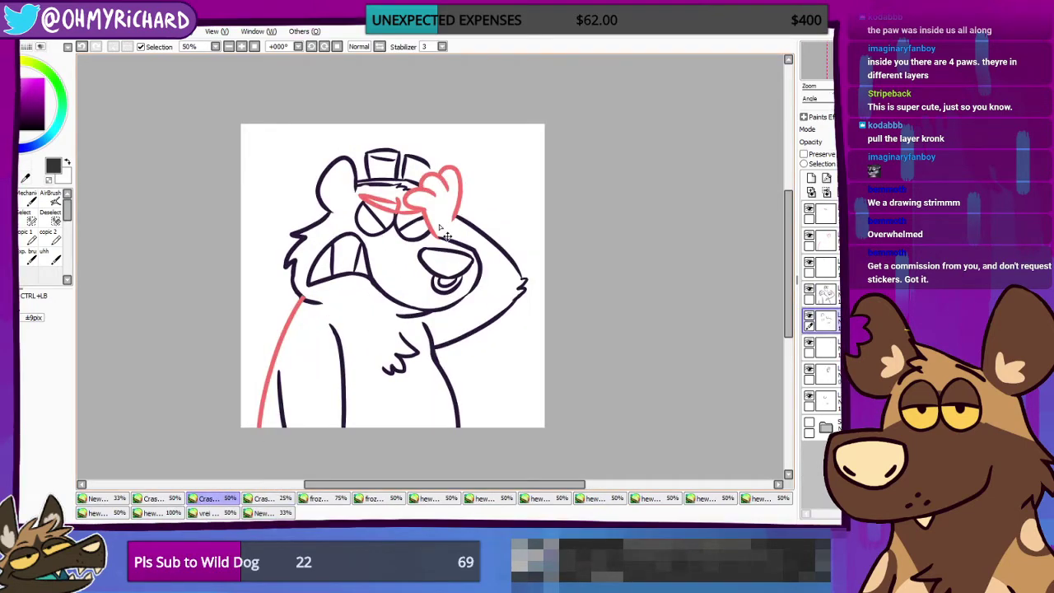
{"action": "scroll", "coordinate": [482, 95], "scroll_direction": "up", "scroll_amount": 2}
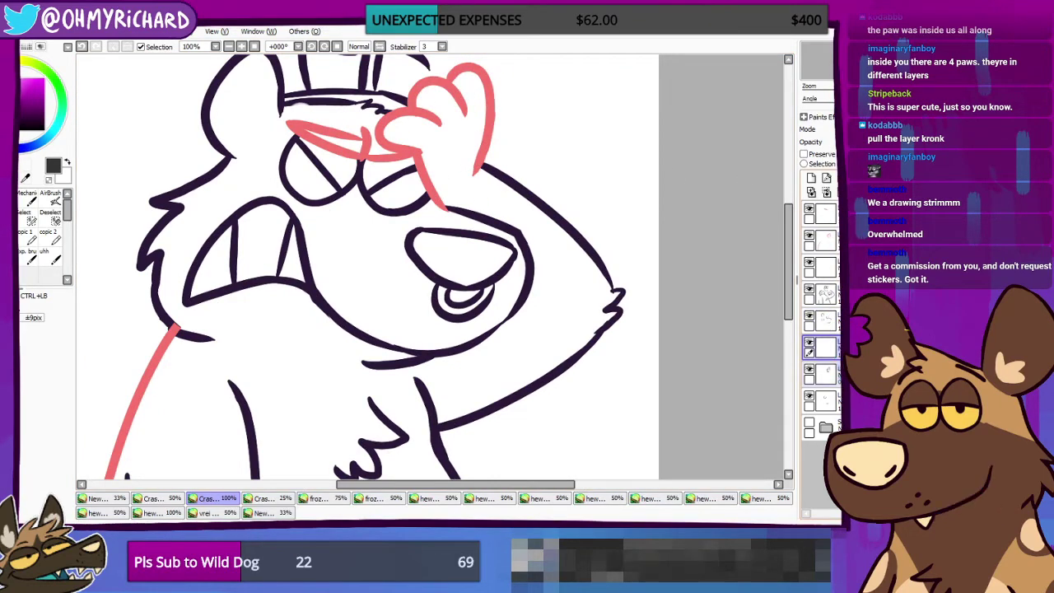
{"action": "left_click", "coordinate": [826, 372]}
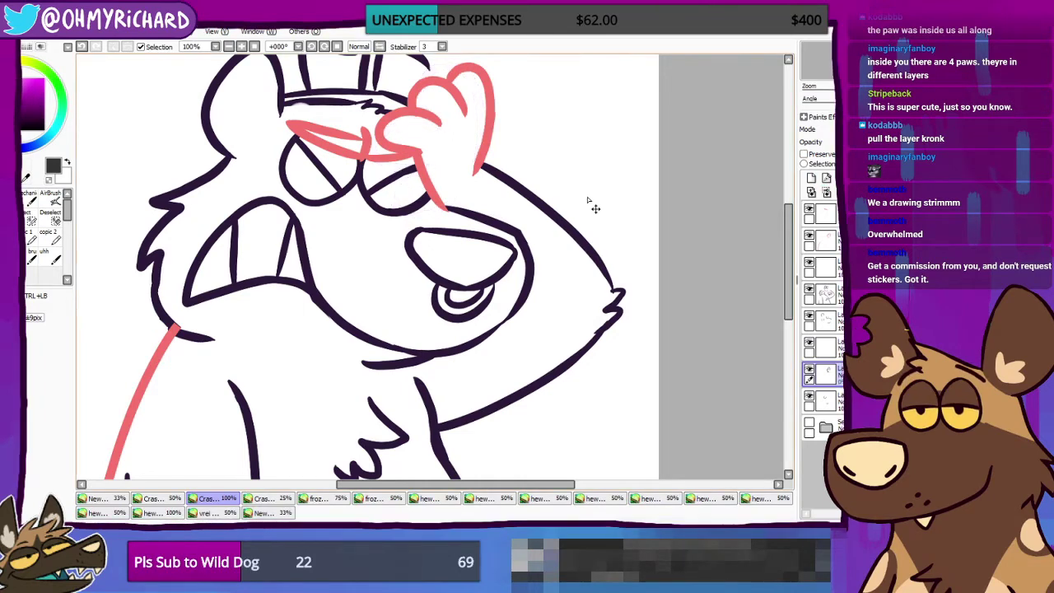
{"action": "key", "text": "Page_Down"}
{"action": "key", "text": "Page_Down"}
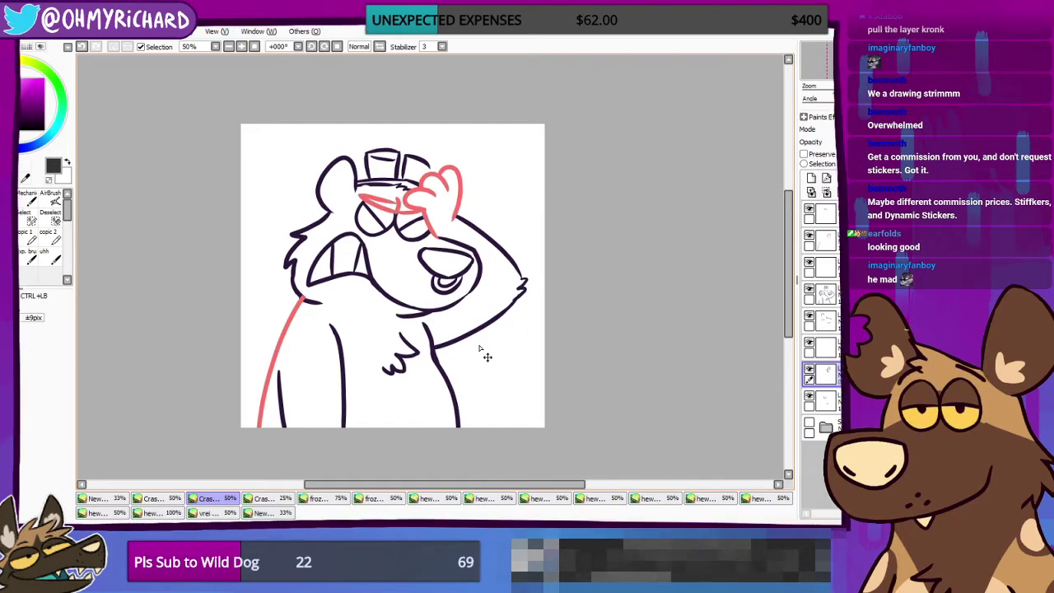
Step: Compare the panda, seated canine, red reclining-figure sketch and wide-eyed face drawings, ending on the reclining figure
{"action": "left_click", "coordinate": [265, 499]}
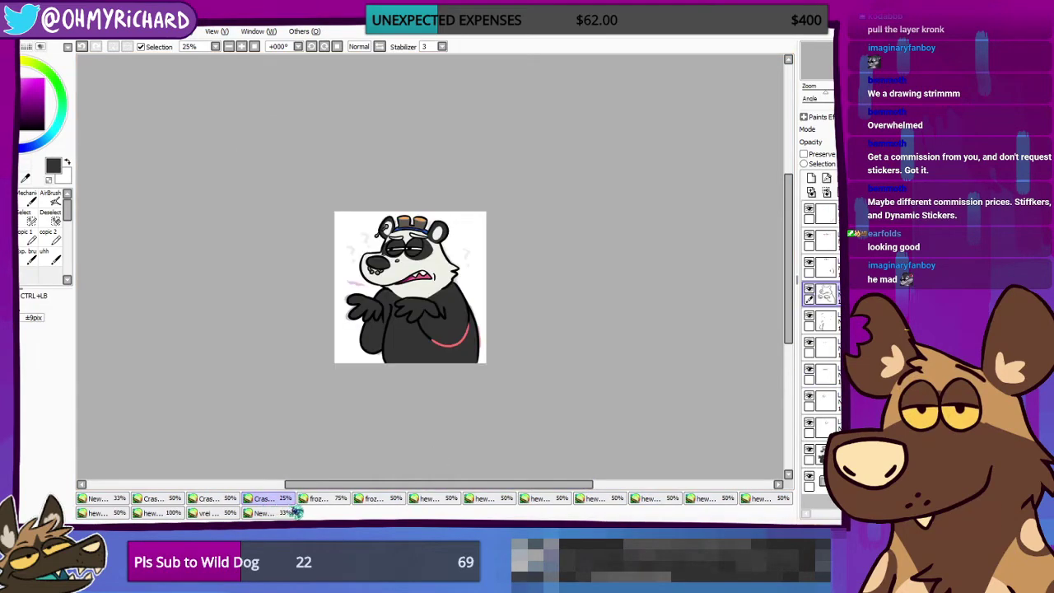
{"action": "left_click", "coordinate": [317, 498]}
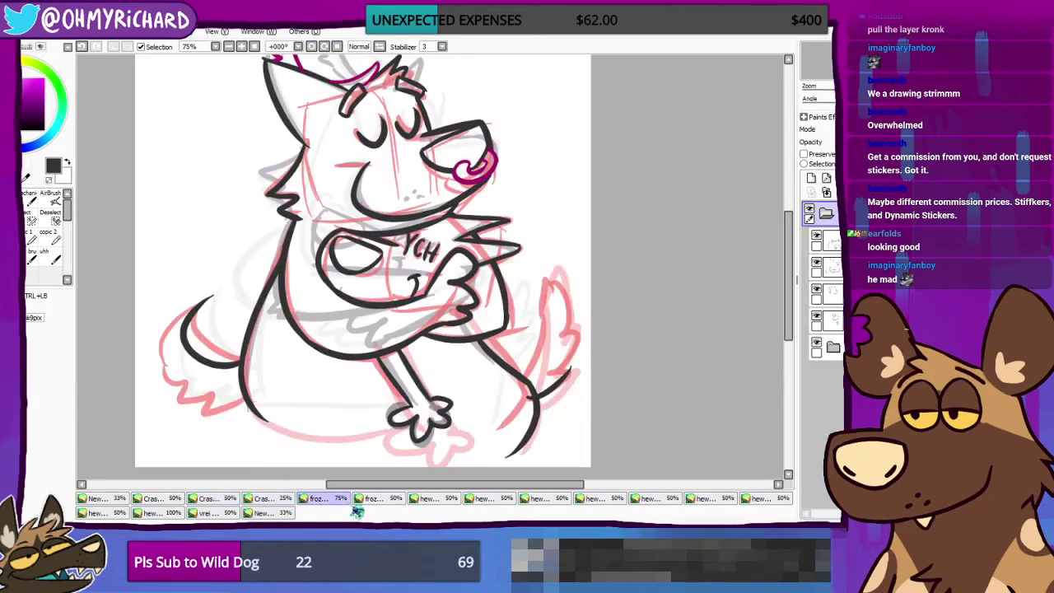
{"action": "left_click", "coordinate": [396, 499]}
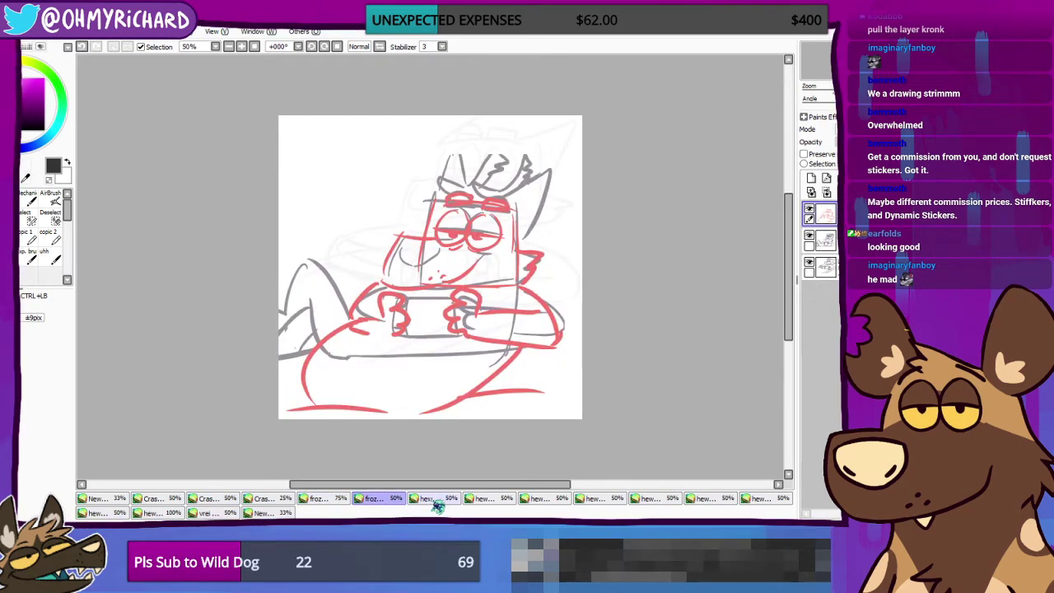
{"action": "left_click", "coordinate": [433, 500]}
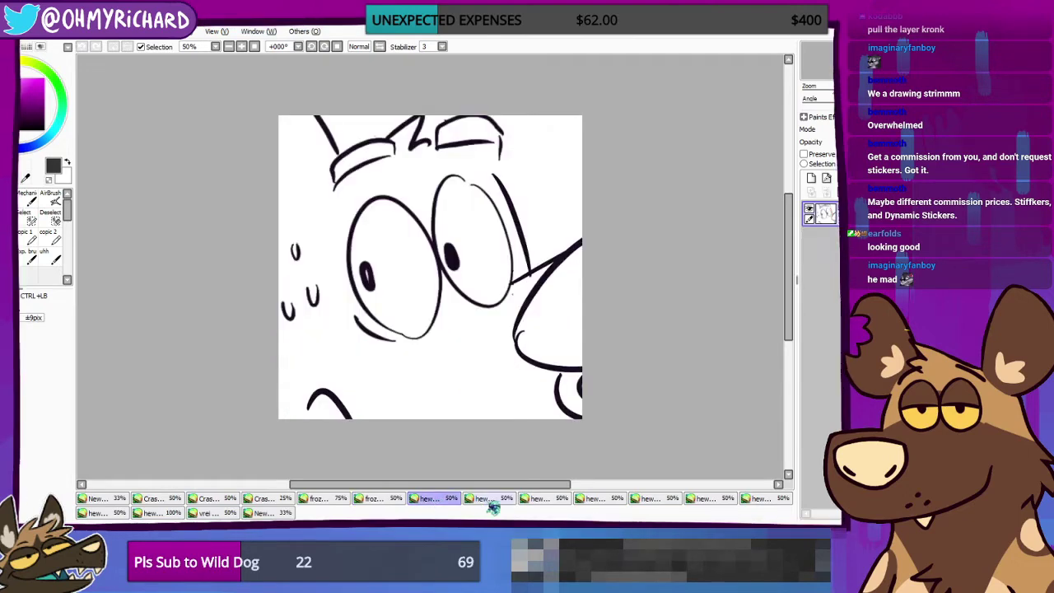
{"action": "left_click", "coordinate": [370, 500]}
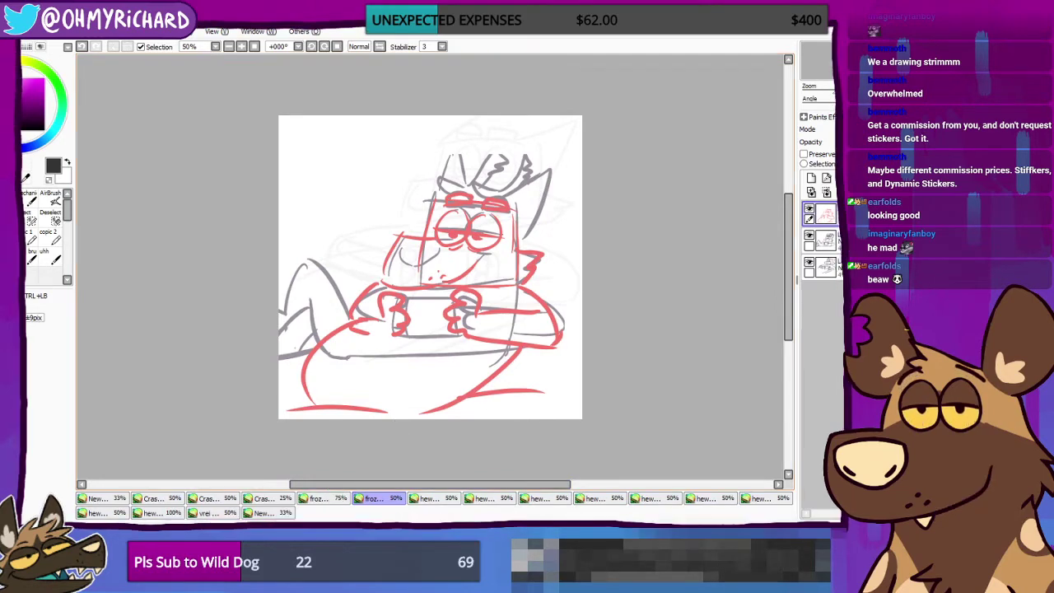
Step: Switch back to the seated canine drawing, toggle the two upper line layers to tell them apart, and activate the second
{"action": "left_click", "coordinate": [311, 499]}
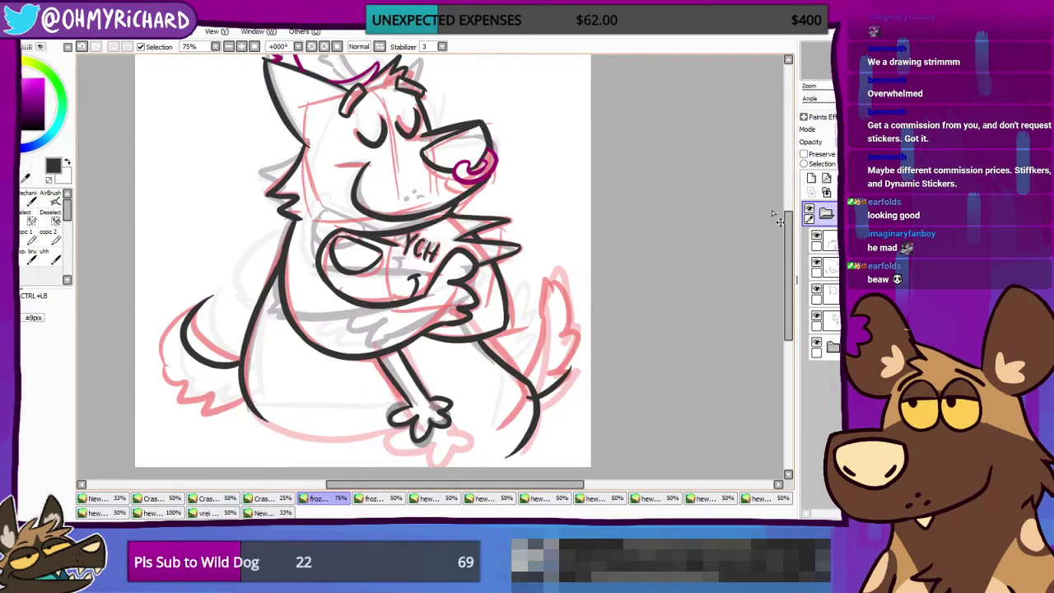
{"action": "left_click", "coordinate": [817, 236]}
{"action": "left_click", "coordinate": [817, 236]}
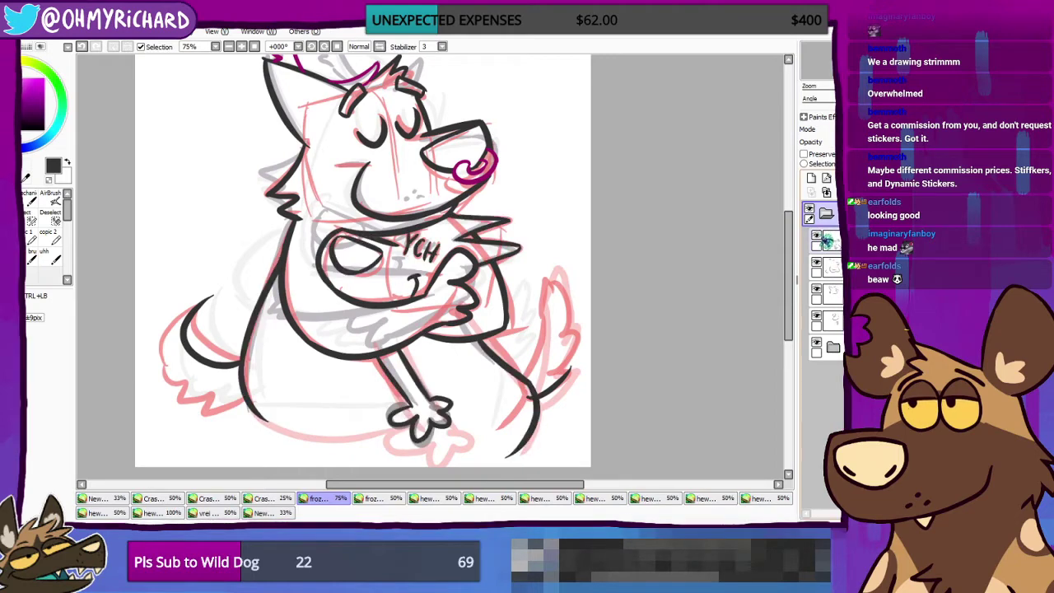
{"action": "left_click", "coordinate": [817, 236]}
{"action": "left_click", "coordinate": [816, 236]}
{"action": "left_click", "coordinate": [816, 262]}
{"action": "left_click", "coordinate": [817, 263]}
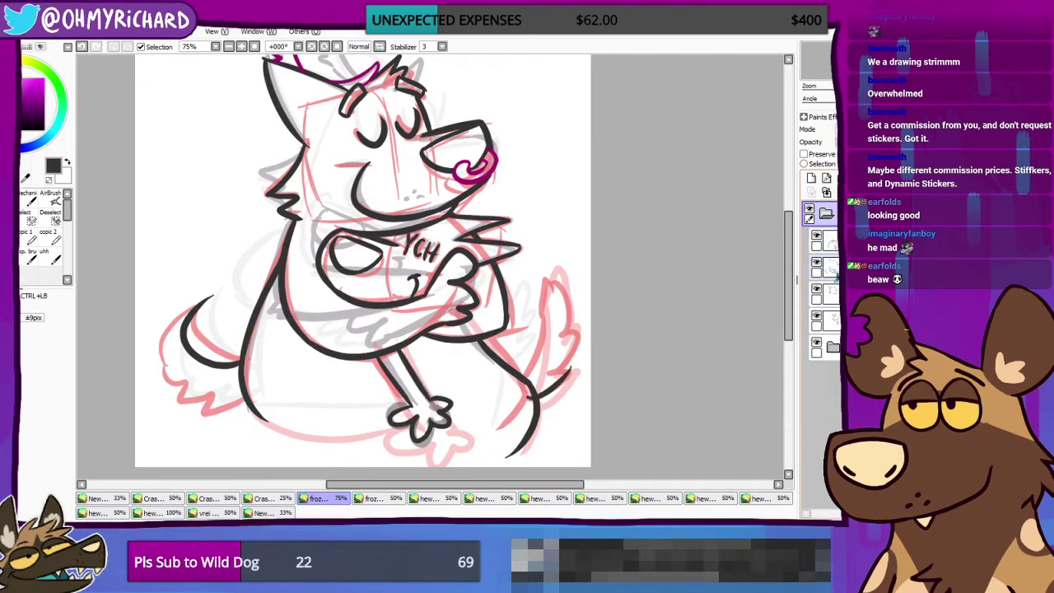
Step: Erase the short curved line running from the lower leg into the upright tufted tail sketch, and switch back to the inking brush
{"action": "left_click", "coordinate": [25, 212]}
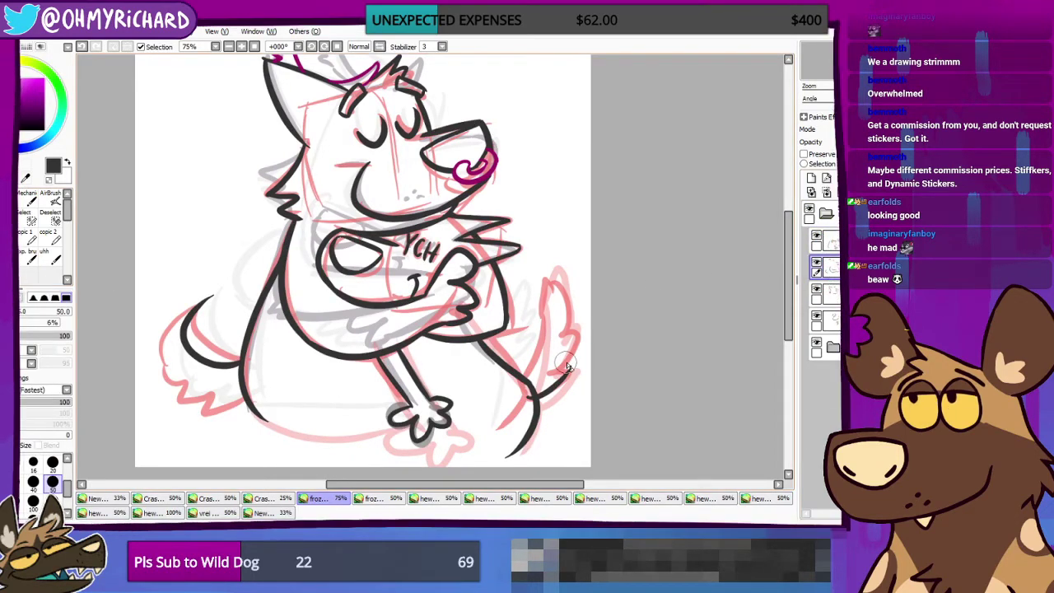
{"action": "left_click", "coordinate": [29, 202]}
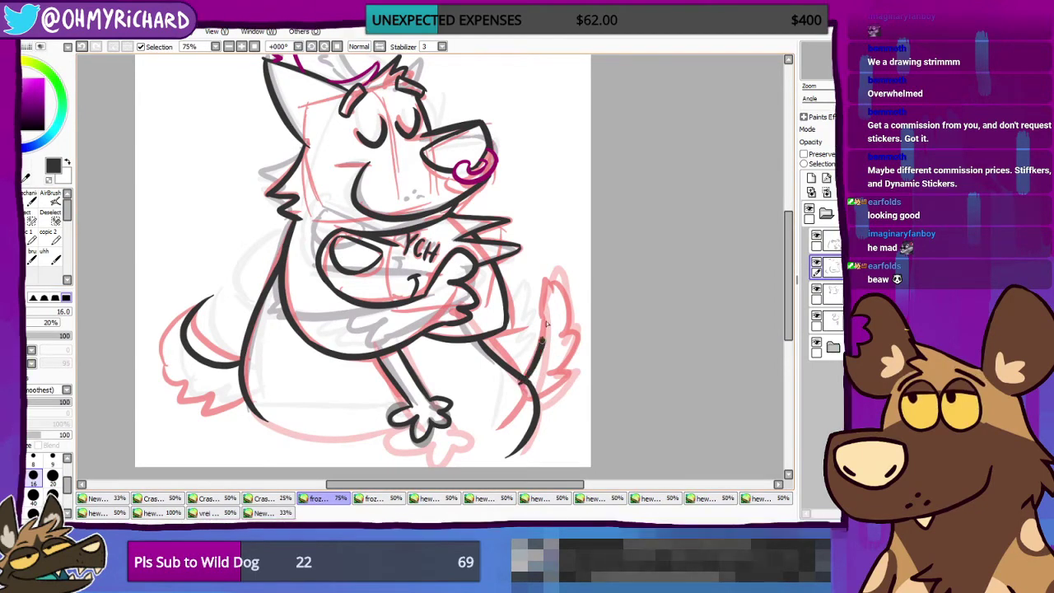
Step: Try to ink the upright tail's inner curve and tufted outer edge over the red sketch, and undo the strokes
{"action": "mouse_move", "coordinate": [541, 338]}
{"action": "left_mouse_down"}
{"action": "mouse_move", "coordinate": [540, 309]}
{"action": "mouse_move", "coordinate": [532, 355]}
{"action": "left_mouse_up"}
{"action": "mouse_move", "coordinate": [541, 290]}
{"action": "left_mouse_down"}
{"action": "mouse_move", "coordinate": [555, 391]}
{"action": "mouse_move", "coordinate": [559, 376]}
{"action": "mouse_move", "coordinate": [567, 384]}
{"action": "mouse_move", "coordinate": [555, 373]}
{"action": "mouse_move", "coordinate": [568, 370]}
{"action": "mouse_move", "coordinate": [530, 394]}
{"action": "mouse_move", "coordinate": [562, 387]}
{"action": "mouse_move", "coordinate": [551, 374]}
{"action": "mouse_move", "coordinate": [560, 377]}
{"action": "mouse_move", "coordinate": [528, 393]}
{"action": "mouse_move", "coordinate": [568, 378]}
{"action": "mouse_move", "coordinate": [556, 378]}
{"action": "mouse_move", "coordinate": [576, 344]}
{"action": "left_mouse_up"}
{"action": "key", "text": "ctrl+z"}
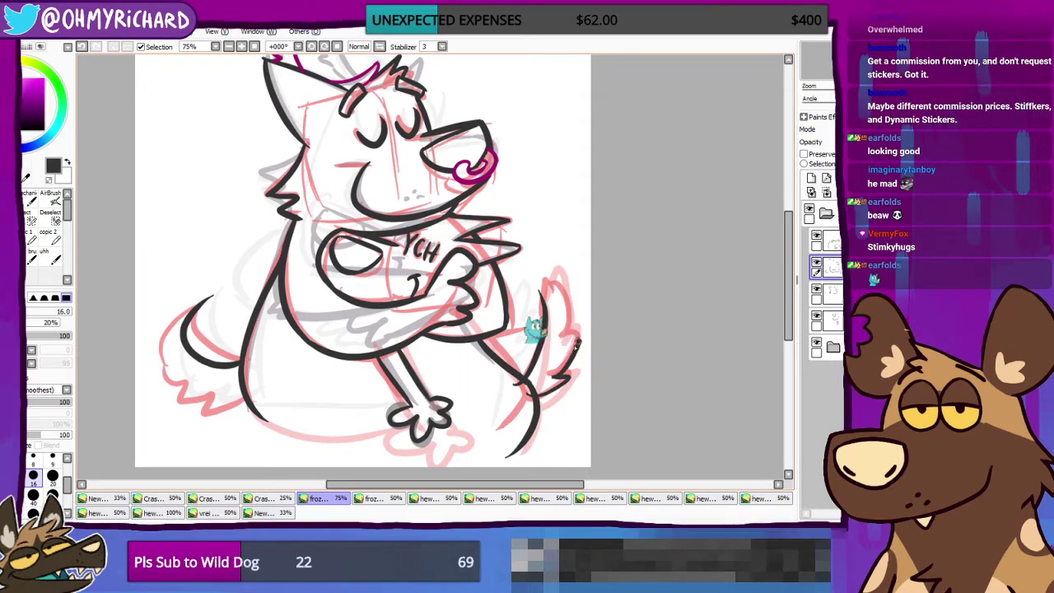
{"action": "left_click_drag", "start_coordinate": [556, 382], "coordinate": [572, 349]}
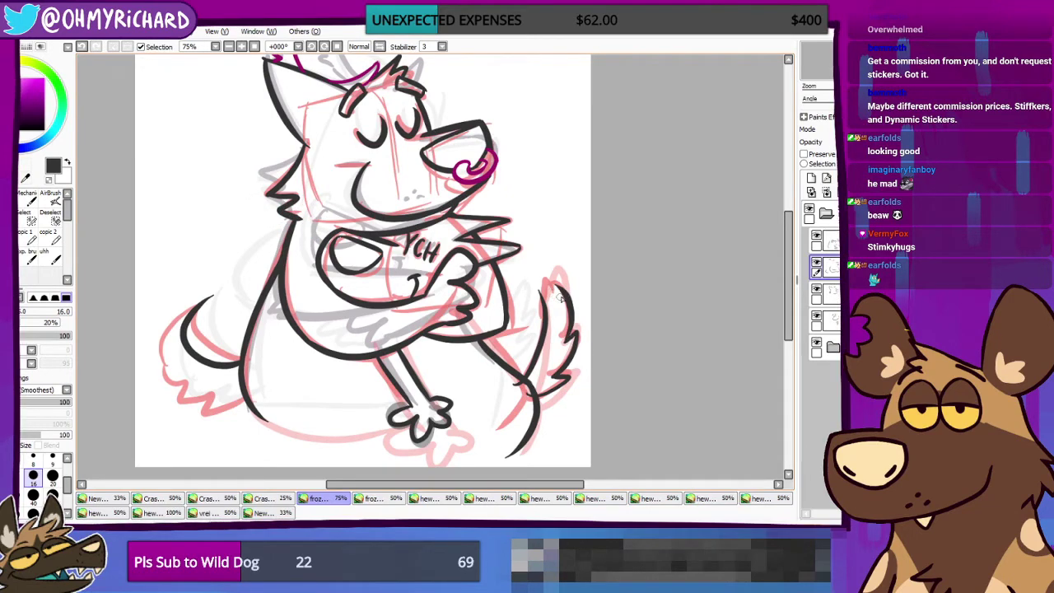
{"action": "key", "text": "ctrl+z"}
{"action": "key", "text": "ctrl+z"}
{"action": "key", "text": "ctrl+z"}
Step: Ink the upright tail's inner base curve, tufted outer edge and rounded tip, undoing the strokes that miss
{"action": "left_click_drag", "start_coordinate": [542, 295], "coordinate": [538, 368]}
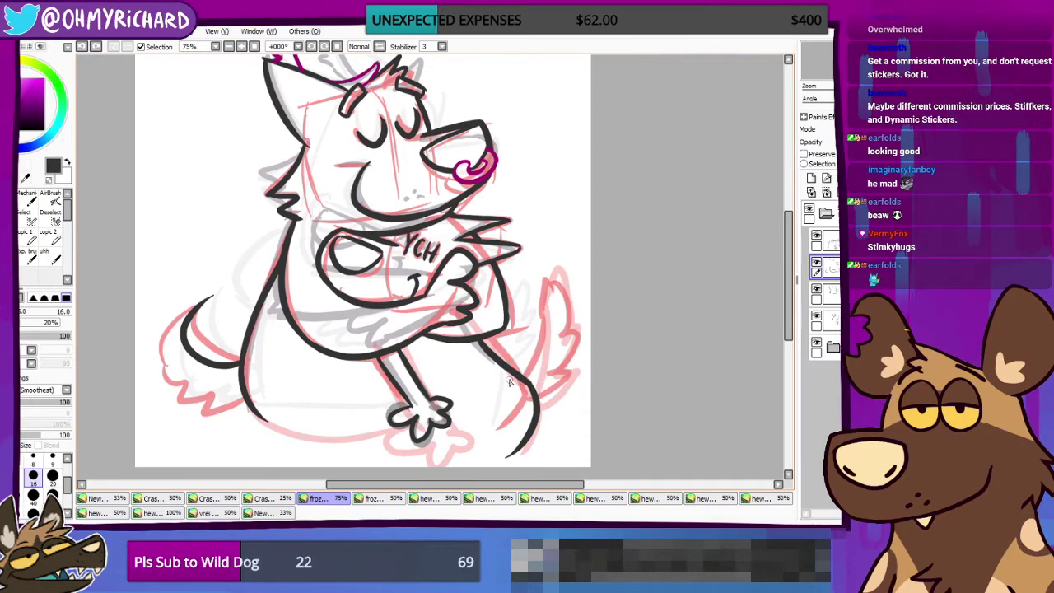
{"action": "left_click_drag", "start_coordinate": [543, 303], "coordinate": [520, 377]}
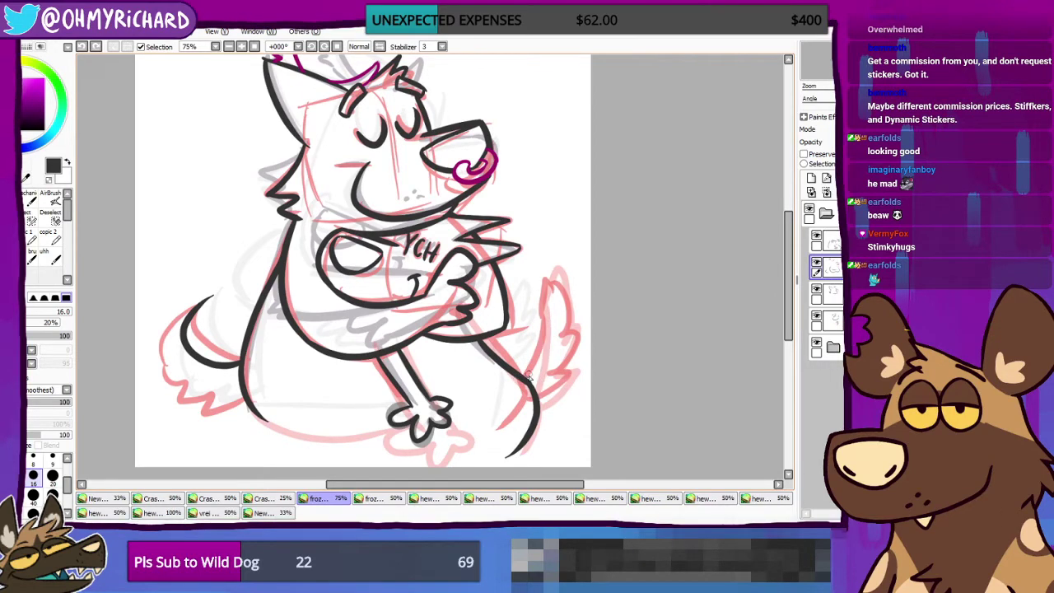
{"action": "left_click_drag", "start_coordinate": [575, 344], "coordinate": [561, 378]}
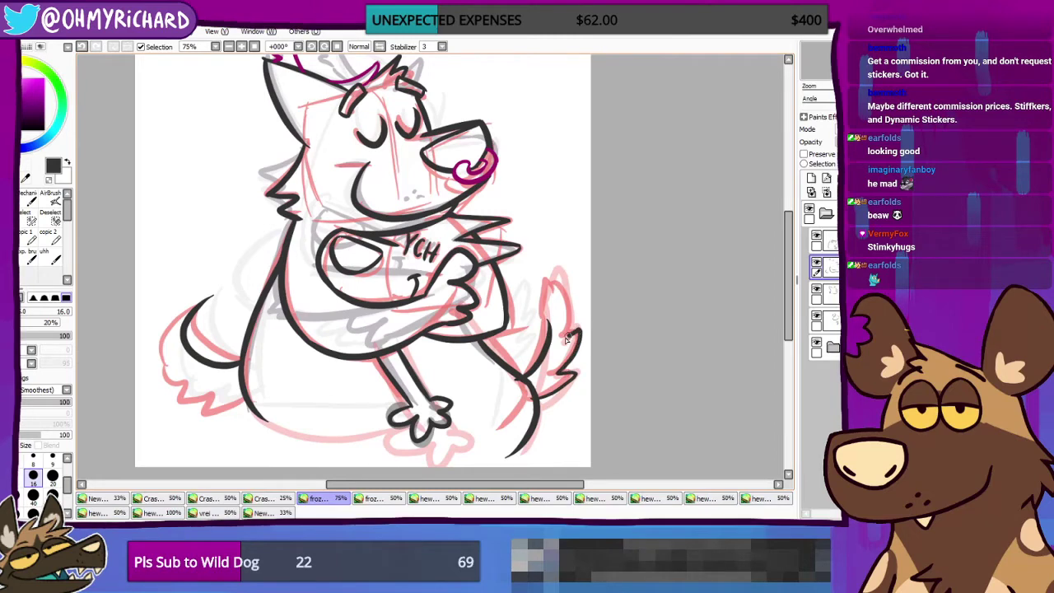
{"action": "left_click_drag", "start_coordinate": [553, 303], "coordinate": [548, 351]}
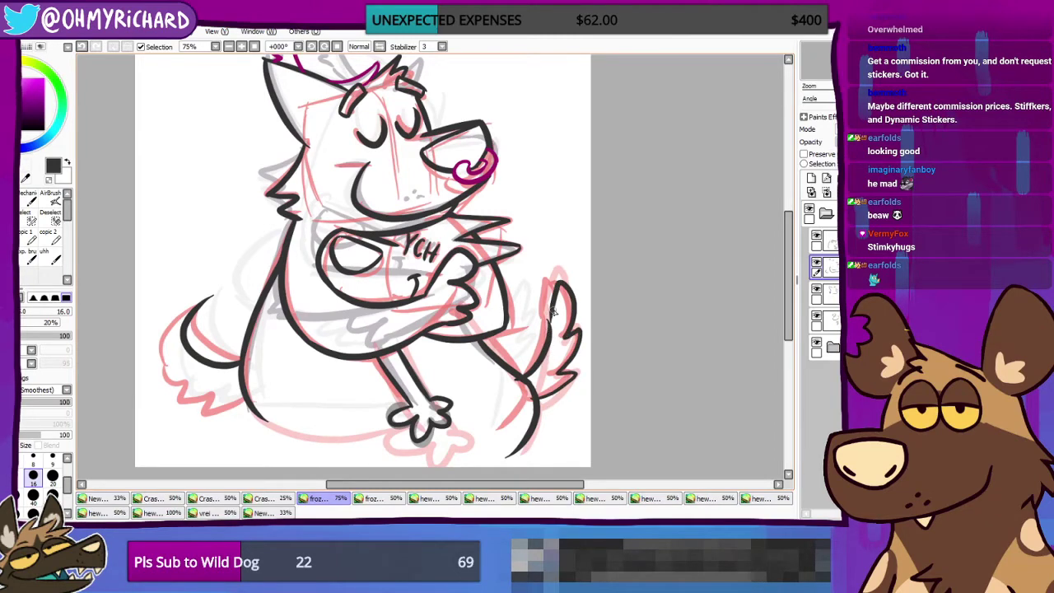
{"action": "left_click_drag", "start_coordinate": [554, 311], "coordinate": [544, 349]}
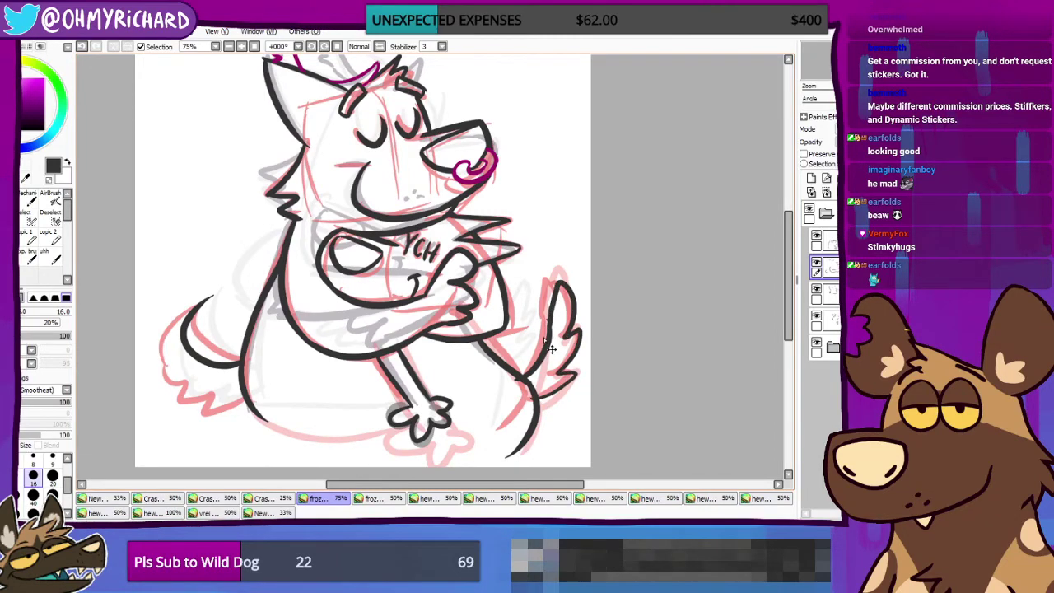
{"action": "key", "text": "ctrl+z"}
{"action": "left_click_drag", "start_coordinate": [553, 308], "coordinate": [540, 351]}
{"action": "key", "text": "ctrl+z"}
{"action": "key", "text": "ctrl+z"}
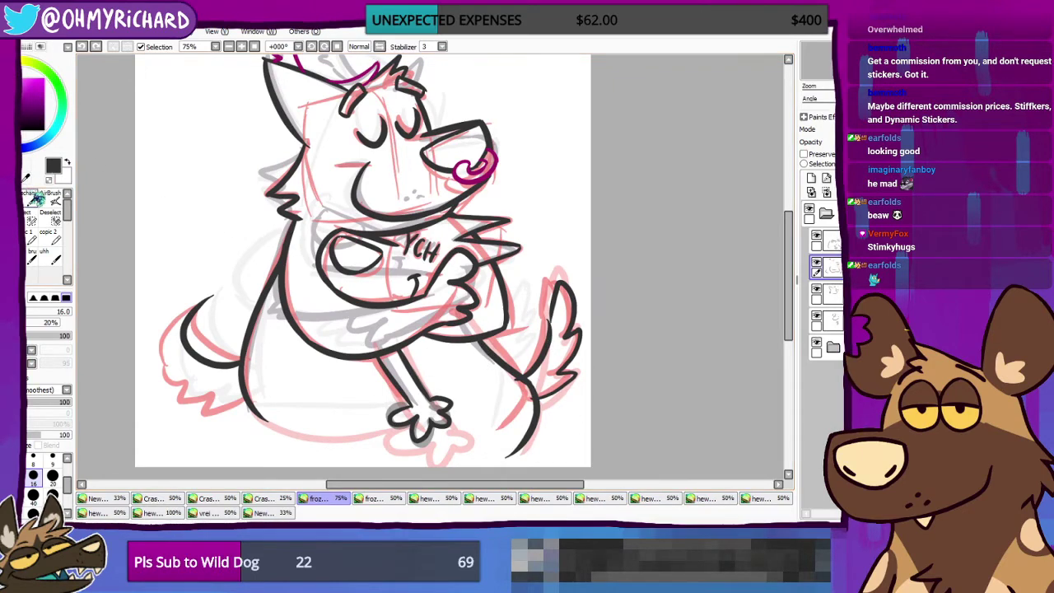
Step: Lasso the tail tip's inner line, rotate and shift it toward the base curve, apply the transform and deselect
{"action": "key", "text": "ctrl"}
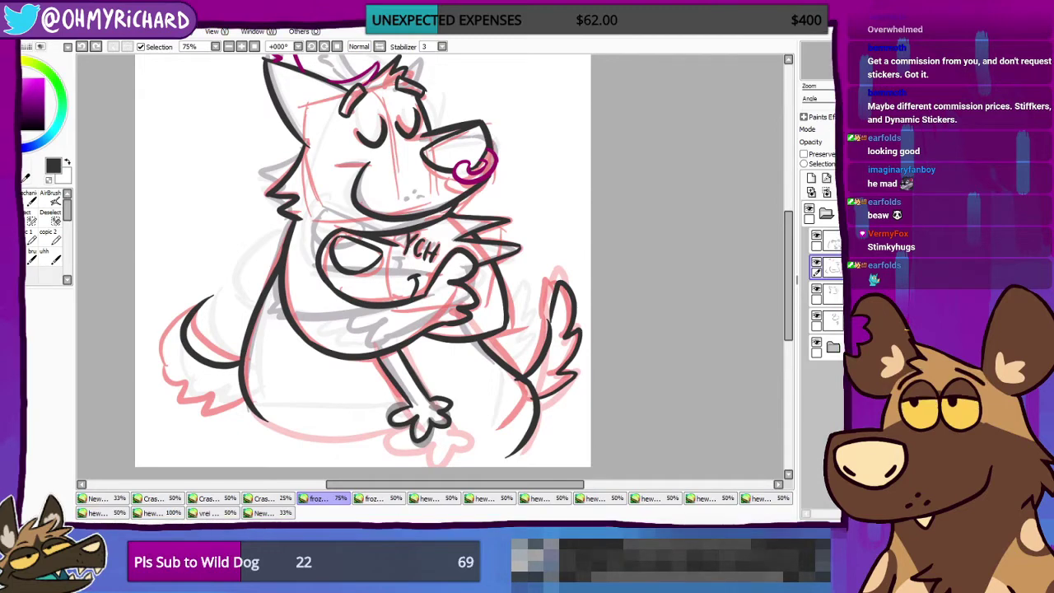
{"action": "mouse_move", "coordinate": [517, 280]}
{"action": "left_mouse_down"}
{"action": "mouse_move", "coordinate": [431, 300]}
{"action": "mouse_move", "coordinate": [463, 293]}
{"action": "left_mouse_up"}
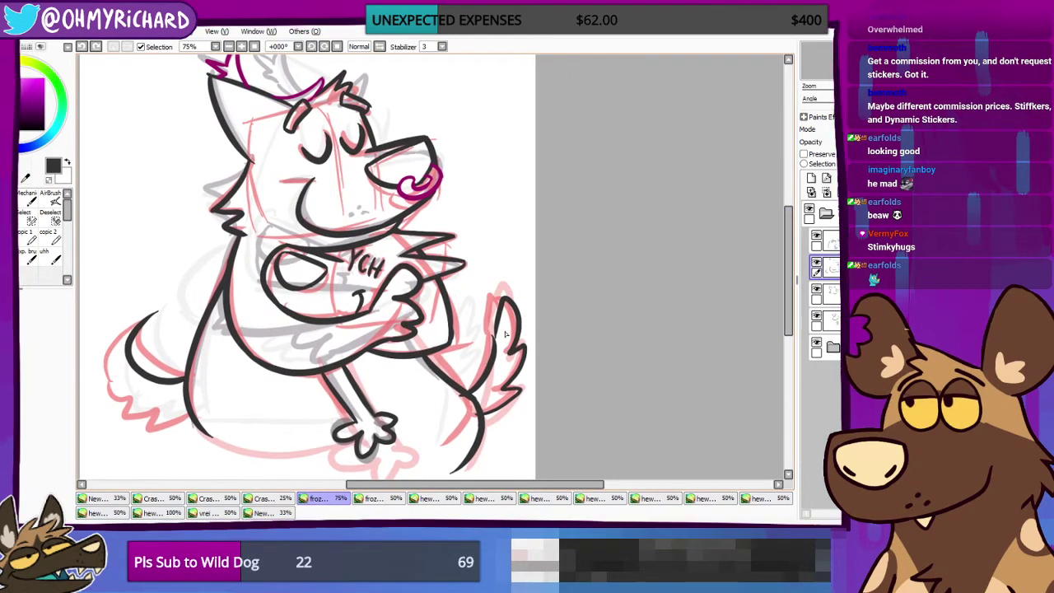
{"action": "scroll", "coordinate": [504, 336], "scroll_direction": "up", "scroll_amount": 3}
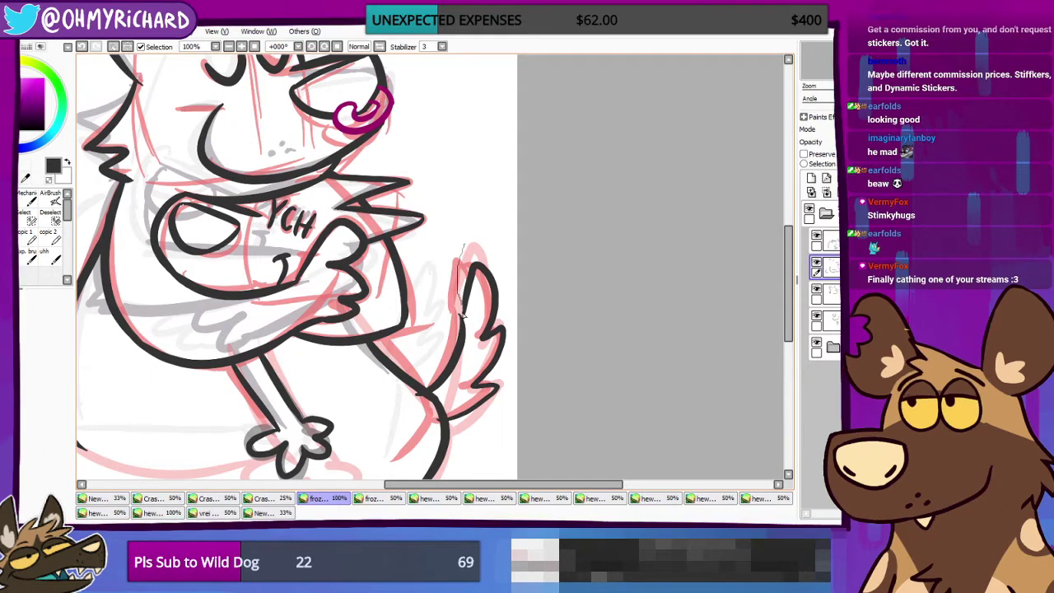
{"action": "mouse_move", "coordinate": [462, 260]}
{"action": "left_mouse_down"}
{"action": "mouse_move", "coordinate": [461, 314]}
{"action": "mouse_move", "coordinate": [472, 318]}
{"action": "mouse_move", "coordinate": [484, 290]}
{"action": "mouse_move", "coordinate": [469, 222]}
{"action": "left_mouse_up"}
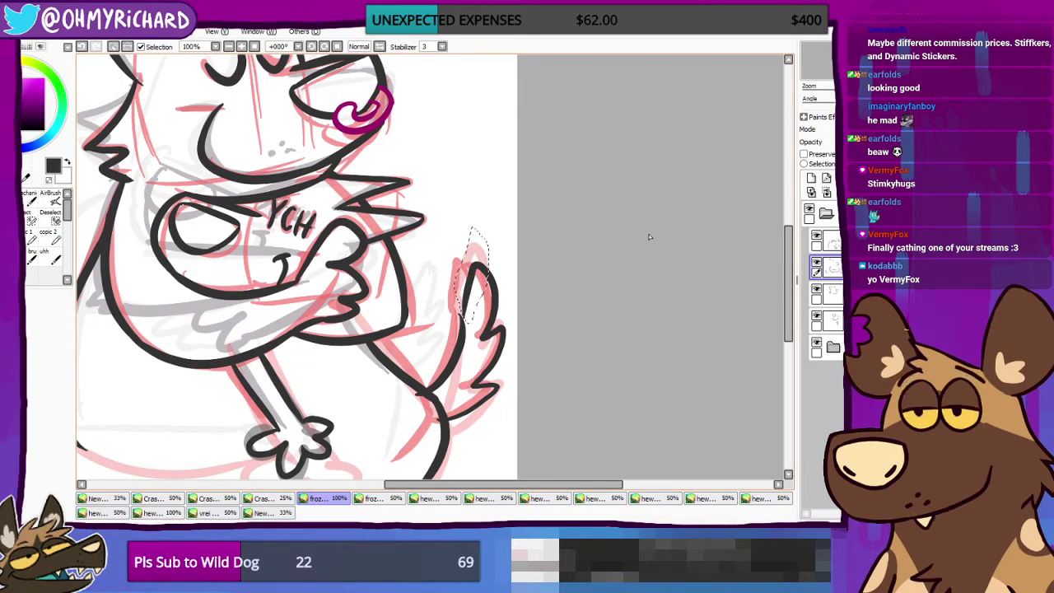
{"action": "scroll", "coordinate": [486, 288], "scroll_direction": "up", "scroll_amount": 8}
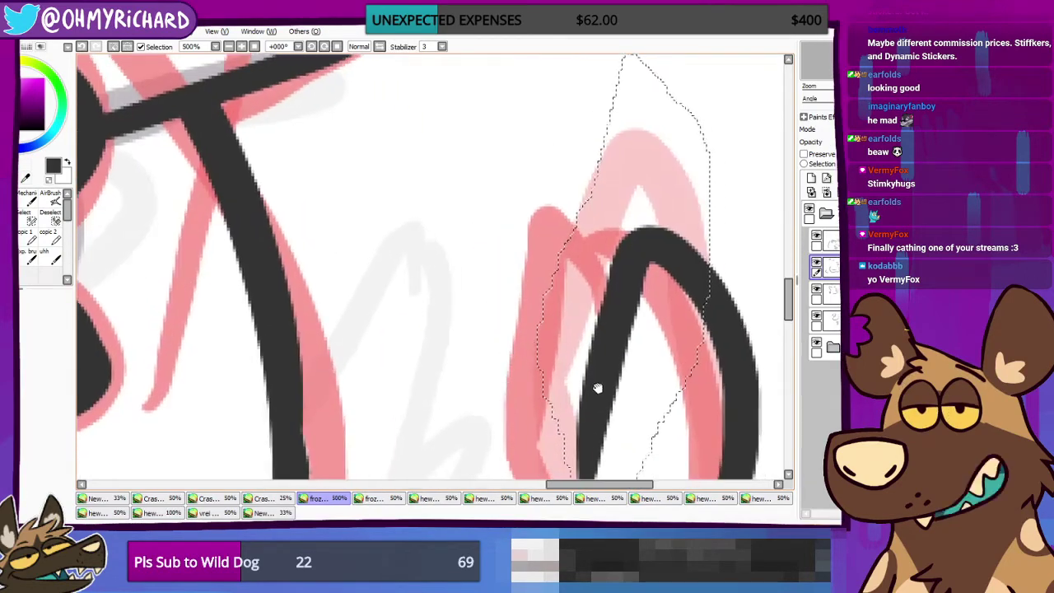
{"action": "scroll", "coordinate": [415, 232], "scroll_direction": "up", "scroll_amount": 4}
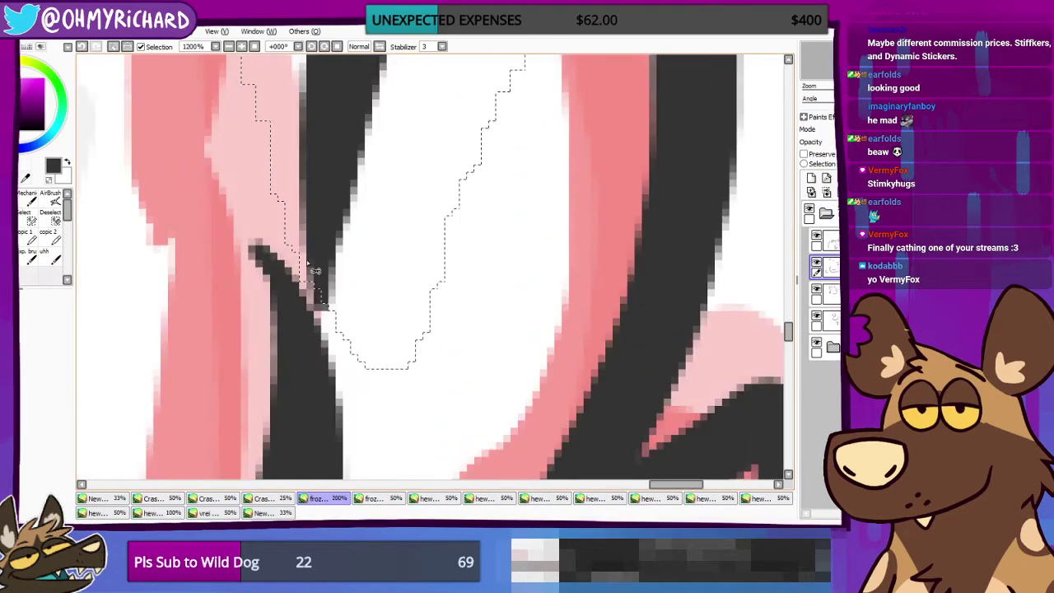
{"action": "scroll", "coordinate": [437, 296], "scroll_direction": "down", "scroll_amount": 8}
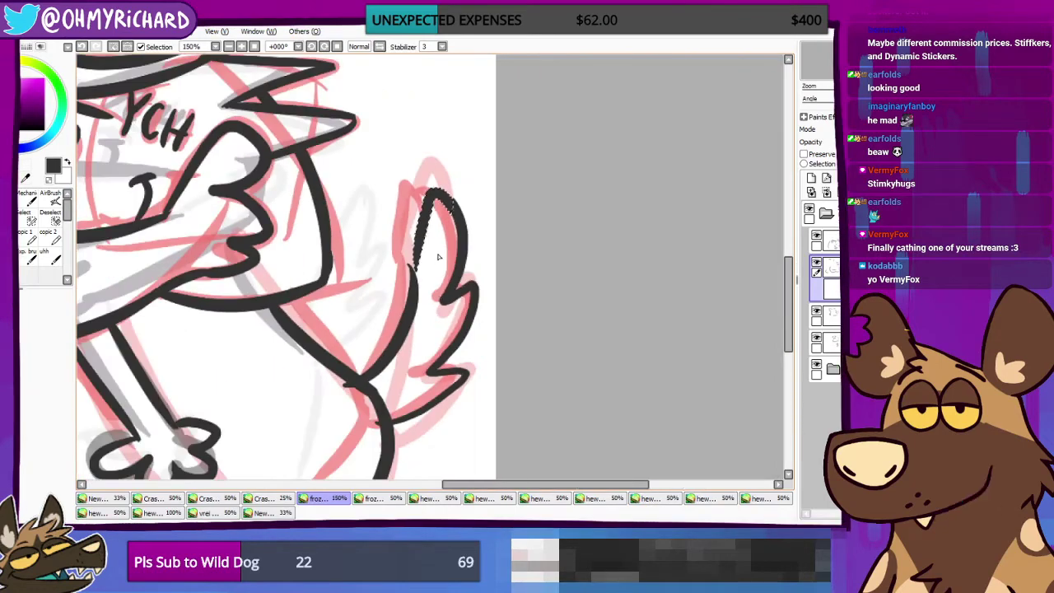
{"action": "key", "text": "ctrl+t"}
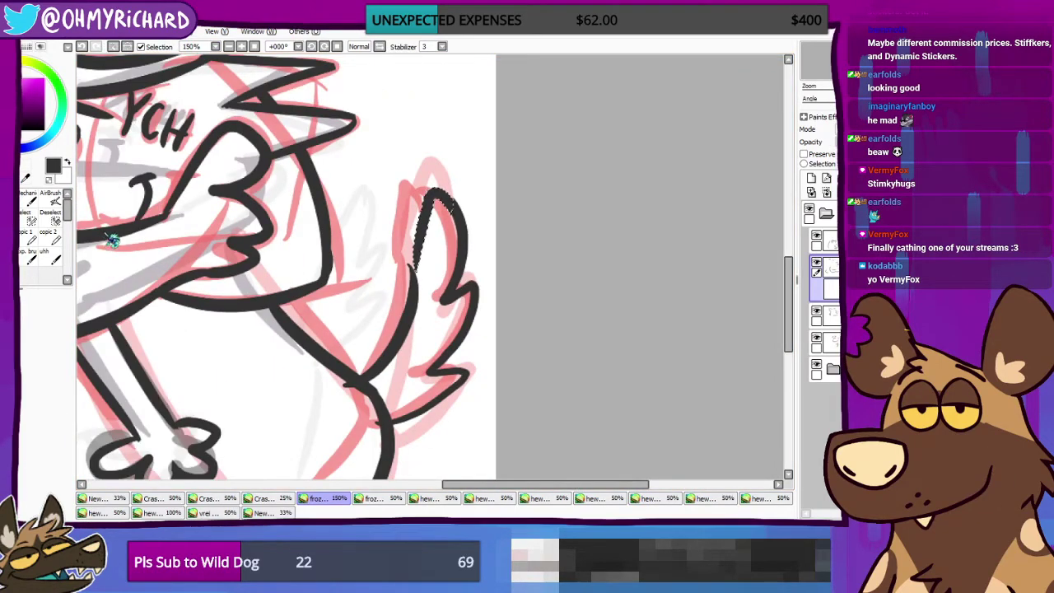
{"action": "mouse_move", "coordinate": [482, 259]}
{"action": "left_mouse_down"}
{"action": "mouse_move", "coordinate": [485, 240]}
{"action": "mouse_move", "coordinate": [430, 237]}
{"action": "left_mouse_up"}
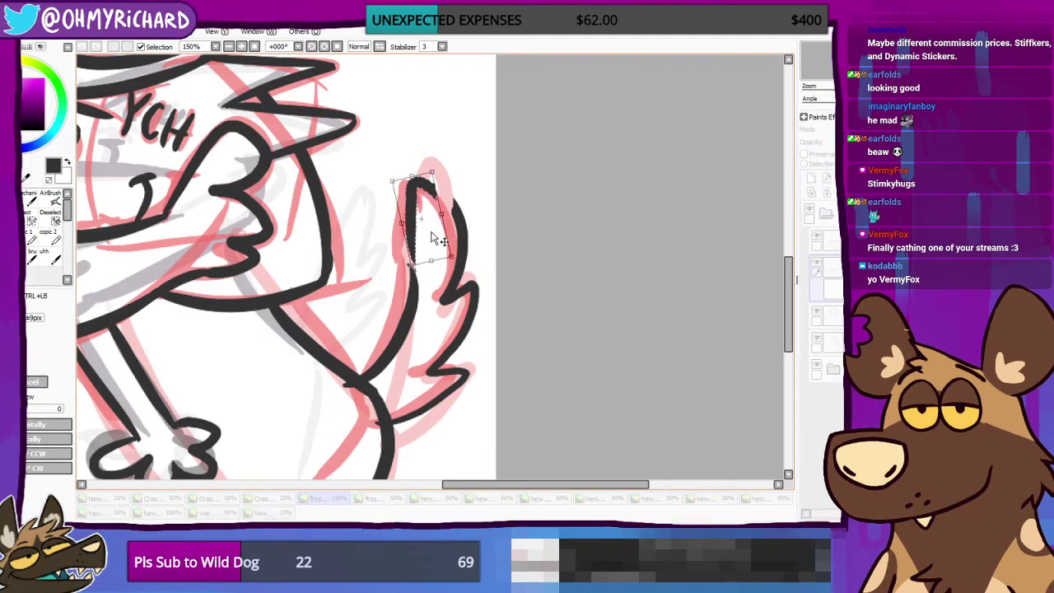
{"action": "key", "text": "Return"}
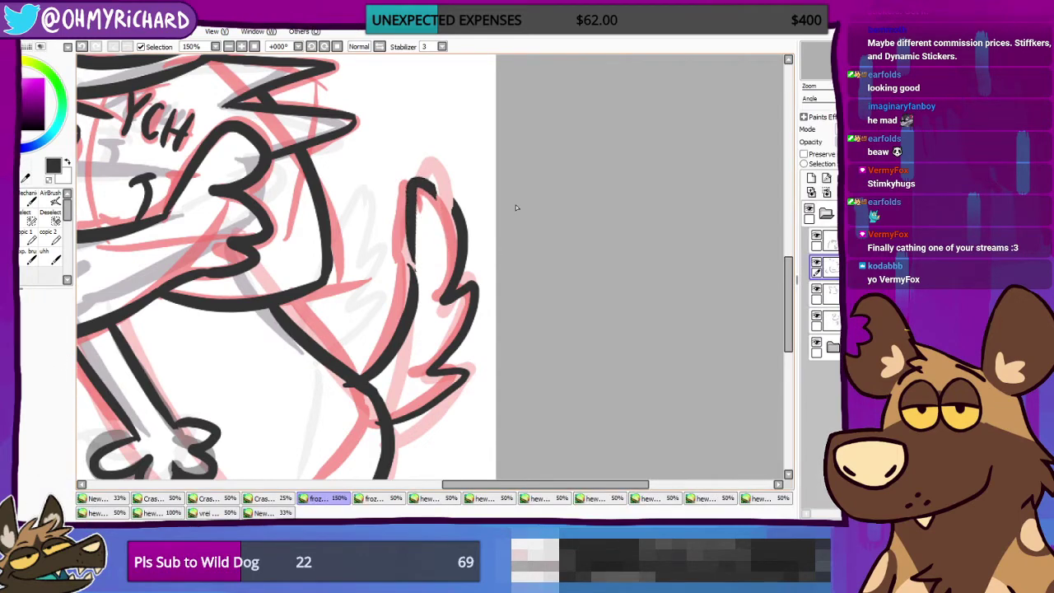
{"action": "key", "text": "ctrl+d"}
Step: Try to bridge the gap along the tail's inner edge, undo back to the original tip and clear the selection
{"action": "left_click", "coordinate": [28, 223]}
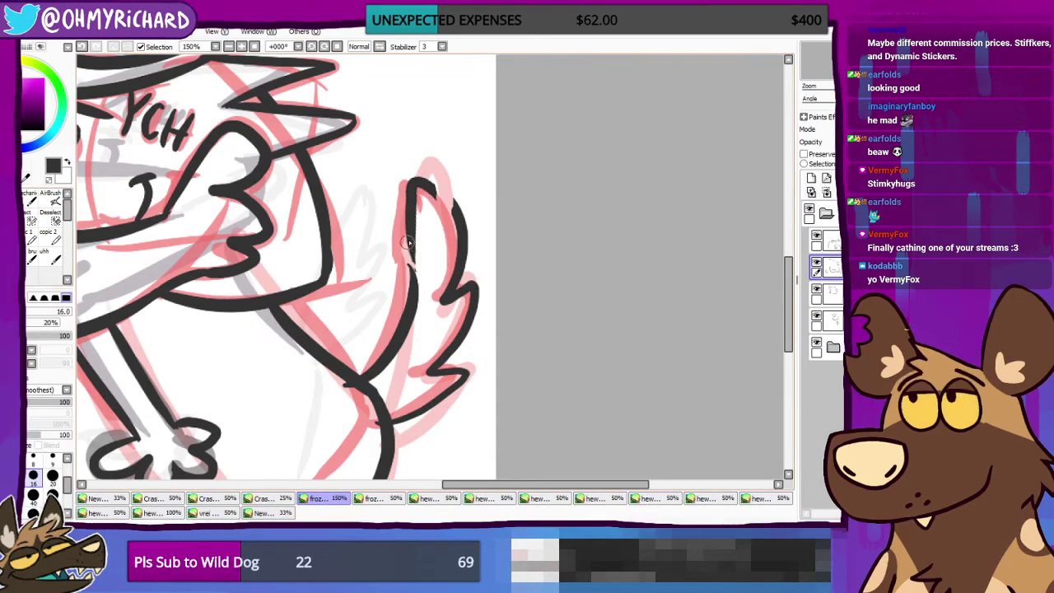
{"action": "left_click_drag", "start_coordinate": [409, 247], "coordinate": [411, 291]}
{"action": "key", "text": "ctrl+z"}
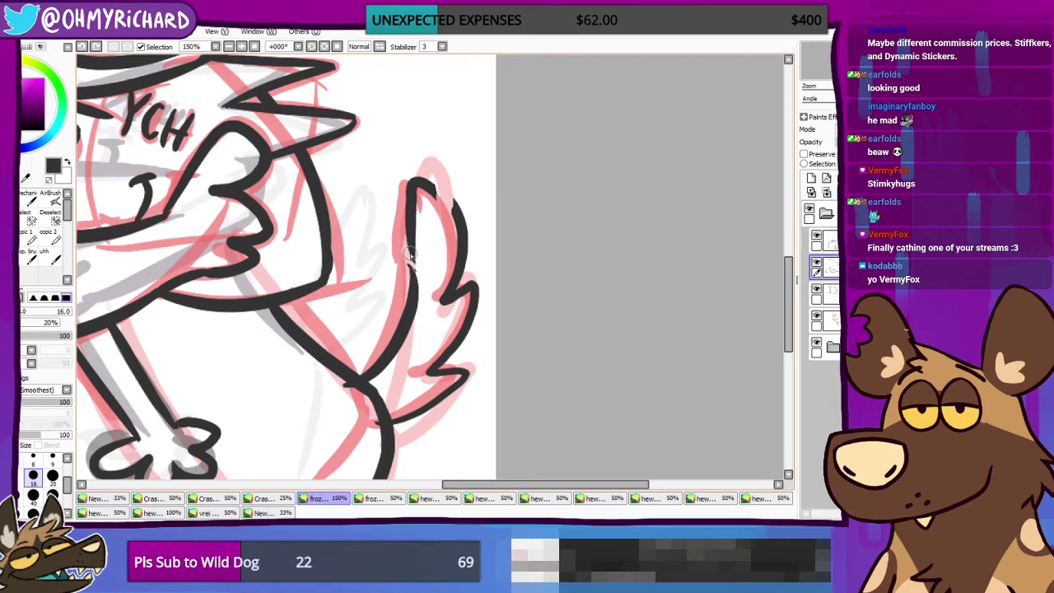
{"action": "left_click_drag", "start_coordinate": [409, 245], "coordinate": [408, 303]}
{"action": "key", "text": "ctrl+z"}
{"action": "key", "text": "ctrl+z"}
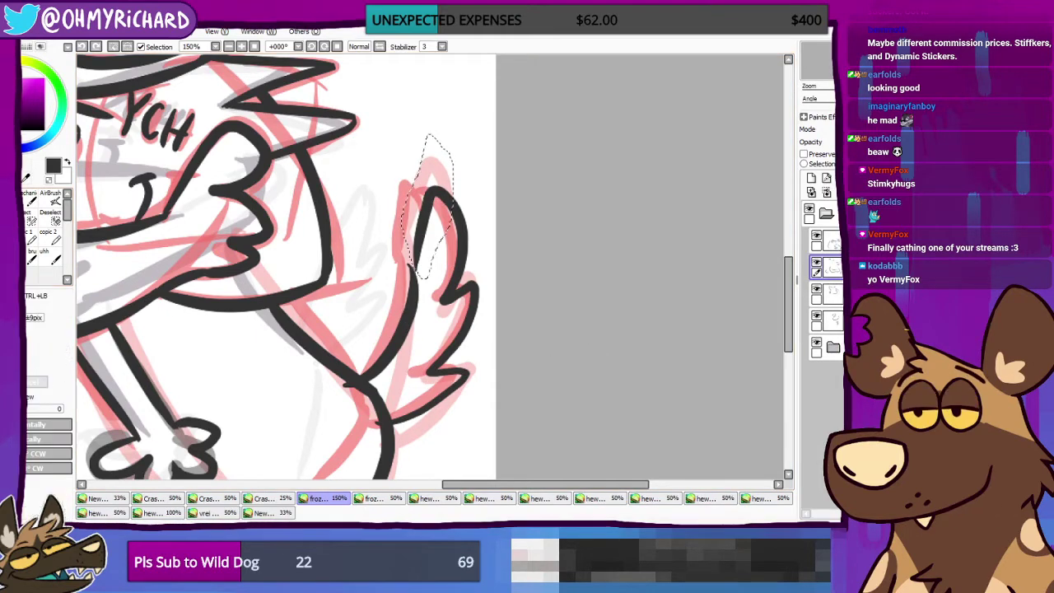
{"action": "key", "text": "ctrl+d"}
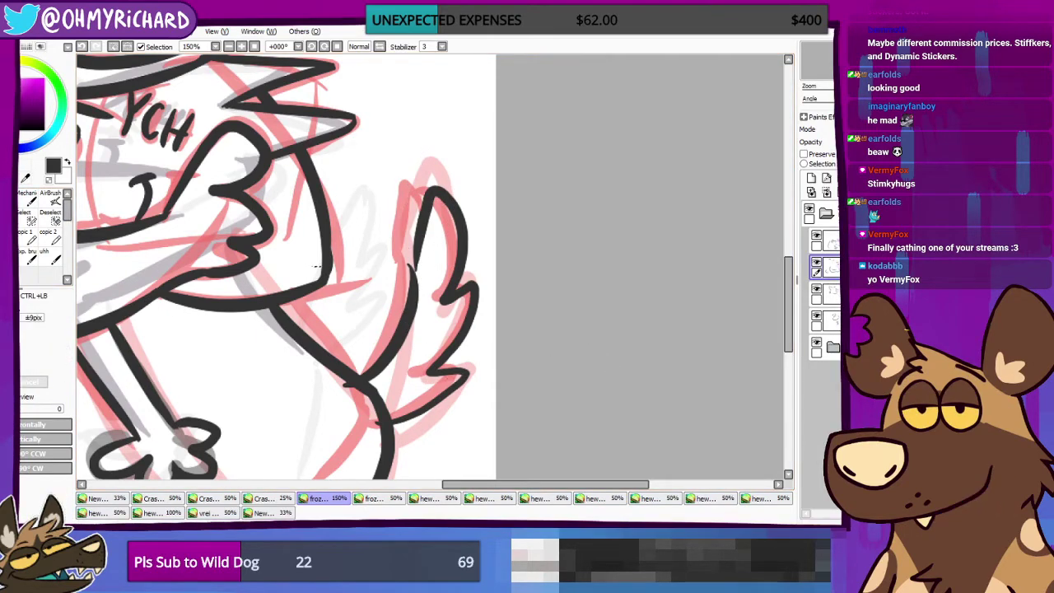
{"action": "key", "text": "Return"}
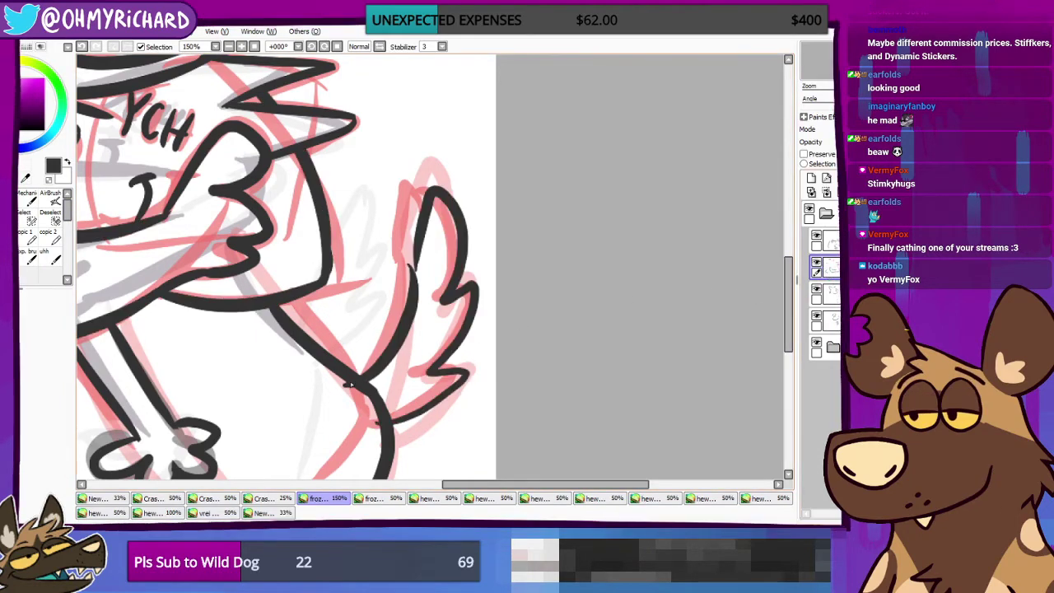
Step: Lasso the tail's inner base curve and try rotating and shifting it to meet the line of the tip
{"action": "left_click_drag", "start_coordinate": [367, 353], "coordinate": [330, 387]}
{"action": "mouse_move", "coordinate": [397, 380]}
{"action": "left_mouse_down"}
{"action": "mouse_move", "coordinate": [428, 294]}
{"action": "mouse_move", "coordinate": [413, 264]}
{"action": "mouse_move", "coordinate": [375, 321]}
{"action": "left_mouse_up"}
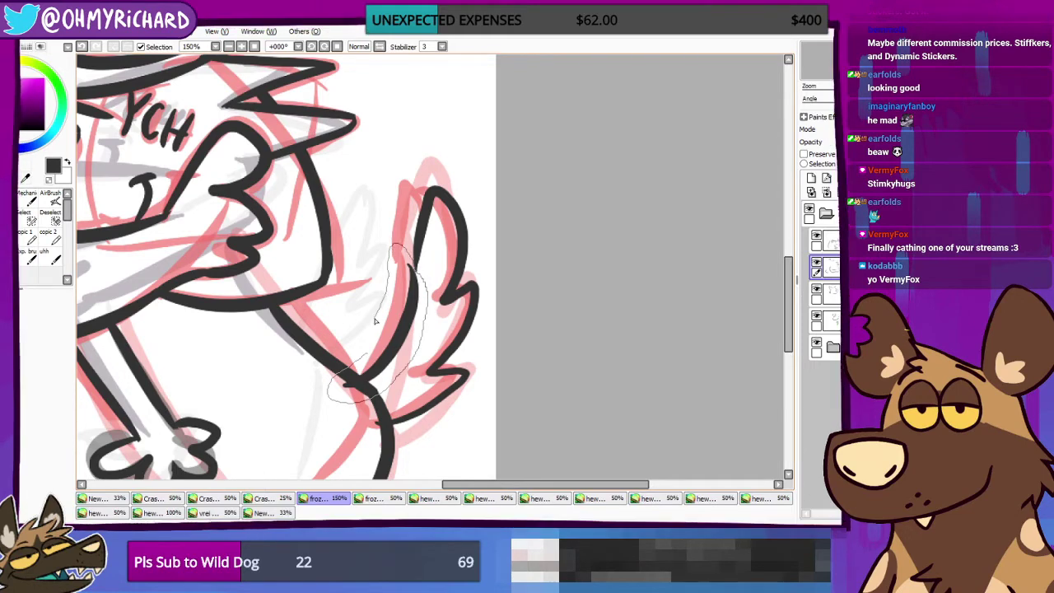
{"action": "key", "text": "ctrl+t"}
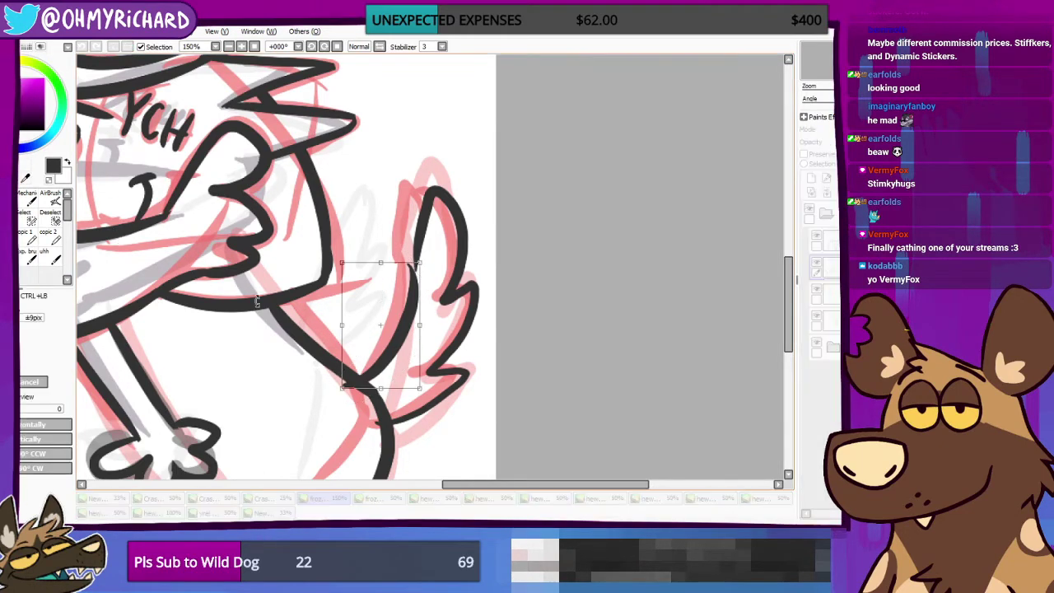
{"action": "left_click_drag", "start_coordinate": [457, 368], "coordinate": [449, 379]}
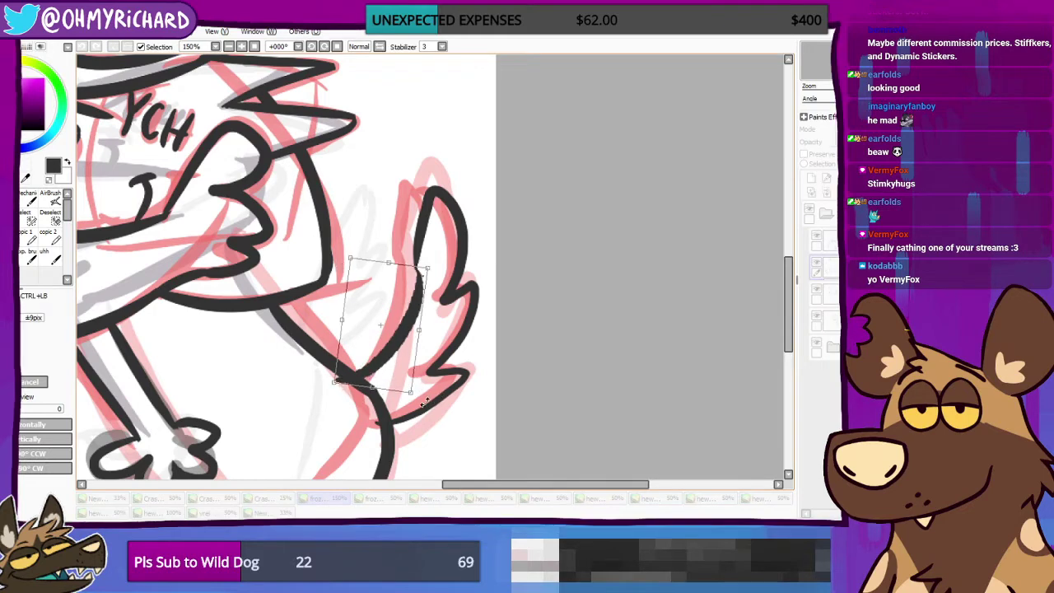
{"action": "left_click_drag", "start_coordinate": [385, 379], "coordinate": [381, 372]}
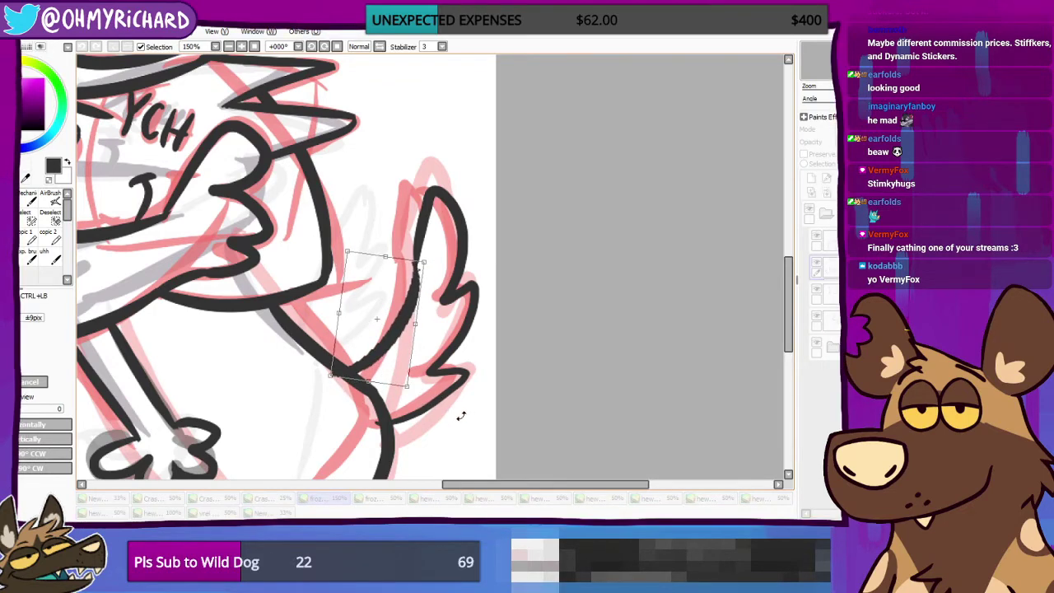
{"action": "left_click_drag", "start_coordinate": [458, 416], "coordinate": [452, 417]}
{"action": "left_click_drag", "start_coordinate": [383, 362], "coordinate": [381, 356]}
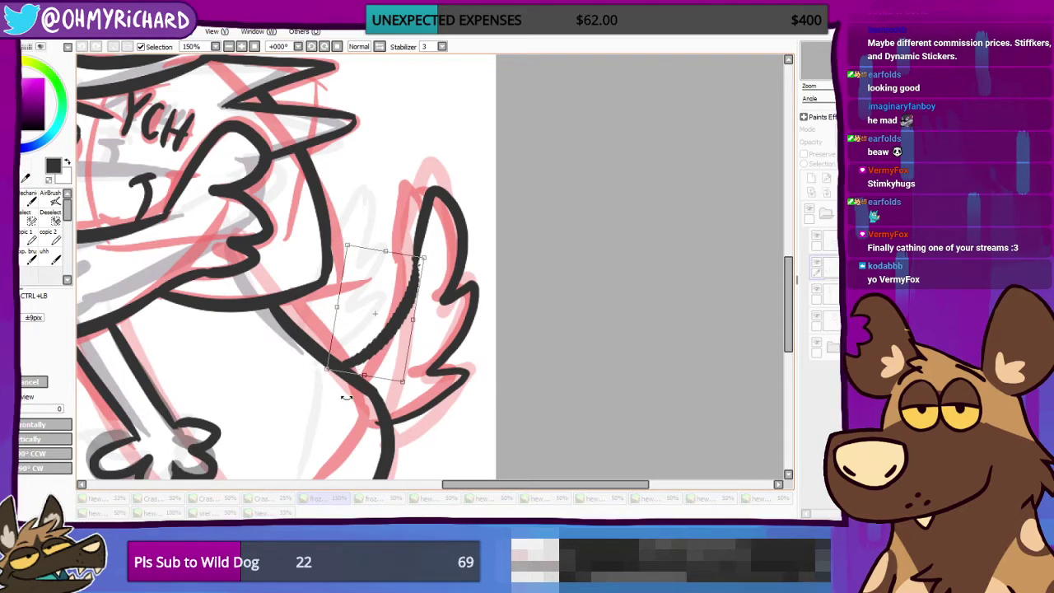
{"action": "mouse_move", "coordinate": [370, 375]}
{"action": "left_mouse_down"}
{"action": "mouse_move", "coordinate": [388, 388]}
{"action": "mouse_move", "coordinate": [474, 370]}
{"action": "left_mouse_up"}
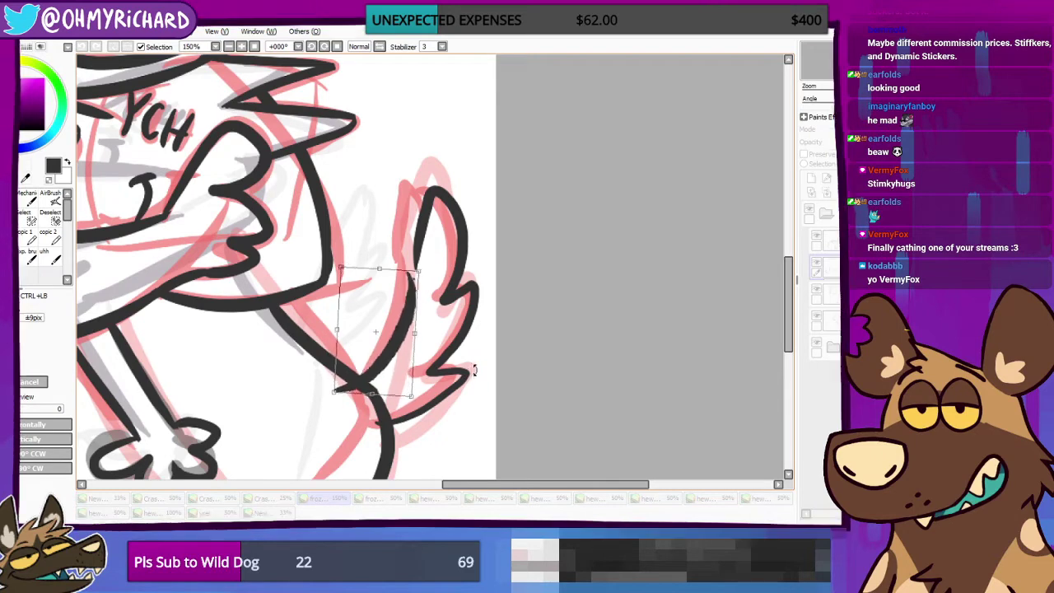
{"action": "left_click_drag", "start_coordinate": [365, 373], "coordinate": [368, 369]}
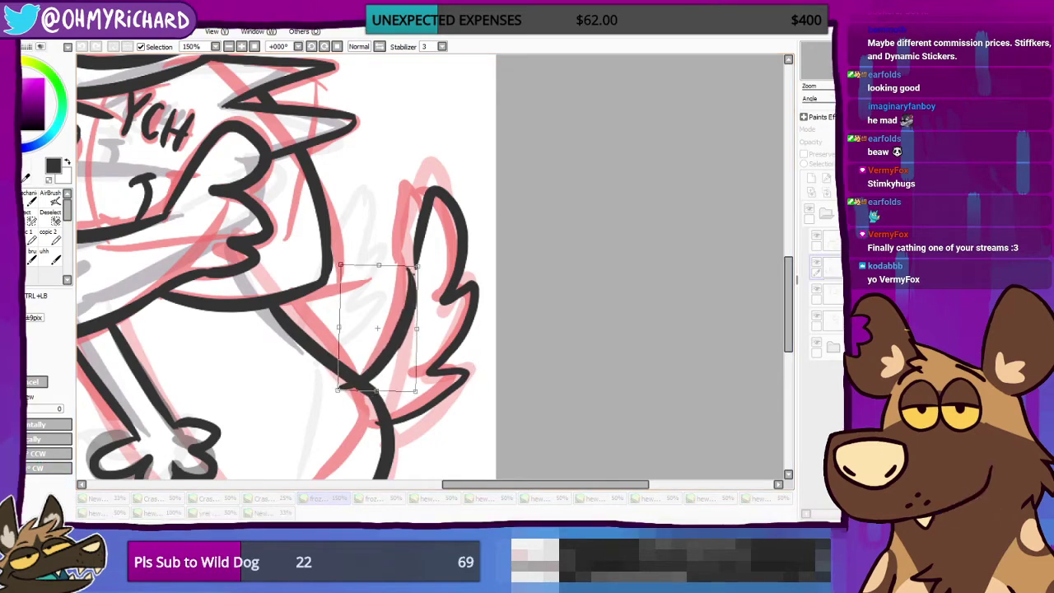
{"action": "left_click", "coordinate": [28, 385]}
Step: Remove the tail's inner base curve, keeping the tip and tufted outer edge, and return to the size 16 inking brush
{"action": "key", "text": "ctrl+z"}
{"action": "key", "text": "ctrl+z"}
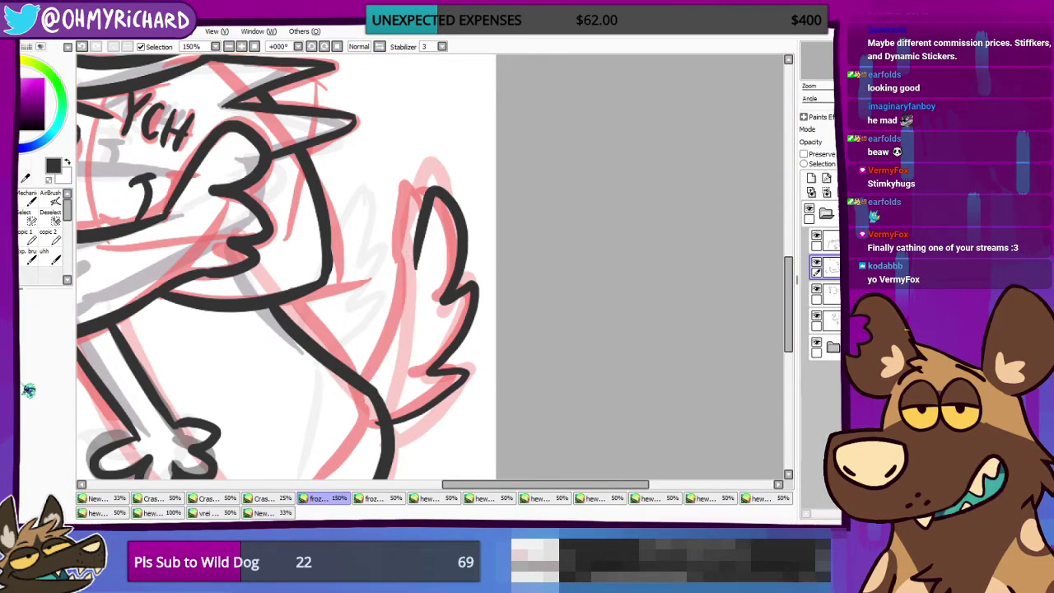
{"action": "key", "text": "n"}
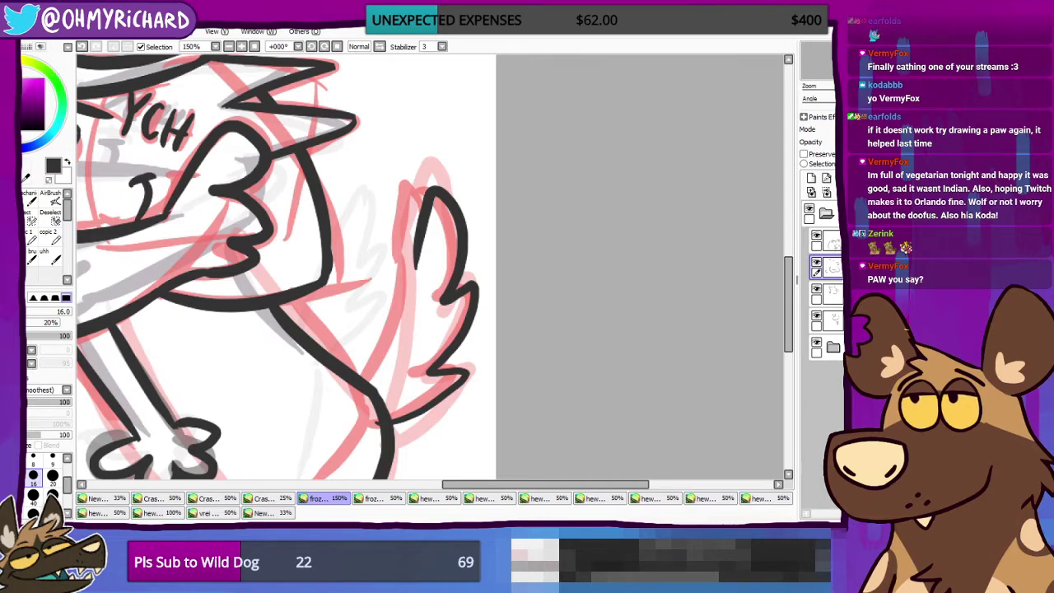
{"action": "scroll", "coordinate": [311, 234], "scroll_direction": "down", "scroll_amount": 2}
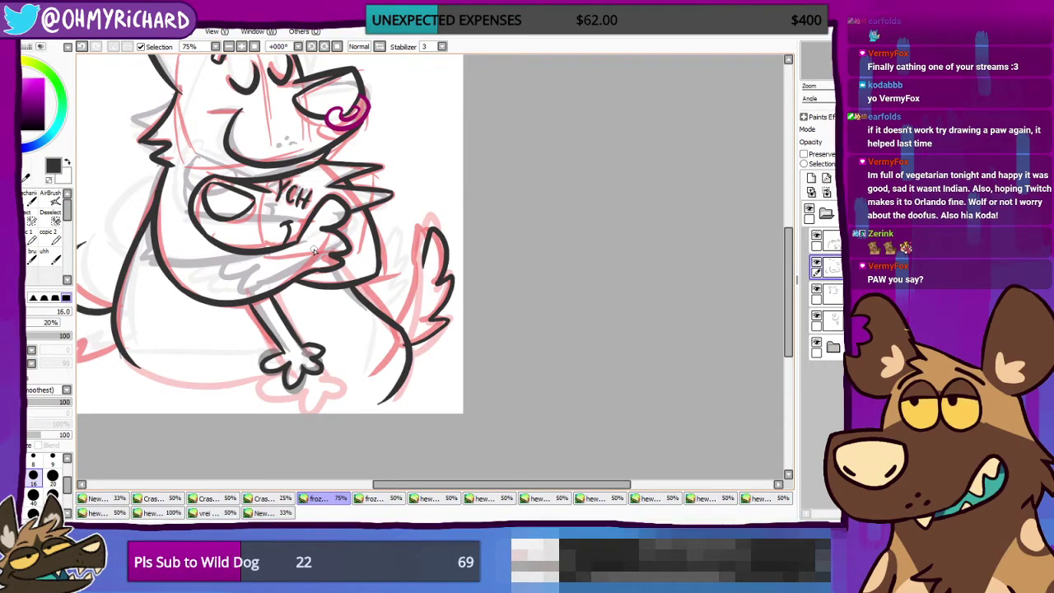
Step: Examine the inked hind leg, lower paw and tufted tail up close against the red sketch
{"action": "mouse_move", "coordinate": [279, 181]}
{"action": "left_mouse_down"}
{"action": "mouse_move", "coordinate": [363, 285]}
{"action": "mouse_move", "coordinate": [383, 214]}
{"action": "left_mouse_up"}
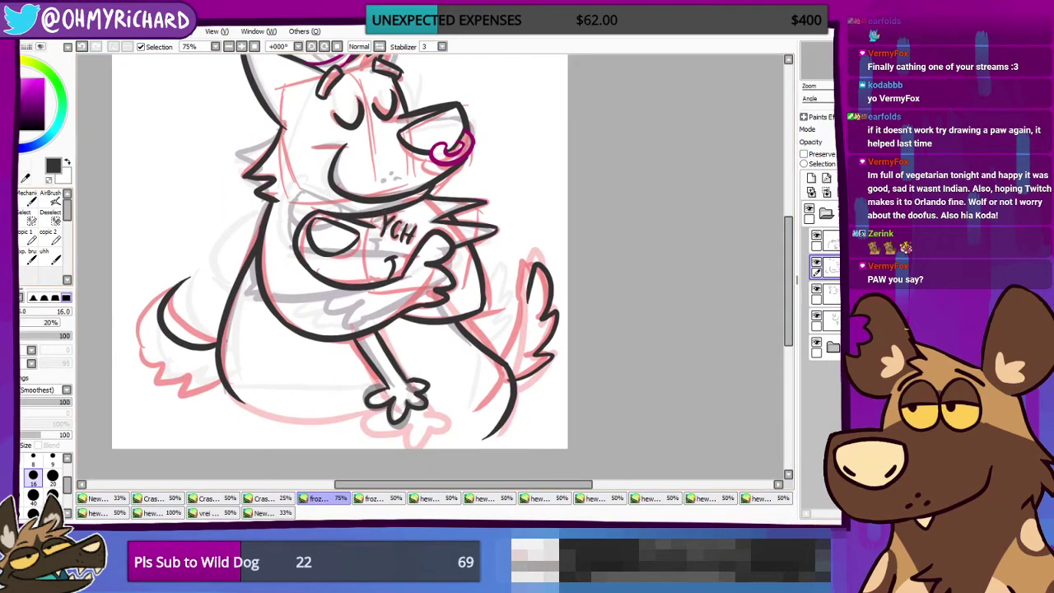
{"action": "mouse_move", "coordinate": [430, 377]}
{"action": "left_mouse_down"}
{"action": "mouse_move", "coordinate": [433, 301]}
{"action": "mouse_move", "coordinate": [431, 331]}
{"action": "left_mouse_up"}
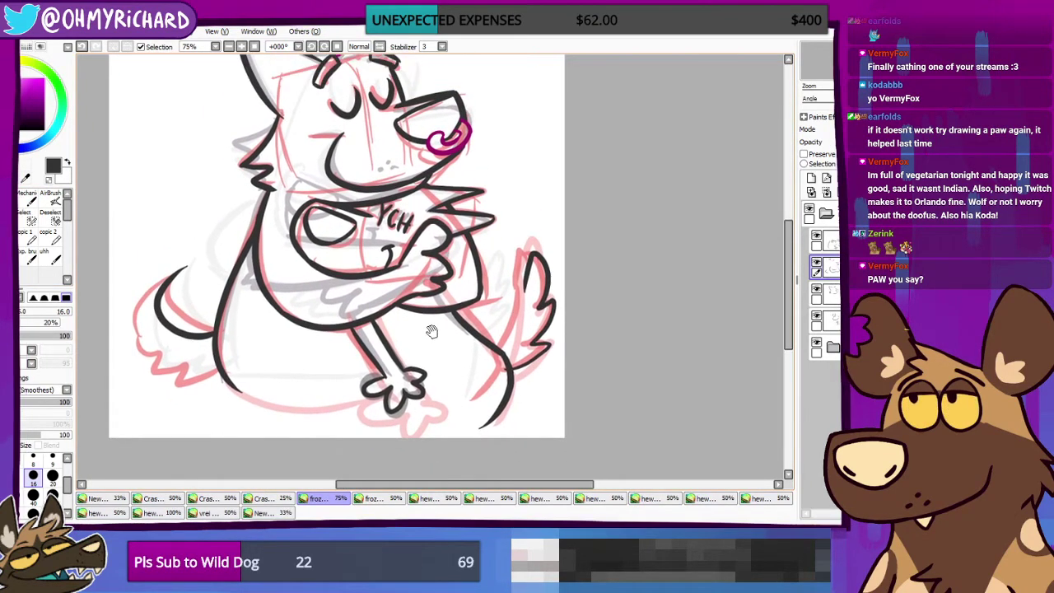
{"action": "key", "text": "Page_Up"}
{"action": "key", "text": "Page_Up"}
{"action": "left_click_drag", "start_coordinate": [565, 379], "coordinate": [563, 221]}
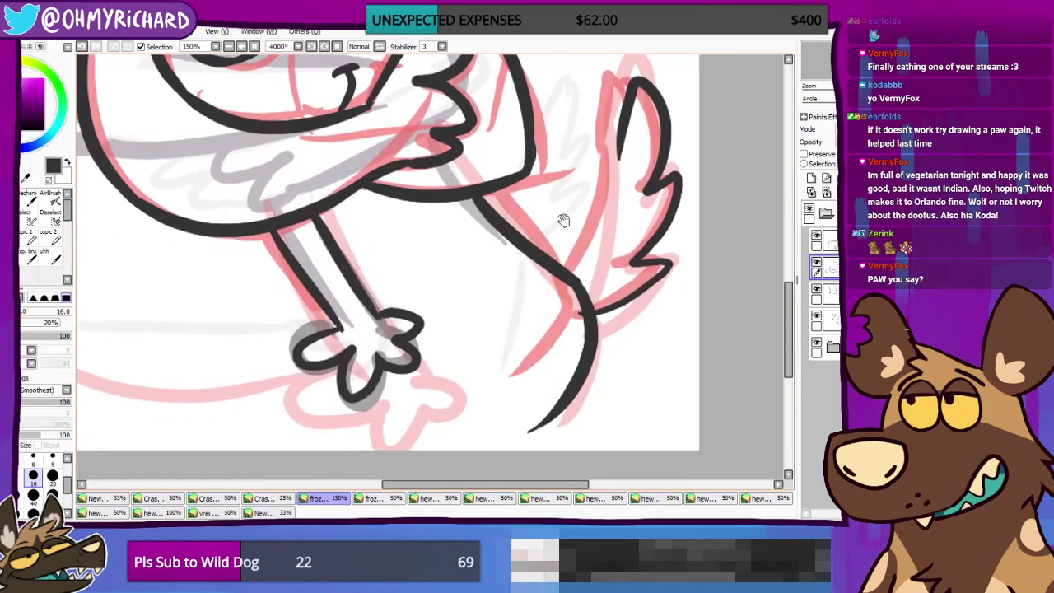
{"action": "scroll", "coordinate": [563, 220], "scroll_direction": "up", "scroll_amount": 2}
{"action": "left_click_drag", "start_coordinate": [485, 411], "coordinate": [602, 226]}
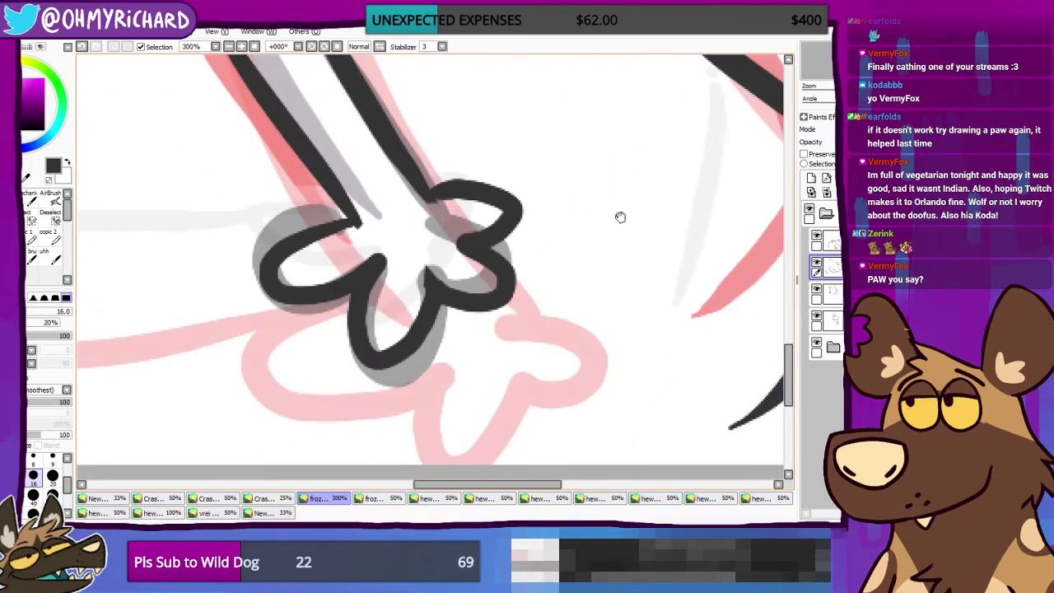
{"action": "scroll", "coordinate": [527, 299], "scroll_direction": "down", "scroll_amount": 3}
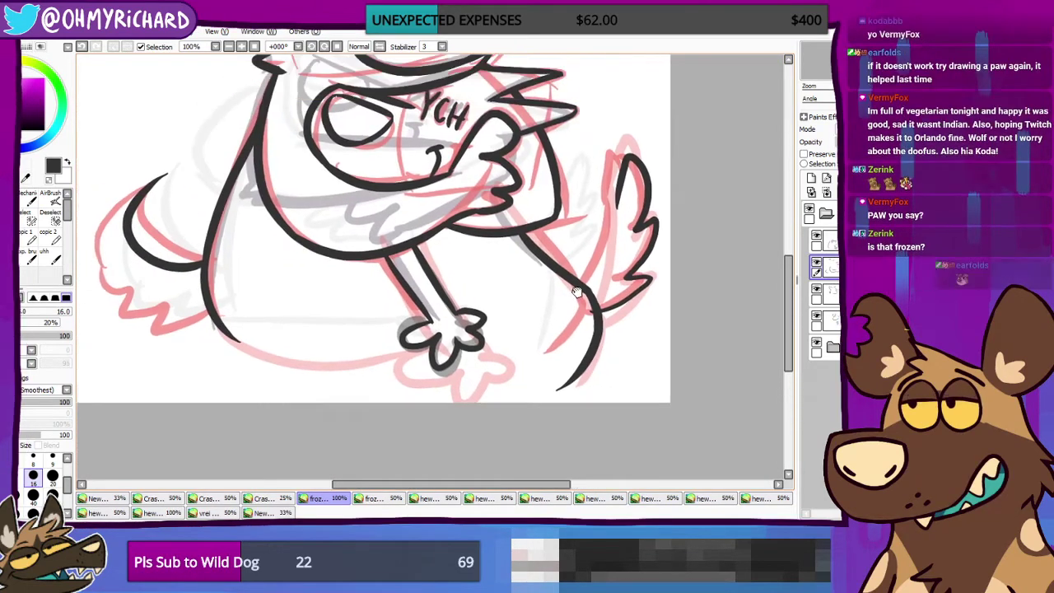
{"action": "left_click_drag", "start_coordinate": [576, 292], "coordinate": [583, 319]}
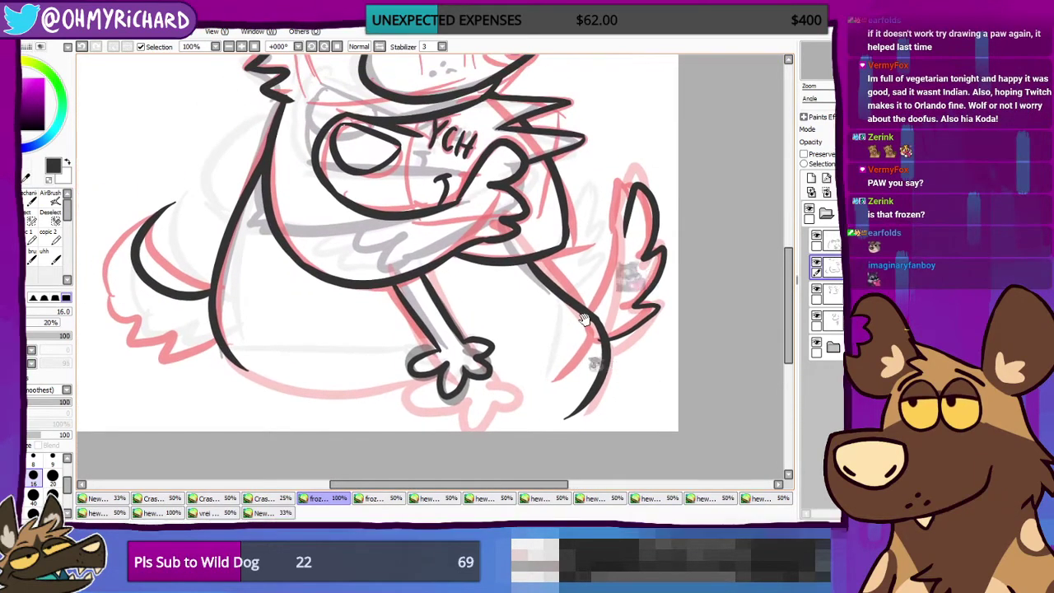
Step: Inspect the face and gripping paws in the neighbouring red sketch document, and return to the seated canine drawing
{"action": "left_click", "coordinate": [392, 500]}
{"action": "scroll", "coordinate": [415, 360], "scroll_direction": "up", "scroll_amount": 3}
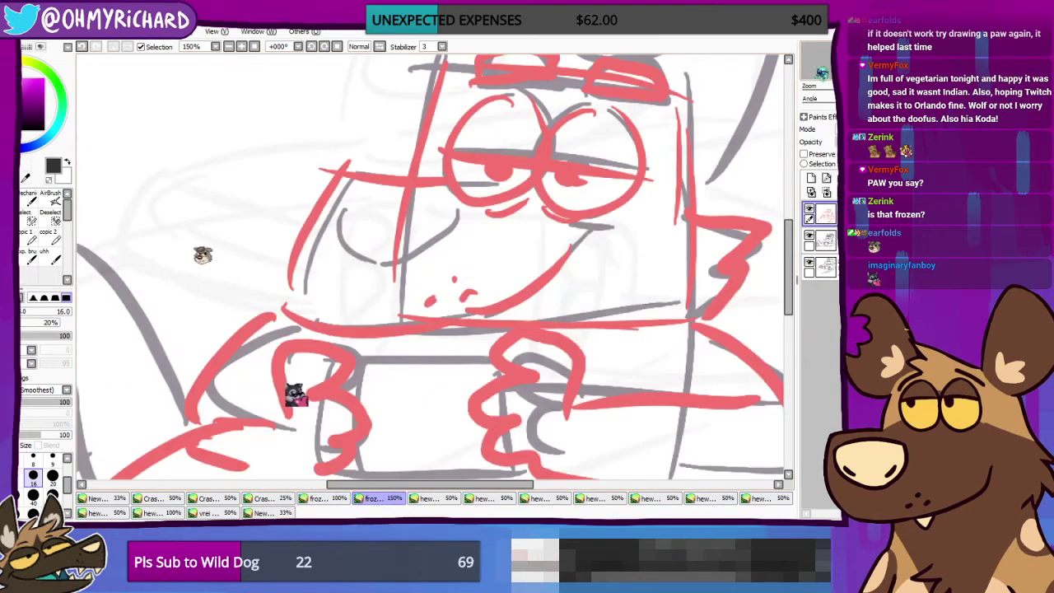
{"action": "left_click_drag", "start_coordinate": [415, 360], "coordinate": [359, 290]}
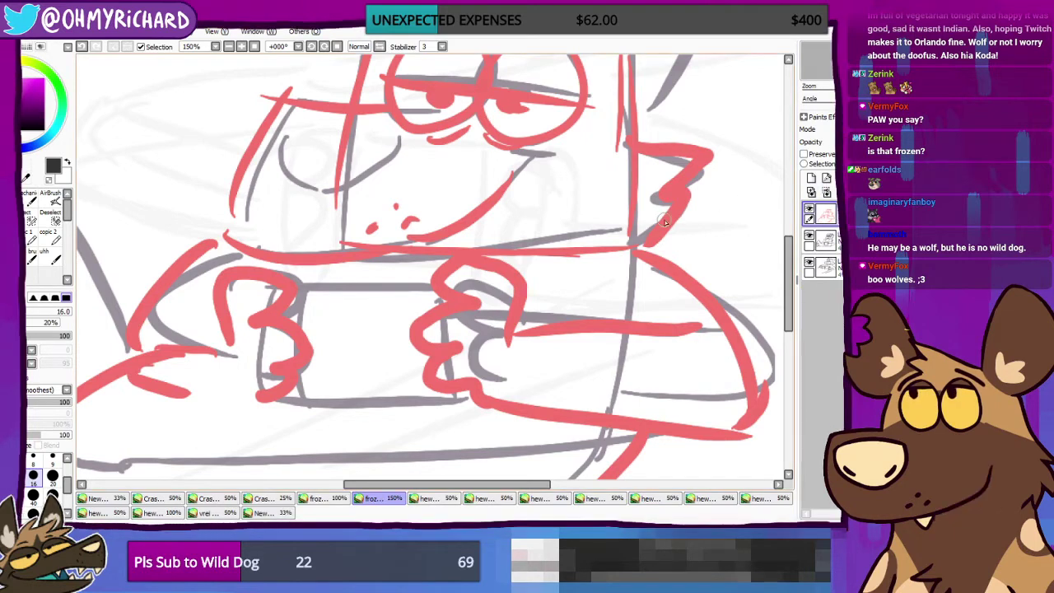
{"action": "scroll", "coordinate": [658, 221], "scroll_direction": "down", "scroll_amount": 2}
{"action": "left_click", "coordinate": [314, 499]}
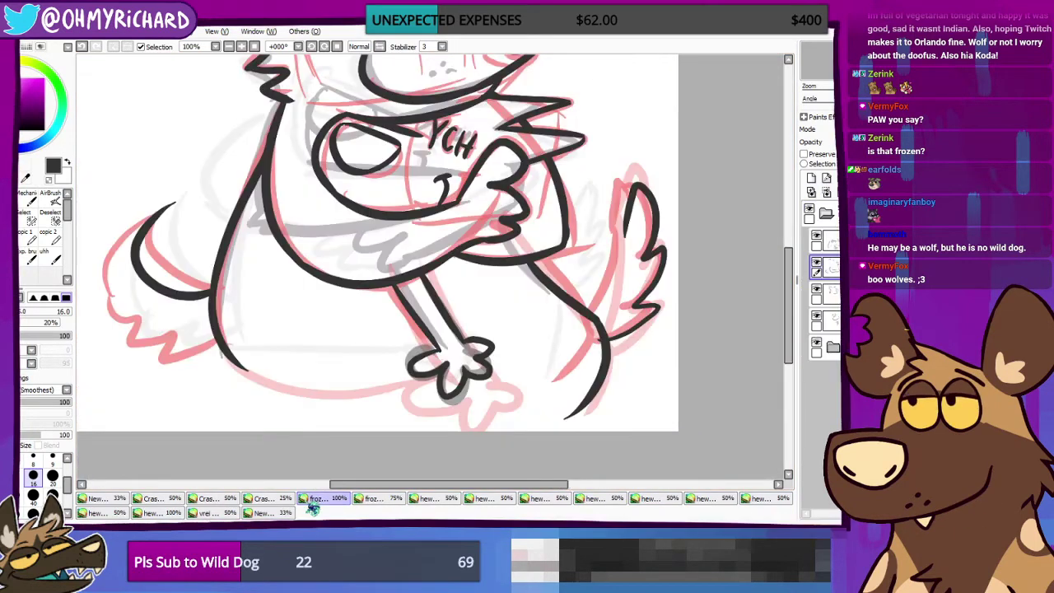
{"action": "left_click_drag", "start_coordinate": [430, 228], "coordinate": [426, 284]}
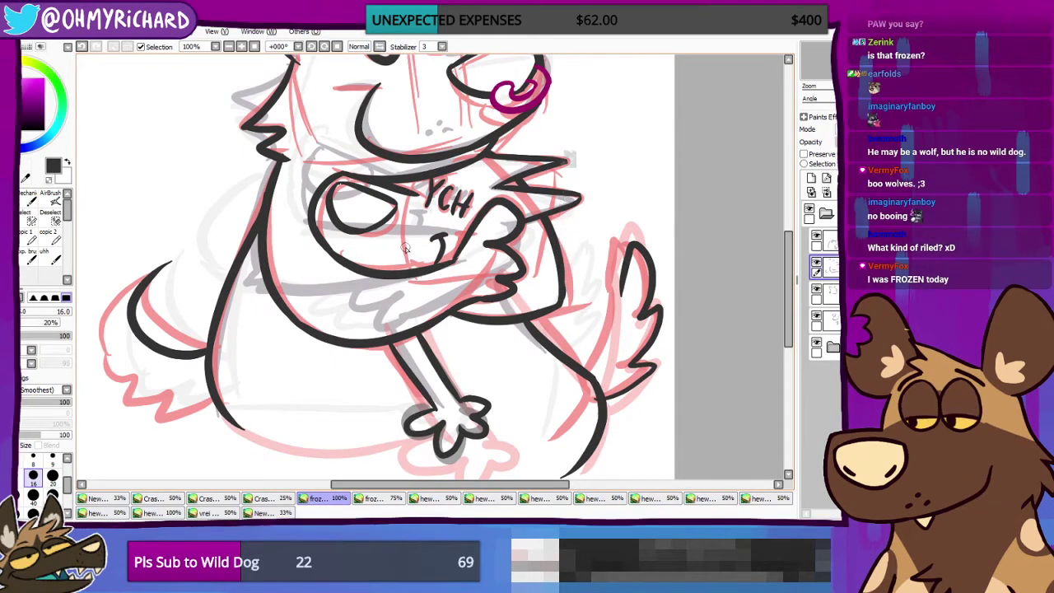
{"action": "scroll", "coordinate": [416, 241], "scroll_direction": "down", "scroll_amount": 1}
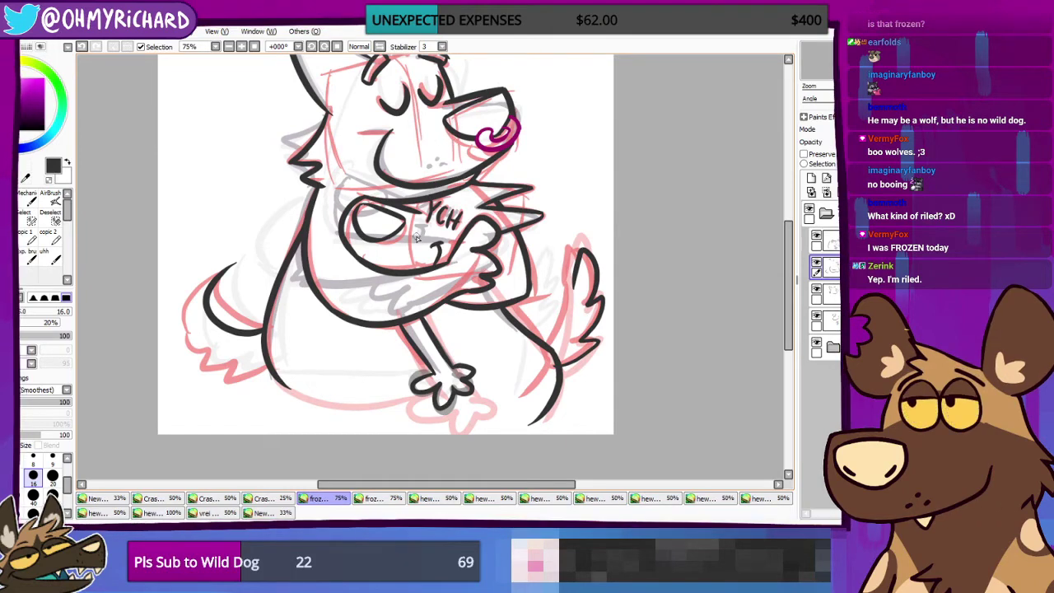
{"action": "scroll", "coordinate": [420, 247], "scroll_direction": "up", "scroll_amount": 1}
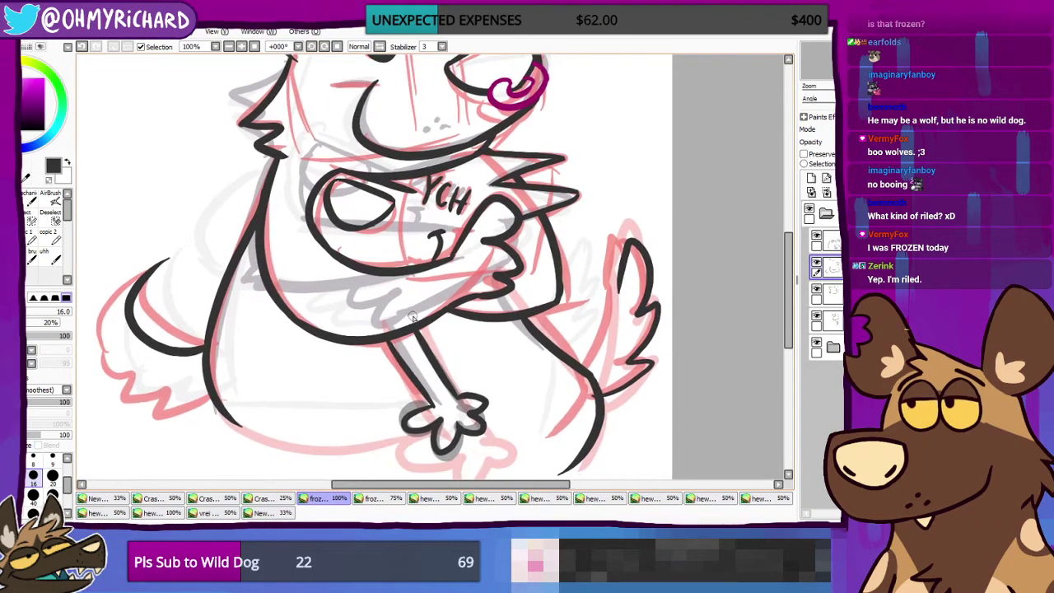
{"action": "mouse_move", "coordinate": [302, 246]}
{"action": "left_mouse_down"}
{"action": "mouse_move", "coordinate": [314, 317]}
{"action": "mouse_move", "coordinate": [297, 323]}
{"action": "mouse_move", "coordinate": [237, 445]}
{"action": "mouse_move", "coordinate": [237, 428]}
{"action": "mouse_move", "coordinate": [275, 418]}
{"action": "left_mouse_up"}
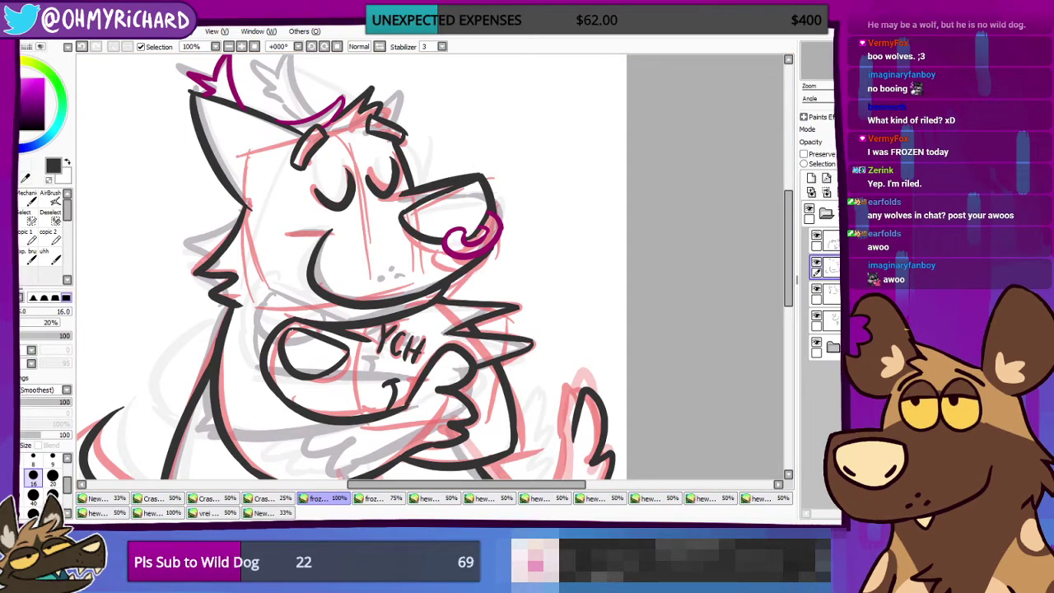
{"action": "mouse_move", "coordinate": [399, 344]}
{"action": "left_mouse_down"}
{"action": "mouse_move", "coordinate": [360, 330]}
{"action": "mouse_move", "coordinate": [413, 144]}
{"action": "mouse_move", "coordinate": [458, 169]}
{"action": "mouse_move", "coordinate": [322, 229]}
{"action": "mouse_move", "coordinate": [488, 217]}
{"action": "mouse_move", "coordinate": [468, 206]}
{"action": "mouse_move", "coordinate": [468, 182]}
{"action": "mouse_move", "coordinate": [450, 163]}
{"action": "mouse_move", "coordinate": [440, 186]}
{"action": "left_mouse_up"}
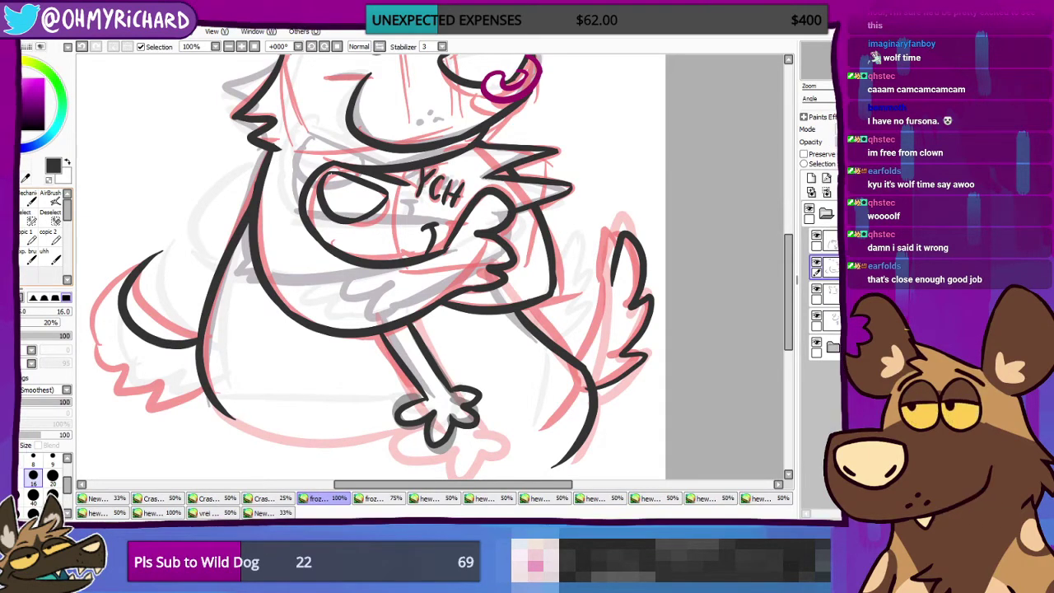
{"action": "scroll", "coordinate": [438, 232], "scroll_direction": "down", "scroll_amount": 4}
{"action": "scroll", "coordinate": [439, 232], "scroll_direction": "up", "scroll_amount": 3}
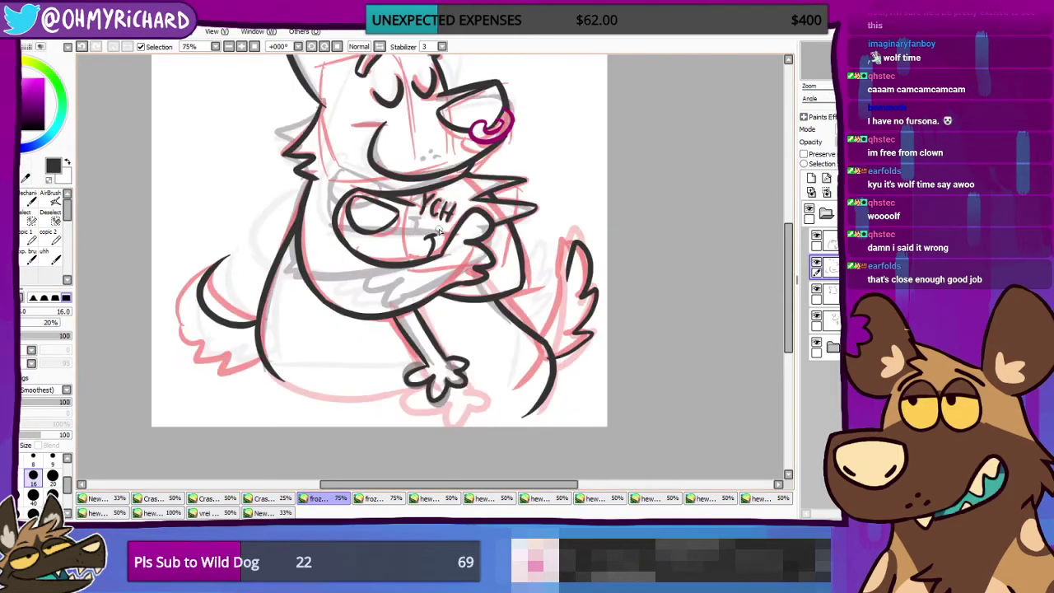
{"action": "scroll", "coordinate": [438, 232], "scroll_direction": "down", "scroll_amount": 1}
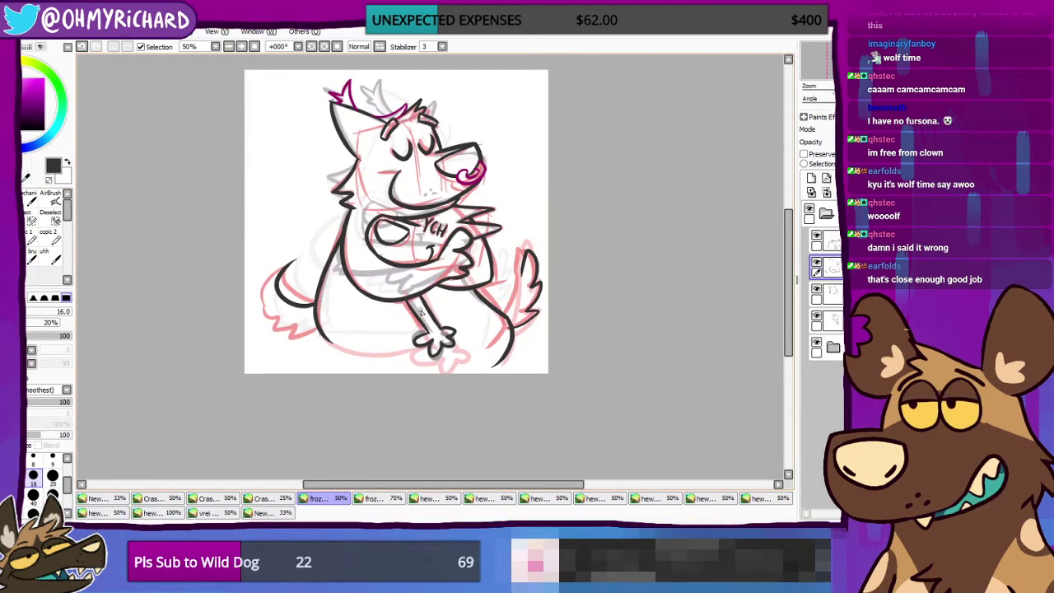
{"action": "scroll", "coordinate": [420, 311], "scroll_direction": "up", "scroll_amount": 1}
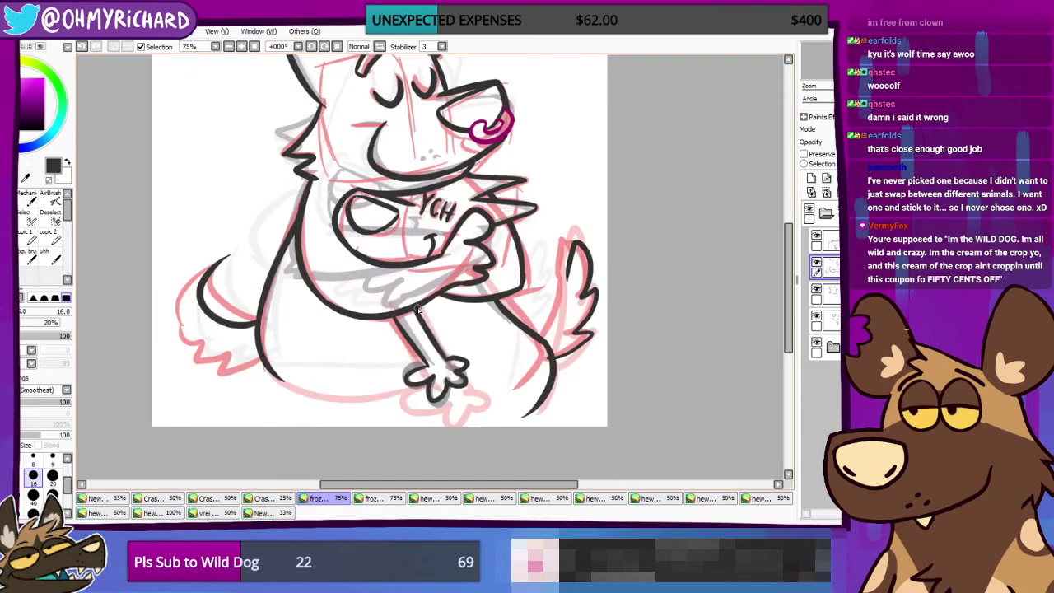
Step: Hide the line-art layers above the sketch folder, leaving the red and grey sketch, and expand that folder
{"action": "scroll", "coordinate": [780, 255], "scroll_direction": "down", "scroll_amount": 1}
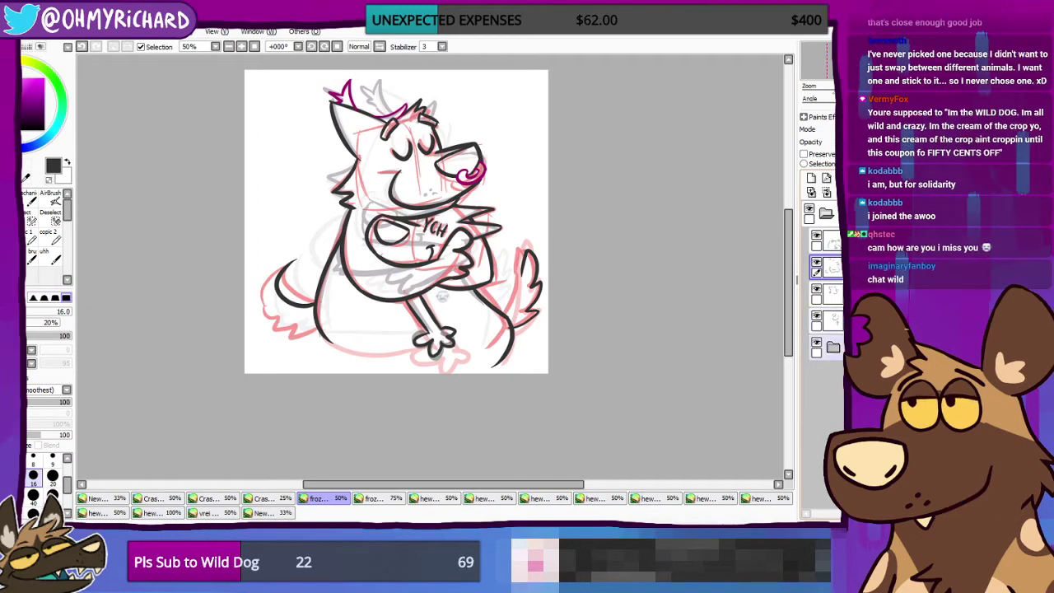
{"action": "left_click", "coordinate": [816, 315]}
{"action": "left_click", "coordinate": [816, 289]}
{"action": "left_click", "coordinate": [816, 263]}
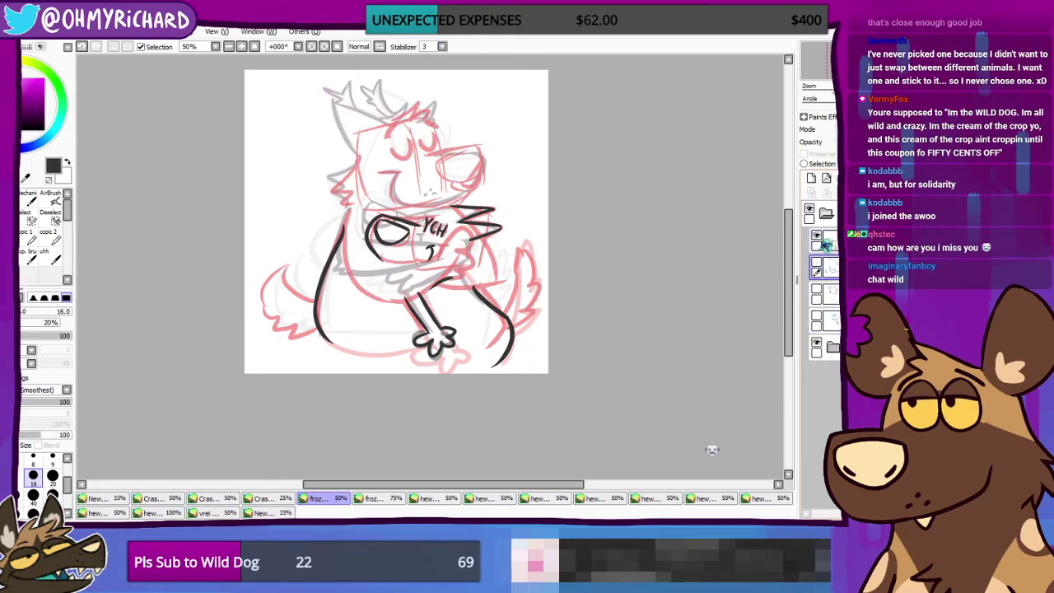
{"action": "left_click", "coordinate": [816, 235]}
{"action": "left_click", "coordinate": [831, 346]}
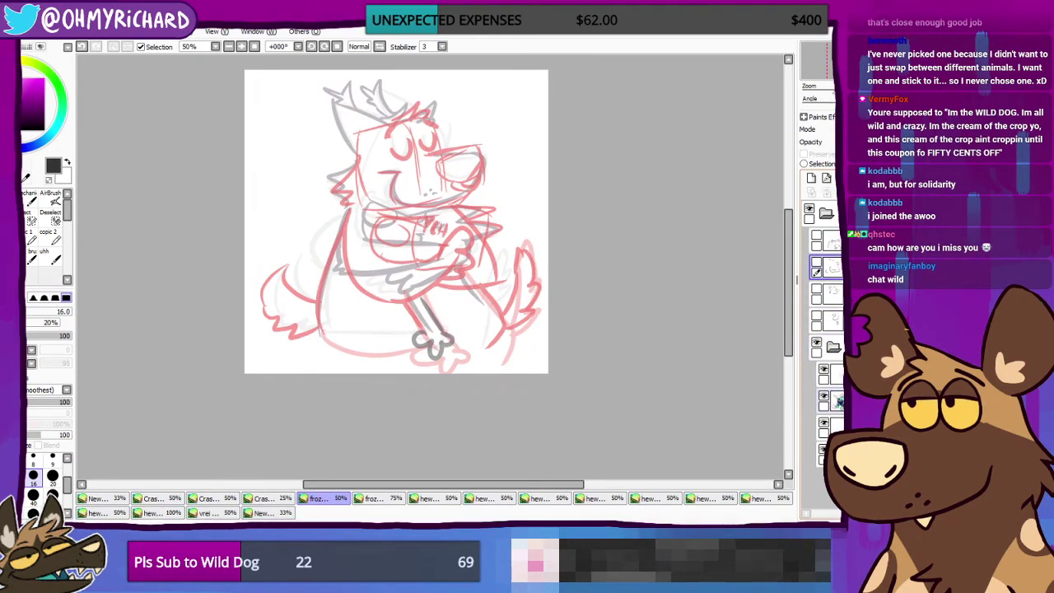
Step: Hide the red and grey refined sketch layers in the folders and inspect the faint initial sketch of the character
{"action": "left_click", "coordinate": [823, 396]}
{"action": "left_click", "coordinate": [823, 422]}
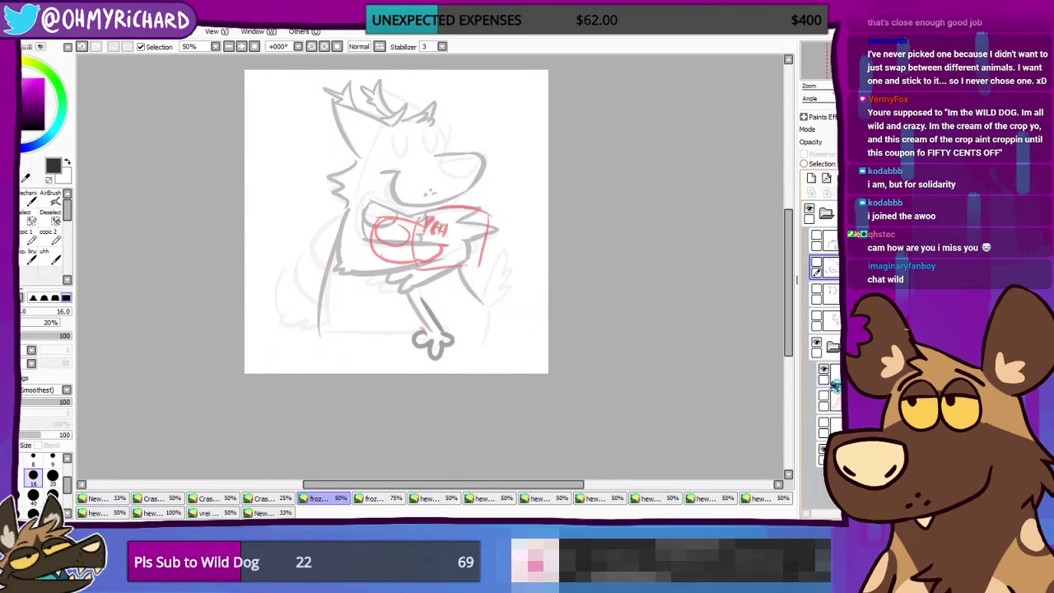
{"action": "key", "text": "ctrl+z"}
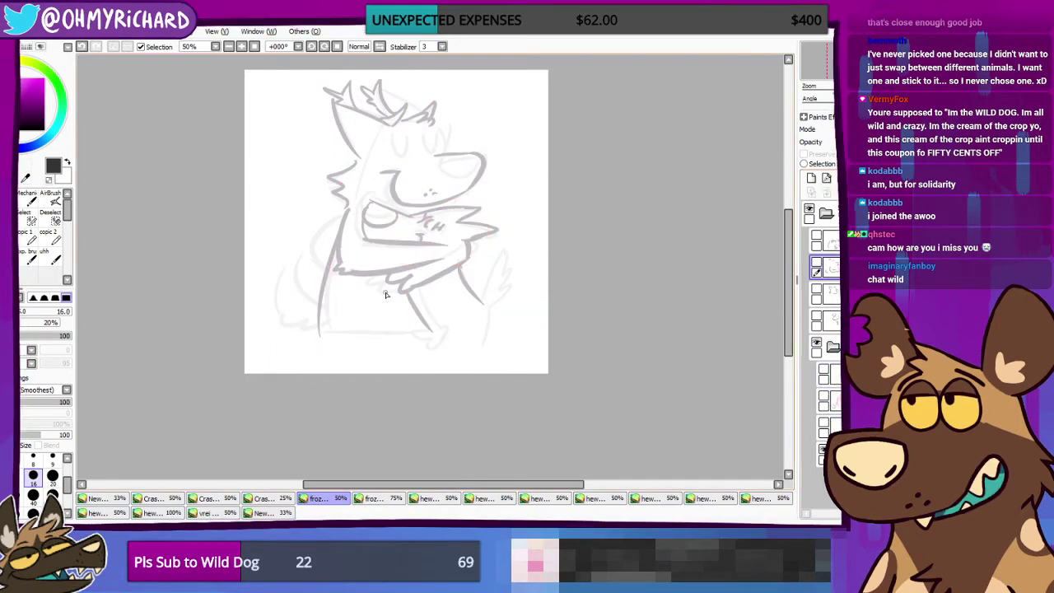
{"action": "key", "text": "Page_Up"}
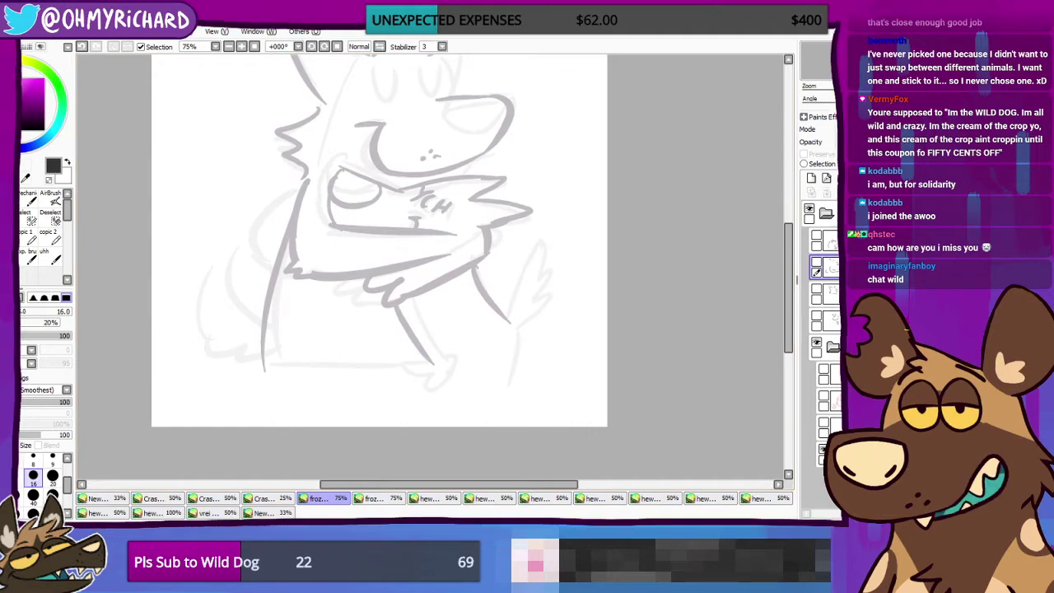
{"action": "left_click_drag", "start_coordinate": [378, 238], "coordinate": [415, 312]}
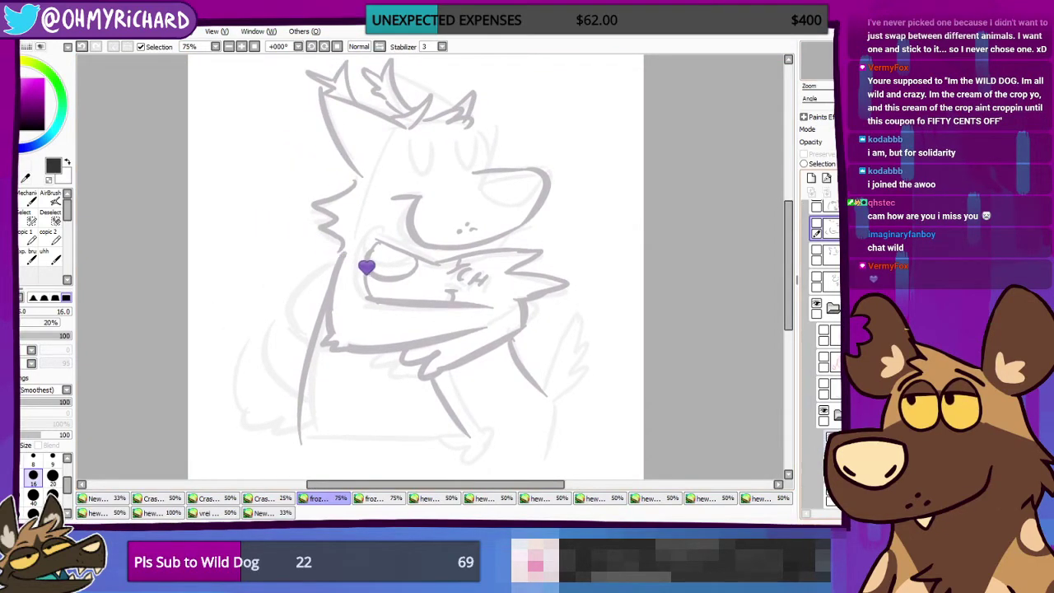
{"action": "key", "text": "ctrl+z"}
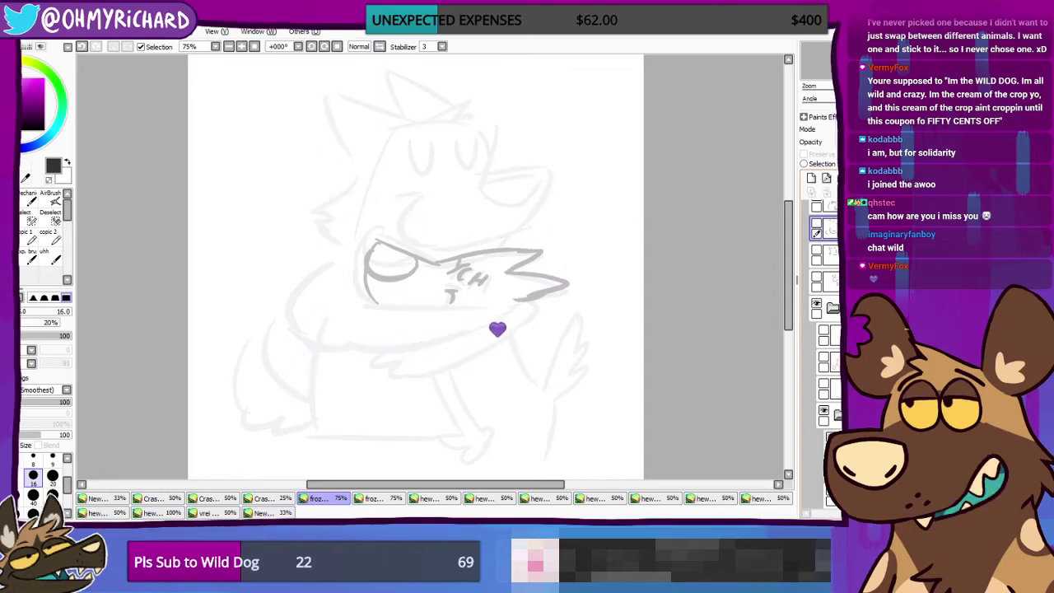
{"action": "key", "text": "ctrl+z"}
{"action": "scroll", "coordinate": [472, 318], "scroll_direction": "up", "scroll_amount": 3}
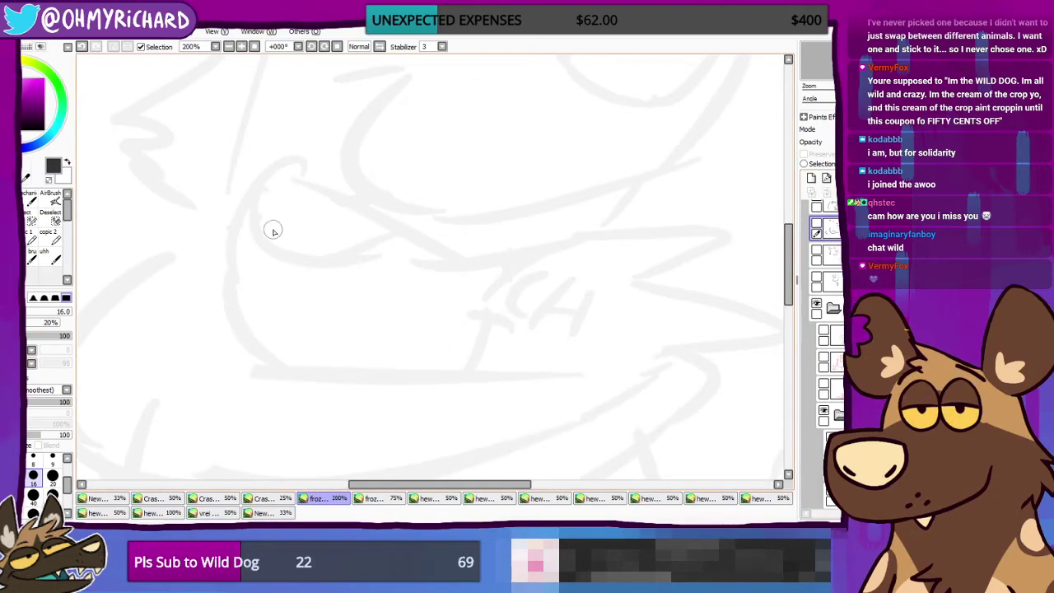
{"action": "scroll", "coordinate": [477, 320], "scroll_direction": "down", "scroll_amount": 2}
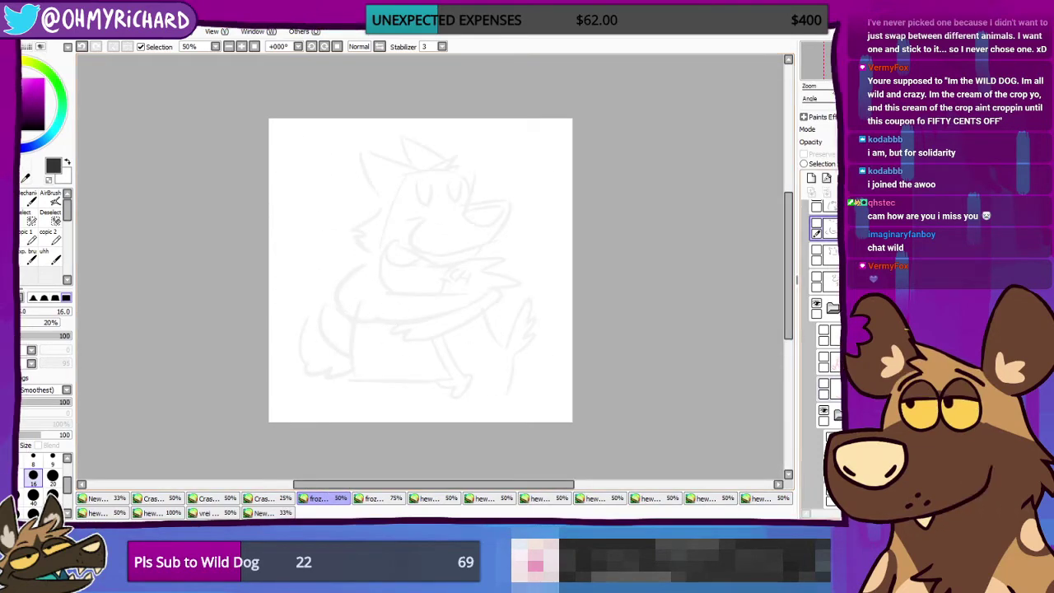
{"action": "scroll", "coordinate": [821, 330], "scroll_direction": "down", "scroll_amount": 2}
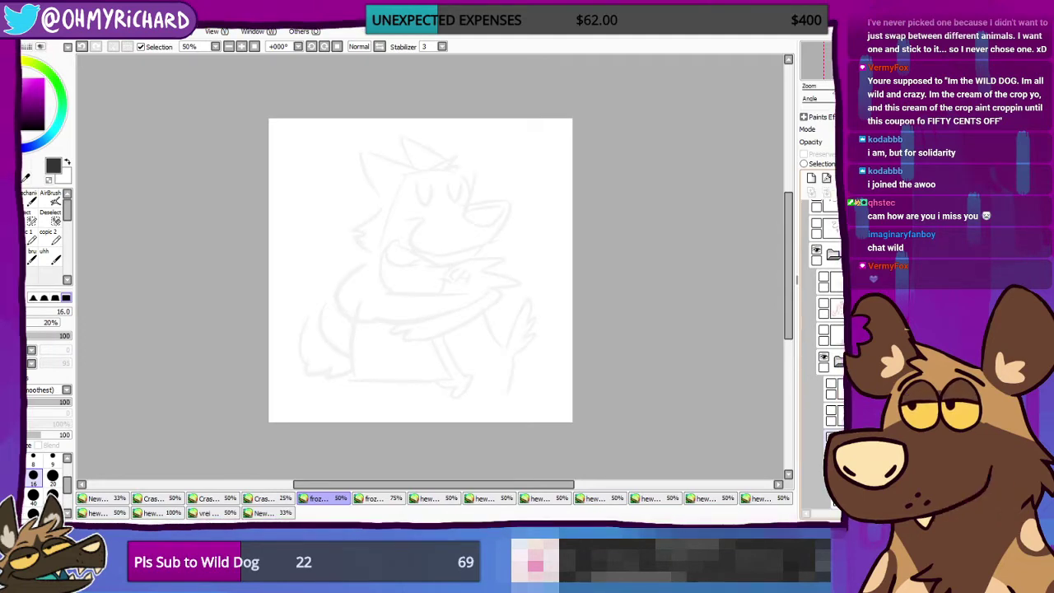
Step: Show the hidden sketch and line-art layers again, ending with the top layer holding the muzzle and YCH lettering
{"action": "left_click", "coordinate": [831, 410]}
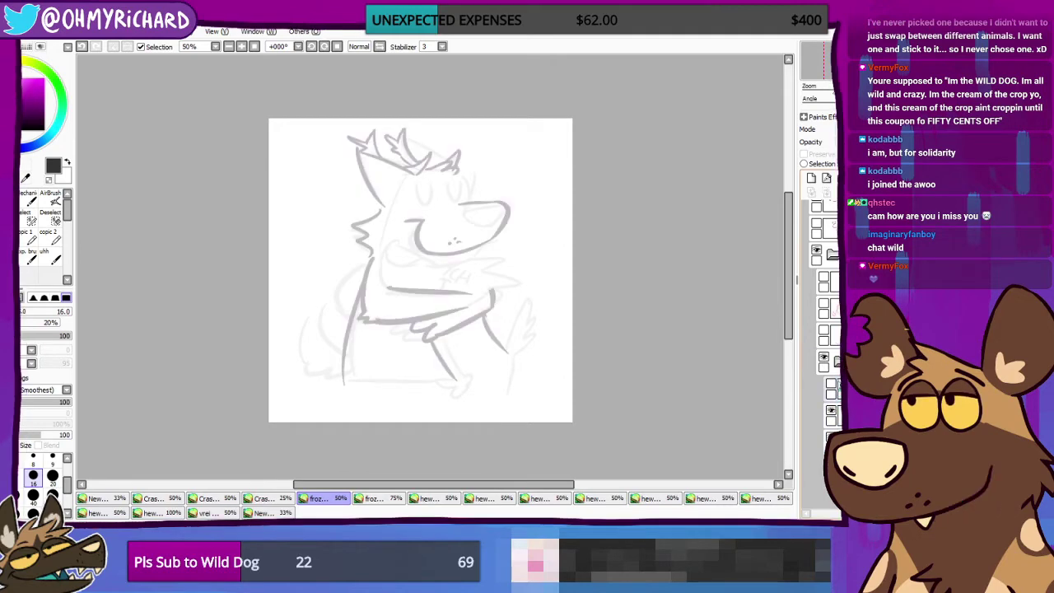
{"action": "left_click", "coordinate": [831, 383]}
{"action": "left_click", "coordinate": [838, 363]}
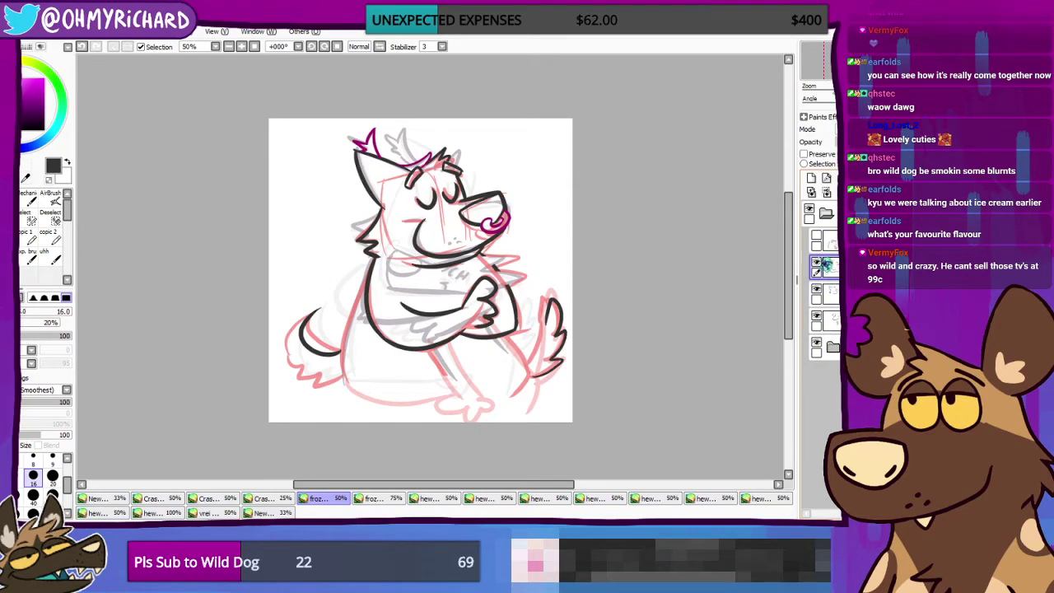
{"action": "left_click", "coordinate": [816, 236]}
Step: Ink the tail's inner edge in dark grey with the 16 px brush, from the hip up to the tail tip, following the red sketch
{"action": "key", "text": "Page_Up"}
{"action": "key", "text": "Page_Up"}
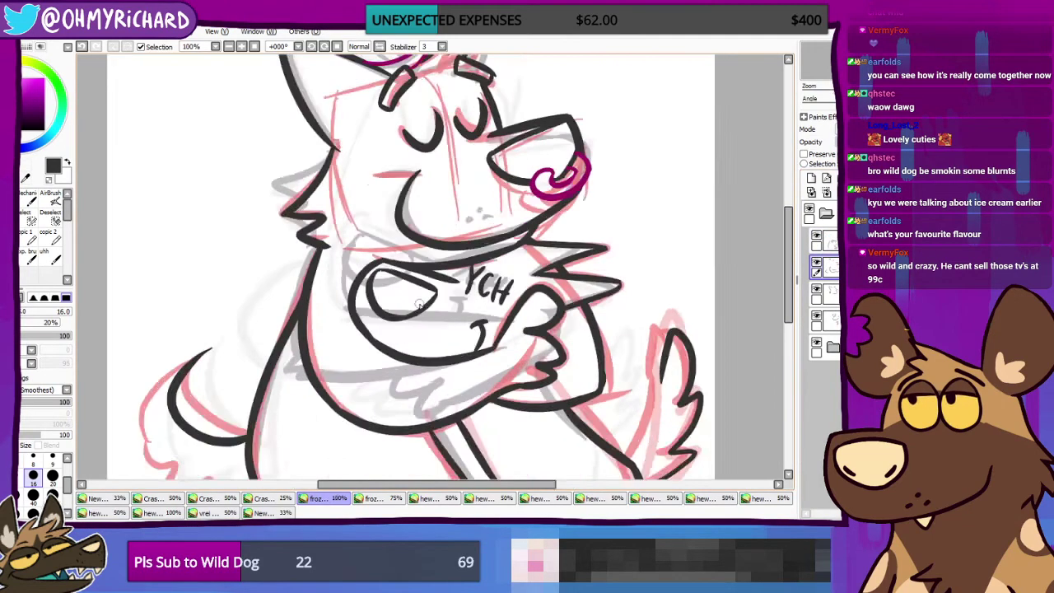
{"action": "scroll", "coordinate": [418, 305], "scroll_direction": "up", "scroll_amount": 1}
{"action": "left_click_drag", "start_coordinate": [431, 415], "coordinate": [225, 271]}
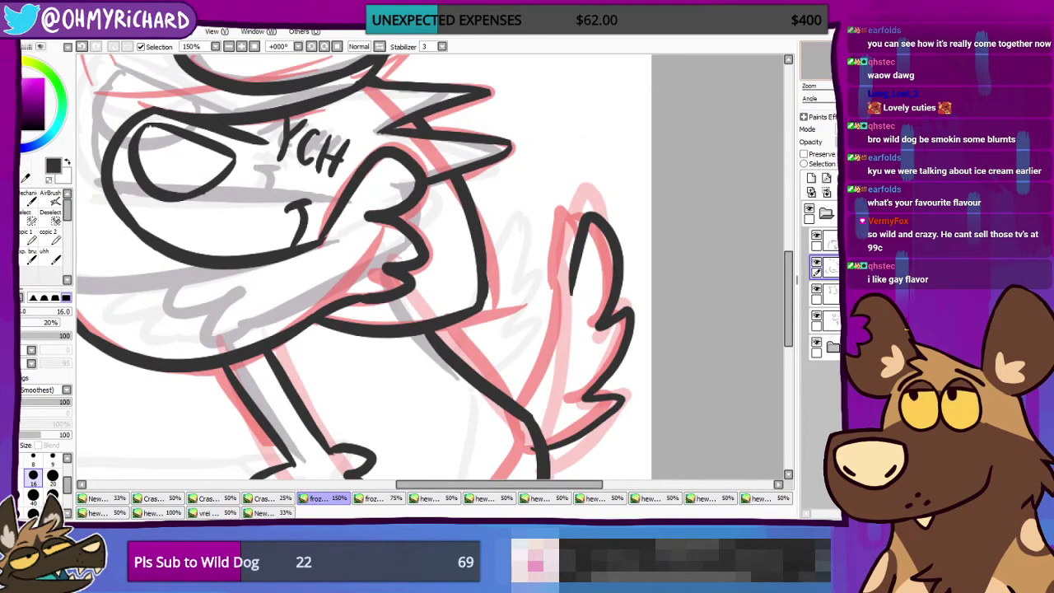
{"action": "scroll", "coordinate": [434, 266], "scroll_direction": "down", "scroll_amount": 3}
{"action": "scroll", "coordinate": [434, 266], "scroll_direction": "right", "scroll_amount": 2}
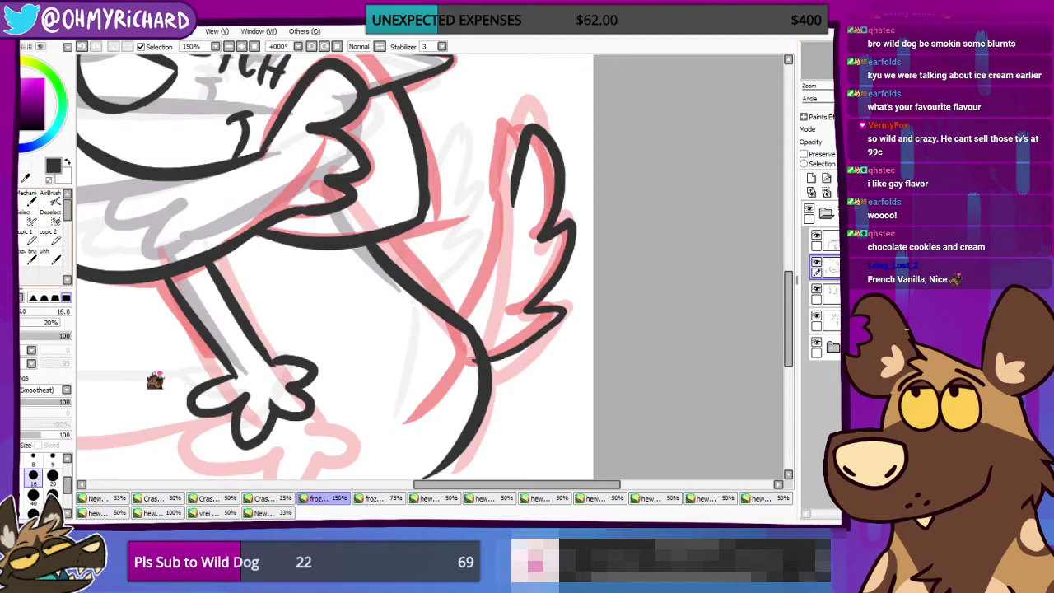
{"action": "left_click", "coordinate": [816, 262]}
{"action": "left_click", "coordinate": [816, 261]}
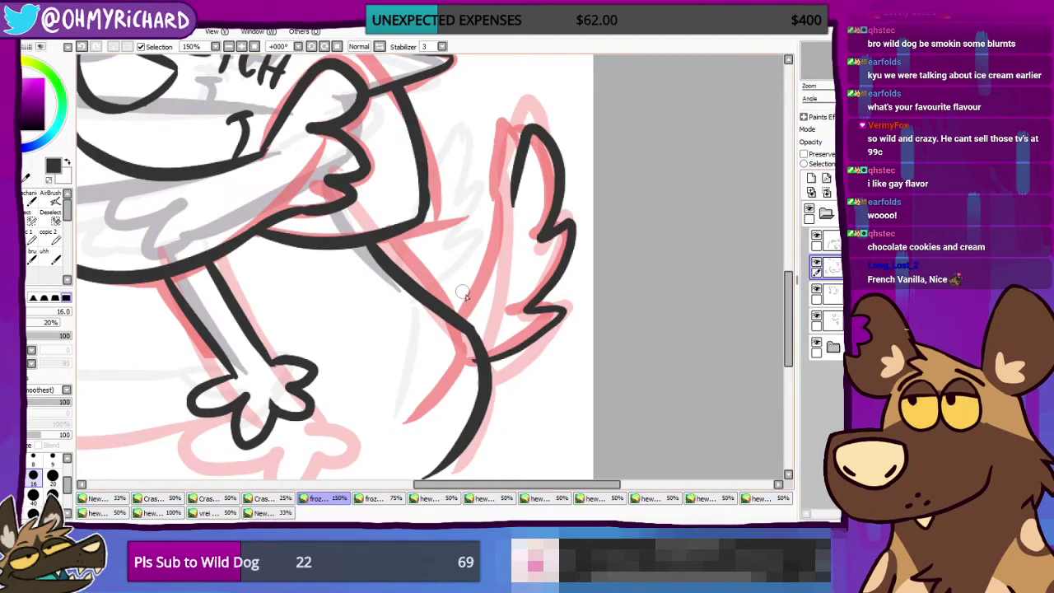
{"action": "left_click_drag", "start_coordinate": [463, 327], "coordinate": [511, 175]}
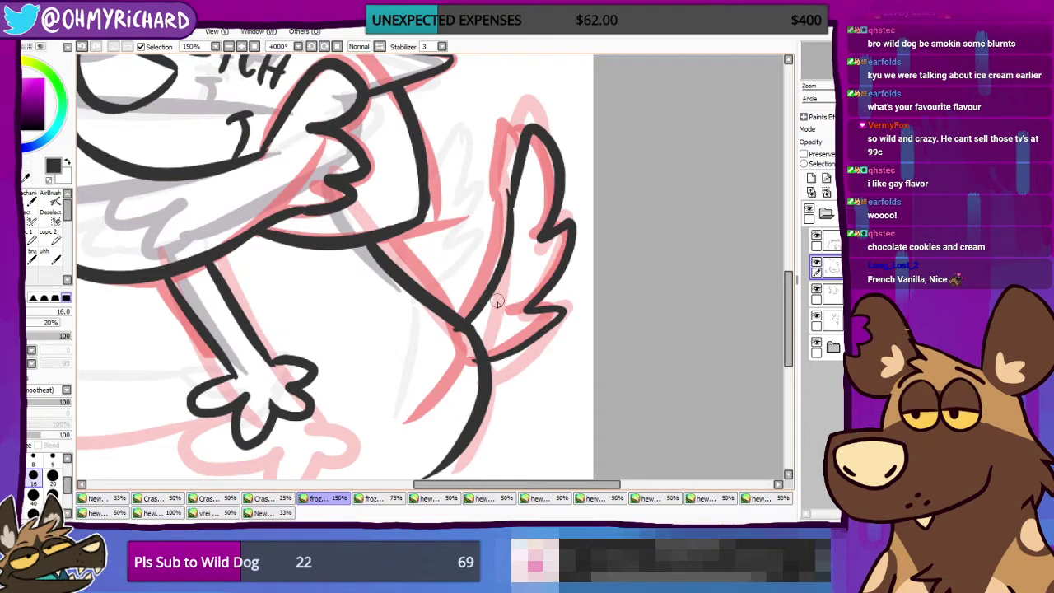
{"action": "key", "text": "ctrl+z"}
{"action": "left_click_drag", "start_coordinate": [451, 342], "coordinate": [493, 200]}
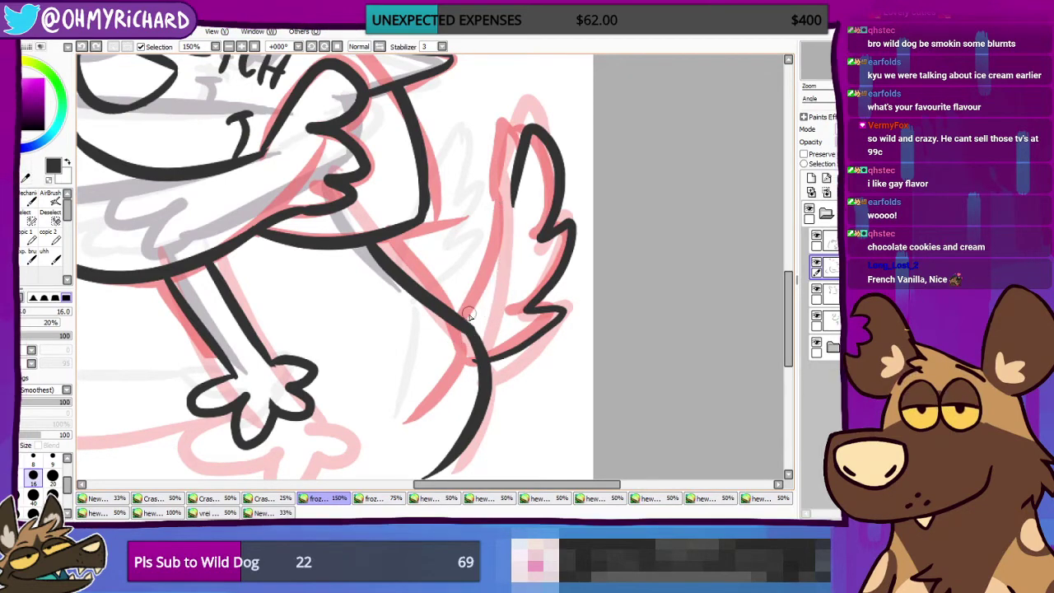
{"action": "mouse_move", "coordinate": [470, 317]}
{"action": "left_mouse_down"}
{"action": "mouse_move", "coordinate": [500, 268]}
{"action": "mouse_move", "coordinate": [513, 205]}
{"action": "left_mouse_up"}
{"action": "left_click_drag", "start_coordinate": [473, 335], "coordinate": [504, 199]}
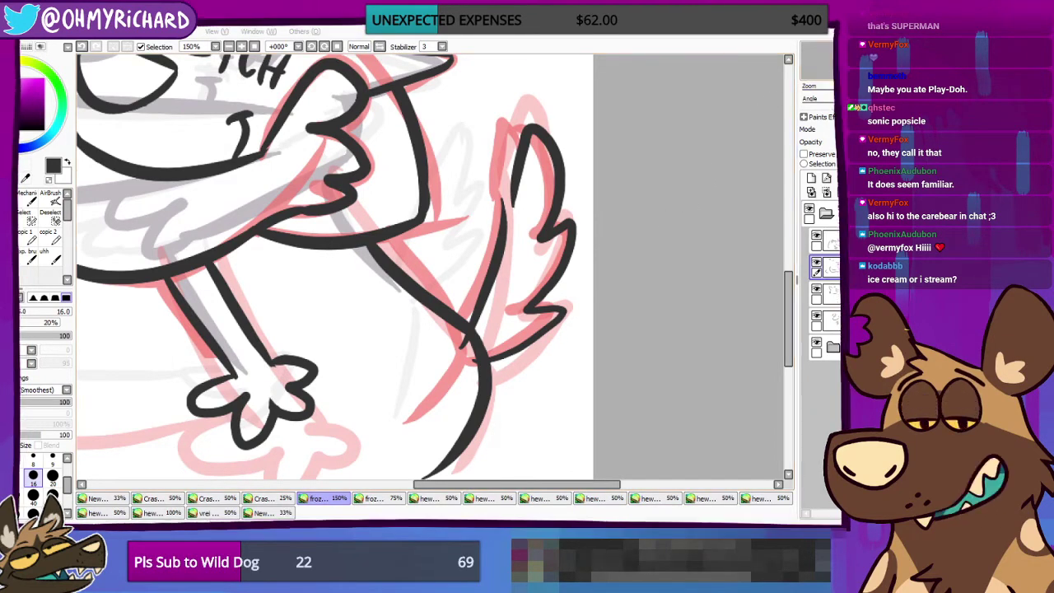
Step: Examine the inked lower body, arms, paw and tail against the red sketch at several magnifications
{"action": "left_click_drag", "start_coordinate": [246, 164], "coordinate": [422, 421]}
{"action": "left_click_drag", "start_coordinate": [422, 124], "coordinate": [189, 264]}
{"action": "left_click_drag", "start_coordinate": [305, 370], "coordinate": [320, 218]}
{"action": "left_click_drag", "start_coordinate": [304, 436], "coordinate": [395, 62]}
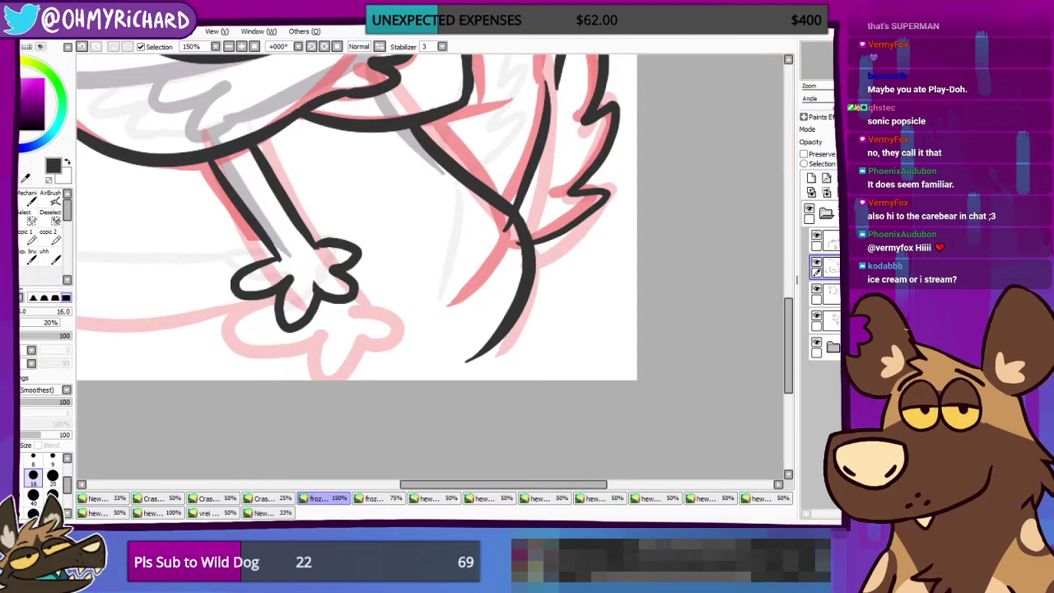
{"action": "left_click_drag", "start_coordinate": [354, 247], "coordinate": [516, 382]}
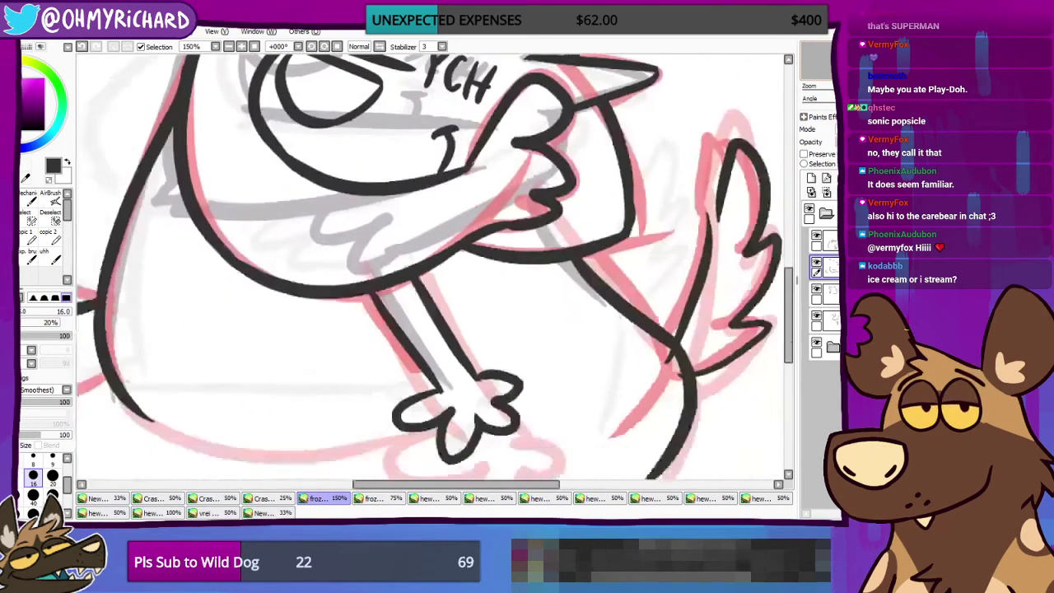
{"action": "left_click_drag", "start_coordinate": [329, 288], "coordinate": [565, 245]}
{"action": "scroll", "coordinate": [288, 205], "scroll_direction": "down", "scroll_amount": 2}
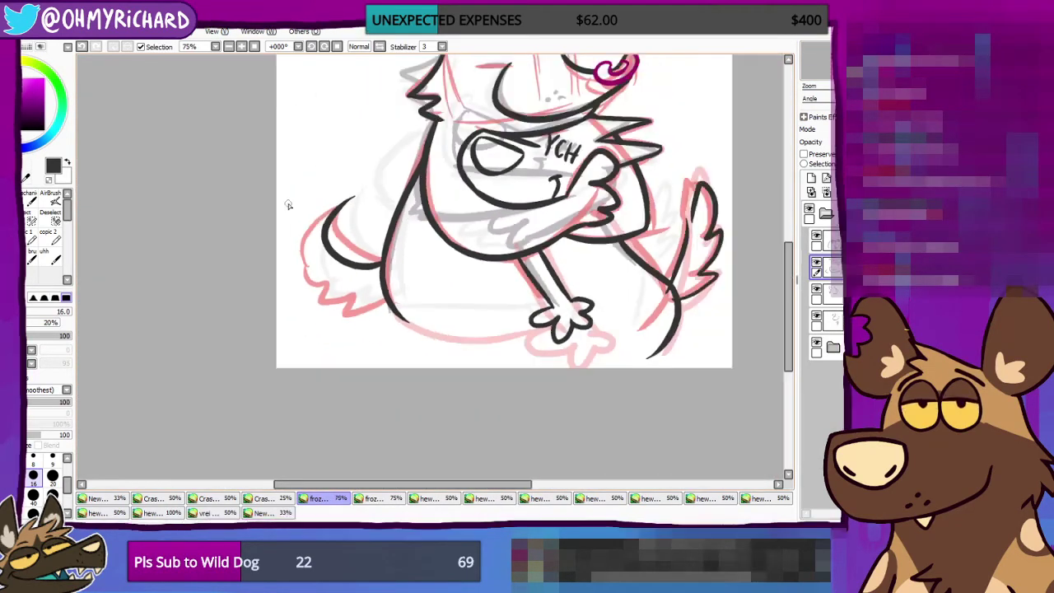
{"action": "scroll", "coordinate": [435, 364], "scroll_direction": "down", "scroll_amount": 1}
{"action": "scroll", "coordinate": [393, 330], "scroll_direction": "up", "scroll_amount": 2}
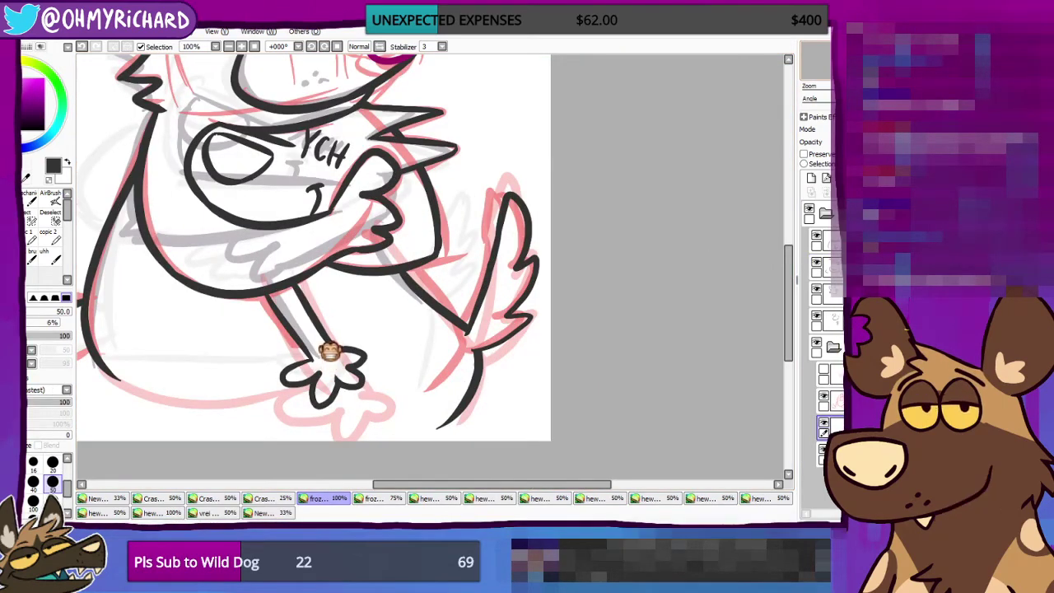
{"action": "left_click_drag", "start_coordinate": [411, 272], "coordinate": [441, 290]}
{"action": "scroll", "coordinate": [430, 265], "scroll_direction": "down", "scroll_amount": 1}
{"action": "key", "text": "n"}
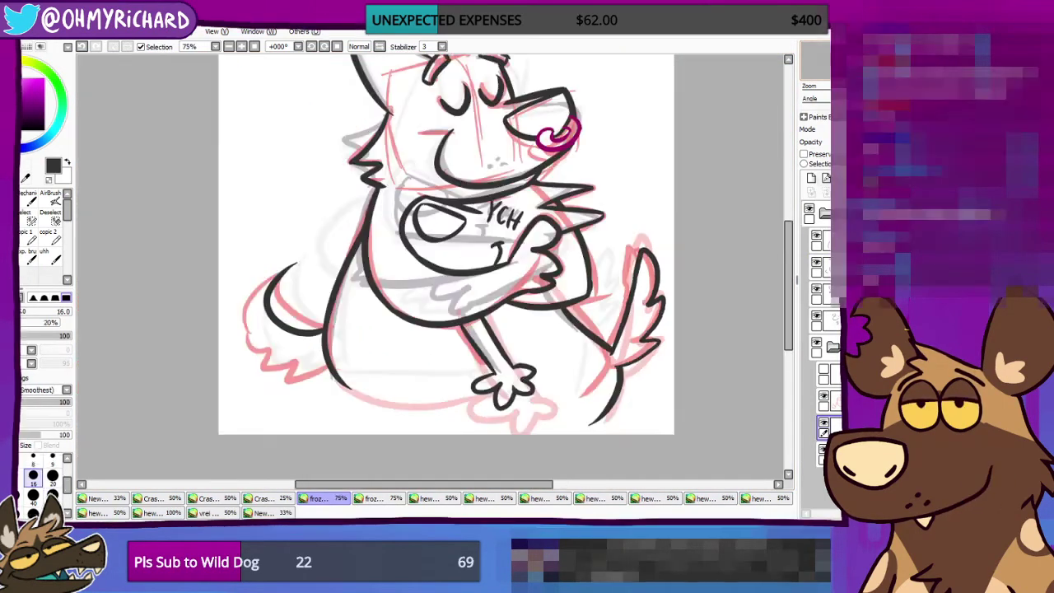
{"action": "scroll", "coordinate": [444, 263], "scroll_direction": "up", "scroll_amount": 3}
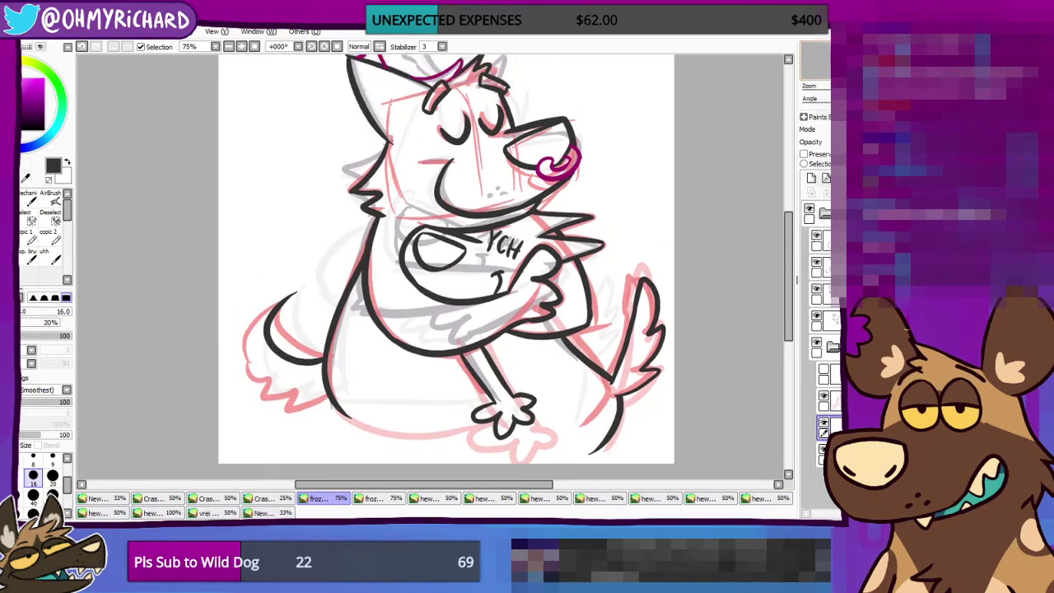
{"action": "scroll", "coordinate": [494, 121], "scroll_direction": "down", "scroll_amount": 3}
{"action": "scroll", "coordinate": [494, 122], "scroll_direction": "up", "scroll_amount": 1}
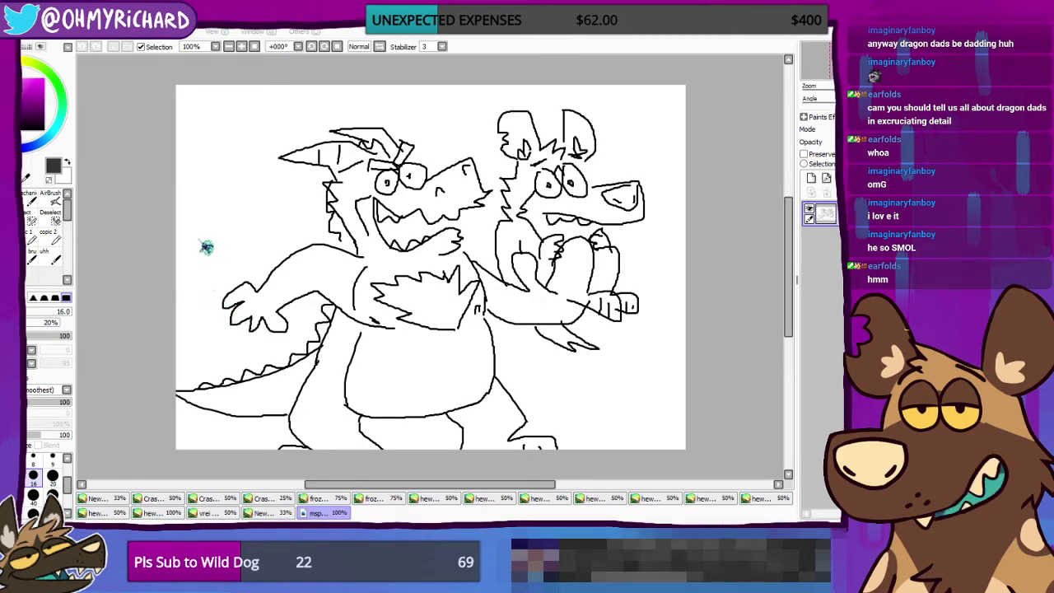
Step: Look over the dragon and wild dog drawings in the other open files, including the "I LOVE WILDDOG" sketch
{"action": "key", "text": "Page_Up"}
{"action": "key", "text": "Page_Up"}
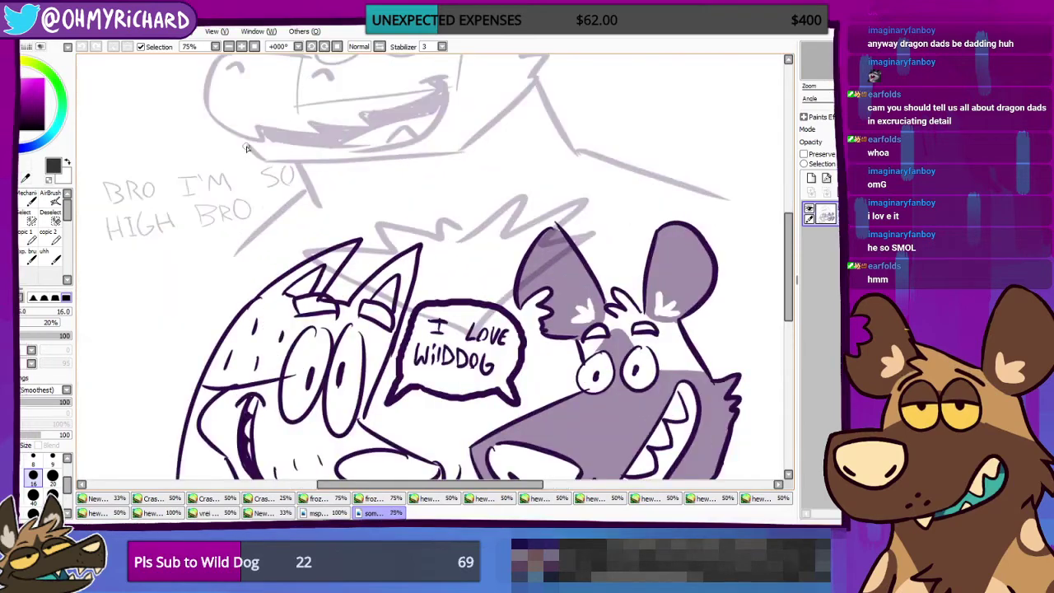
{"action": "left_click_drag", "start_coordinate": [781, 143], "coordinate": [804, 315]}
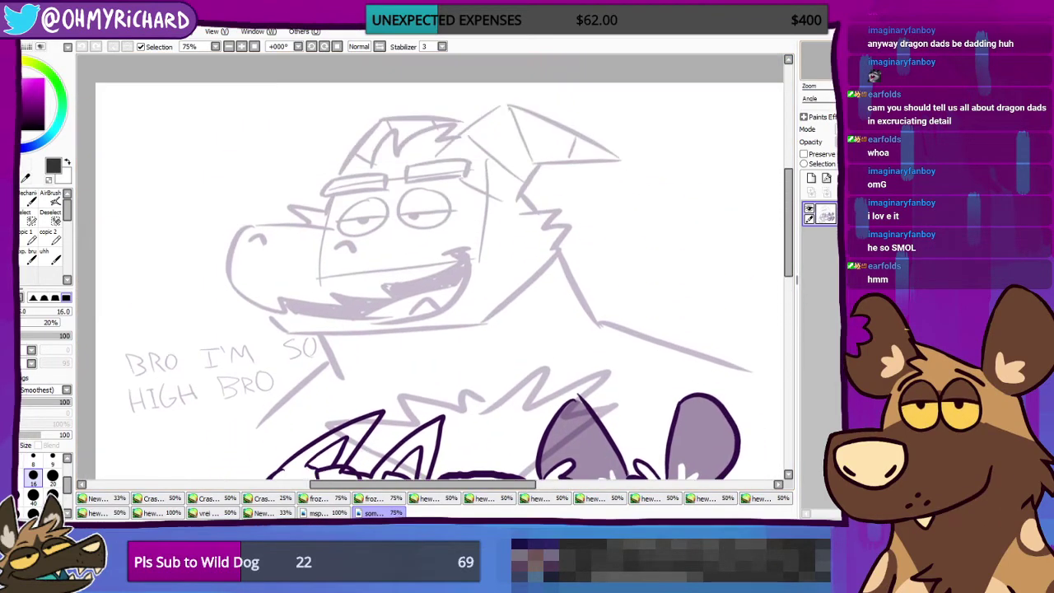
{"action": "scroll", "coordinate": [440, 267], "scroll_direction": "down", "scroll_amount": 2}
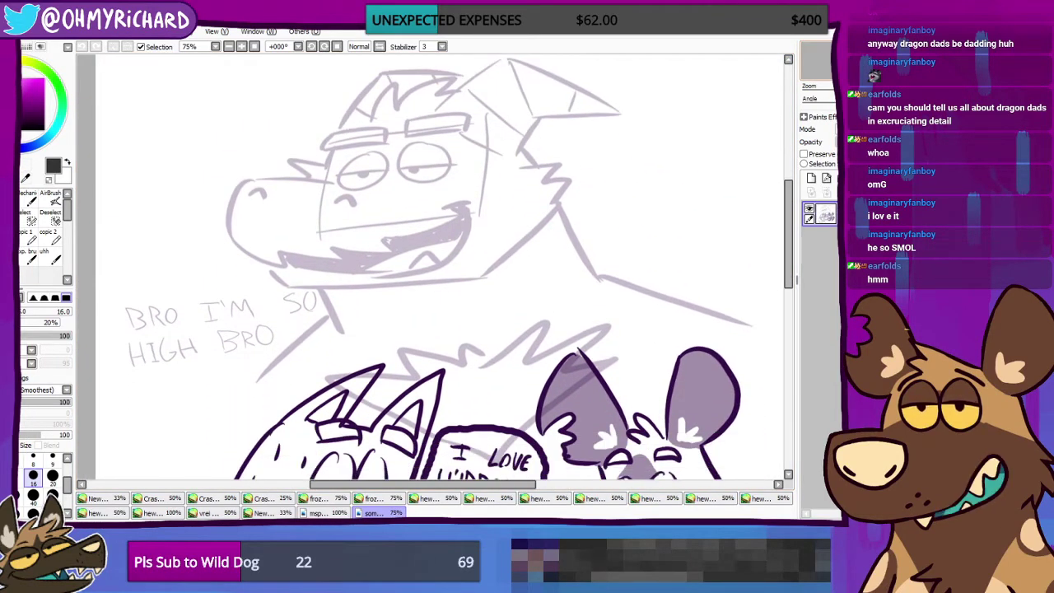
{"action": "scroll", "coordinate": [440, 267], "scroll_direction": "down", "scroll_amount": 10}
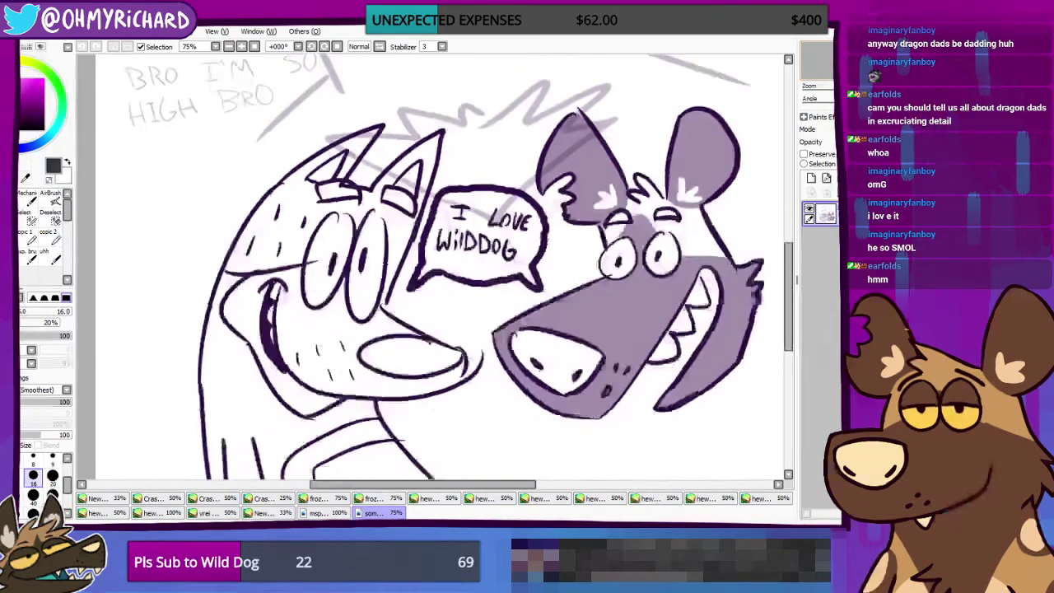
{"action": "left_click_drag", "start_coordinate": [439, 267], "coordinate": [427, 256]}
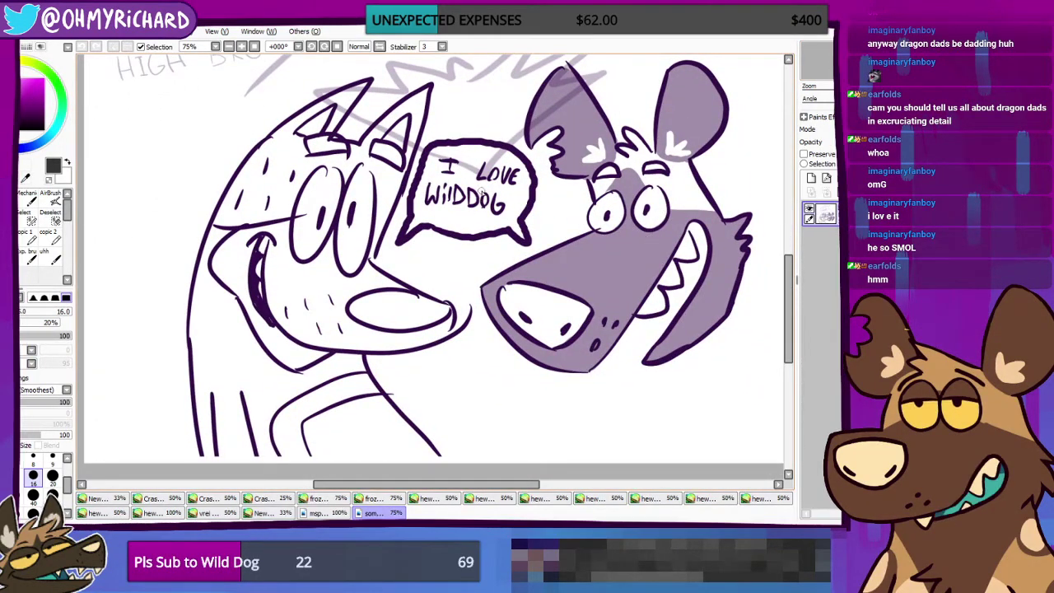
{"action": "scroll", "coordinate": [504, 300], "scroll_direction": "down", "scroll_amount": 2}
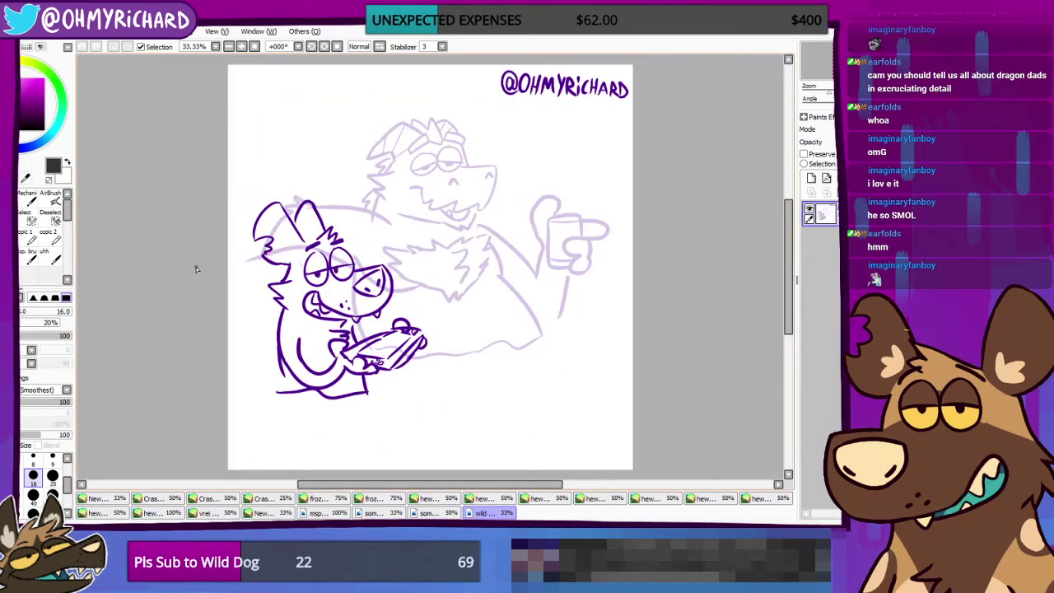
{"action": "key", "text": "Page_Up"}
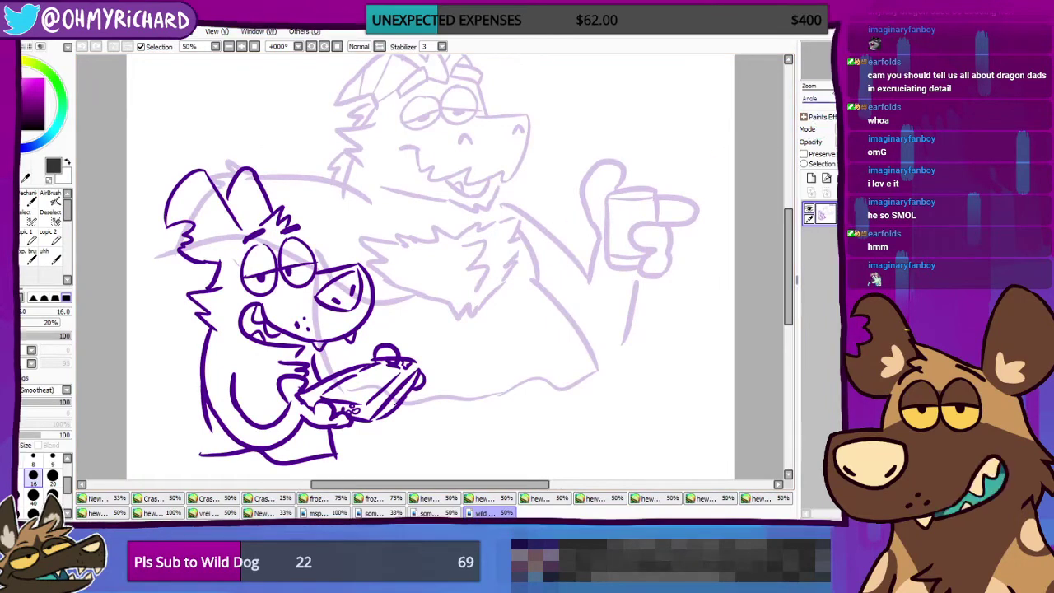
{"action": "key", "text": "Right"}
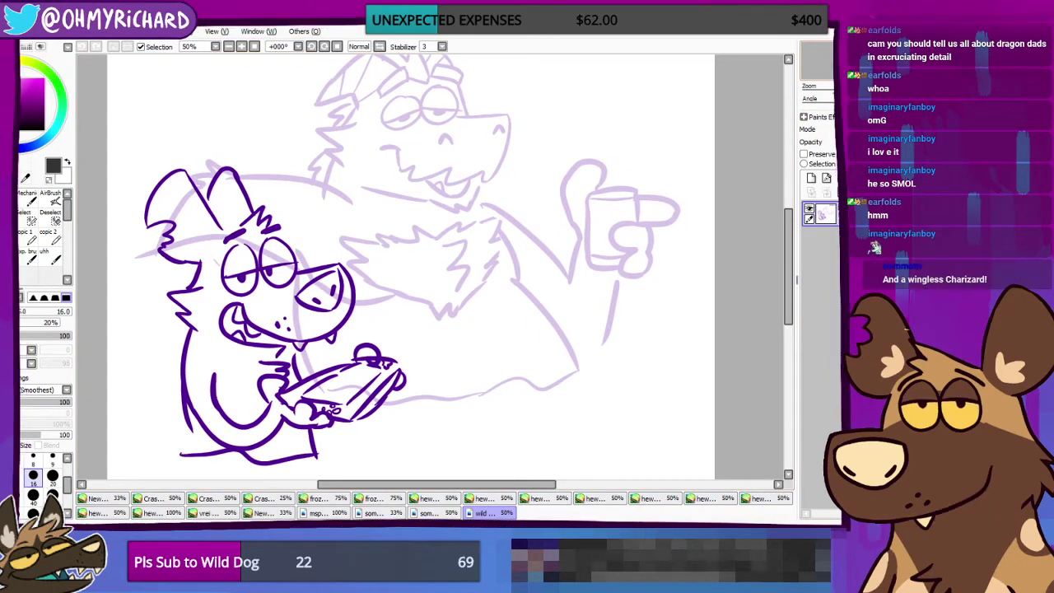
Step: Look over the sketch of the wild dog and dragon, and return to the seated canine drawing
{"action": "key", "text": "Up"}
{"action": "key", "text": "Up"}
{"action": "key", "text": "Up"}
{"action": "key", "text": "Up"}
{"action": "key", "text": "Up"}
{"action": "key", "text": "Up"}
{"action": "key", "text": "Up"}
{"action": "key", "text": "Up"}
{"action": "key", "text": "Down"}
{"action": "key", "text": "Down"}
{"action": "key", "text": "Down"}
{"action": "key", "text": "Down"}
{"action": "key", "text": "Down"}
{"action": "key", "text": "Down"}
{"action": "key", "text": "Down"}
{"action": "key", "text": "Down"}
{"action": "key", "text": "Down"}
{"action": "key", "text": "Down"}
{"action": "key", "text": "Down"}
{"action": "key", "text": "Left"}
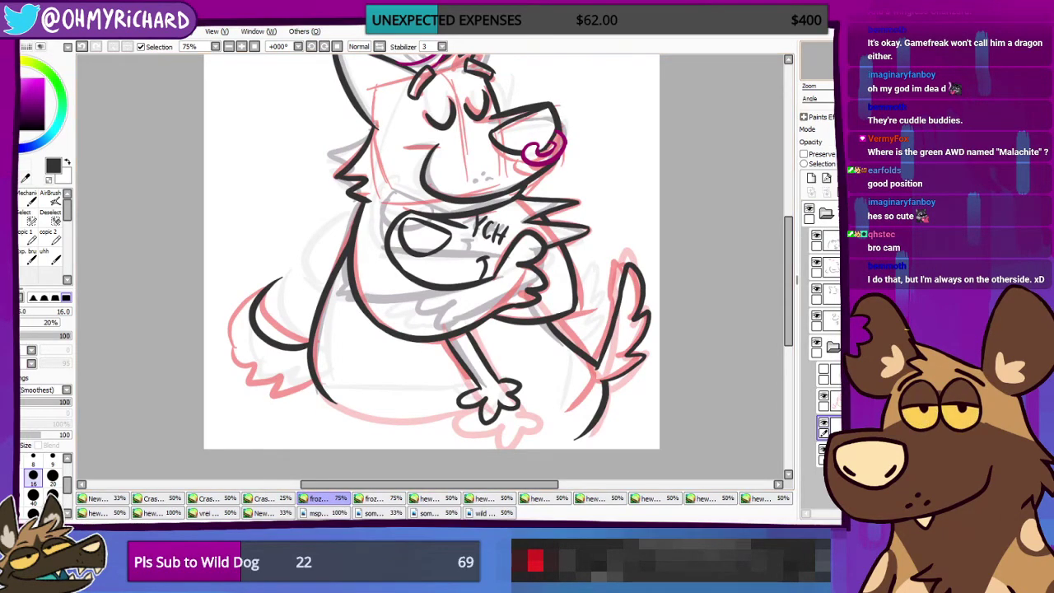
Step: Examine the seated canine's inked body, arms, paw and tail against the red and grey sketches
{"action": "left_click_drag", "start_coordinate": [432, 255], "coordinate": [439, 262]}
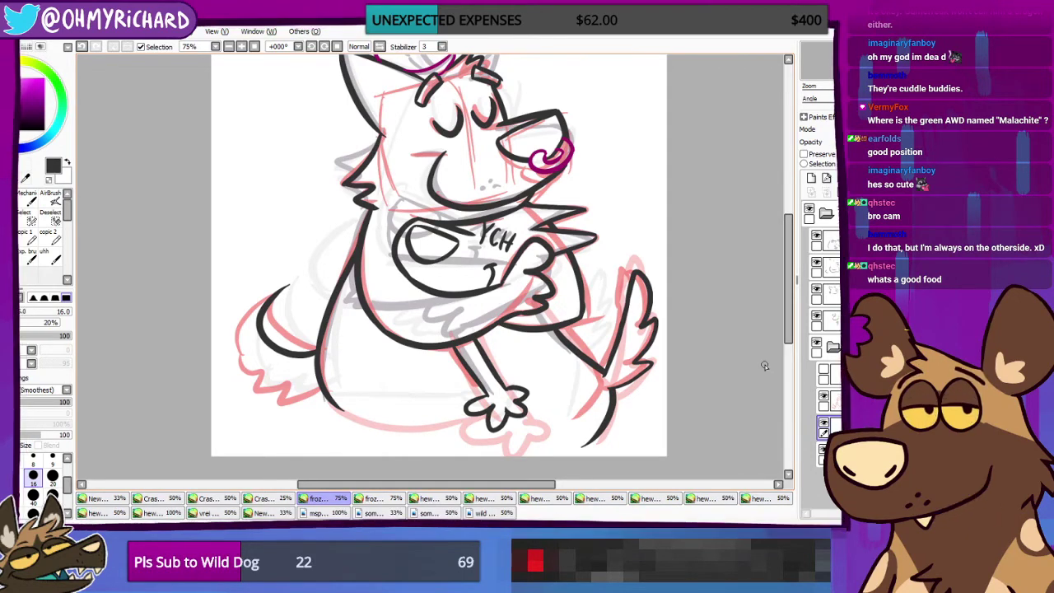
{"action": "left_click_drag", "start_coordinate": [717, 142], "coordinate": [696, 83]}
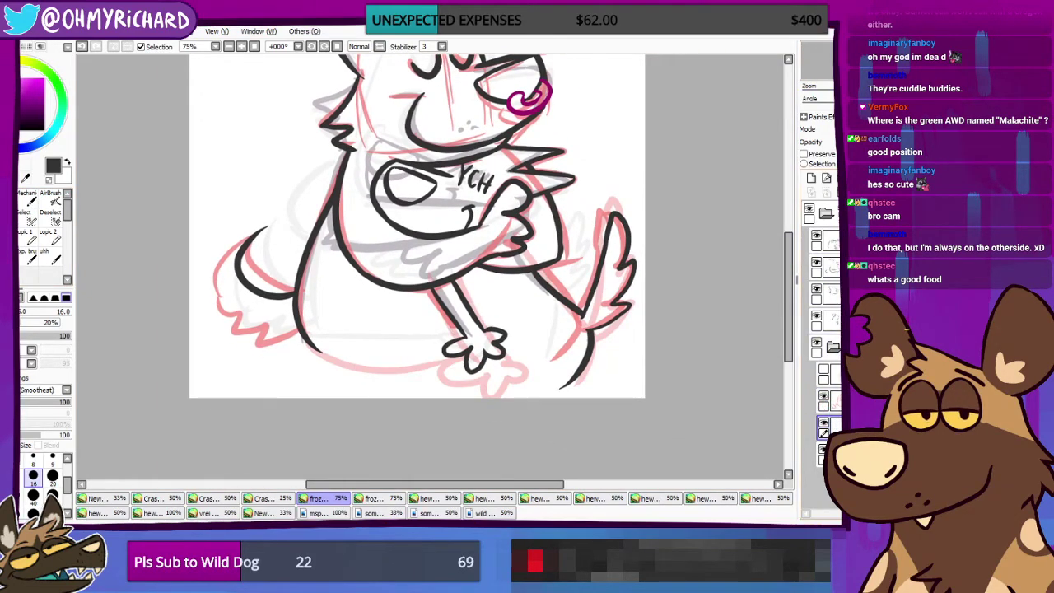
{"action": "left_click_drag", "start_coordinate": [741, 354], "coordinate": [690, 383]}
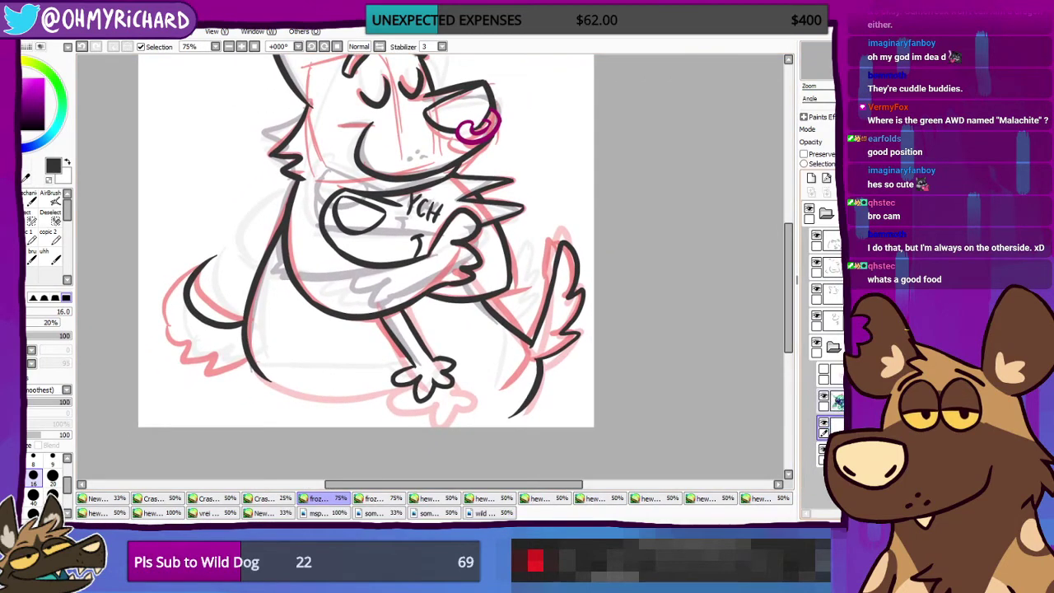
{"action": "left_click_drag", "start_coordinate": [829, 72], "coordinate": [825, 65]}
{"action": "scroll", "coordinate": [633, 321], "scroll_direction": "up", "scroll_amount": 1}
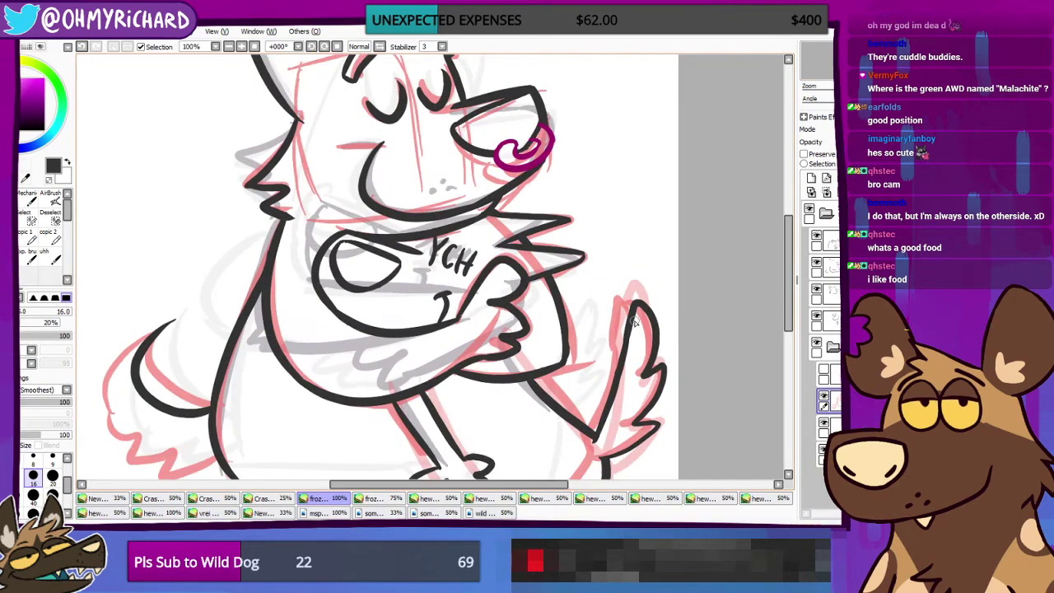
{"action": "scroll", "coordinate": [633, 321], "scroll_direction": "down", "scroll_amount": 1}
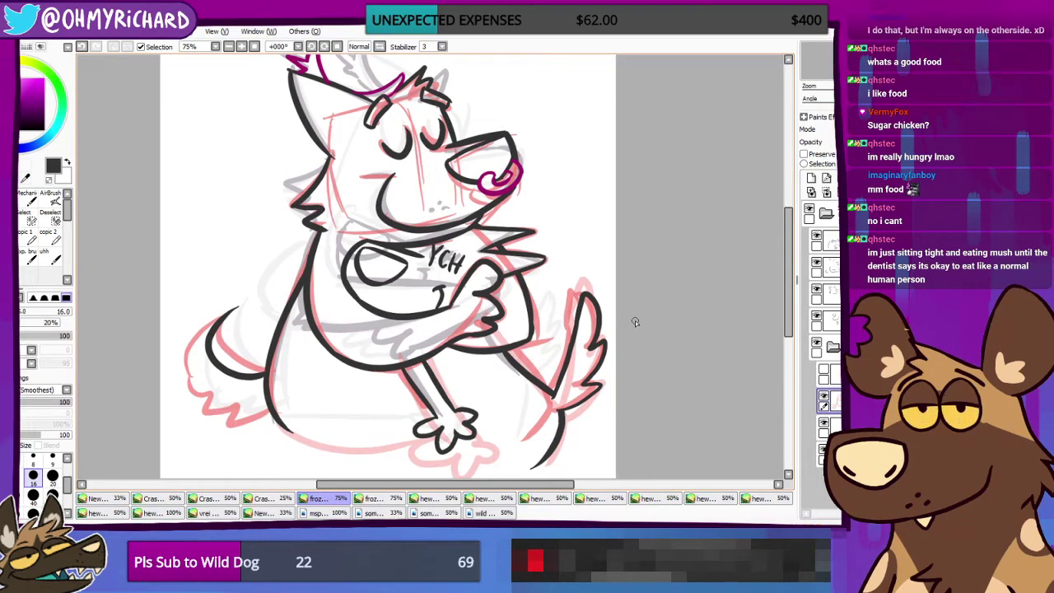
{"action": "left_click_drag", "start_coordinate": [634, 321], "coordinate": [620, 264]}
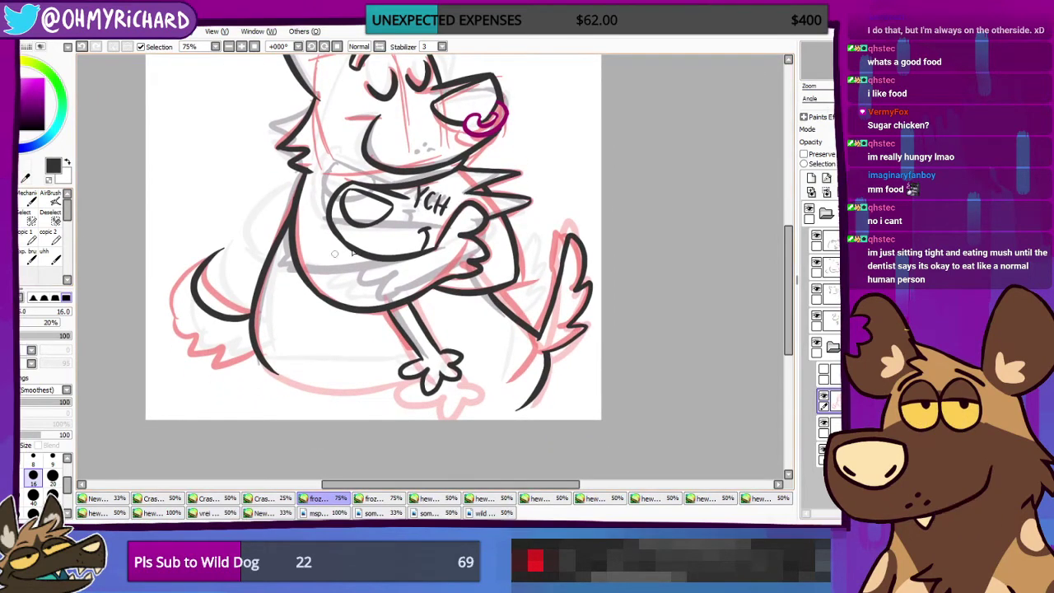
{"action": "mouse_move", "coordinate": [334, 254]}
{"action": "left_mouse_down"}
{"action": "mouse_move", "coordinate": [355, 299]}
{"action": "mouse_move", "coordinate": [363, 282]}
{"action": "left_mouse_up"}
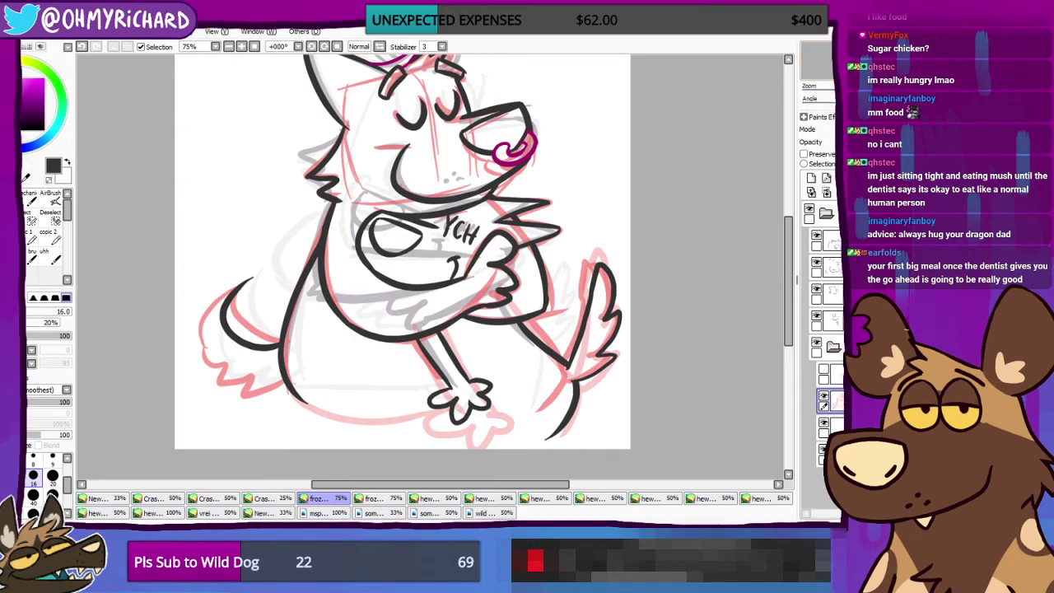
Step: Compare the drawing with the red sketch layer and the head line-art layer each hidden and shown again
{"action": "left_click_drag", "start_coordinate": [833, 64], "coordinate": [825, 67]}
{"action": "left_click", "coordinate": [825, 397]}
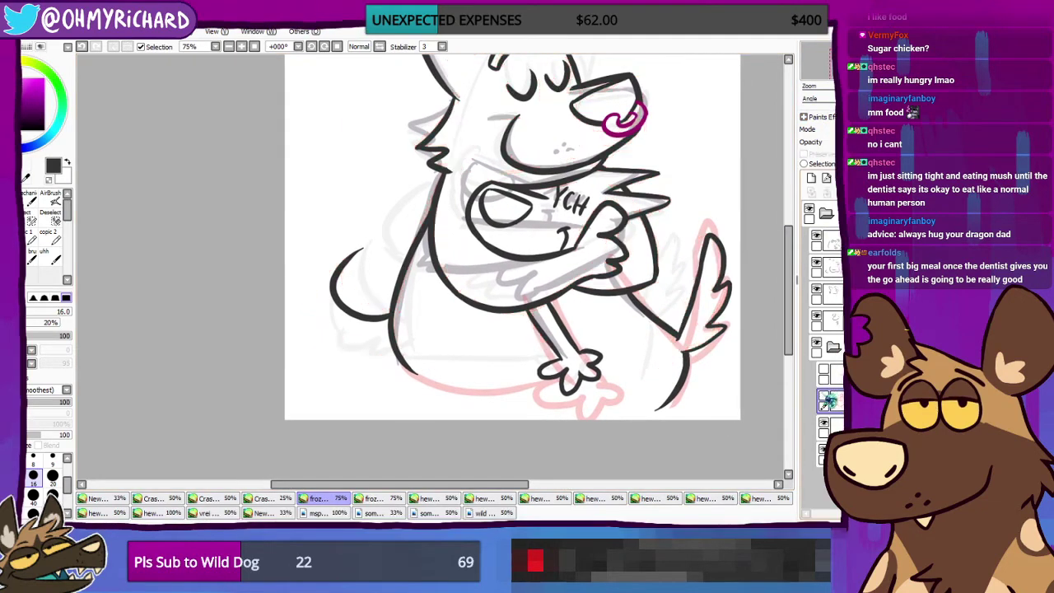
{"action": "left_click", "coordinate": [825, 397]}
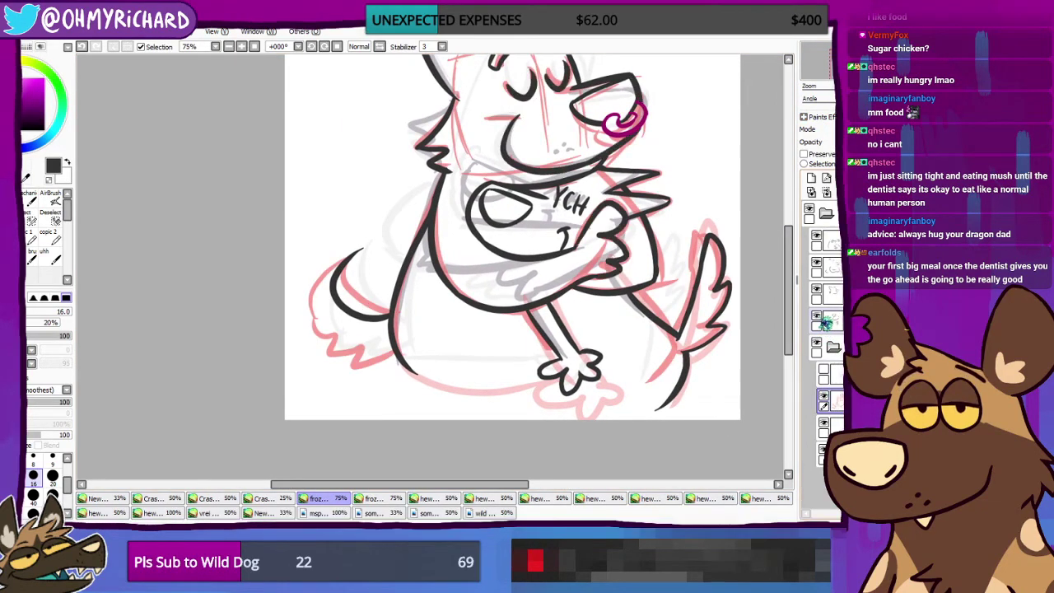
{"action": "left_click", "coordinate": [819, 289]}
{"action": "left_click", "coordinate": [819, 289]}
{"action": "left_click", "coordinate": [819, 289]}
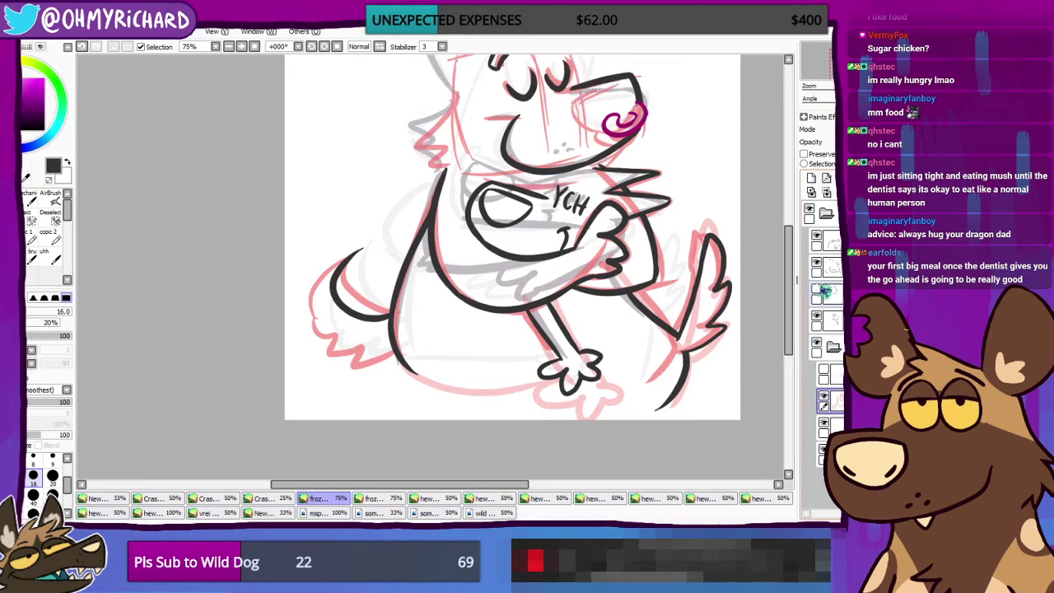
{"action": "left_click", "coordinate": [819, 289]}
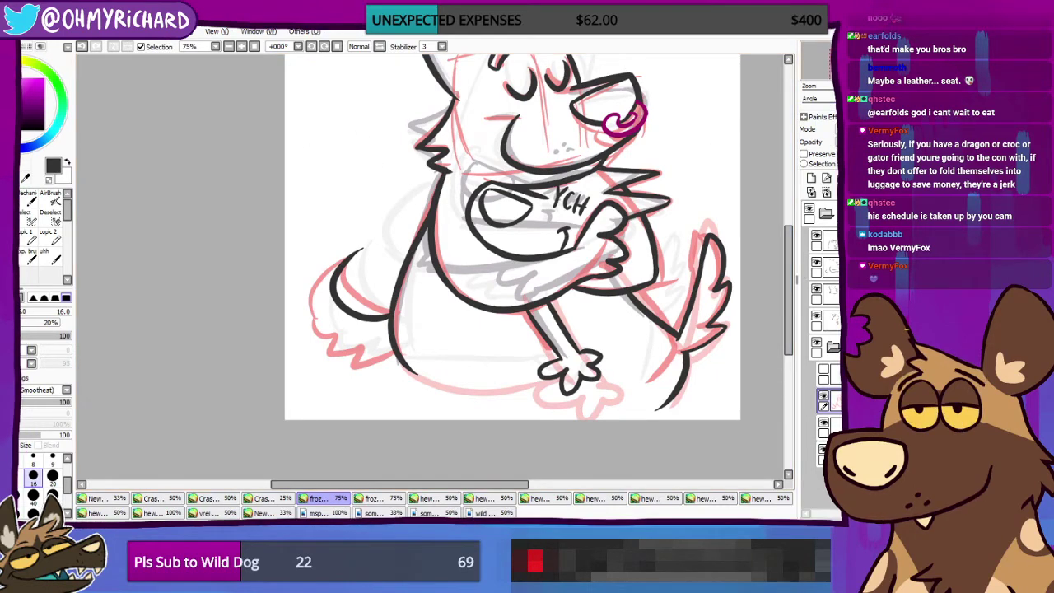
Step: Collapse and select the drawing's main layer folder, and check the whole canine with the folder's visibility toggled
{"action": "left_click_drag", "start_coordinate": [260, 394], "coordinate": [223, 394]}
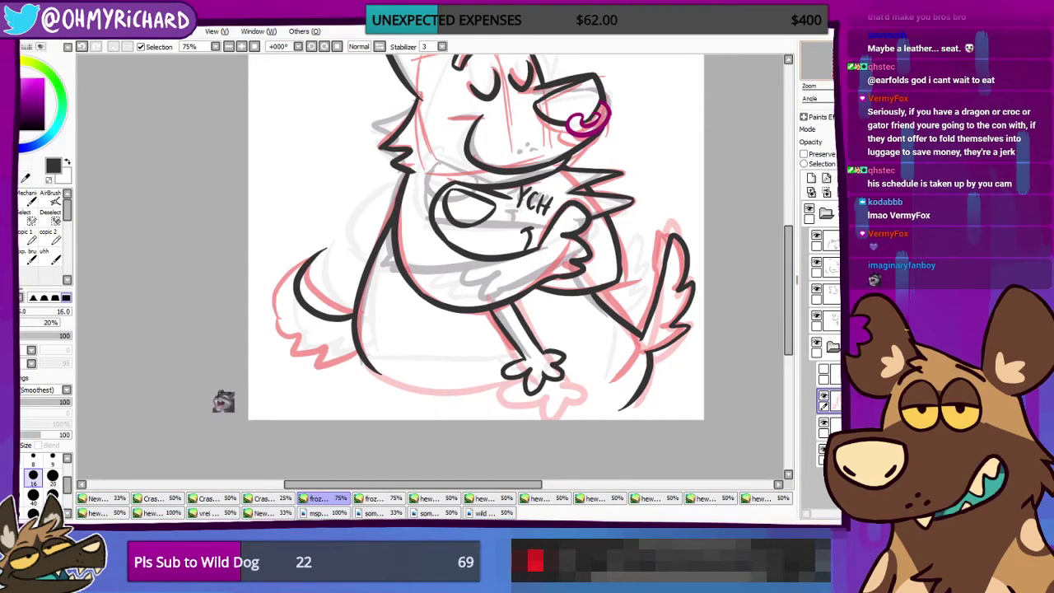
{"action": "scroll", "coordinate": [223, 379], "scroll_direction": "up", "scroll_amount": 3}
{"action": "scroll", "coordinate": [223, 354], "scroll_direction": "down", "scroll_amount": 1}
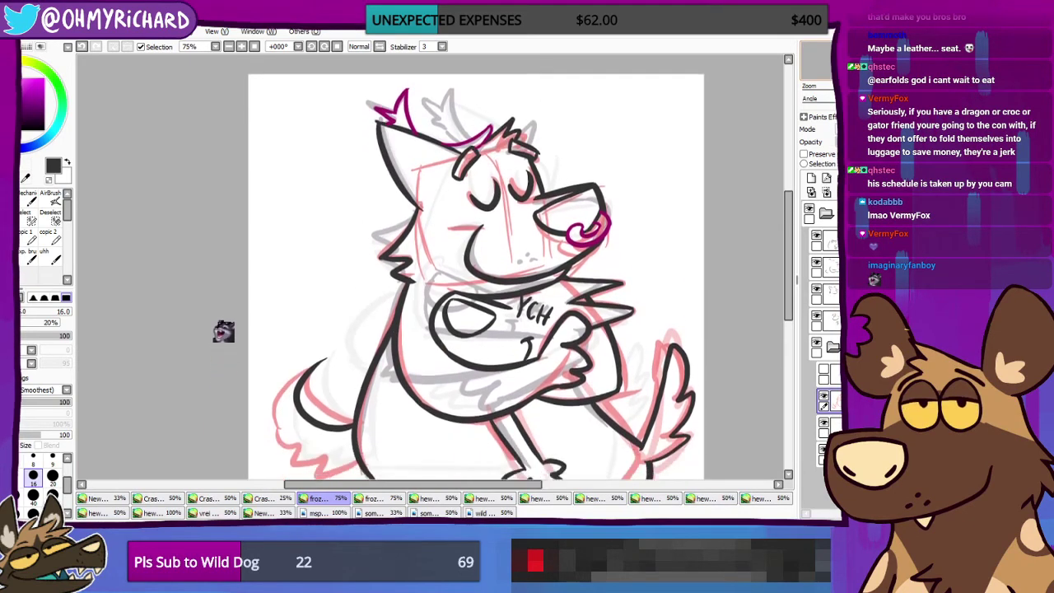
{"action": "left_click", "coordinate": [826, 213]}
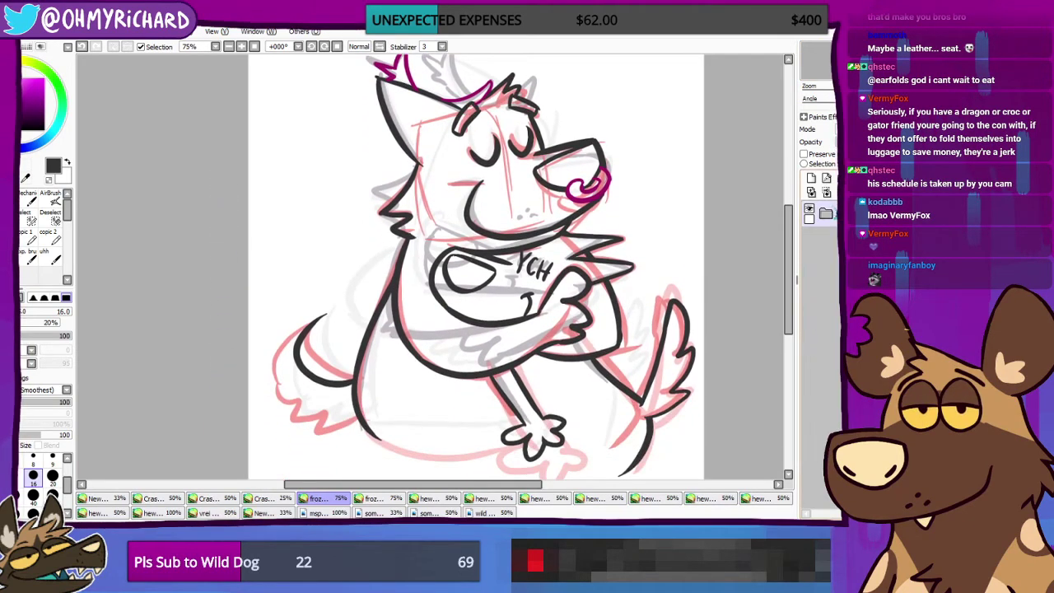
{"action": "key", "text": "ctrl"}
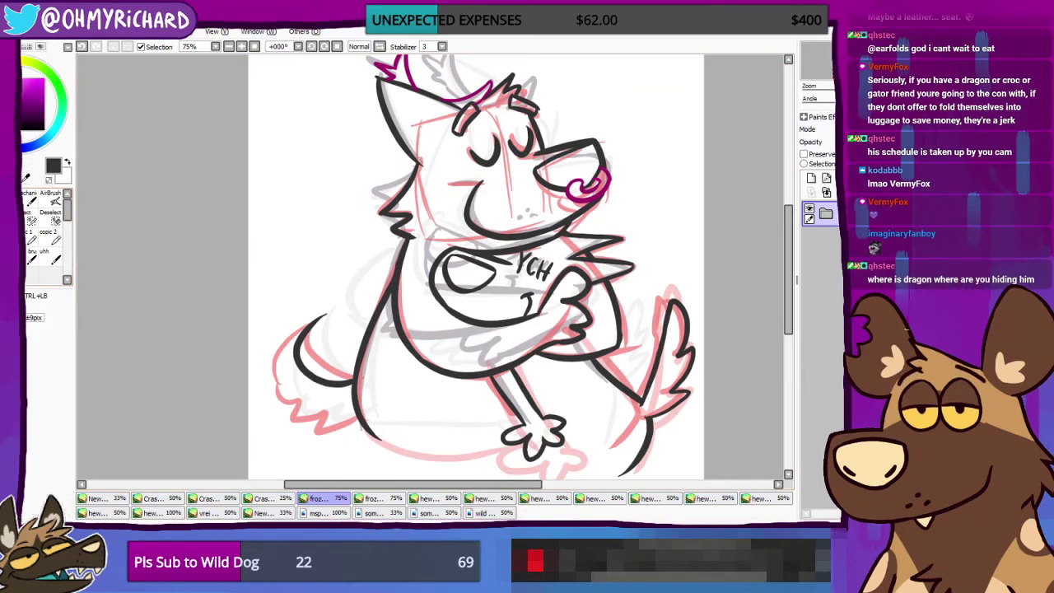
{"action": "scroll", "coordinate": [459, 346], "scroll_direction": "down", "scroll_amount": 1}
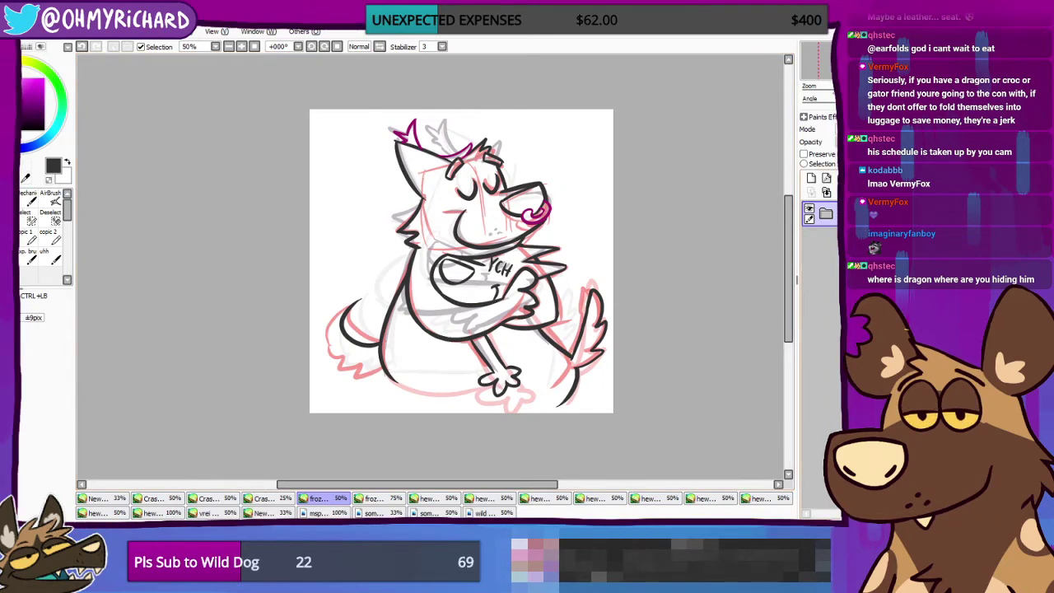
{"action": "left_click", "coordinate": [809, 209]}
{"action": "left_click", "coordinate": [825, 213]}
{"action": "left_click", "coordinate": [825, 213]}
{"action": "left_click", "coordinate": [810, 209]}
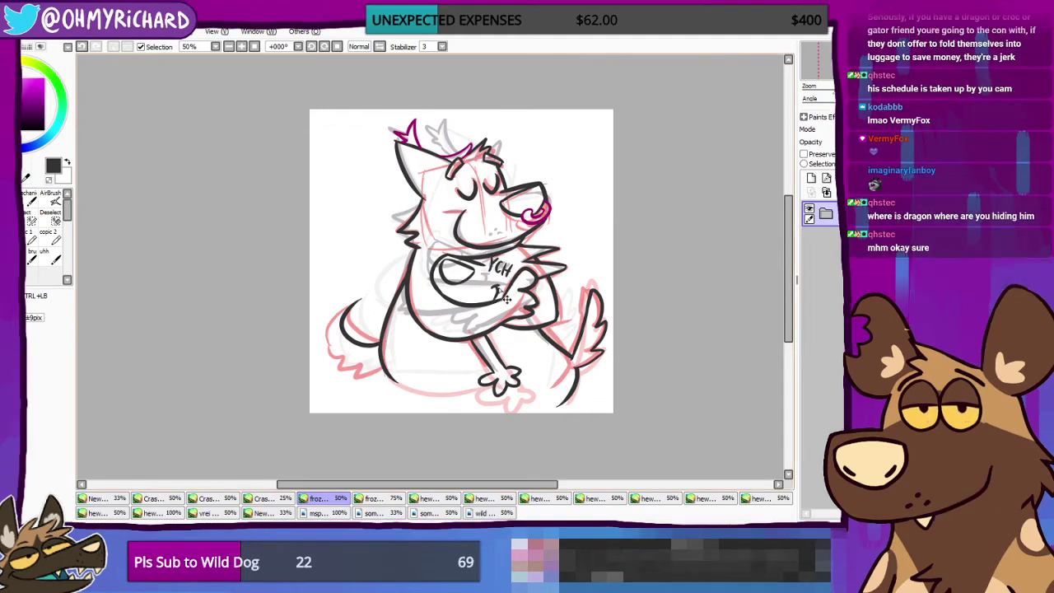
{"action": "key", "text": "ctrl+plus"}
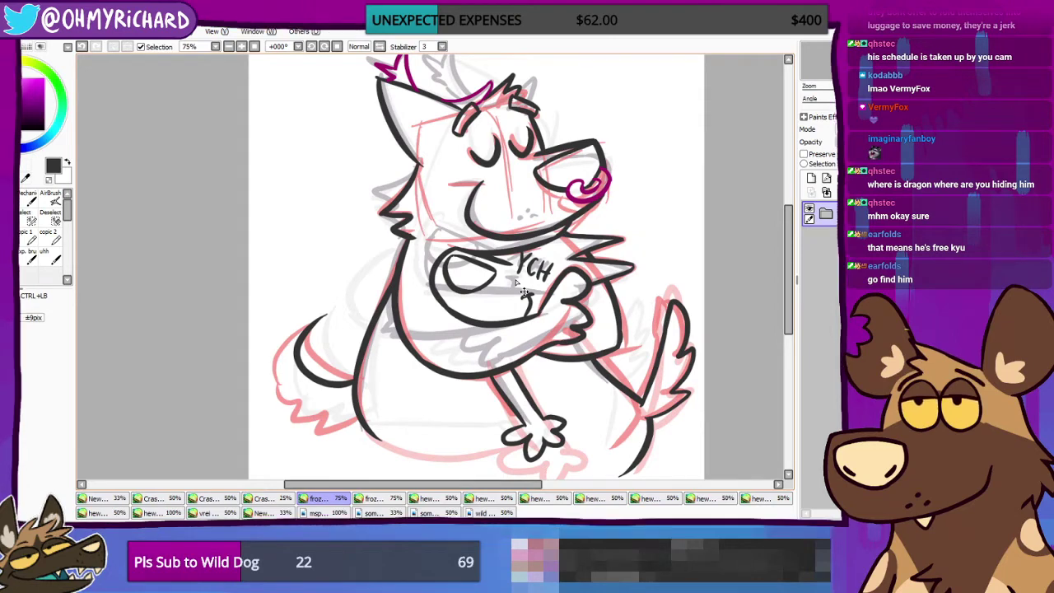
{"action": "key", "text": "Page_Down"}
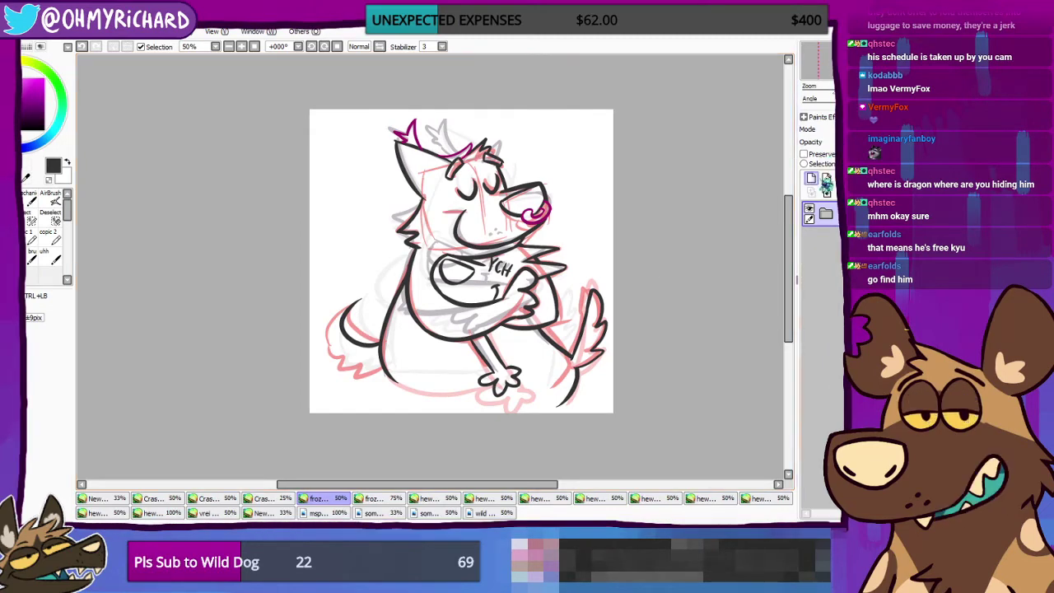
{"action": "left_click_drag", "start_coordinate": [461, 260], "coordinate": [451, 241]}
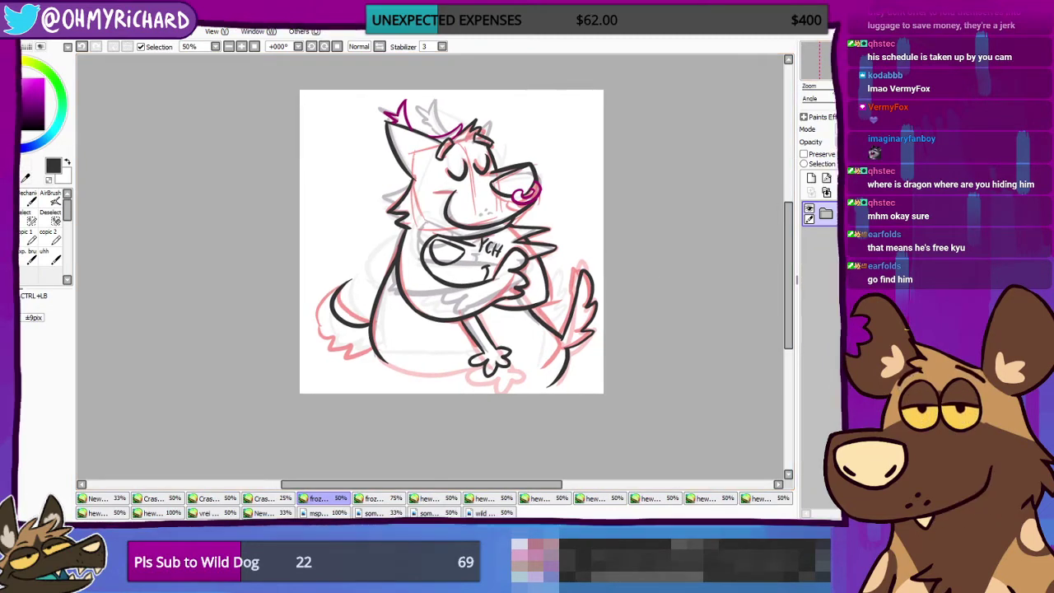
Step: Try inking leg lines in dark grey with the 16 px brush, from the belly down to the canvas's lower edge
{"action": "left_click", "coordinate": [826, 215]}
{"action": "left_click", "coordinate": [828, 242]}
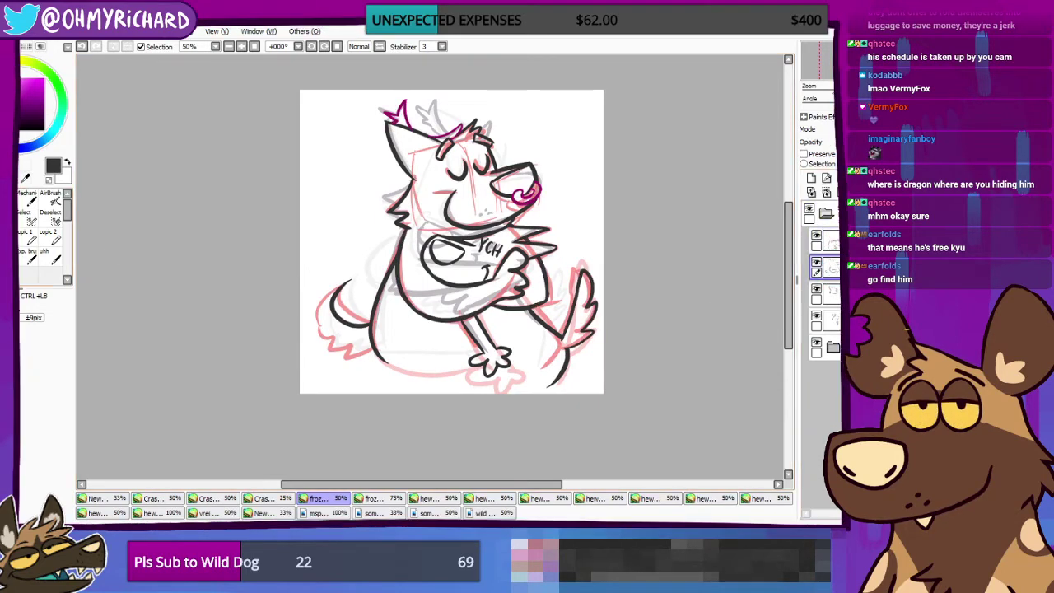
{"action": "key", "text": "n"}
{"action": "left_click_drag", "start_coordinate": [380, 359], "coordinate": [407, 395]}
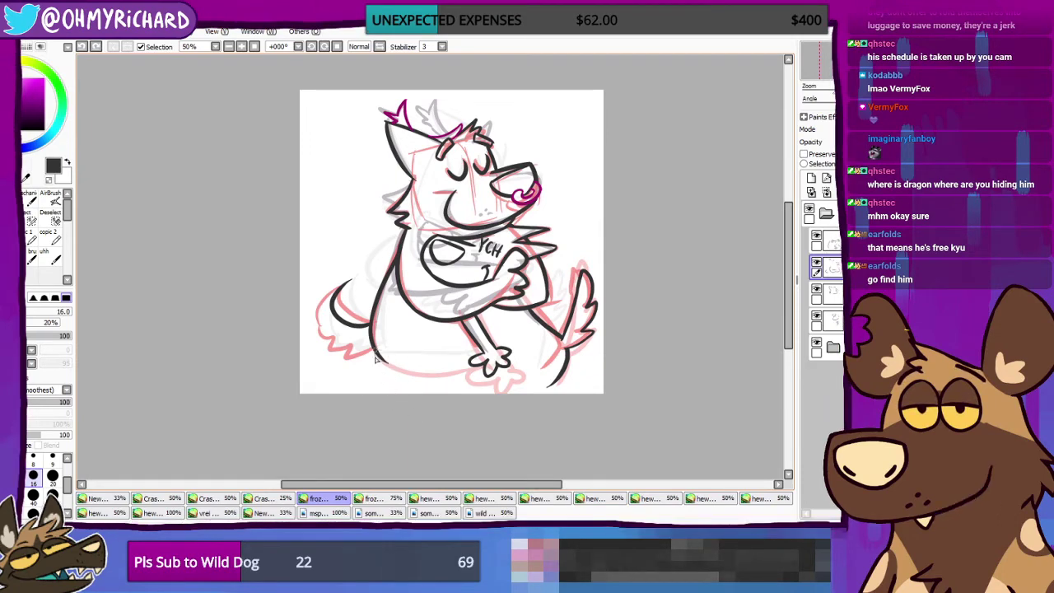
{"action": "left_click_drag", "start_coordinate": [375, 358], "coordinate": [376, 395]}
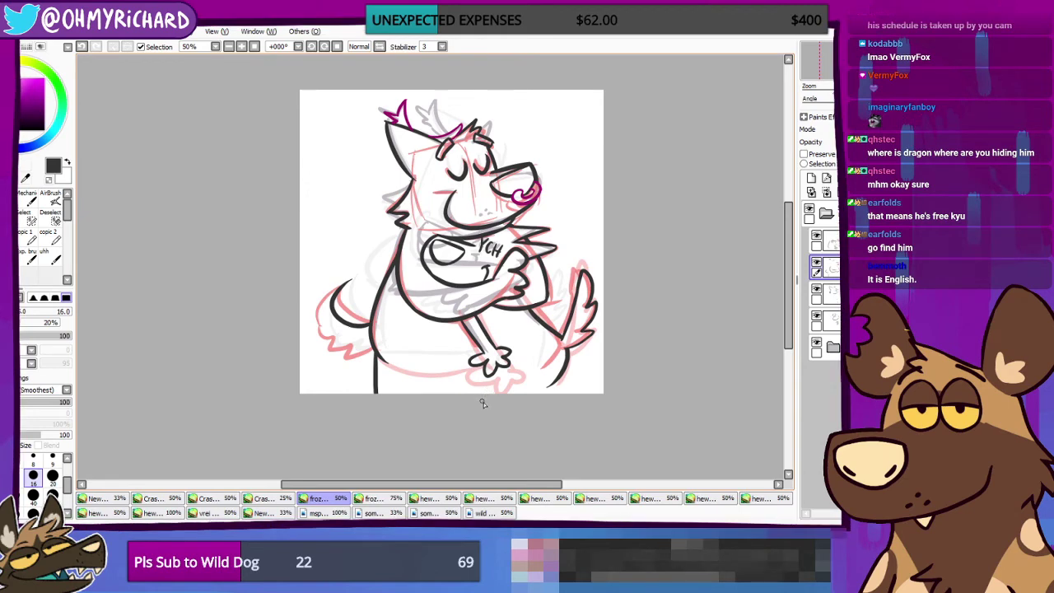
{"action": "key", "text": "ctrl+z"}
{"action": "key", "text": "ctrl+z"}
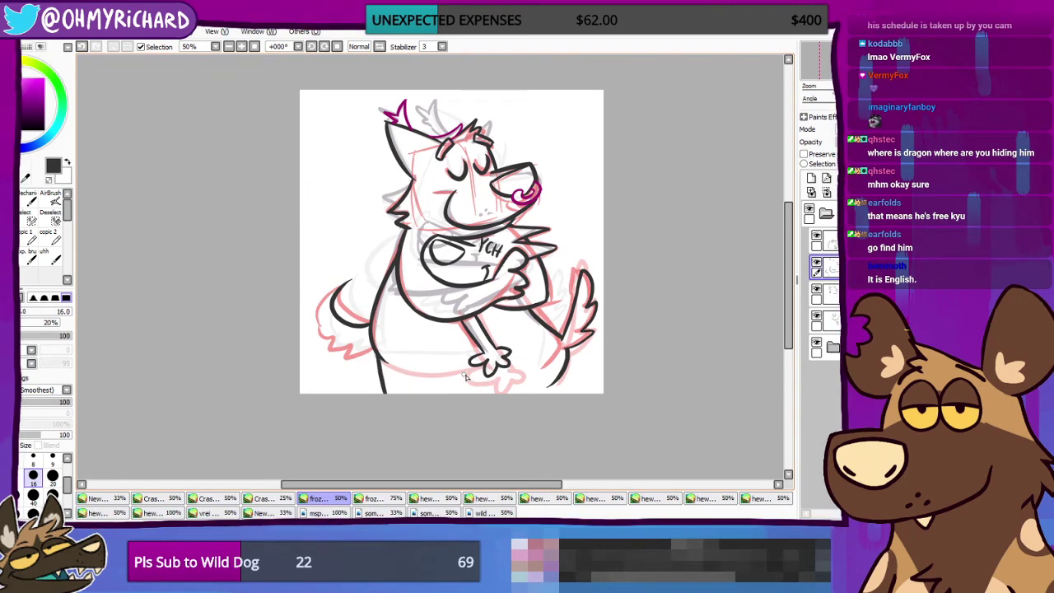
{"action": "left_click_drag", "start_coordinate": [437, 370], "coordinate": [445, 411]}
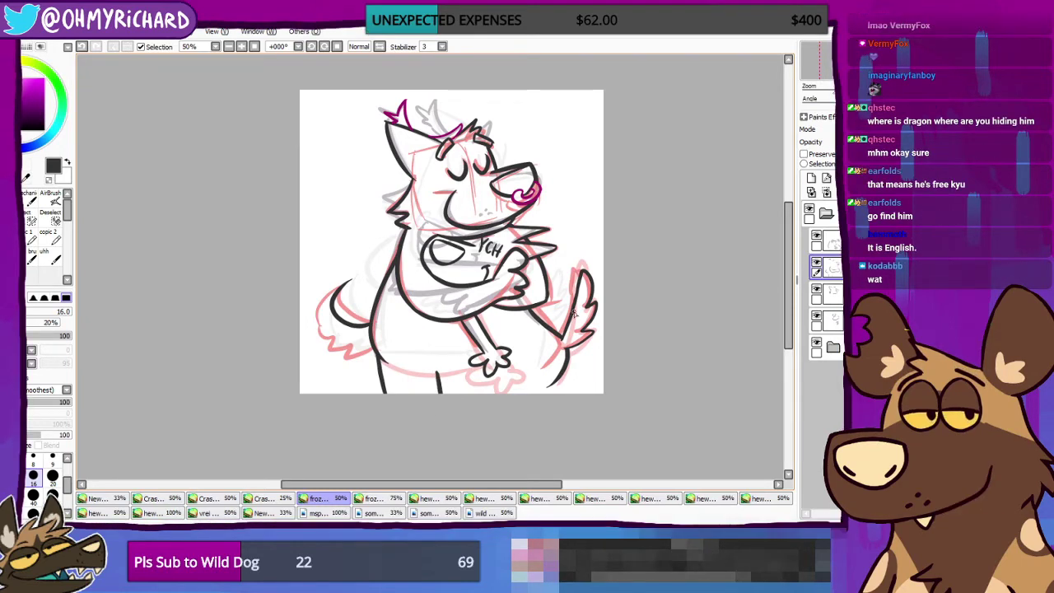
{"action": "key", "text": "ctrl+z"}
{"action": "key", "text": "Page_Up"}
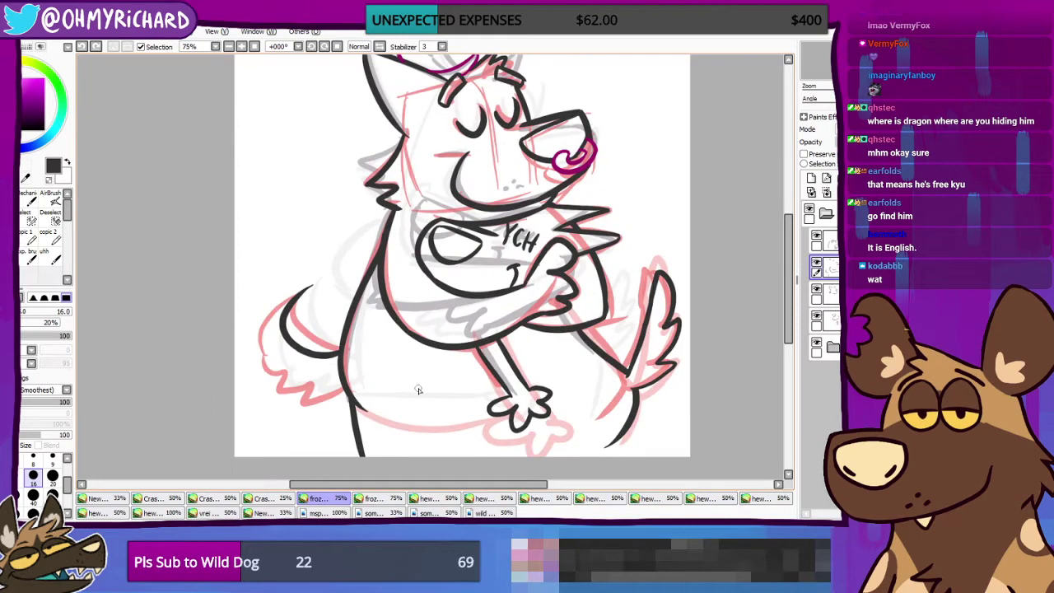
{"action": "left_click_drag", "start_coordinate": [416, 388], "coordinate": [403, 324]}
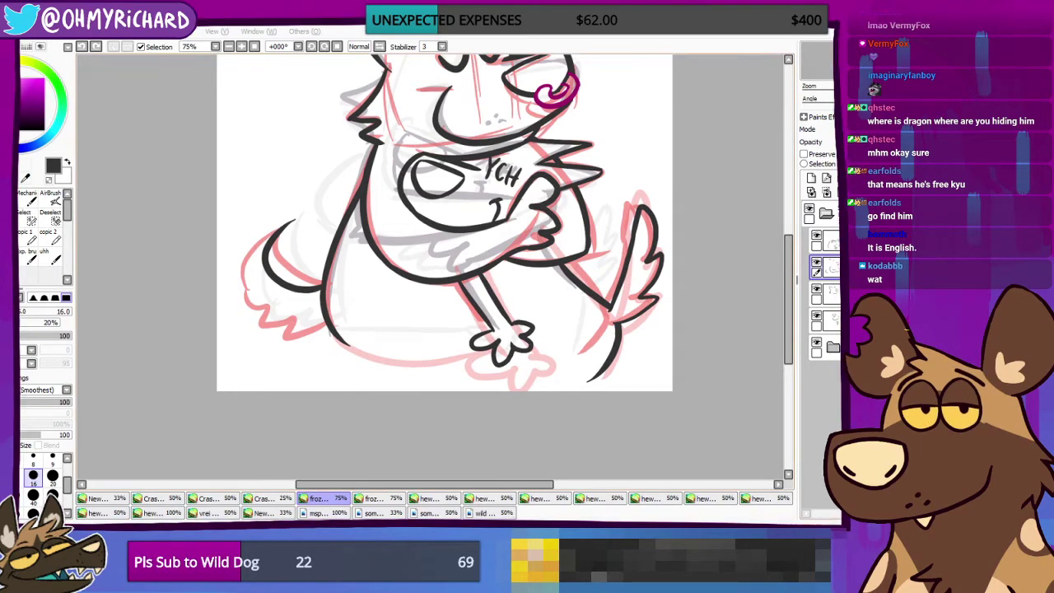
Step: Select the main layer folder and move the whole canine drawing slightly down and to the left on the canvas
{"action": "key", "text": "Page_Down"}
{"action": "key", "text": "Page_Down"}
{"action": "key", "text": "Page_Down"}
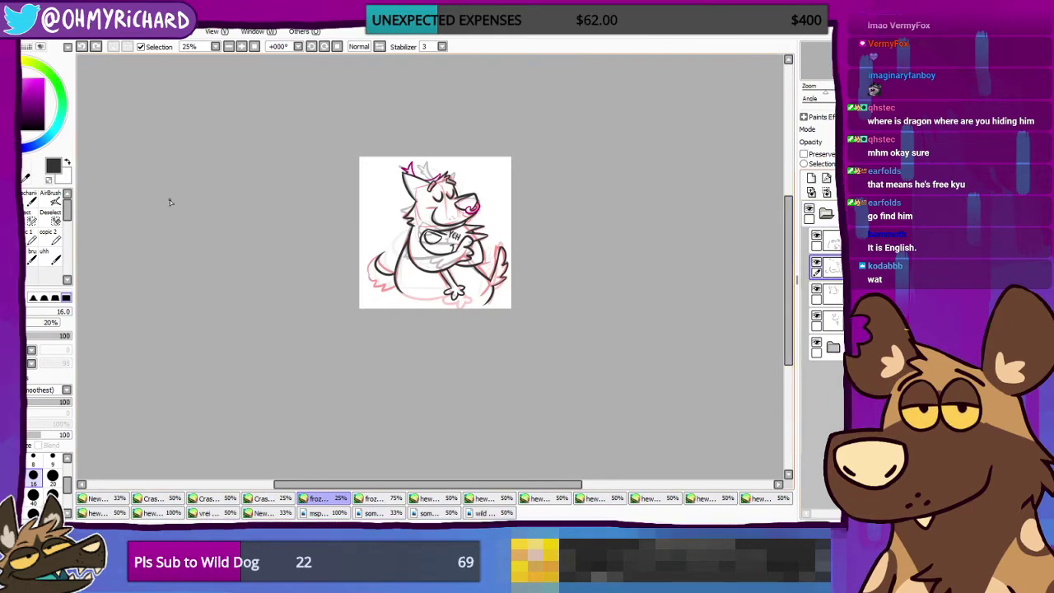
{"action": "key", "text": "ctrl"}
{"action": "key", "text": "plus"}
{"action": "key", "text": "plus"}
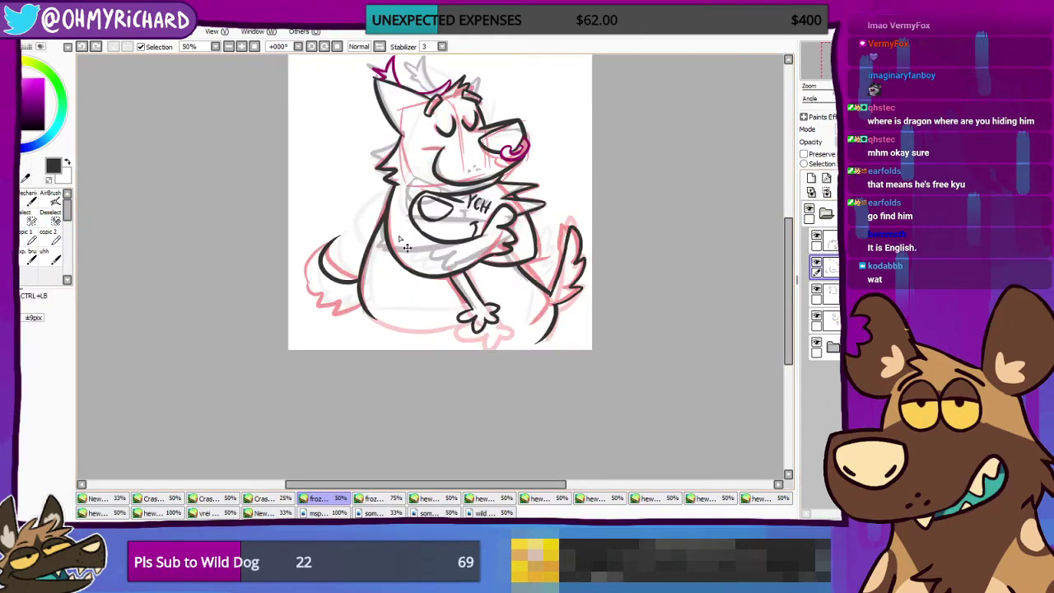
{"action": "key", "text": "ctrl+z"}
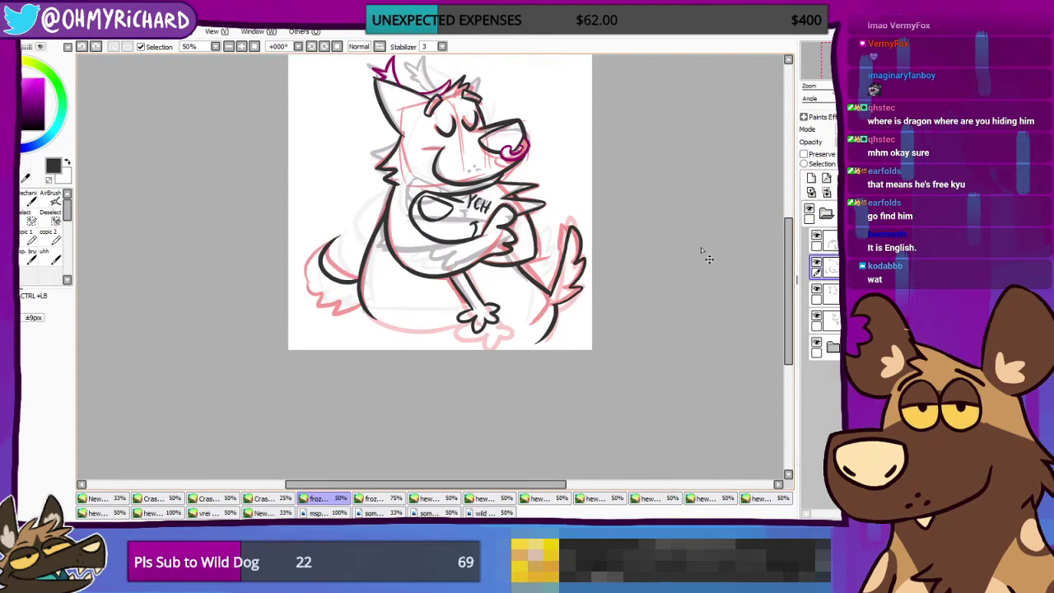
{"action": "left_click", "coordinate": [825, 213]}
{"action": "key", "text": "ctrl+z"}
{"action": "key", "text": "ctrl+z"}
{"action": "key", "text": "ctrl+z"}
{"action": "key", "text": "ctrl+z"}
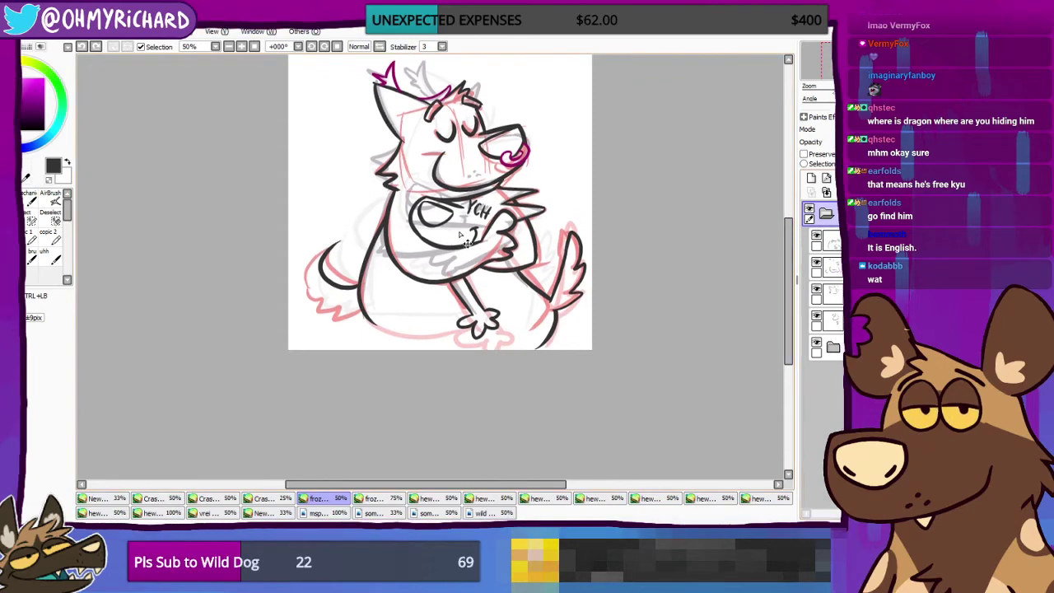
{"action": "left_click_drag", "start_coordinate": [458, 246], "coordinate": [455, 261]}
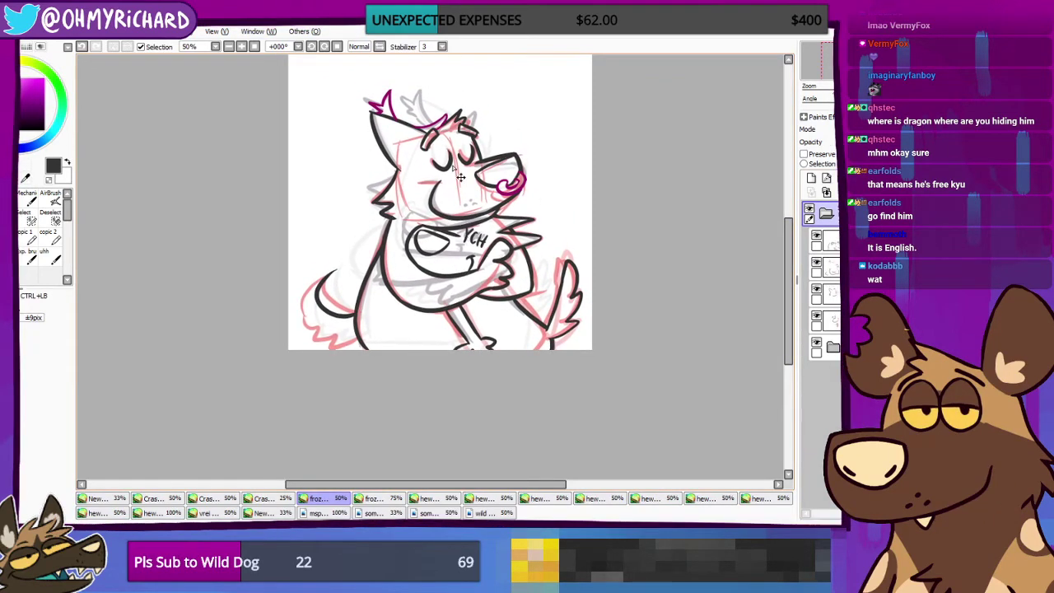
{"action": "left_click_drag", "start_coordinate": [498, 142], "coordinate": [474, 179]}
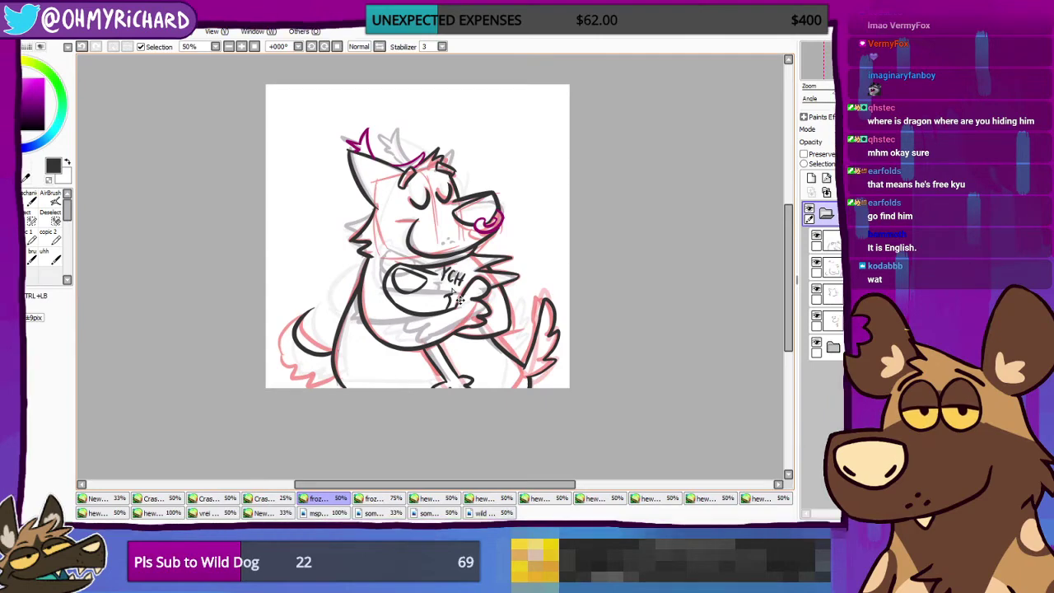
{"action": "left_click_drag", "start_coordinate": [456, 299], "coordinate": [456, 275]}
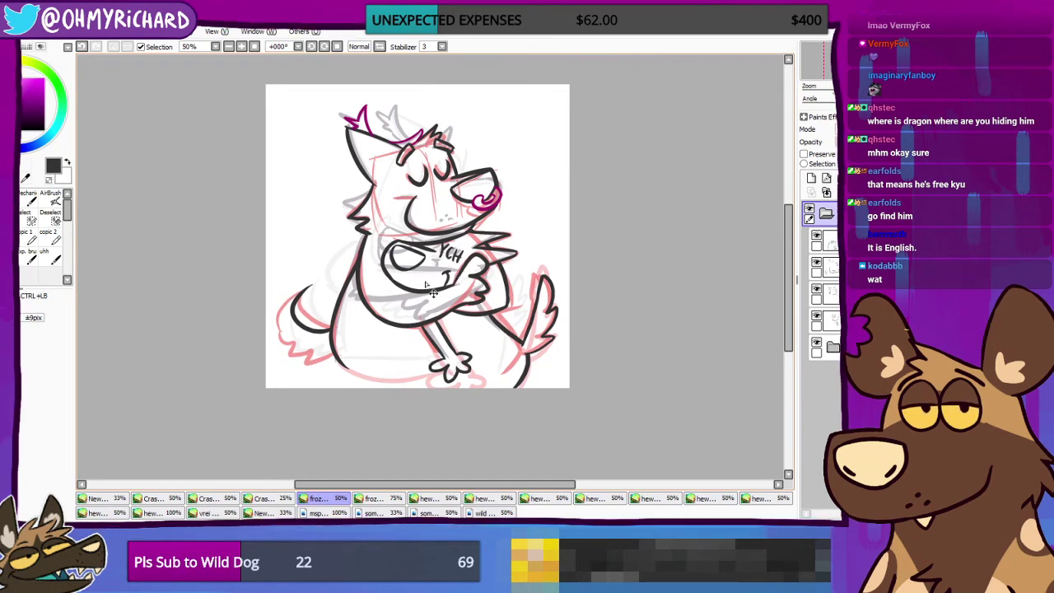
Step: Select the body line-art layer inside the main folder, checking which lines it holds by hiding and showing it
{"action": "scroll", "coordinate": [426, 285], "scroll_direction": "up", "scroll_amount": 1}
{"action": "left_click_drag", "start_coordinate": [489, 371], "coordinate": [457, 309]}
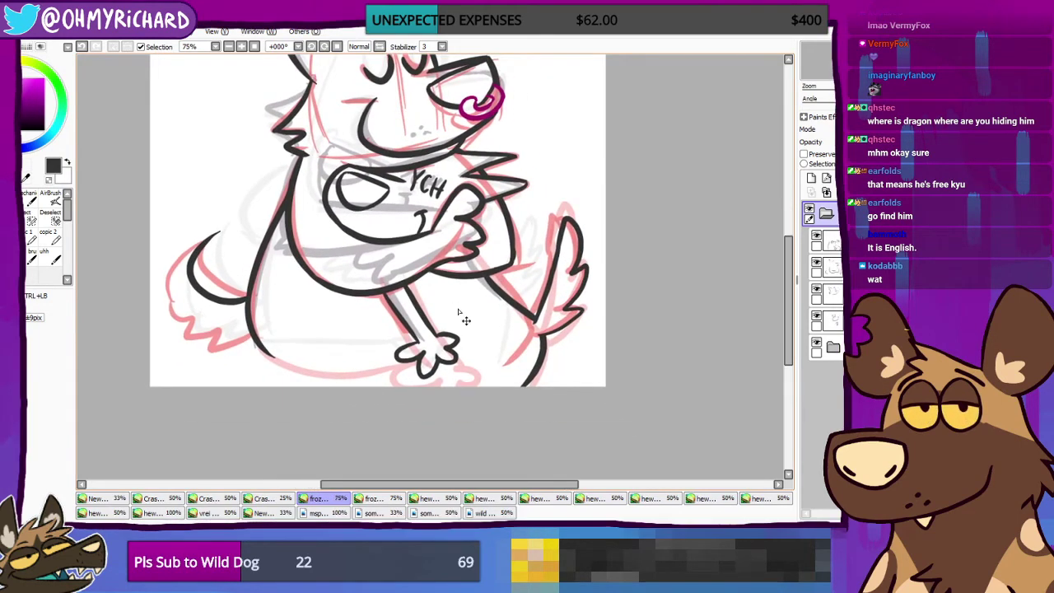
{"action": "key", "text": "n"}
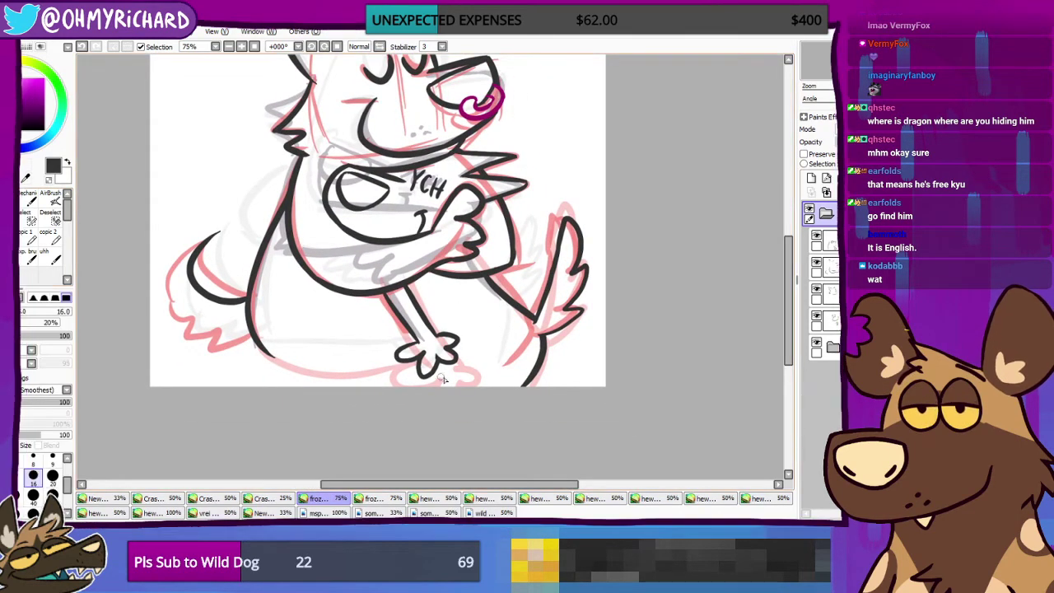
{"action": "left_click", "coordinate": [502, 376]}
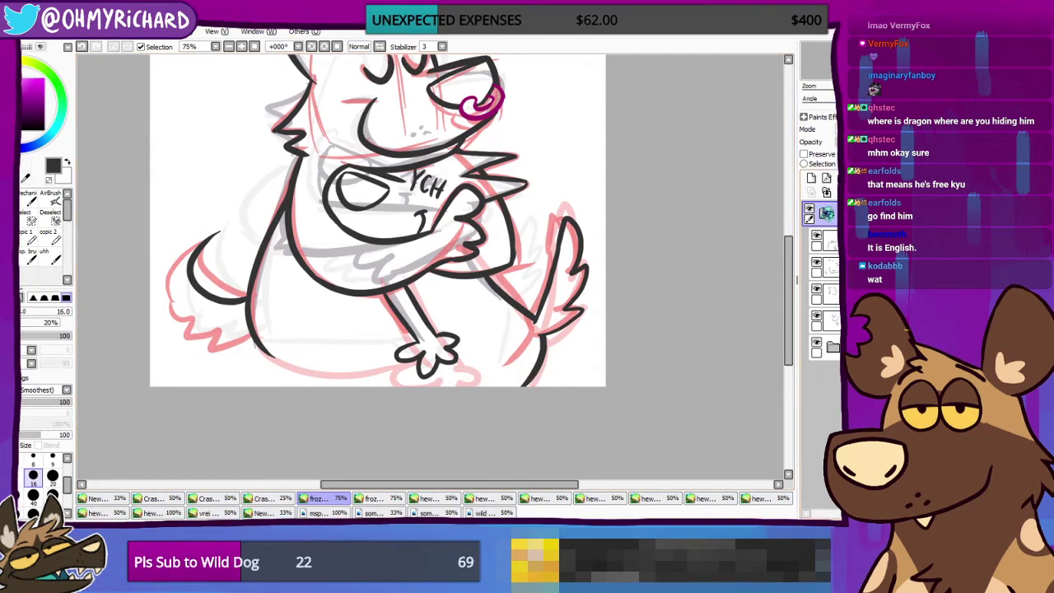
{"action": "left_click", "coordinate": [811, 212]}
{"action": "left_click", "coordinate": [811, 213]}
{"action": "left_click", "coordinate": [816, 240]}
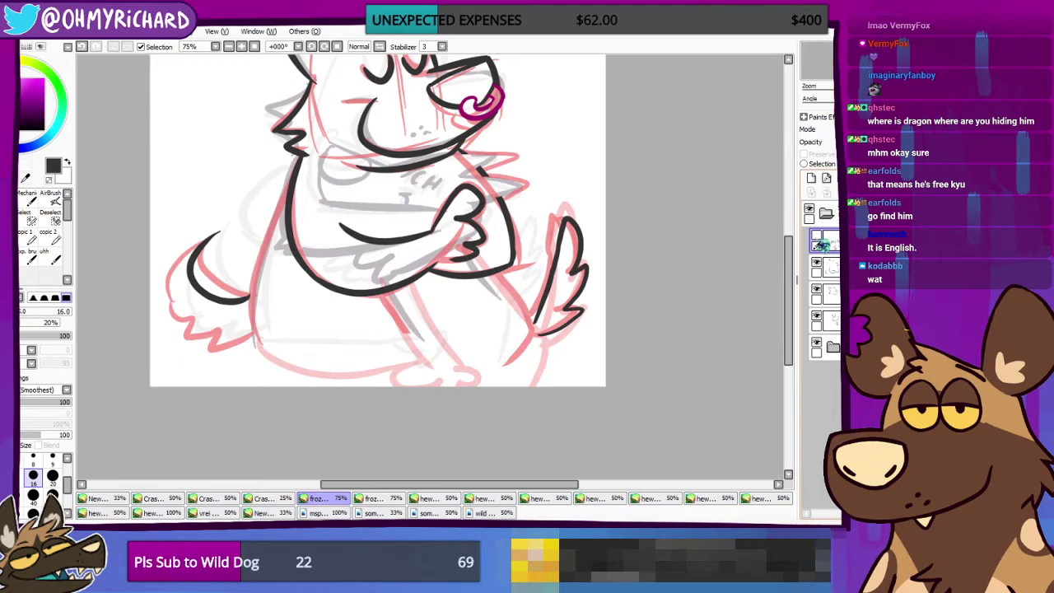
{"action": "left_click", "coordinate": [817, 238]}
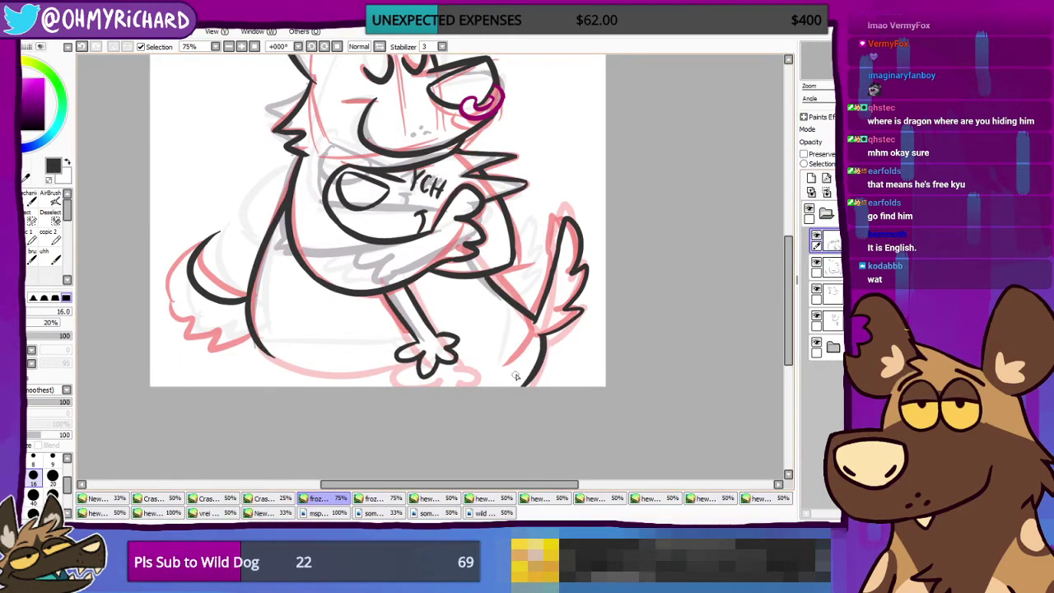
Step: Ink short inner leg lines below the hanging paw and beside the right leg with the 16 px brush, trimming a stray end with the eraser
{"action": "mouse_move", "coordinate": [527, 356]}
{"action": "left_mouse_down"}
{"action": "mouse_move", "coordinate": [504, 384]}
{"action": "mouse_move", "coordinate": [489, 386]}
{"action": "mouse_move", "coordinate": [480, 411]}
{"action": "left_mouse_up"}
{"action": "key", "text": "ctrl+z"}
{"action": "key", "text": "ctrl+z"}
{"action": "left_click_drag", "start_coordinate": [471, 369], "coordinate": [455, 385]}
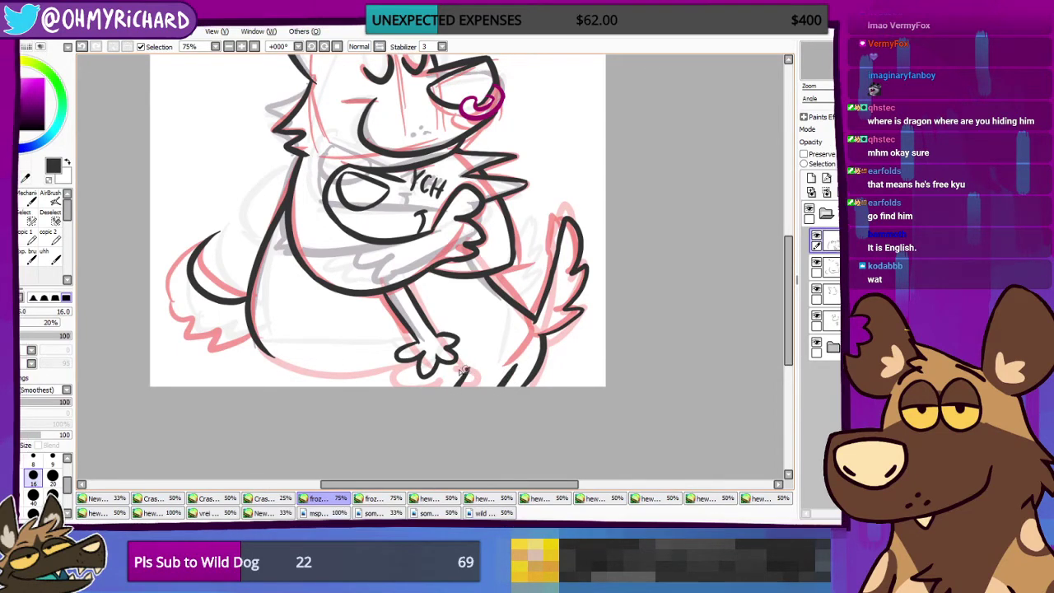
{"action": "key", "text": "ctrl+z"}
{"action": "left_click_drag", "start_coordinate": [458, 368], "coordinate": [437, 385]}
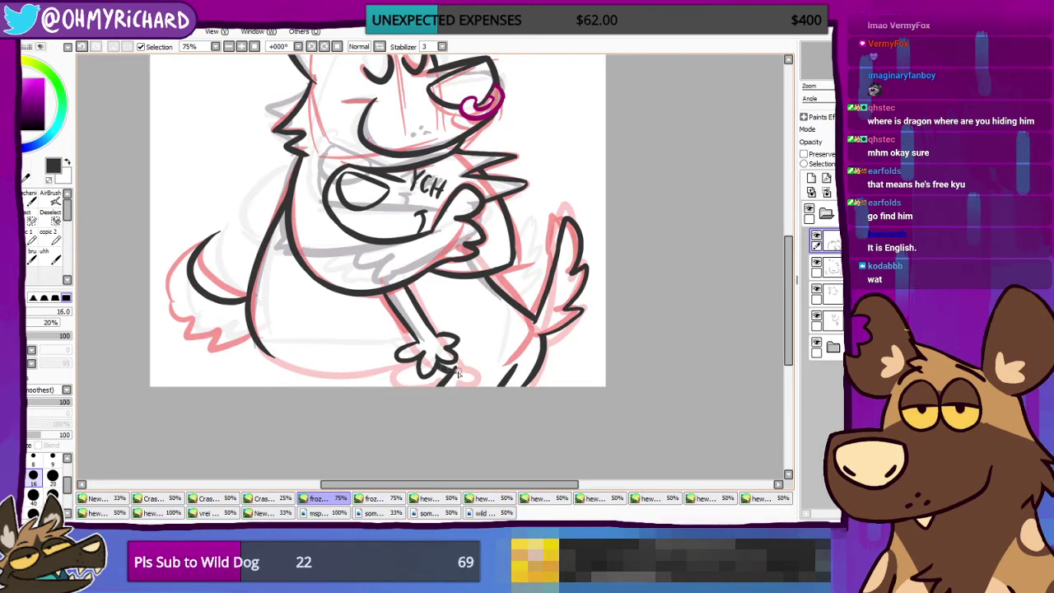
{"action": "key", "text": "ctrl+z"}
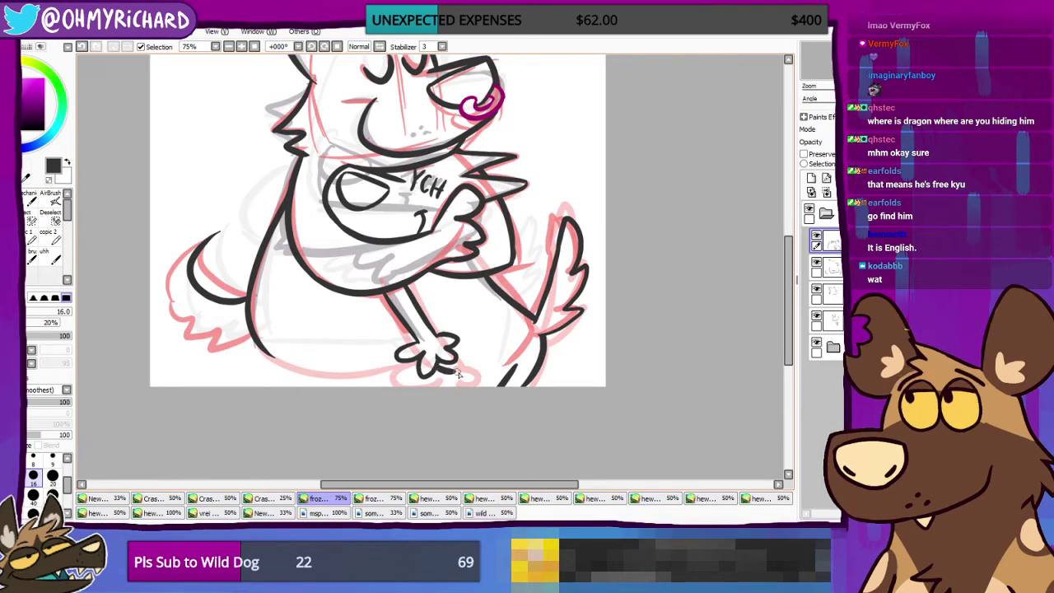
{"action": "left_click_drag", "start_coordinate": [453, 369], "coordinate": [442, 382]}
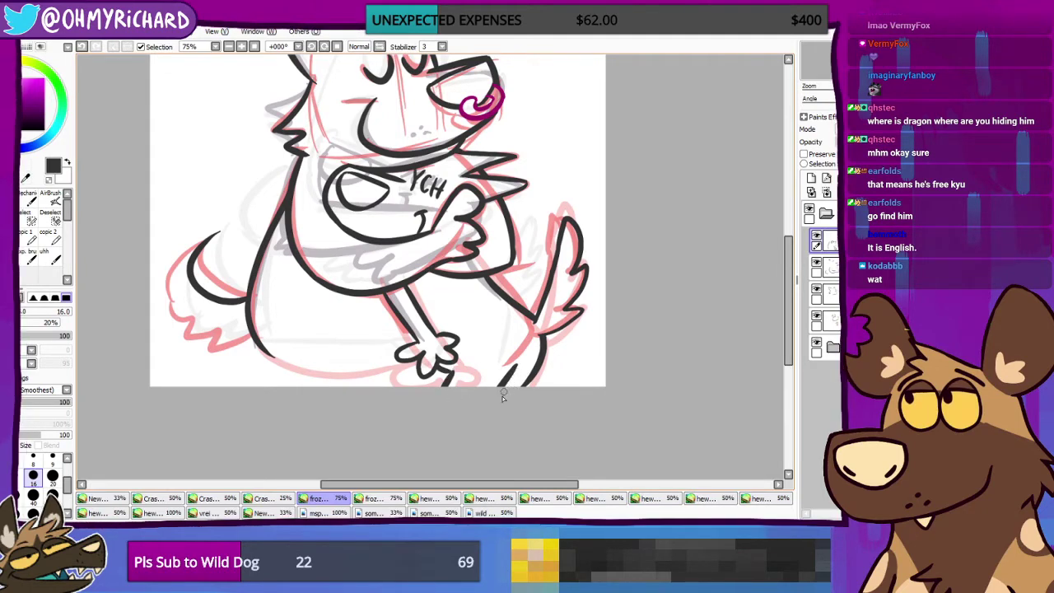
{"action": "key", "text": "e"}
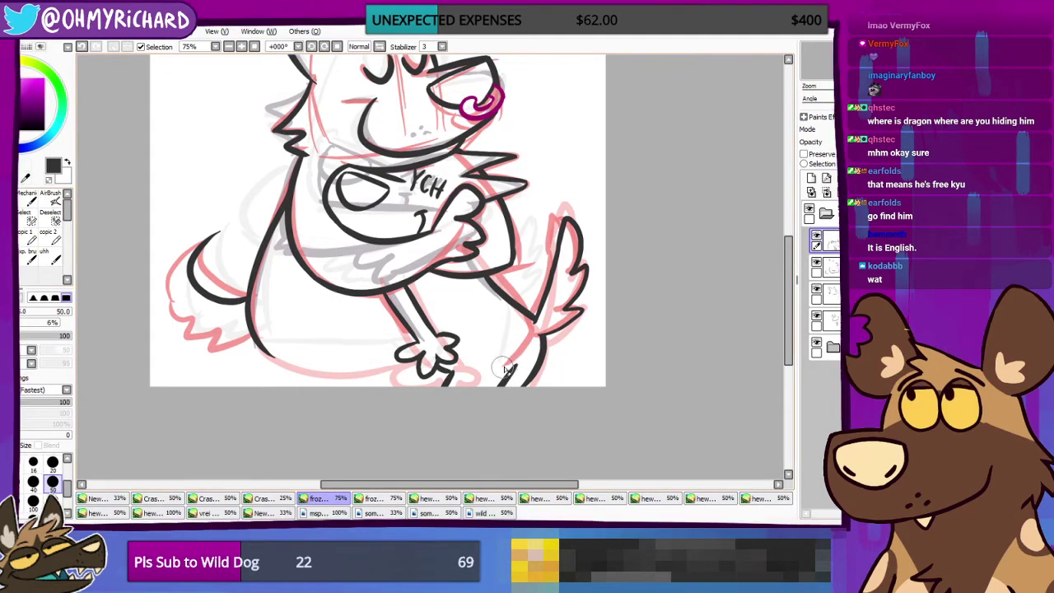
{"action": "left_click", "coordinate": [511, 367]}
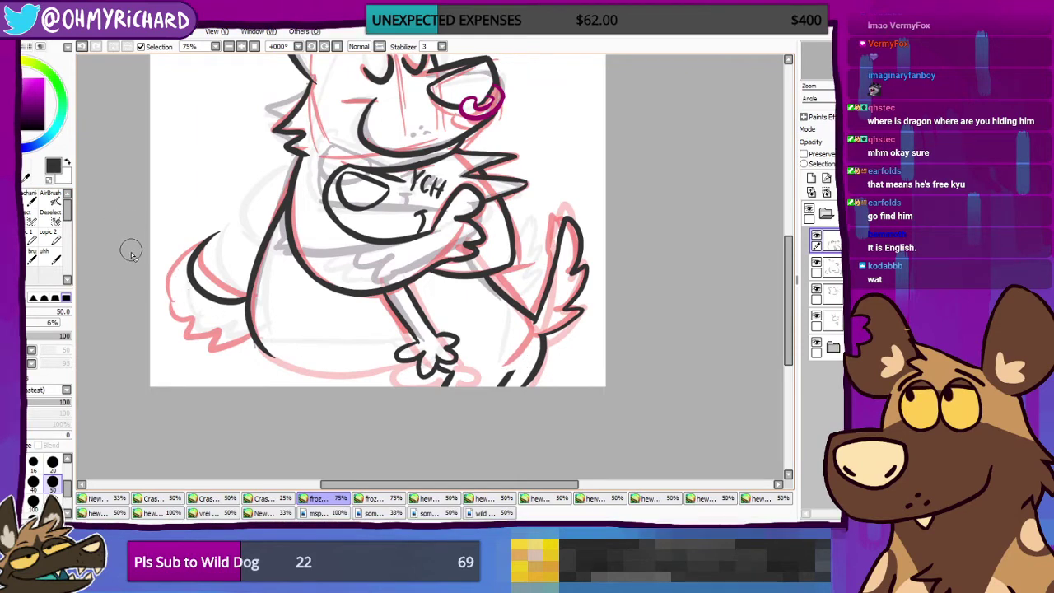
Step: Try inking a short line beside the paw, the left leg's outer line and a small arch between the legs, checking the whole drawing
{"action": "mouse_move", "coordinate": [441, 260]}
{"action": "left_mouse_down"}
{"action": "mouse_move", "coordinate": [537, 311]}
{"action": "mouse_move", "coordinate": [556, 346]}
{"action": "left_mouse_up"}
{"action": "left_click_drag", "start_coordinate": [415, 405], "coordinate": [300, 330]}
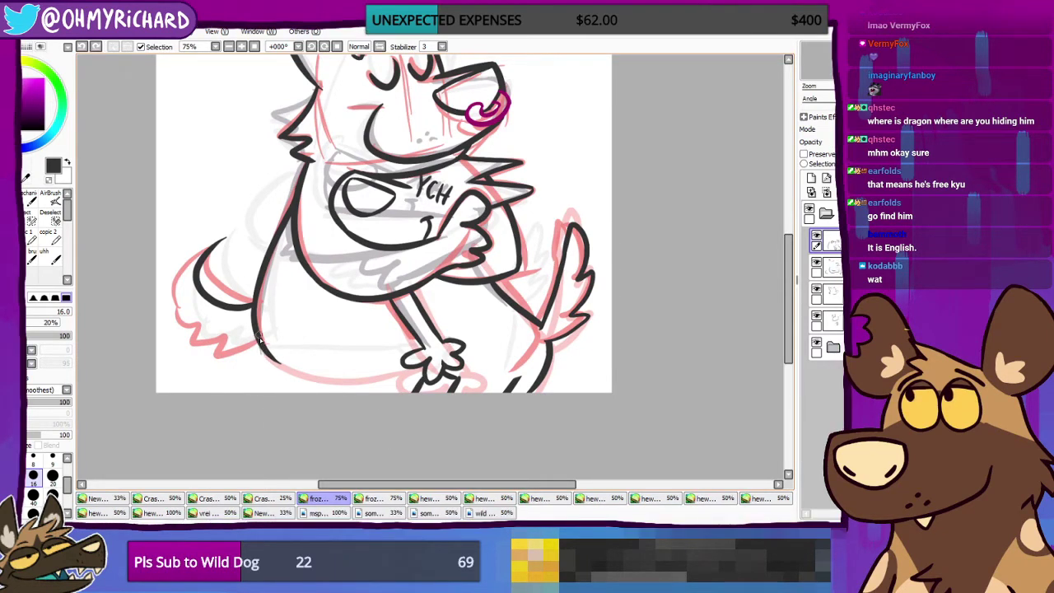
{"action": "mouse_move", "coordinate": [259, 337]}
{"action": "left_mouse_down"}
{"action": "mouse_move", "coordinate": [278, 421]}
{"action": "mouse_move", "coordinate": [340, 395]}
{"action": "mouse_move", "coordinate": [323, 407]}
{"action": "mouse_move", "coordinate": [349, 395]}
{"action": "left_mouse_up"}
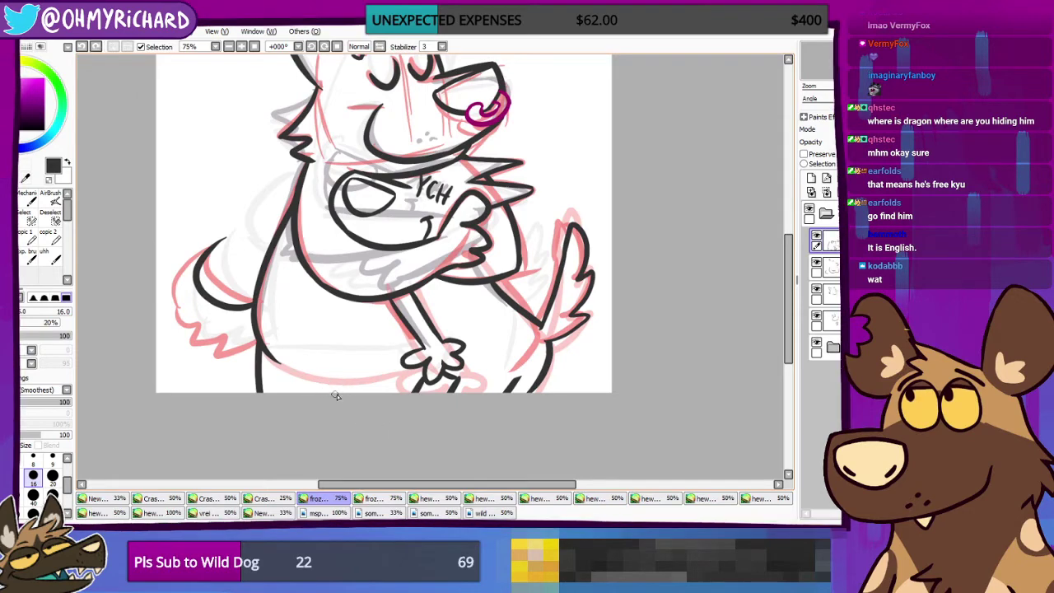
{"action": "scroll", "coordinate": [371, 419], "scroll_direction": "up", "scroll_amount": 3}
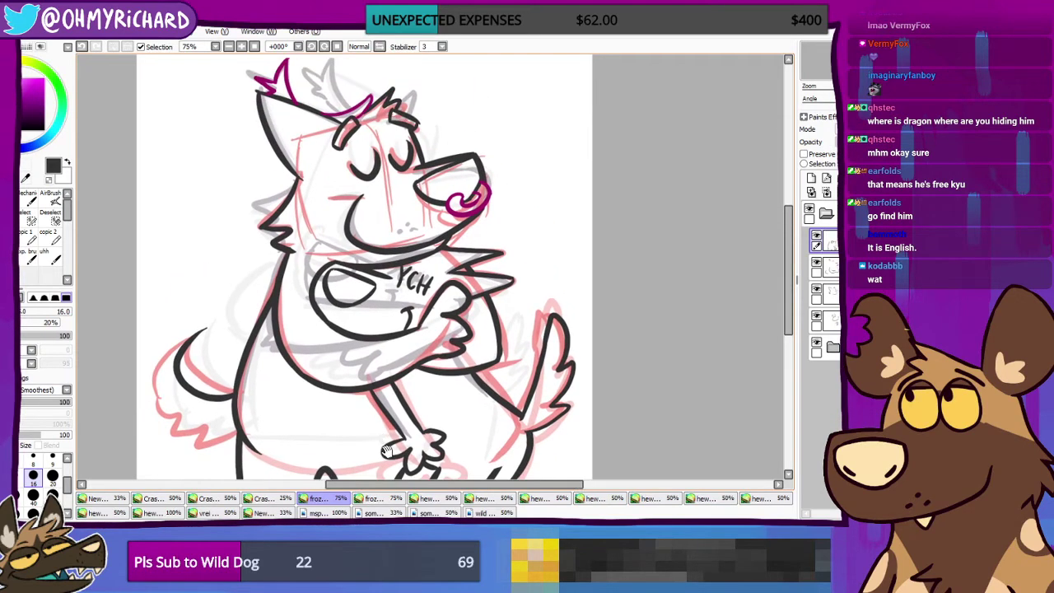
{"action": "scroll", "coordinate": [385, 450], "scroll_direction": "down", "scroll_amount": 3}
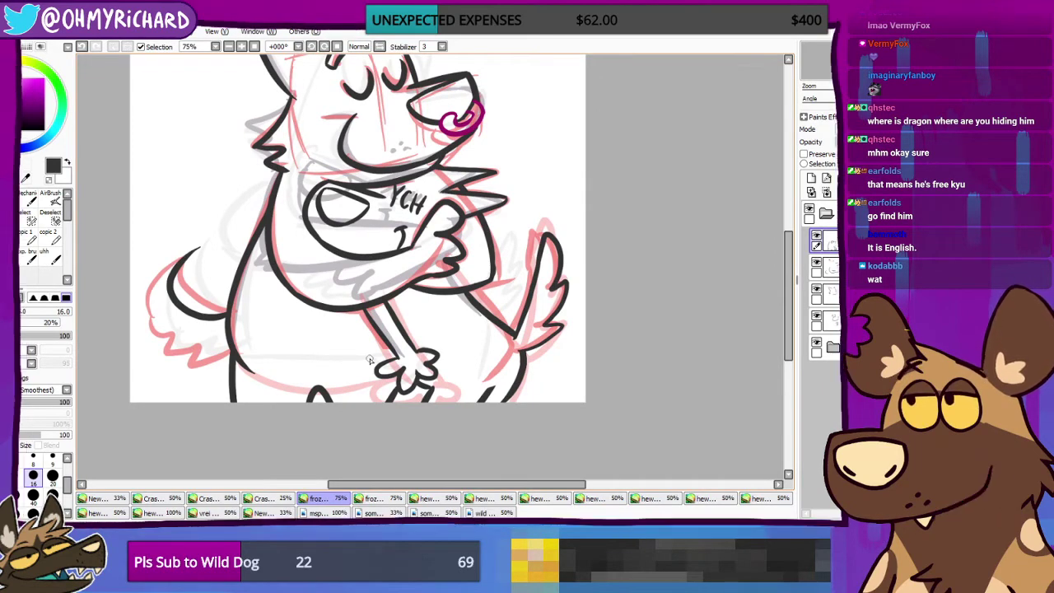
{"action": "scroll", "coordinate": [572, 253], "scroll_direction": "down", "scroll_amount": 2}
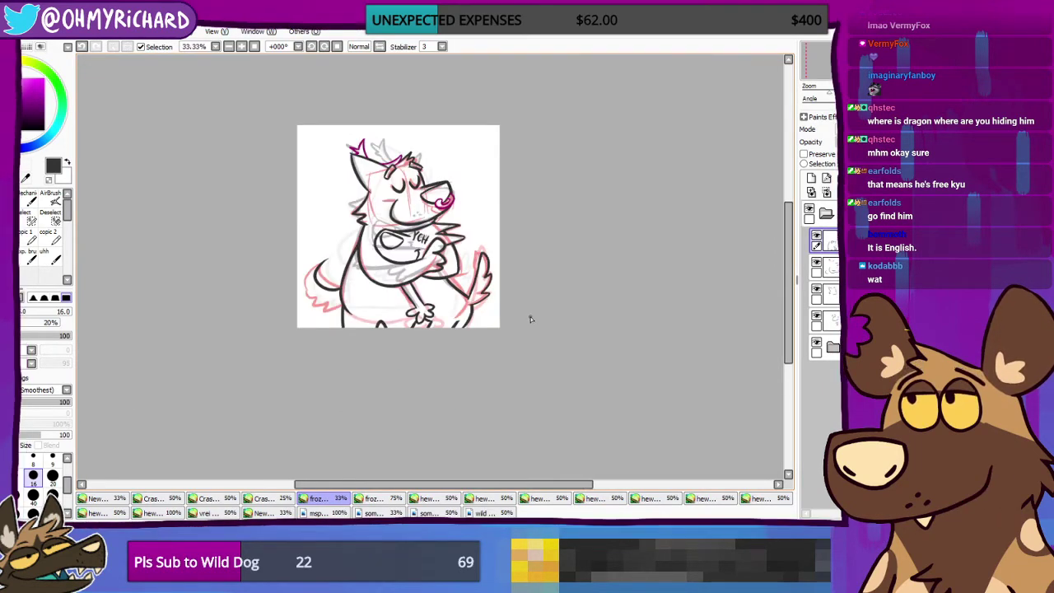
{"action": "scroll", "coordinate": [530, 318], "scroll_direction": "up", "scroll_amount": 1}
{"action": "scroll", "coordinate": [527, 311], "scroll_direction": "up", "scroll_amount": 1}
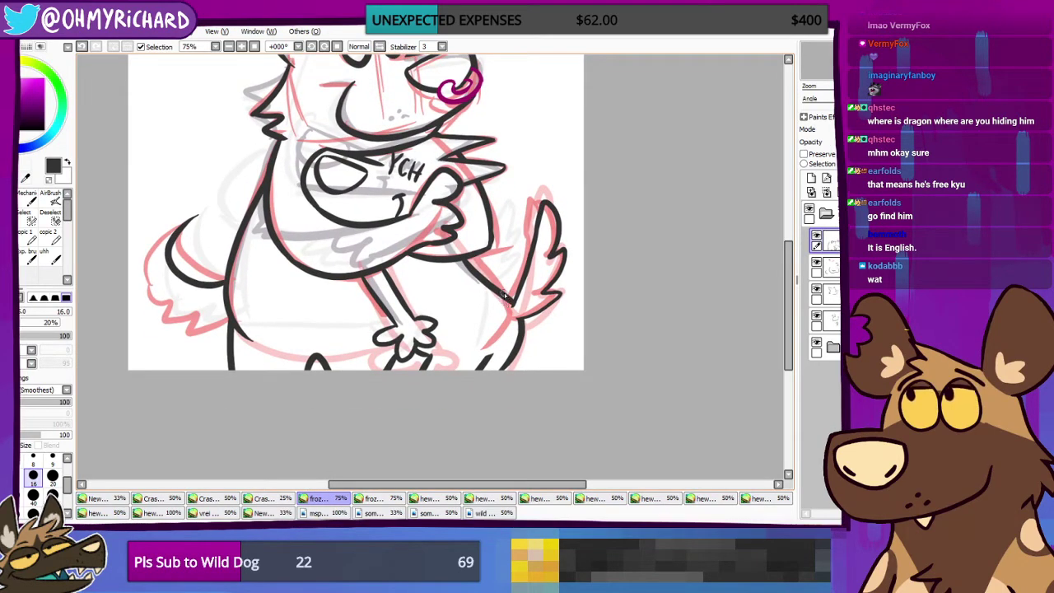
Step: Erase the short leg line on the left side of the hanging paw with the 50 px eraser
{"action": "mouse_move", "coordinate": [429, 189]}
{"action": "left_mouse_down"}
{"action": "mouse_move", "coordinate": [409, 240]}
{"action": "mouse_move", "coordinate": [391, 221]}
{"action": "left_mouse_up"}
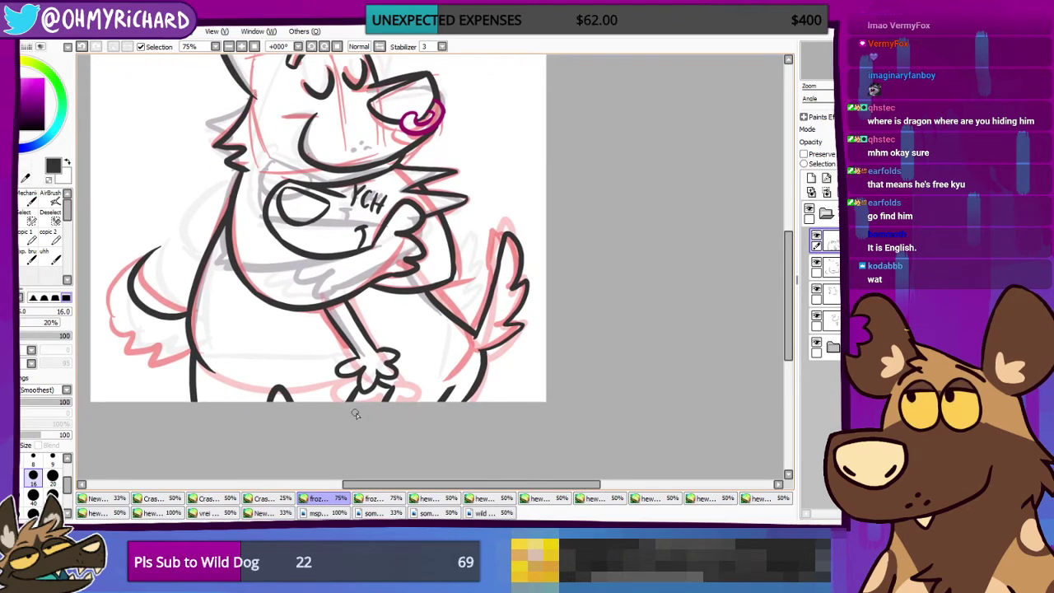
{"action": "key", "text": "e"}
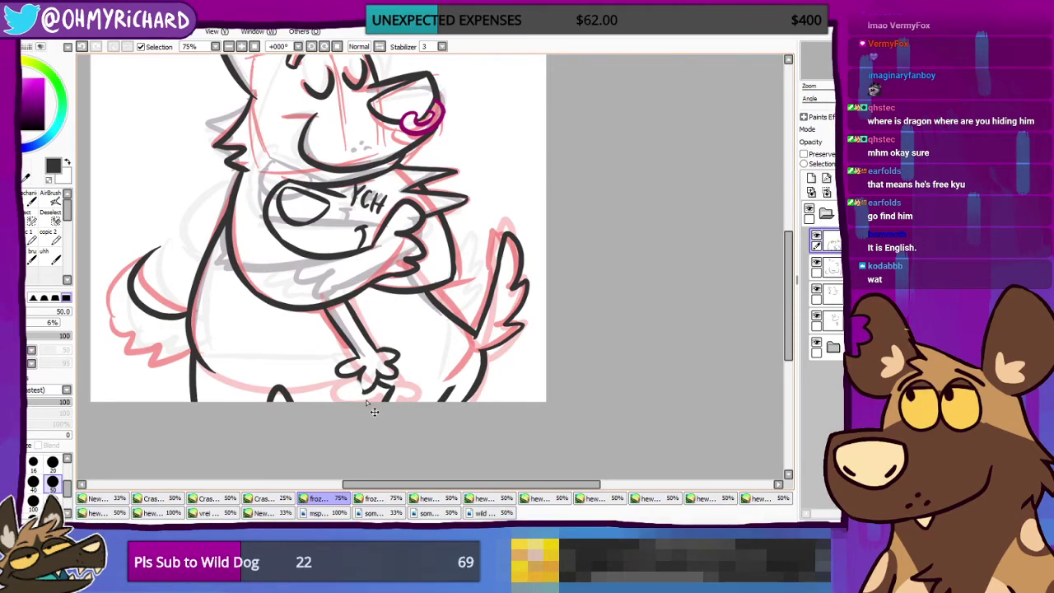
{"action": "scroll", "coordinate": [366, 378], "scroll_direction": "up", "scroll_amount": 4}
{"action": "left_click_drag", "start_coordinate": [388, 412], "coordinate": [560, 179]}
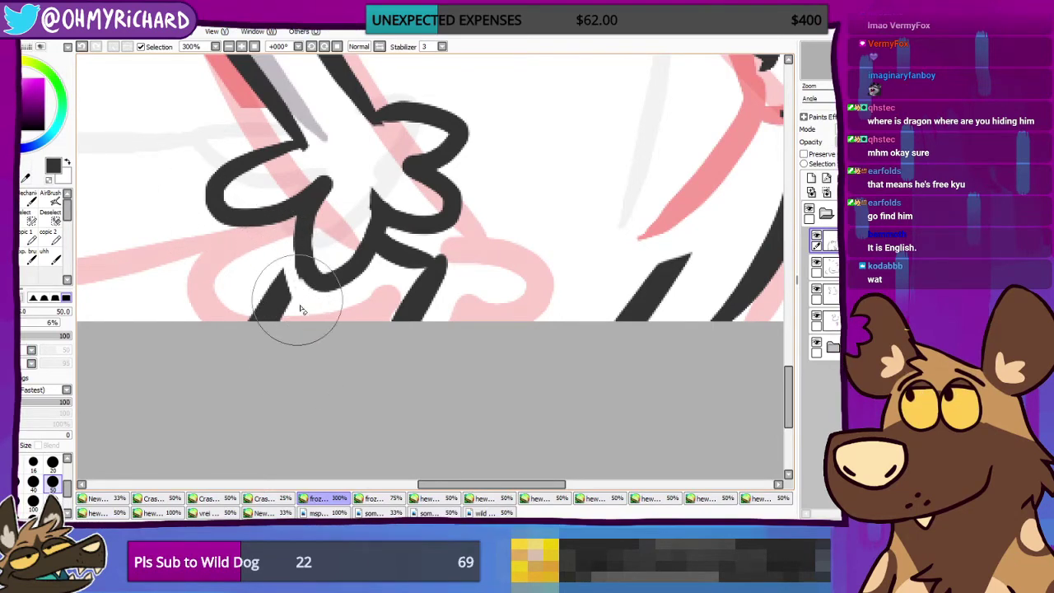
{"action": "mouse_move", "coordinate": [301, 309]}
{"action": "left_mouse_down"}
{"action": "mouse_move", "coordinate": [285, 274]}
{"action": "mouse_move", "coordinate": [291, 299]}
{"action": "mouse_move", "coordinate": [254, 317]}
{"action": "left_mouse_up"}
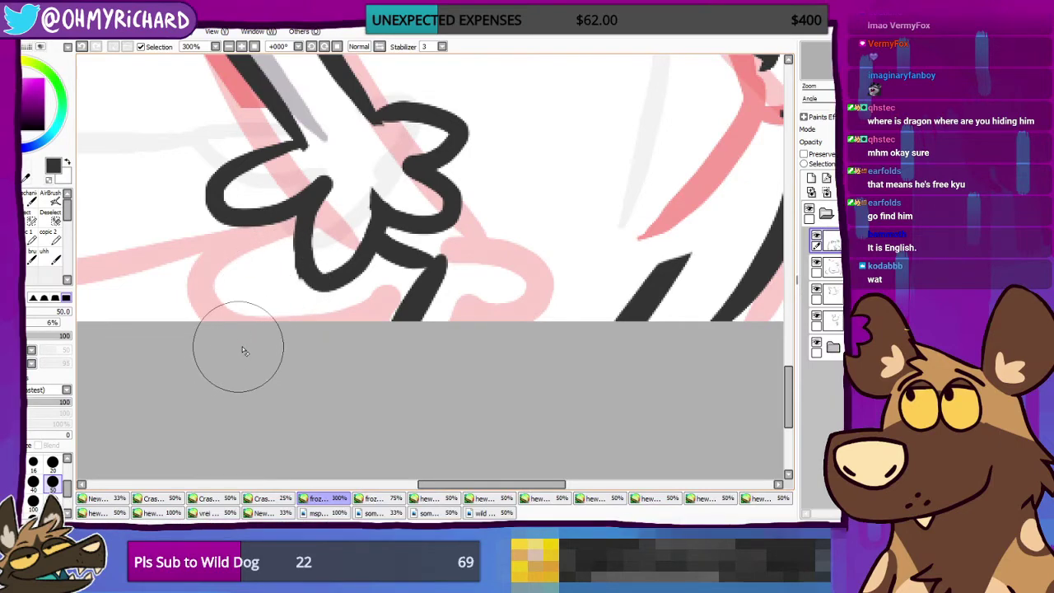
{"action": "scroll", "coordinate": [420, 312], "scroll_direction": "down", "scroll_amount": 3}
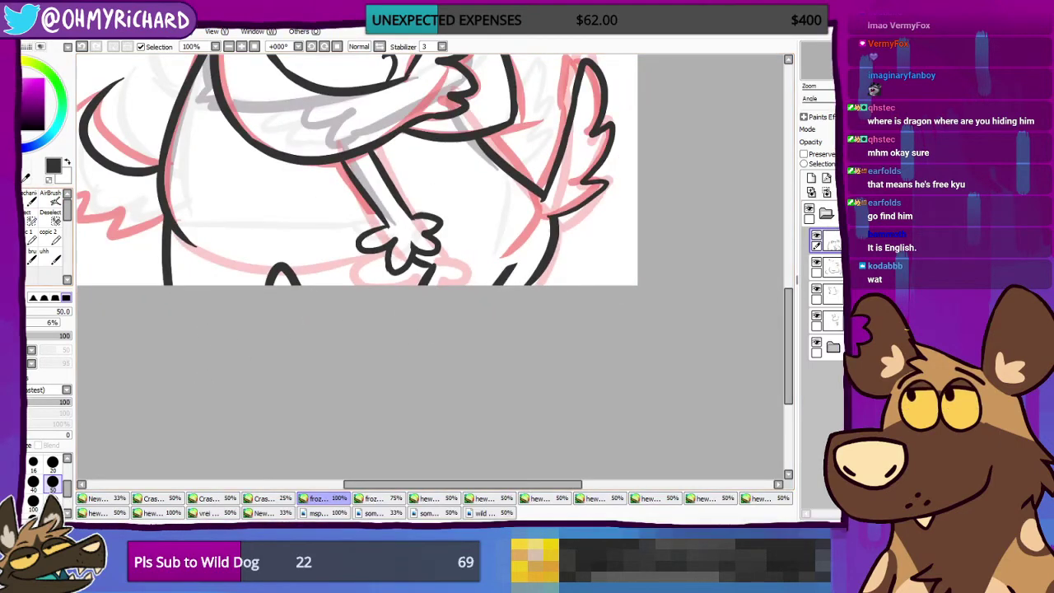
Step: Try redrawing the short leg line beneath the hanging paw with the 16 px brush and compare it in the full drawing
{"action": "left_click", "coordinate": [17, 239]}
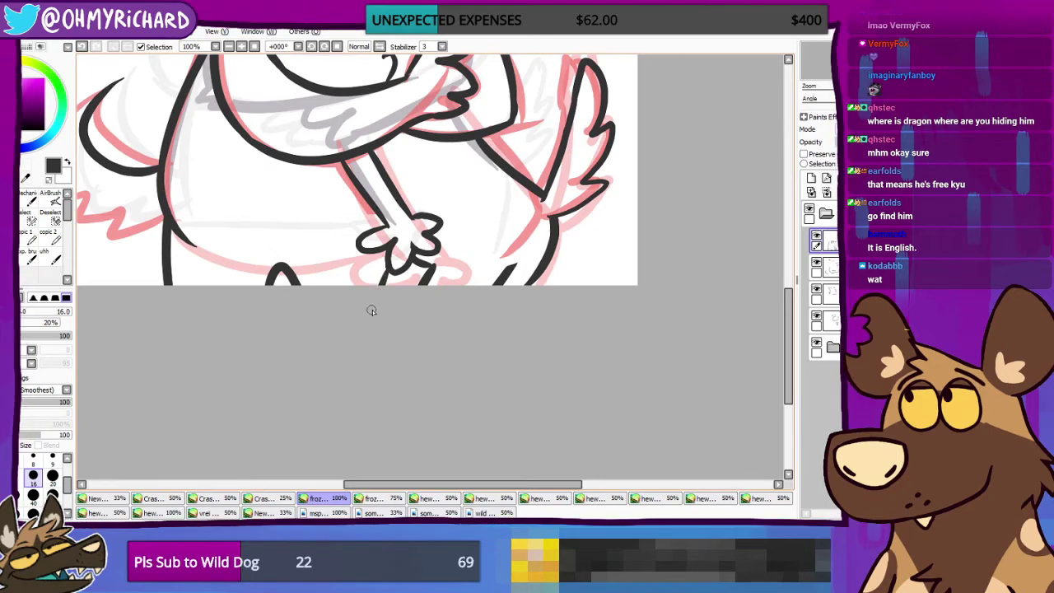
{"action": "left_click_drag", "start_coordinate": [403, 286], "coordinate": [367, 375]}
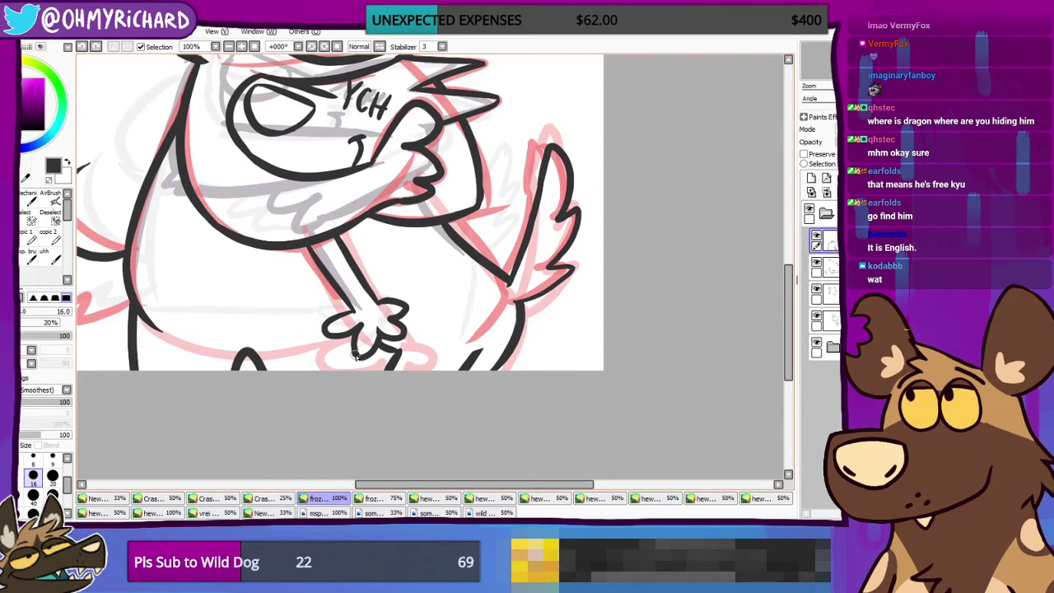
{"action": "left_click_drag", "start_coordinate": [366, 334], "coordinate": [430, 340]}
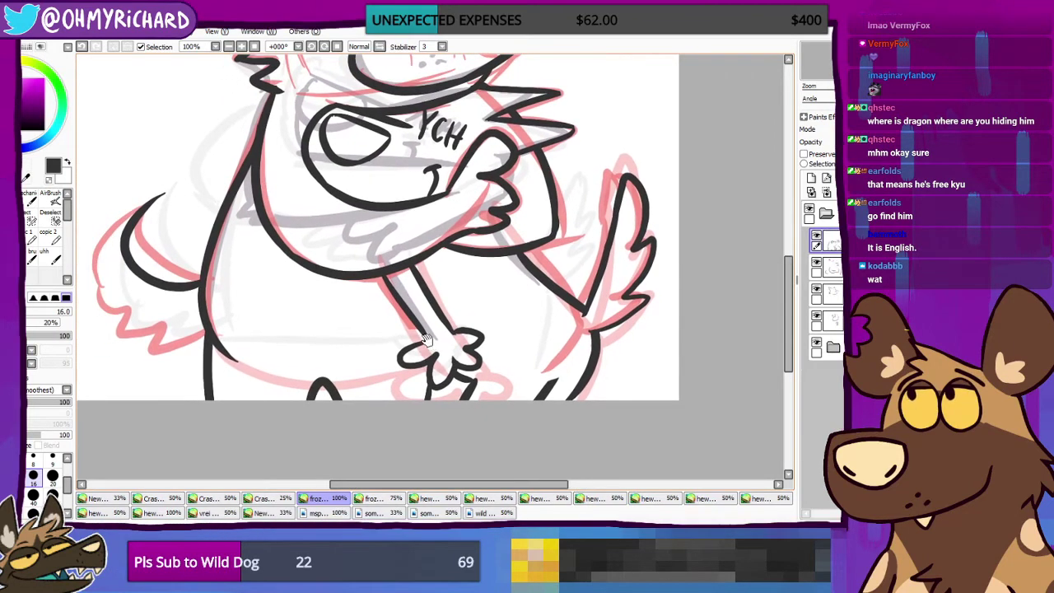
{"action": "scroll", "coordinate": [429, 337], "scroll_direction": "down", "scroll_amount": 3}
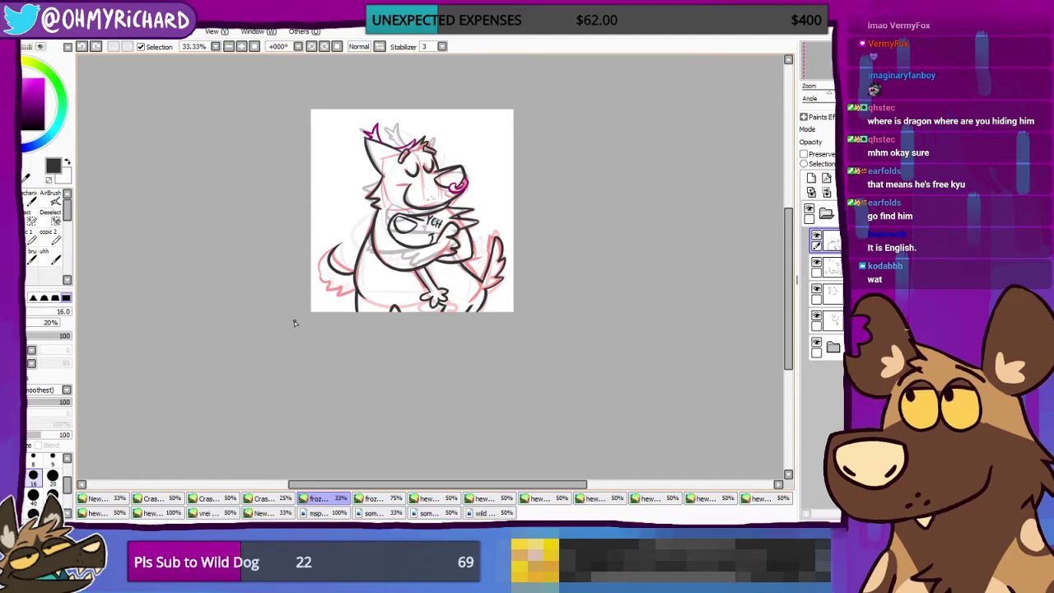
{"action": "scroll", "coordinate": [372, 299], "scroll_direction": "up", "scroll_amount": 3}
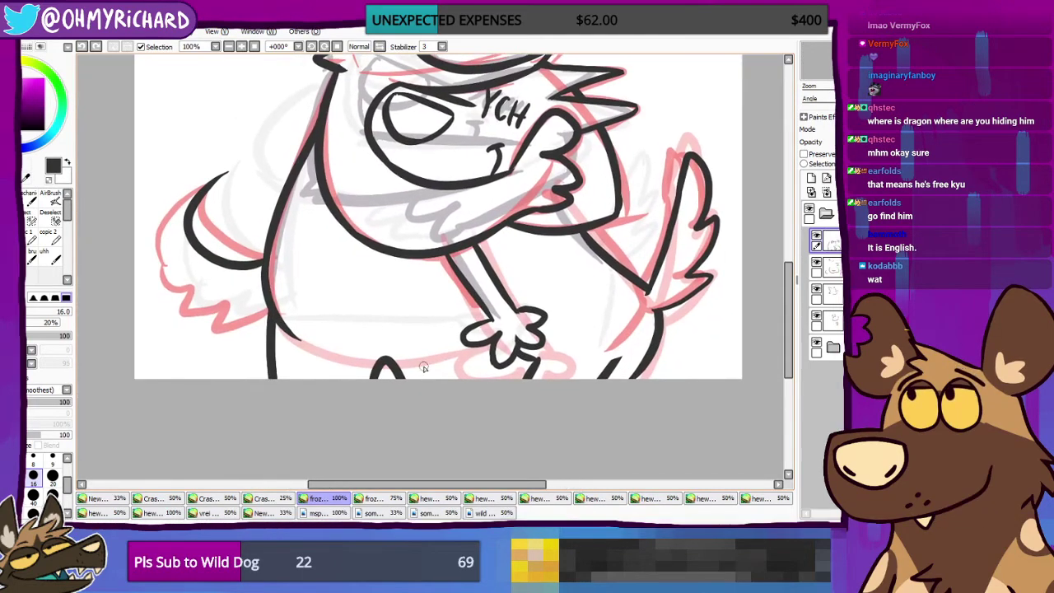
Step: Try inking a belly stroke from the arch between the legs toward the hanging paw, and undo it
{"action": "left_click", "coordinate": [20, 222]}
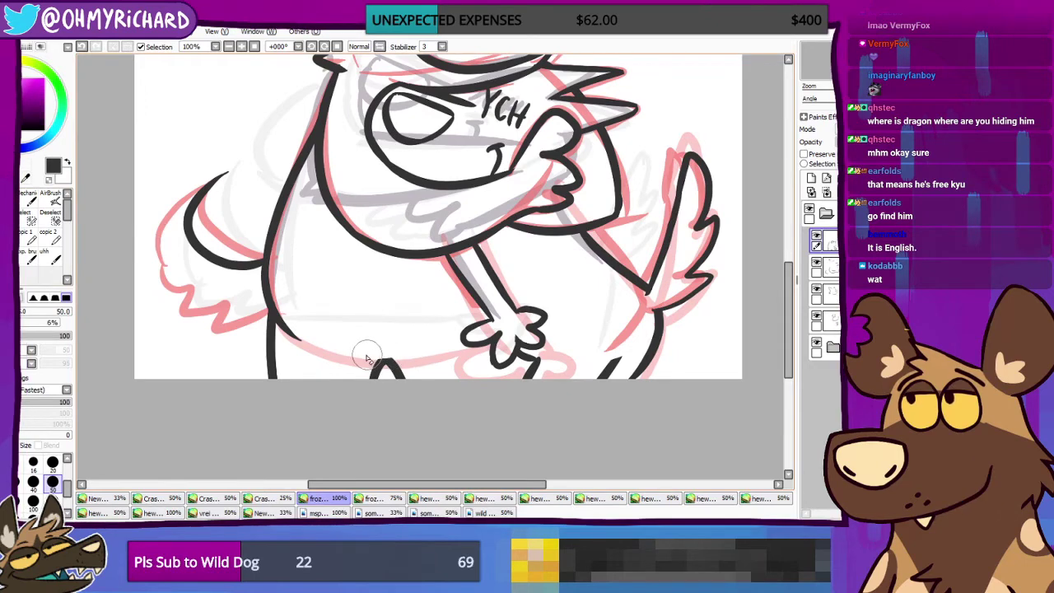
{"action": "left_click", "coordinate": [23, 213]}
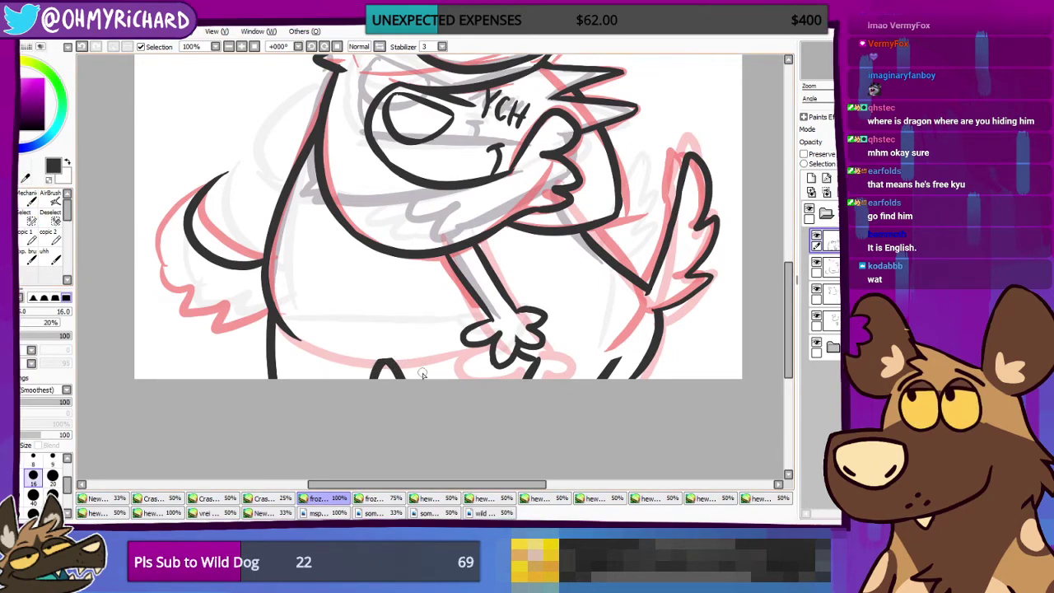
{"action": "key", "text": "ctrl+z"}
{"action": "left_click_drag", "start_coordinate": [379, 361], "coordinate": [429, 352]}
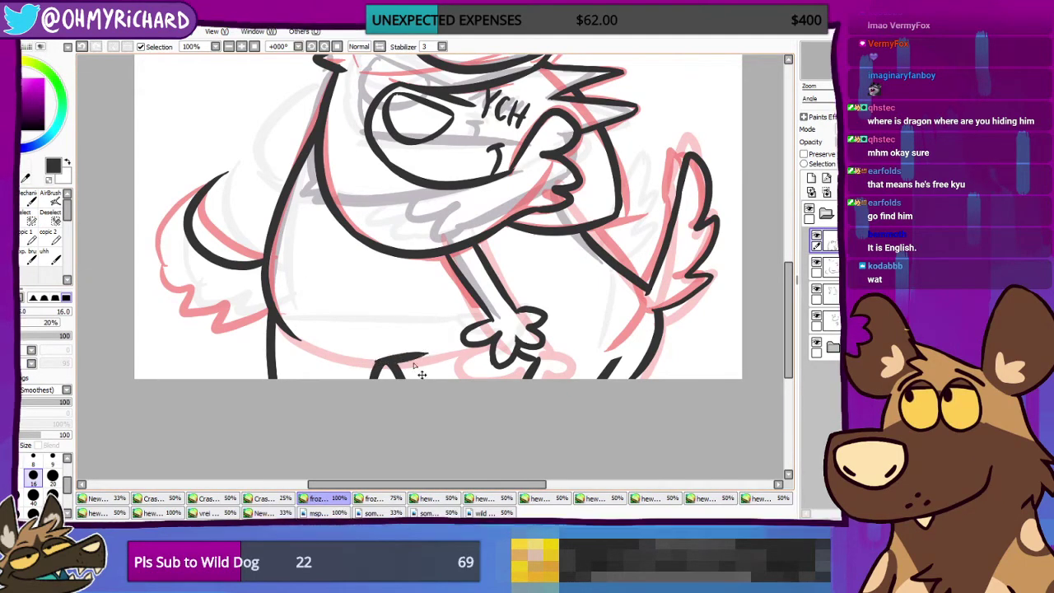
{"action": "key", "text": "ctrl+z"}
{"action": "key", "text": "ctrl+z"}
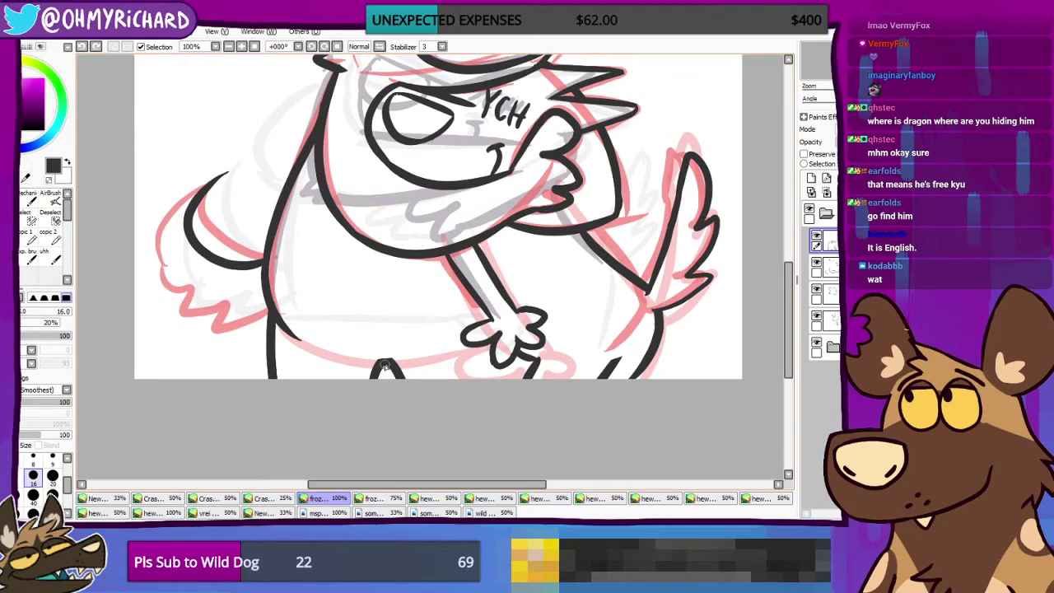
Step: Ink the left leg's outer line from the belly's side down to the canvas's lower edge, redoing it with a more inward slant
{"action": "scroll", "coordinate": [424, 353], "scroll_direction": "down", "scroll_amount": 3}
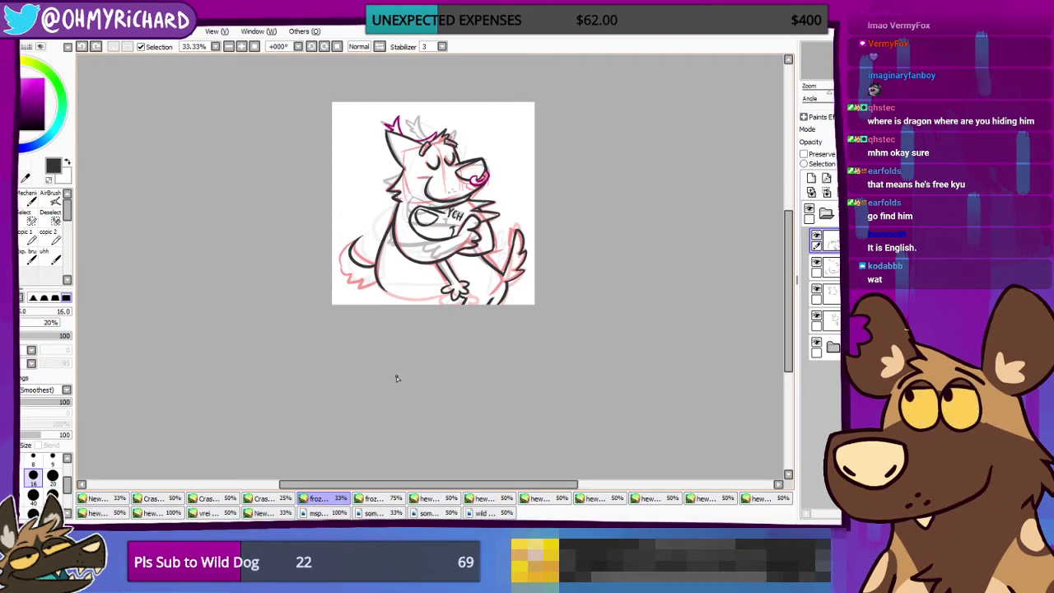
{"action": "scroll", "coordinate": [453, 357], "scroll_direction": "up", "scroll_amount": 3}
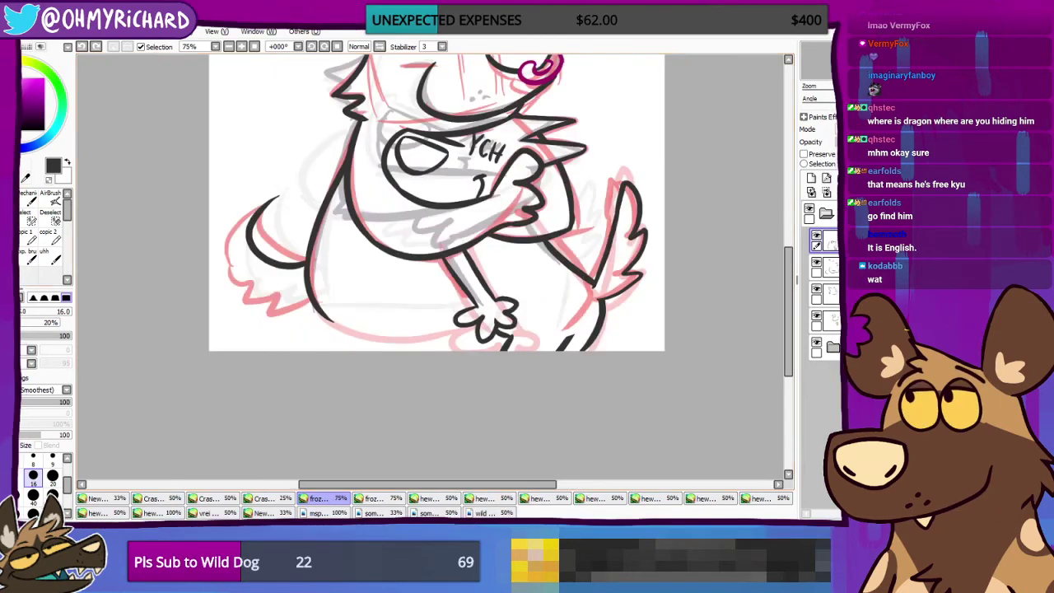
{"action": "left_click_drag", "start_coordinate": [317, 298], "coordinate": [311, 362]}
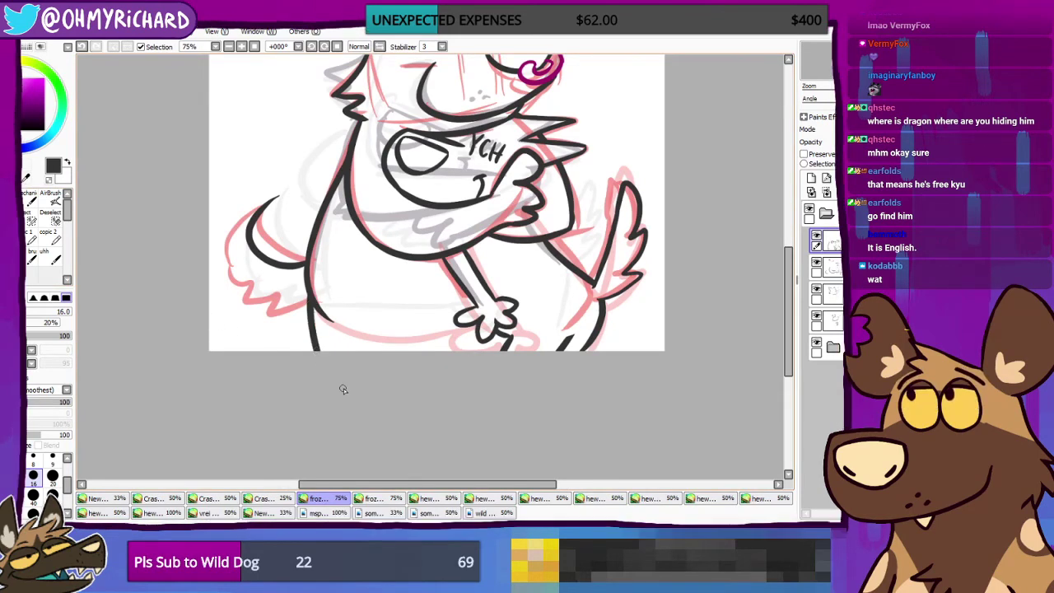
{"action": "key", "text": "ctrl+z"}
{"action": "left_click_drag", "start_coordinate": [309, 300], "coordinate": [339, 368]}
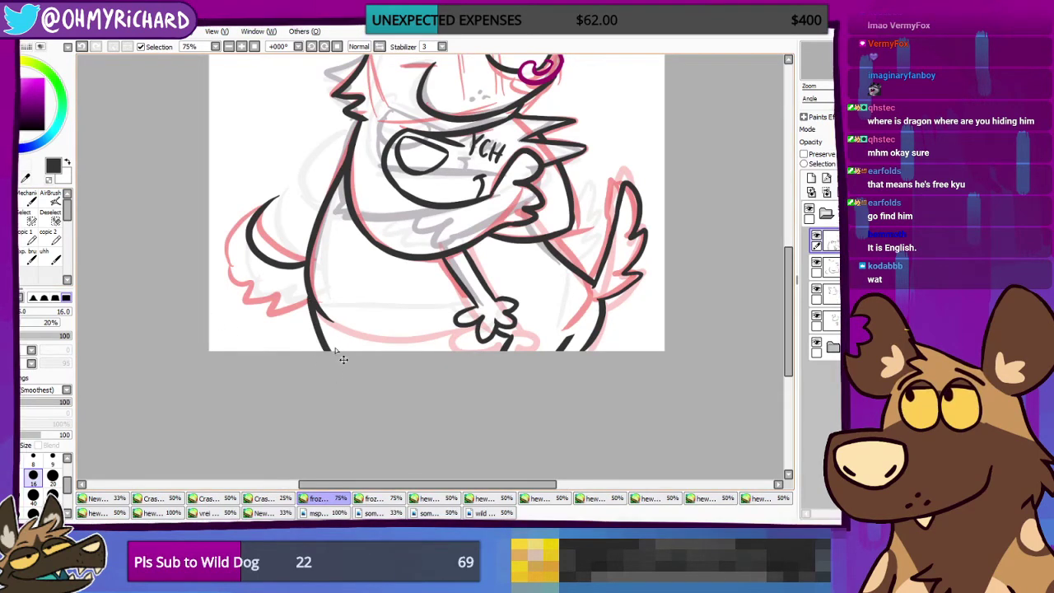
Step: Ink a short leg line to the left of the hanging paw, running off the canvas's lower edge
{"action": "mouse_move", "coordinate": [388, 305]}
{"action": "left_mouse_down"}
{"action": "mouse_move", "coordinate": [369, 423]}
{"action": "mouse_move", "coordinate": [355, 366]}
{"action": "mouse_move", "coordinate": [412, 411]}
{"action": "left_mouse_up"}
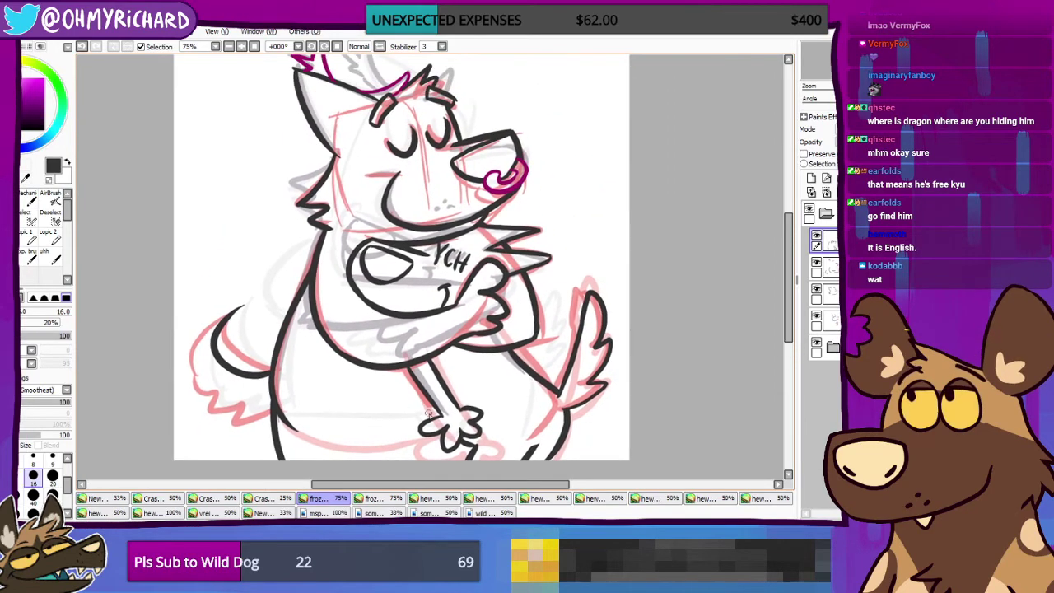
{"action": "scroll", "coordinate": [469, 372], "scroll_direction": "down", "scroll_amount": 3}
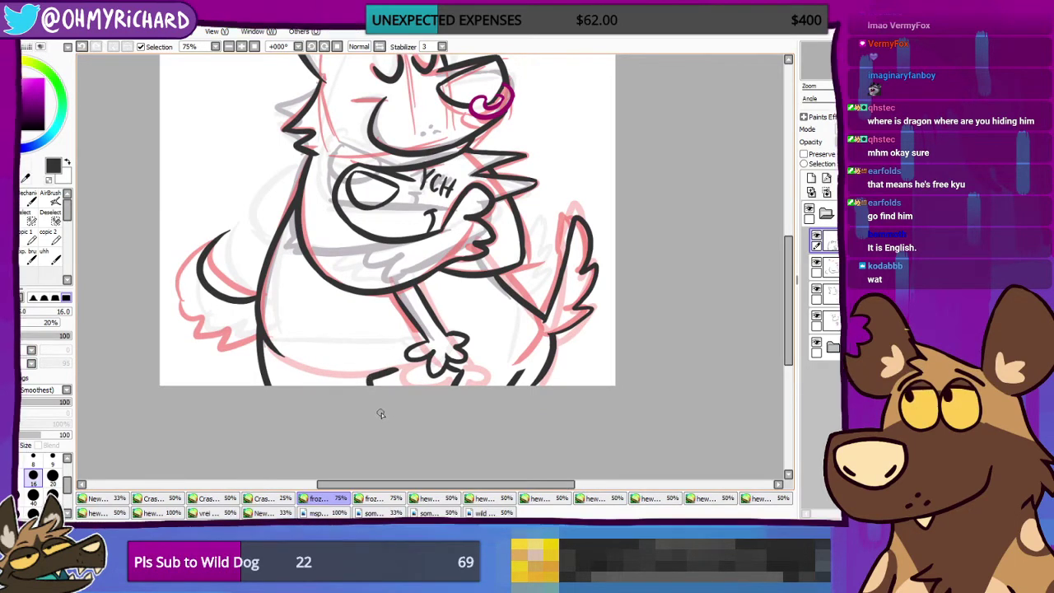
{"action": "left_click_drag", "start_coordinate": [395, 338], "coordinate": [388, 384]}
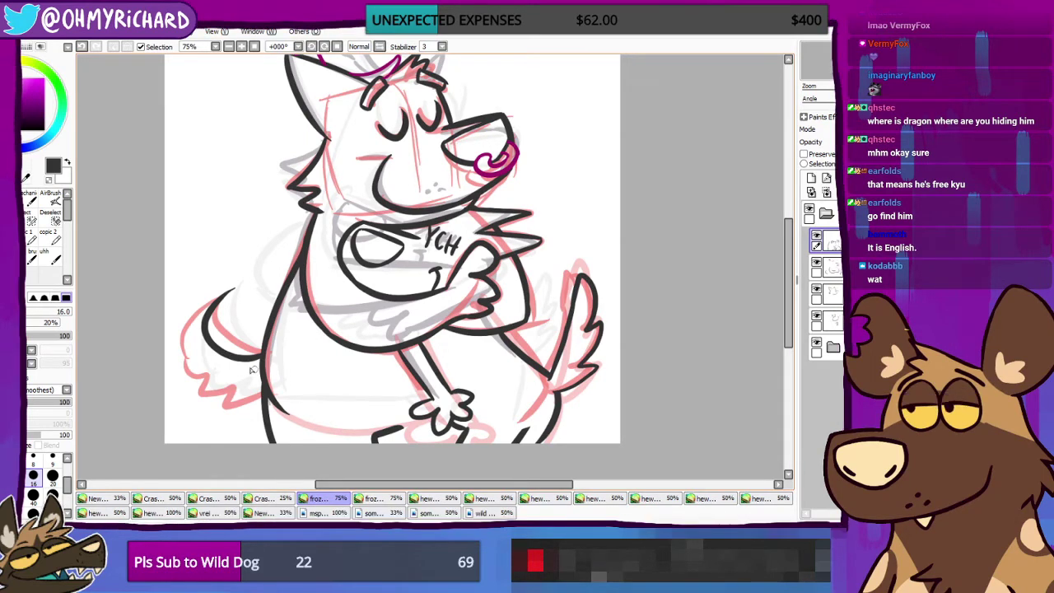
Step: Try inking the jagged lower fur edge of the left tail with the 16 px brush, and undo it
{"action": "key", "text": "e"}
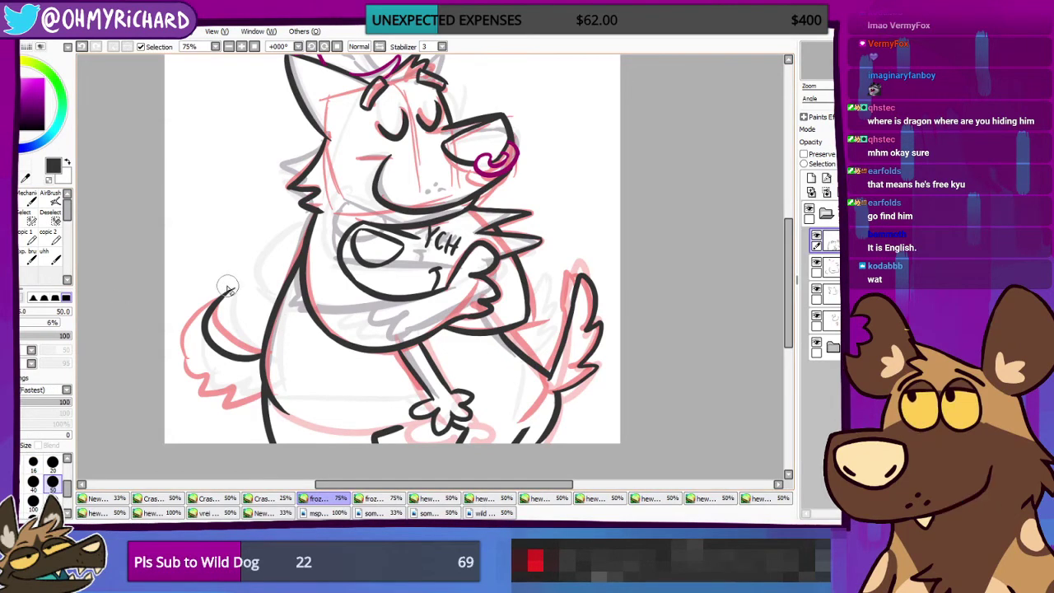
{"action": "key", "text": "n"}
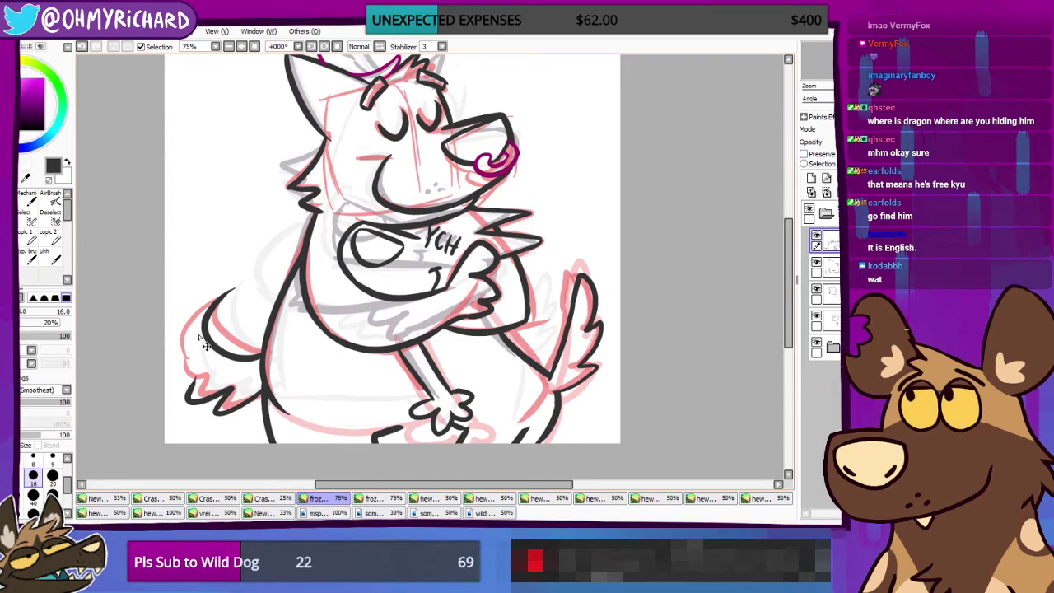
{"action": "key", "text": "ctrl+z"}
Step: Erase the left tail's inked upper curve with the 50 px eraser, and select the layer beneath for brushing
{"action": "key", "text": "e"}
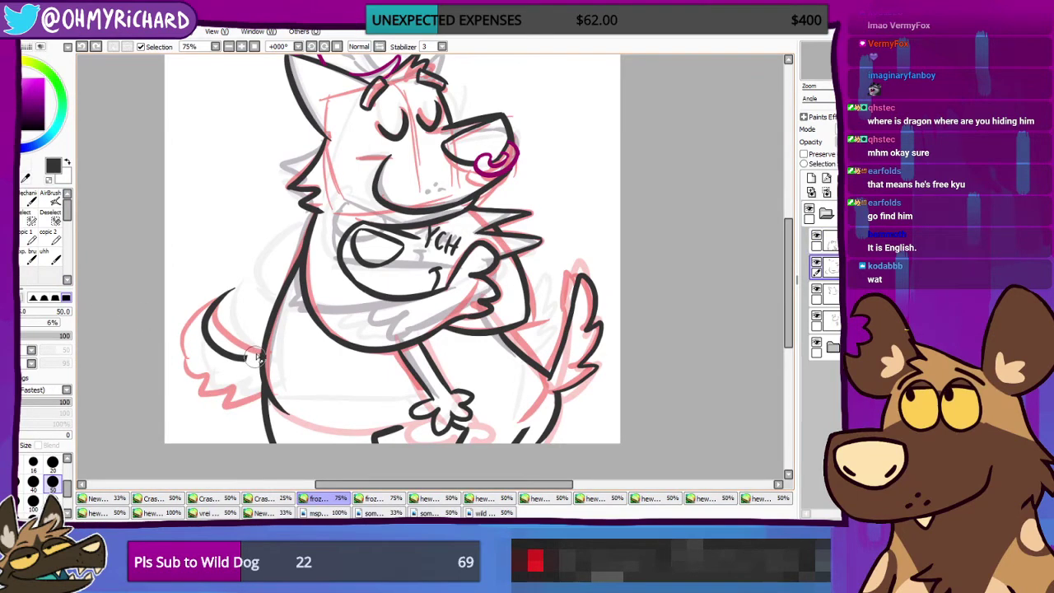
{"action": "mouse_move", "coordinate": [258, 356]}
{"action": "left_mouse_down"}
{"action": "mouse_move", "coordinate": [219, 349]}
{"action": "mouse_move", "coordinate": [213, 298]}
{"action": "left_mouse_up"}
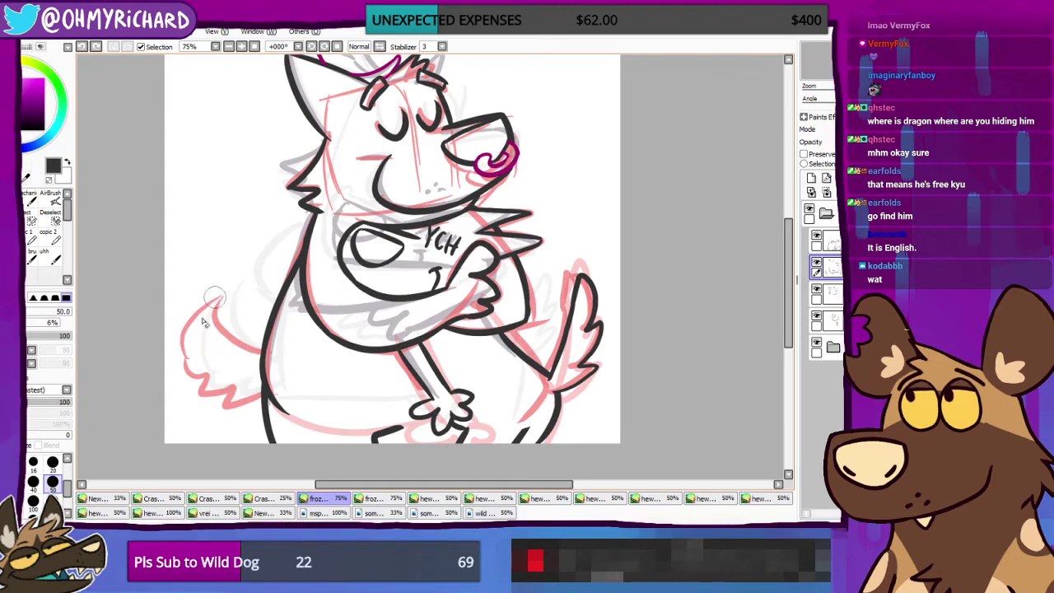
{"action": "left_click", "coordinate": [825, 293]}
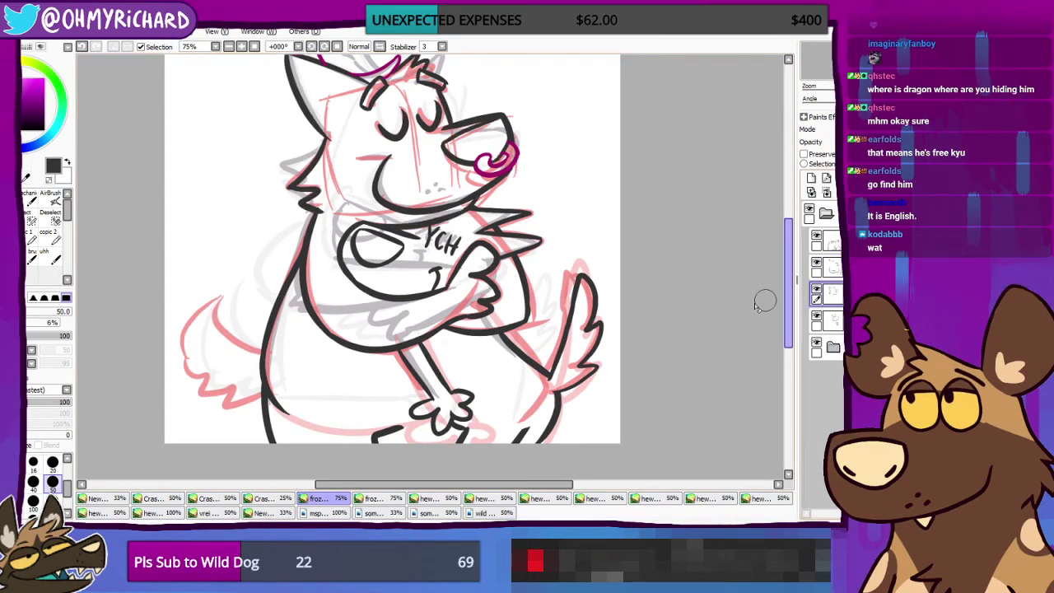
{"action": "key", "text": "n"}
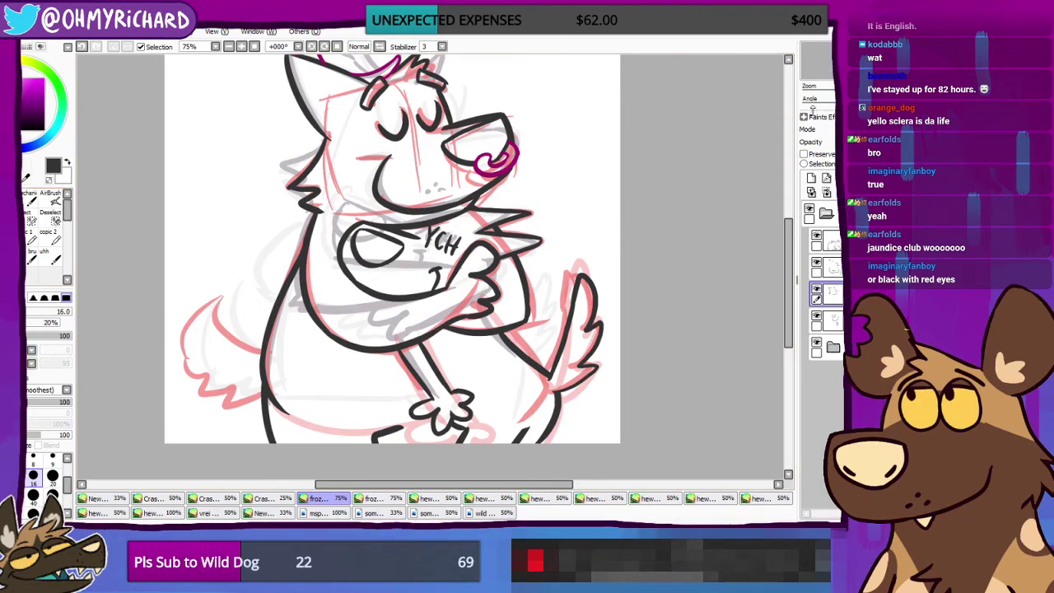
Step: Ink the left tail's upper curve from its tip to the body with the 16 px brush
{"action": "left_click_drag", "start_coordinate": [817, 73], "coordinate": [814, 75]}
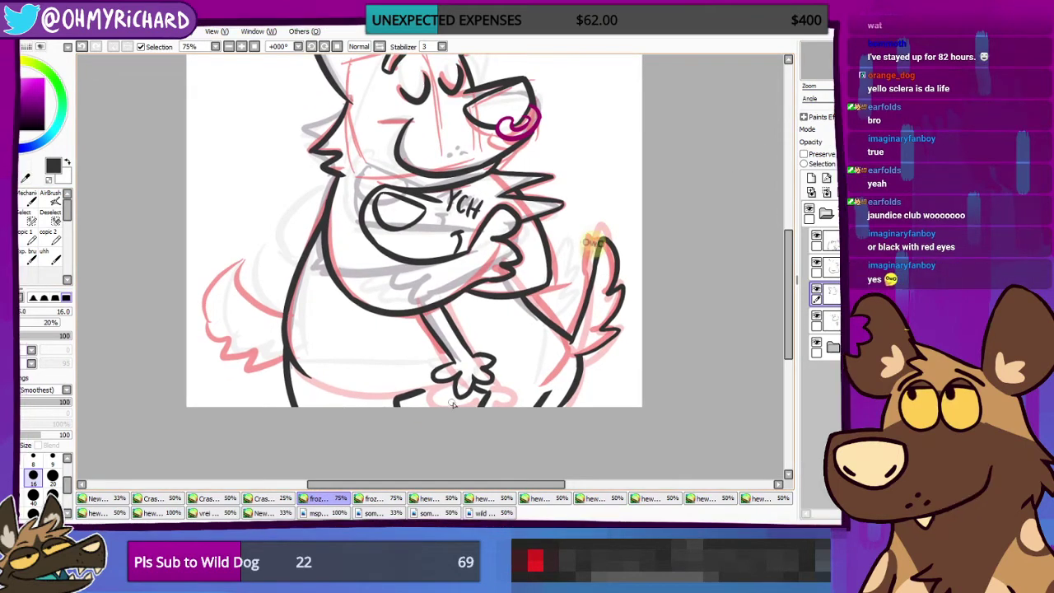
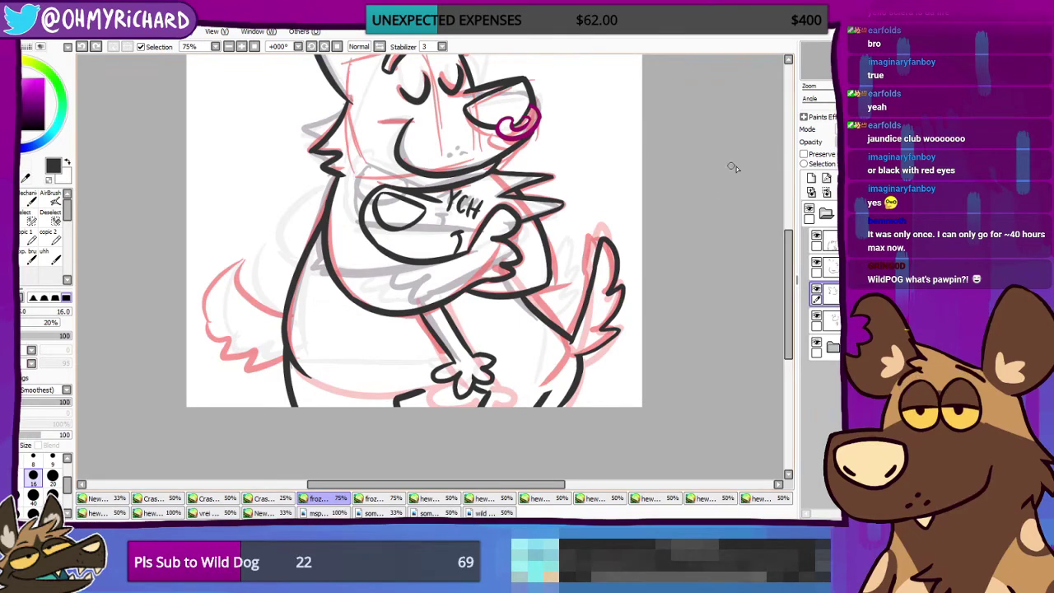
{"action": "left_click_drag", "start_coordinate": [320, 269], "coordinate": [261, 298]}
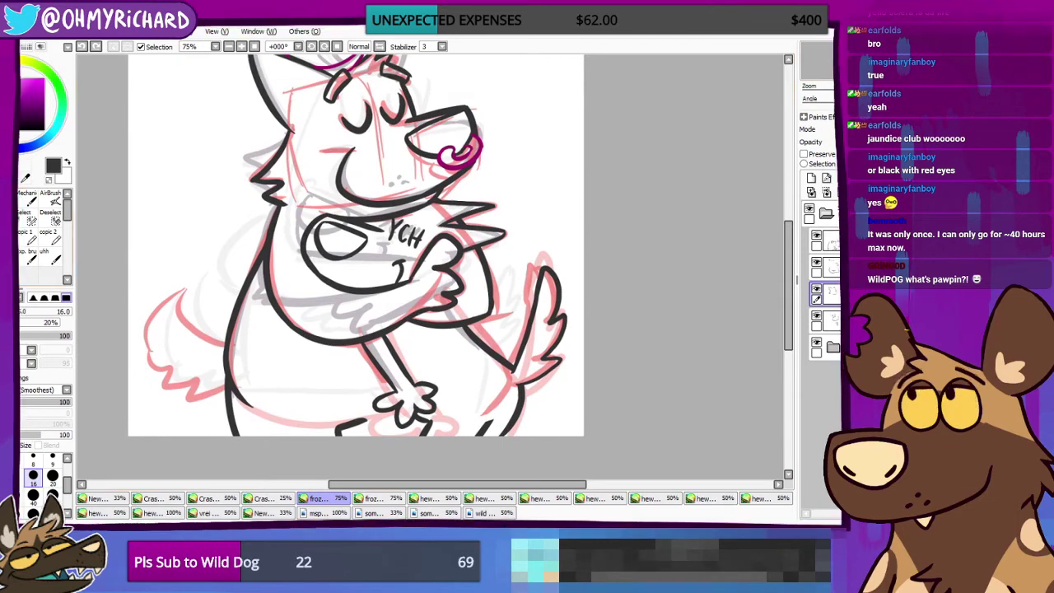
{"action": "key", "text": "e"}
{"action": "left_click_drag", "start_coordinate": [602, 113], "coordinate": [668, 164]}
{"action": "key", "text": "n"}
{"action": "left_click_drag", "start_coordinate": [277, 445], "coordinate": [299, 381]}
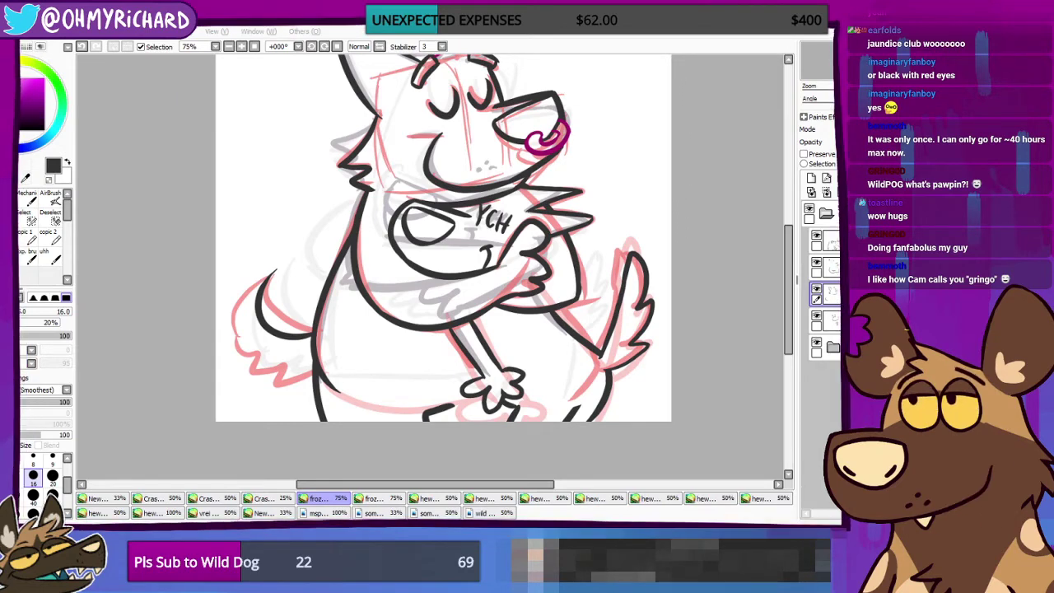
Step: Try inking the left tail's lower fur tuft beside the body, and undo both strokes
{"action": "left_click_drag", "start_coordinate": [302, 373], "coordinate": [316, 395]}
{"action": "left_click_drag", "start_coordinate": [288, 392], "coordinate": [324, 380]}
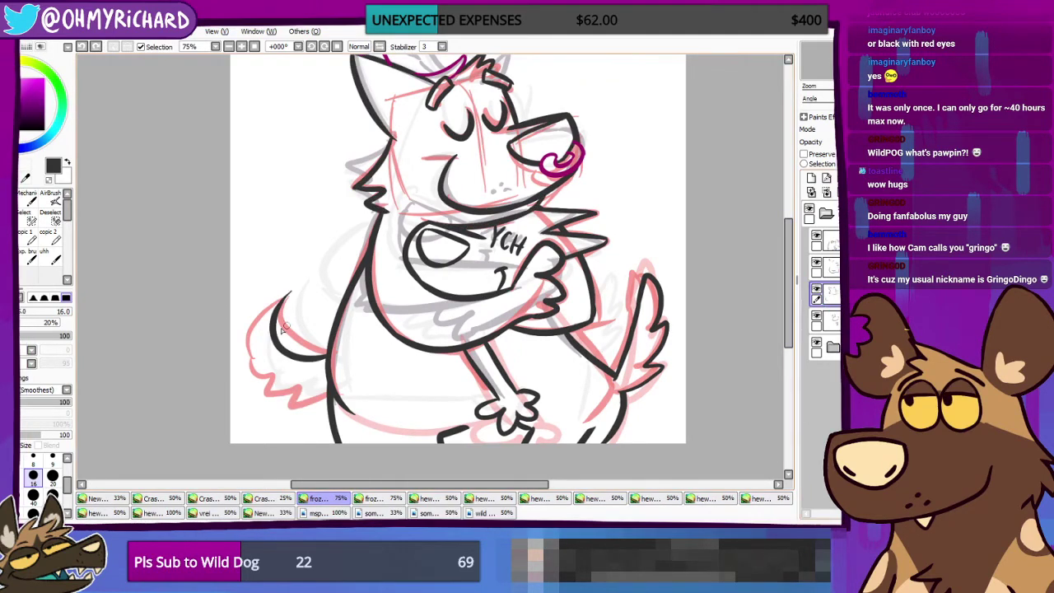
{"action": "key", "text": "ctrl+z"}
{"action": "mouse_move", "coordinate": [327, 380]}
{"action": "left_mouse_down"}
{"action": "mouse_move", "coordinate": [292, 410]}
{"action": "mouse_move", "coordinate": [312, 407]}
{"action": "left_mouse_up"}
{"action": "key", "text": "ctrl+z"}
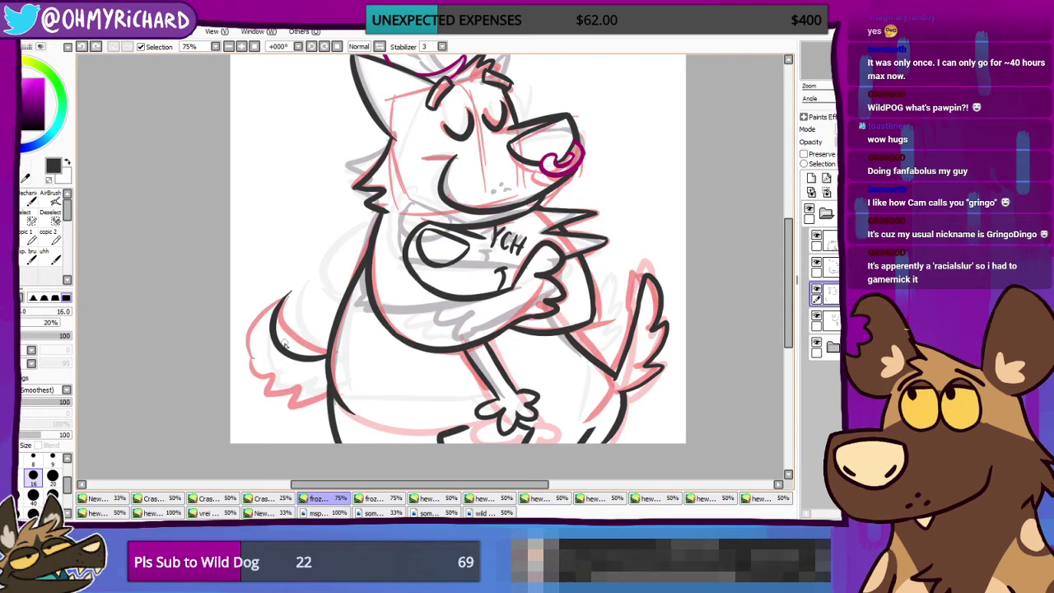
Step: Try a wider tail curve from the body out toward the sketch's outer edge, and undo it
{"action": "mouse_move", "coordinate": [326, 359]}
{"action": "left_mouse_down"}
{"action": "mouse_move", "coordinate": [290, 339]}
{"action": "mouse_move", "coordinate": [278, 271]}
{"action": "mouse_move", "coordinate": [268, 303]}
{"action": "left_mouse_up"}
{"action": "key", "text": "ctrl+z"}
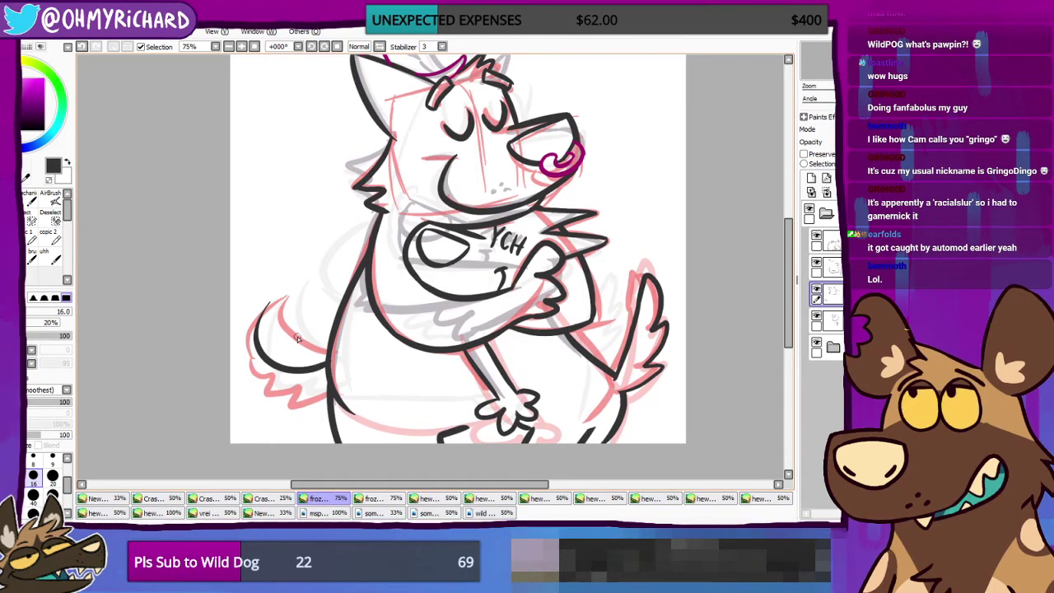
{"action": "key", "text": "ctrl+z"}
Step: Try several hooked versions of the left tail's upper curve from the tip to the body, undoing each
{"action": "left_click_drag", "start_coordinate": [298, 289], "coordinate": [317, 356]}
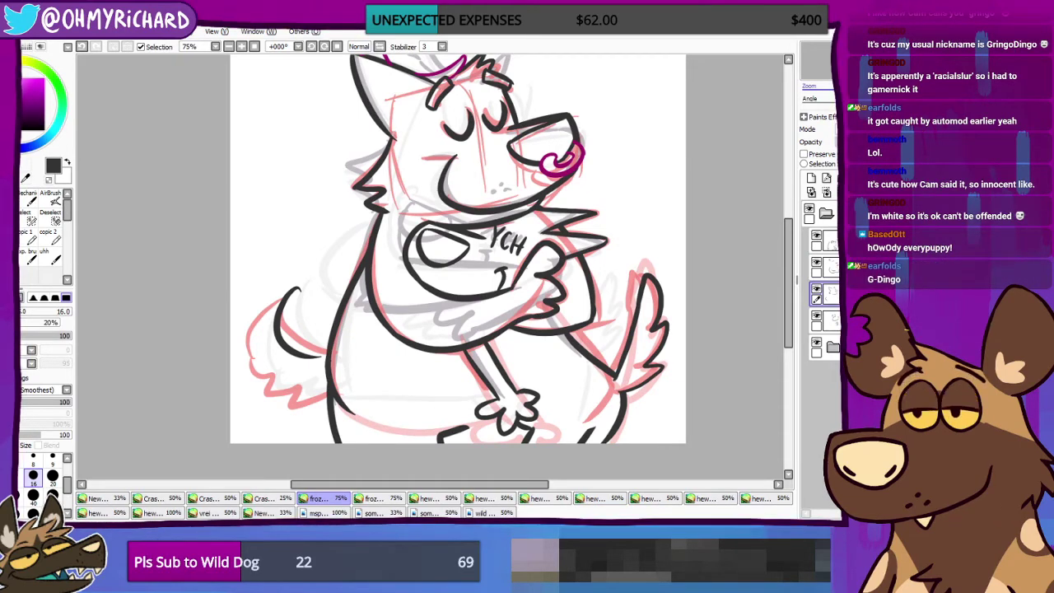
{"action": "key", "text": "ctrl+z"}
{"action": "mouse_move", "coordinate": [300, 283]}
{"action": "left_mouse_down"}
{"action": "mouse_move", "coordinate": [308, 354]}
{"action": "mouse_move", "coordinate": [337, 354]}
{"action": "left_mouse_up"}
{"action": "key", "text": "ctrl+z"}
{"action": "mouse_move", "coordinate": [292, 285]}
{"action": "left_mouse_down"}
{"action": "mouse_move", "coordinate": [280, 306]}
{"action": "mouse_move", "coordinate": [346, 337]}
{"action": "left_mouse_up"}
{"action": "left_click_drag", "start_coordinate": [288, 280], "coordinate": [327, 354]}
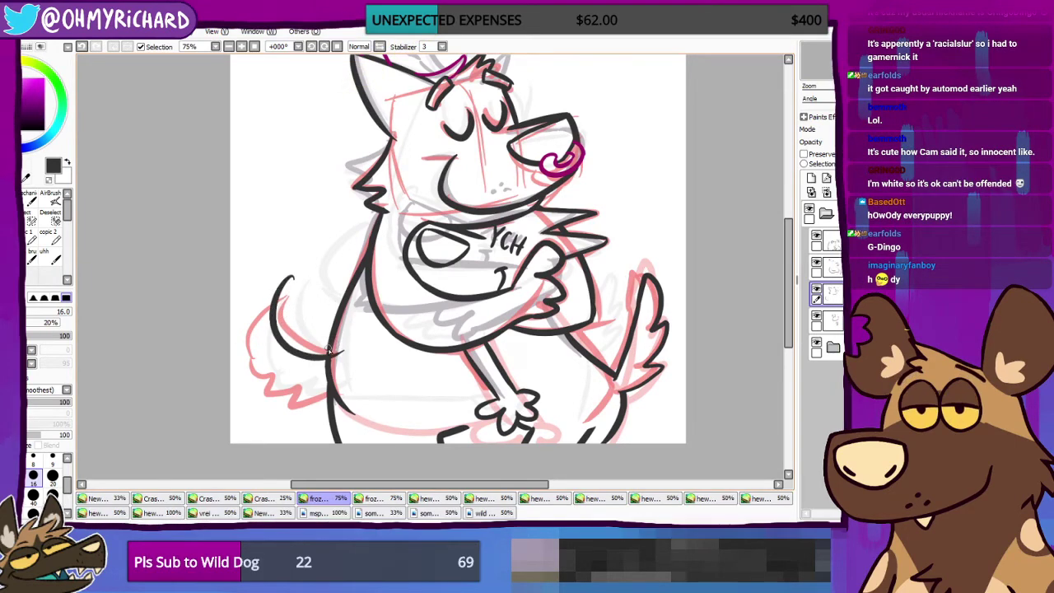
{"action": "key", "text": "ctrl+z"}
{"action": "mouse_move", "coordinate": [305, 291]}
{"action": "left_mouse_down"}
{"action": "mouse_move", "coordinate": [276, 328]}
{"action": "mouse_move", "coordinate": [326, 368]}
{"action": "left_mouse_up"}
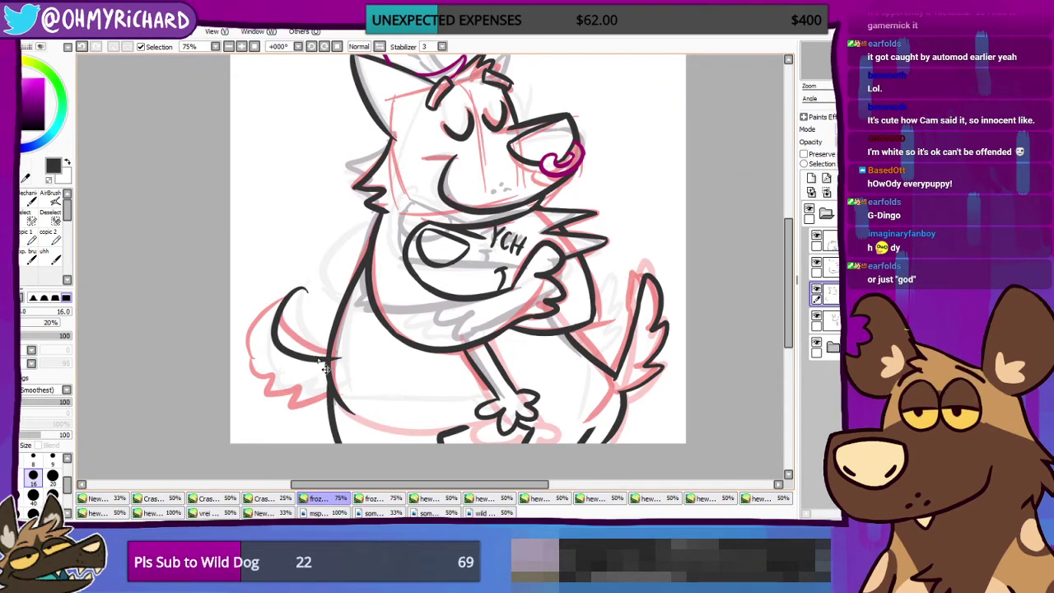
{"action": "key", "text": "ctrl+z"}
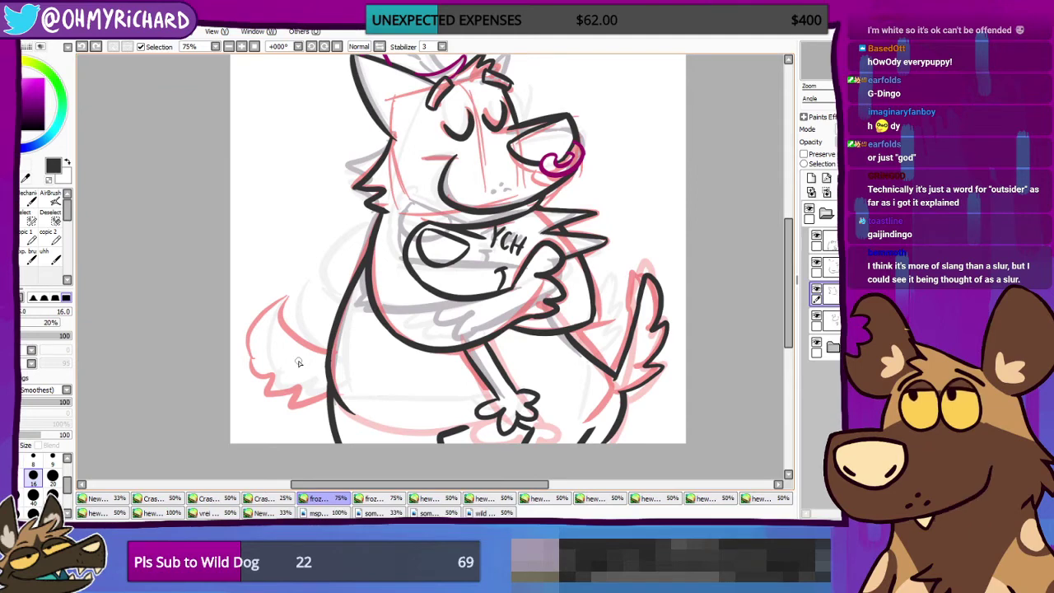
Step: Try drawing the left tail's upper curve from the body outward to the tip, and undo it
{"action": "scroll", "coordinate": [800, 233], "scroll_direction": "up", "scroll_amount": 1}
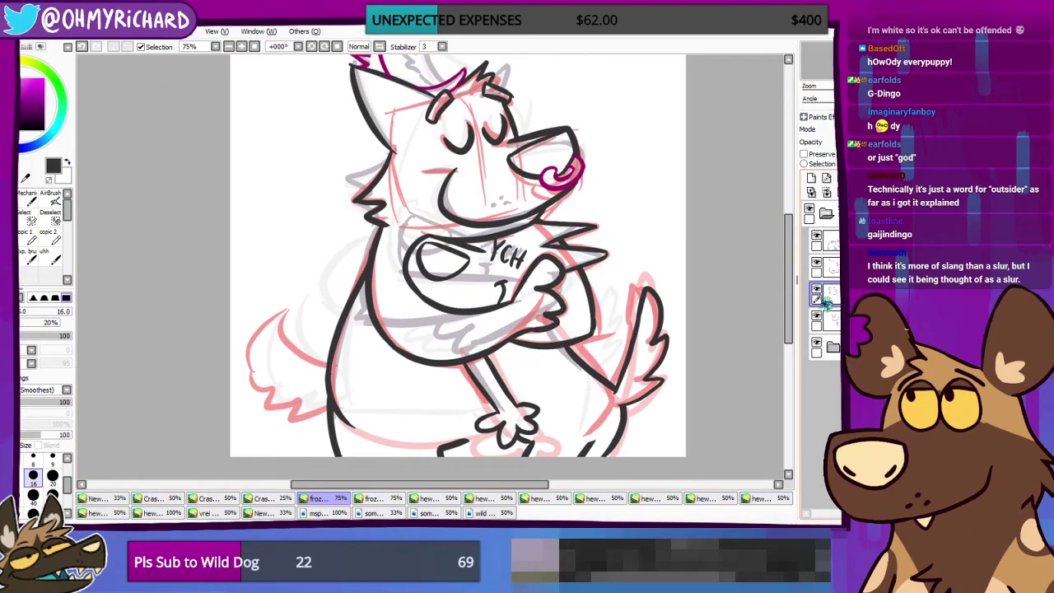
{"action": "key", "text": "ctrl+z"}
{"action": "mouse_move", "coordinate": [328, 363]}
{"action": "left_mouse_down"}
{"action": "mouse_move", "coordinate": [285, 268]}
{"action": "mouse_move", "coordinate": [277, 303]}
{"action": "mouse_move", "coordinate": [298, 253]}
{"action": "mouse_move", "coordinate": [286, 293]}
{"action": "left_mouse_up"}
{"action": "key", "text": "ctrl+z"}
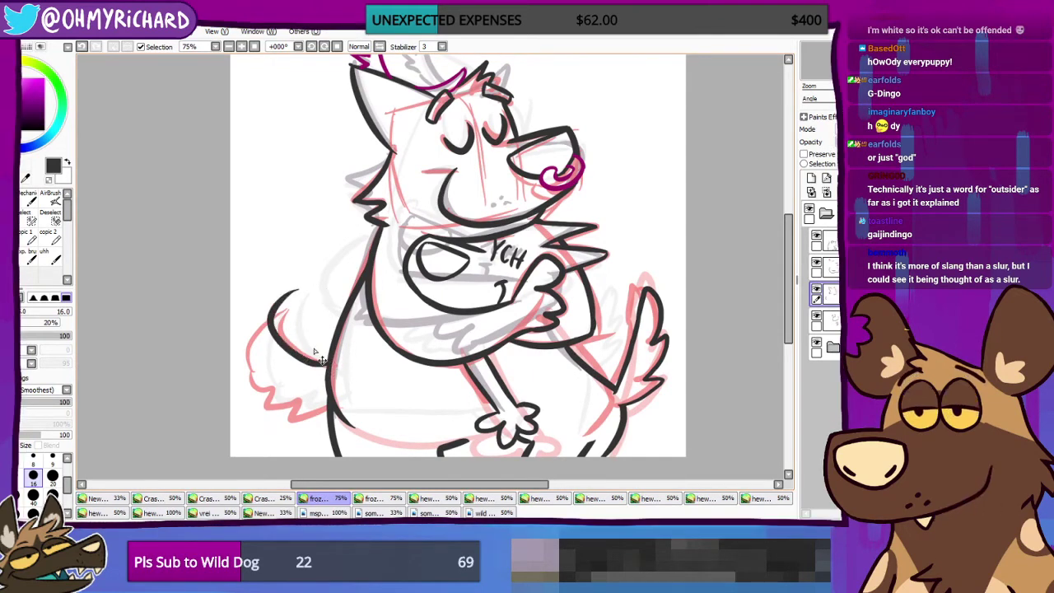
{"action": "key", "text": "ctrl+z"}
Step: Try two short test strokes in the empty area right of the chest fur, and undo them
{"action": "left_click_drag", "start_coordinate": [646, 202], "coordinate": [638, 265]}
{"action": "mouse_move", "coordinate": [623, 238]}
{"action": "left_mouse_down"}
{"action": "mouse_move", "coordinate": [641, 274]}
{"action": "mouse_move", "coordinate": [659, 241]}
{"action": "left_mouse_up"}
{"action": "key", "text": "ctrl+z"}
{"action": "key", "text": "ctrl+z"}
{"action": "key", "text": "ctrl+z"}
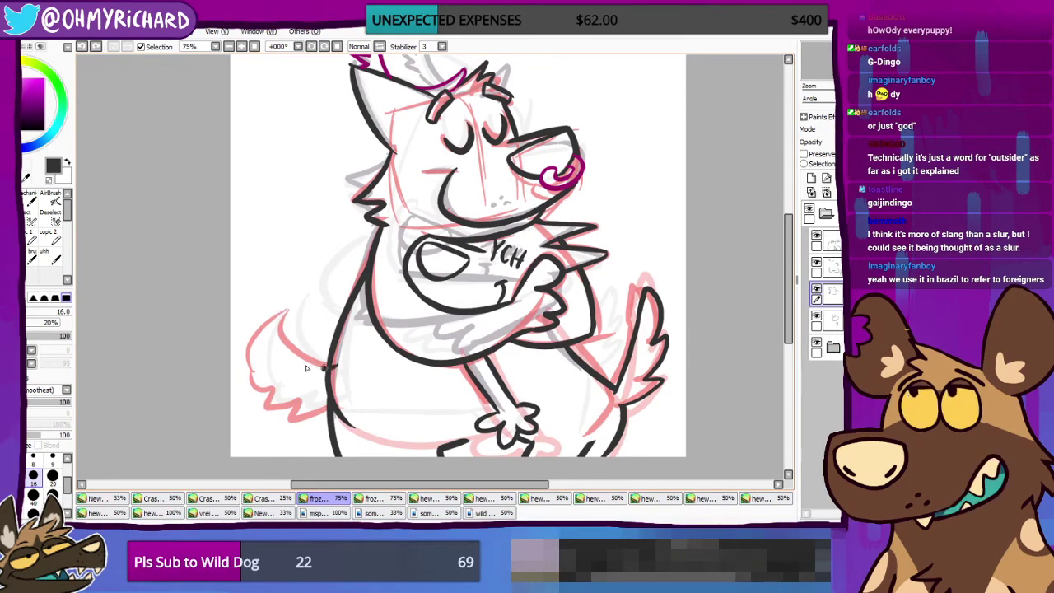
{"action": "key", "text": "ctrl+z"}
{"action": "key", "text": "ctrl+z"}
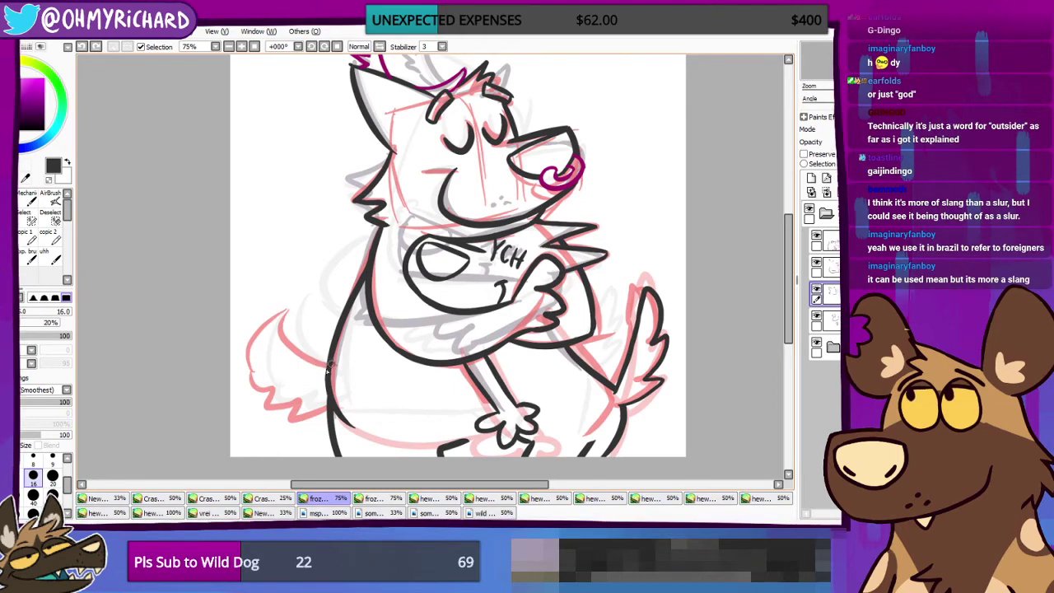
{"action": "key", "text": "ctrl+z"}
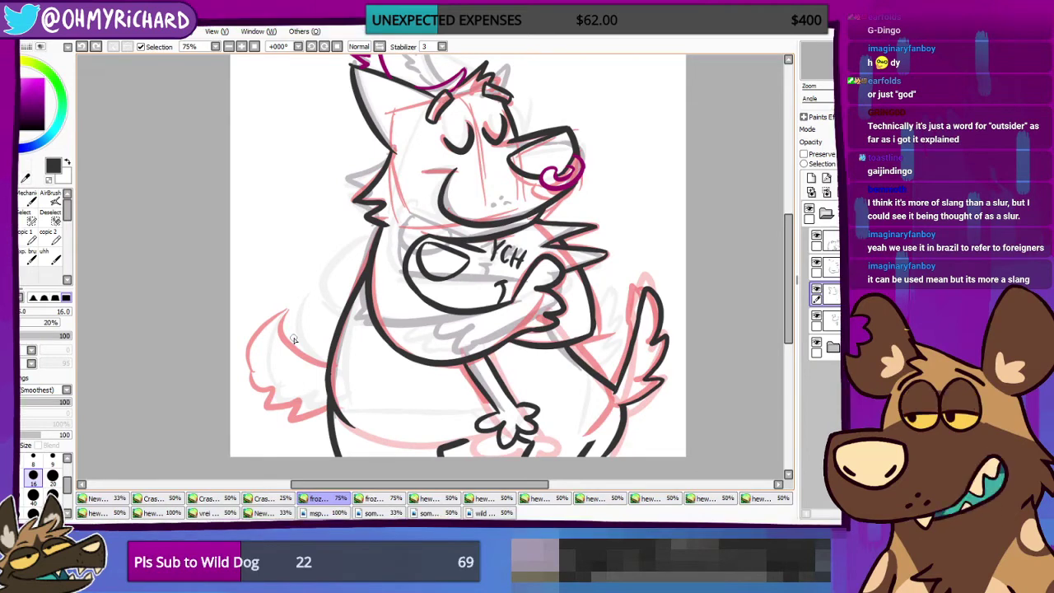
Step: Ink the left tail's upper curve inside the sketched tail and compare it with the whole figure
{"action": "left_click_drag", "start_coordinate": [296, 296], "coordinate": [322, 369]}
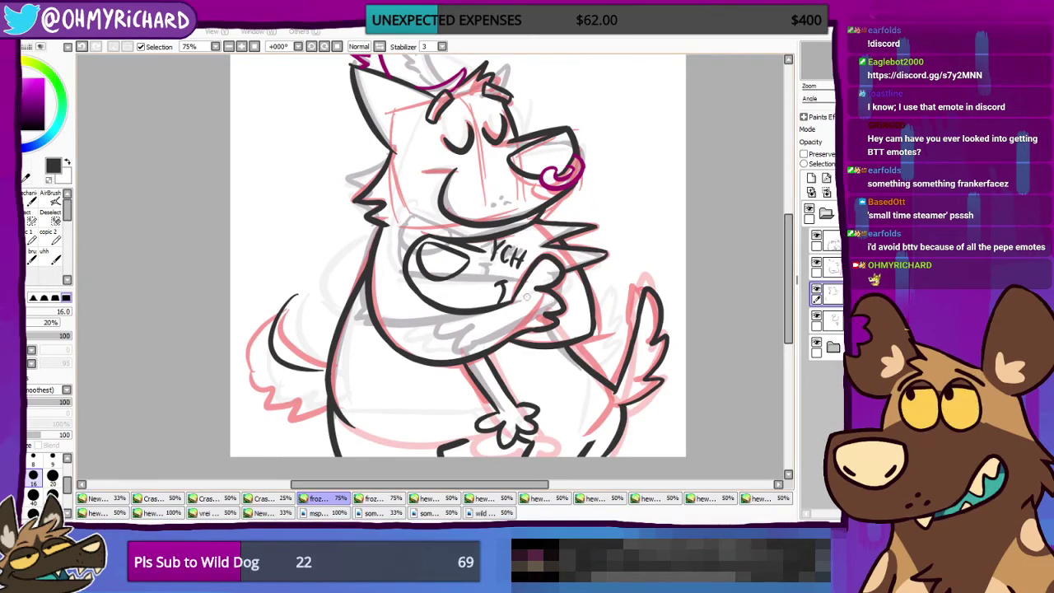
{"action": "left_click_drag", "start_coordinate": [467, 311], "coordinate": [444, 247]}
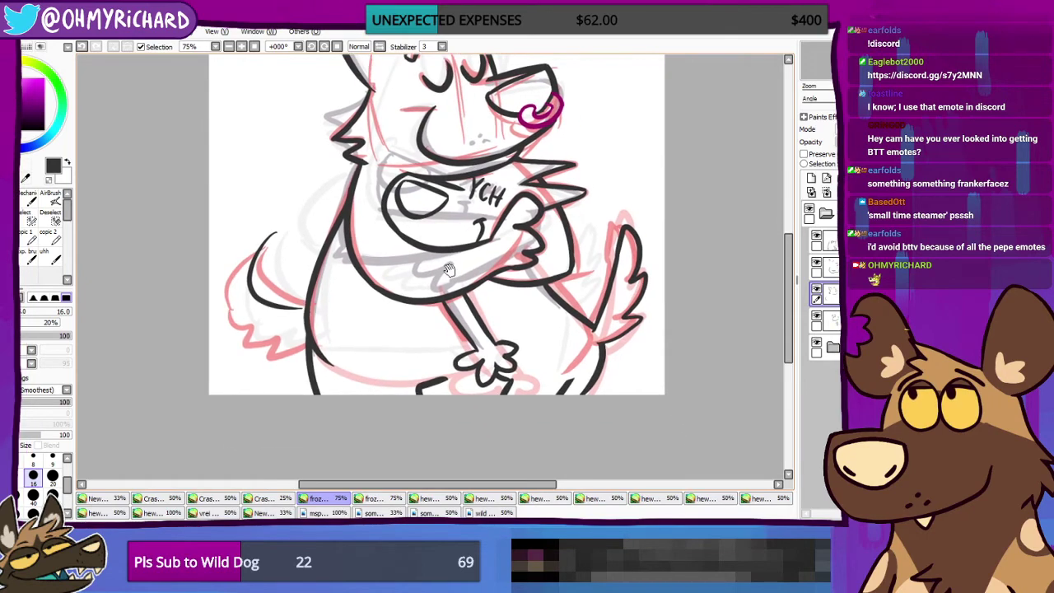
{"action": "left_click_drag", "start_coordinate": [489, 309], "coordinate": [470, 359]}
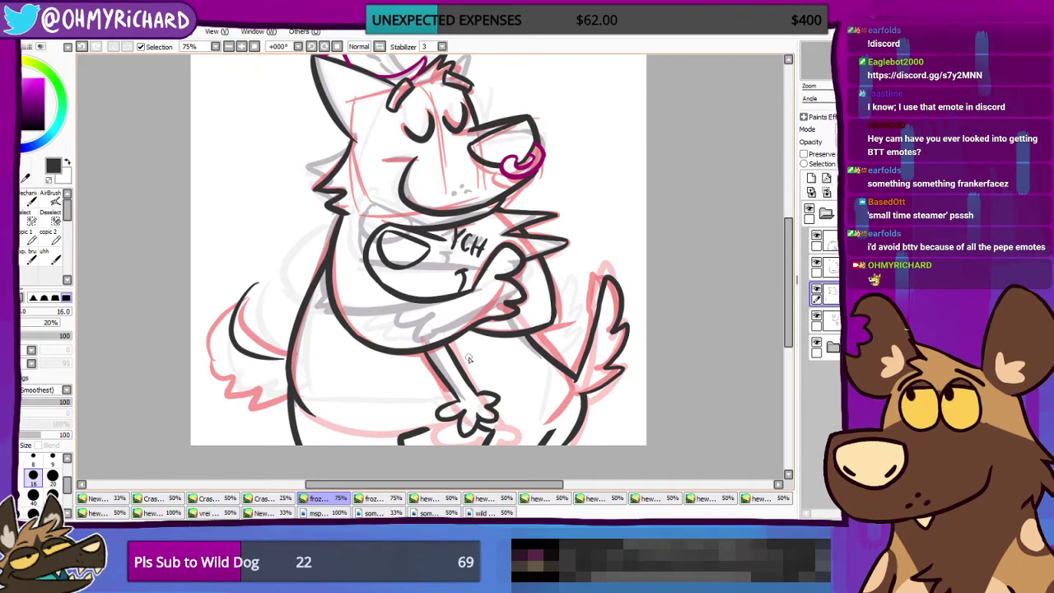
{"action": "mouse_move", "coordinate": [452, 331]}
{"action": "left_mouse_down"}
{"action": "mouse_move", "coordinate": [424, 417]}
{"action": "mouse_move", "coordinate": [407, 333]}
{"action": "mouse_move", "coordinate": [412, 369]}
{"action": "mouse_move", "coordinate": [425, 375]}
{"action": "left_mouse_up"}
Step: Toggle the ink layer's visibility to check it, and erase the left tail's upper curve with the 50 px eraser
{"action": "key", "text": "e"}
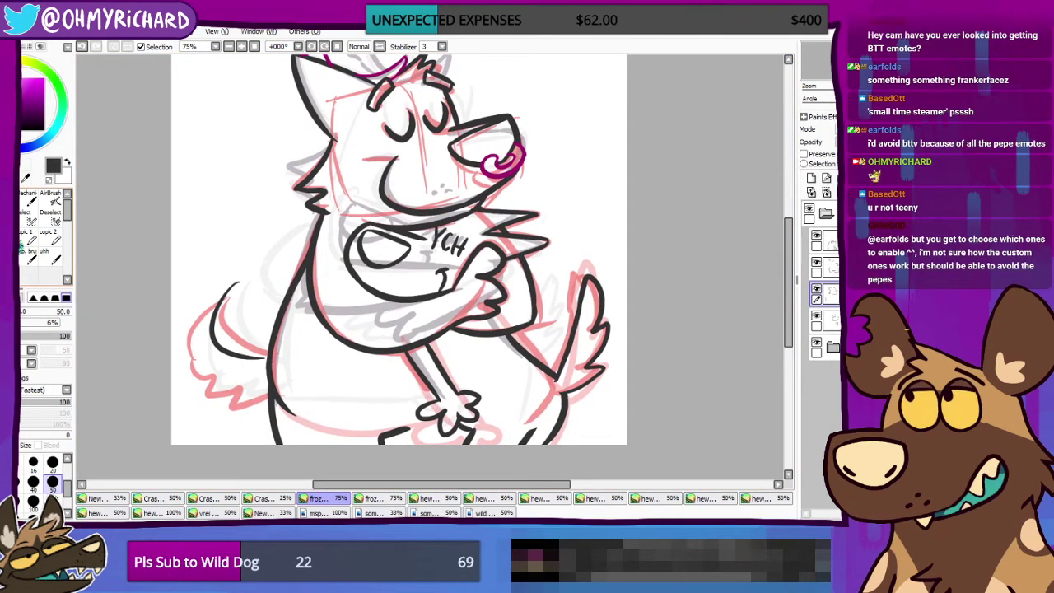
{"action": "left_click", "coordinate": [816, 290]}
{"action": "left_click", "coordinate": [817, 290]}
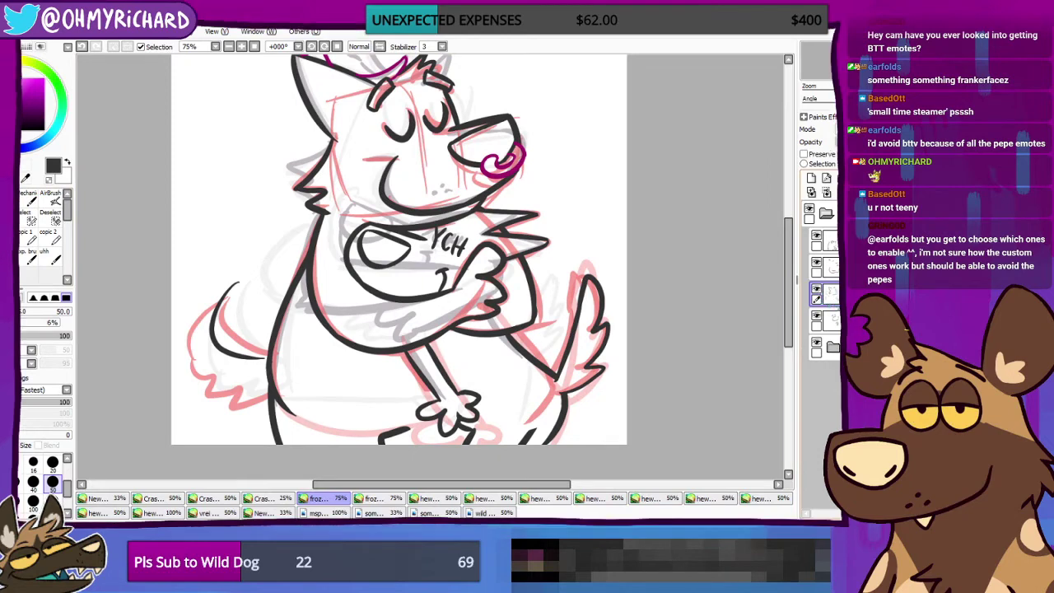
{"action": "mouse_move", "coordinate": [224, 295]}
{"action": "left_mouse_down"}
{"action": "mouse_move", "coordinate": [218, 309]}
{"action": "mouse_move", "coordinate": [253, 360]}
{"action": "left_mouse_up"}
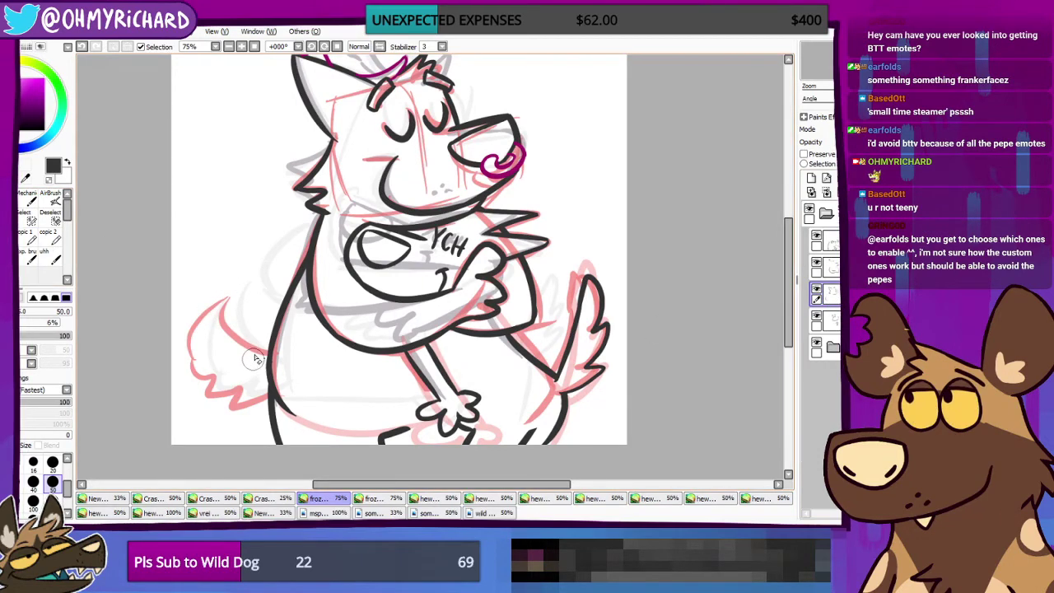
Step: Try drawing the left tail's upper curve from the tip toward the body with the 16 px brush, and undo it
{"action": "key", "text": "n"}
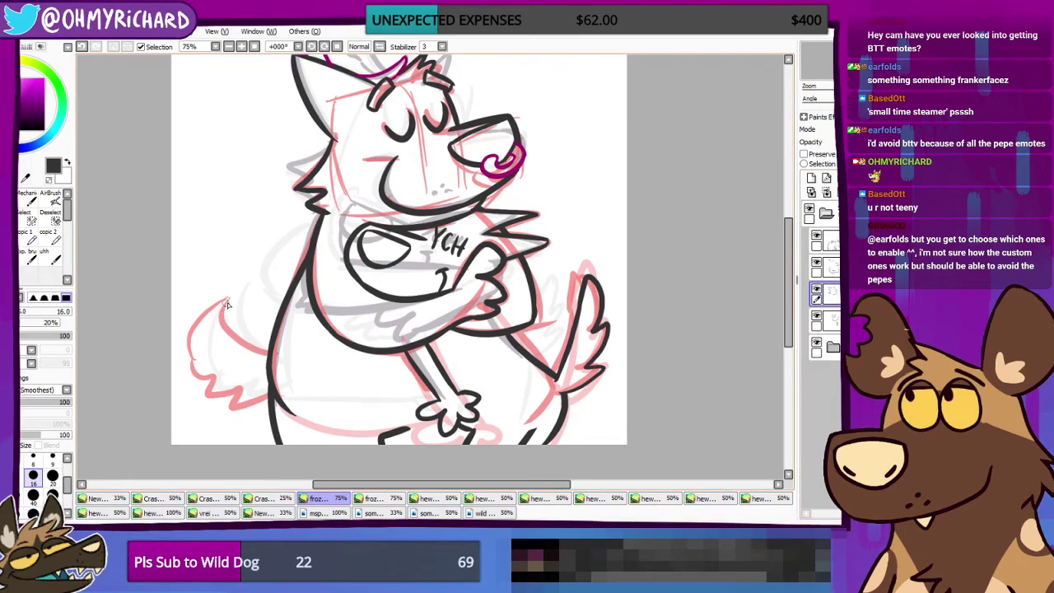
{"action": "mouse_move", "coordinate": [230, 299]}
{"action": "left_mouse_down"}
{"action": "mouse_move", "coordinate": [229, 359]}
{"action": "mouse_move", "coordinate": [265, 366]}
{"action": "left_mouse_up"}
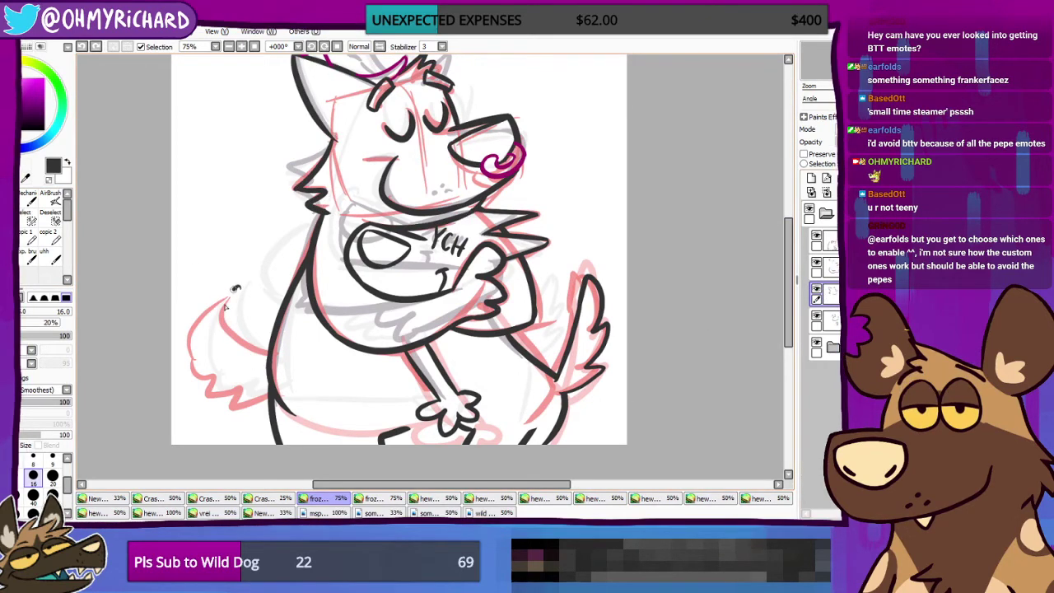
{"action": "mouse_move", "coordinate": [240, 282]}
{"action": "left_mouse_down"}
{"action": "mouse_move", "coordinate": [215, 347]}
{"action": "mouse_move", "coordinate": [284, 343]}
{"action": "mouse_move", "coordinate": [224, 346]}
{"action": "mouse_move", "coordinate": [280, 327]}
{"action": "mouse_move", "coordinate": [240, 363]}
{"action": "mouse_move", "coordinate": [272, 335]}
{"action": "mouse_move", "coordinate": [221, 298]}
{"action": "mouse_move", "coordinate": [272, 355]}
{"action": "left_mouse_up"}
{"action": "key", "text": "ctrl+z"}
{"action": "key", "text": "ctrl+z"}
{"action": "key", "text": "ctrl+z"}
{"action": "mouse_move", "coordinate": [235, 273]}
{"action": "left_mouse_down"}
{"action": "mouse_move", "coordinate": [267, 356]}
{"action": "mouse_move", "coordinate": [230, 285]}
{"action": "left_mouse_up"}
{"action": "key", "text": "ctrl+z"}
Step: Try several versions of the left tail's upper curve from the body outward to the tip, and undo them
{"action": "left_click_drag", "start_coordinate": [268, 356], "coordinate": [222, 302]}
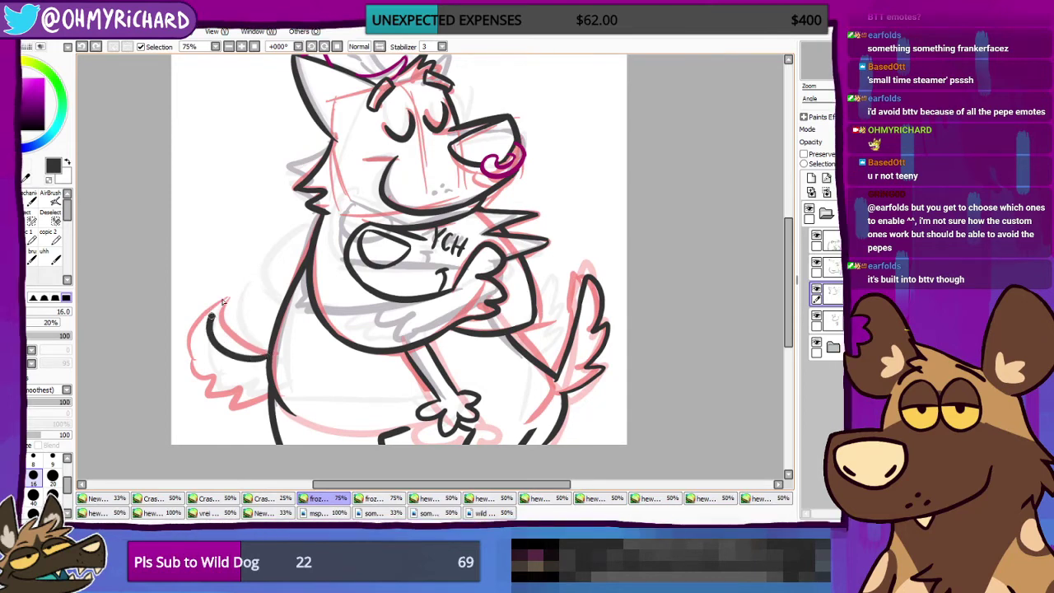
{"action": "key", "text": "ctrl+z"}
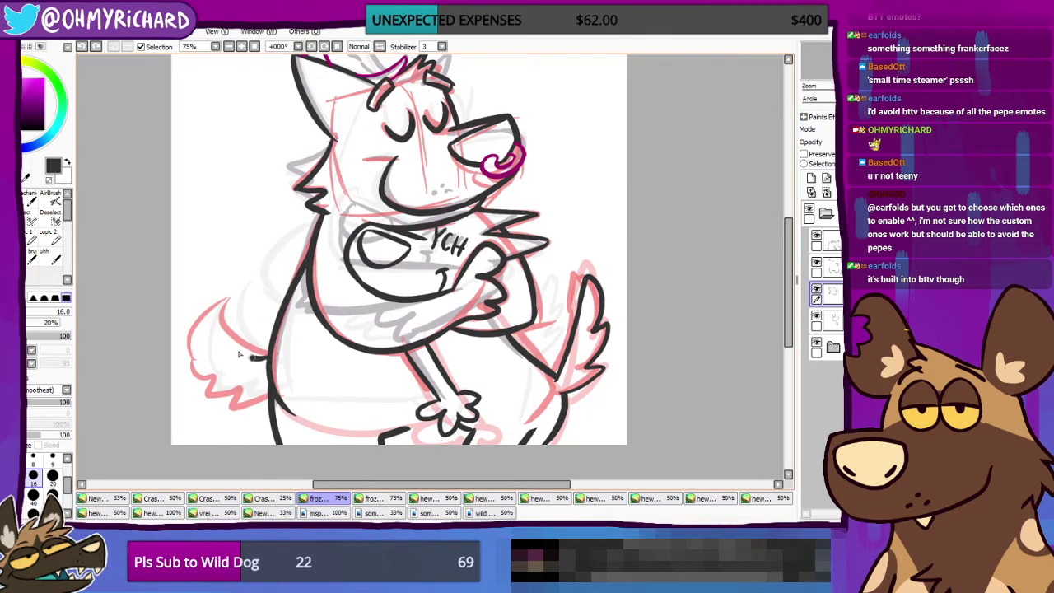
{"action": "left_click_drag", "start_coordinate": [239, 352], "coordinate": [224, 297]}
{"action": "key", "text": "ctrl+z"}
{"action": "left_click_drag", "start_coordinate": [265, 365], "coordinate": [218, 300]}
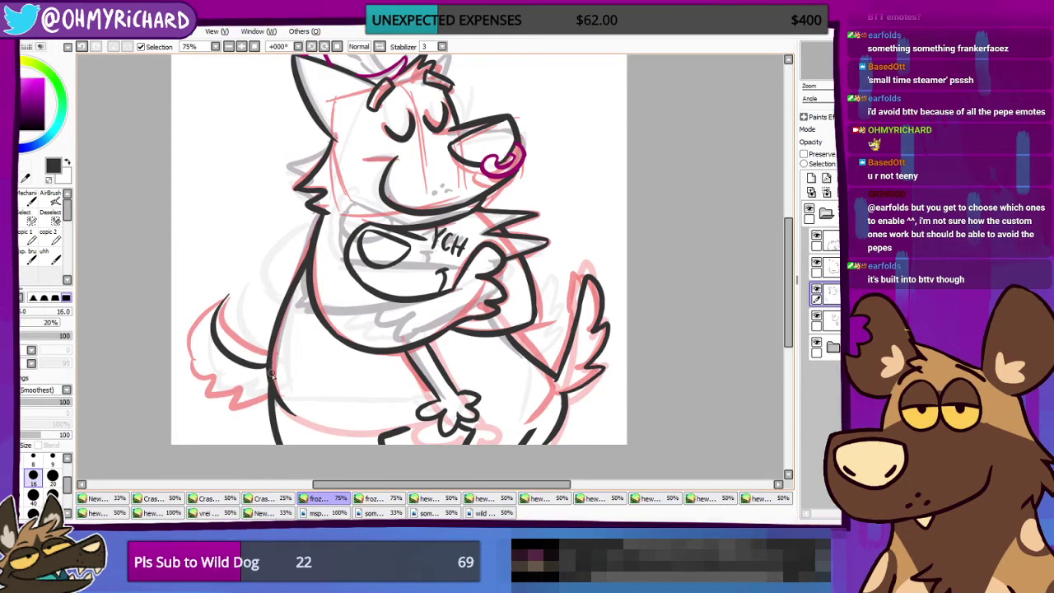
{"action": "key", "text": "ctrl+z"}
{"action": "mouse_move", "coordinate": [268, 368]}
{"action": "left_mouse_down"}
{"action": "mouse_move", "coordinate": [225, 340]}
{"action": "mouse_move", "coordinate": [248, 290]}
{"action": "left_mouse_up"}
{"action": "key", "text": "ctrl+z"}
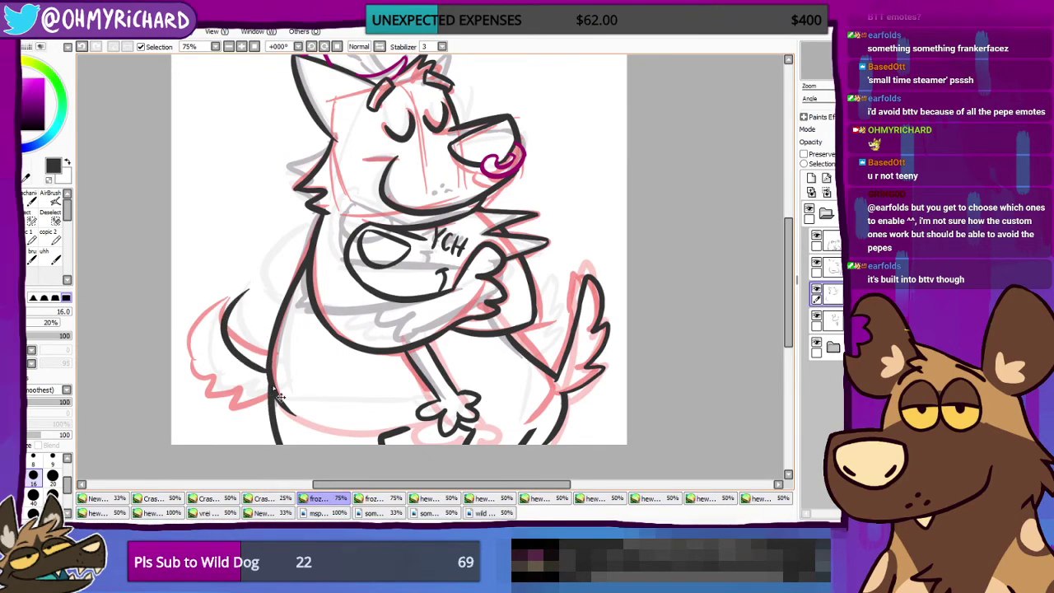
Step: Ink the left tail's upper curve from the hip outward, inside the red sketch line
{"action": "left_click_drag", "start_coordinate": [268, 353], "coordinate": [216, 346]}
{"action": "mouse_move", "coordinate": [224, 300]}
{"action": "left_mouse_down"}
{"action": "mouse_move", "coordinate": [268, 357]}
{"action": "mouse_move", "coordinate": [215, 318]}
{"action": "left_mouse_up"}
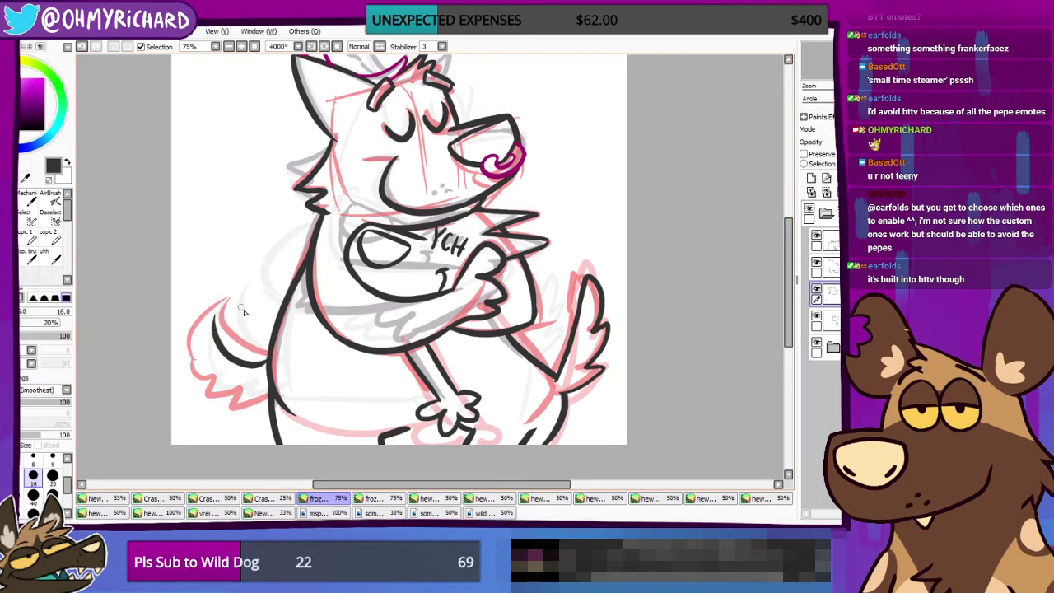
{"action": "key", "text": "ctrl+z"}
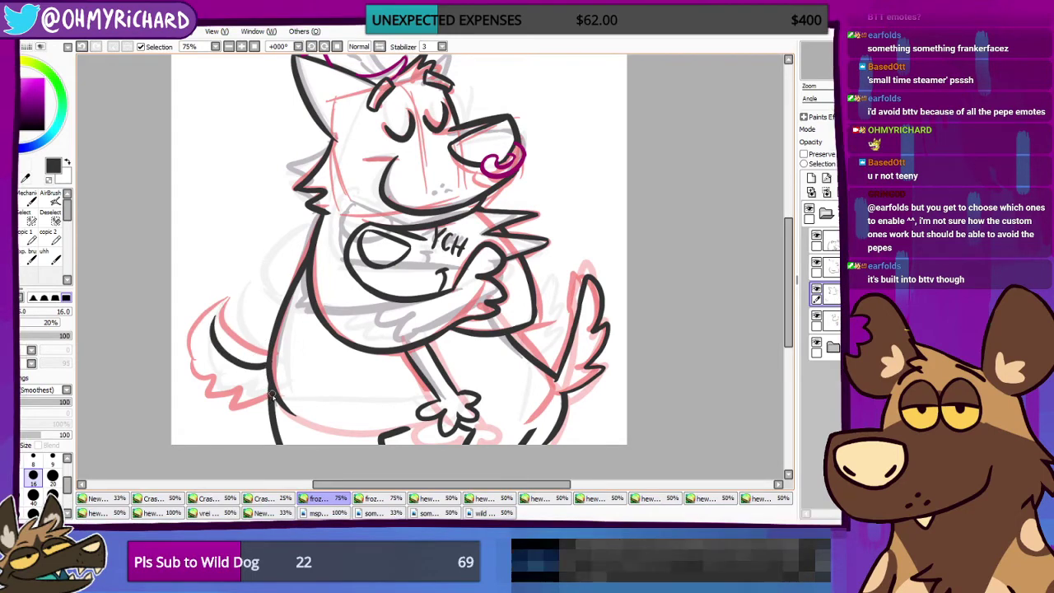
Step: Ink the left tail's tufted underside and outer edge, and join them to the upper curve in a pointed tip
{"action": "mouse_move", "coordinate": [222, 406]}
{"action": "left_mouse_down"}
{"action": "mouse_move", "coordinate": [200, 386]}
{"action": "mouse_move", "coordinate": [186, 346]}
{"action": "left_mouse_up"}
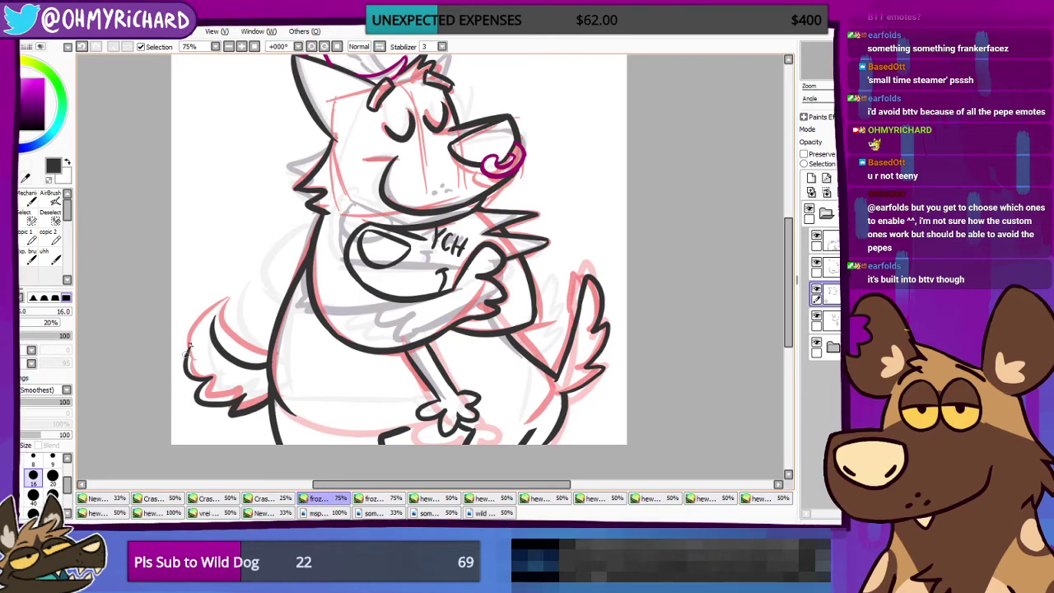
{"action": "key", "text": "ctrl+z"}
{"action": "left_click_drag", "start_coordinate": [187, 354], "coordinate": [216, 301]}
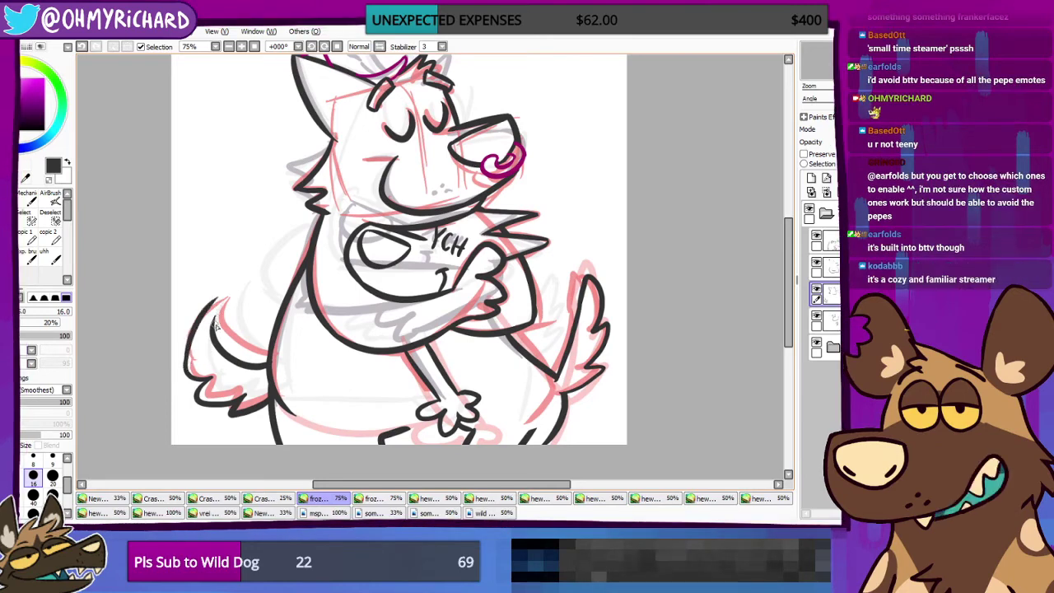
{"action": "key", "text": "ctrl+z"}
{"action": "left_click_drag", "start_coordinate": [189, 359], "coordinate": [217, 302]}
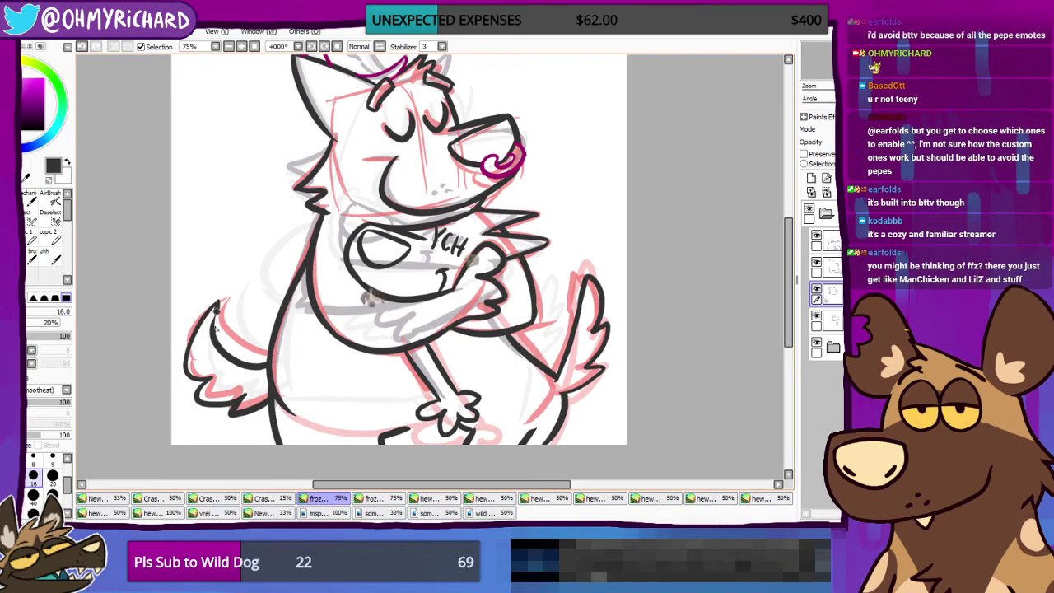
{"action": "key", "text": "ctrl+z"}
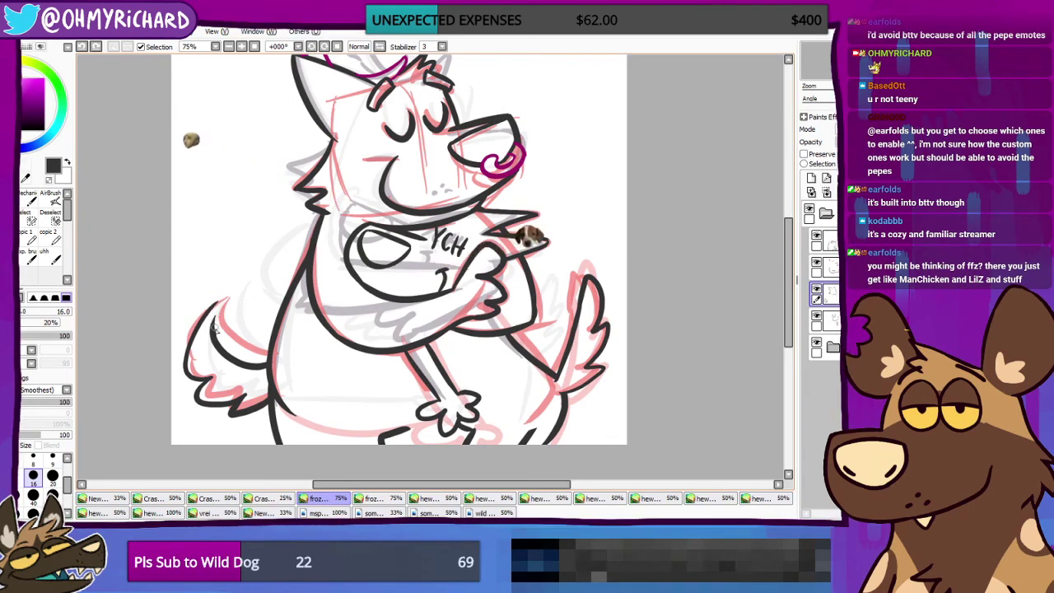
{"action": "left_click_drag", "start_coordinate": [220, 300], "coordinate": [213, 341]}
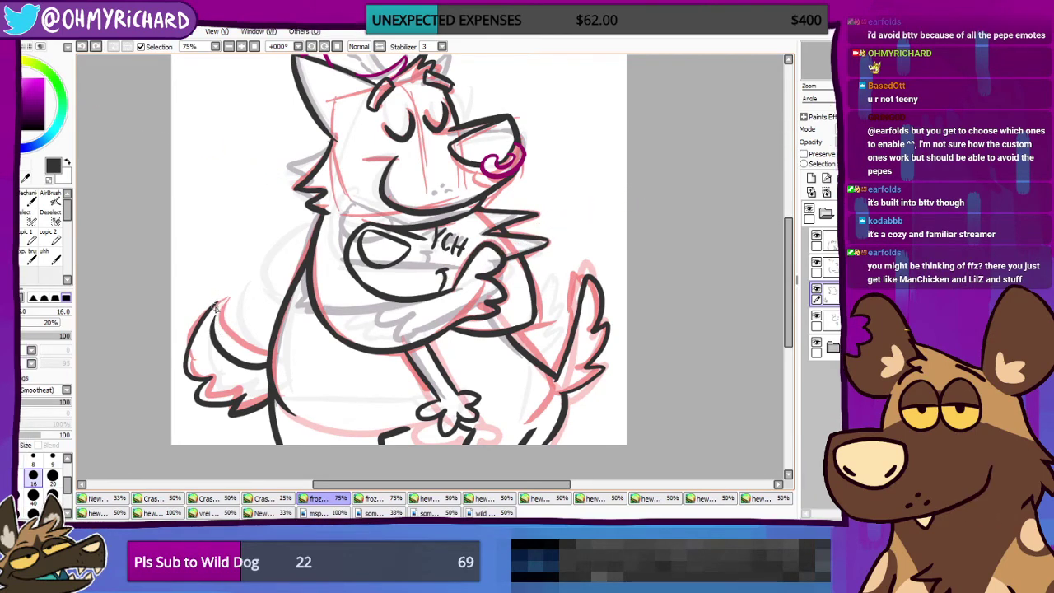
{"action": "left_click_drag", "start_coordinate": [215, 304], "coordinate": [218, 343]}
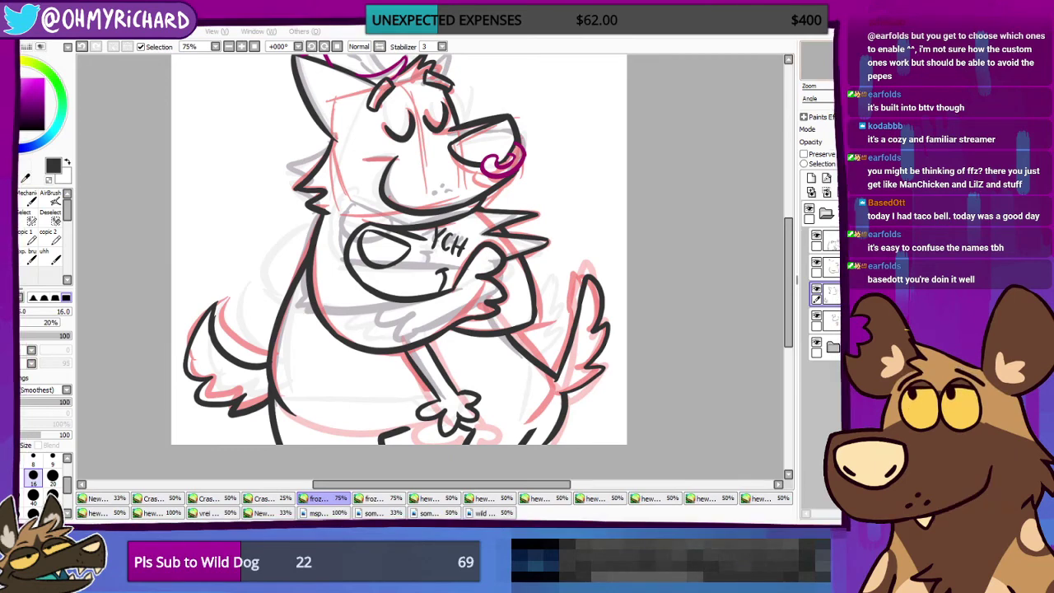
Step: Sample the magenta line colour from the branching shape above the left ear as the drawing colour
{"action": "left_click_drag", "start_coordinate": [435, 264], "coordinate": [412, 220]}
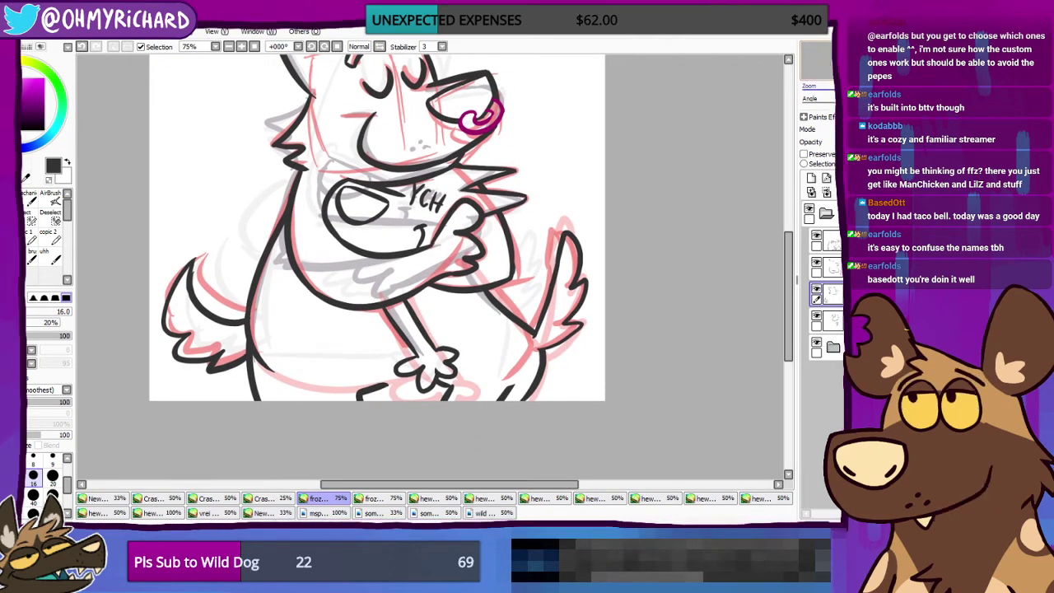
{"action": "left_click_drag", "start_coordinate": [412, 220], "coordinate": [465, 270]}
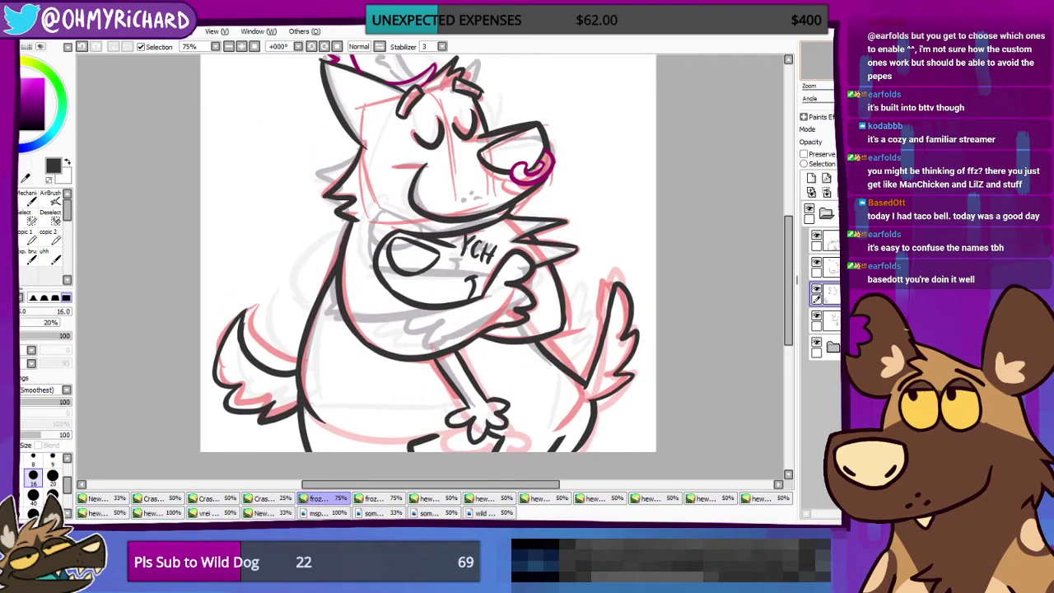
{"action": "left_click_drag", "start_coordinate": [161, 88], "coordinate": [140, 138]}
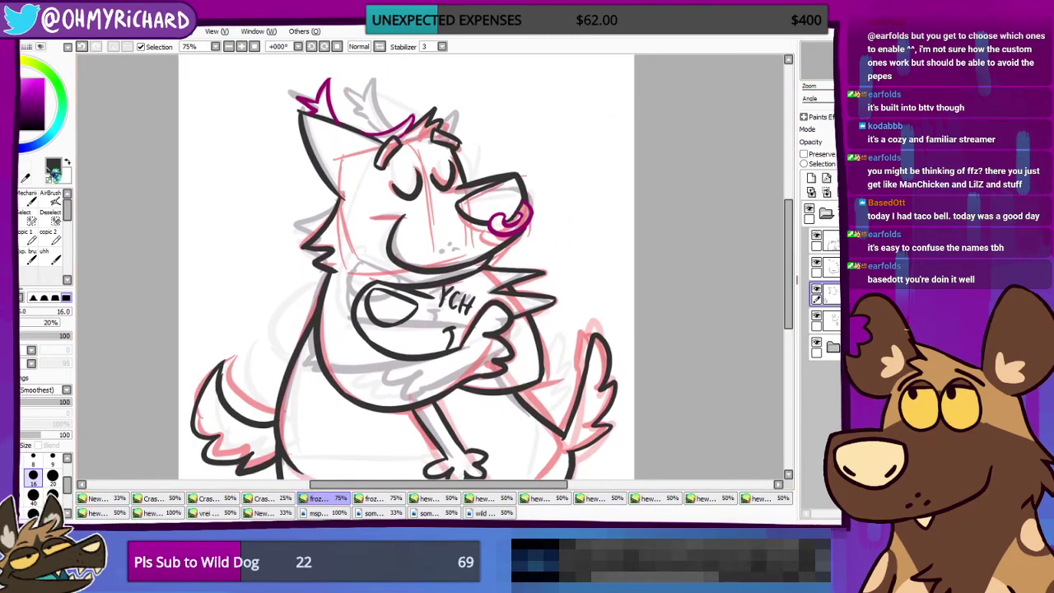
{"action": "left_click", "coordinate": [27, 178]}
{"action": "left_click", "coordinate": [336, 106], "text": "ctrl"}
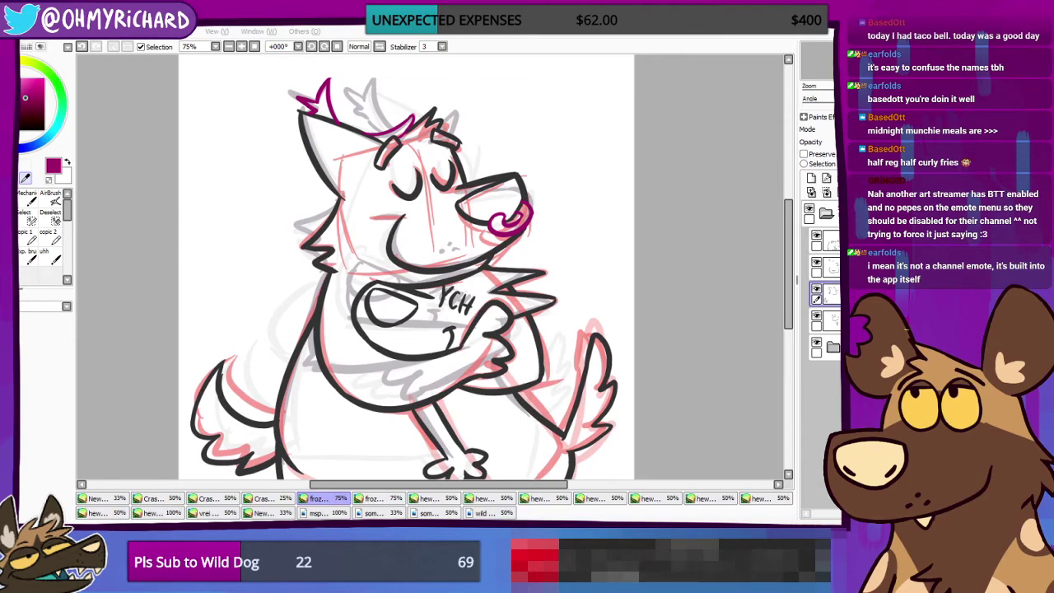
{"action": "left_click", "coordinate": [696, 151]}
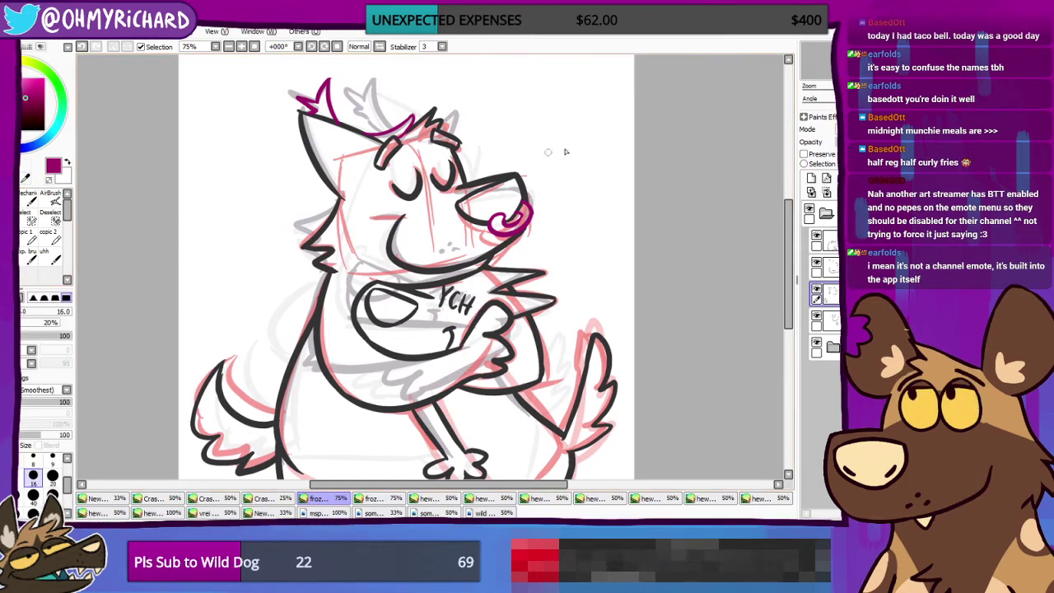
{"action": "left_click_drag", "start_coordinate": [564, 151], "coordinate": [654, 218]}
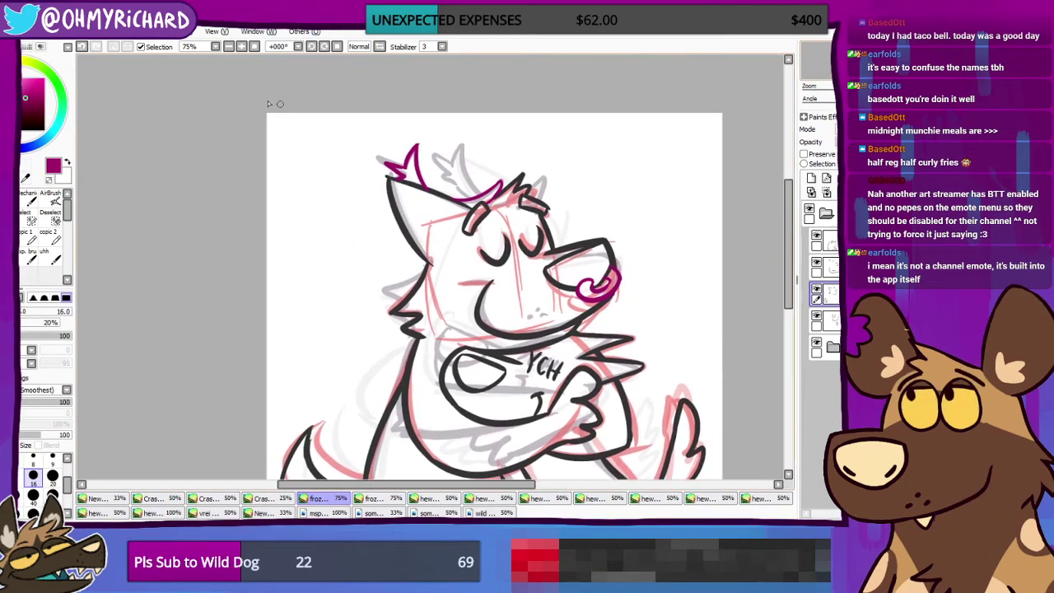
Step: Toggle the visibility of the two ink layers at 100% zoom to check which lines each one holds
{"action": "left_click", "coordinate": [241, 46]}
{"action": "left_click_drag", "start_coordinate": [770, 371], "coordinate": [681, 409]}
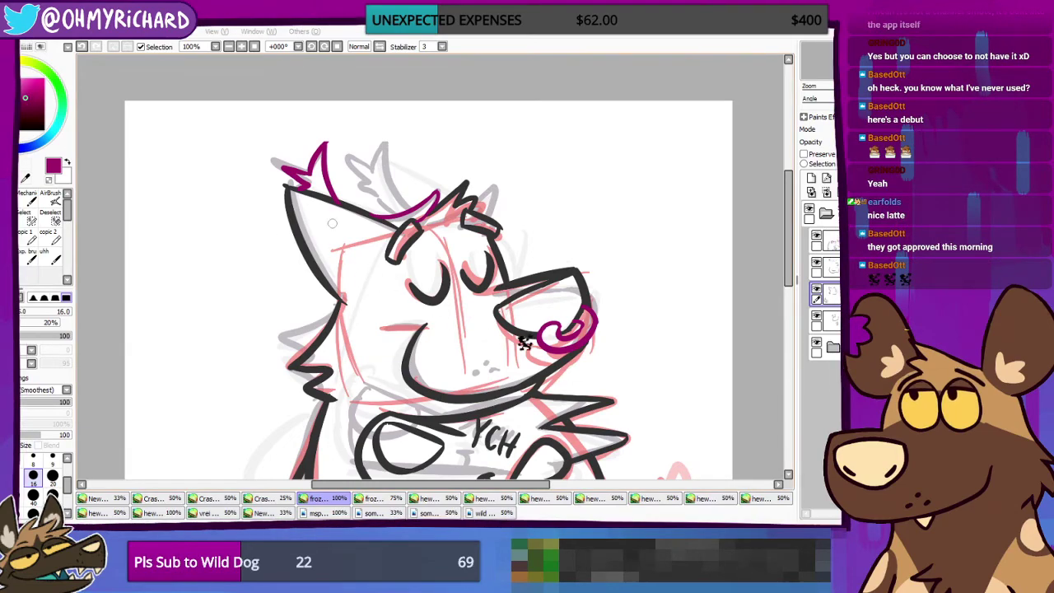
{"action": "left_click_drag", "start_coordinate": [494, 428], "coordinate": [562, 436]}
{"action": "left_click", "coordinate": [817, 289]}
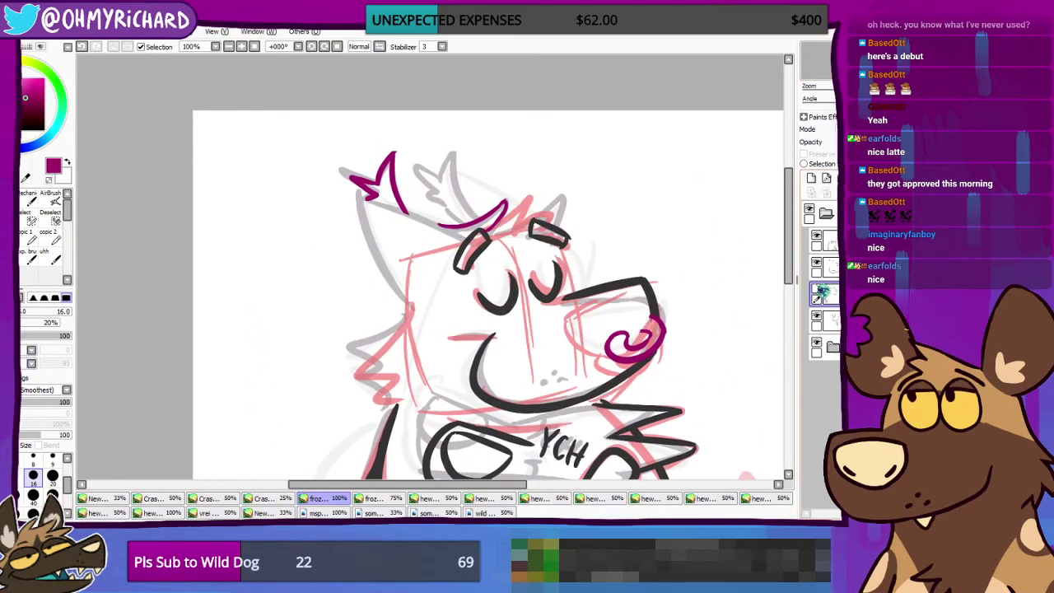
{"action": "left_click", "coordinate": [816, 290]}
{"action": "left_click", "coordinate": [816, 265]}
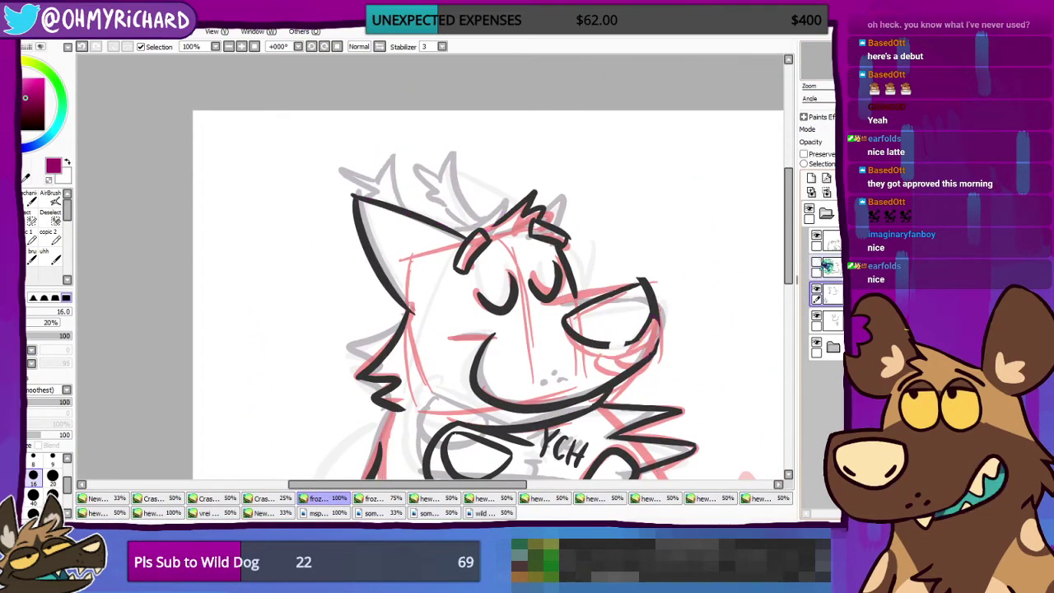
{"action": "left_click", "coordinate": [815, 265]}
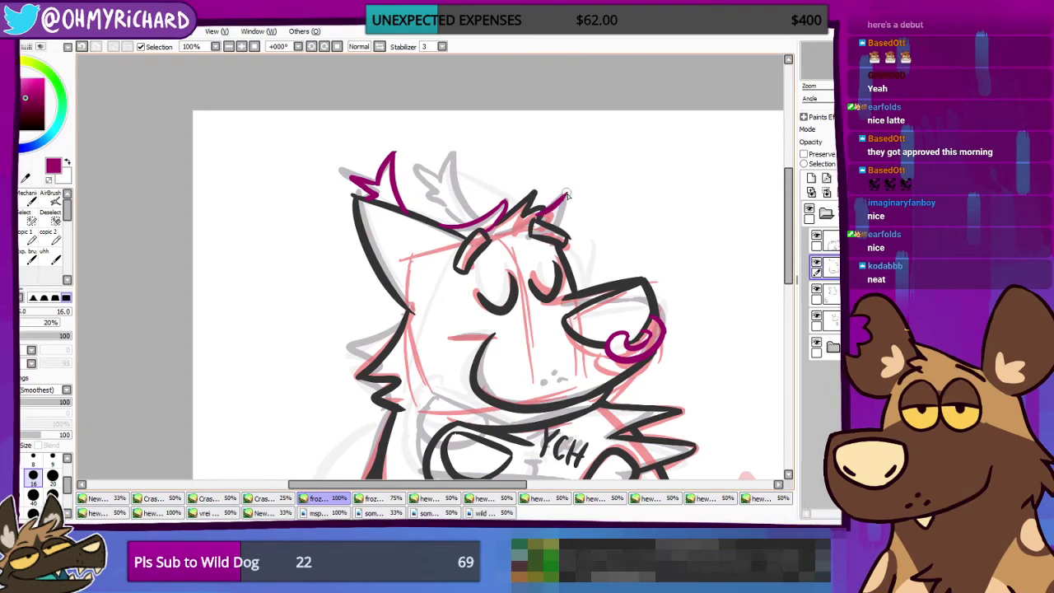
Step: Look through the other open character sketch documents, from the half-lidded tablet holder to the head and bust drawings
{"action": "left_click", "coordinate": [367, 498]}
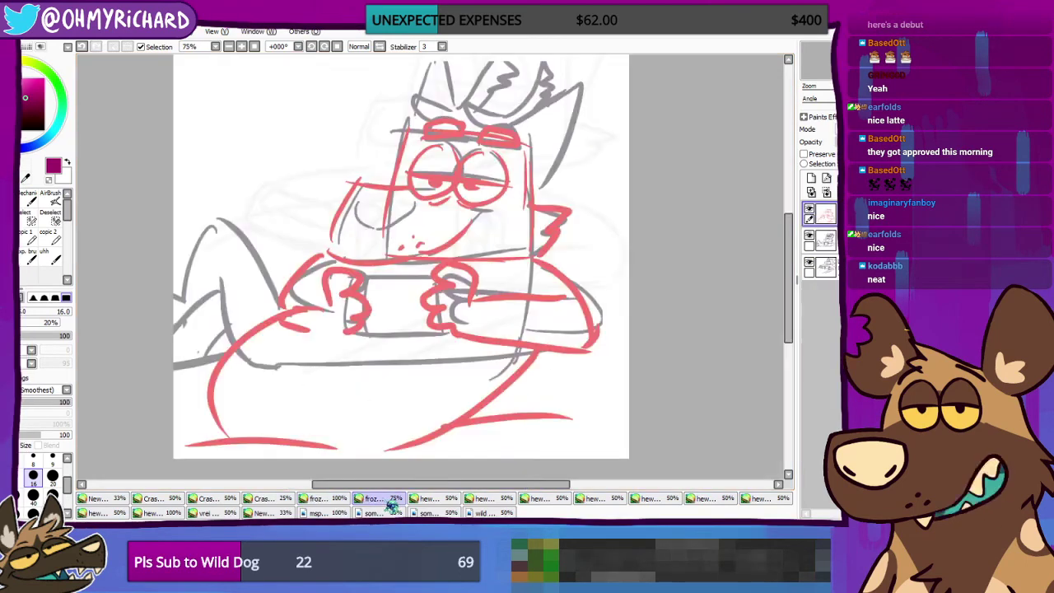
{"action": "left_click", "coordinate": [432, 499]}
{"action": "left_click", "coordinate": [492, 499]}
{"action": "left_click", "coordinate": [536, 499]}
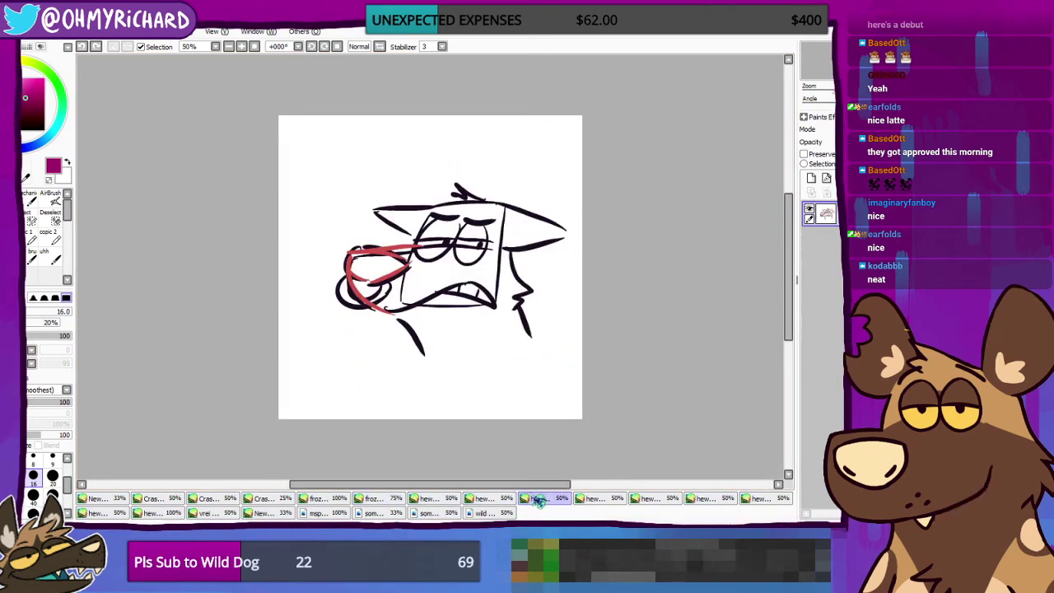
{"action": "left_click", "coordinate": [607, 500]}
{"action": "left_click", "coordinate": [698, 486]}
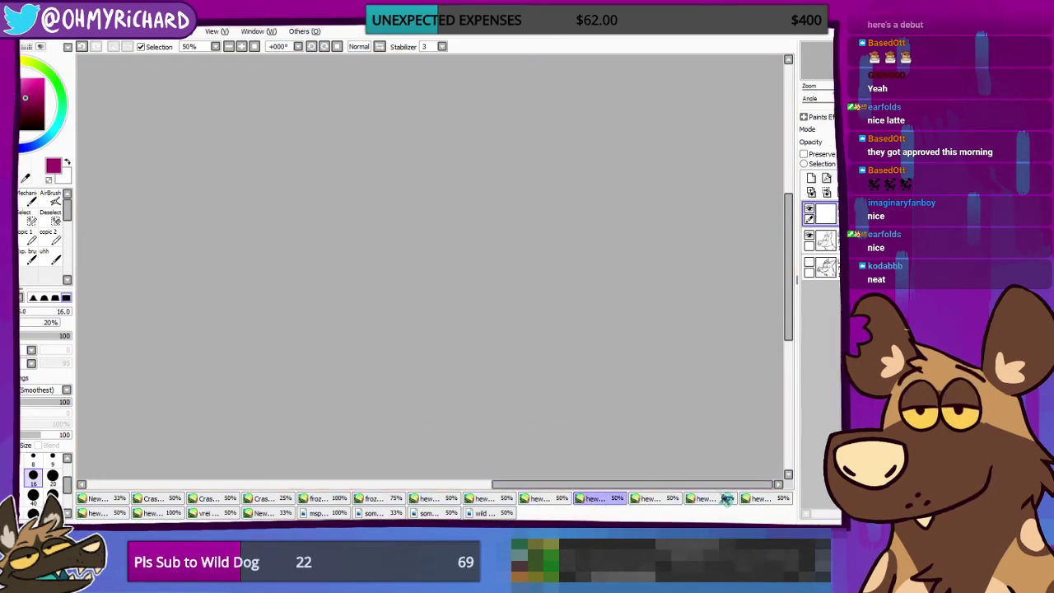
{"action": "left_click", "coordinate": [718, 499]}
{"action": "left_click", "coordinate": [668, 499]}
{"action": "left_click", "coordinate": [698, 500]}
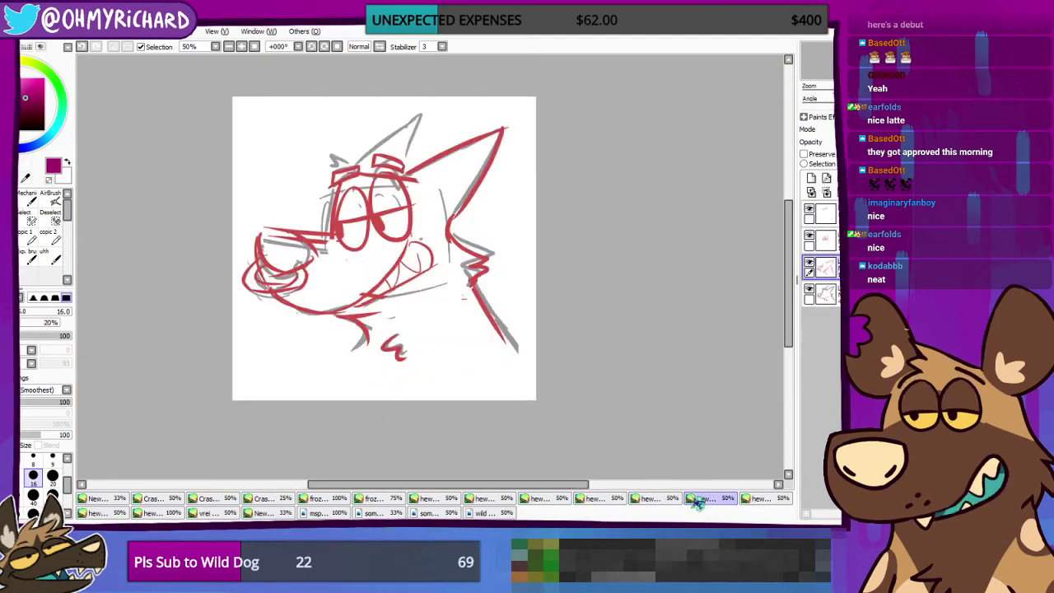
{"action": "left_click", "coordinate": [649, 499]}
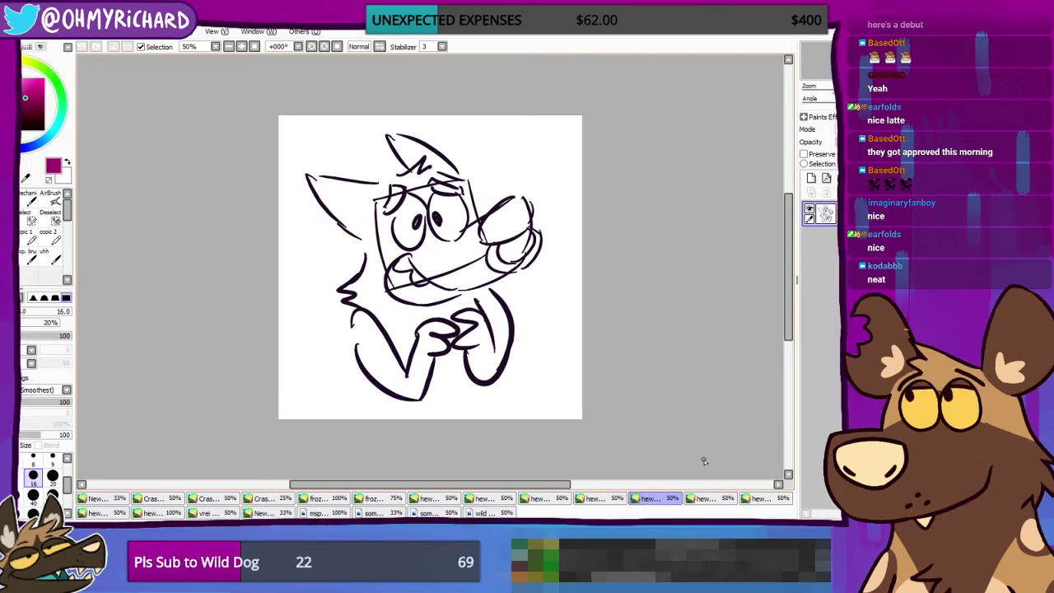
{"action": "left_click", "coordinate": [713, 499]}
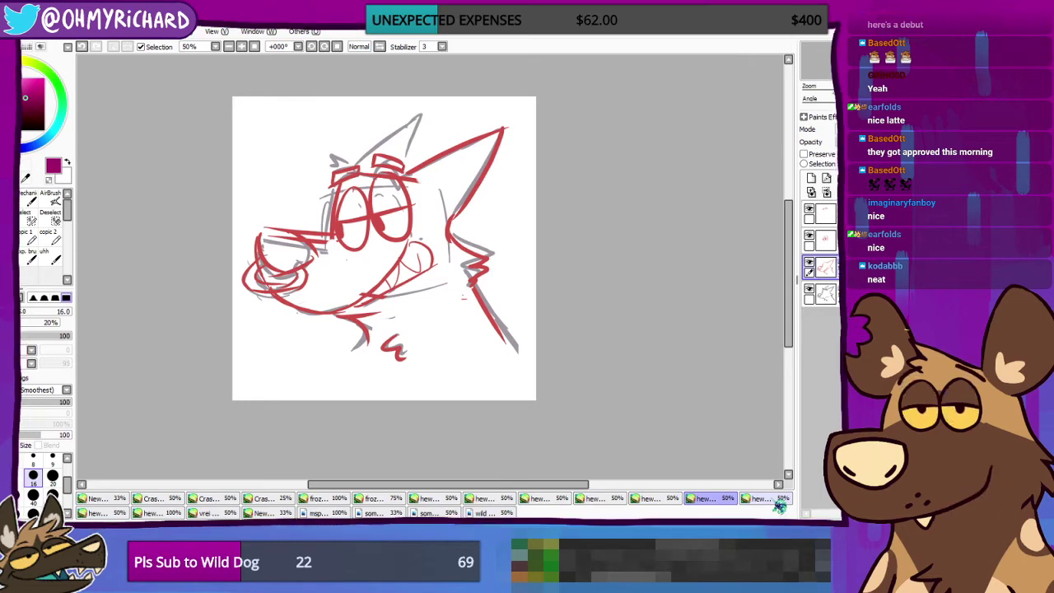
{"action": "left_click", "coordinate": [774, 499]}
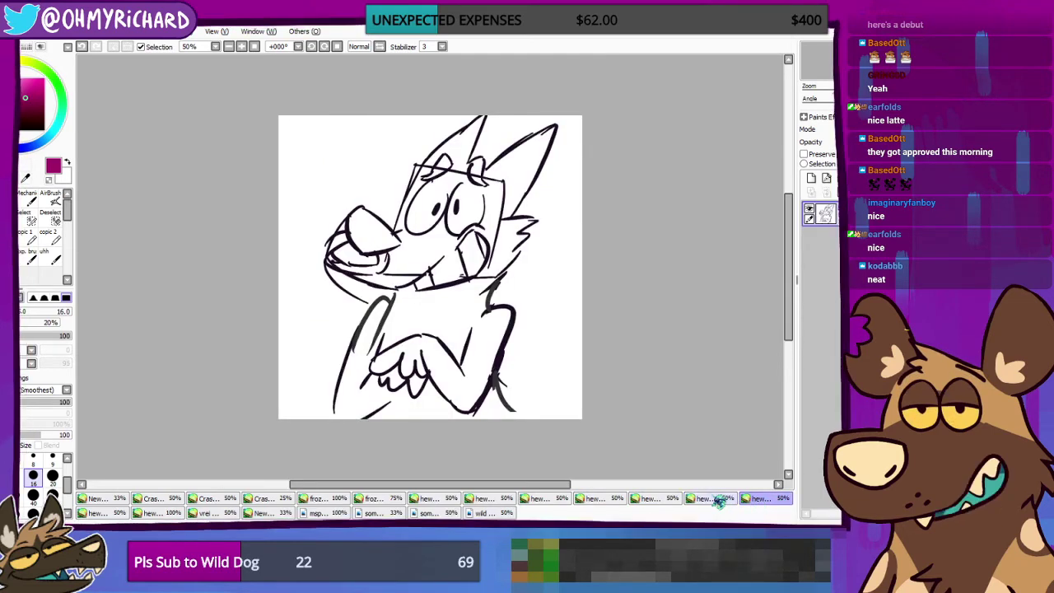
{"action": "left_click", "coordinate": [624, 498]}
{"action": "left_click", "coordinate": [527, 499]}
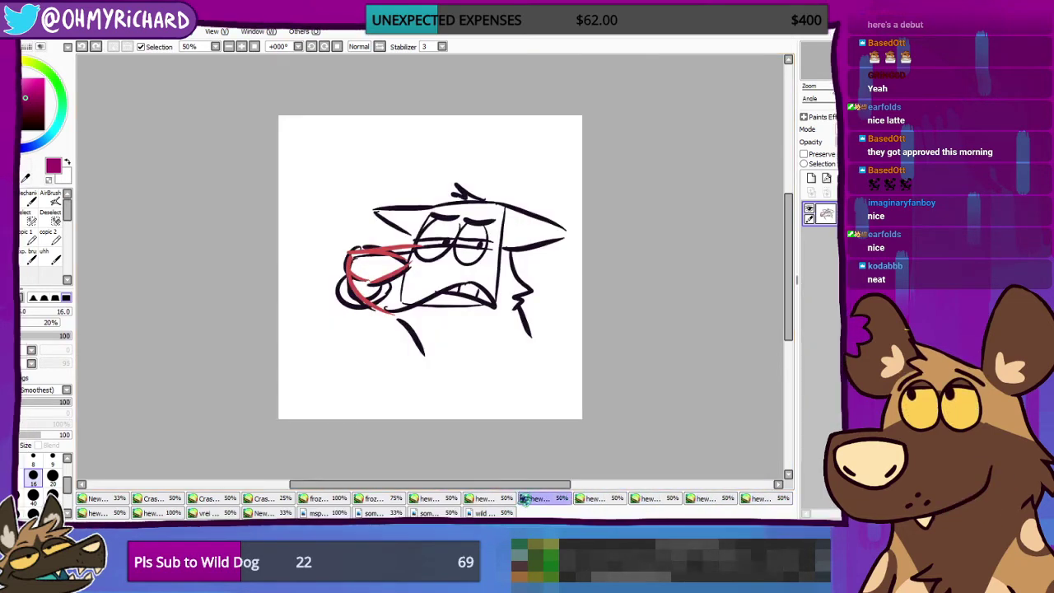
{"action": "left_click", "coordinate": [492, 499]}
{"action": "left_click", "coordinate": [428, 499]}
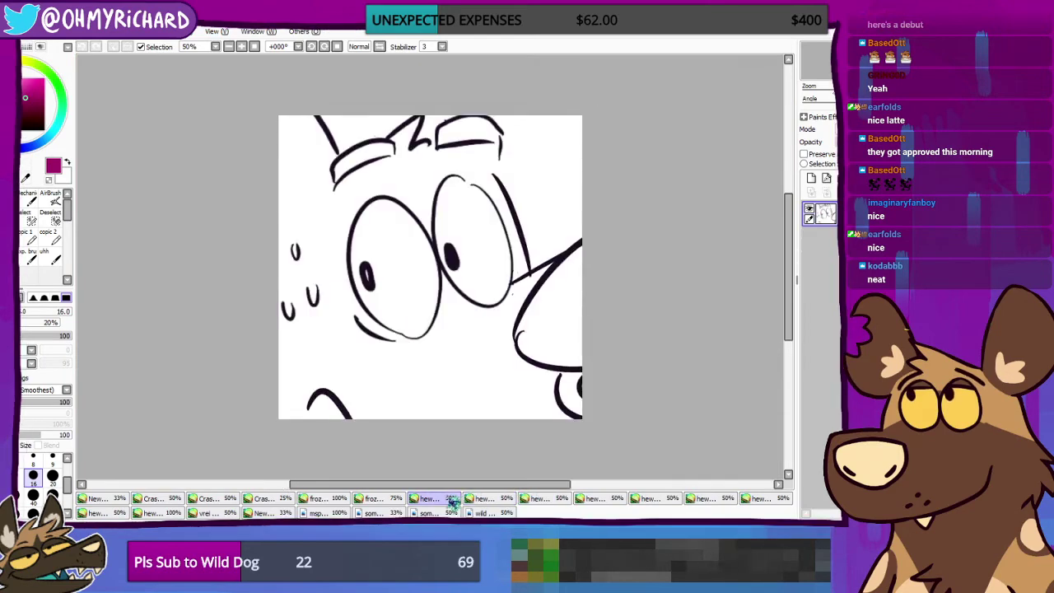
Step: Try a magenta raised-leg outline over the grey leg lines beside the half-lidded tablet holder
{"action": "left_click", "coordinate": [381, 499]}
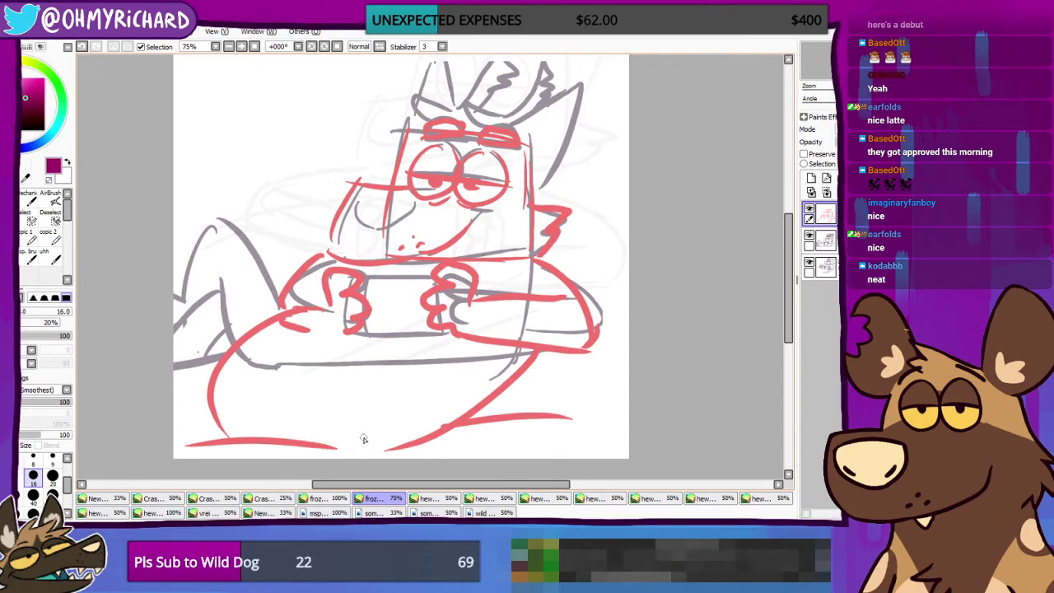
{"action": "mouse_move", "coordinate": [263, 336]}
{"action": "left_mouse_down"}
{"action": "mouse_move", "coordinate": [221, 212]}
{"action": "mouse_move", "coordinate": [204, 232]}
{"action": "mouse_move", "coordinate": [195, 353]}
{"action": "left_mouse_up"}
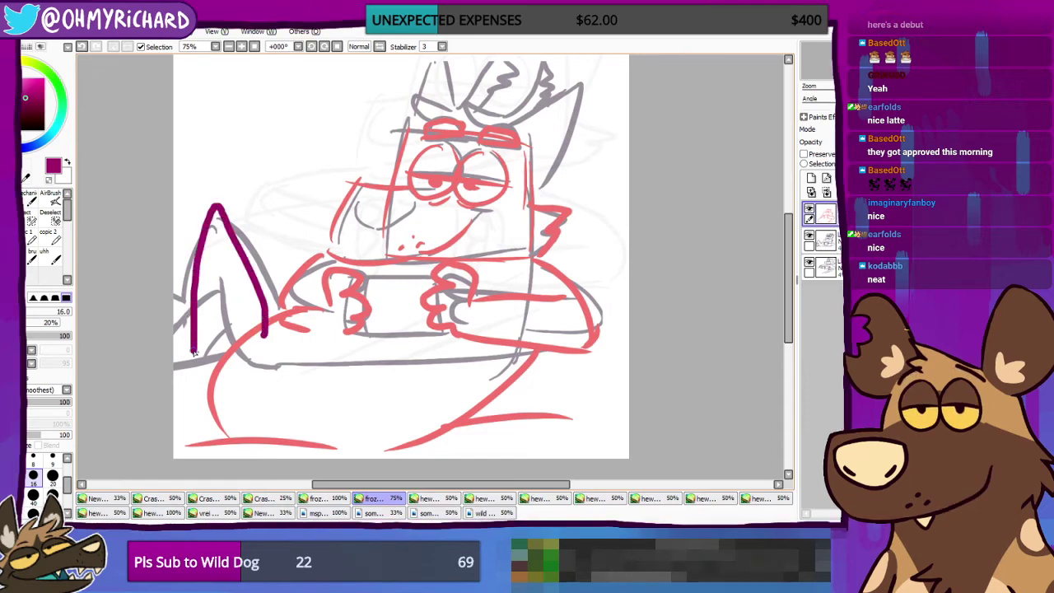
{"action": "mouse_move", "coordinate": [279, 346]}
{"action": "left_mouse_down"}
{"action": "mouse_move", "coordinate": [229, 266]}
{"action": "mouse_move", "coordinate": [147, 334]}
{"action": "left_mouse_up"}
{"action": "key", "text": "ctrl+z"}
{"action": "mouse_move", "coordinate": [271, 343]}
{"action": "left_mouse_down"}
{"action": "mouse_move", "coordinate": [222, 253]}
{"action": "mouse_move", "coordinate": [156, 373]}
{"action": "left_mouse_up"}
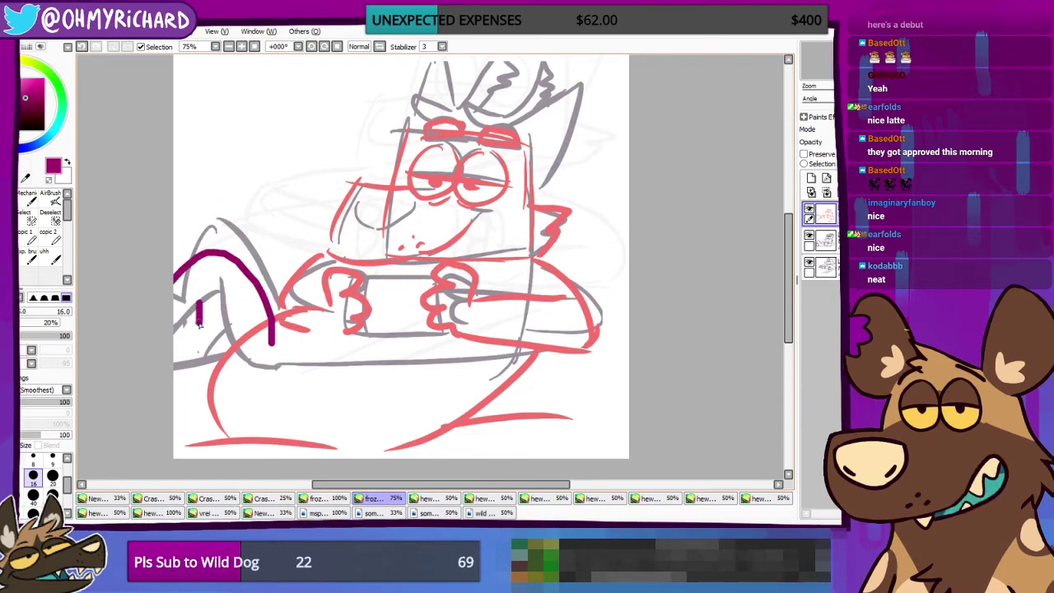
{"action": "left_click_drag", "start_coordinate": [199, 324], "coordinate": [204, 409]}
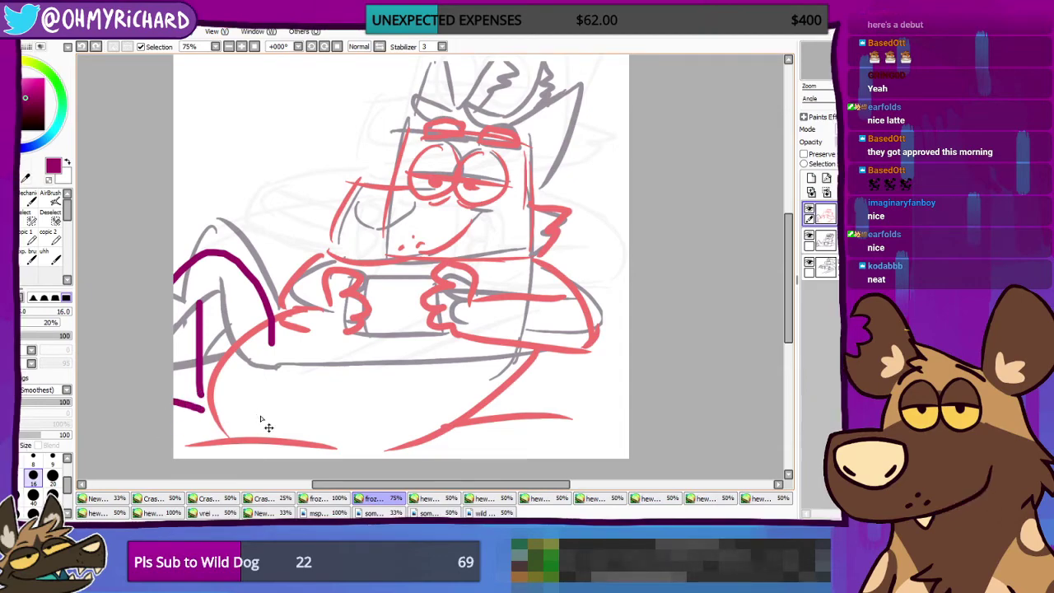
{"action": "key", "text": "ctrl+z"}
{"action": "key", "text": "ctrl+z"}
{"action": "key", "text": "ctrl+z"}
Step: Examine the head and torso of the seated canine drawing with the YCH lettering
{"action": "left_click", "coordinate": [322, 498]}
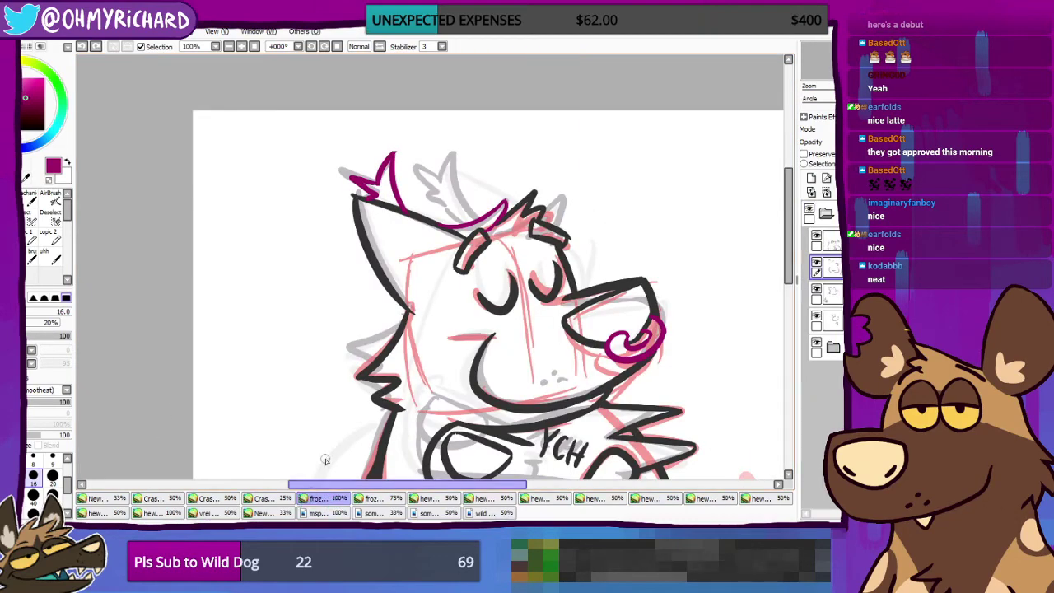
{"action": "left_click_drag", "start_coordinate": [395, 379], "coordinate": [290, 271]}
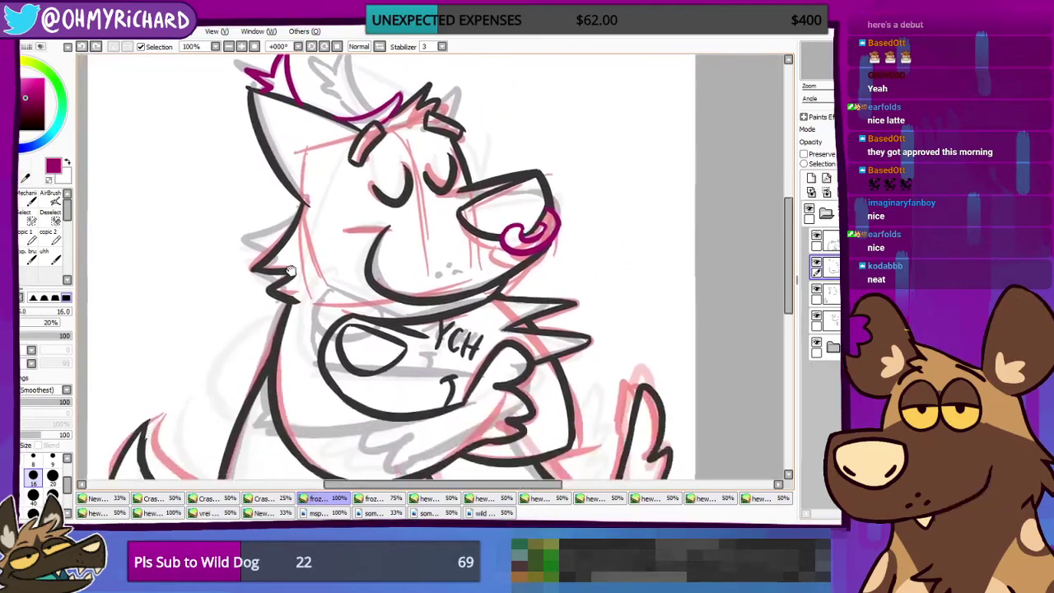
{"action": "scroll", "coordinate": [403, 274], "scroll_direction": "up", "scroll_amount": 2}
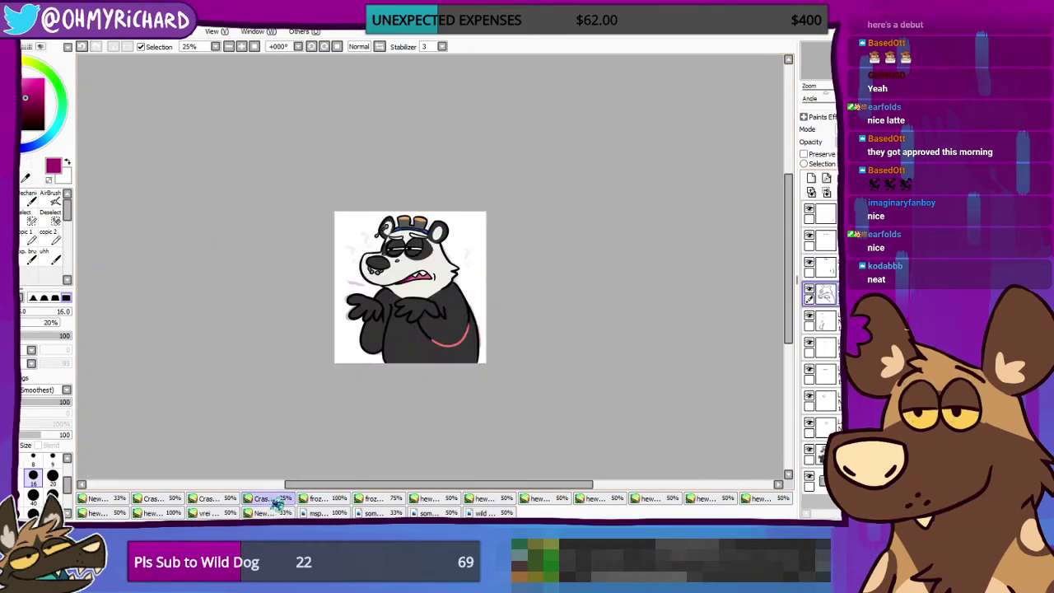
Step: In the coloured panda drawing, try magenta rectangular outlines around both eyebrows
{"action": "left_click", "coordinate": [273, 500]}
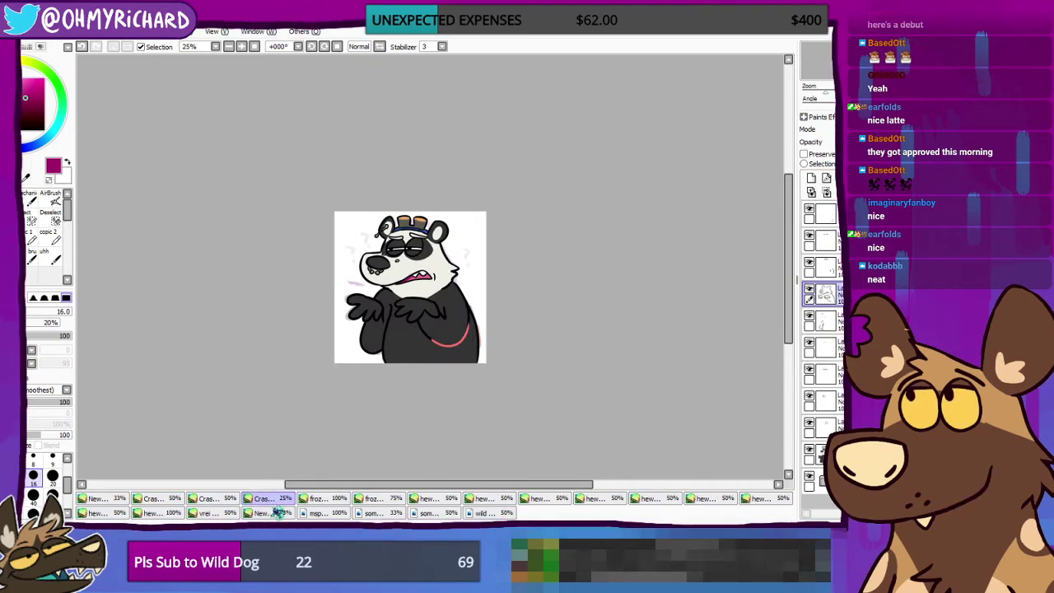
{"action": "scroll", "coordinate": [349, 195], "scroll_direction": "up", "scroll_amount": 3}
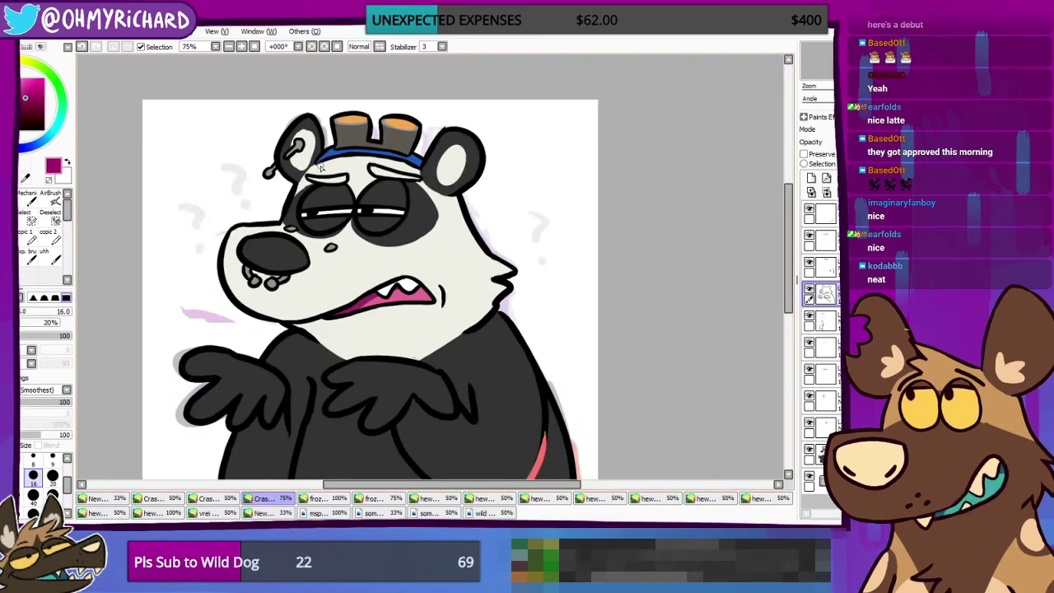
{"action": "mouse_move", "coordinate": [302, 175]}
{"action": "left_mouse_down"}
{"action": "mouse_move", "coordinate": [352, 169]}
{"action": "mouse_move", "coordinate": [332, 187]}
{"action": "mouse_move", "coordinate": [351, 175]}
{"action": "mouse_move", "coordinate": [330, 163]}
{"action": "mouse_move", "coordinate": [304, 176]}
{"action": "left_mouse_up"}
{"action": "mouse_move", "coordinate": [372, 176]}
{"action": "left_mouse_down"}
{"action": "mouse_move", "coordinate": [413, 156]}
{"action": "mouse_move", "coordinate": [423, 181]}
{"action": "left_mouse_up"}
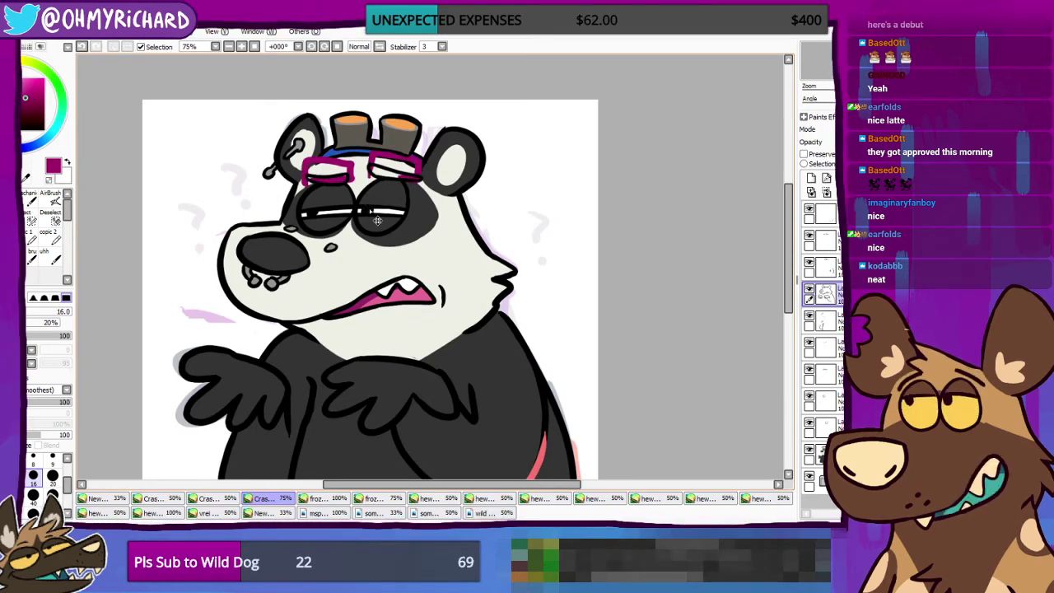
{"action": "key", "text": "ctrl+z"}
{"action": "key", "text": "ctrl+z"}
{"action": "key", "text": "ctrl+z"}
{"action": "key", "text": "ctrl+z"}
Step: Look through the facepalming bear, smirking bear, canine and tablet holder documents to compare how the figures are drawn
{"action": "left_click", "coordinate": [253, 512]}
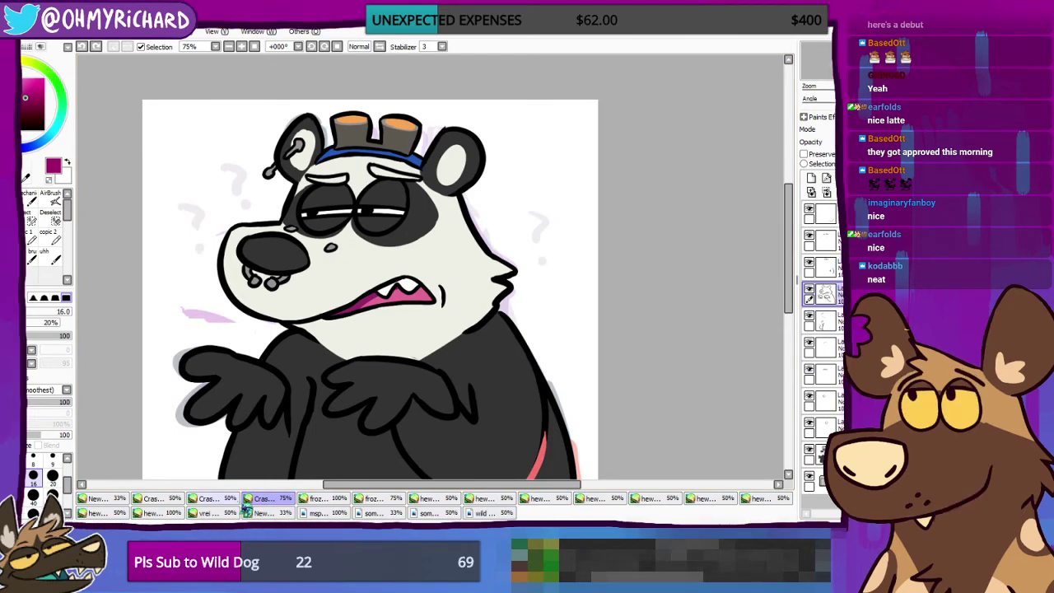
{"action": "left_click", "coordinate": [228, 501]}
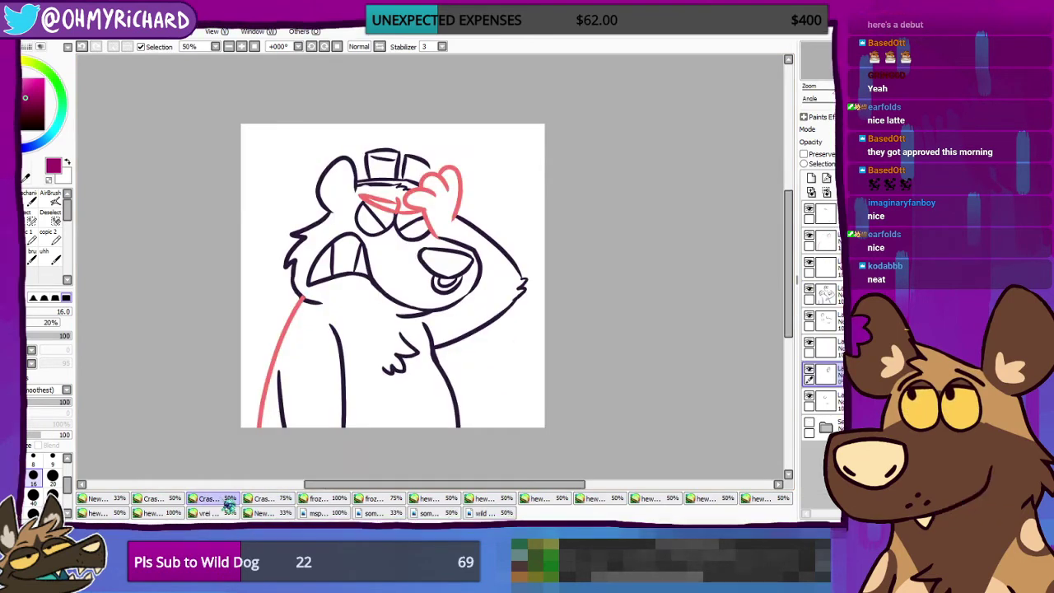
{"action": "scroll", "coordinate": [321, 274], "scroll_direction": "up", "scroll_amount": 2}
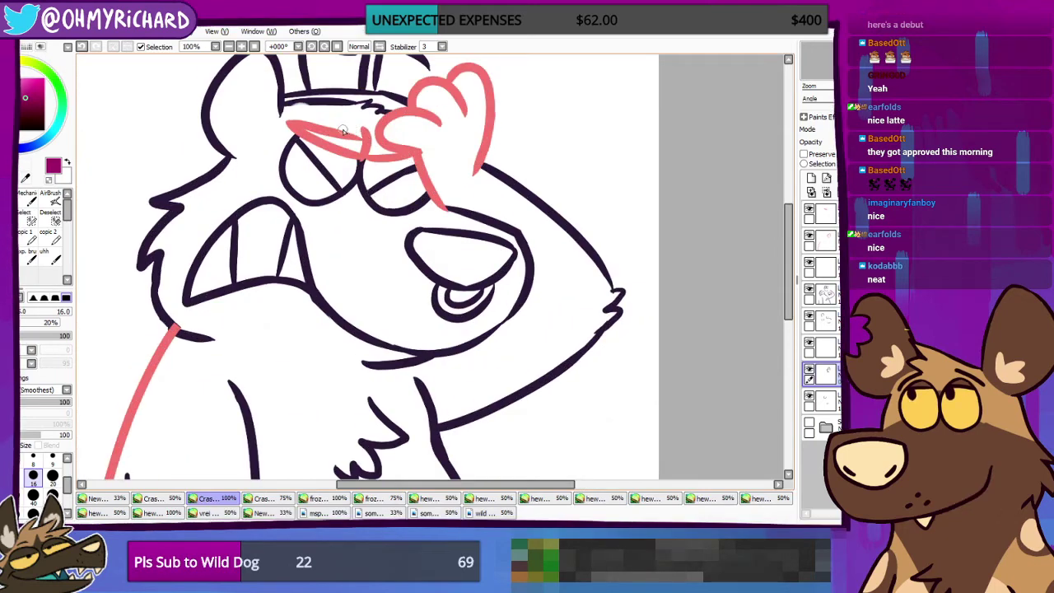
{"action": "scroll", "coordinate": [375, 306], "scroll_direction": "down", "scroll_amount": 2}
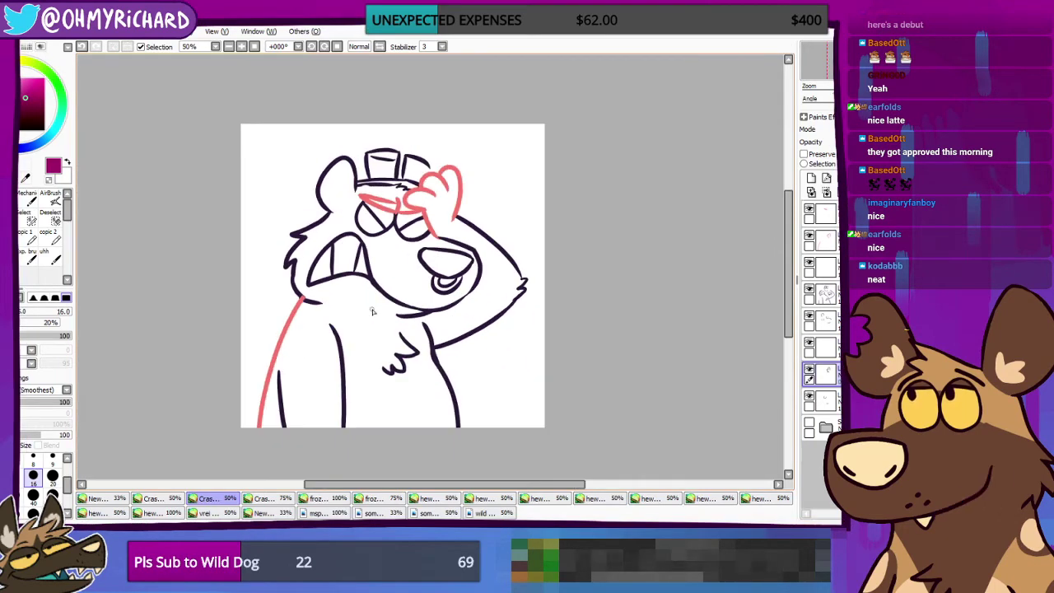
{"action": "left_click", "coordinate": [158, 499]}
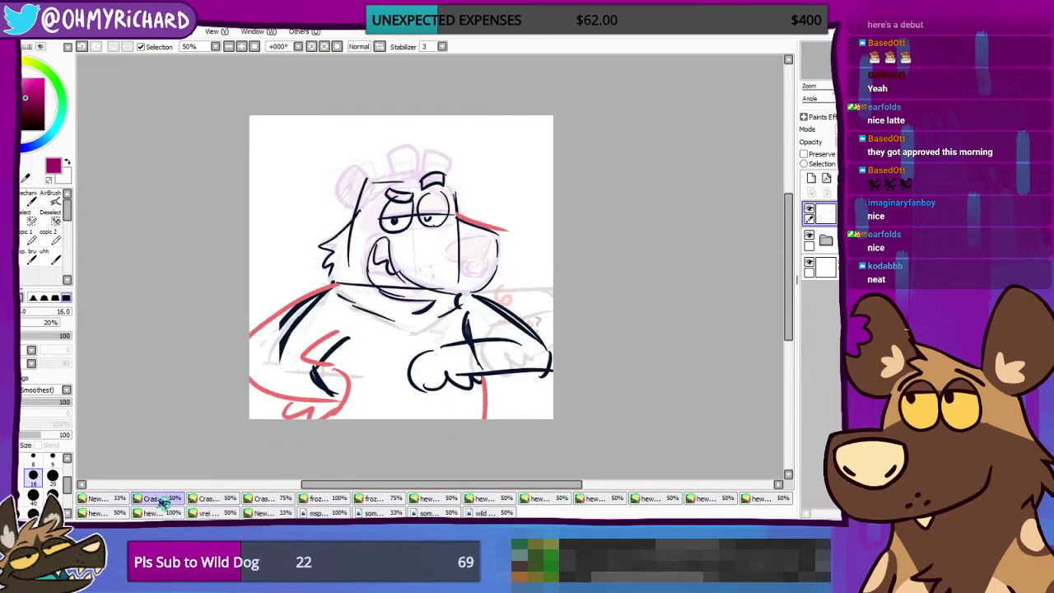
{"action": "left_click", "coordinate": [206, 498]}
{"action": "left_click", "coordinate": [262, 498]}
{"action": "left_click", "coordinate": [317, 498]}
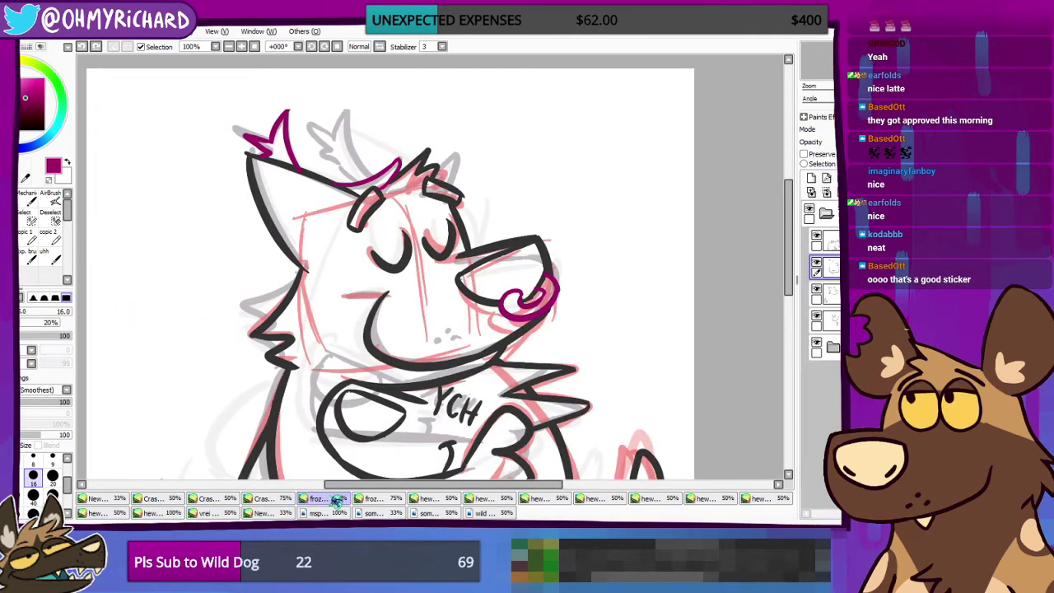
{"action": "left_click", "coordinate": [372, 498]}
{"action": "left_click", "coordinate": [441, 499]}
{"action": "left_click", "coordinate": [378, 498]}
{"action": "left_click", "coordinate": [310, 485]}
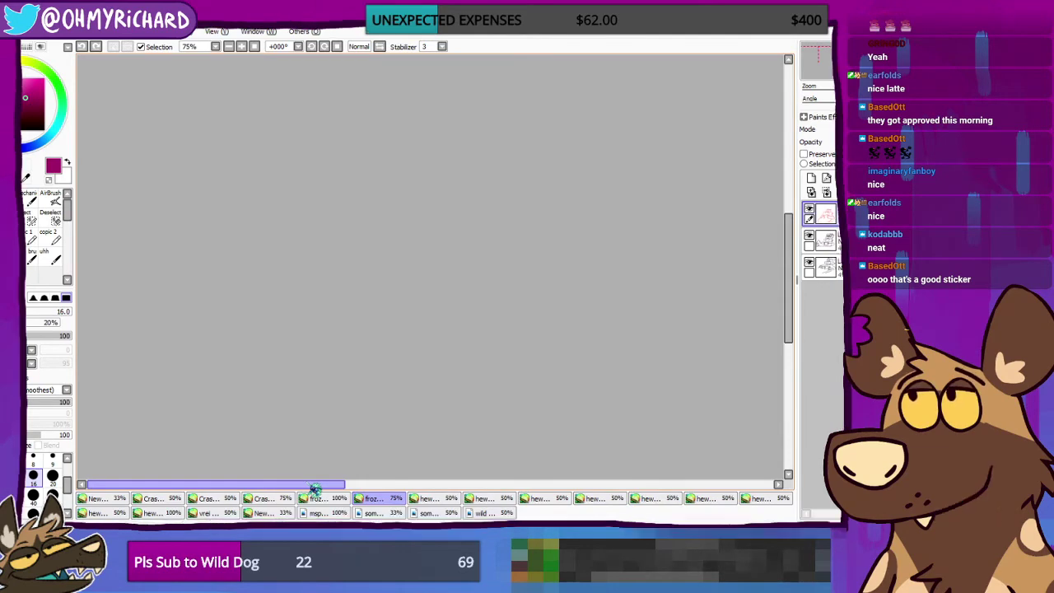
Step: In the seated canine drawing, ink the pointed tip behind the far brow and the second branching antler in magenta on the uppermost ink layer
{"action": "left_click", "coordinate": [317, 498]}
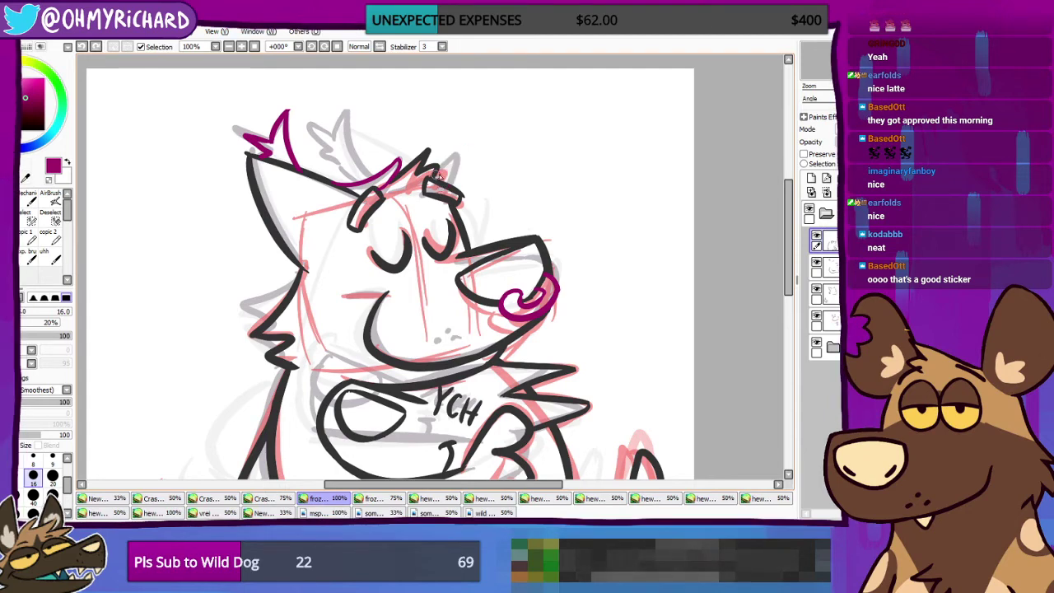
{"action": "mouse_move", "coordinate": [466, 153]}
{"action": "left_mouse_down"}
{"action": "mouse_move", "coordinate": [465, 174]}
{"action": "mouse_move", "coordinate": [451, 181]}
{"action": "left_mouse_up"}
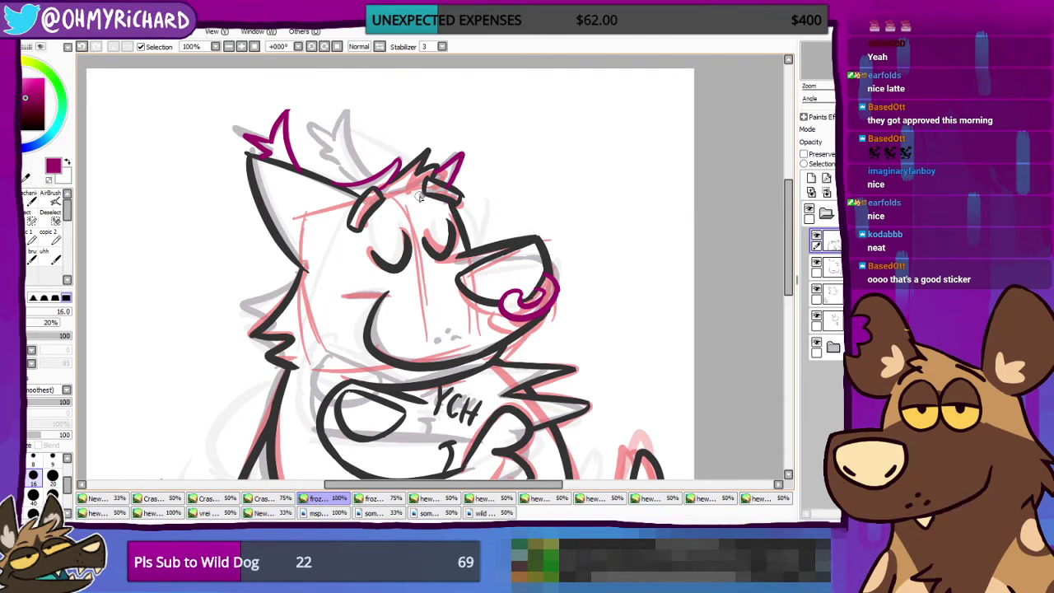
{"action": "left_click_drag", "start_coordinate": [499, 209], "coordinate": [591, 250]}
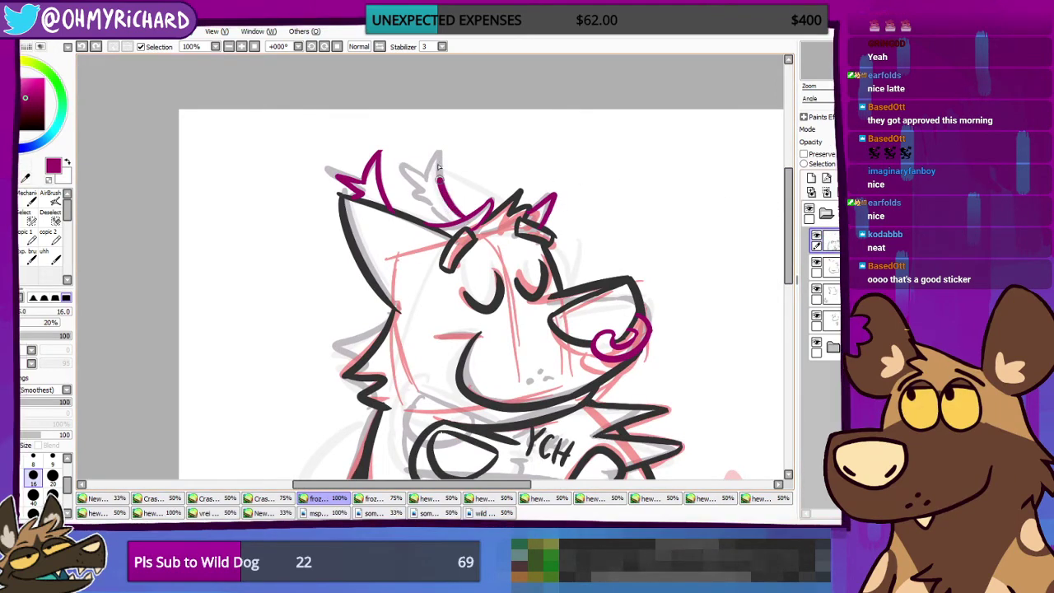
{"action": "key", "text": "ctrl+z"}
{"action": "left_click_drag", "start_coordinate": [467, 223], "coordinate": [437, 150]}
{"action": "key", "text": "ctrl+z"}
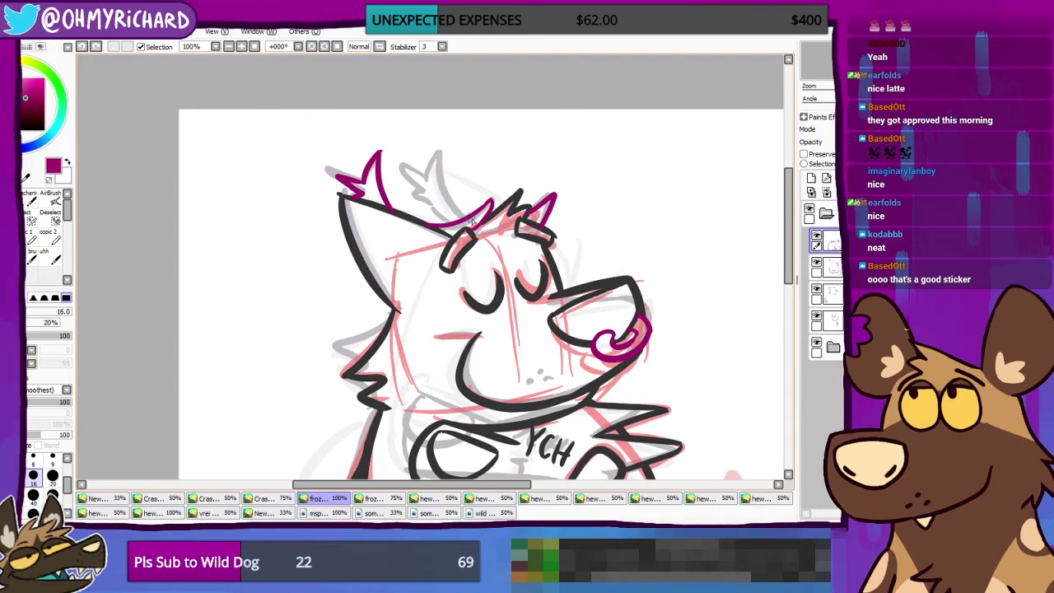
{"action": "key", "text": "ctrl+z"}
{"action": "mouse_move", "coordinate": [467, 220]}
{"action": "left_mouse_down"}
{"action": "mouse_move", "coordinate": [439, 148]}
{"action": "mouse_move", "coordinate": [419, 191]}
{"action": "left_mouse_up"}
{"action": "key", "text": "ctrl+z"}
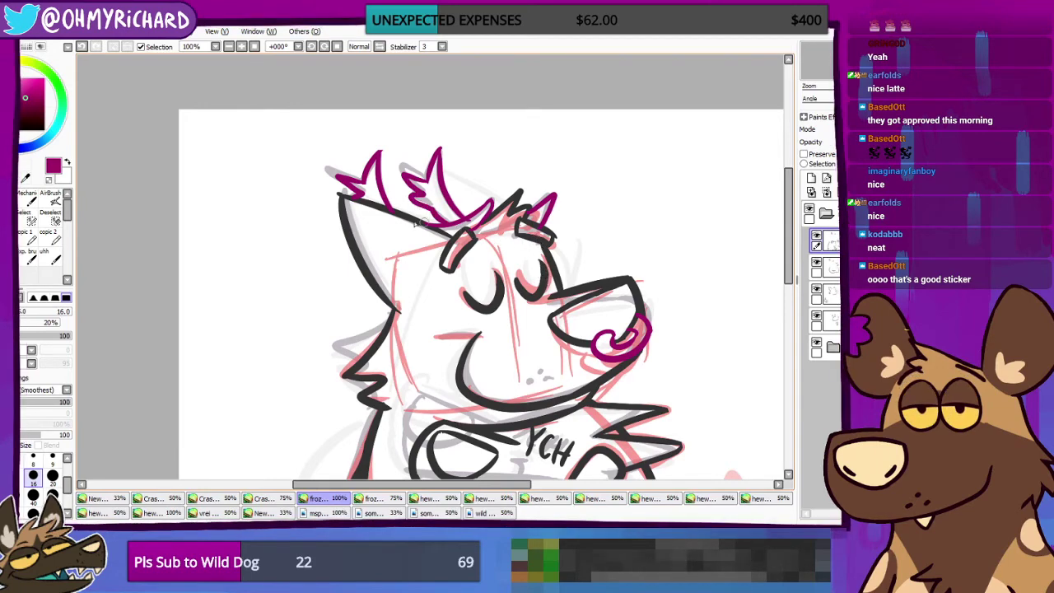
Step: Review the whole canine drawing with its inked antlers at 50% and 75% zoom
{"action": "left_click", "coordinate": [36, 223]}
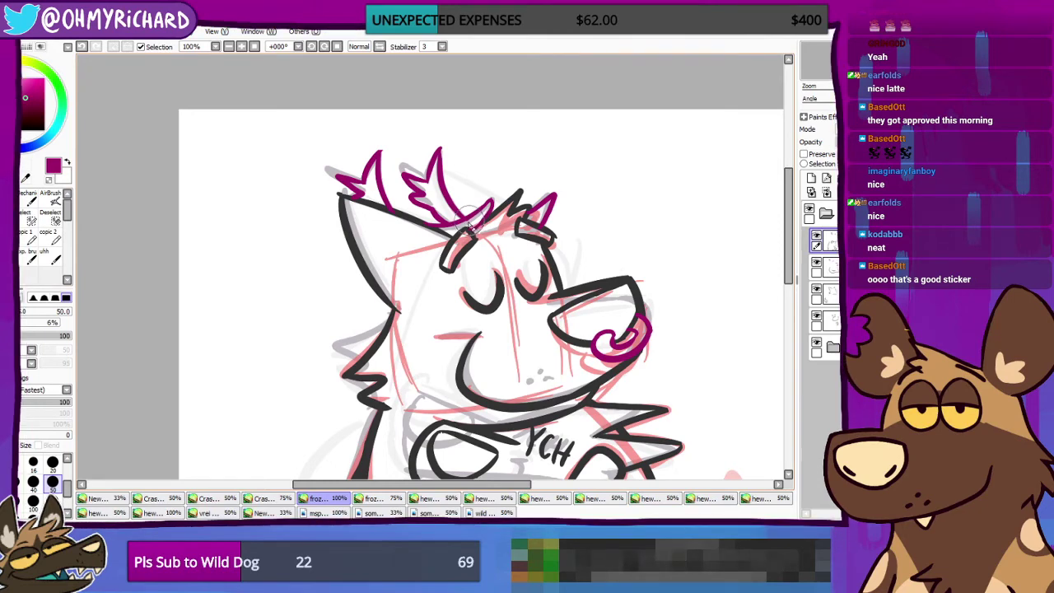
{"action": "key", "text": "Page_Down"}
{"action": "key", "text": "Page_Down"}
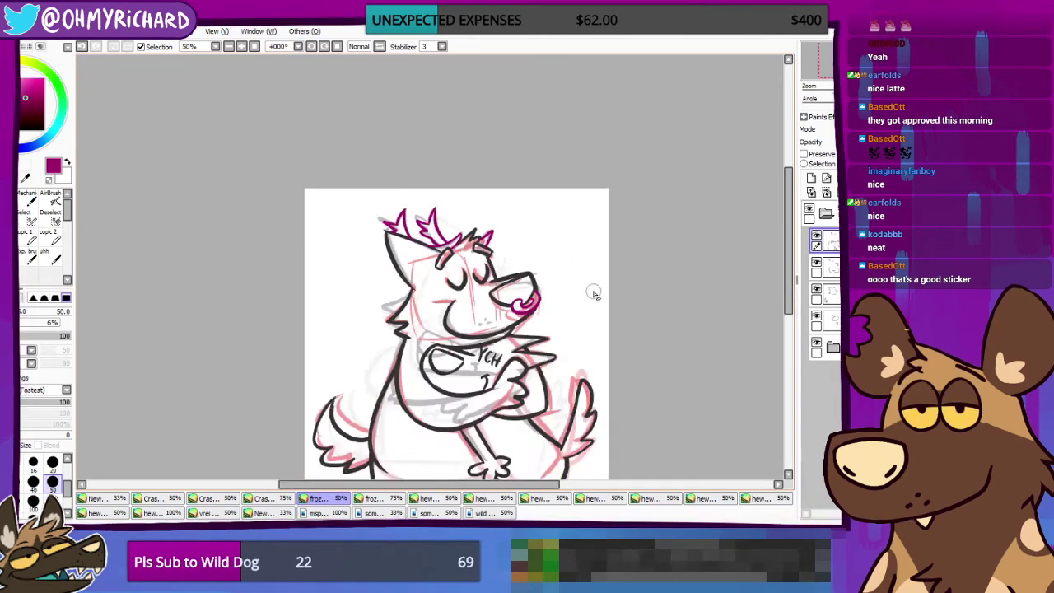
{"action": "scroll", "coordinate": [594, 294], "scroll_direction": "down", "scroll_amount": 1}
{"action": "scroll", "coordinate": [581, 324], "scroll_direction": "up", "scroll_amount": 3}
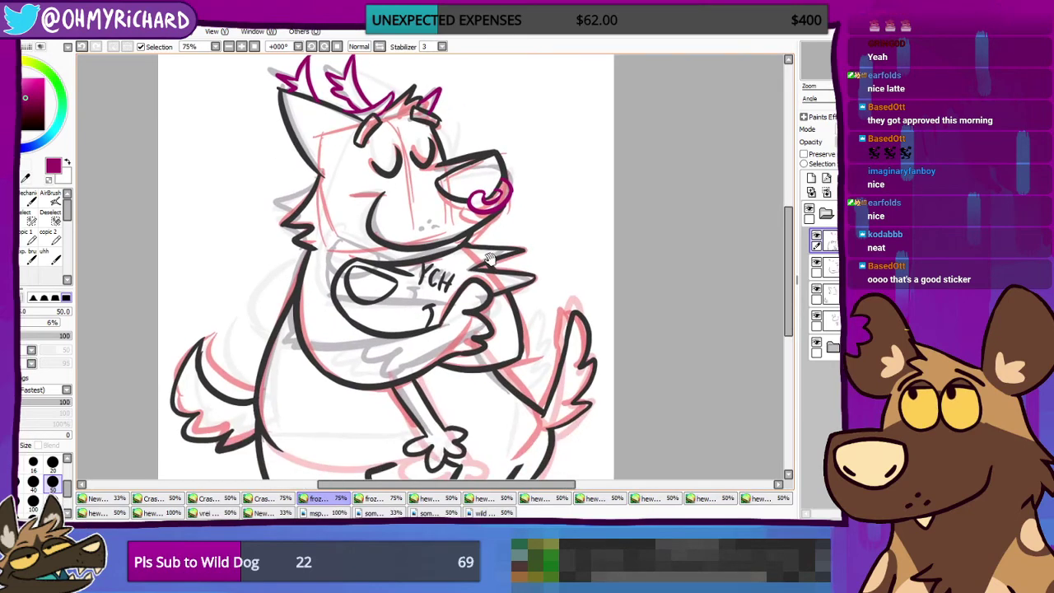
{"action": "scroll", "coordinate": [530, 318], "scroll_direction": "down", "scroll_amount": 1}
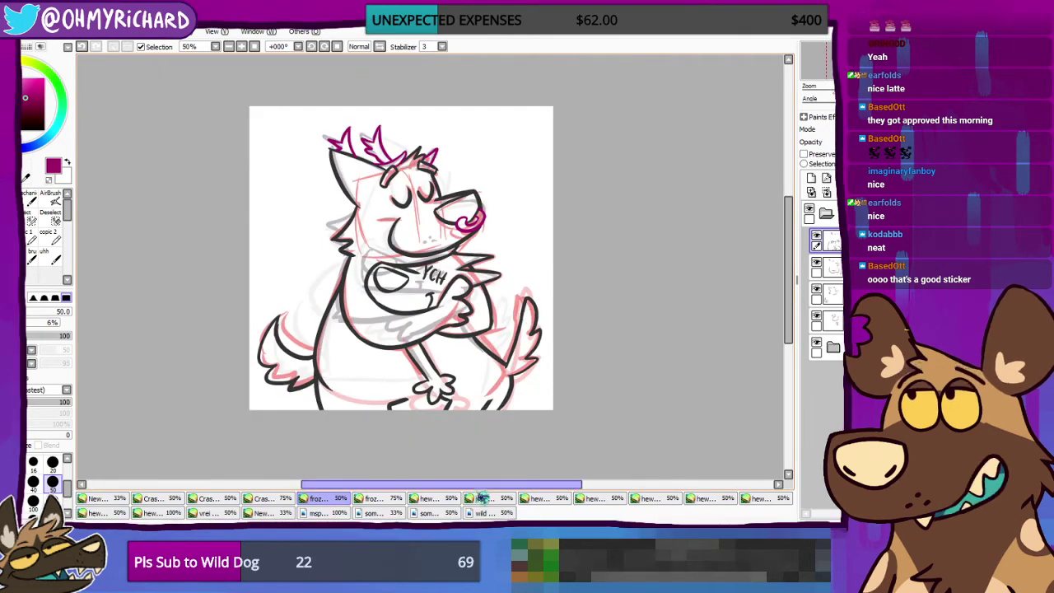
Step: Examine the horned, shrugging creature with question marks in the purple sketch document at 75% zoom
{"action": "left_click", "coordinate": [427, 512]}
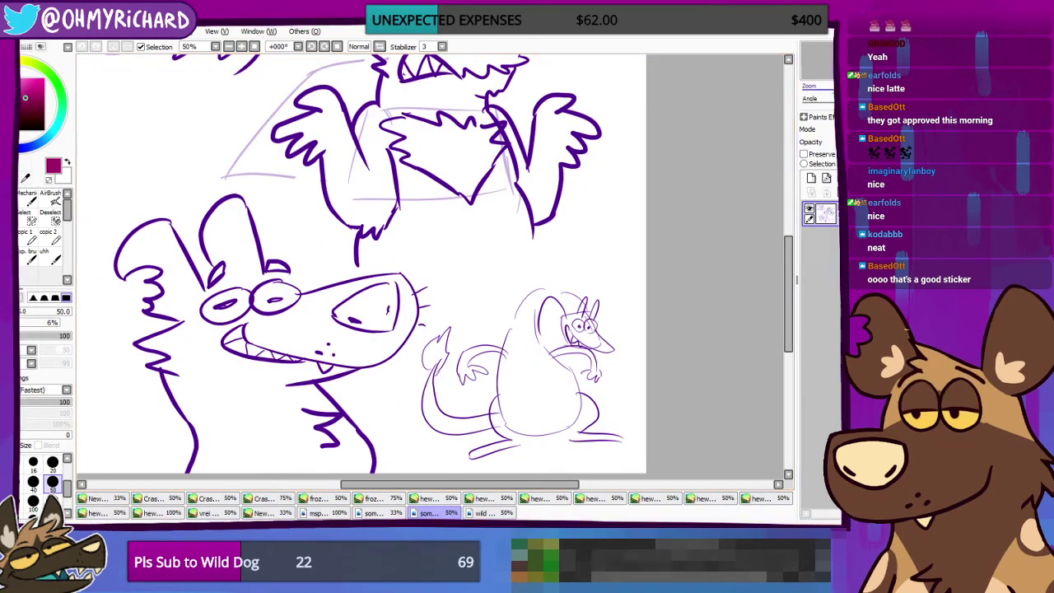
{"action": "mouse_move", "coordinate": [436, 246]}
{"action": "left_mouse_down"}
{"action": "mouse_move", "coordinate": [436, 316]}
{"action": "mouse_move", "coordinate": [476, 413]}
{"action": "left_mouse_up"}
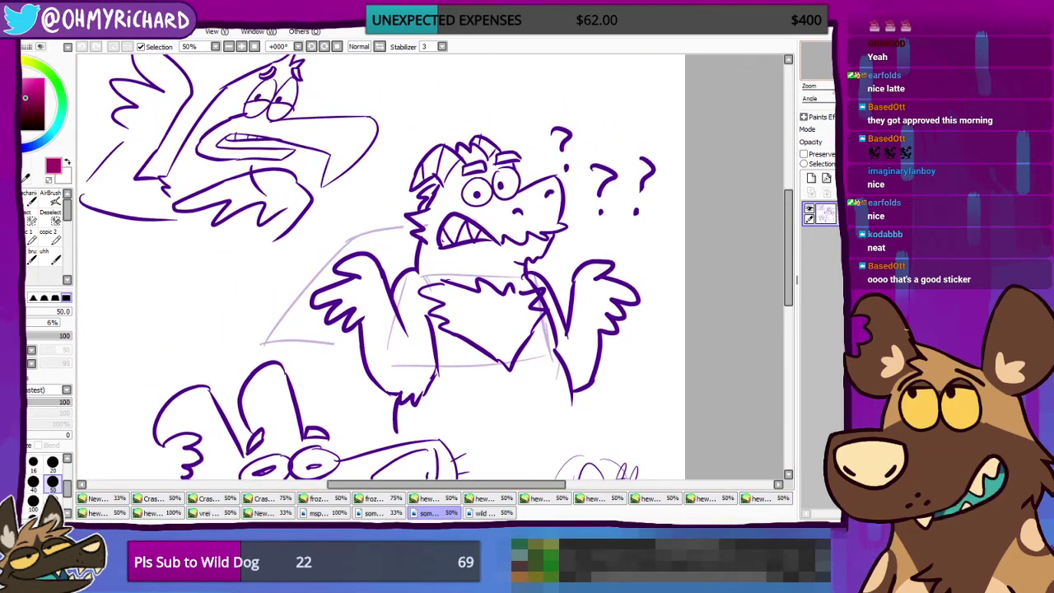
{"action": "scroll", "coordinate": [583, 247], "scroll_direction": "up", "scroll_amount": 1}
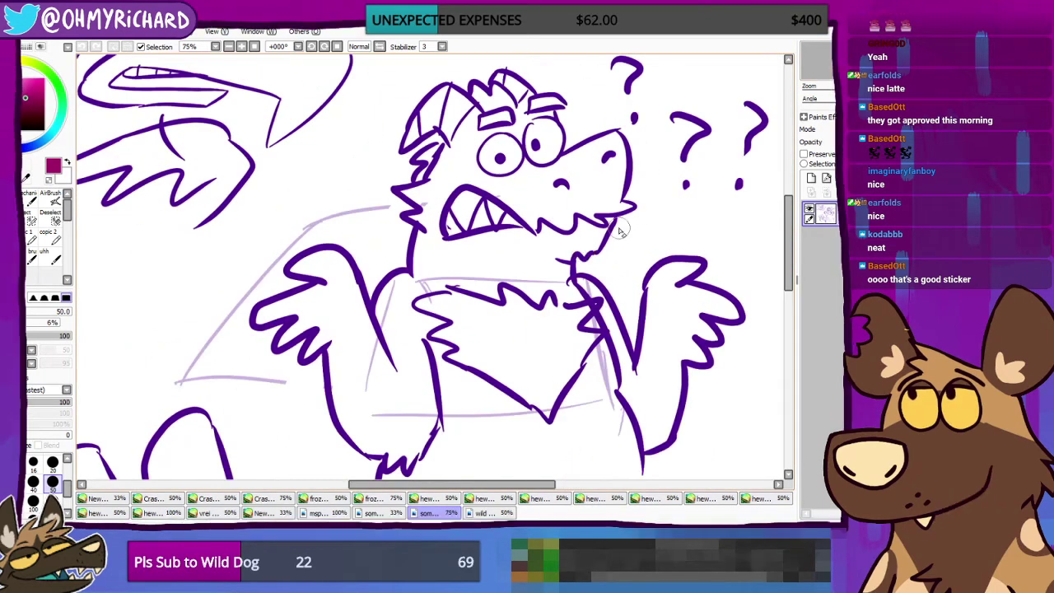
{"action": "left_click_drag", "start_coordinate": [583, 247], "coordinate": [452, 232]}
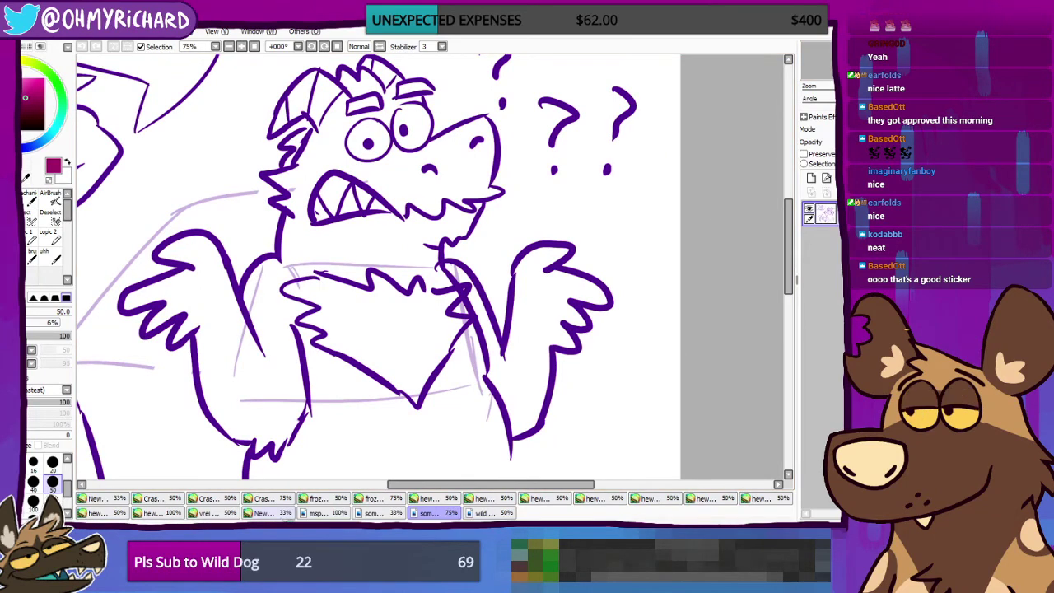
Step: Return to the canine drawing and lower the opacity of the sketch folder beneath the ink layers
{"action": "left_click", "coordinate": [315, 498]}
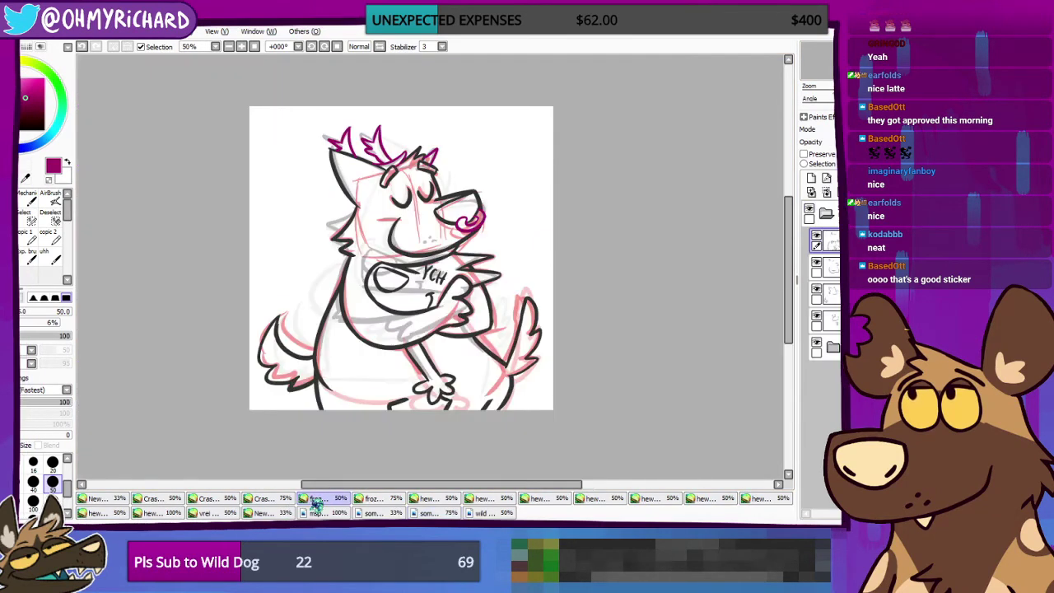
{"action": "key", "text": "Page_Down"}
{"action": "key", "text": "Page_Down"}
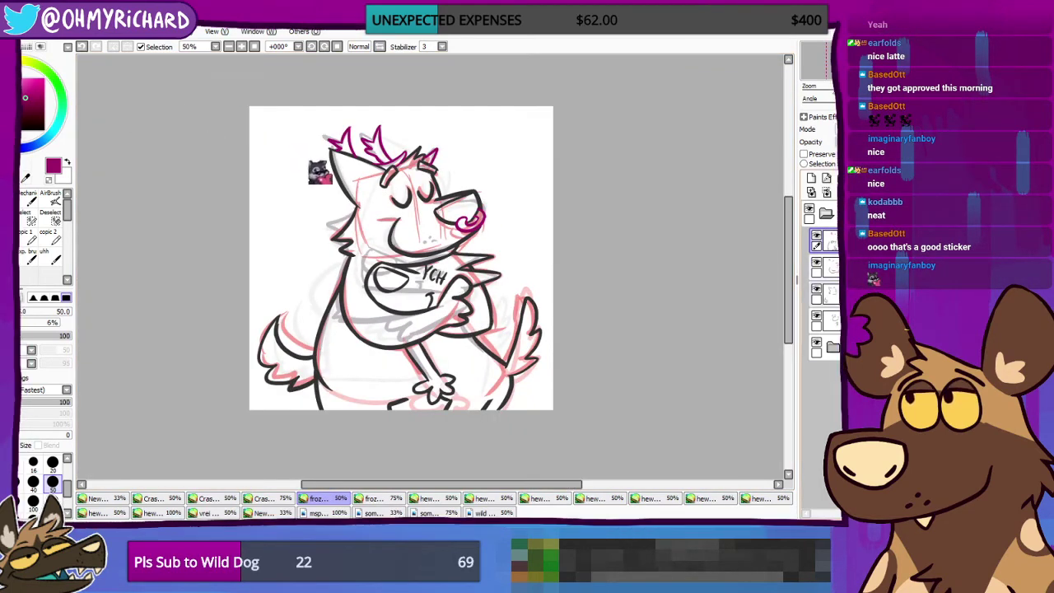
{"action": "left_click", "coordinate": [829, 347]}
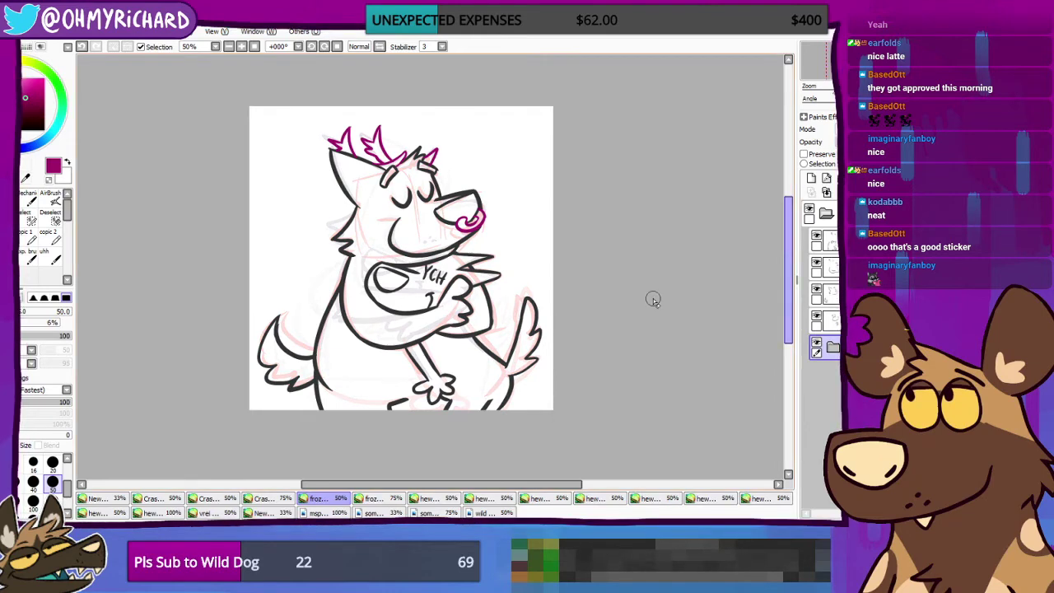
{"action": "scroll", "coordinate": [412, 390], "scroll_direction": "up", "scroll_amount": 1}
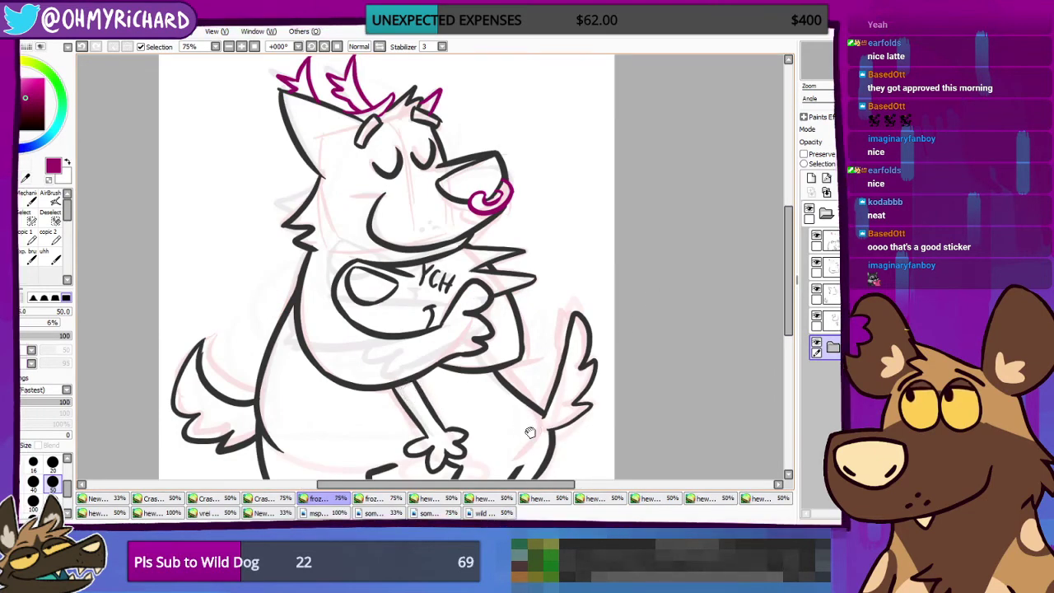
{"action": "left_click_drag", "start_coordinate": [530, 432], "coordinate": [570, 301]}
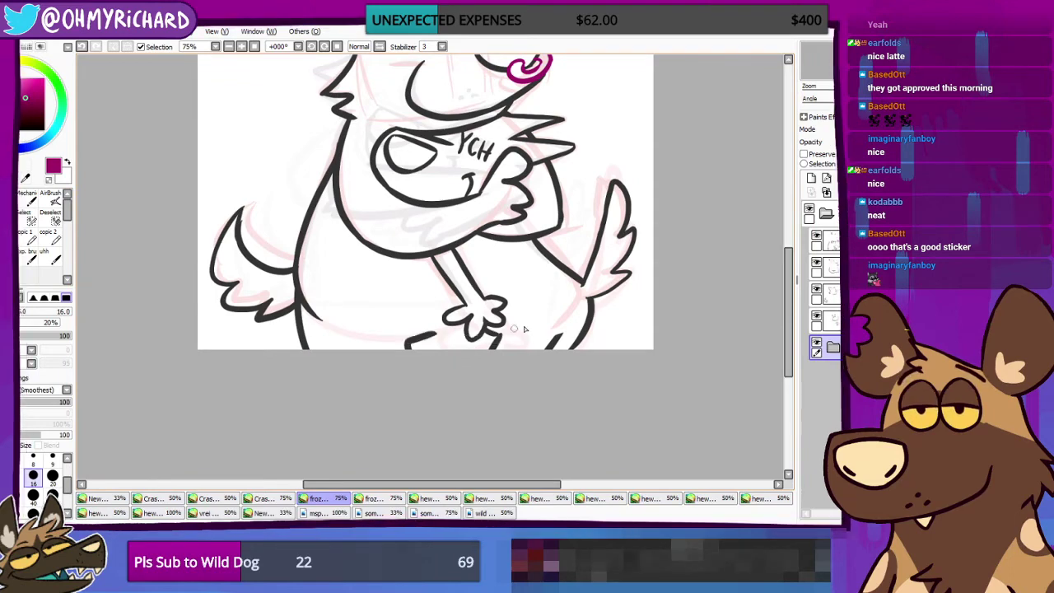
{"action": "left_click", "coordinate": [817, 248]}
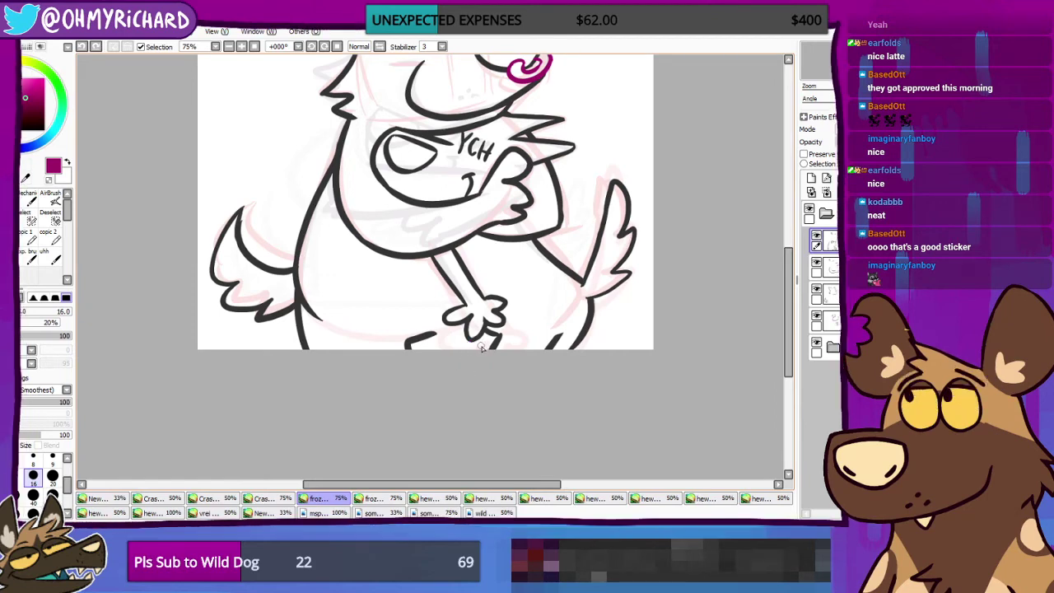
{"action": "mouse_move", "coordinate": [498, 278]}
{"action": "left_mouse_down"}
{"action": "mouse_move", "coordinate": [454, 373]}
{"action": "mouse_move", "coordinate": [482, 313]}
{"action": "mouse_move", "coordinate": [475, 359]}
{"action": "left_mouse_up"}
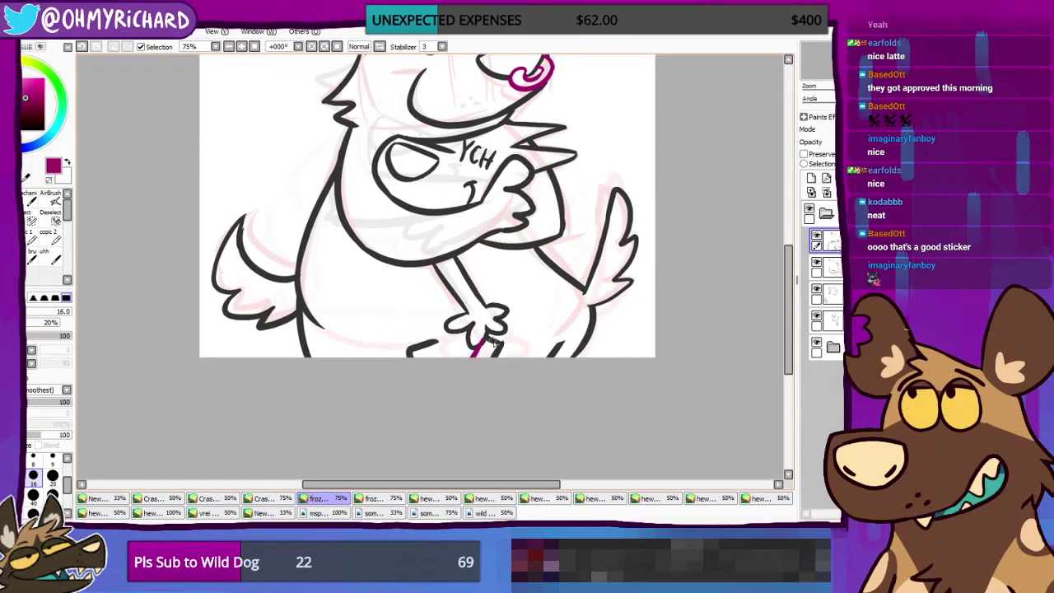
{"action": "mouse_move", "coordinate": [494, 344]}
{"action": "left_mouse_down"}
{"action": "mouse_move", "coordinate": [500, 349]}
{"action": "mouse_move", "coordinate": [482, 363]}
{"action": "left_mouse_up"}
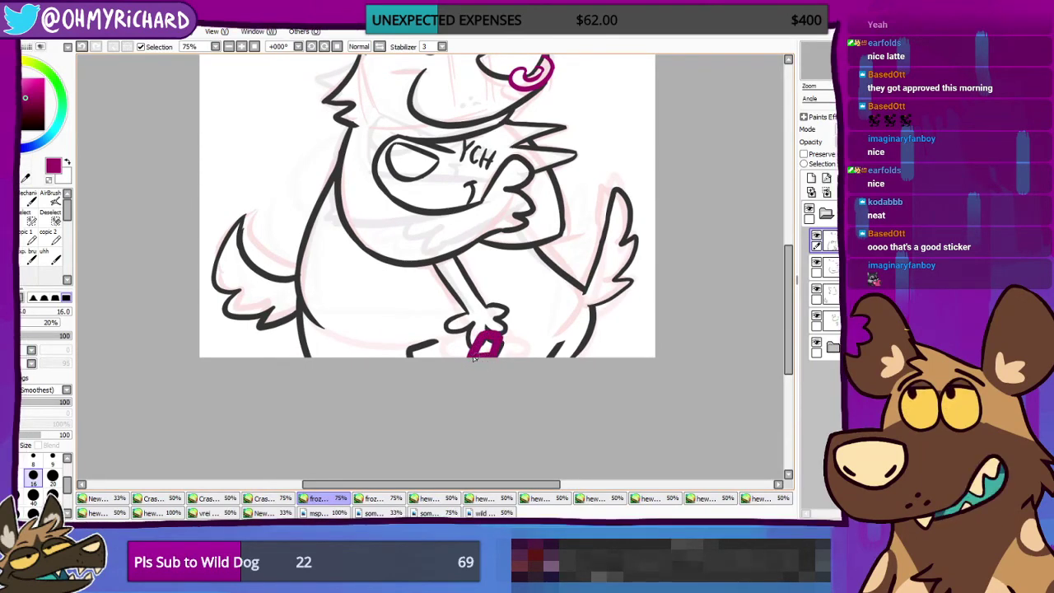
{"action": "key", "text": "ctrl+z"}
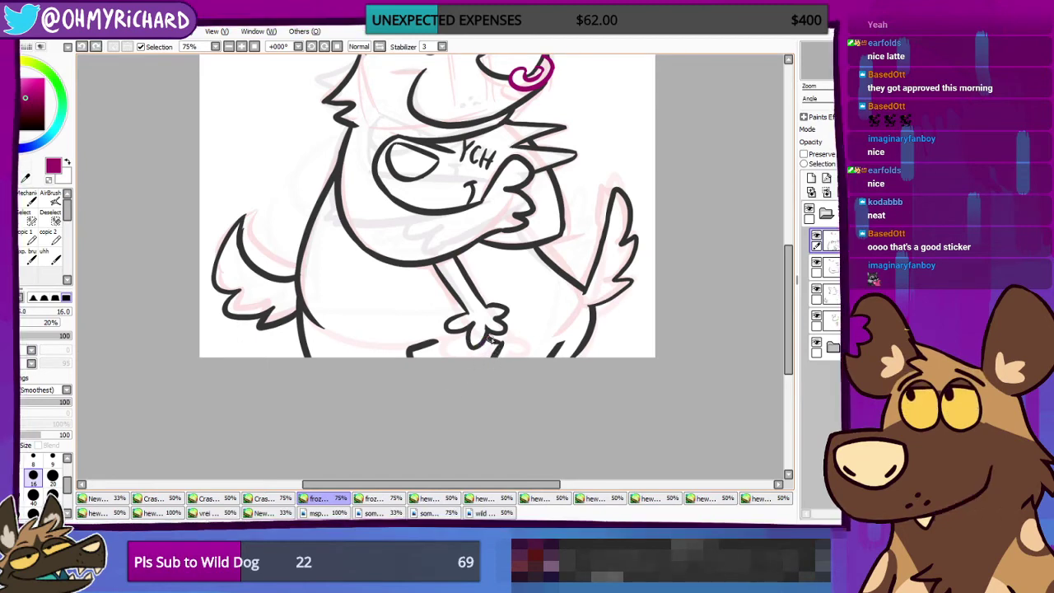
{"action": "key", "text": "ctrl+z"}
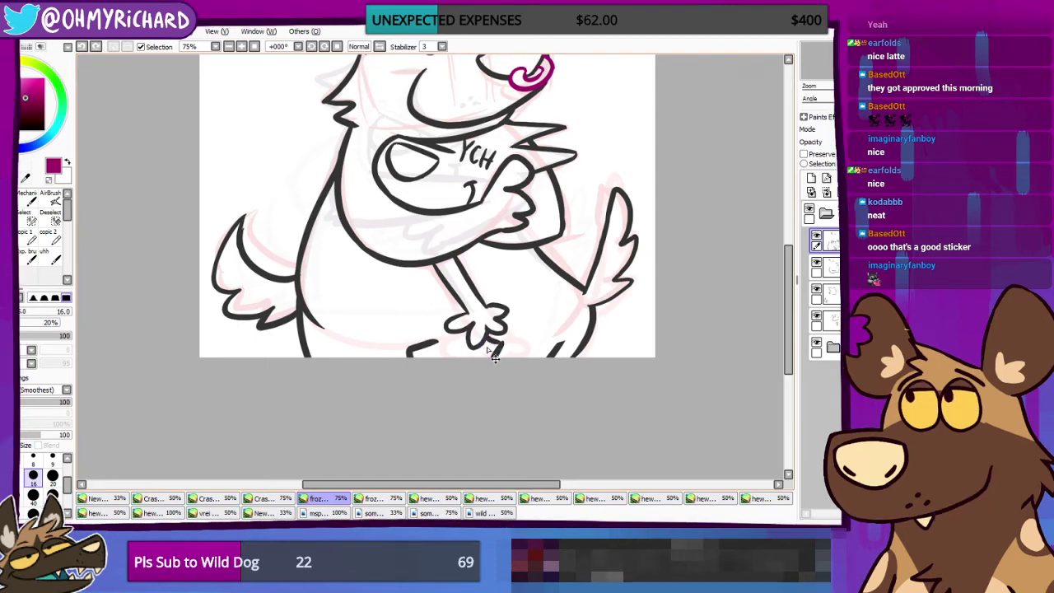
{"action": "left_click_drag", "start_coordinate": [492, 338], "coordinate": [475, 362]}
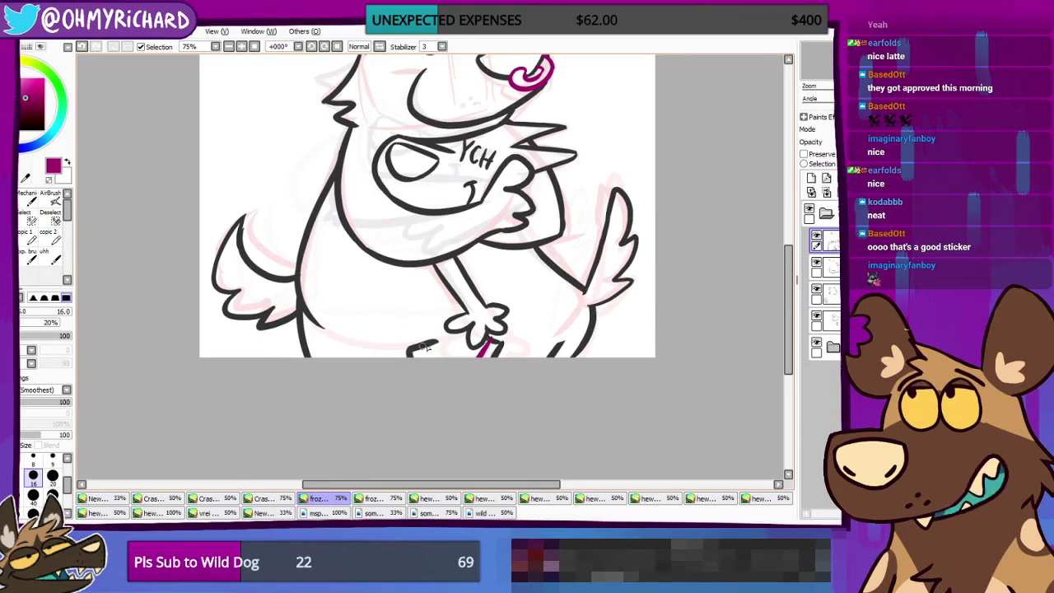
{"action": "key", "text": "ctrl+z"}
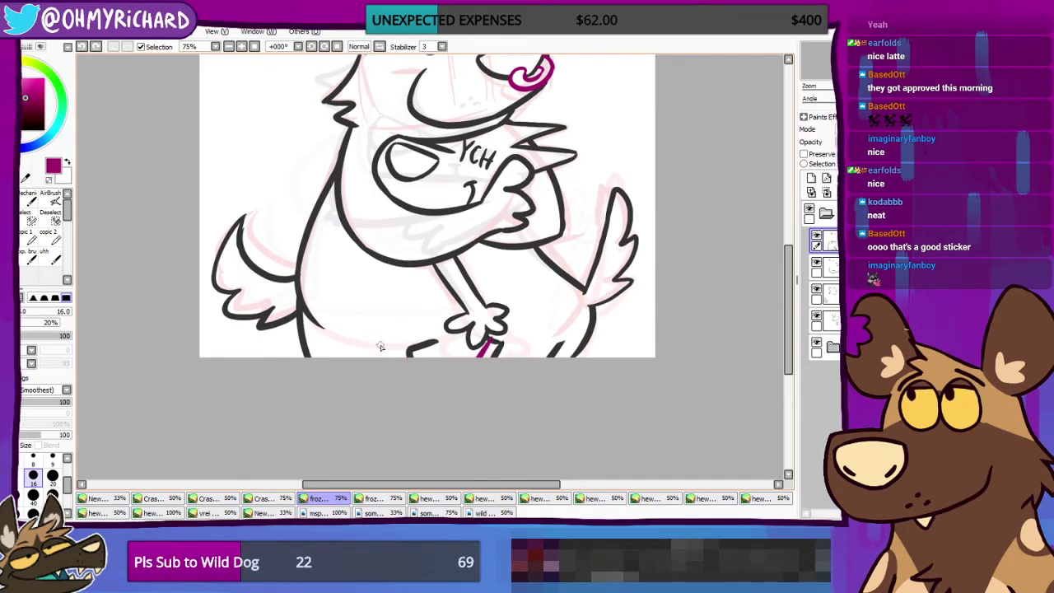
{"action": "left_click_drag", "start_coordinate": [383, 337], "coordinate": [382, 359]}
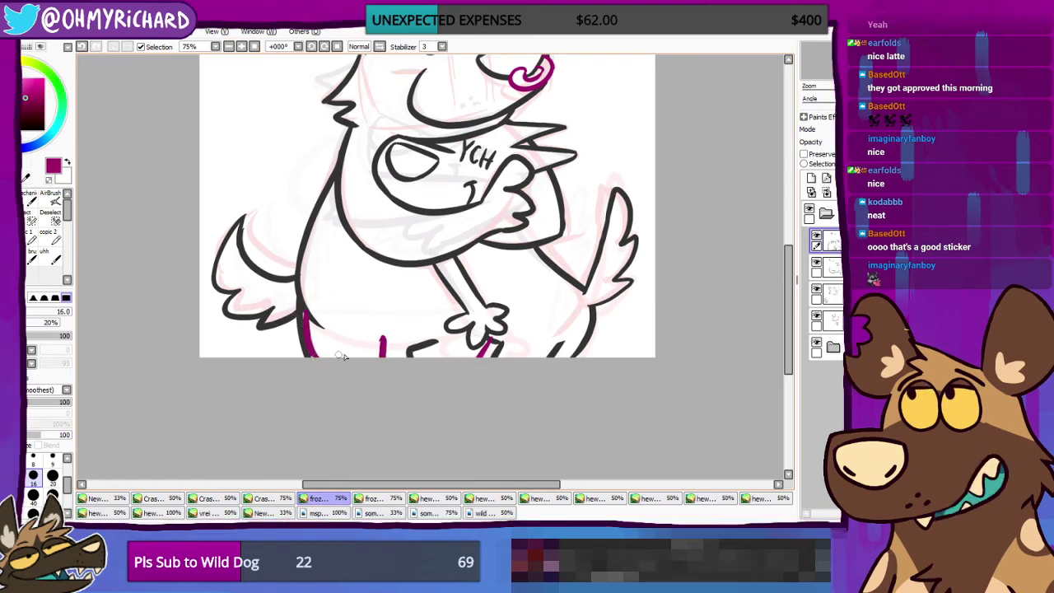
{"action": "key", "text": "ctrl+z"}
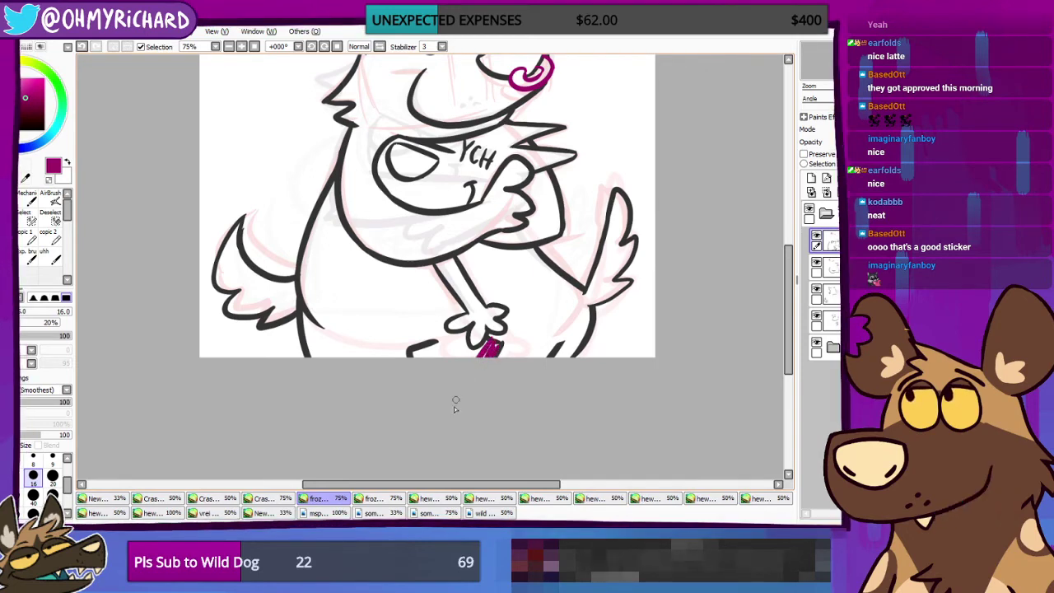
{"action": "key", "text": "ctrl+z"}
{"action": "key", "text": "ctrl+z"}
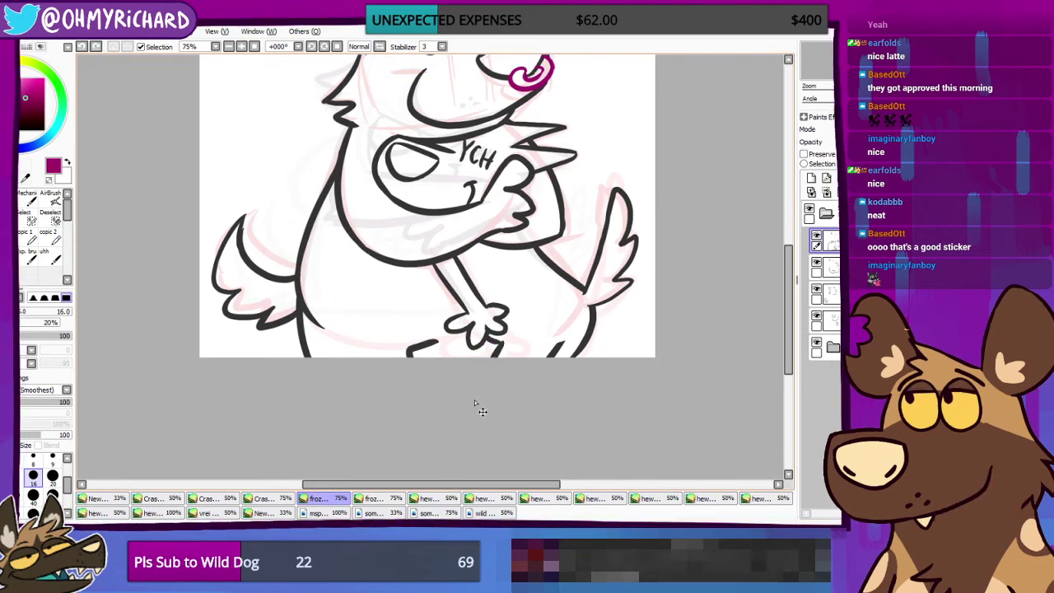
Step: Add a new layer between the ink layers and the sketch folder, and set the drawing colour to medium blue
{"action": "mouse_move", "coordinate": [520, 291]}
{"action": "left_mouse_down"}
{"action": "mouse_move", "coordinate": [534, 369]}
{"action": "mouse_move", "coordinate": [519, 329]}
{"action": "mouse_move", "coordinate": [529, 416]}
{"action": "mouse_move", "coordinate": [486, 311]}
{"action": "left_mouse_up"}
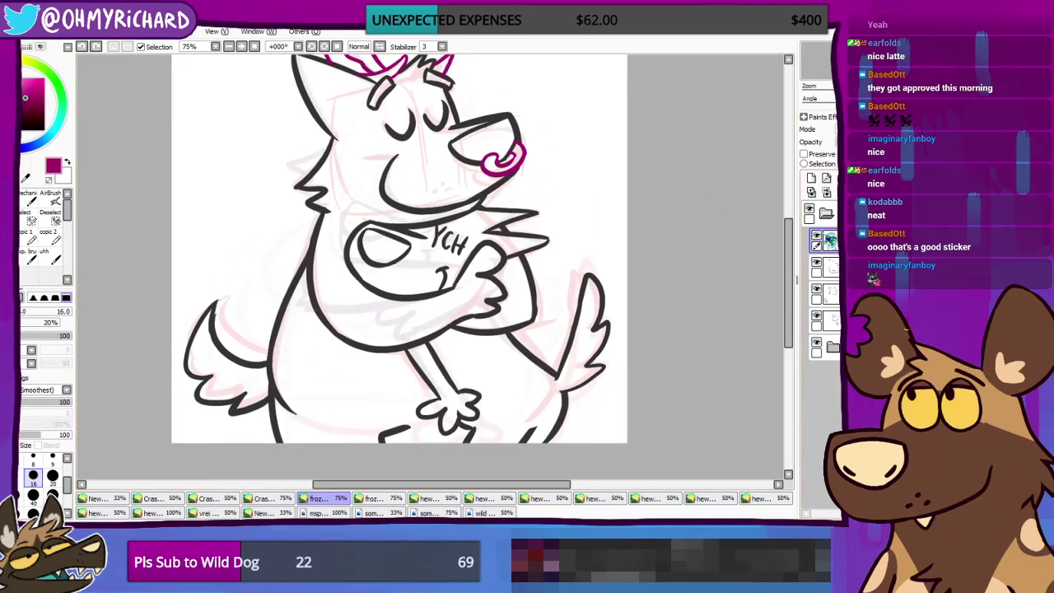
{"action": "left_click", "coordinate": [810, 178]}
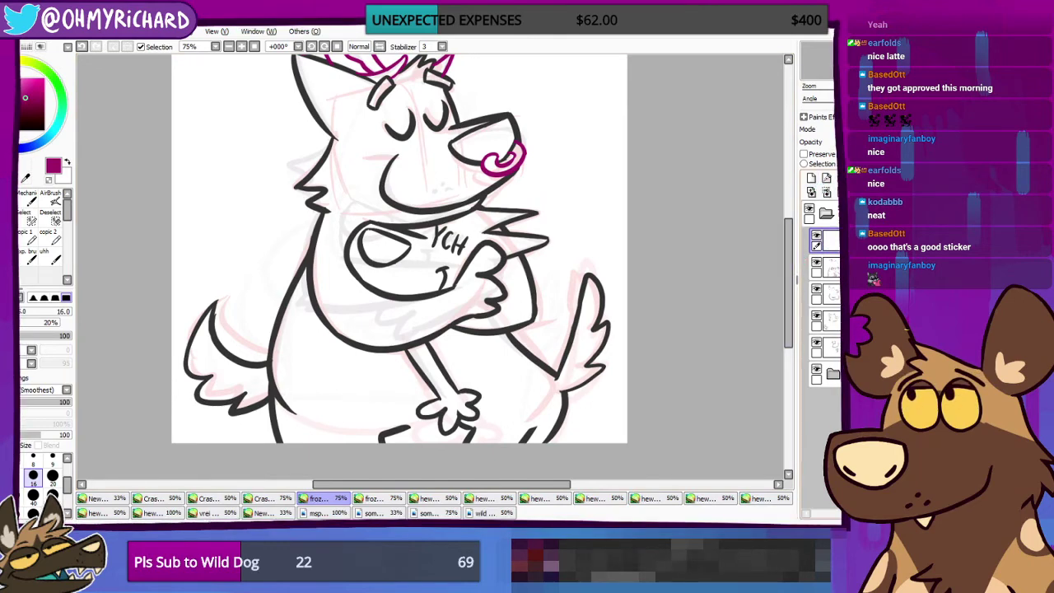
{"action": "left_click_drag", "start_coordinate": [827, 241], "coordinate": [827, 380]}
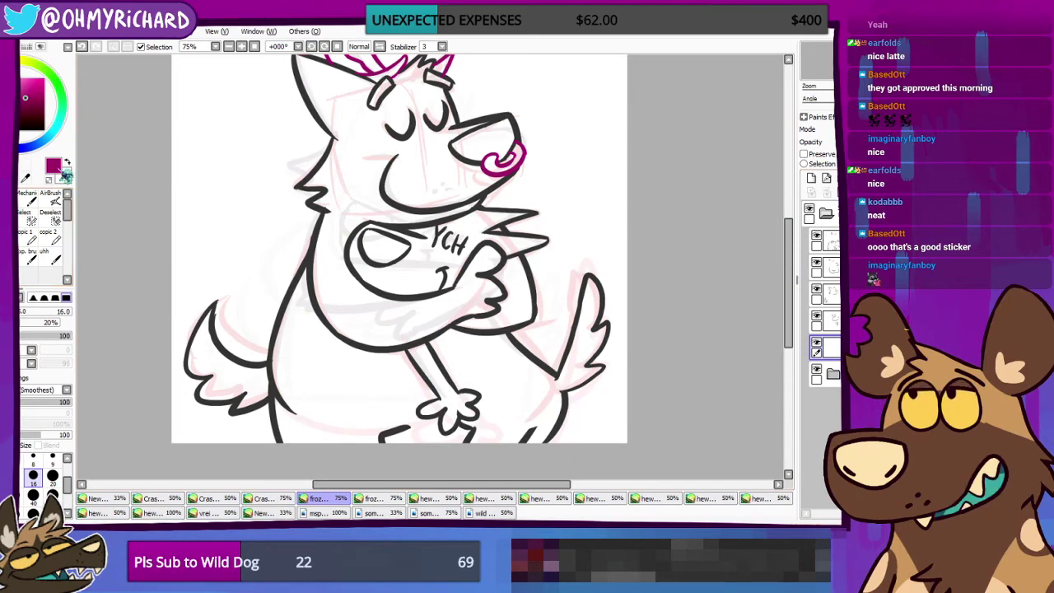
{"action": "left_click", "coordinate": [67, 164]}
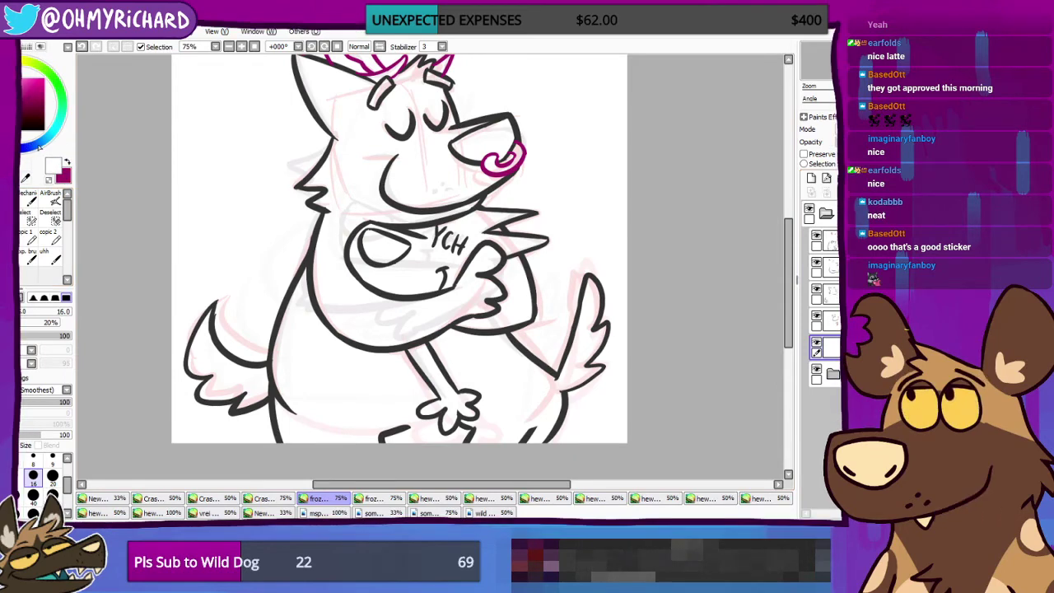
{"action": "left_click", "coordinate": [37, 145]}
{"action": "left_click", "coordinate": [28, 82]}
Step: Paint a blue border inside the canine's back, tail outline and neck up to the cheek fur on the new layer
{"action": "mouse_move", "coordinate": [296, 361]}
{"action": "left_mouse_down"}
{"action": "mouse_move", "coordinate": [323, 272]}
{"action": "mouse_move", "coordinate": [306, 287]}
{"action": "mouse_move", "coordinate": [318, 360]}
{"action": "left_mouse_up"}
{"action": "left_click_drag", "start_coordinate": [271, 290], "coordinate": [290, 307]}
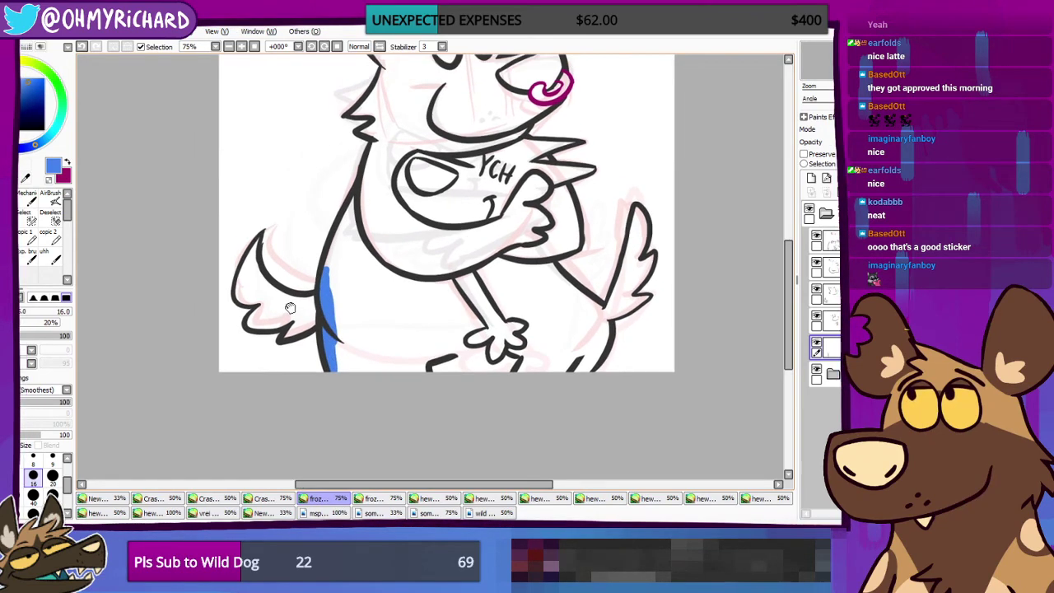
{"action": "mouse_move", "coordinate": [258, 239]}
{"action": "left_mouse_down"}
{"action": "mouse_move", "coordinate": [238, 294]}
{"action": "mouse_move", "coordinate": [258, 305]}
{"action": "mouse_move", "coordinate": [253, 318]}
{"action": "left_mouse_up"}
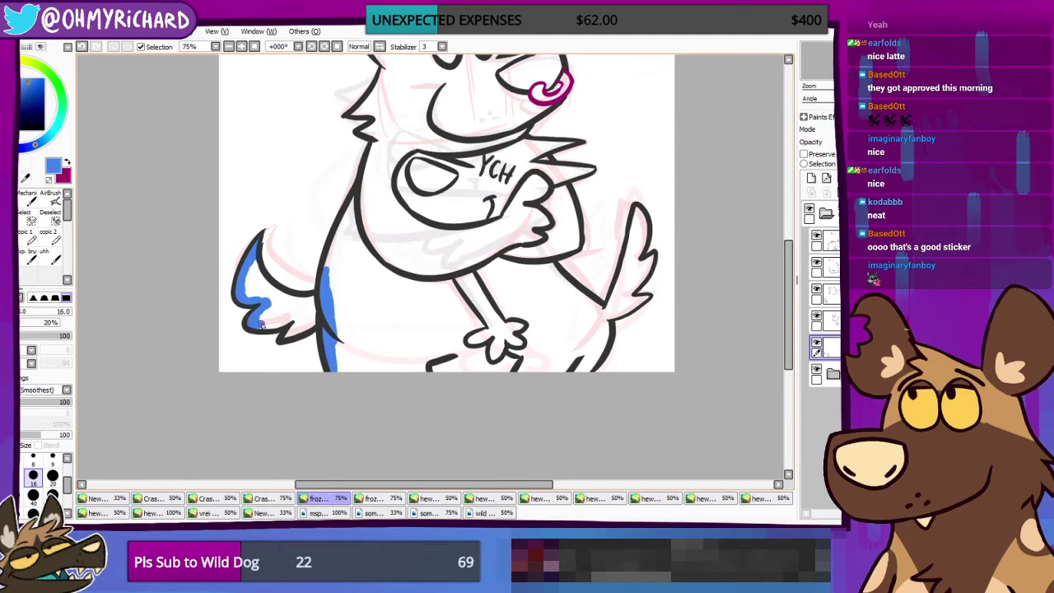
{"action": "mouse_move", "coordinate": [260, 322]}
{"action": "left_mouse_down"}
{"action": "mouse_move", "coordinate": [300, 319]}
{"action": "mouse_move", "coordinate": [292, 330]}
{"action": "left_mouse_up"}
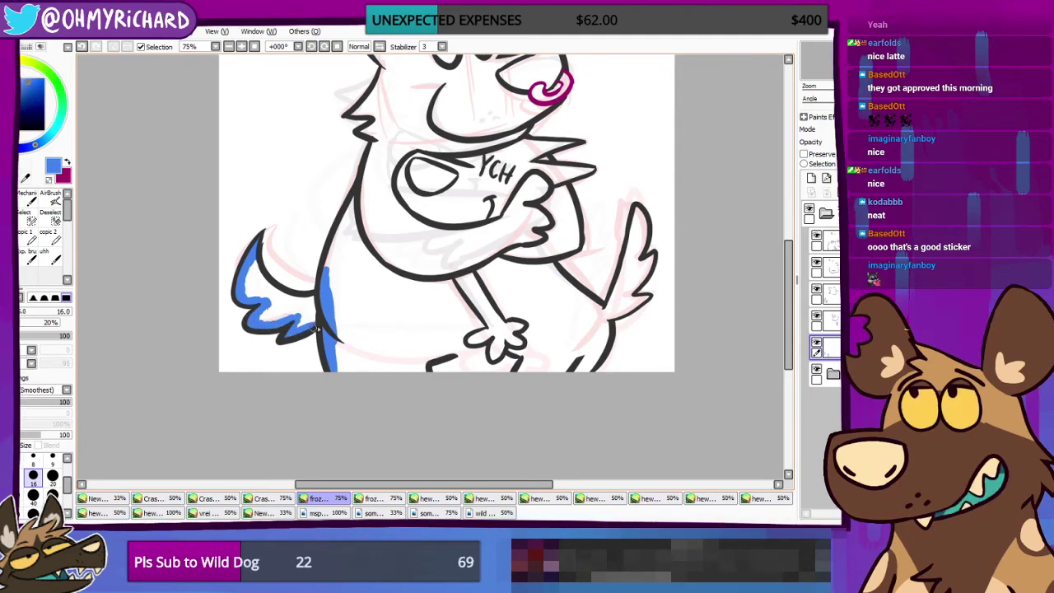
{"action": "mouse_move", "coordinate": [261, 274]}
{"action": "left_mouse_down"}
{"action": "mouse_move", "coordinate": [286, 299]}
{"action": "mouse_move", "coordinate": [315, 297]}
{"action": "left_mouse_up"}
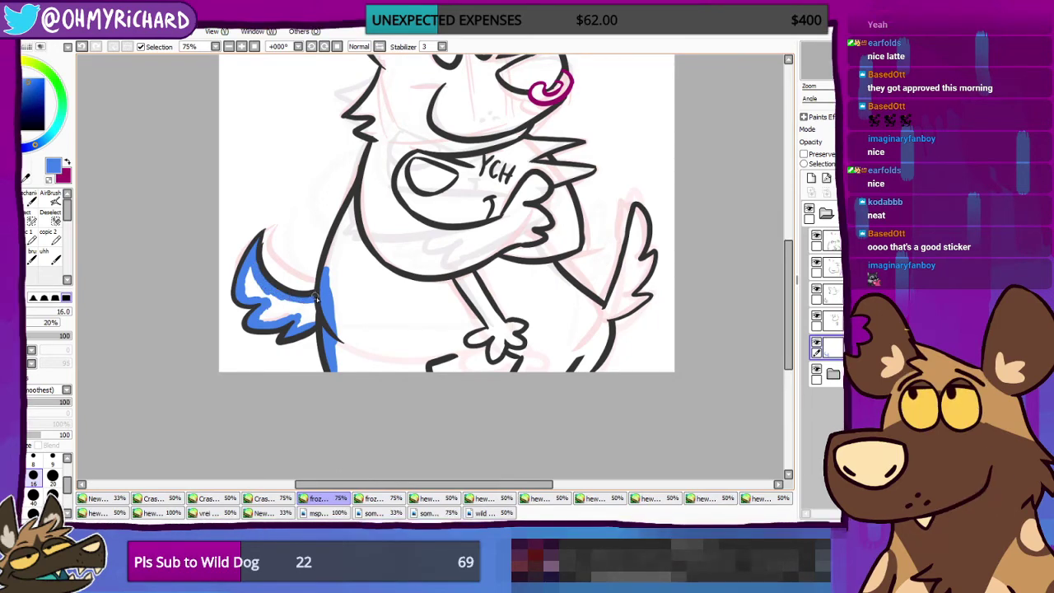
{"action": "mouse_move", "coordinate": [362, 273]}
{"action": "left_mouse_down"}
{"action": "mouse_move", "coordinate": [299, 321]}
{"action": "mouse_move", "coordinate": [327, 251]}
{"action": "mouse_move", "coordinate": [349, 230]}
{"action": "mouse_move", "coordinate": [332, 295]}
{"action": "mouse_move", "coordinate": [341, 252]}
{"action": "mouse_move", "coordinate": [327, 239]}
{"action": "mouse_move", "coordinate": [337, 244]}
{"action": "mouse_move", "coordinate": [353, 219]}
{"action": "mouse_move", "coordinate": [391, 228]}
{"action": "left_mouse_up"}
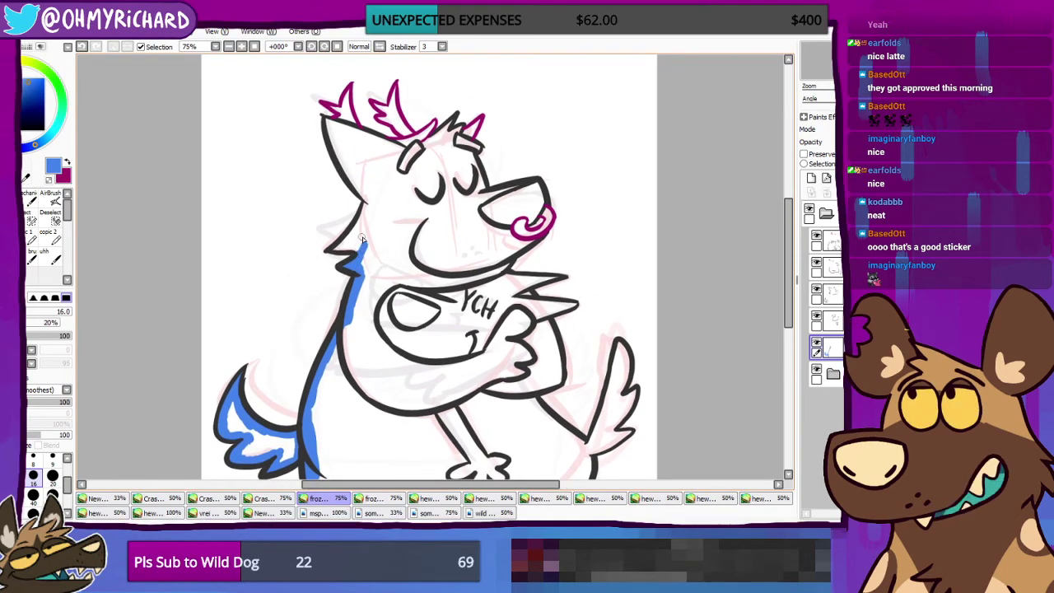
{"action": "mouse_move", "coordinate": [483, 162]}
{"action": "left_mouse_down"}
{"action": "mouse_move", "coordinate": [438, 105]}
{"action": "mouse_move", "coordinate": [425, 144]}
{"action": "left_mouse_up"}
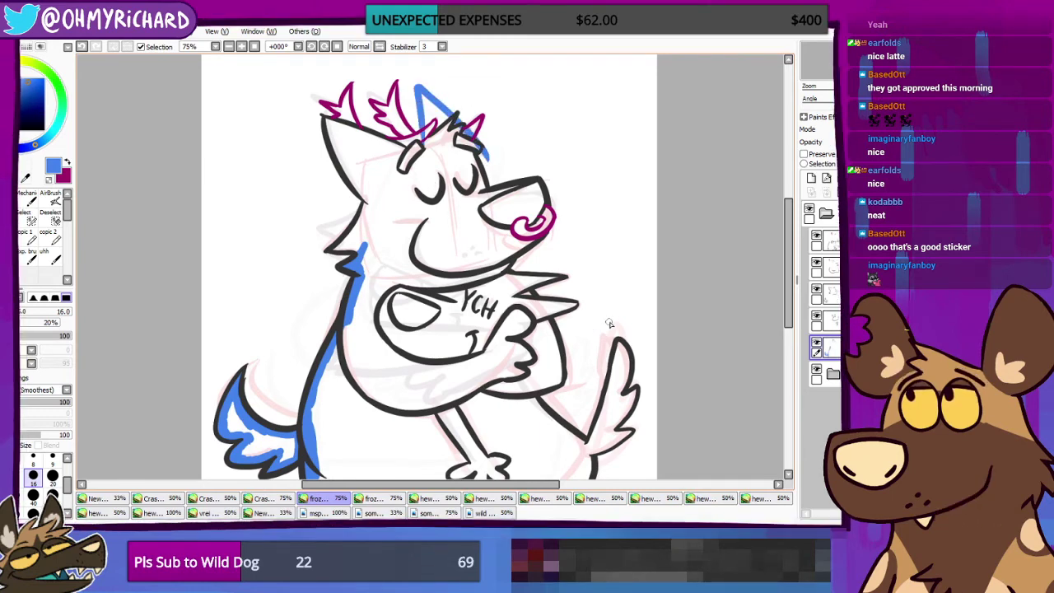
{"action": "key", "text": "ctrl+z"}
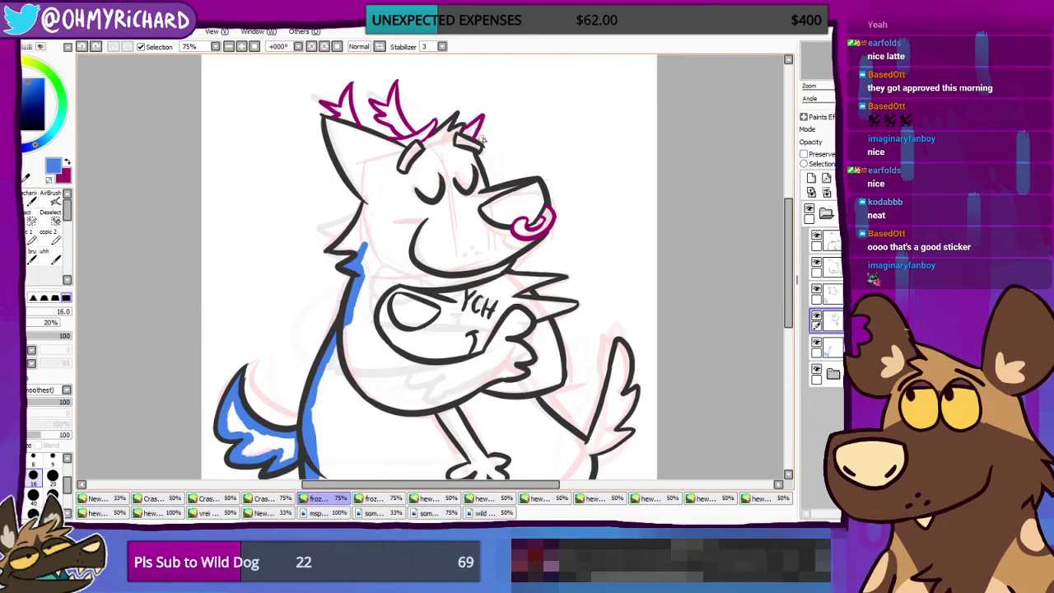
{"action": "key", "text": "ctrl+z"}
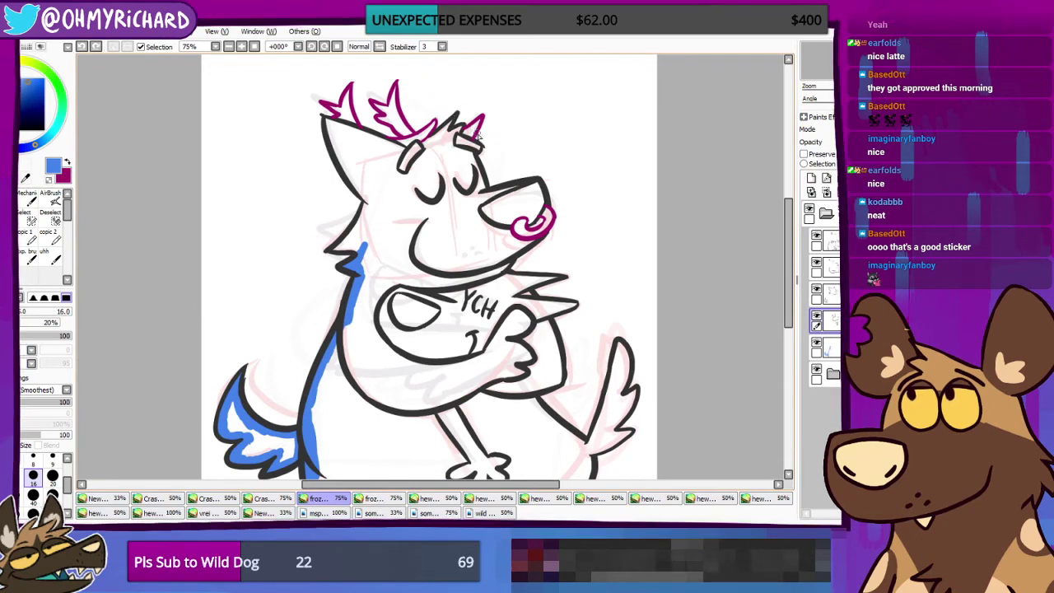
Step: Outline the far pointed ear in blue behind the forehead tuft on the lowest ink layer
{"action": "mouse_move", "coordinate": [480, 136]}
{"action": "left_mouse_down"}
{"action": "mouse_move", "coordinate": [424, 87]}
{"action": "mouse_move", "coordinate": [422, 119]}
{"action": "left_mouse_up"}
{"action": "left_click_drag", "start_coordinate": [415, 78], "coordinate": [420, 132]}
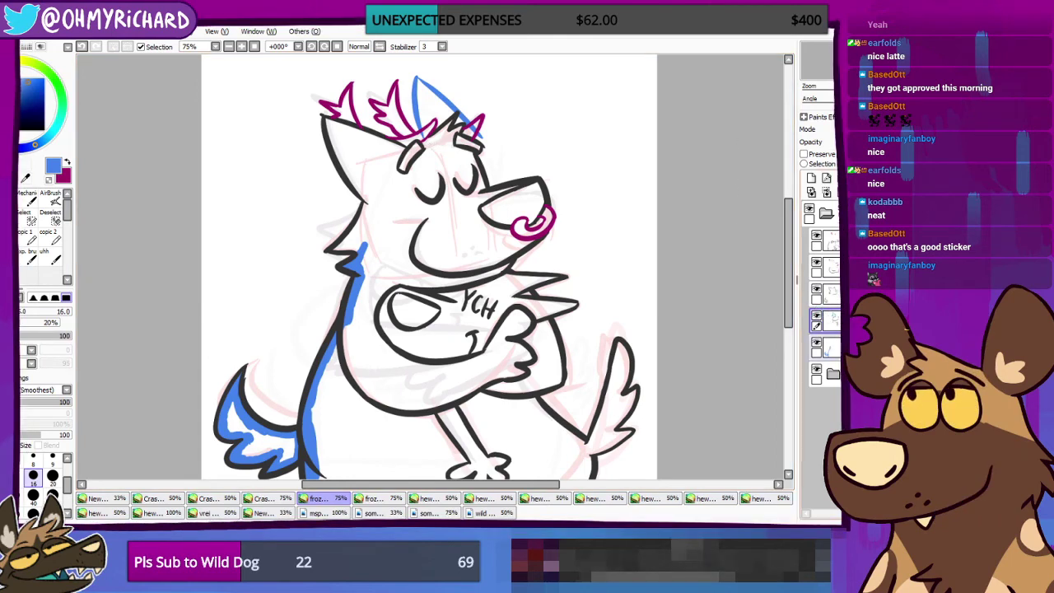
Step: Continue the blue border on the fill layer along the inside of the cheek fur and around the near ear
{"action": "left_click", "coordinate": [823, 344]}
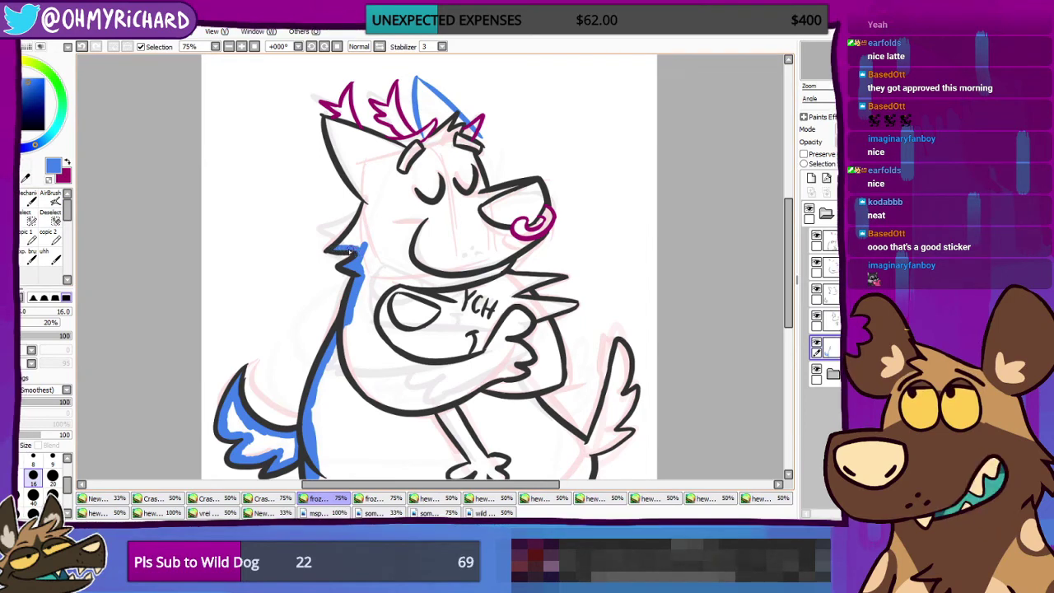
{"action": "mouse_move", "coordinate": [352, 234]}
{"action": "left_mouse_down"}
{"action": "mouse_move", "coordinate": [378, 185]}
{"action": "mouse_move", "coordinate": [325, 223]}
{"action": "left_mouse_up"}
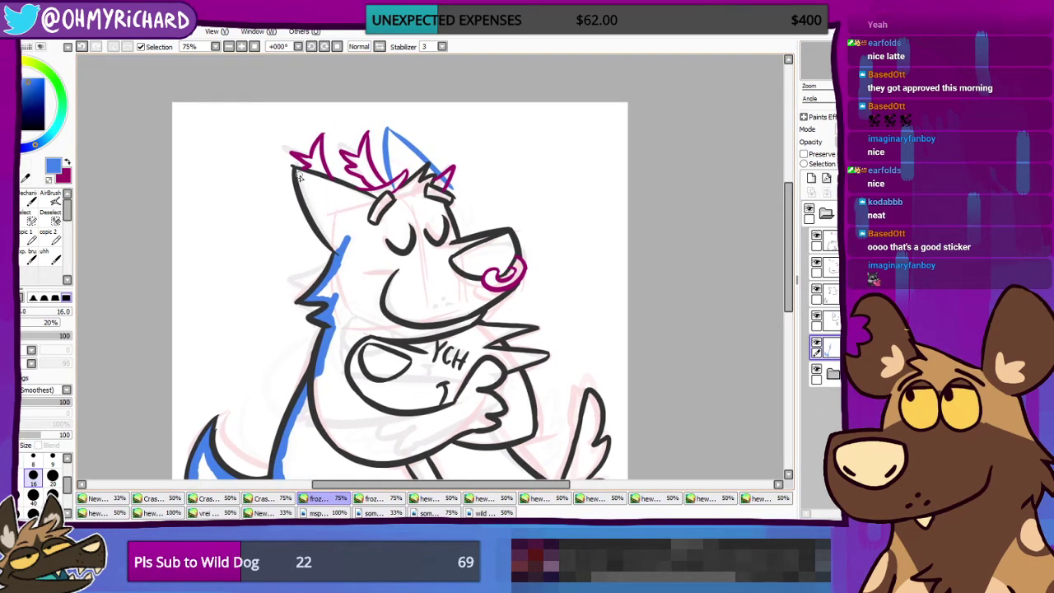
{"action": "left_click_drag", "start_coordinate": [298, 174], "coordinate": [338, 251]}
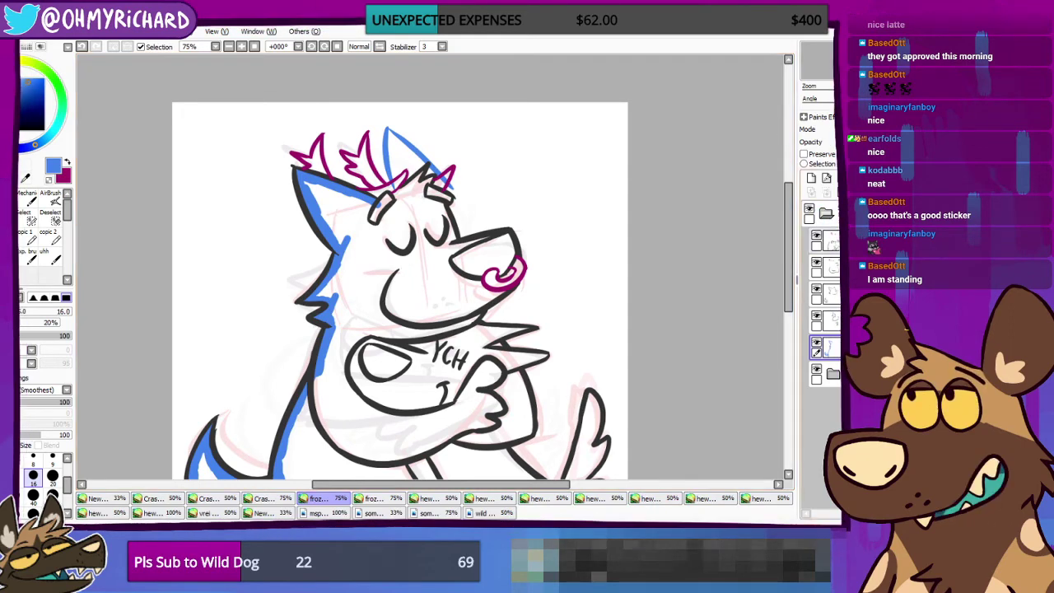
Step: Check the painted blue areas by hiding and showing the fill layer
{"action": "key", "text": "alt+Tab"}
{"action": "left_click", "coordinate": [815, 343]}
{"action": "left_click", "coordinate": [815, 342]}
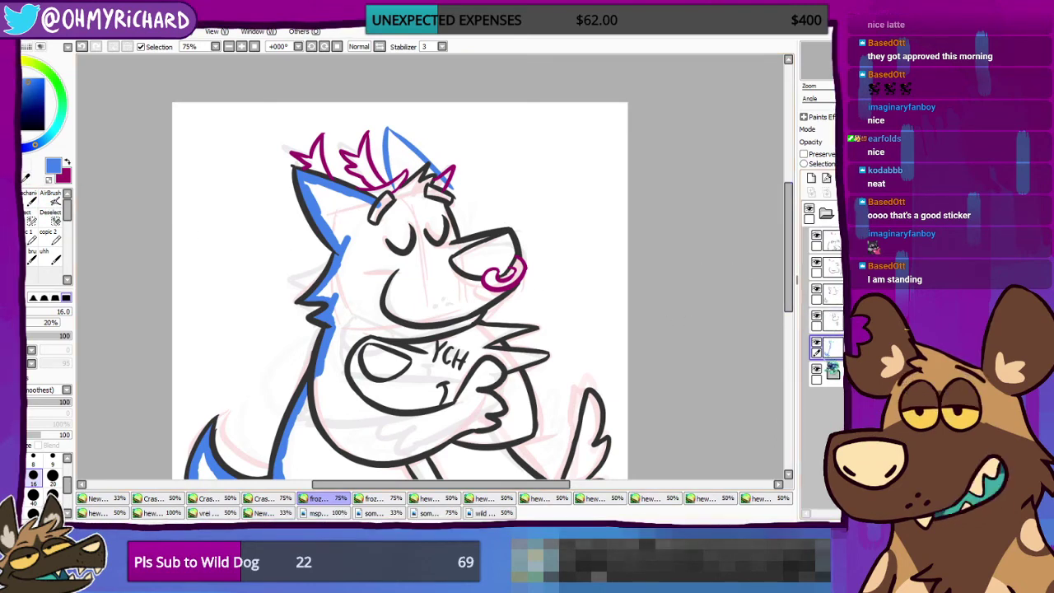
{"action": "left_click", "coordinate": [816, 345]}
{"action": "left_click", "coordinate": [816, 345]}
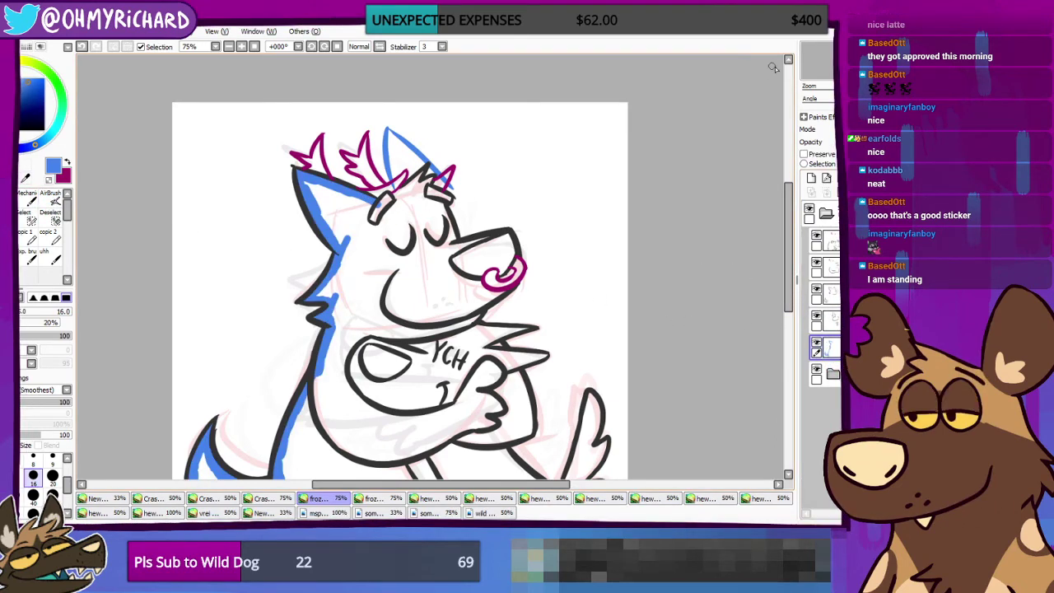
Step: Fill both branching antlers on the near side of the head with blue at 100% zoom
{"action": "left_click_drag", "start_coordinate": [397, 189], "coordinate": [441, 239]}
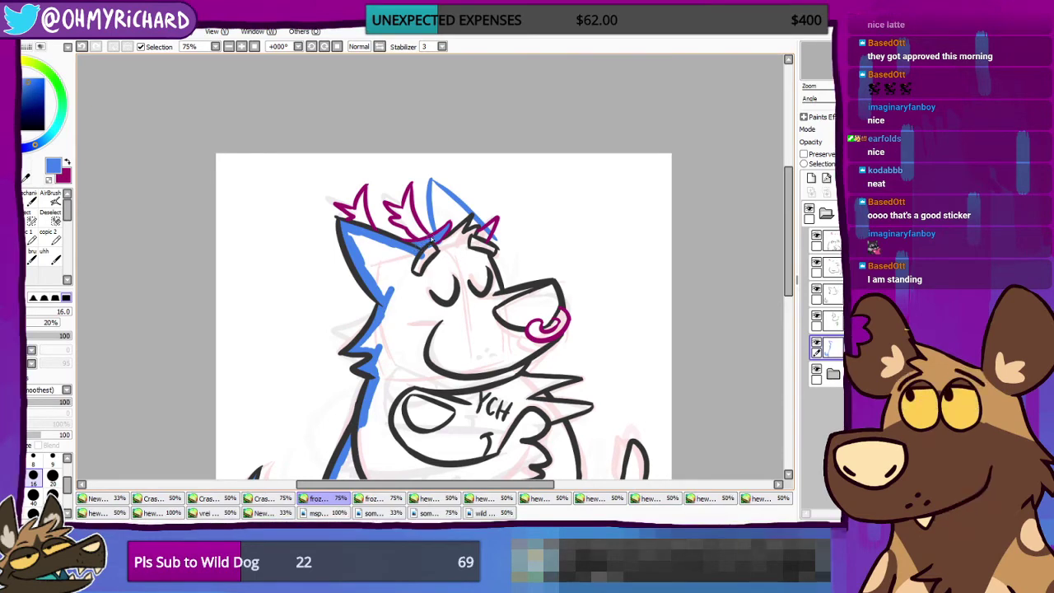
{"action": "left_click", "coordinate": [252, 47]}
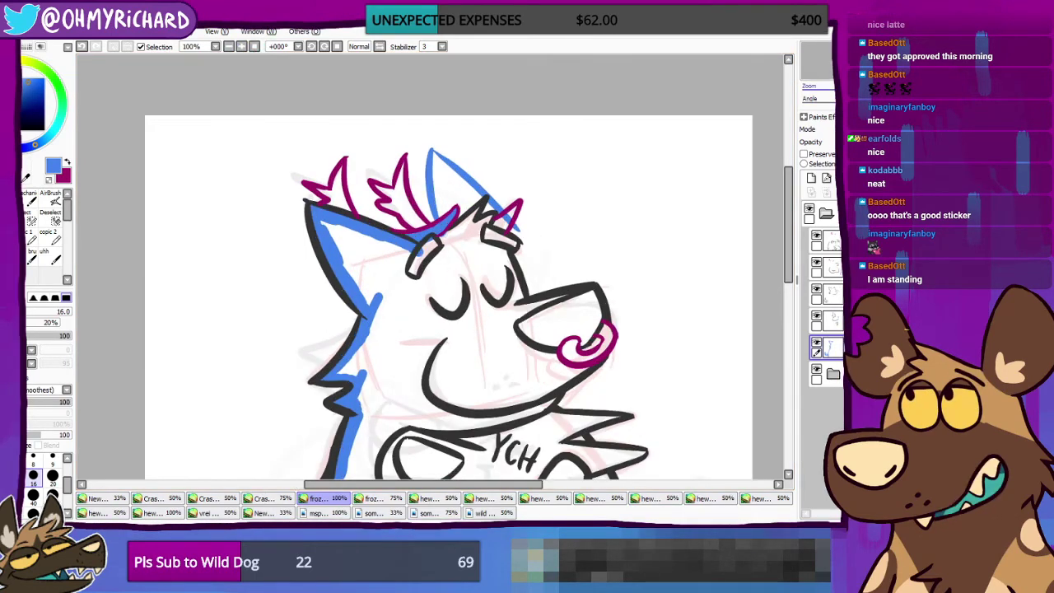
{"action": "left_click_drag", "start_coordinate": [386, 182], "coordinate": [415, 202]}
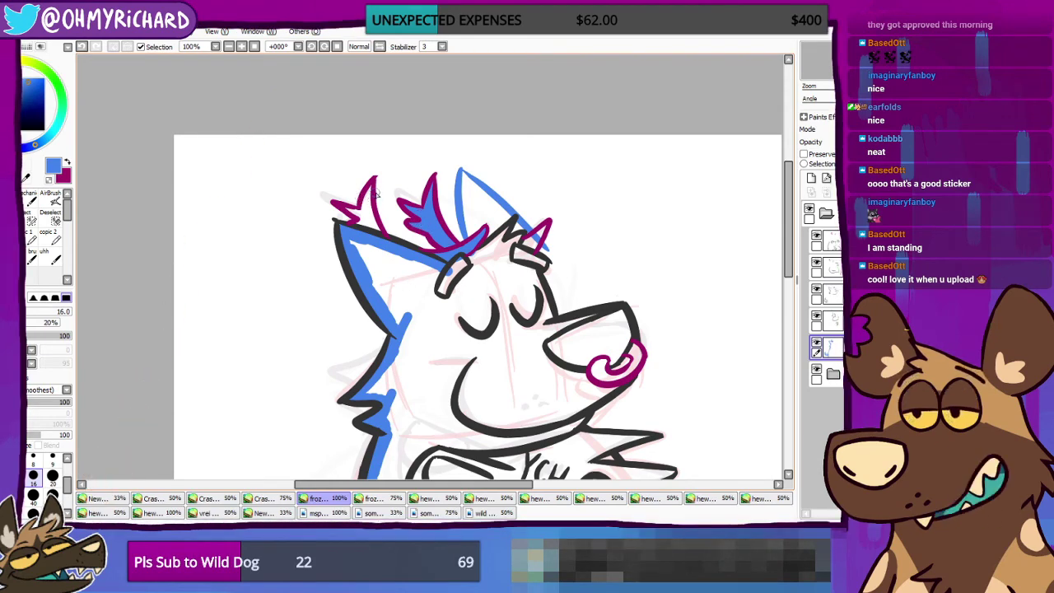
{"action": "left_click_drag", "start_coordinate": [370, 190], "coordinate": [368, 206]}
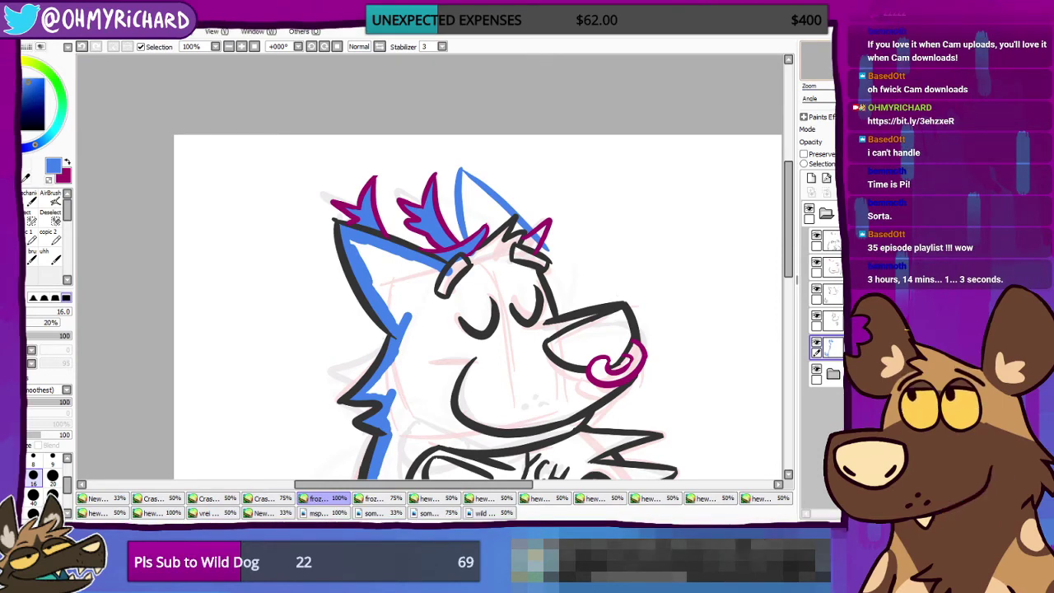
Step: Continue the blue border inside the forehead tuft, brow and muzzle bridge, and fill the outer part of the magenta curl at the snout
{"action": "left_click_drag", "start_coordinate": [527, 329], "coordinate": [427, 271]}
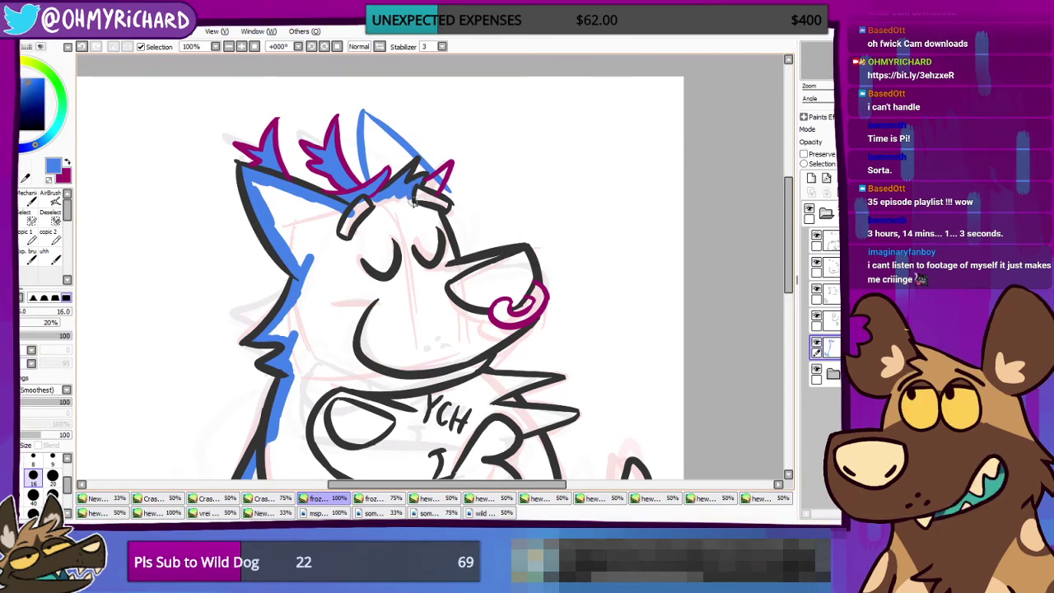
{"action": "mouse_move", "coordinate": [414, 201]}
{"action": "left_mouse_down"}
{"action": "mouse_move", "coordinate": [434, 214]}
{"action": "mouse_move", "coordinate": [451, 268]}
{"action": "mouse_move", "coordinate": [522, 256]}
{"action": "mouse_move", "coordinate": [532, 277]}
{"action": "left_mouse_up"}
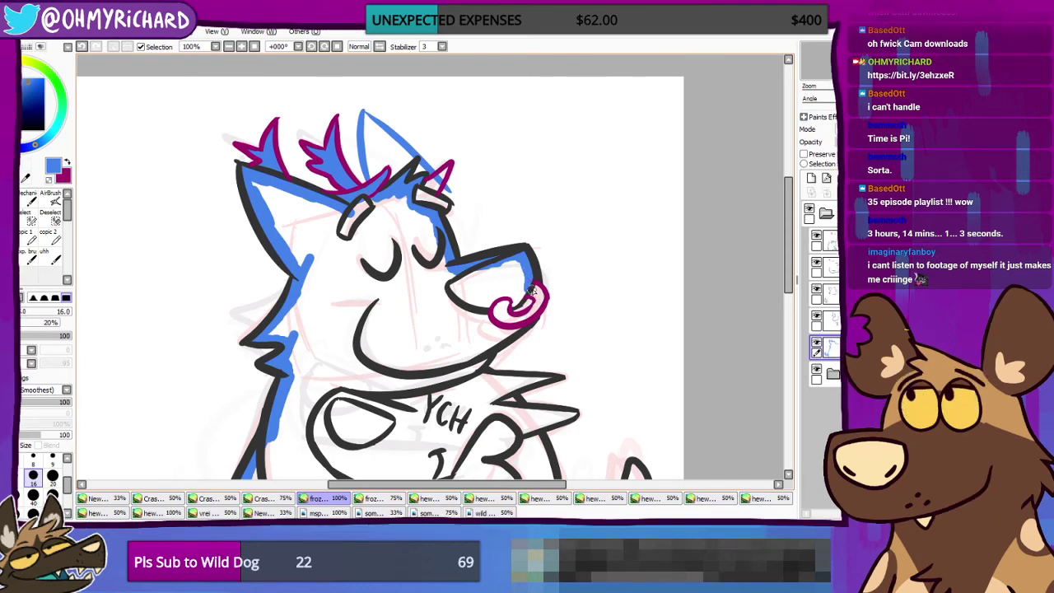
{"action": "left_click", "coordinate": [533, 289]}
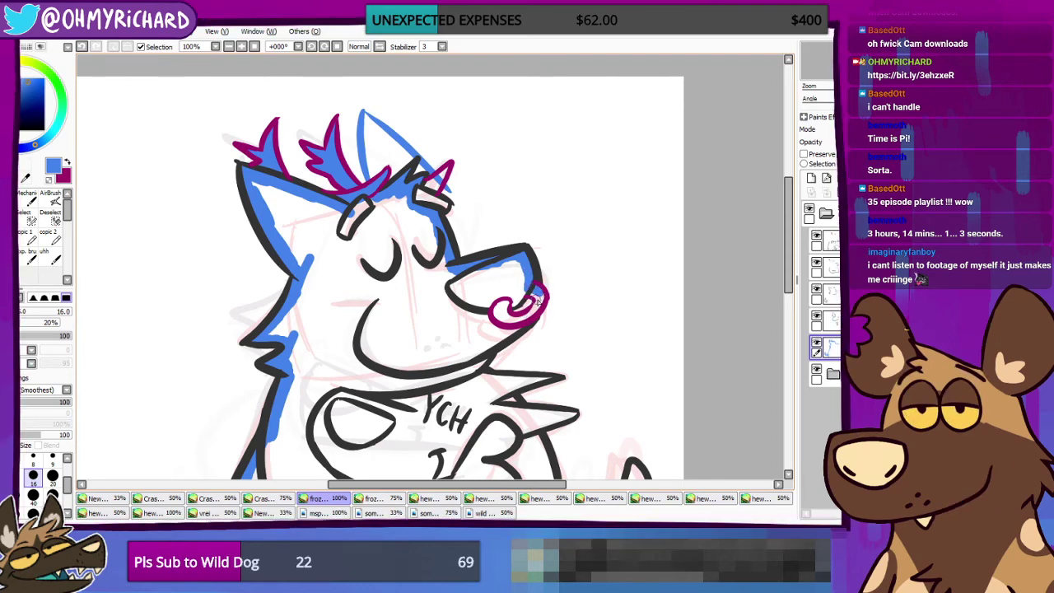
{"action": "left_click_drag", "start_coordinate": [537, 293], "coordinate": [539, 306]}
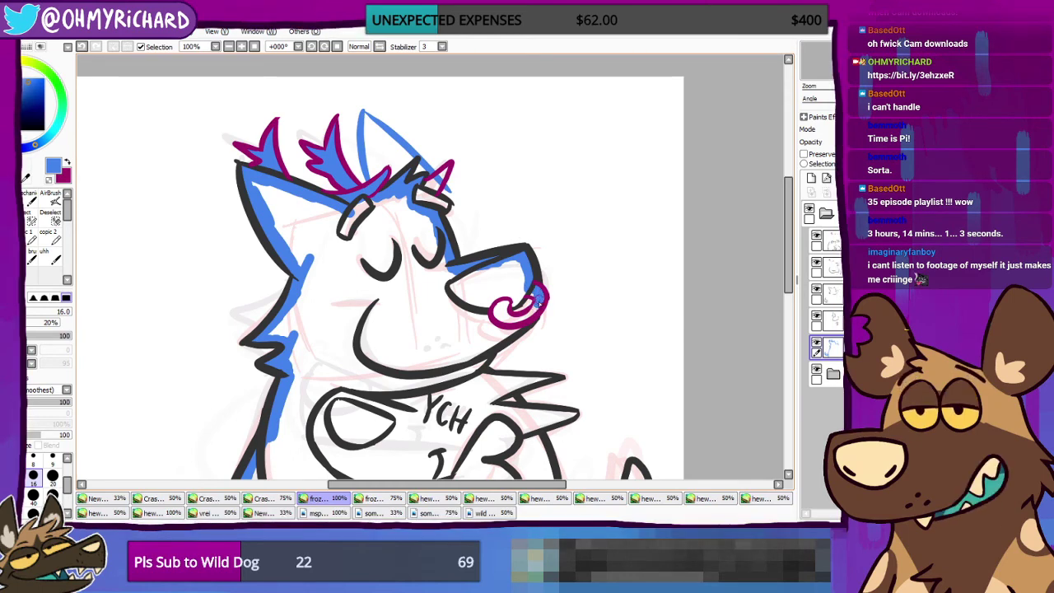
Step: Continue the blue border along the underside of the jaw and into the upper fur spike on the chest
{"action": "left_click", "coordinate": [505, 331]}
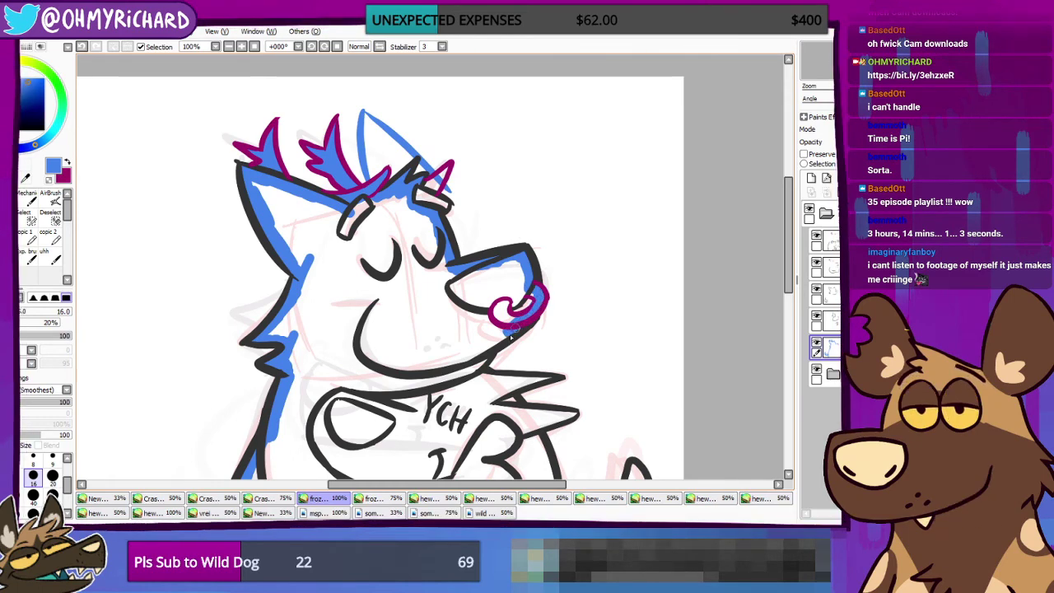
{"action": "left_click_drag", "start_coordinate": [489, 345], "coordinate": [480, 359]}
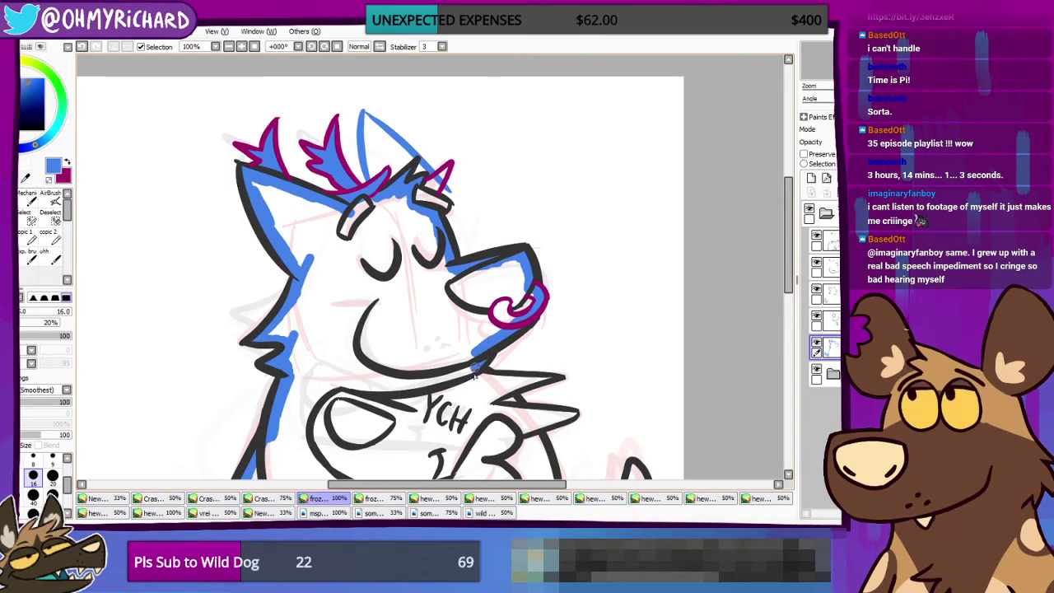
{"action": "left_click_drag", "start_coordinate": [475, 368], "coordinate": [472, 383]}
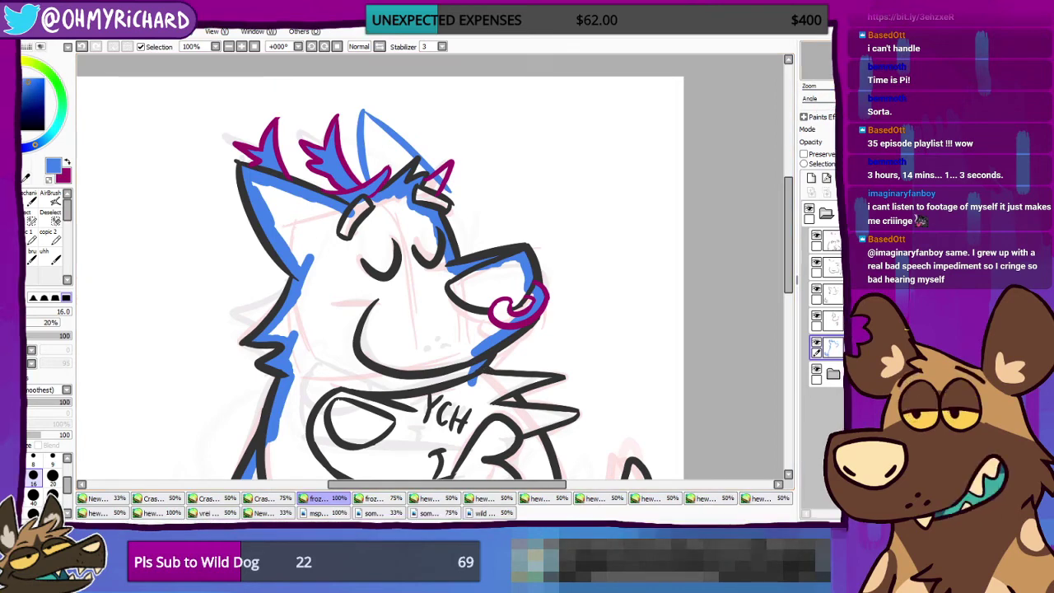
{"action": "mouse_move", "coordinate": [535, 377]}
{"action": "left_mouse_down"}
{"action": "mouse_move", "coordinate": [474, 163]}
{"action": "mouse_move", "coordinate": [483, 166]}
{"action": "mouse_move", "coordinate": [450, 165]}
{"action": "left_mouse_up"}
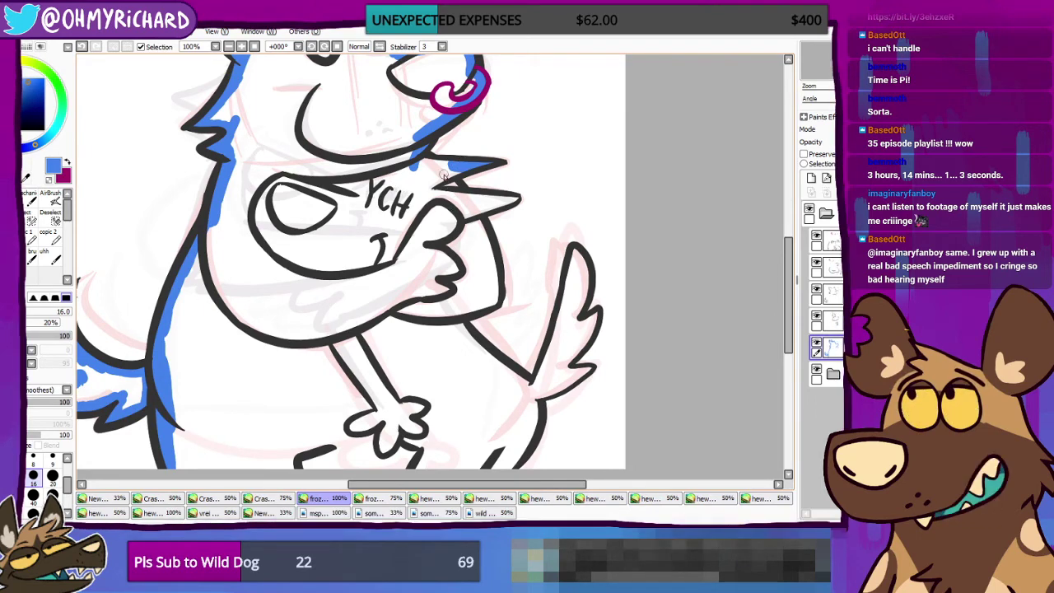
{"action": "left_click_drag", "start_coordinate": [452, 165], "coordinate": [444, 165]}
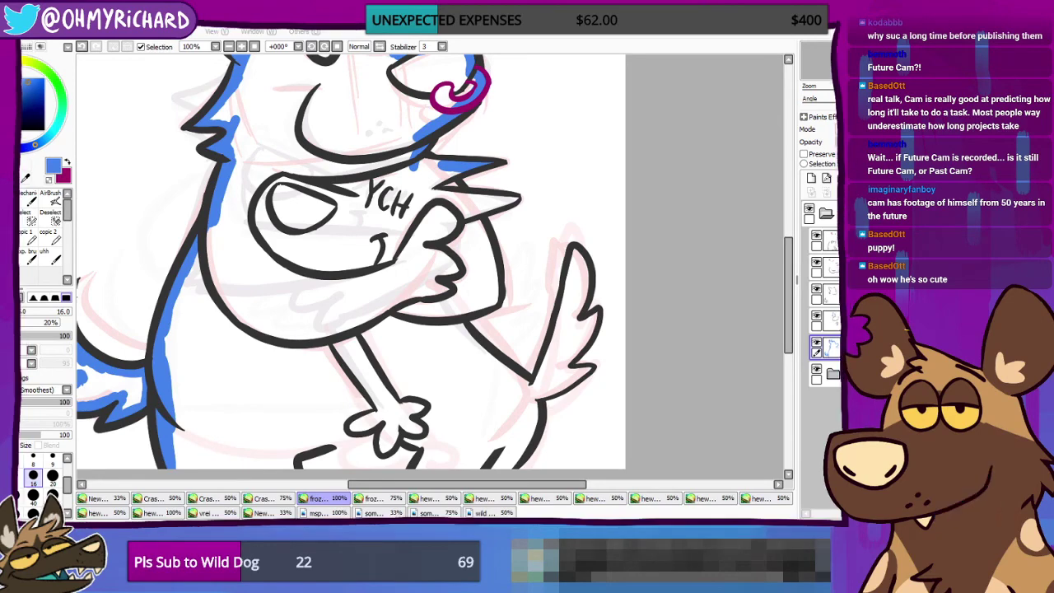
Step: Switch to the video schedule spreadsheet and review the posted entries from January 2021 onward with their dates and statuses
{"action": "key", "text": "alt+Tab"}
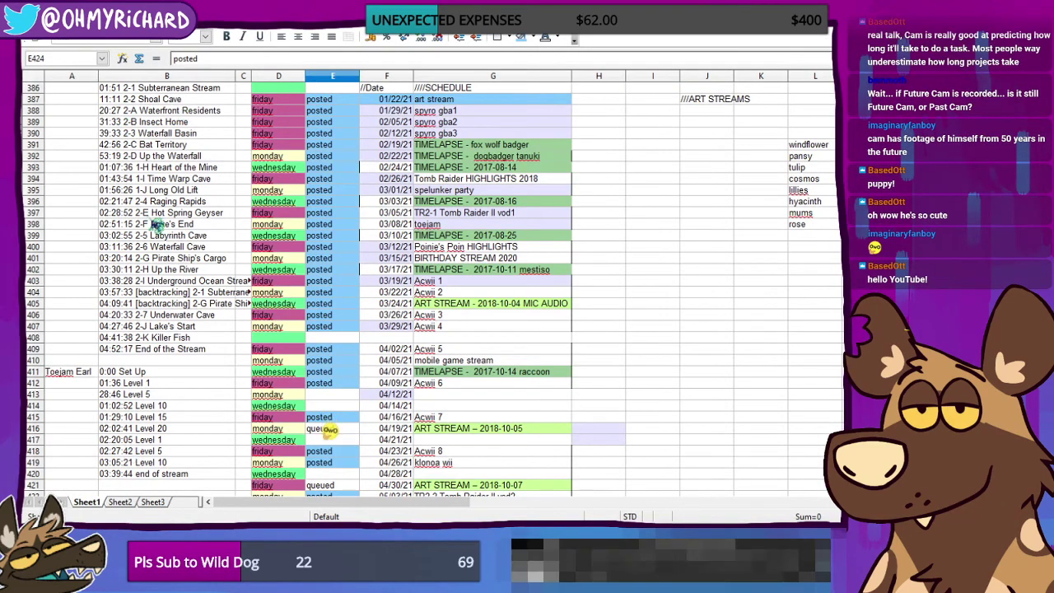
{"action": "left_click", "coordinate": [194, 111]}
{"action": "left_click", "coordinate": [189, 179]}
{"action": "left_click", "coordinate": [169, 359]}
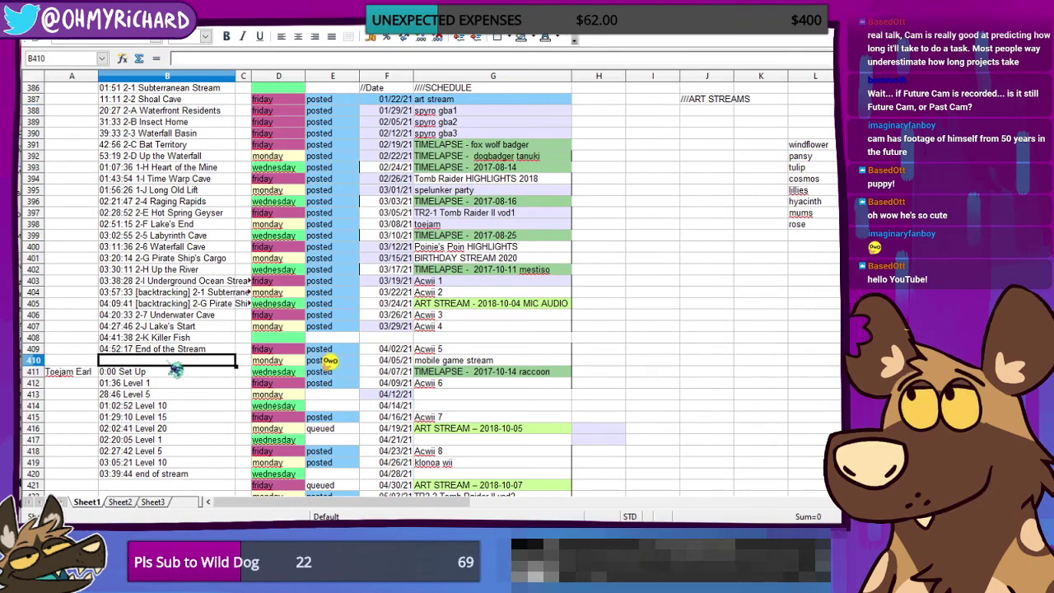
{"action": "left_click", "coordinate": [461, 111]}
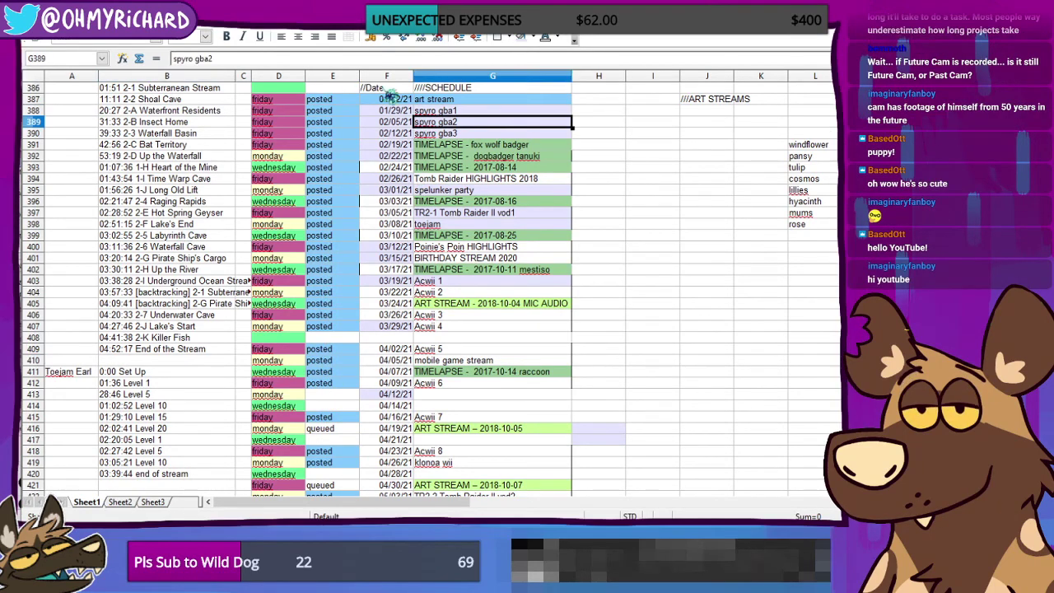
{"action": "left_click", "coordinate": [461, 89]}
{"action": "left_click", "coordinate": [340, 212]}
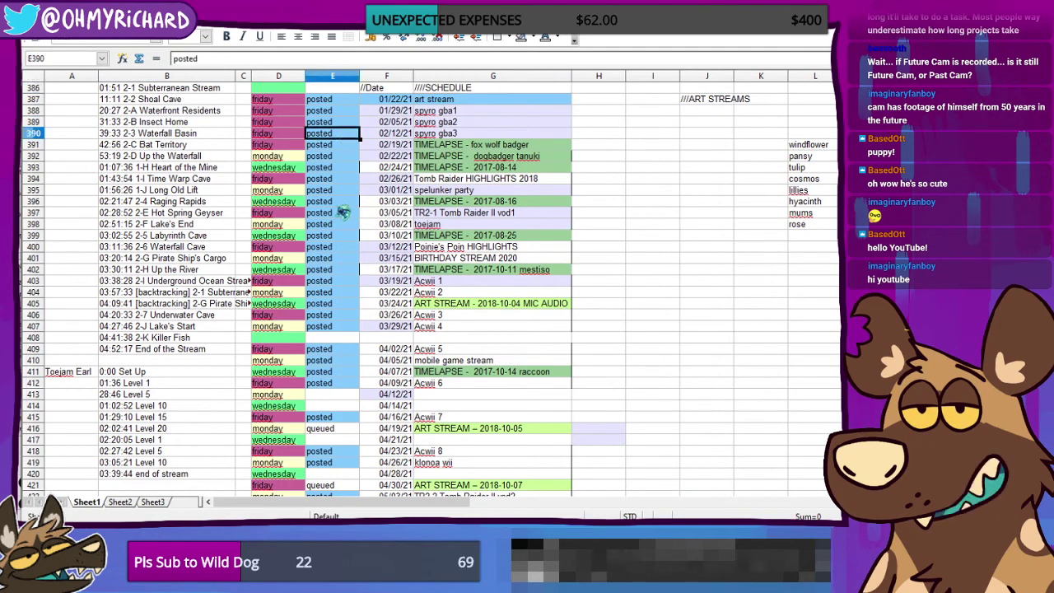
{"action": "left_click", "coordinate": [336, 293]}
{"action": "left_click", "coordinate": [333, 326]}
{"action": "scroll", "coordinate": [336, 330], "scroll_direction": "down", "scroll_amount": 10}
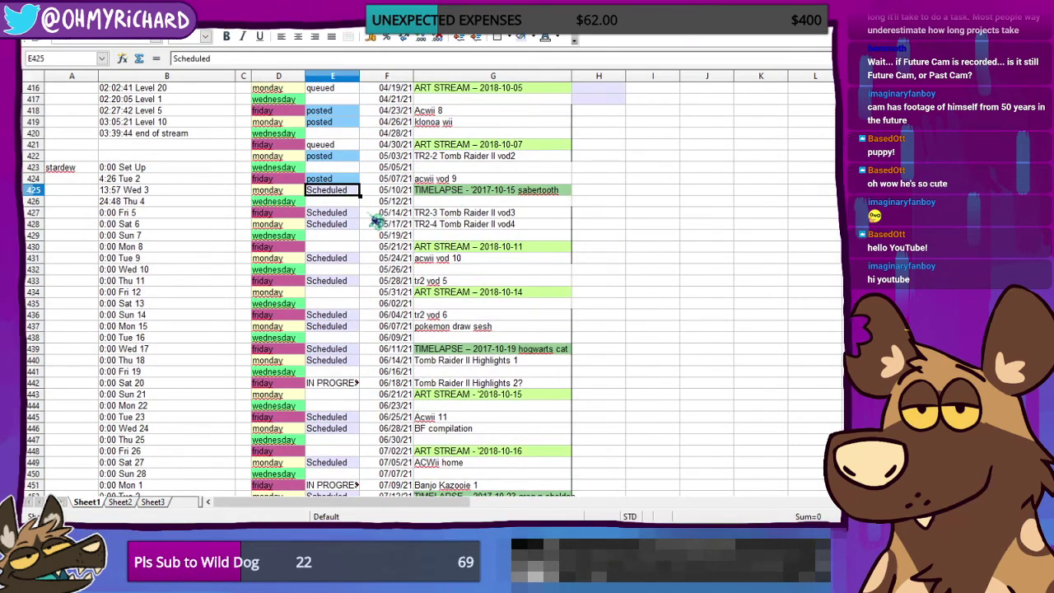
Step: Examine the May and June 2021 schedule entries, comparing the art streams, timelapses and game videos with their status cells
{"action": "left_click", "coordinate": [464, 248]}
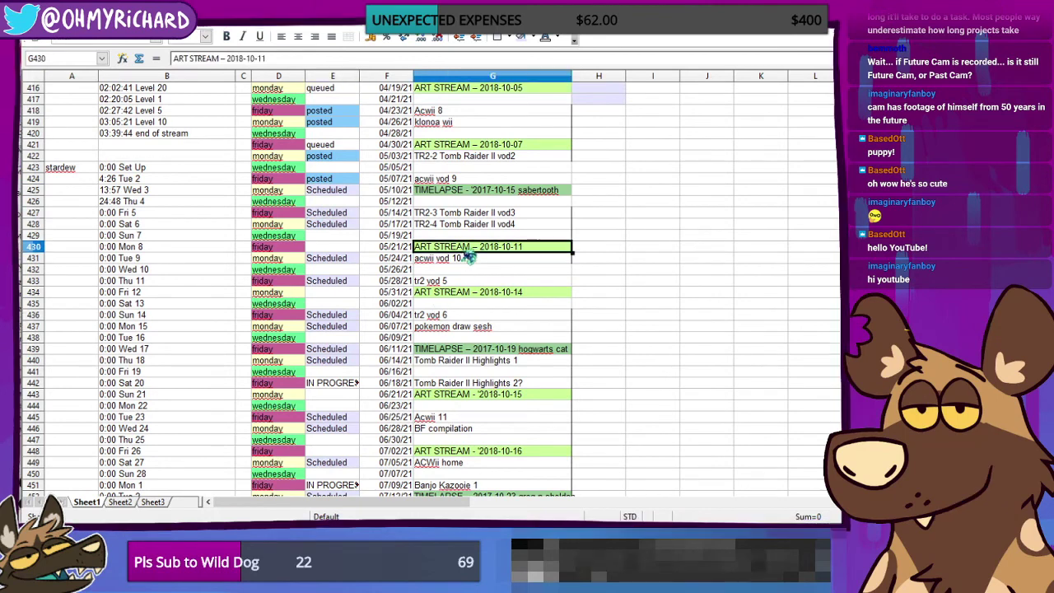
{"action": "left_click", "coordinate": [465, 292]}
{"action": "left_click", "coordinate": [347, 296]}
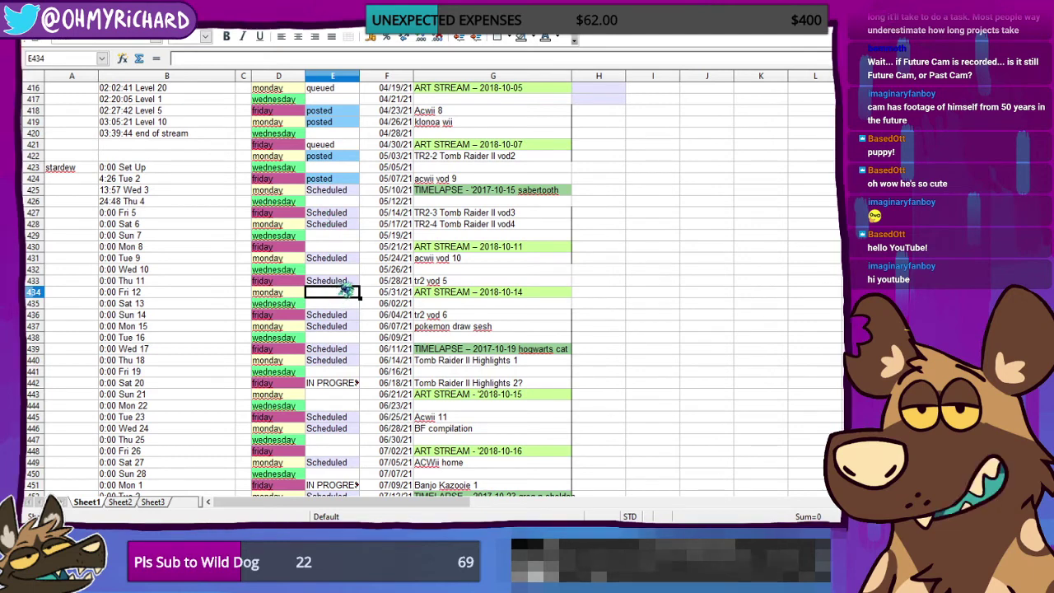
{"action": "left_click", "coordinate": [335, 239]}
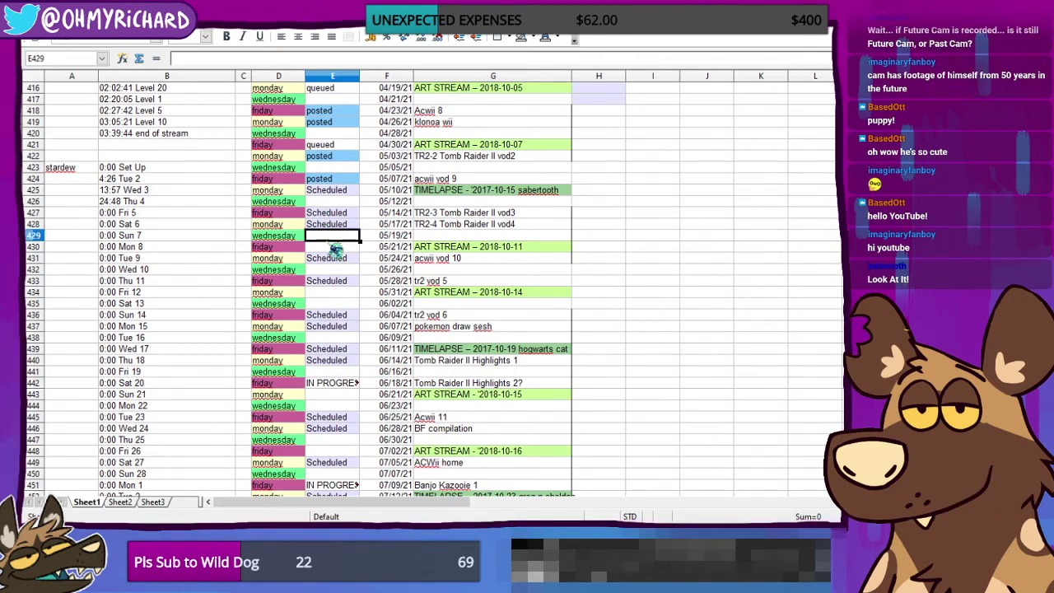
{"action": "left_click", "coordinate": [469, 249]}
{"action": "left_click", "coordinate": [347, 271]}
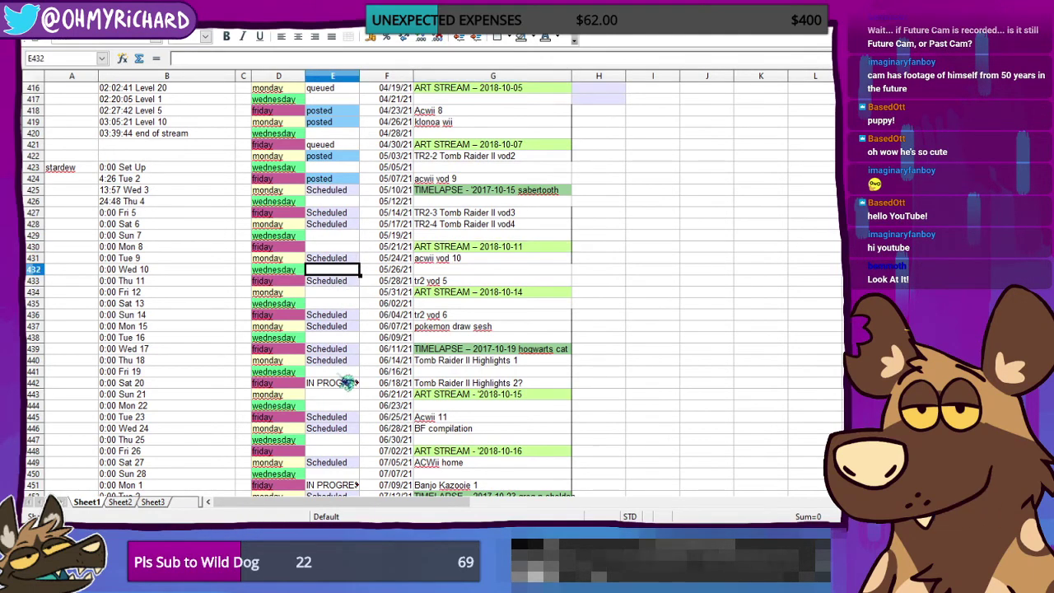
{"action": "scroll", "coordinate": [346, 386], "scroll_direction": "down", "scroll_amount": 3}
{"action": "left_click", "coordinate": [333, 223]}
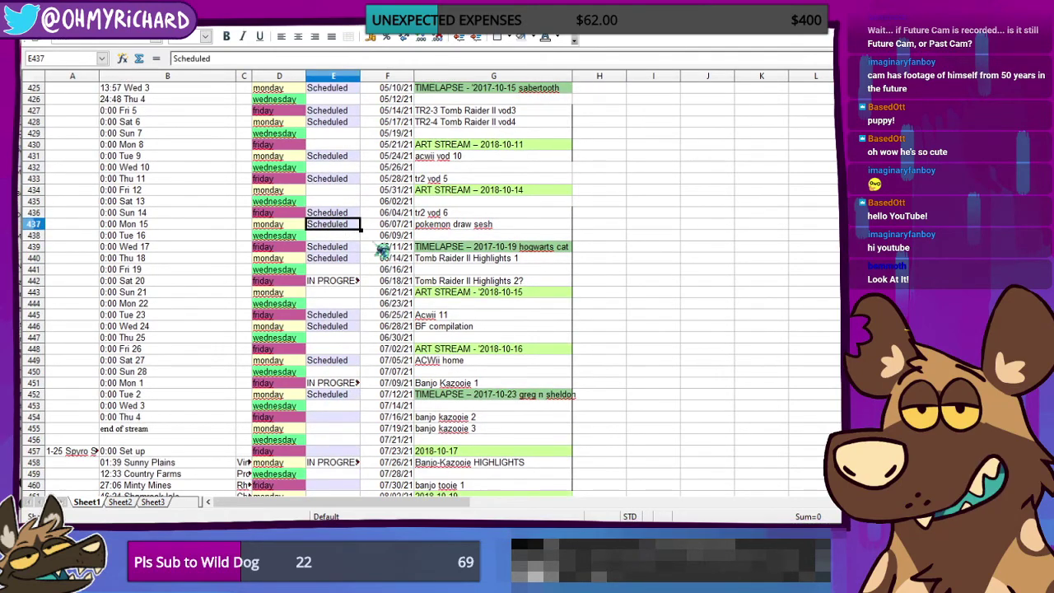
{"action": "left_click", "coordinate": [444, 225]}
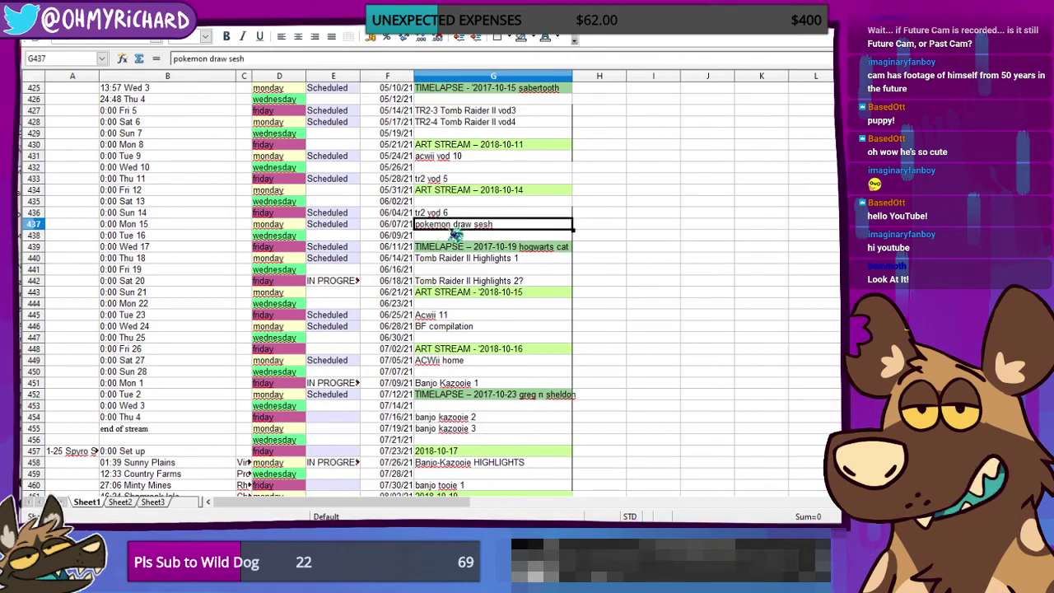
{"action": "left_click", "coordinate": [335, 225]}
{"action": "left_click", "coordinate": [489, 247]}
{"action": "left_click", "coordinate": [487, 257]}
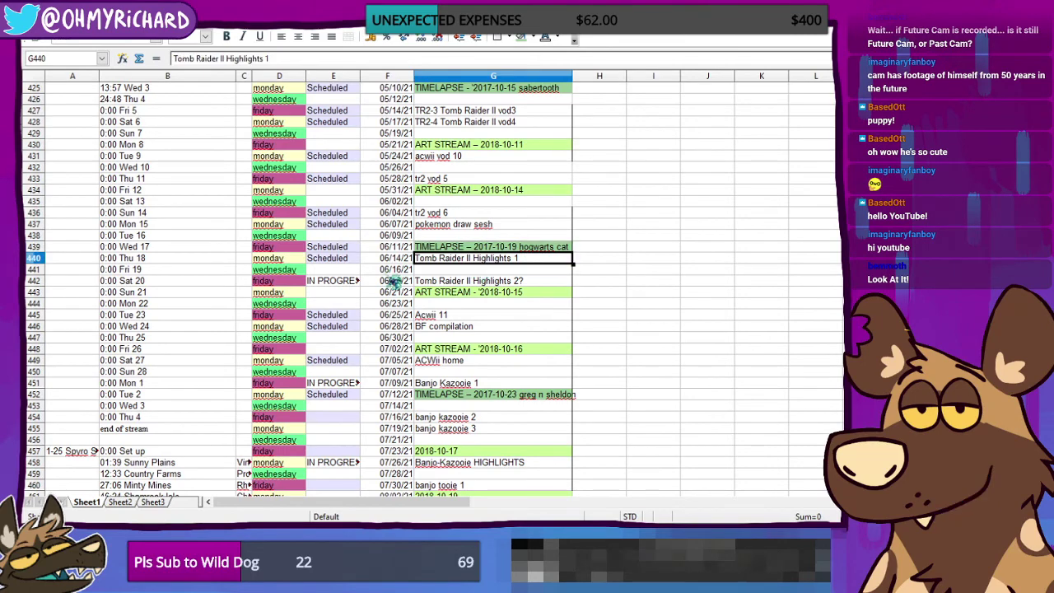
Step: Review the schedule from summer to autumn 2021, checking the ratchet clank vod1 entry and its date
{"action": "scroll", "coordinate": [393, 284], "scroll_direction": "down", "scroll_amount": 4}
{"action": "scroll", "coordinate": [395, 292], "scroll_direction": "down", "scroll_amount": 4}
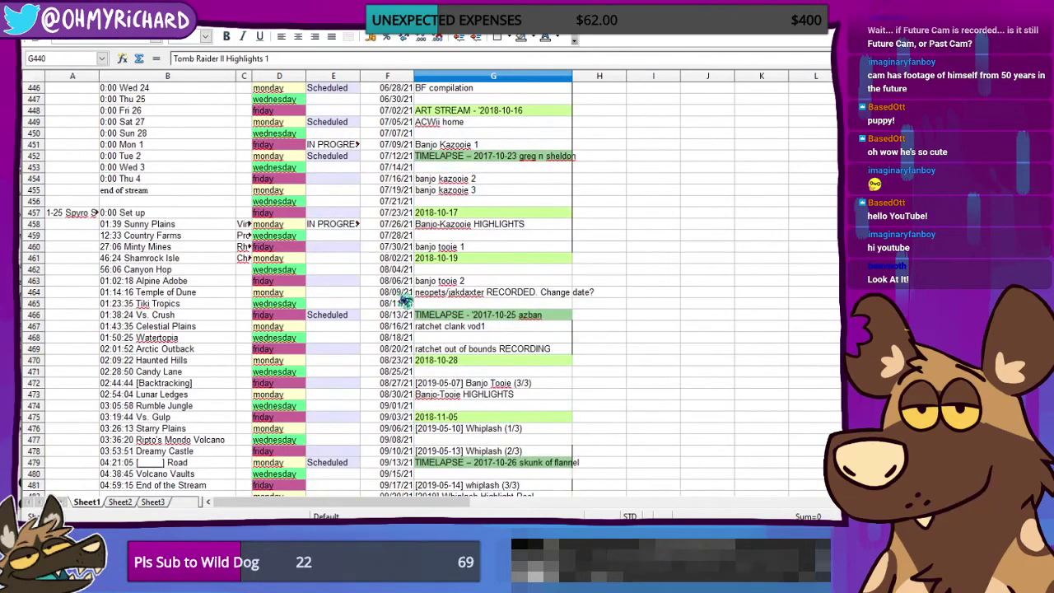
{"action": "scroll", "coordinate": [406, 301], "scroll_direction": "down", "scroll_amount": 1}
{"action": "left_click", "coordinate": [465, 294]}
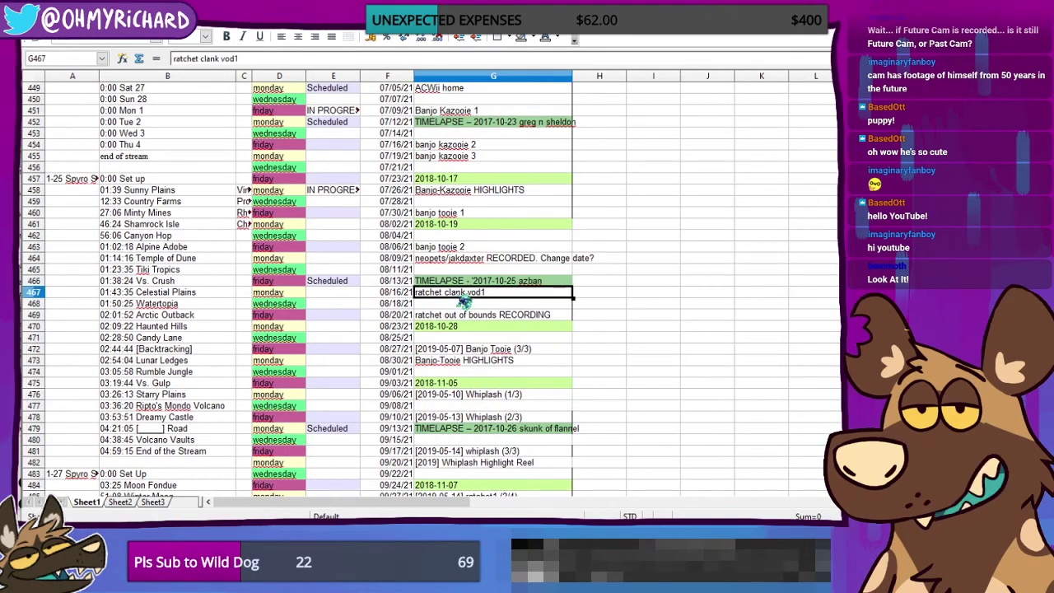
{"action": "left_click", "coordinate": [403, 296]}
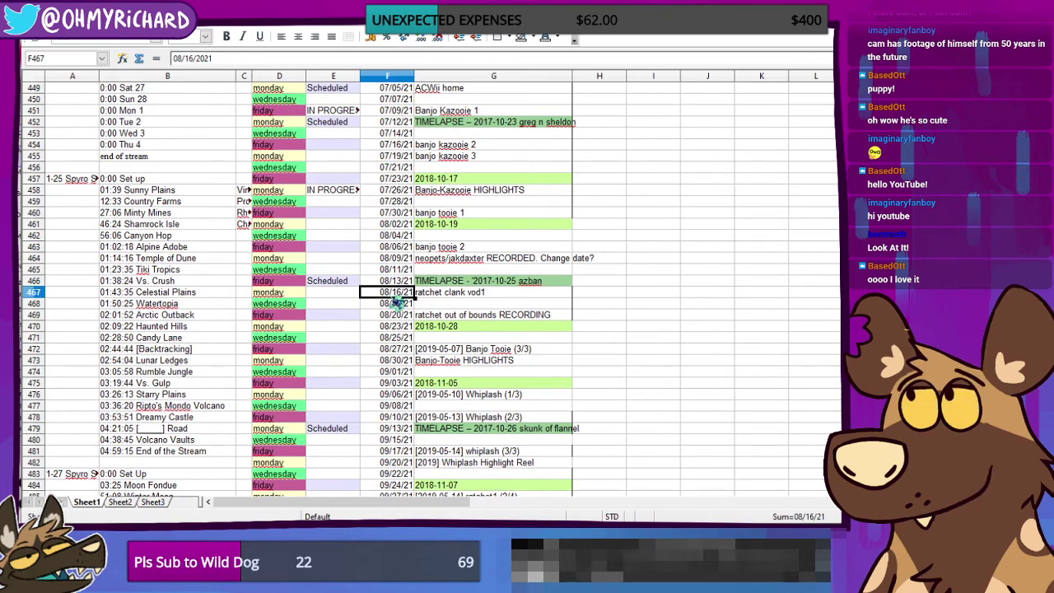
{"action": "scroll", "coordinate": [452, 303], "scroll_direction": "down", "scroll_amount": 4}
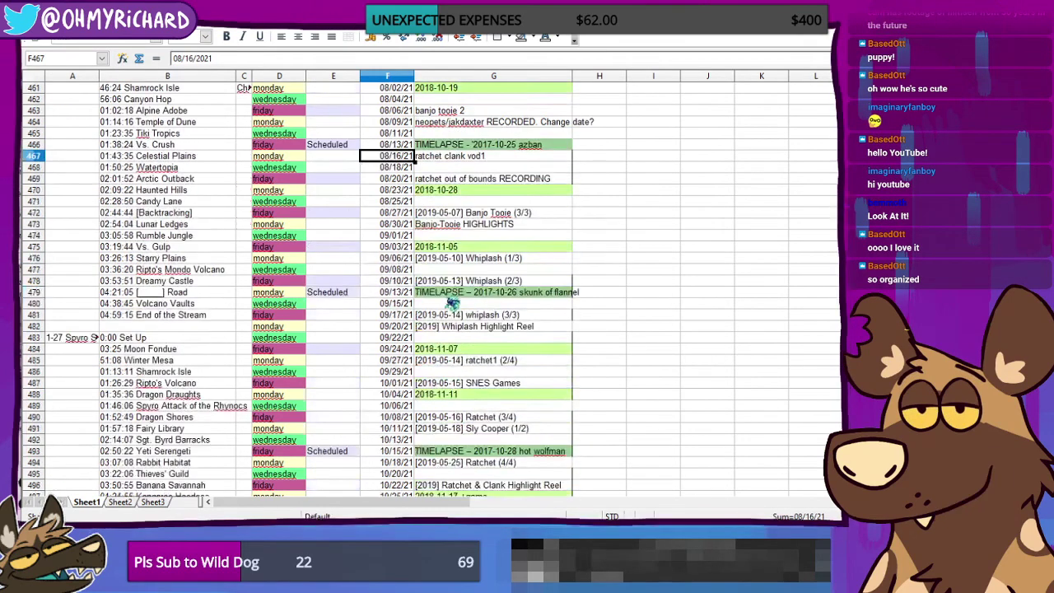
{"action": "scroll", "coordinate": [428, 308], "scroll_direction": "up", "scroll_amount": 4}
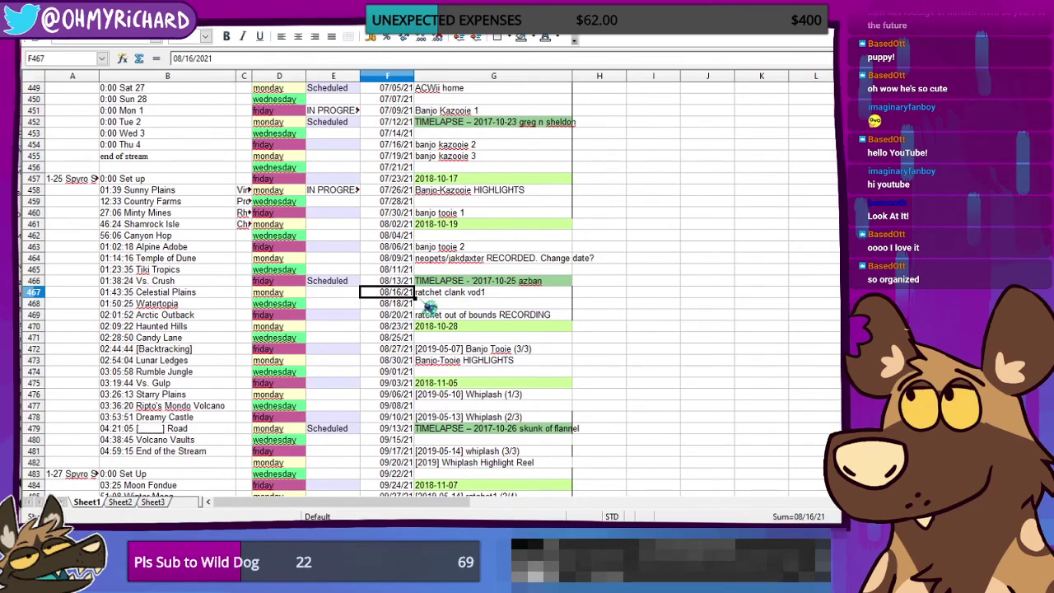
{"action": "scroll", "coordinate": [430, 306], "scroll_direction": "down", "scroll_amount": 3}
{"action": "scroll", "coordinate": [430, 308], "scroll_direction": "up", "scroll_amount": 13}
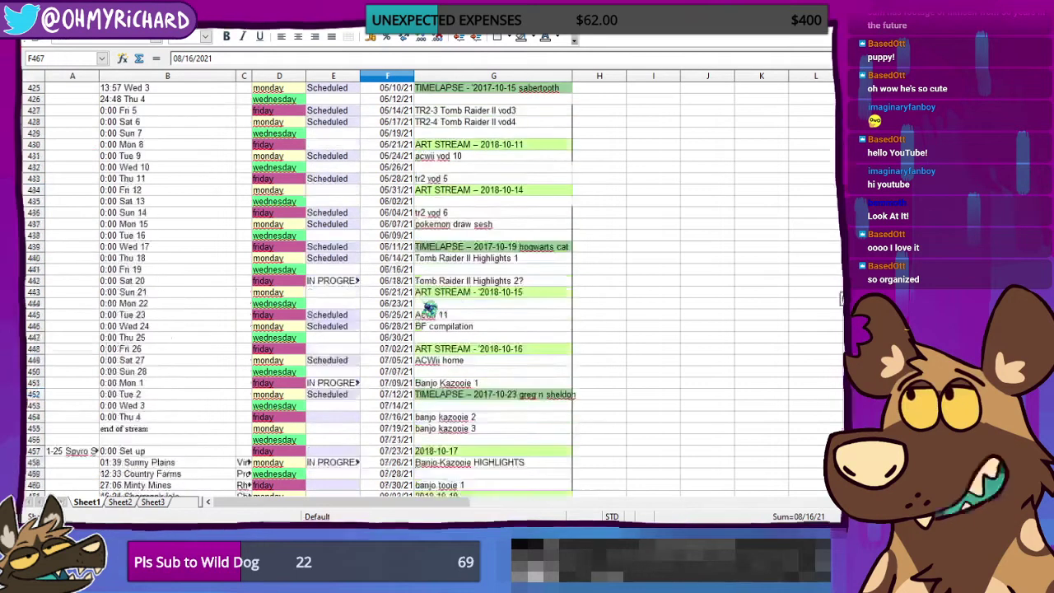
{"action": "scroll", "coordinate": [428, 307], "scroll_direction": "down", "scroll_amount": 9}
{"action": "scroll", "coordinate": [428, 307], "scroll_direction": "down", "scroll_amount": 4}
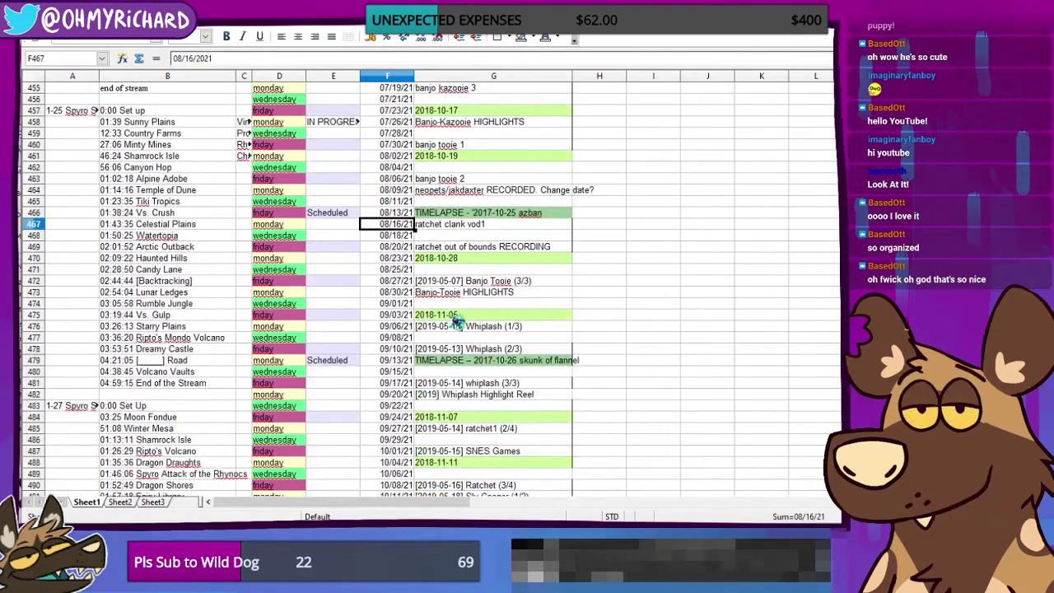
Step: Look through the 2022 and 2023 schedule down to the undated entries, including the [2020-12-16] Ape Escape (1/2) entry
{"action": "scroll", "coordinate": [445, 317], "scroll_direction": "down", "scroll_amount": 11}
{"action": "scroll", "coordinate": [457, 322], "scroll_direction": "down", "scroll_amount": 20}
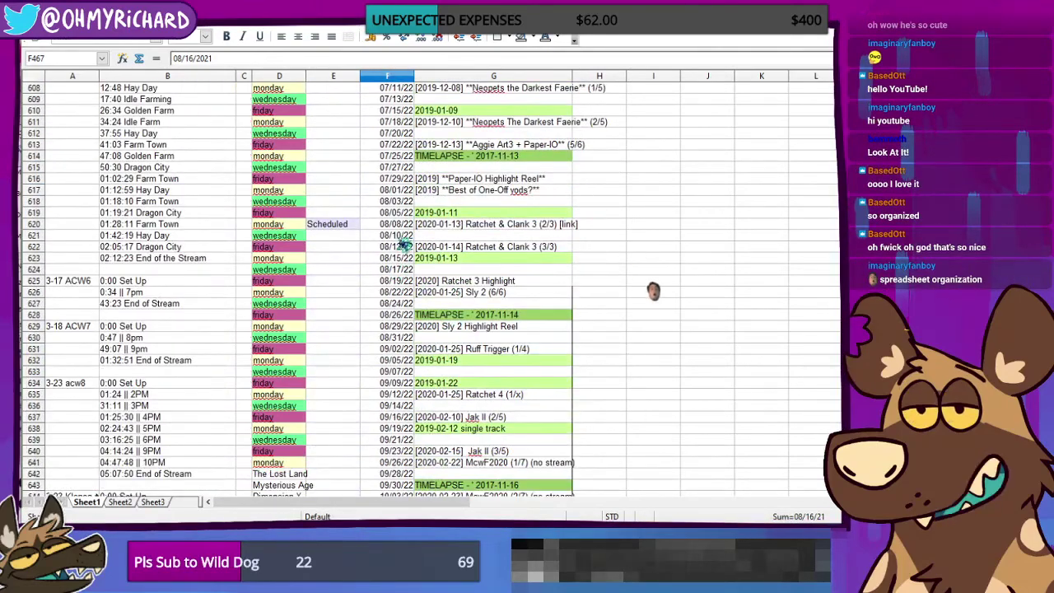
{"action": "scroll", "coordinate": [422, 339], "scroll_direction": "down", "scroll_amount": 13}
{"action": "scroll", "coordinate": [421, 338], "scroll_direction": "down", "scroll_amount": 13}
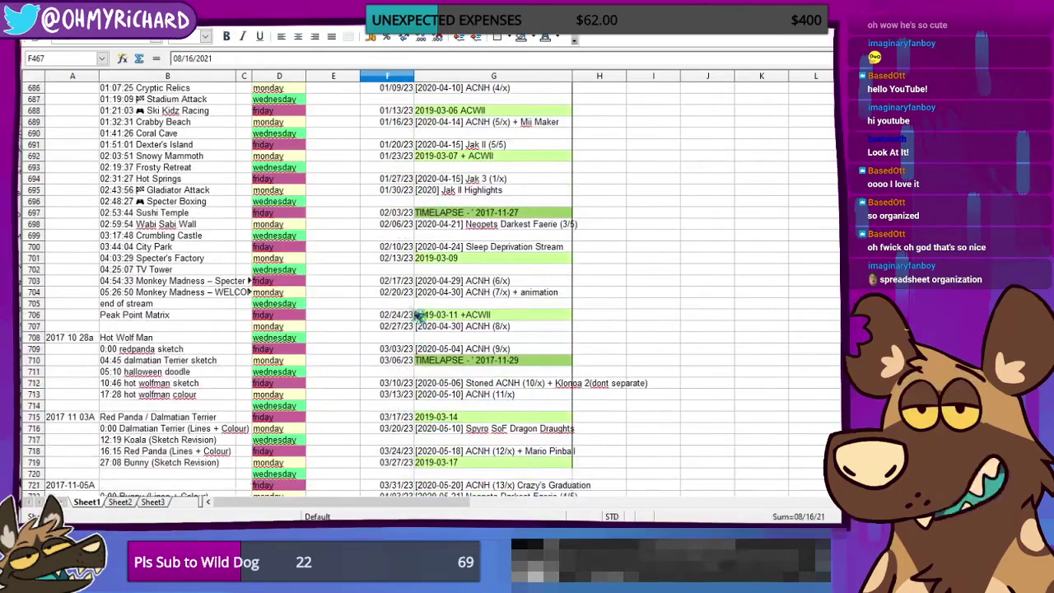
{"action": "scroll", "coordinate": [418, 348], "scroll_direction": "down", "scroll_amount": 17}
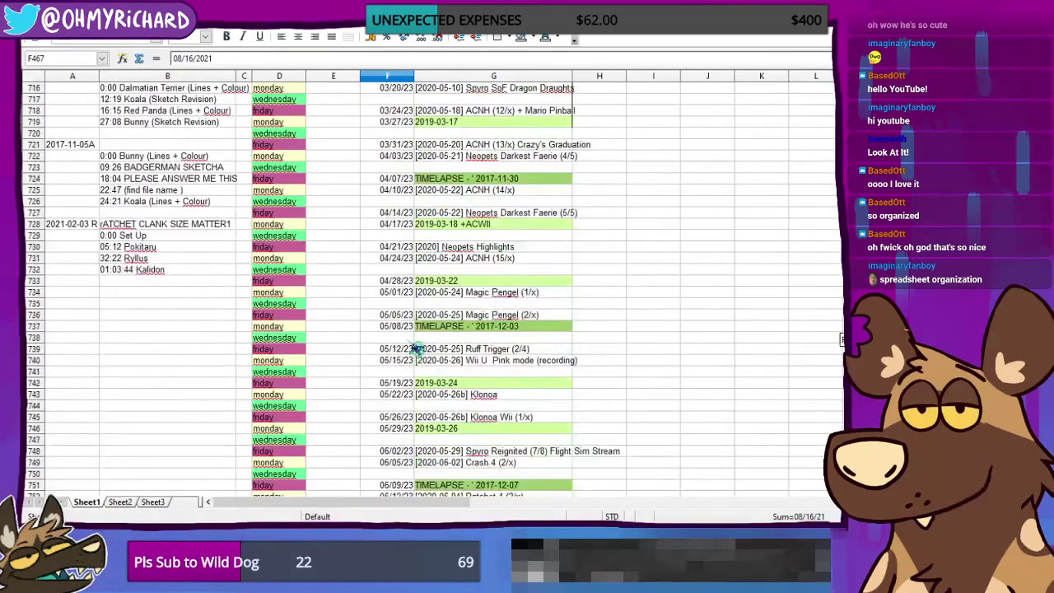
{"action": "scroll", "coordinate": [418, 348], "scroll_direction": "down", "scroll_amount": 20}
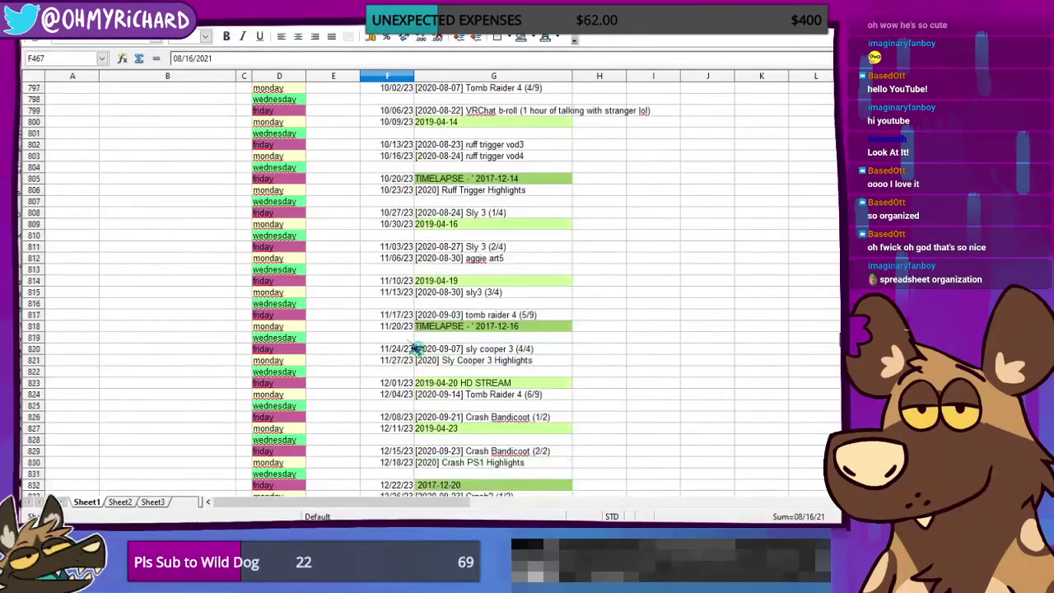
{"action": "scroll", "coordinate": [418, 349], "scroll_direction": "down", "scroll_amount": 13}
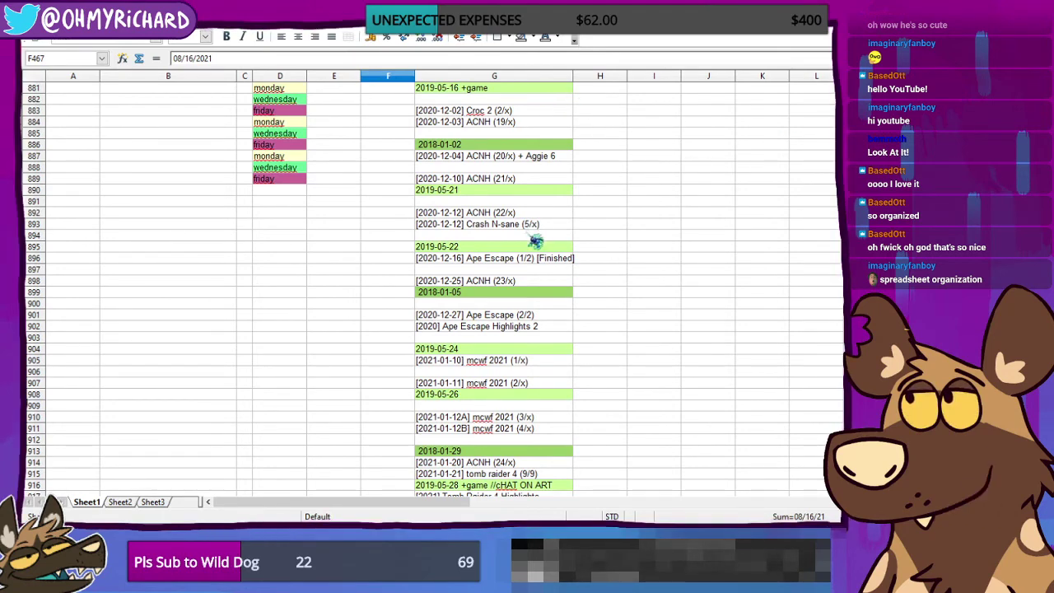
{"action": "scroll", "coordinate": [535, 257], "scroll_direction": "down", "scroll_amount": 1}
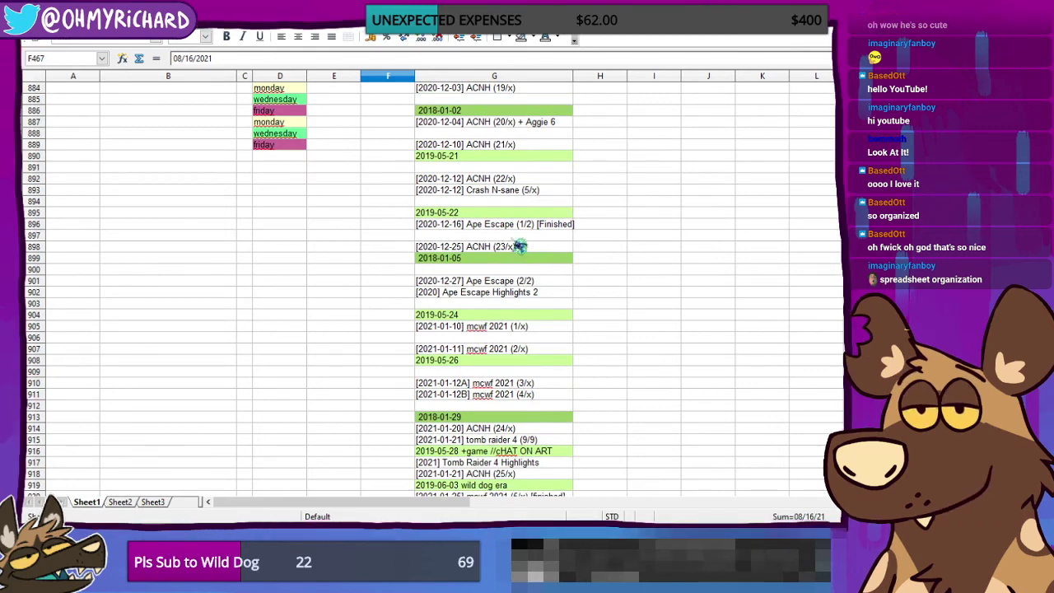
{"action": "left_click", "coordinate": [508, 228]}
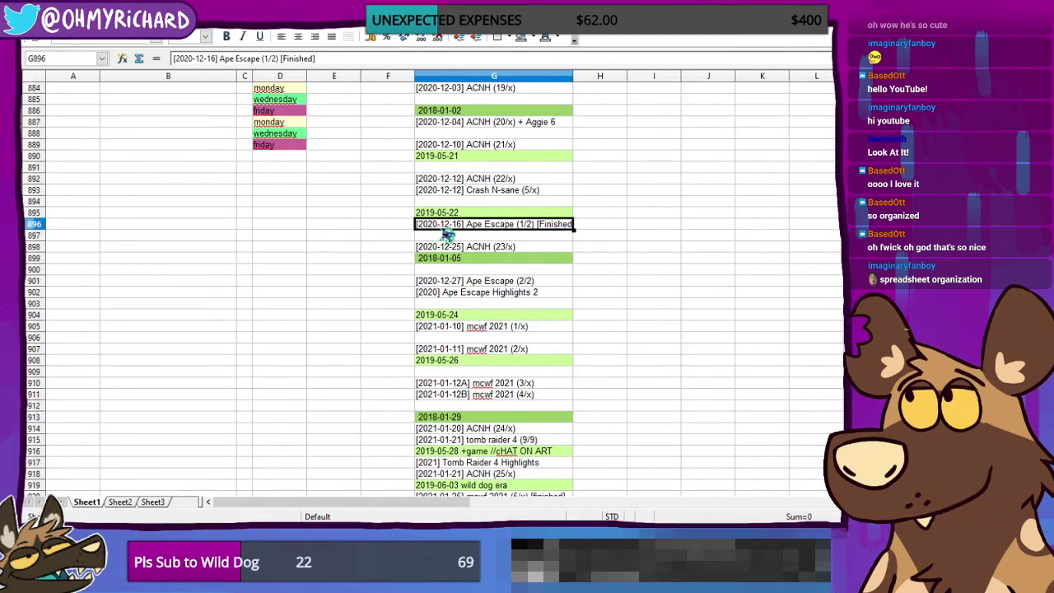
Step: Review the schedule rows around March 2024 and the undated entries down to 2019-06-09, including Ratchet & Clank Size Matters vod1
{"action": "scroll", "coordinate": [453, 247], "scroll_direction": "up", "scroll_amount": 10}
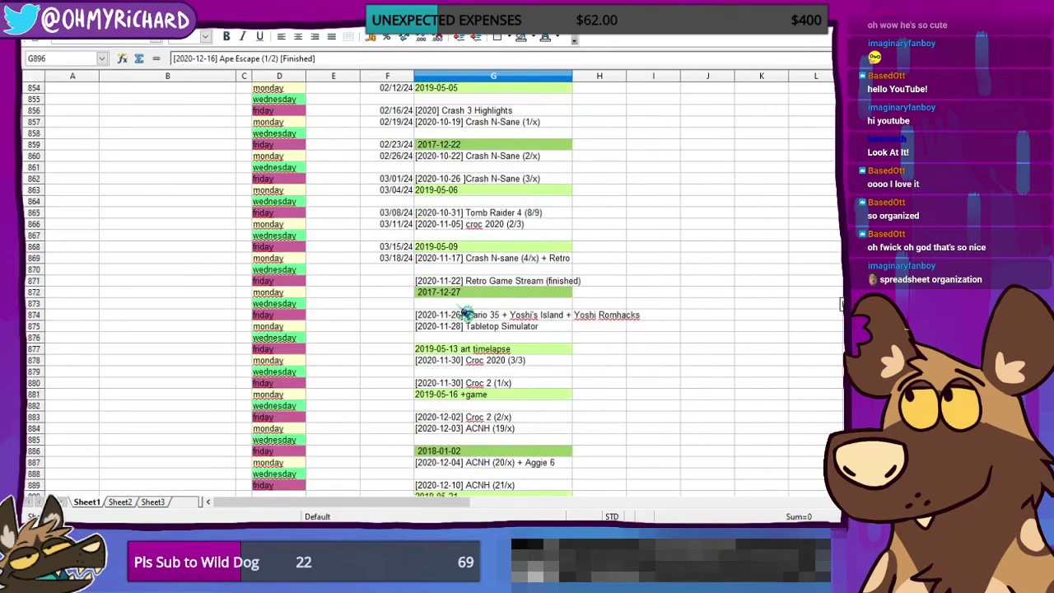
{"action": "scroll", "coordinate": [401, 273], "scroll_direction": "down", "scroll_amount": 4}
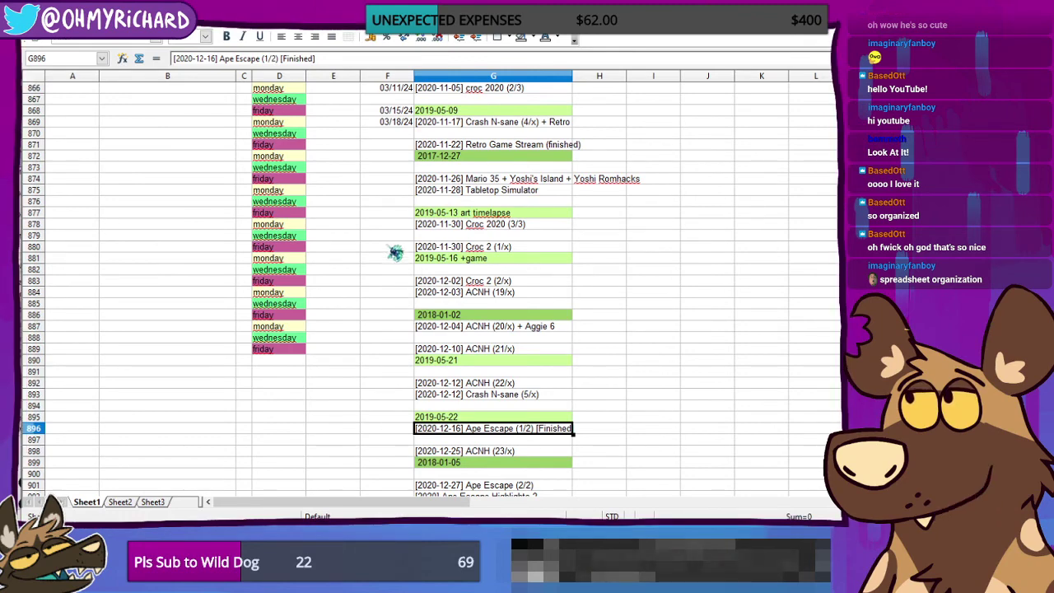
{"action": "left_click", "coordinate": [399, 158]}
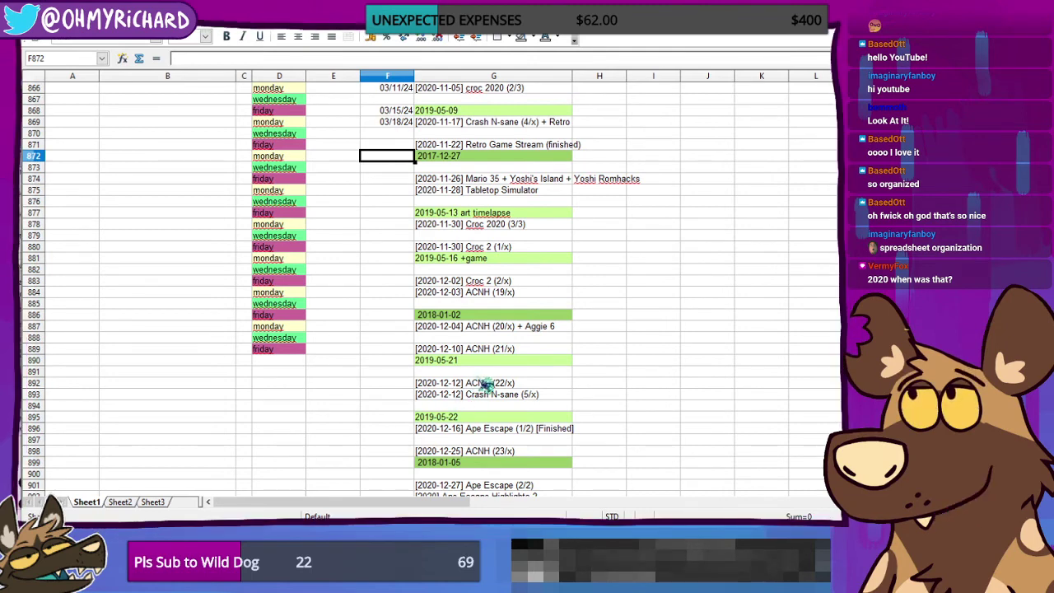
{"action": "scroll", "coordinate": [485, 383], "scroll_direction": "down", "scroll_amount": 11}
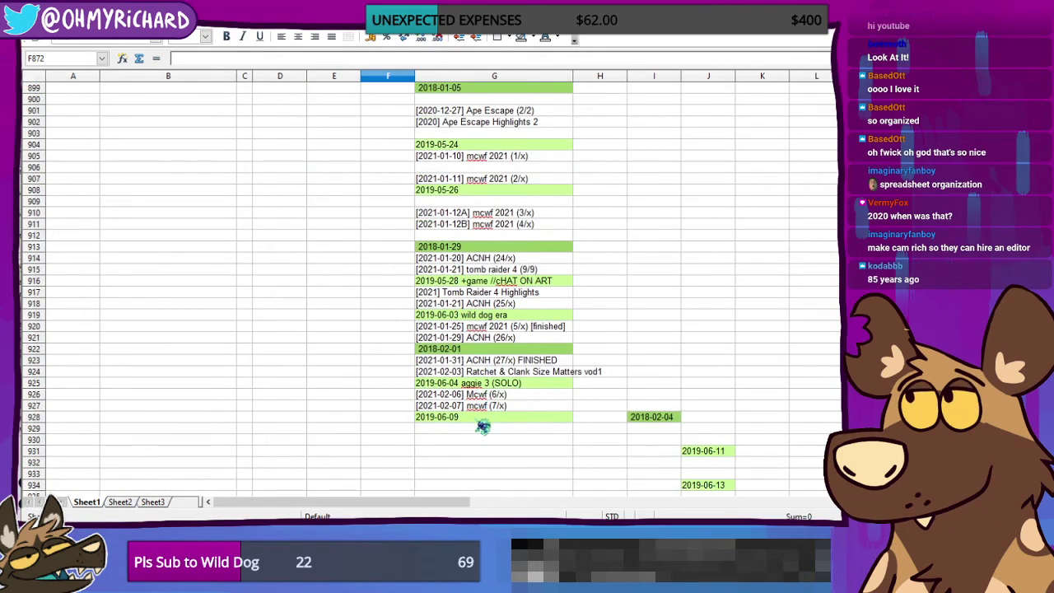
{"action": "left_click", "coordinate": [477, 417]}
{"action": "left_click", "coordinate": [478, 405]}
{"action": "left_click", "coordinate": [481, 372]}
{"action": "scroll", "coordinate": [486, 379], "scroll_direction": "up", "scroll_amount": 13}
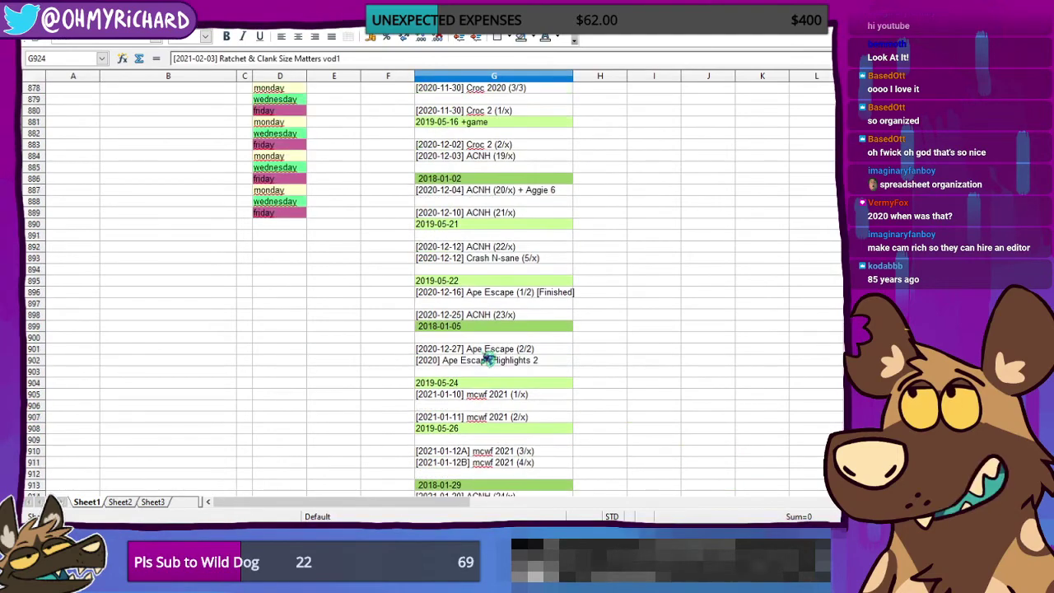
{"action": "left_click", "coordinate": [406, 191]}
{"action": "double_click", "coordinate": [403, 168]}
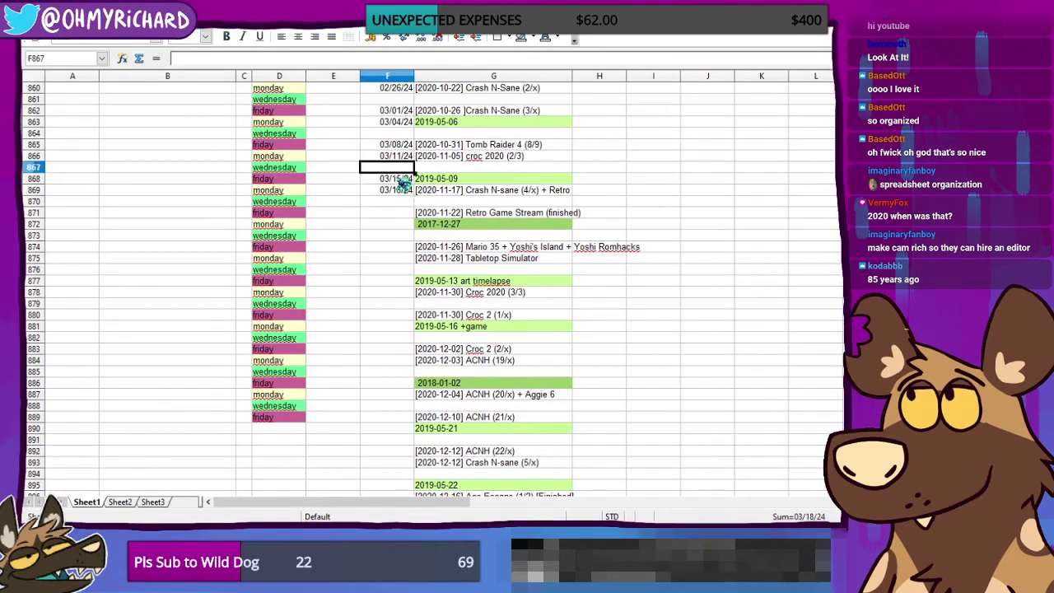
Step: Look back through the 2023 and 2022 schedule to the spring and summer 2021 entries
{"action": "scroll", "coordinate": [409, 317], "scroll_direction": "up", "scroll_amount": 8}
{"action": "scroll", "coordinate": [409, 317], "scroll_direction": "up", "scroll_amount": 20}
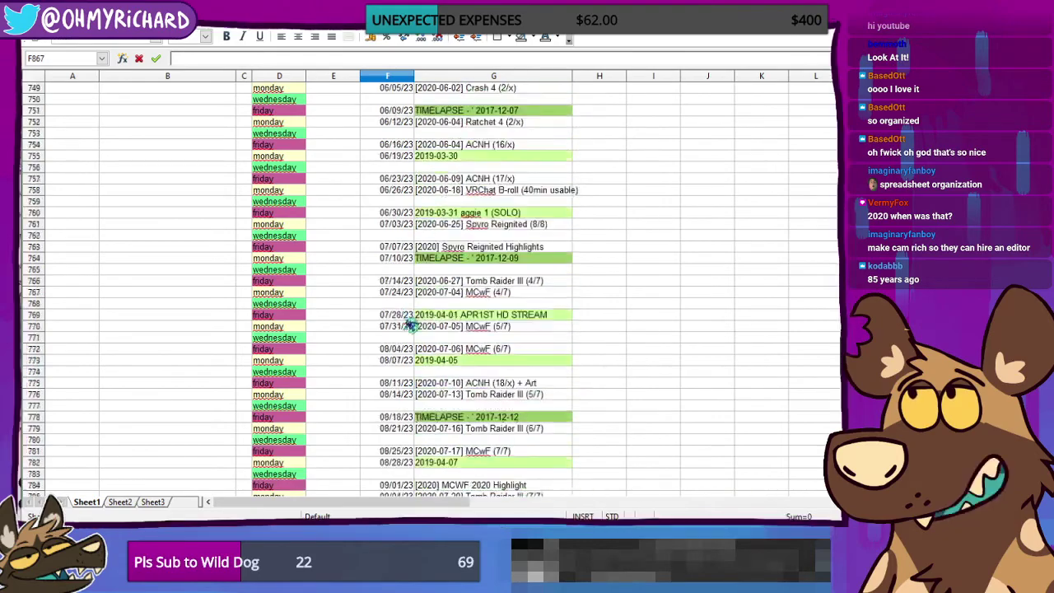
{"action": "scroll", "coordinate": [409, 328], "scroll_direction": "up", "scroll_amount": 20}
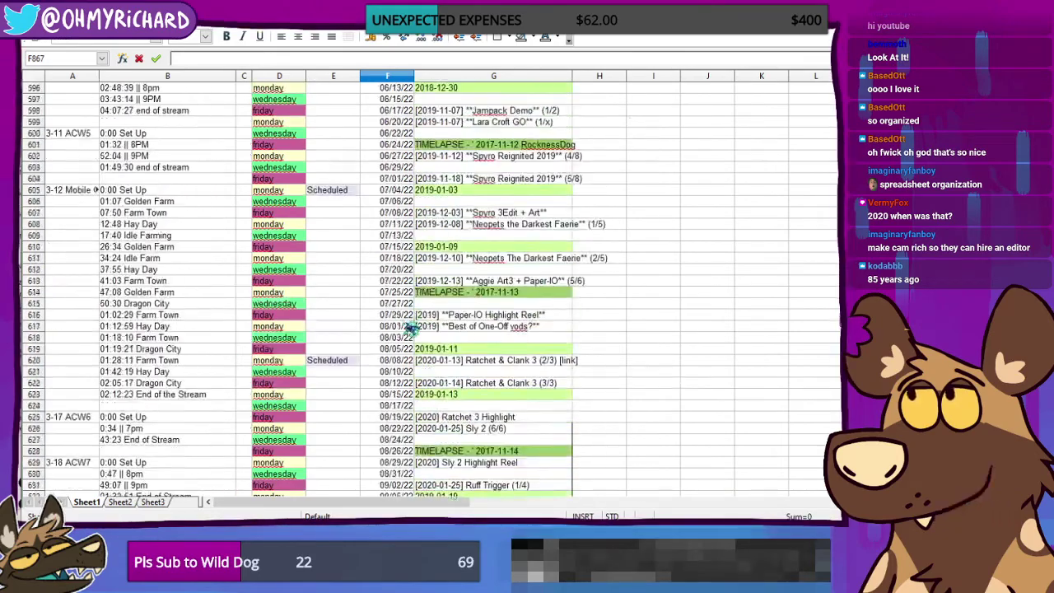
{"action": "scroll", "coordinate": [409, 328], "scroll_direction": "up", "scroll_amount": 20}
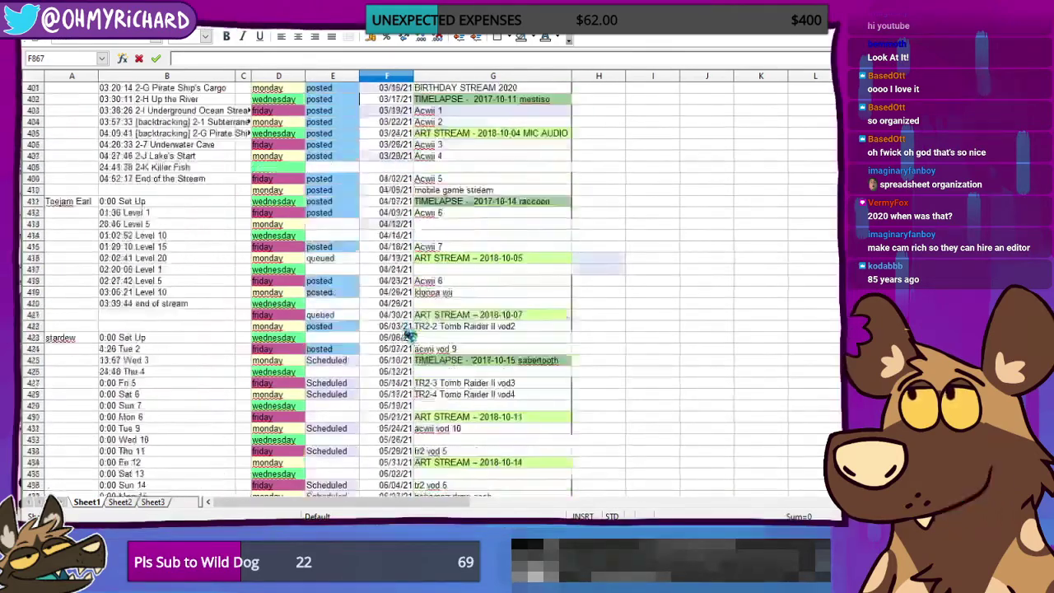
{"action": "scroll", "coordinate": [409, 334], "scroll_direction": "down", "scroll_amount": 20}
{"action": "scroll", "coordinate": [409, 335], "scroll_direction": "down", "scroll_amount": 9}
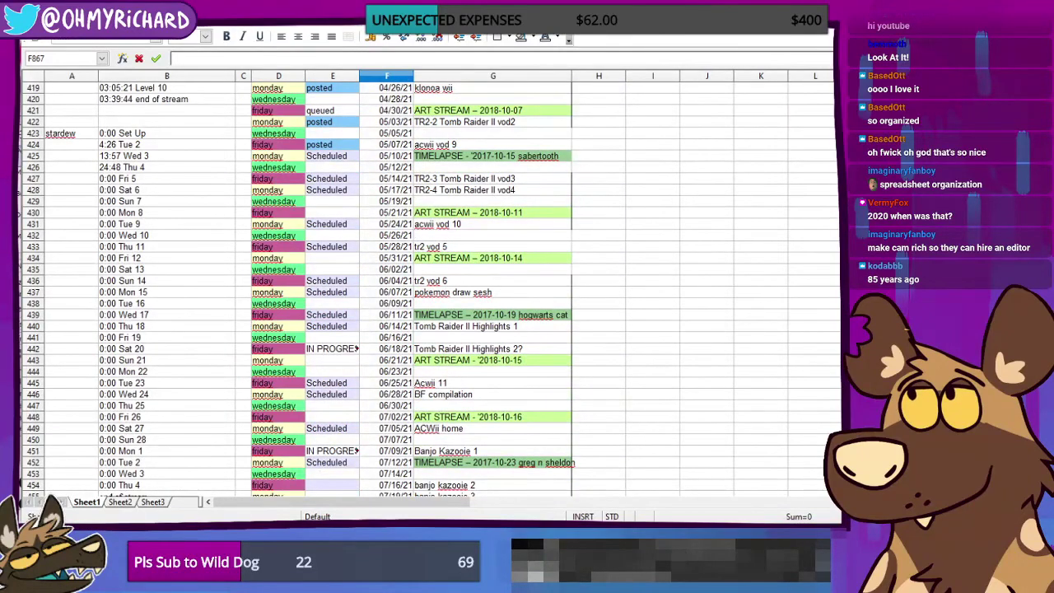
Step: Switch back to the canine drawing in PaintTool SAI and paint blue inside the two chest fur tufts below the chin
{"action": "key", "text": "alt+Tab"}
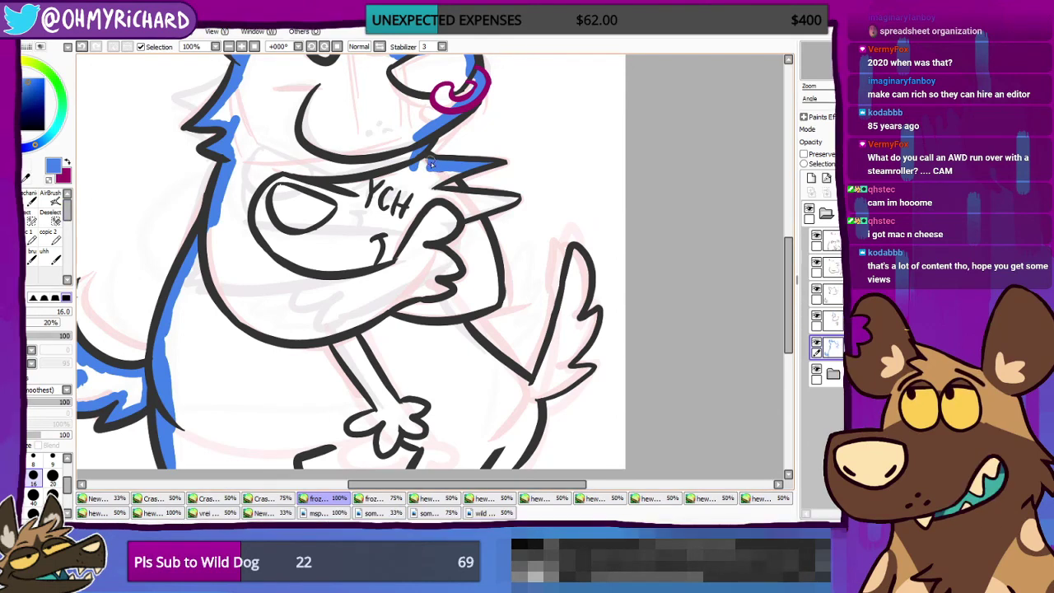
{"action": "left_click_drag", "start_coordinate": [464, 174], "coordinate": [440, 174]}
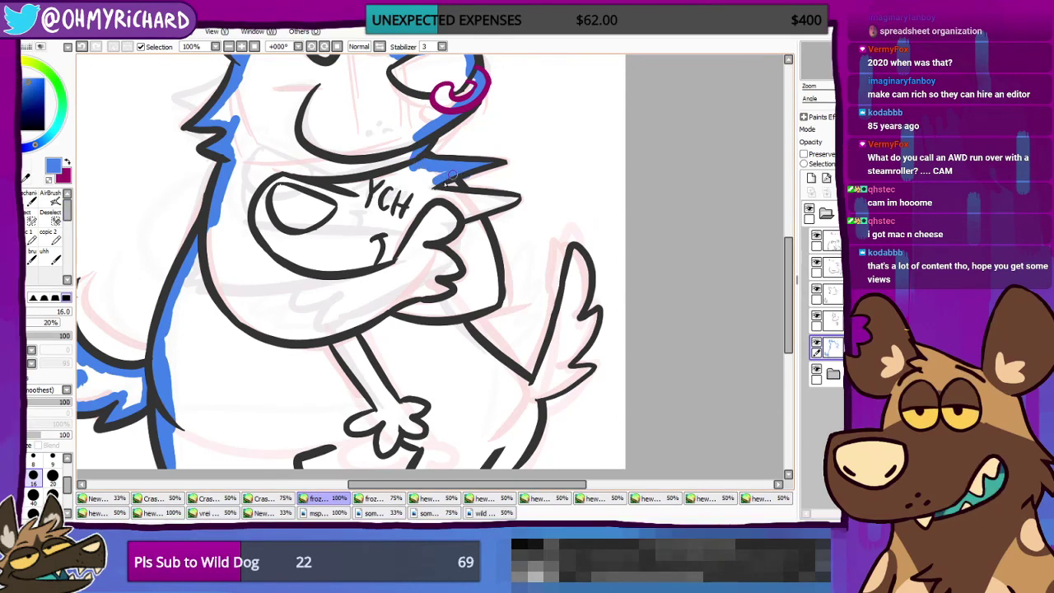
{"action": "key", "text": "e"}
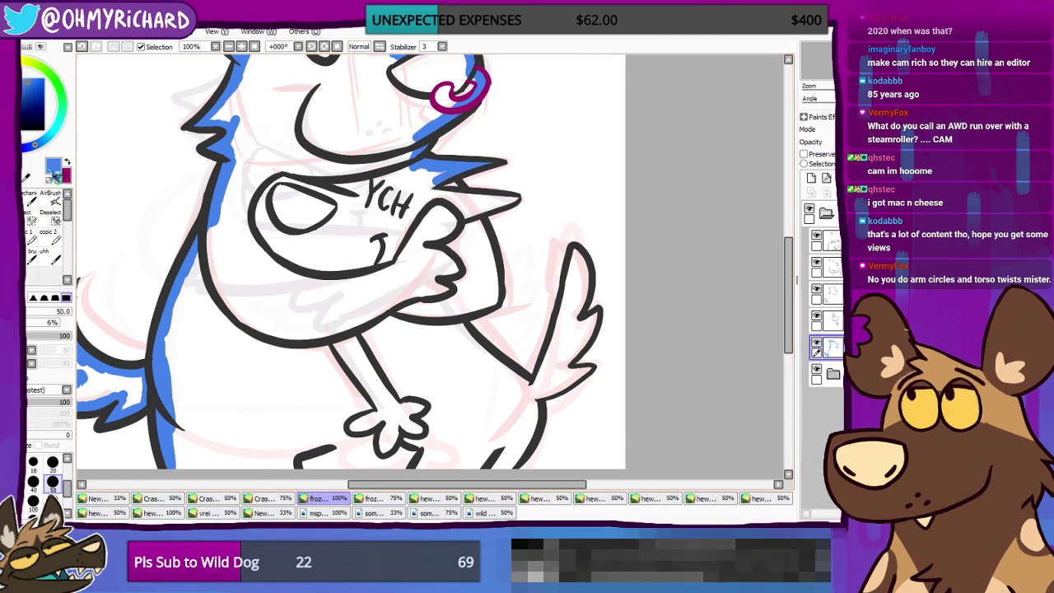
{"action": "key", "text": "n"}
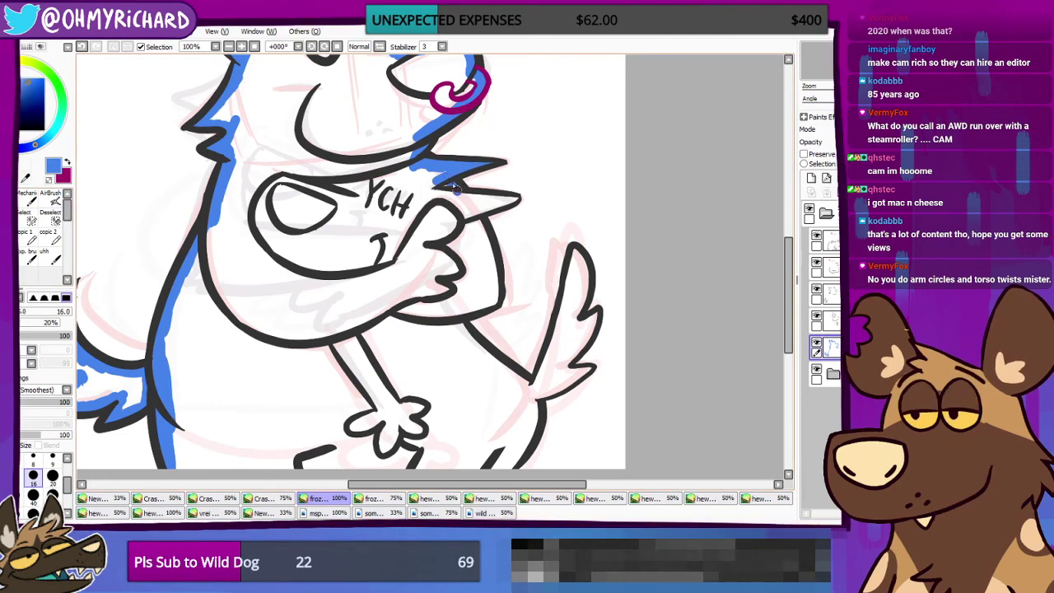
{"action": "mouse_move", "coordinate": [457, 193]}
{"action": "left_mouse_down"}
{"action": "mouse_move", "coordinate": [439, 186]}
{"action": "mouse_move", "coordinate": [489, 212]}
{"action": "mouse_move", "coordinate": [511, 198]}
{"action": "mouse_move", "coordinate": [491, 202]}
{"action": "left_mouse_up"}
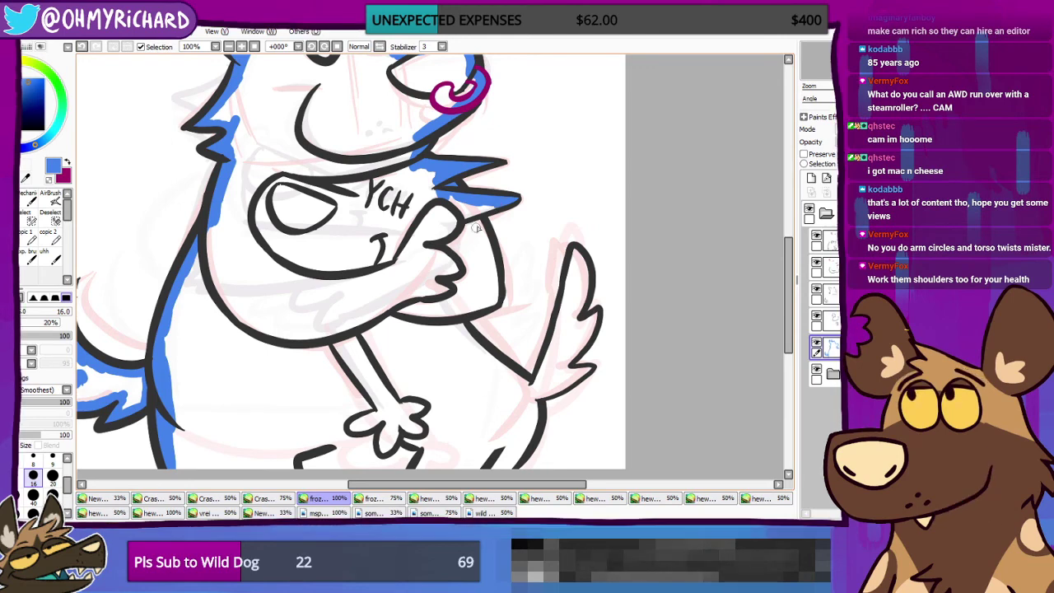
Step: Paint a closed blue border inside the elbow, hip, feathered tail beside it and lower body edge along the canvas bottom
{"action": "mouse_move", "coordinate": [482, 210]}
{"action": "left_mouse_down"}
{"action": "mouse_move", "coordinate": [471, 237]}
{"action": "mouse_move", "coordinate": [474, 227]}
{"action": "mouse_move", "coordinate": [494, 303]}
{"action": "mouse_move", "coordinate": [466, 308]}
{"action": "mouse_move", "coordinate": [464, 346]}
{"action": "mouse_move", "coordinate": [502, 375]}
{"action": "left_mouse_up"}
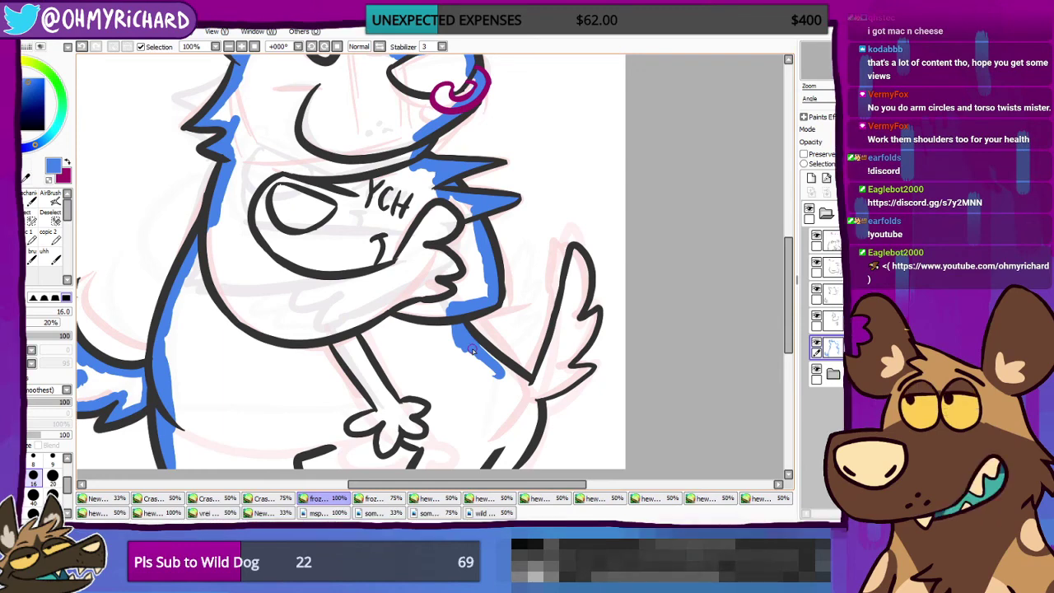
{"action": "mouse_move", "coordinate": [511, 381]}
{"action": "left_mouse_down"}
{"action": "mouse_move", "coordinate": [567, 328]}
{"action": "mouse_move", "coordinate": [550, 348]}
{"action": "mouse_move", "coordinate": [578, 258]}
{"action": "left_mouse_up"}
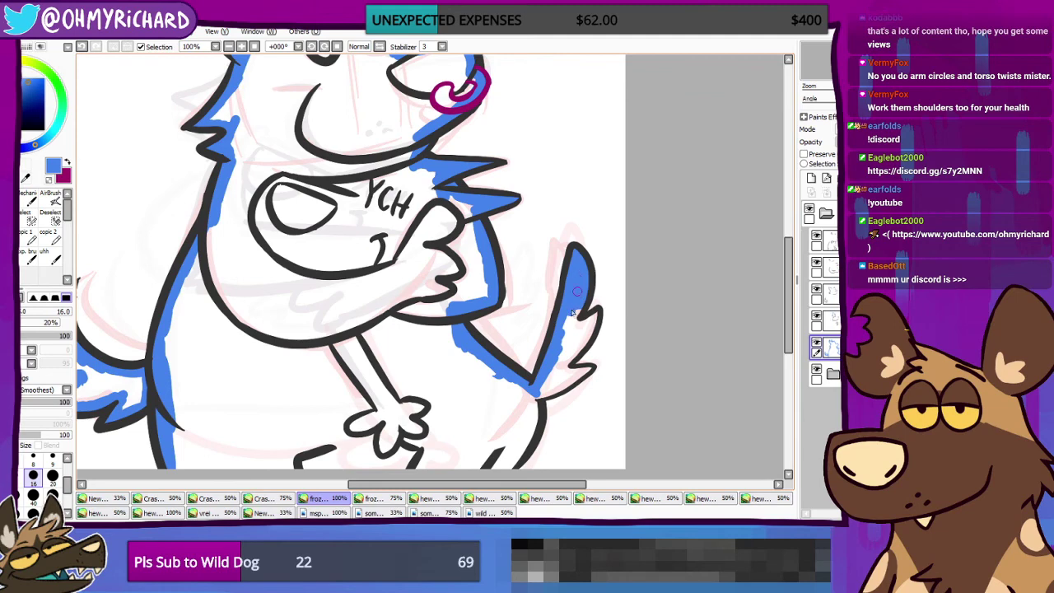
{"action": "mouse_move", "coordinate": [572, 311]}
{"action": "left_mouse_down"}
{"action": "mouse_move", "coordinate": [580, 345]}
{"action": "mouse_move", "coordinate": [600, 341]}
{"action": "mouse_move", "coordinate": [566, 370]}
{"action": "mouse_move", "coordinate": [590, 374]}
{"action": "mouse_move", "coordinate": [551, 385]}
{"action": "left_mouse_up"}
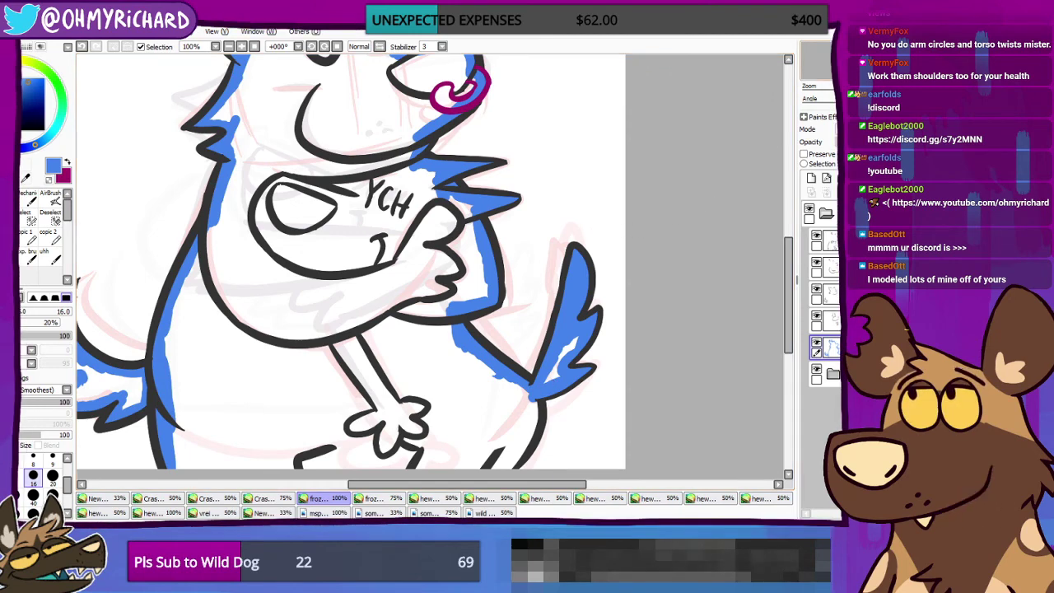
{"action": "mouse_move", "coordinate": [538, 353]}
{"action": "left_mouse_down"}
{"action": "mouse_move", "coordinate": [508, 264]}
{"action": "mouse_move", "coordinate": [544, 248]}
{"action": "mouse_move", "coordinate": [503, 307]}
{"action": "mouse_move", "coordinate": [502, 344]}
{"action": "mouse_move", "coordinate": [484, 375]}
{"action": "left_mouse_up"}
{"action": "mouse_move", "coordinate": [391, 380]}
{"action": "left_mouse_down"}
{"action": "mouse_move", "coordinate": [401, 355]}
{"action": "mouse_move", "coordinate": [397, 375]}
{"action": "mouse_move", "coordinate": [451, 381]}
{"action": "mouse_move", "coordinate": [650, 367]}
{"action": "left_mouse_up"}
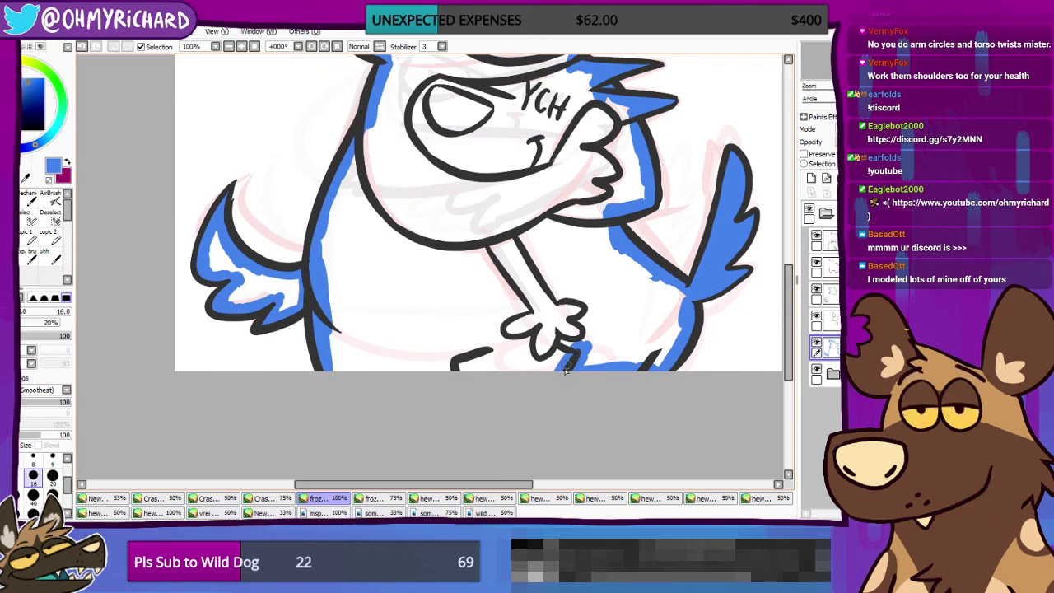
{"action": "mouse_move", "coordinate": [333, 372]}
{"action": "left_mouse_down"}
{"action": "mouse_move", "coordinate": [592, 365]}
{"action": "mouse_move", "coordinate": [567, 360]}
{"action": "left_mouse_up"}
Step: Fill the body and the remaining white tail interior with blue, and paint over the white eyebrow near the small horn
{"action": "left_click", "coordinate": [390, 283]}
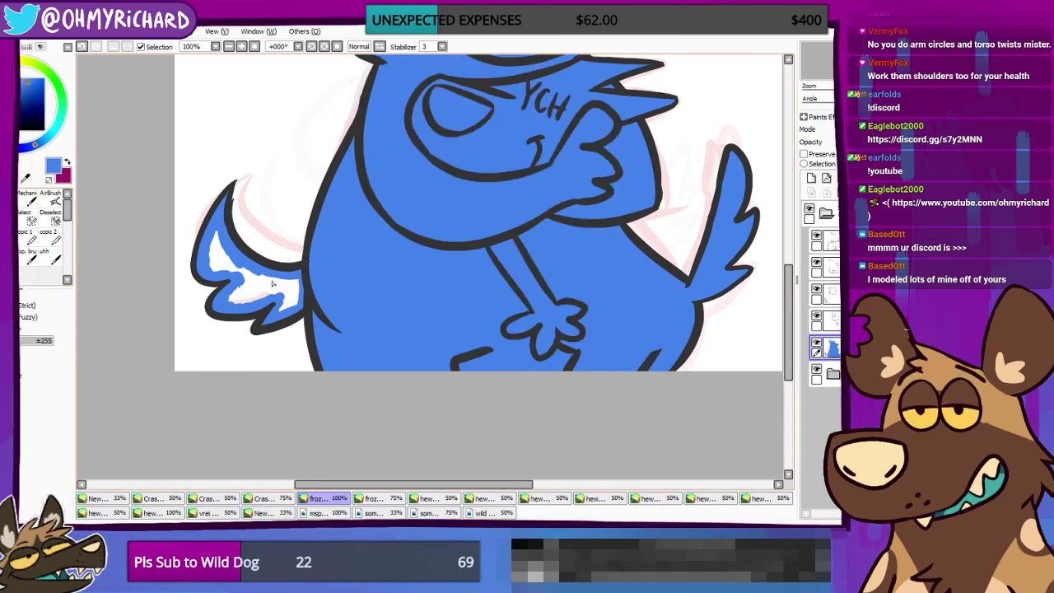
{"action": "left_click", "coordinate": [274, 292]}
{"action": "left_click_drag", "start_coordinate": [517, 130], "coordinate": [353, 406]}
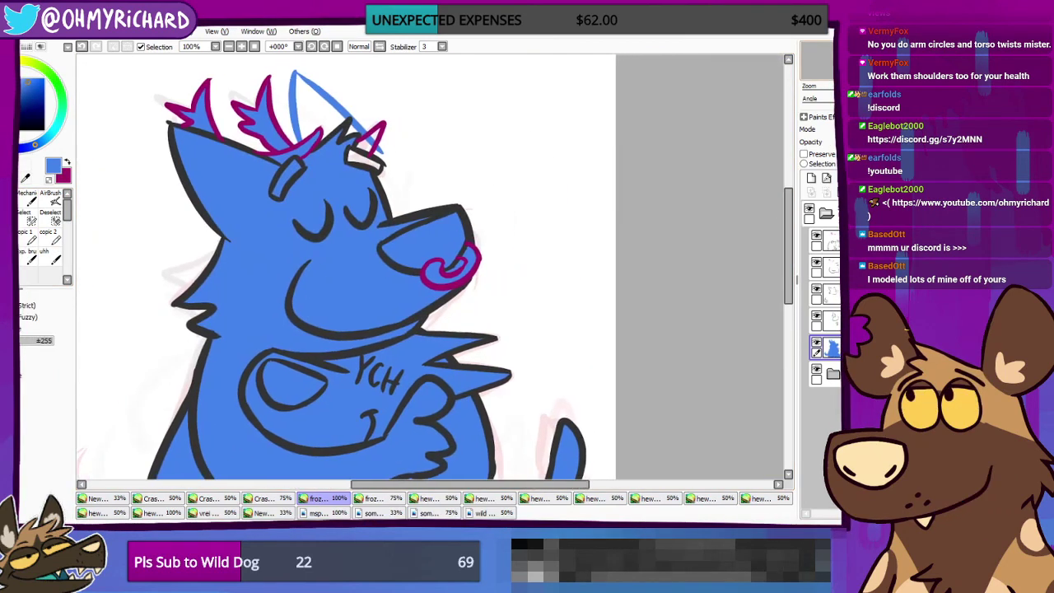
{"action": "key", "text": "n"}
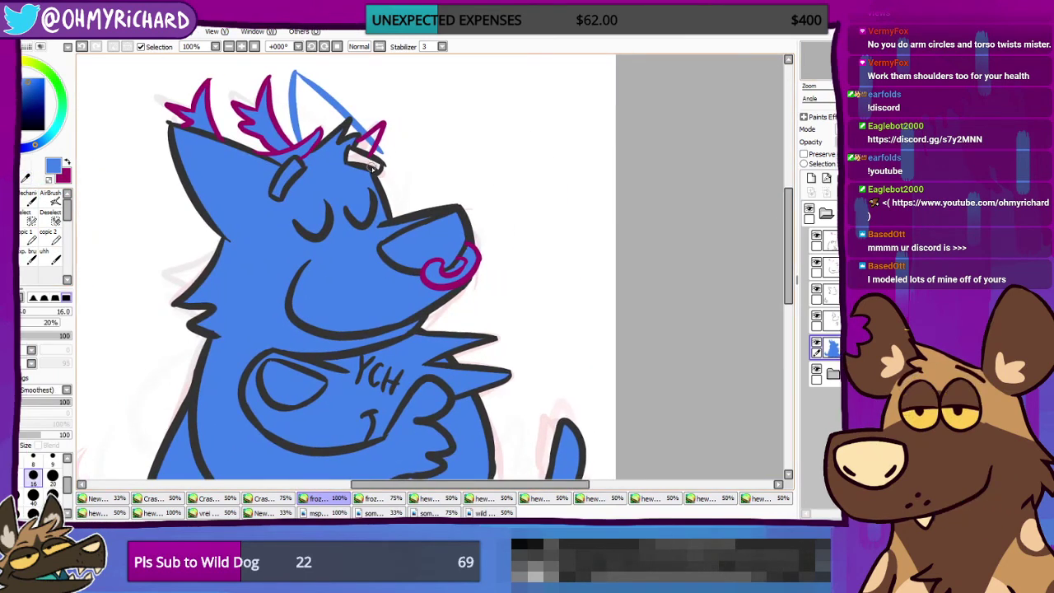
{"action": "left_click_drag", "start_coordinate": [372, 166], "coordinate": [357, 156]}
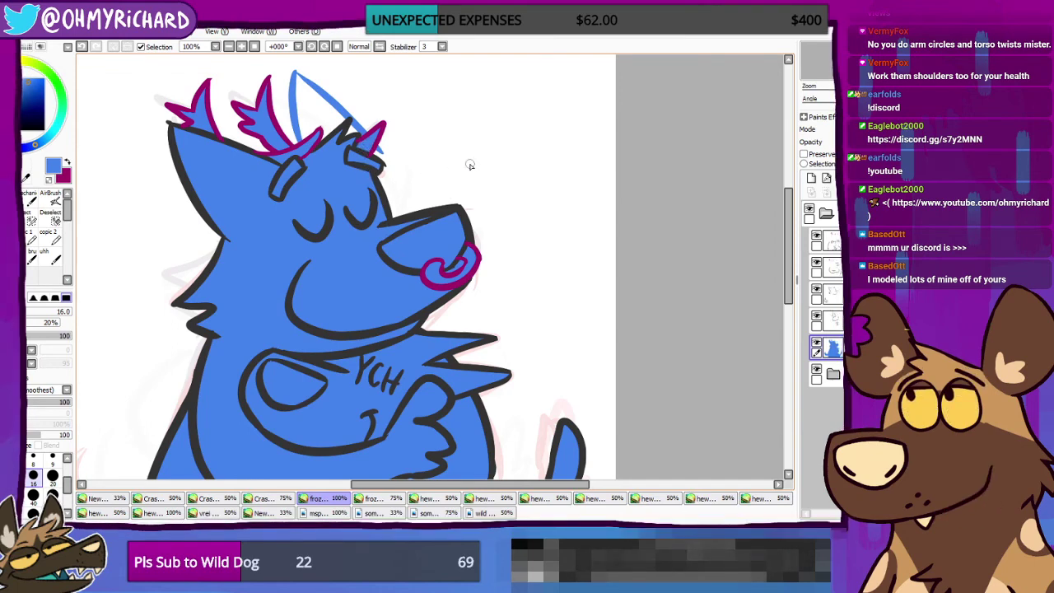
Step: Inspect the blue base fill for gaps across the head, crossed arms, dangling hand and tails
{"action": "mouse_move", "coordinate": [387, 346]}
{"action": "left_mouse_down"}
{"action": "mouse_move", "coordinate": [367, 328]}
{"action": "mouse_move", "coordinate": [419, 237]}
{"action": "mouse_move", "coordinate": [463, 218]}
{"action": "mouse_move", "coordinate": [551, 111]}
{"action": "mouse_move", "coordinate": [442, 347]}
{"action": "mouse_move", "coordinate": [471, 327]}
{"action": "left_mouse_up"}
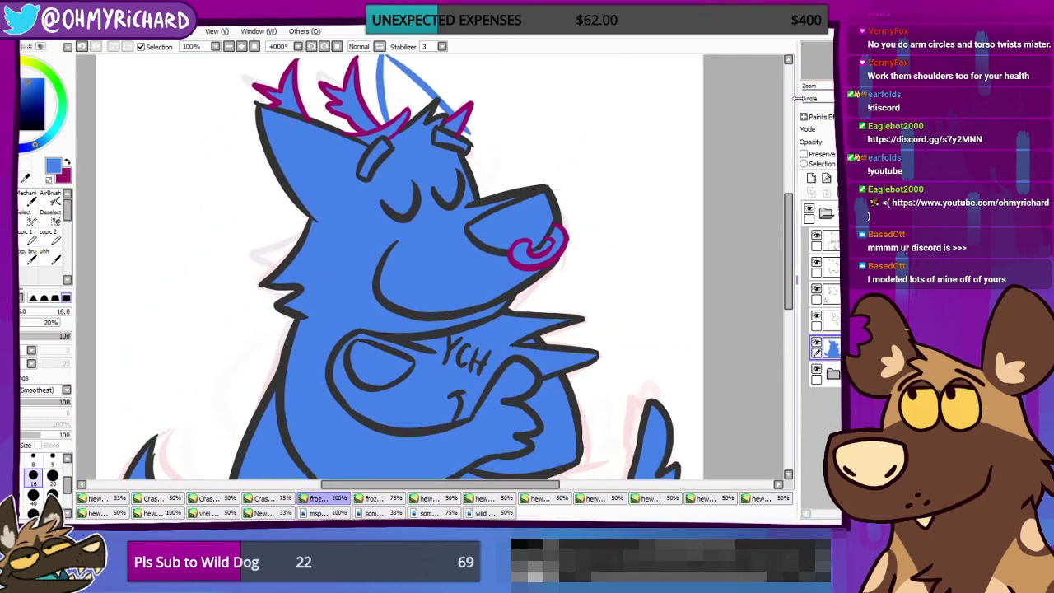
{"action": "scroll", "coordinate": [536, 249], "scroll_direction": "down", "scroll_amount": 4}
{"action": "scroll", "coordinate": [456, 219], "scroll_direction": "up", "scroll_amount": 3}
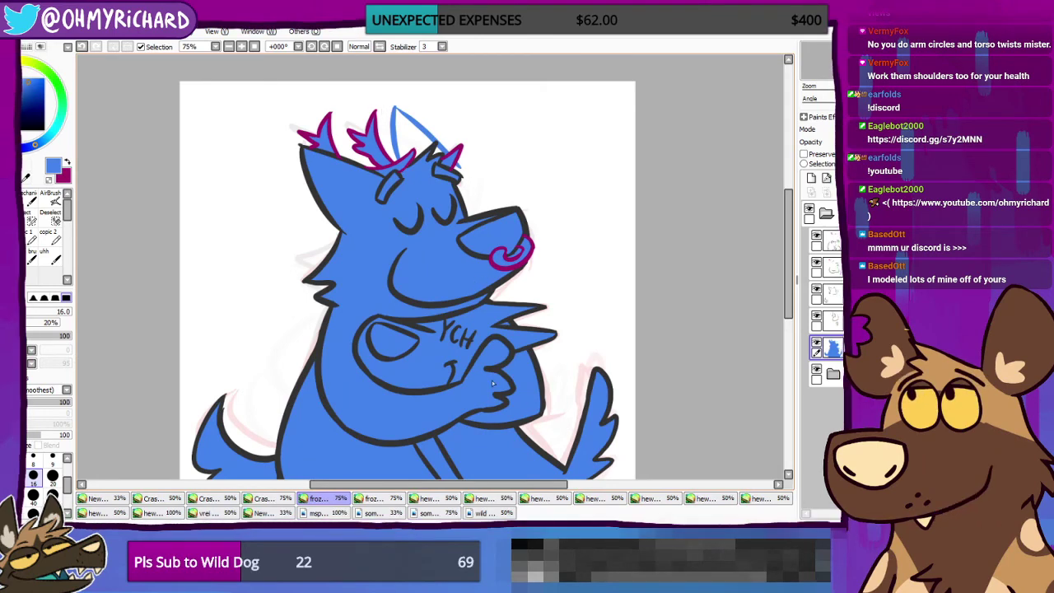
{"action": "scroll", "coordinate": [482, 329], "scroll_direction": "down", "scroll_amount": 2}
{"action": "scroll", "coordinate": [460, 402], "scroll_direction": "up", "scroll_amount": 4}
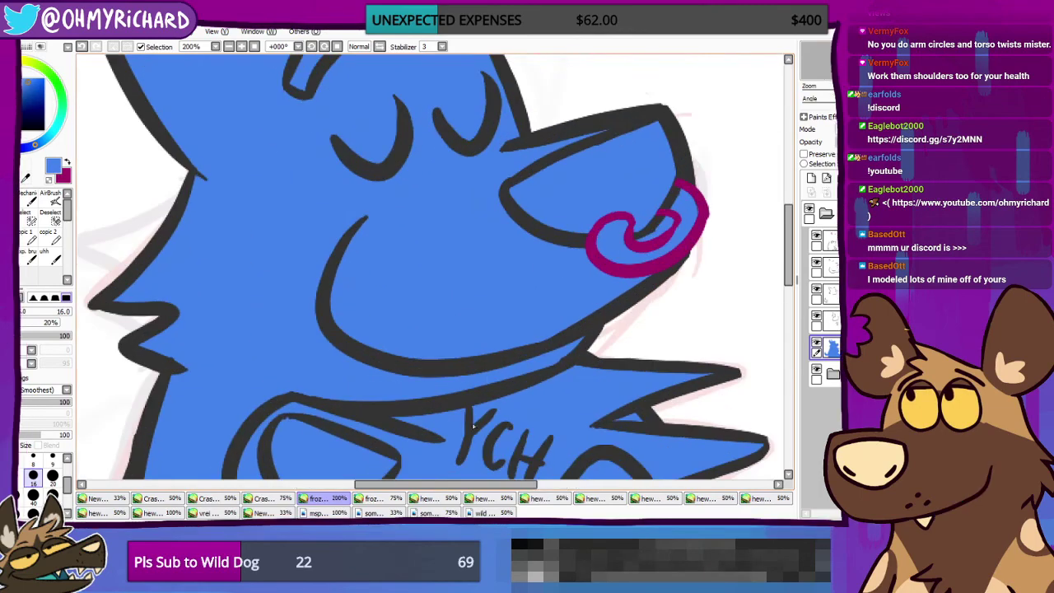
{"action": "left_click_drag", "start_coordinate": [459, 402], "coordinate": [486, 66]}
{"action": "scroll", "coordinate": [375, 257], "scroll_direction": "up", "scroll_amount": 5}
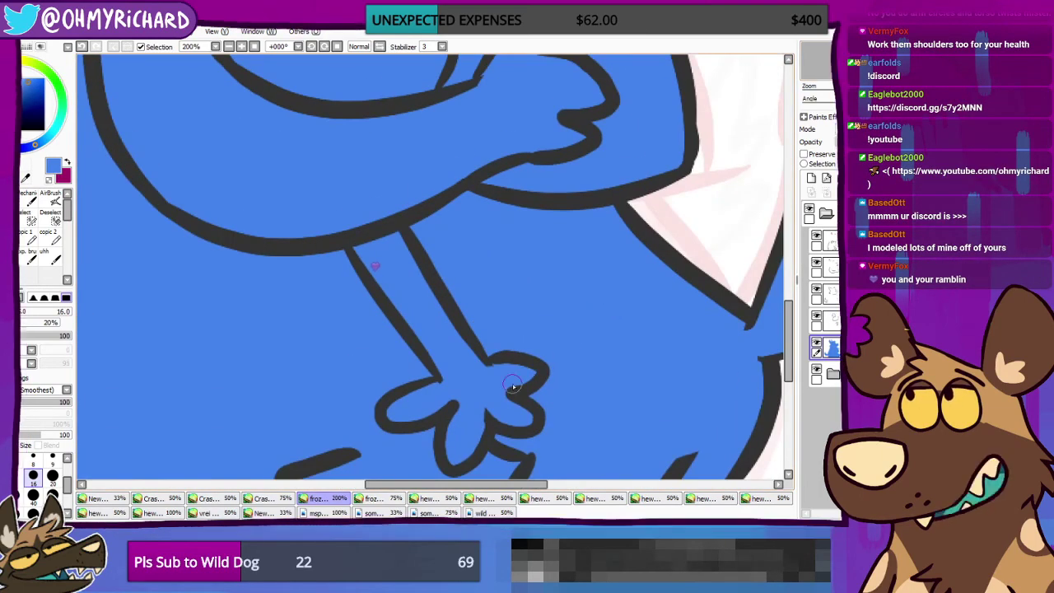
{"action": "scroll", "coordinate": [439, 394], "scroll_direction": "down", "scroll_amount": 2}
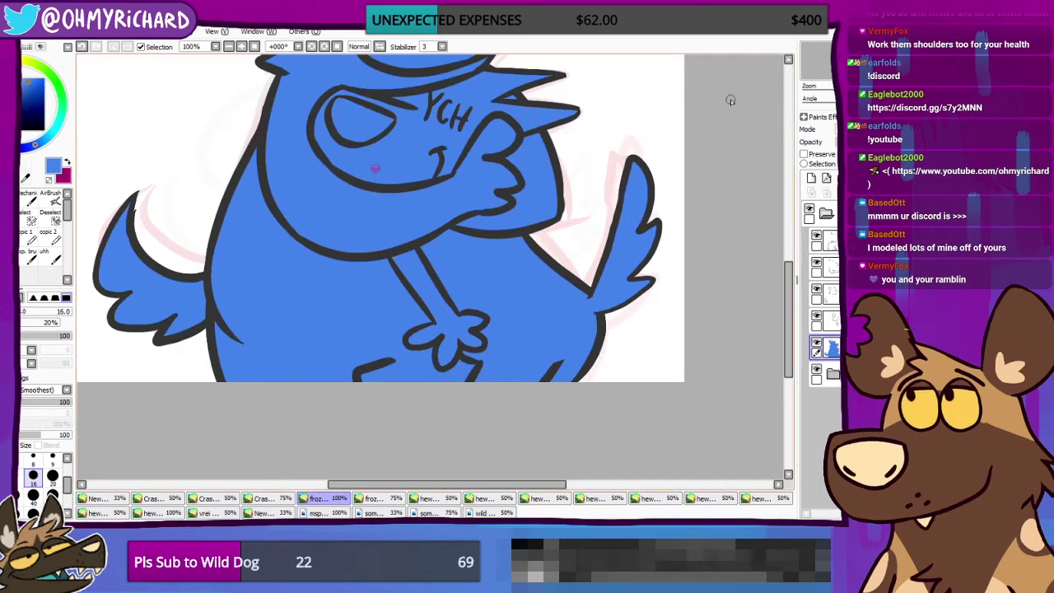
{"action": "scroll", "coordinate": [373, 123], "scroll_direction": "down", "scroll_amount": 5}
{"action": "scroll", "coordinate": [483, 262], "scroll_direction": "up", "scroll_amount": 4}
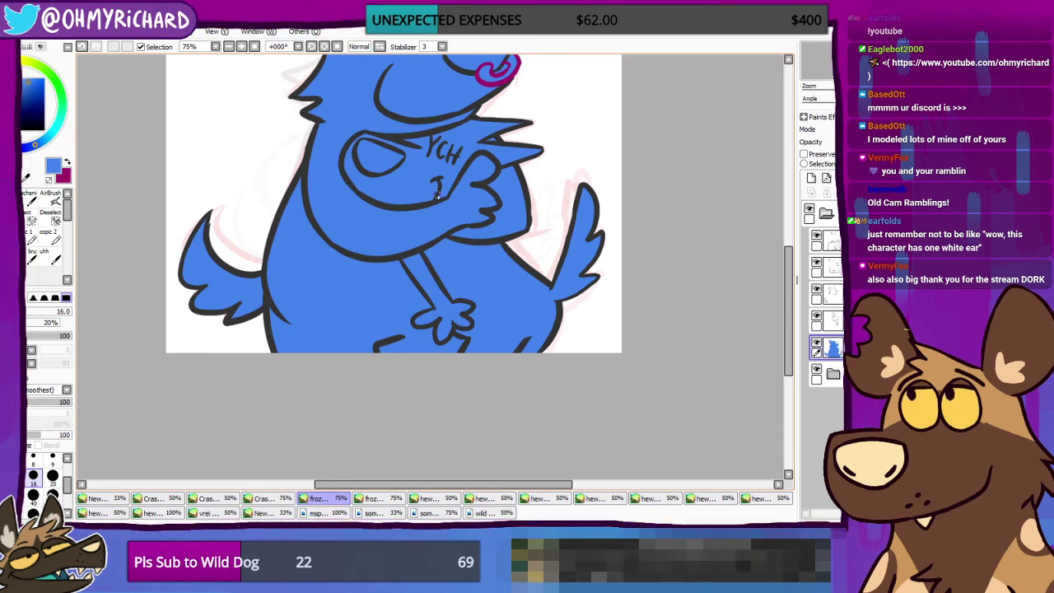
{"action": "scroll", "coordinate": [436, 195], "scroll_direction": "down", "scroll_amount": 2}
{"action": "scroll", "coordinate": [432, 229], "scroll_direction": "up", "scroll_amount": 3}
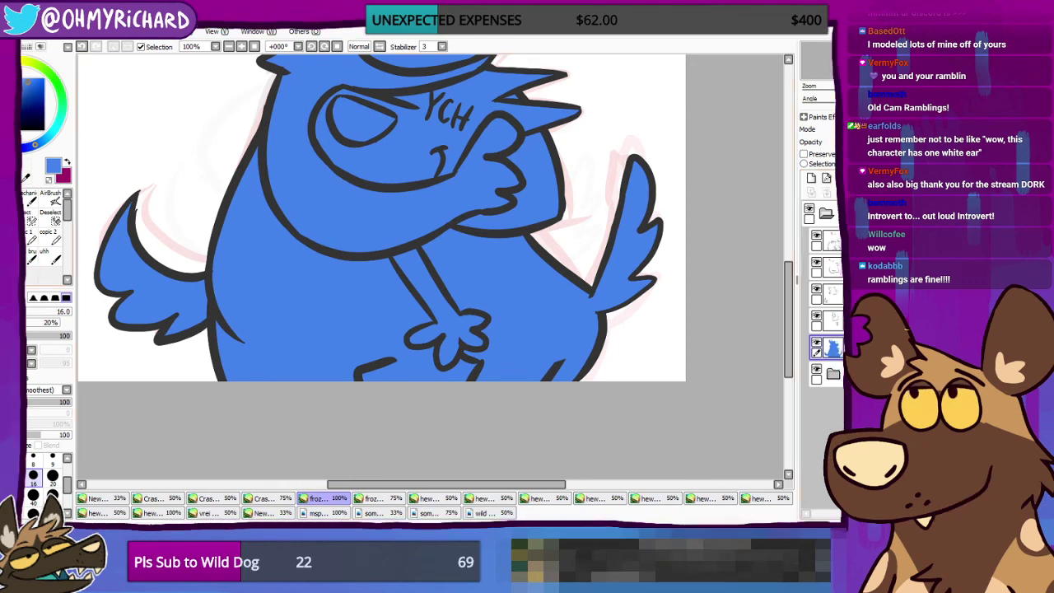
{"action": "key", "text": "e"}
{"action": "left_click_drag", "start_coordinate": [526, 243], "coordinate": [574, 437]}
{"action": "left_click_drag", "start_coordinate": [527, 296], "coordinate": [478, 149]}
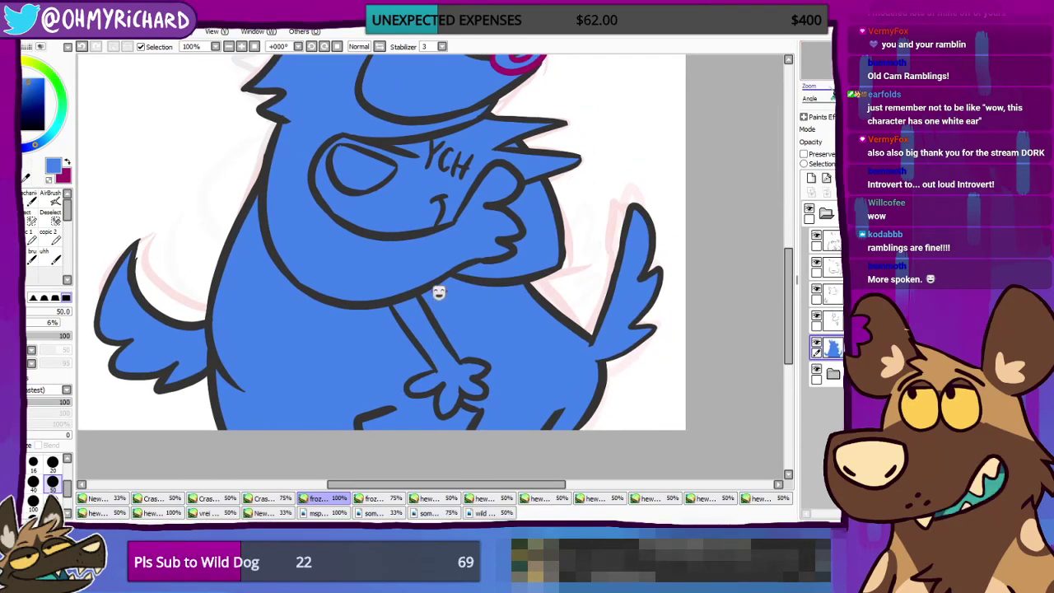
{"action": "left_click_drag", "start_coordinate": [429, 197], "coordinate": [451, 204]}
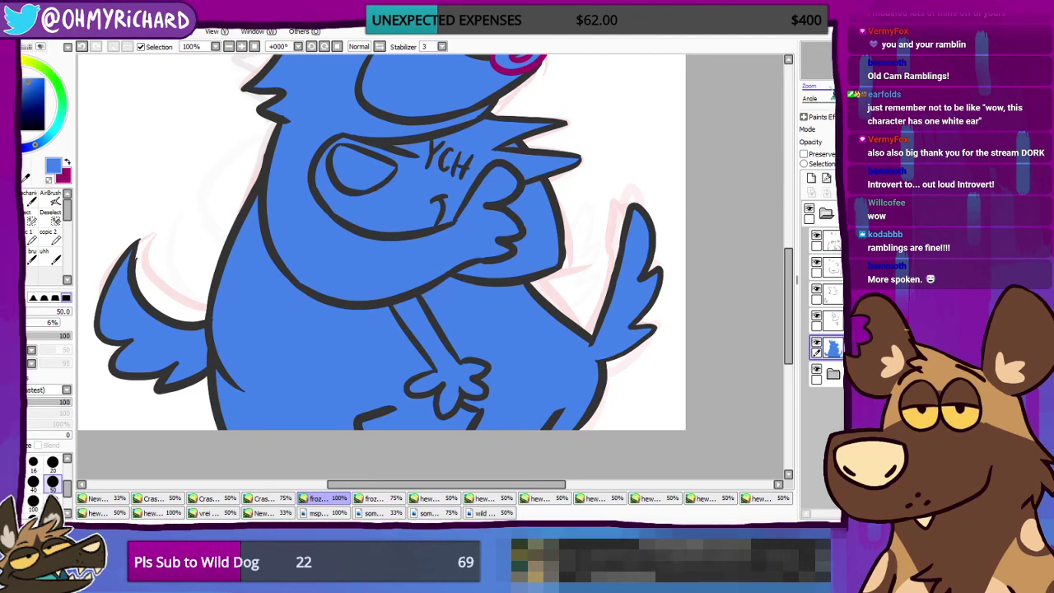
{"action": "scroll", "coordinate": [515, 161], "scroll_direction": "down", "scroll_amount": 4}
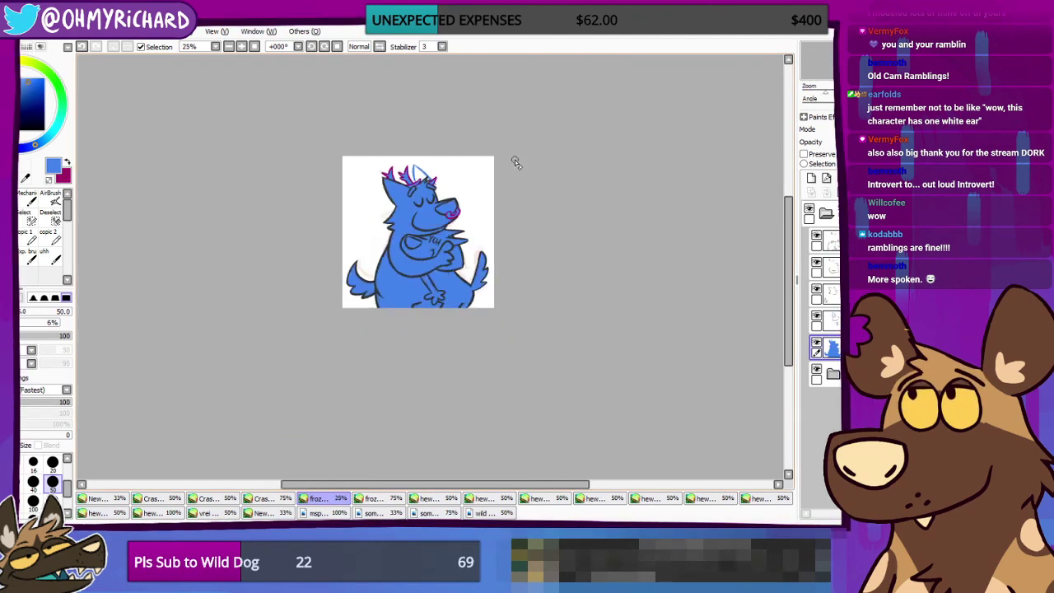
{"action": "scroll", "coordinate": [516, 162], "scroll_direction": "up", "scroll_amount": 2}
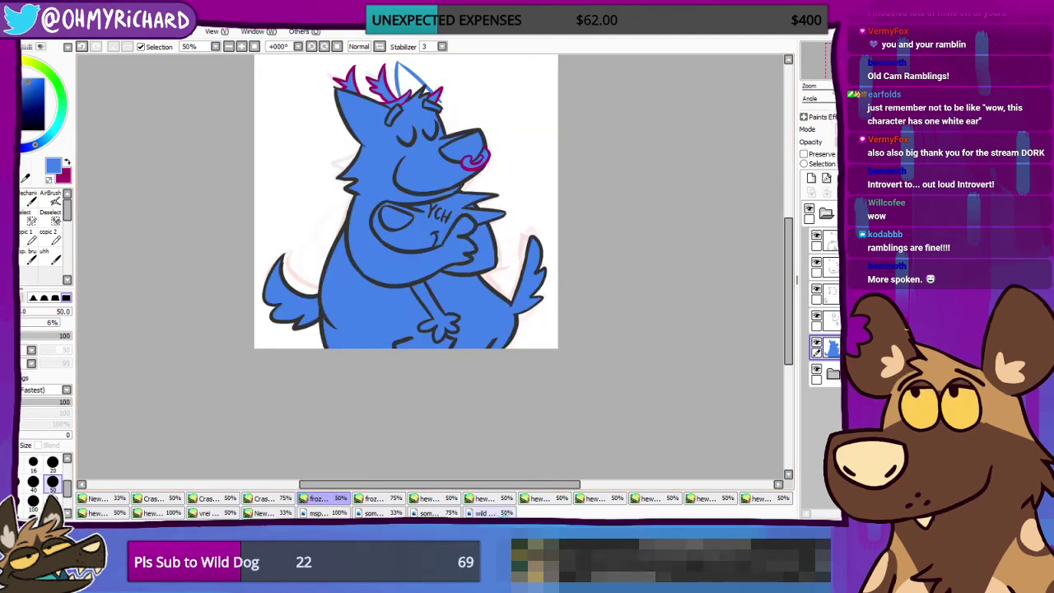
Step: Look through the other open character drawings, including the bear sketches and coloured panda, and return to the blue canine
{"action": "left_click", "coordinate": [484, 512]}
{"action": "left_click", "coordinate": [427, 512]}
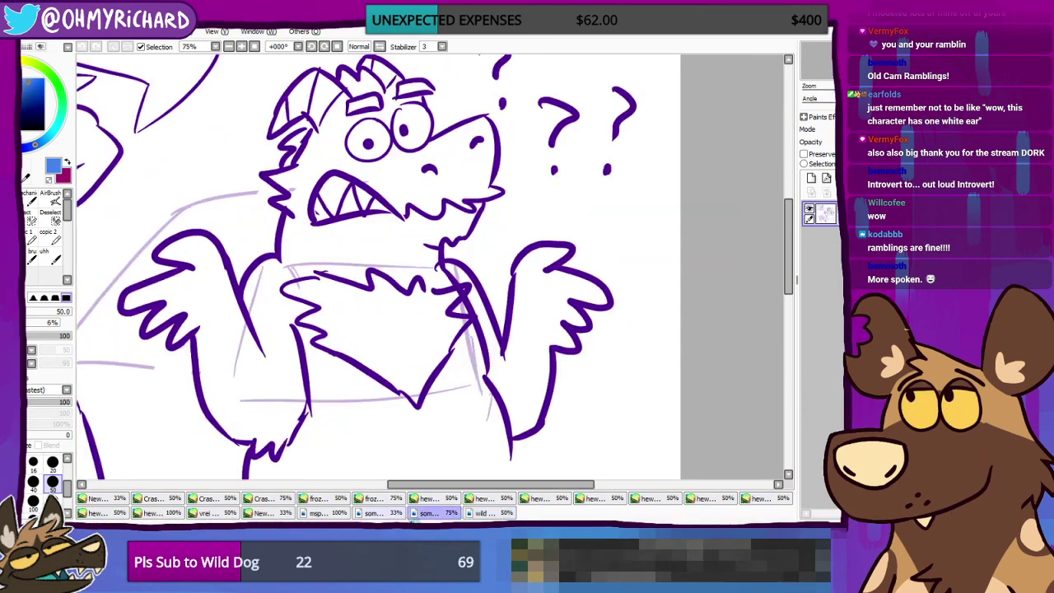
{"action": "left_click", "coordinate": [268, 513]}
{"action": "left_click", "coordinate": [212, 513]}
{"action": "left_click", "coordinate": [157, 498]}
{"action": "left_click", "coordinate": [107, 511]}
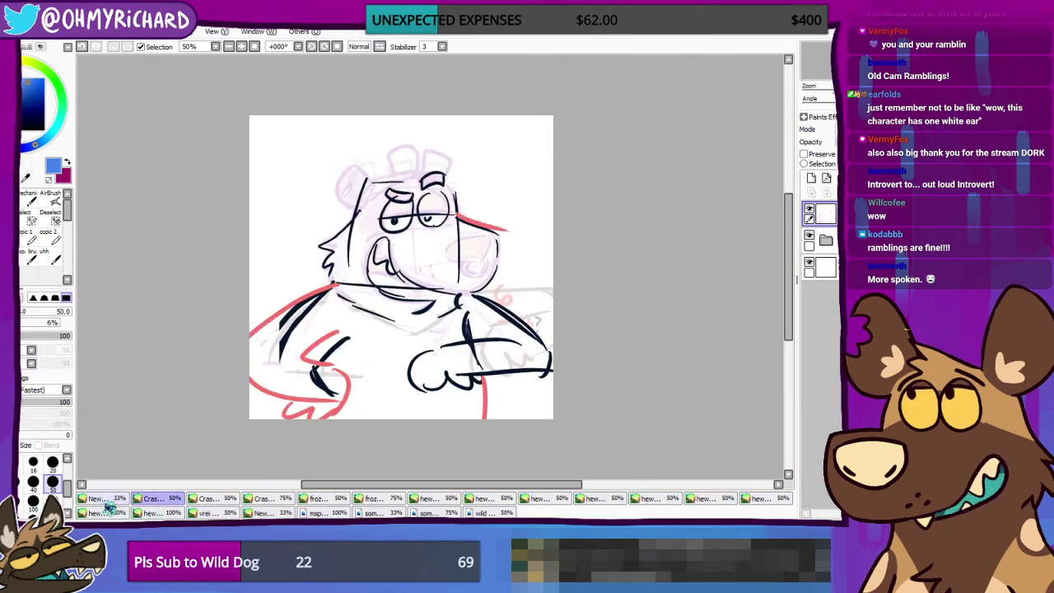
{"action": "left_click", "coordinate": [153, 512]}
{"action": "left_click", "coordinate": [98, 498]}
{"action": "left_click", "coordinate": [153, 498]}
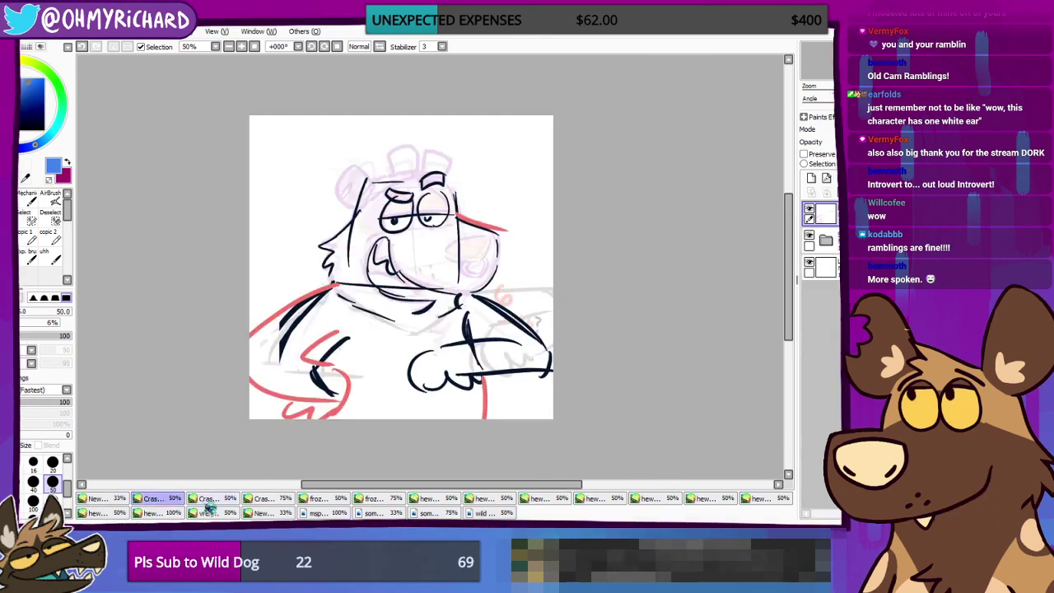
{"action": "left_click", "coordinate": [209, 499]}
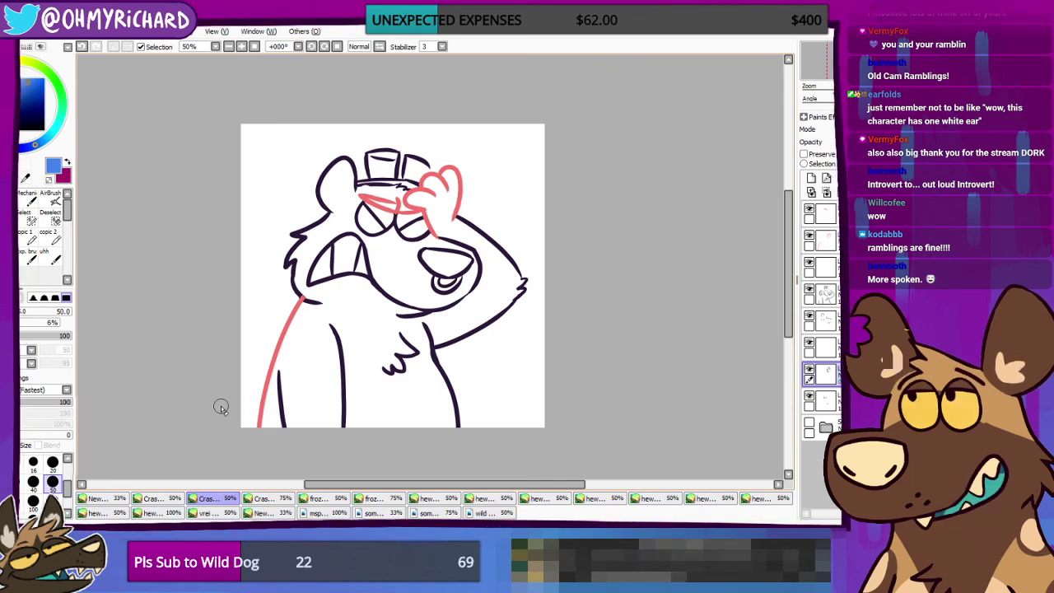
{"action": "left_click", "coordinate": [264, 498]}
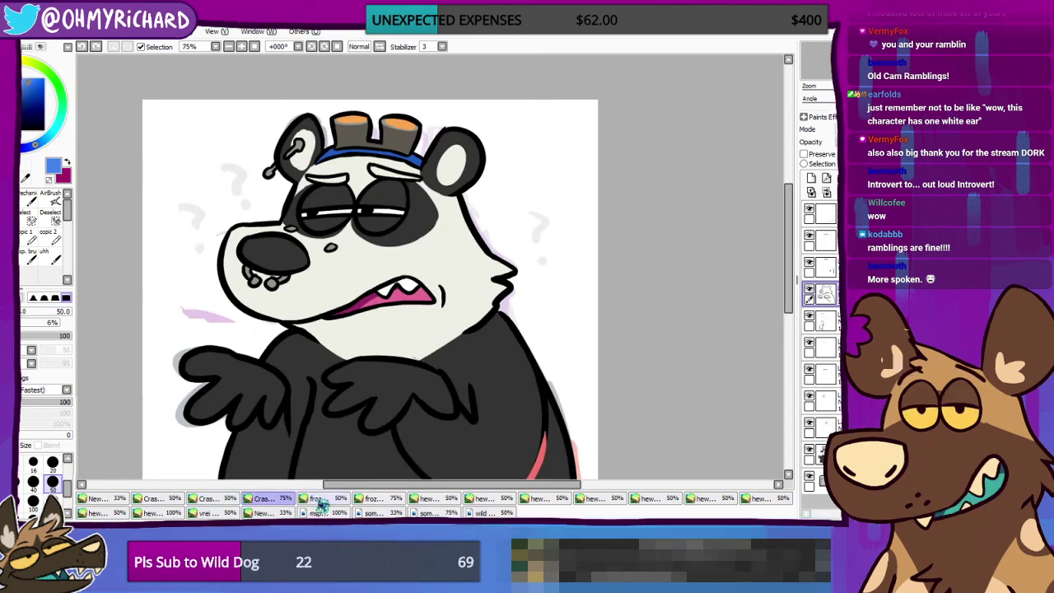
{"action": "left_click", "coordinate": [330, 499]}
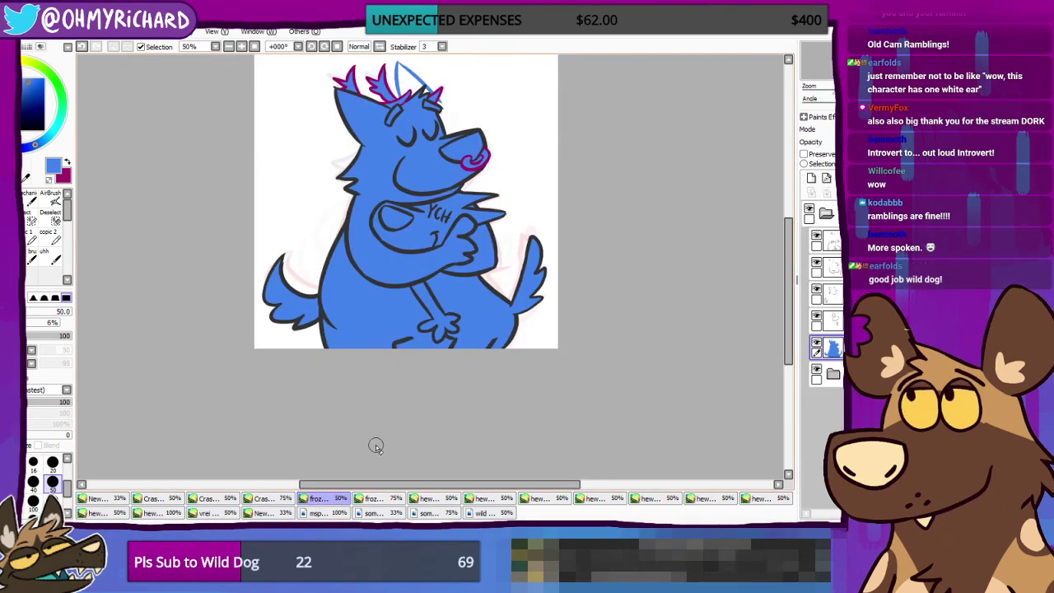